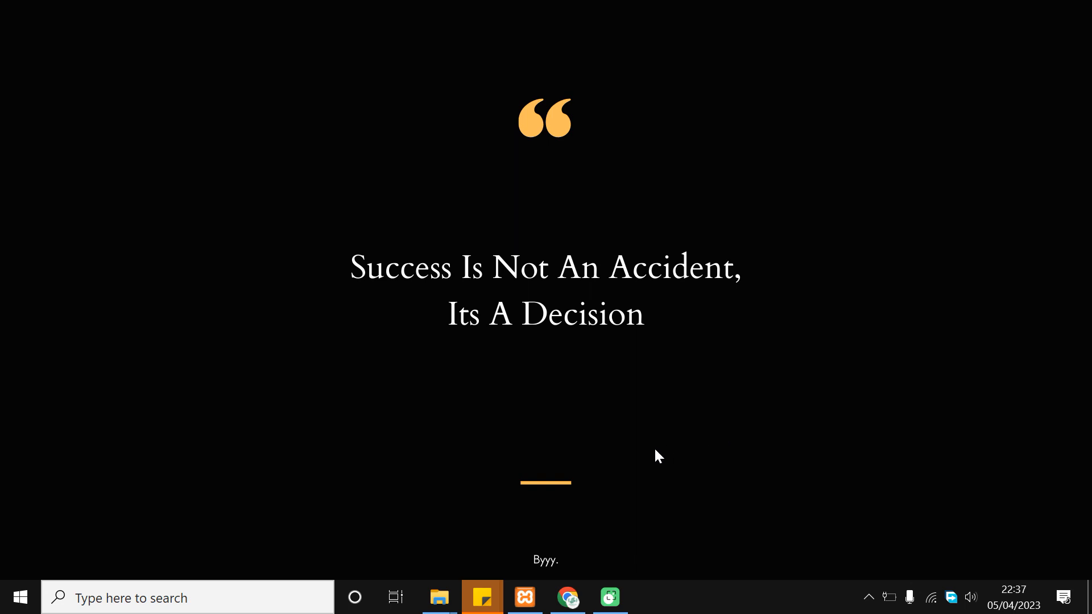
Show the local Evox WordPress site in Chrome and open a blank incognito tab beside it
click(571, 593)
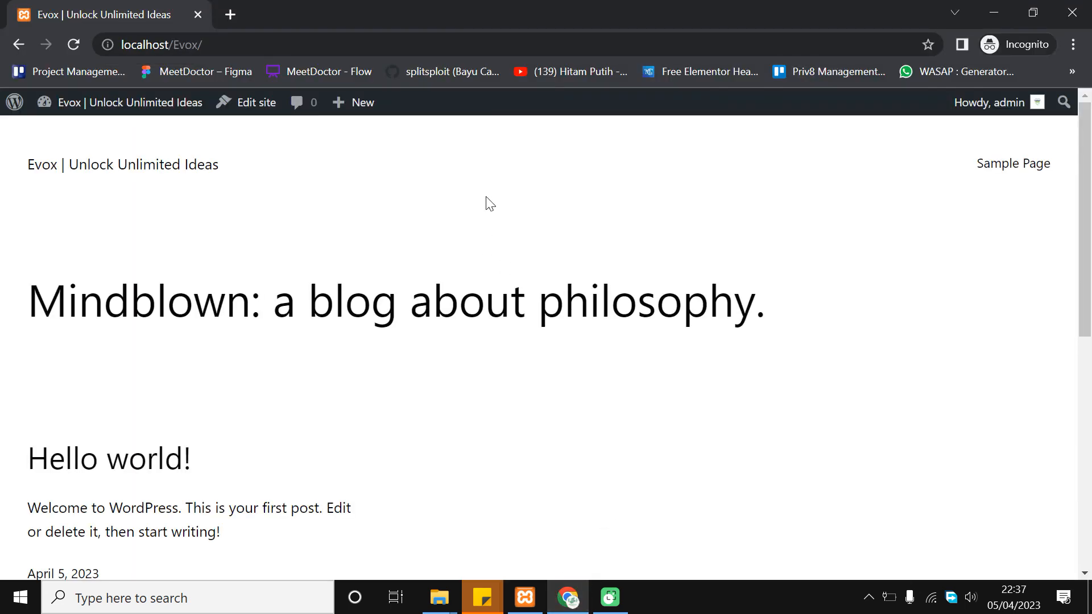
click(233, 14)
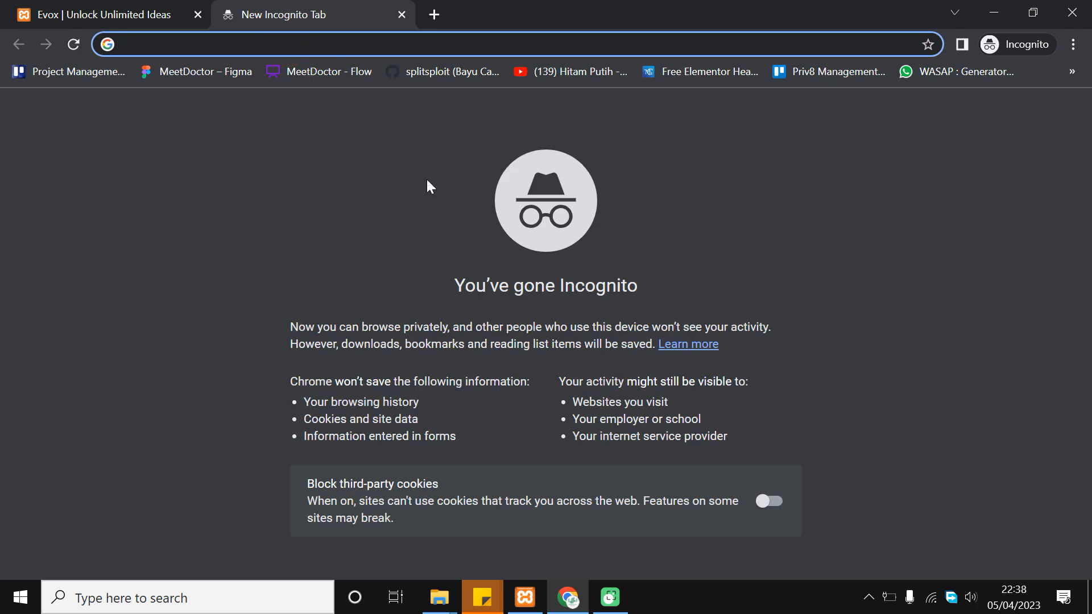
Load the deothemes GAZE index-shanghai.html demo page in the new tab
text(https://deothemes.com/envato/gaze/html/index-shanghai.html)
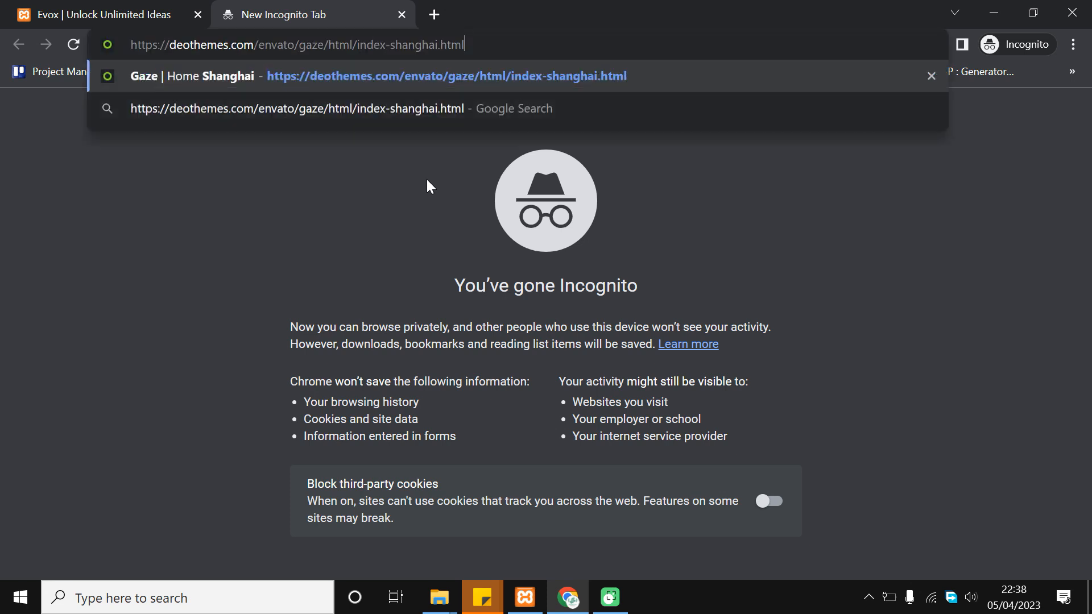
key(Return)
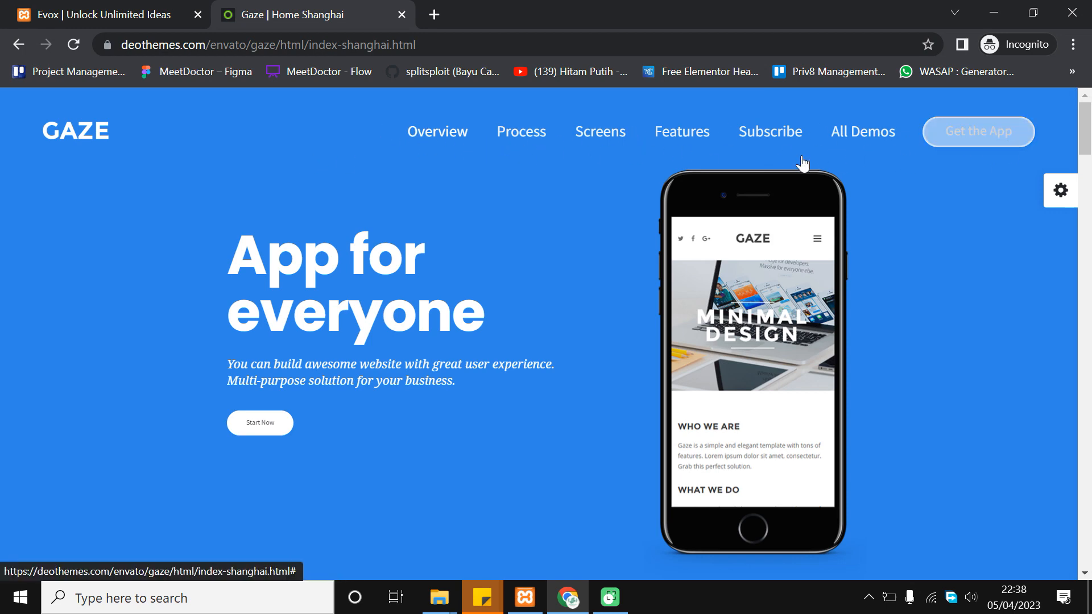
Scroll the GAZE demo past the store buttons and video to the three-step process section
scroll(641, 176, down, 2)
scroll(414, 268, up, 2)
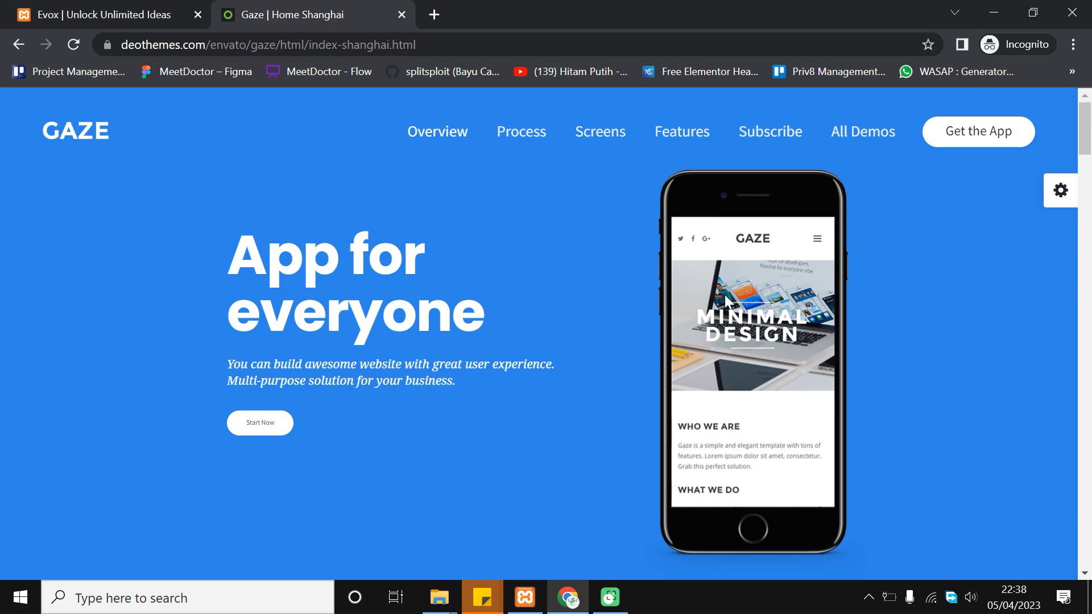
scroll(451, 299, down, 8)
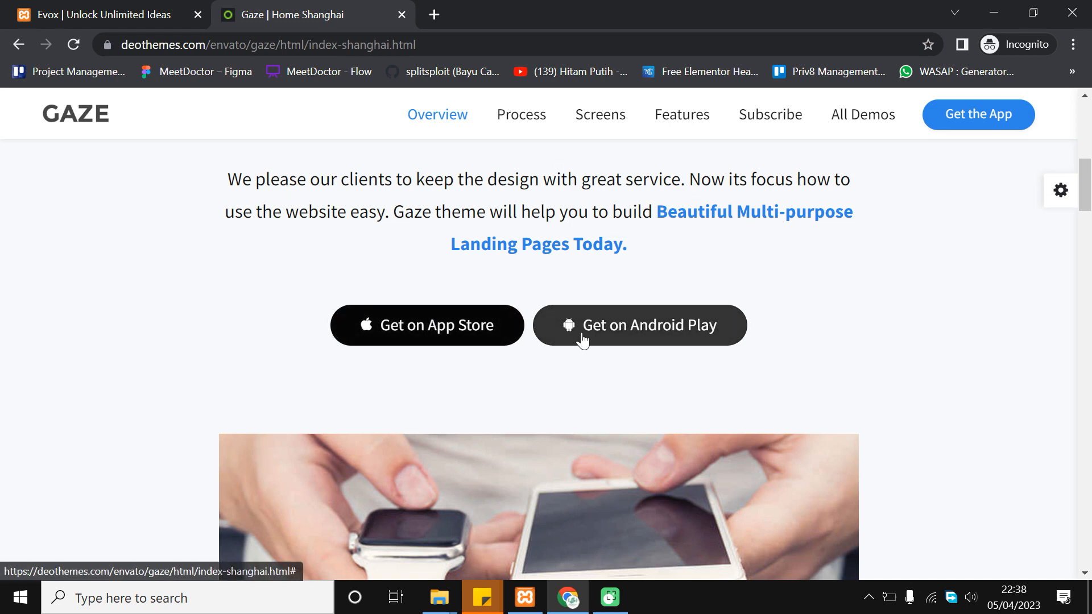
scroll(580, 336, down, 6)
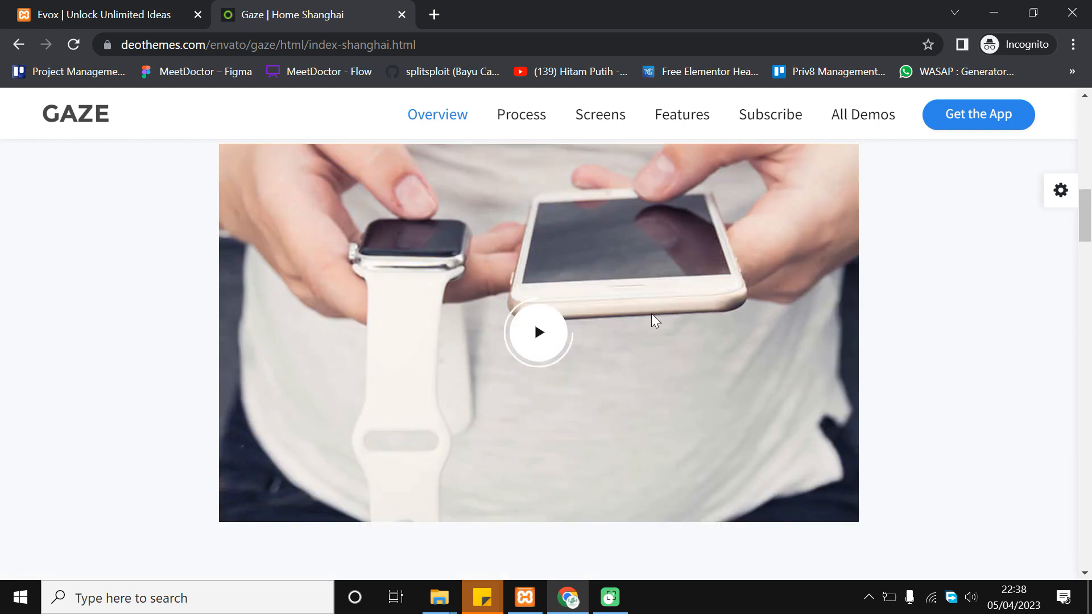
scroll(653, 317, up, 1)
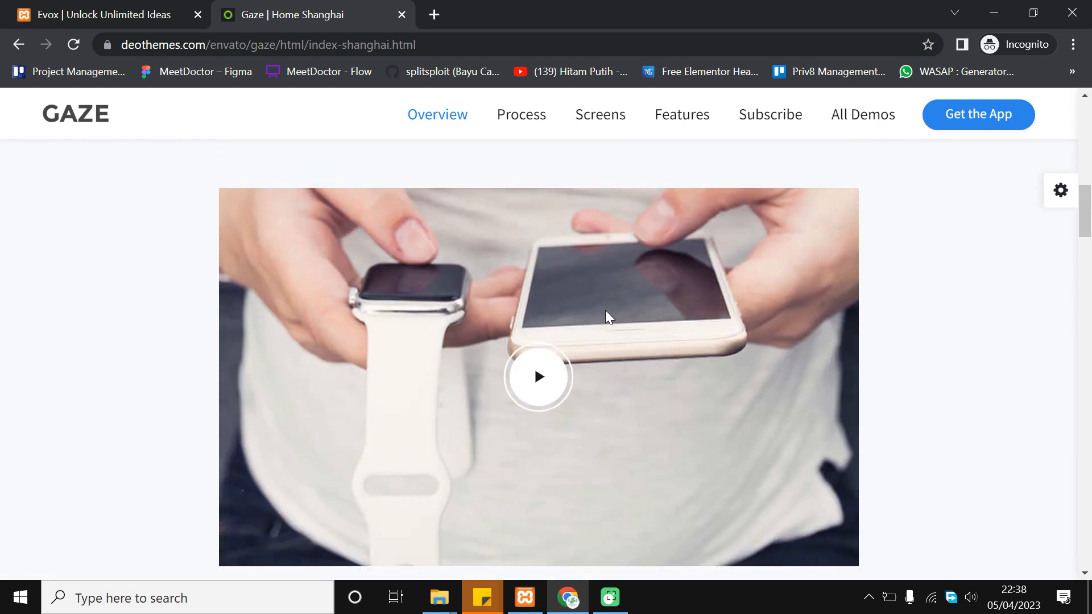
scroll(693, 329, down, 2)
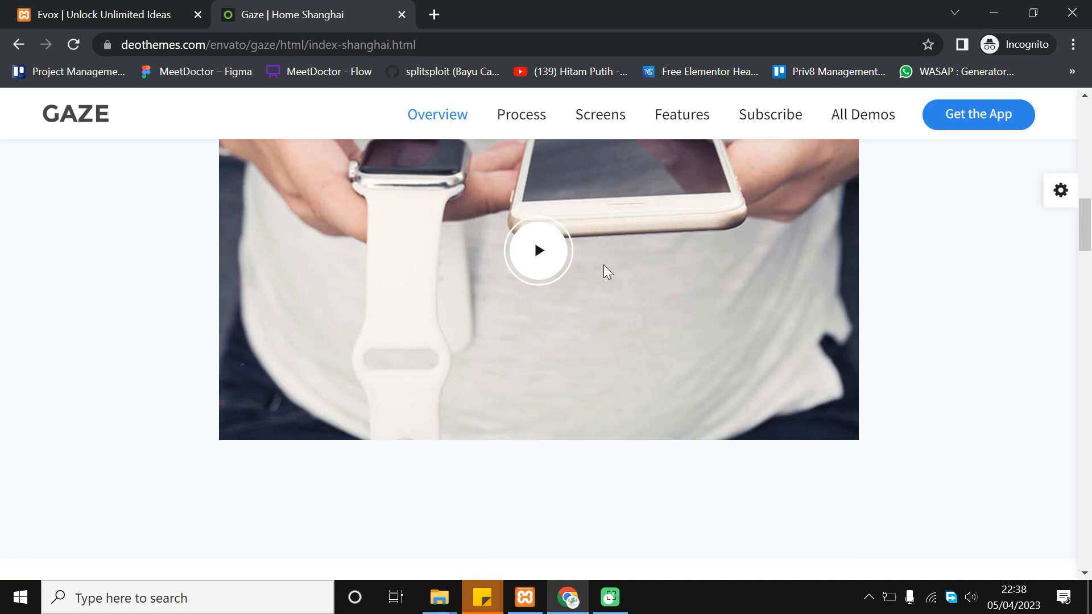
scroll(451, 339, up, 2)
scroll(639, 187, down, 7)
scroll(569, 332, up, 2)
scroll(723, 335, down, 2)
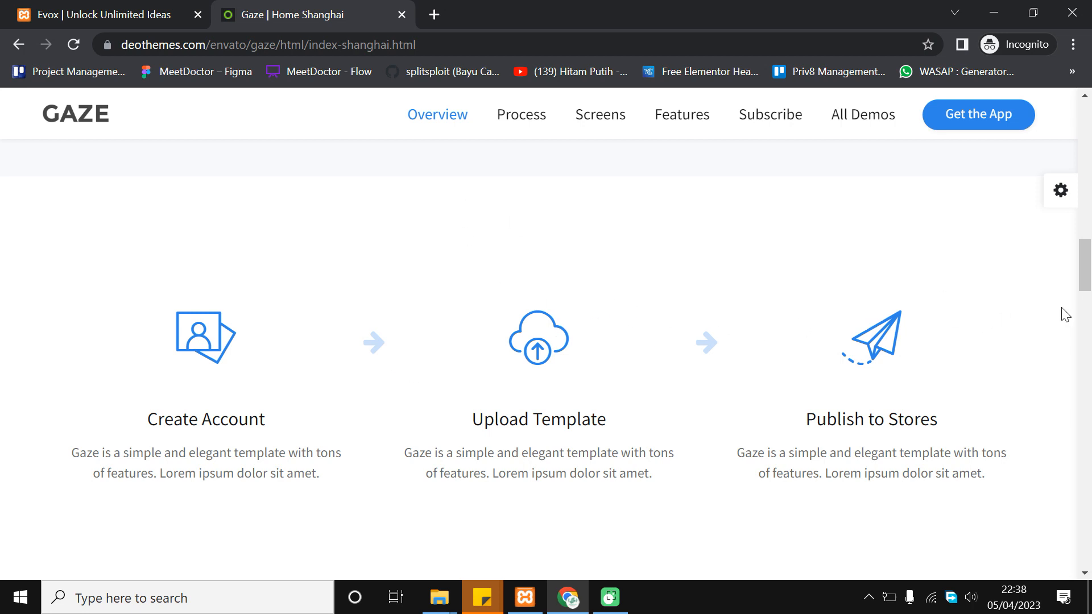
scroll(512, 335, down, 2)
scroll(387, 370, up, 2)
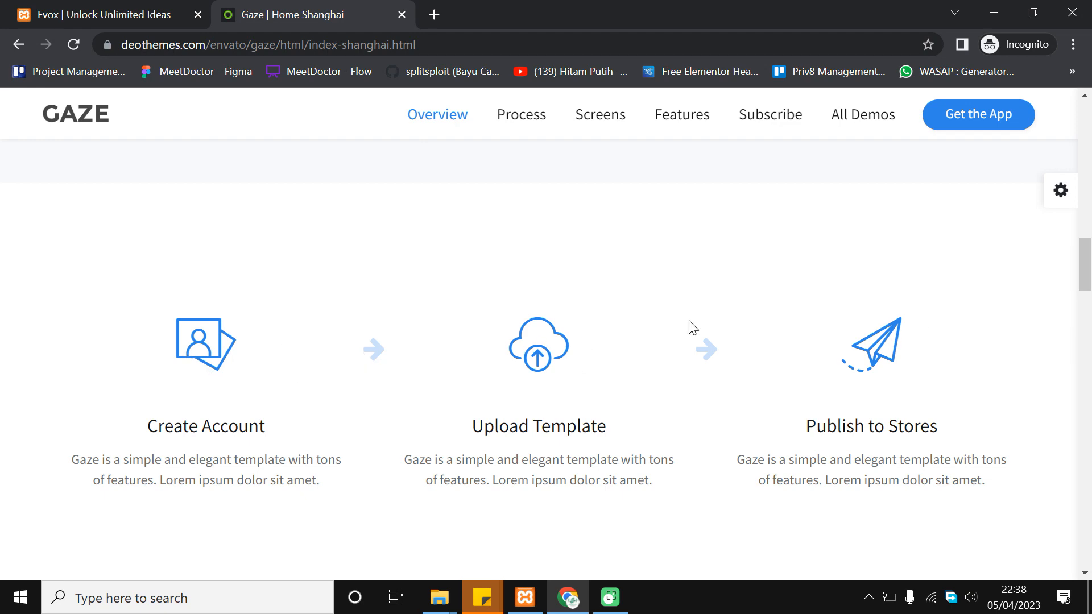
scroll(442, 330, down, 1)
scroll(441, 330, down, 10)
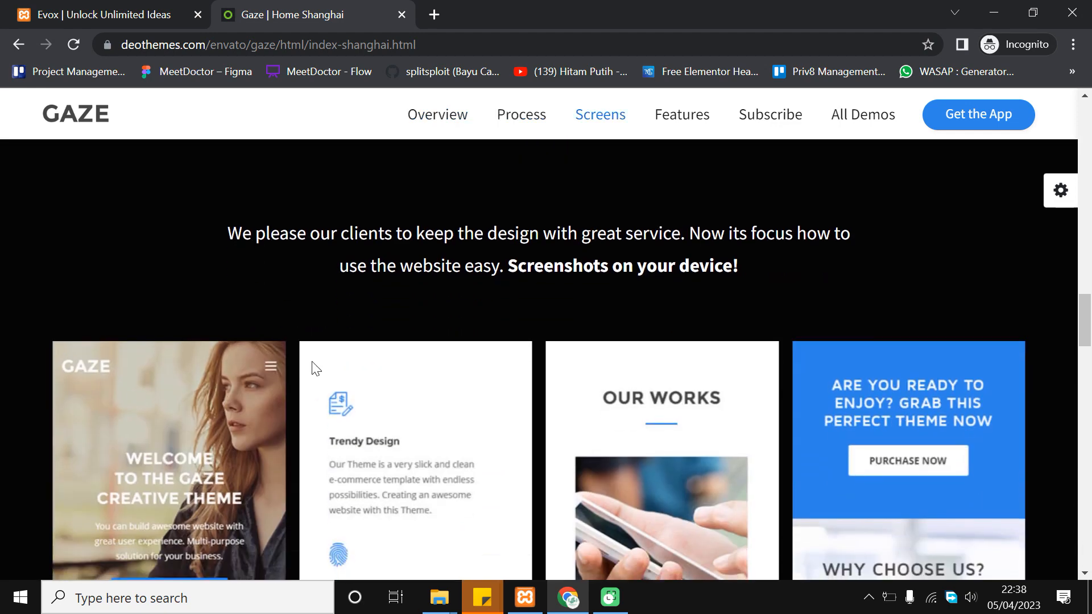
Scroll through the GAZE demo's screenshots and features sections
scroll(455, 364, up, 2)
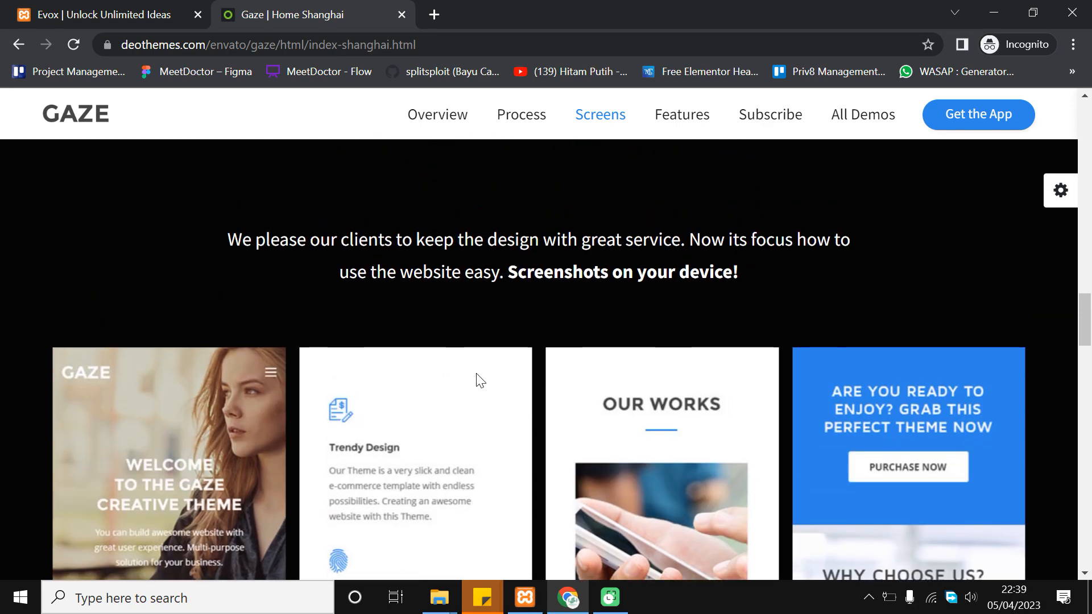
scroll(512, 409, down, 2)
drag(573, 409, 504, 390)
scroll(569, 370, down, 2)
scroll(568, 369, up, 4)
scroll(561, 414, down, 7)
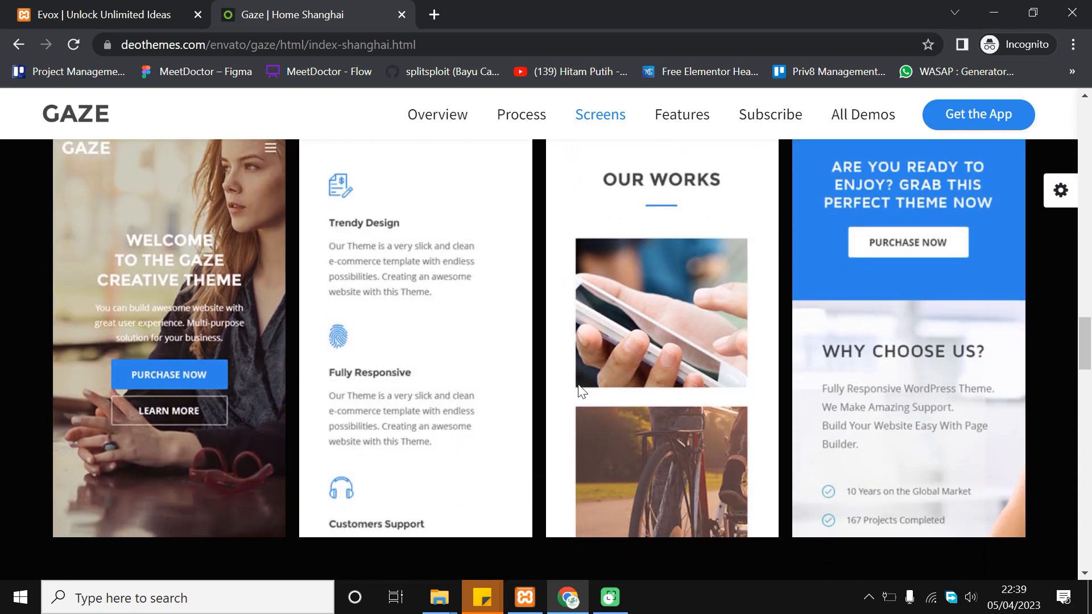
scroll(550, 318, down, 8)
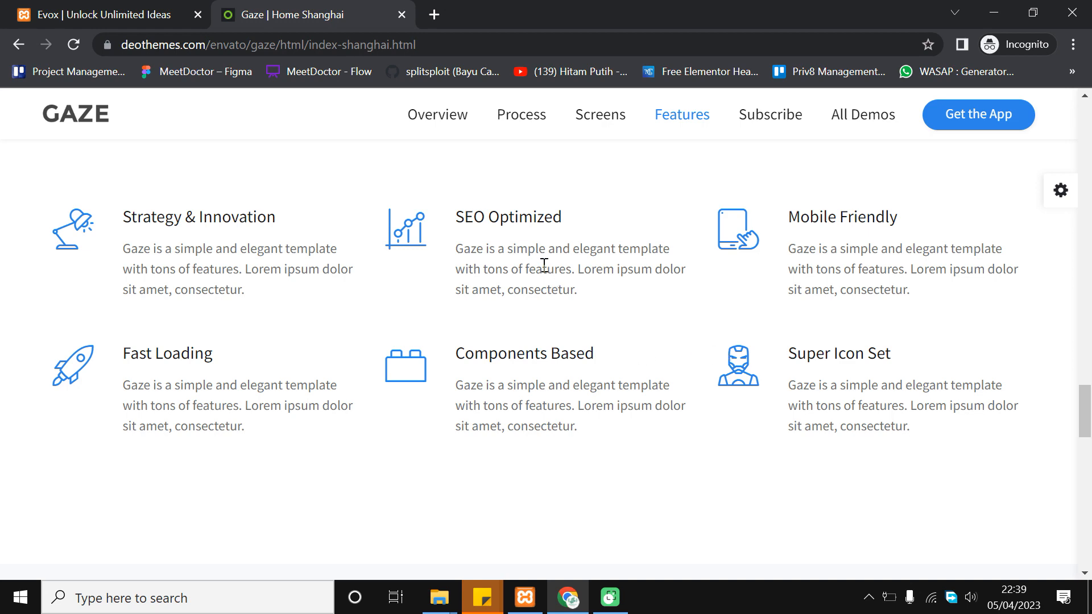
scroll(653, 300, down, 4)
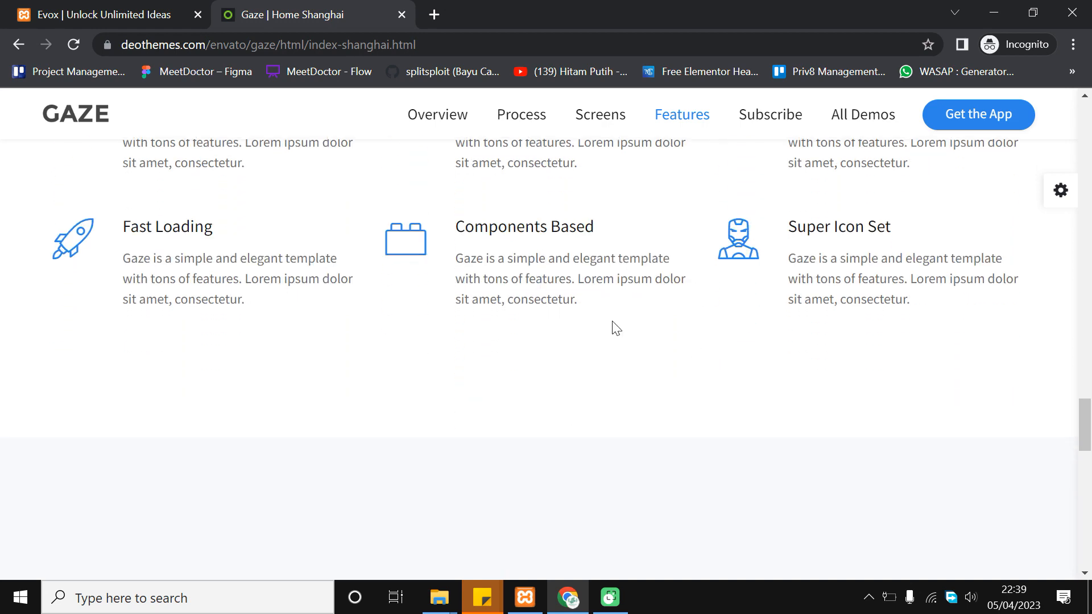
scroll(615, 328, down, 5)
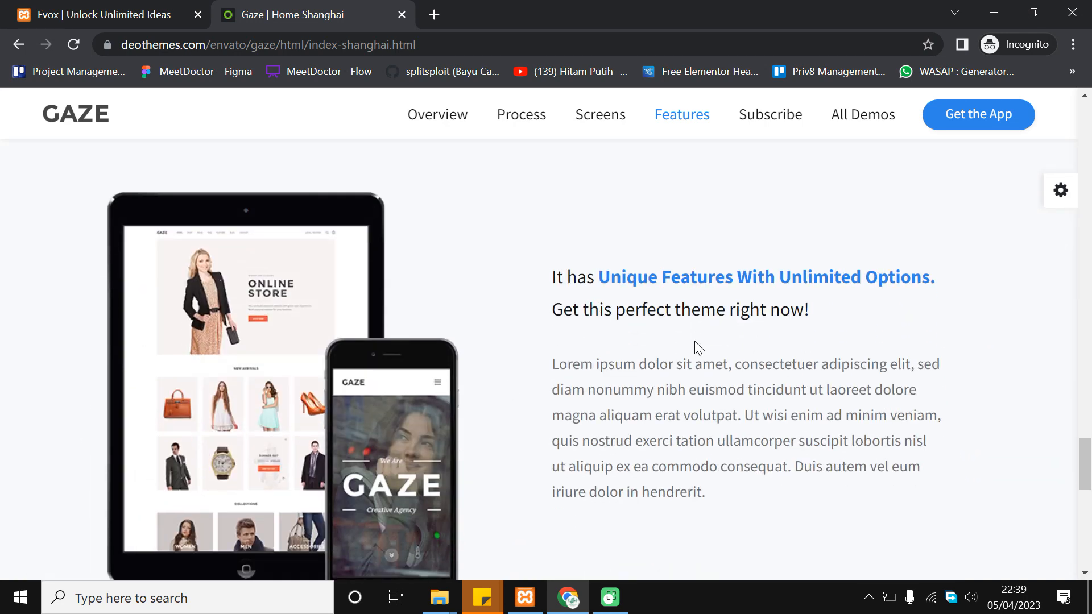
scroll(790, 415, down, 2)
scroll(614, 366, up, 4)
scroll(507, 359, down, 4)
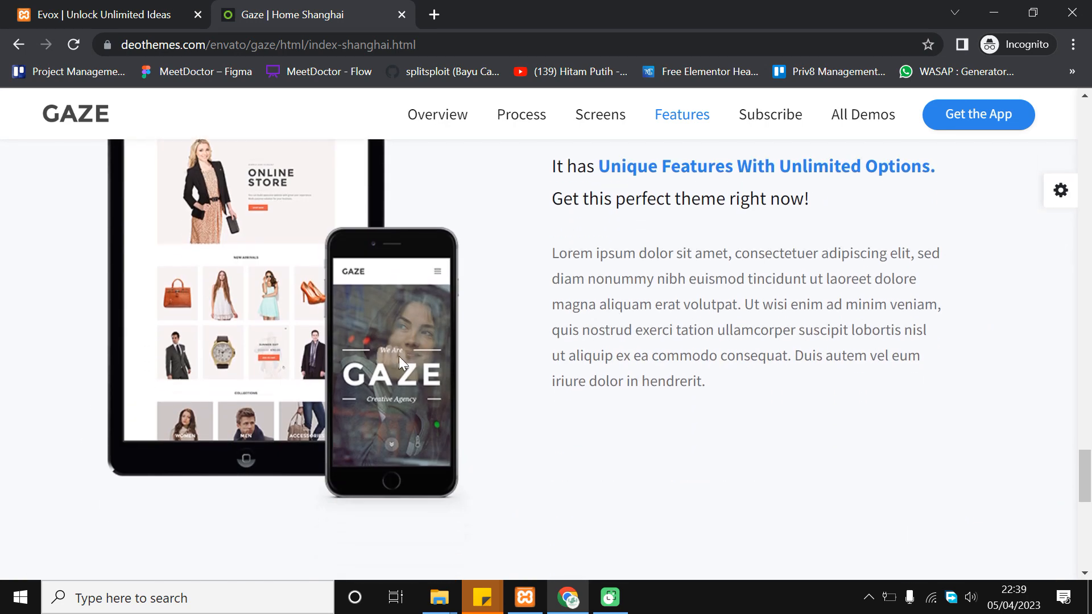
scroll(347, 376, up, 2)
scroll(490, 393, up, 3)
scroll(553, 351, down, 4)
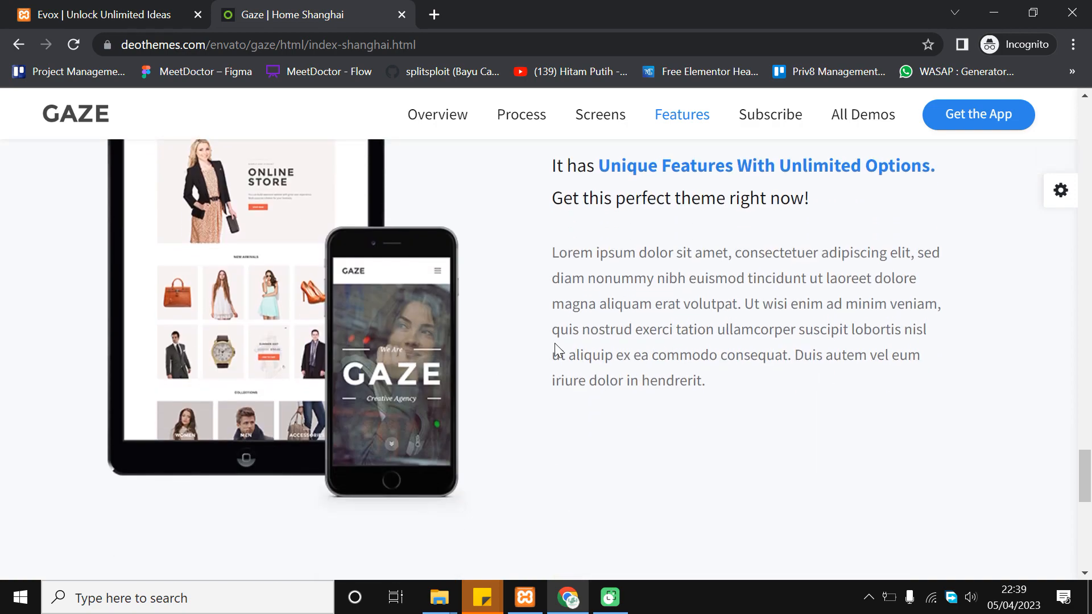
scroll(590, 377, up, 2)
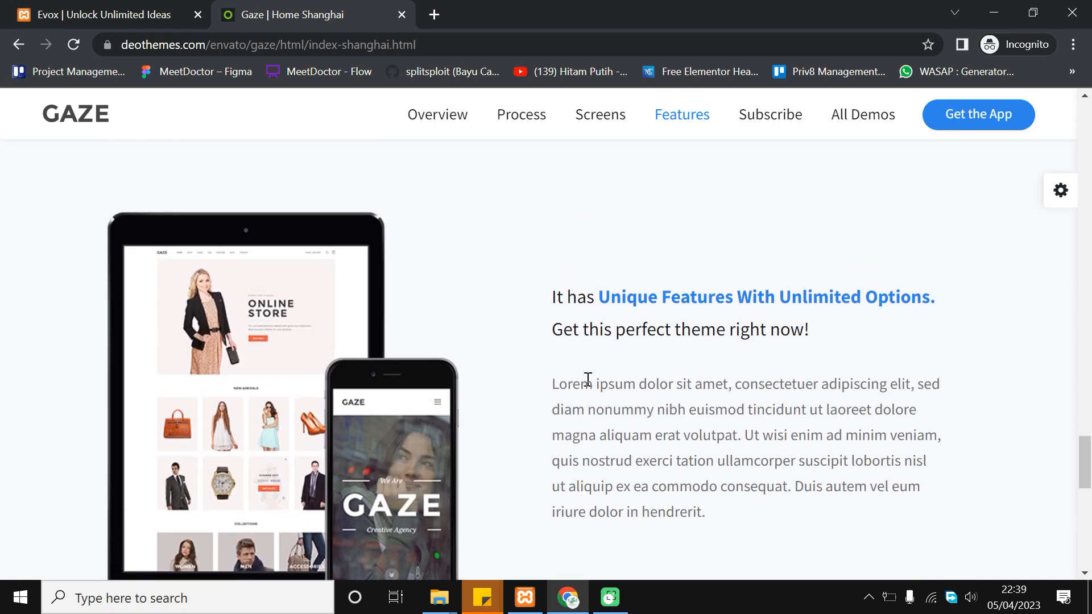
scroll(588, 381, down, 2)
scroll(592, 403, up, 1)
scroll(521, 421, down, 3)
scroll(434, 423, up, 3)
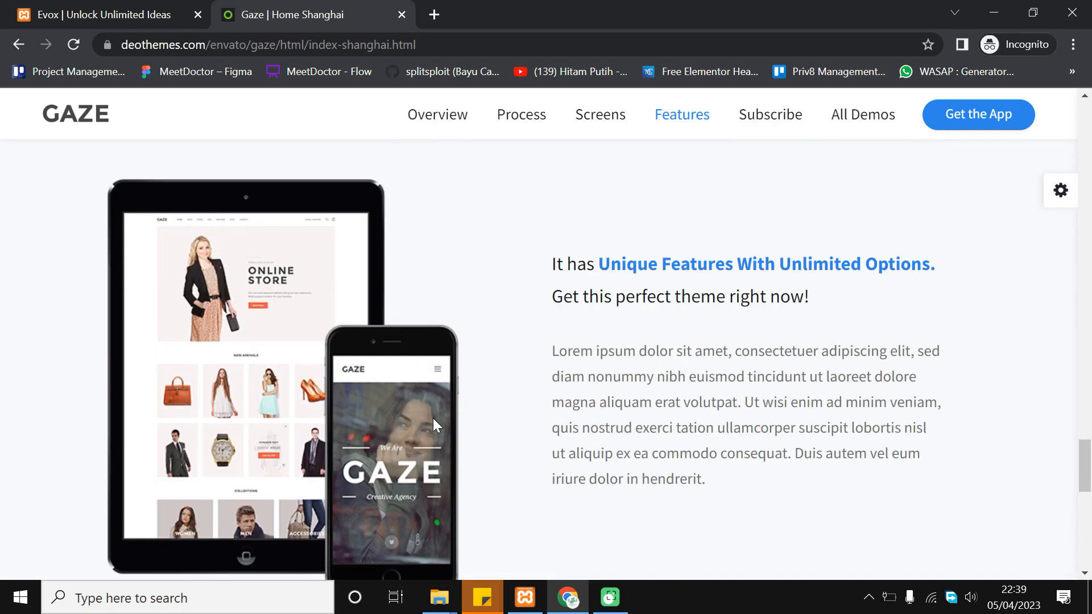
scroll(455, 410, up, 1)
scroll(568, 341, down, 2)
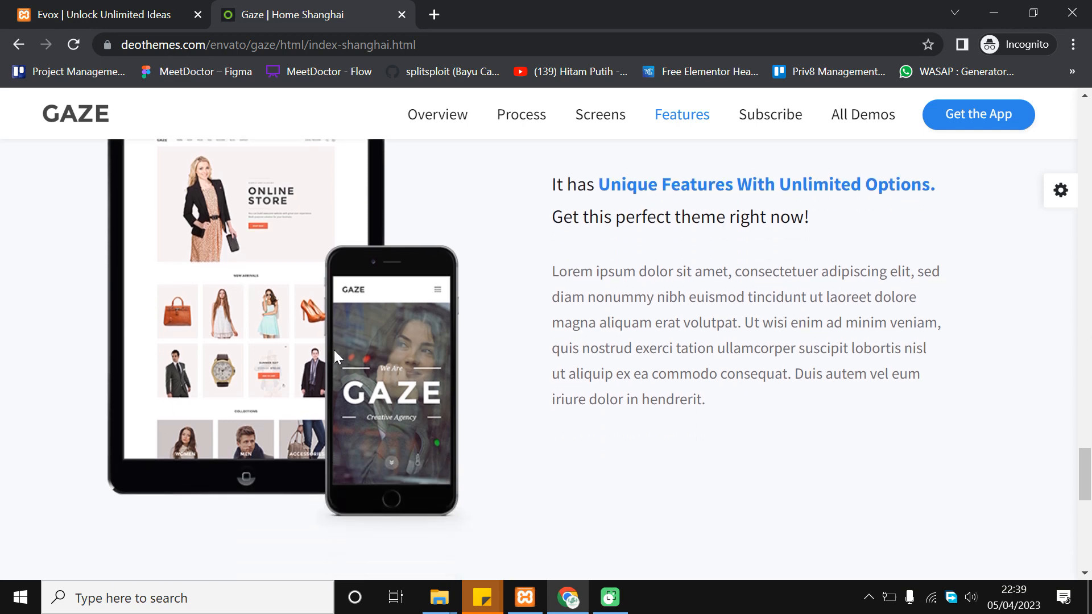
Continue to the subscribe section and footer, then drag the scrollbar back to the top
click(1089, 465)
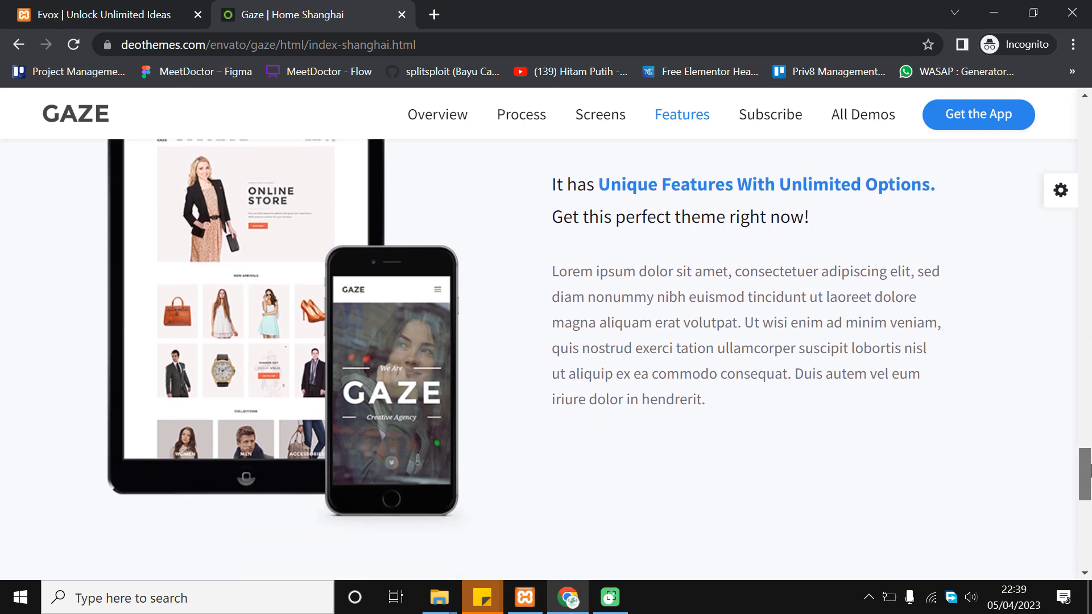
scroll(431, 397, down, 6)
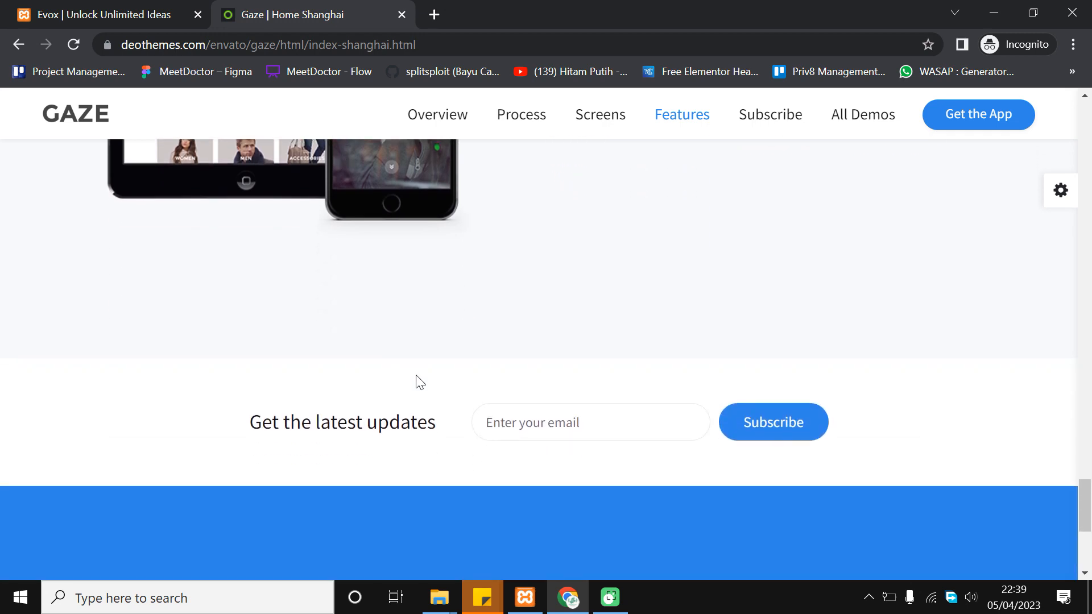
scroll(378, 397, down, 2)
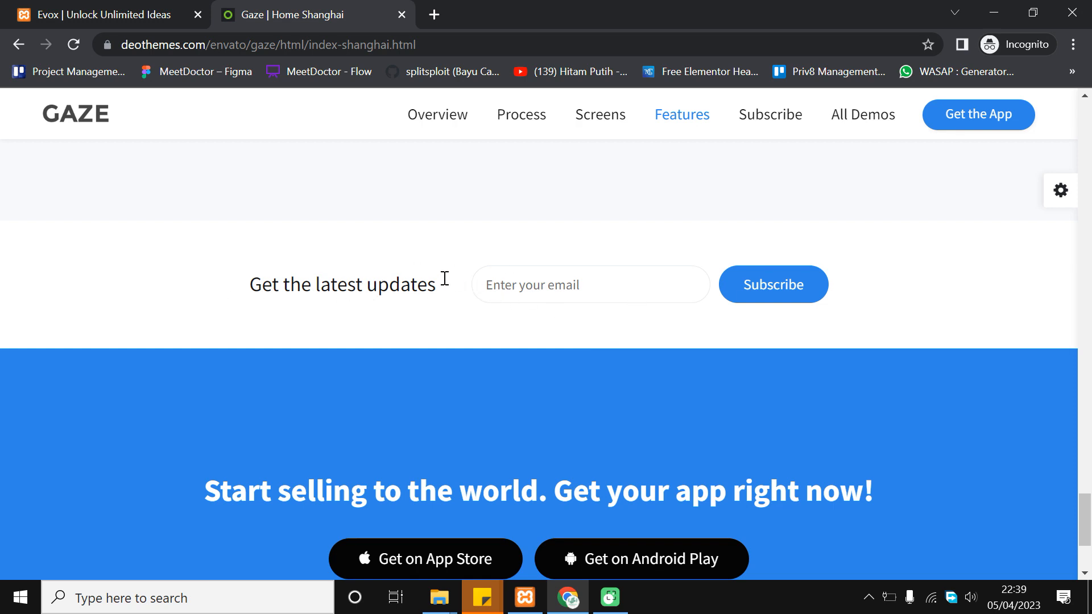
scroll(408, 279, down, 3)
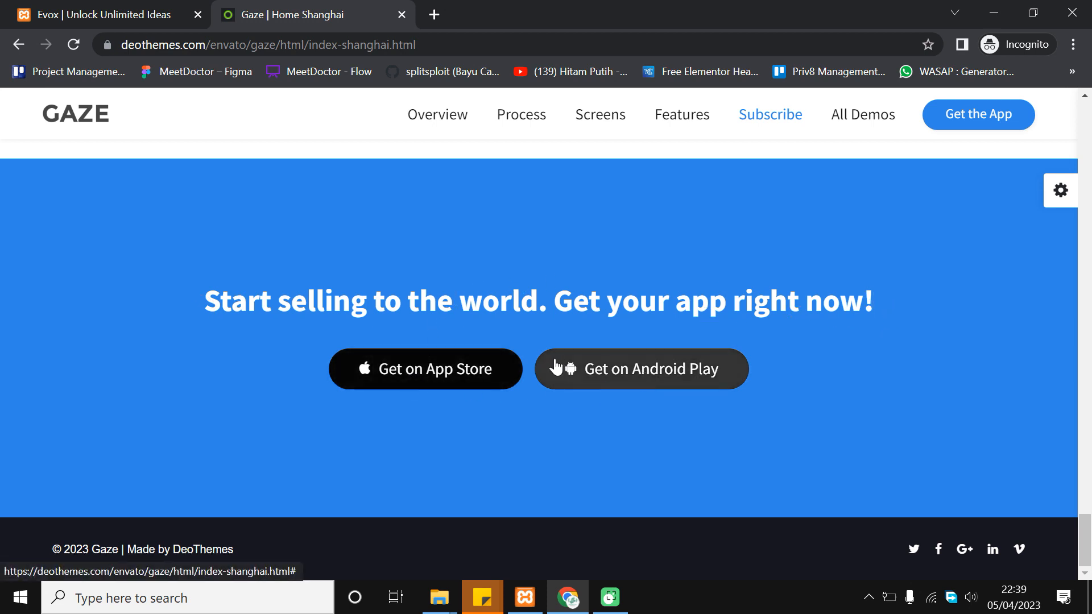
drag(1086, 526, 1089, 117)
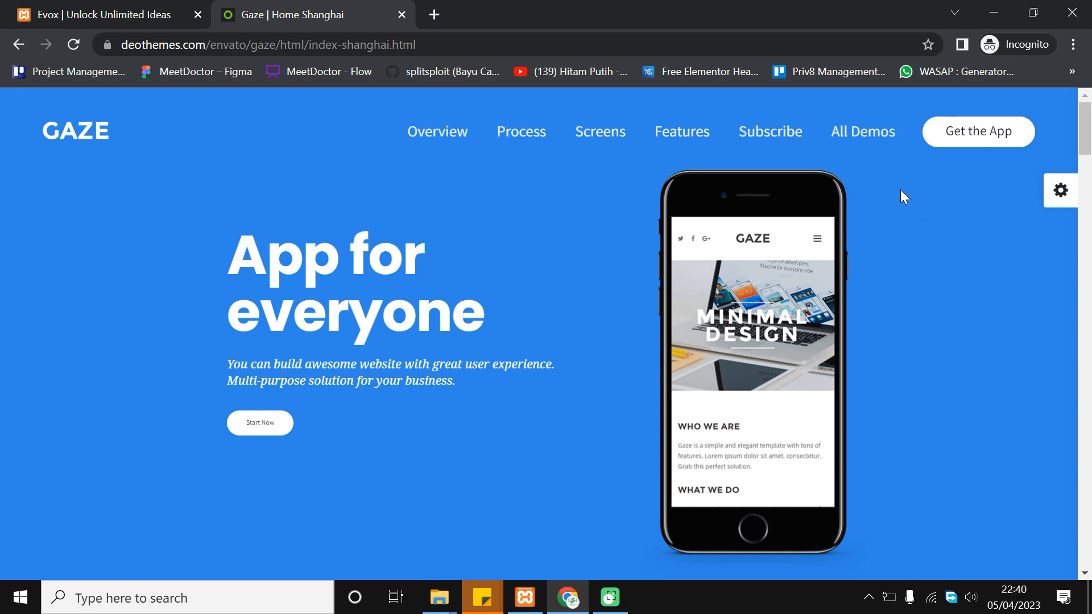
Jump to the demo's Process, screenshots and Features sections from its navigation bar
scroll(778, 187, down, 1)
scroll(714, 288, up, 1)
click(522, 134)
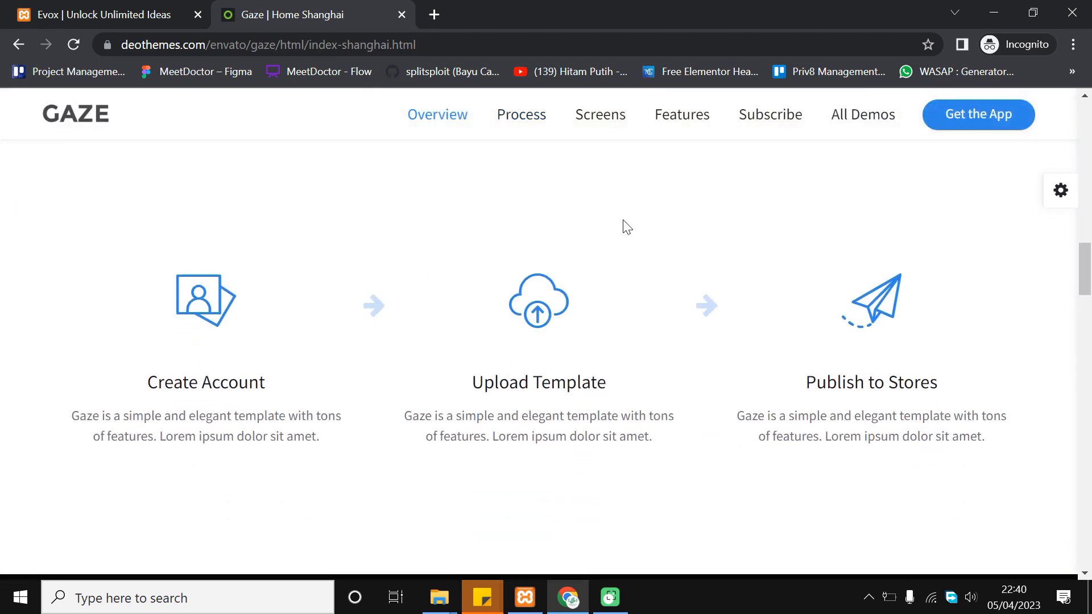
click(606, 116)
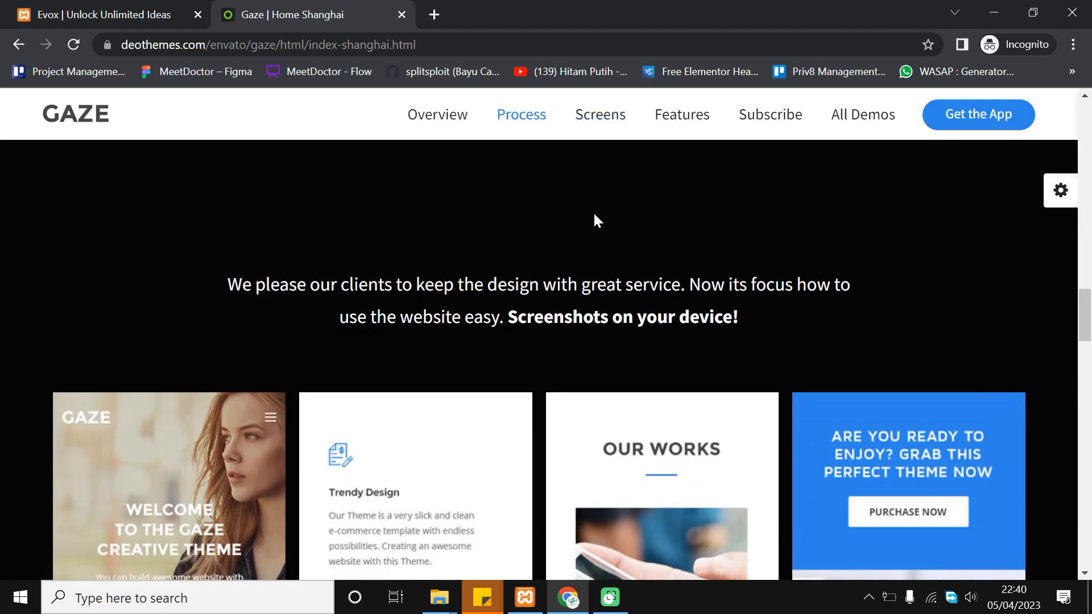
scroll(608, 320, down, 2)
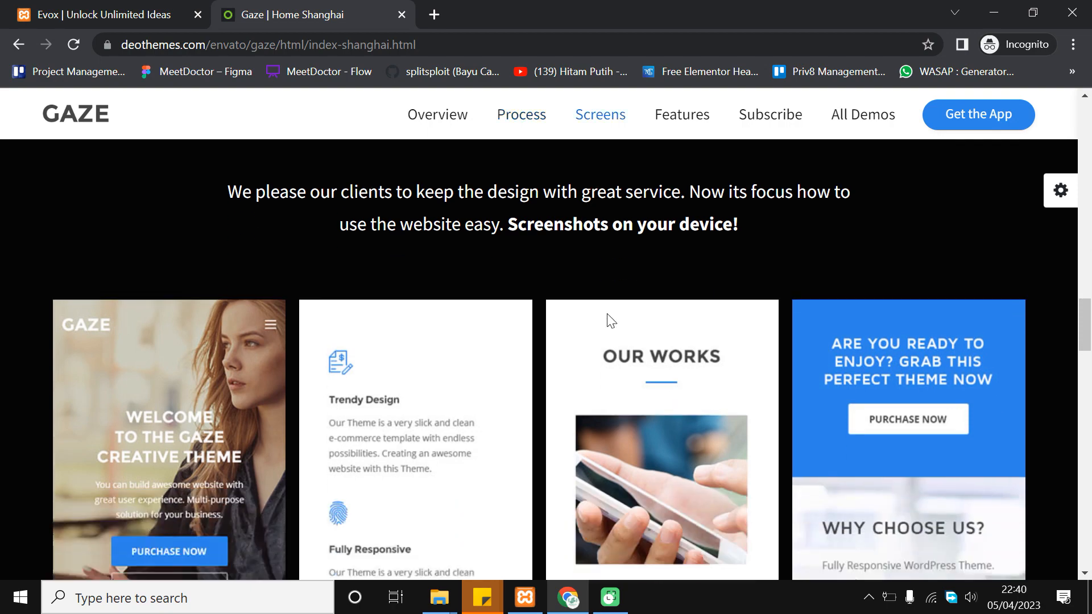
scroll(671, 162, up, 4)
click(683, 122)
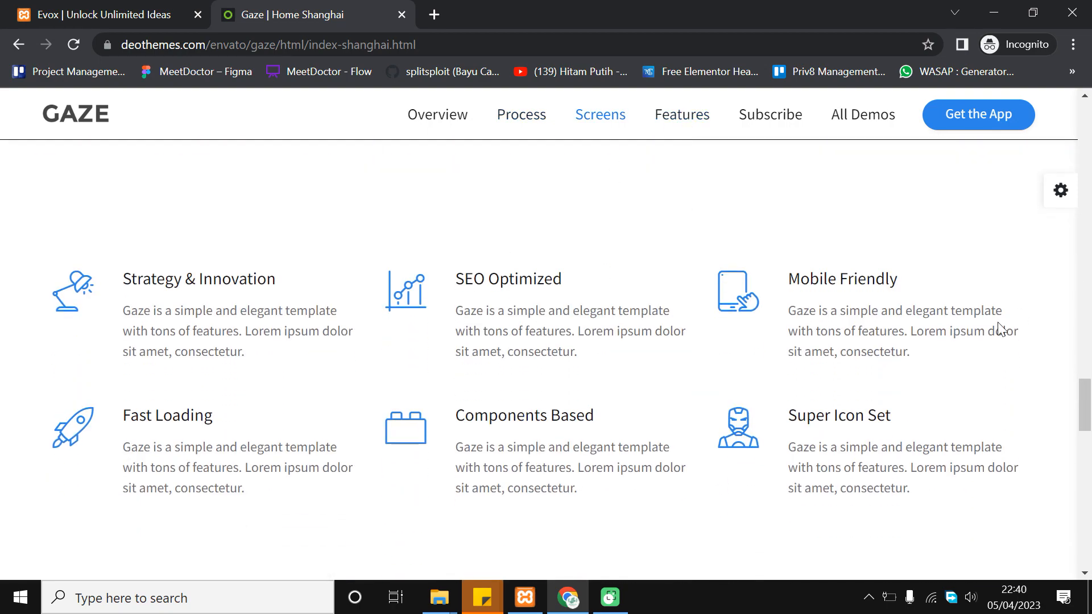
Scroll down to the blue 'Start selling to the world' banner and footer, then back to the hero
drag(1084, 418, 1091, 119)
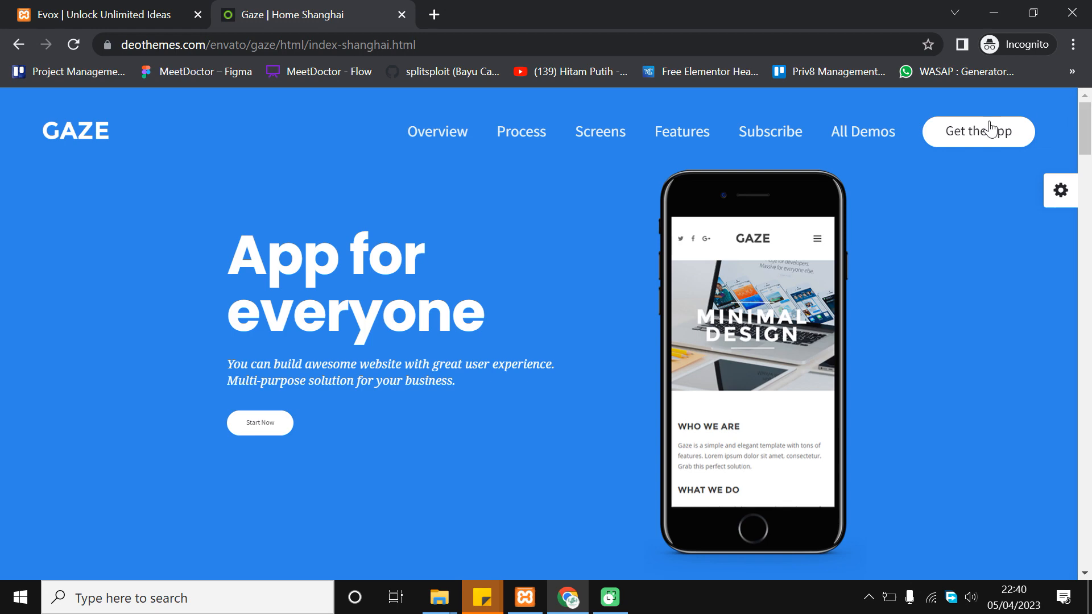
scroll(807, 282, down, 3)
scroll(959, 341, down, 2)
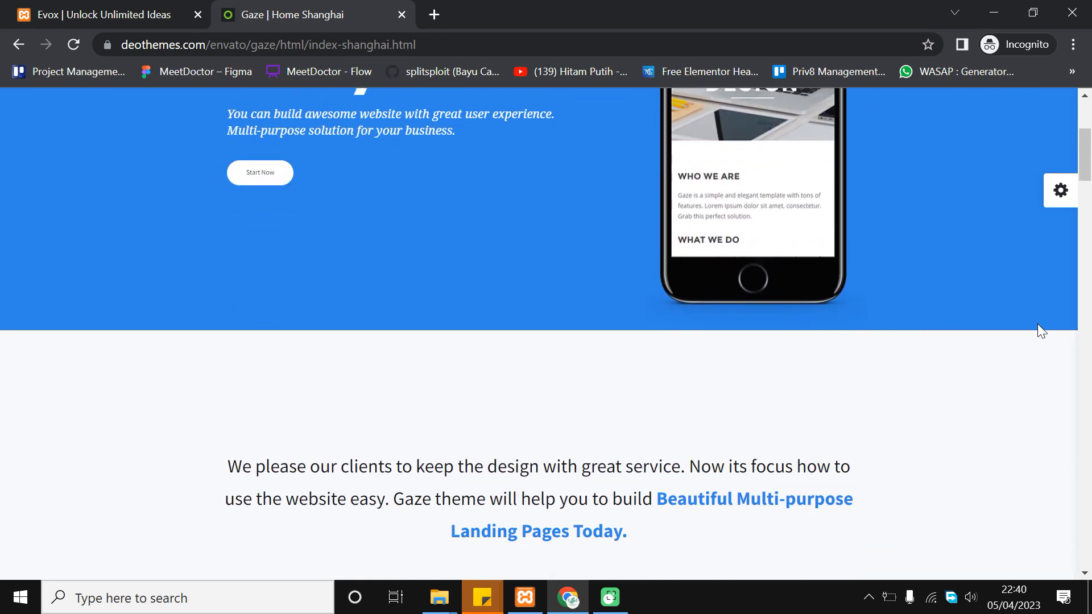
scroll(1038, 324, up, 5)
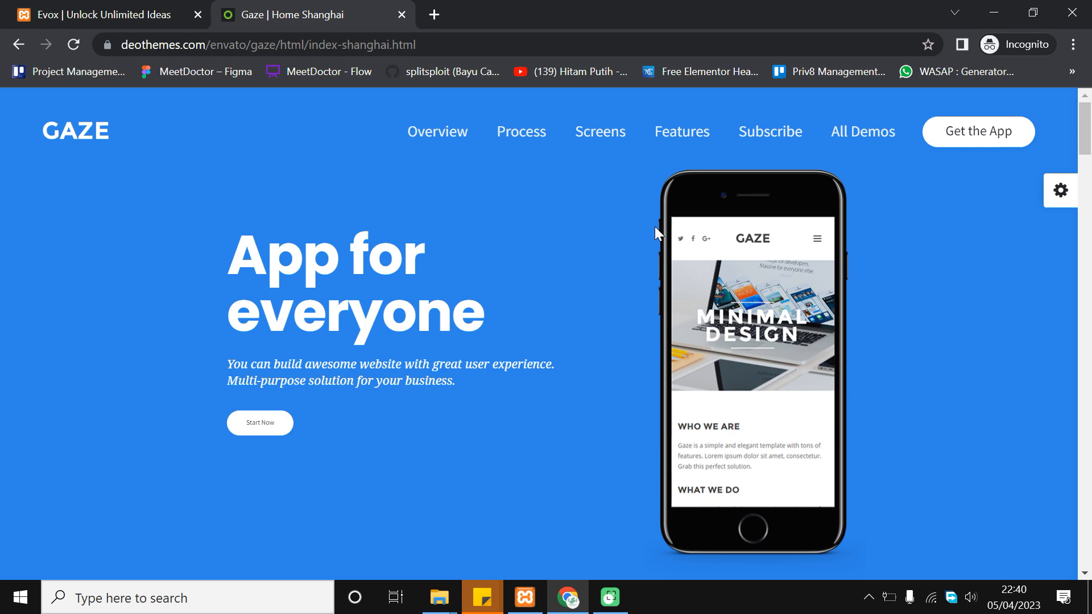
scroll(729, 335, down, 15)
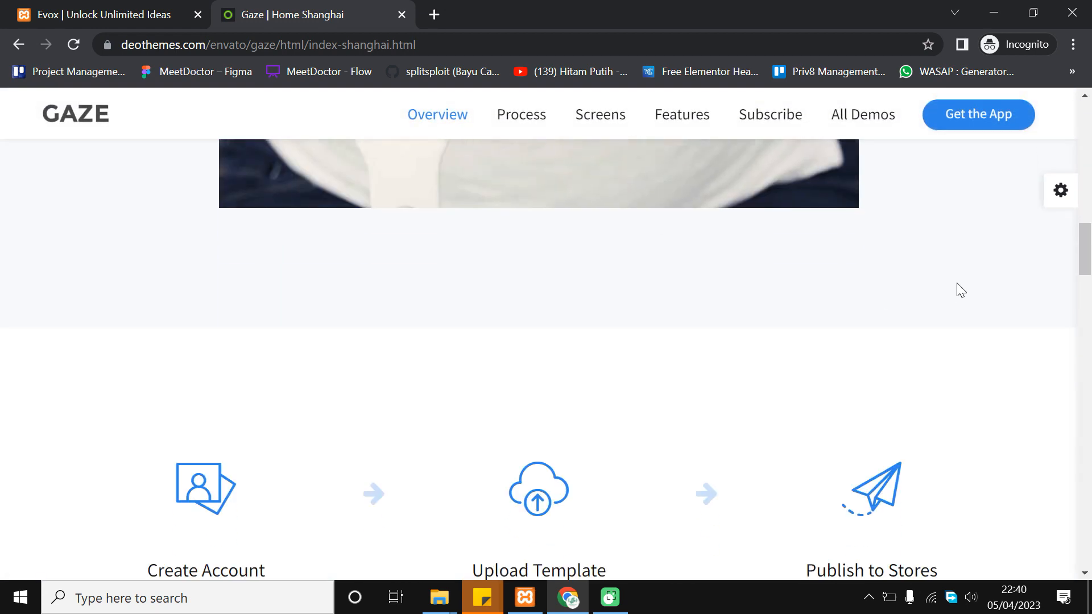
drag(1085, 255, 1088, 395)
scroll(643, 383, down, 15)
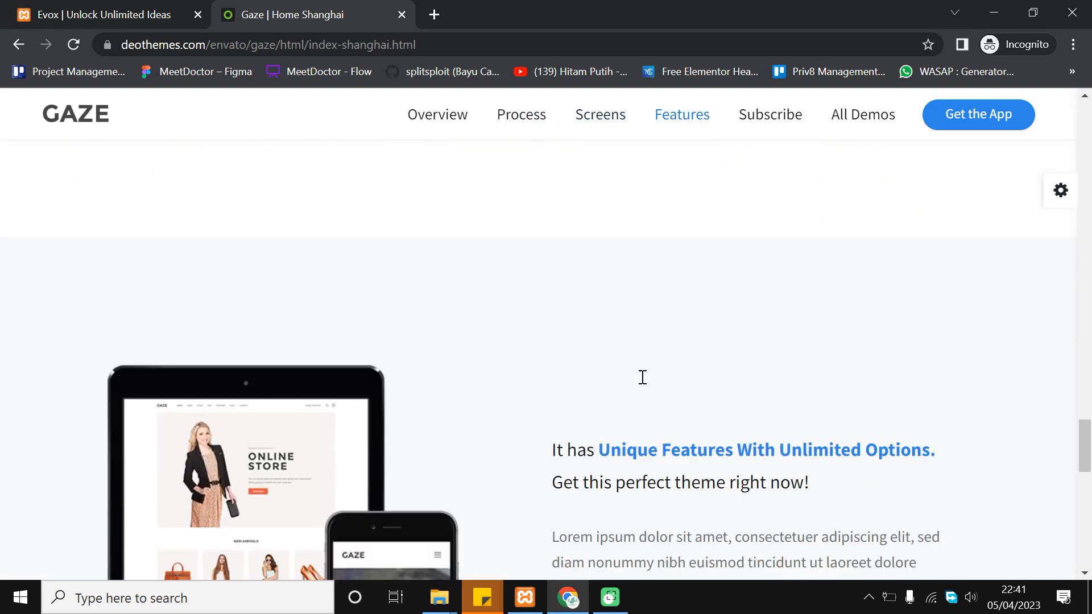
click(1087, 484)
drag(1087, 483, 1087, 523)
scroll(862, 497, down, 2)
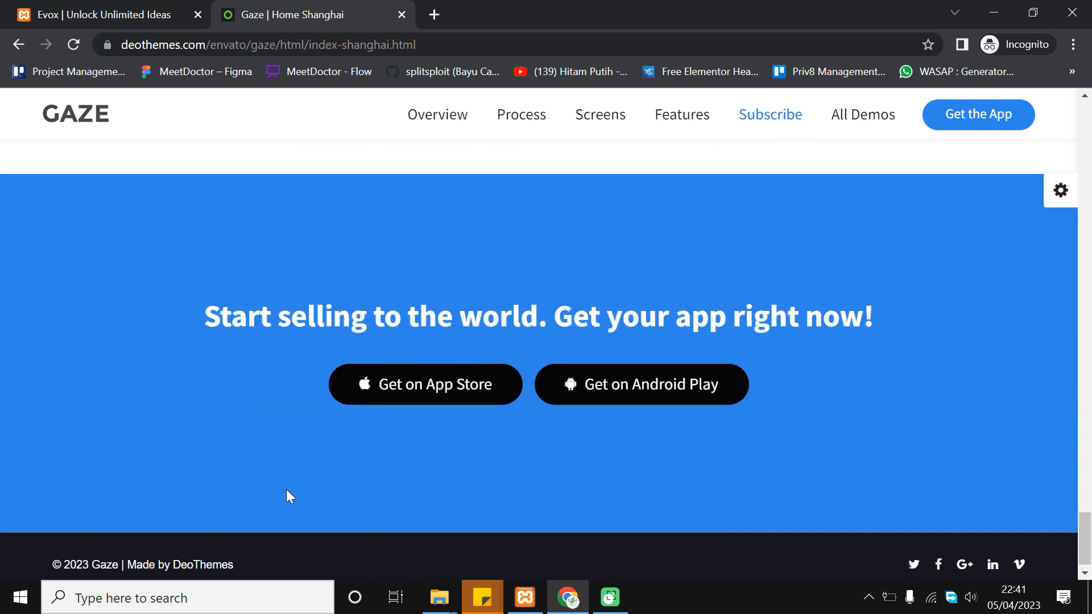
scroll(597, 458, down, 1)
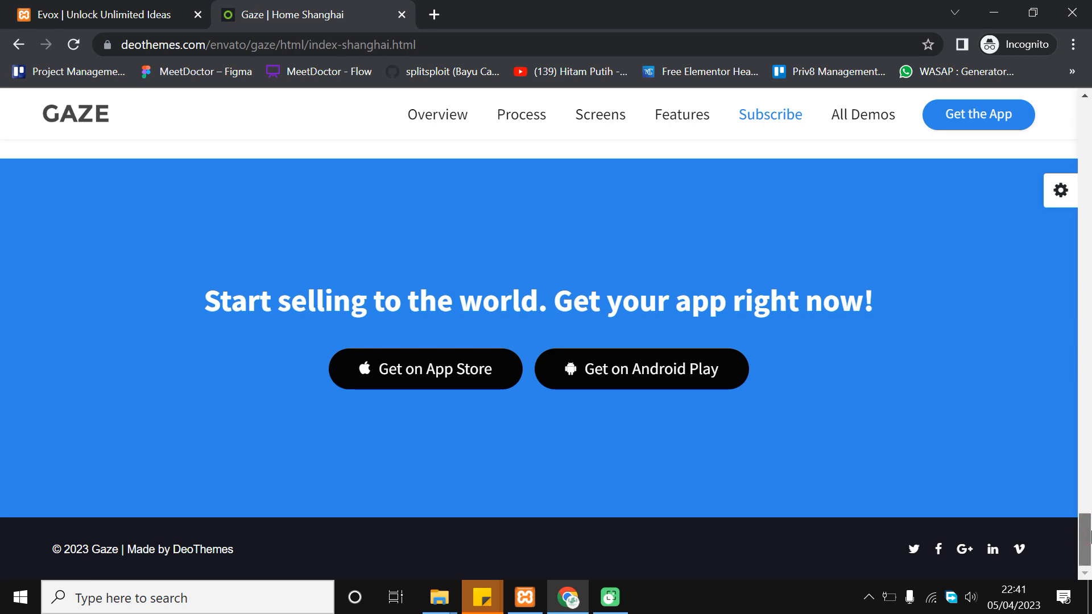
drag(1090, 533, 970, 96)
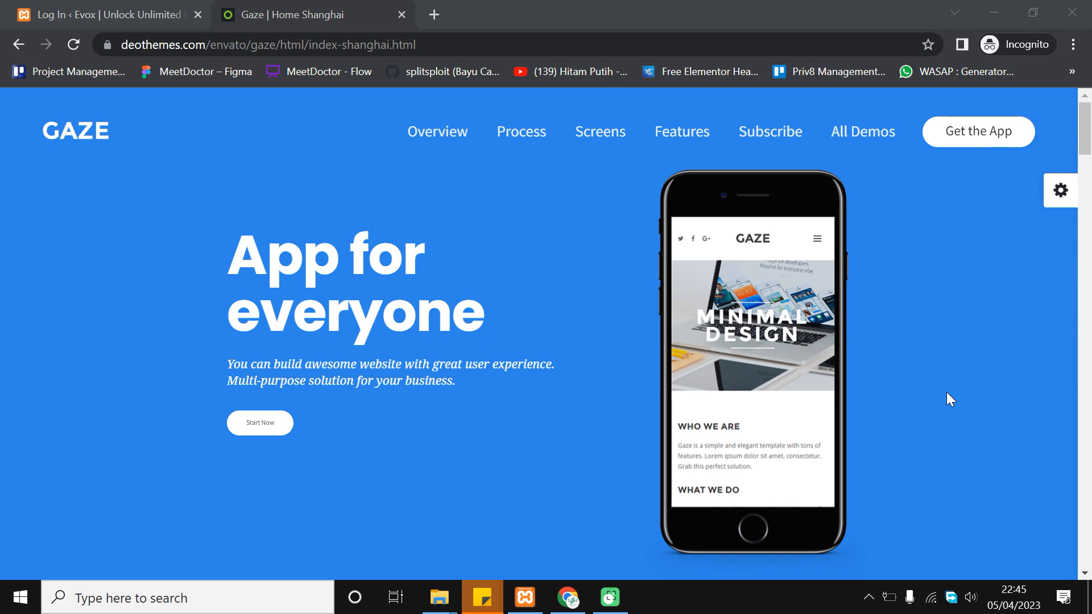
Switch to the 'Log In ‹ Evox' tab showing the WordPress login page
click(191, 11)
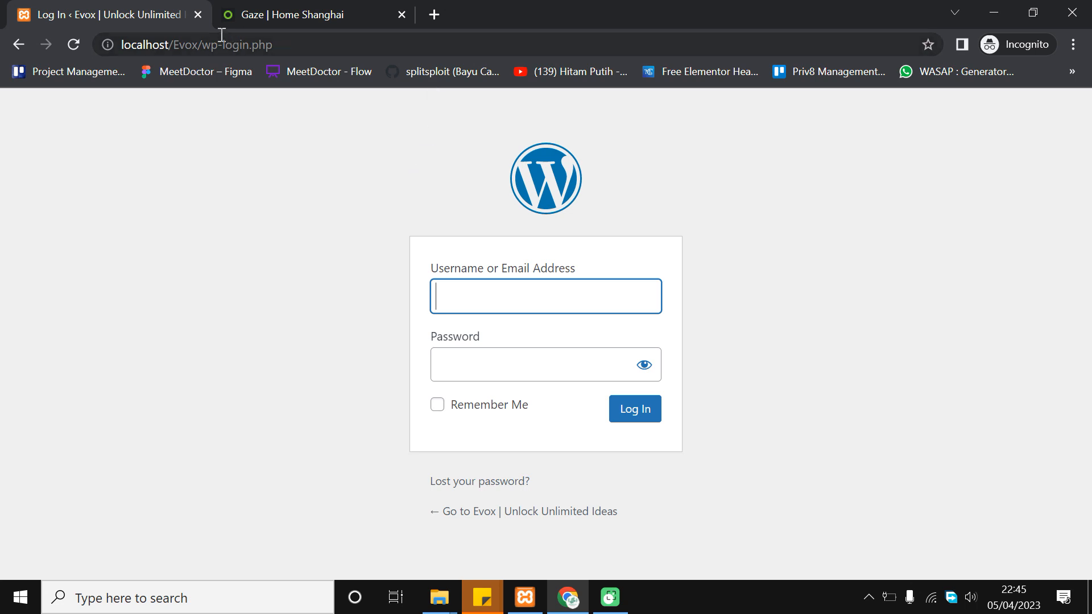
Log in to Evox with the saved administrator username and password, then revisit the GAZE tab
click(128, 49)
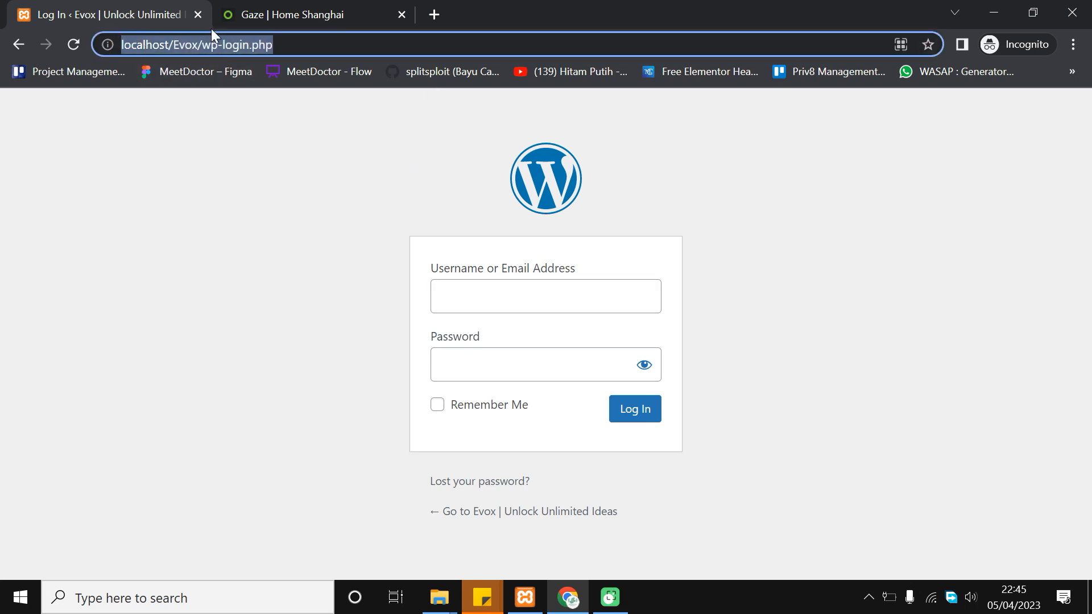
click(211, 46)
click(271, 278)
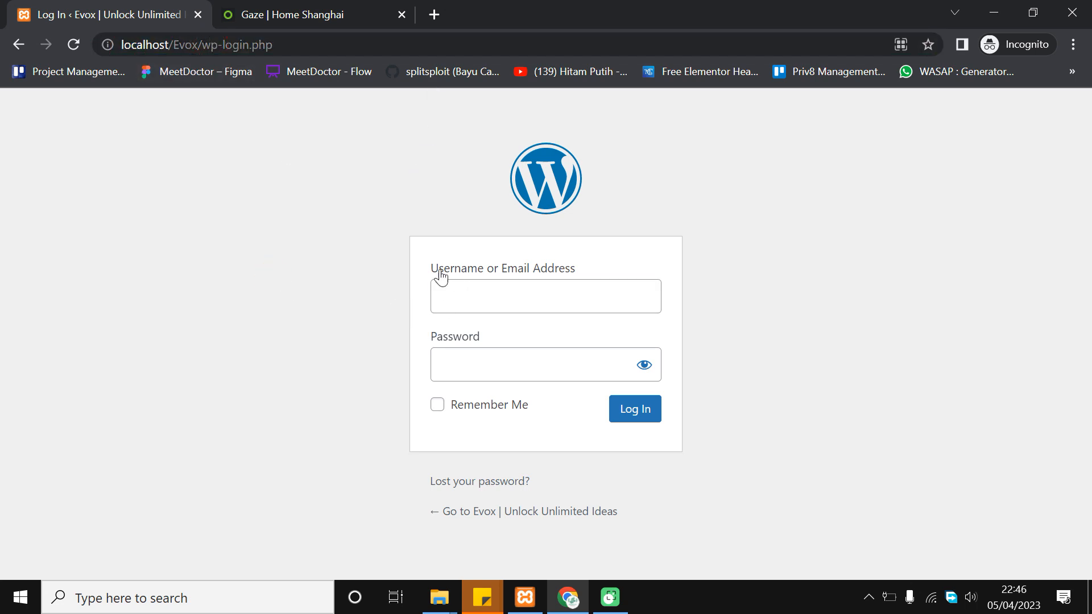
click(451, 308)
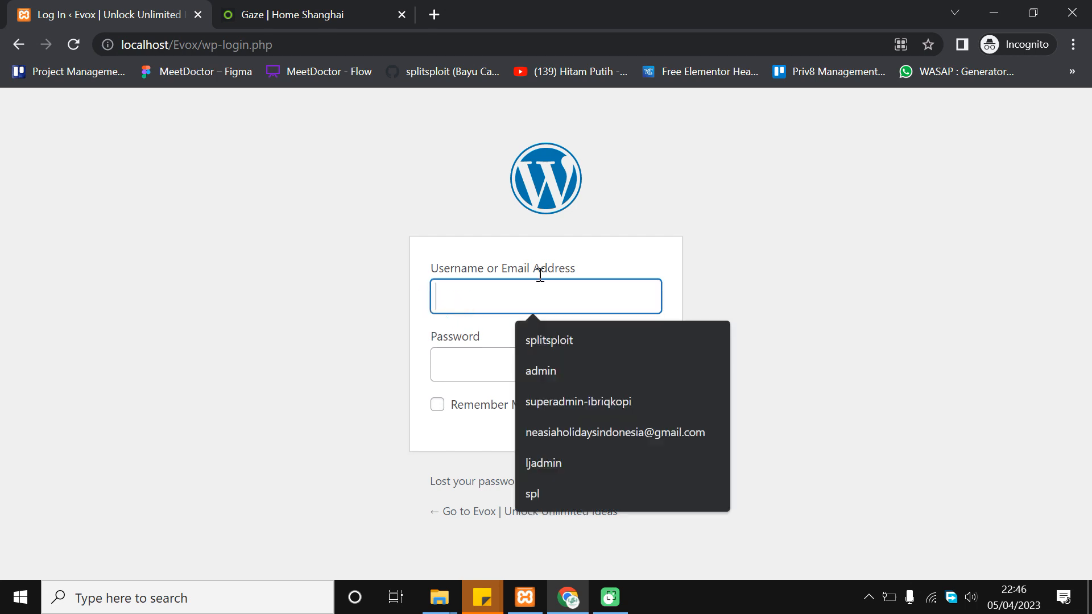
click(628, 362)
click(585, 373)
text(admin)
key(Return)
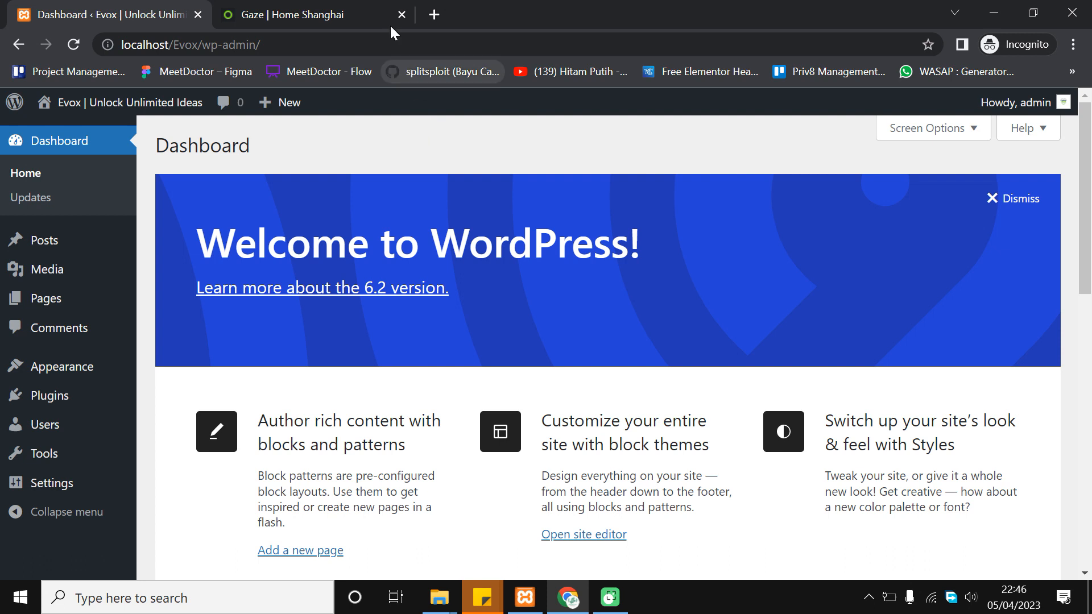
click(339, 12)
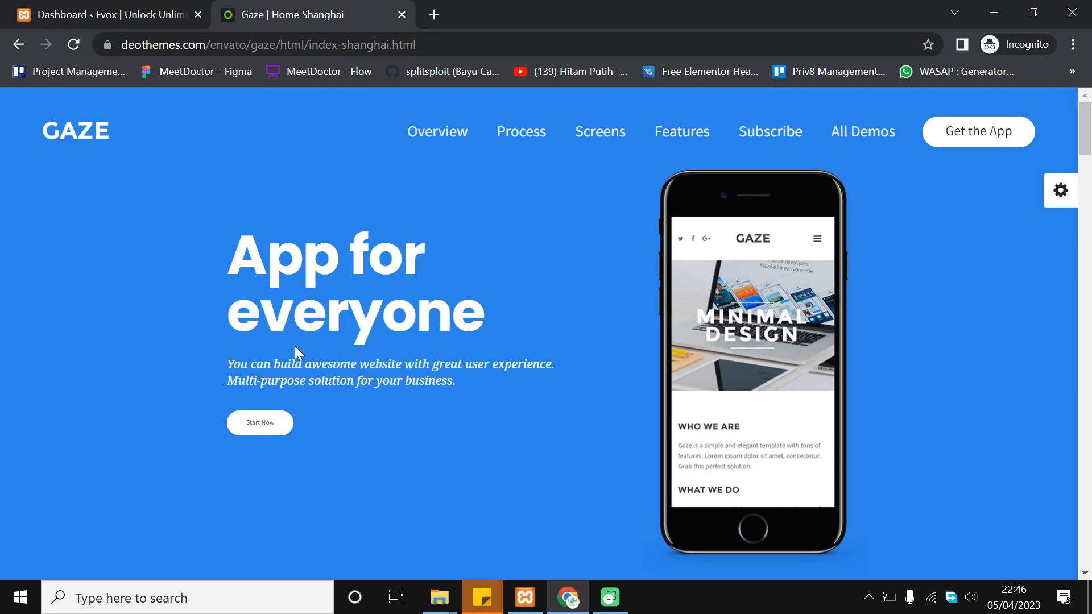
Open the Evox front page in a new tab from the admin bar and scroll through it
click(149, 8)
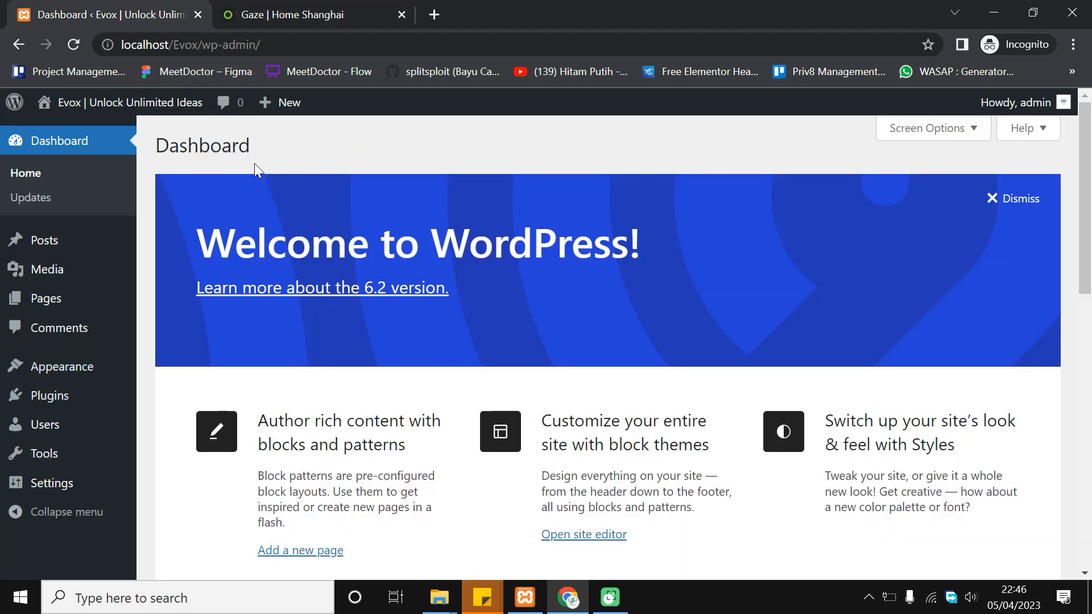
mouse_move(94, 108)
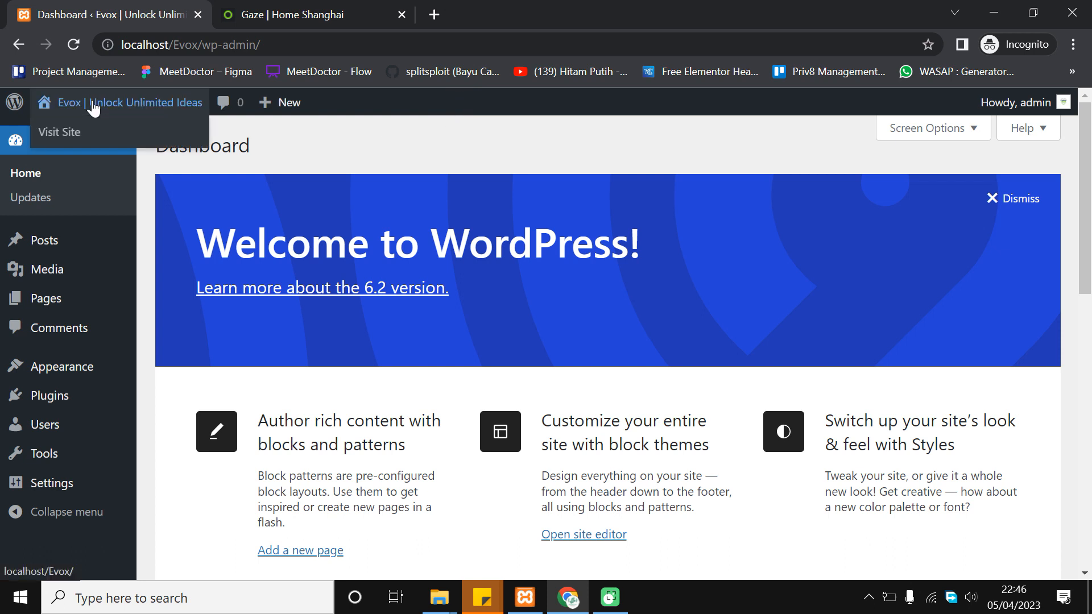
right_click(85, 132)
click(131, 138)
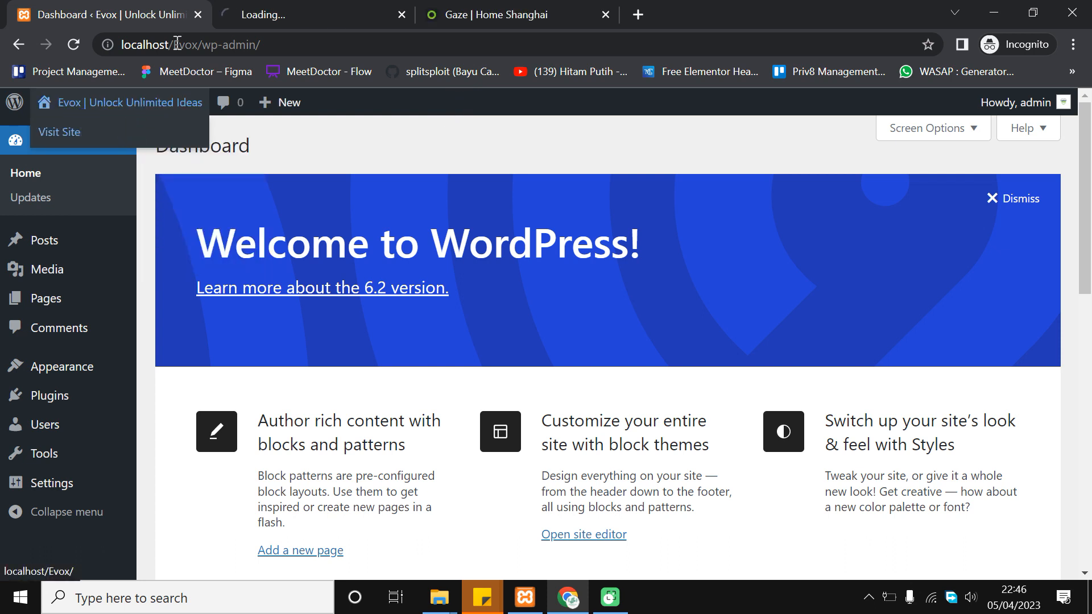
click(272, 12)
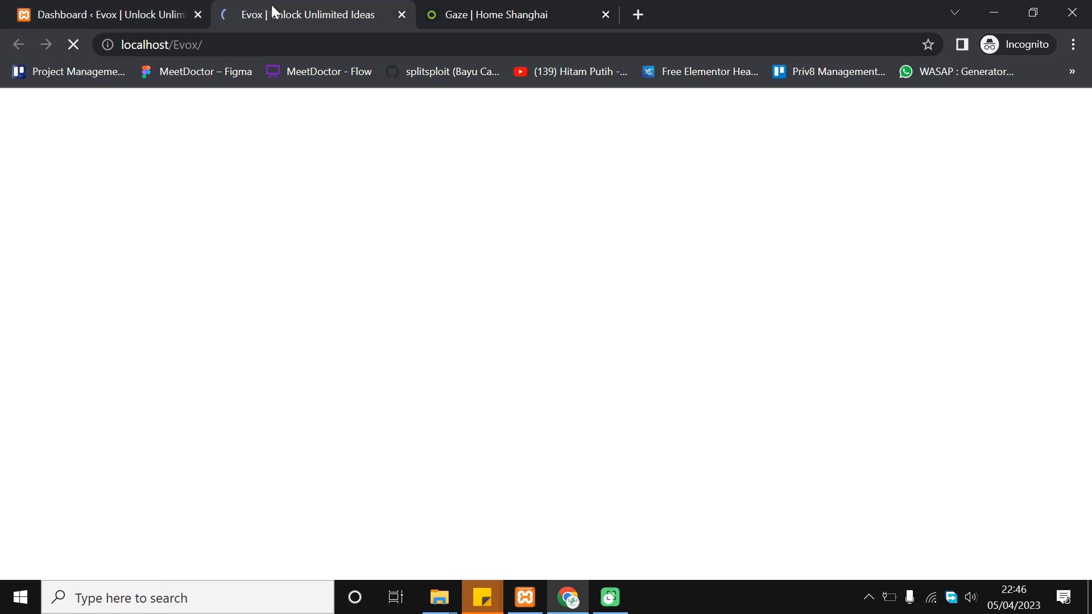
scroll(455, 244, down, 1)
scroll(399, 319, up, 1)
scroll(285, 356, down, 7)
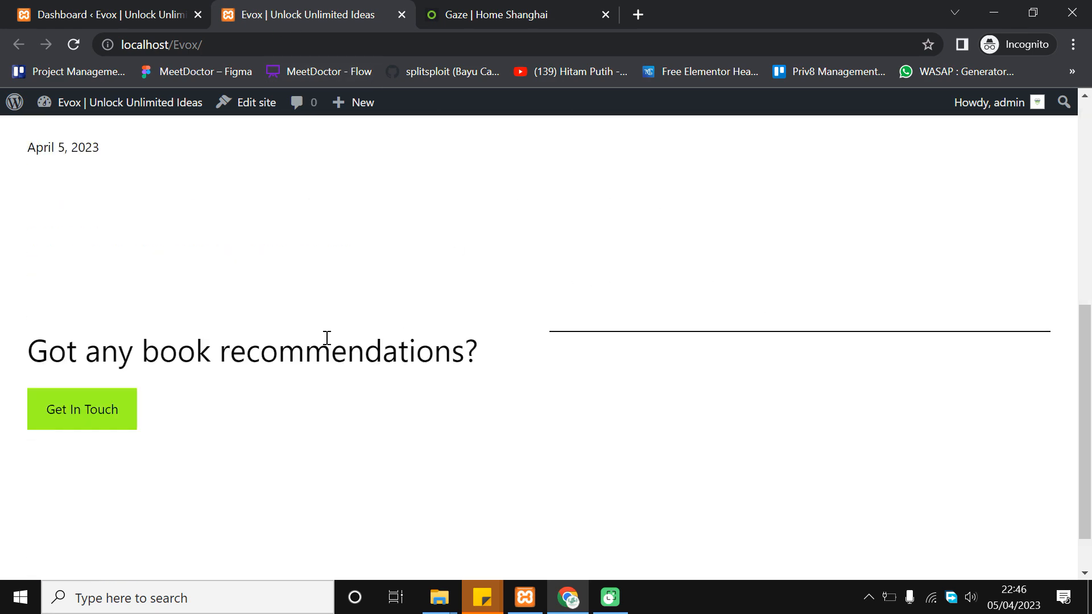
scroll(336, 329, up, 7)
scroll(1009, 398, down, 10)
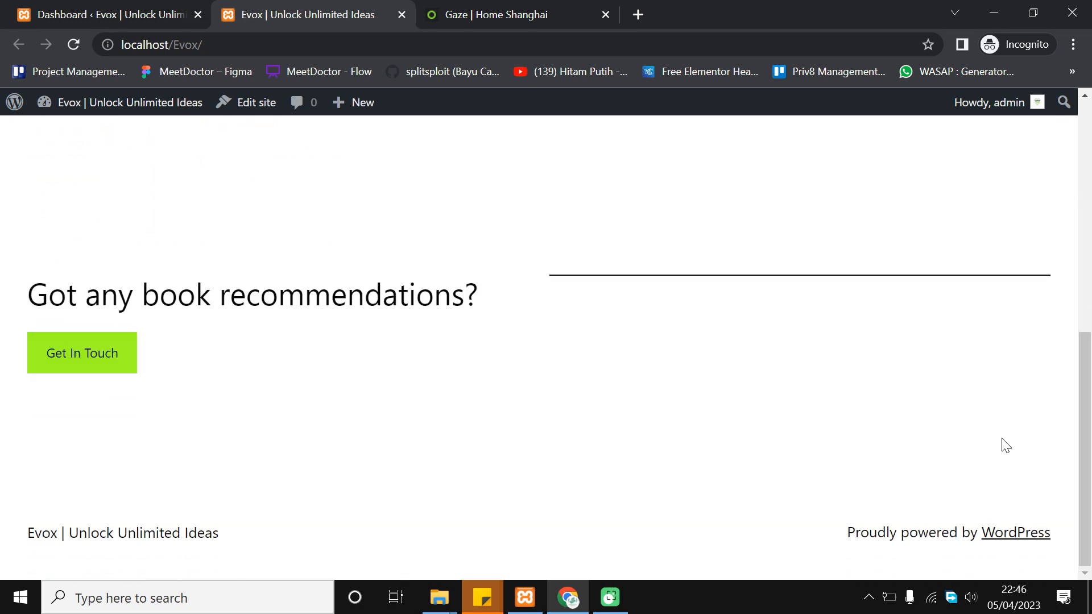
click(318, 254)
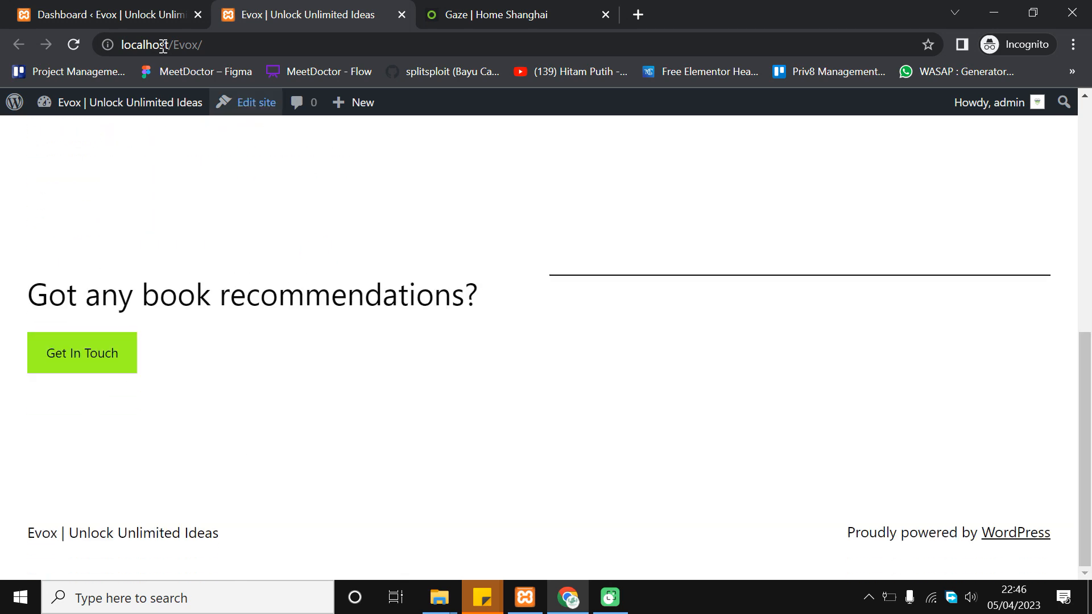
Switch between the live site and Dashboard tabs, ending on the WordPress Dashboard
click(130, 10)
click(416, 170)
click(348, 13)
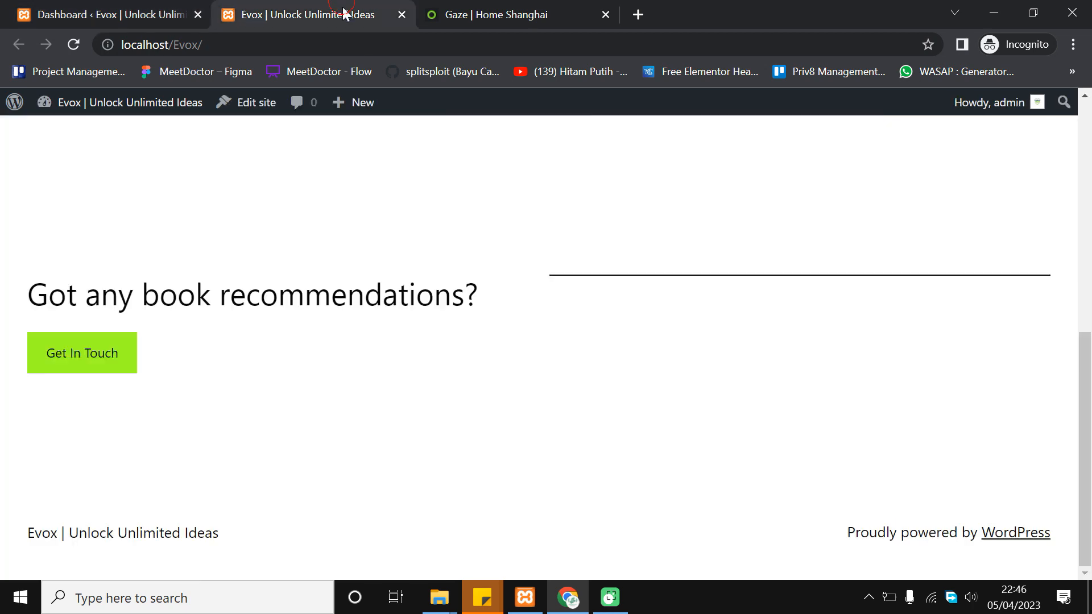
click(85, 11)
right_click(350, 155)
key(Escape)
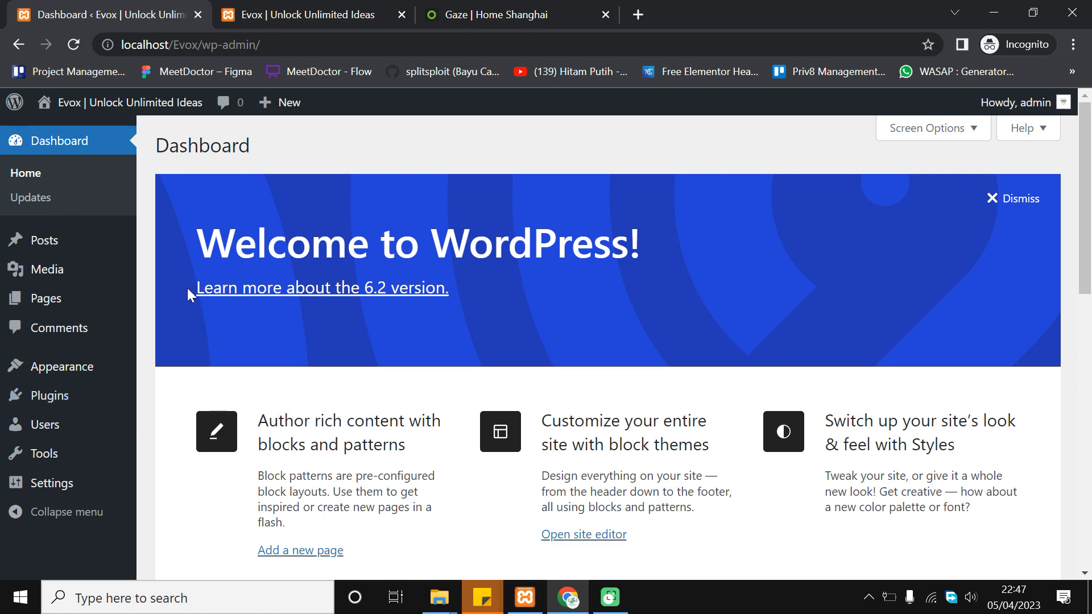
Go to Plugins > Add New and search the plugin directory for 'elementor'
scroll(209, 284, down, 1)
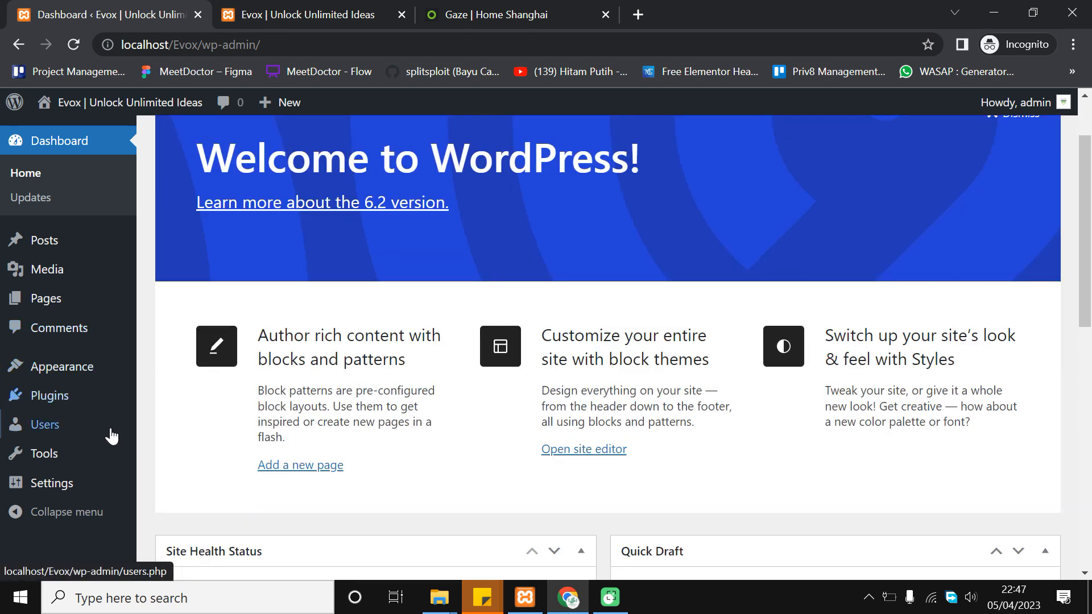
mouse_move(100, 406)
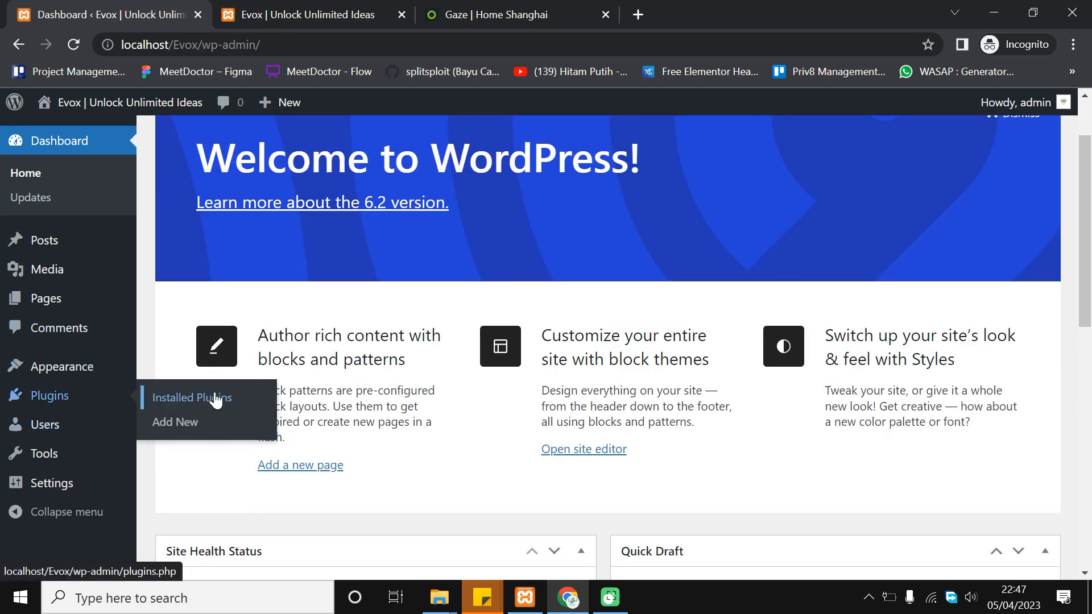
click(198, 425)
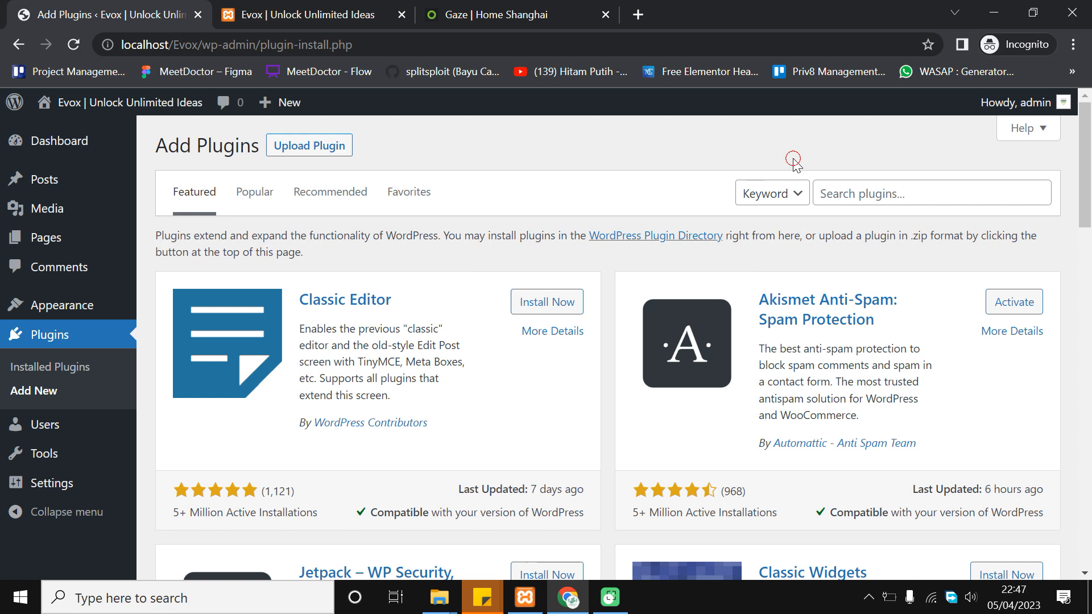
click(879, 192)
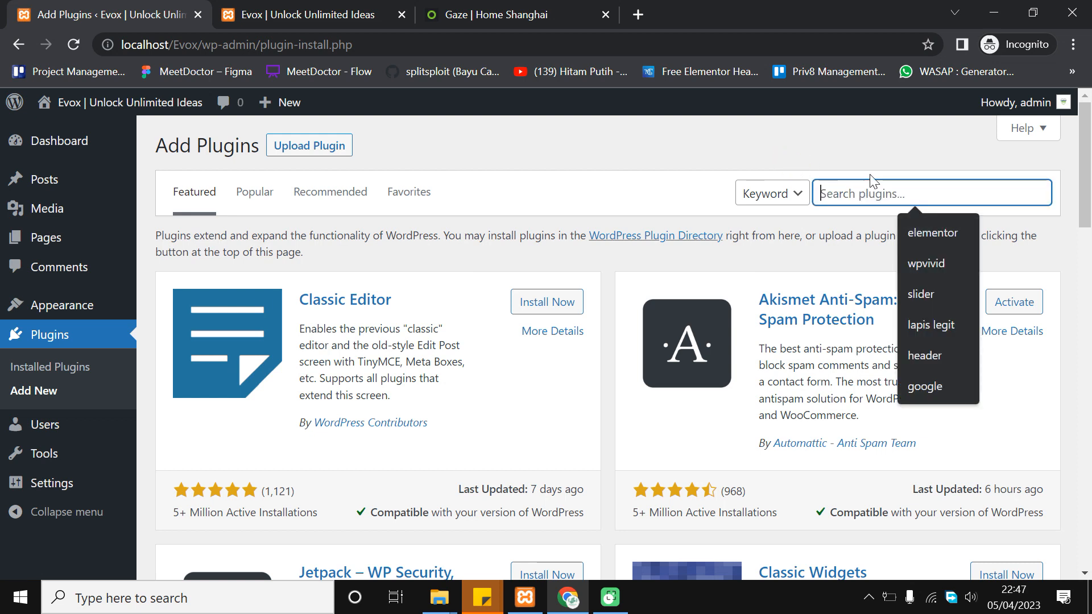
text(elementor)
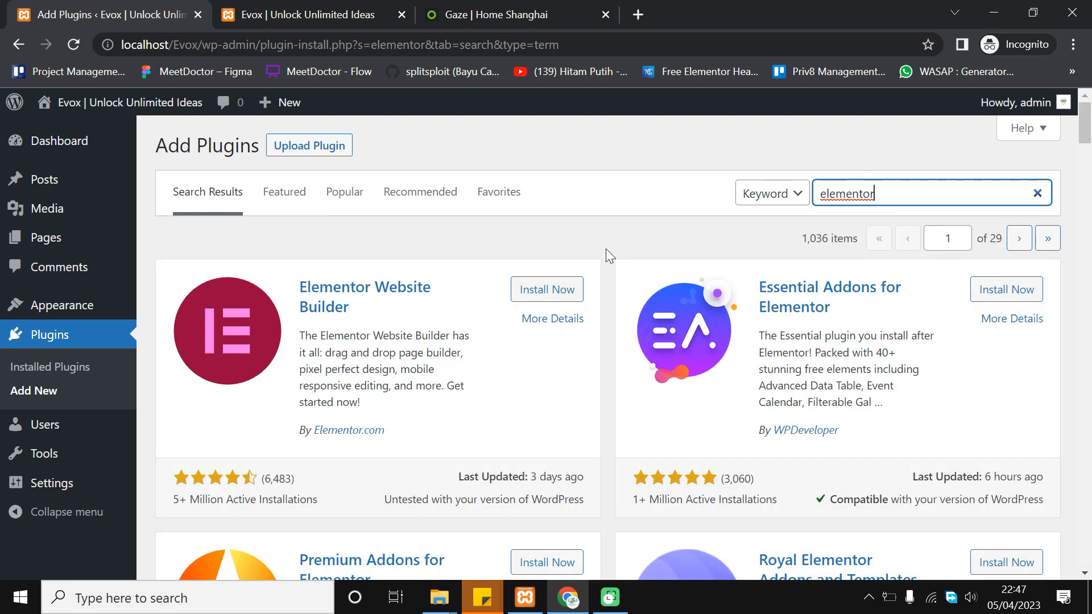
Install the Elementor Website Builder plugin from the 'elementor' search results
scroll(544, 306, down, 1)
scroll(545, 305, up, 1)
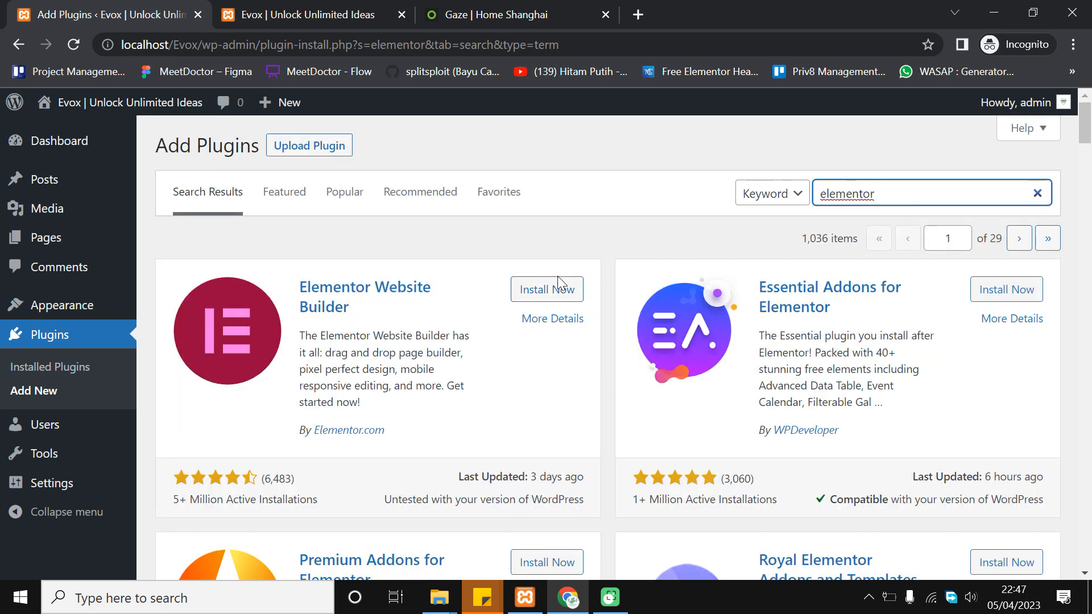
click(561, 288)
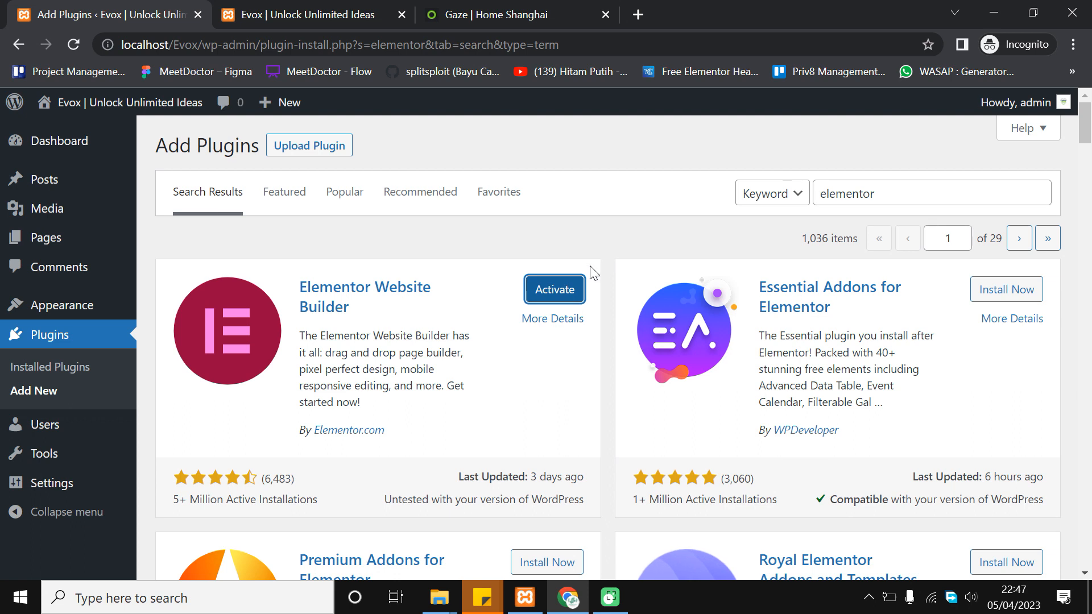
click(887, 189)
double_click(888, 190)
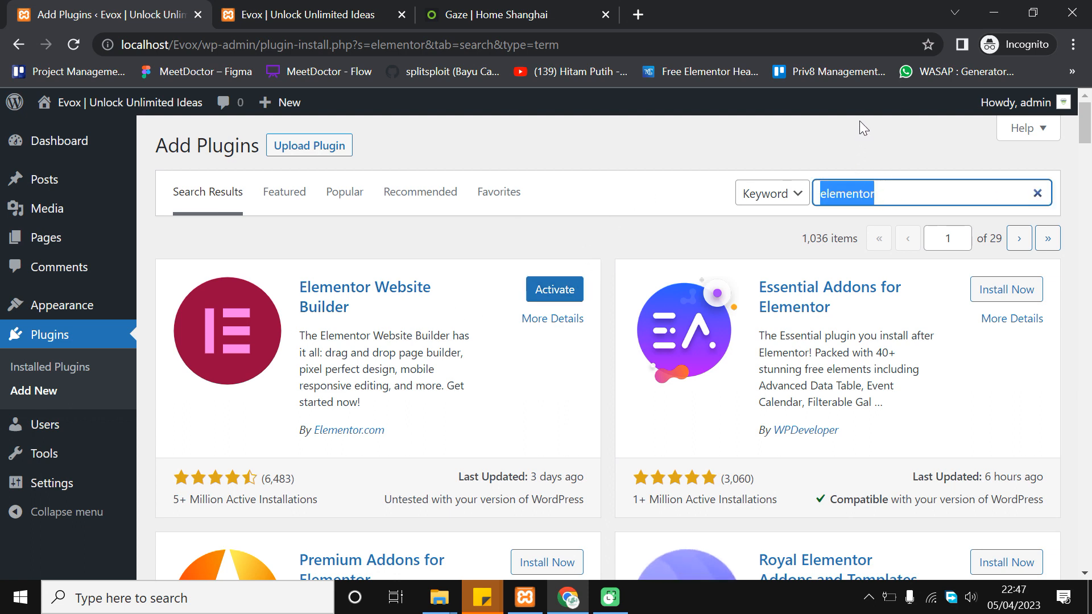
click(879, 190)
scroll(882, 194, down, 2)
scroll(873, 213, up, 2)
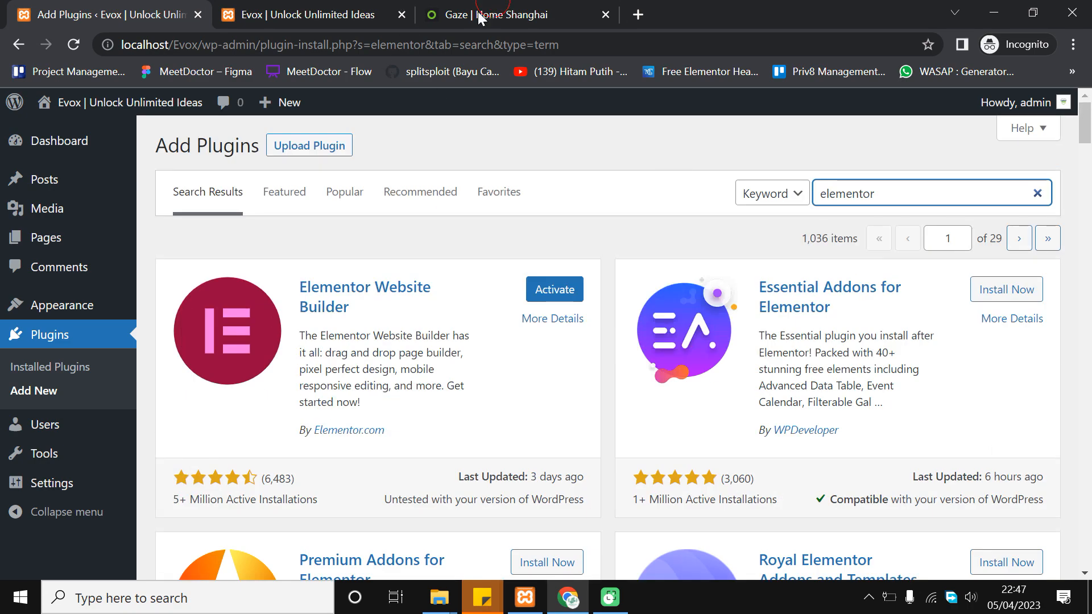
Glance at the GAZE tab, close the extra Evox site tab, and return to Add Plugins
click(478, 13)
click(403, 16)
scroll(545, 242, down, 20)
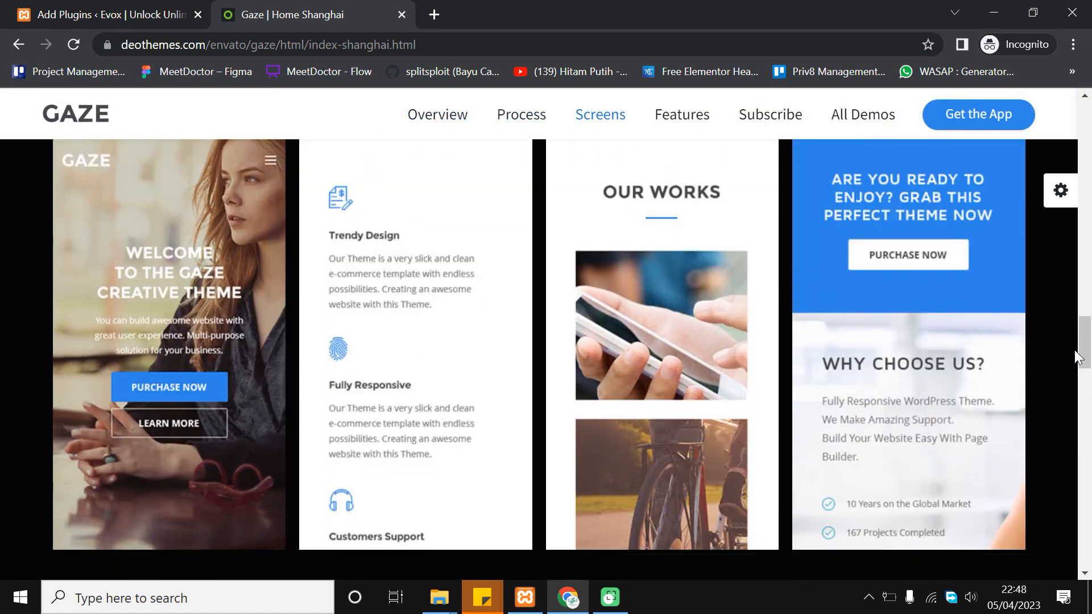
drag(1080, 357, 1084, 102)
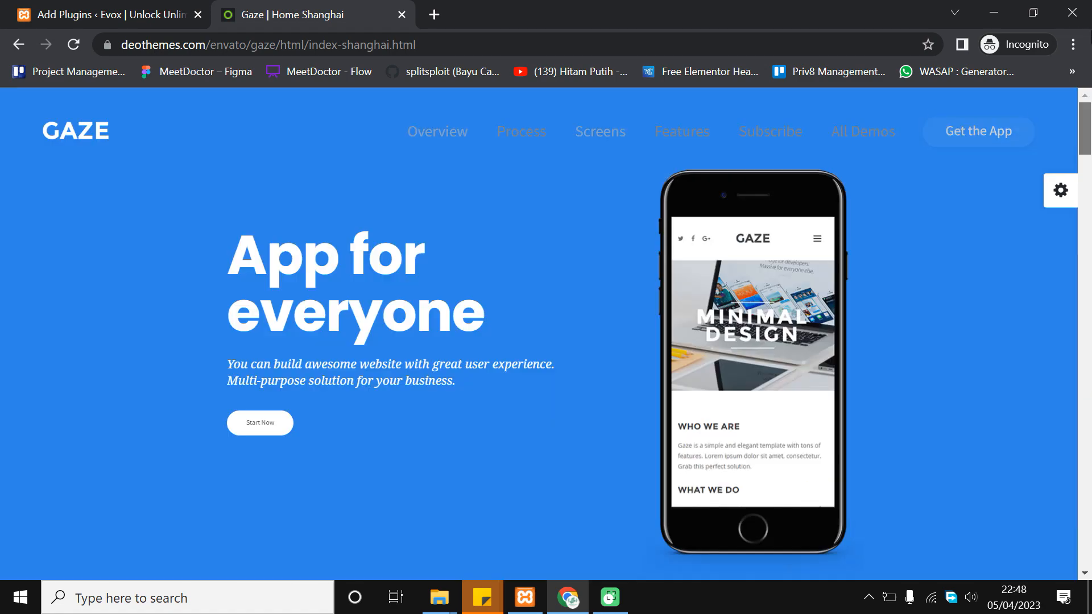
click(8, 7)
scroll(506, 396, down, 3)
scroll(509, 370, up, 3)
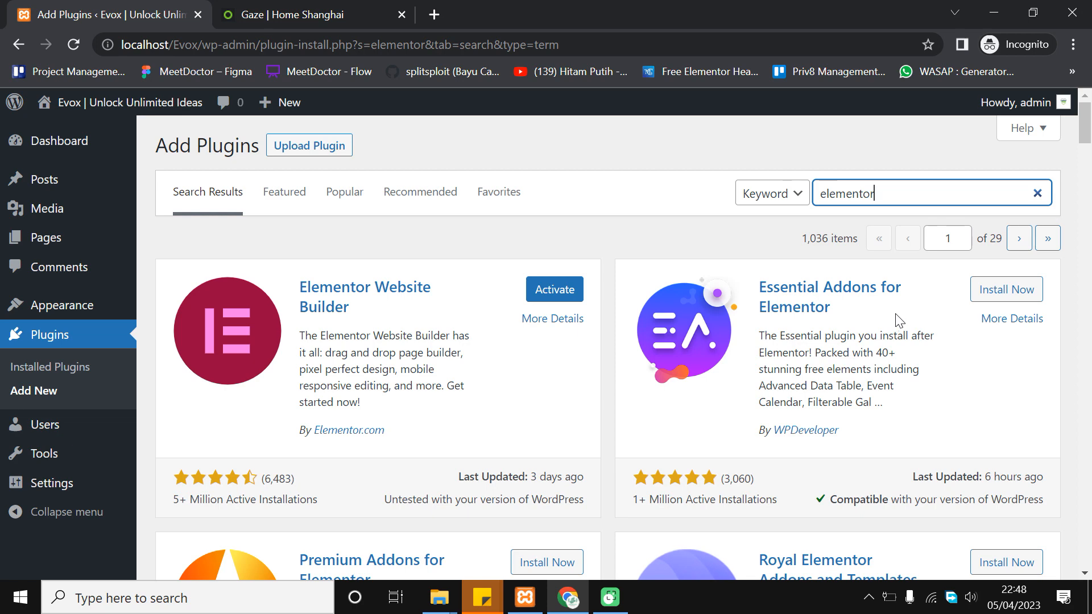
Install the Essential Addons for Elementor plugin from the search results
drag(901, 319, 1002, 290)
click(984, 290)
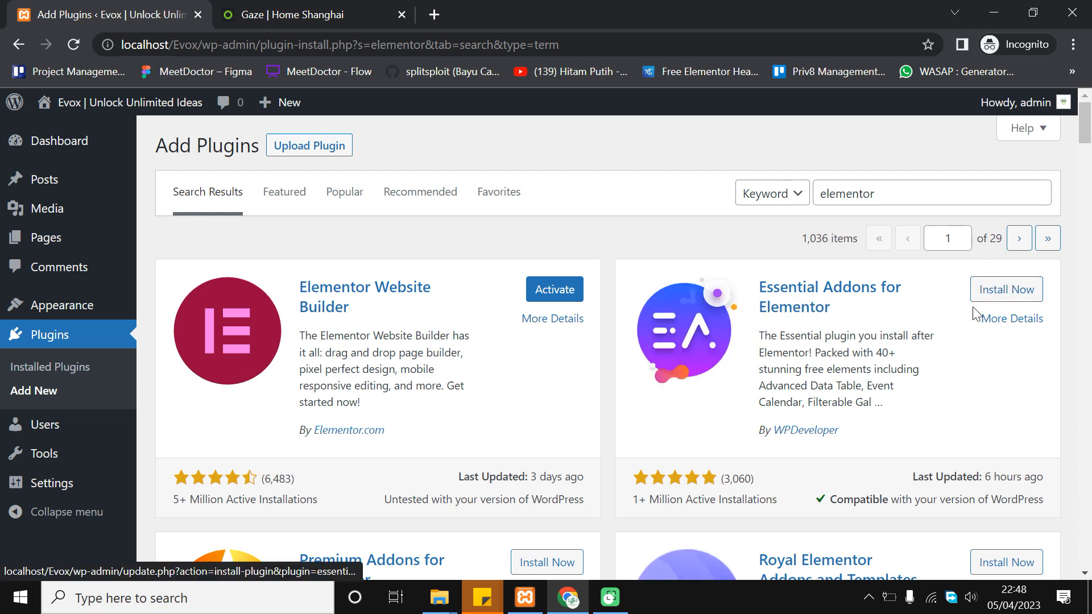
scroll(706, 250, down, 3)
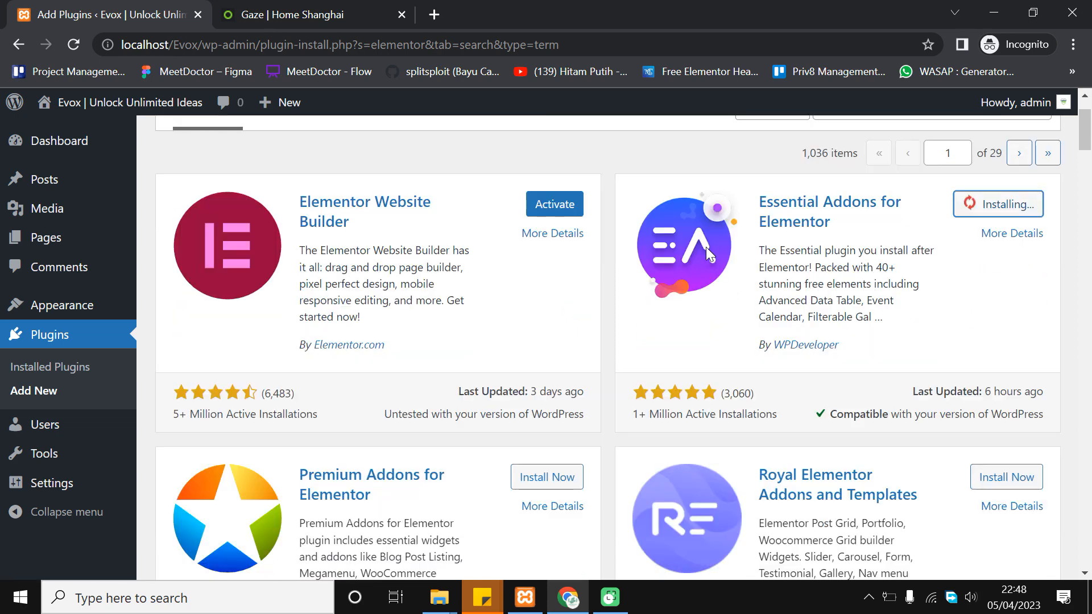
scroll(705, 277, down, 12)
Install the ElementsKit Elementor addons plugin further down the results
scroll(667, 359, up, 6)
scroll(666, 355, down, 6)
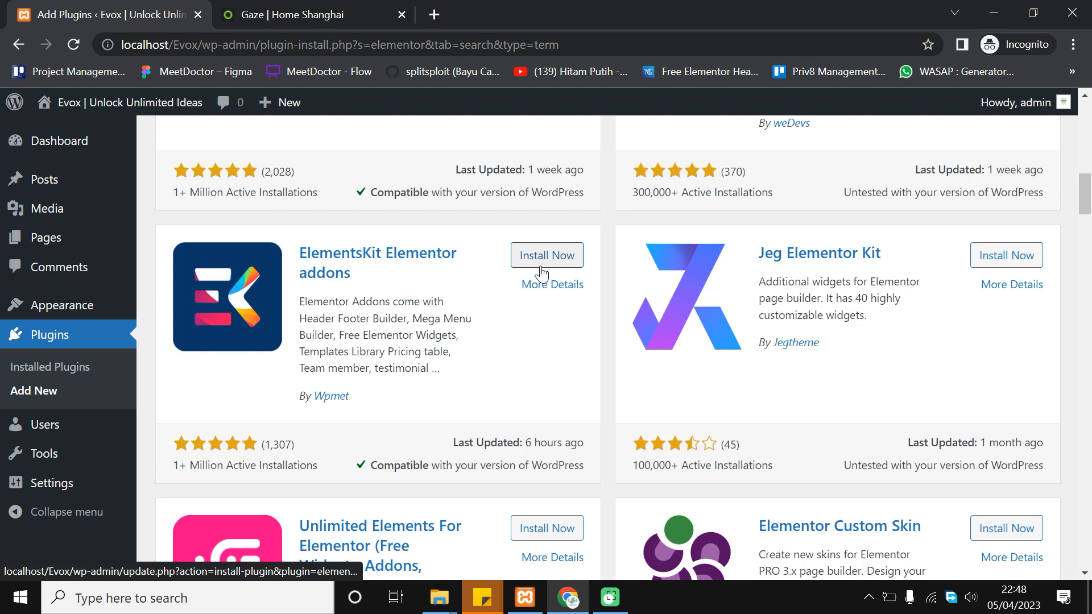
click(554, 254)
scroll(555, 251, up, 5)
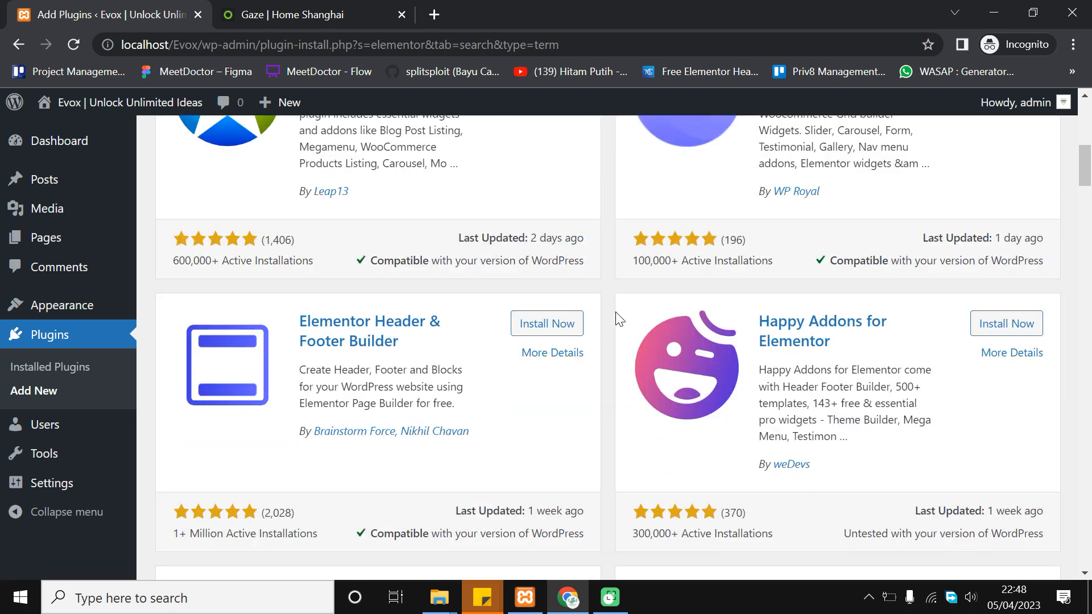
scroll(620, 320, up, 9)
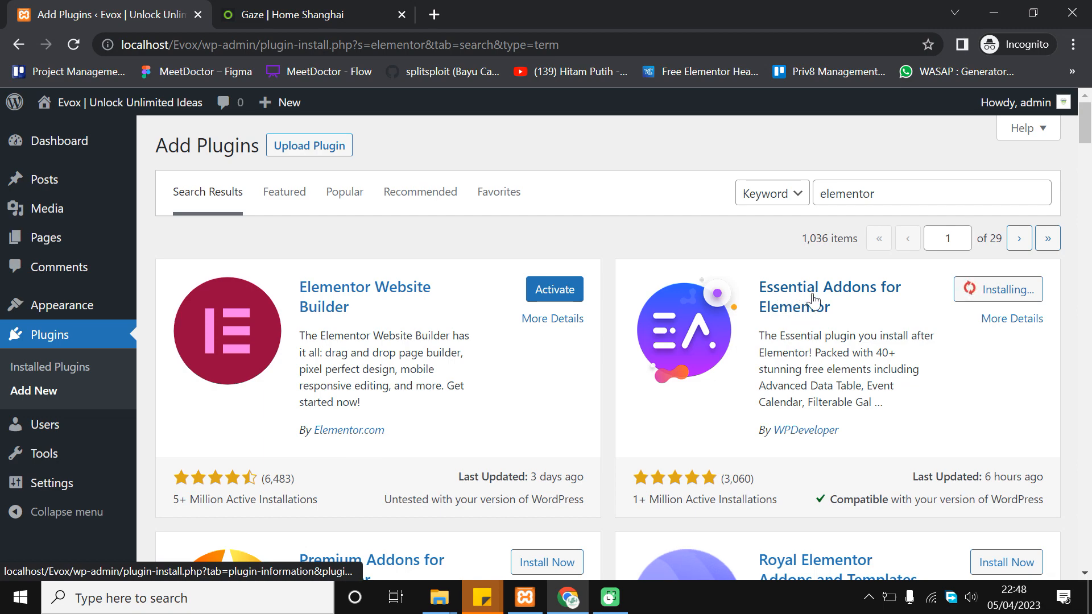
scroll(814, 301, down, 13)
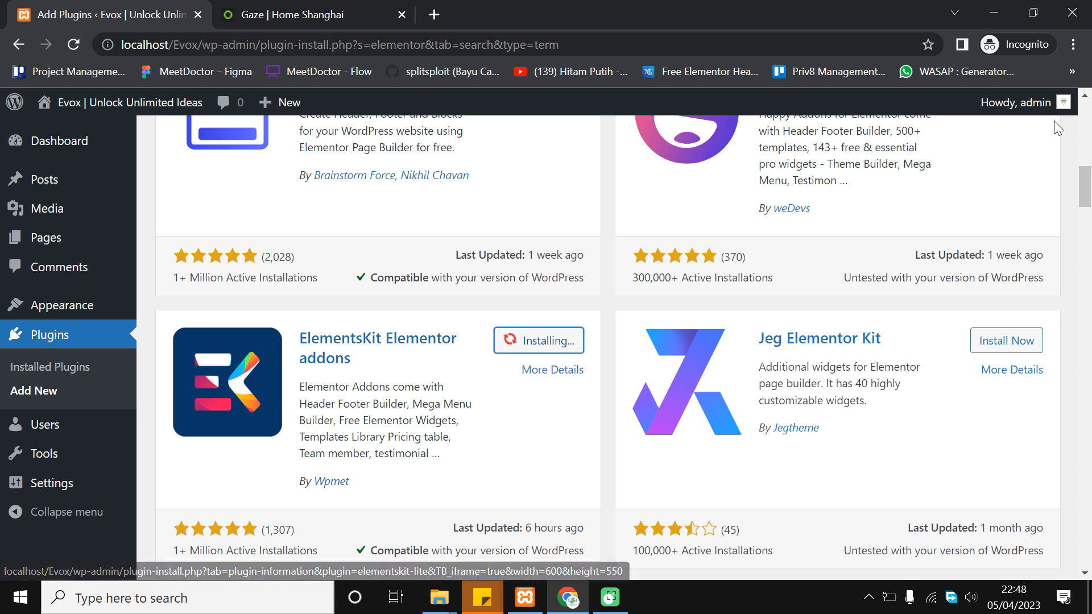
scroll(967, 262, up, 13)
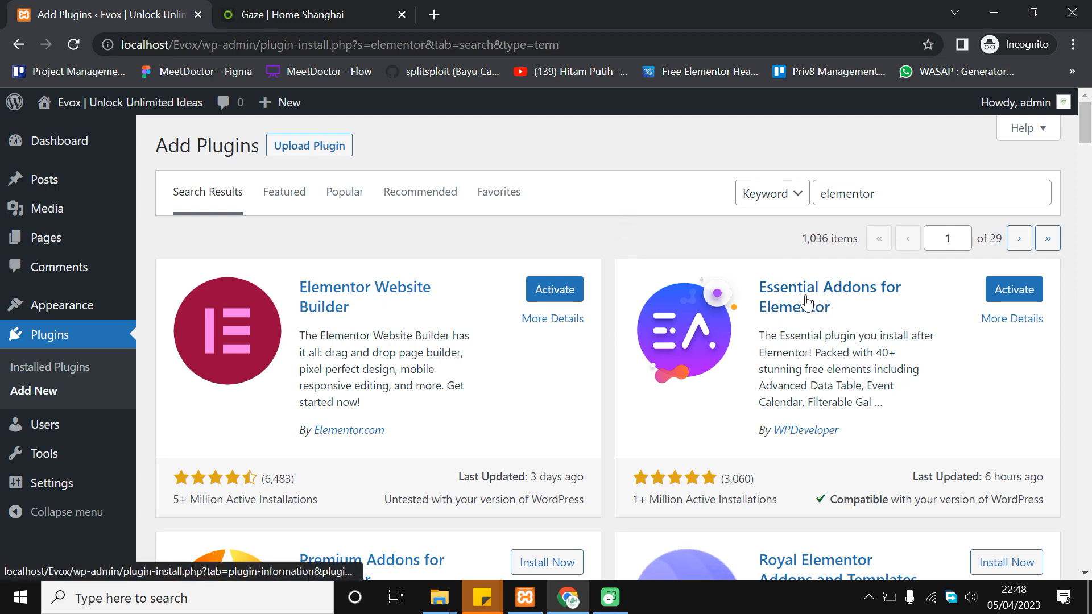
scroll(404, 394, down, 10)
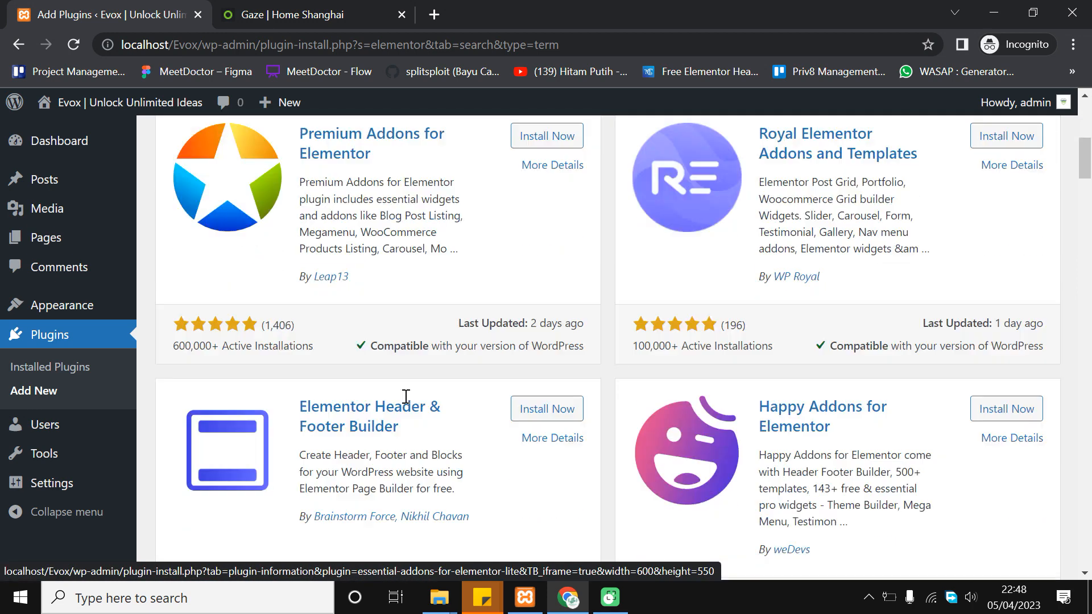
scroll(411, 385, down, 2)
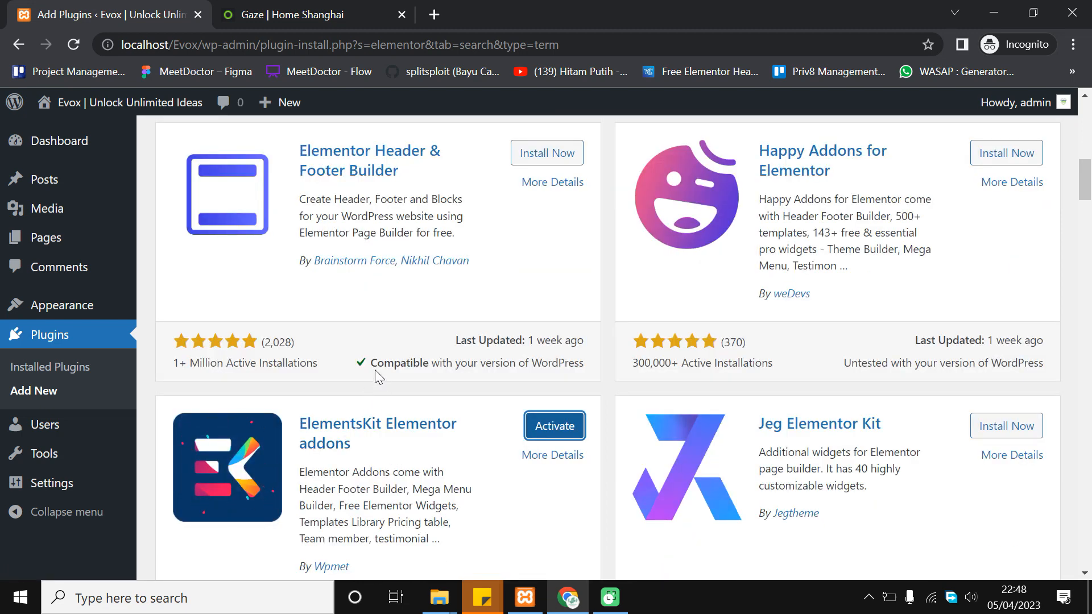
scroll(374, 370, down, 3)
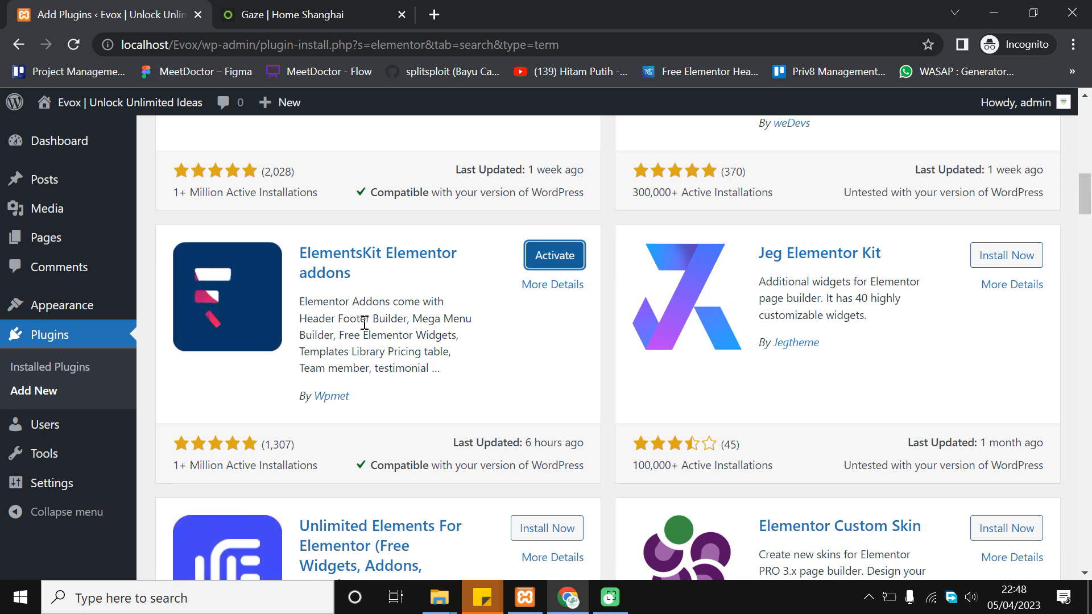
scroll(339, 359, up, 15)
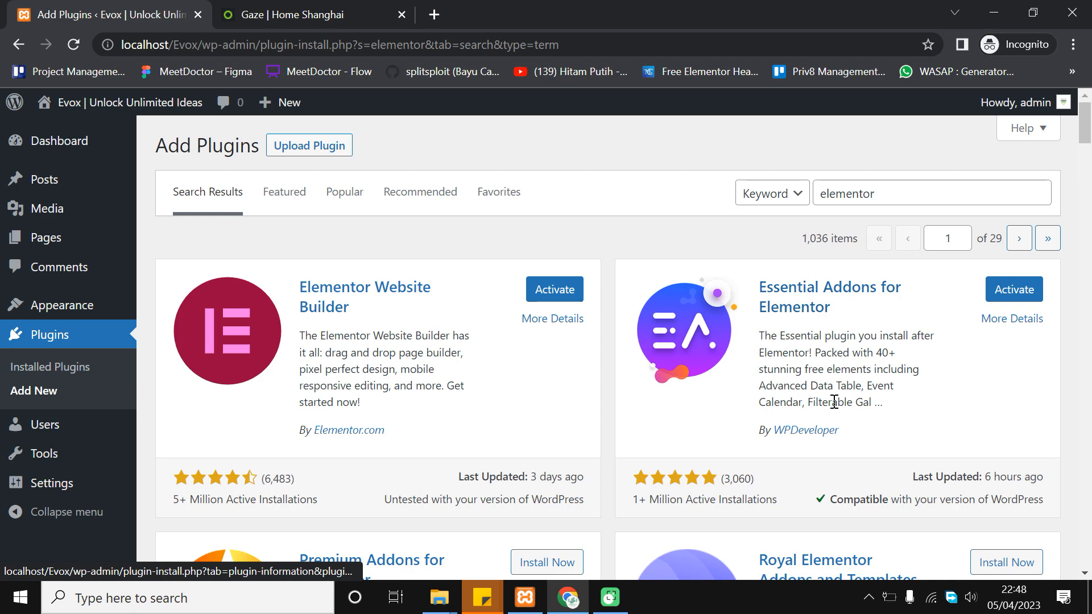
scroll(287, 453, down, 10)
scroll(355, 381, down, 3)
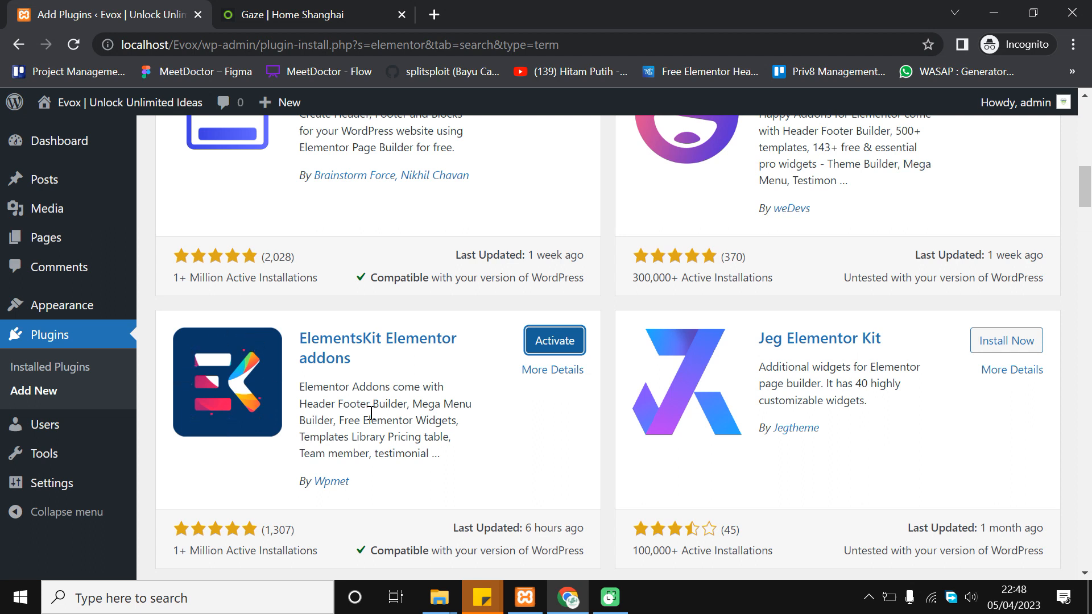
Read through the ElementsKit description, highlighting its pricing table mention
drag(367, 419, 458, 419)
click(446, 416)
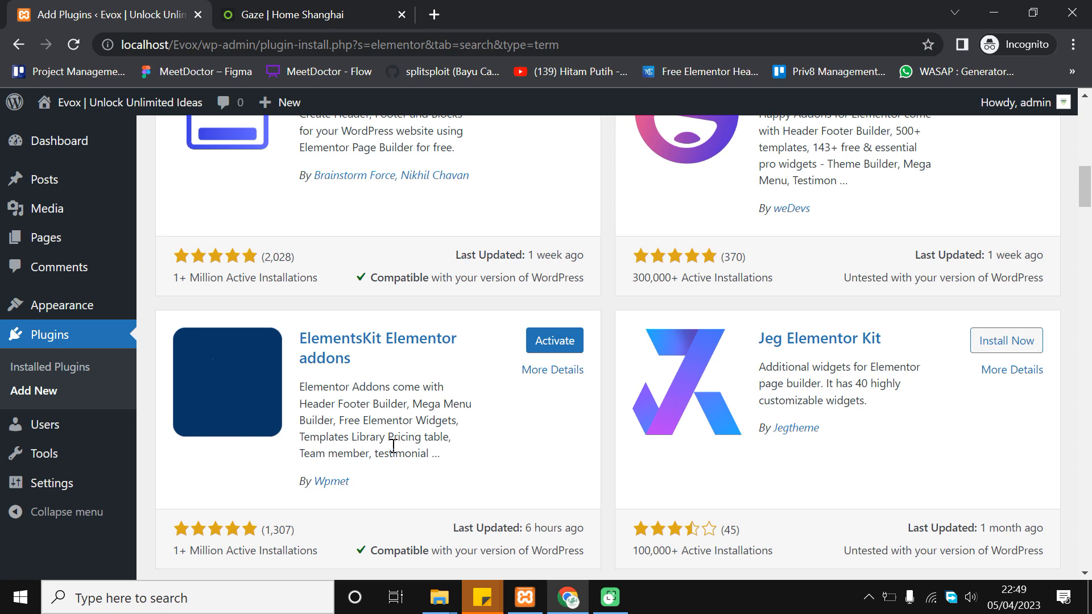
drag(389, 437, 442, 438)
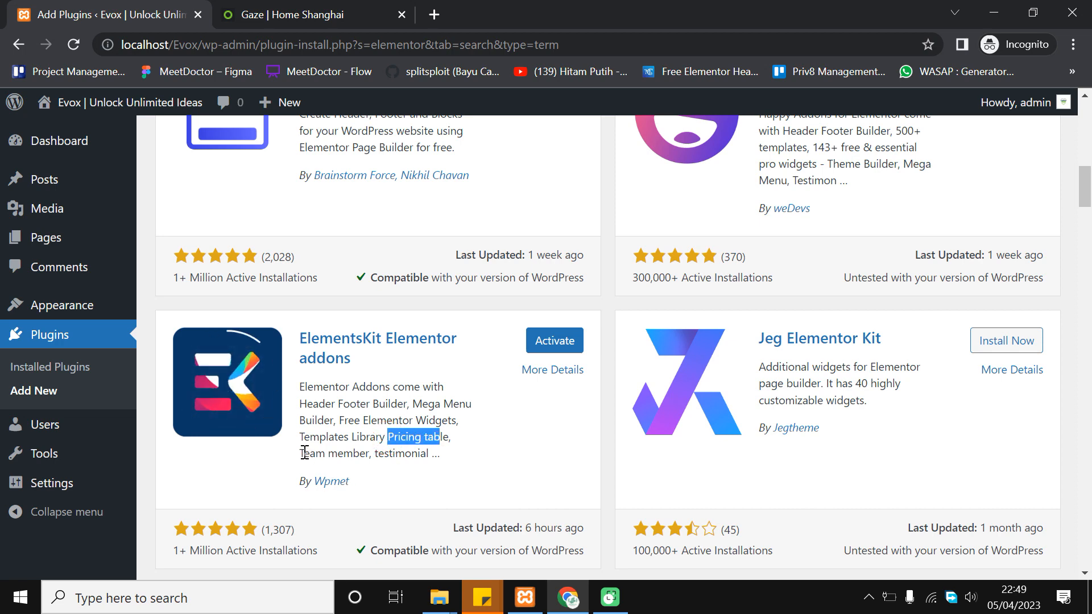
drag(301, 454, 347, 453)
click(373, 438)
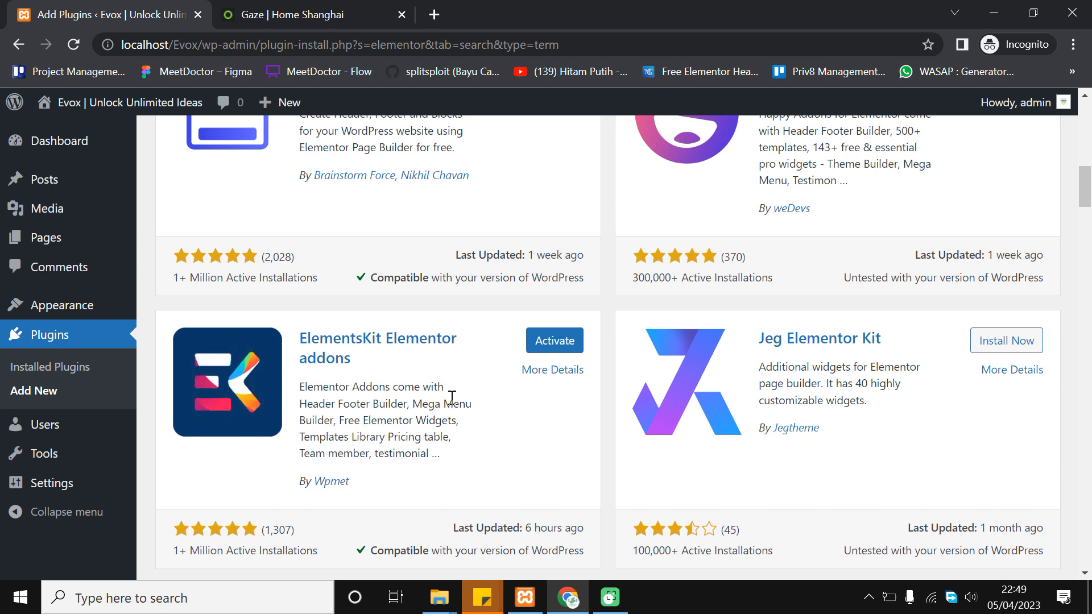
scroll(451, 394, up, 12)
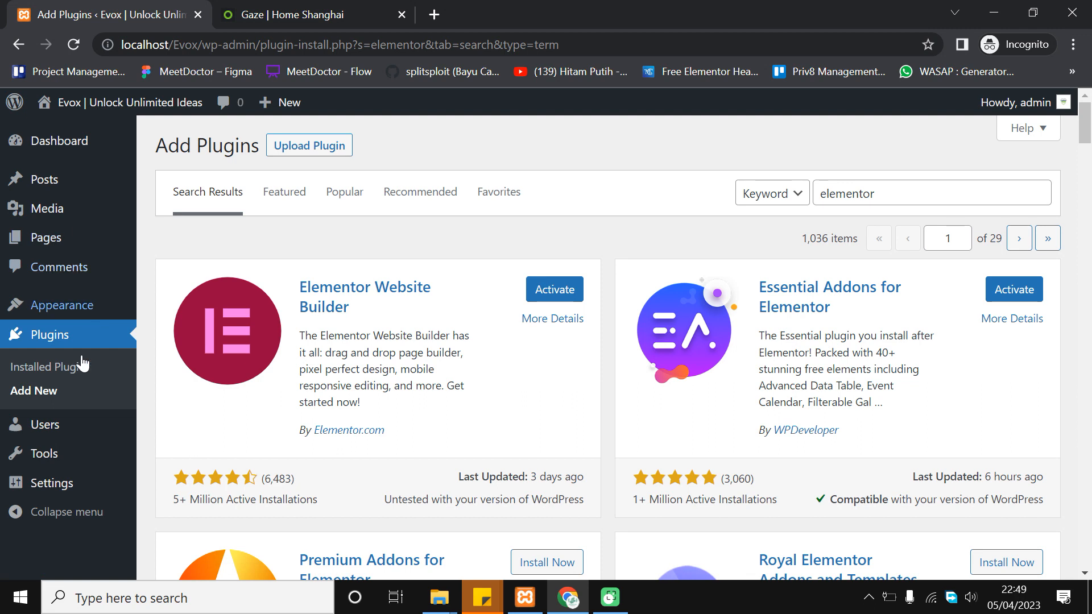
In Installed Plugins, check Elementor, ElementsKit Lite and Essential Addons for Elementor
click(76, 373)
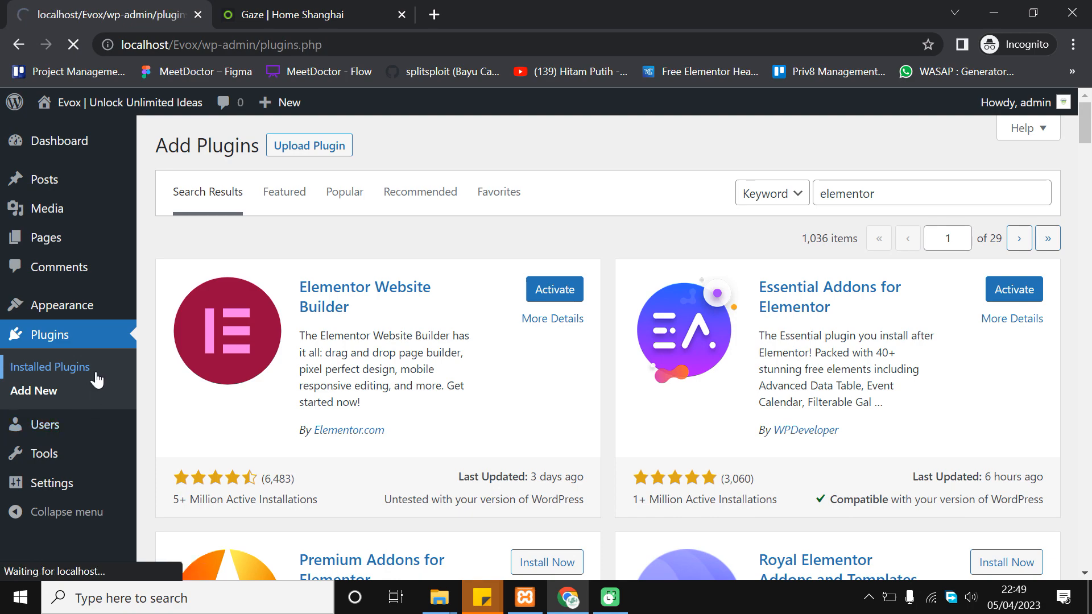
scroll(370, 243, down, 4)
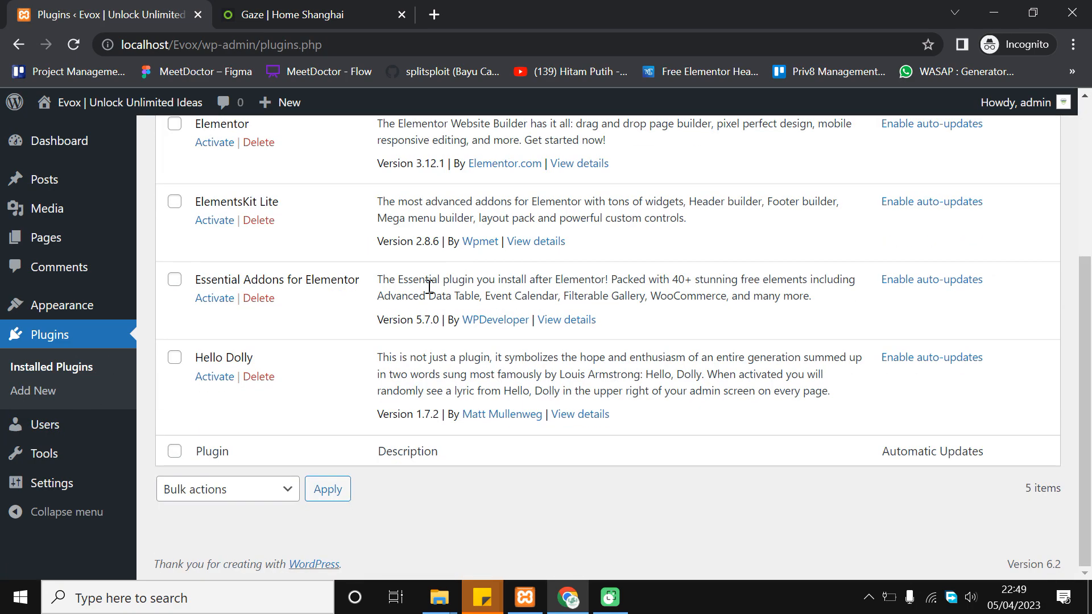
scroll(443, 293, up, 3)
scroll(465, 321, up, 2)
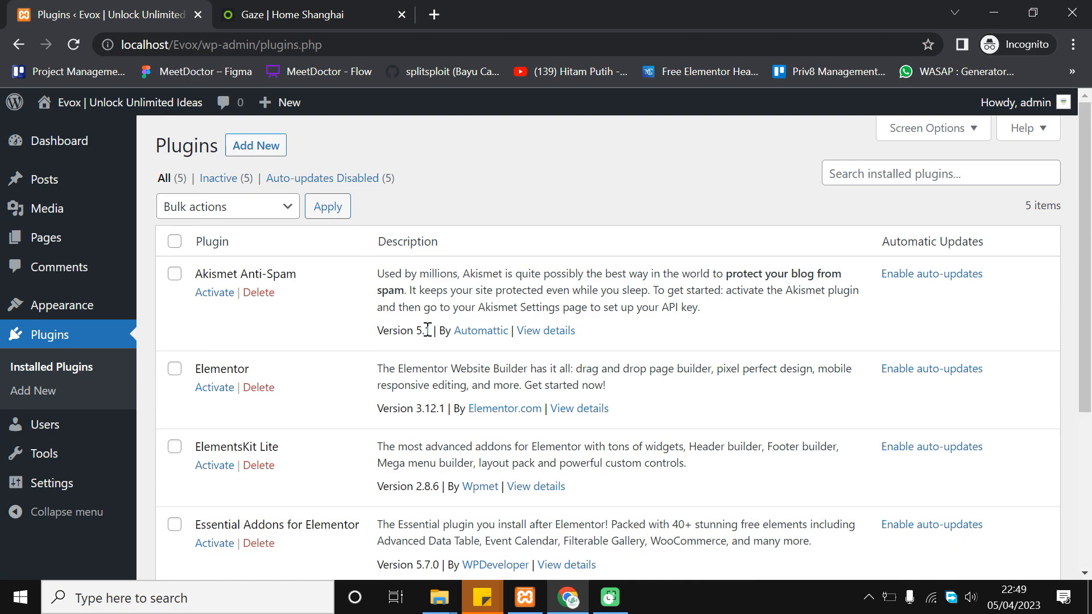
scroll(428, 330, down, 1)
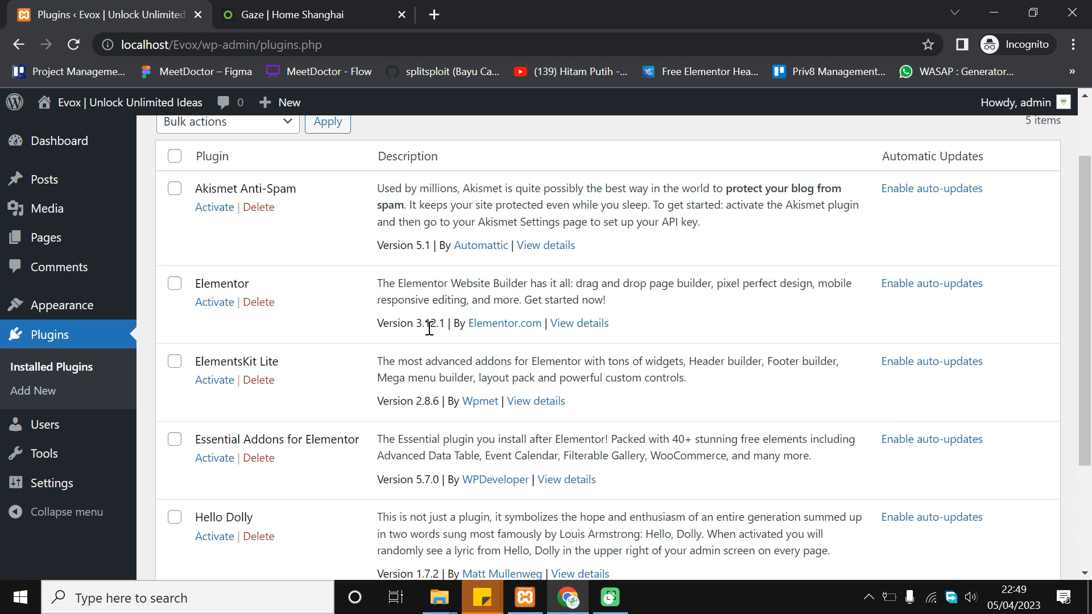
click(174, 284)
click(174, 361)
scroll(199, 381, down, 1)
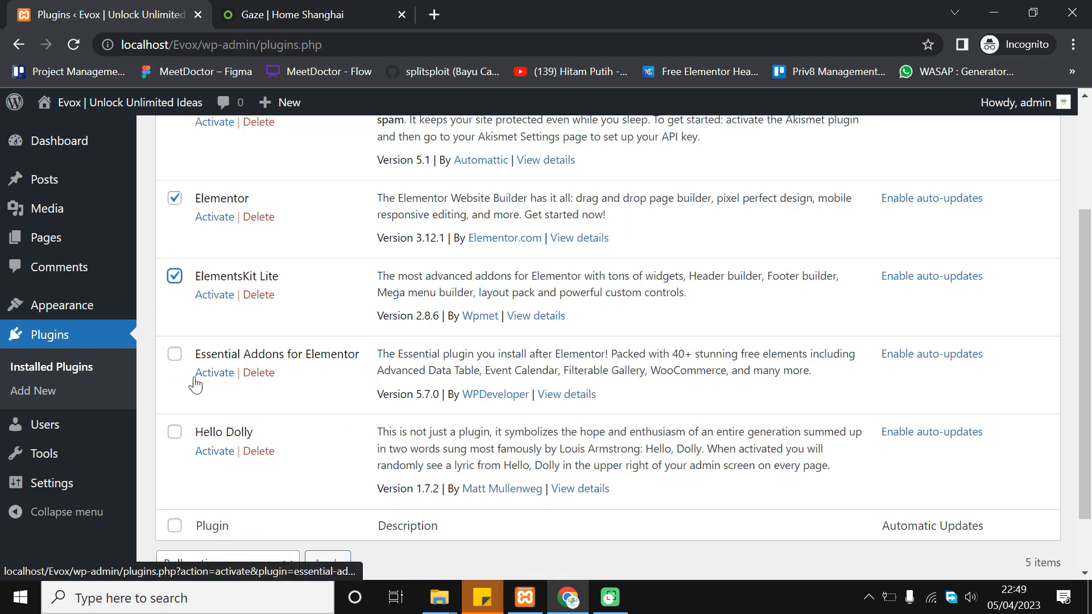
click(174, 355)
scroll(199, 341, down, 1)
scroll(239, 301, up, 1)
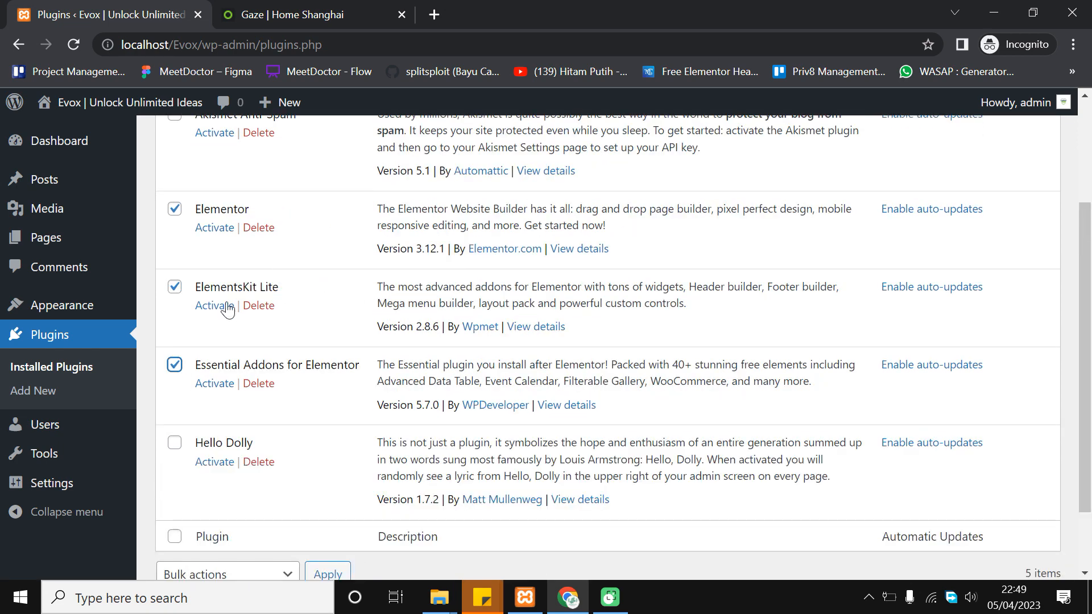
scroll(307, 313, down, 1)
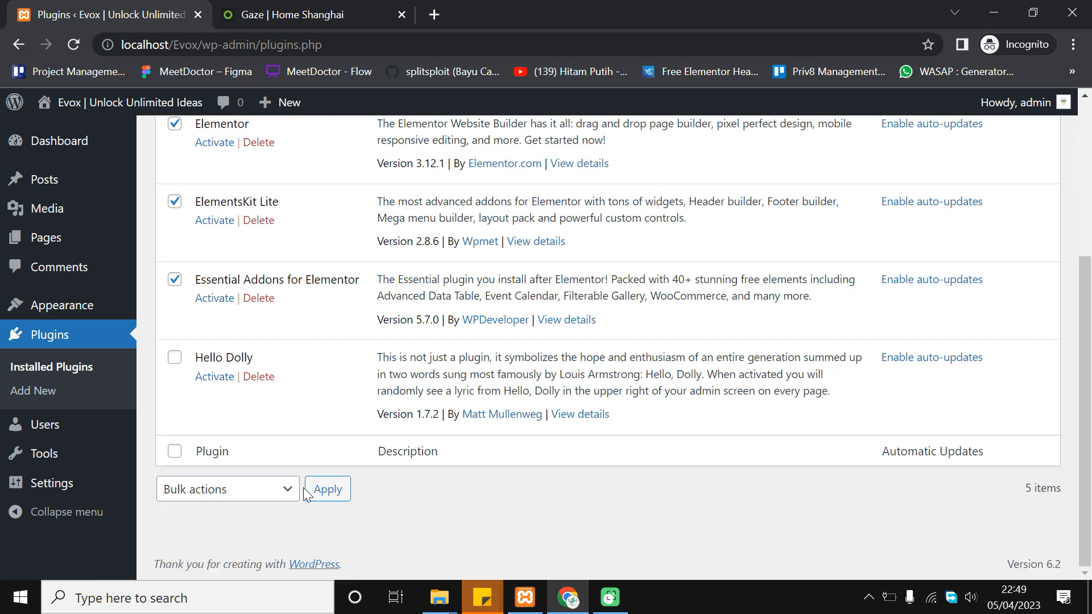
Activate the three checked plugins with the Activate bulk action
click(275, 489)
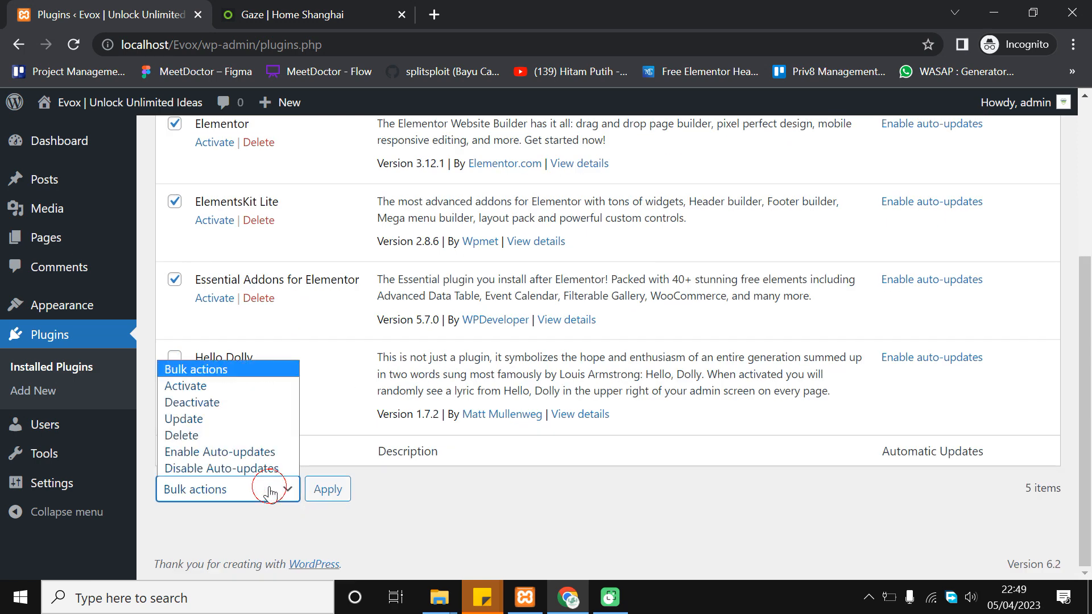
click(236, 371)
click(233, 484)
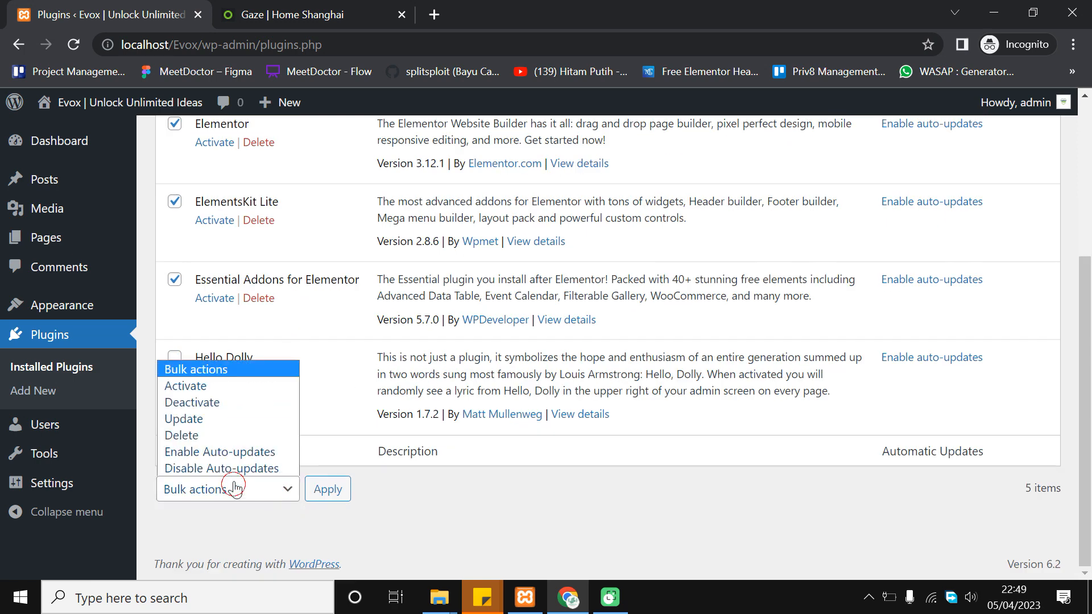
click(245, 387)
click(341, 490)
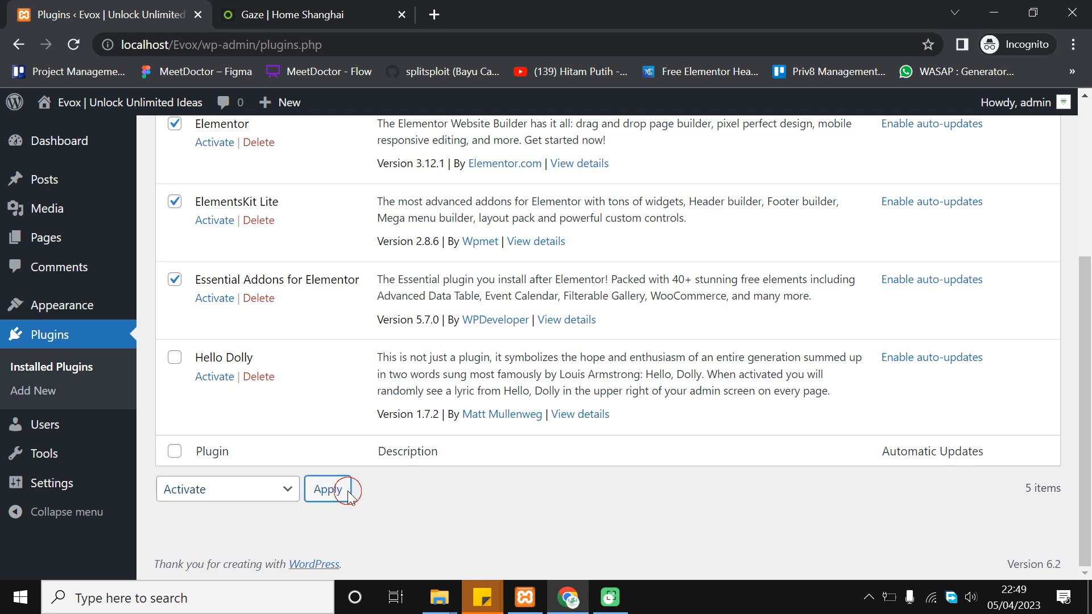
scroll(351, 436, up, 1)
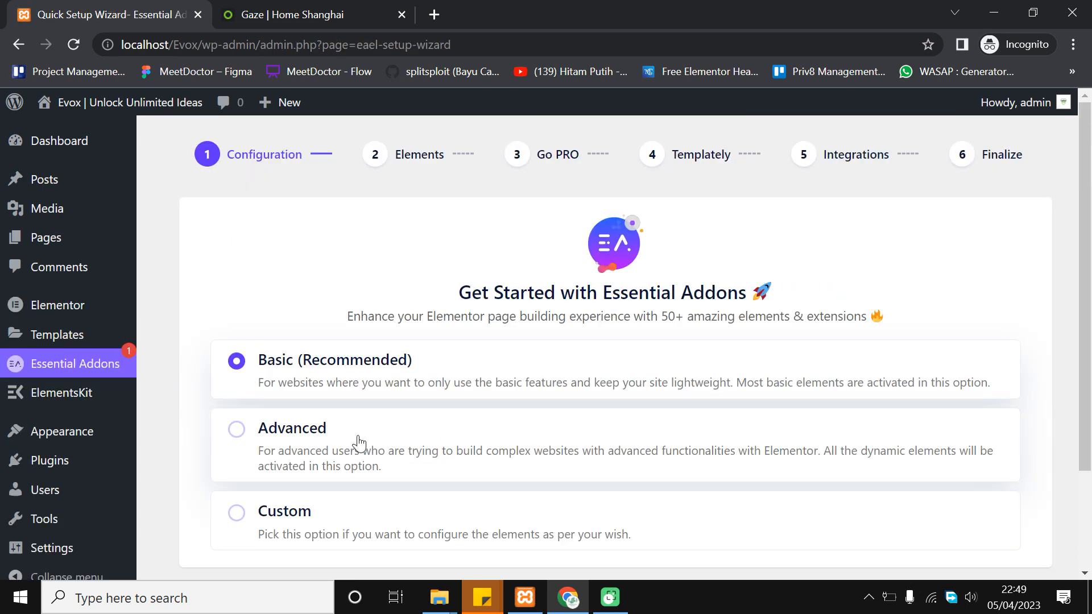
Leave the Essential Addons setup wizard for the Installed Plugins list
scroll(617, 317, down, 2)
scroll(466, 378, up, 2)
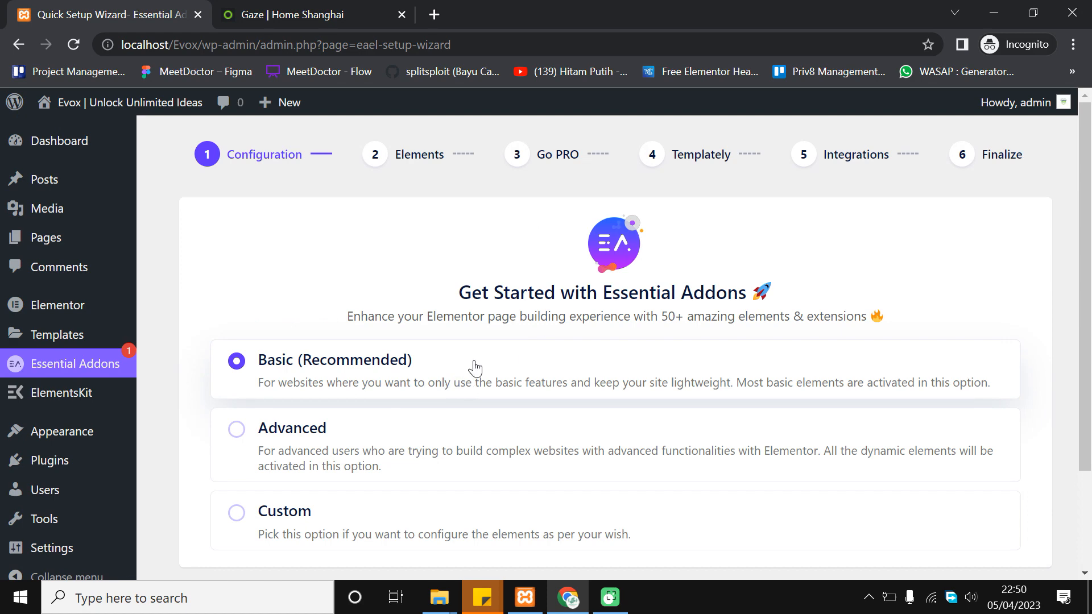
scroll(475, 368, down, 2)
mouse_move(67, 446)
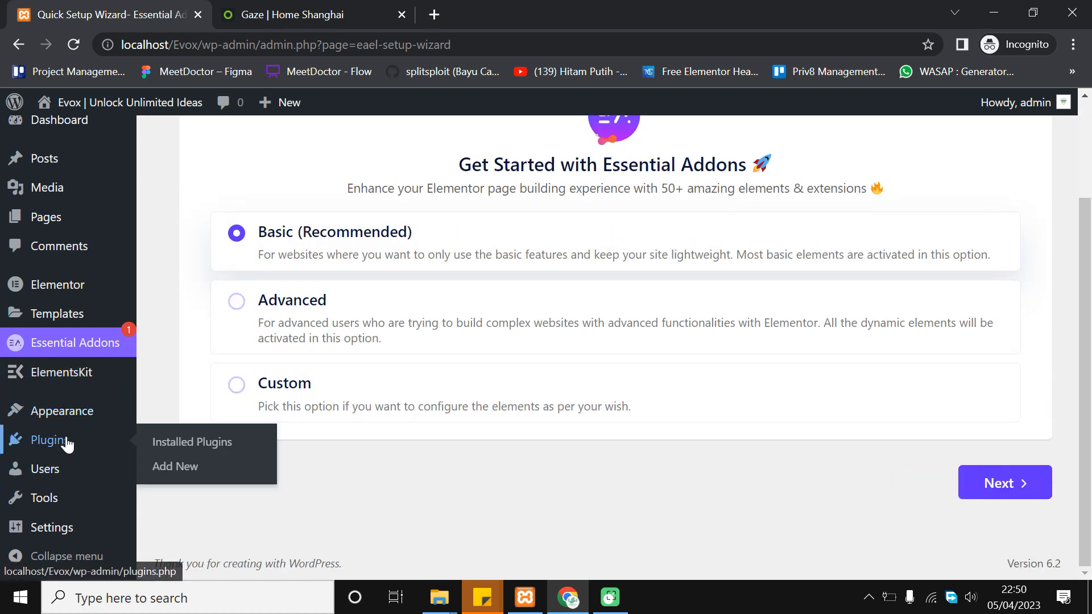
click(174, 443)
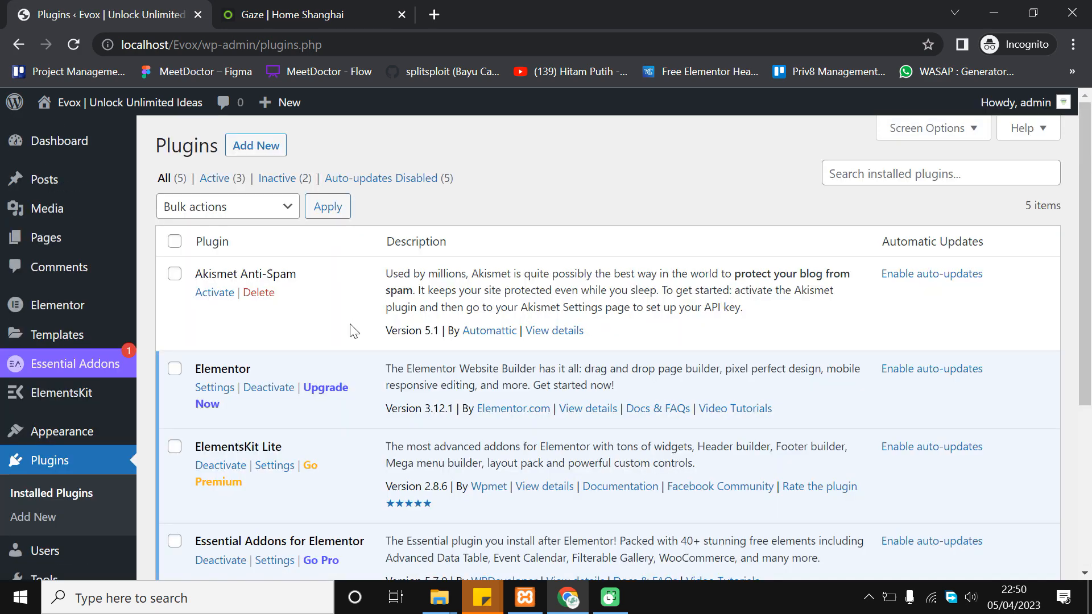
Review the plugin list to confirm Elementor, ElementsKit Lite and Essential Addons are active
scroll(354, 331, down, 3)
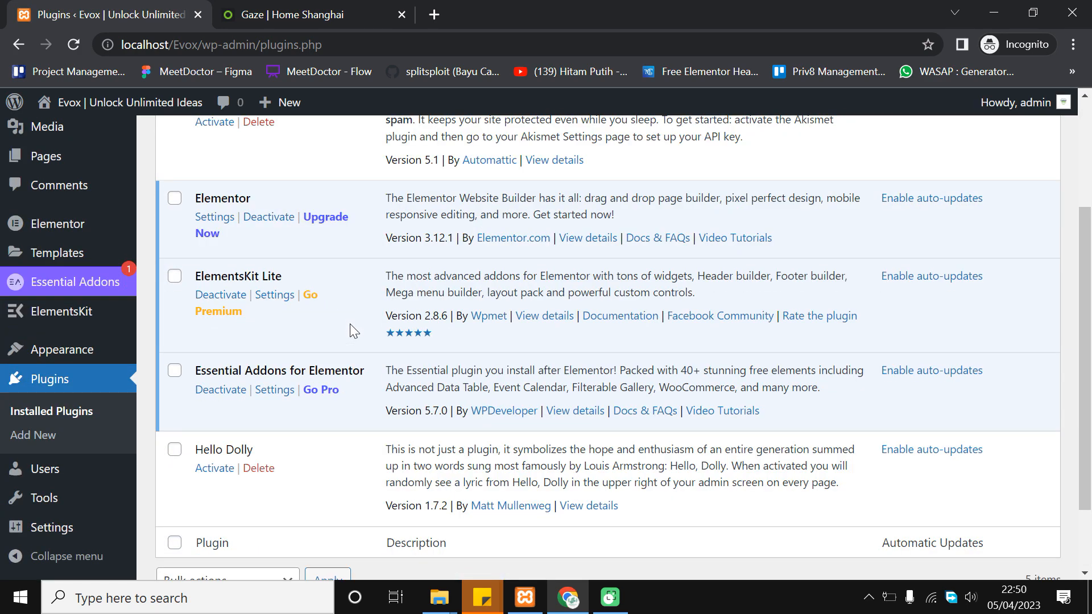
scroll(351, 327, down, 2)
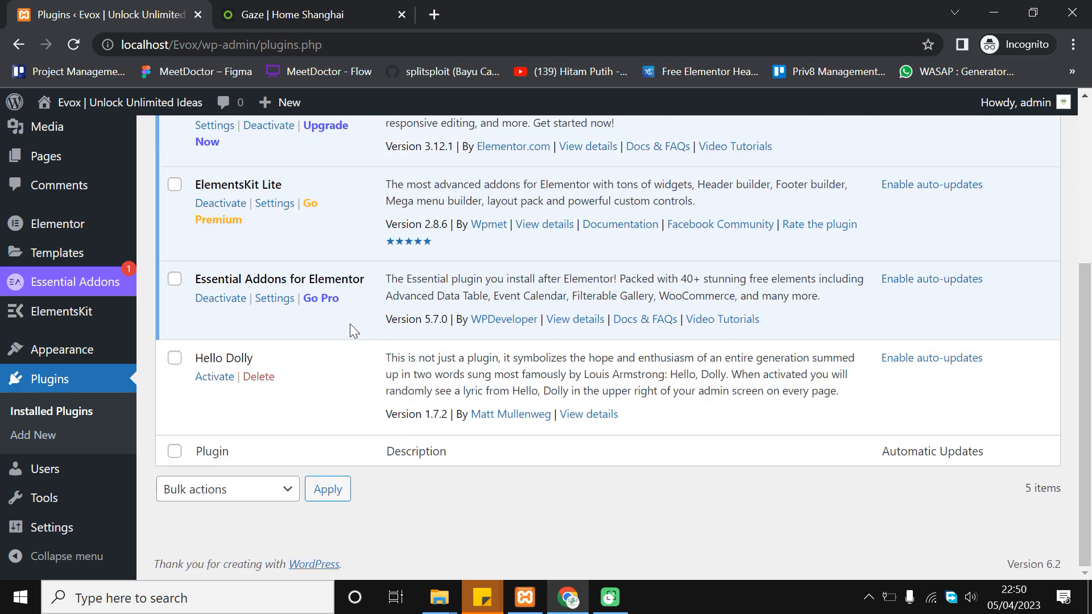
scroll(351, 327, up, 1)
scroll(349, 323, up, 1)
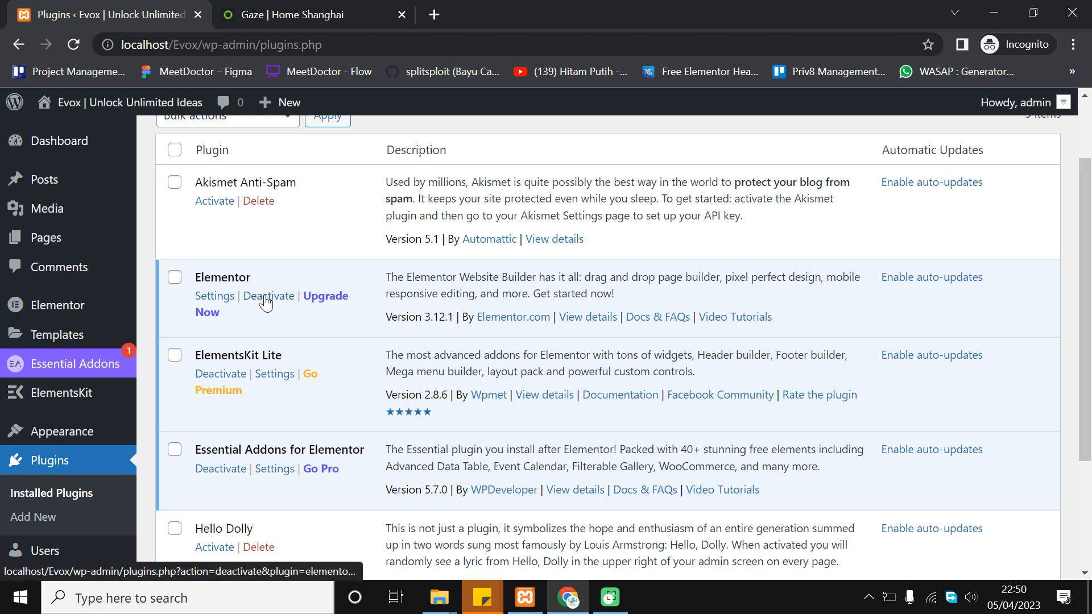
scroll(288, 336, down, 1)
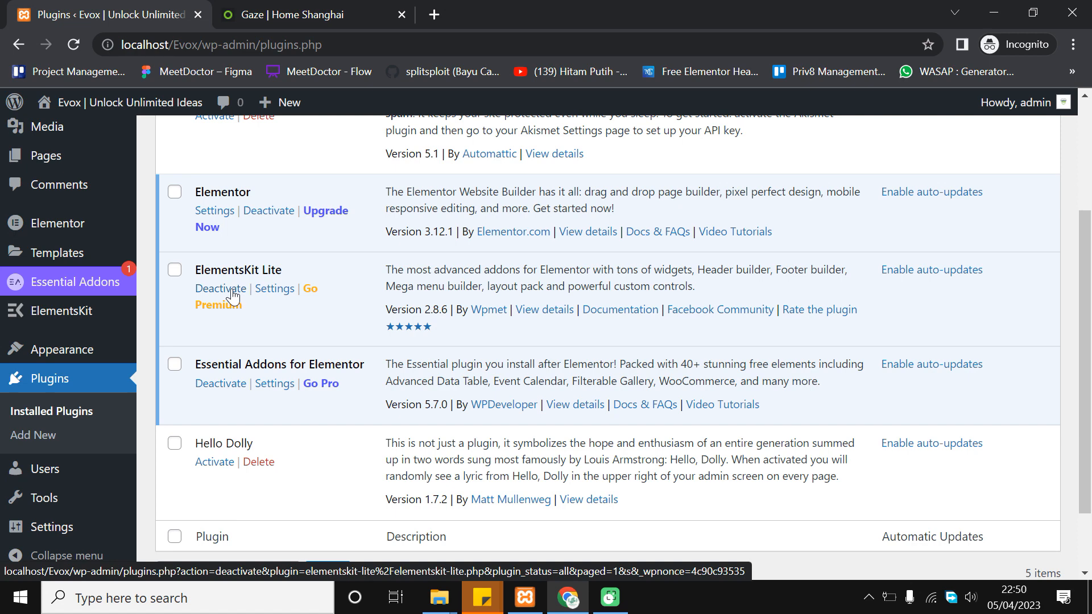
scroll(233, 296, up, 2)
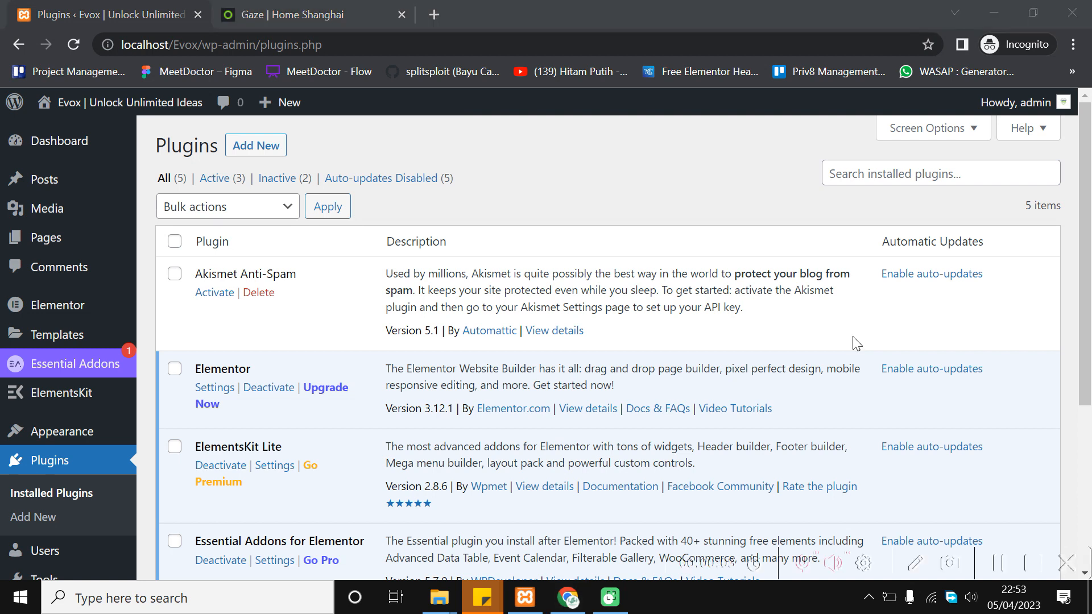
scroll(328, 331, down, 2)
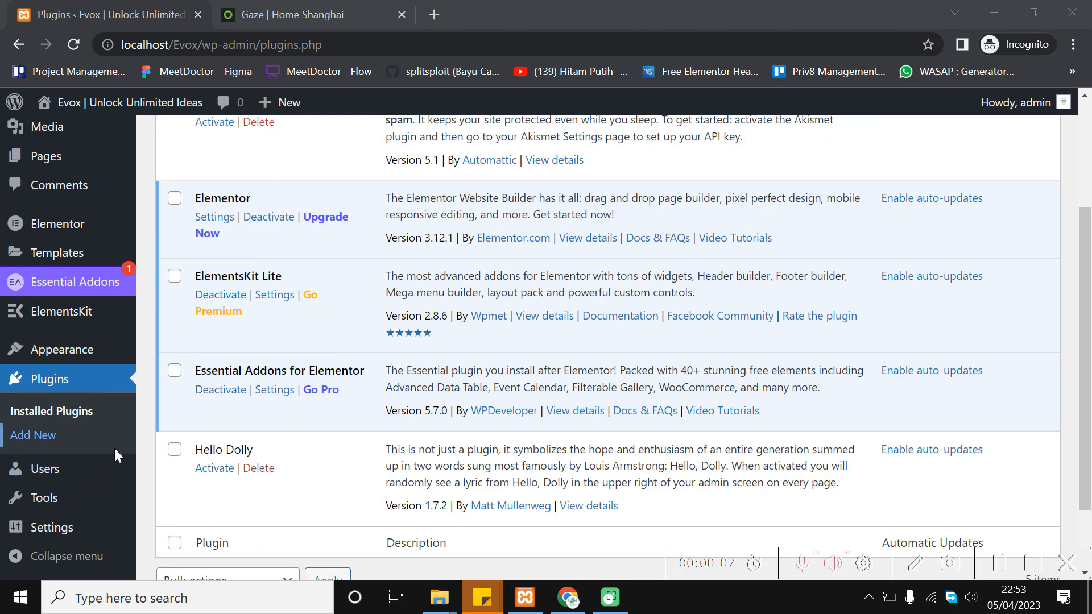
scroll(231, 363, down, 2)
scroll(91, 350, up, 4)
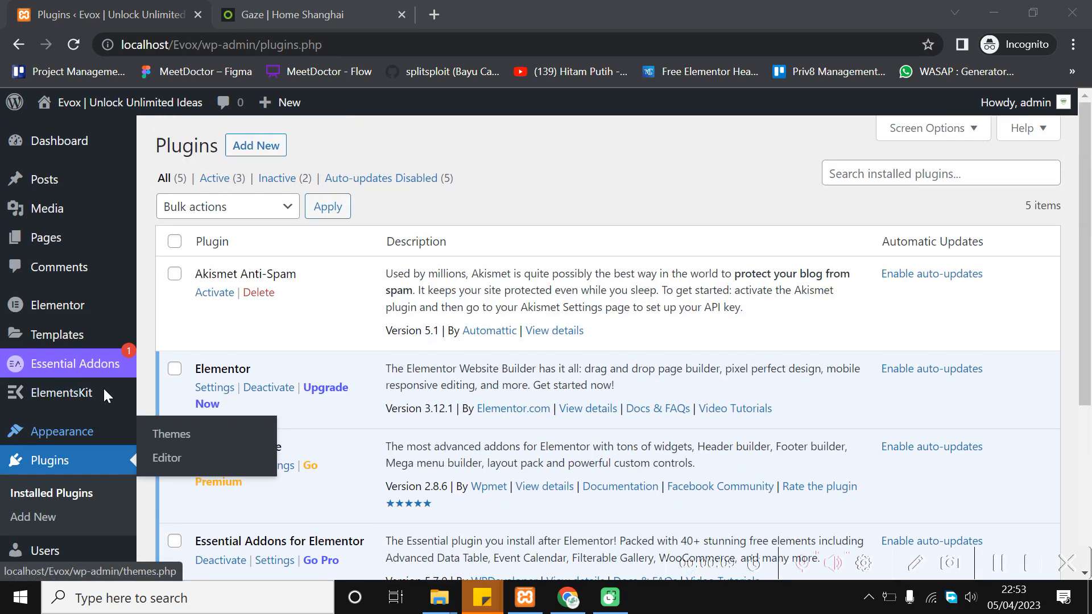
mouse_move(89, 441)
Go to Appearance > Themes and browse the Add Themes page
click(166, 435)
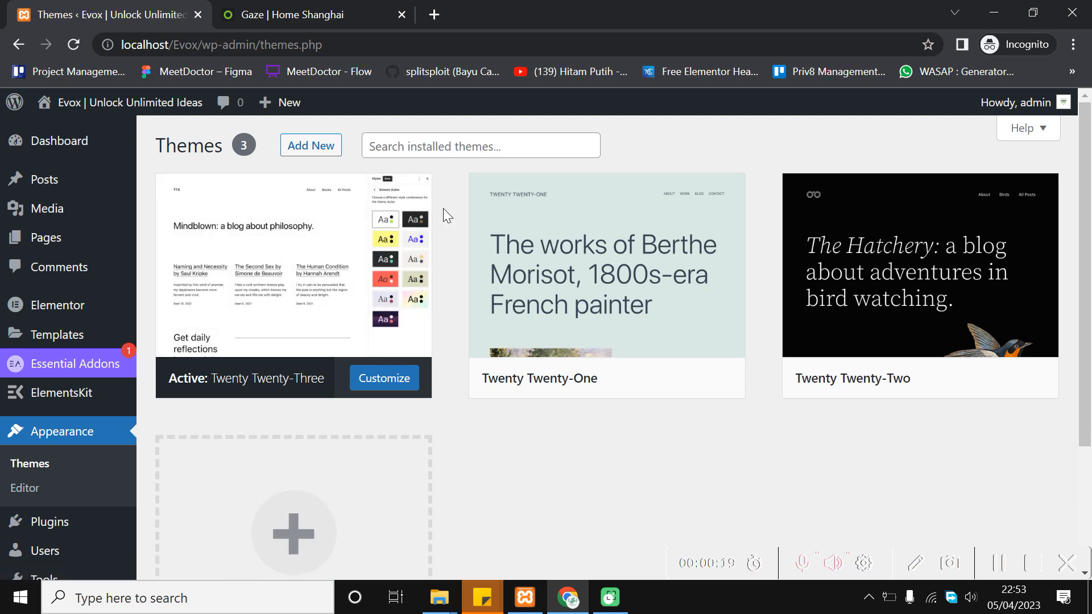
click(451, 145)
click(310, 146)
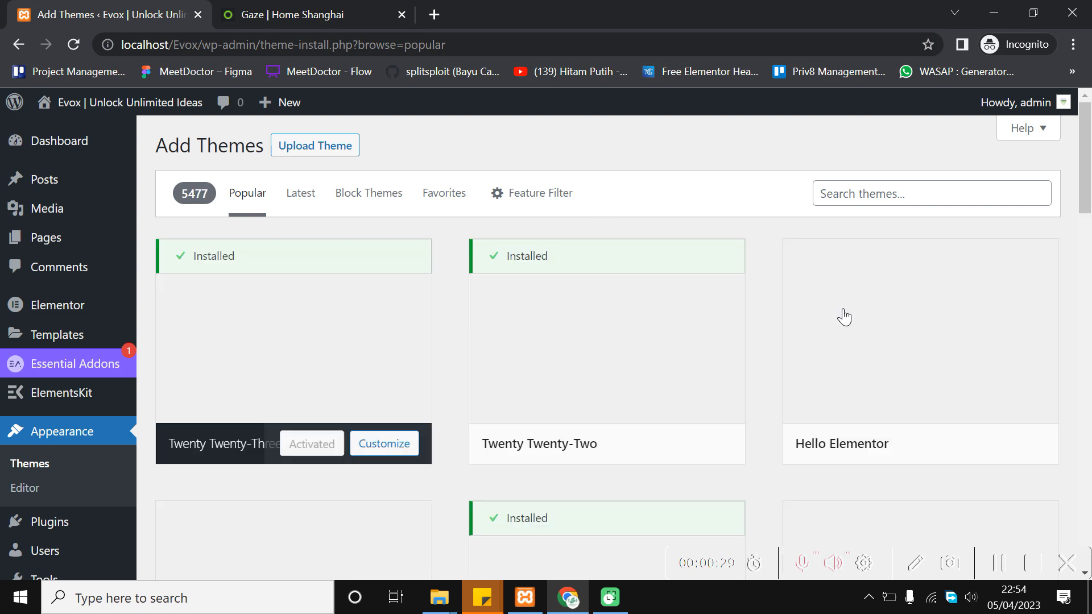
mouse_move(841, 312)
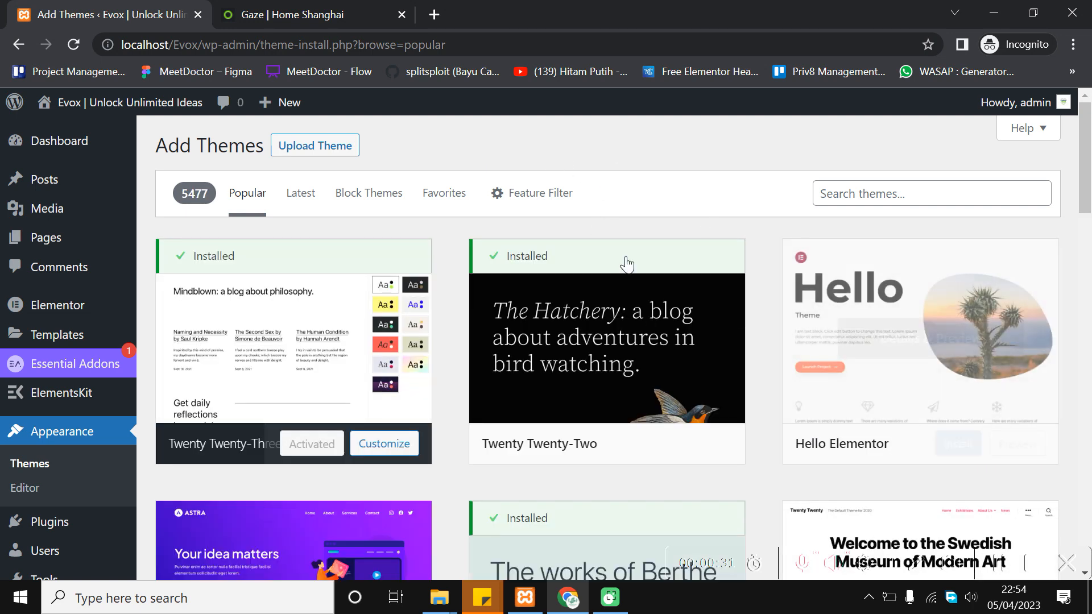
scroll(606, 358, down, 3)
mouse_move(606, 359)
scroll(607, 358, up, 3)
scroll(607, 358, down, 3)
scroll(606, 358, down, 5)
scroll(607, 358, down, 4)
scroll(606, 358, up, 10)
Search the theme directory for 'astra', install Astra and activate it
click(941, 195)
text(astra)
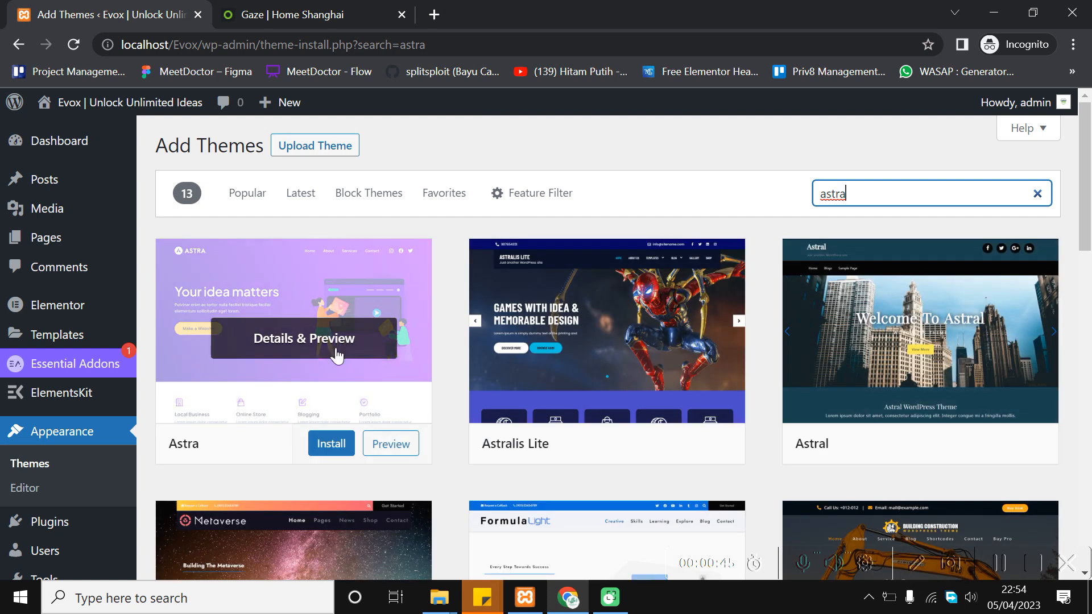
click(331, 443)
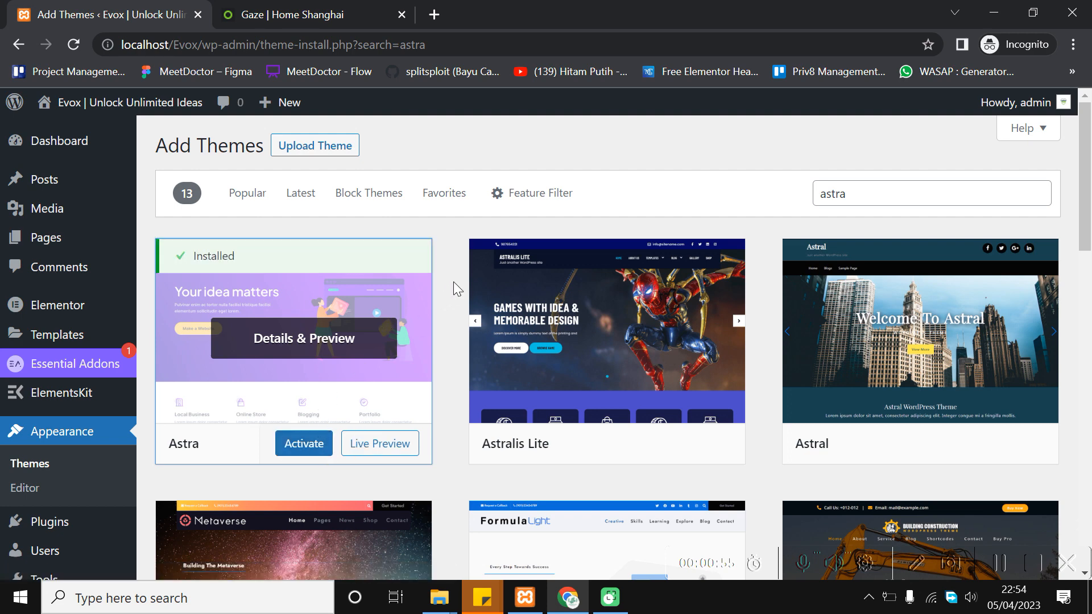
scroll(324, 245, down, 1)
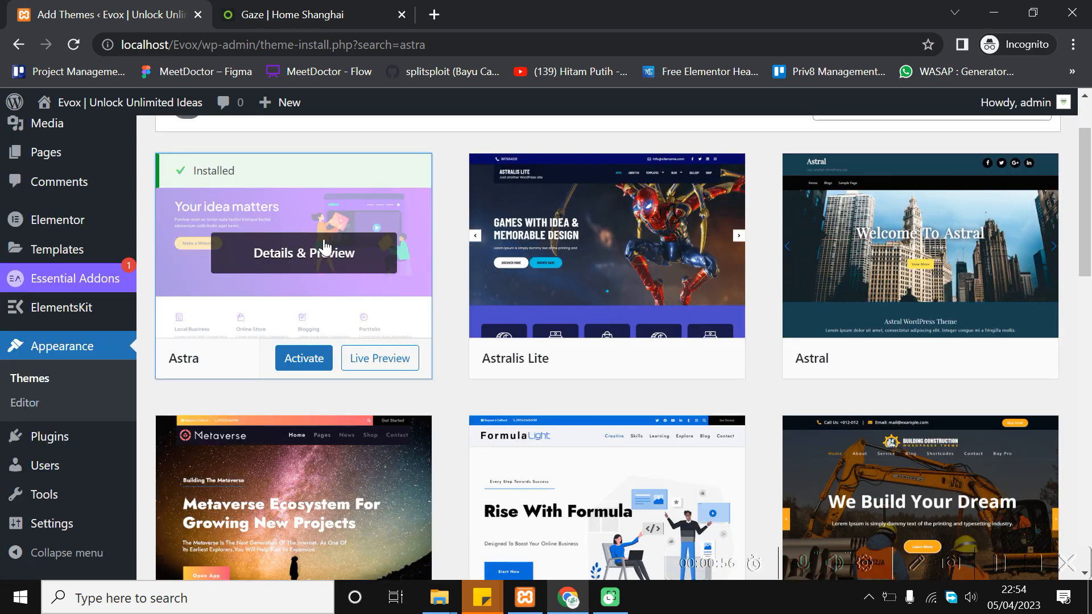
click(299, 358)
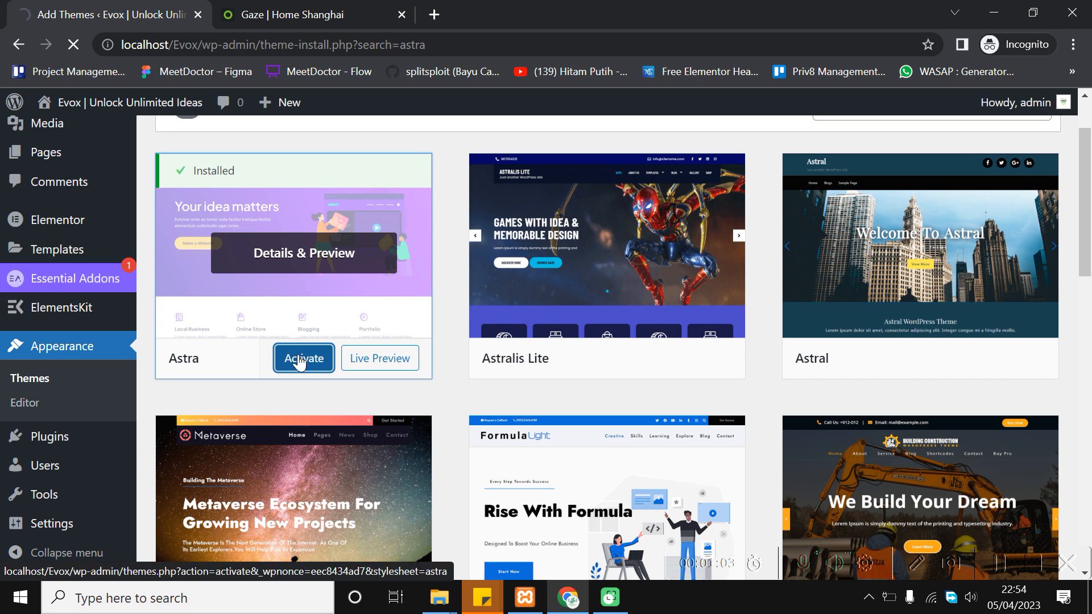
Open Visit Site from the admin bar's site name in a new browser tab
scroll(295, 389, down, 1)
scroll(511, 256, up, 1)
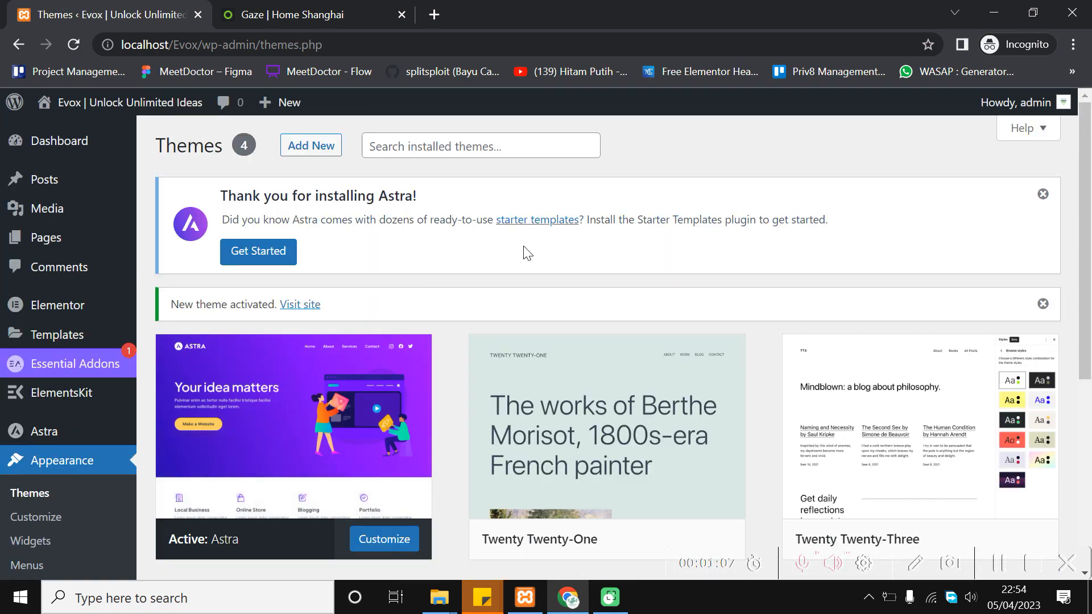
scroll(165, 468, down, 3)
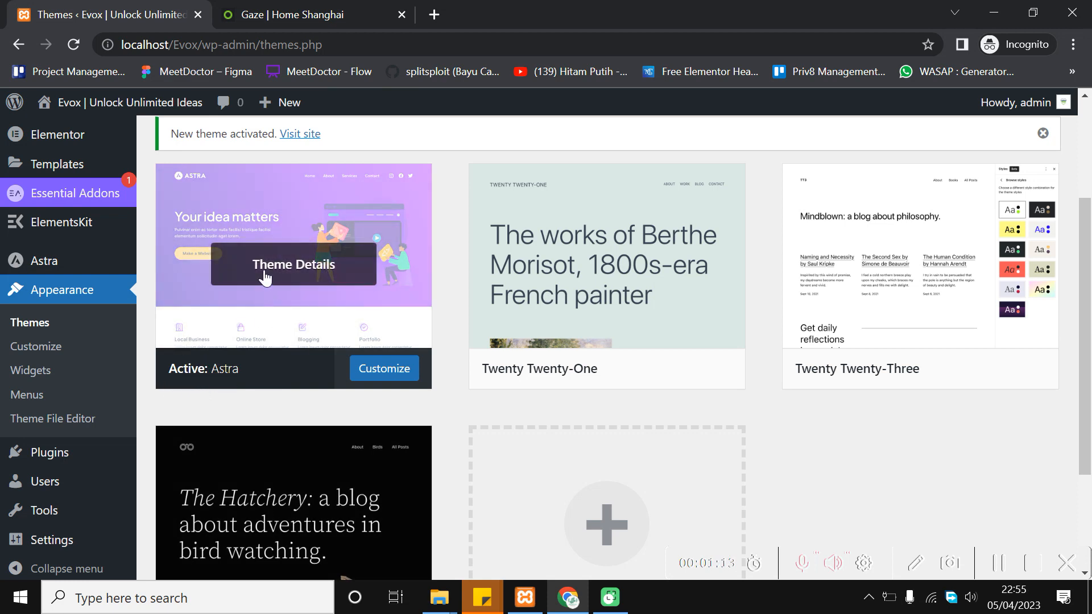
scroll(312, 347, up, 1)
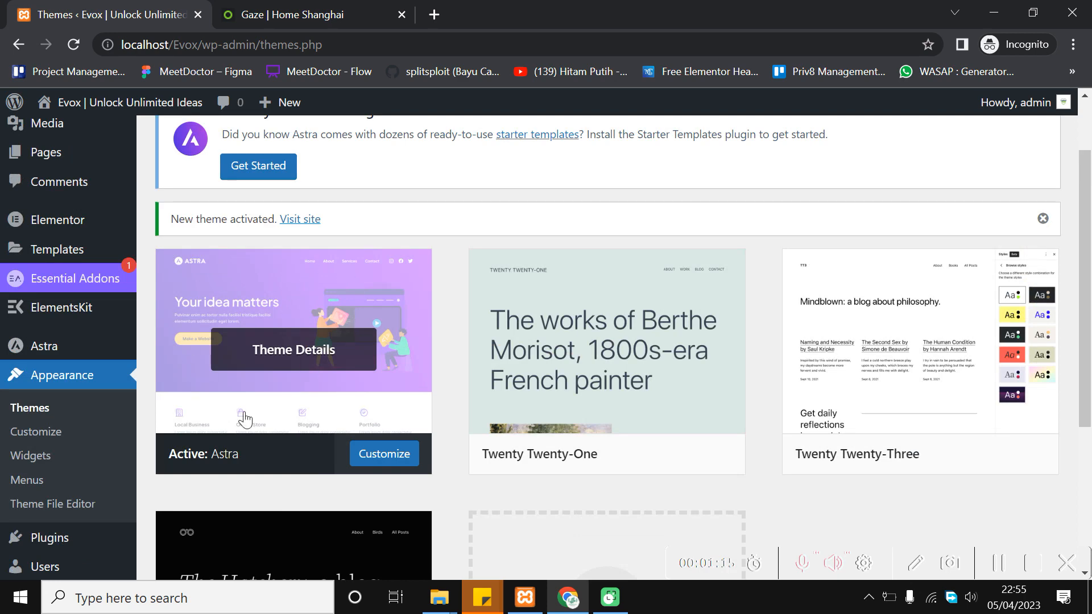
scroll(429, 213, up, 1)
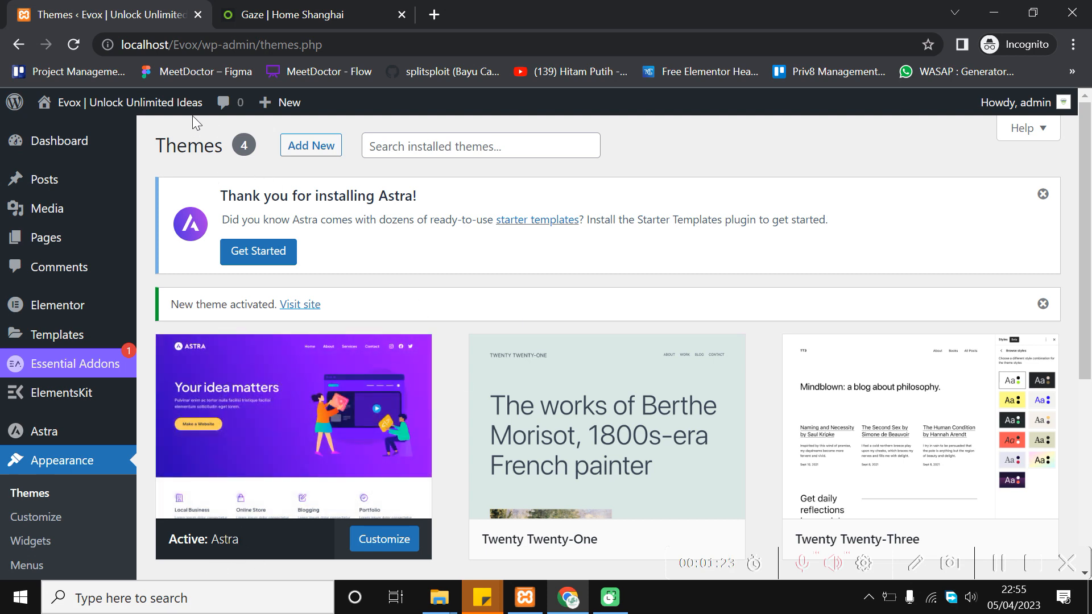
mouse_move(183, 111)
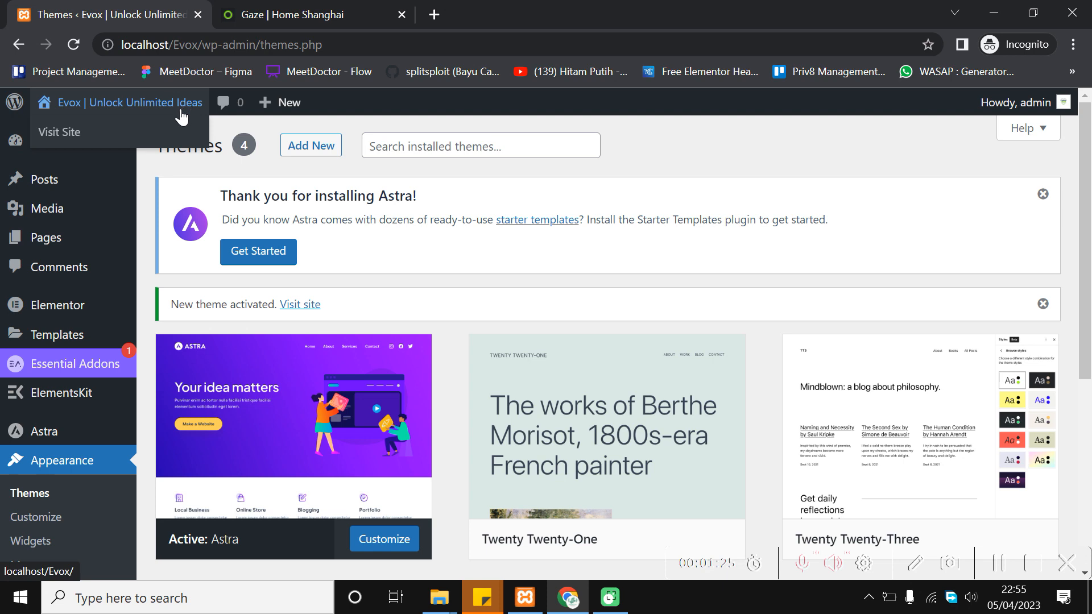
right_click(171, 129)
click(190, 139)
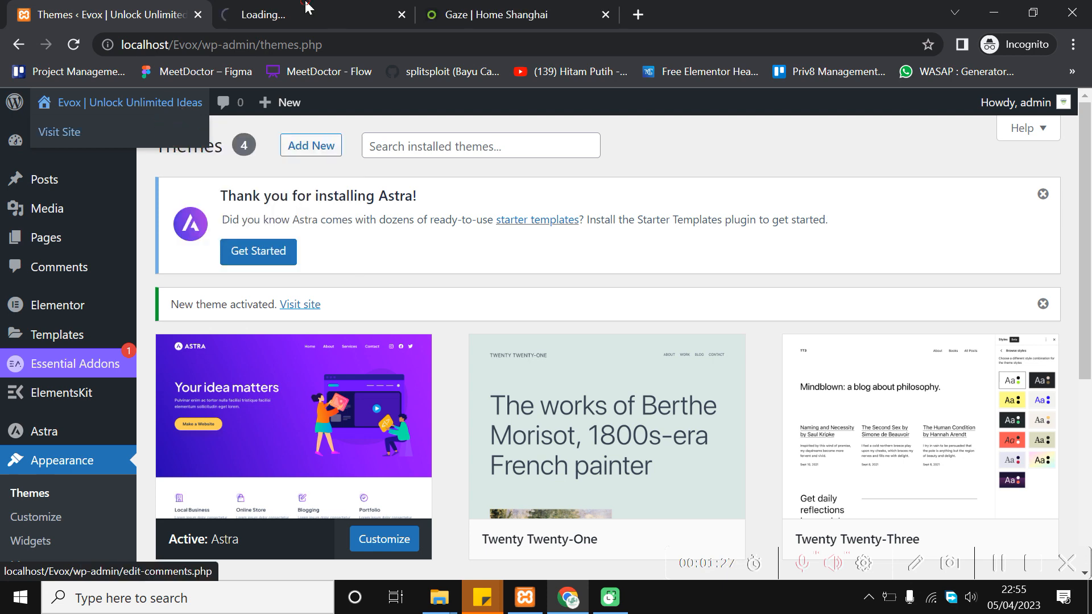
View the Evox front page as now rendered by the Astra theme
click(307, 8)
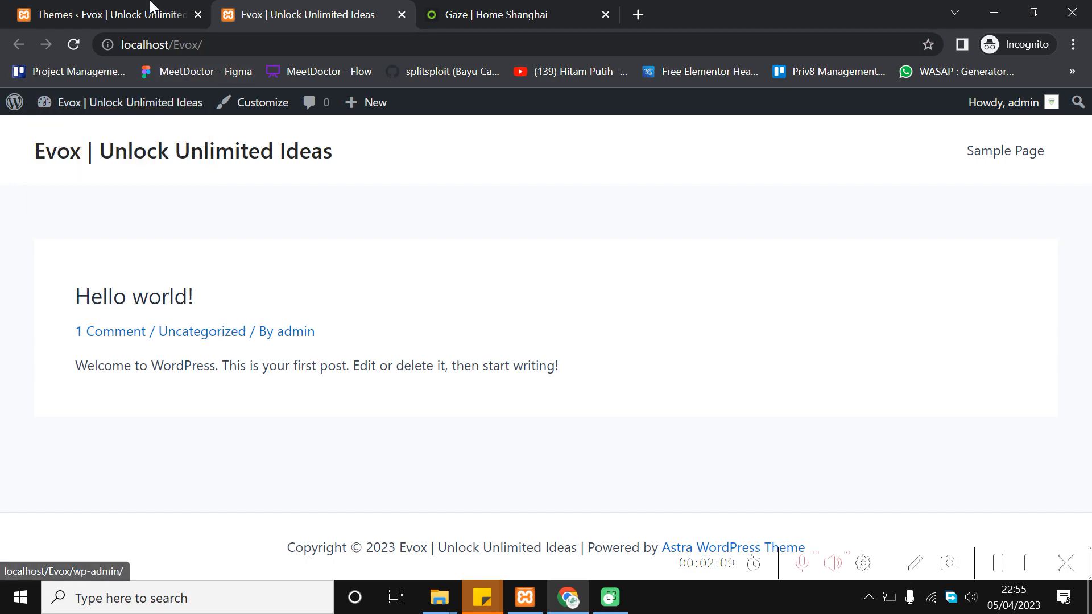
click(151, 8)
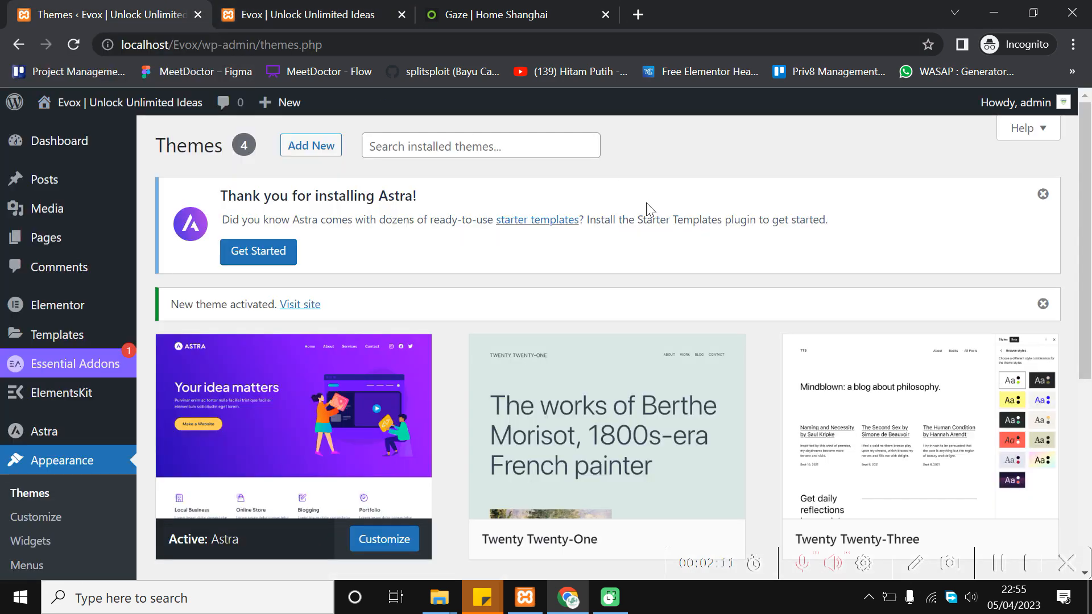
scroll(647, 206, down, 3)
scroll(312, 341, up, 3)
click(326, 14)
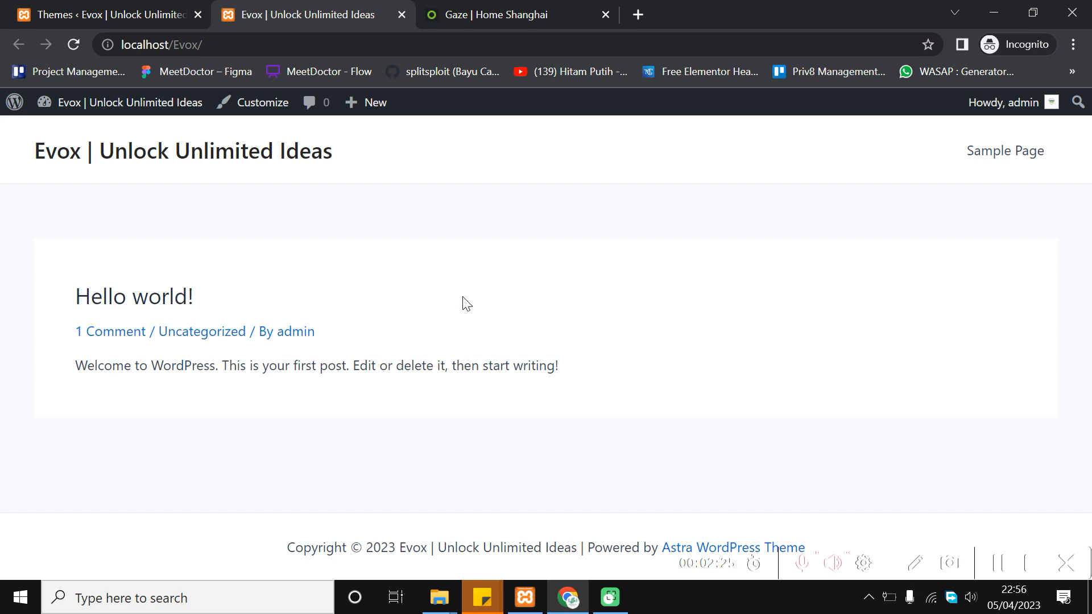
Compare it with the GAZE reference's Process section, then return to the Themes admin tab
click(521, 13)
scroll(221, 237, down, 4)
scroll(647, 390, up, 4)
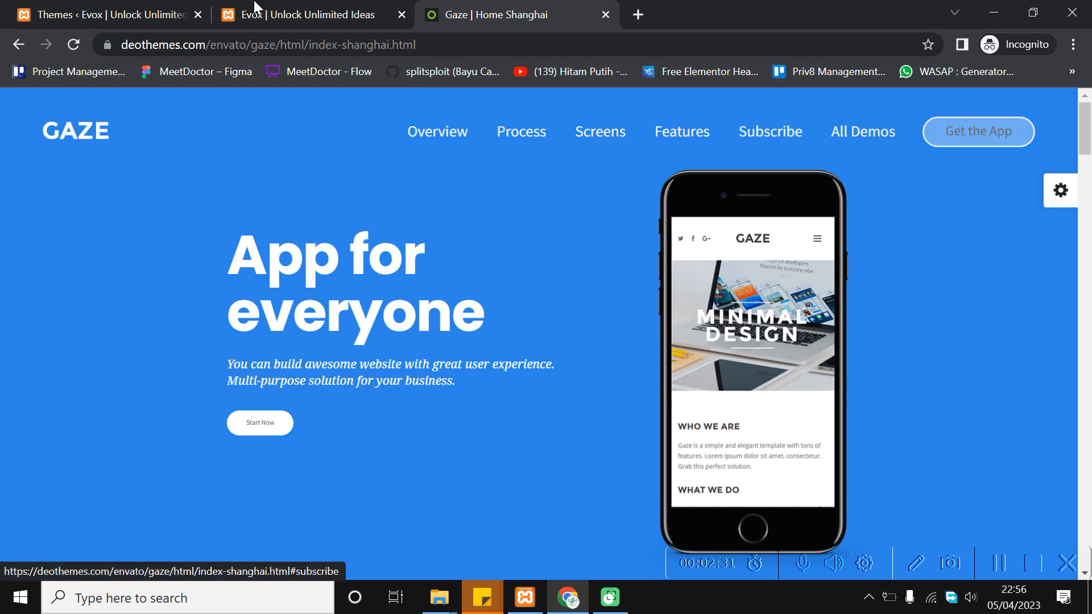
click(311, 11)
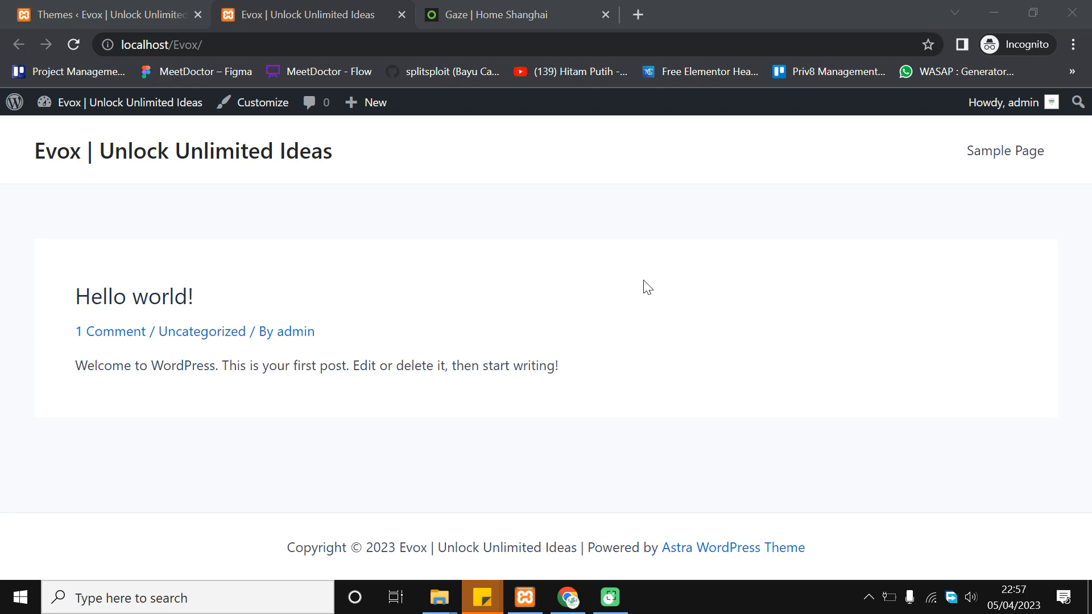
click(553, 9)
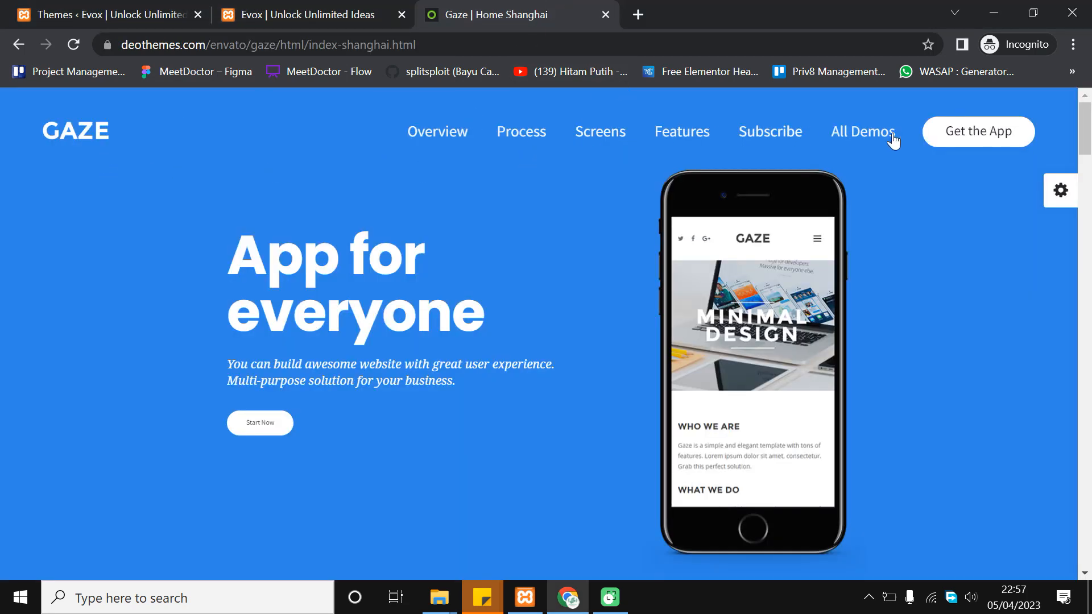
click(528, 128)
click(351, 8)
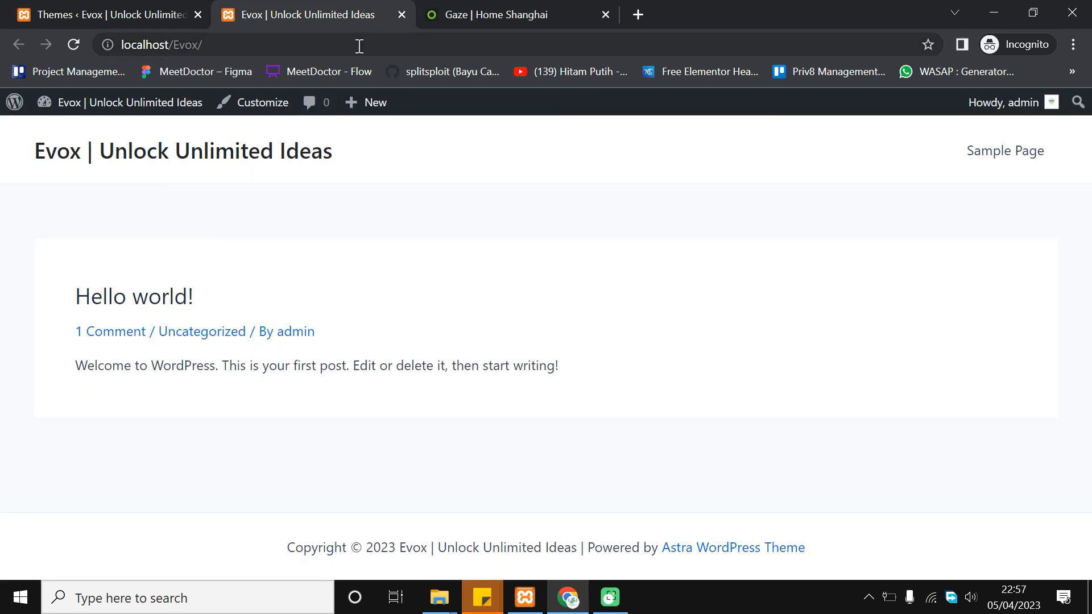
click(139, 8)
From Pages > All Pages, after glancing at the GAZE reference, add a new page
mouse_move(89, 251)
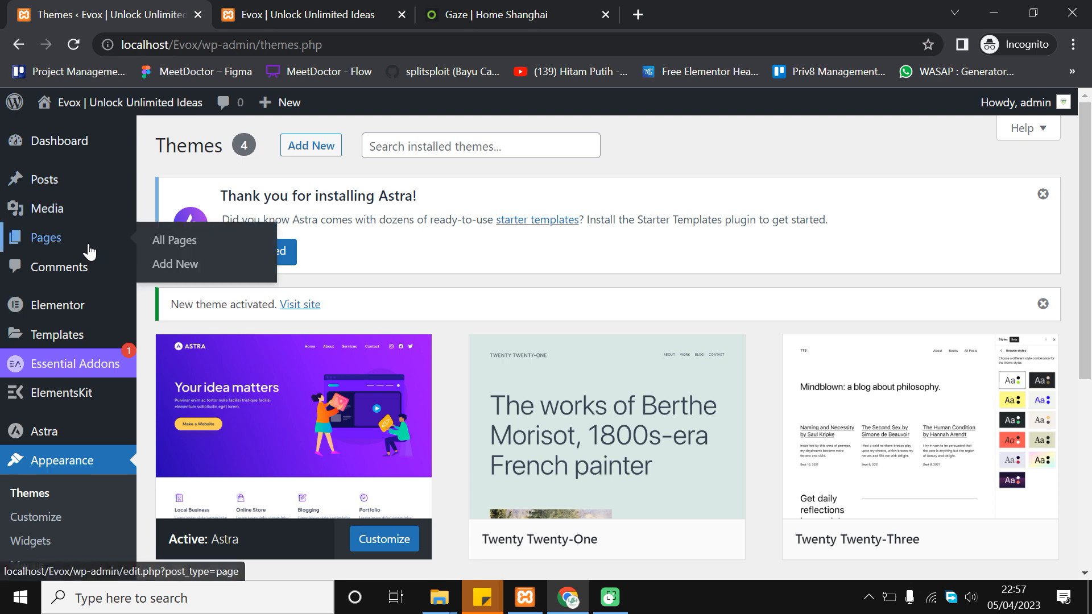
click(166, 240)
mouse_move(264, 107)
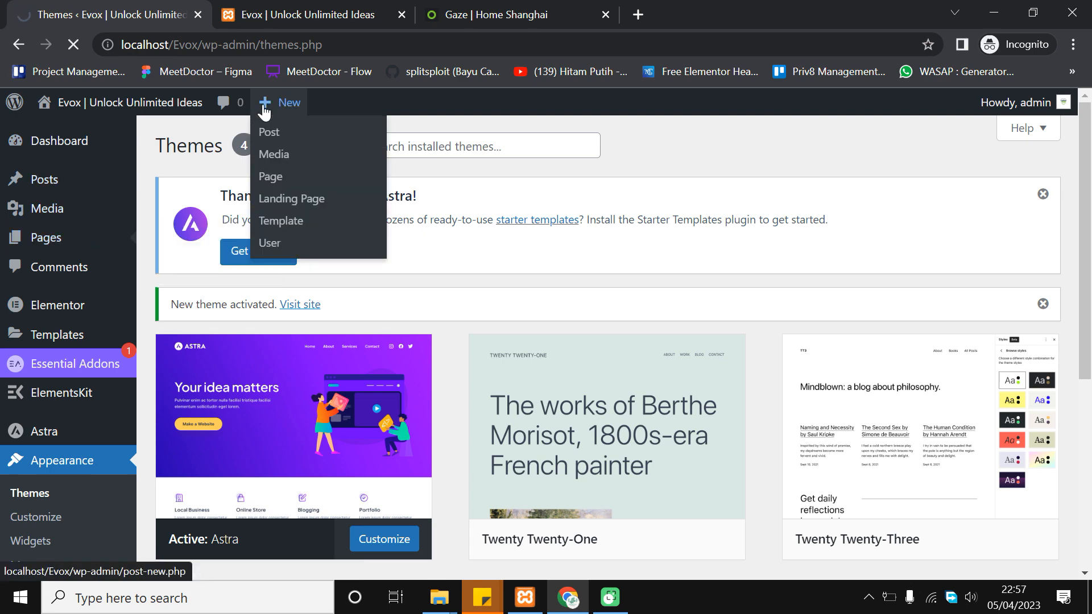
click(446, 11)
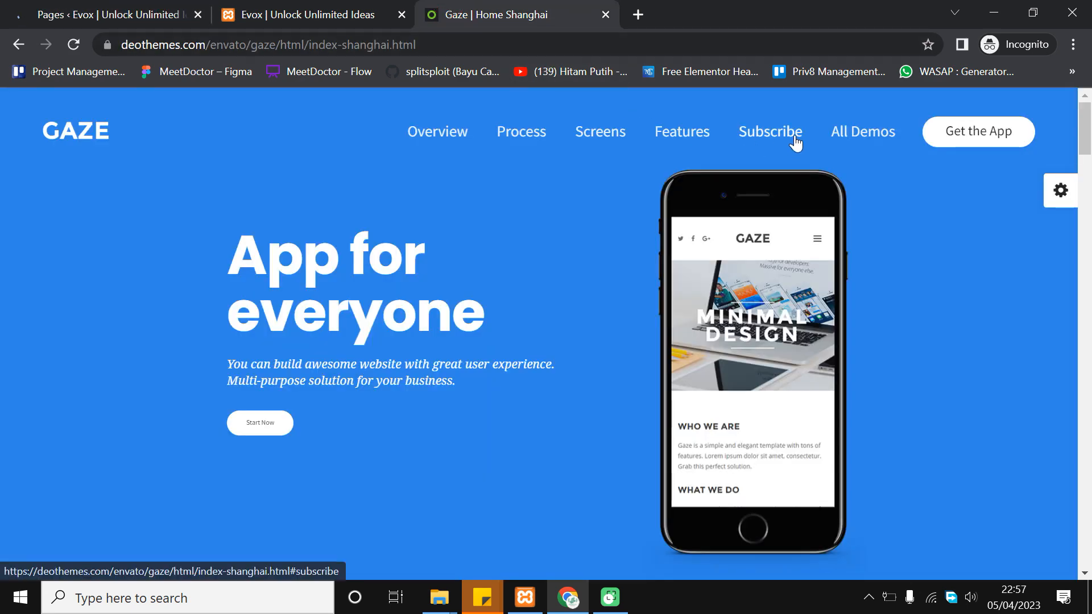
click(161, 12)
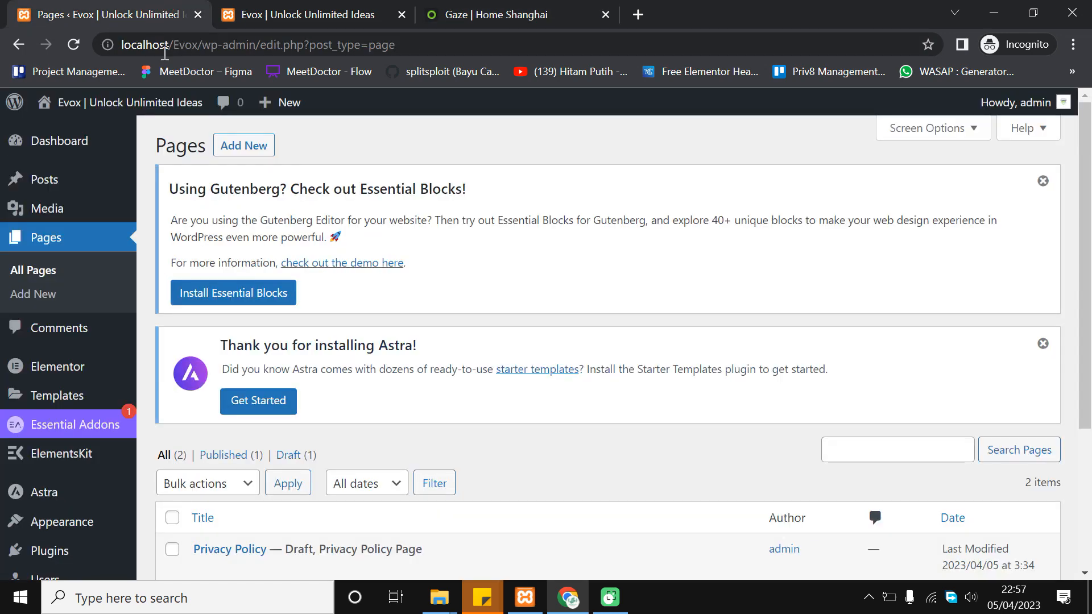
scroll(398, 256, down, 2)
scroll(427, 309, up, 2)
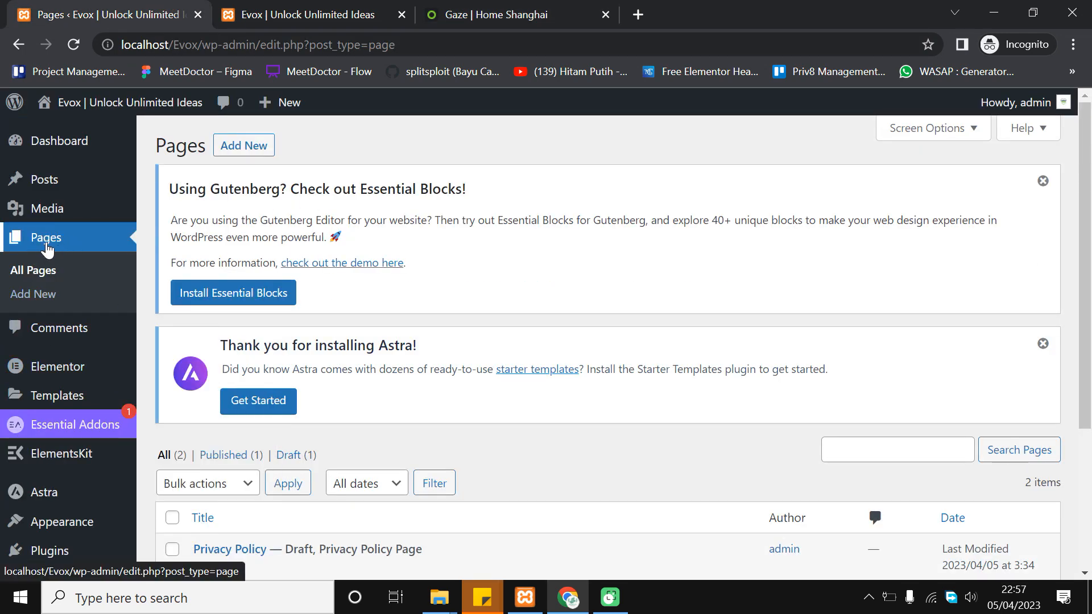
click(243, 146)
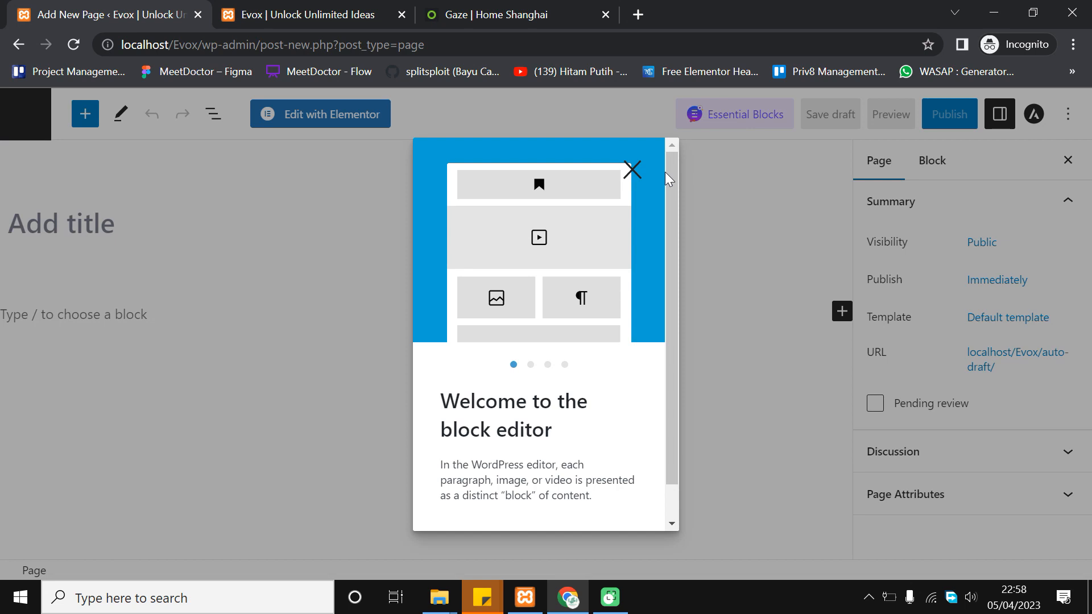
Dismiss the welcome guide, title the page 'Home' and publish it
click(631, 170)
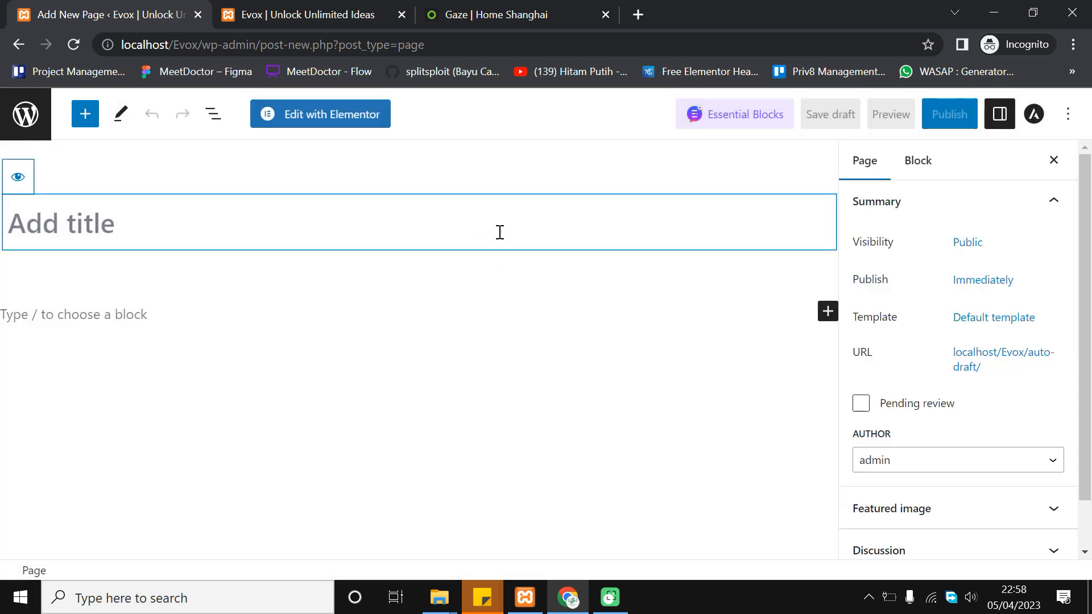
text(Home)
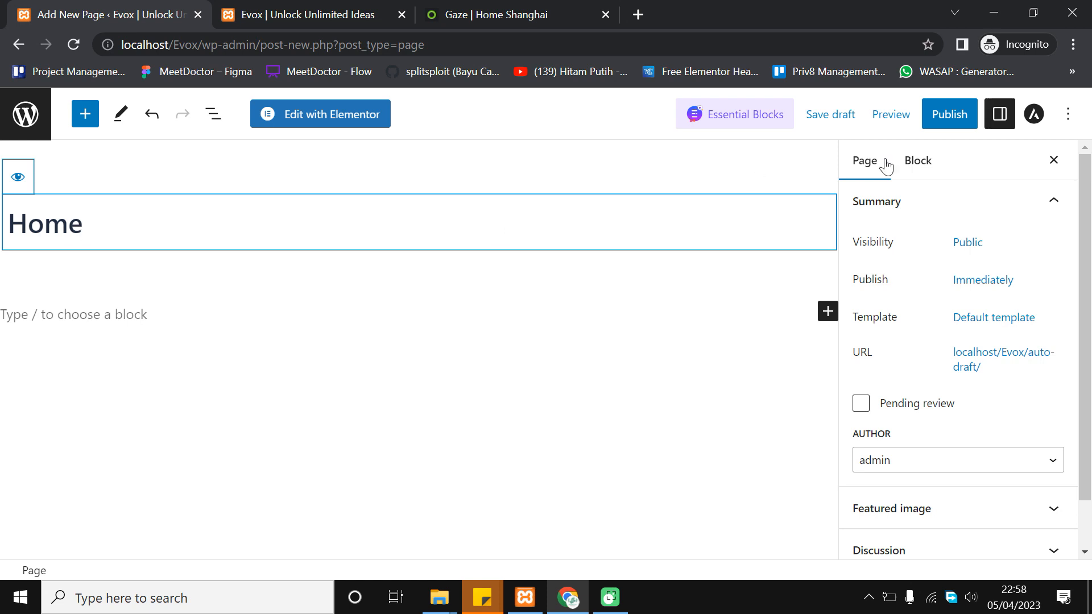
click(946, 115)
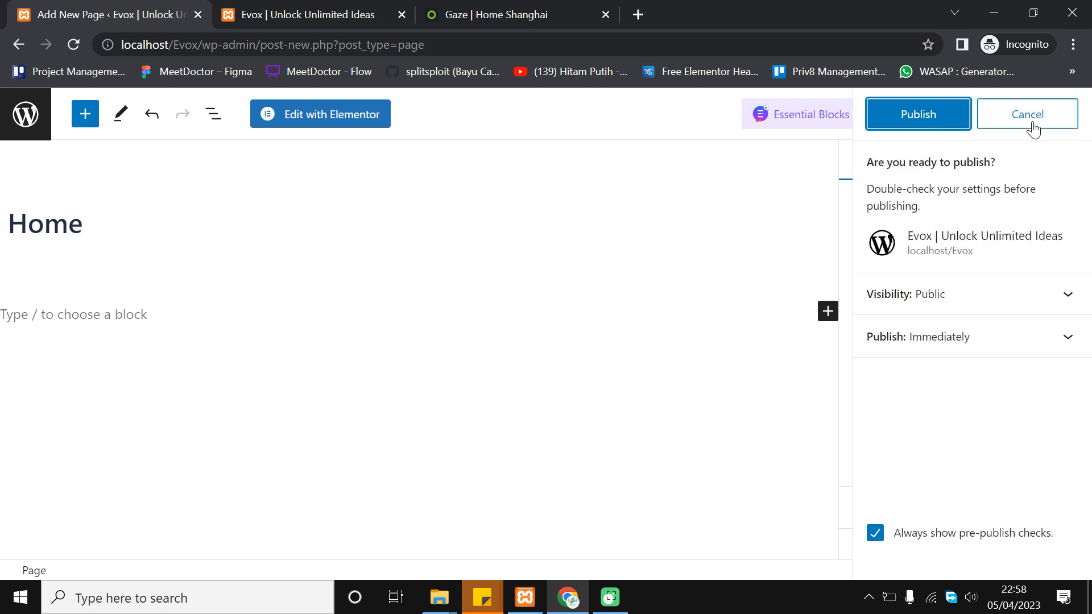
click(941, 120)
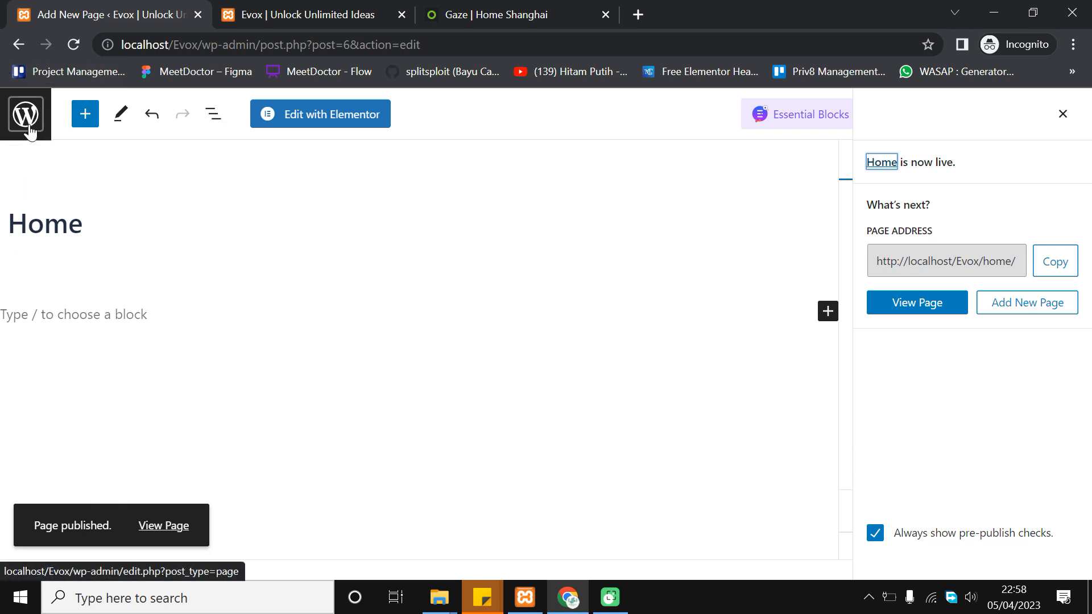
Return to the Pages list, confirm Home is published, and check the front-end tab
click(24, 111)
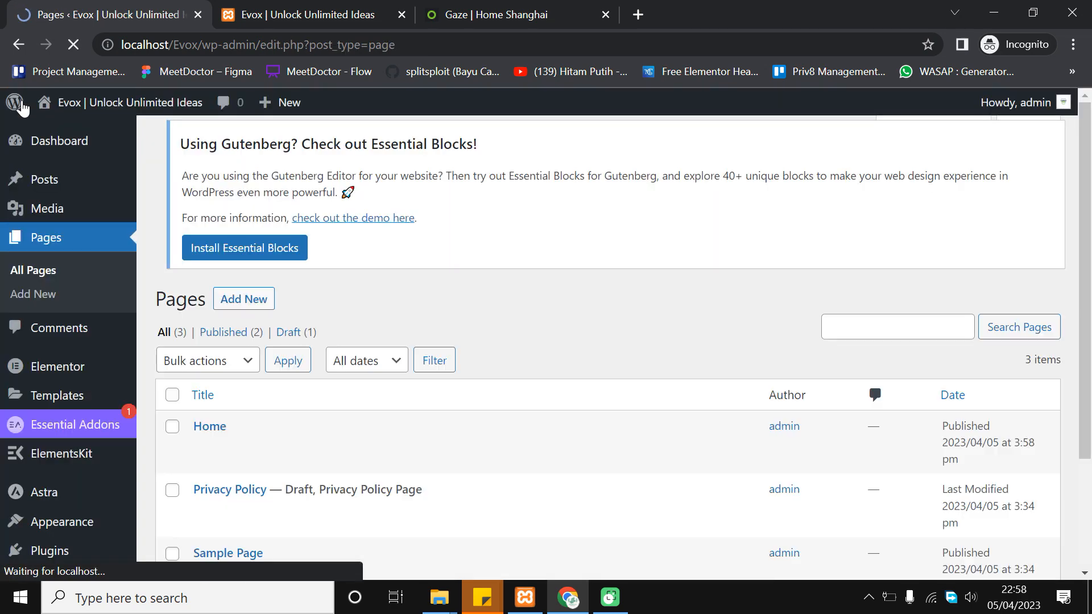
scroll(390, 278, down, 2)
scroll(451, 307, up, 1)
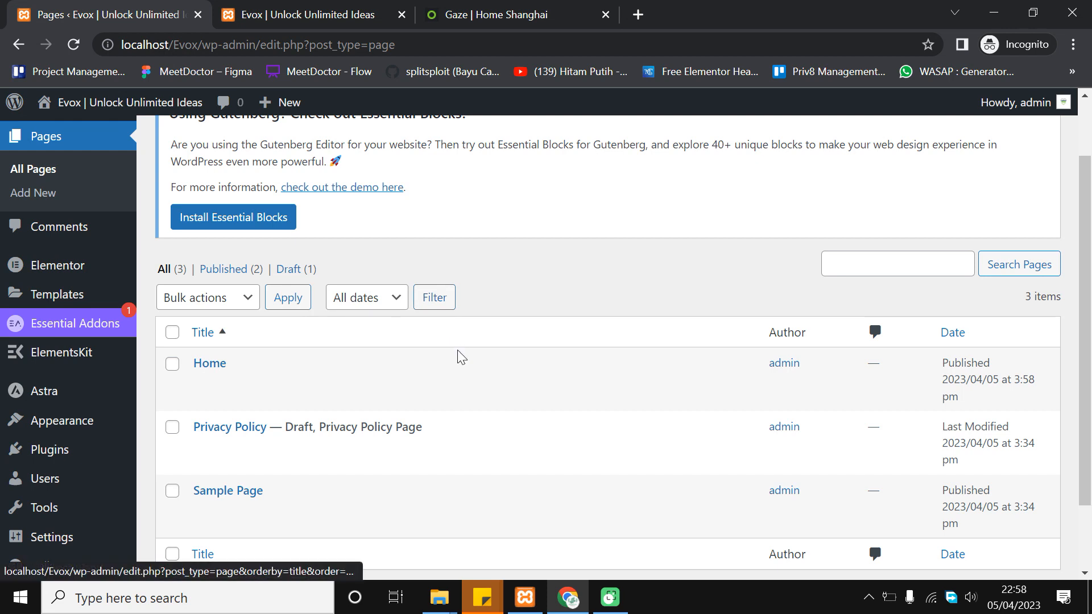
scroll(73, 420, down, 2)
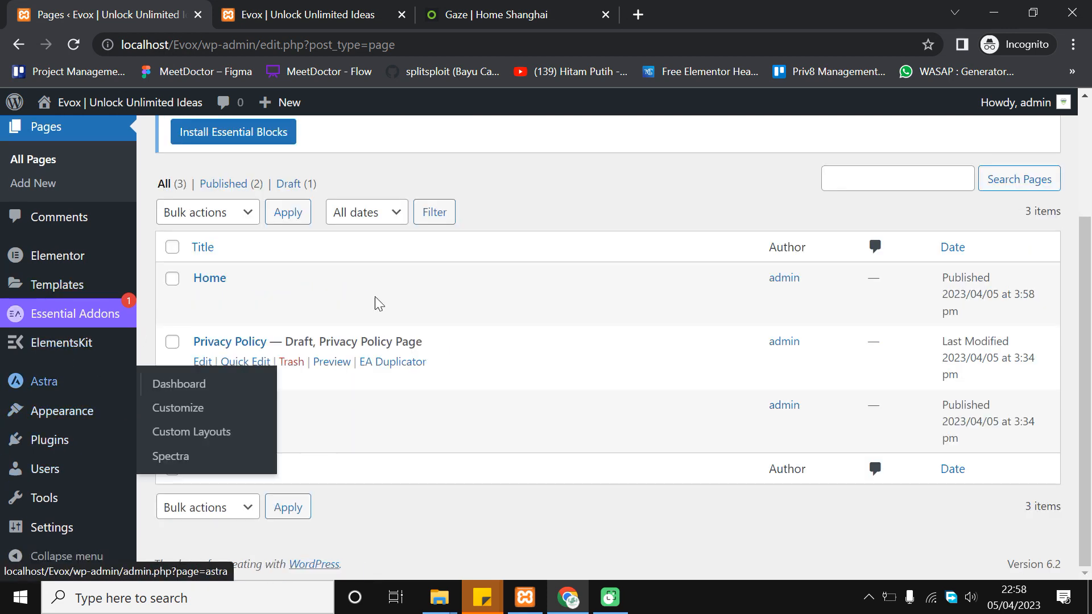
click(320, 11)
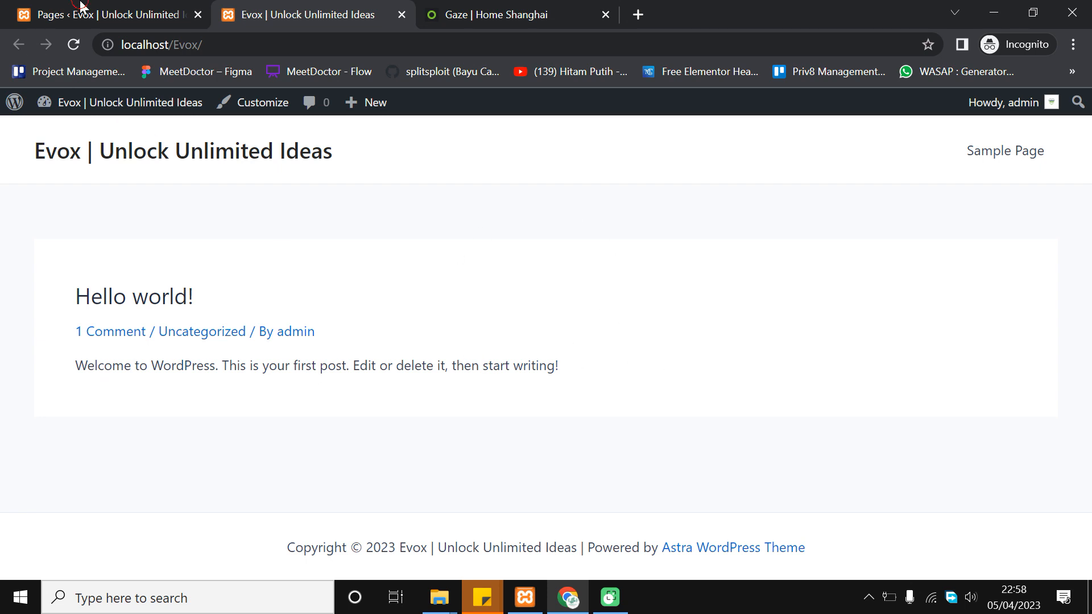
click(79, 6)
click(279, 17)
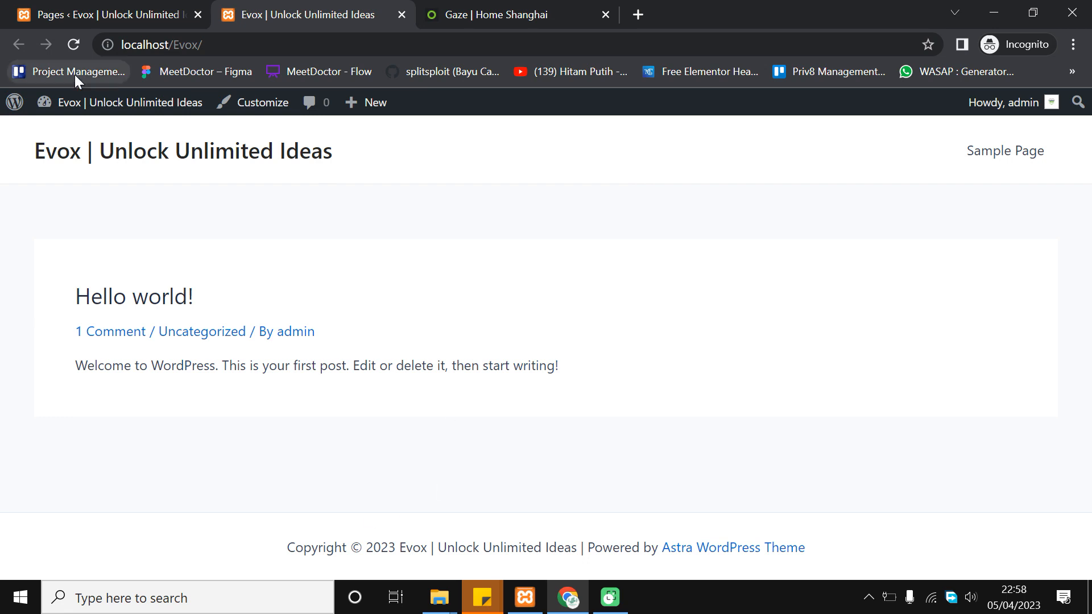
click(73, 8)
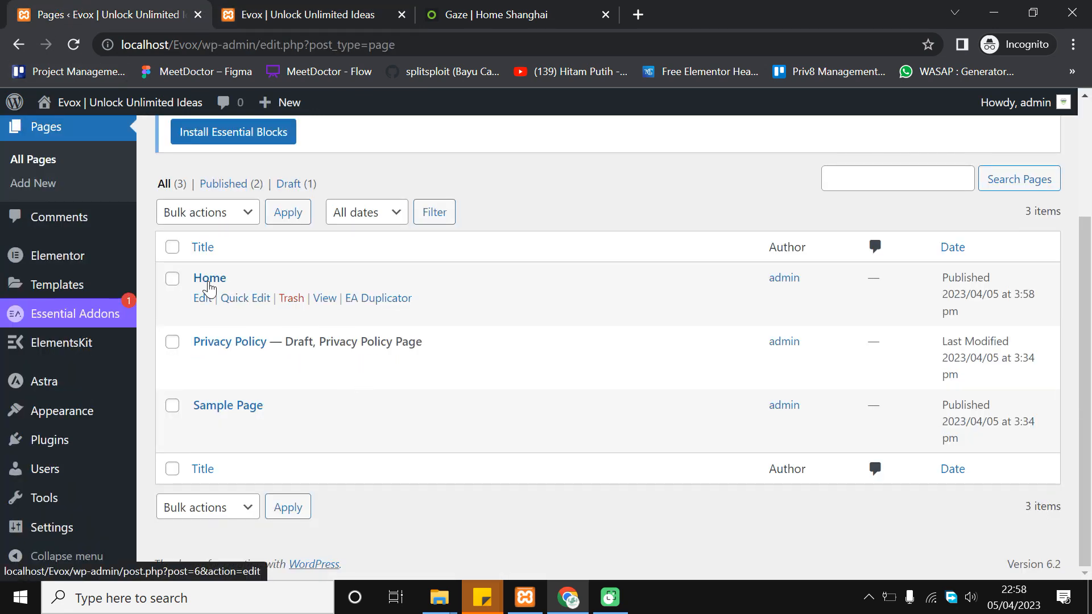
Open Settings > Reading
mouse_move(101, 271)
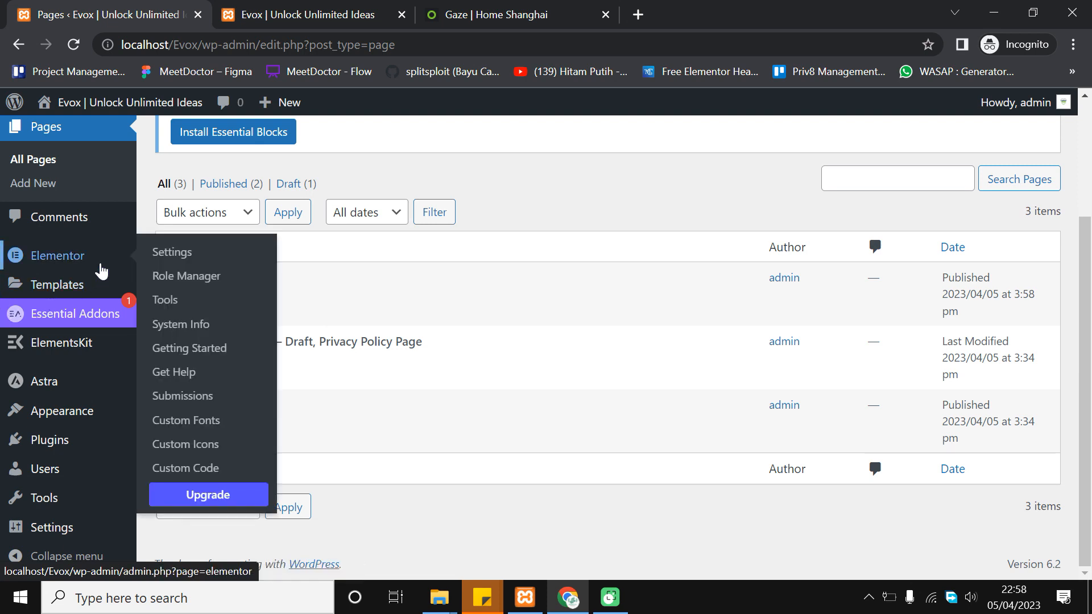
mouse_move(93, 538)
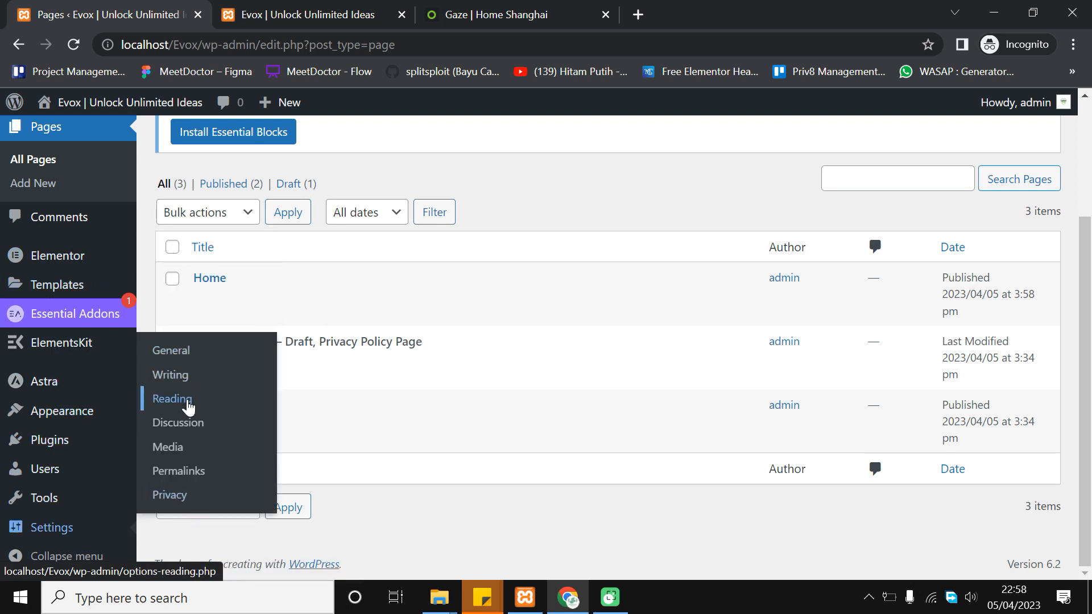
click(189, 406)
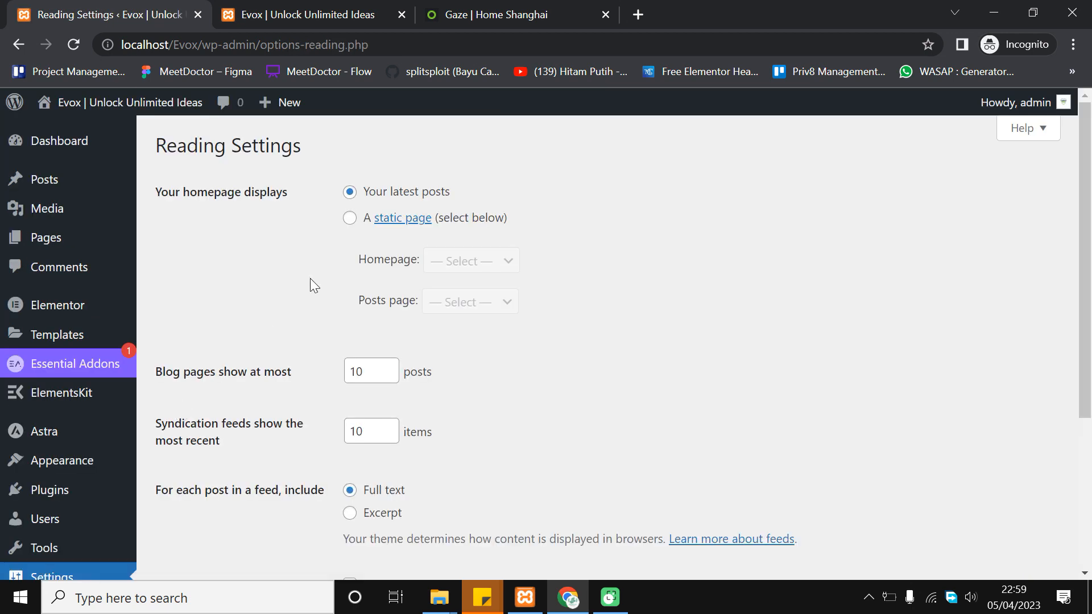
Set the homepage to display the static page 'Home' and save the Reading settings
drag(157, 197, 299, 185)
click(299, 185)
click(350, 218)
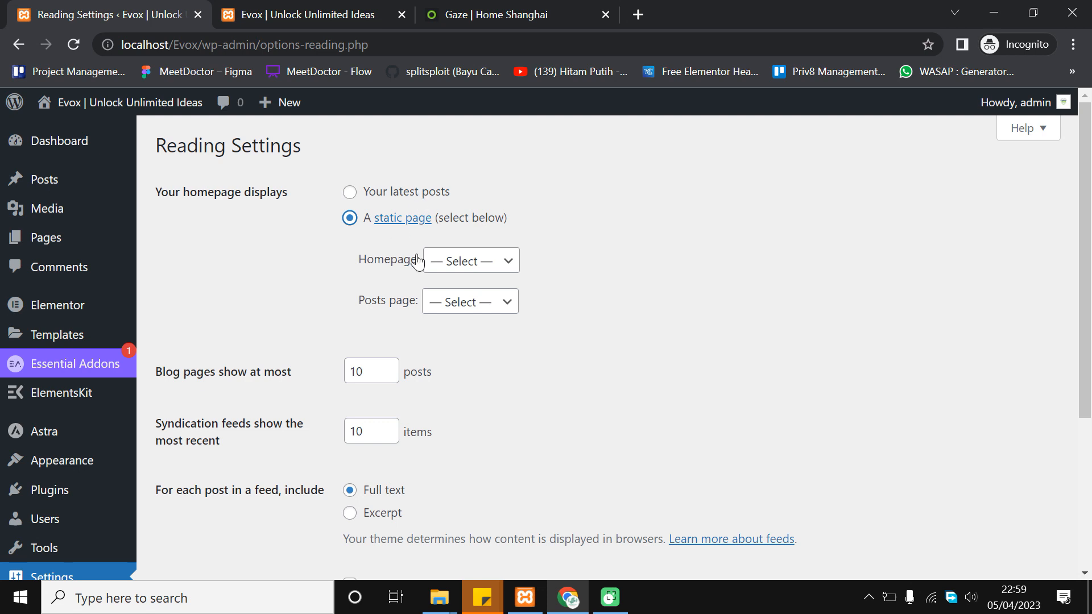
click(452, 262)
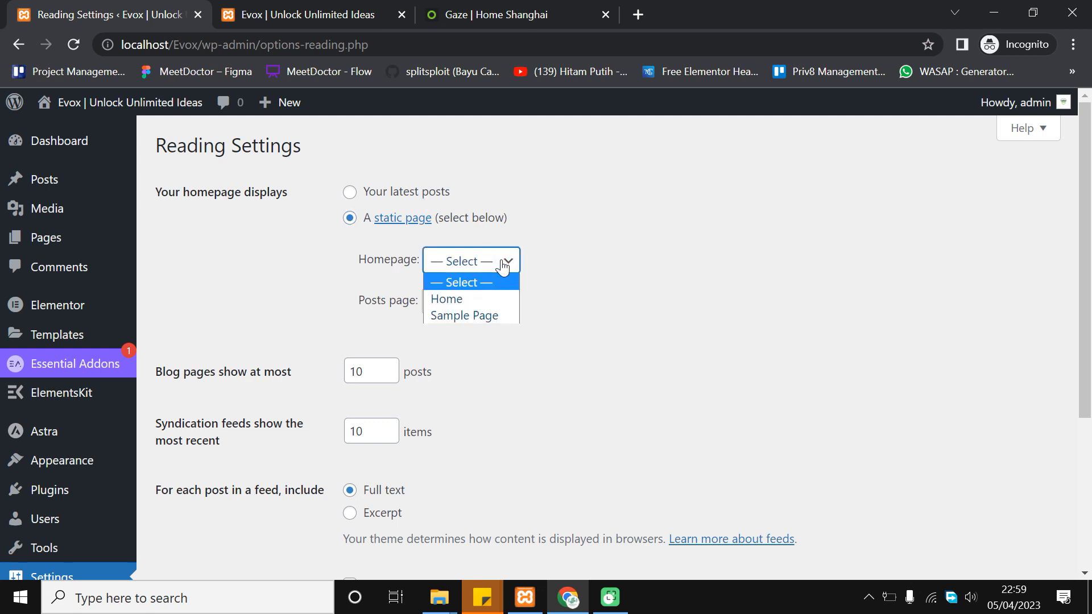
click(468, 301)
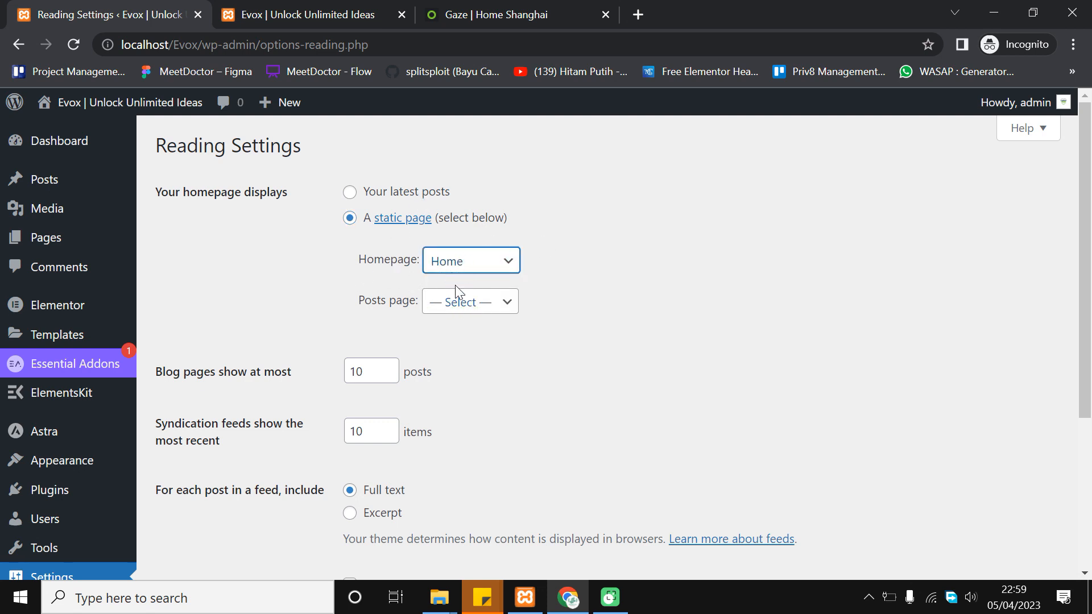
scroll(586, 270, down, 4)
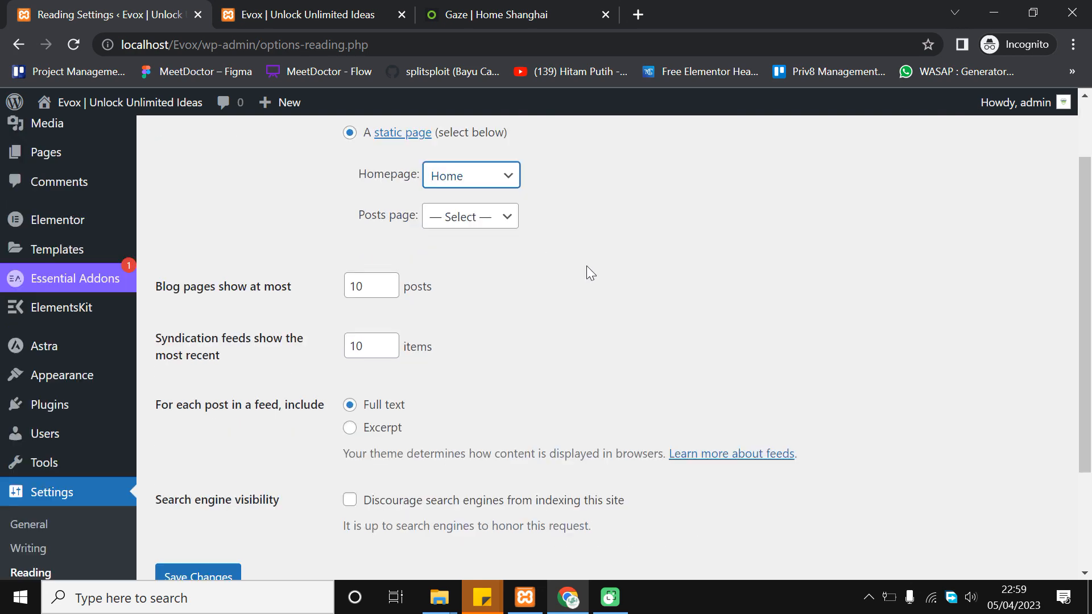
click(231, 437)
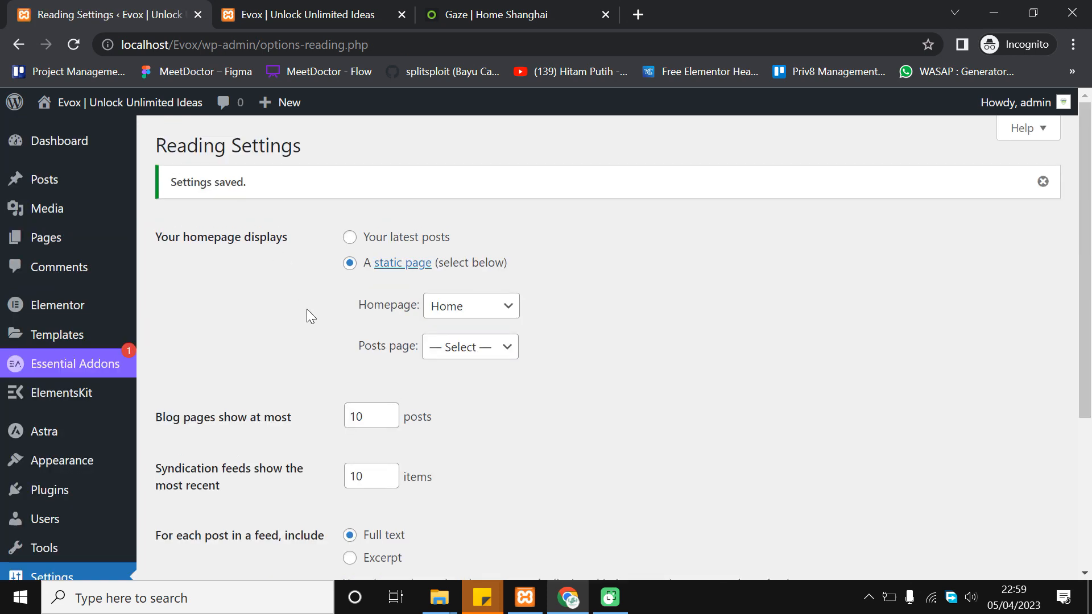
Reload the Evox front page and confirm it now shows the empty Home page
triple_click(216, 181)
click(351, 183)
click(339, 10)
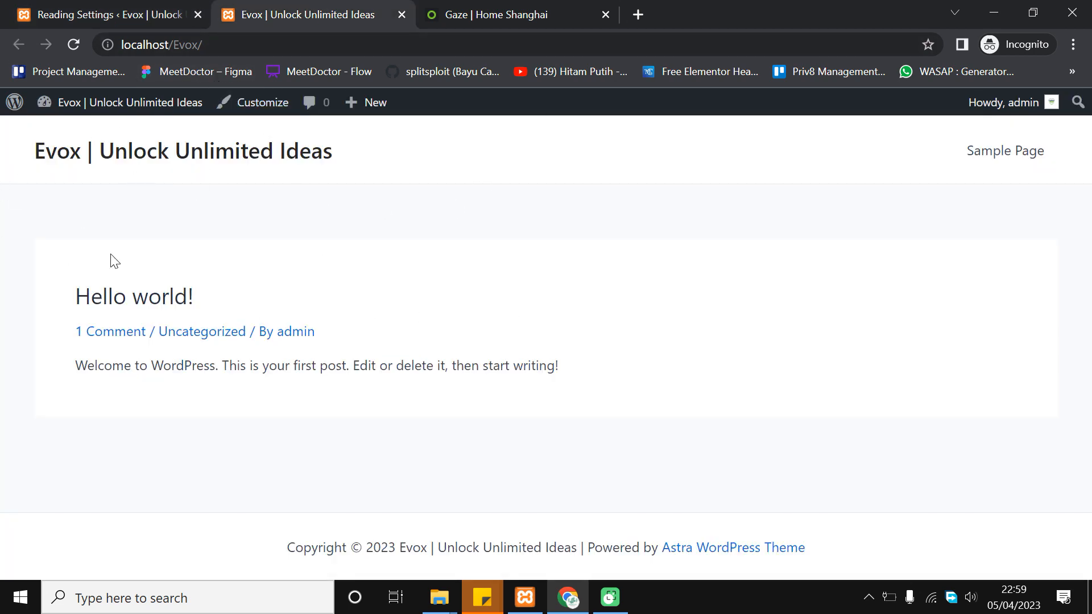
click(70, 51)
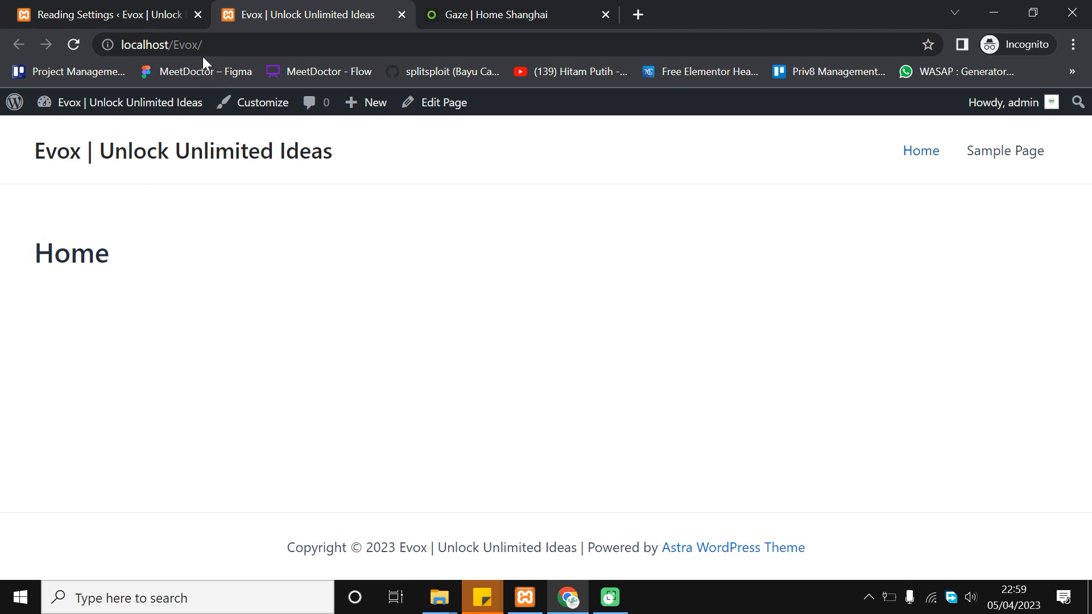
double_click(44, 256)
click(135, 229)
drag(32, 256, 124, 249)
click(124, 248)
Glance at the GAZE reference, then return to the saved Reading Settings with Homepage set to Home
click(503, 9)
drag(1085, 129, 1043, 570)
scroll(1042, 566, up, 15)
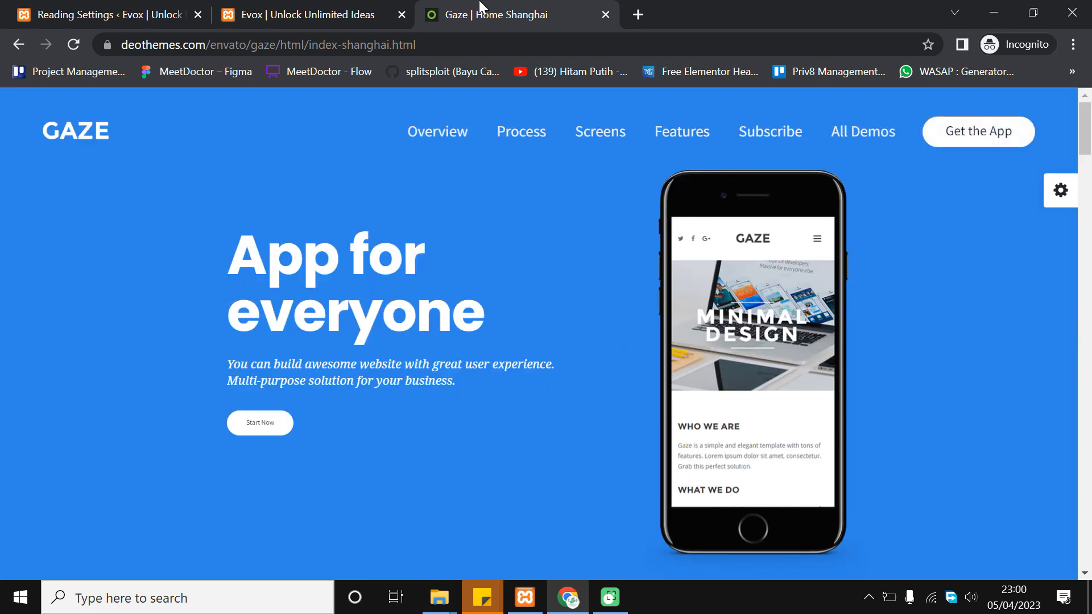
click(348, 9)
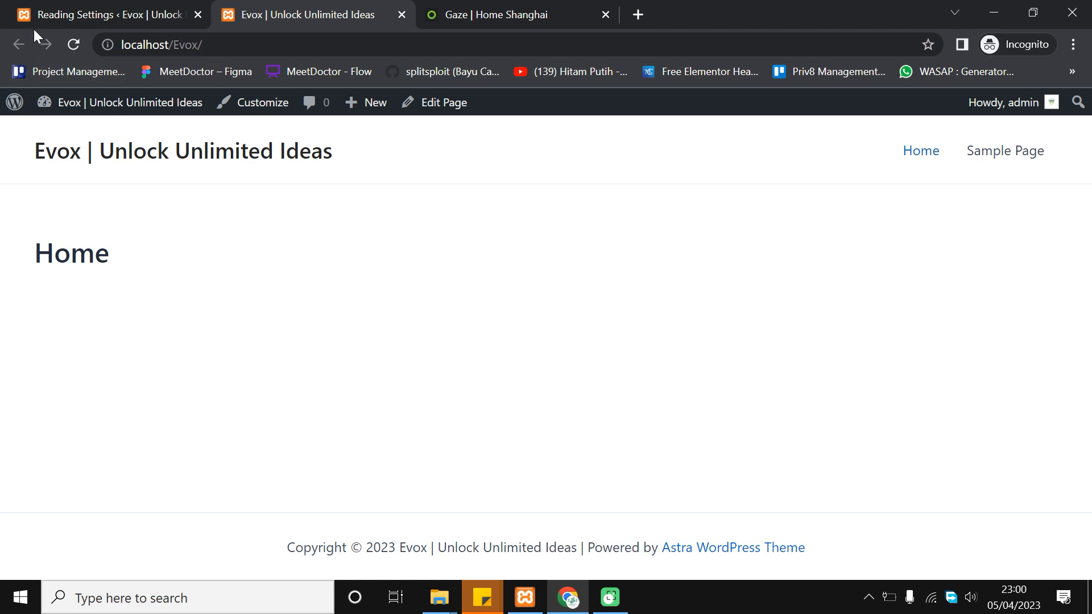
click(54, 12)
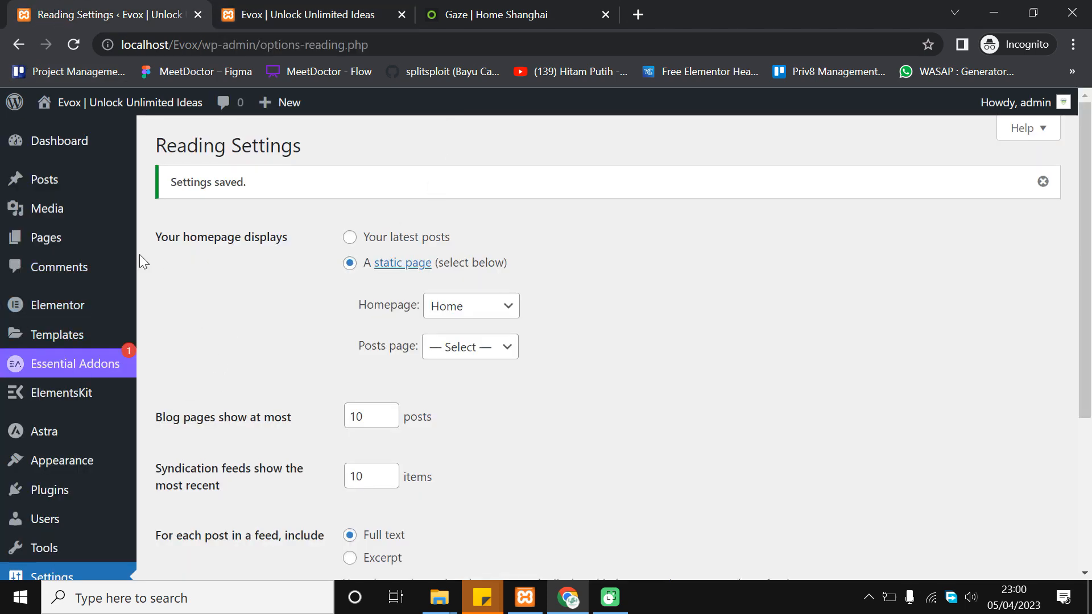
Open the Home page from All Pages and launch it with Edit with Elementor
mouse_move(97, 249)
click(184, 245)
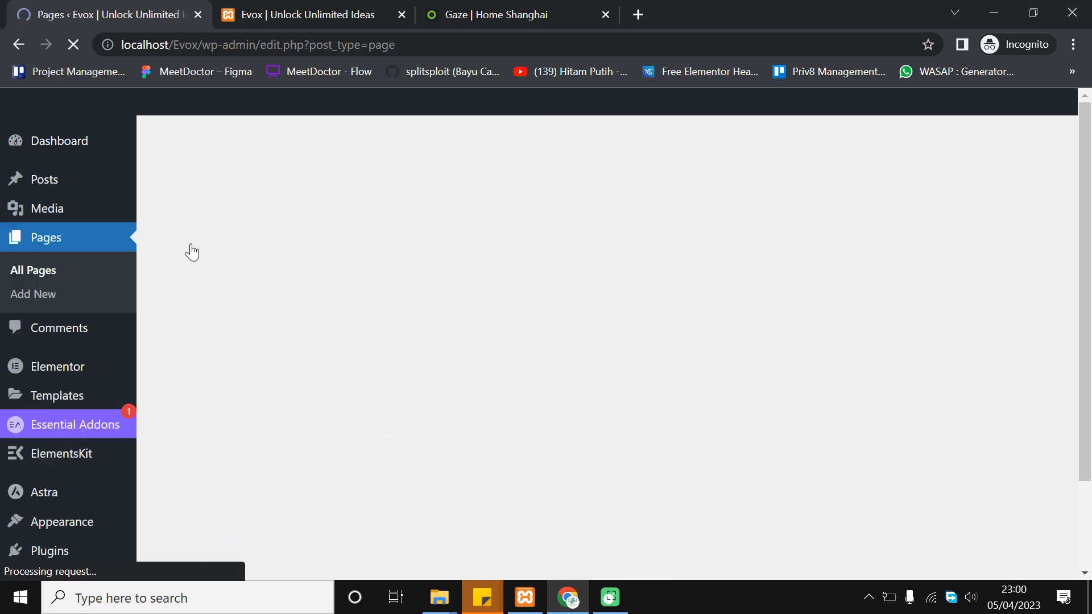
scroll(227, 366, down, 1)
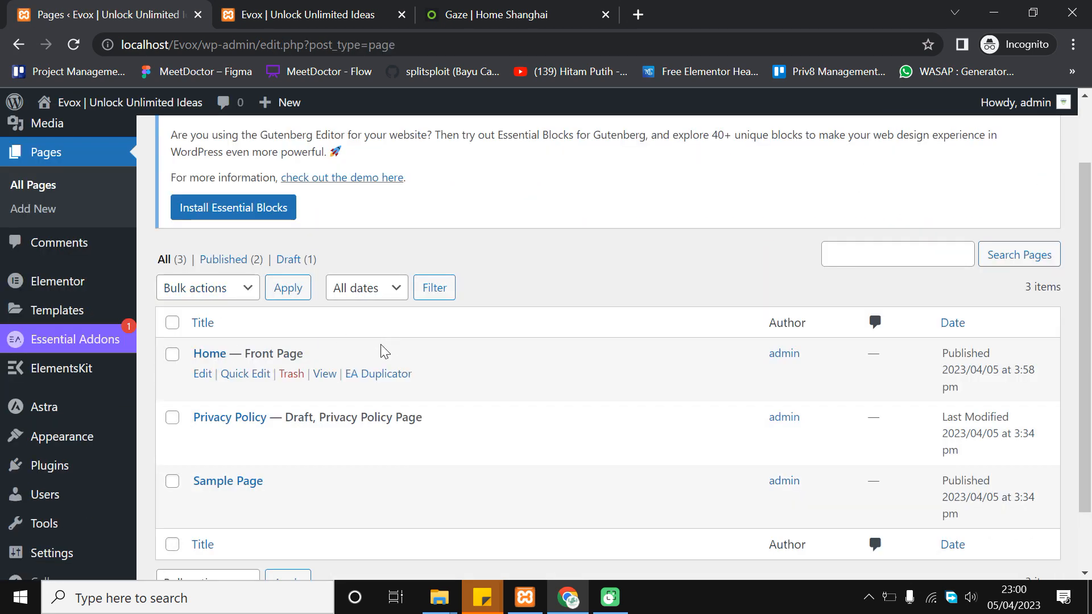
click(222, 358)
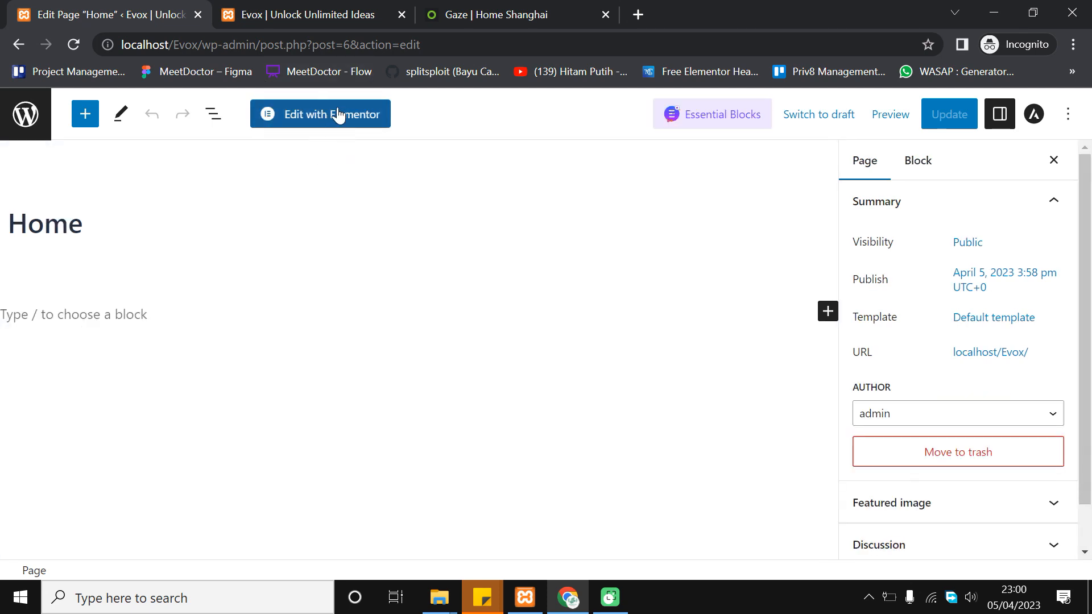
click(377, 121)
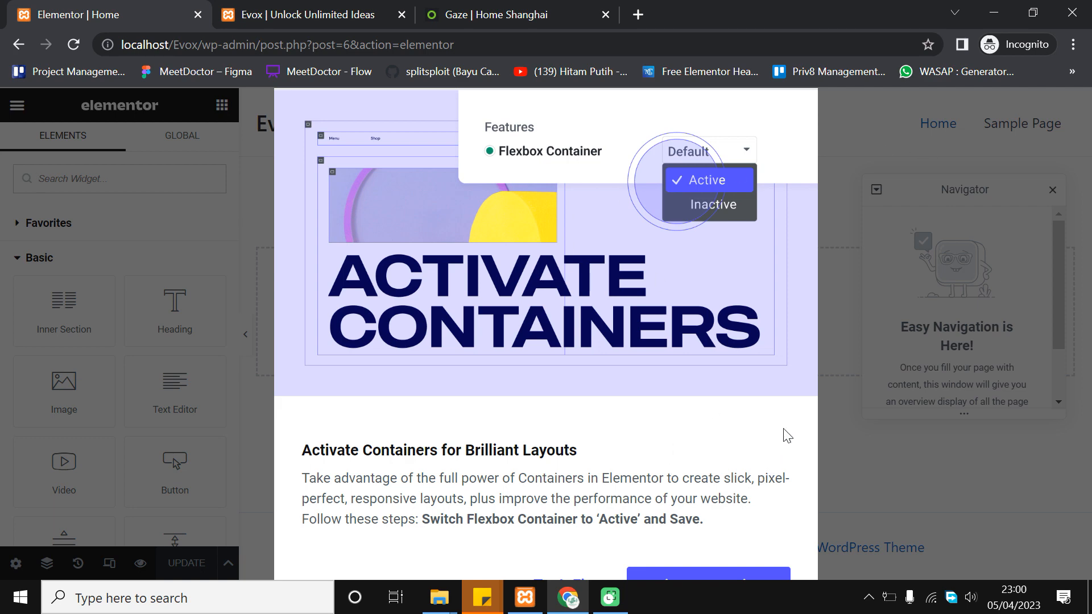
Close the What's New announcement, reset browser zoom, and move the Navigator panel aside
key(ctrl+minus)
key(ctrl+minus)
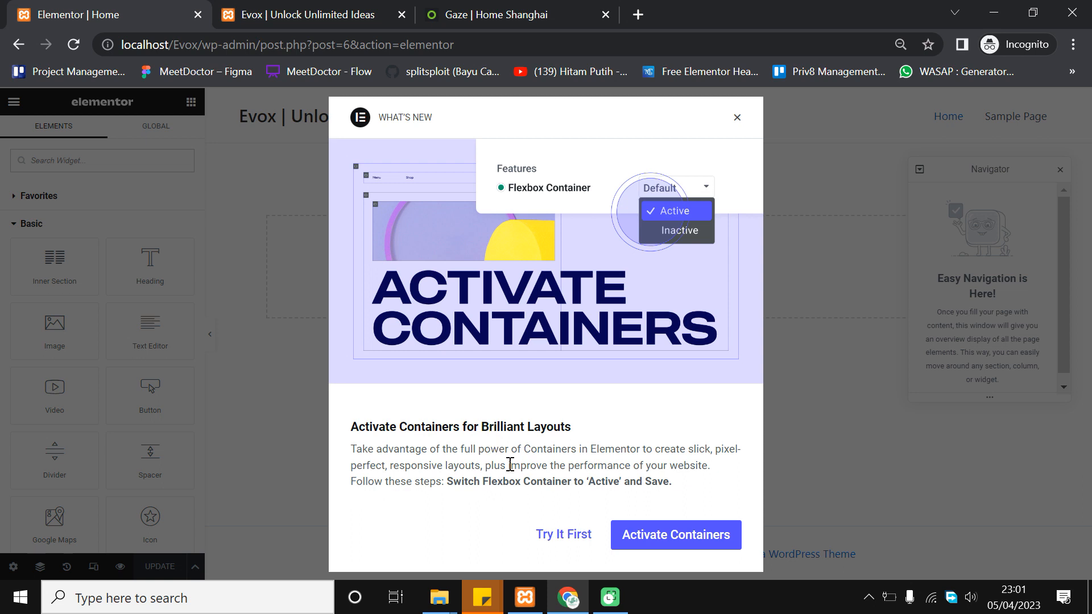
key(ctrl+plus)
key(ctrl+plus)
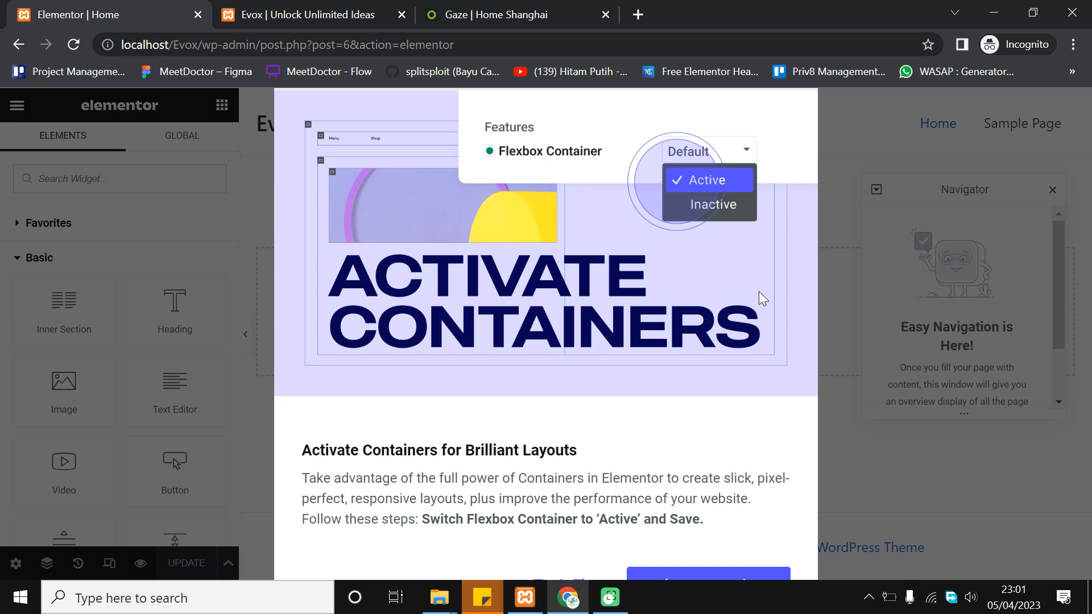
key(ctrl+minus)
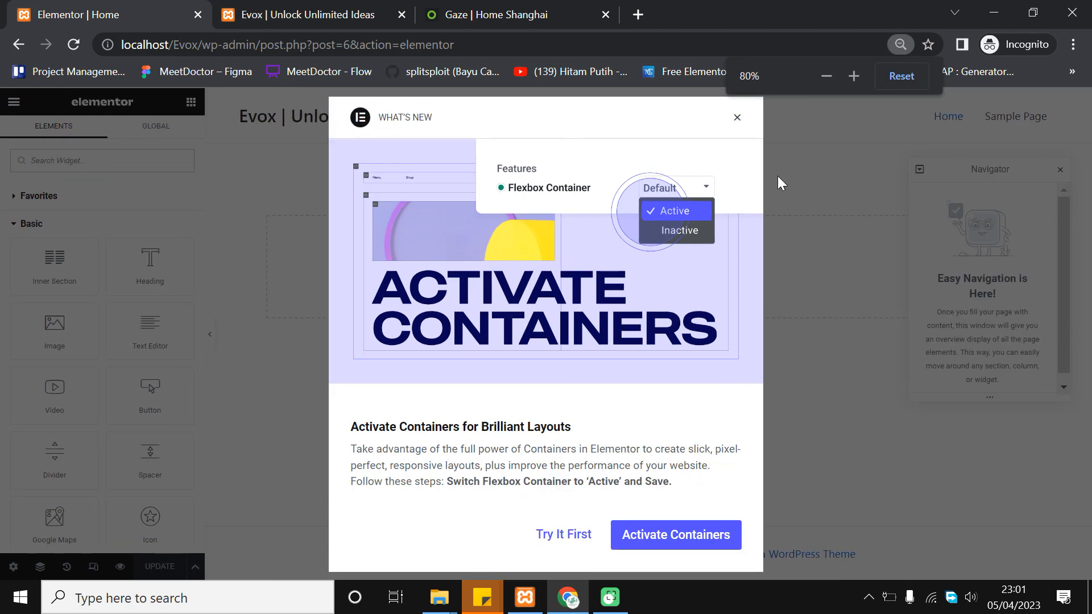
click(732, 115)
key(ctrl+plus)
key(ctrl+plus)
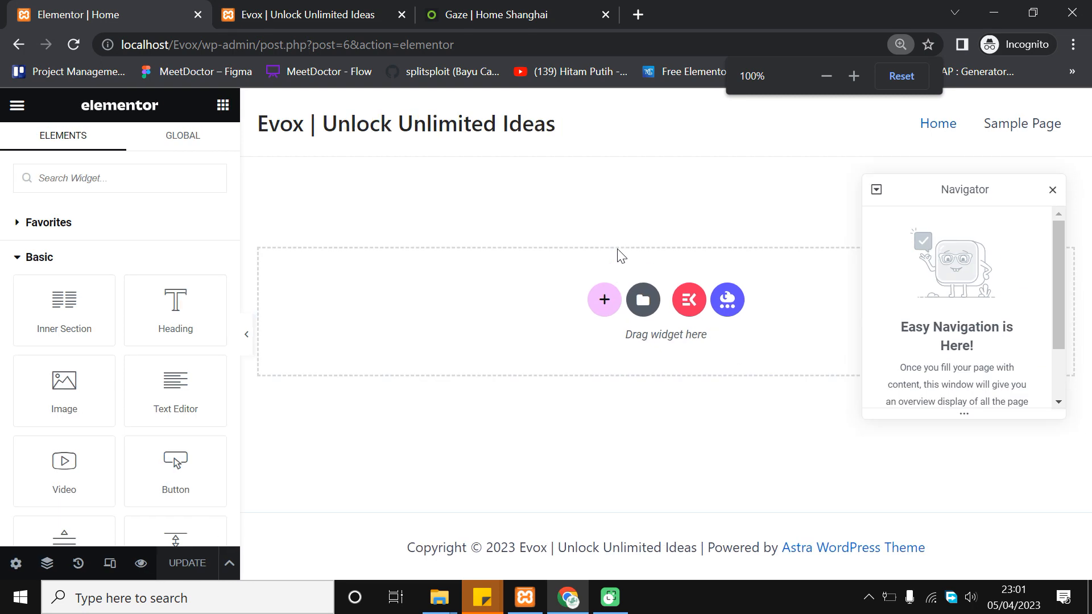
drag(997, 205, 951, 233)
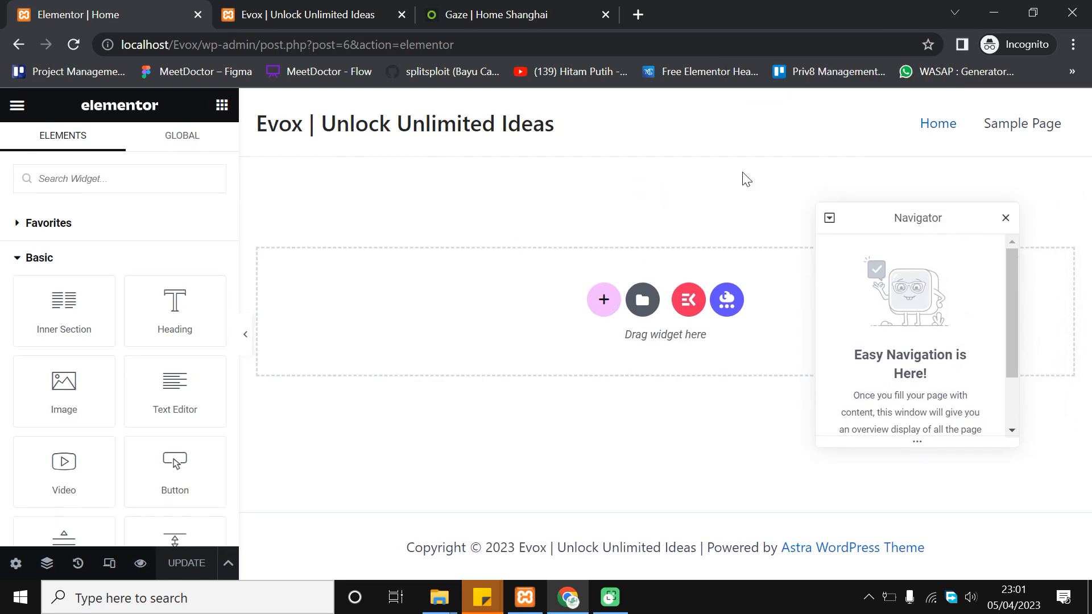
Scroll through the Gaze 'App for everyone' hero, switching back and forth with the Elementor editor
click(512, 13)
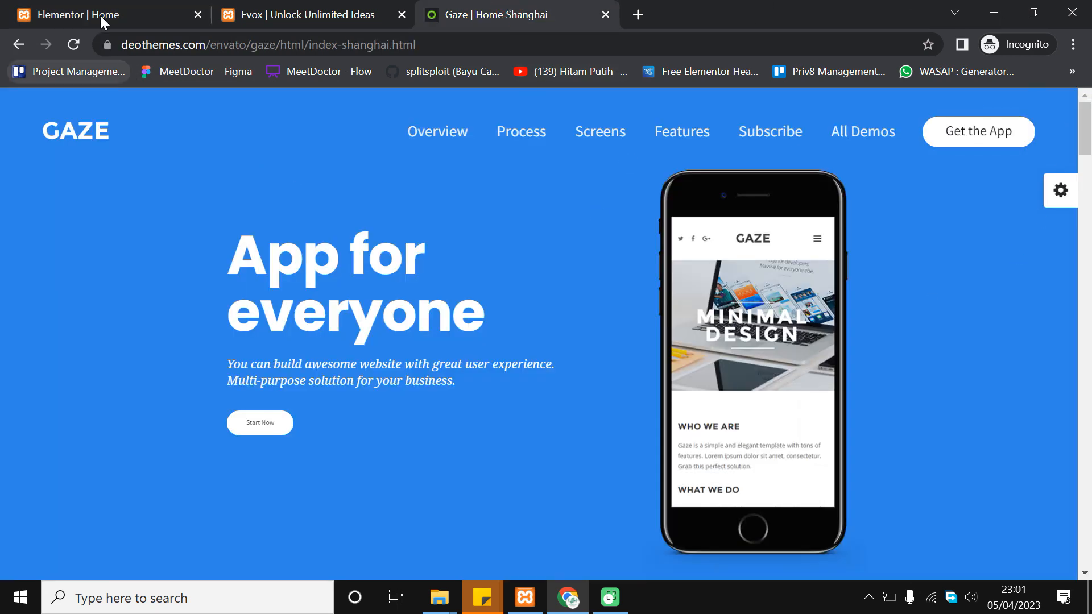
click(102, 11)
click(535, 7)
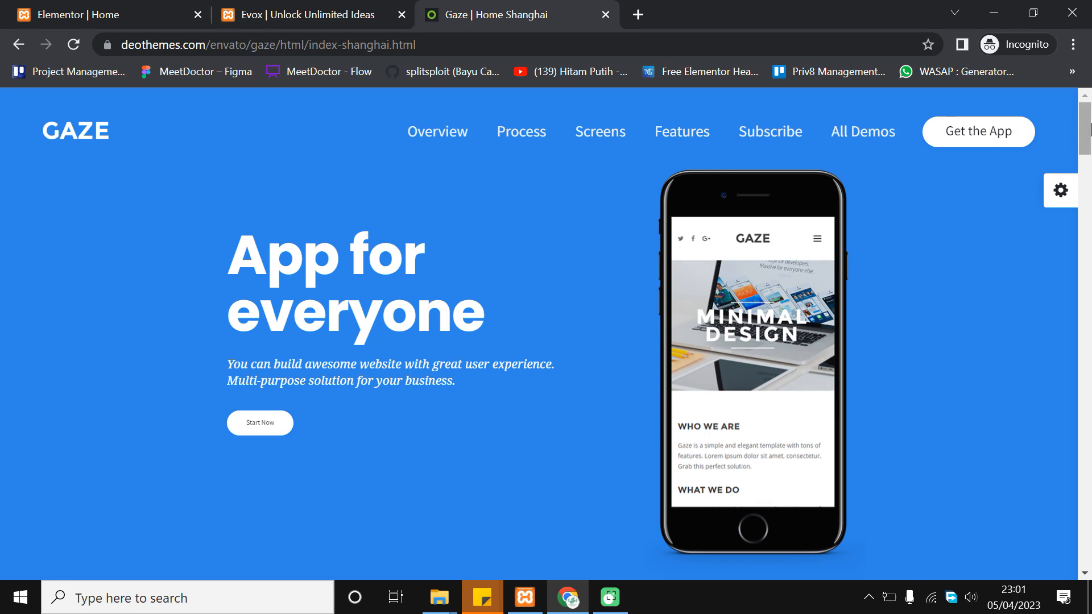
scroll(611, 310, down, 10)
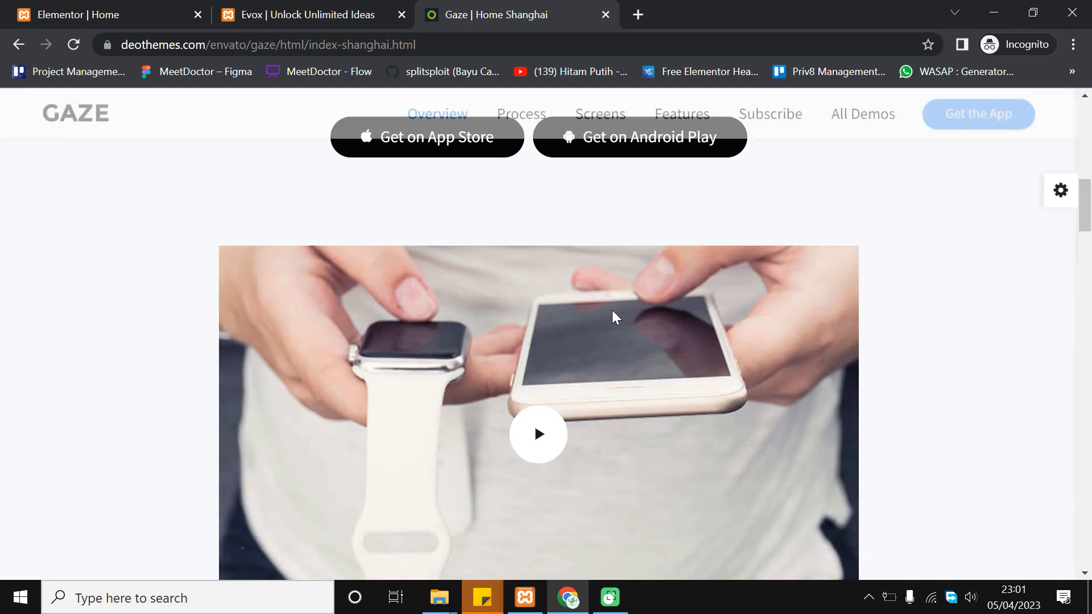
scroll(612, 310, down, 5)
scroll(612, 310, up, 15)
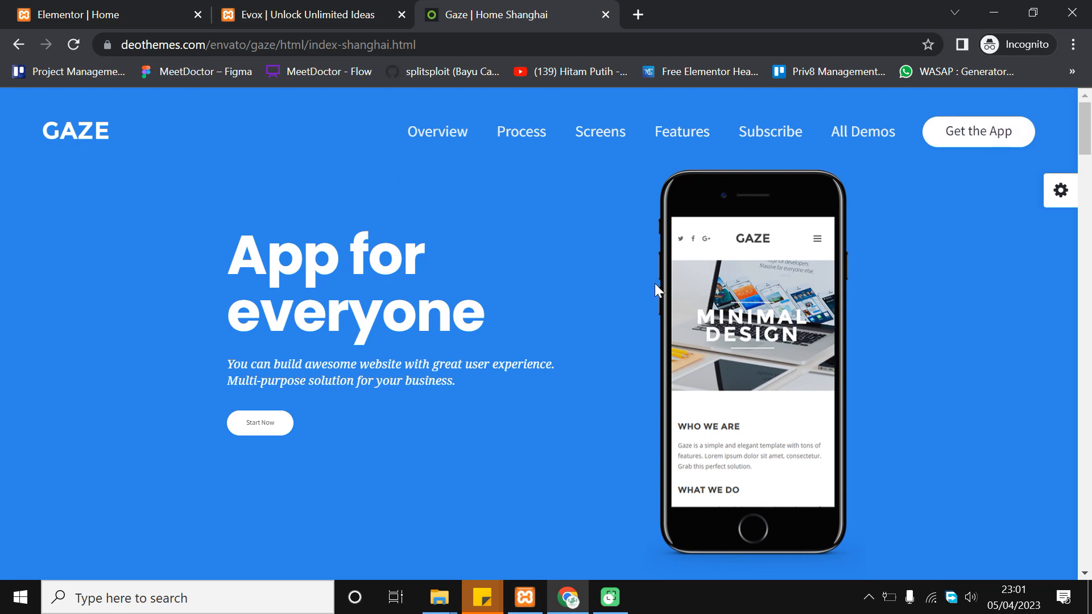
click(86, 7)
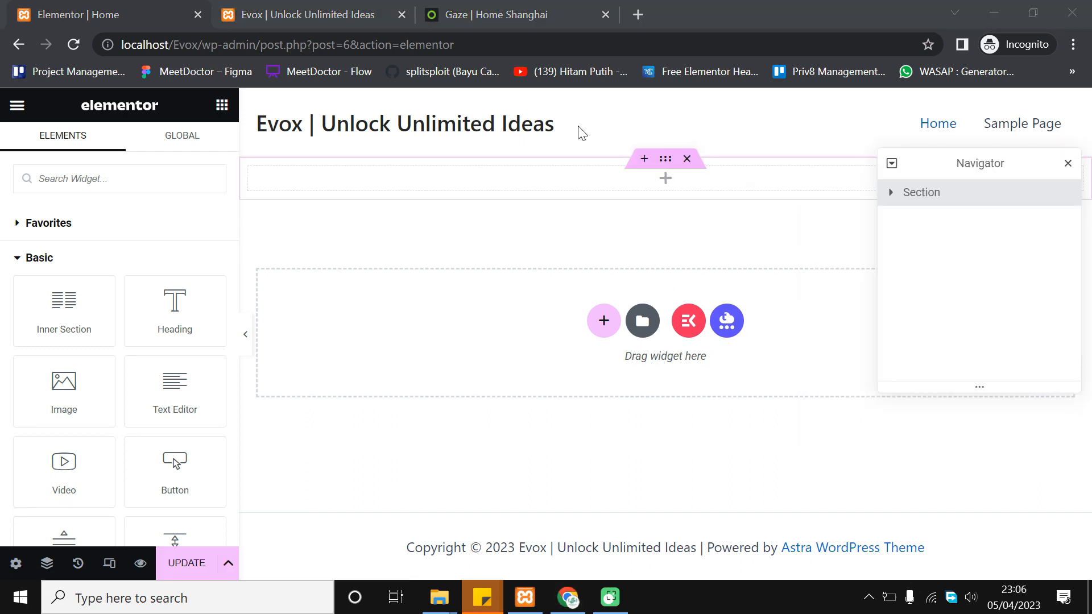
click(515, 7)
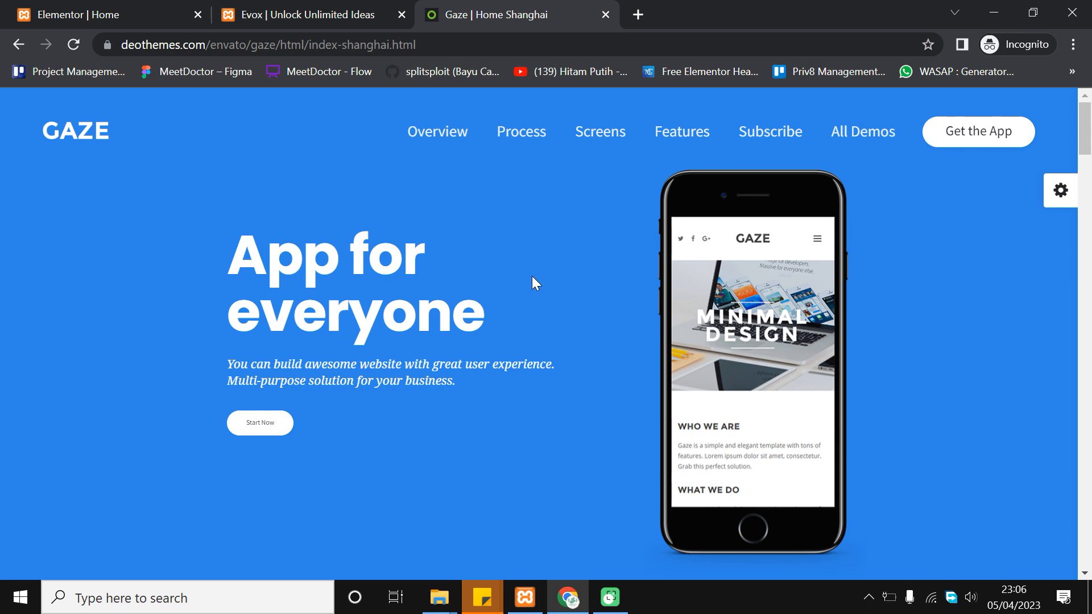
scroll(174, 228, down, 2)
scroll(180, 253, up, 2)
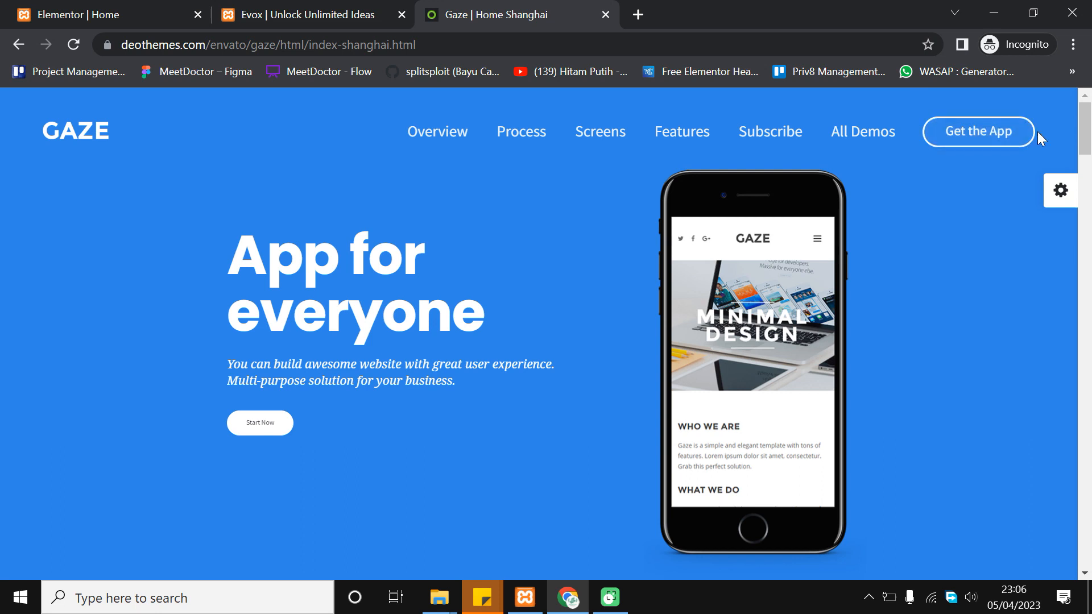
scroll(907, 336, down, 2)
scroll(547, 334, up, 2)
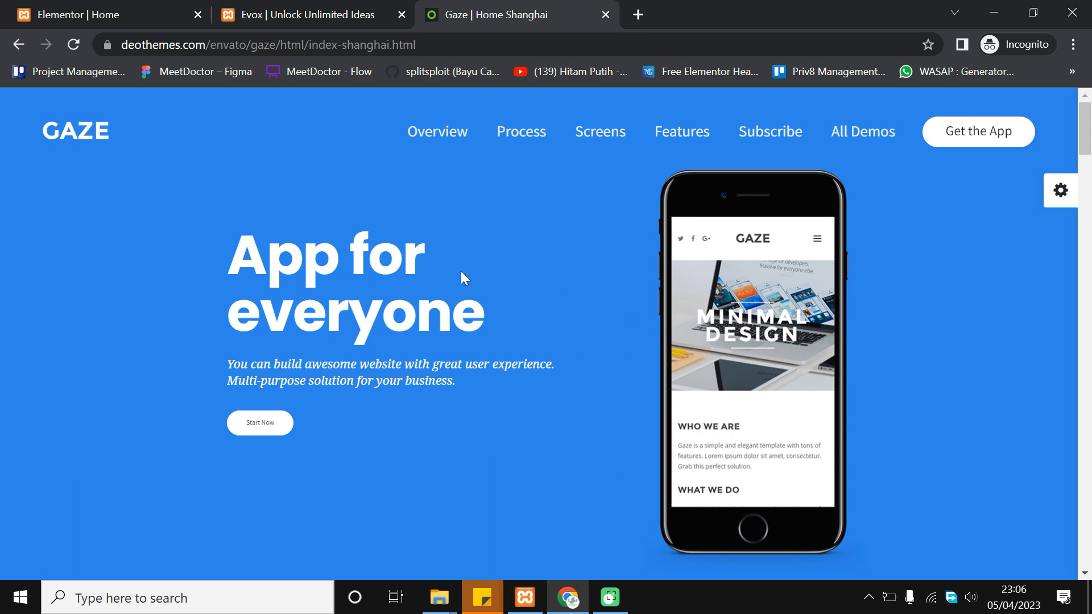
click(117, 11)
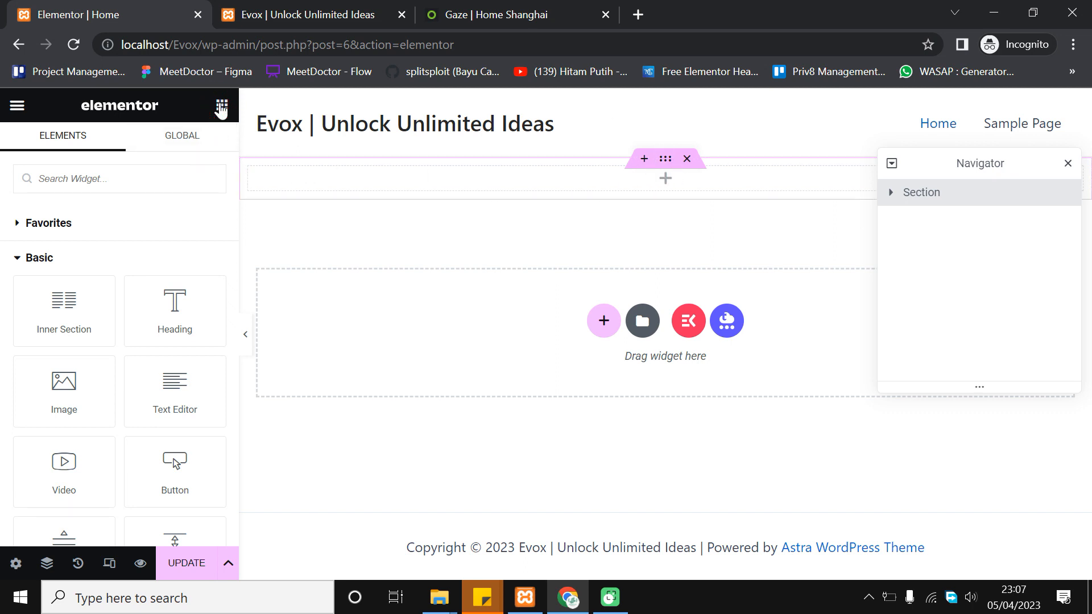
Drop a two-column Inner Section into the top section and close the Navigator
scroll(170, 359, down, 5)
scroll(182, 369, up, 5)
drag(86, 312, 795, 177)
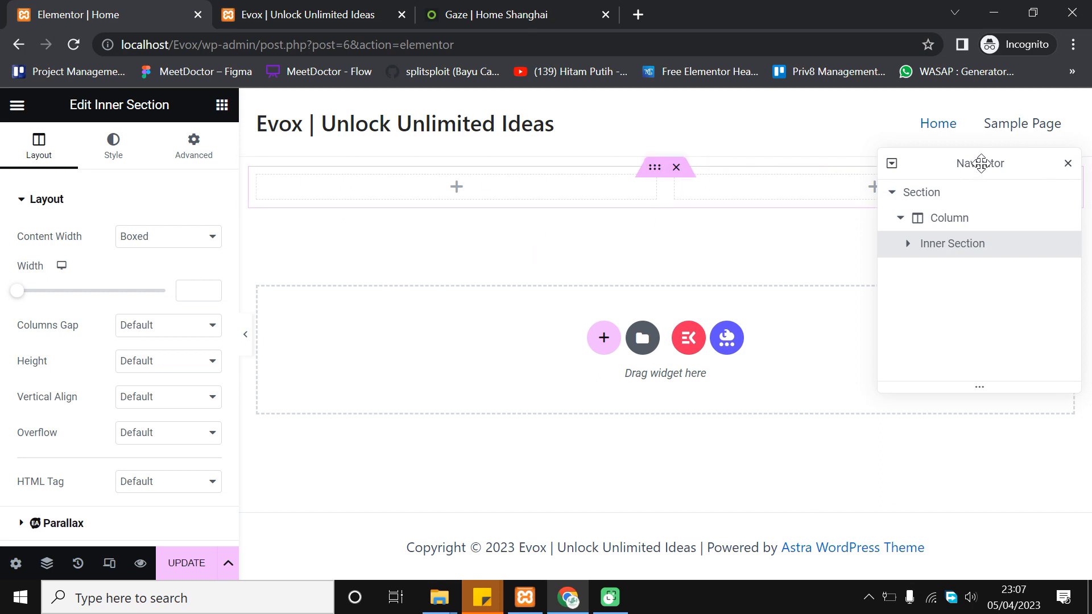
drag(974, 166, 927, 215)
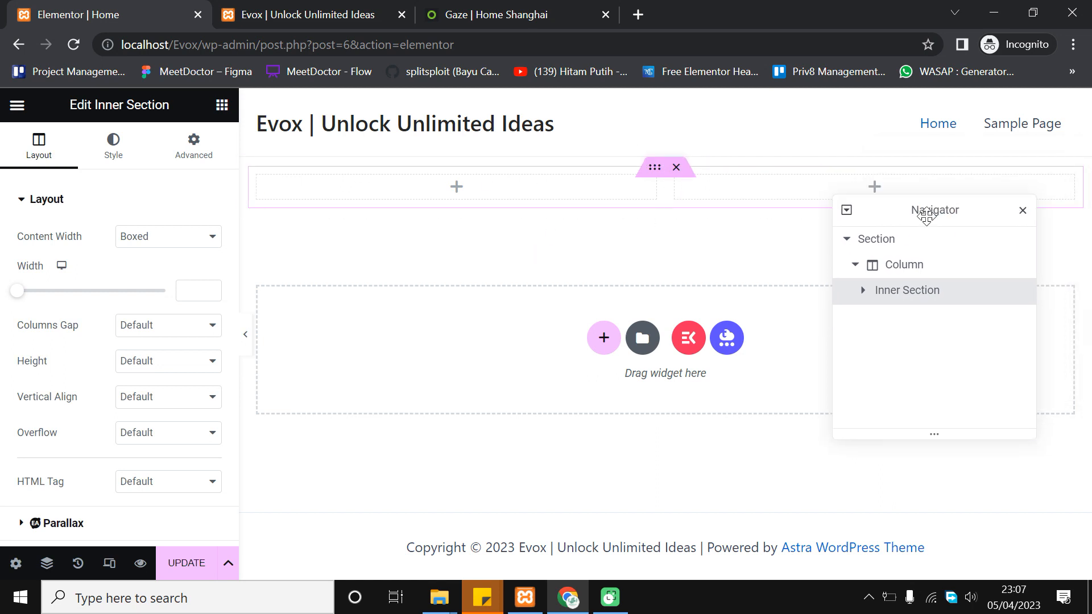
click(1022, 210)
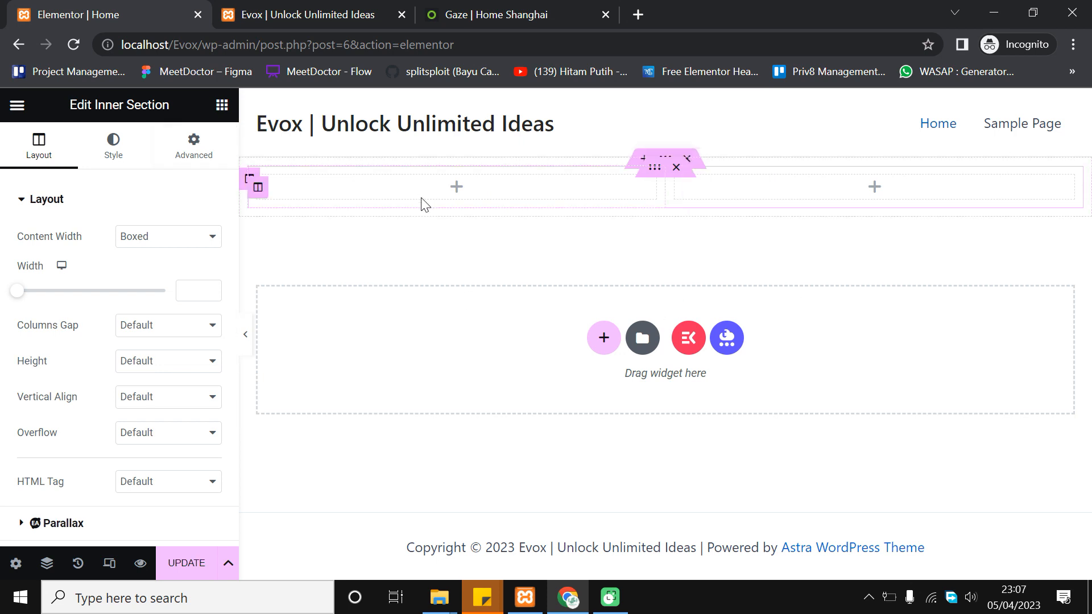
click(221, 105)
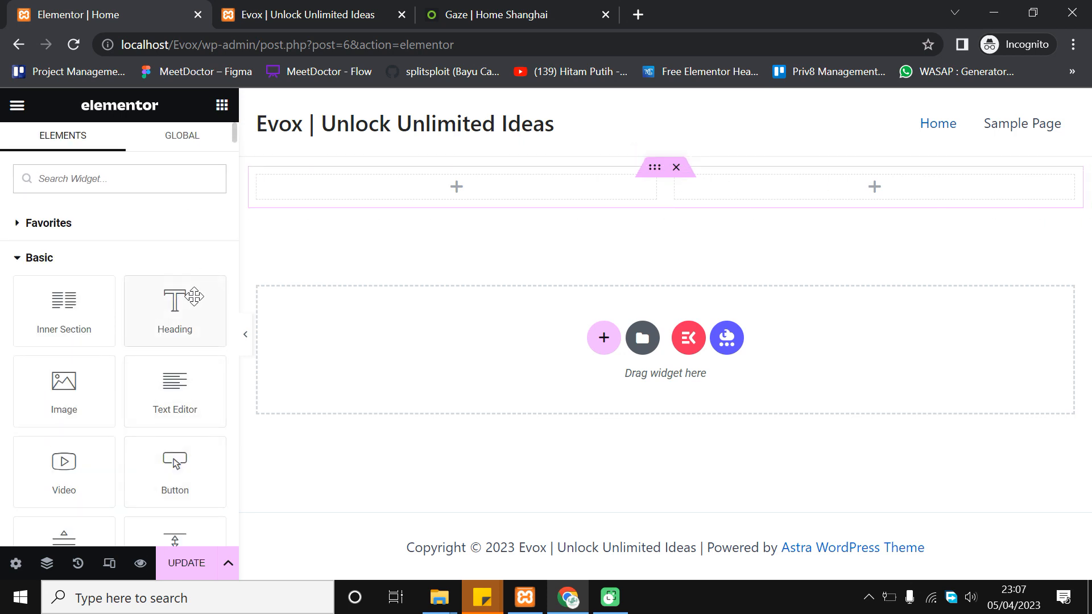
Place a Heading widget in the left column and an Image widget in the right
drag(183, 302, 520, 186)
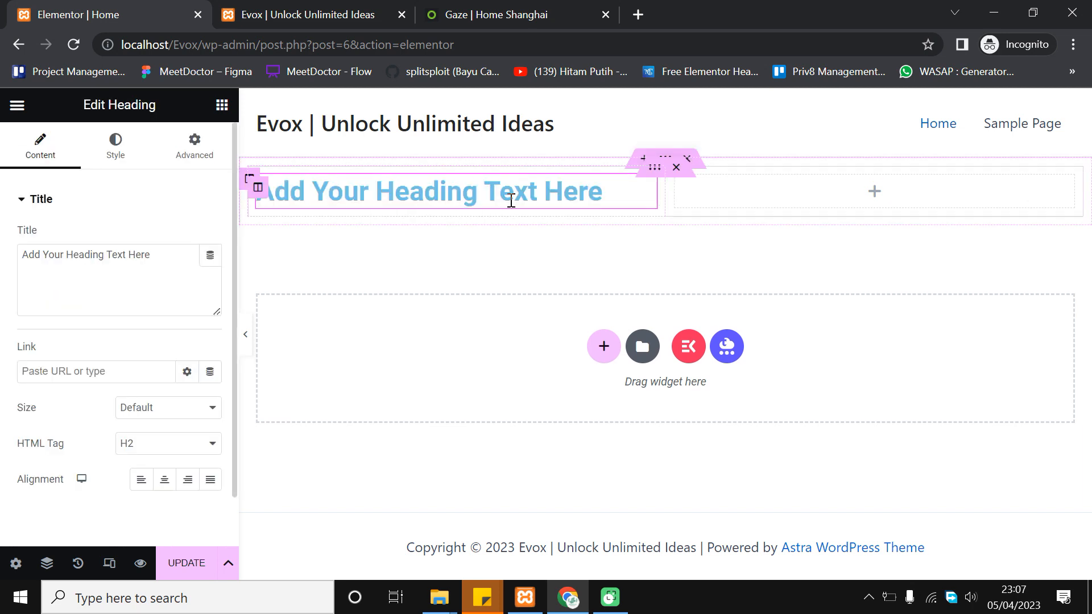
click(221, 105)
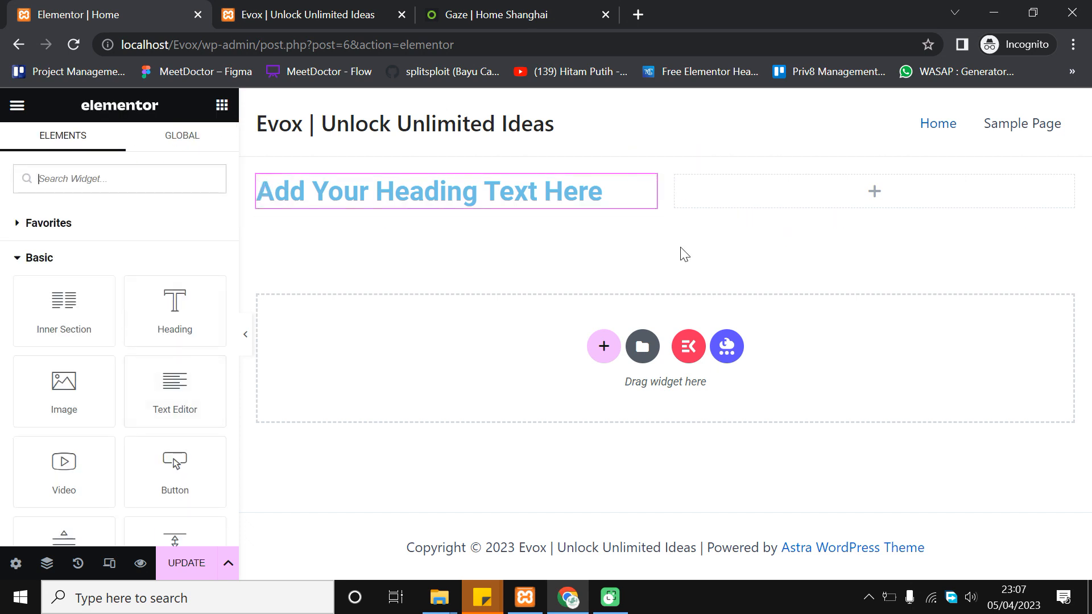
scroll(178, 378, down, 2)
scroll(171, 380, up, 2)
drag(76, 397, 914, 192)
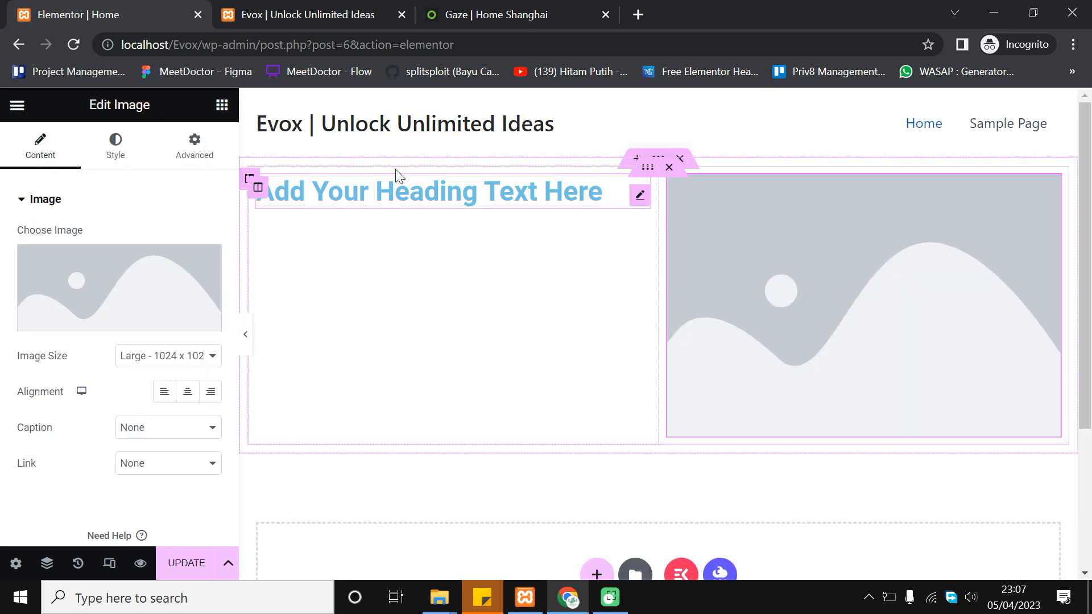
scroll(199, 255, down, 1)
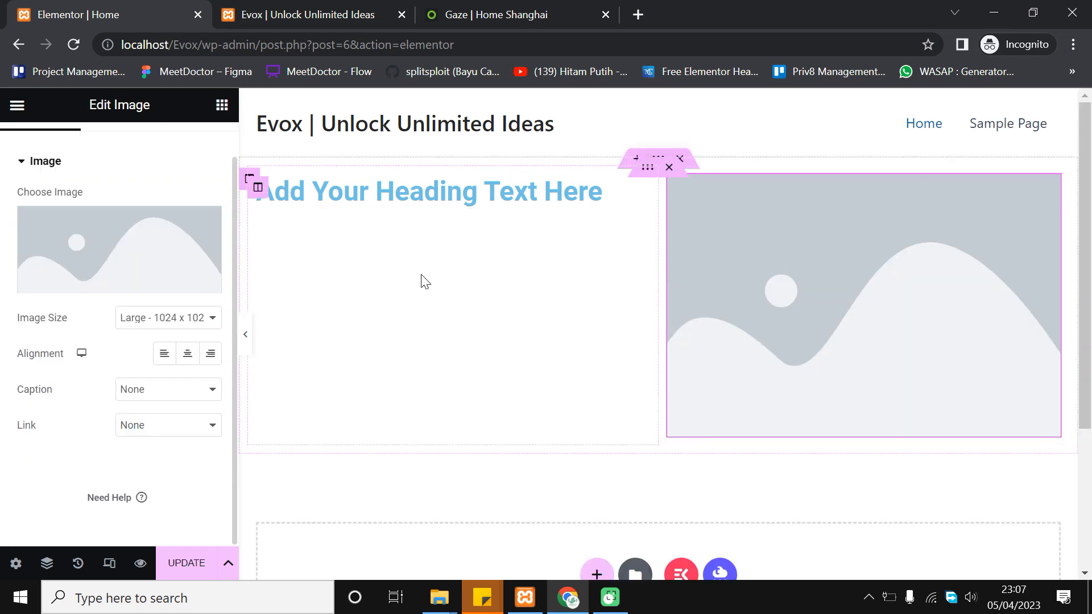
scroll(146, 309, up, 1)
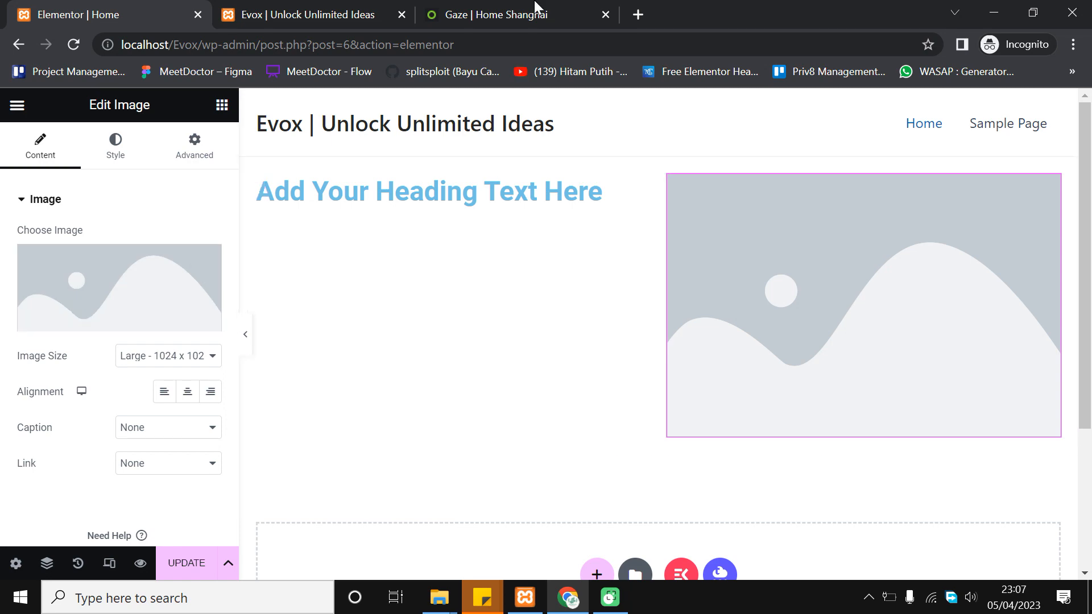
click(534, 7)
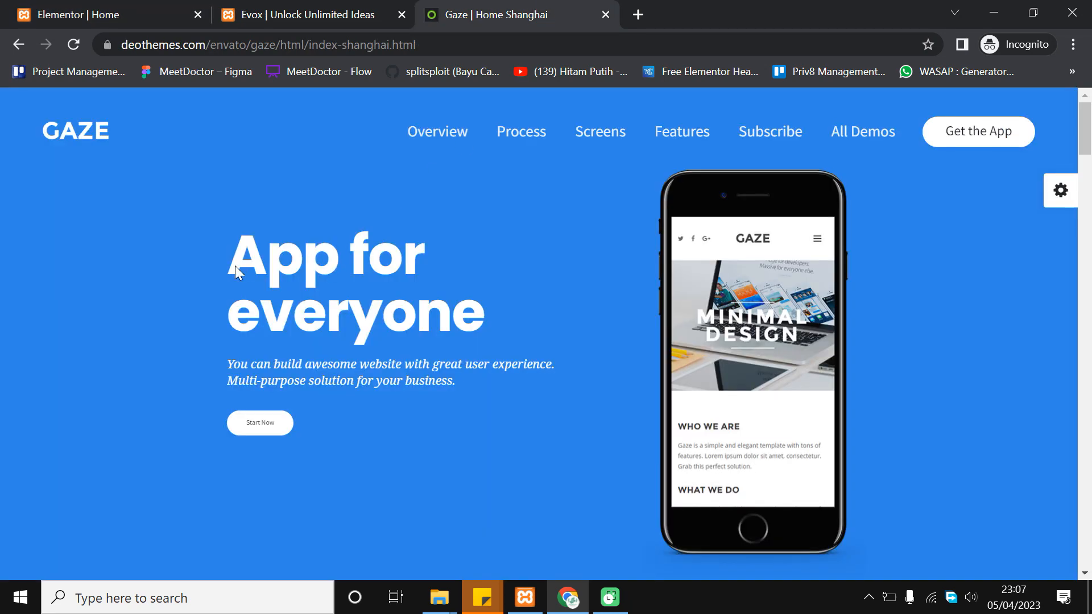
Change the heading's title text to 'App For Everyone'
click(1, 2)
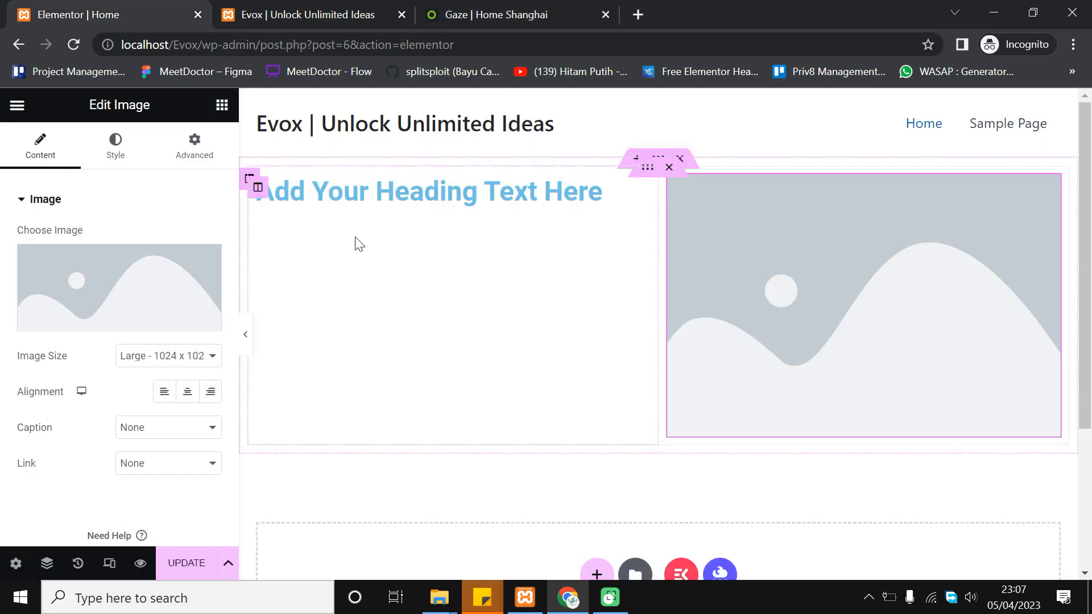
triple_click(114, 276)
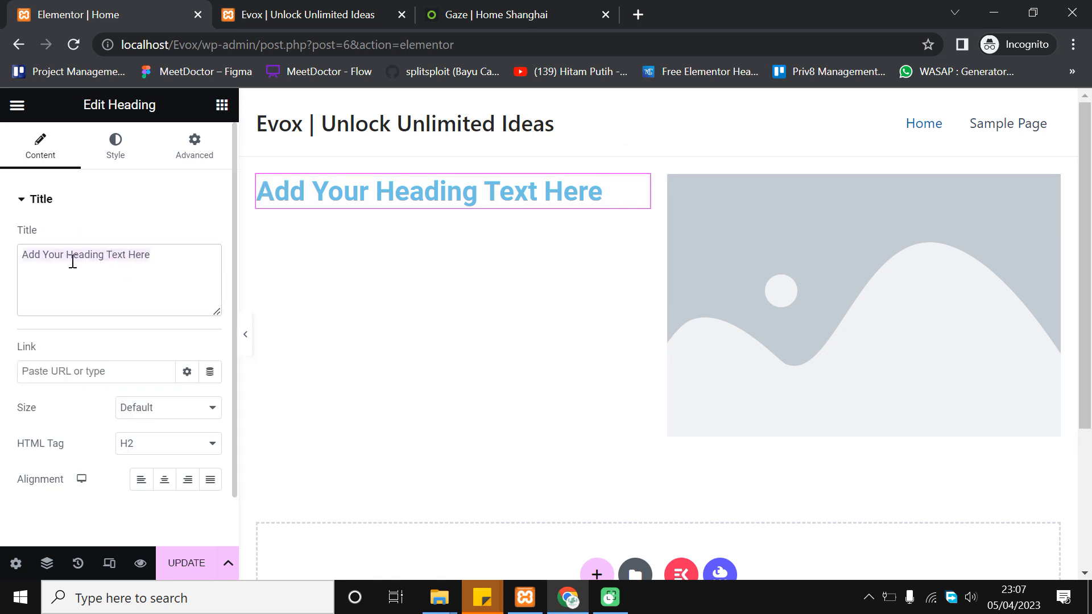
text(App For)
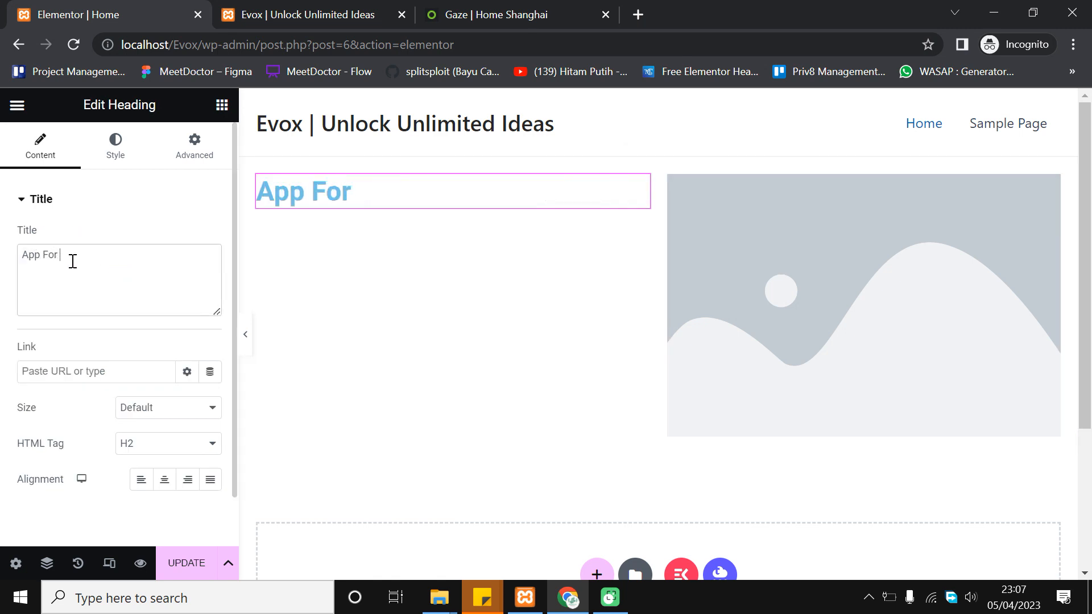
text( Everyone)
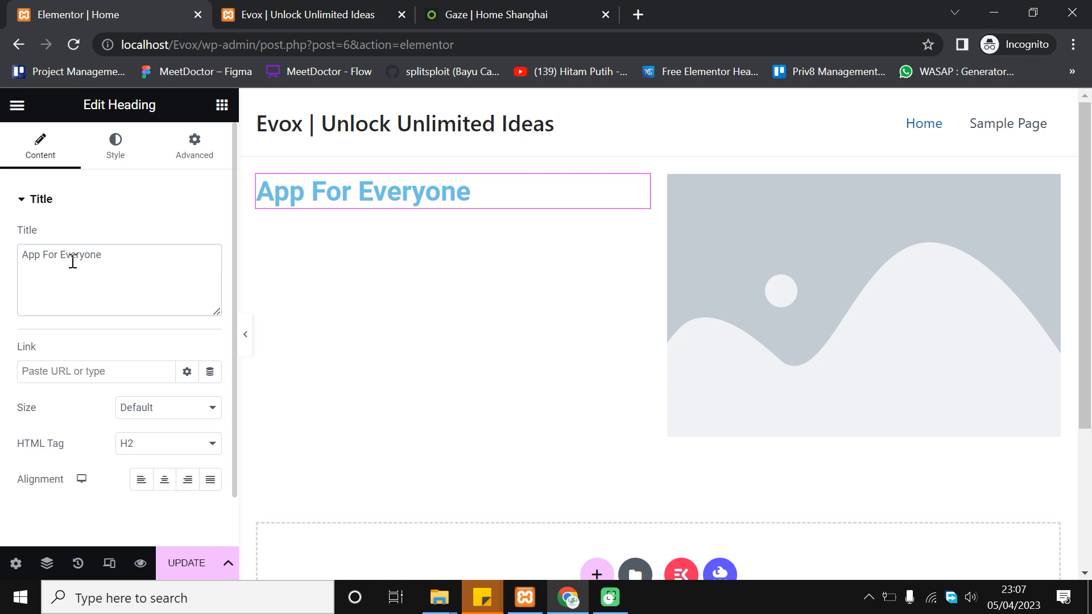
scroll(77, 308, down, 1)
click(188, 352)
click(182, 353)
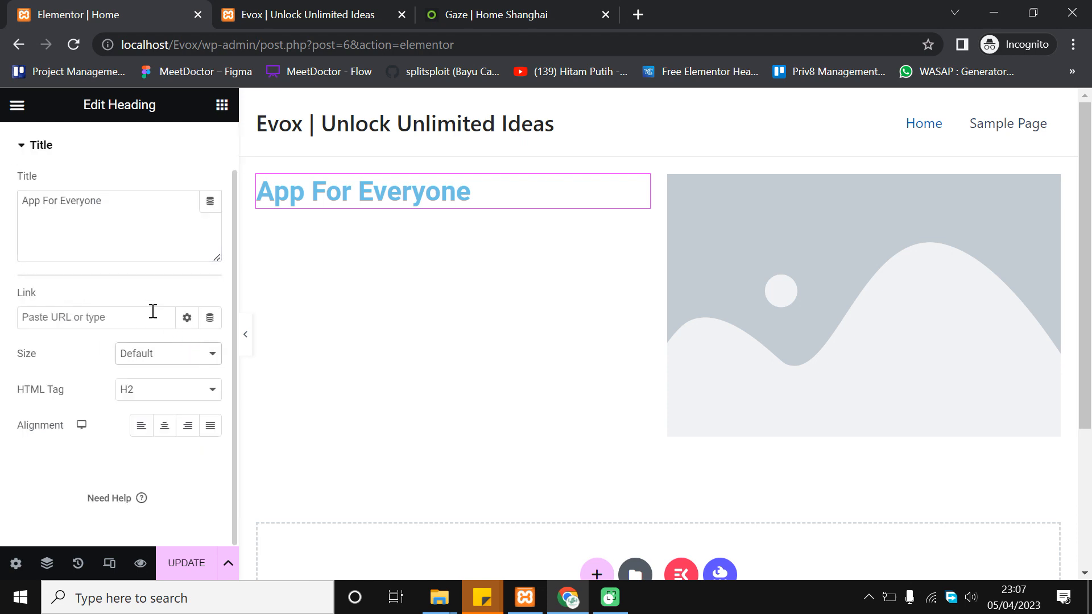
scroll(151, 312, up, 1)
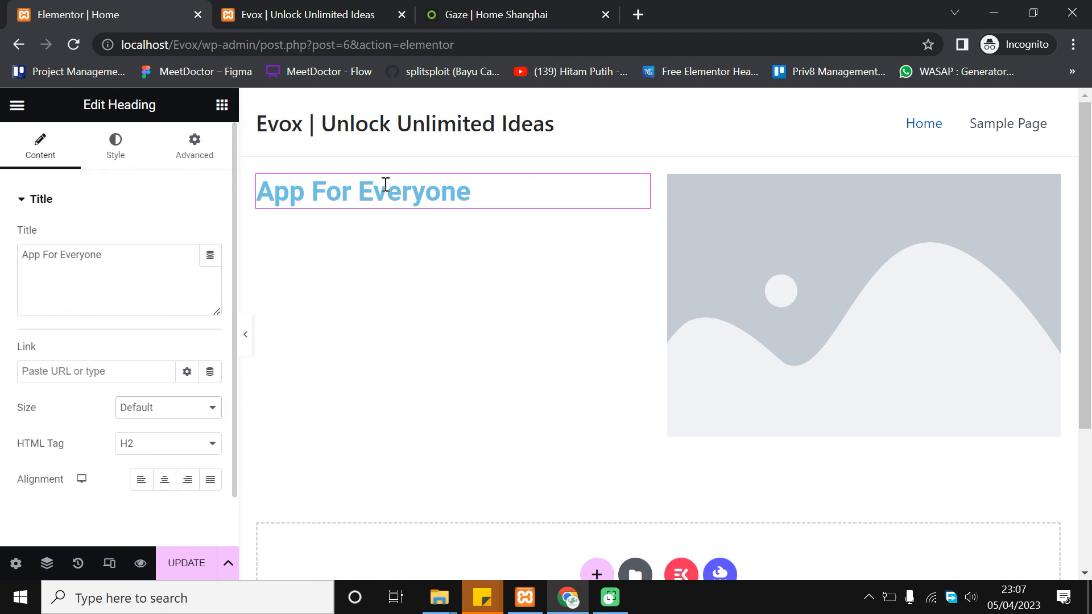
Browse the heading's Style settings and global colours, comparing against the GAZE hero
click(116, 151)
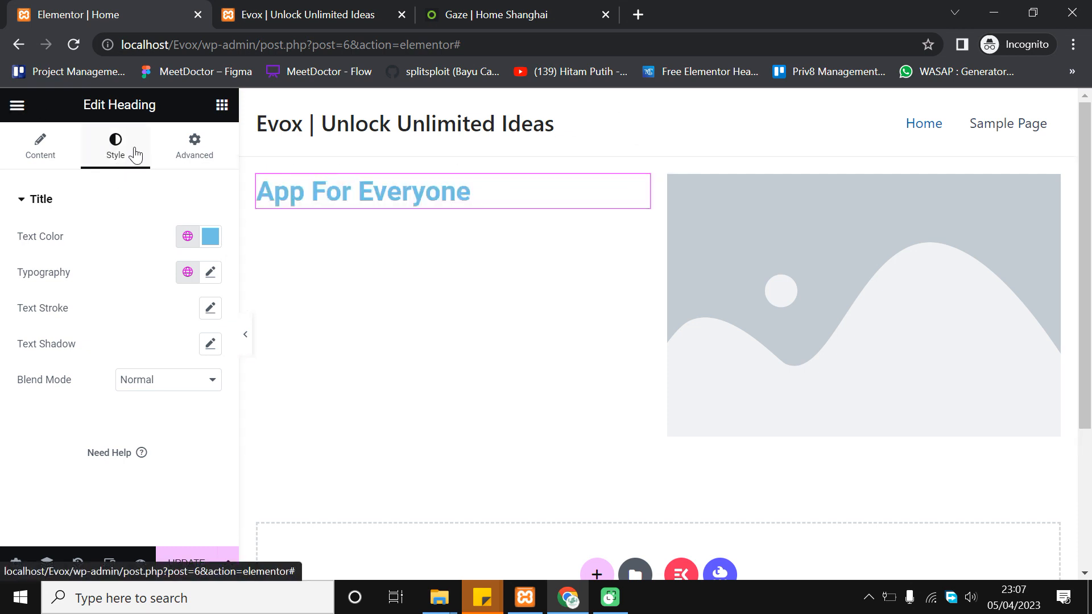
click(187, 235)
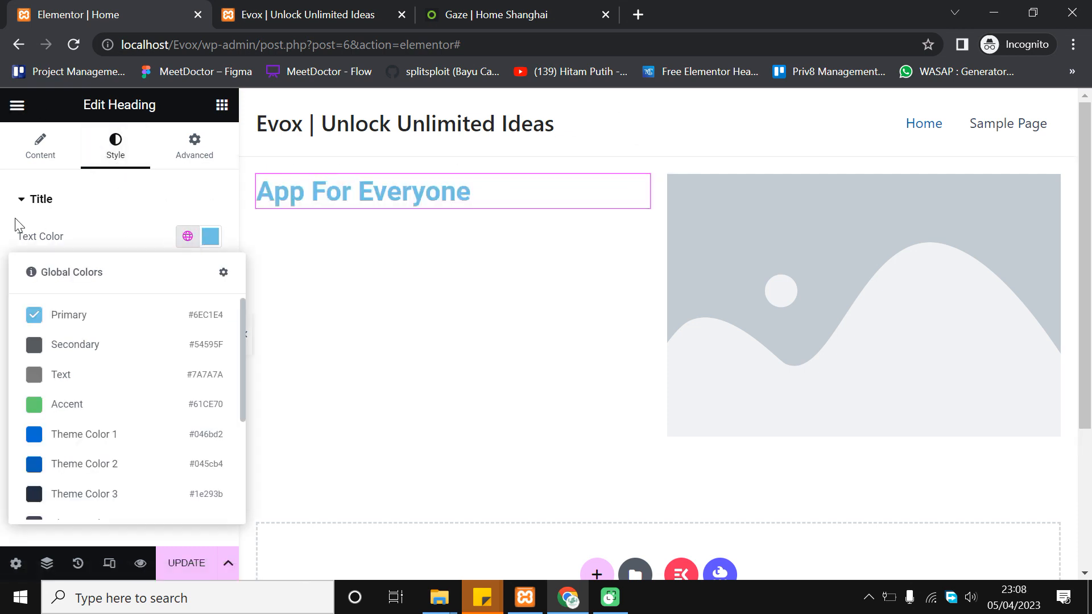
click(7, 213)
click(532, 7)
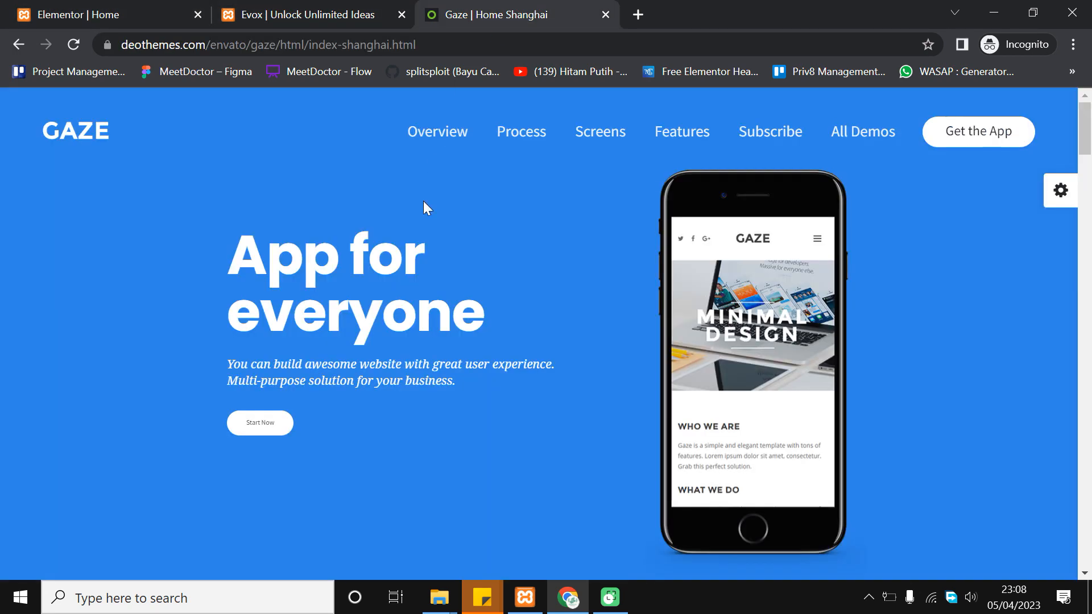
click(261, 15)
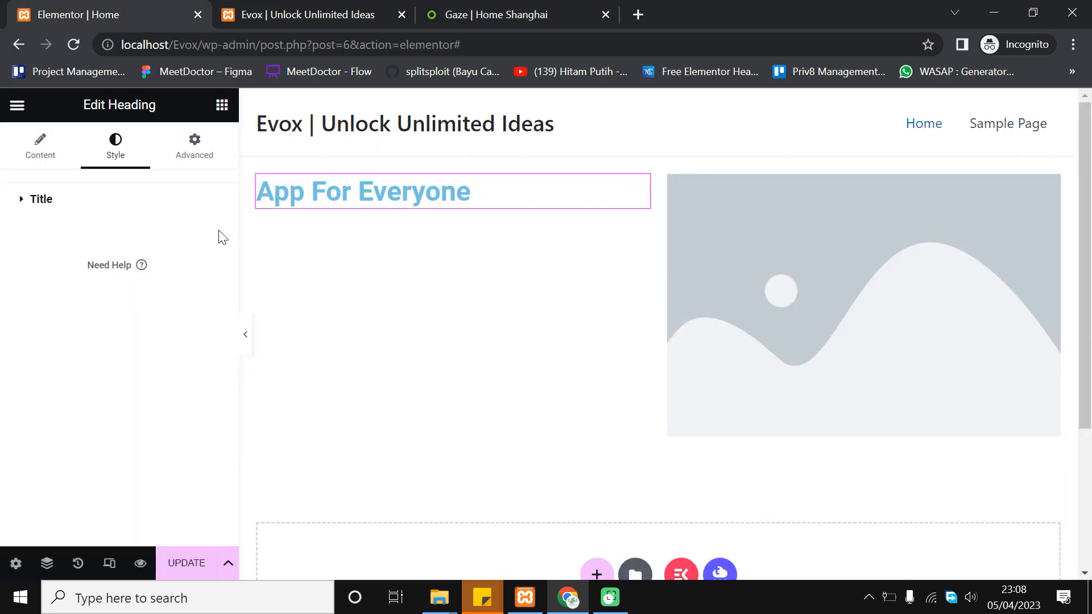
click(41, 199)
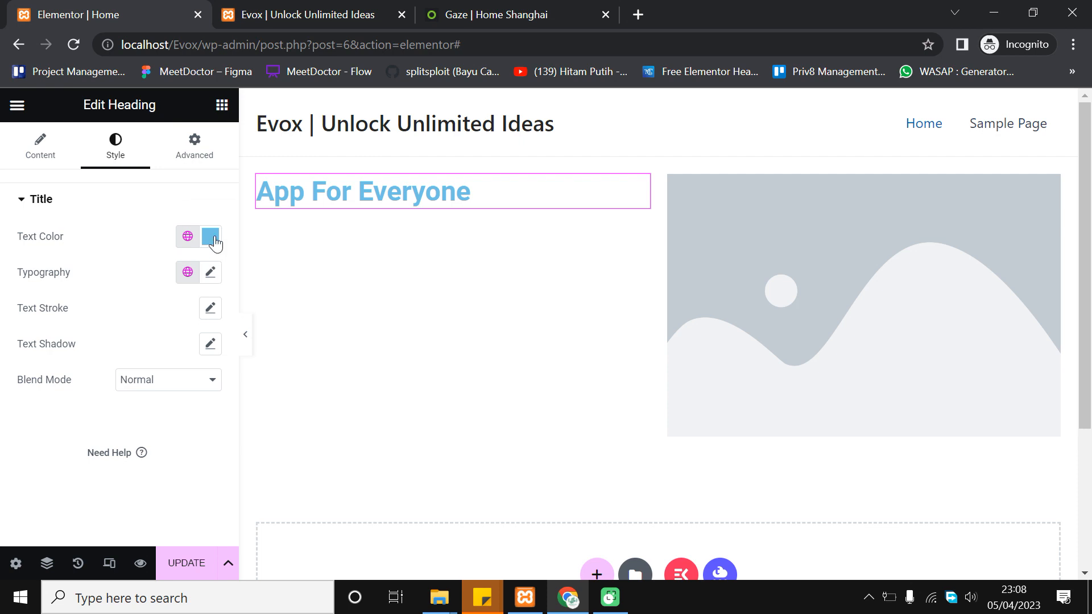
click(214, 232)
click(162, 211)
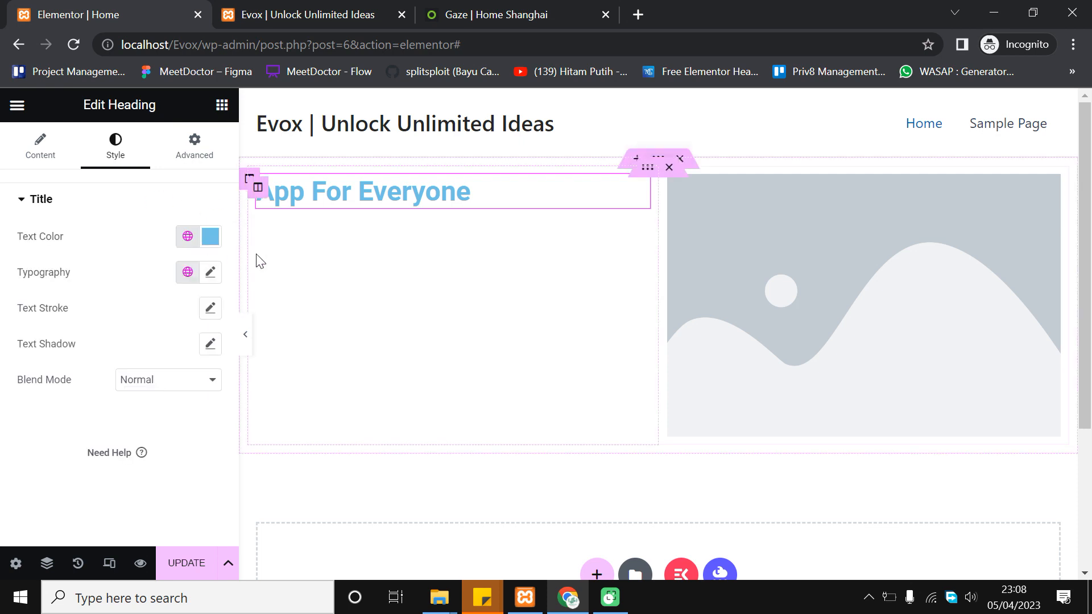
click(499, 12)
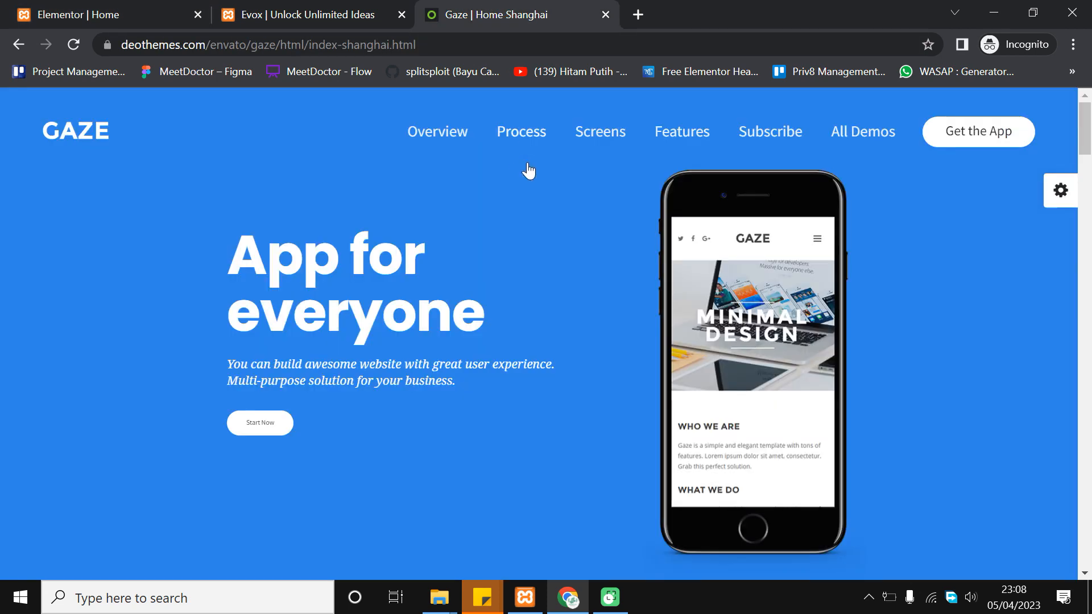
click(14, 7)
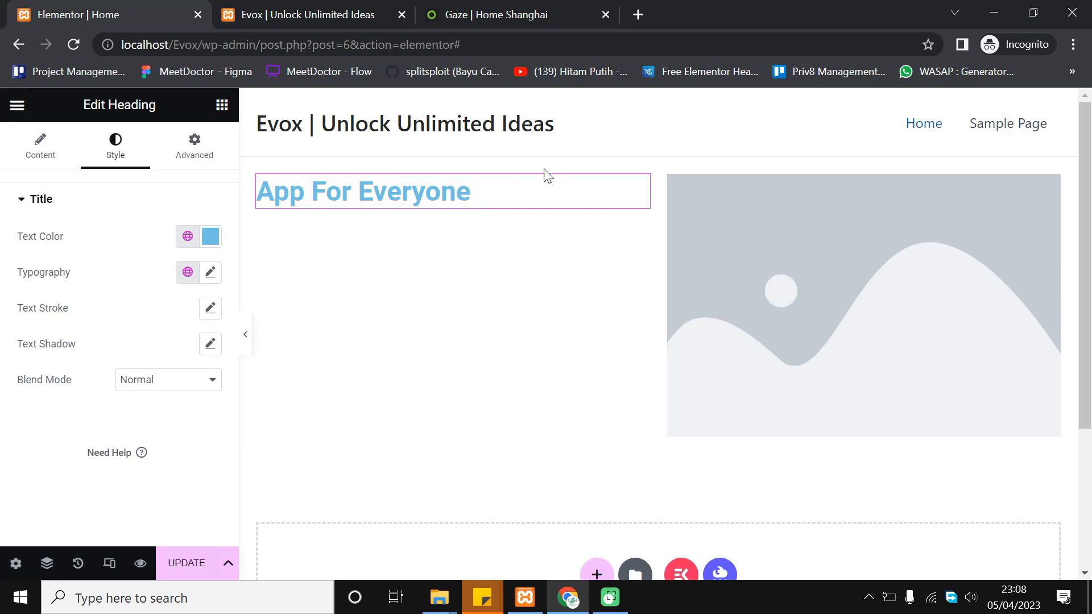
mouse_move(655, 165)
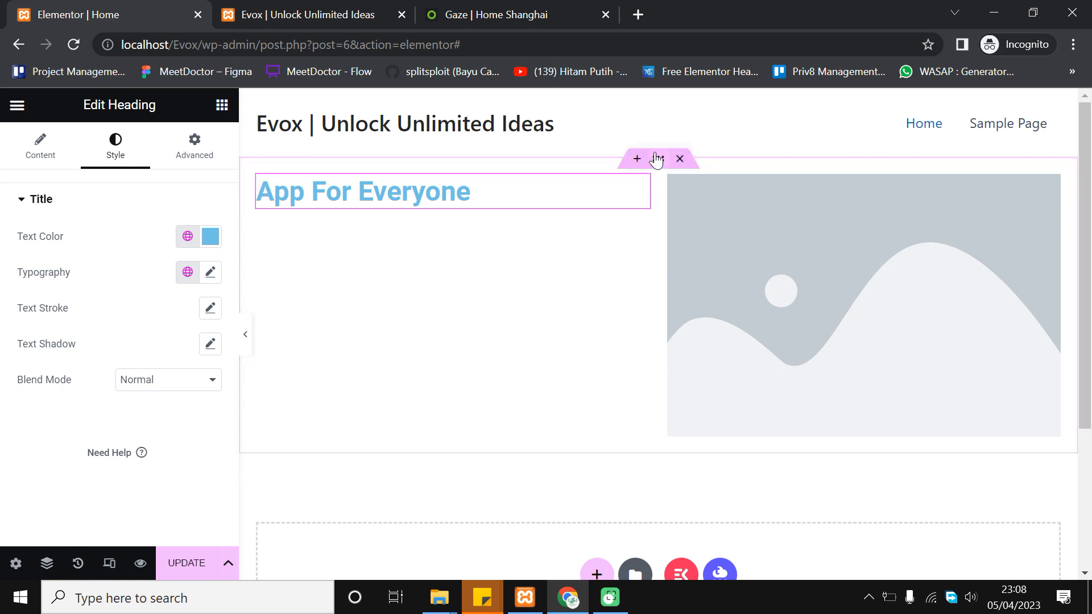
Select the outer section in the Navigator and give it a classic Theme Color 1 background
click(46, 563)
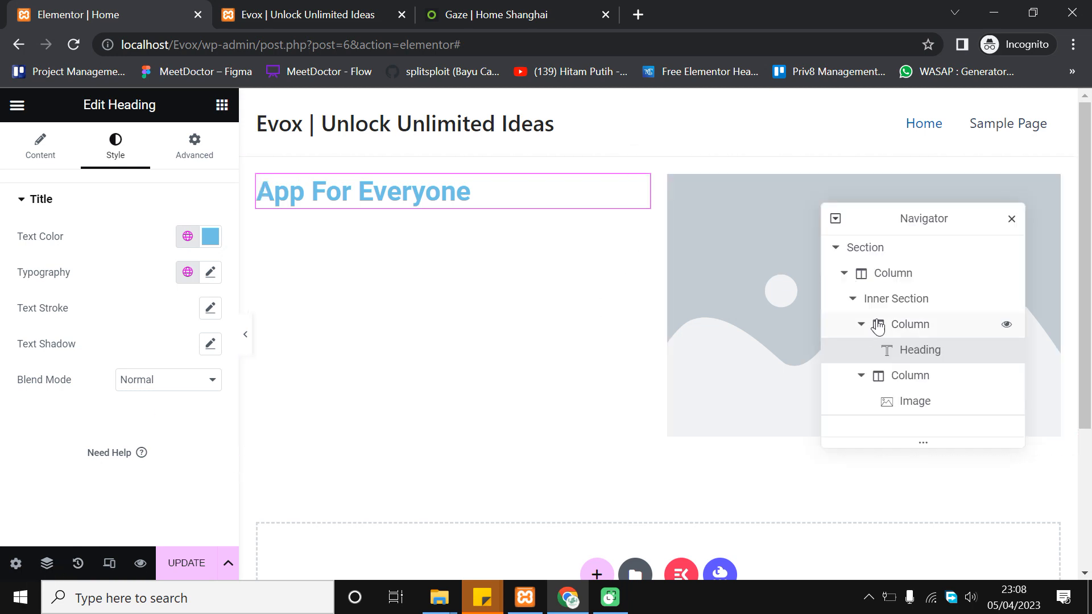
click(853, 250)
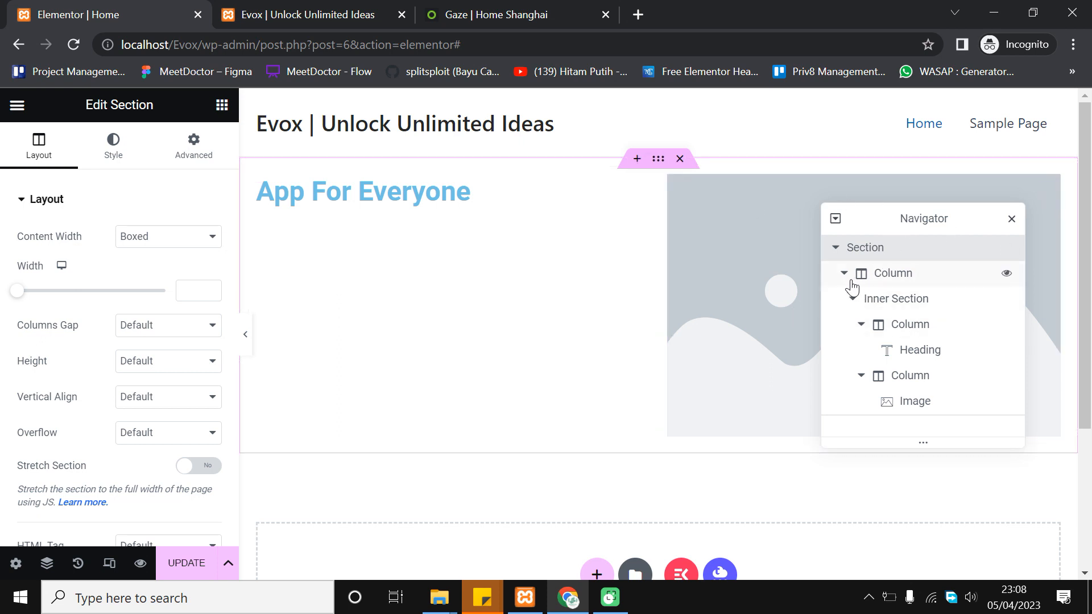
click(914, 296)
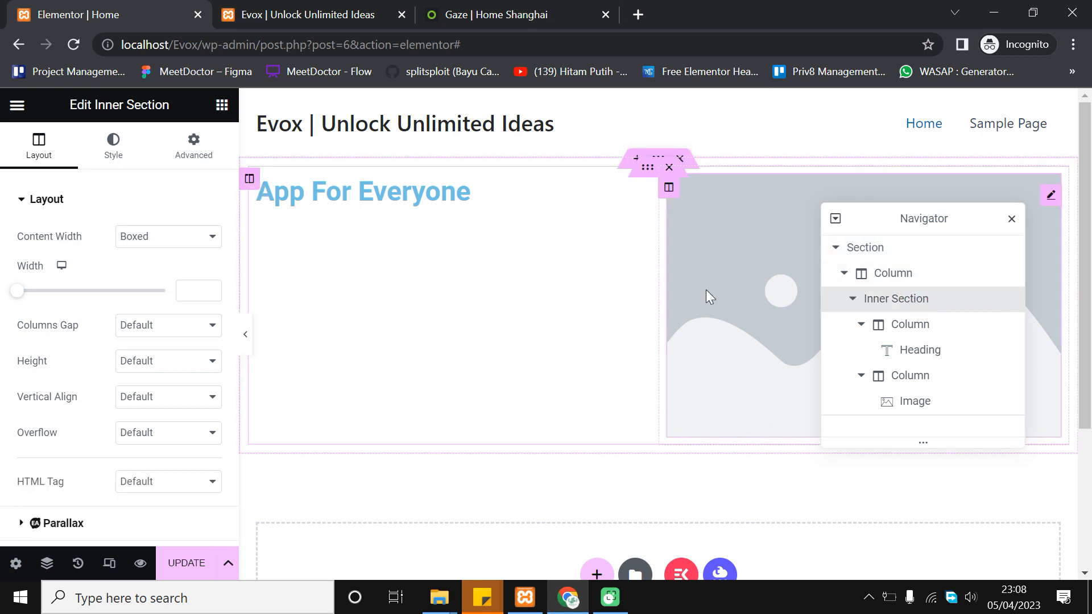
click(894, 248)
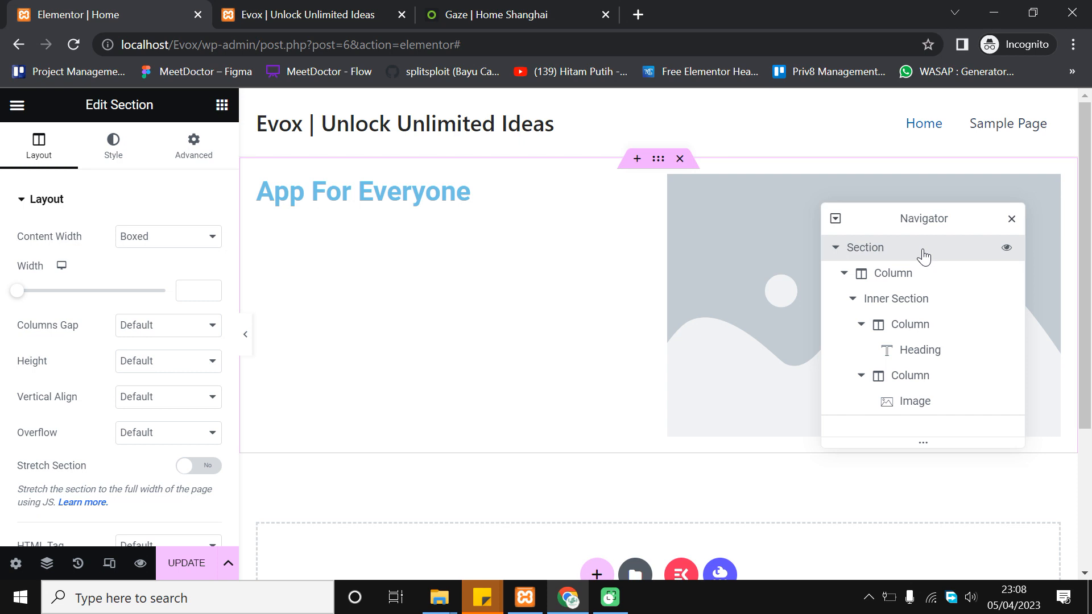
click(112, 149)
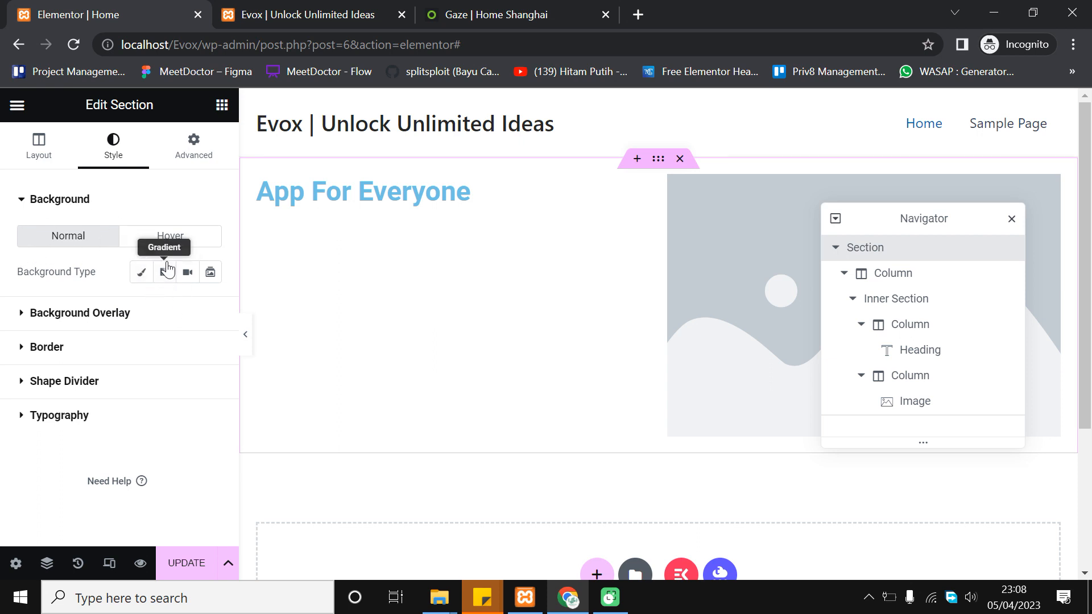
click(143, 272)
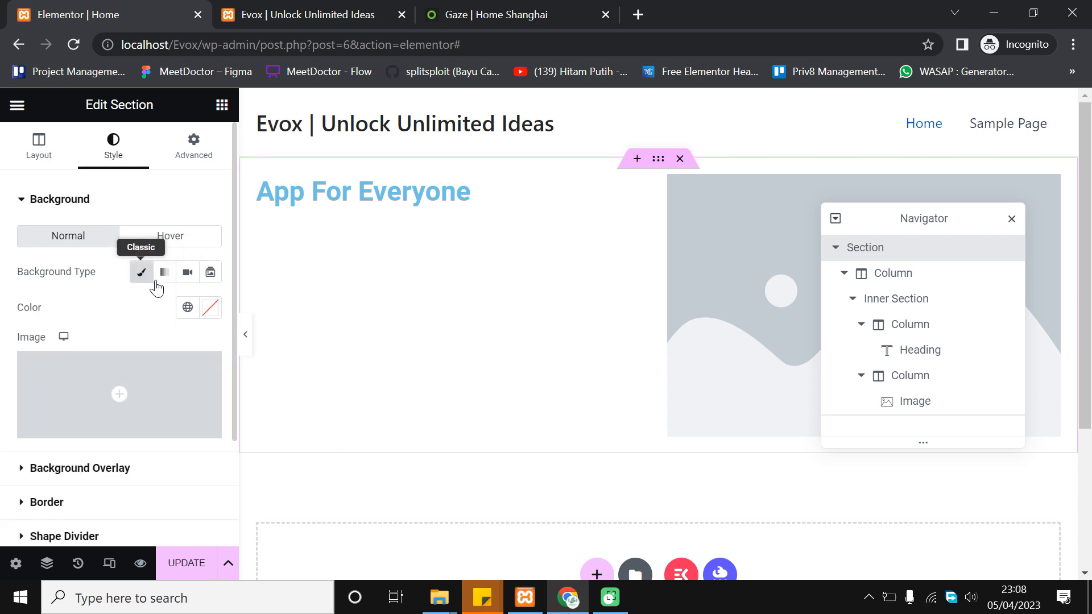
click(191, 308)
scroll(116, 482, down, 2)
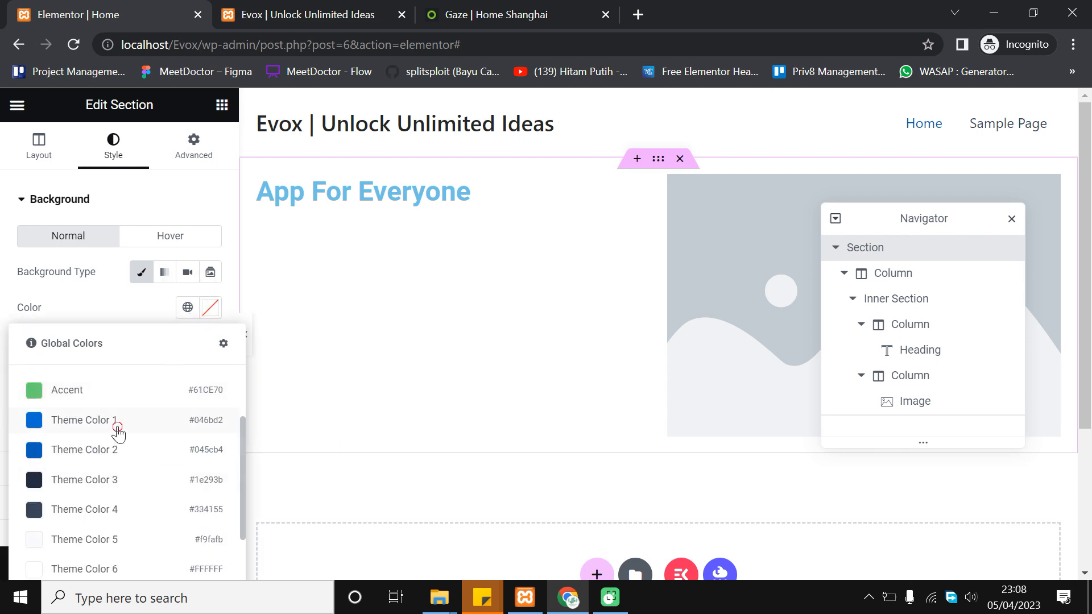
click(118, 433)
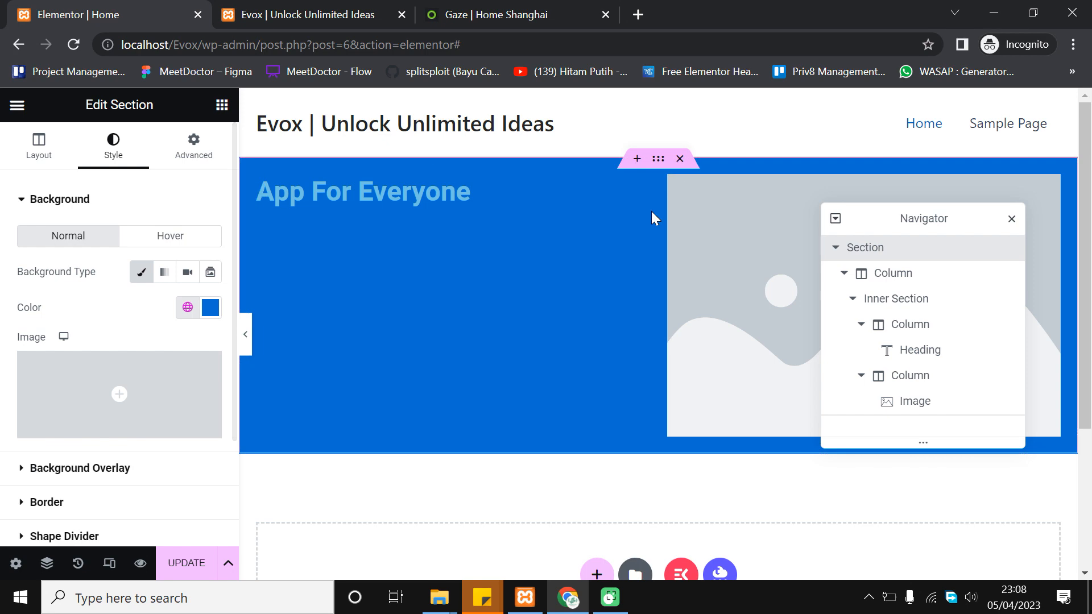
Try Theme Color 2, revert the background to Theme Color 1, and save with Update
click(475, 12)
click(52, 2)
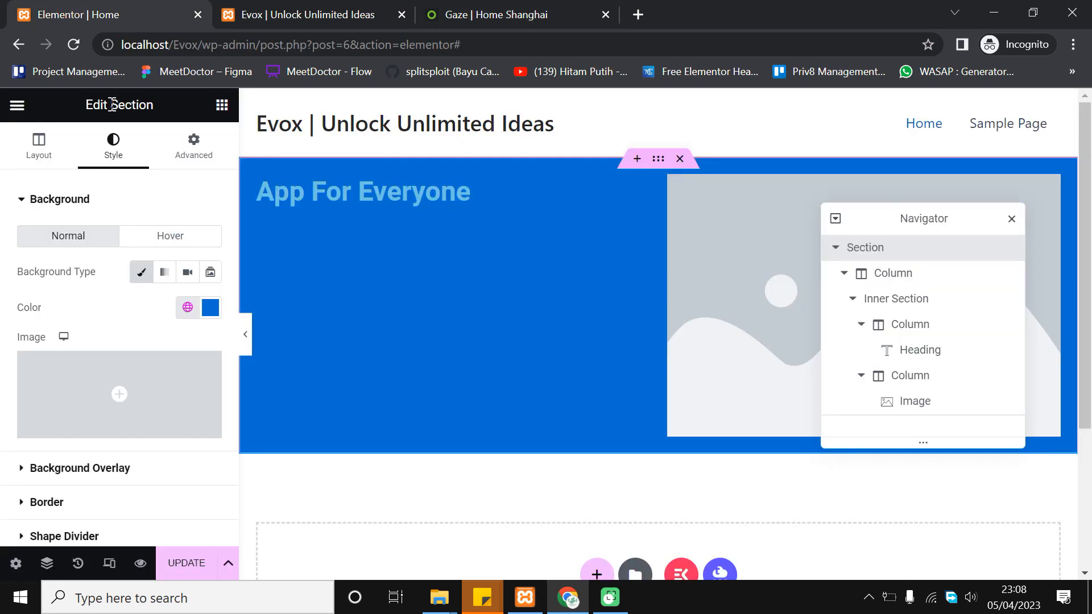
click(188, 307)
scroll(136, 453, down, 2)
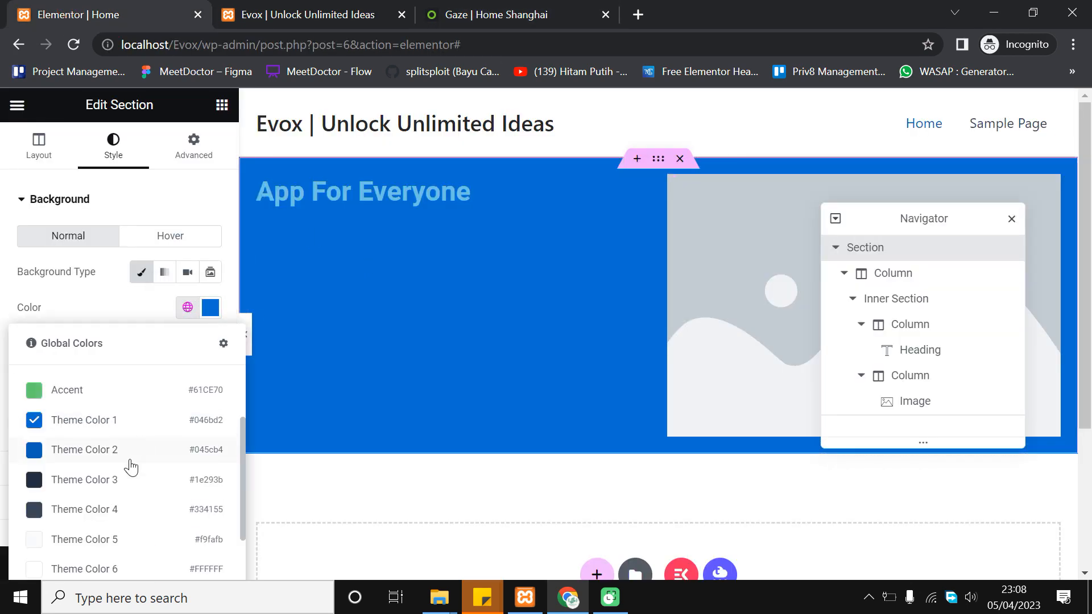
click(135, 463)
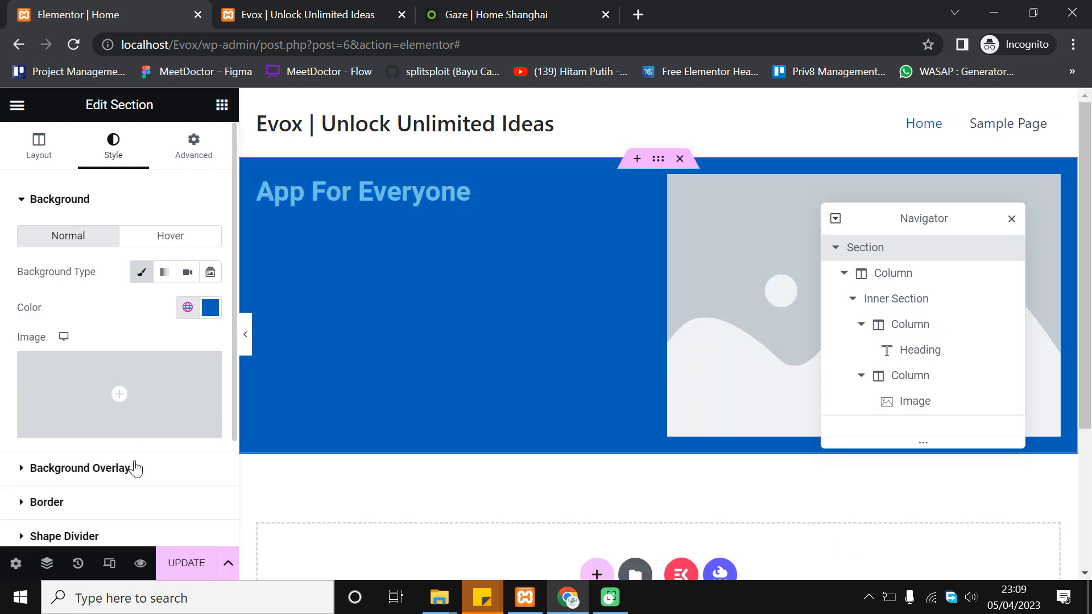
click(187, 308)
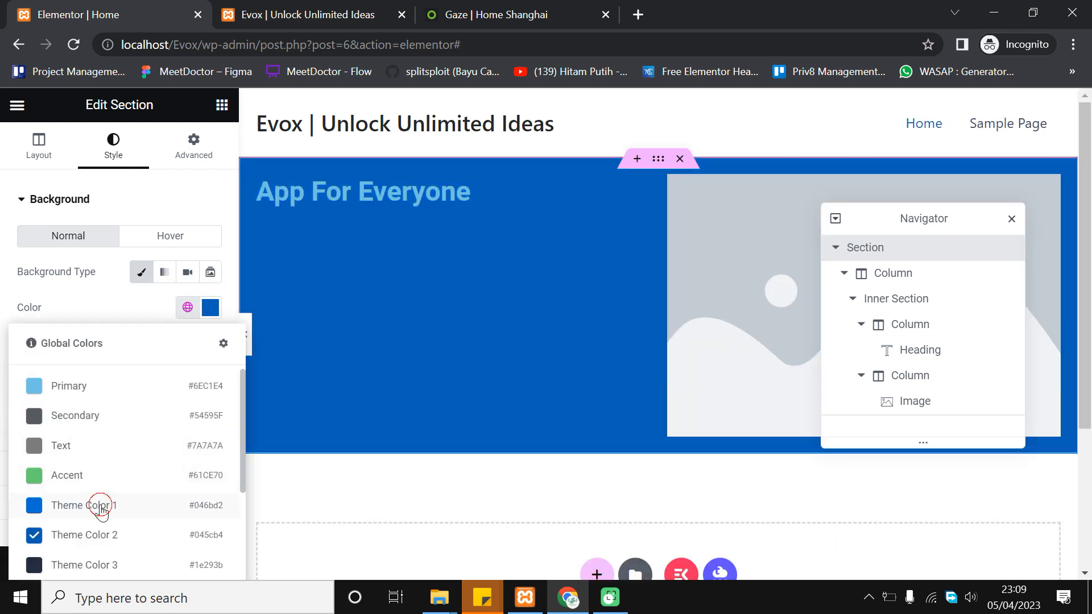
click(100, 505)
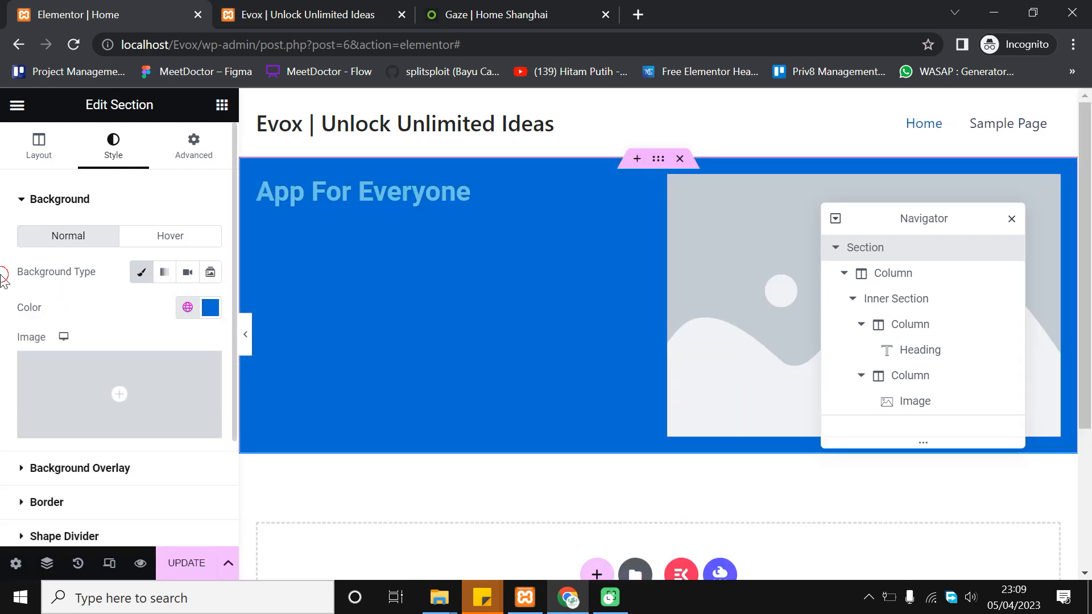
click(195, 563)
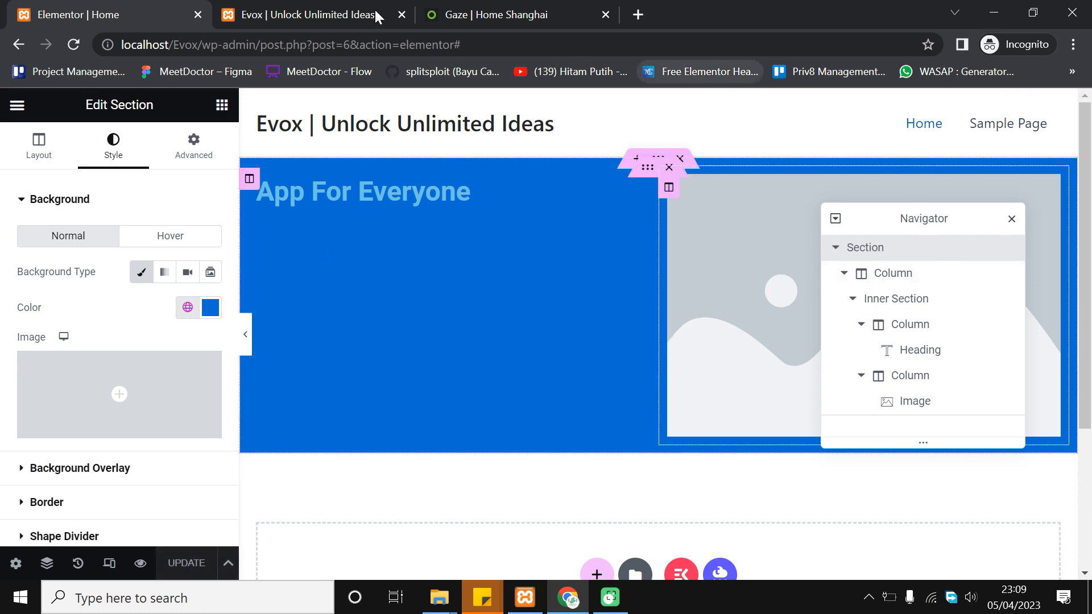
Select the App For Everyone heading and set its text colour to white #FFFFFF
click(1016, 219)
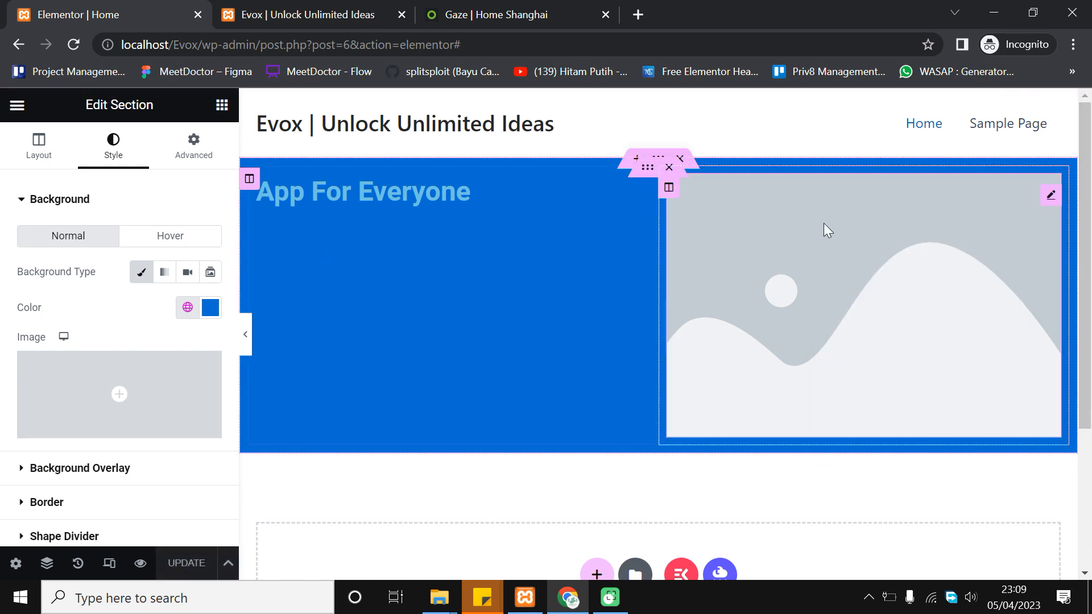
click(433, 196)
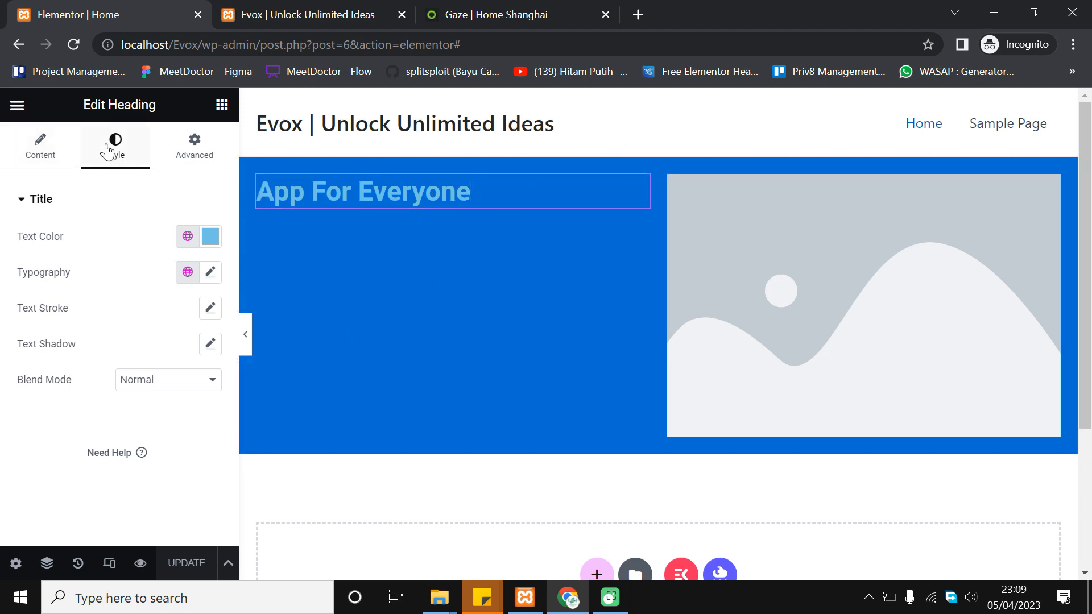
click(209, 237)
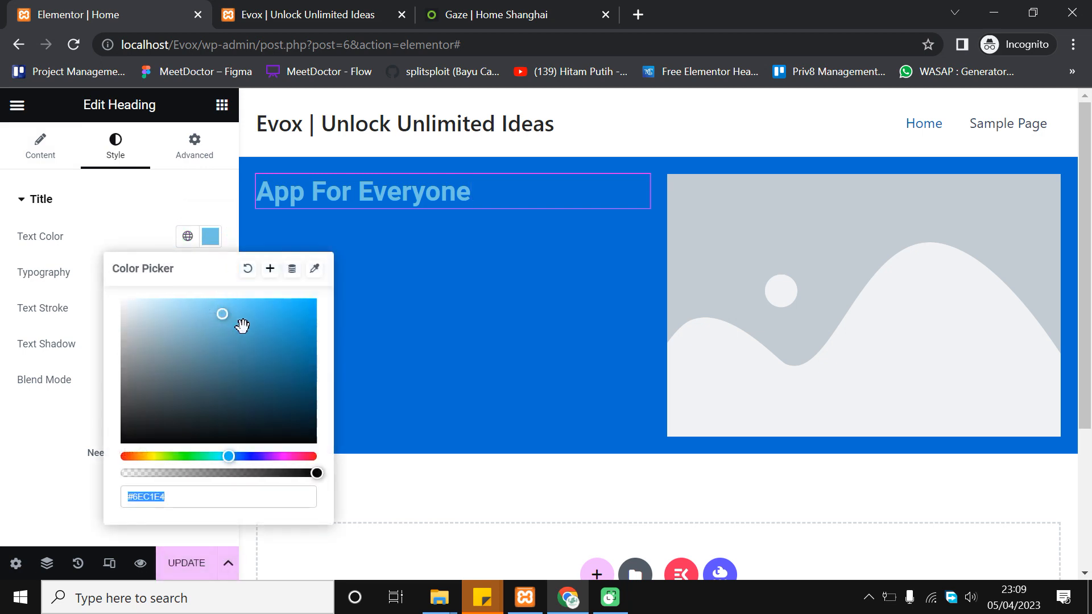
drag(239, 324, 94, 274)
click(3, 336)
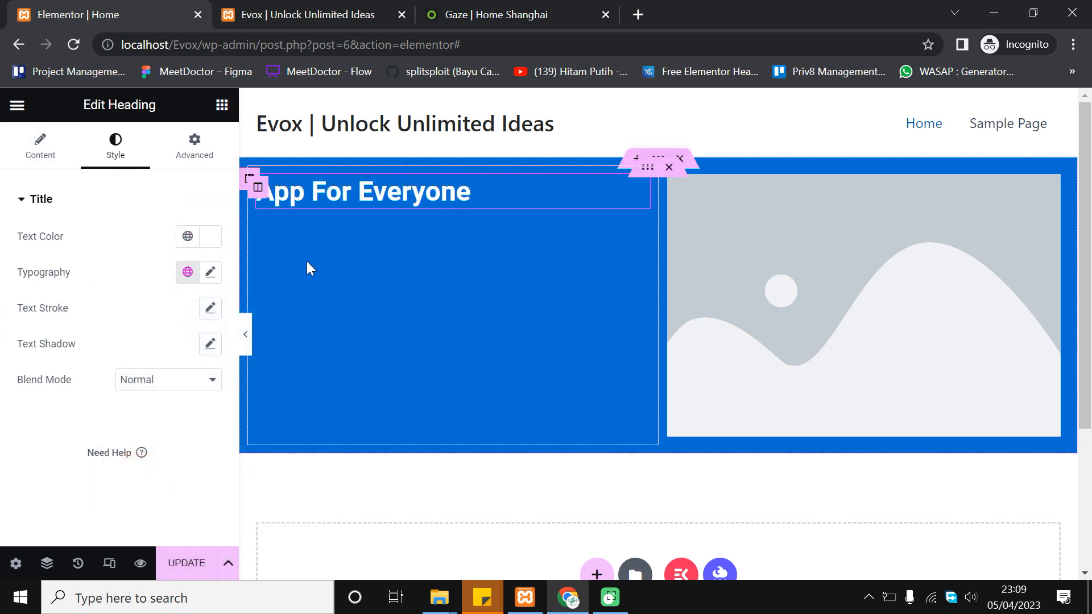
Set the heading's typography font family to Lato after trying Montserrat
click(211, 272)
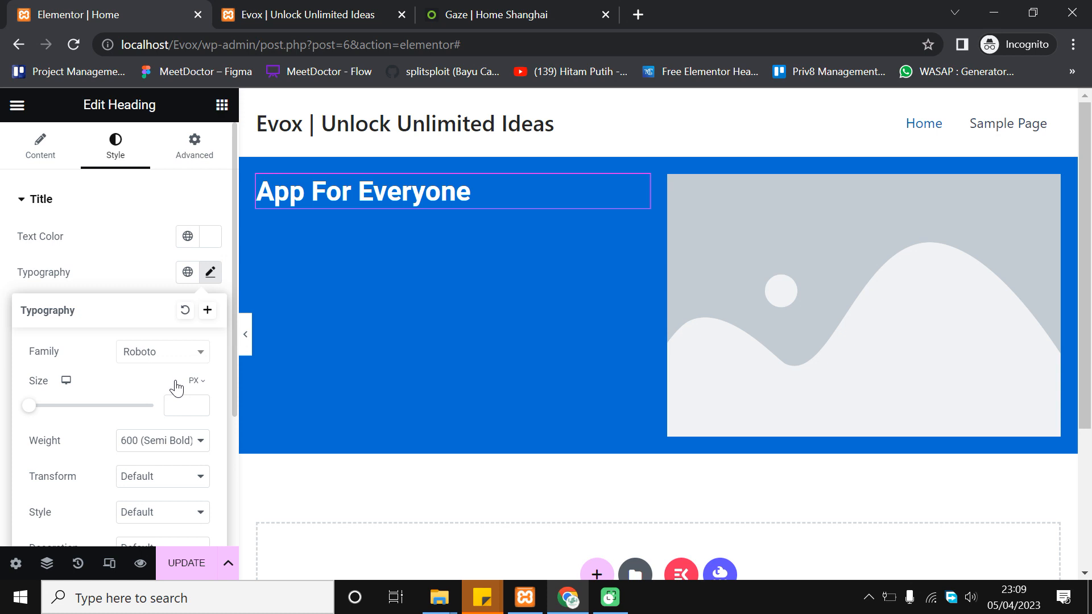
click(175, 358)
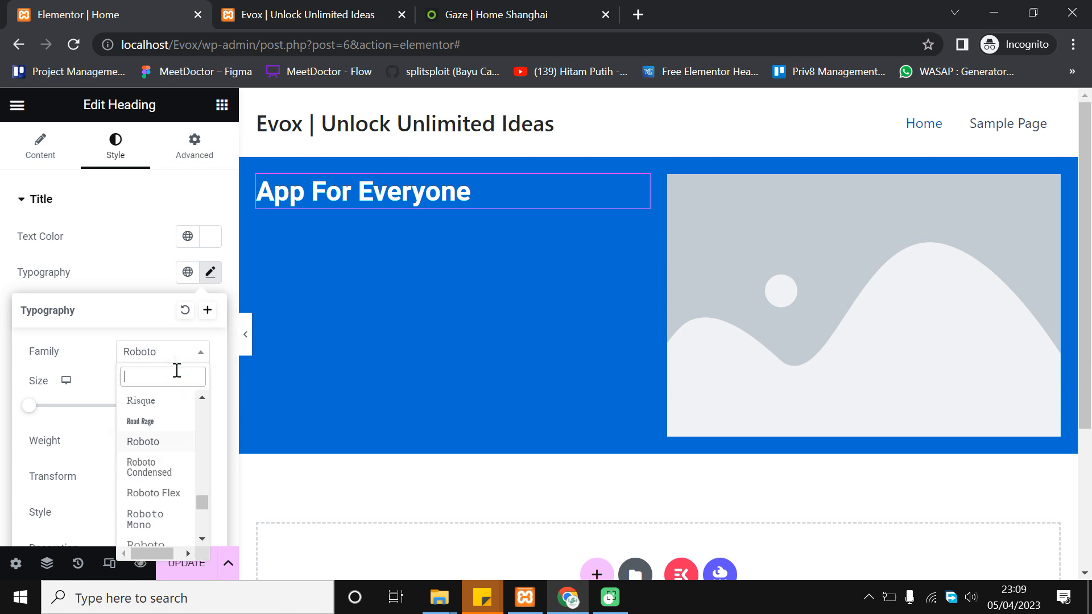
text(Monts)
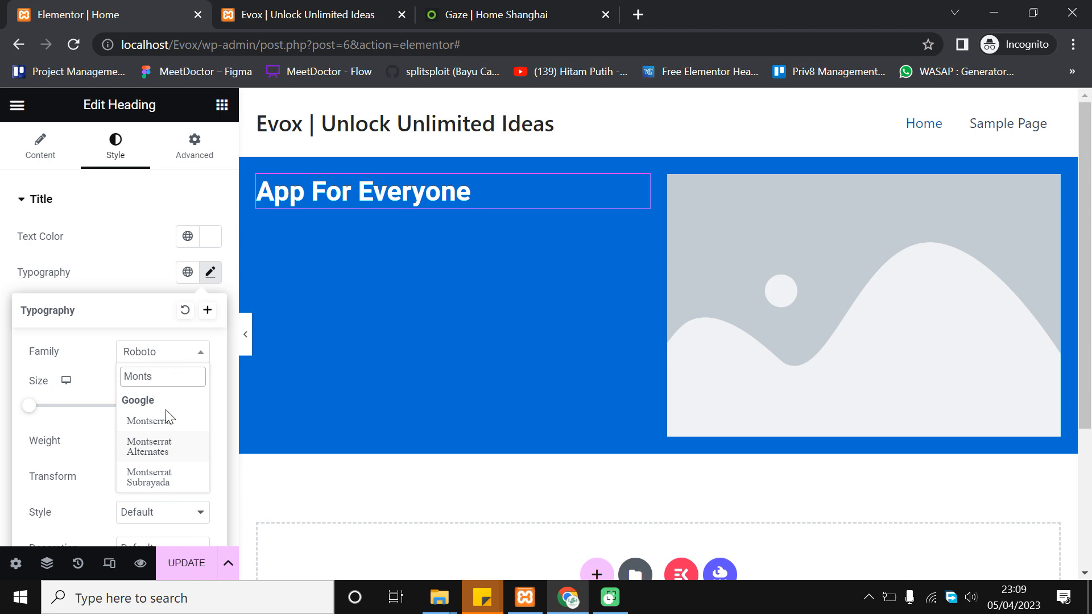
click(168, 420)
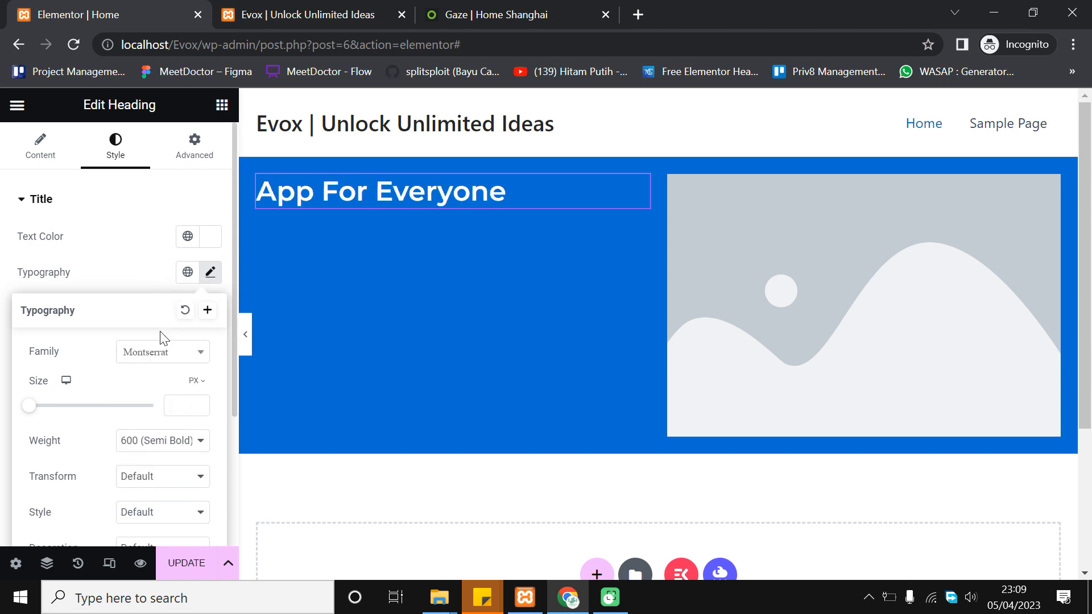
click(439, 14)
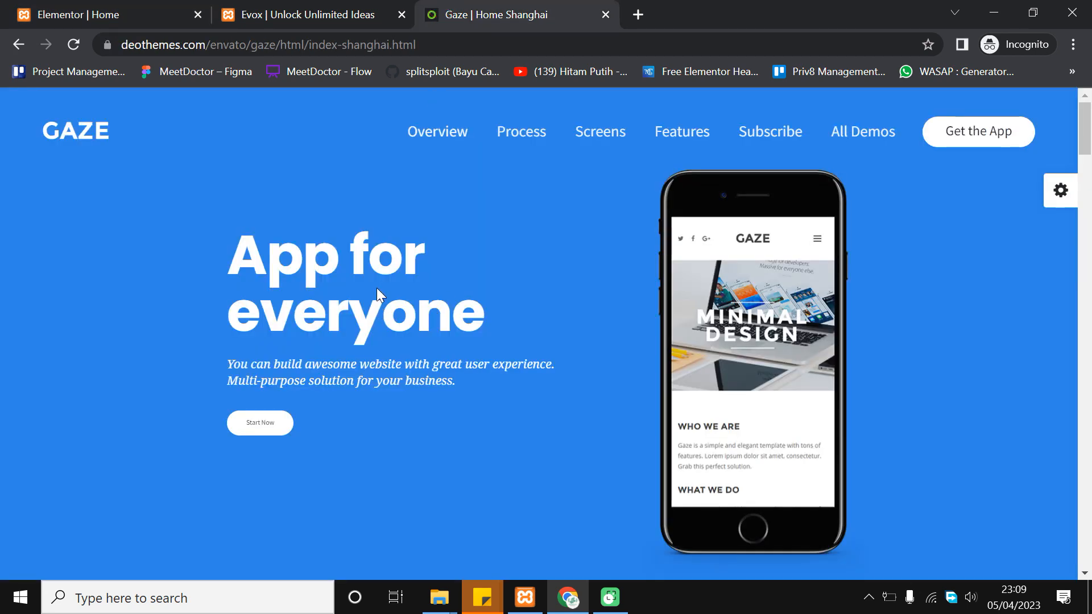
key(ctrl+1)
click(155, 363)
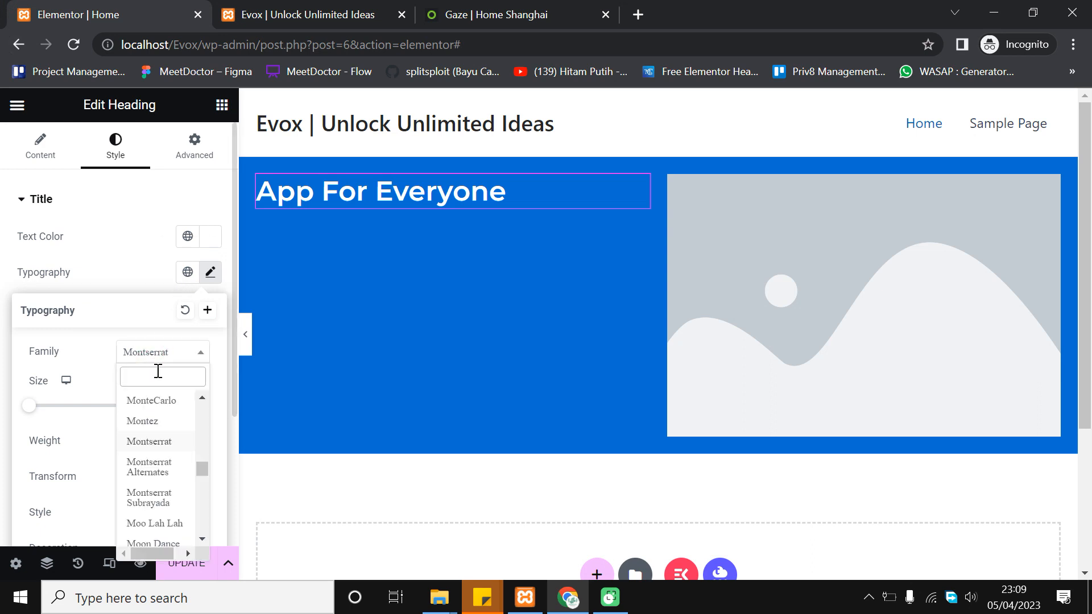
text(lato)
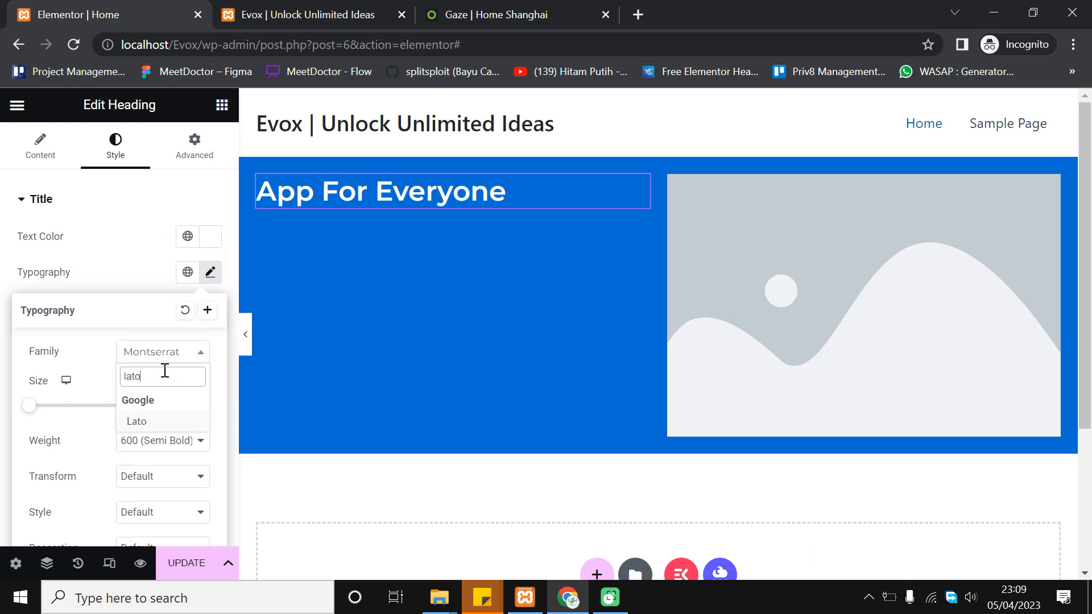
click(157, 421)
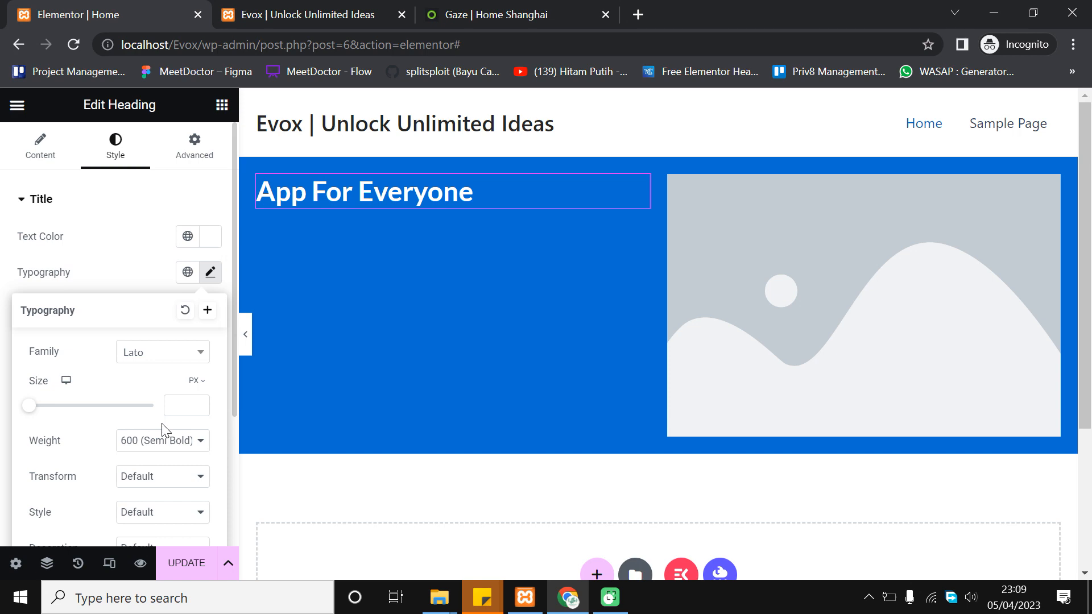
click(477, 8)
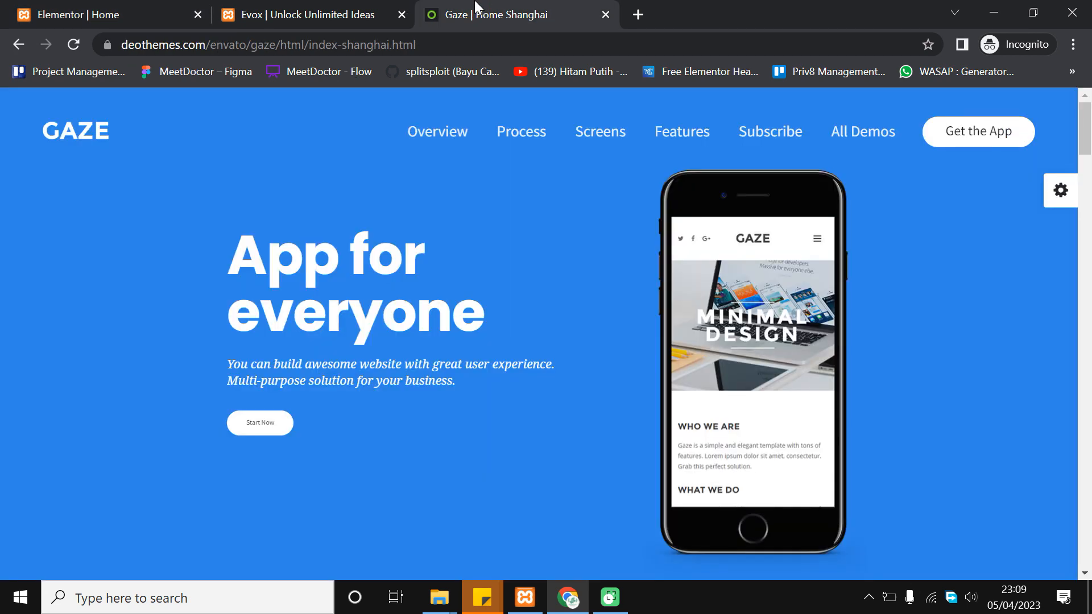
click(3, 7)
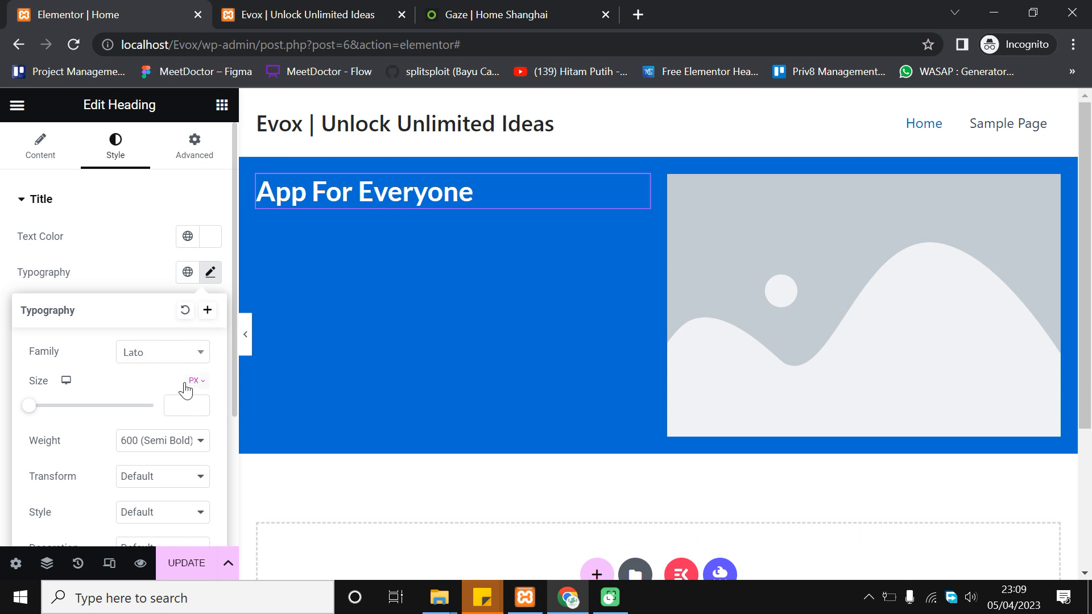
Adjust the heading size, trying 46 px and then 40 px
scroll(170, 399, down, 2)
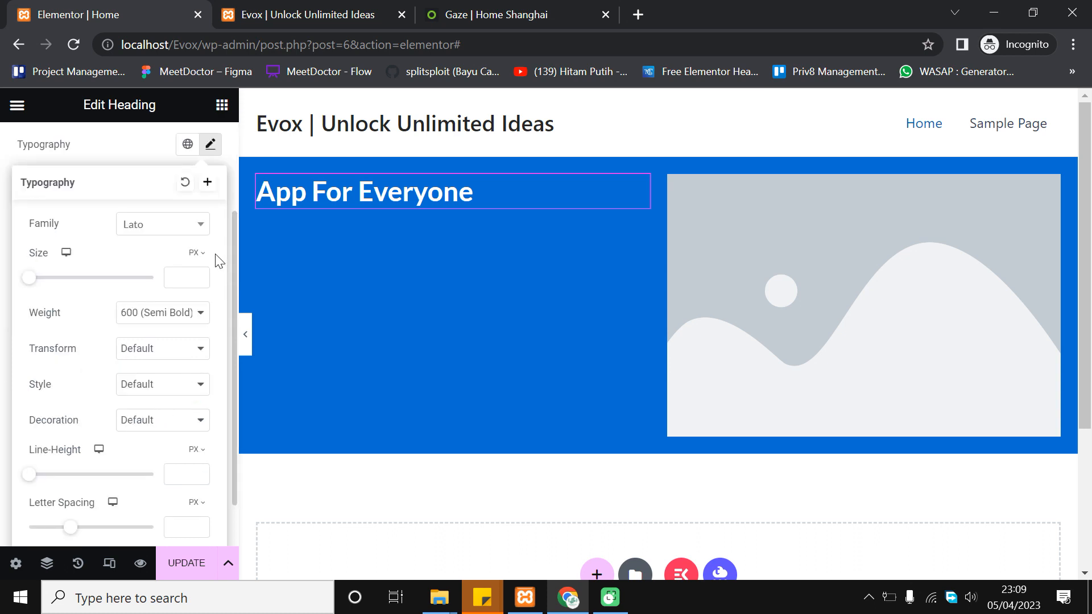
drag(28, 279, 57, 278)
click(199, 281)
click(199, 281)
click(198, 281)
click(199, 281)
click(198, 281)
click(199, 281)
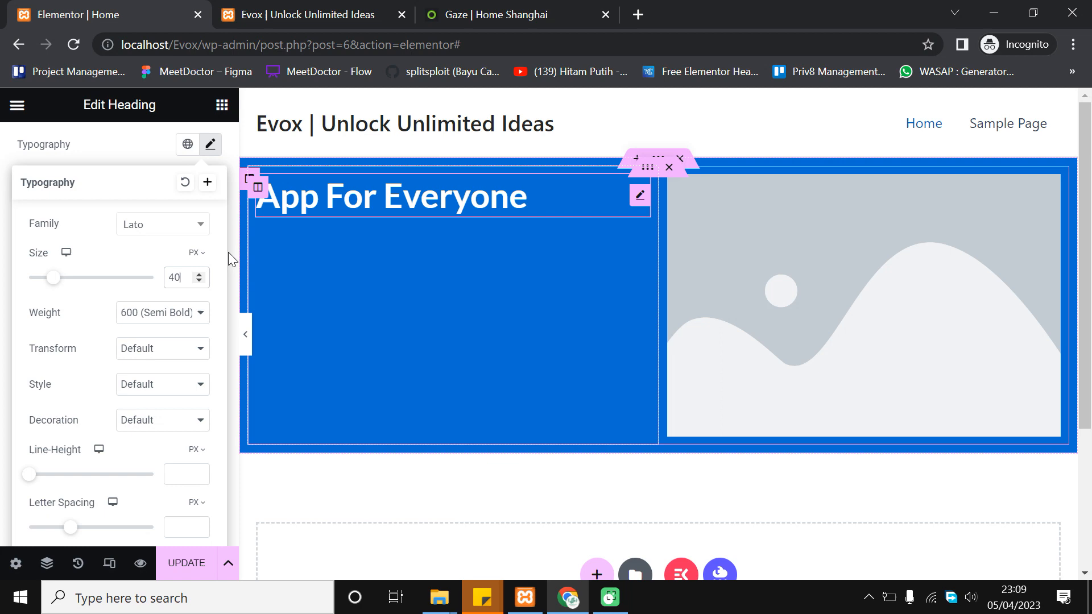
Set the heading weight to 800 (Extra Bold) after trying 700 and 900
scroll(56, 353, up, 2)
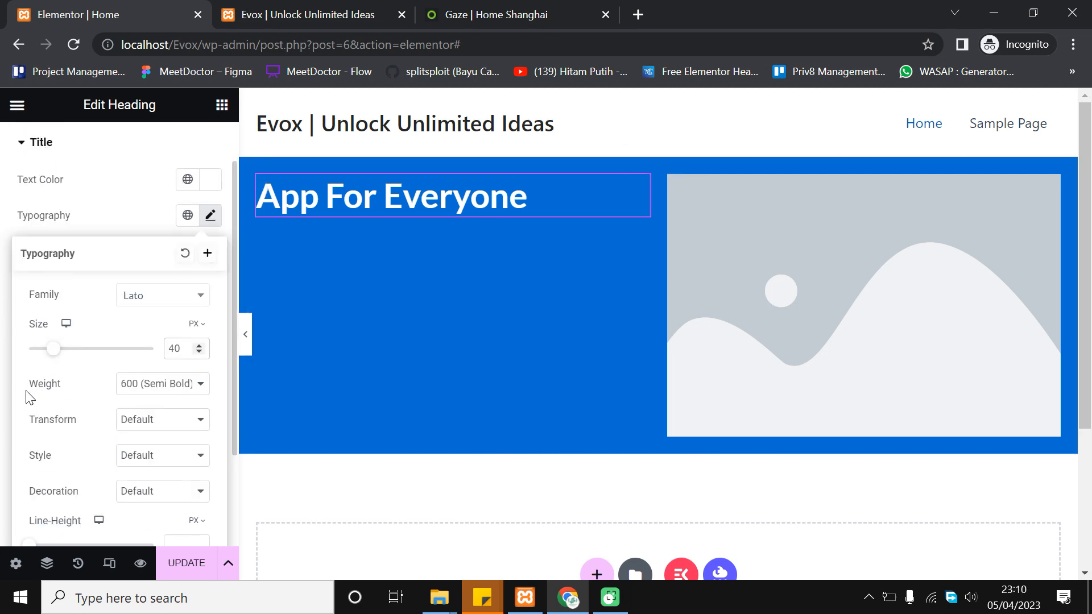
click(130, 396)
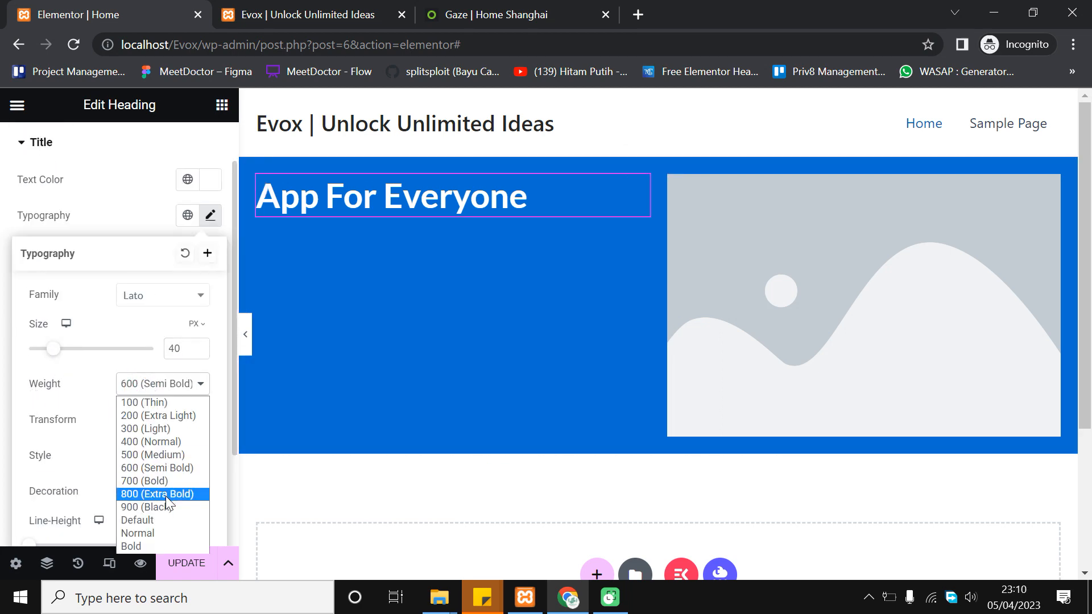
click(178, 480)
click(188, 382)
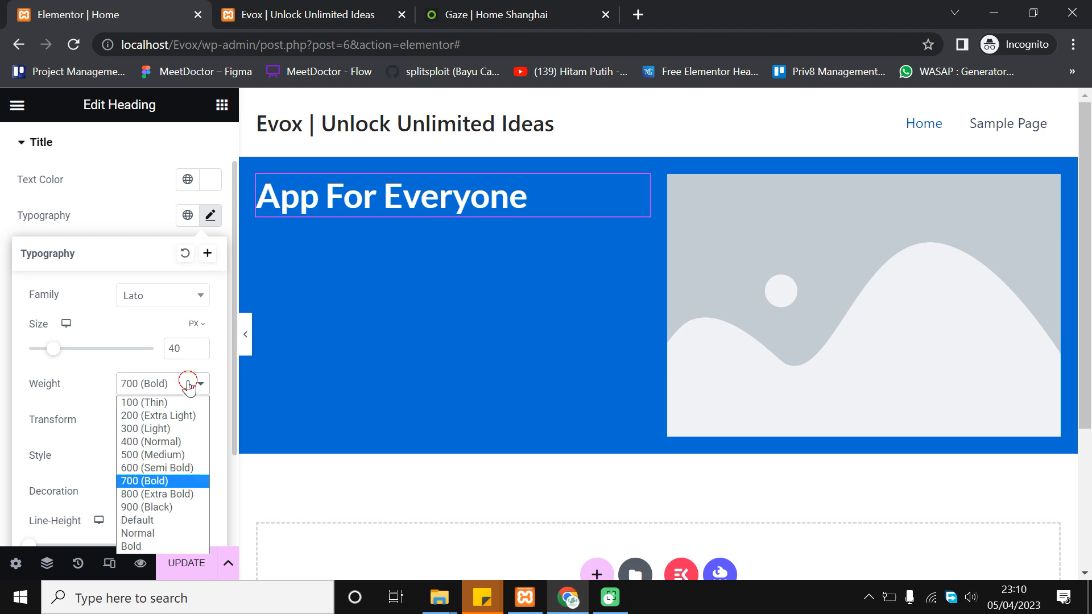
click(180, 497)
click(178, 398)
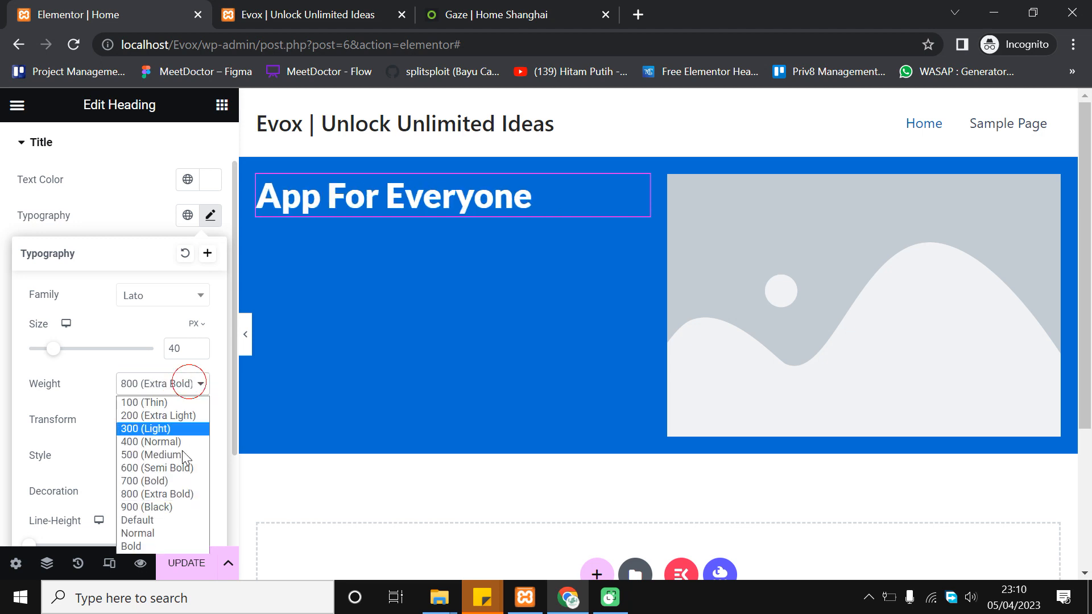
click(187, 507)
click(187, 398)
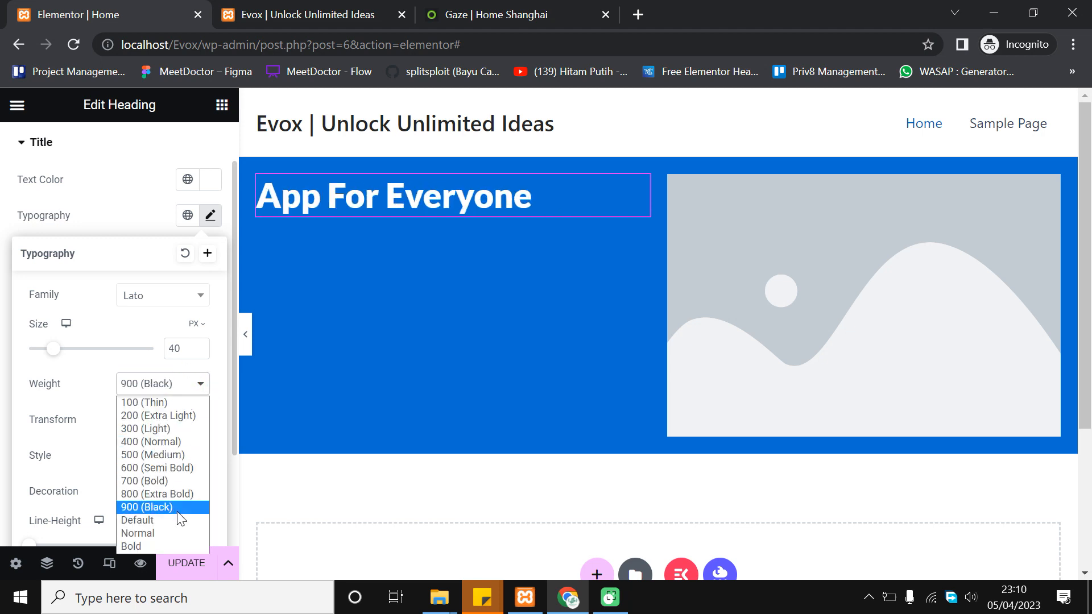
click(184, 498)
Keep the font style at Default and raise the heading size to 45 px
scroll(96, 342, down, 2)
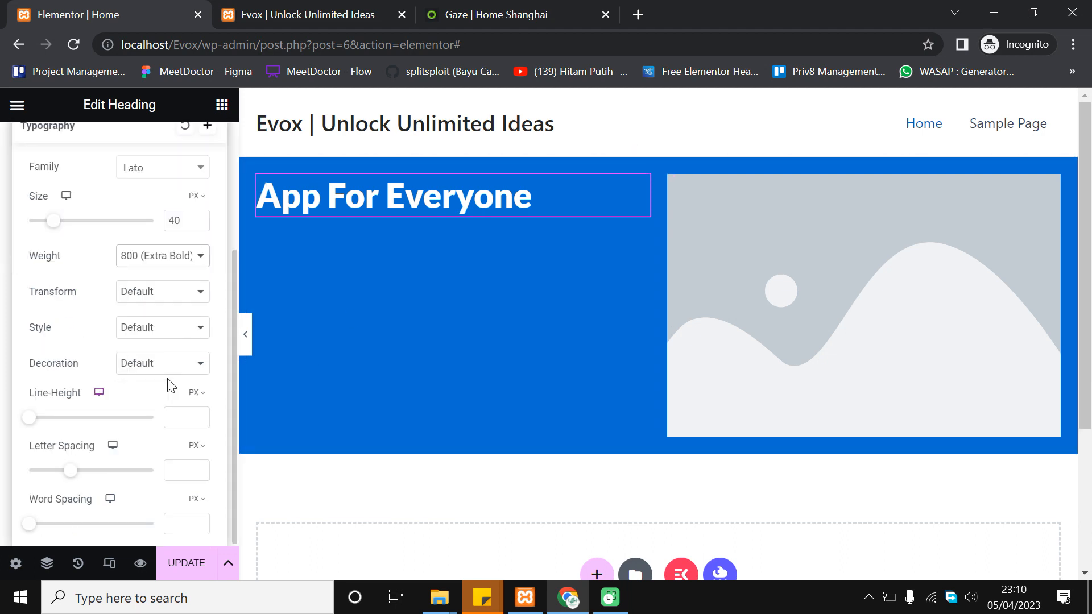
click(167, 333)
click(165, 343)
scroll(162, 395, up, 3)
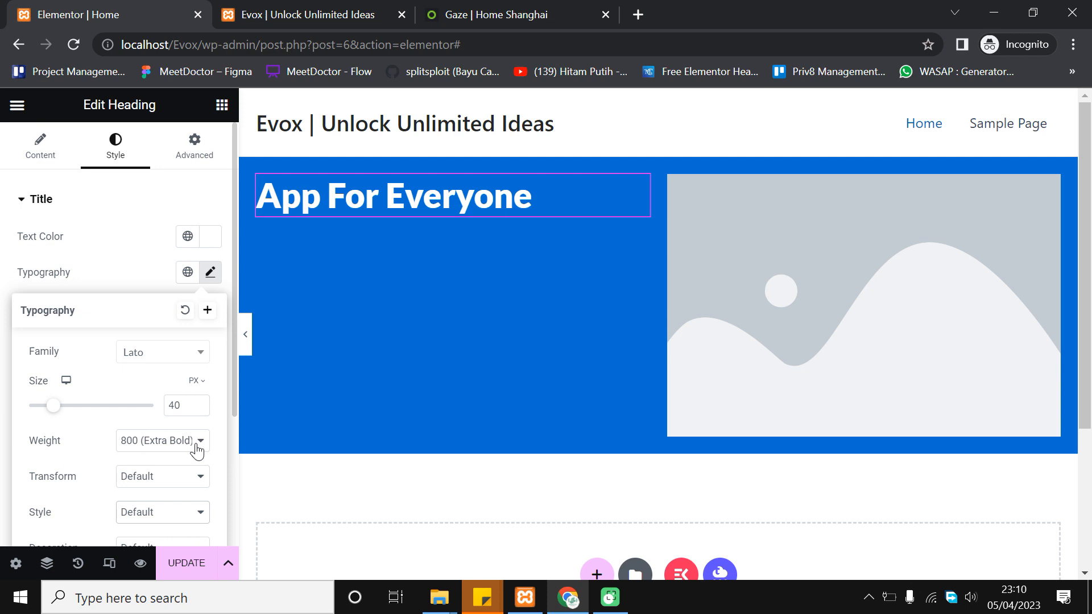
click(198, 402)
click(198, 402)
click(198, 402)
click(198, 403)
click(199, 402)
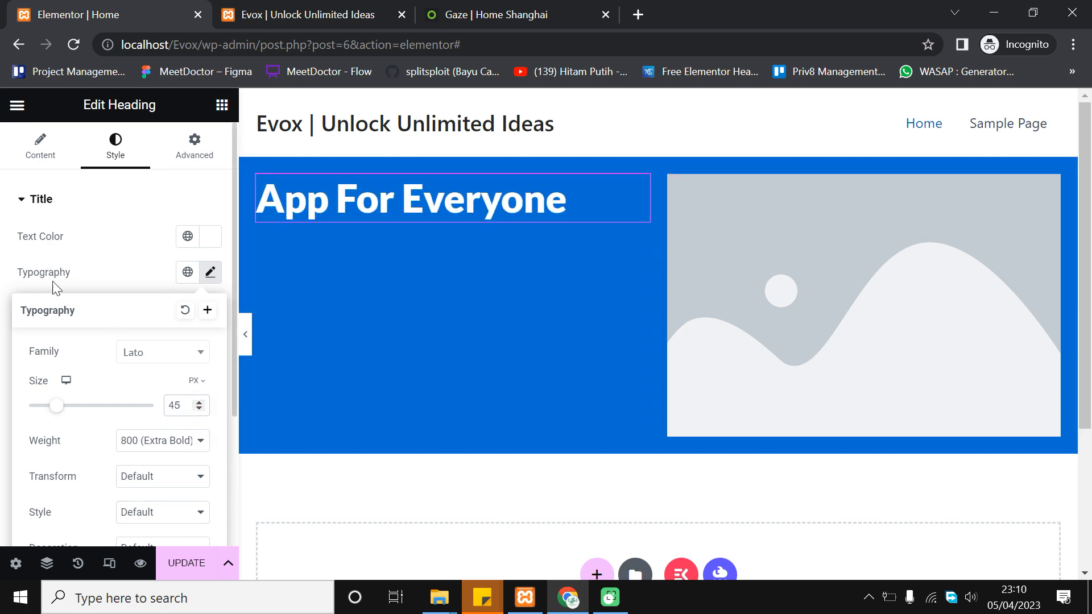
click(59, 205)
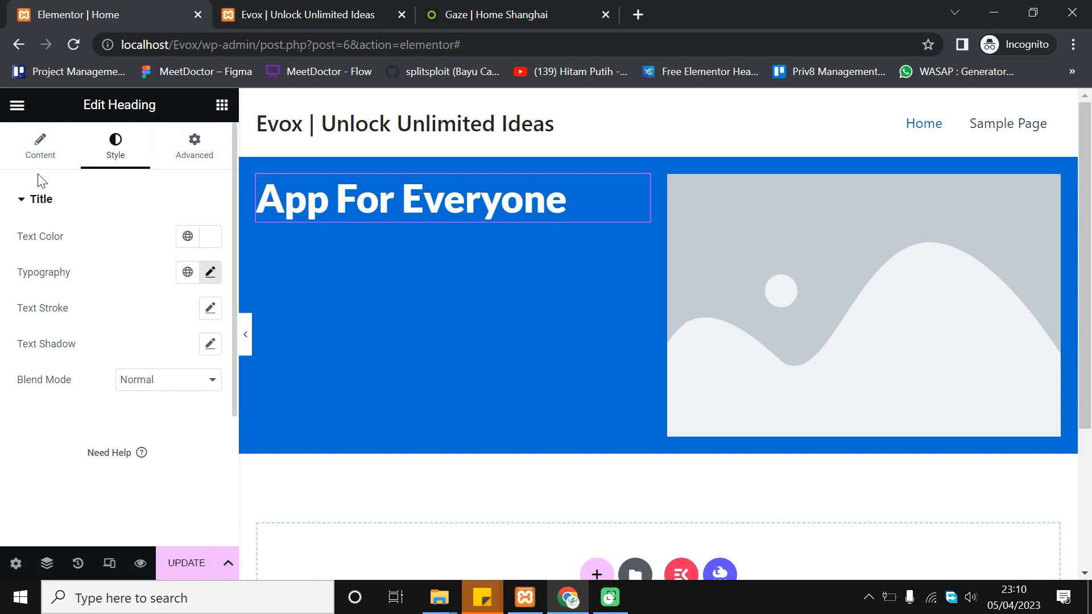
Centre-align the heading in the Content tab and compare with the Gaze hero
click(31, 157)
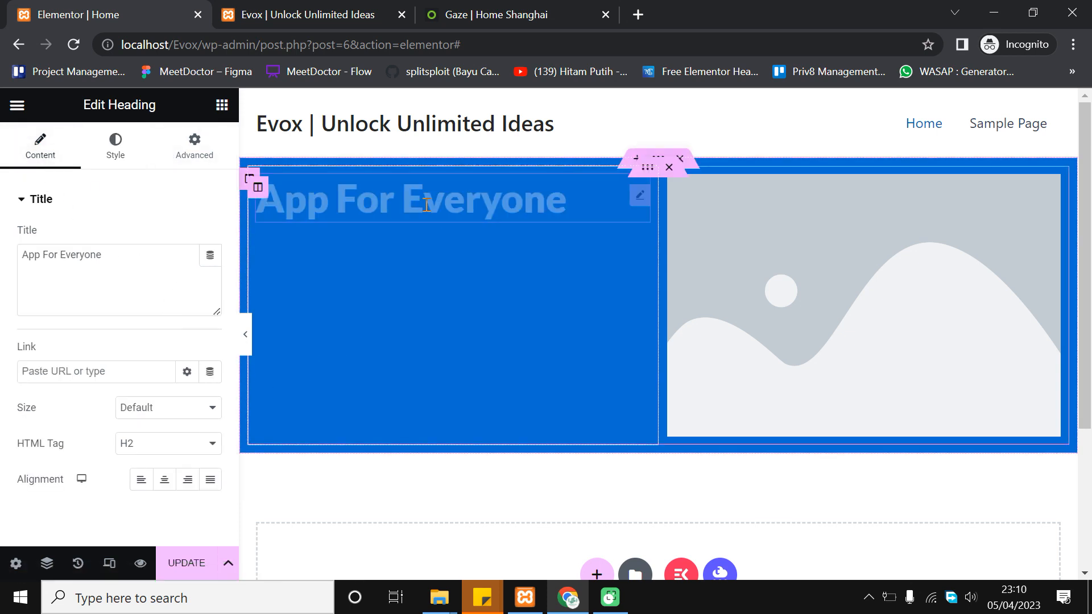
click(174, 482)
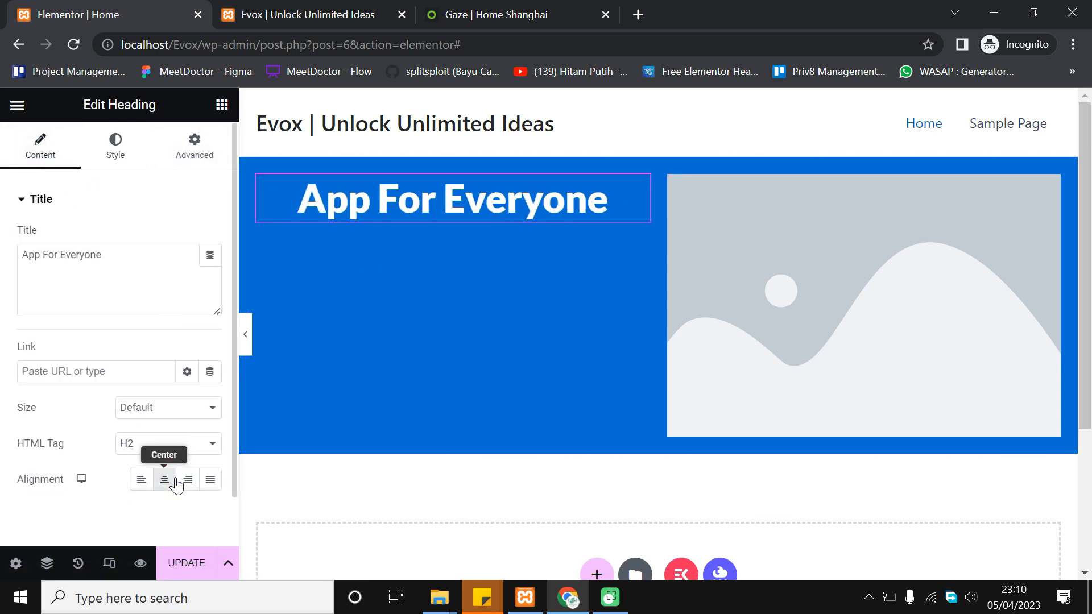
click(429, 14)
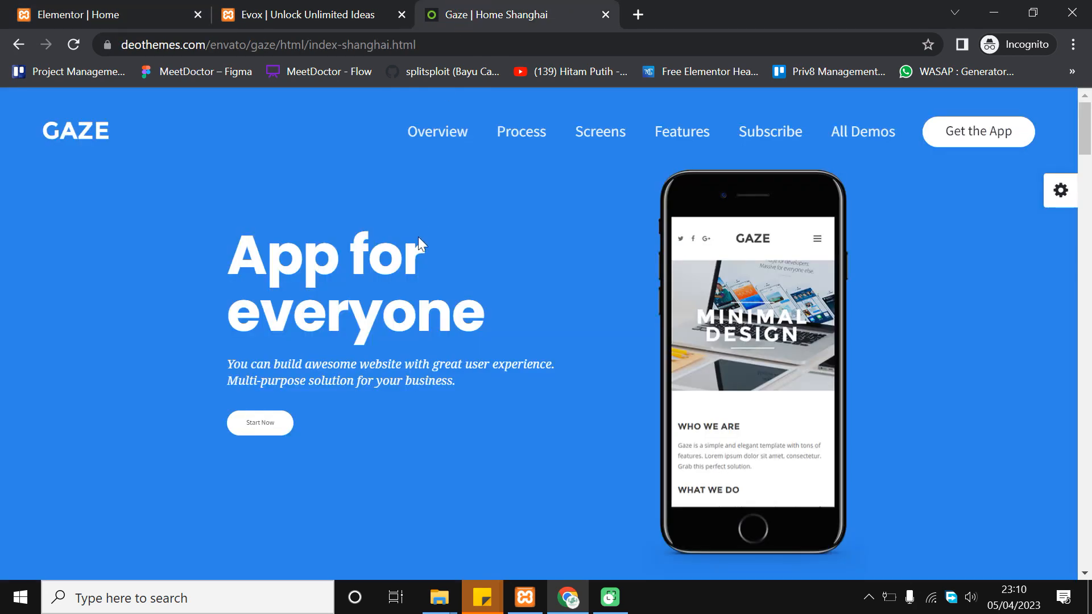
click(87, 8)
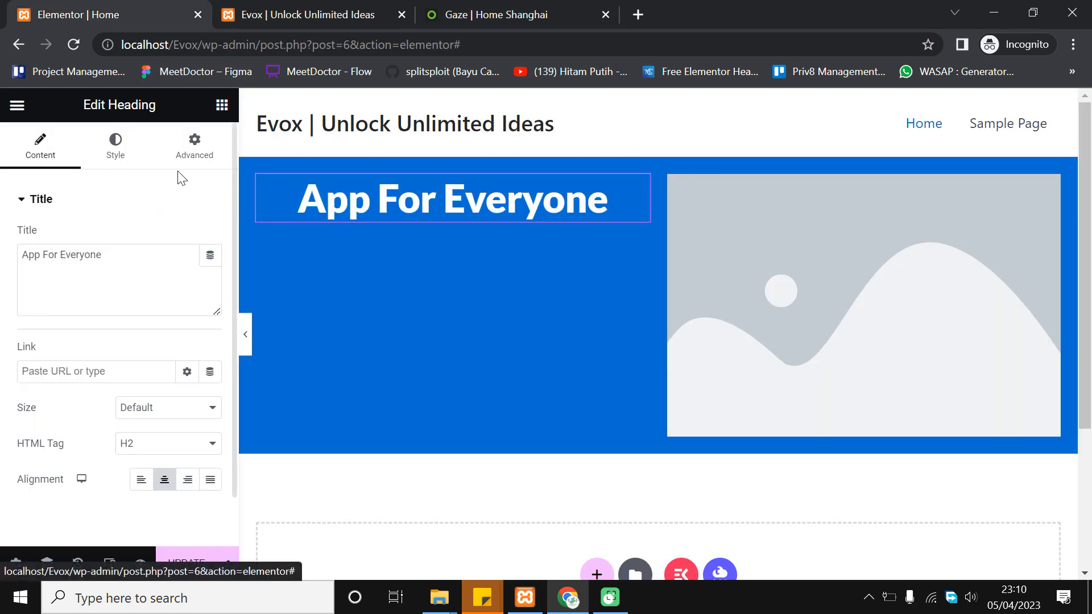
Drag a Text Editor widget into the hero just below the heading
click(220, 113)
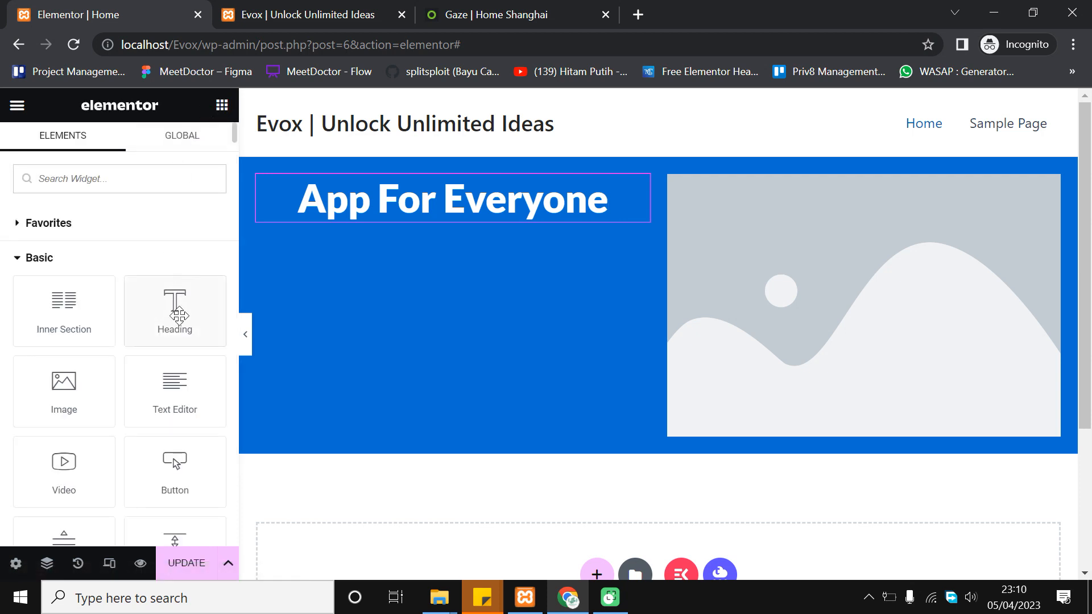
scroll(160, 373, down, 4)
scroll(154, 390, up, 4)
drag(171, 380, 322, 238)
drag(366, 230, 372, 220)
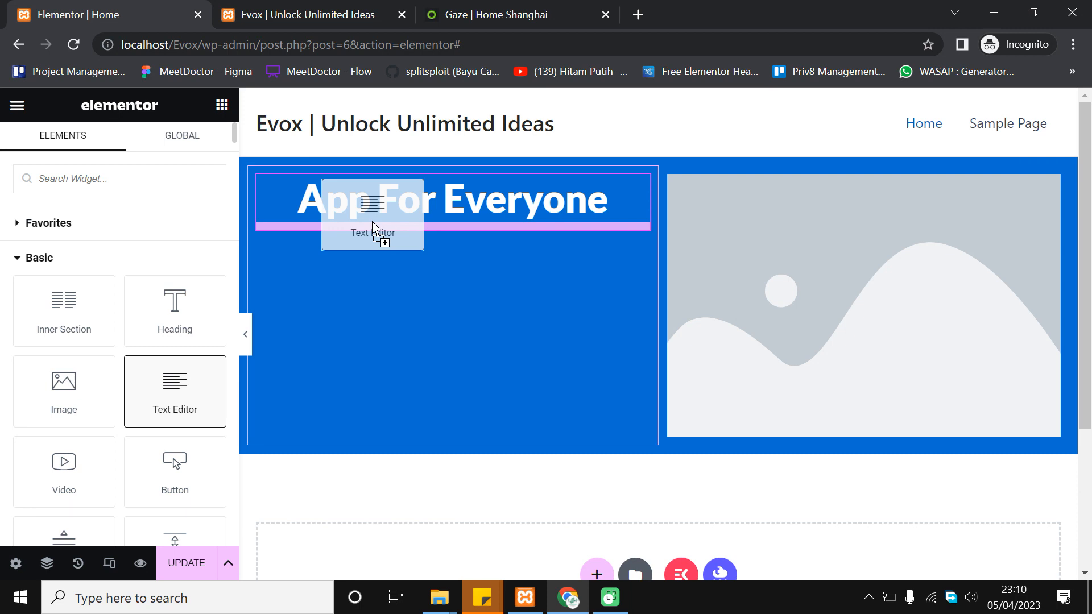
drag(371, 220, 372, 220)
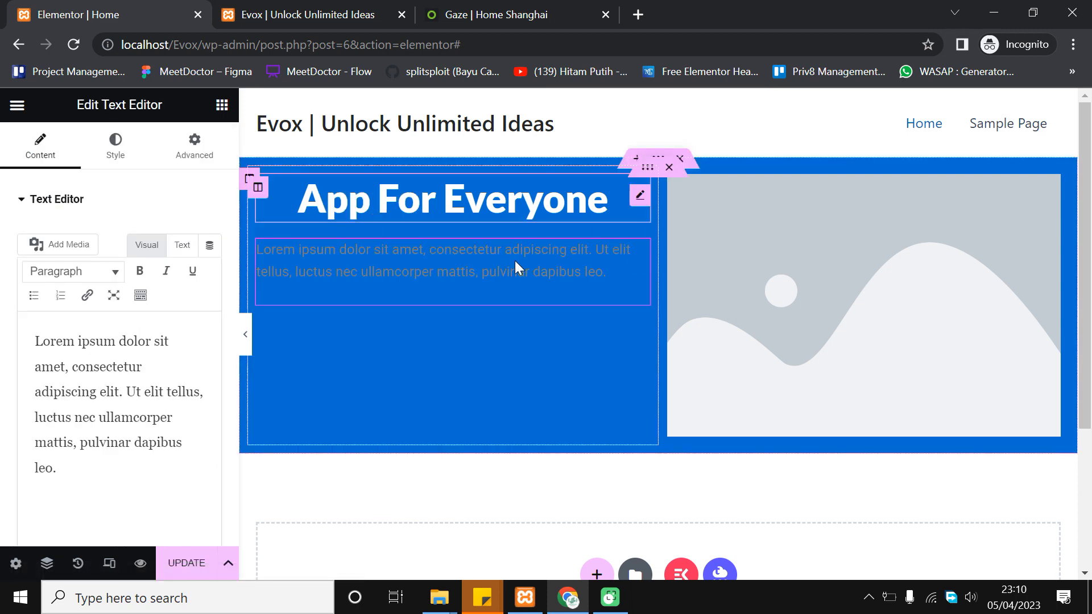
Replace the placeholder paragraph with the subtitle's opening words, checking them against the Gaze reference
click(477, 8)
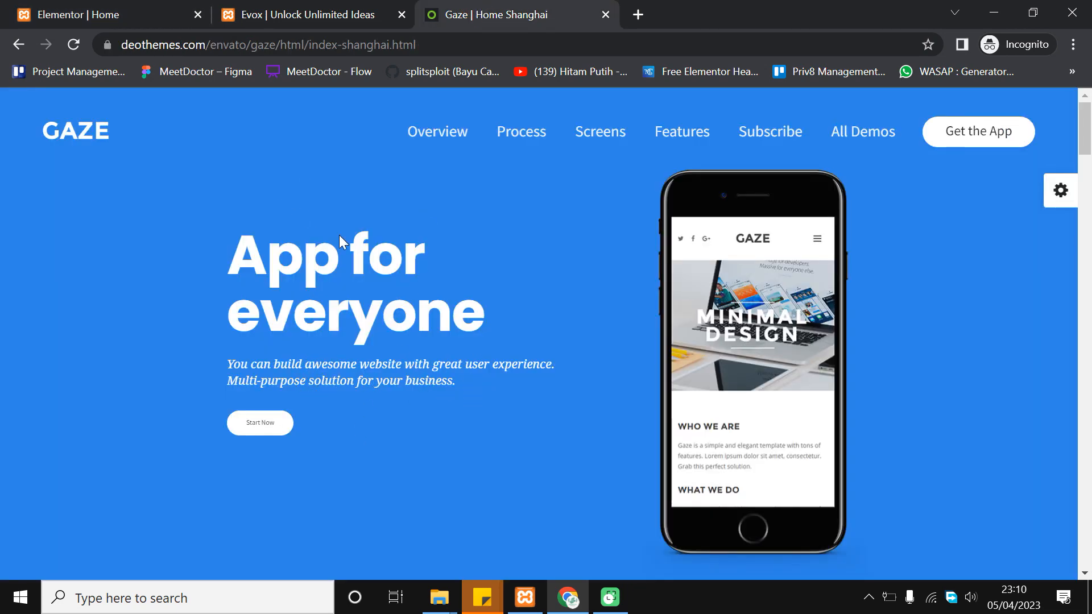
click(24, 7)
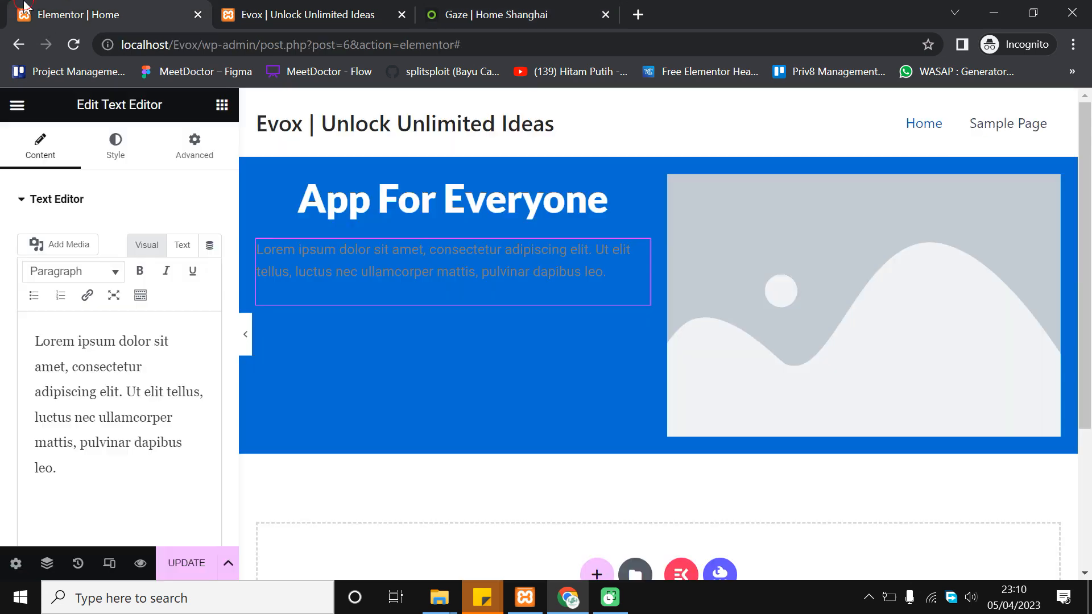
triple_click(137, 390)
text(You Can Build Aweso)
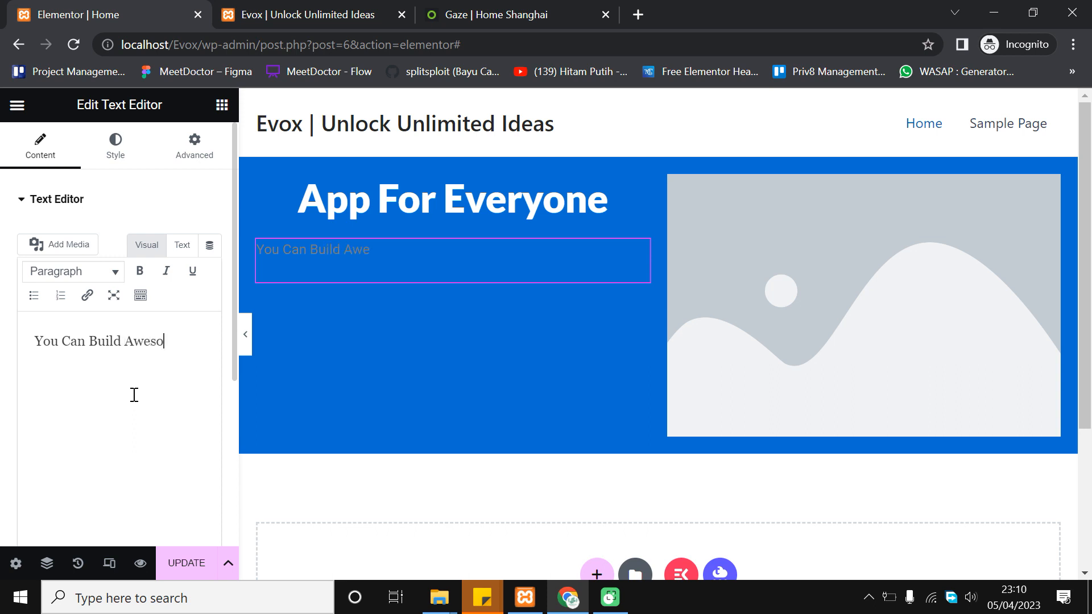
text(Website)
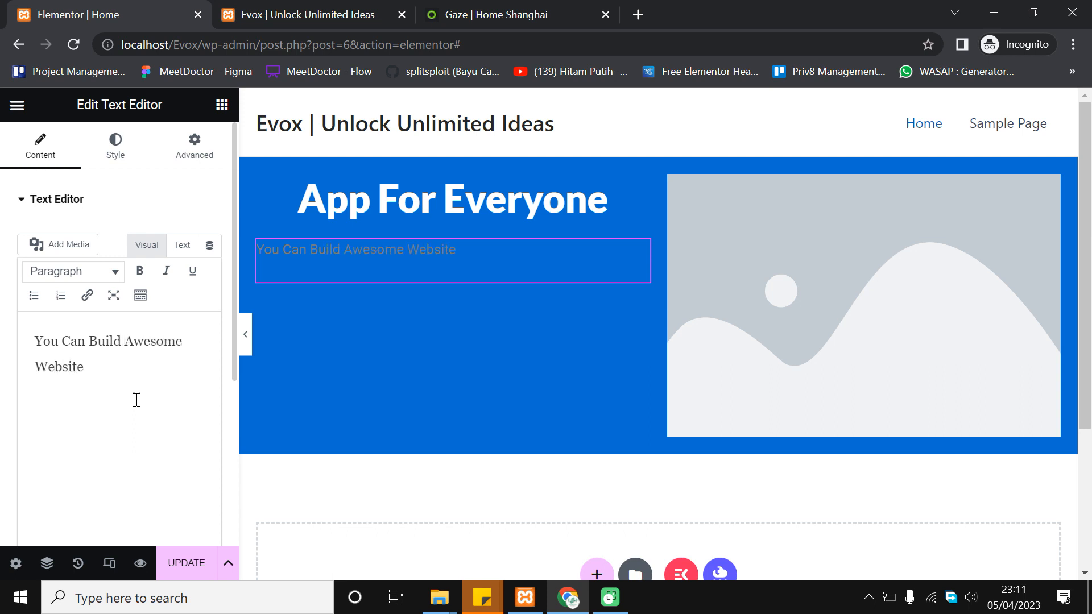
click(529, 10)
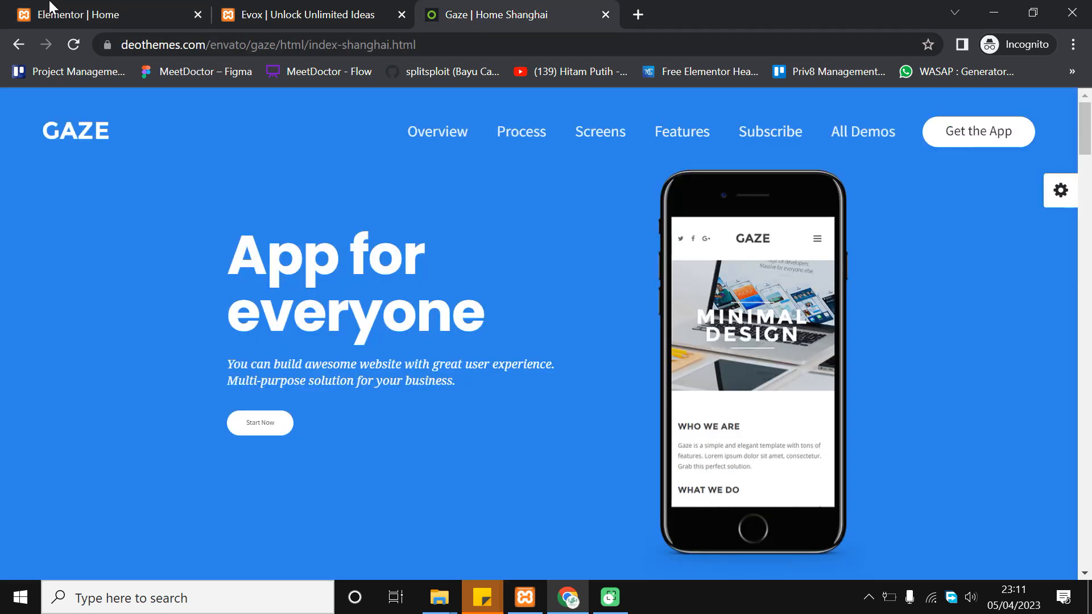
click(50, 7)
text(With F)
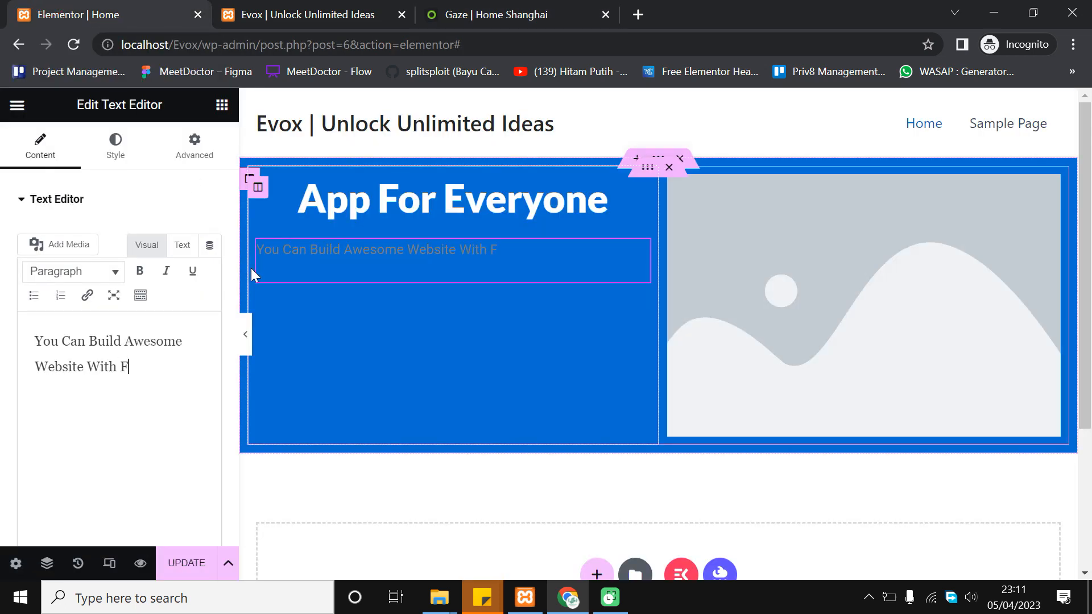
key(BackSpace)
text(Great User Experiences)
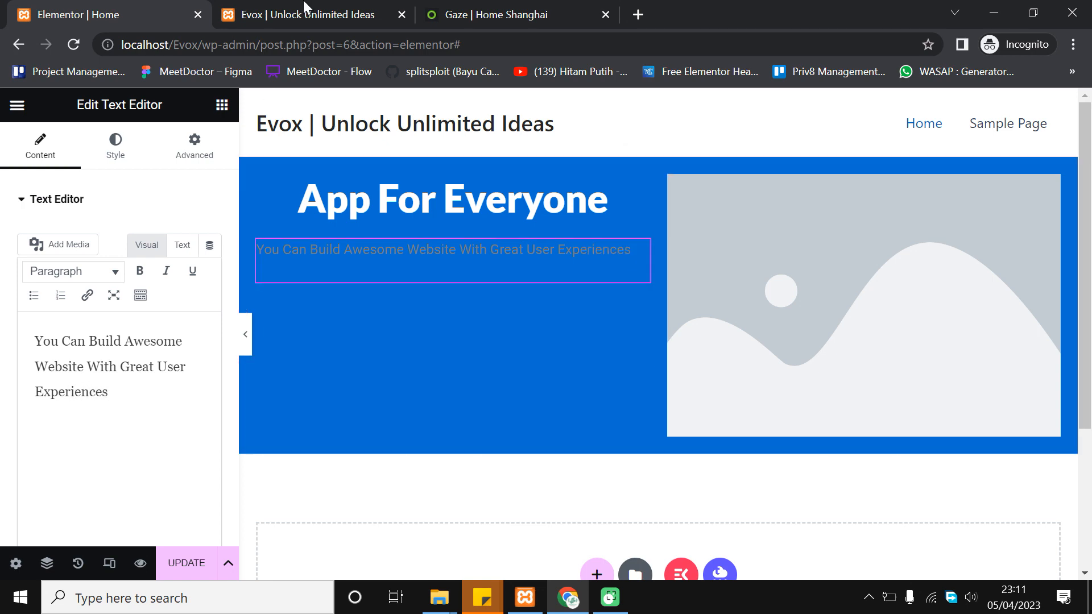
click(539, 10)
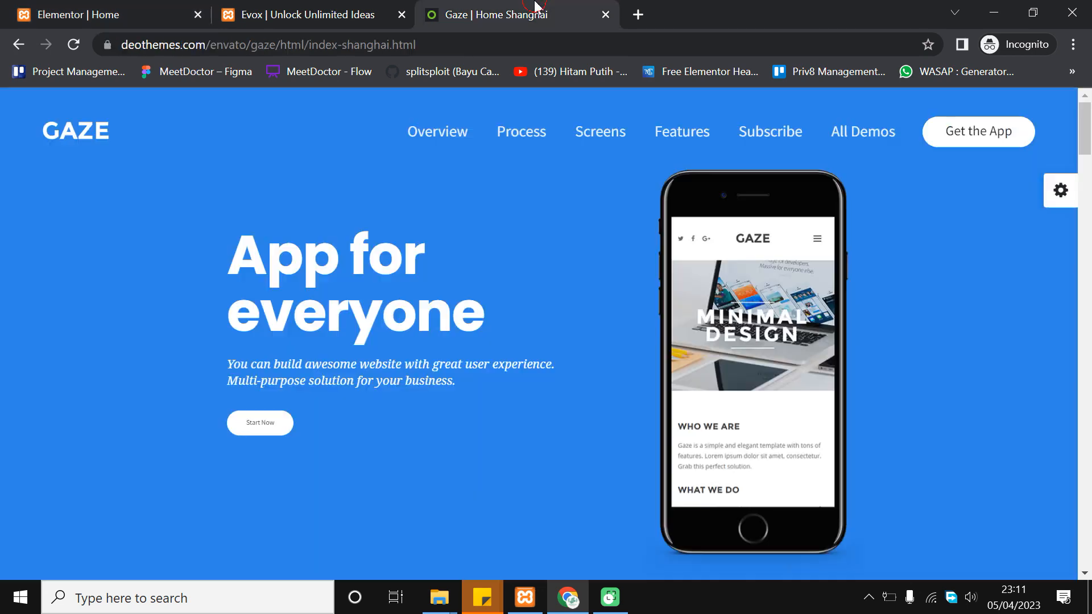
click(19, 6)
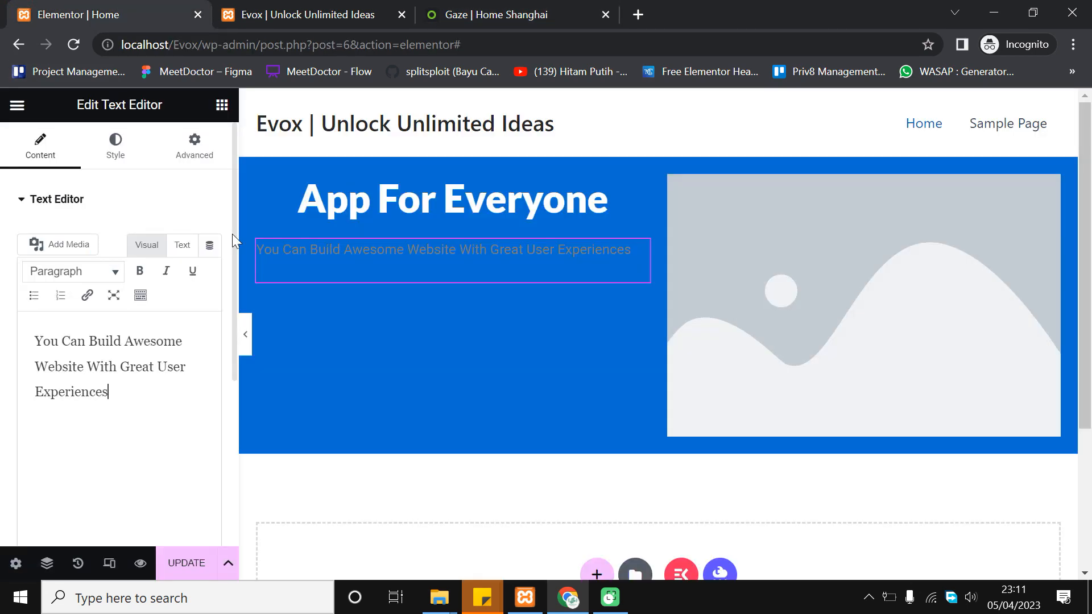
Finish the subtitle with 'Multi Purpose Solution For Your Business', fixing the 'Solutiion' typo
text(iences. Mul)
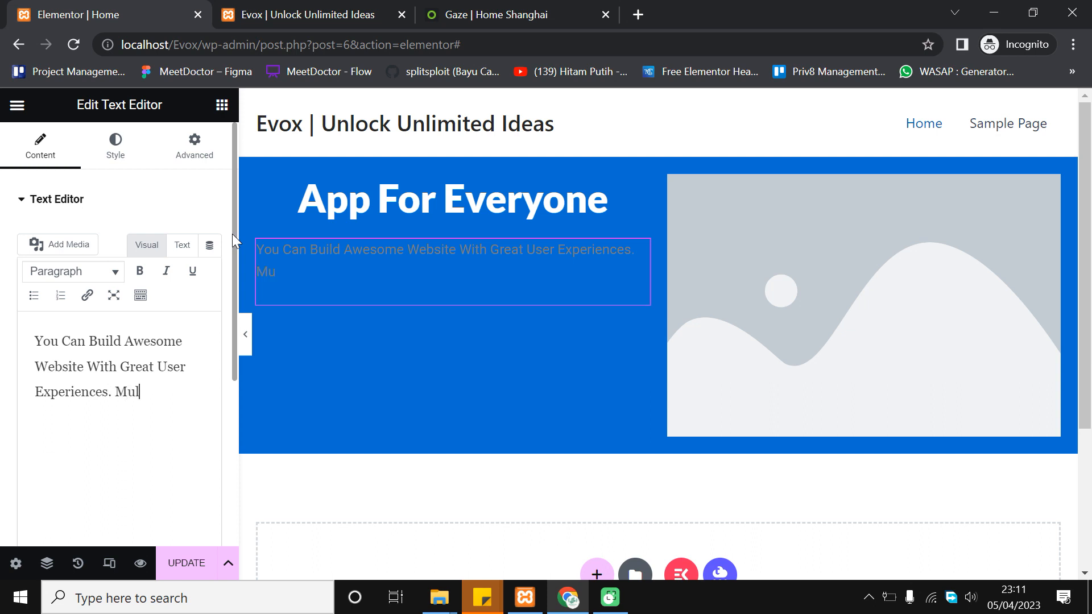
text(ti Purpos)
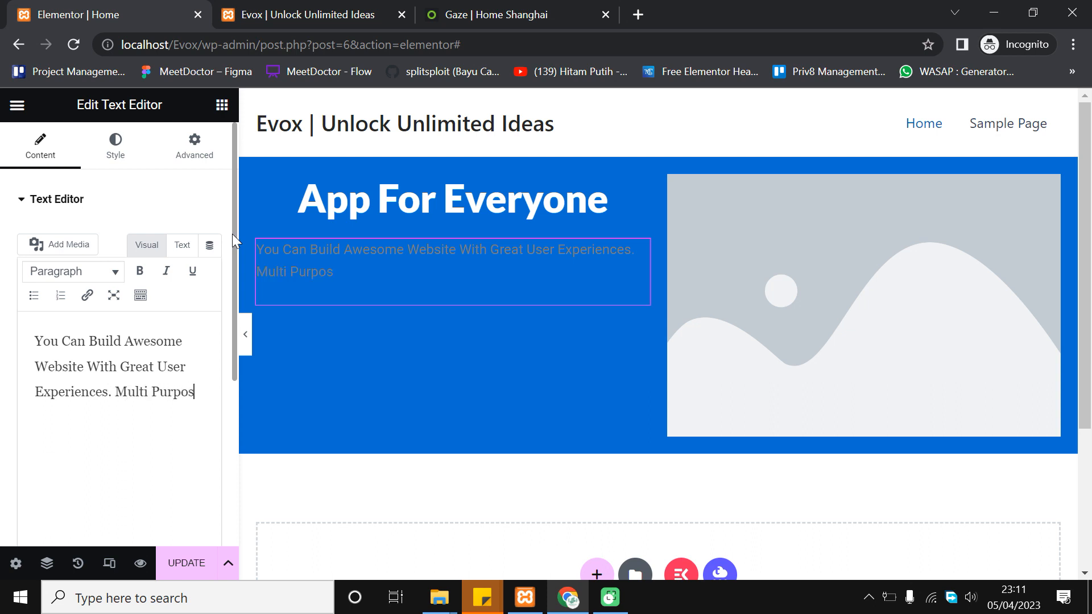
text(e Business)
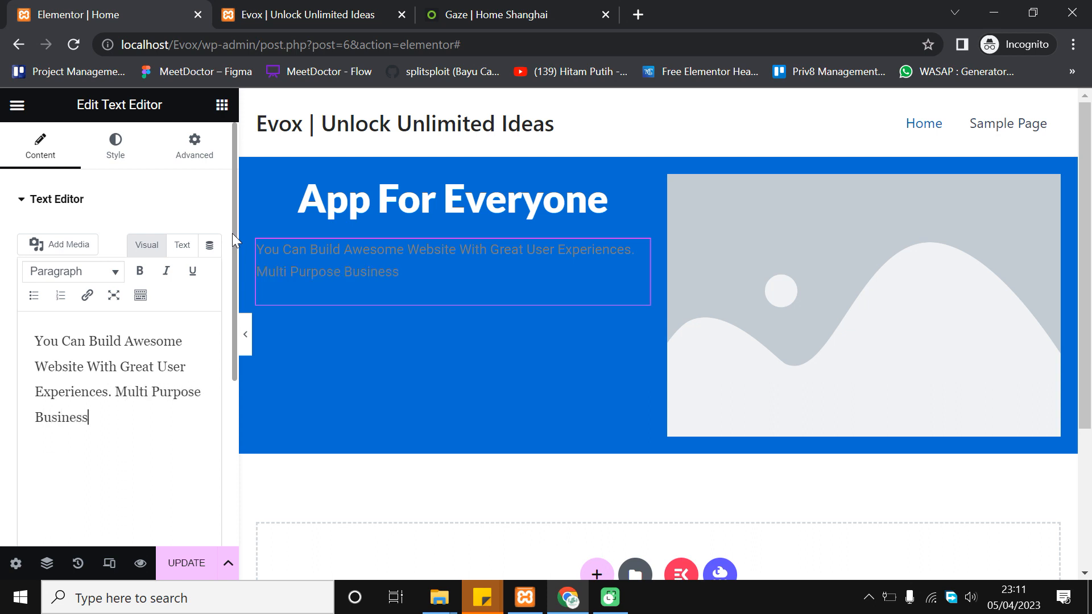
click(496, 17)
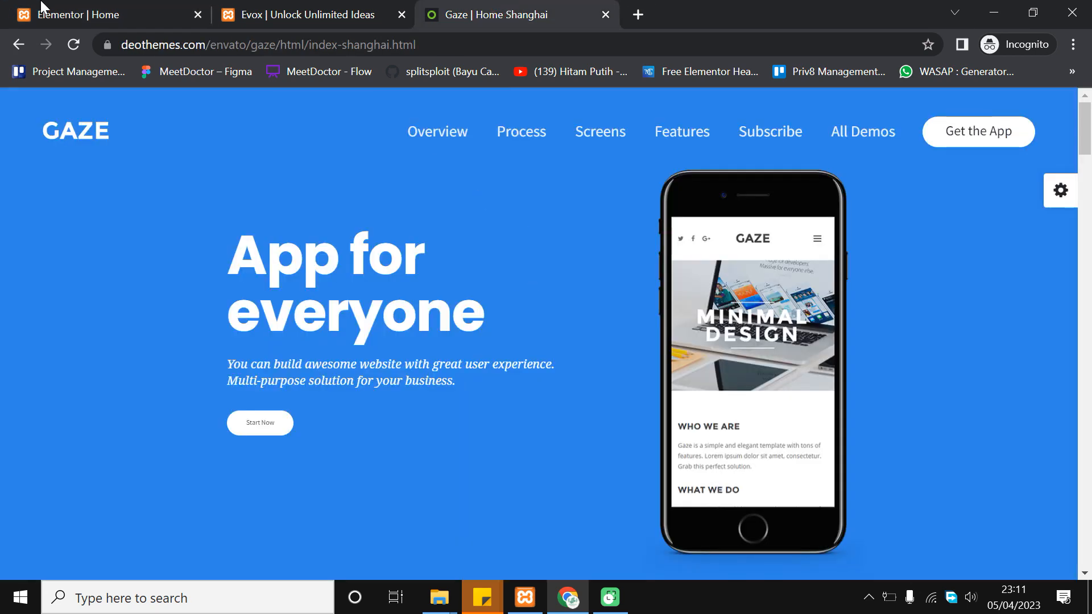
click(41, 8)
click(203, 387)
text(Solutiion)
key(BackSpace)
key(BackSpace)
key(BackSpace)
key(BackSpace)
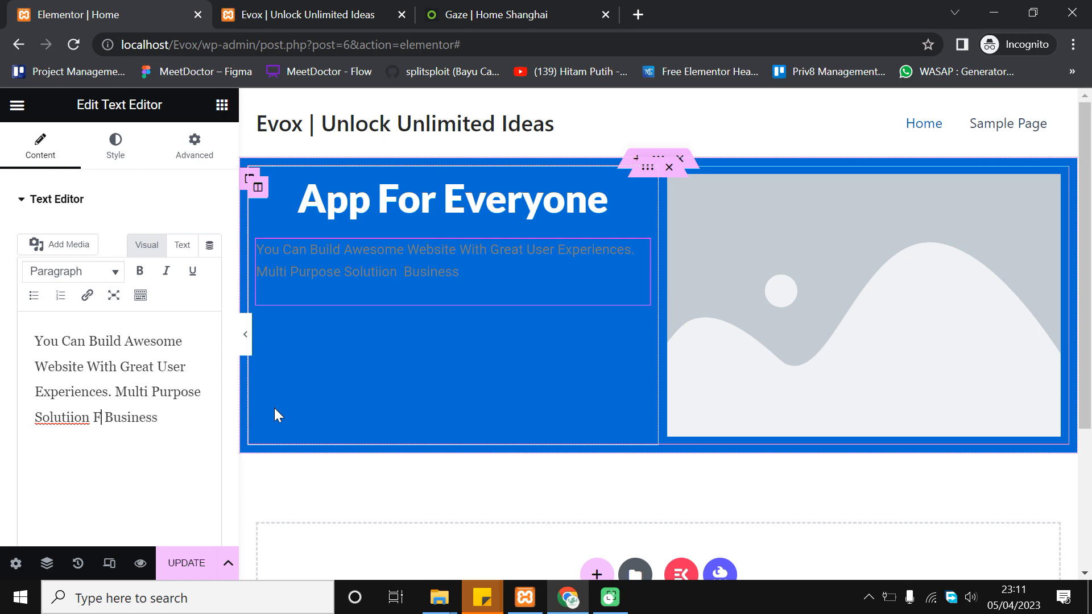
text(on For Your)
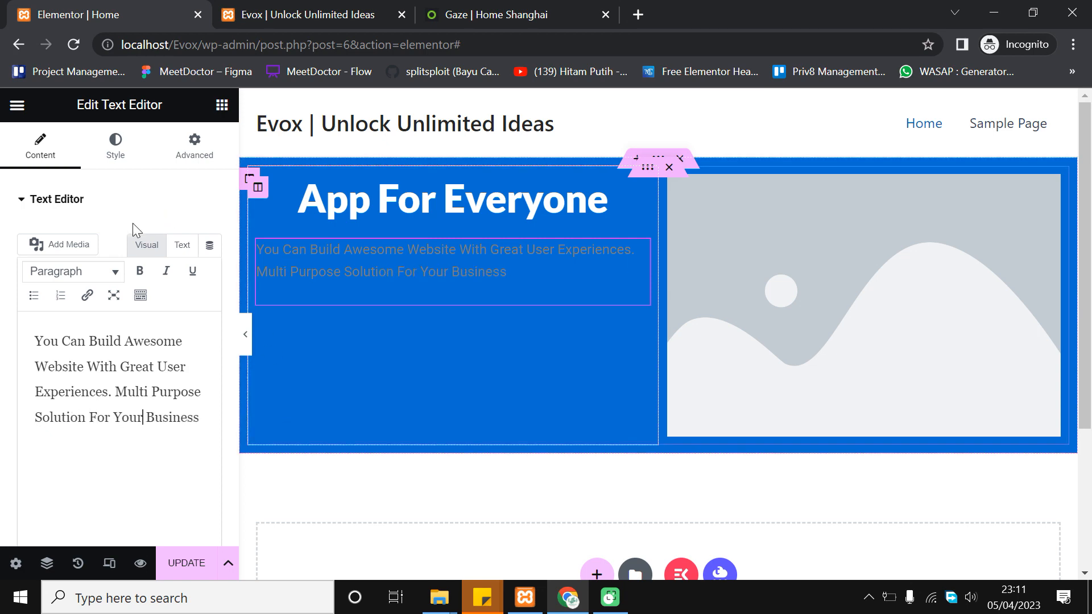
click(117, 153)
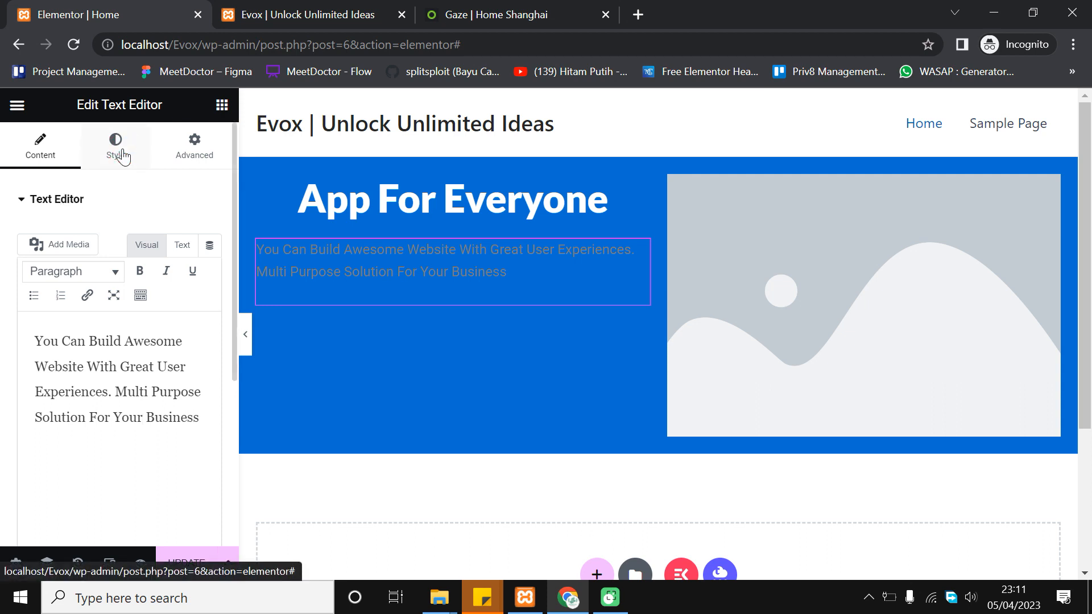
Make the subtitle text white (#FFFFFF) and set its font family to Poppins
click(209, 274)
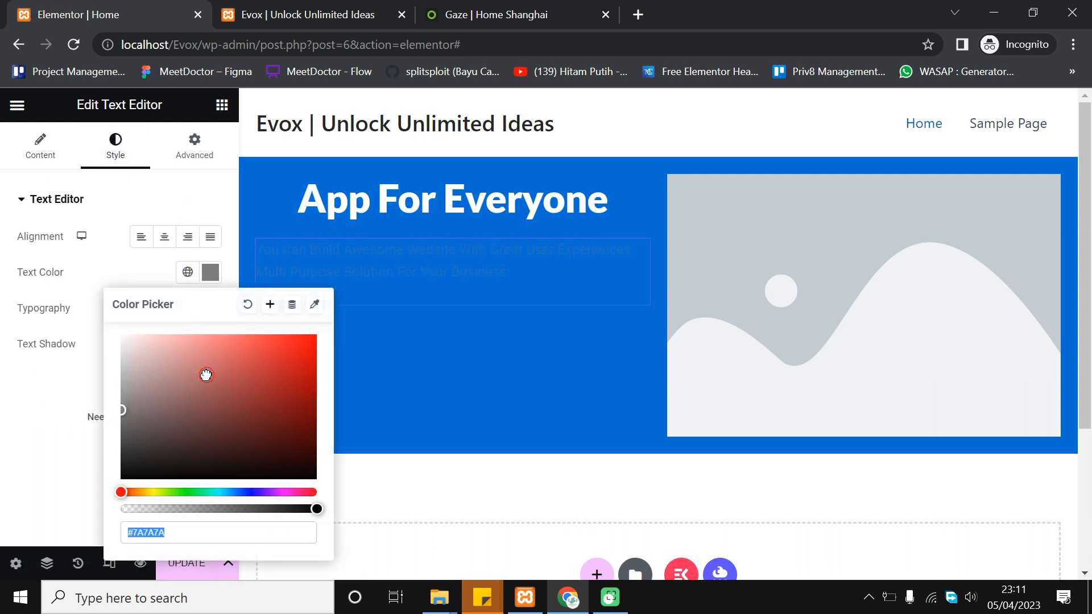
text(#FFFFFF)
click(56, 292)
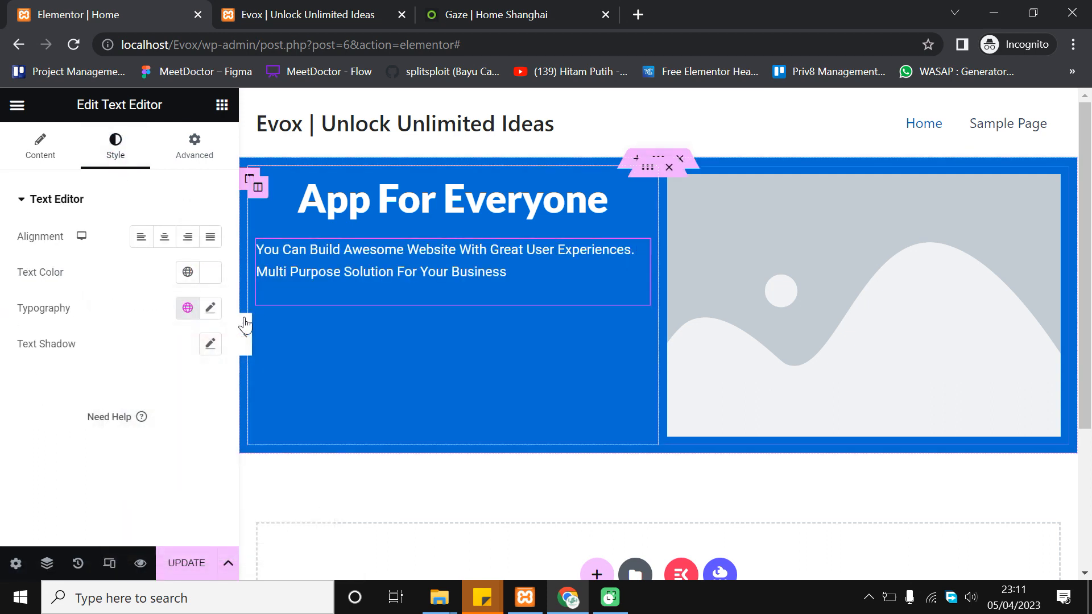
click(210, 308)
click(183, 387)
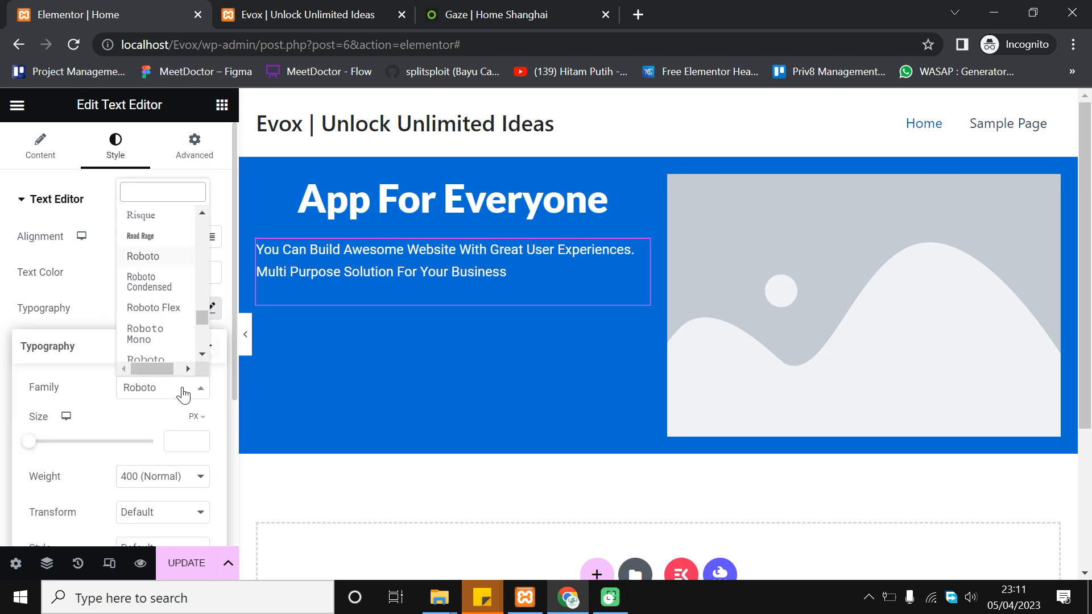
click(180, 197)
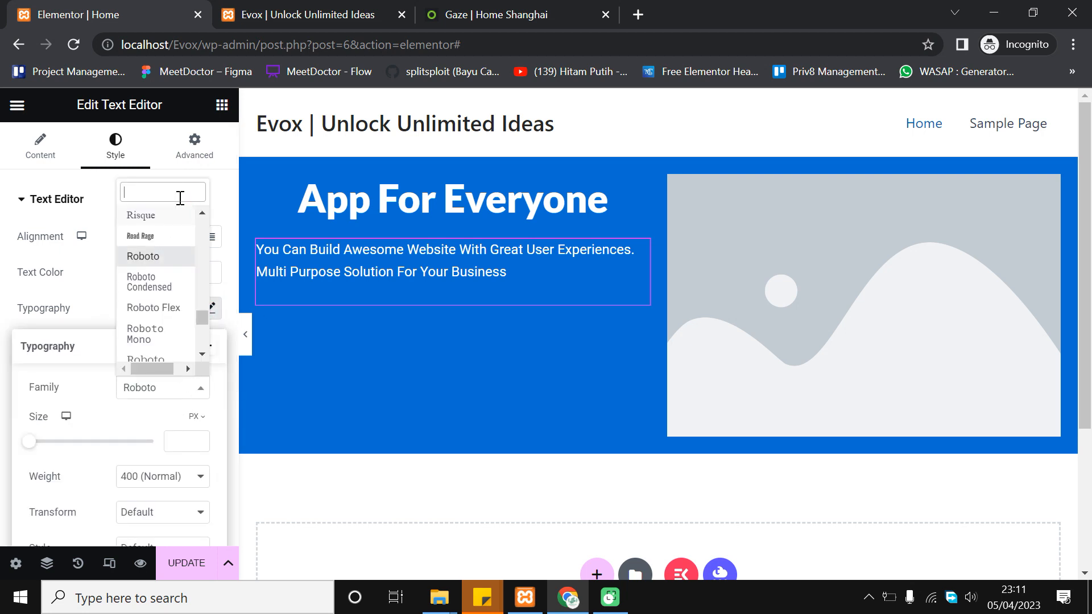
text(popp)
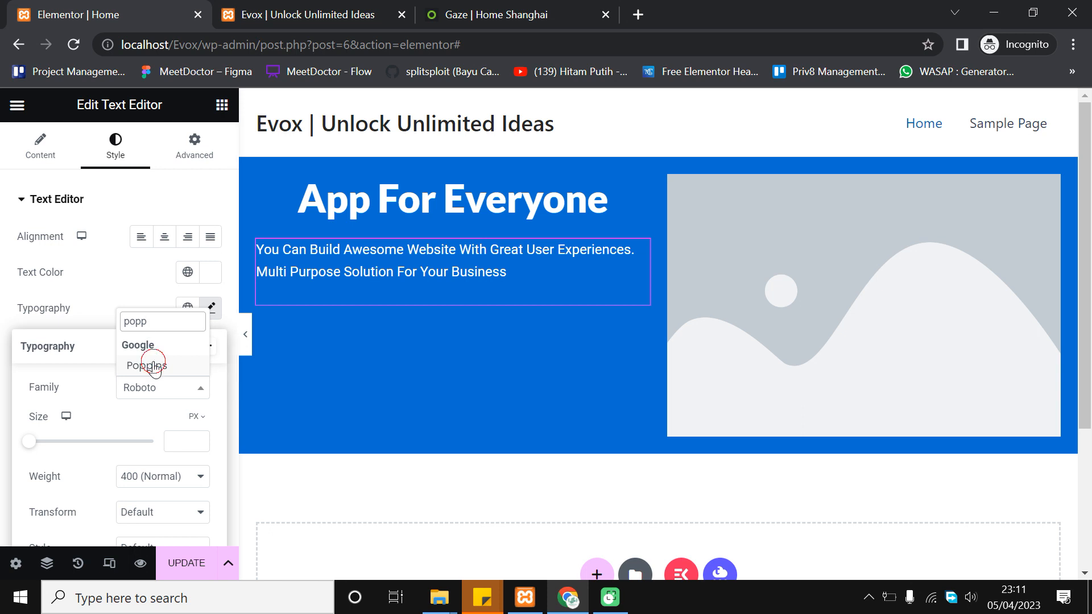
click(152, 365)
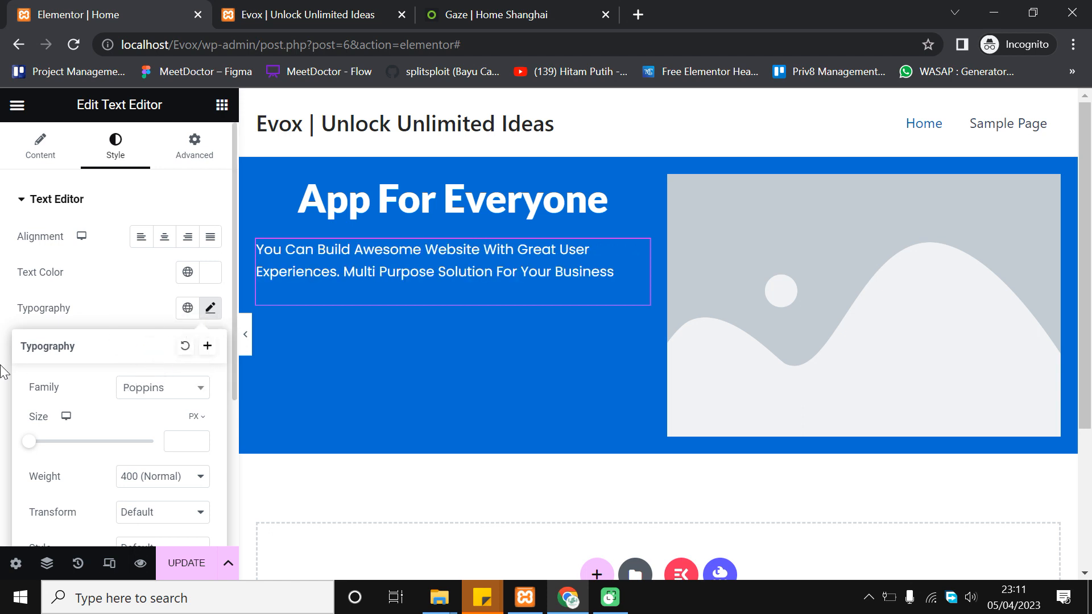
Set the subtitle to 15 px, weight 500 (Medium), and centre-align it
click(199, 438)
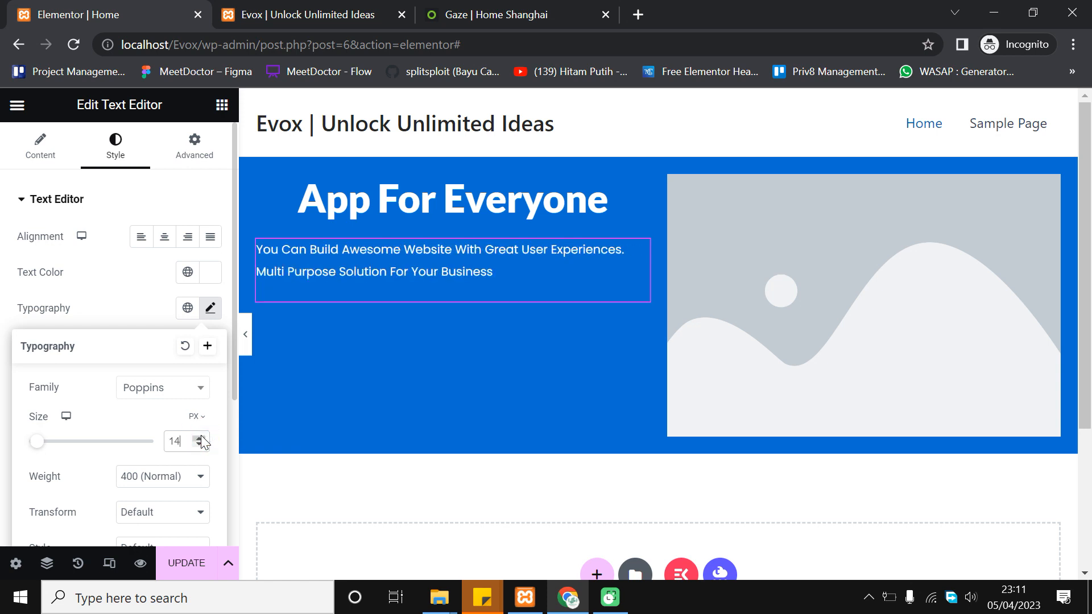
click(199, 438)
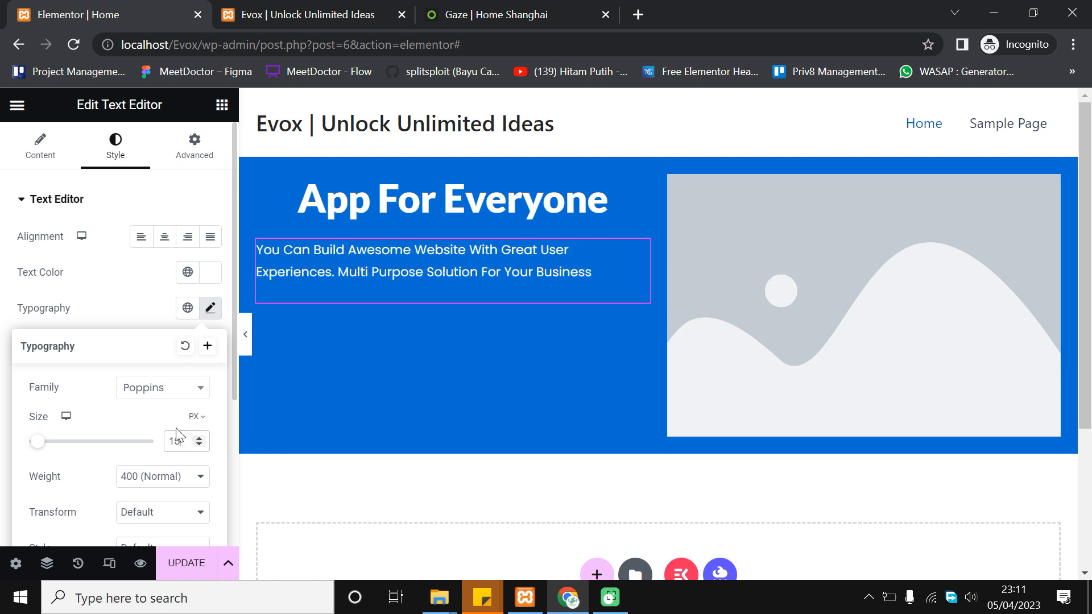
scroll(140, 424, down, 2)
click(189, 351)
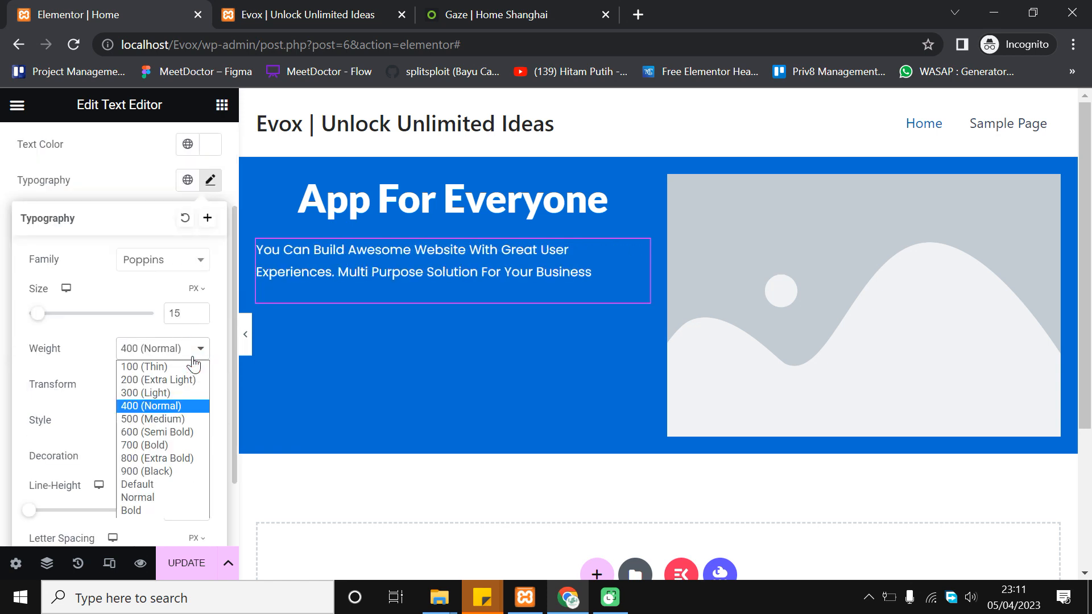
click(172, 419)
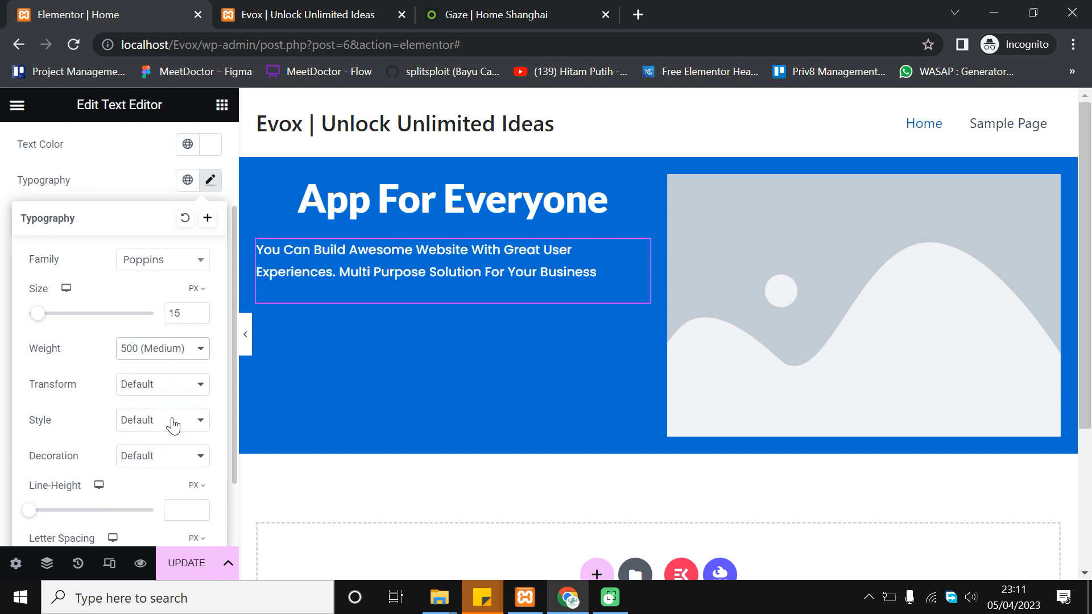
click(3, 398)
scroll(122, 319, up, 2)
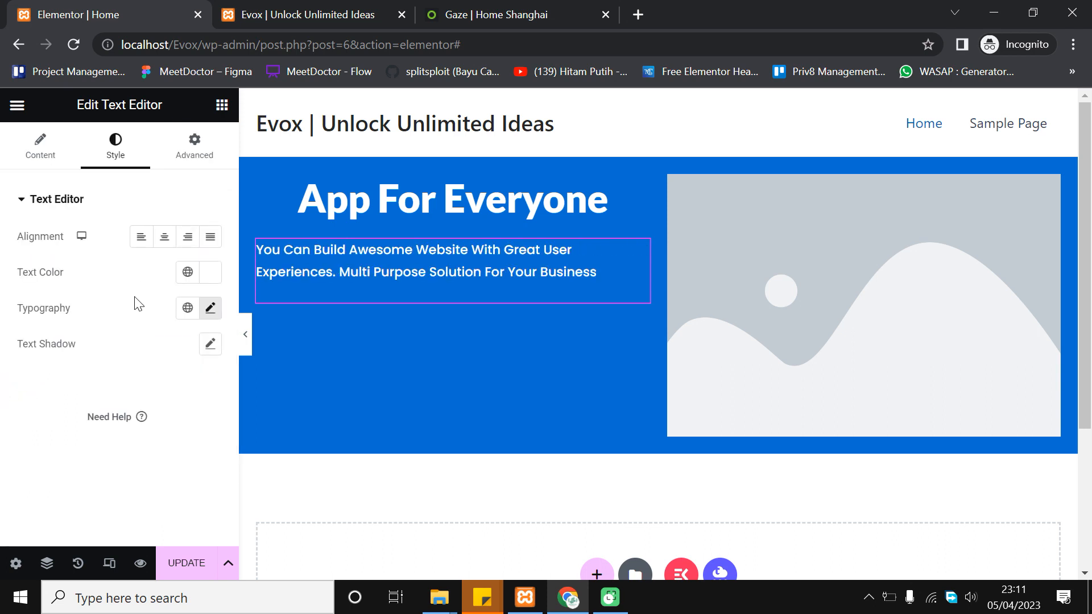
click(165, 241)
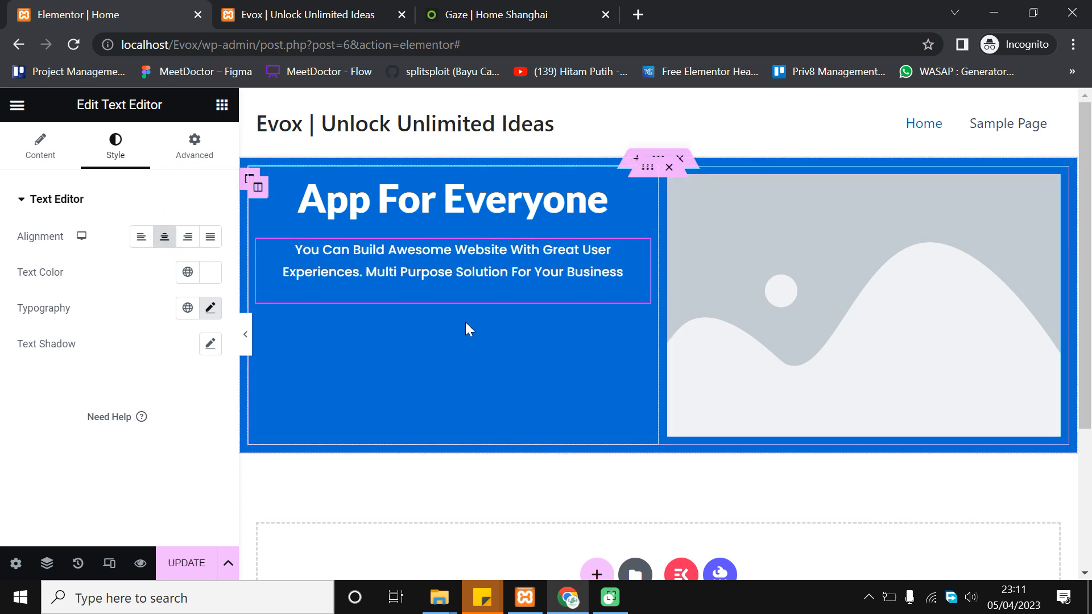
click(512, 7)
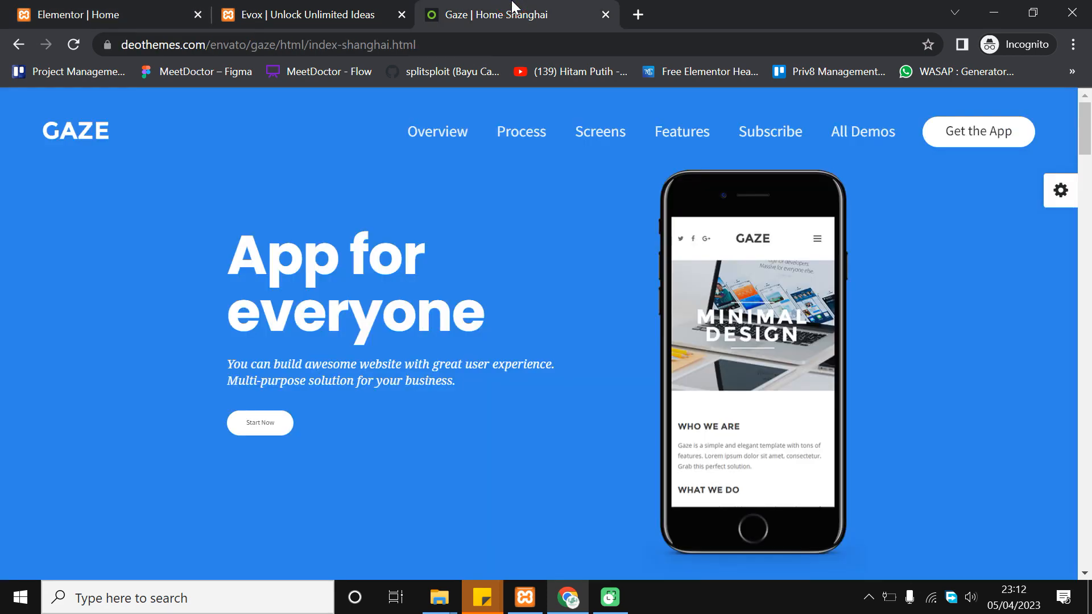
click(75, 8)
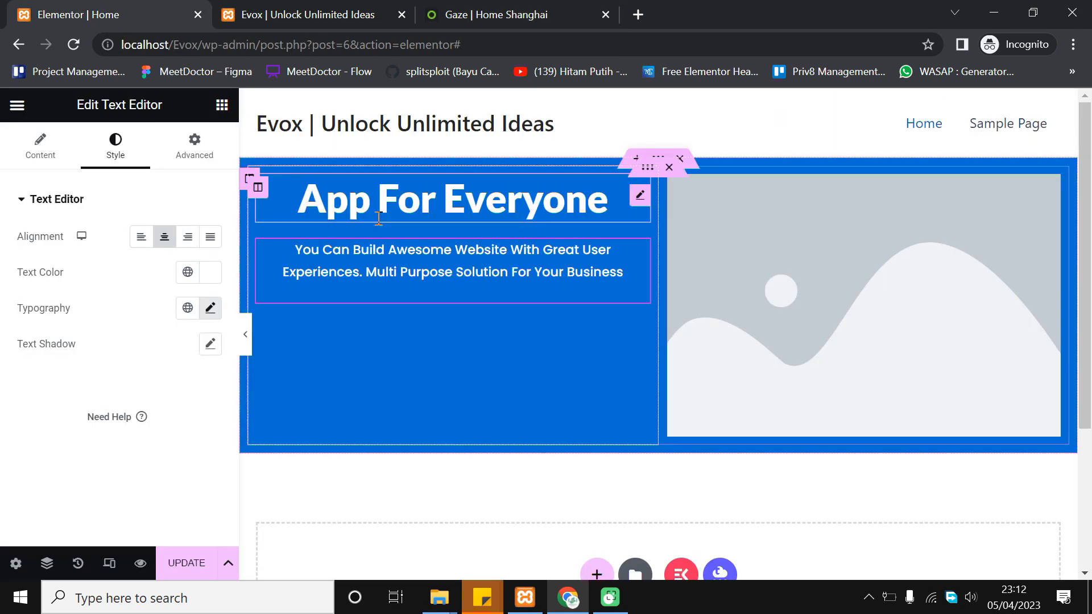
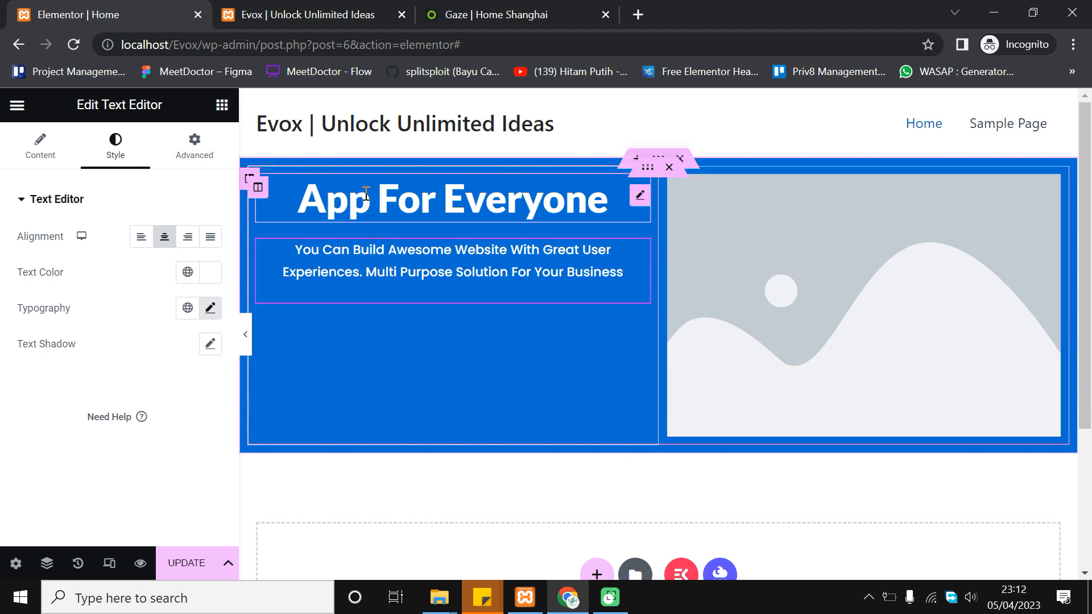
Set the heading column's vertical alignment to Middle and update the page
click(258, 188)
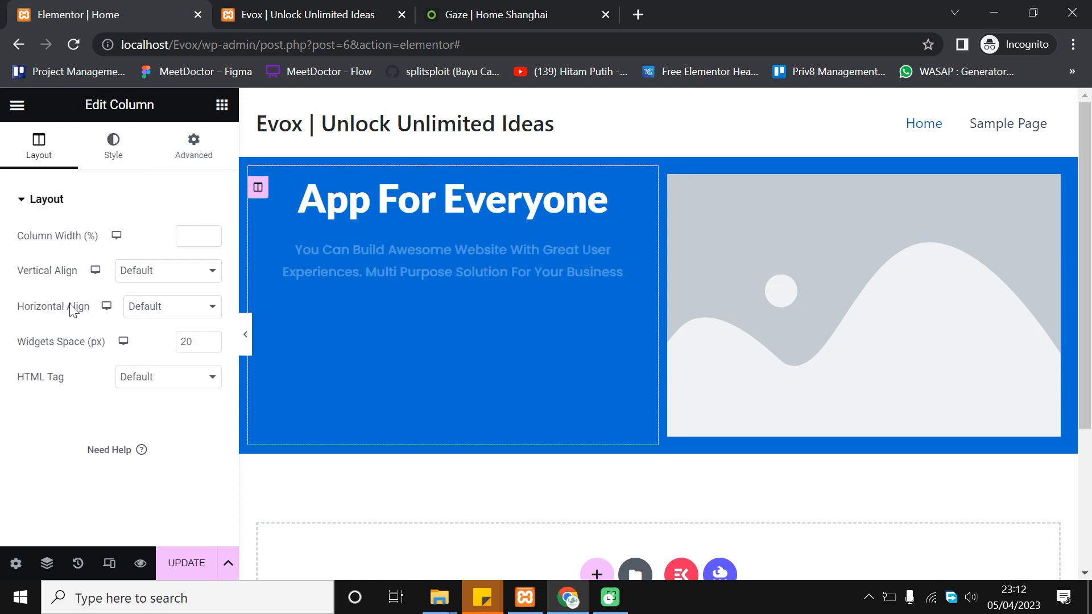
click(170, 272)
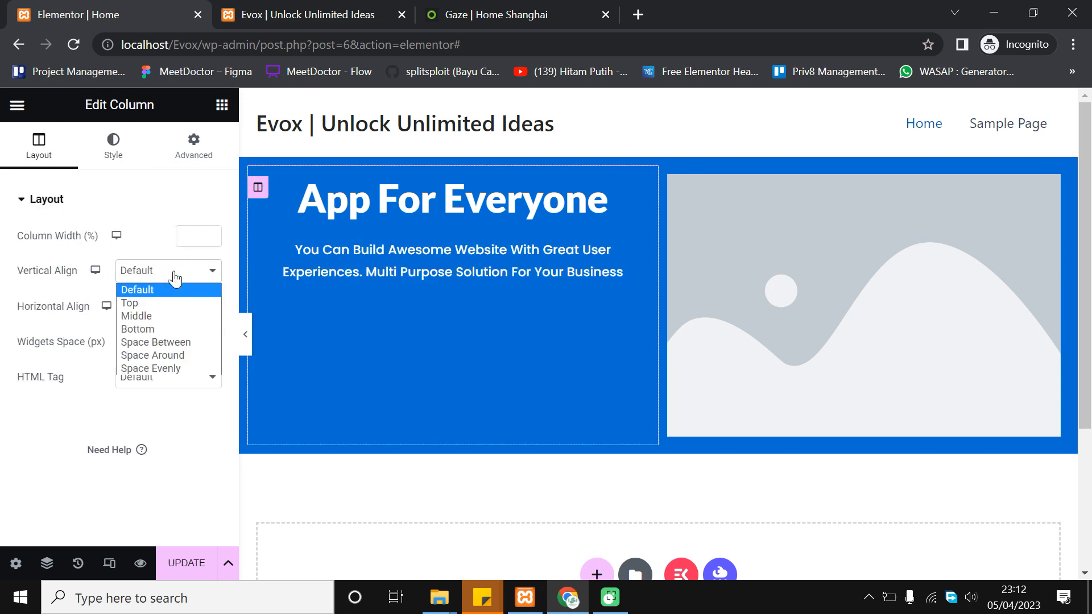
click(167, 318)
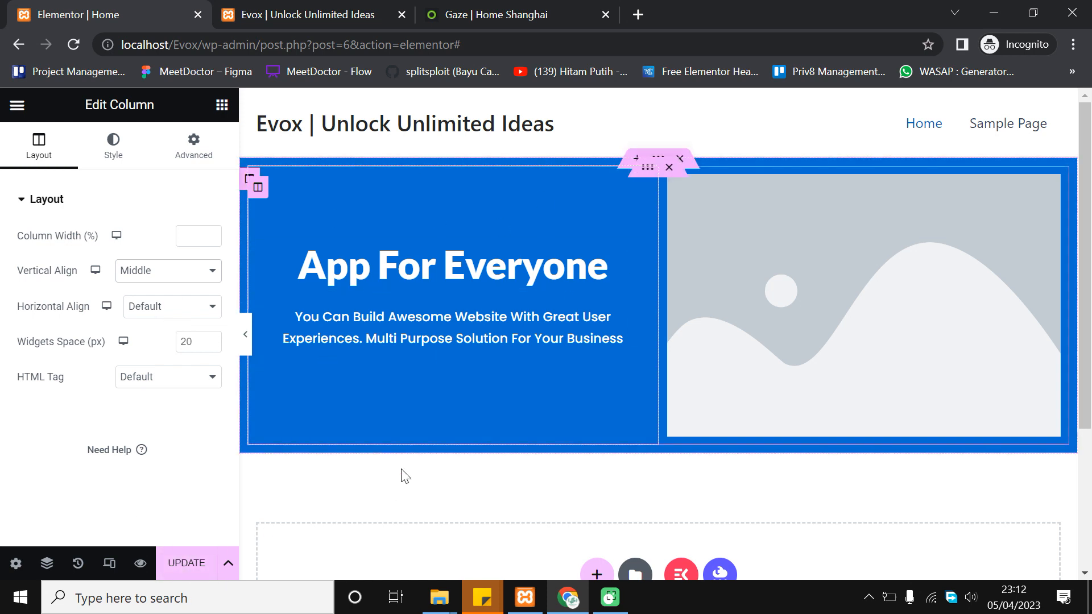
click(186, 563)
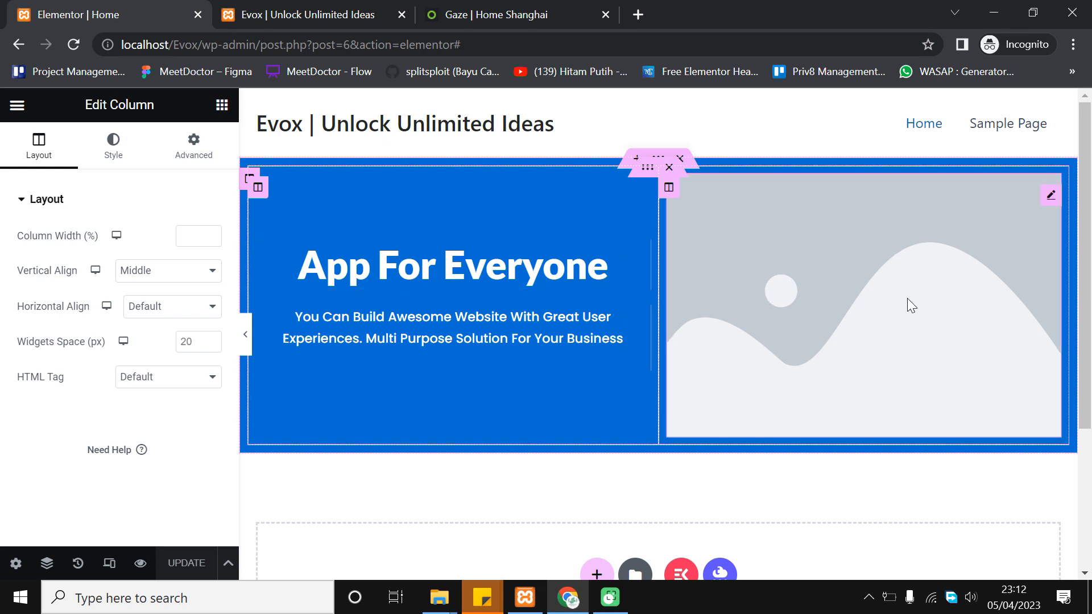
click(837, 250)
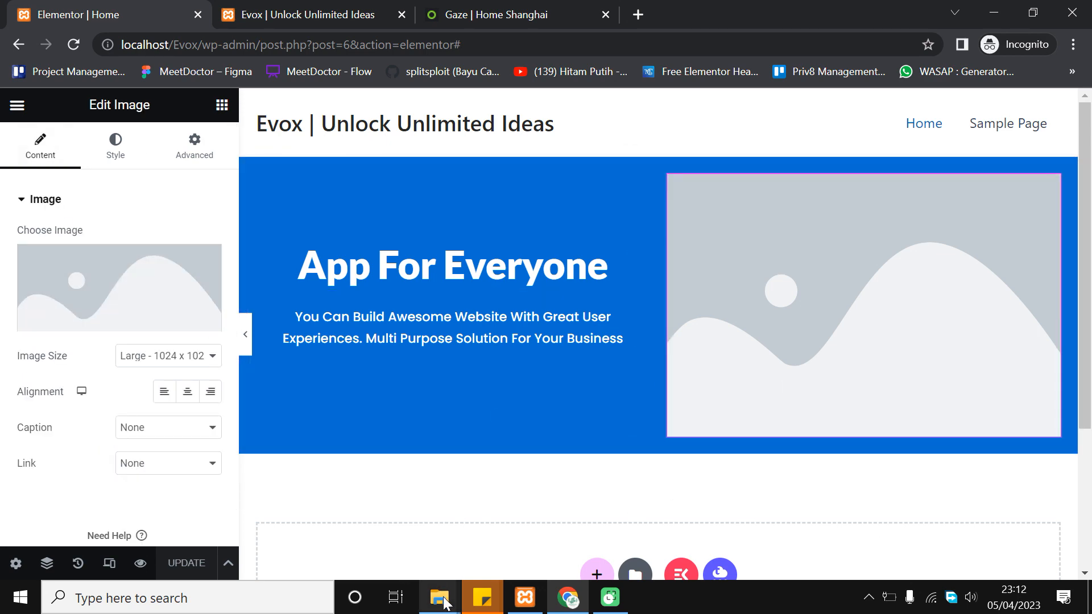
Upload the Evox Hero image and insert it in place of the placeholder
mouse_move(445, 603)
click(543, 504)
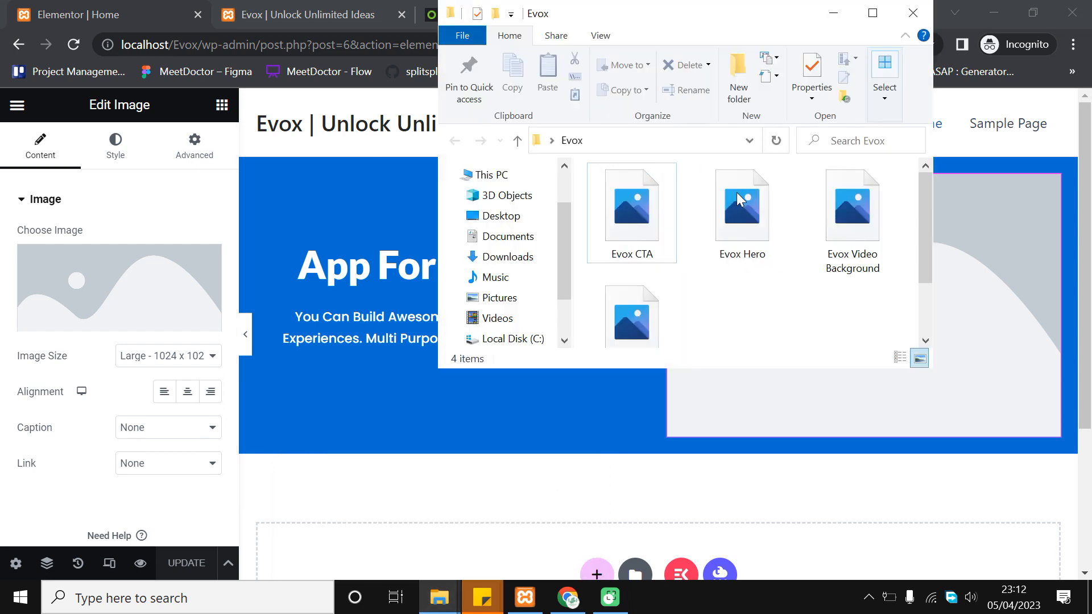
click(107, 263)
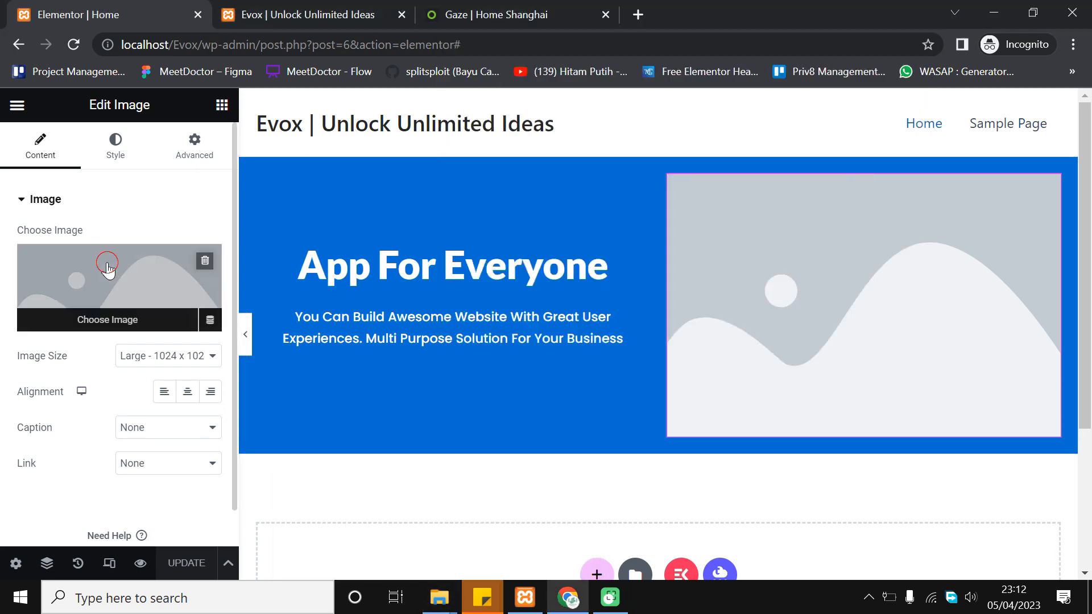
mouse_move(437, 595)
click(537, 534)
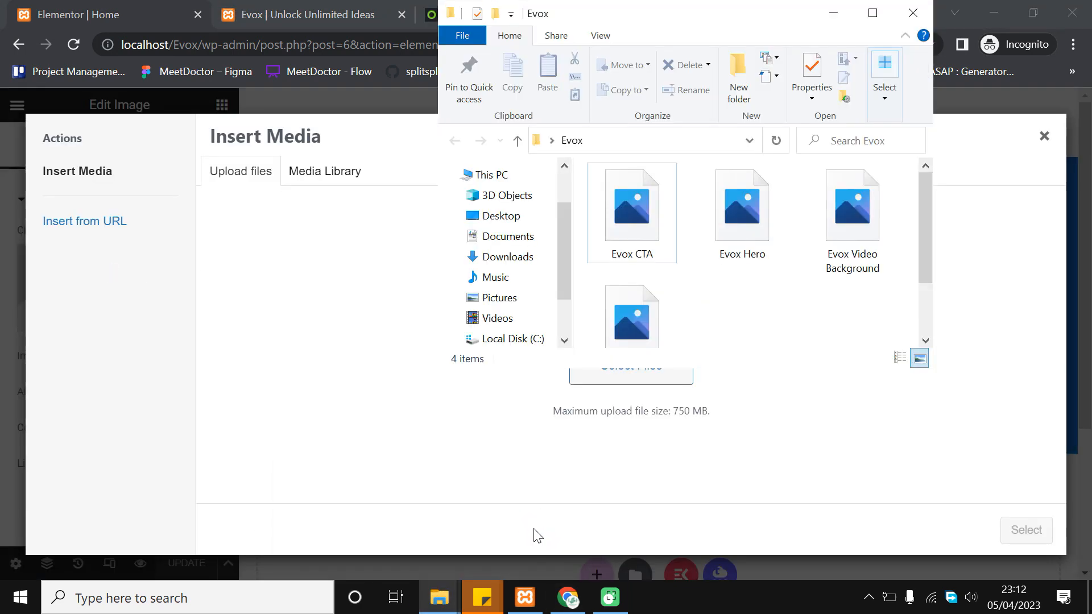
scroll(734, 319, down, 2)
scroll(756, 293, up, 2)
drag(771, 210, 503, 422)
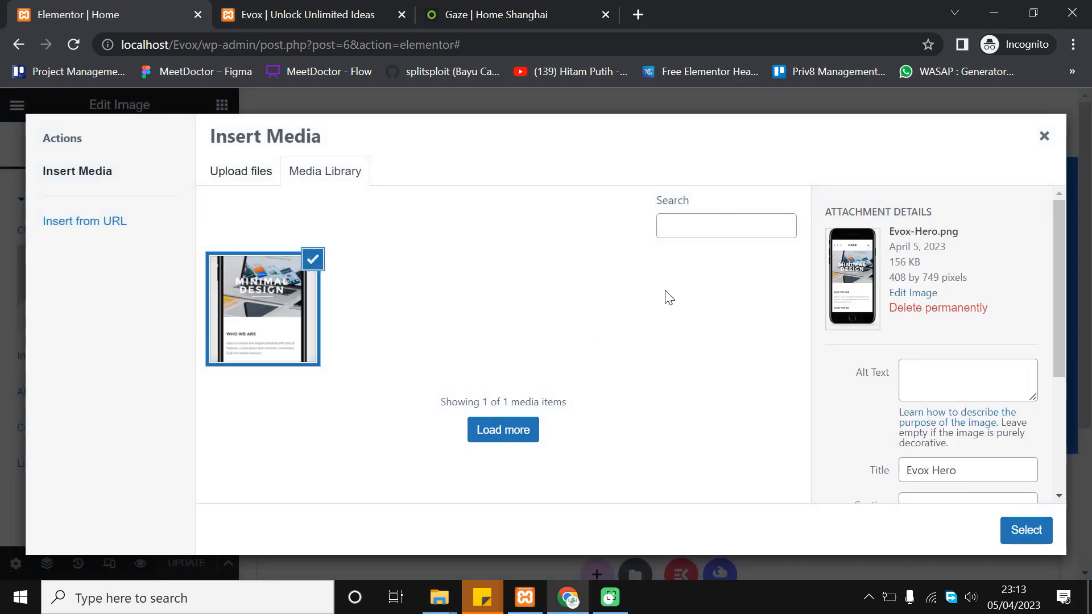
scroll(933, 353, down, 2)
click(1010, 526)
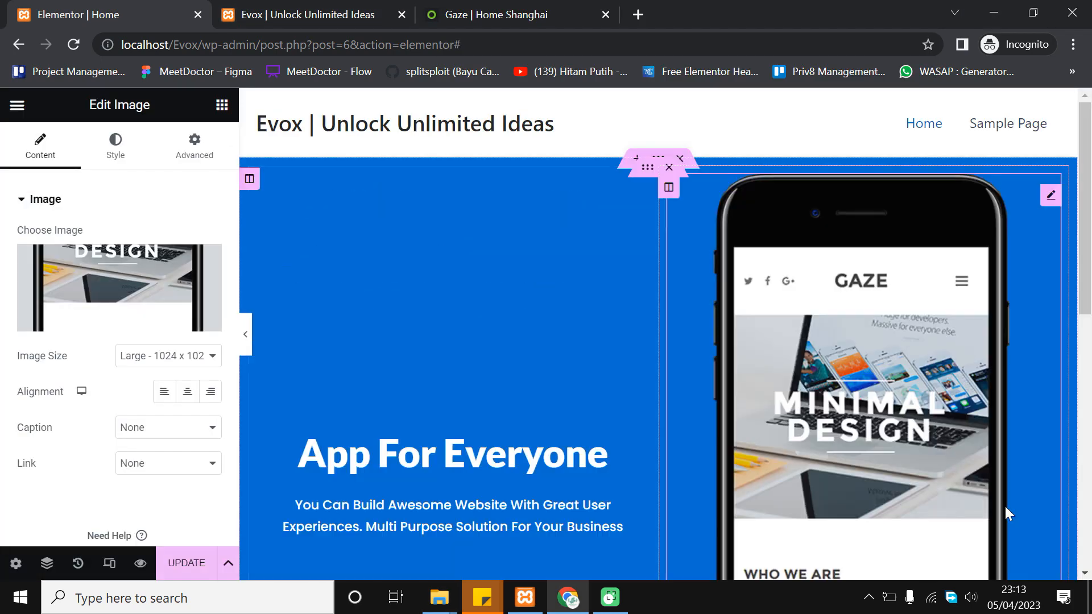
Try the 768 image size, then return the image to Medium 300 x 300
scroll(665, 342, down, 5)
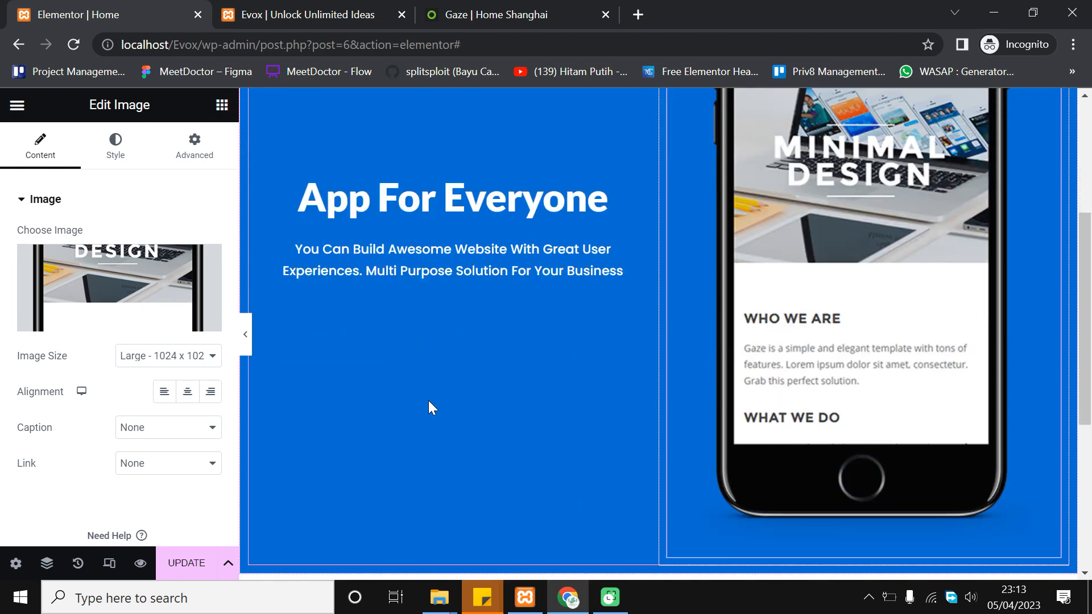
click(158, 358)
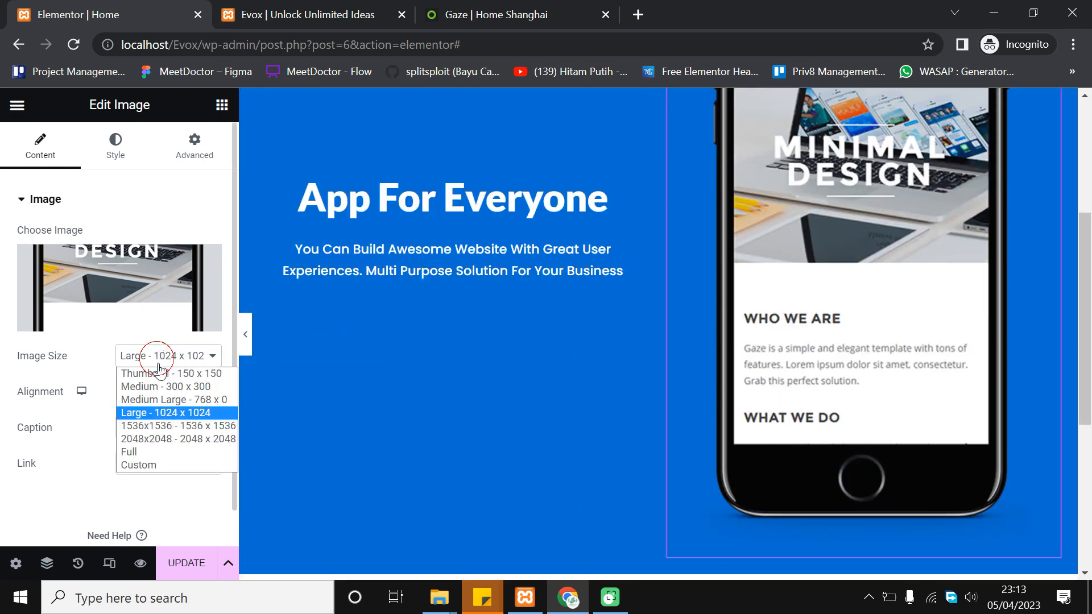
click(165, 392)
scroll(729, 279, up, 4)
click(157, 357)
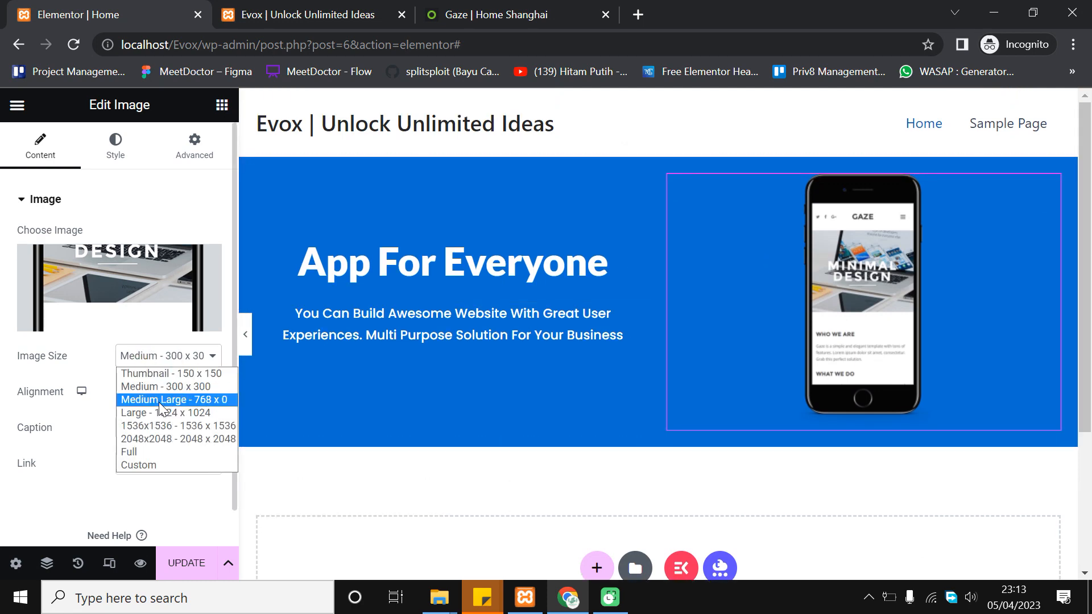
click(162, 402)
click(179, 366)
click(172, 383)
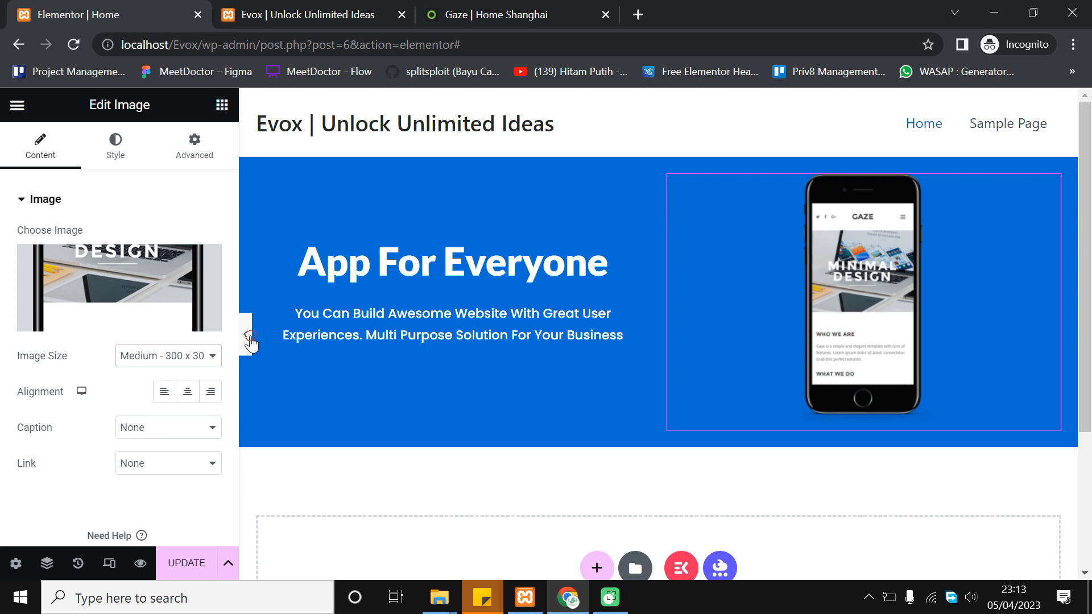
Preview the page, compare with the Gaze template, and switch the image to the 768 size
click(249, 336)
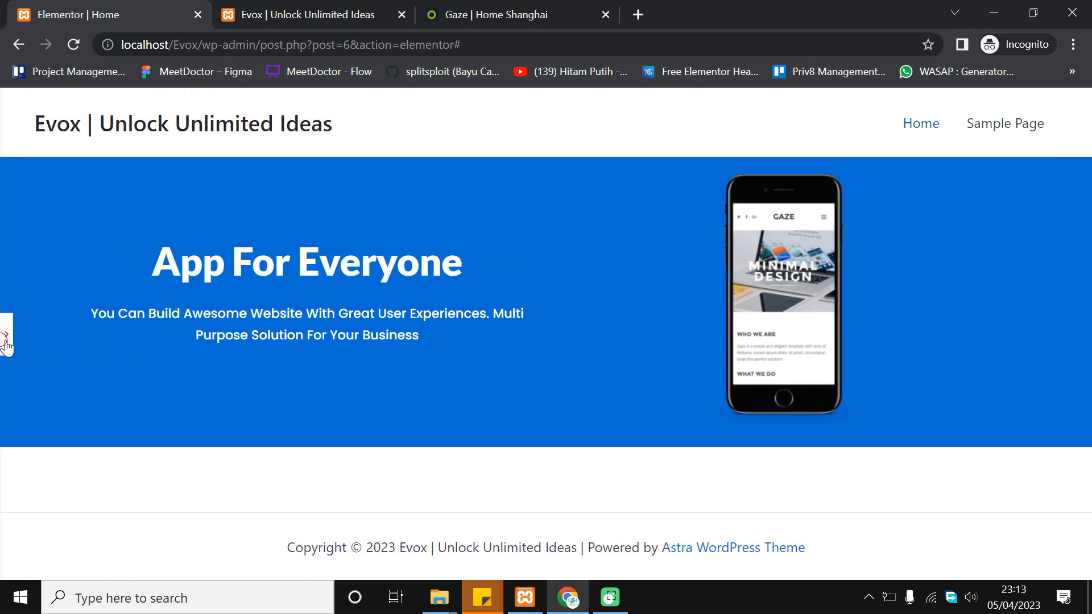
click(6, 341)
click(495, 14)
click(108, 14)
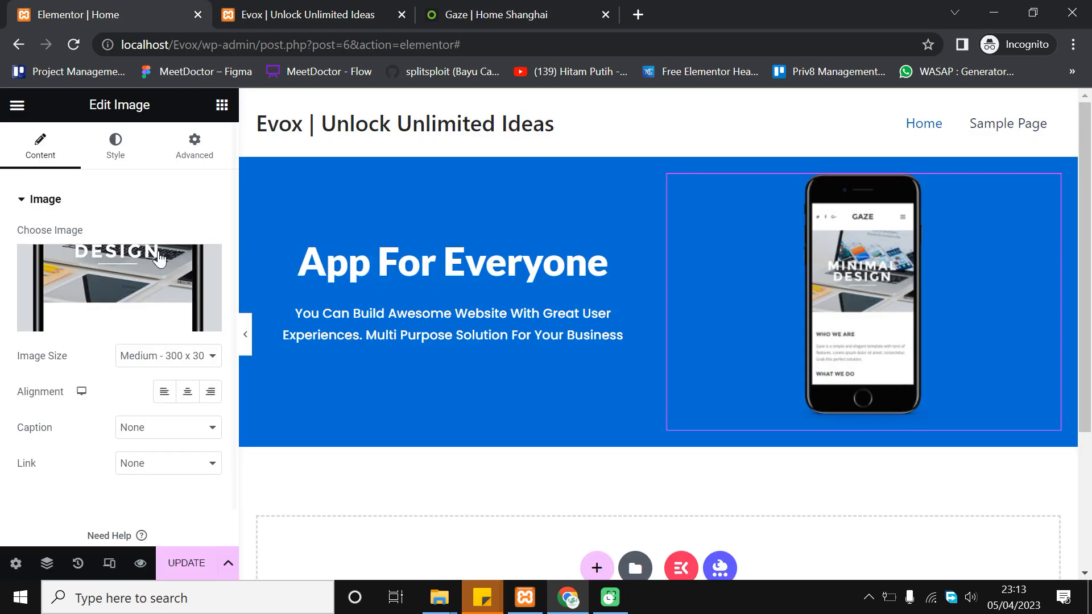
click(181, 356)
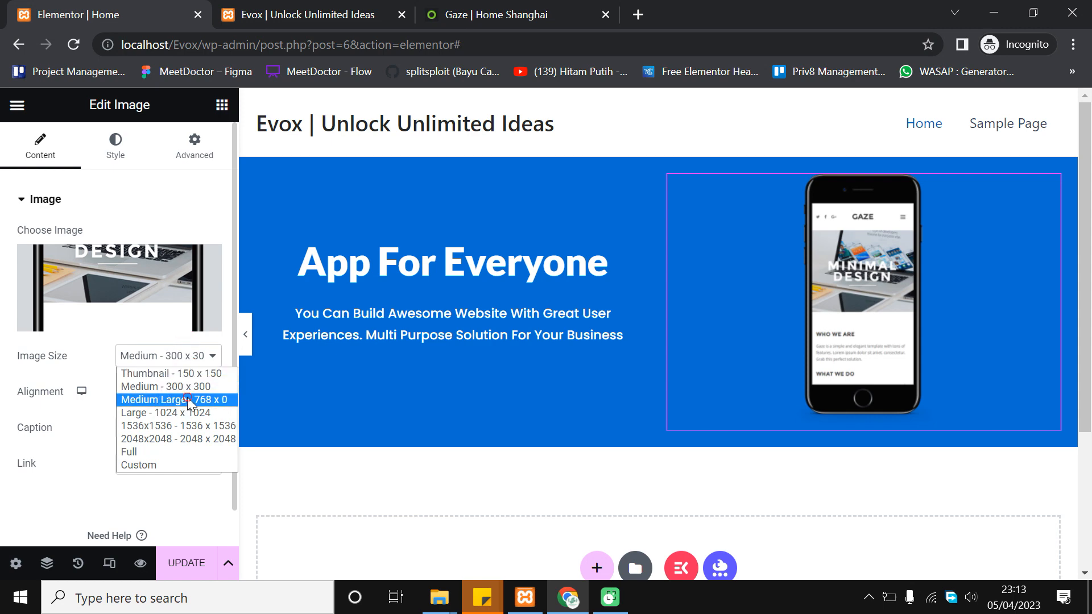
click(186, 397)
Try a custom 500 x 500 image size, then settle on Medium 300 x 300
scroll(193, 398, down, 1)
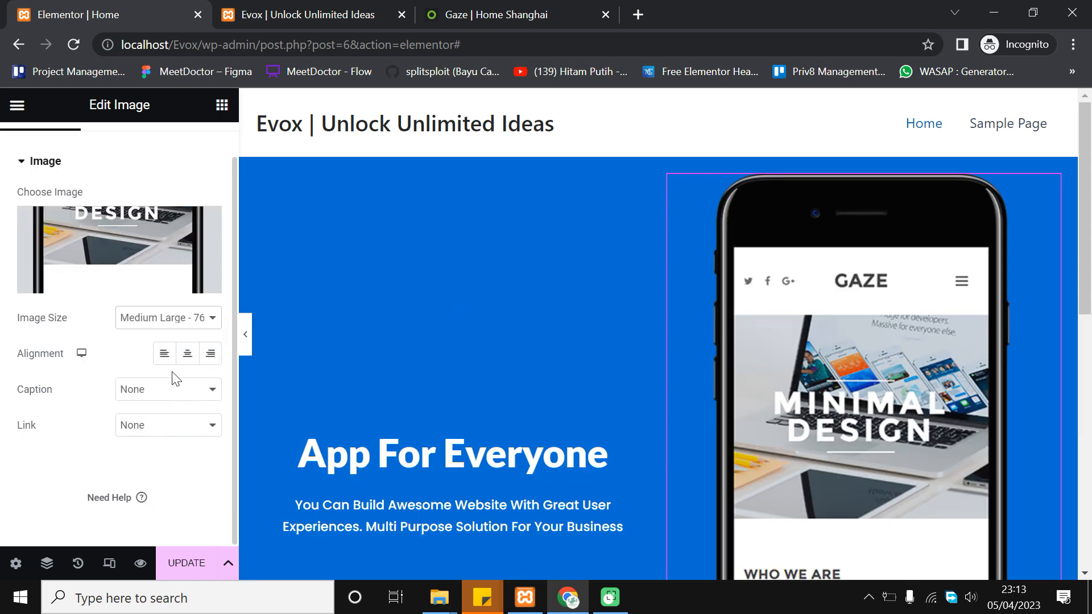
click(182, 323)
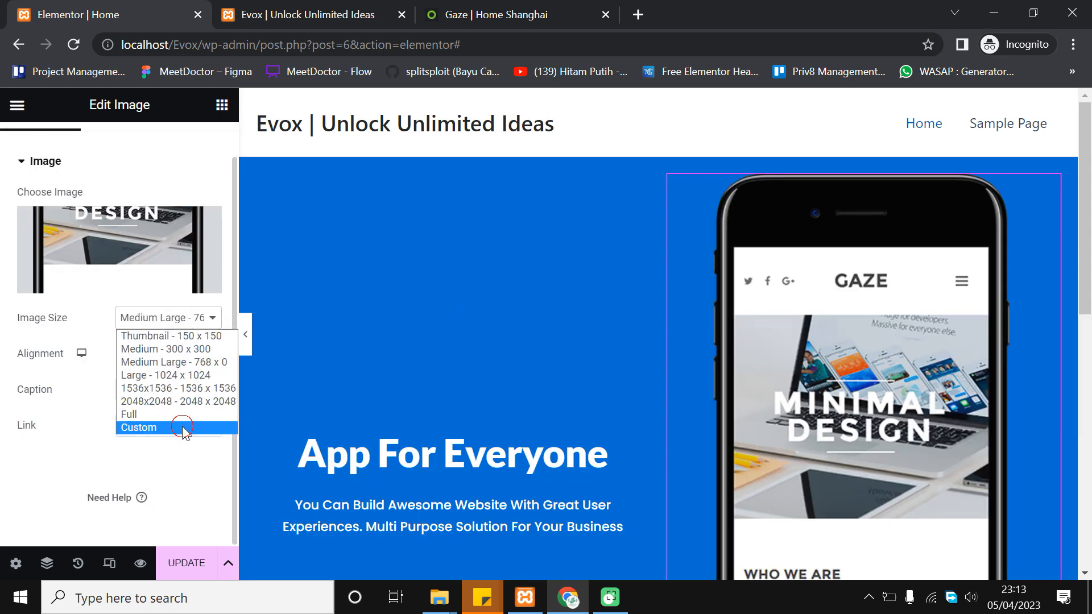
click(183, 427)
click(49, 419)
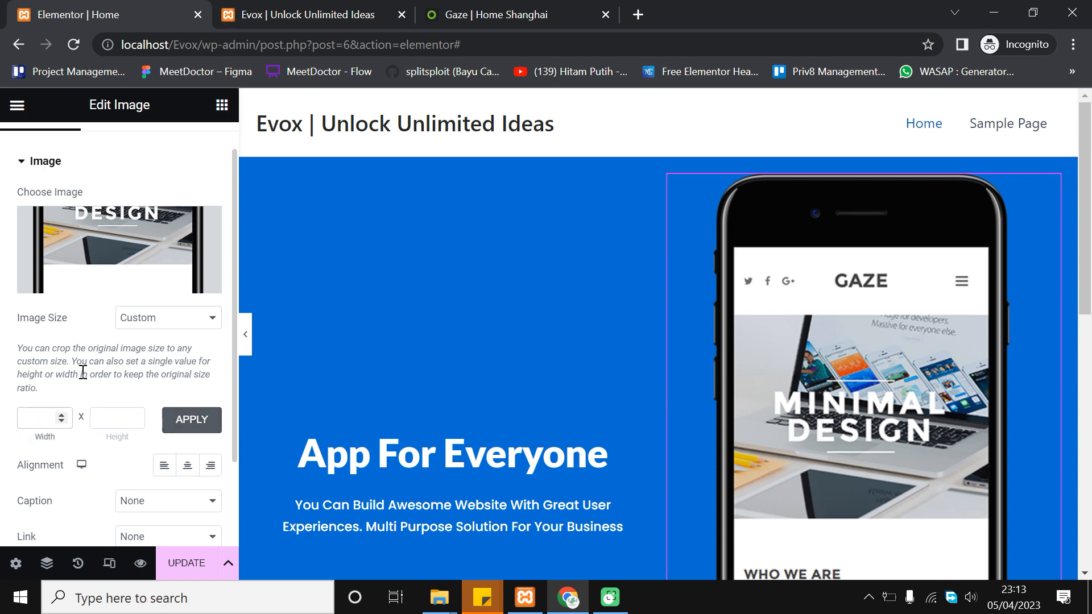
key(Tab)
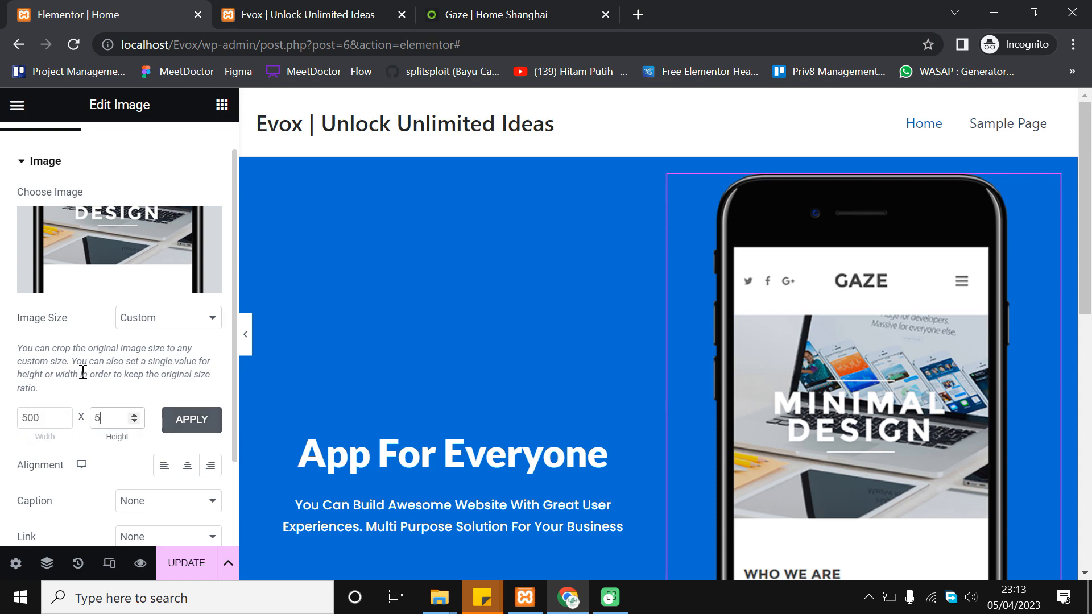
text(500)
click(191, 424)
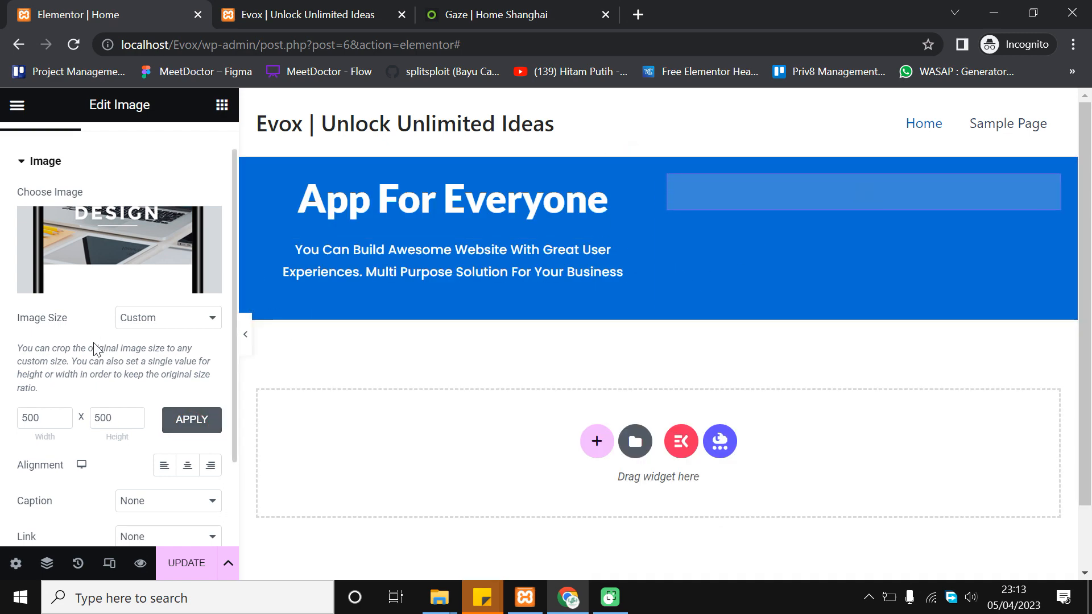
double_click(22, 412)
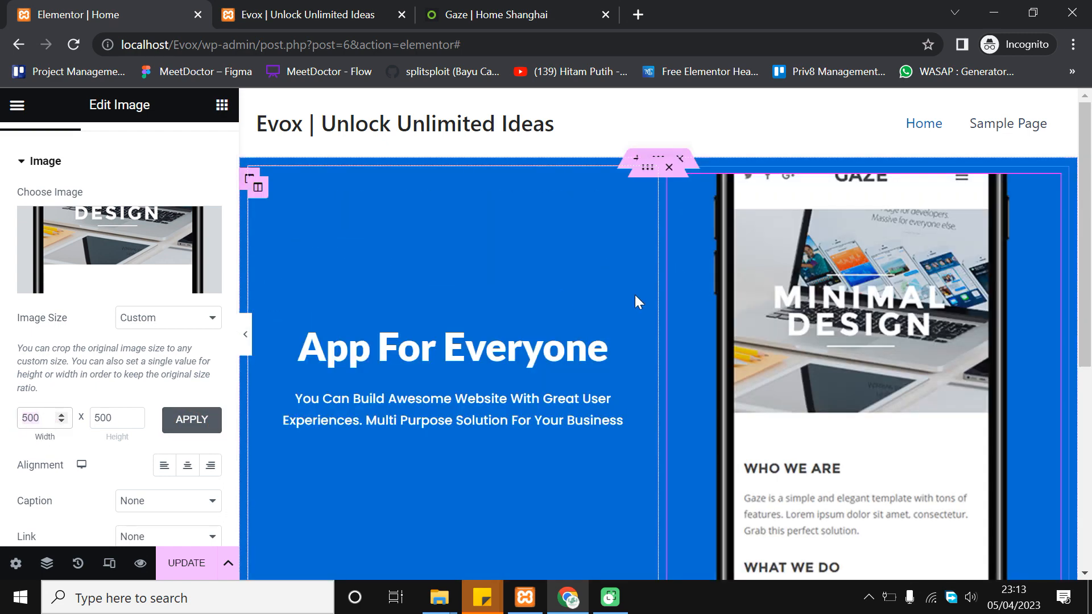
scroll(599, 298, down, 2)
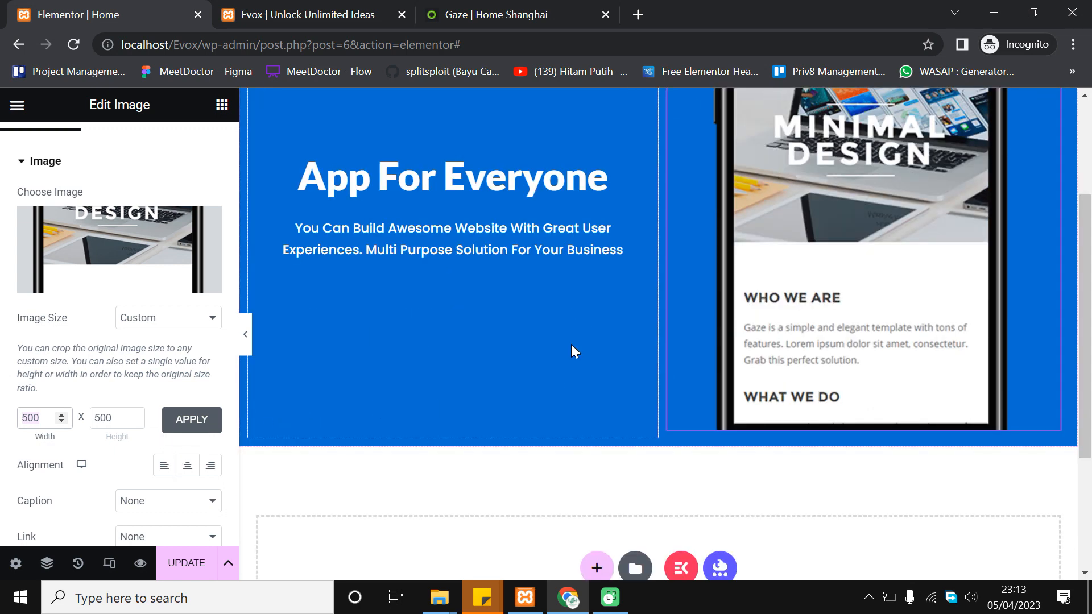
scroll(301, 418, up, 2)
scroll(127, 351, up, 1)
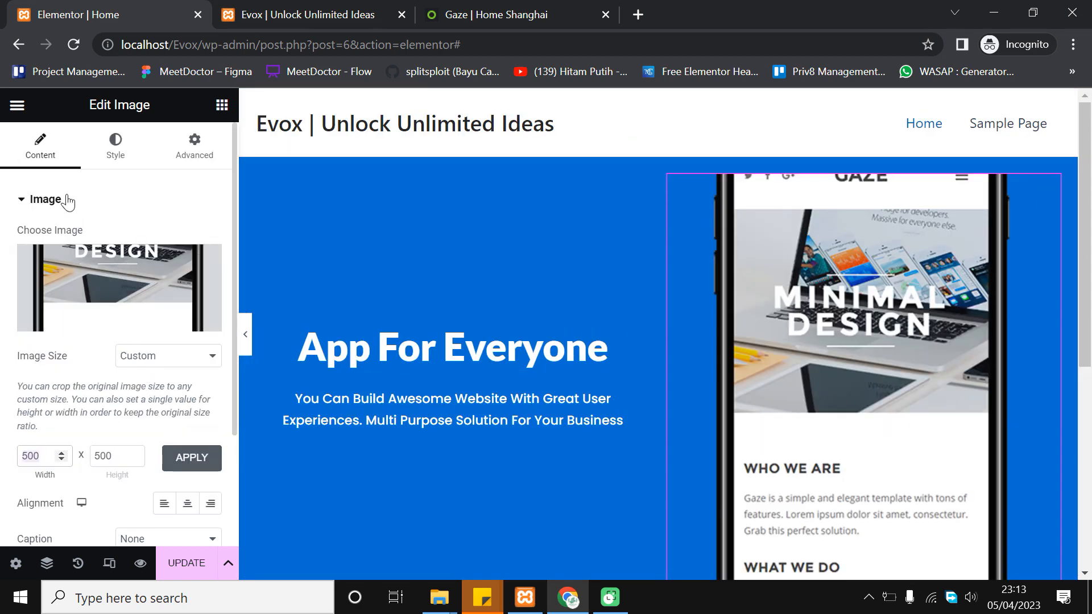
click(163, 356)
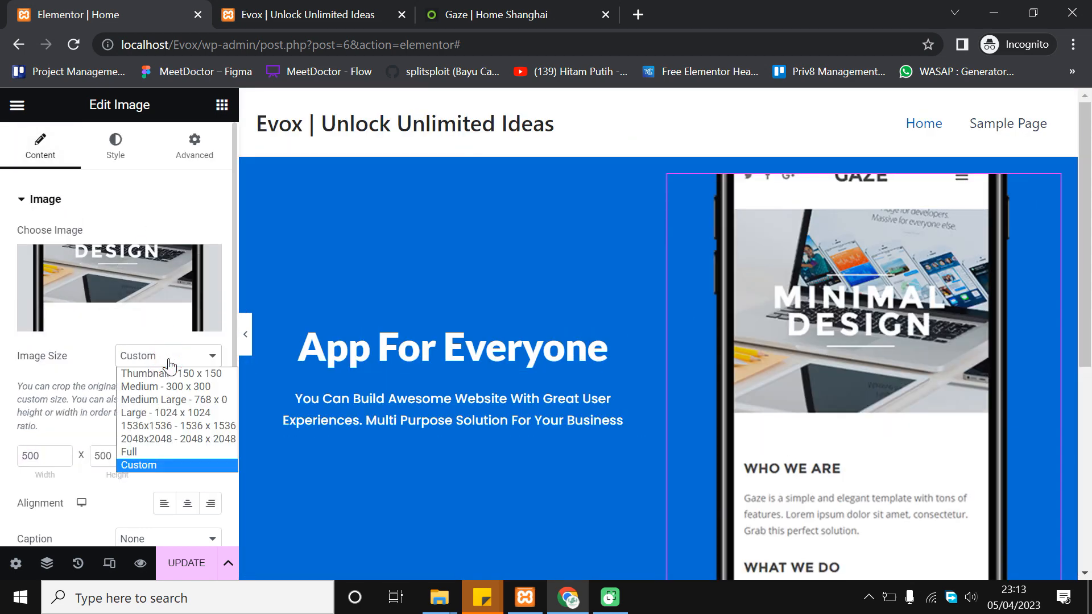
click(196, 387)
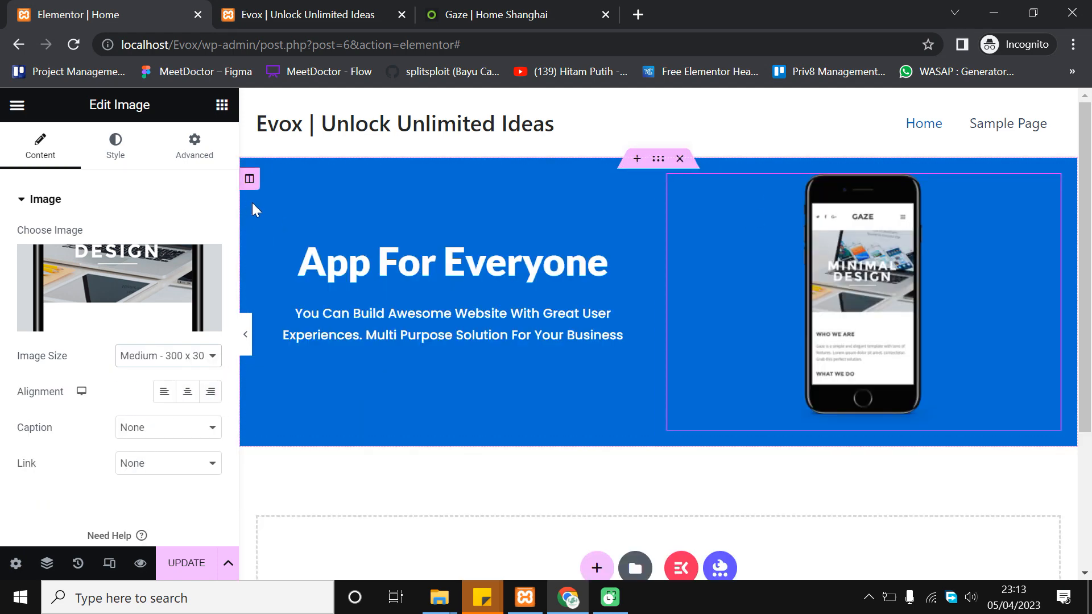
Preview the page, then select the hero's inner section and open its Advanced spacing settings
click(253, 331)
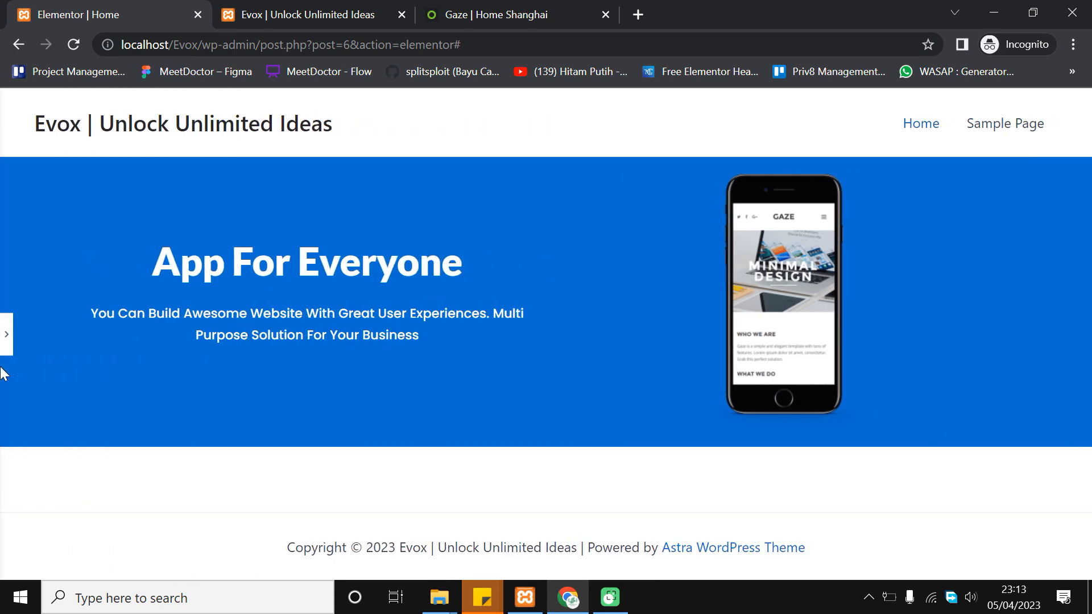
click(7, 334)
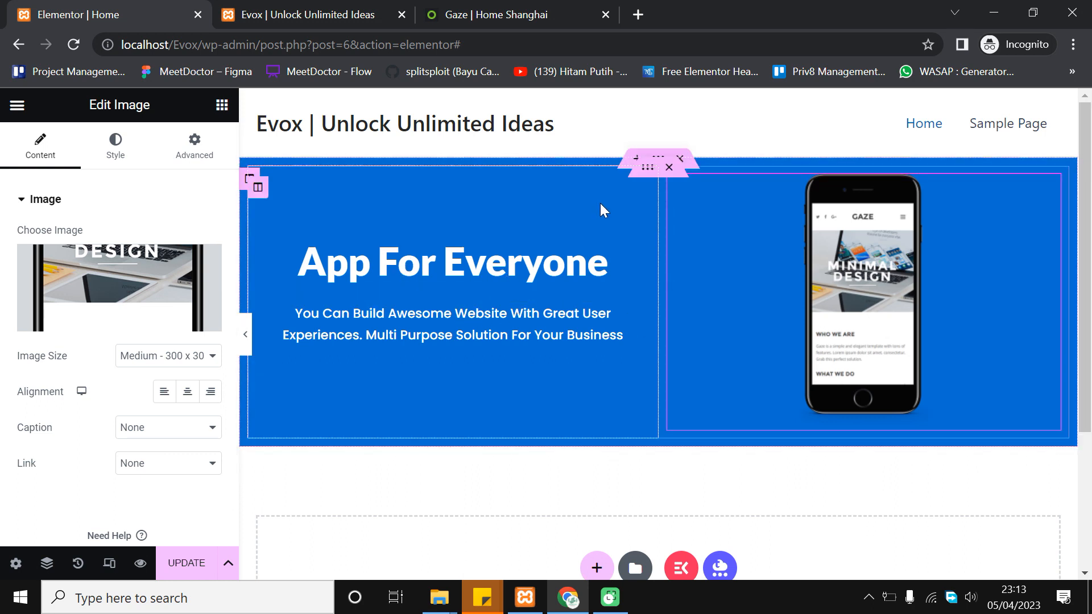
click(646, 169)
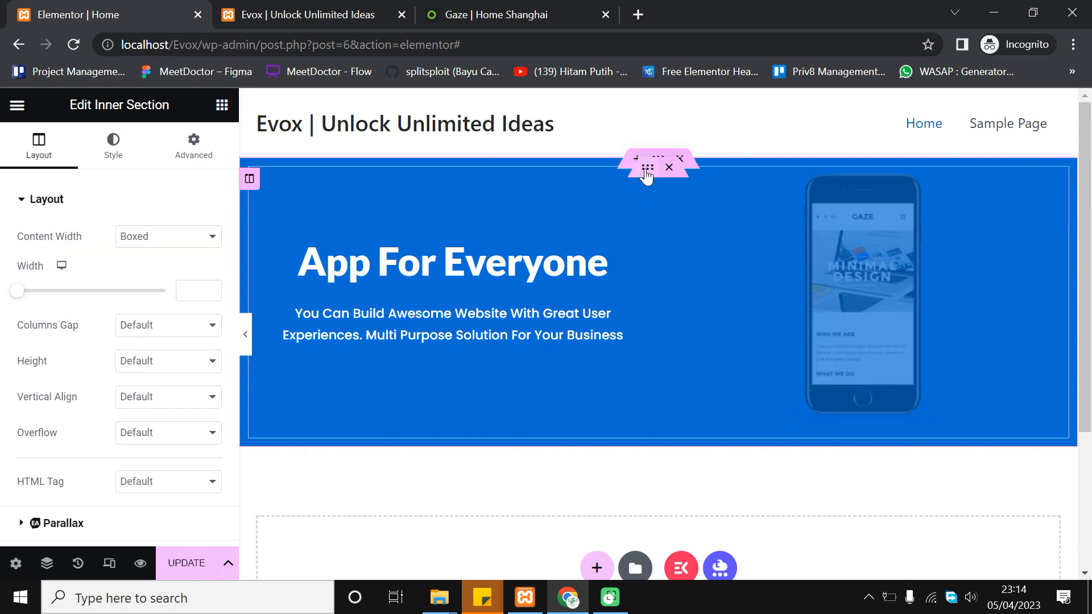
click(47, 563)
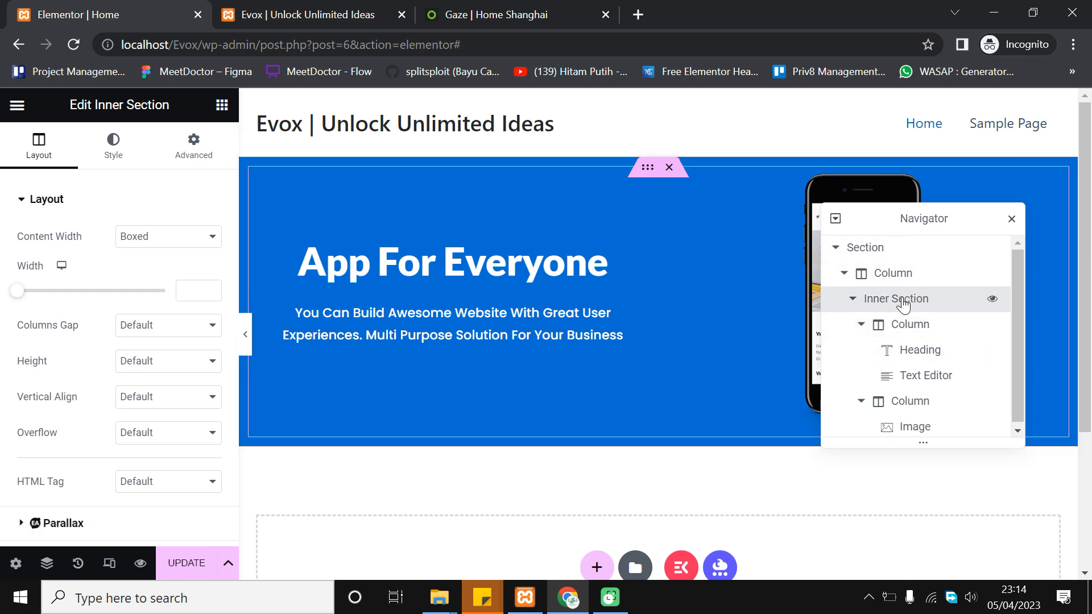
click(192, 147)
Unlink the padding, set top and bottom to 50 px, and check the taller banner in preview
click(209, 322)
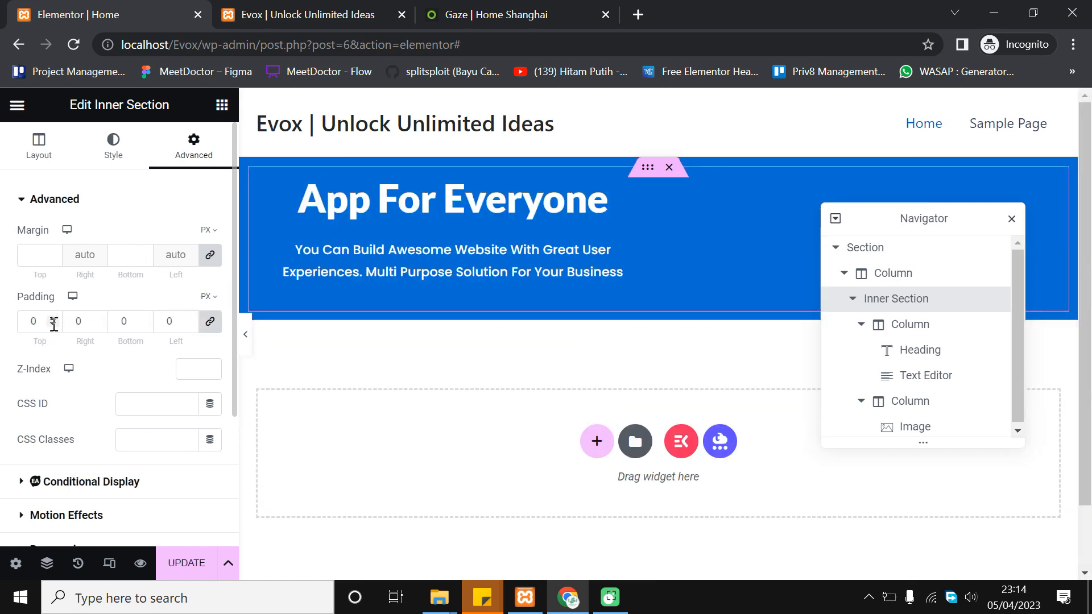
click(212, 322)
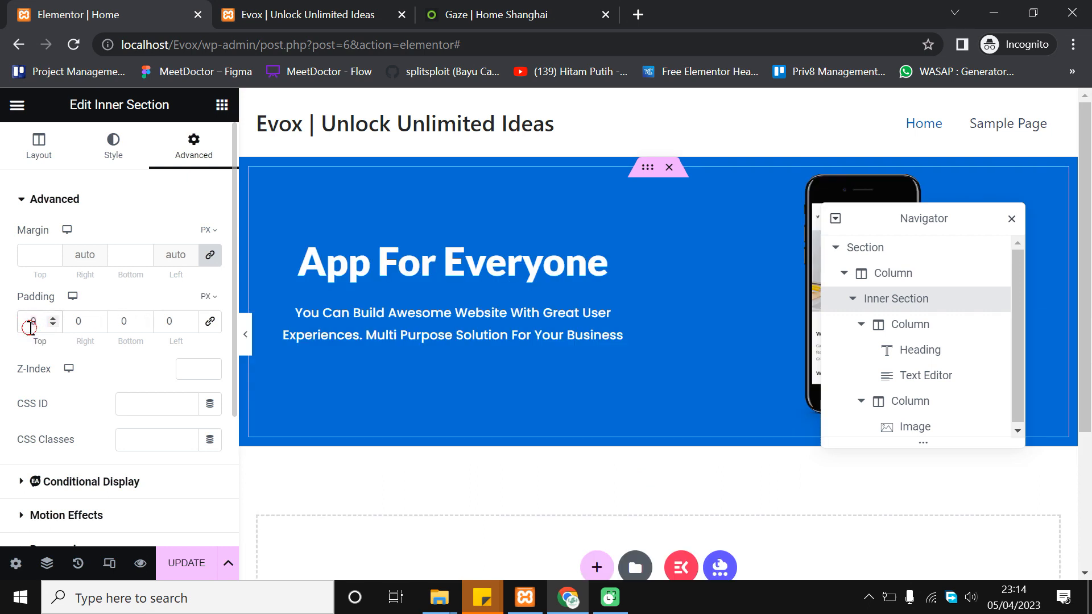
double_click(37, 324)
text(50)
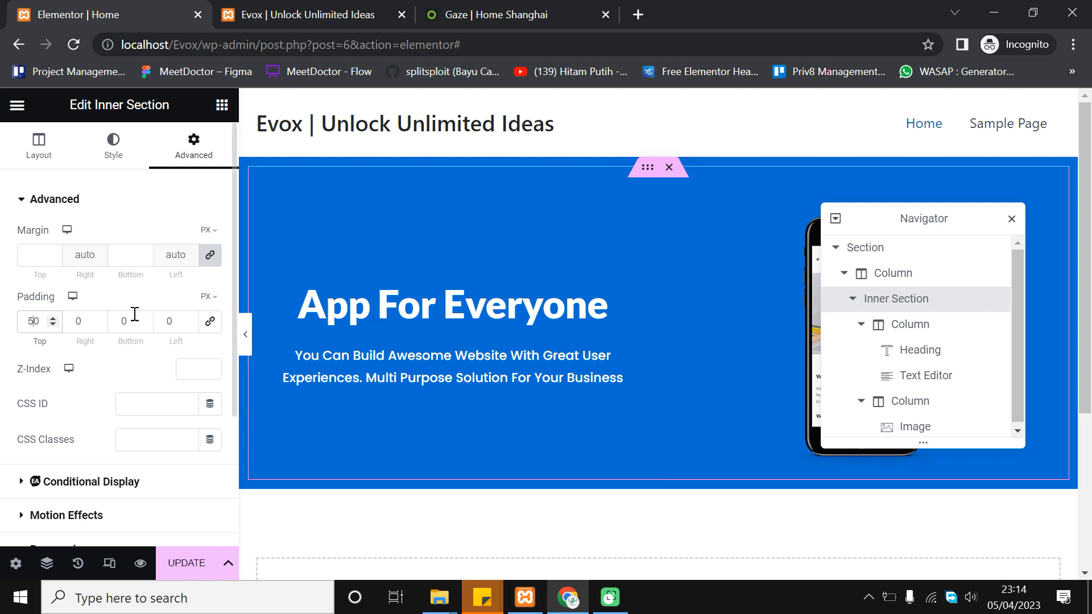
double_click(124, 324)
text(50)
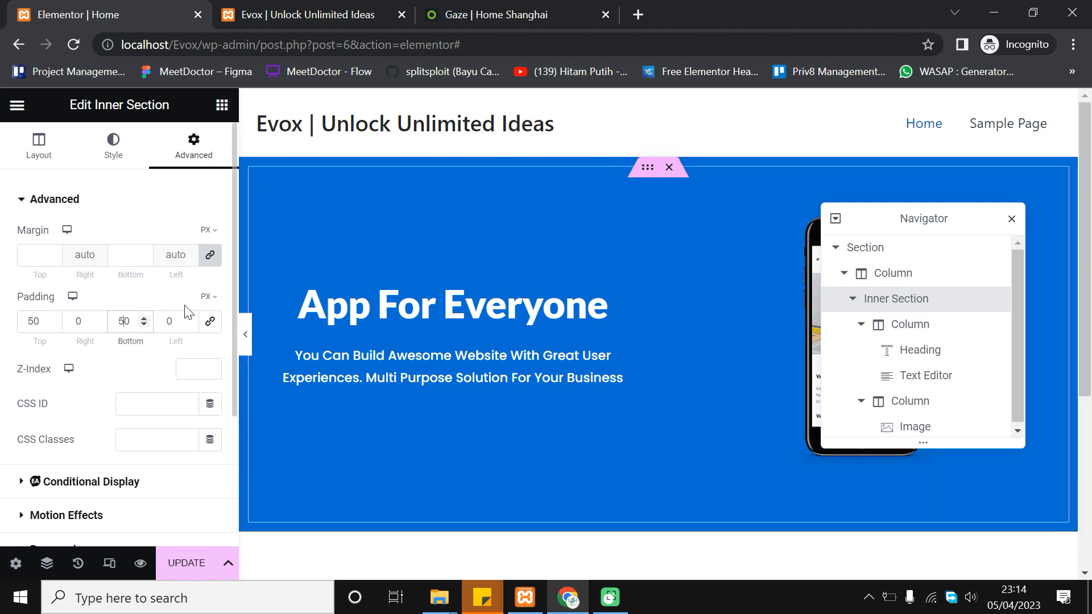
click(246, 340)
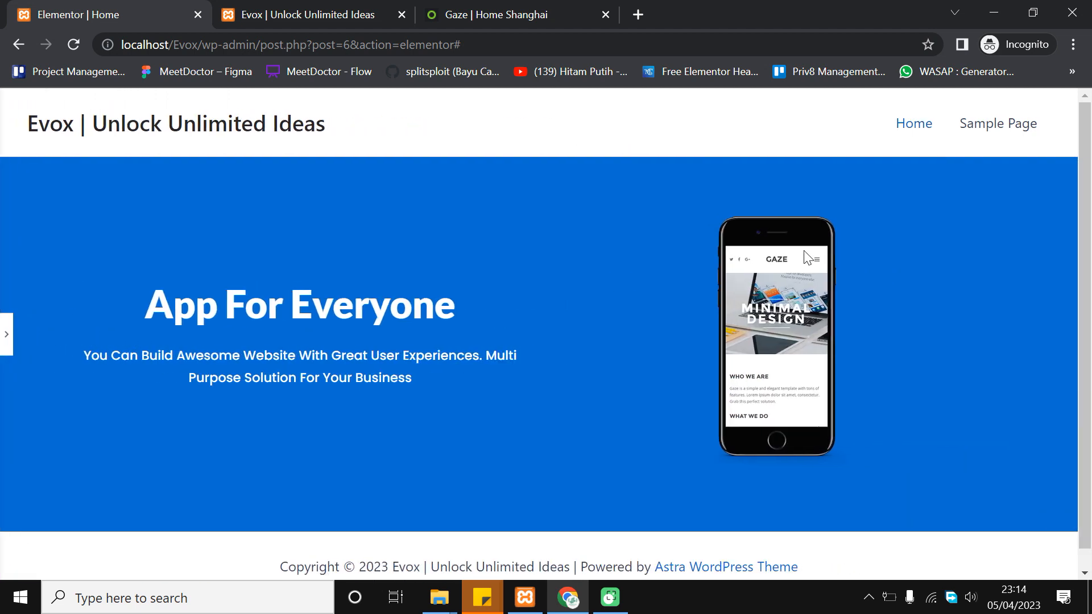
click(7, 334)
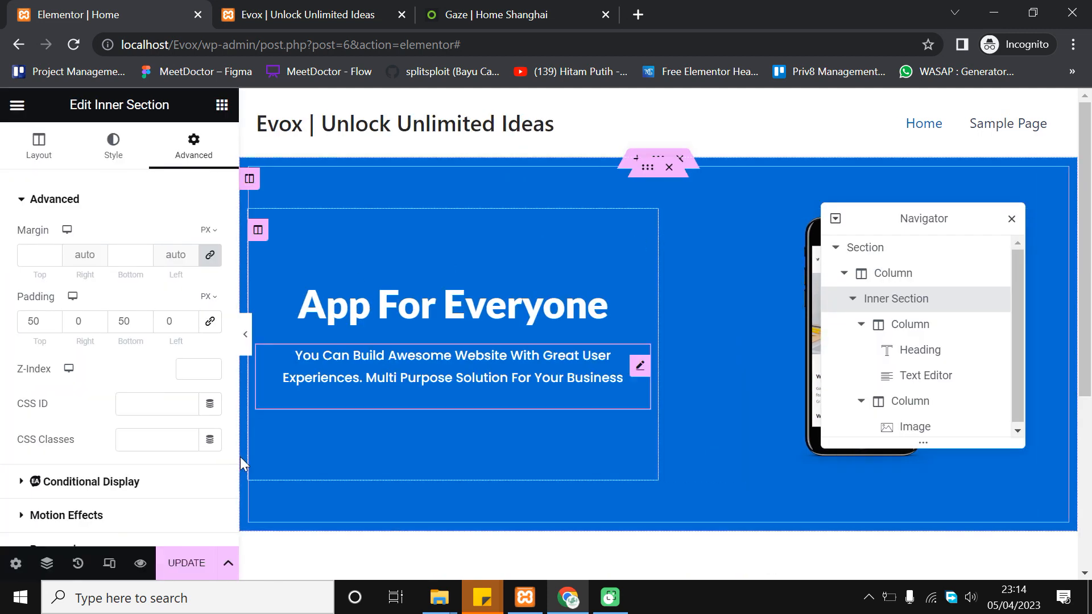
Dock and close the Navigator, then centre-align the phone image in its column
drag(961, 218, 1080, 239)
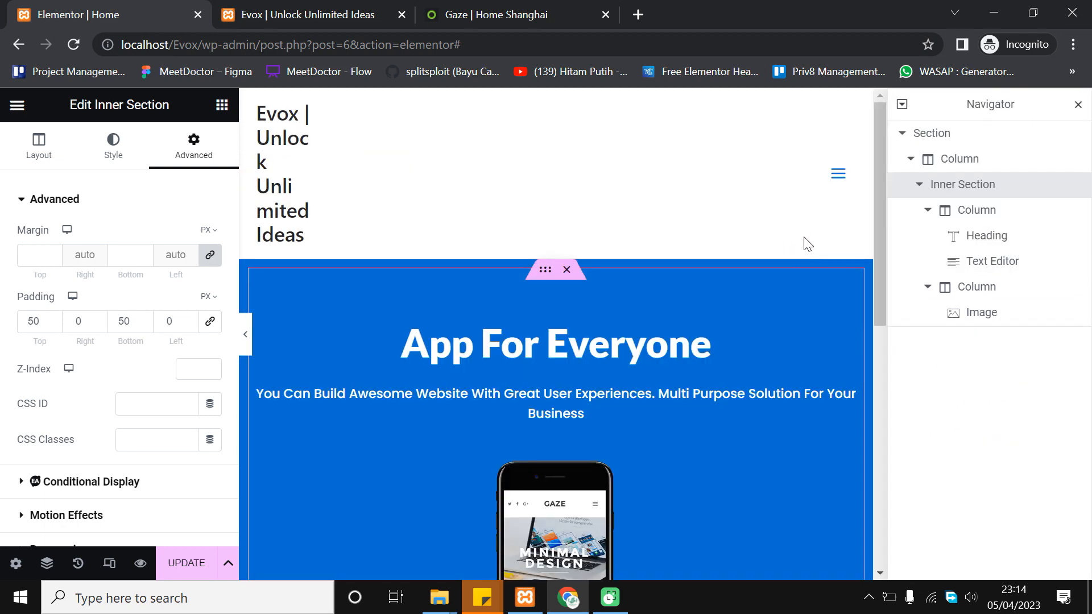
click(1078, 106)
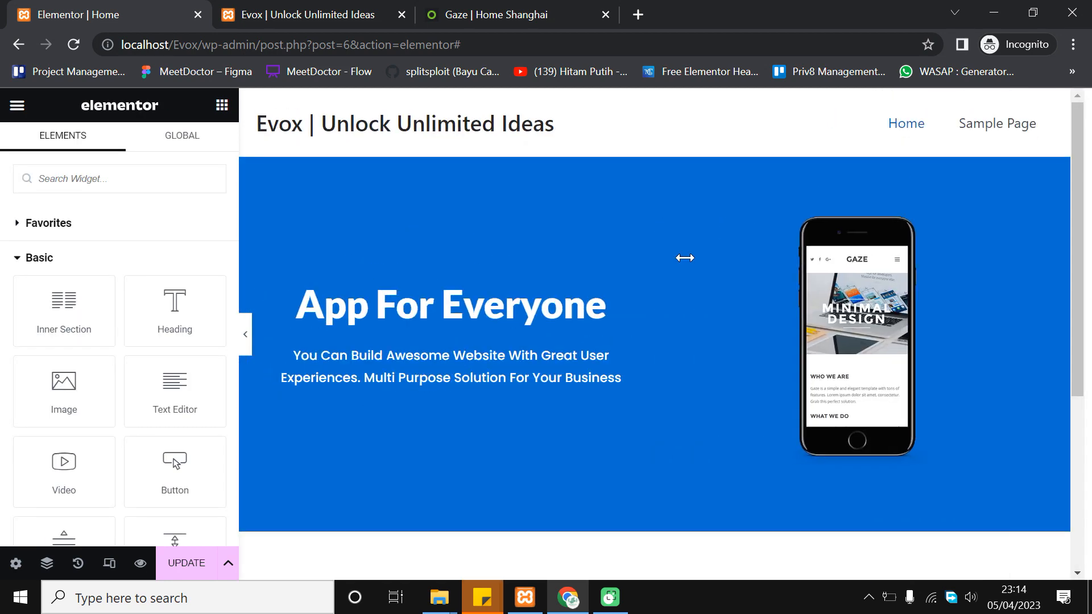
click(794, 288)
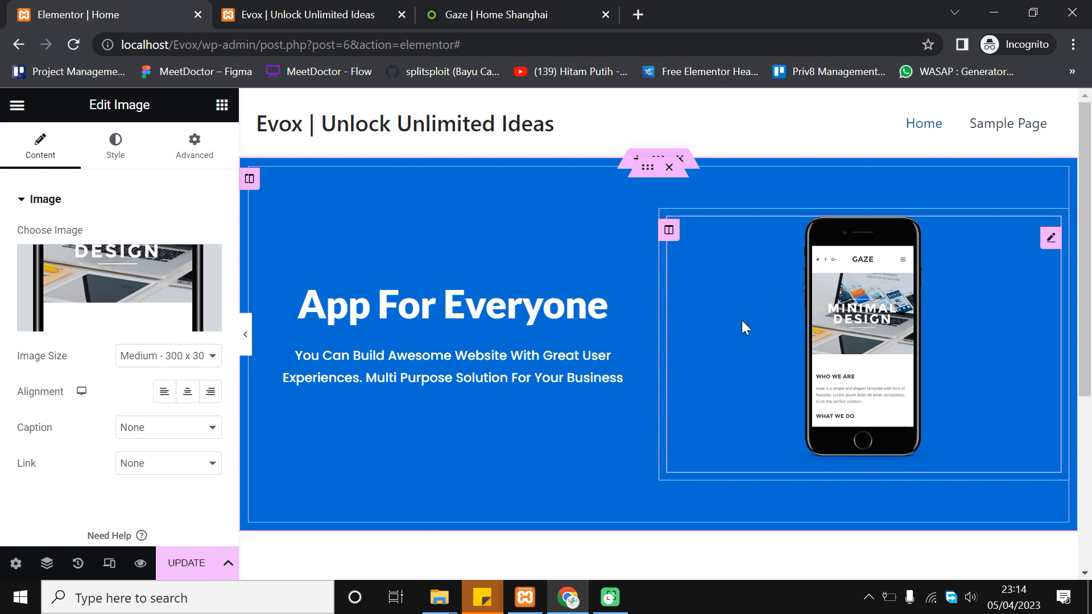
click(165, 394)
click(186, 395)
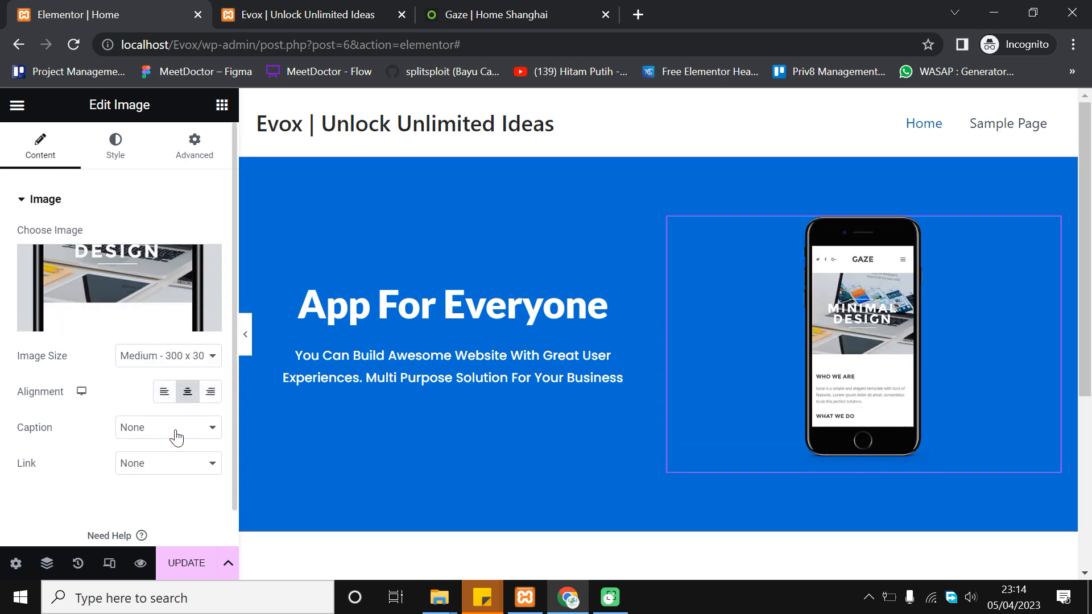
Set the phone image's width to 50% in its Style settings and check it in preview
click(127, 164)
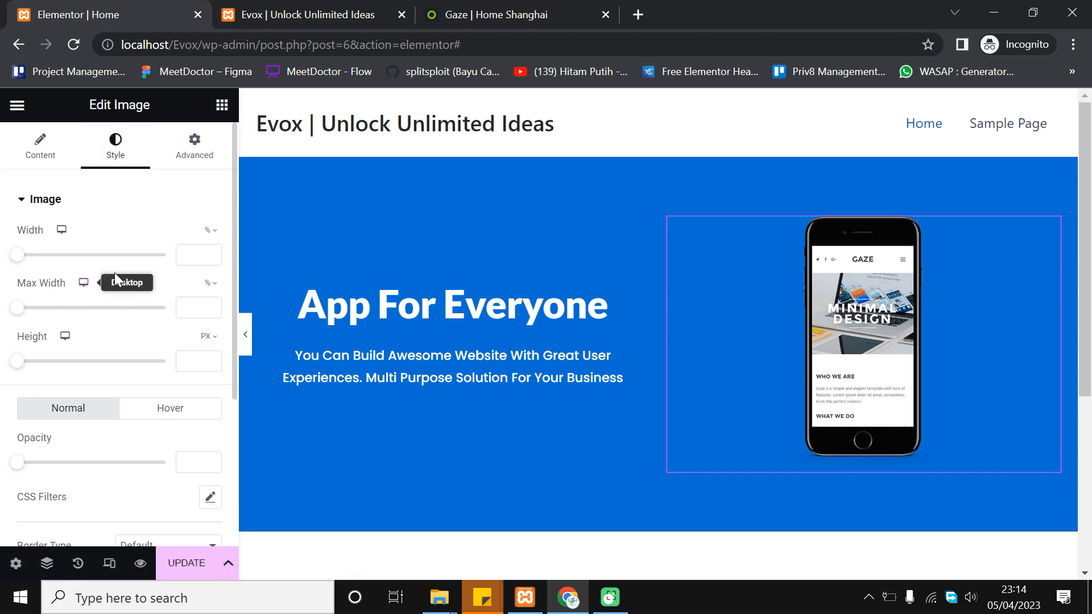
drag(24, 255, 91, 258)
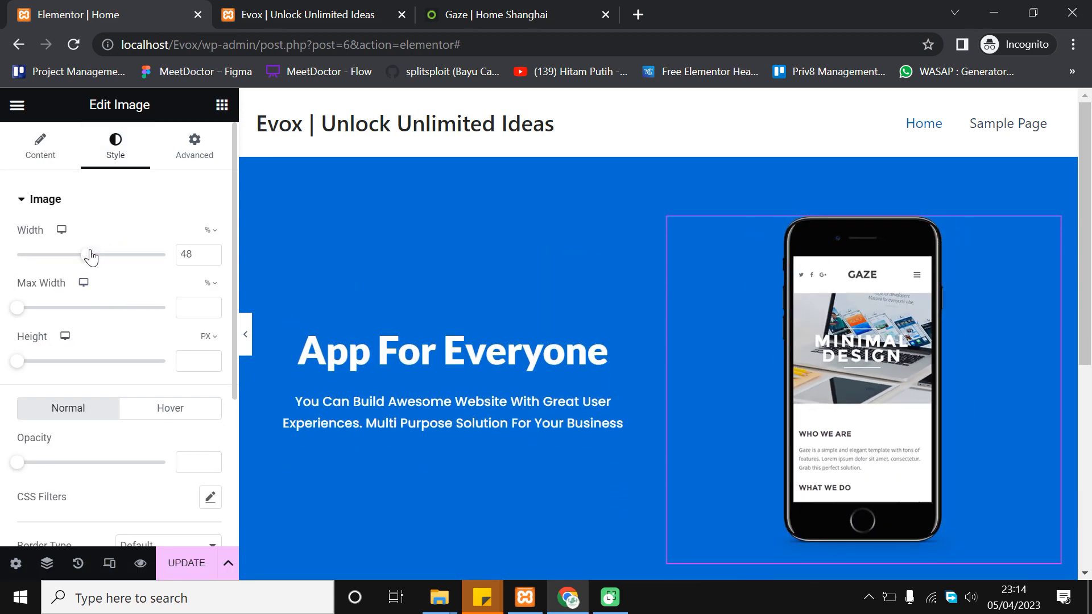
click(211, 251)
click(211, 251)
click(211, 251)
click(211, 251)
click(211, 258)
click(211, 258)
click(245, 335)
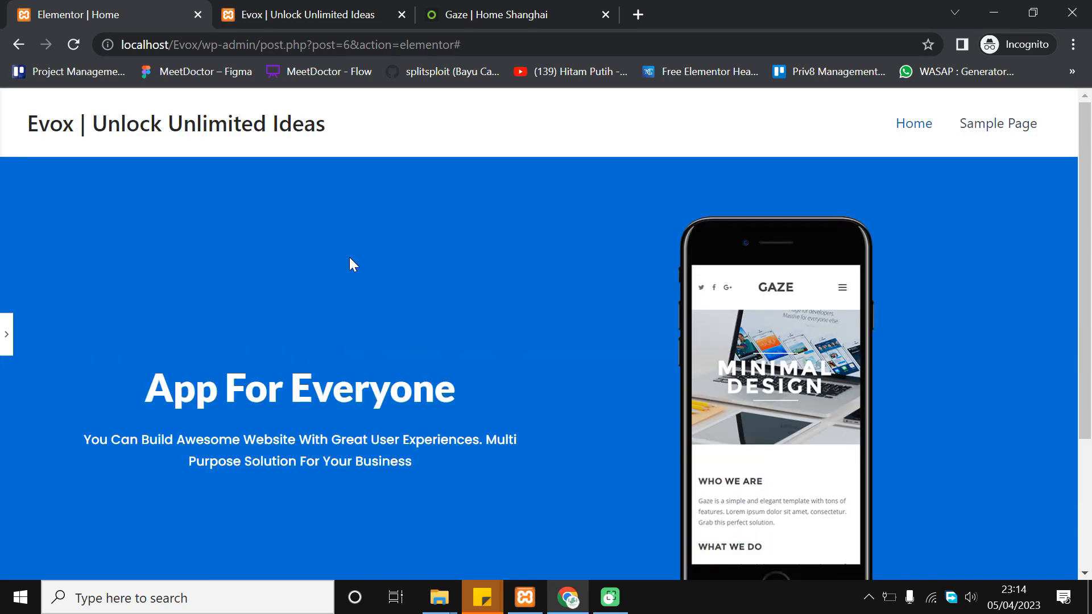
click(7, 334)
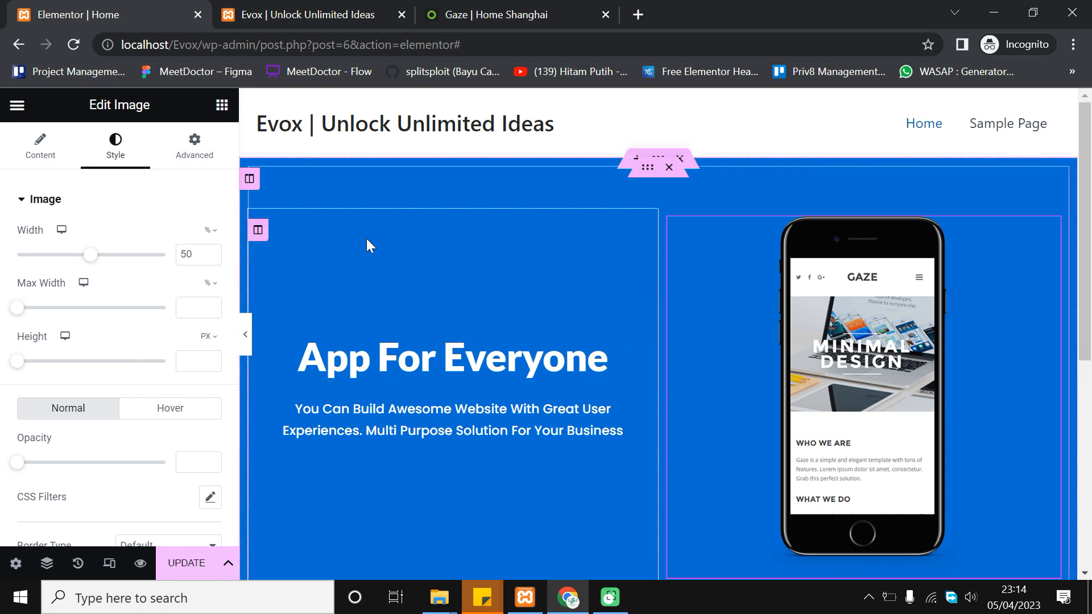
scroll(647, 331, down, 2)
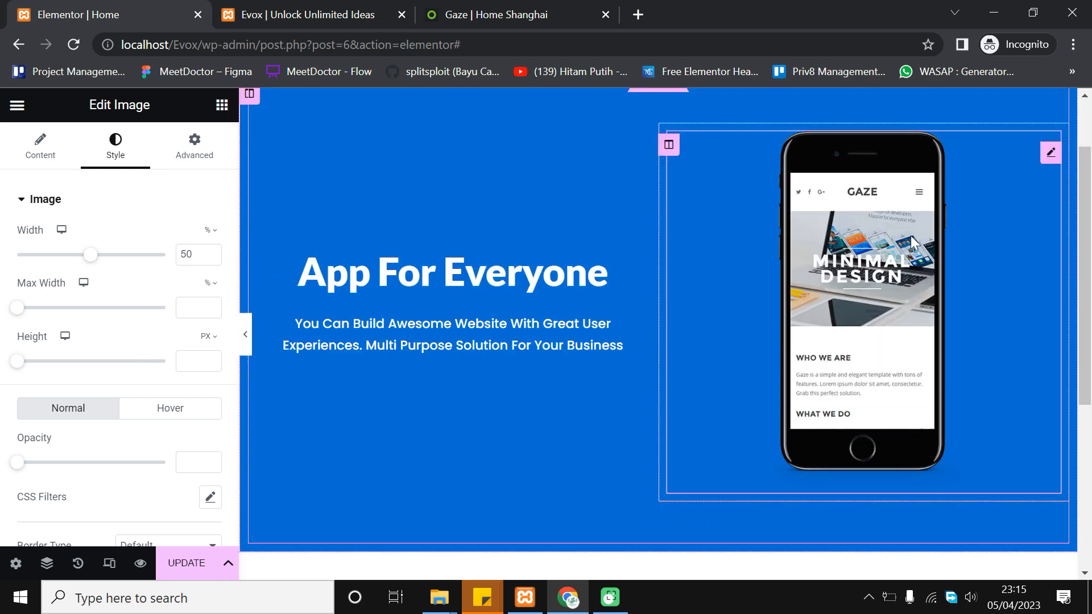
click(671, 146)
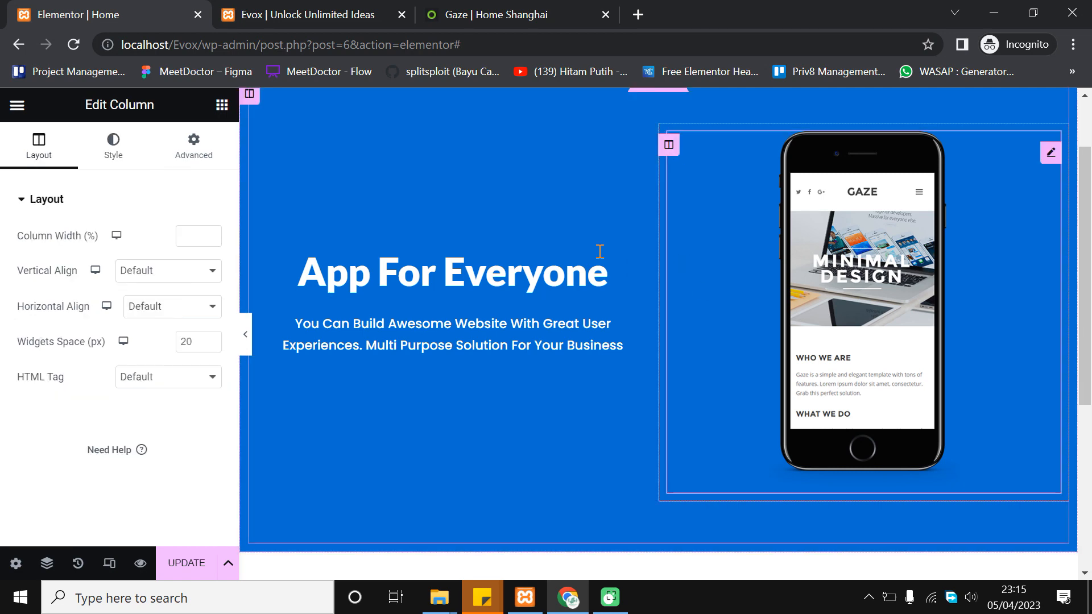
Unlink the phone column's padding and set top, right, bottom and left to 0
scroll(810, 221, up, 1)
scroll(631, 287, down, 1)
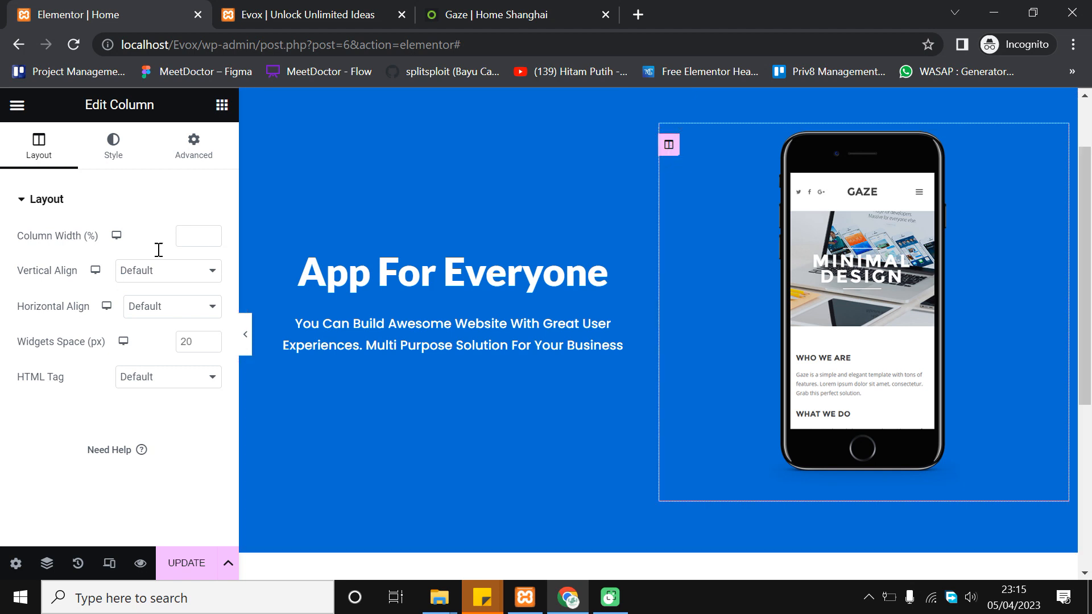
click(175, 165)
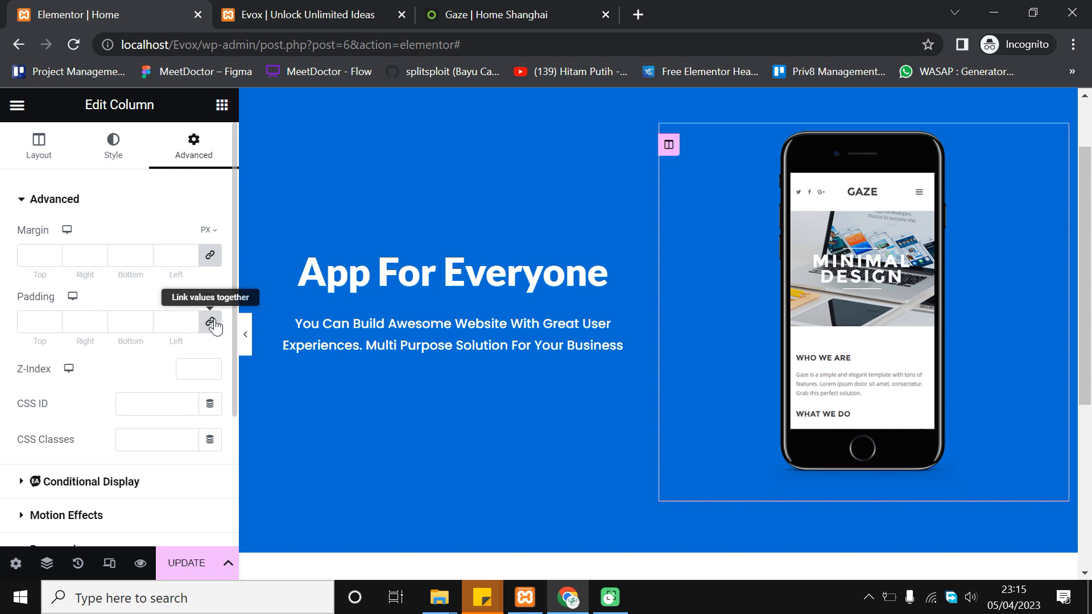
click(211, 322)
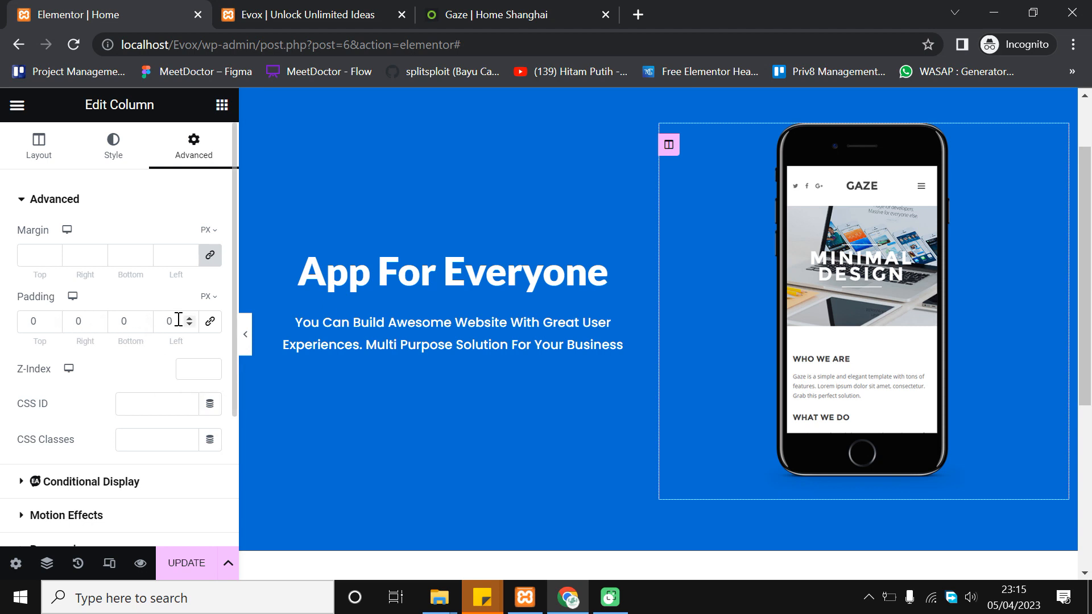
scroll(190, 322, down, 3)
scroll(190, 322, up, 4)
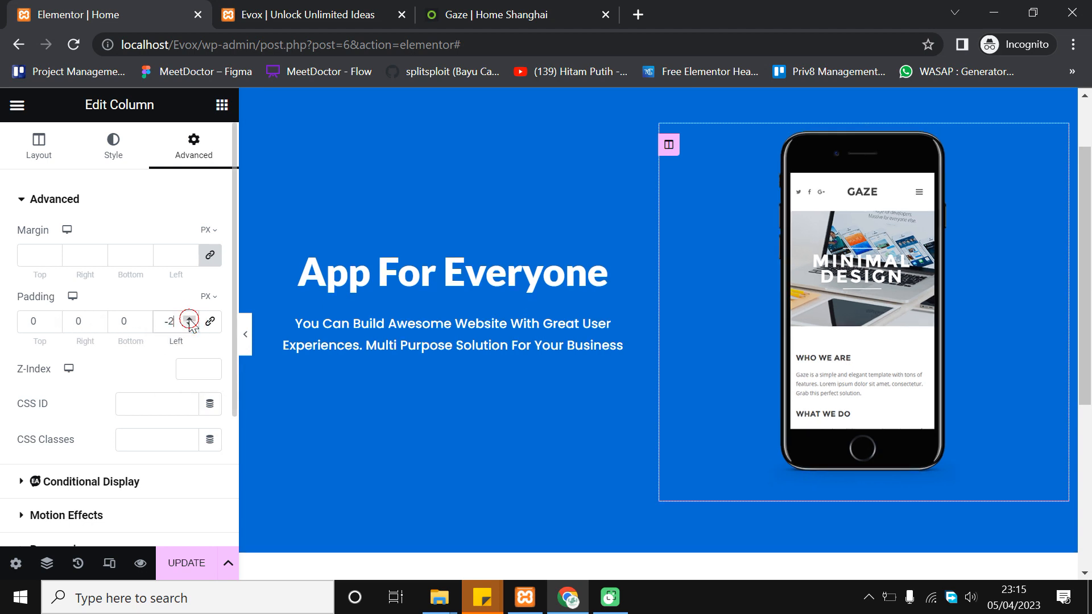
scroll(190, 322, down, 1)
scroll(190, 322, up, 1)
scroll(190, 322, down, 1)
scroll(192, 327, up, 2)
scroll(191, 328, down, 7)
click(189, 319)
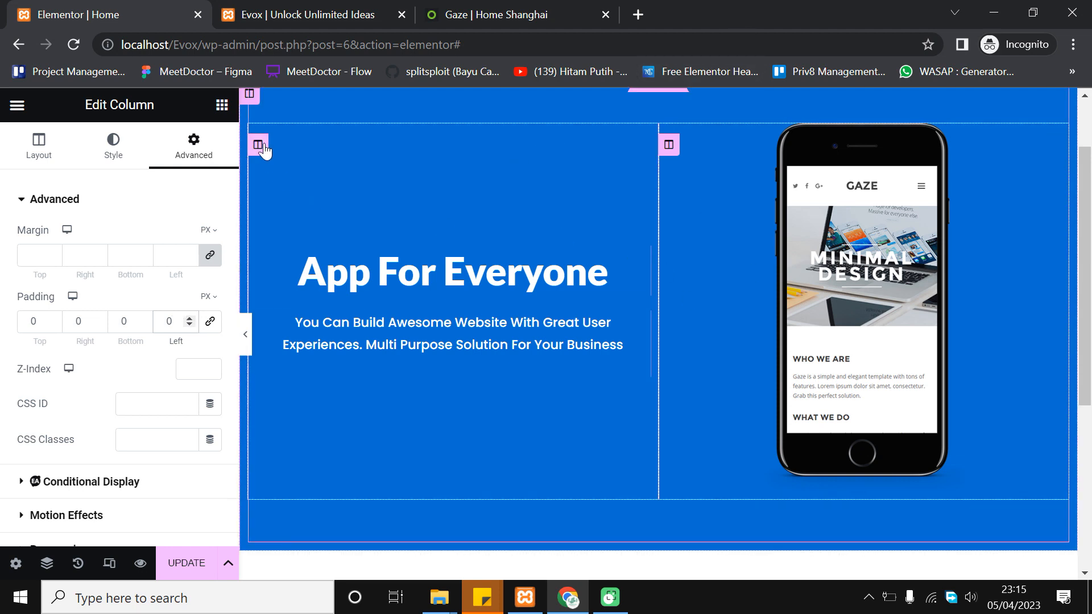
Keep the text column's vertical alignment at Middle and right-align the App For Everyone heading
click(257, 145)
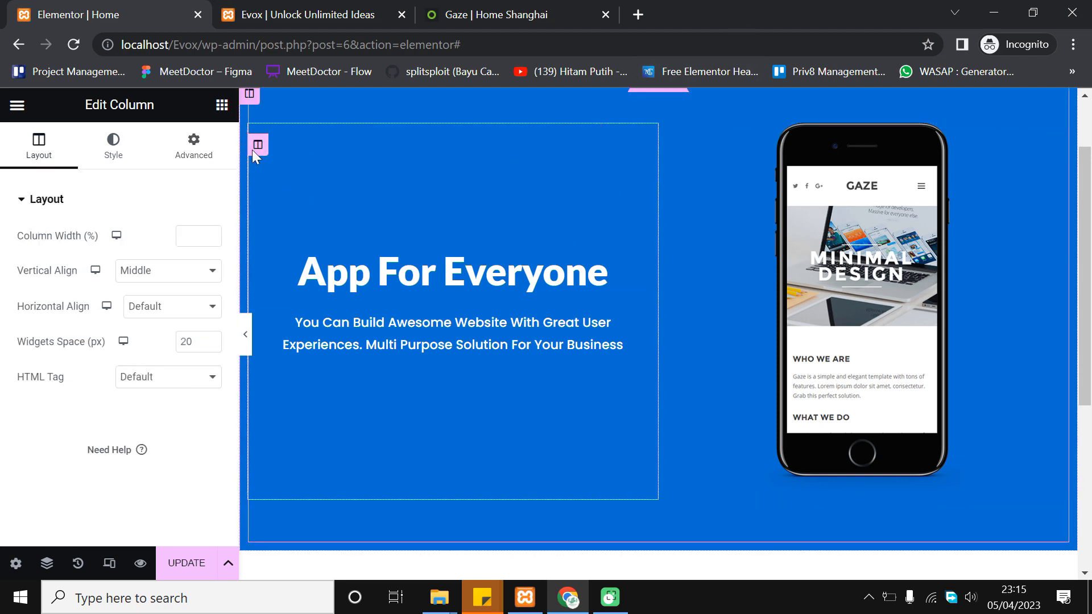
click(177, 271)
click(178, 272)
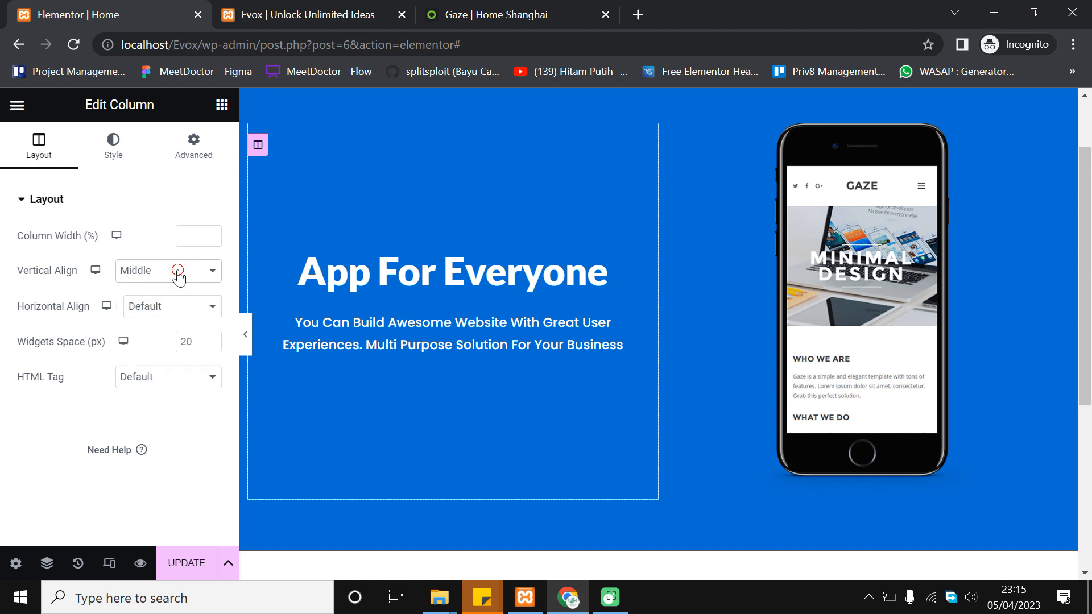
click(353, 279)
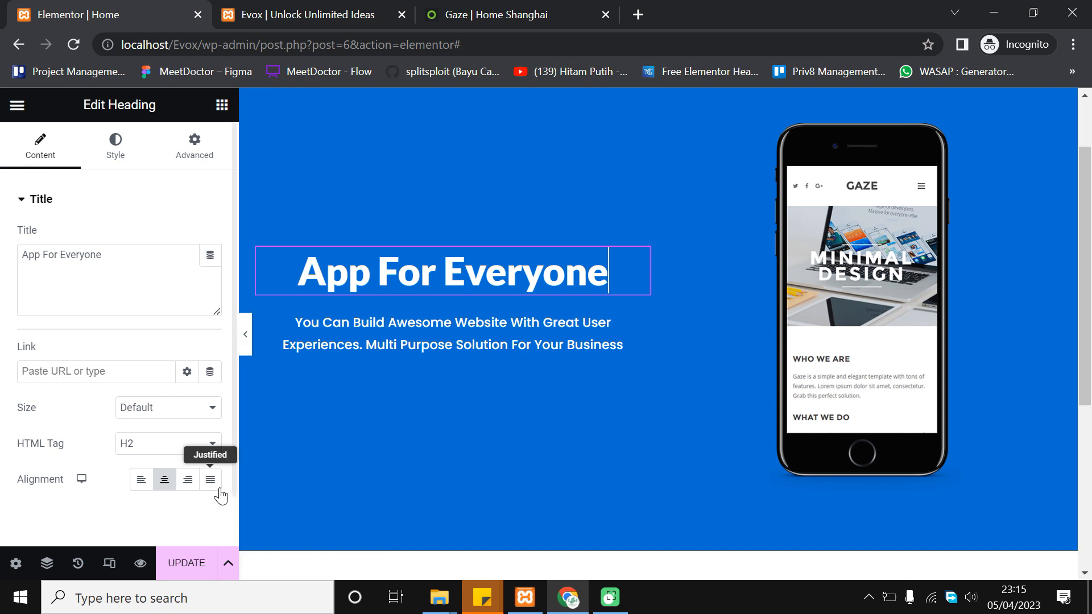
scroll(17, 511, down, 1)
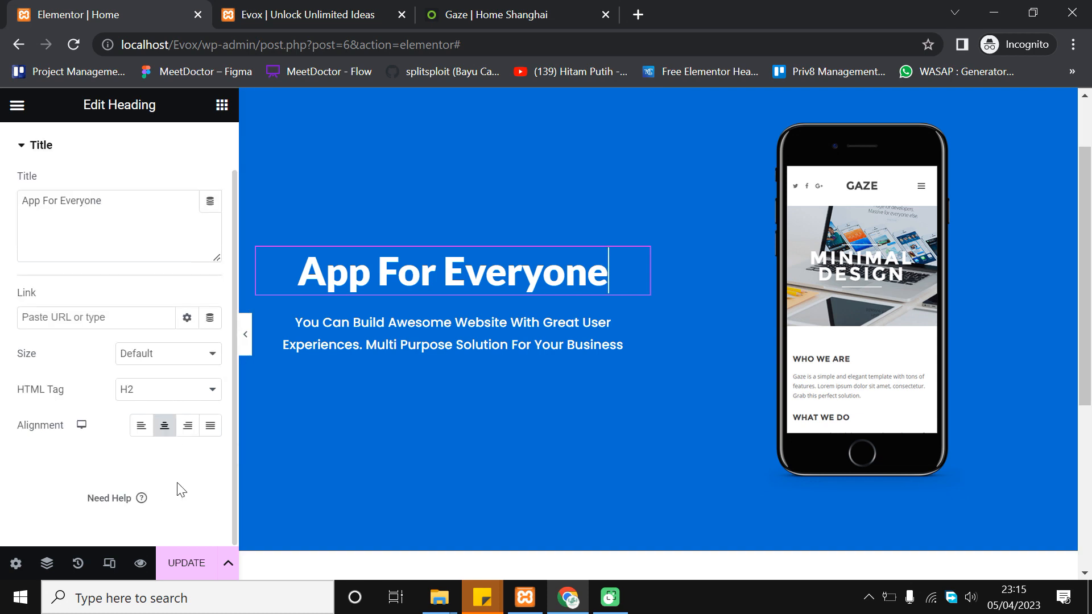
click(188, 426)
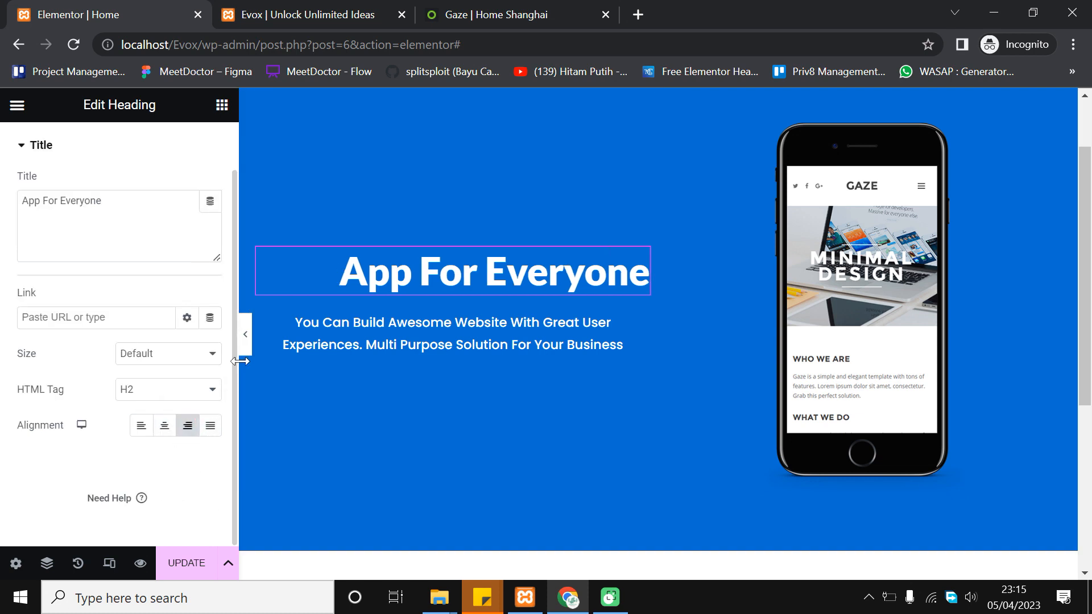
Right-align the subtitle paragraph, save the page, and view the live site
click(579, 333)
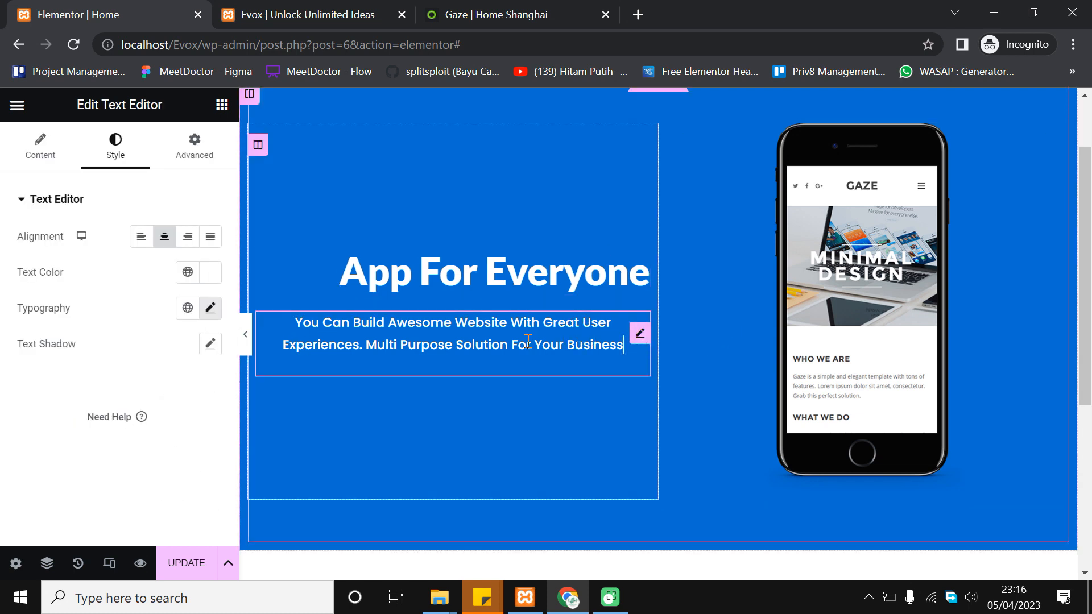
click(187, 237)
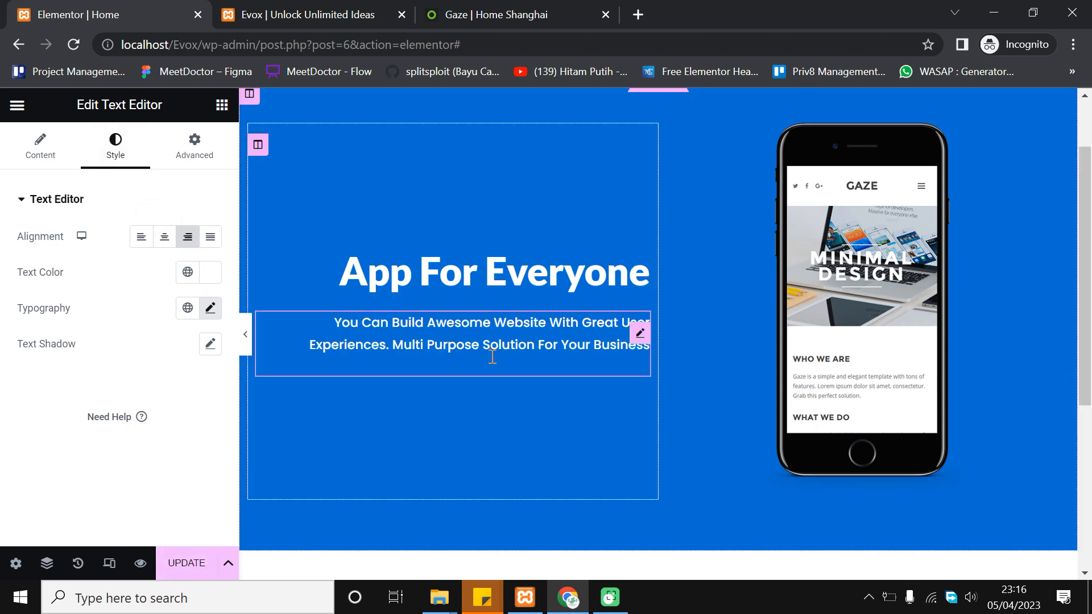
scroll(492, 357, up, 1)
click(180, 575)
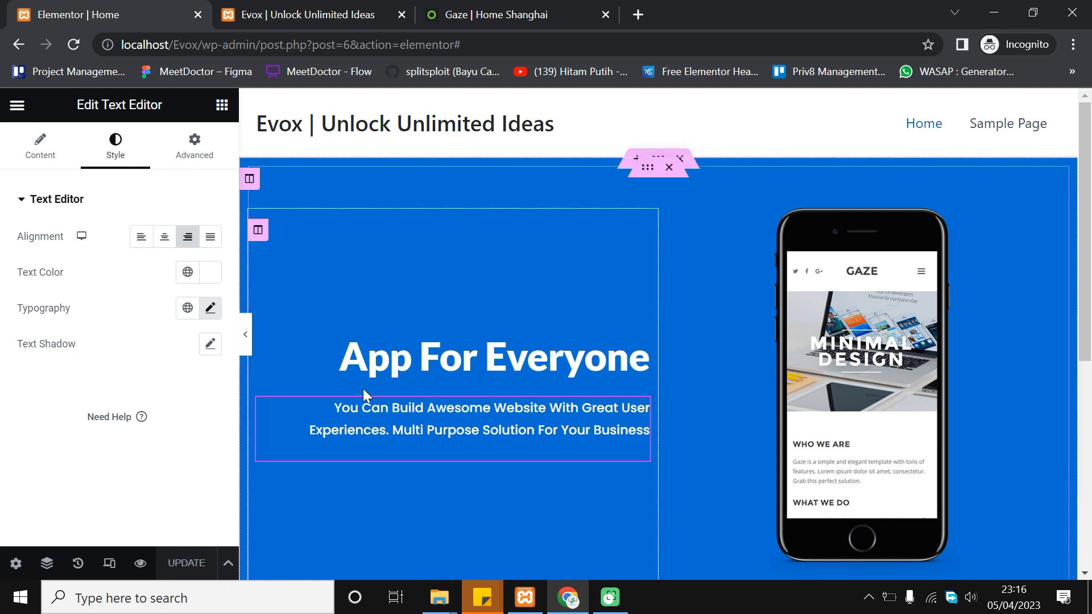
click(306, 6)
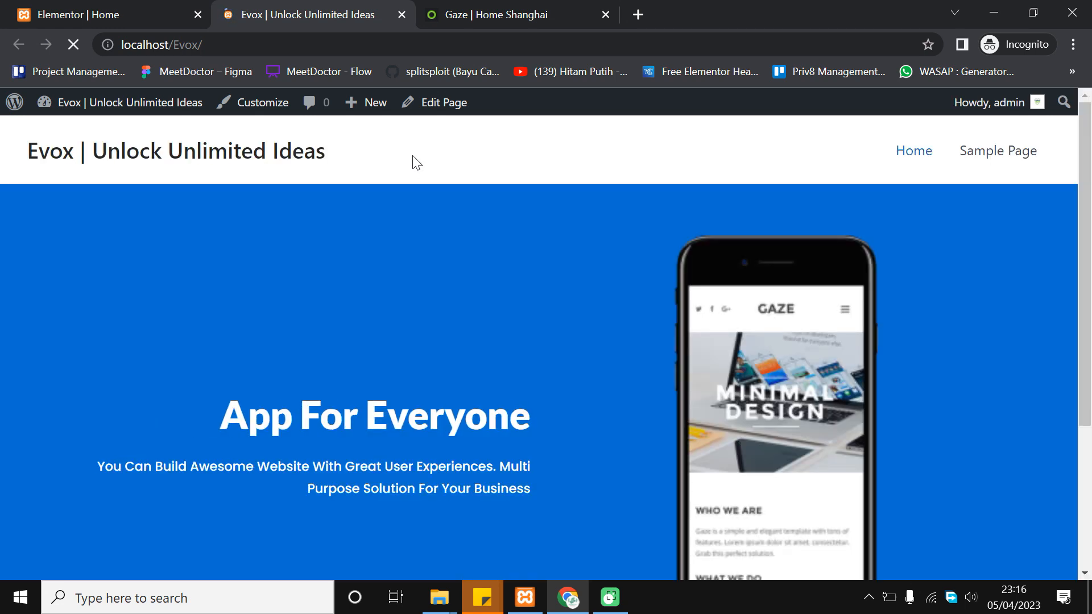
Scroll through the live Evox homepage and compare it with the Gaze demo site
scroll(424, 254, down, 3)
scroll(541, 330, up, 3)
scroll(529, 285, down, 3)
scroll(580, 256, up, 2)
scroll(659, 263, down, 2)
scroll(673, 268, up, 3)
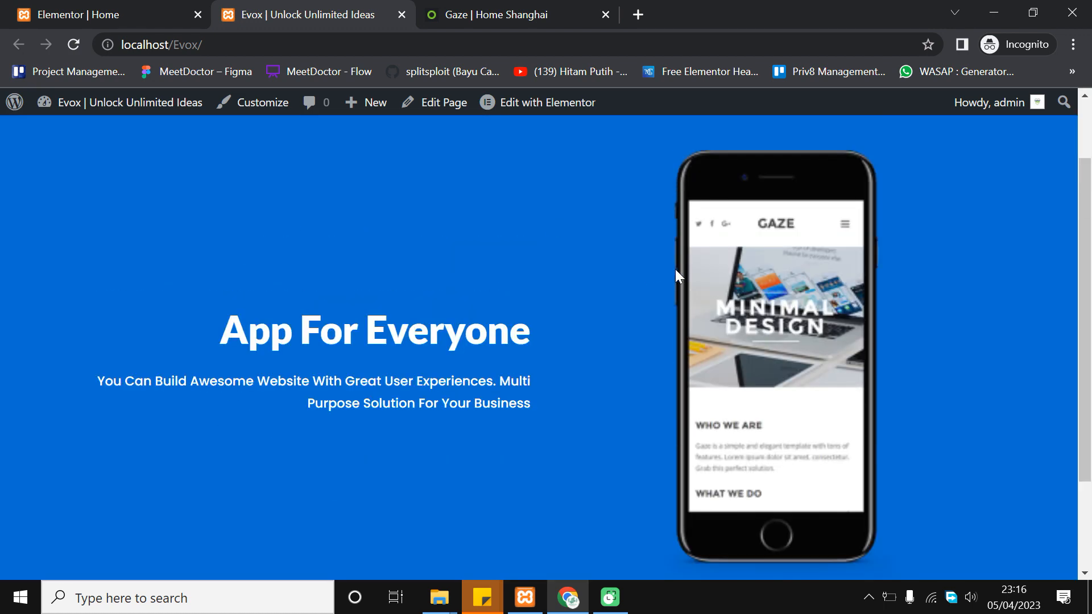
scroll(670, 314, down, 2)
scroll(663, 316, down, 2)
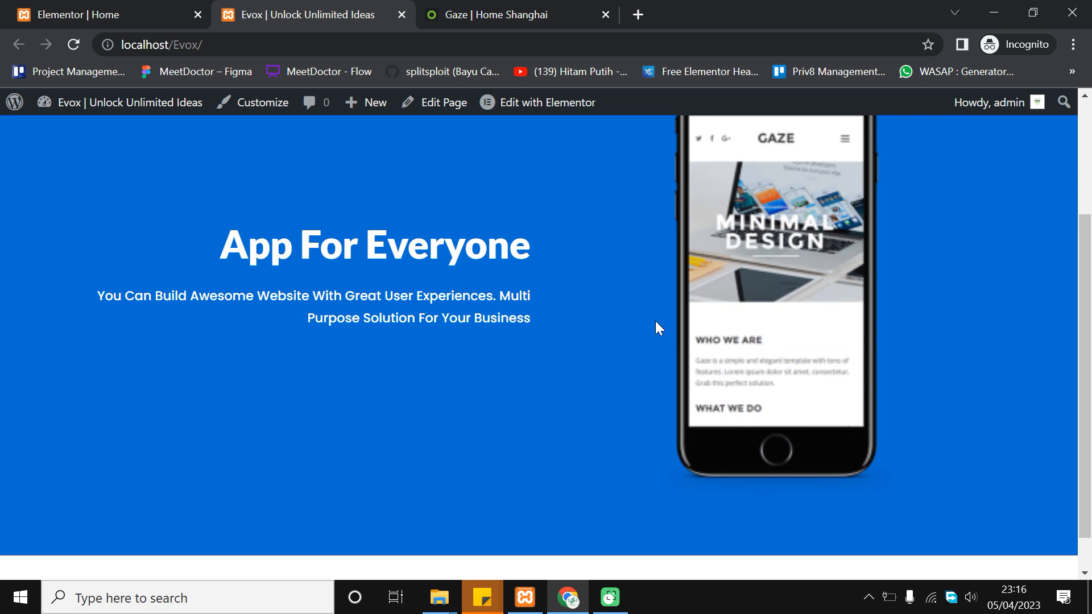
scroll(659, 364, up, 2)
scroll(1056, 268, up, 2)
scroll(1057, 269, down, 3)
scroll(1049, 296, up, 1)
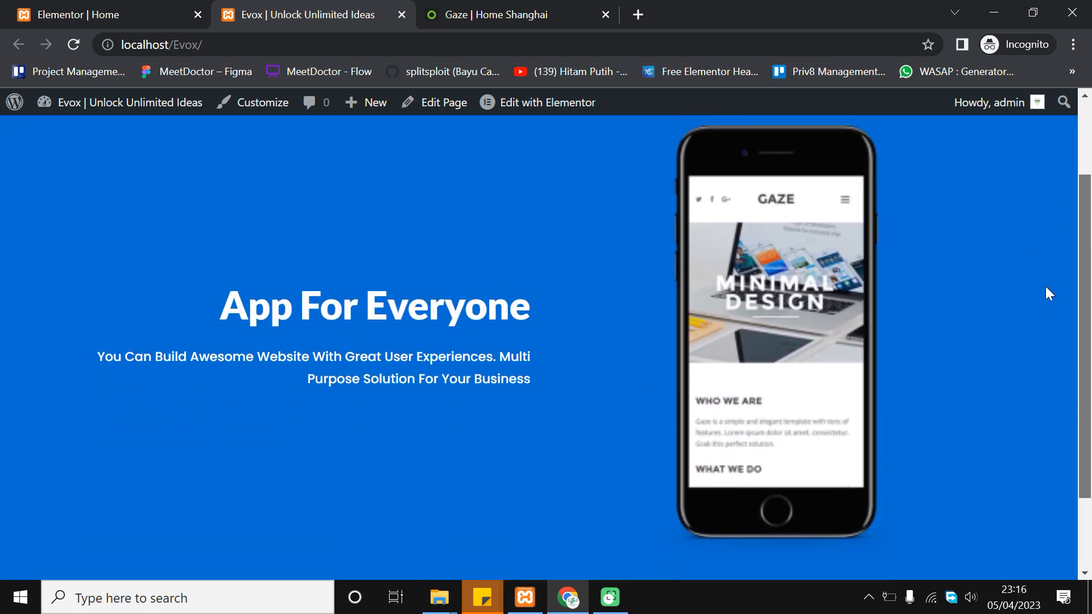
click(567, 7)
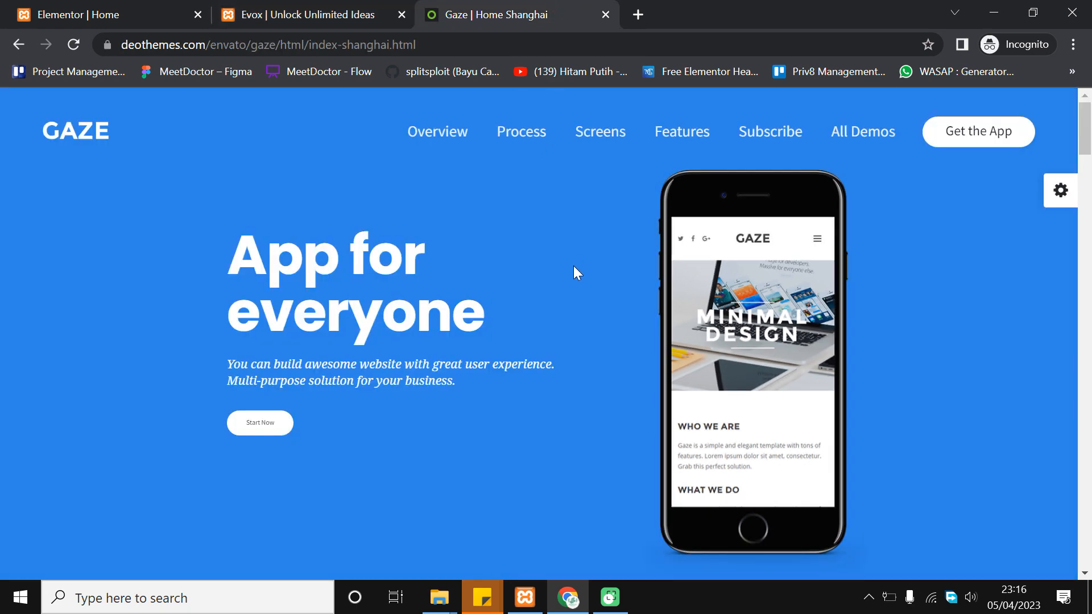
click(348, 7)
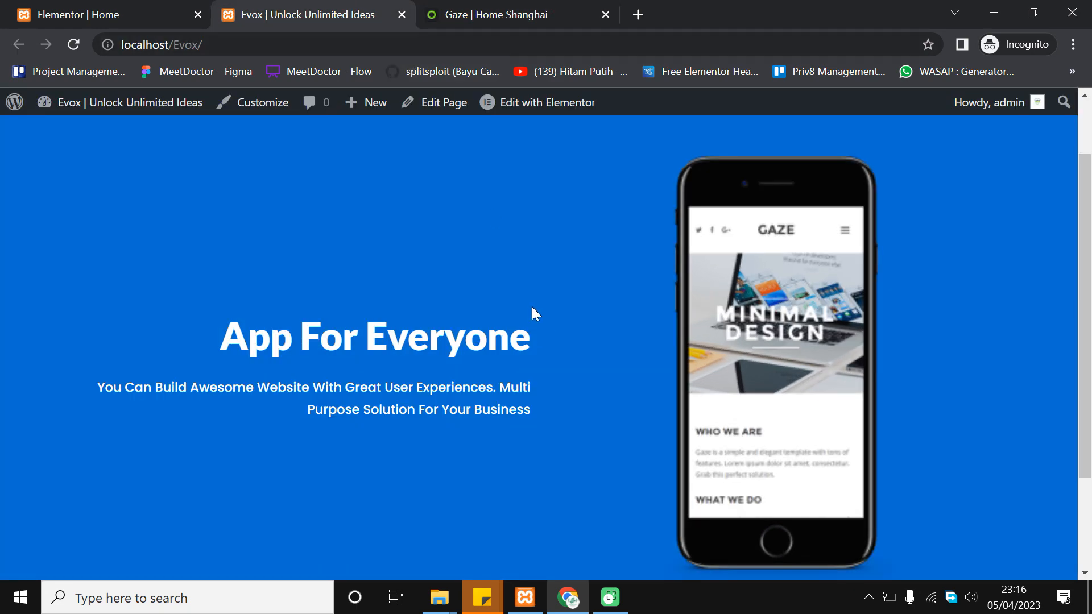
Review the Gaze demo's app-store buttons again, then return to Elementor and select the hero heading
scroll(529, 304, down, 3)
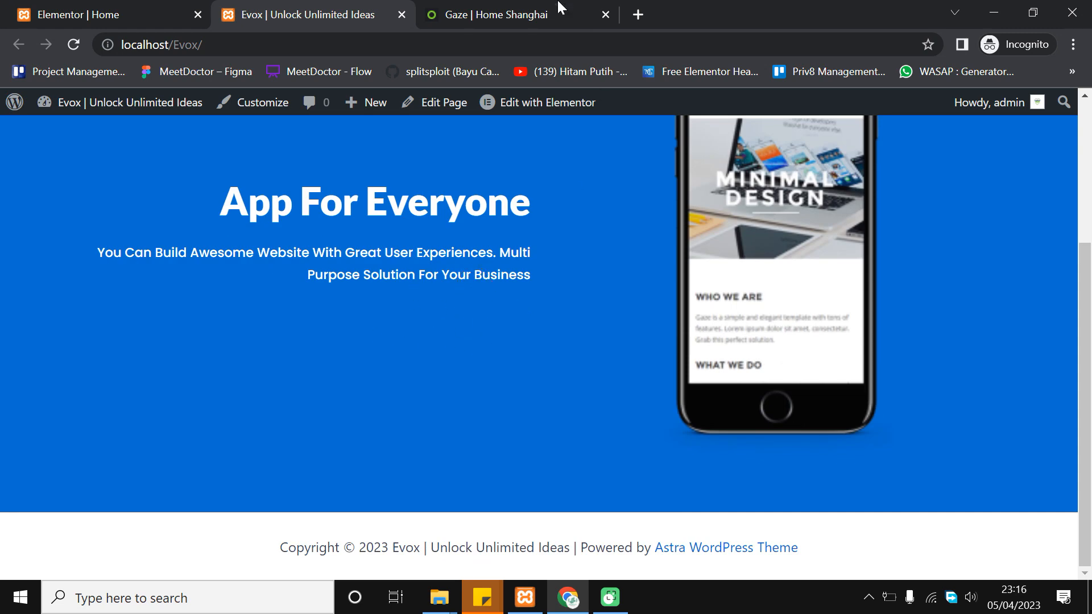
scroll(407, 304, up, 2)
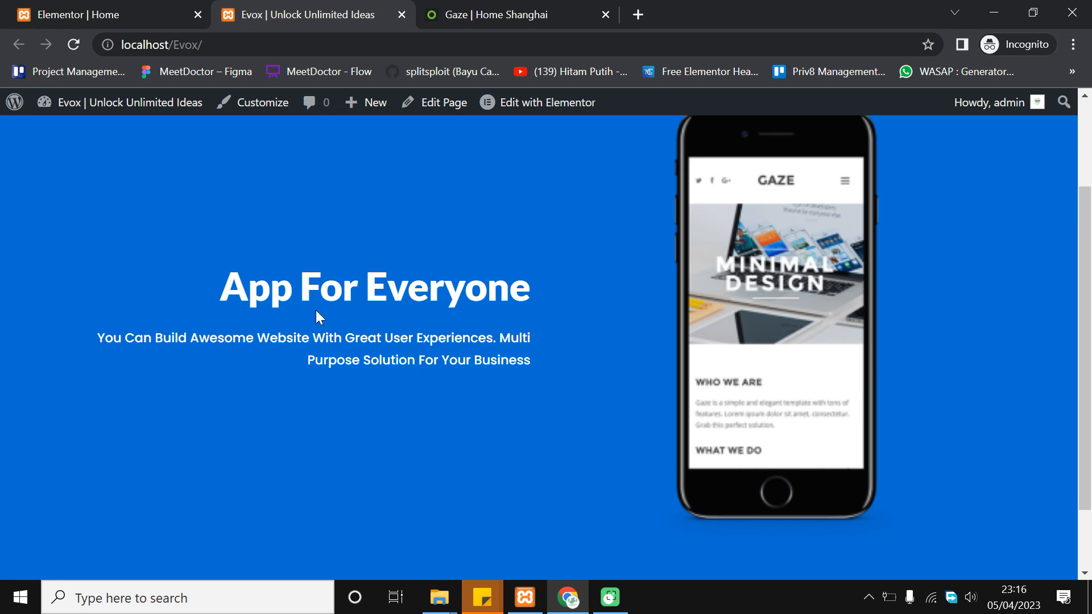
click(144, 7)
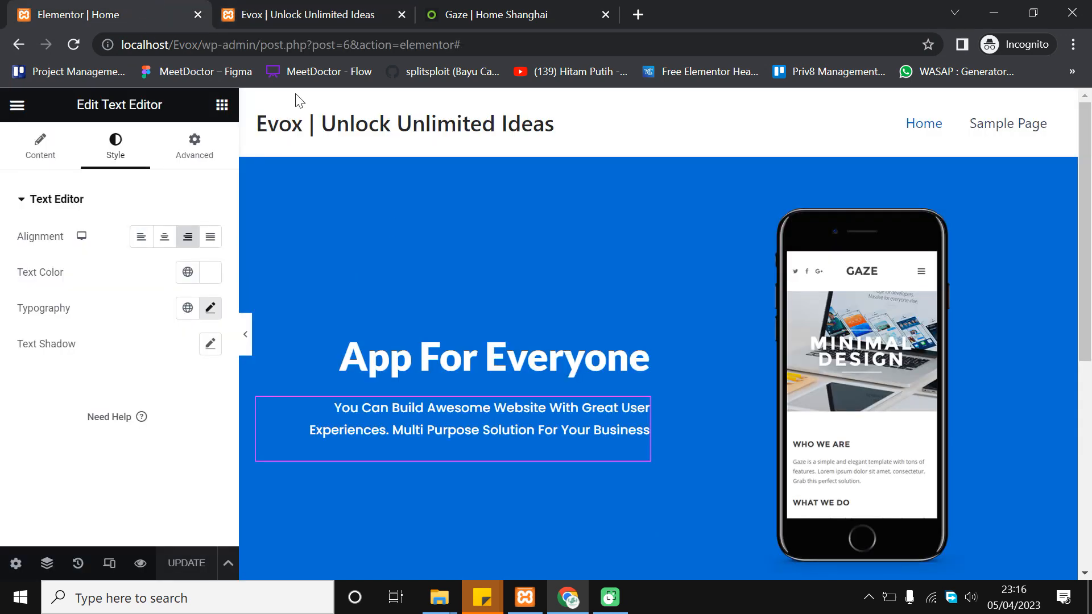
click(506, 8)
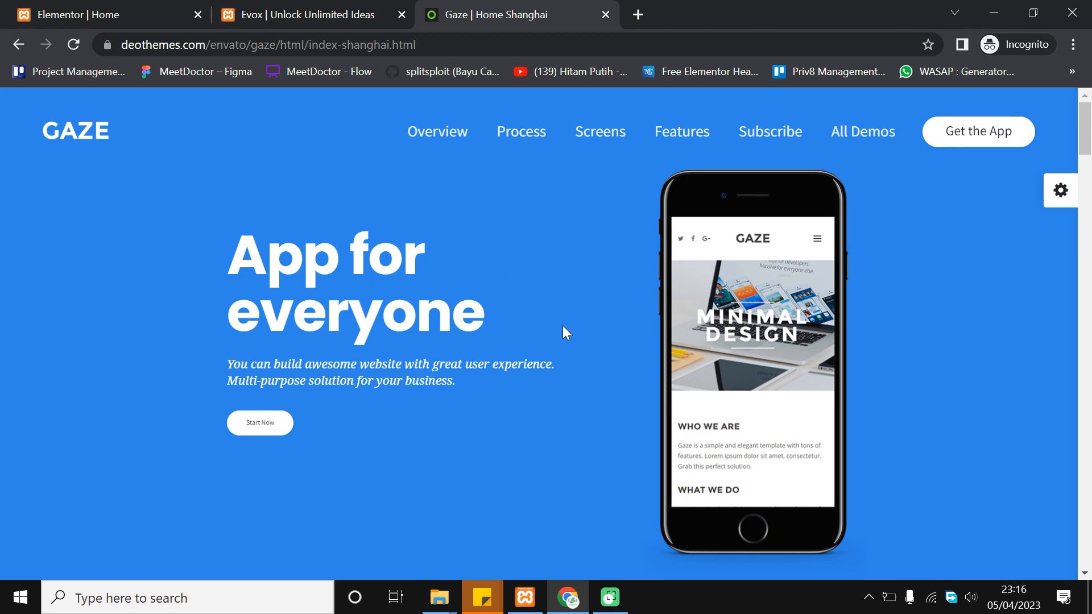
scroll(544, 366, down, 8)
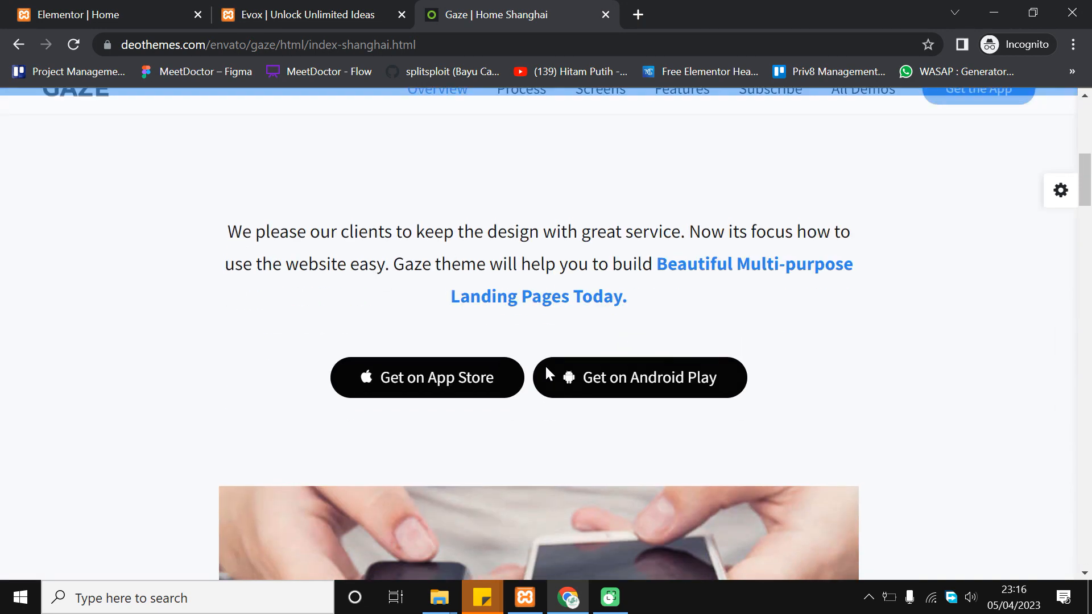
scroll(545, 366, up, 8)
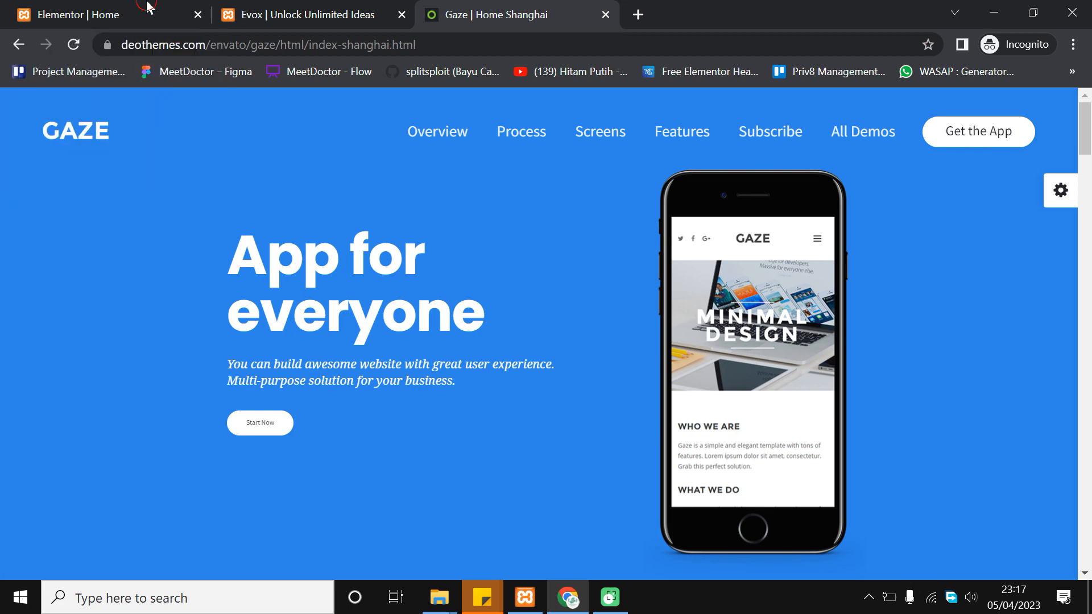
click(147, 9)
click(551, 364)
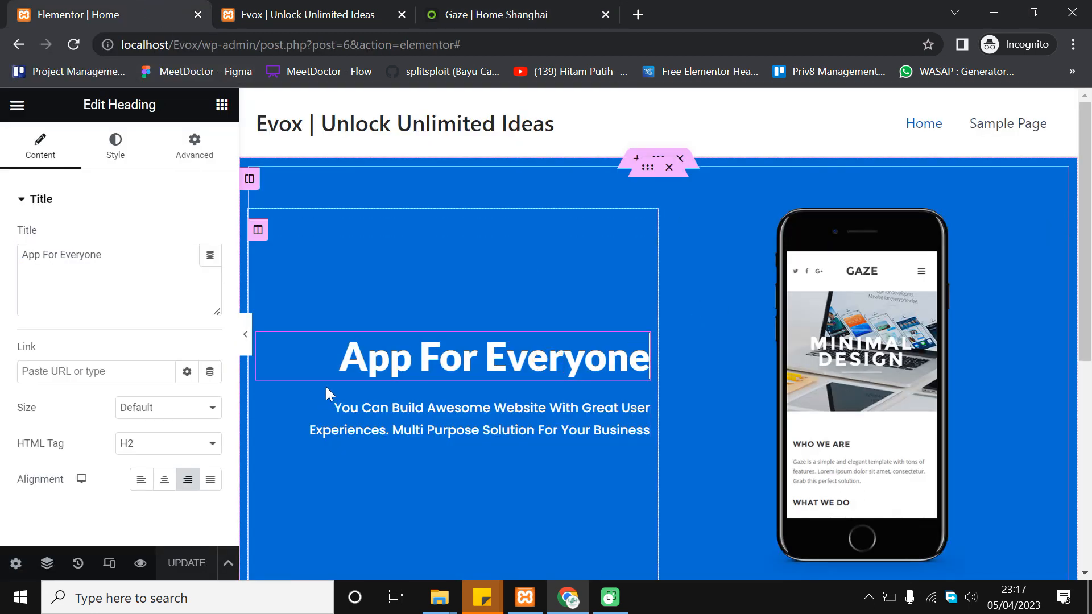
Drag a Button widget below the hero paragraph and align it to the right
click(221, 106)
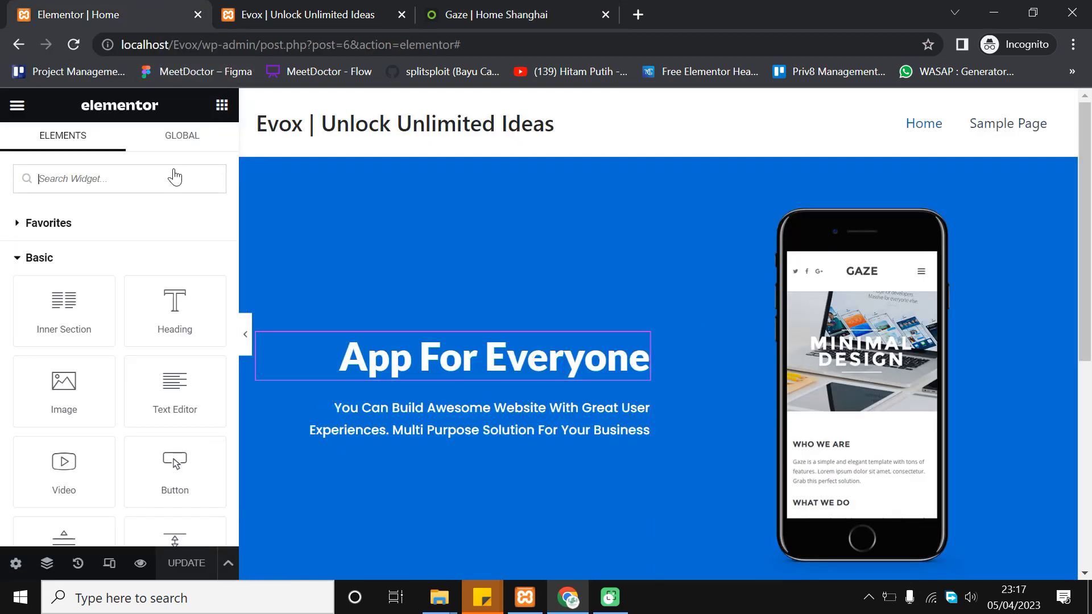
scroll(123, 364, down, 4)
scroll(114, 341, up, 4)
scroll(139, 293, down, 2)
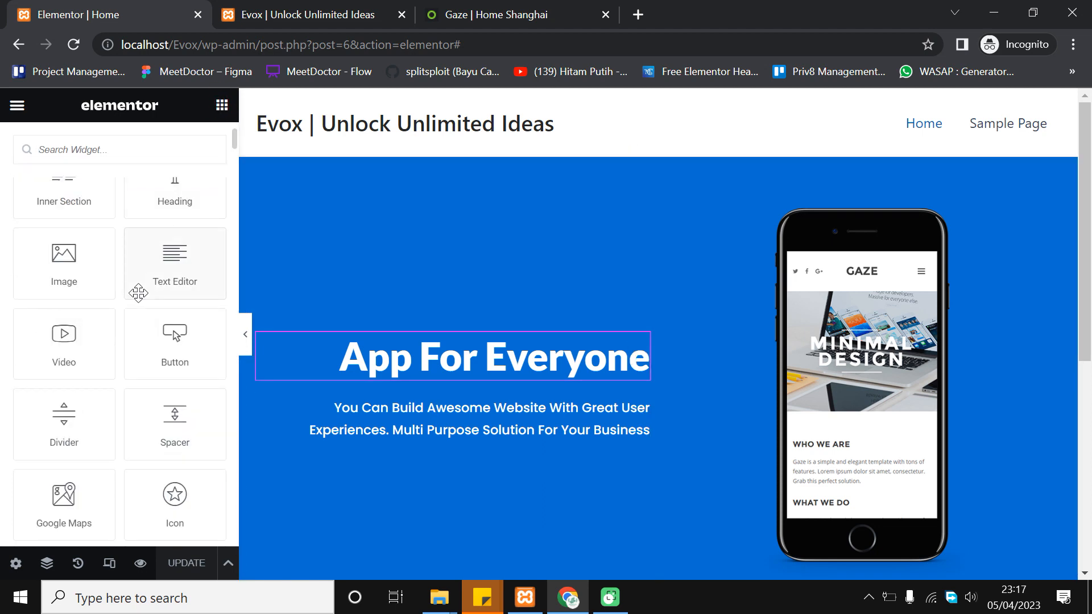
drag(185, 334, 541, 434)
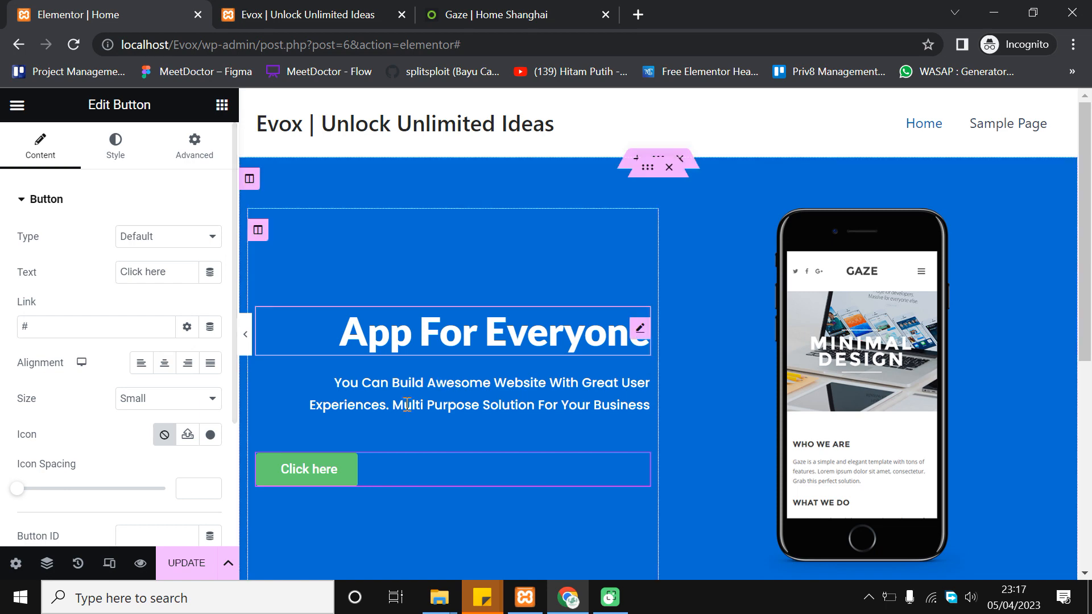
click(188, 363)
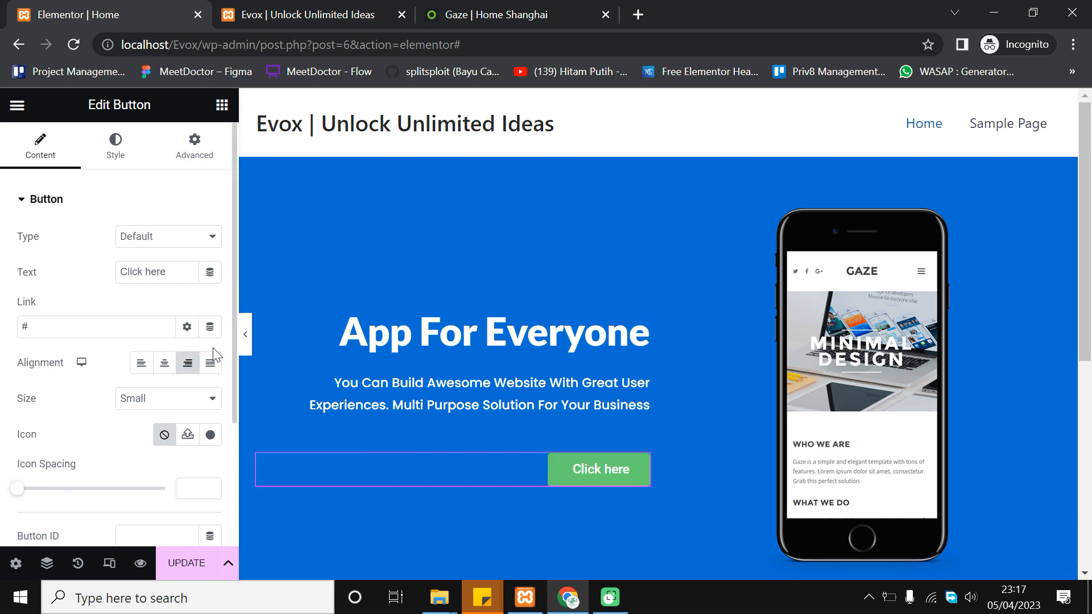
click(77, 8)
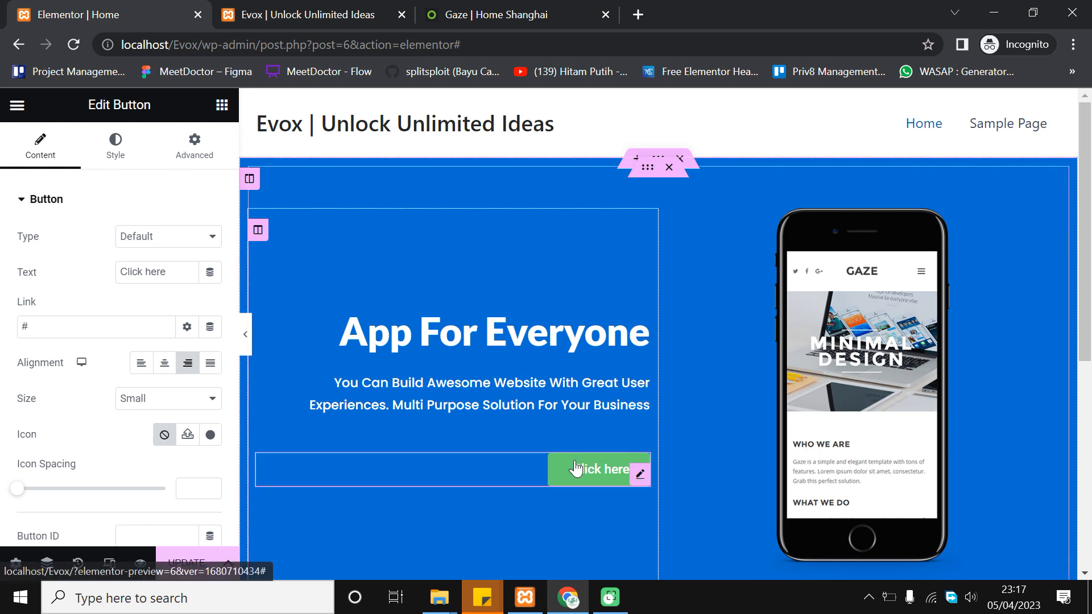
click(166, 364)
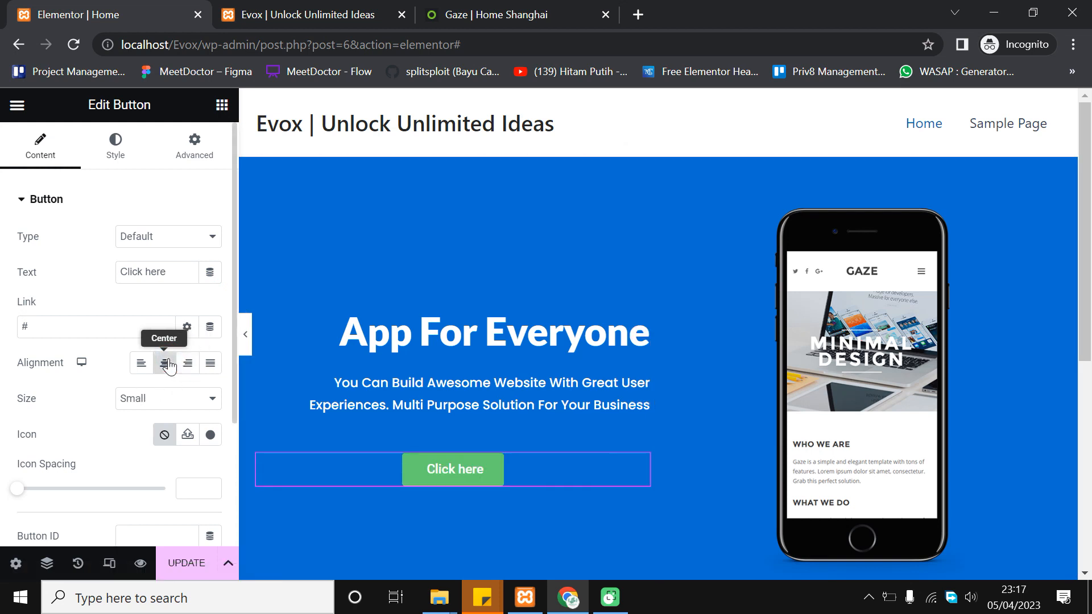
click(188, 365)
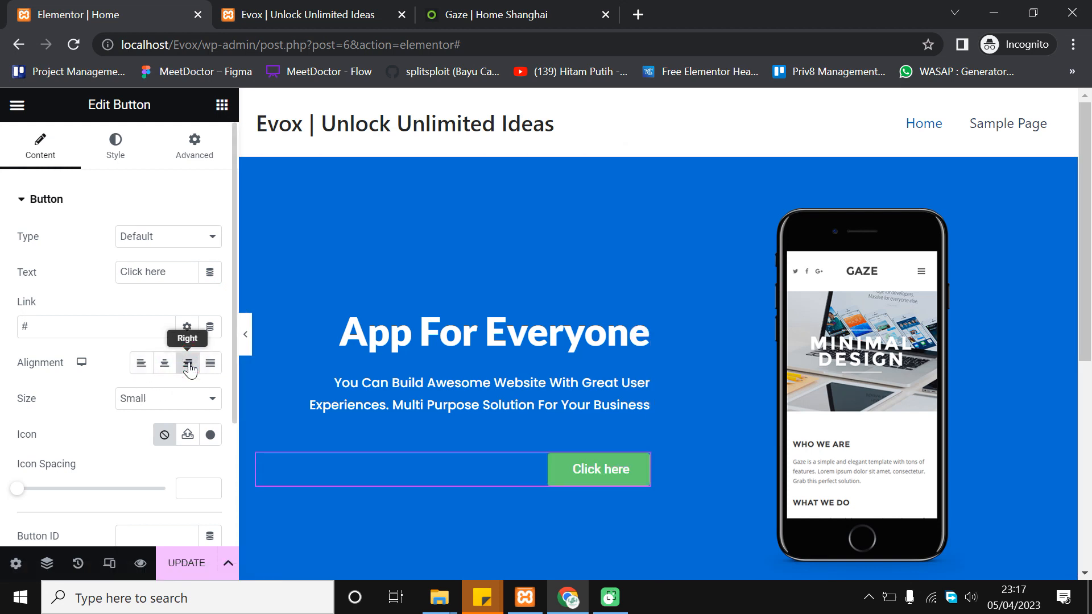
Preview and compare with the Gaze demo, then relabel the button 'Contact Us'
click(245, 335)
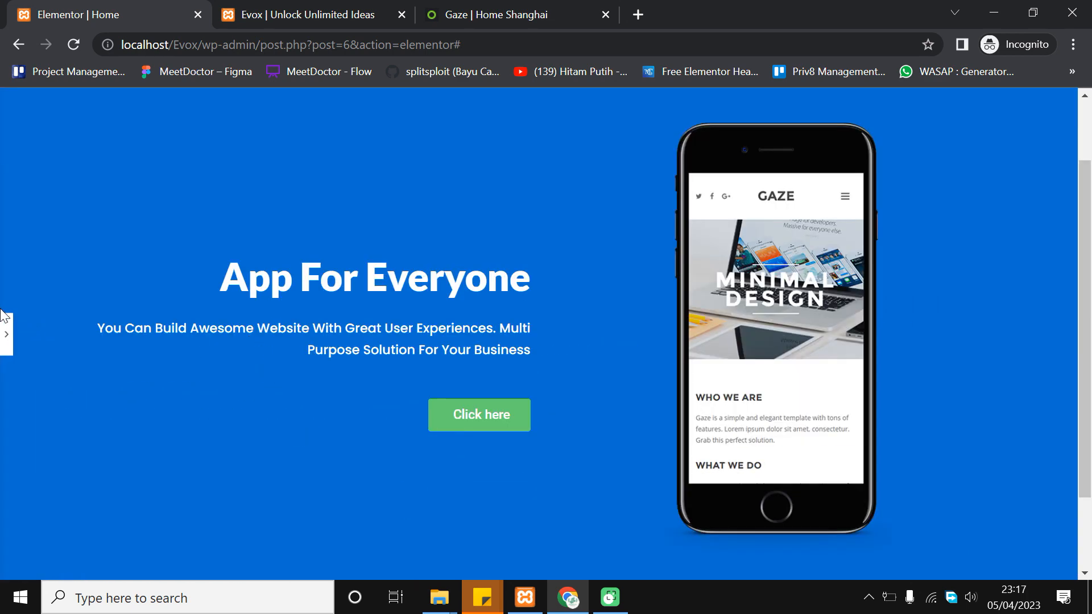
click(7, 340)
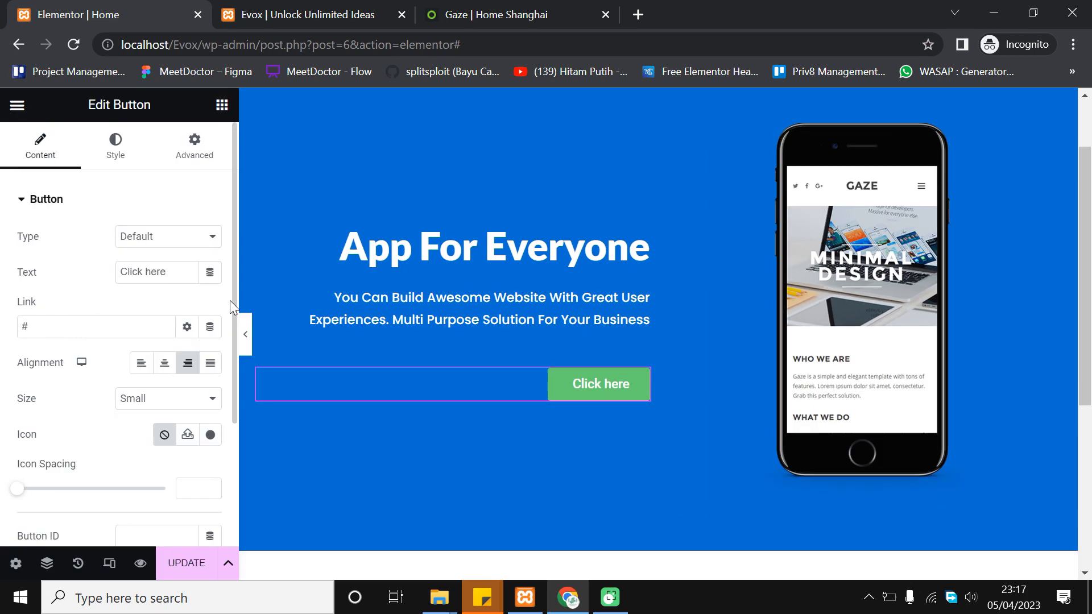
click(491, 11)
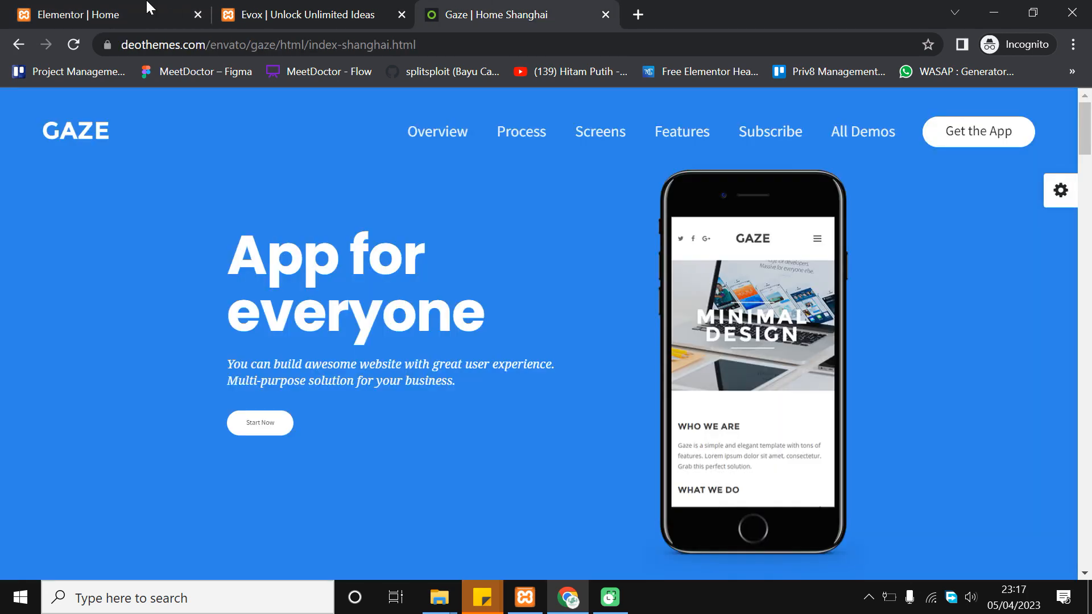
click(57, 8)
click(162, 273)
text(Cont)
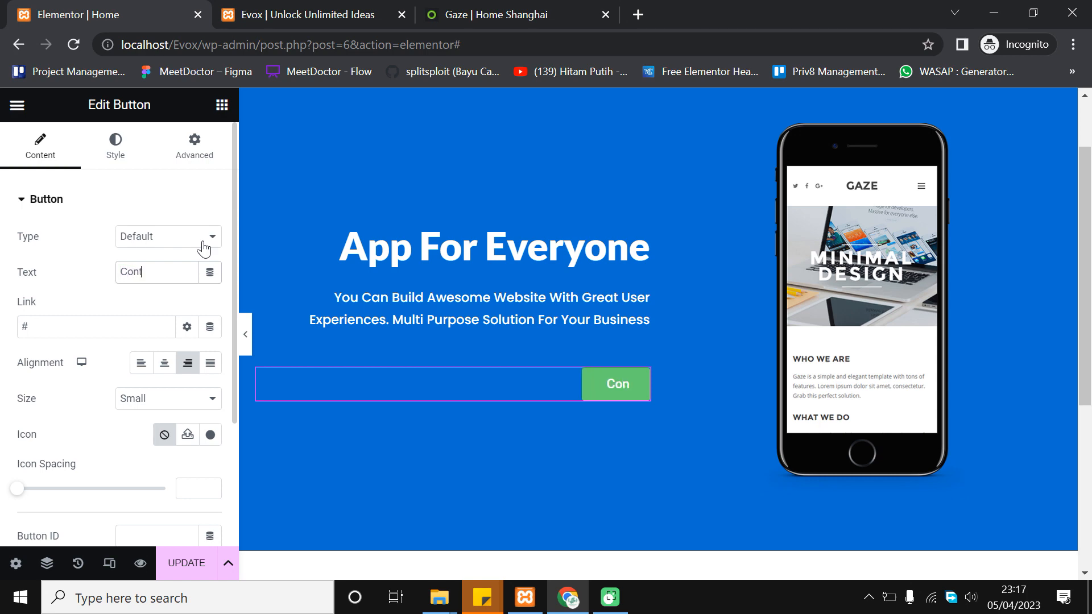
text(act Us)
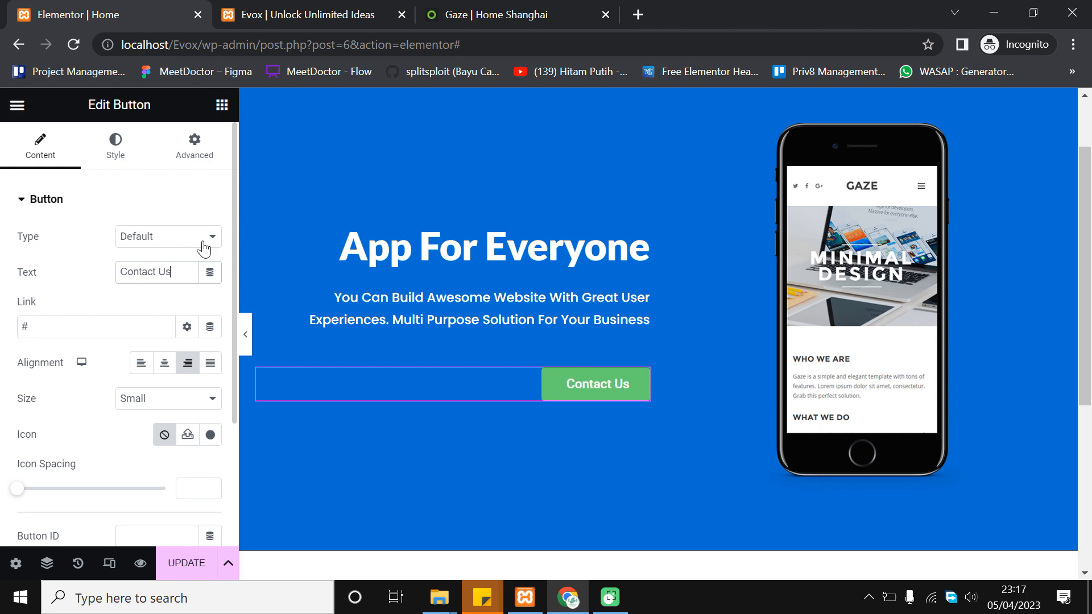
scroll(452, 333, up, 2)
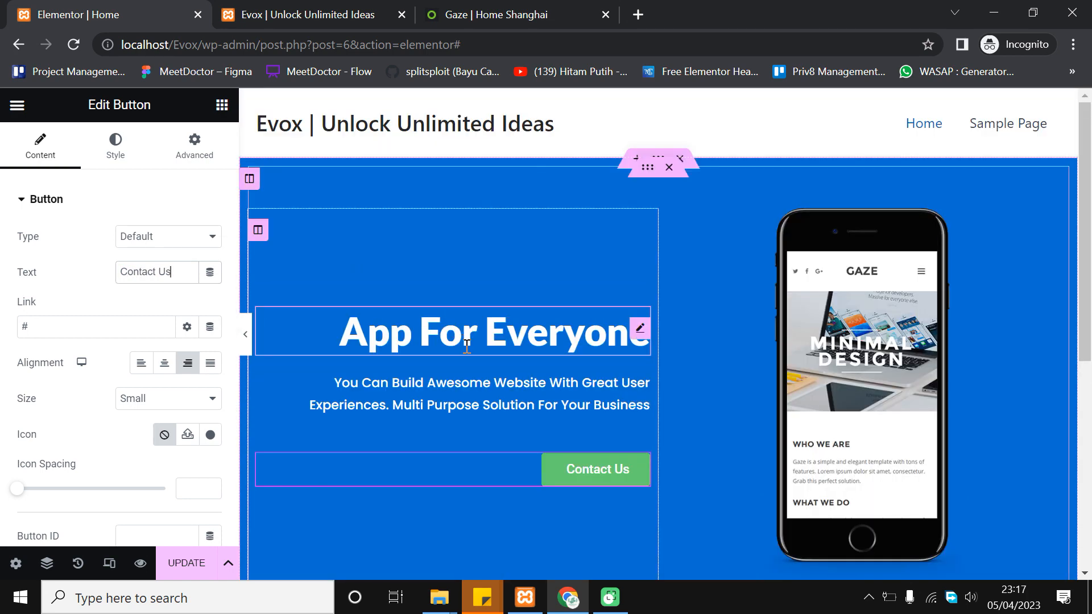
scroll(466, 344, down, 2)
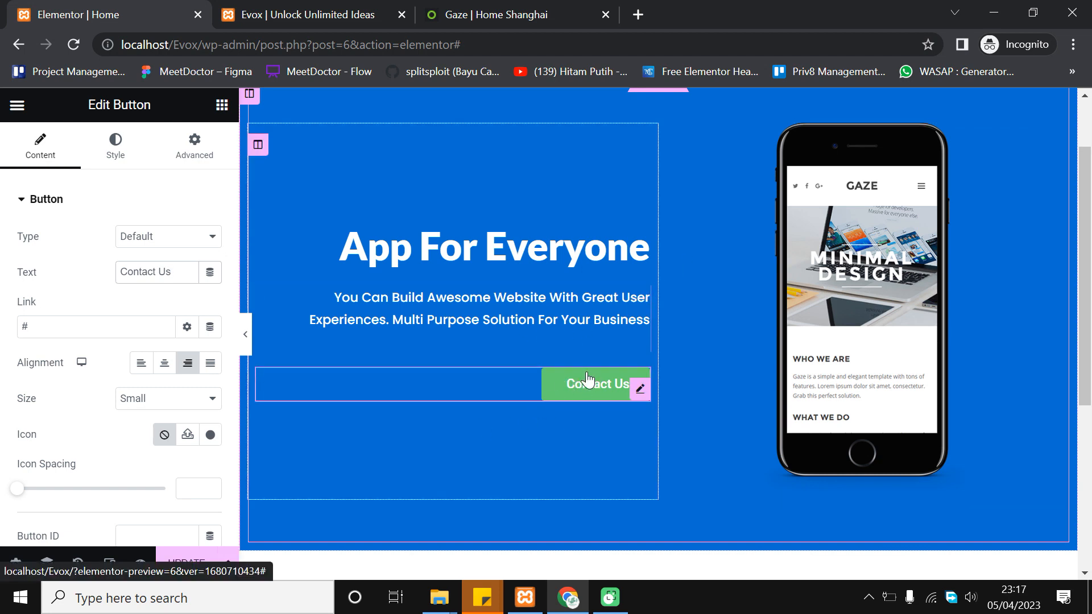
click(571, 398)
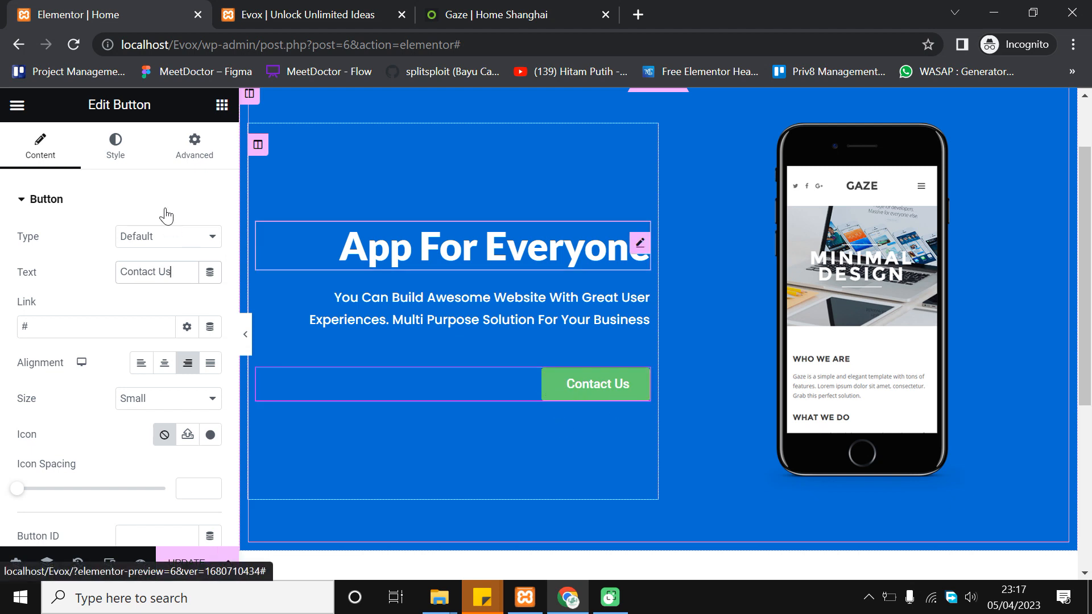
Drop the Contact Us button's background colour alpha to zero, leaving only the white label
click(121, 151)
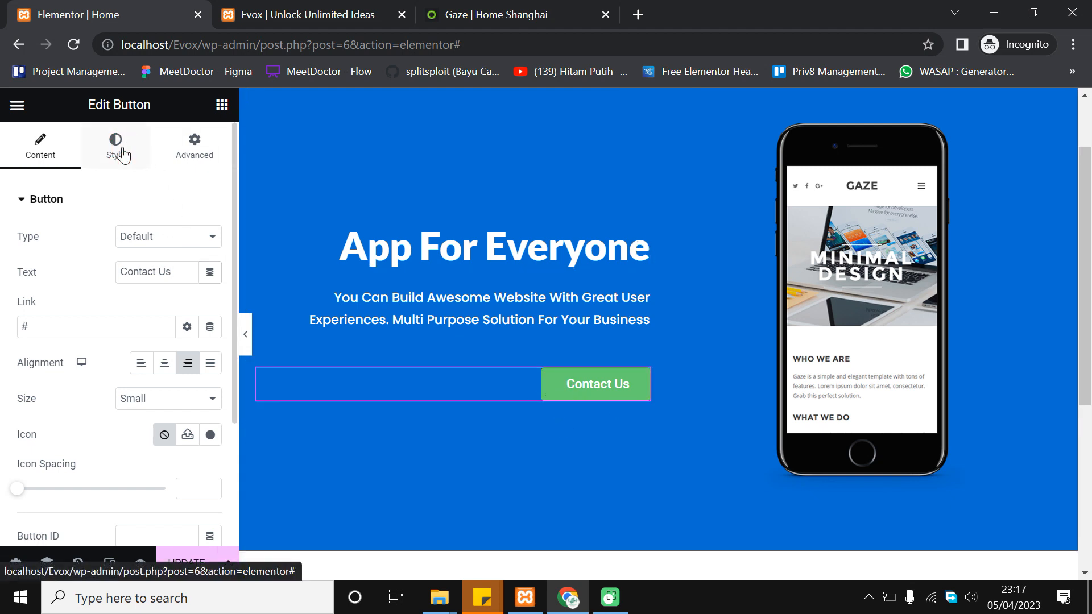
click(121, 151)
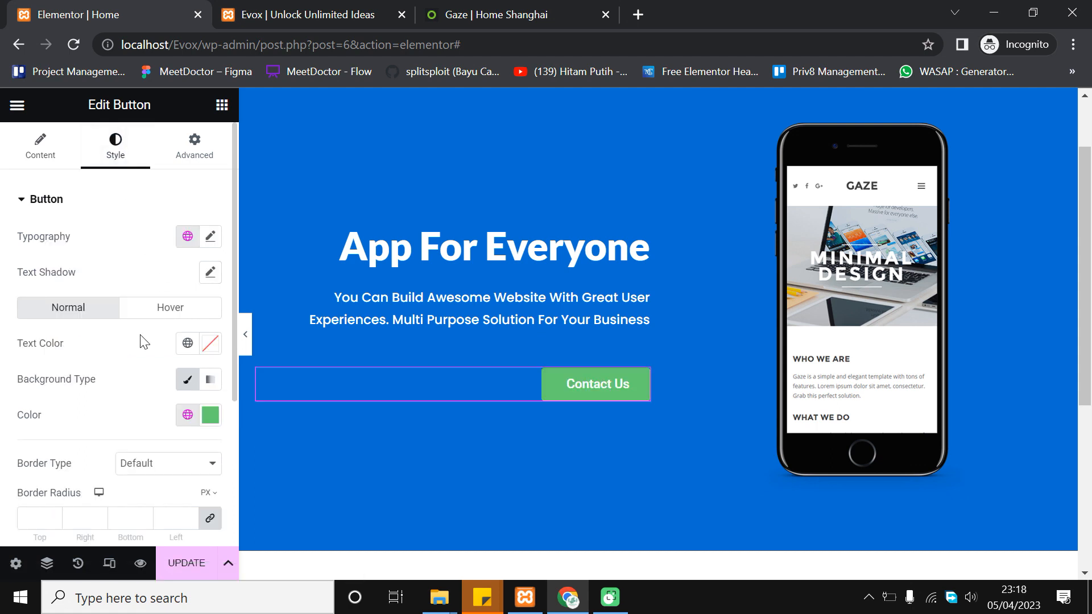
scroll(145, 347, down, 2)
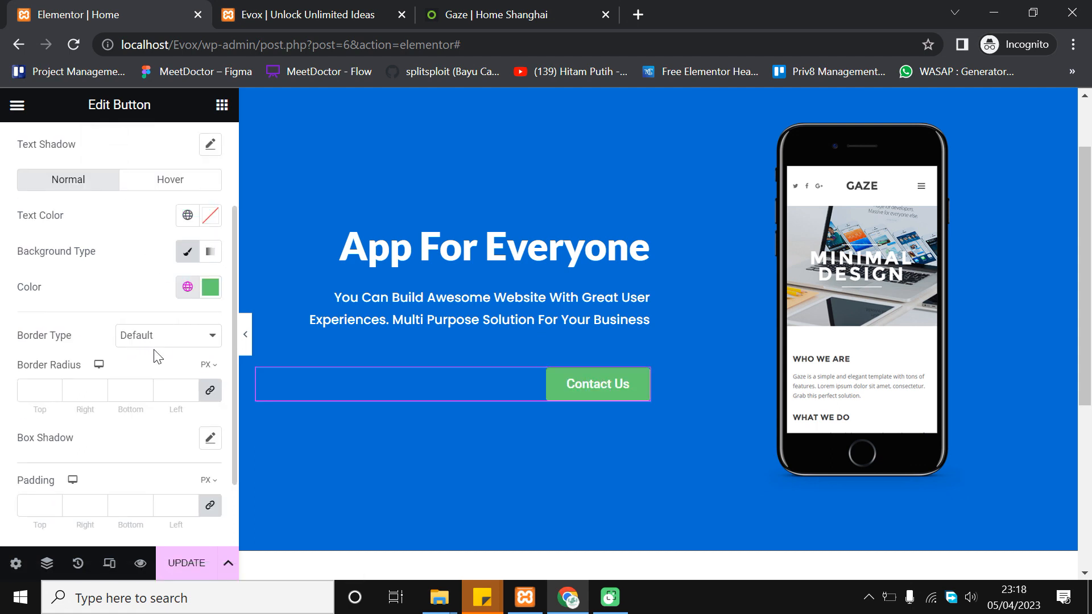
click(211, 287)
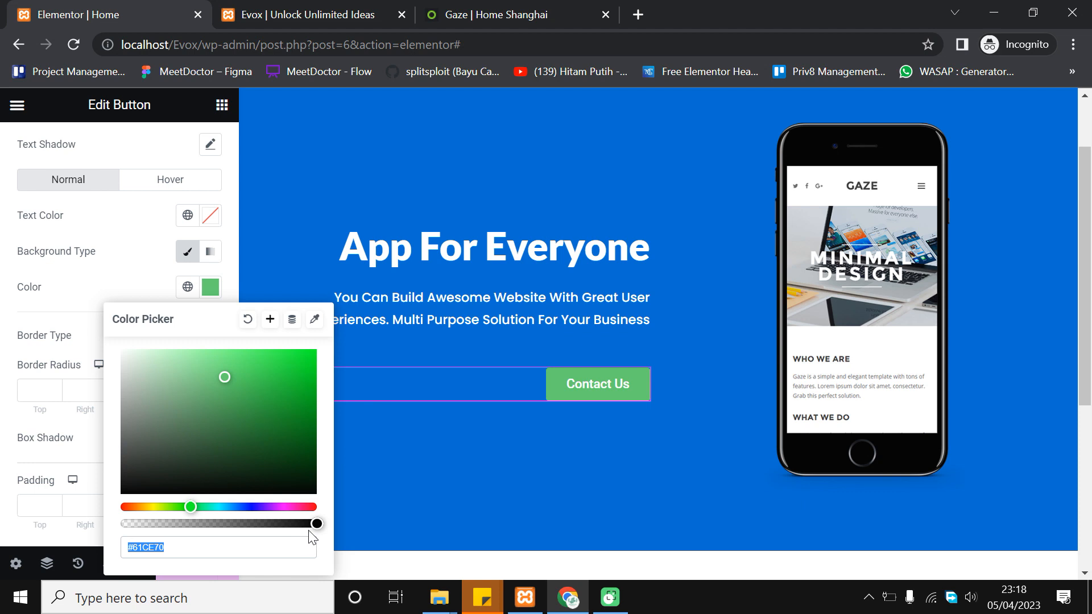
drag(313, 523, 74, 508)
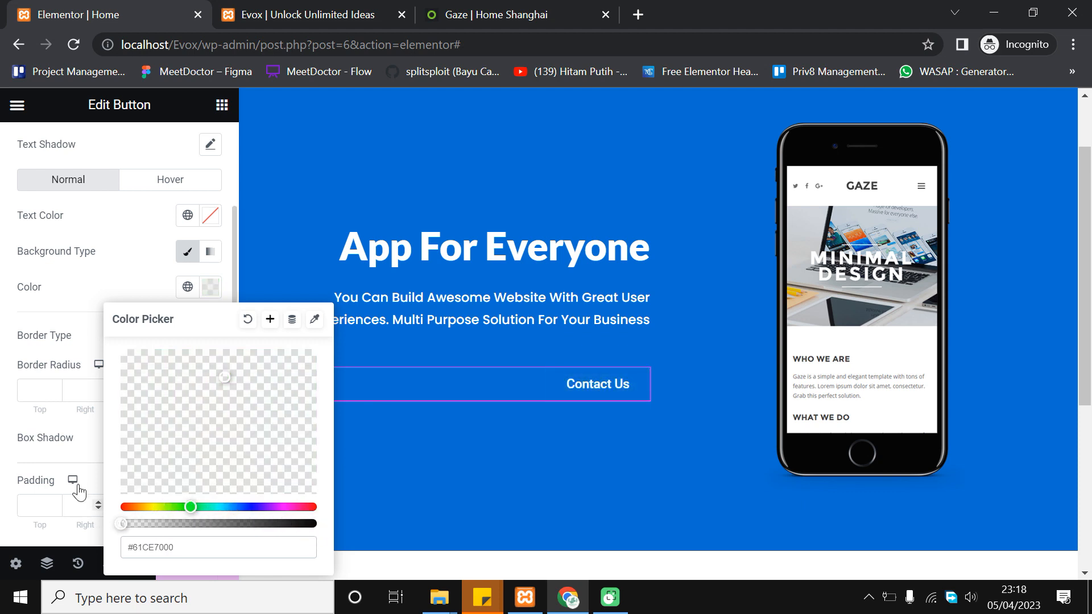
click(11, 333)
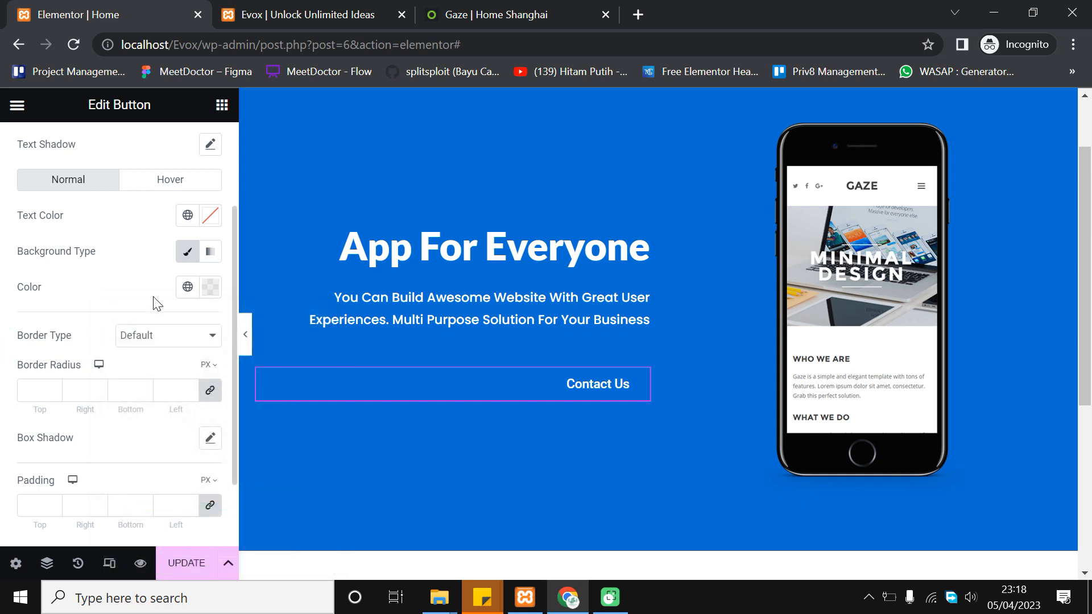
scroll(132, 323, down, 2)
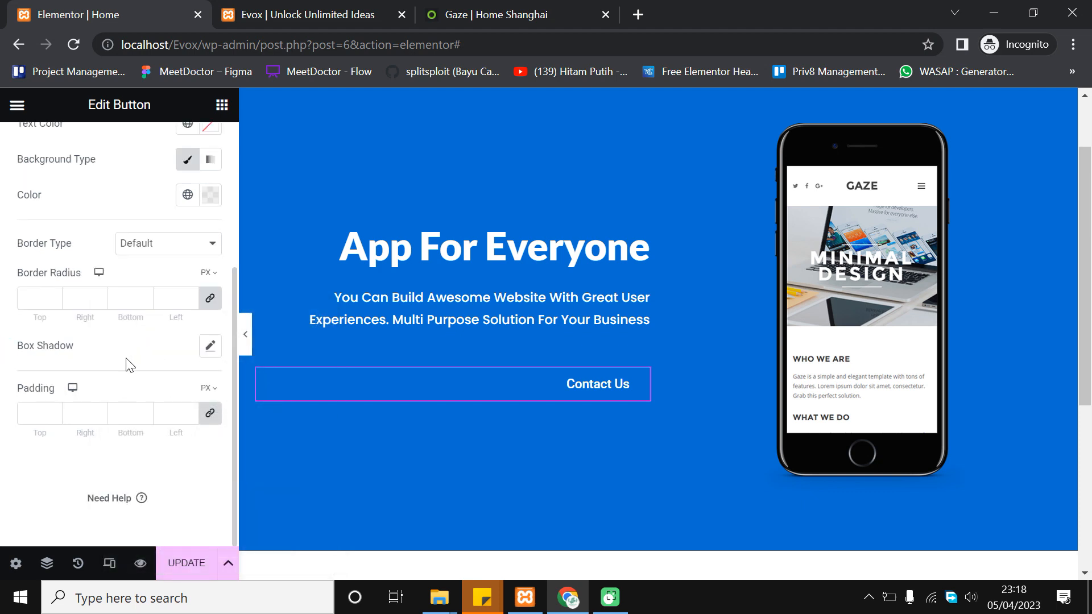
scroll(130, 365, up, 3)
Set the Contact Us button's border type to Solid and its border radius to 50 px
click(155, 377)
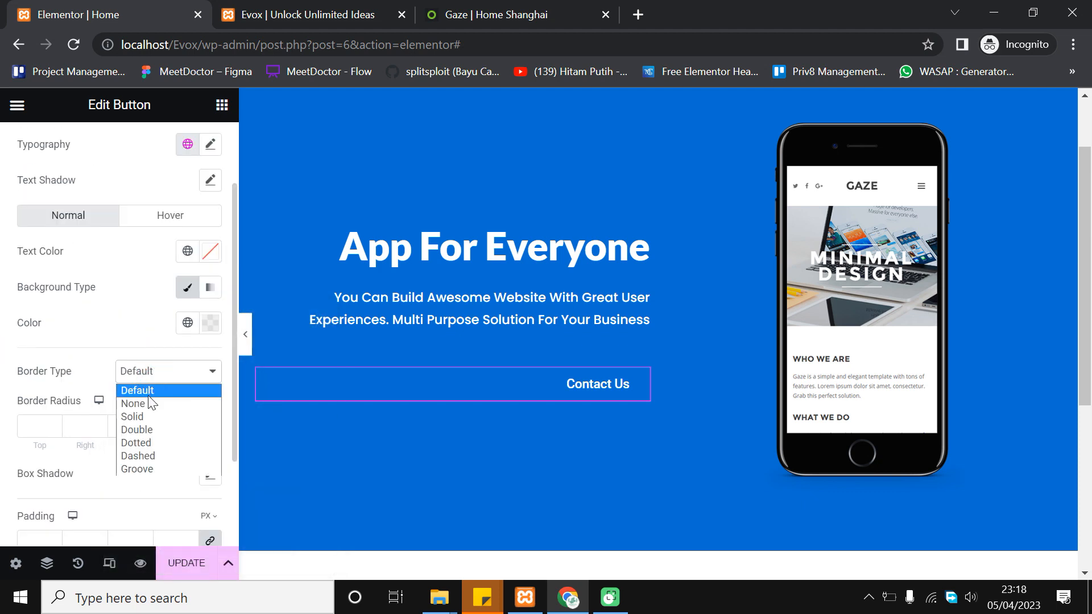
click(152, 416)
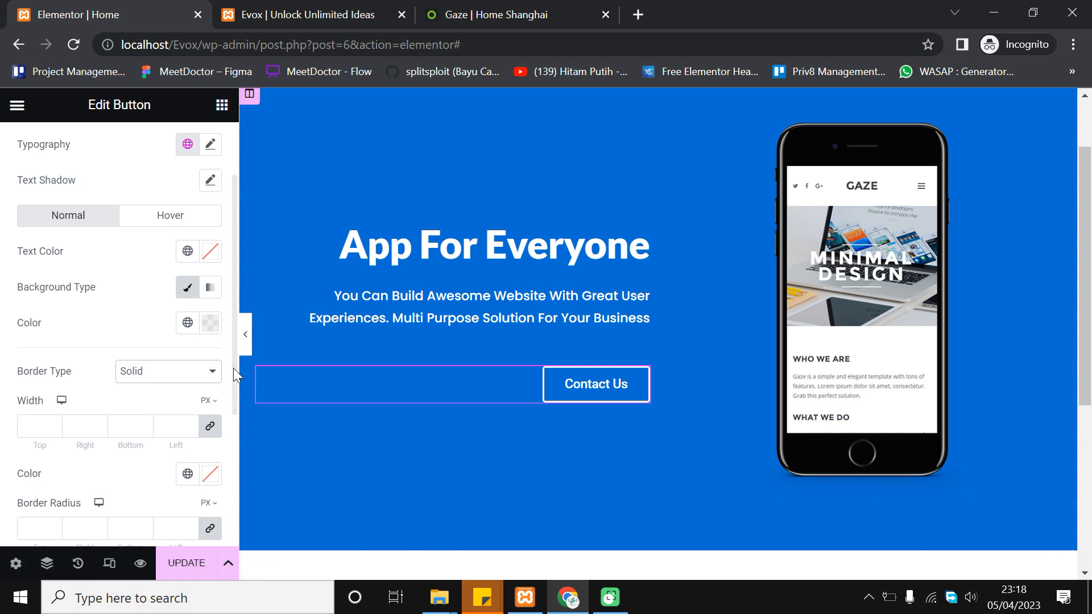
scroll(97, 405, down, 2)
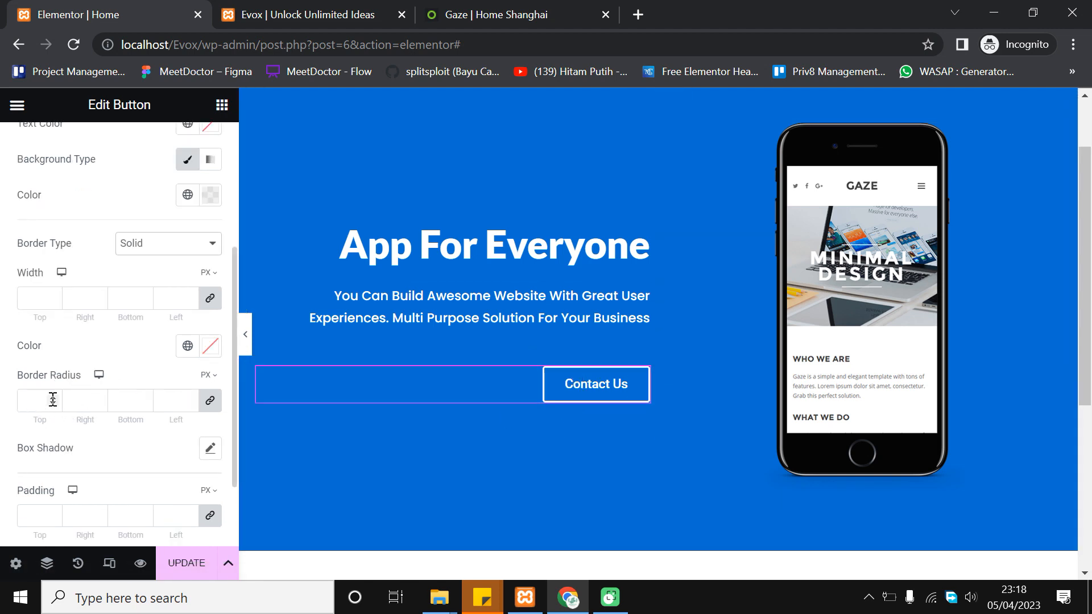
scroll(448, 322, down, 1)
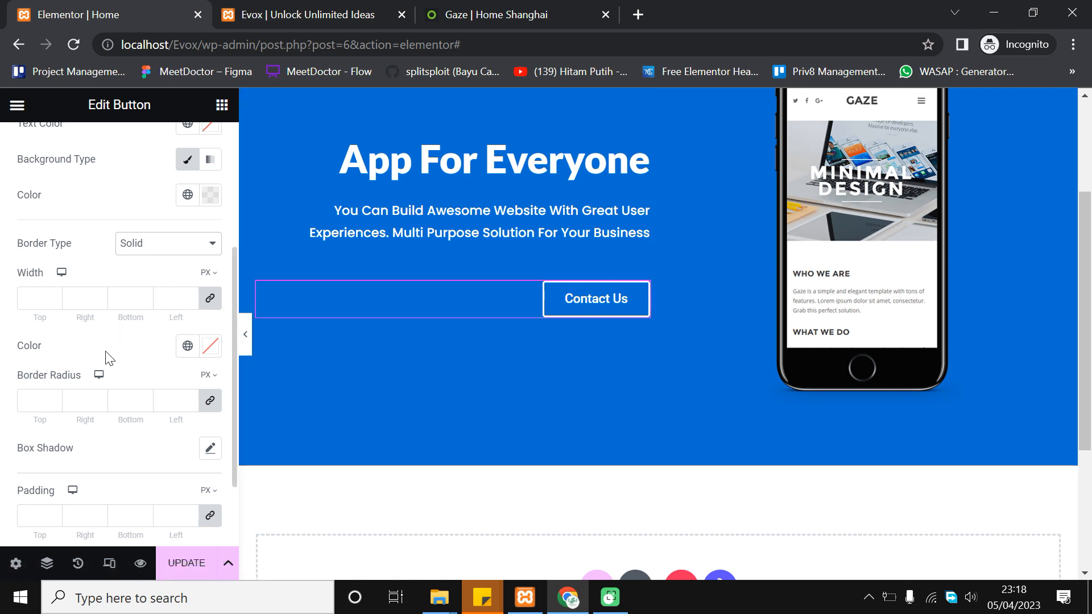
scroll(108, 326, down, 3)
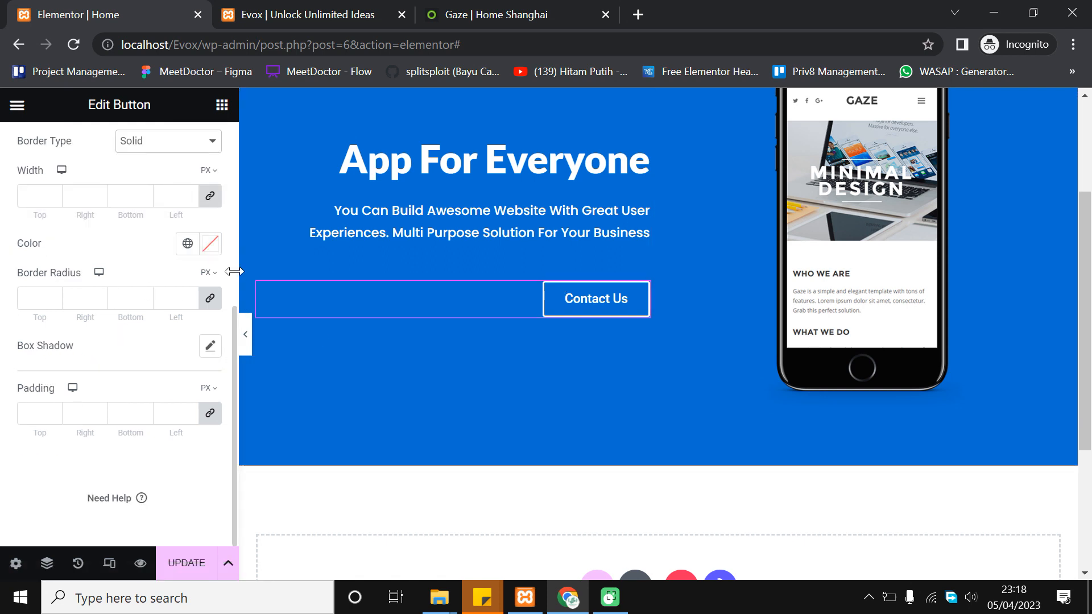
click(28, 301)
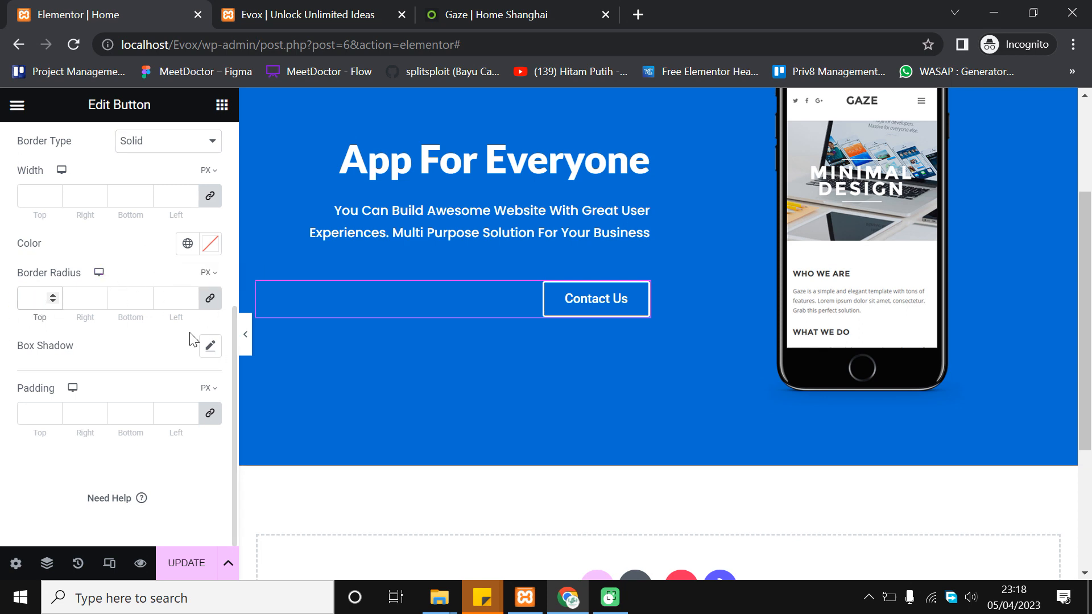
text(50)
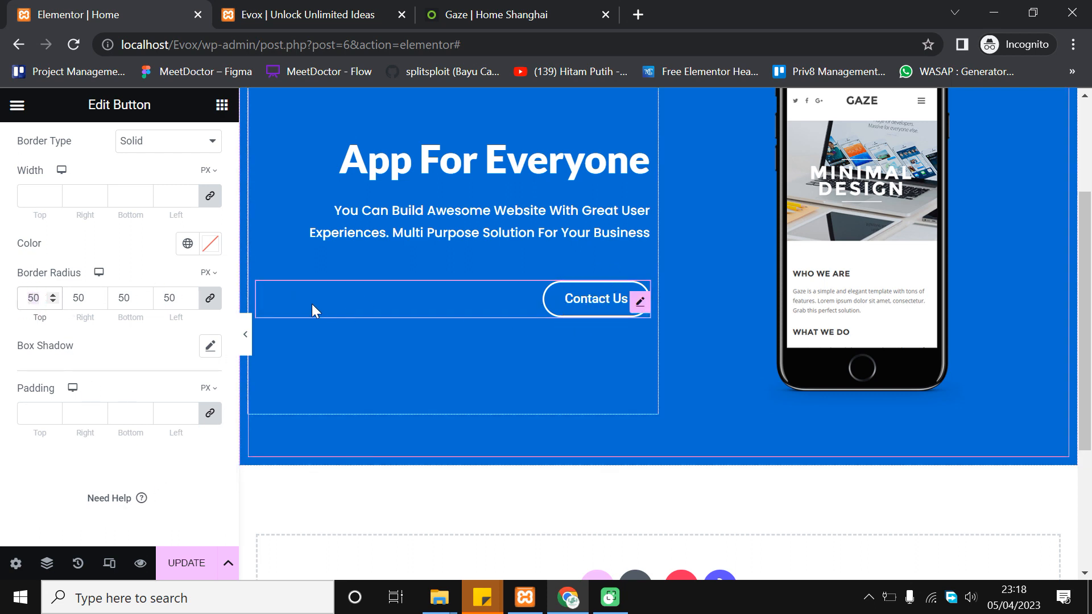
scroll(507, 305, up, 1)
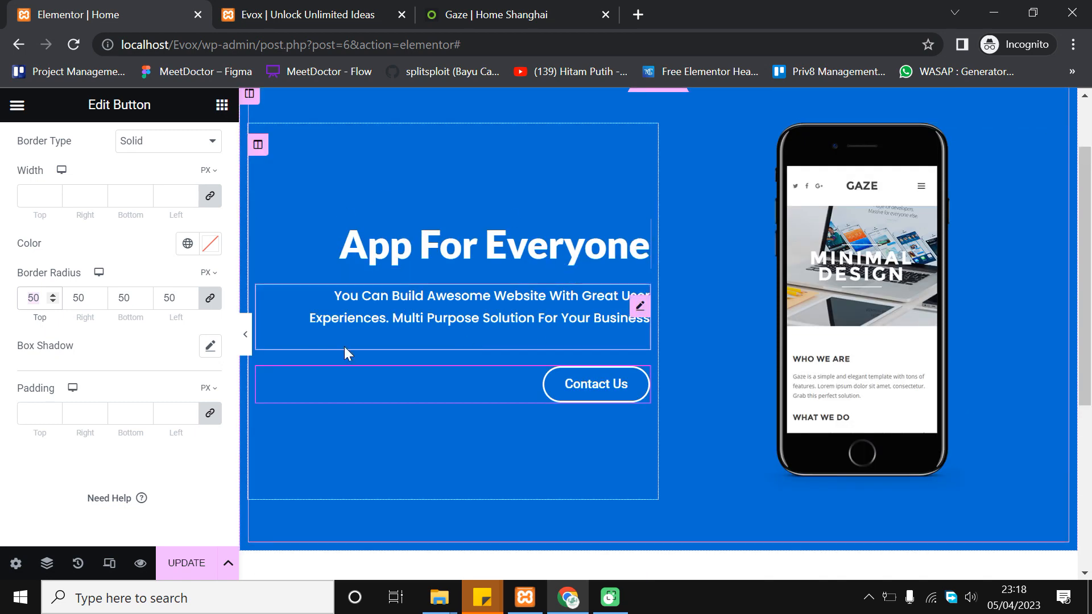
scroll(339, 392, up, 1)
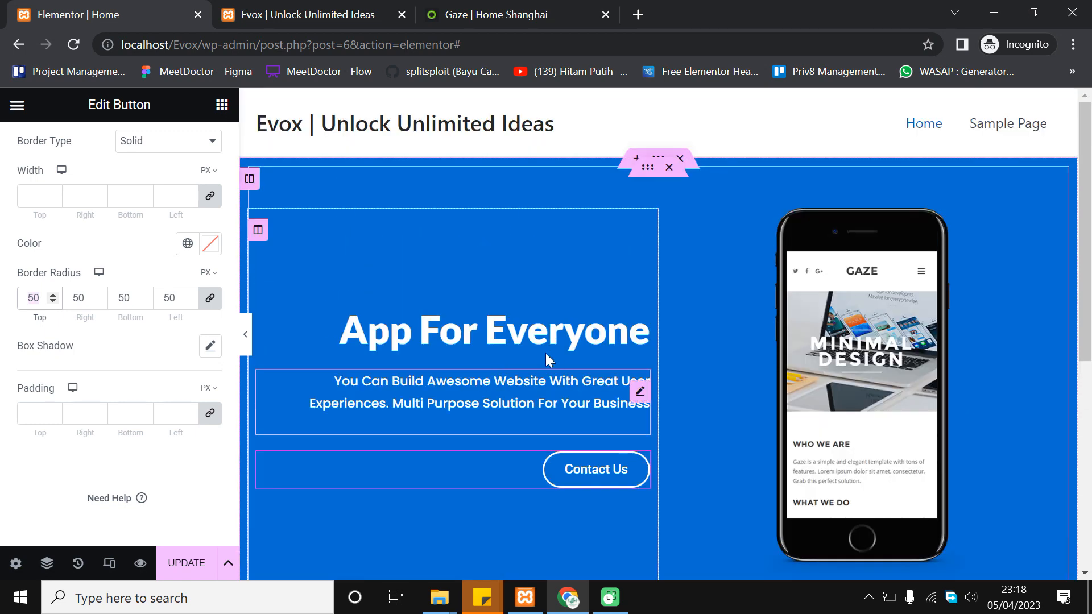
Raise the App For Everyone heading's typography size to 60 px
click(480, 330)
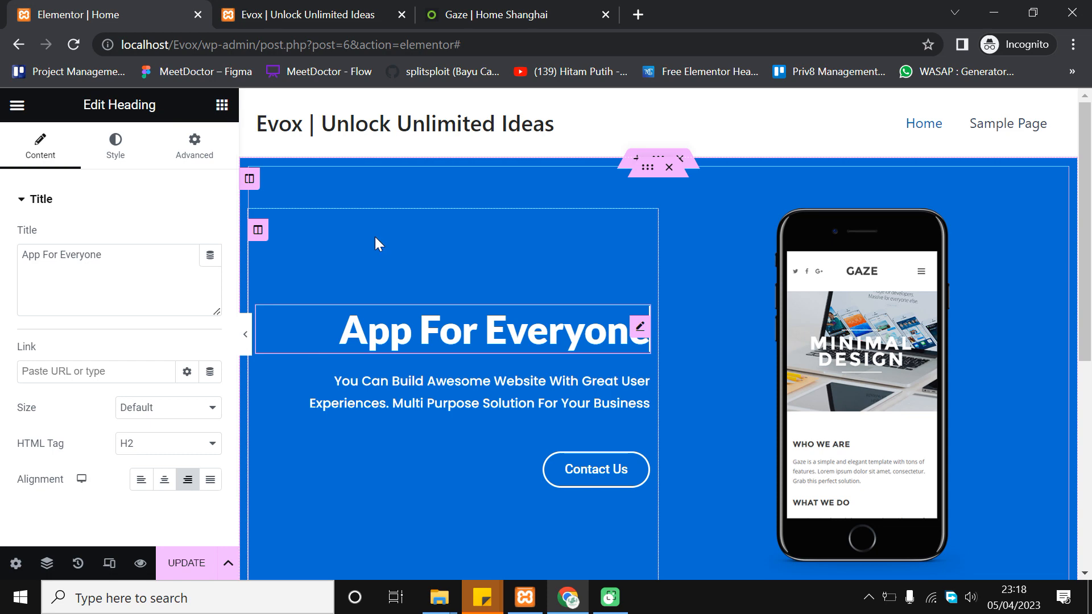
click(465, 7)
click(188, 8)
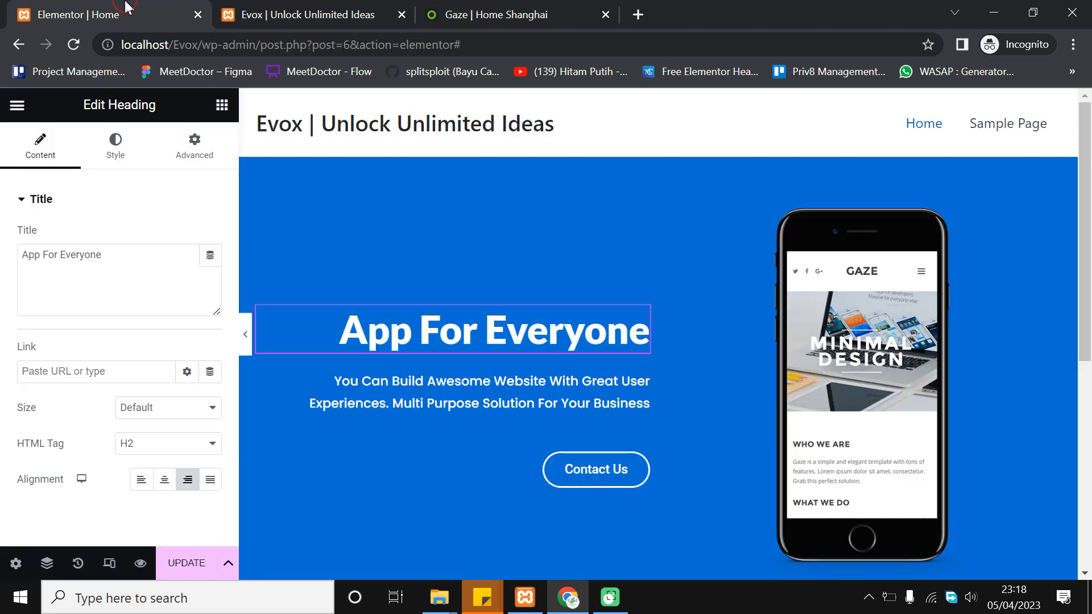
click(121, 146)
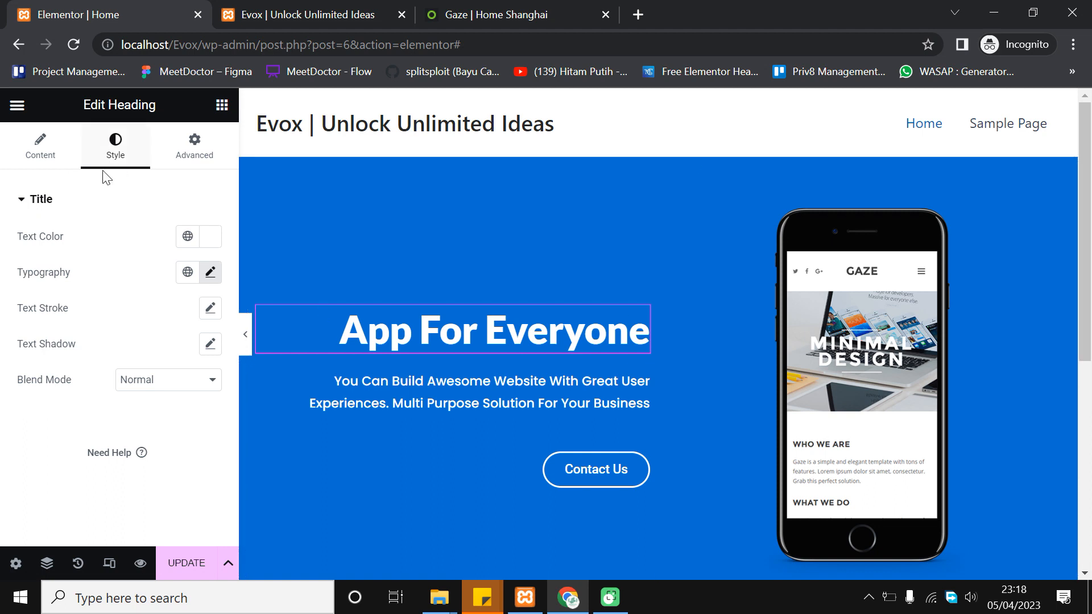
click(211, 274)
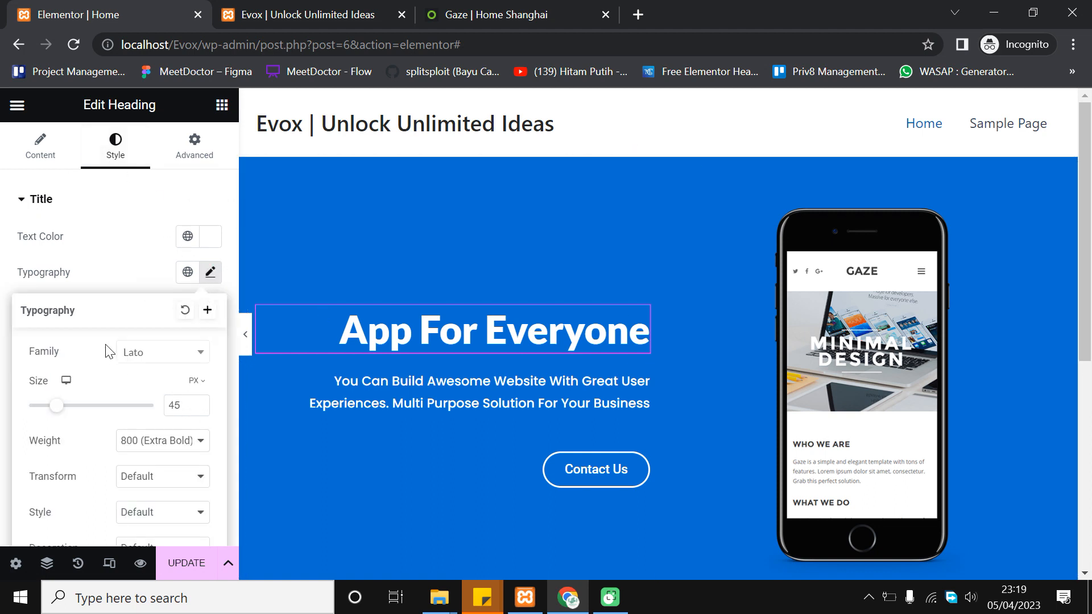
click(199, 402)
click(199, 403)
click(199, 402)
click(199, 403)
click(199, 402)
click(199, 402)
click(199, 403)
click(199, 403)
click(199, 402)
click(199, 403)
click(199, 403)
click(199, 403)
click(199, 402)
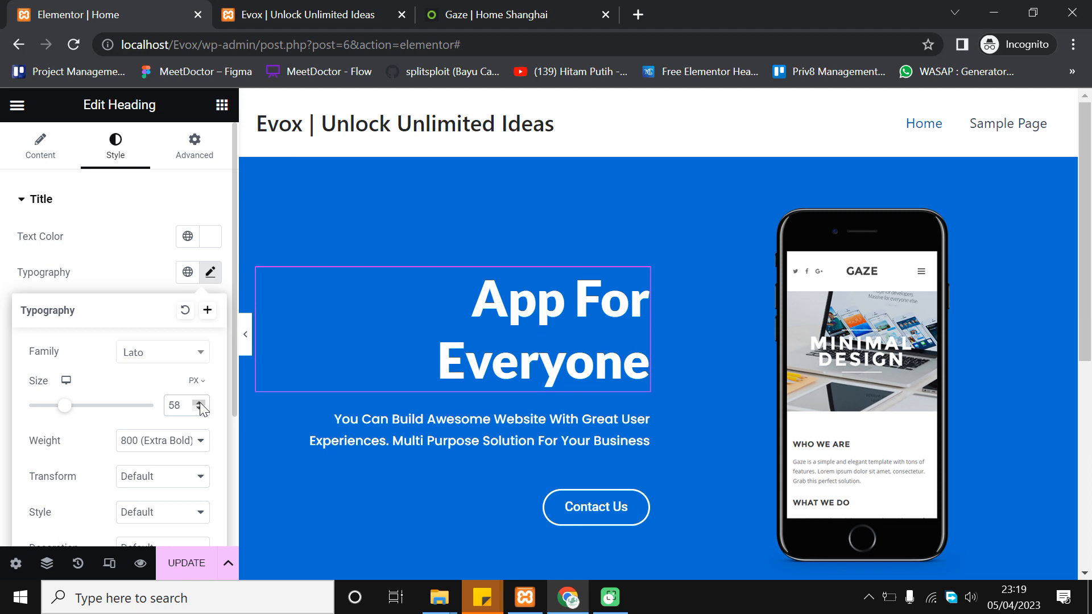
click(199, 403)
click(199, 402)
click(199, 403)
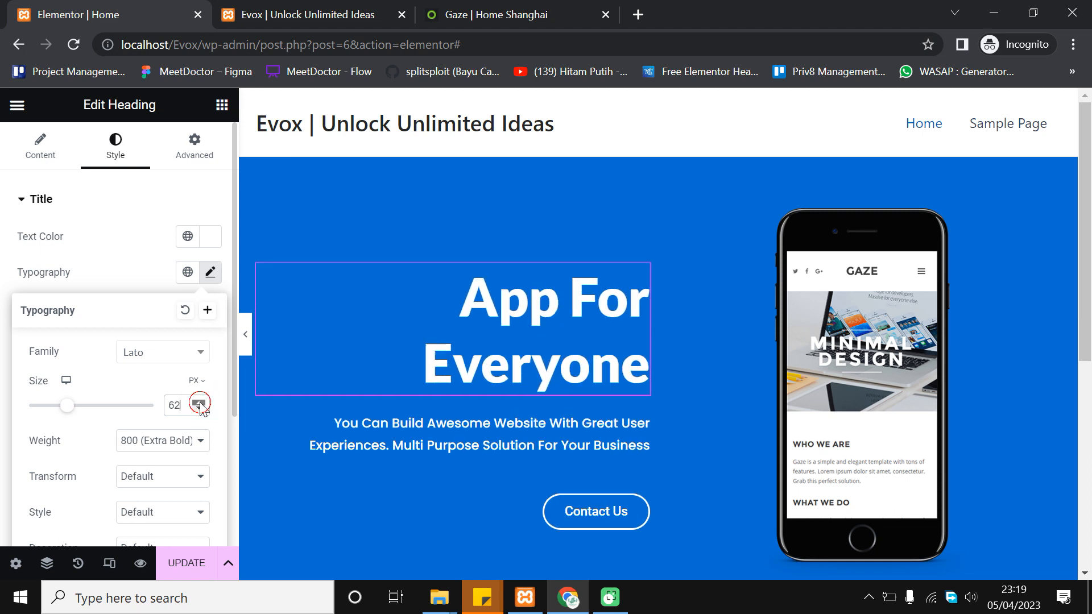
click(199, 408)
Set the heading weight to 900 (Black) and update the page
scroll(200, 408, down, 2)
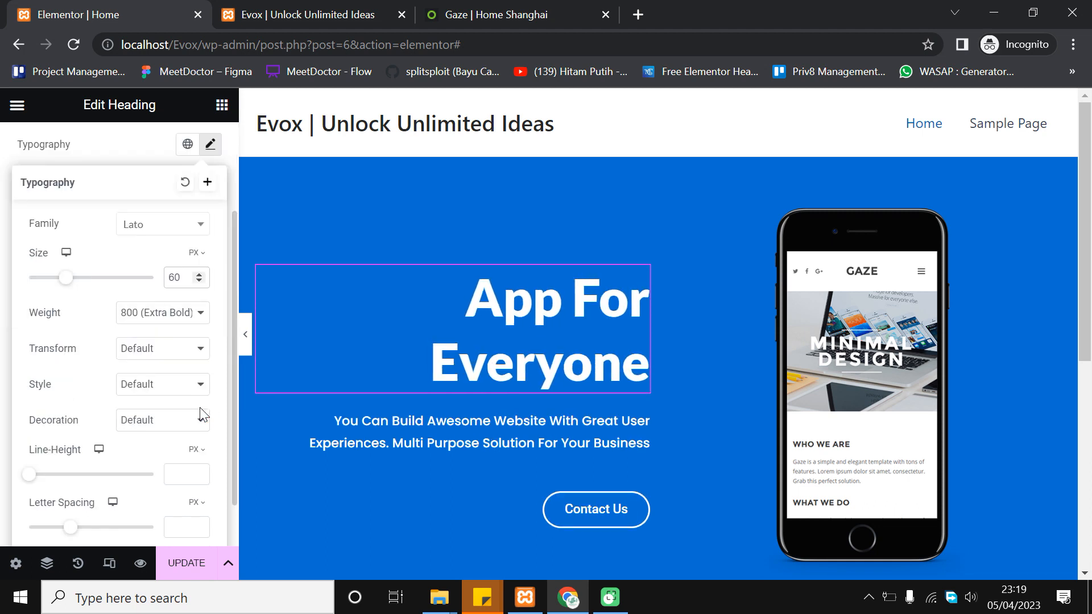
click(197, 312)
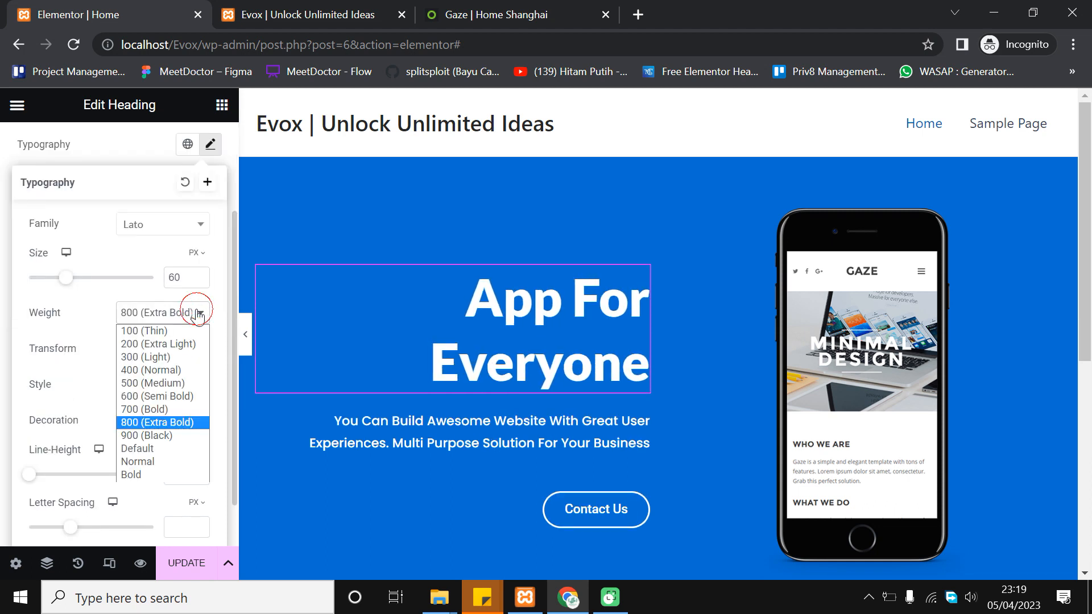
click(167, 434)
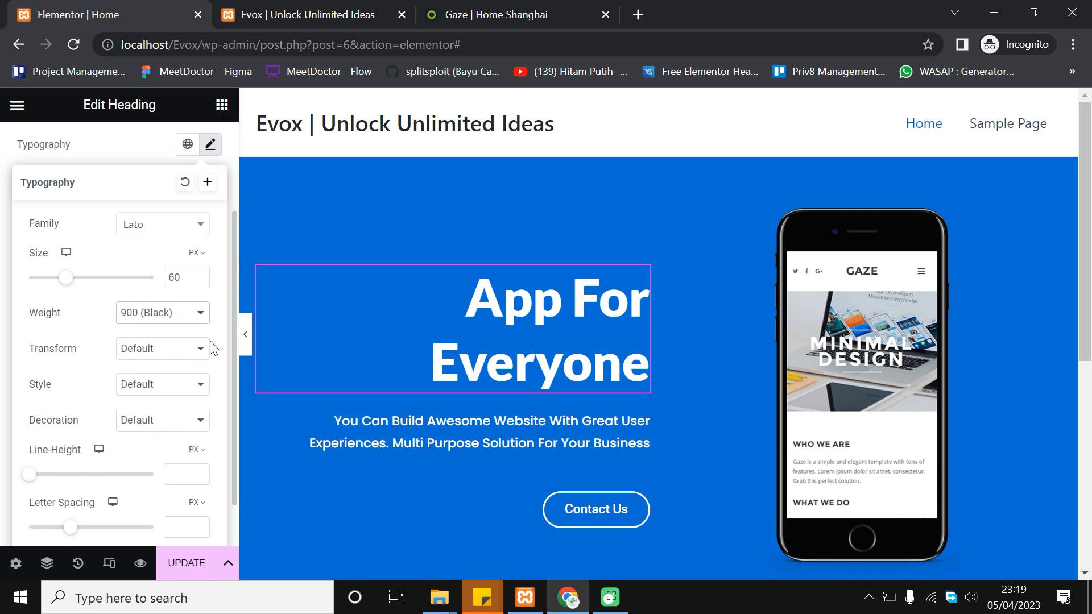
scroll(183, 402, down, 1)
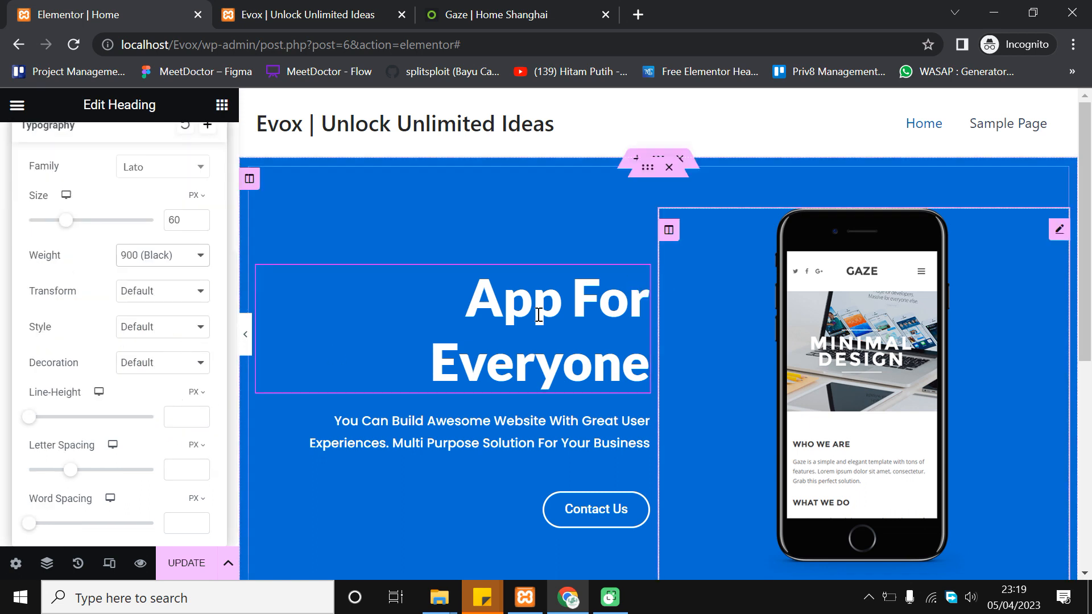
click(191, 562)
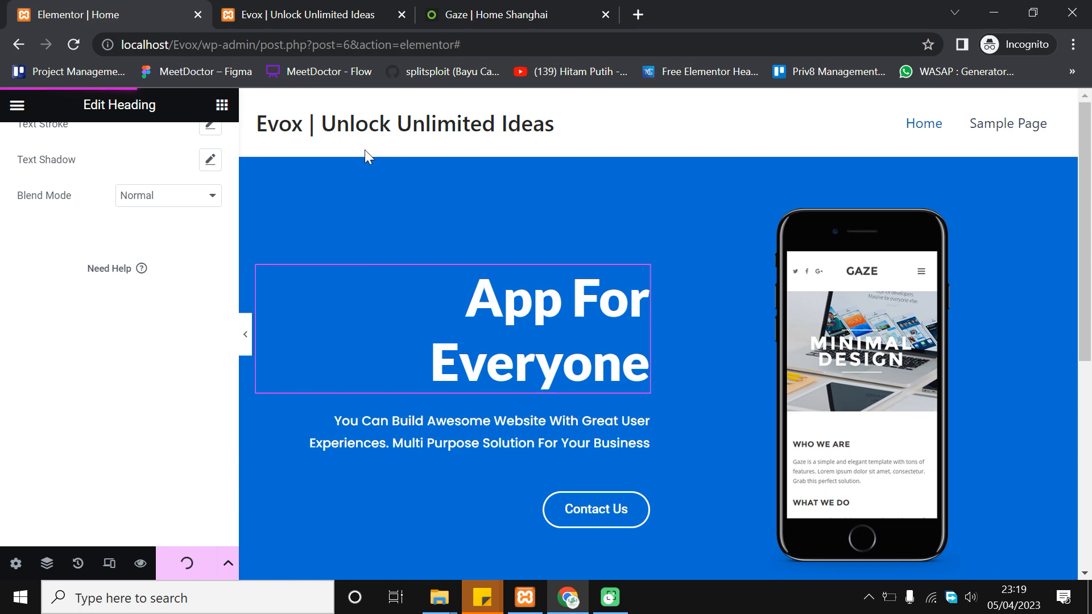
Reload the live Evox homepage, review the bolder 60 px hero heading, then switch to the Gaze demo
click(319, 12)
click(76, 45)
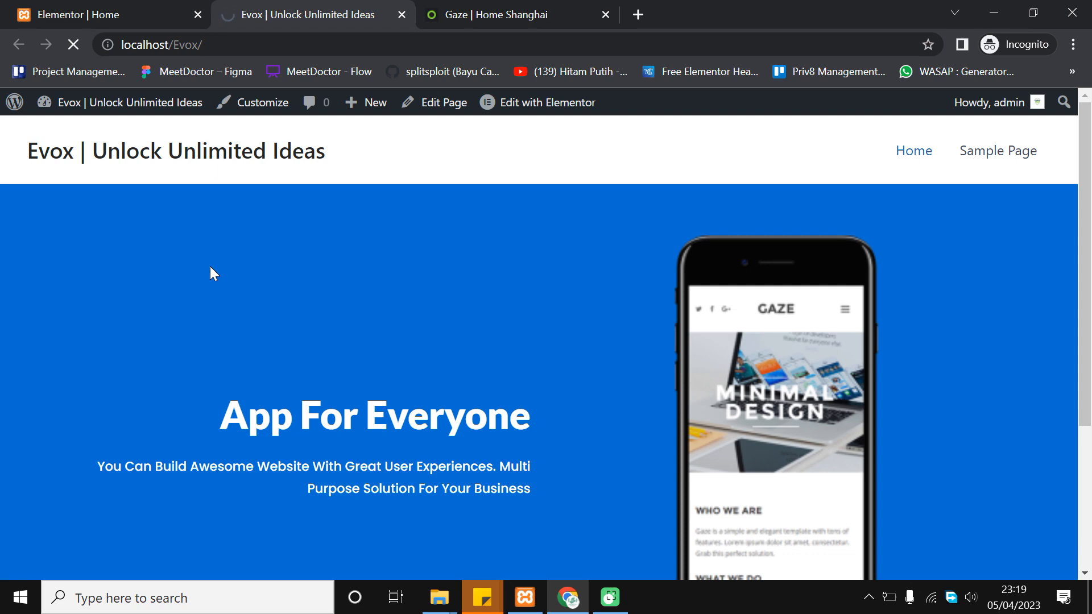
scroll(295, 273, down, 2)
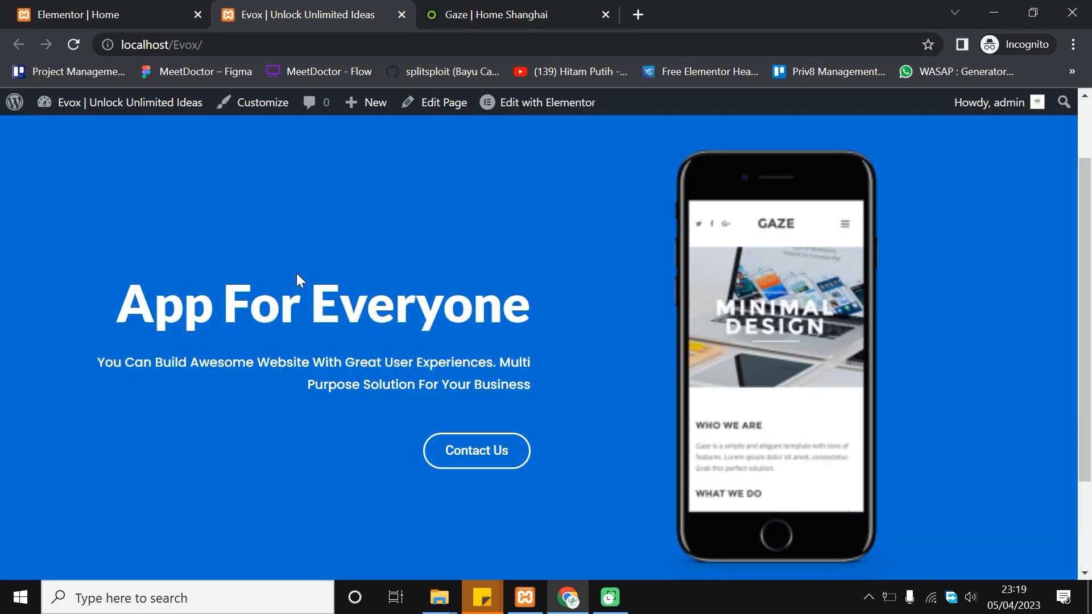
scroll(554, 284, down, 2)
scroll(554, 284, up, 4)
scroll(554, 284, down, 2)
scroll(860, 312, up, 2)
scroll(862, 312, down, 2)
scroll(863, 308, down, 2)
scroll(862, 309, up, 2)
scroll(1089, 165, up, 2)
scroll(1087, 177, down, 1)
drag(1087, 182, 1053, 217)
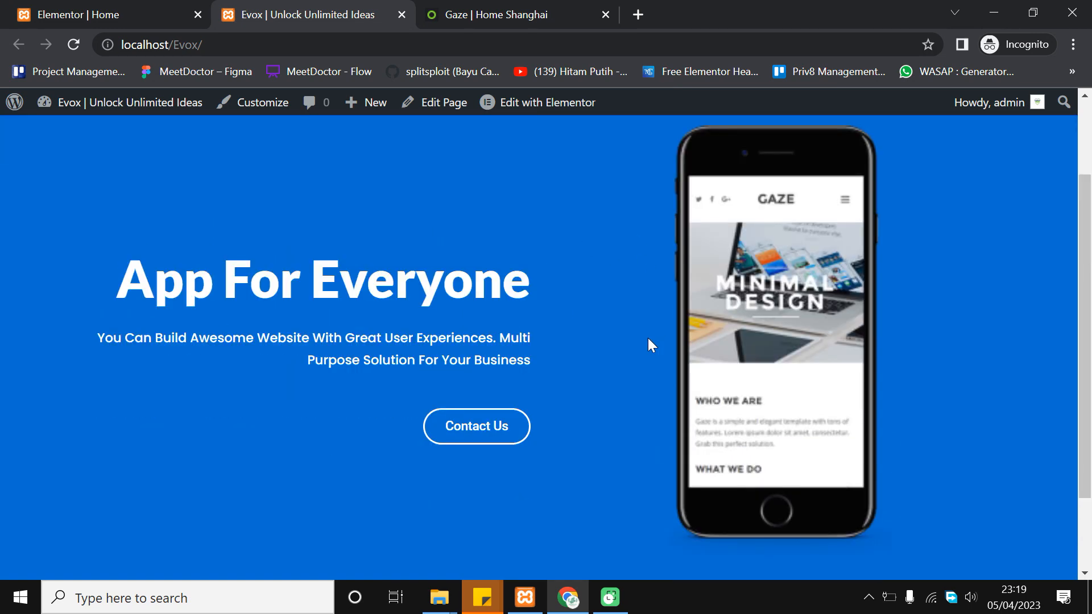
click(468, 13)
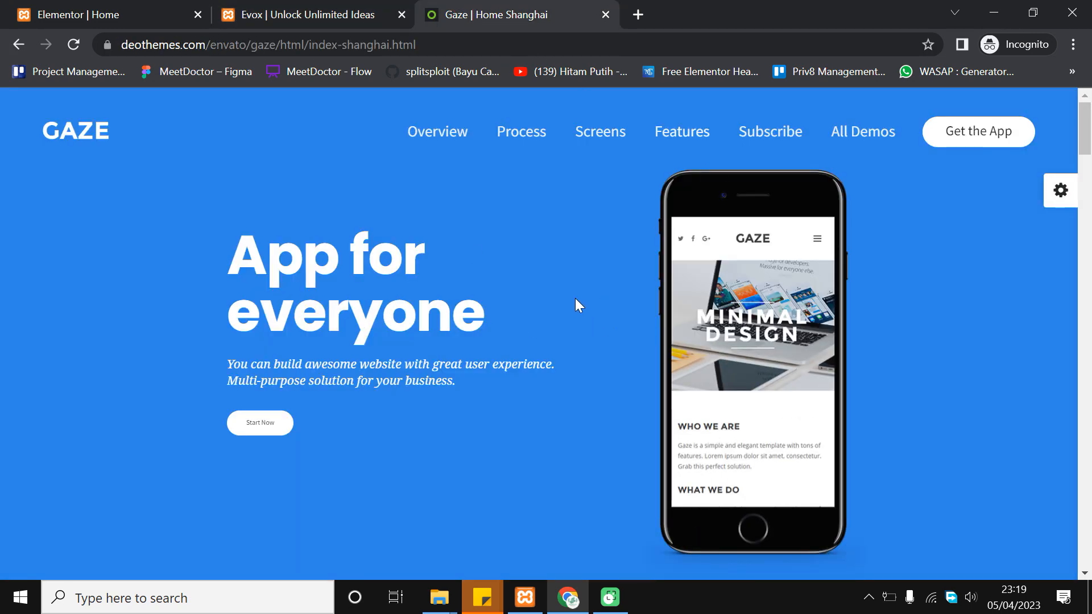
Scroll to and highlight the Gaze intro paragraph, then go back to the live Evox page
scroll(602, 299, down, 6)
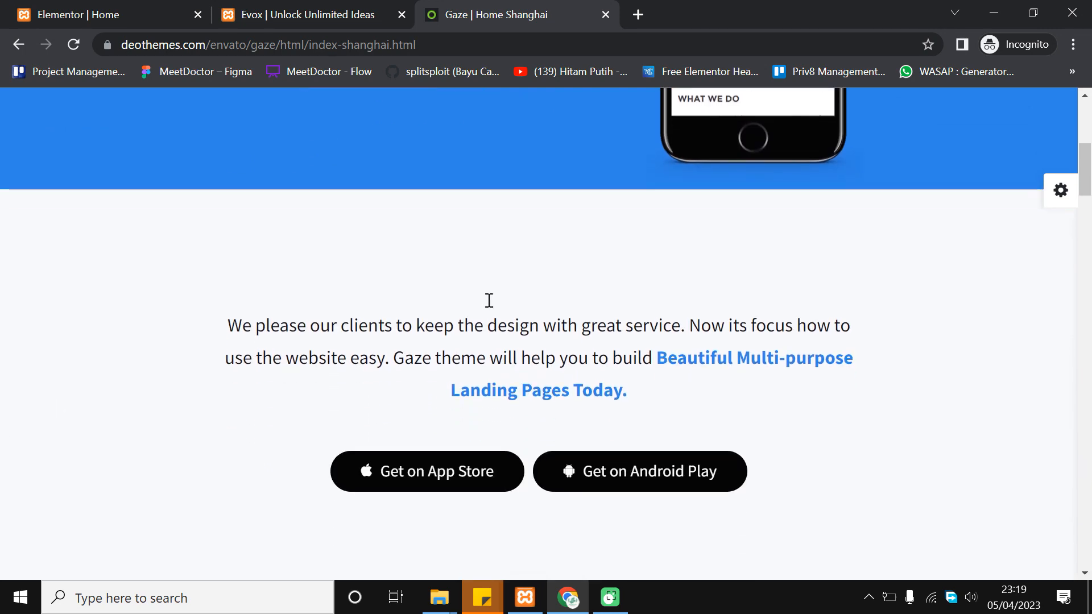
scroll(489, 300, down, 4)
scroll(429, 182, up, 5)
drag(227, 348, 682, 411)
click(702, 416)
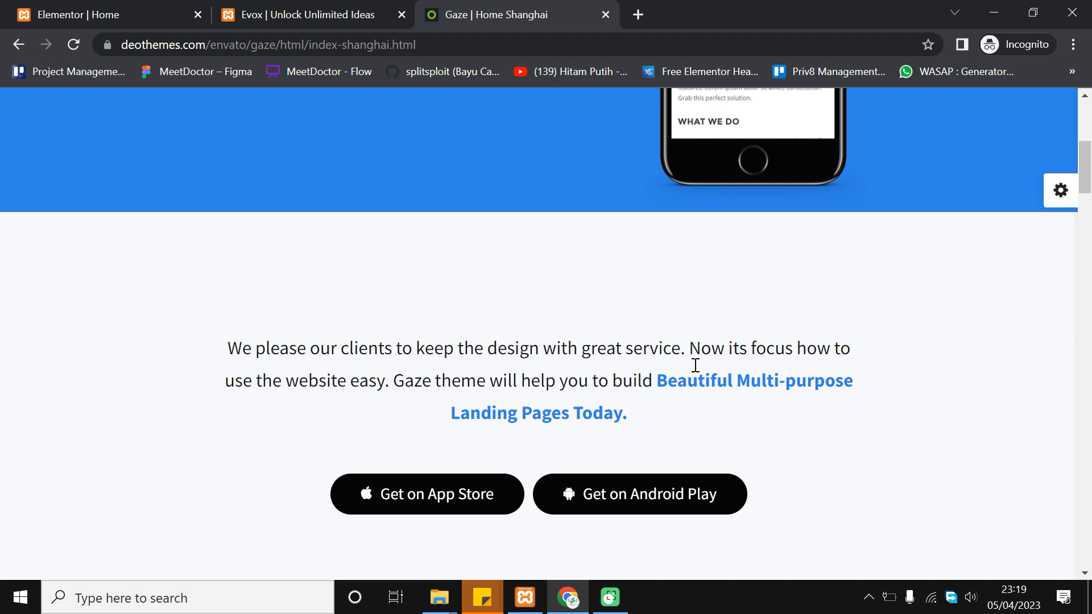
click(321, 7)
mouse_move(1087, 234)
mouse_down()
mouse_move(1088, 212)
mouse_move(1089, 225)
mouse_up()
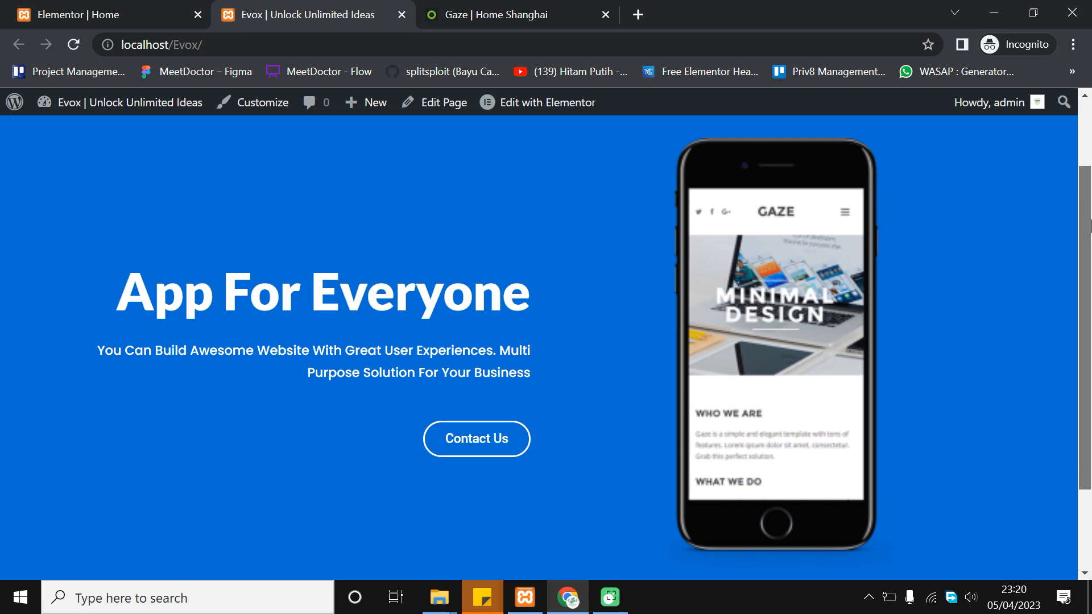
drag(1090, 226, 1058, 235)
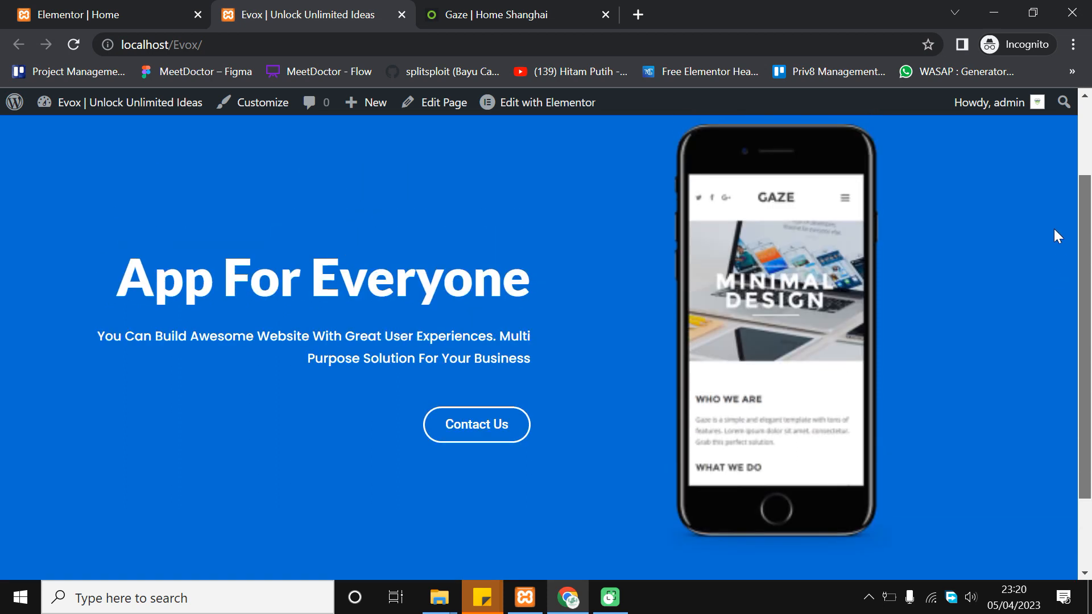
scroll(647, 352, up, 1)
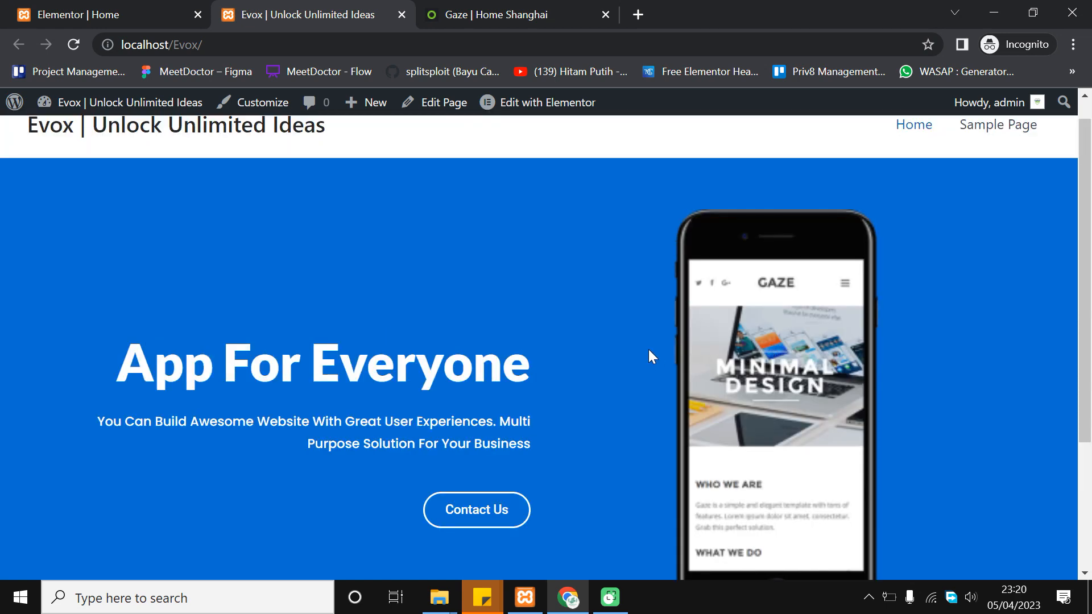
scroll(659, 322, down, 1)
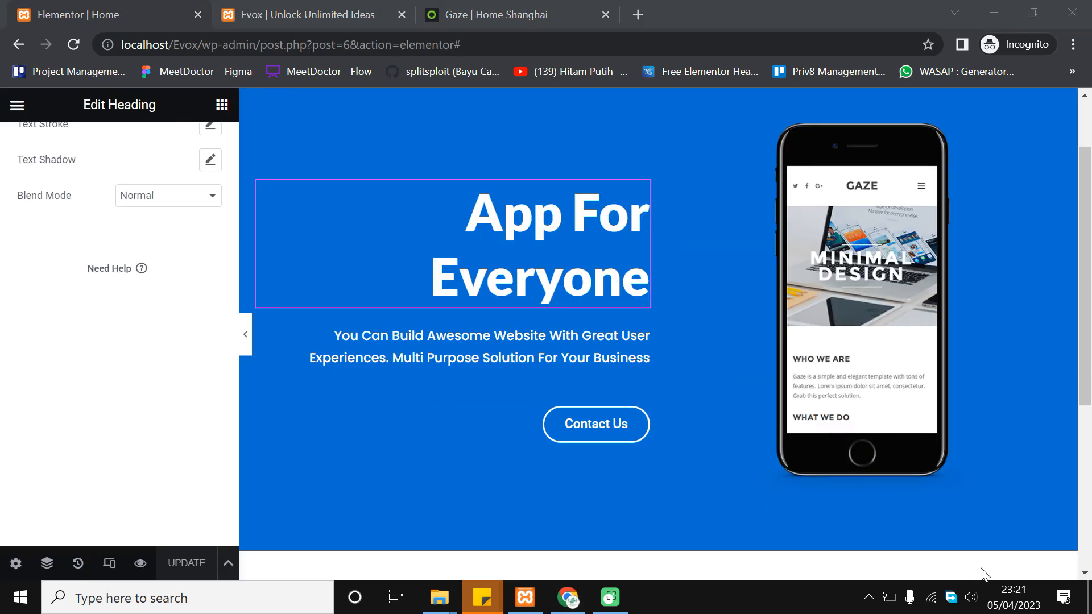
Glance at the Gaze template again, clear its text selection, and return to the Elementor editor
scroll(957, 448, down, 3)
scroll(957, 449, down, 2)
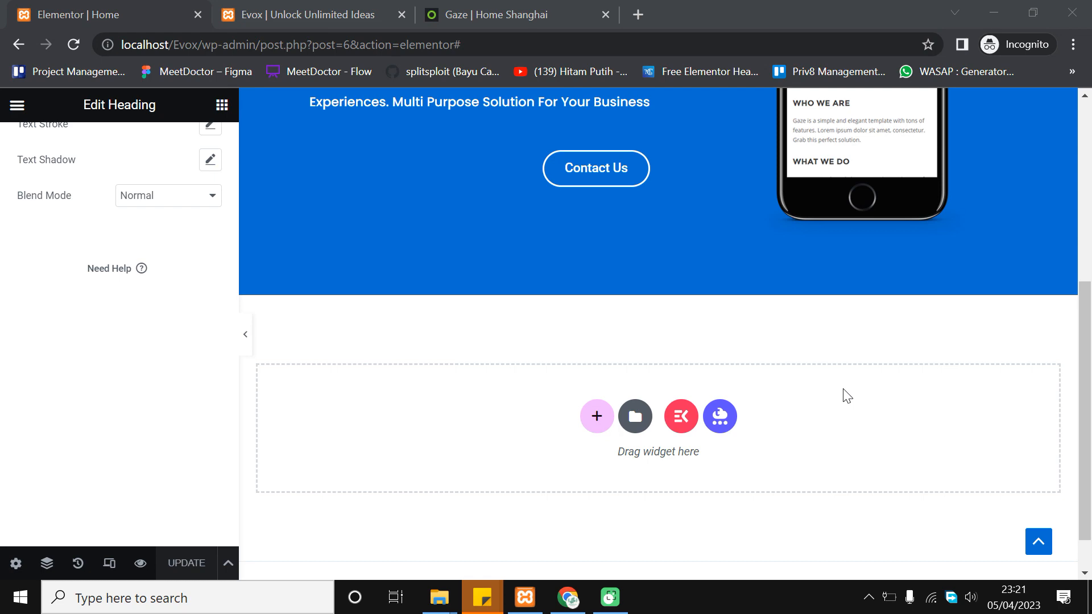
click(487, 14)
scroll(458, 295, down, 1)
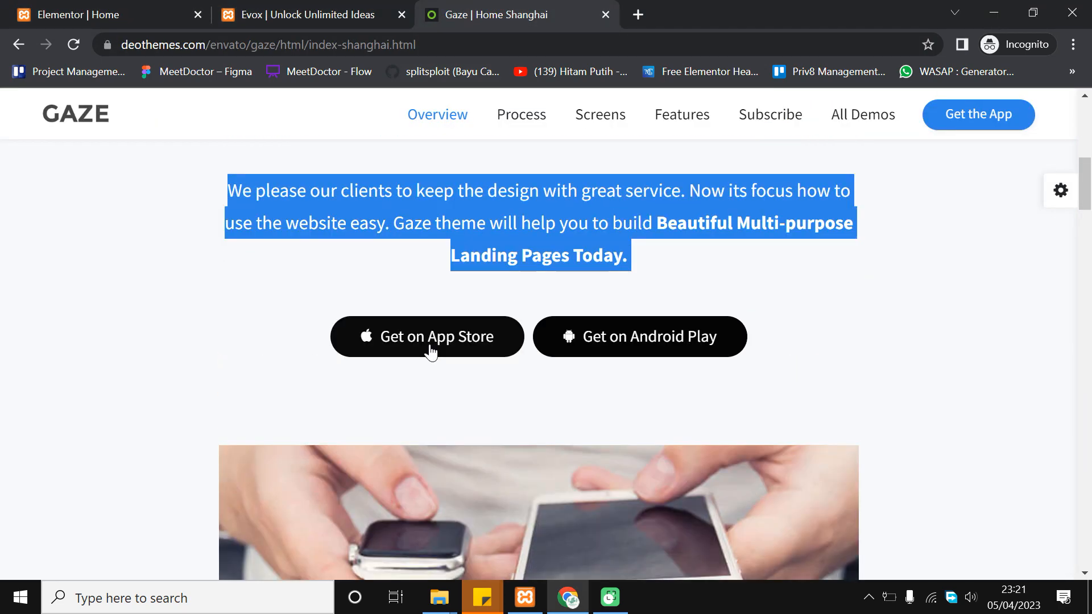
scroll(459, 342, up, 3)
click(550, 363)
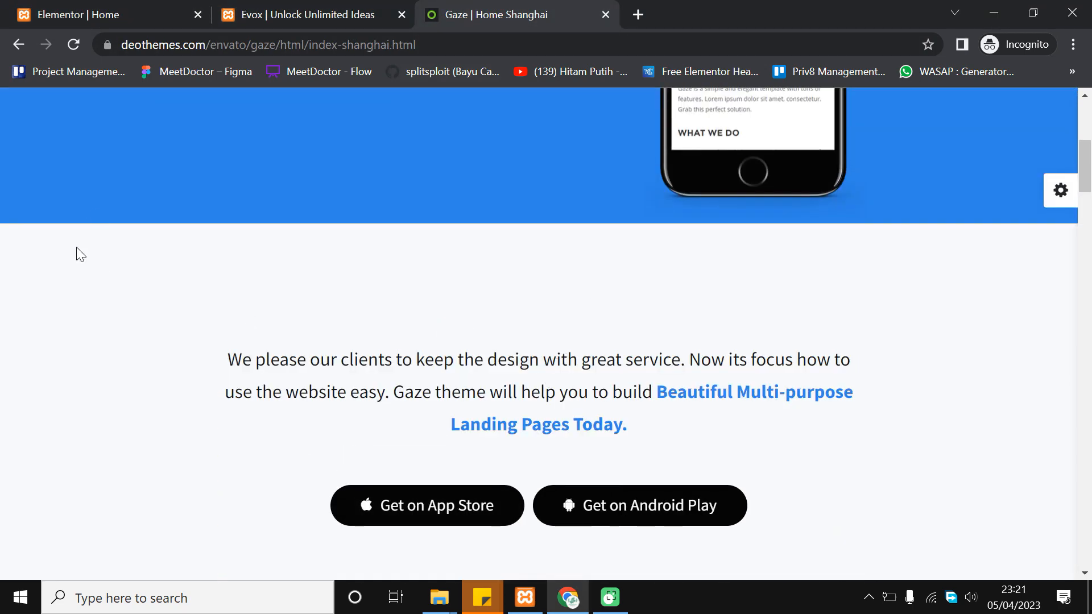
click(137, 9)
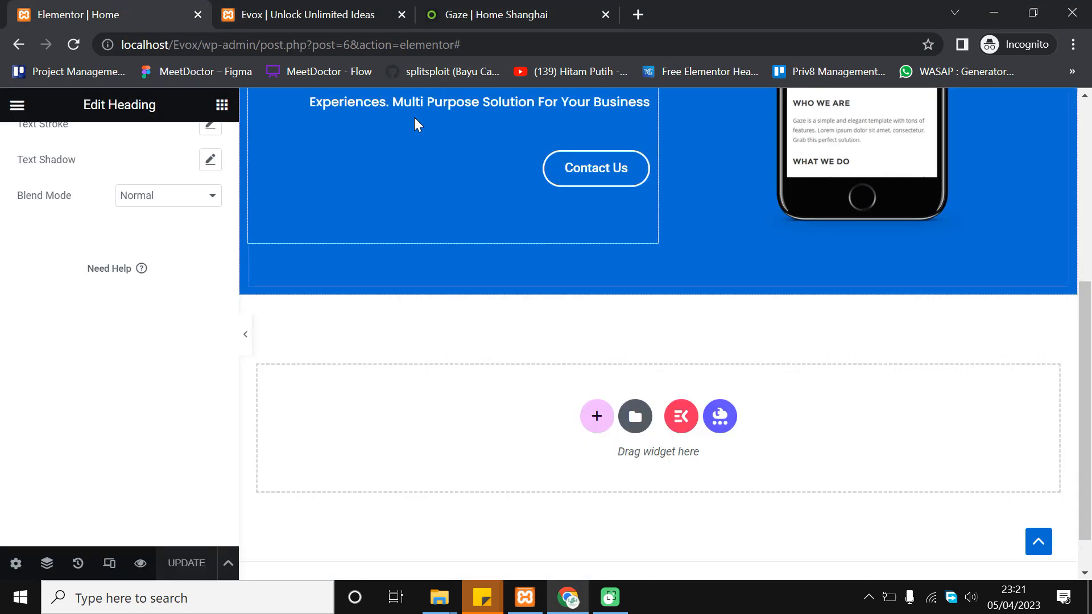
Add a new section below the hero using the one-column structure
click(596, 418)
scroll(500, 252, down, 2)
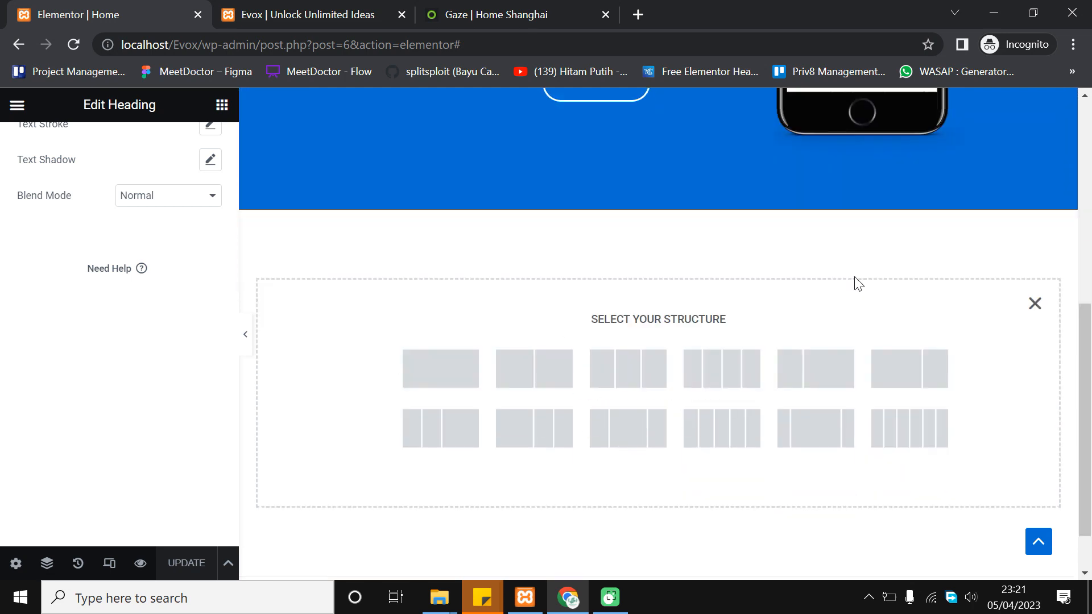
click(450, 374)
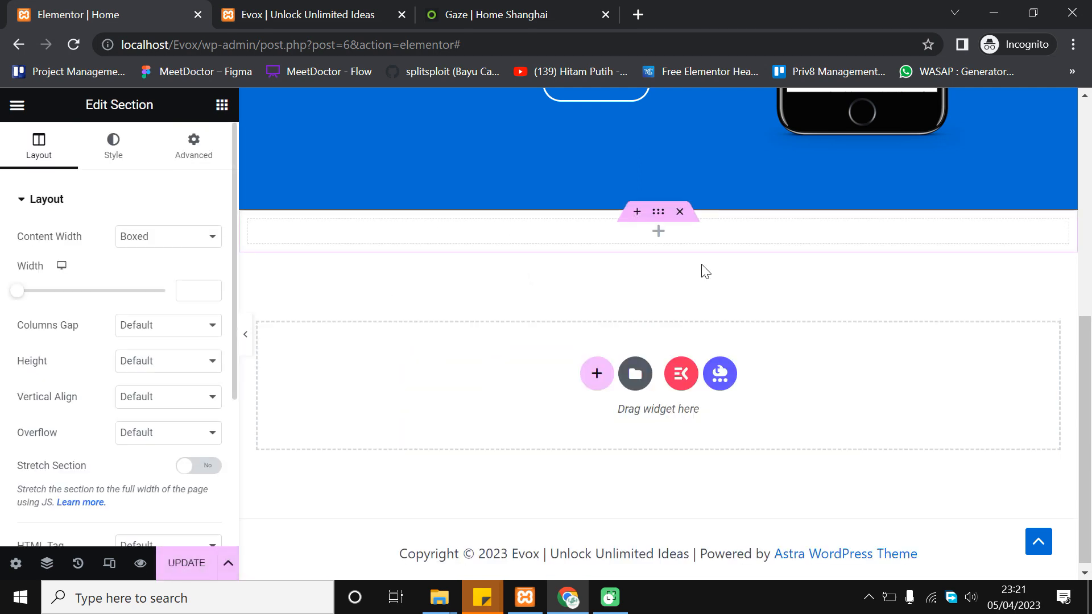
scroll(250, 202, up, 1)
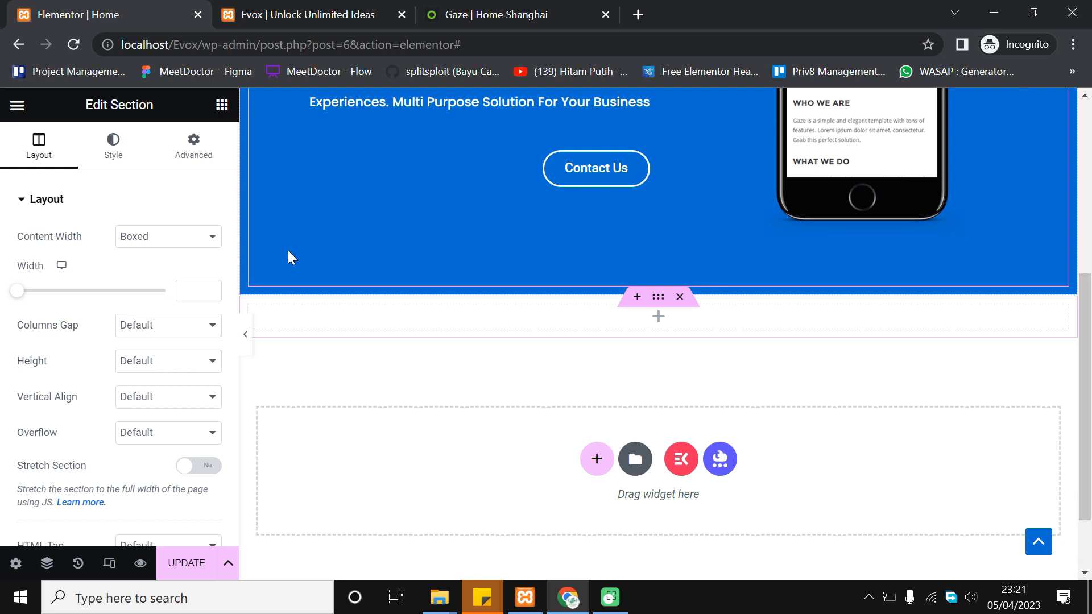
Drop a Text Editor widget into the new section and copy the Gaze 'We please our clients' paragraph
click(222, 106)
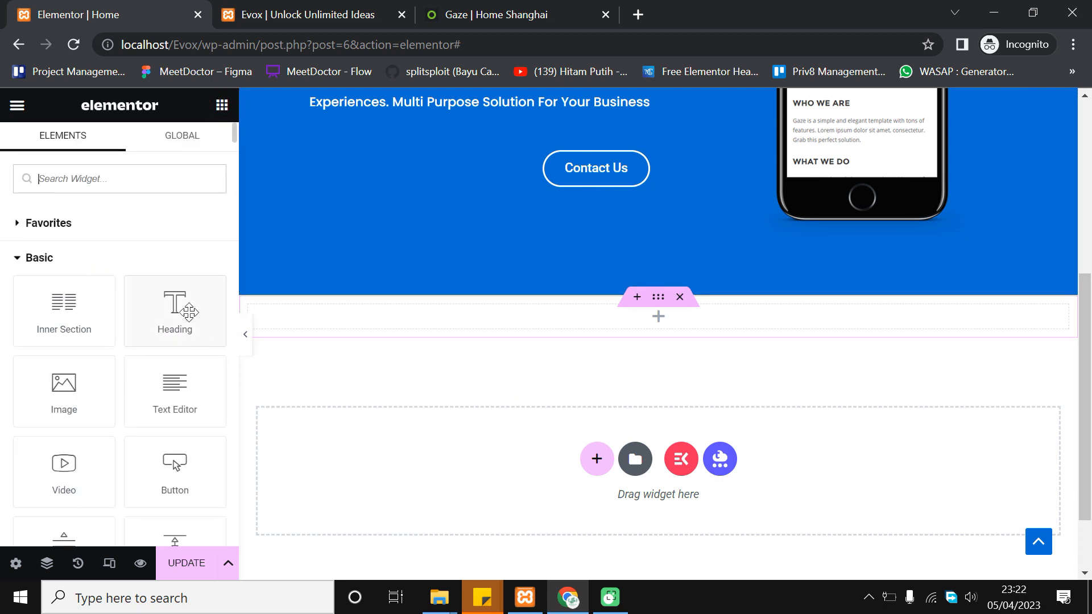
drag(177, 403, 760, 321)
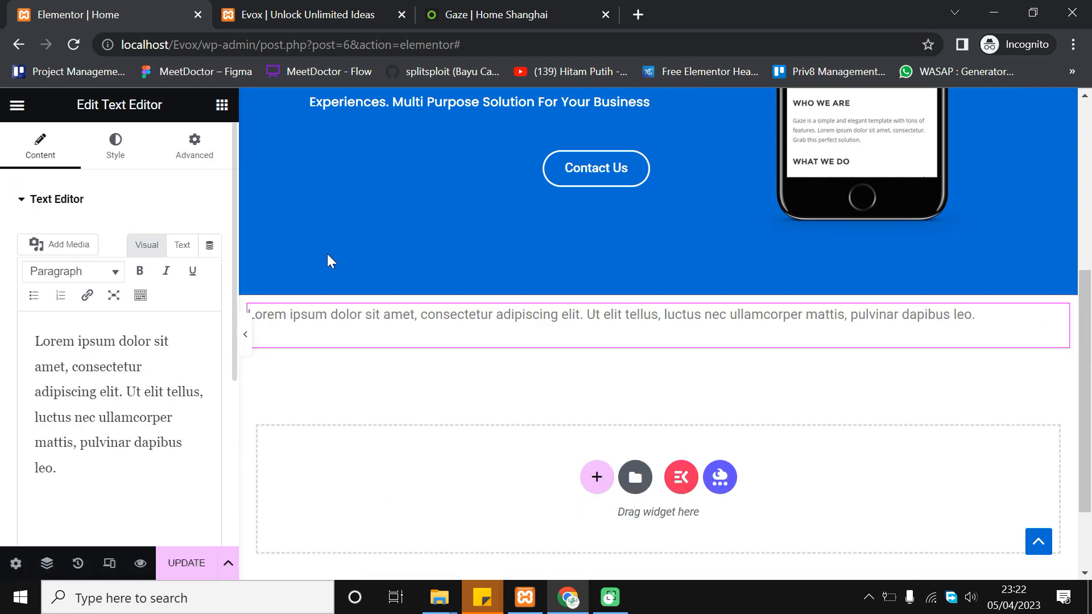
click(478, 5)
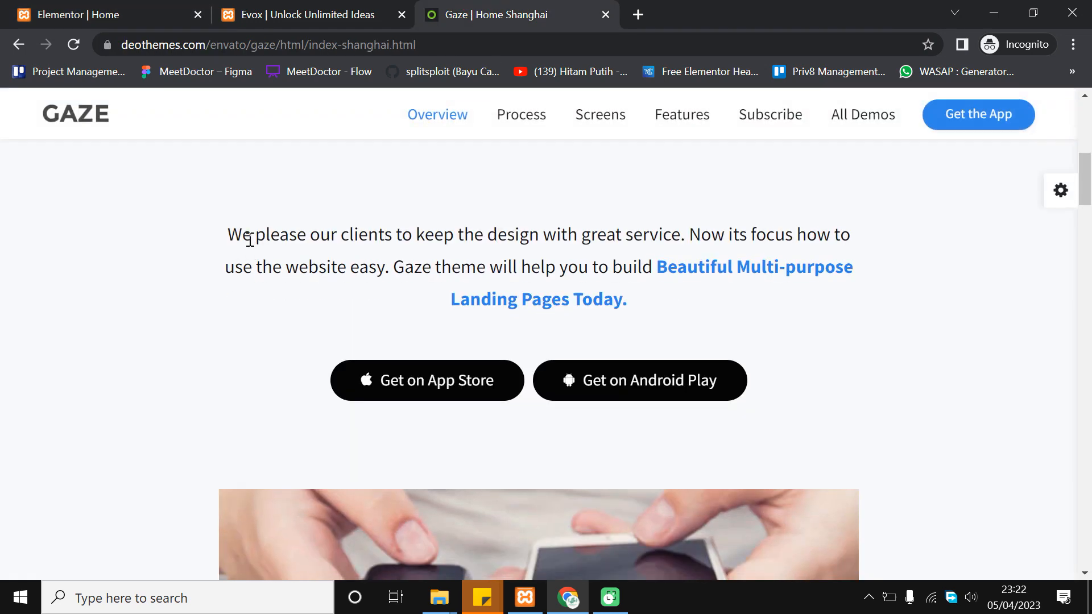
drag(228, 233, 641, 304)
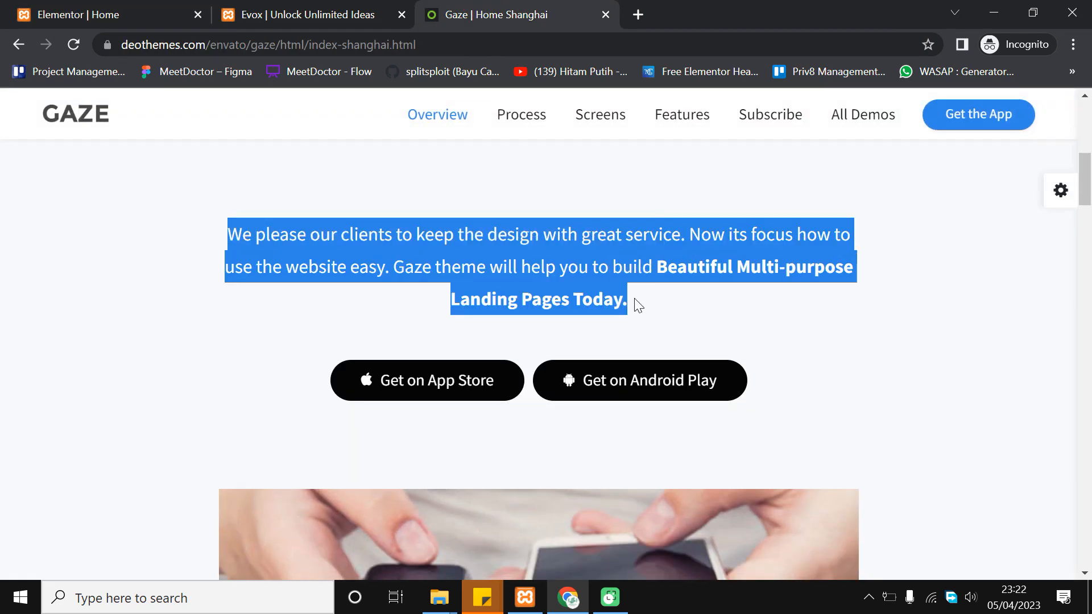
key(ctrl+c)
click(639, 5)
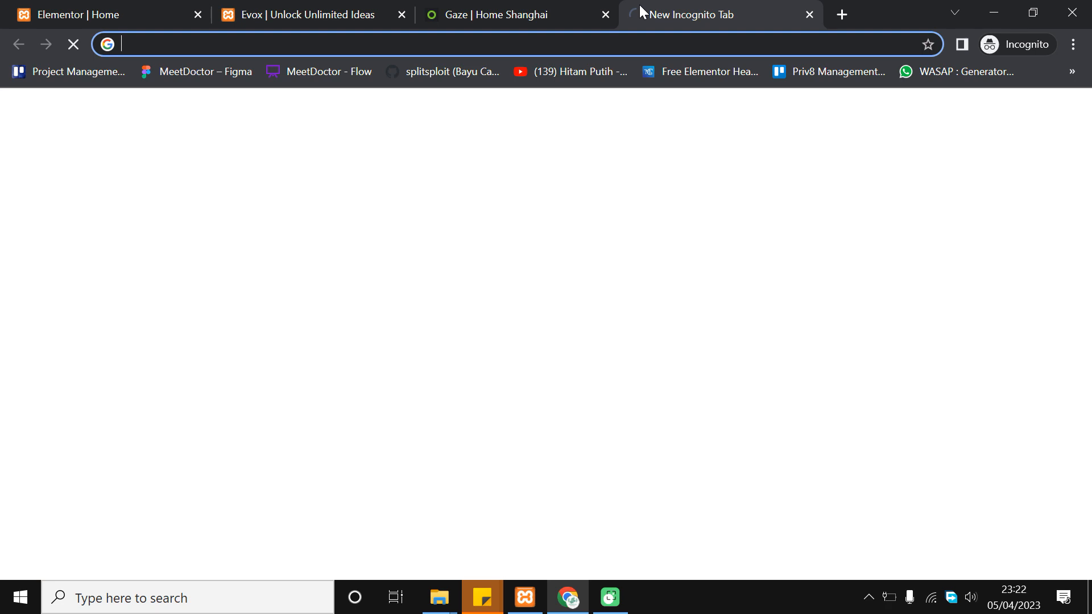
key(ctrl+v)
Replace the widget's Lorem ipsum placeholder with the copied Gaze paragraph
click(85, 14)
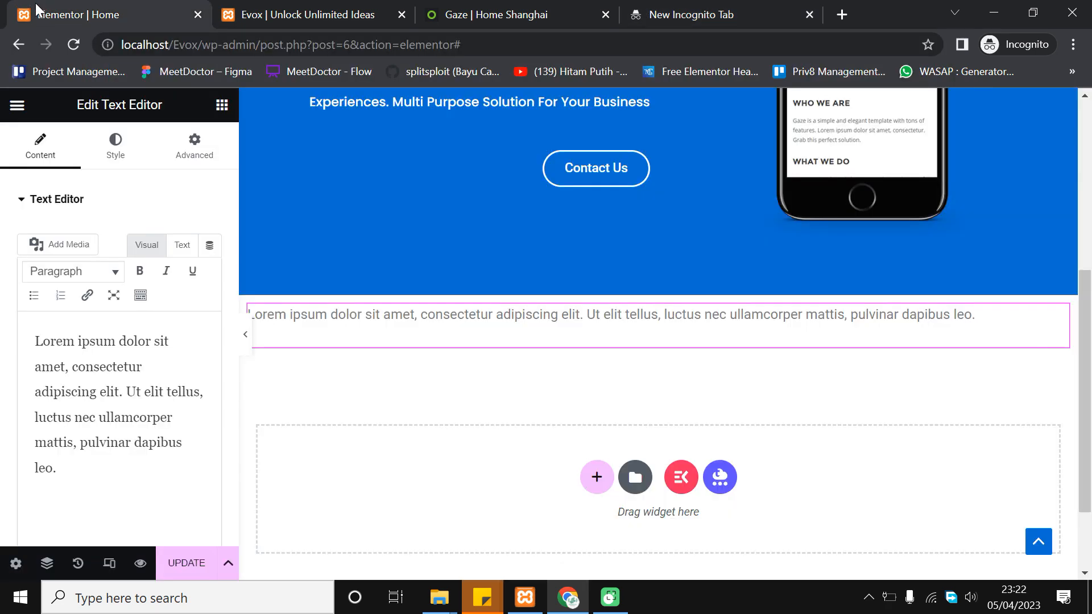
key(ctrl+a)
key(ctrl+v)
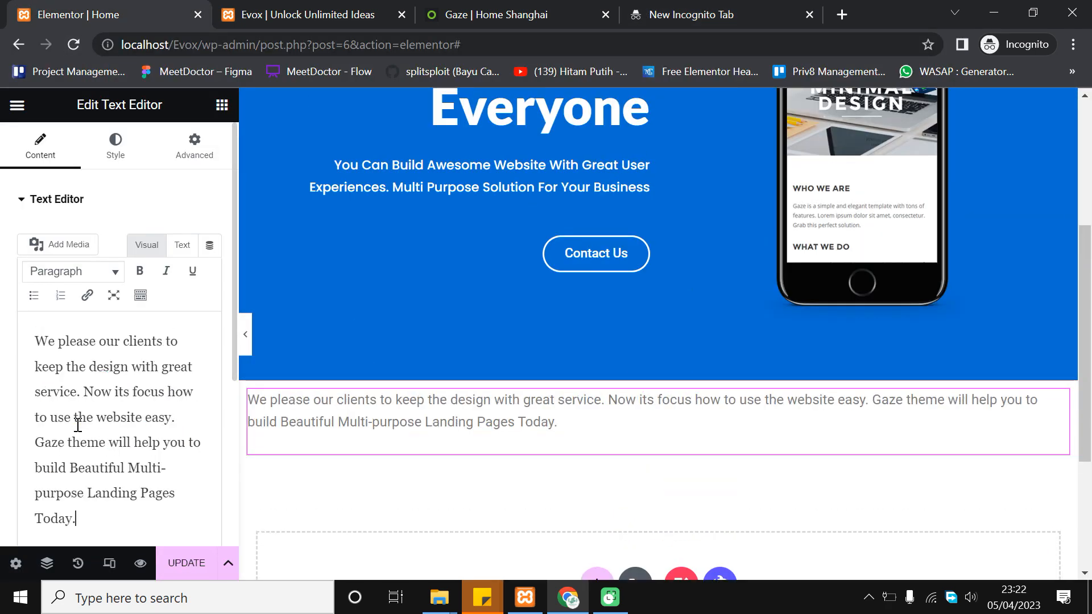
scroll(724, 422, down, 1)
scroll(534, 398, up, 1)
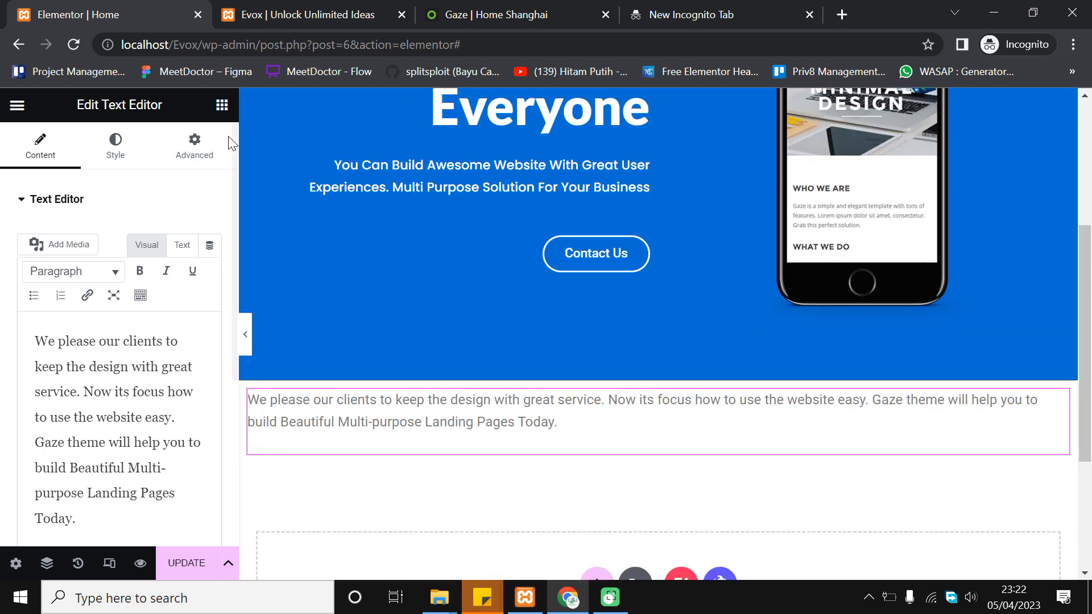
click(503, 8)
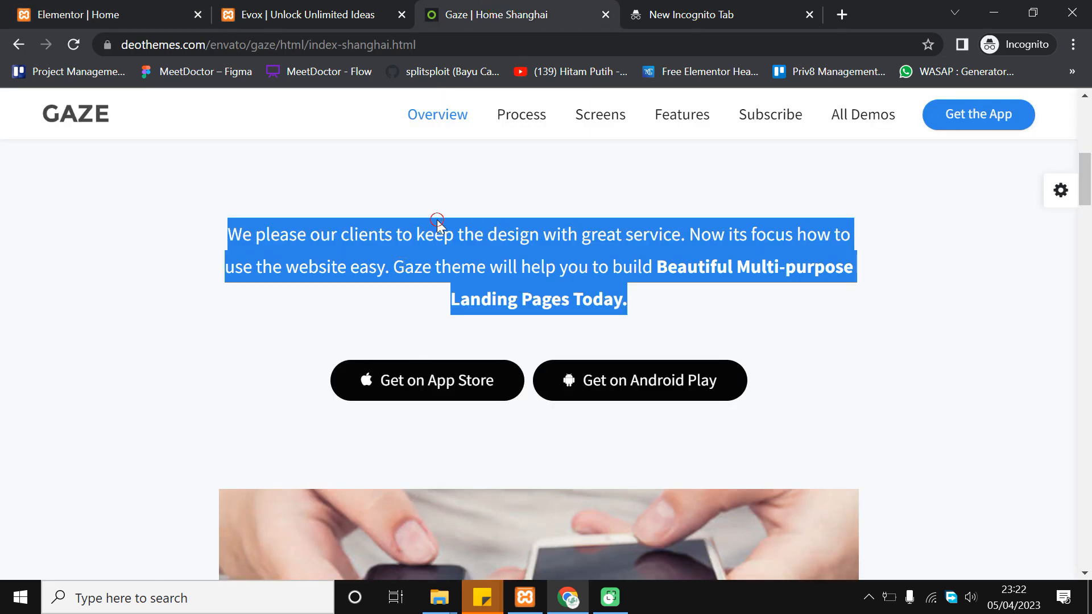
click(482, 214)
scroll(478, 343, up, 2)
click(50, 8)
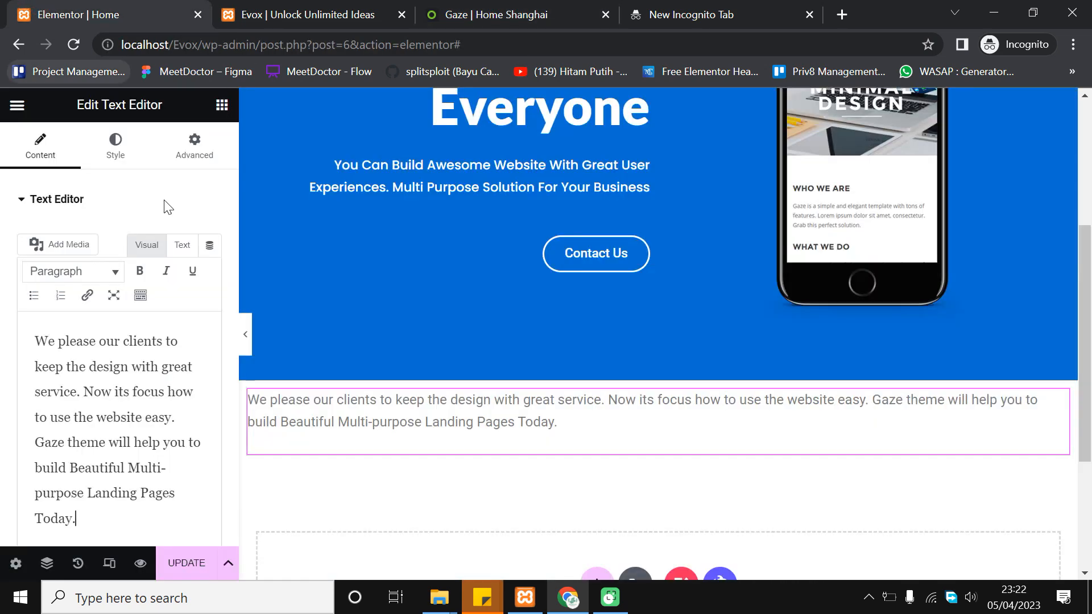
click(116, 151)
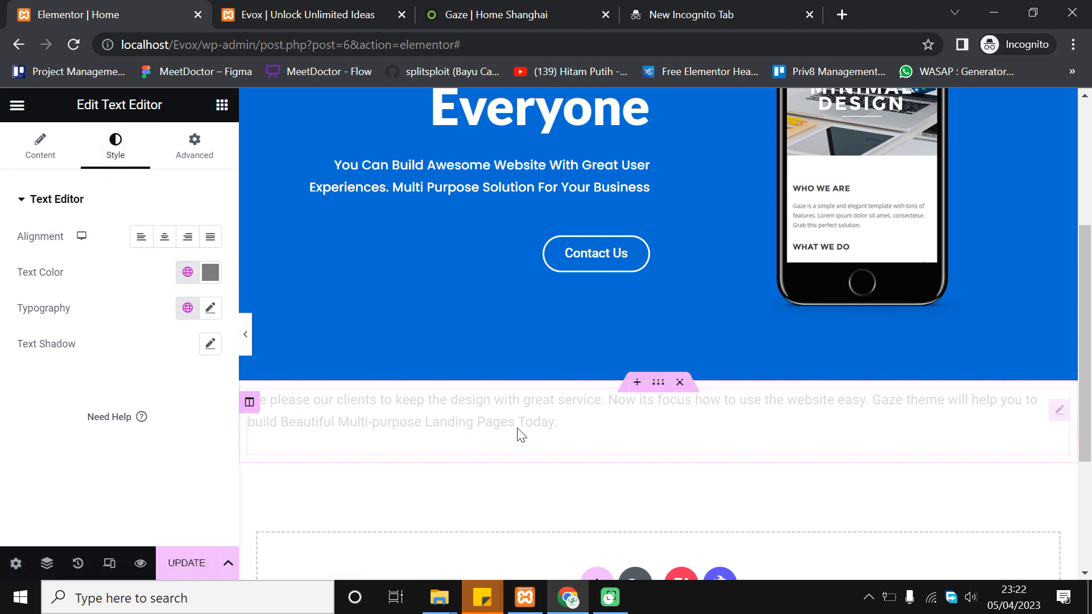
Set the paragraph's text colour to the global dark grey Secondary colour
scroll(313, 296, down, 2)
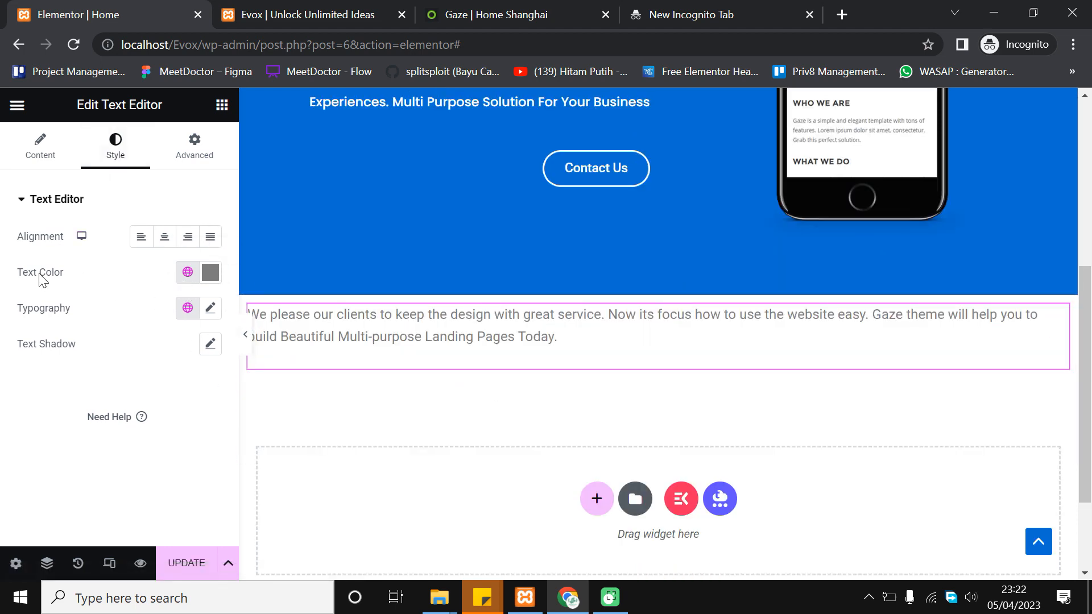
click(187, 273)
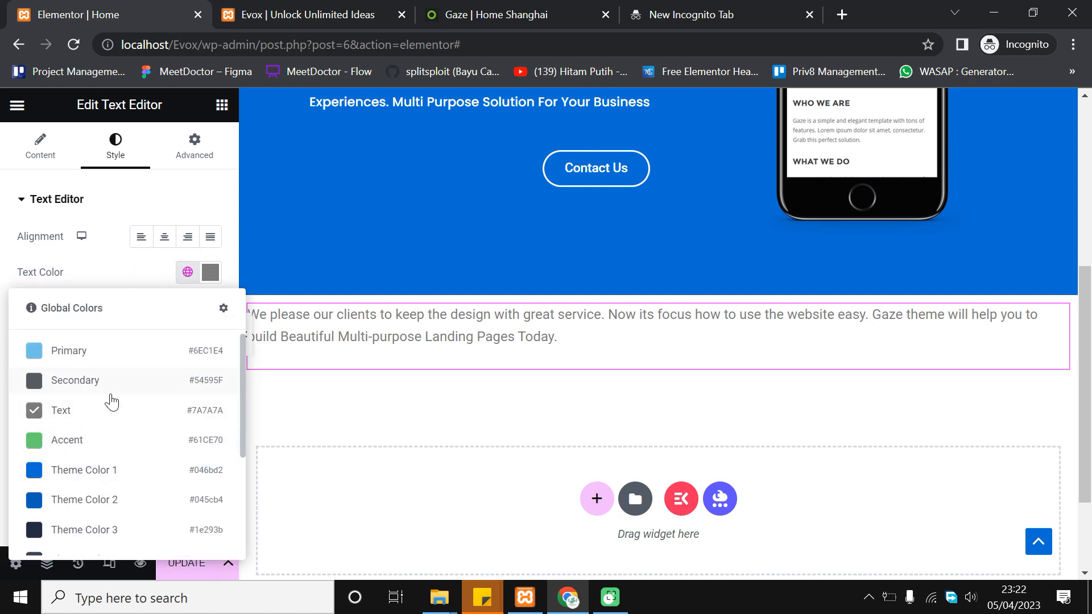
click(68, 382)
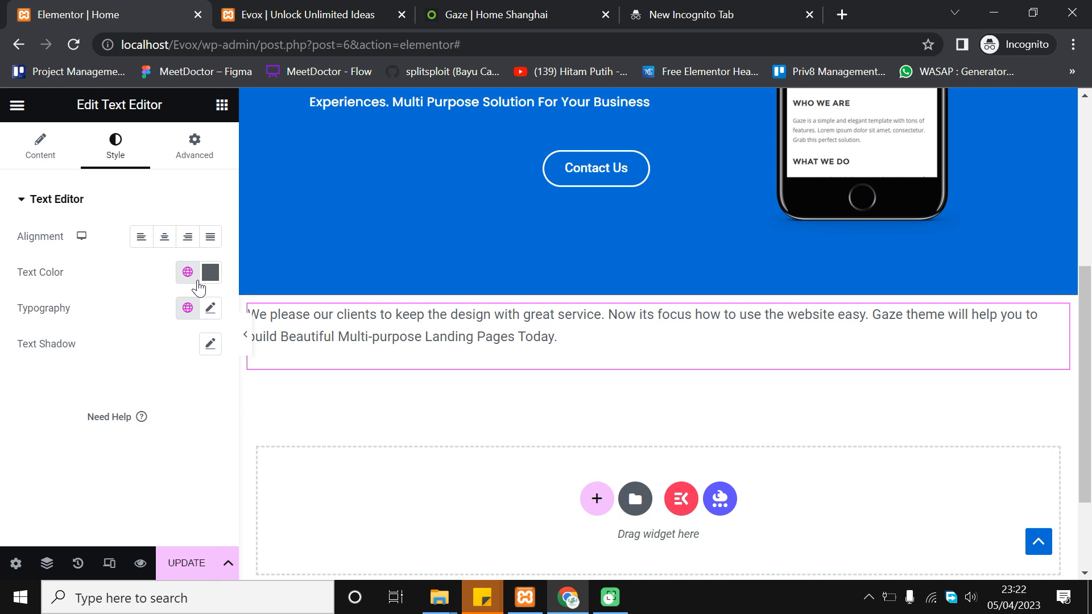
click(211, 273)
drag(244, 390, 312, 357)
click(187, 272)
click(83, 382)
Change the paragraph font to Poppins at 18 px
click(210, 307)
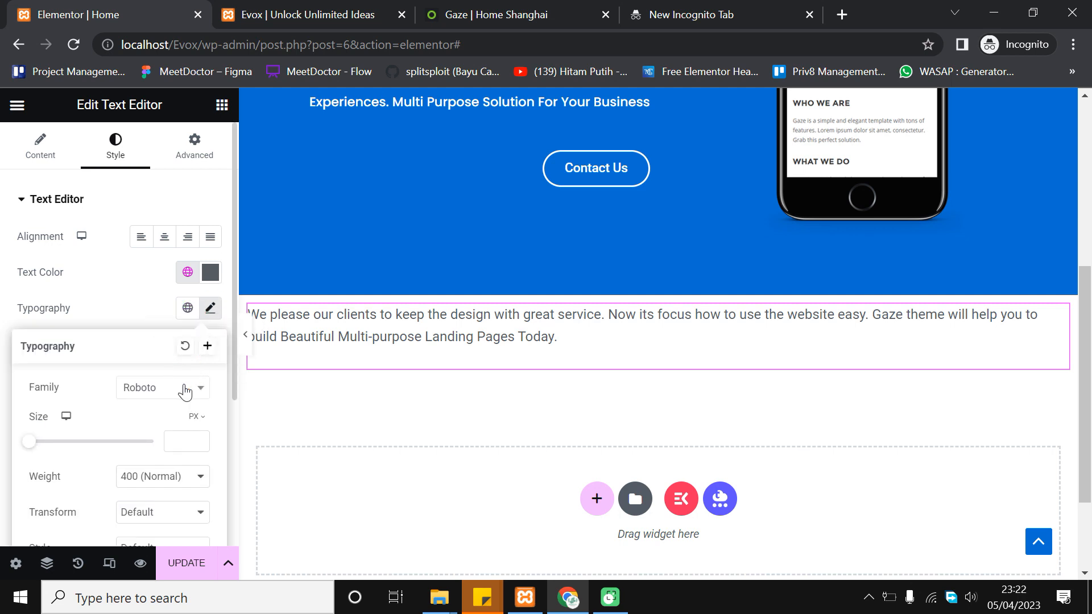
click(185, 393)
click(174, 194)
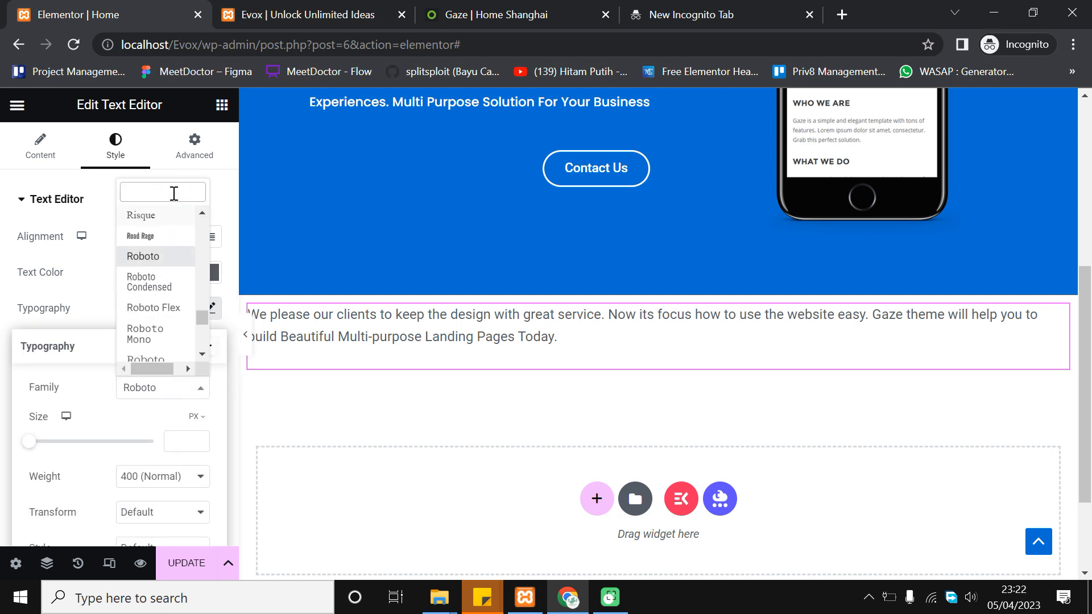
text(popp)
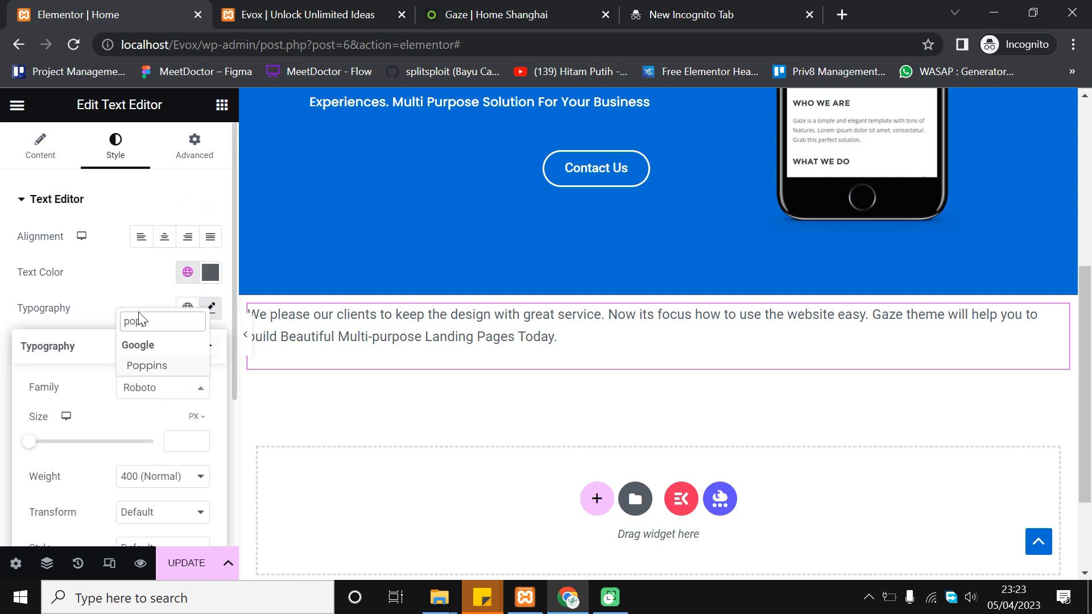
click(150, 366)
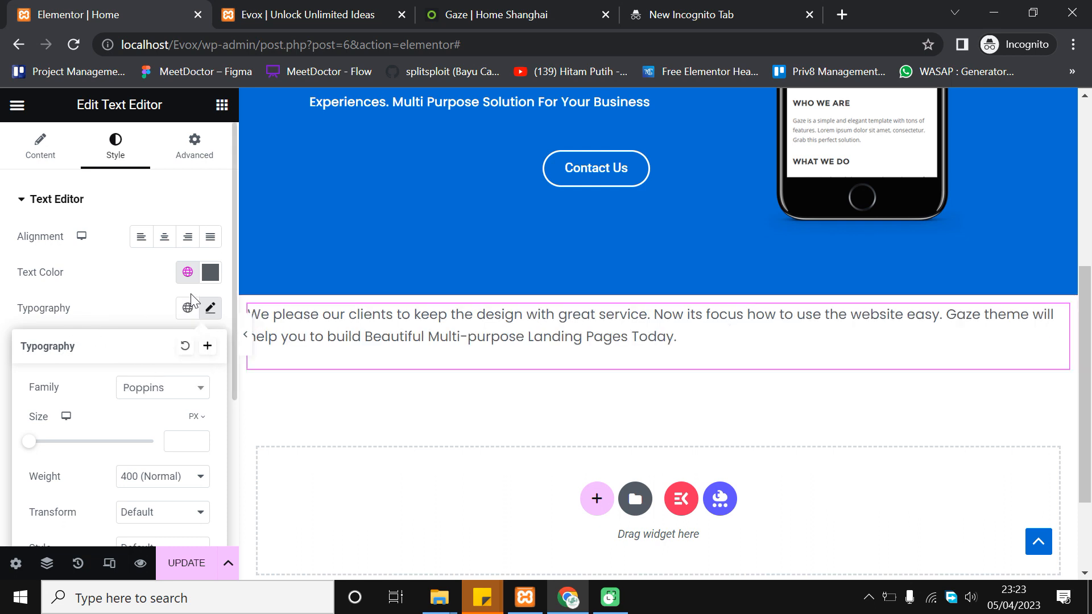
click(198, 438)
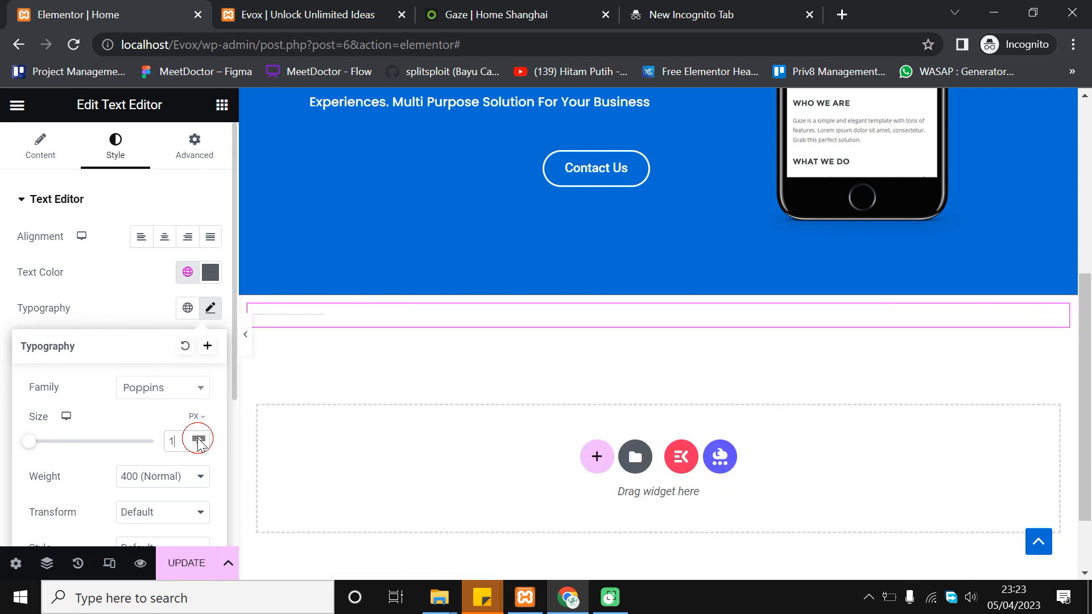
click(198, 438)
click(199, 439)
click(199, 439)
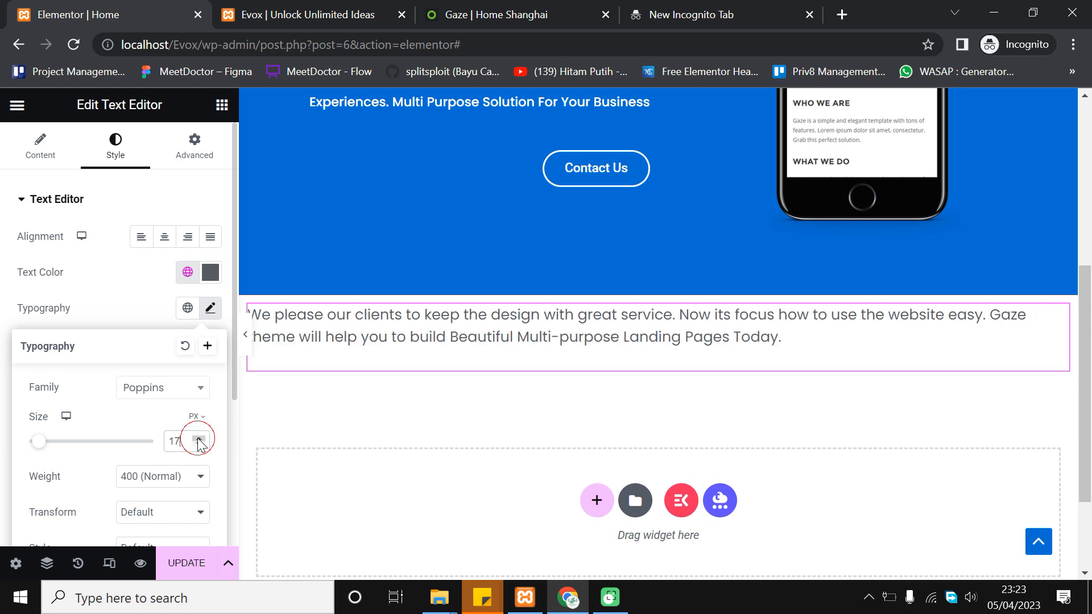
click(199, 438)
click(198, 439)
click(198, 439)
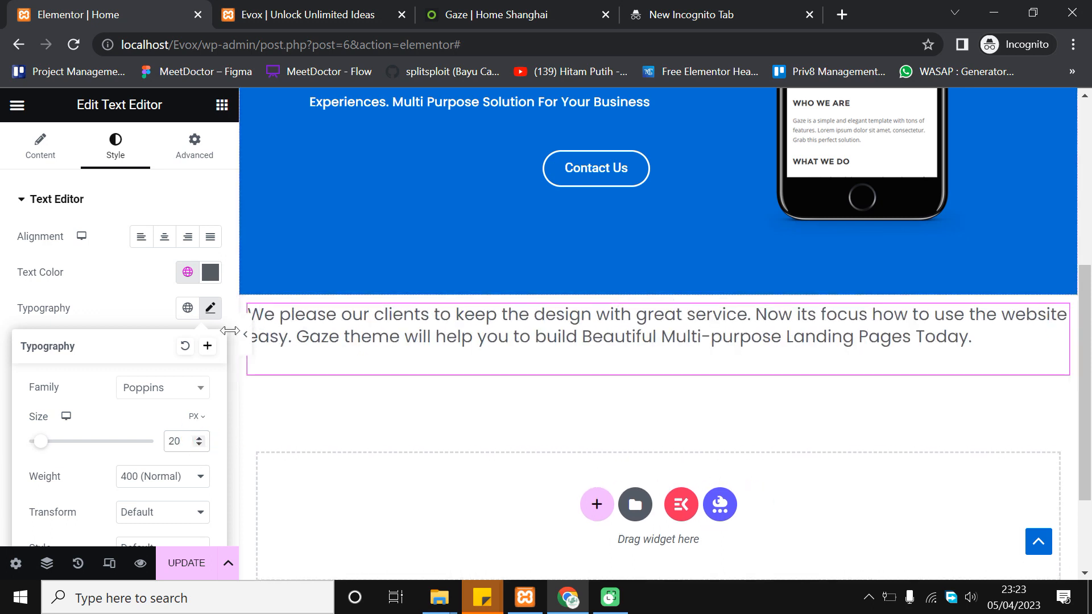
click(199, 445)
click(199, 445)
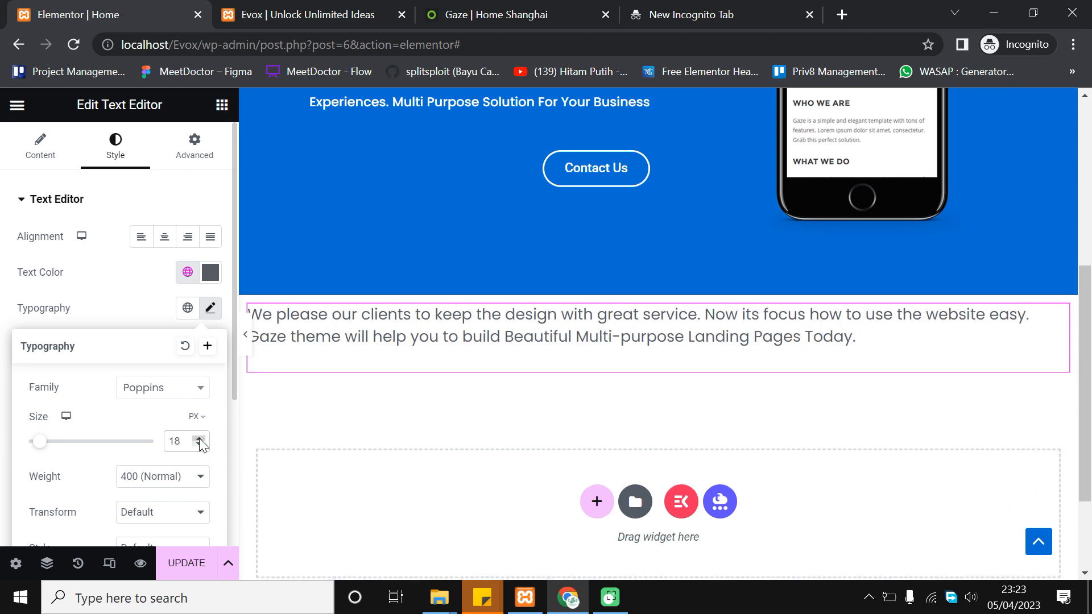
Set the paragraph font weight to 400 (Normal)
scroll(199, 438, down, 2)
click(201, 352)
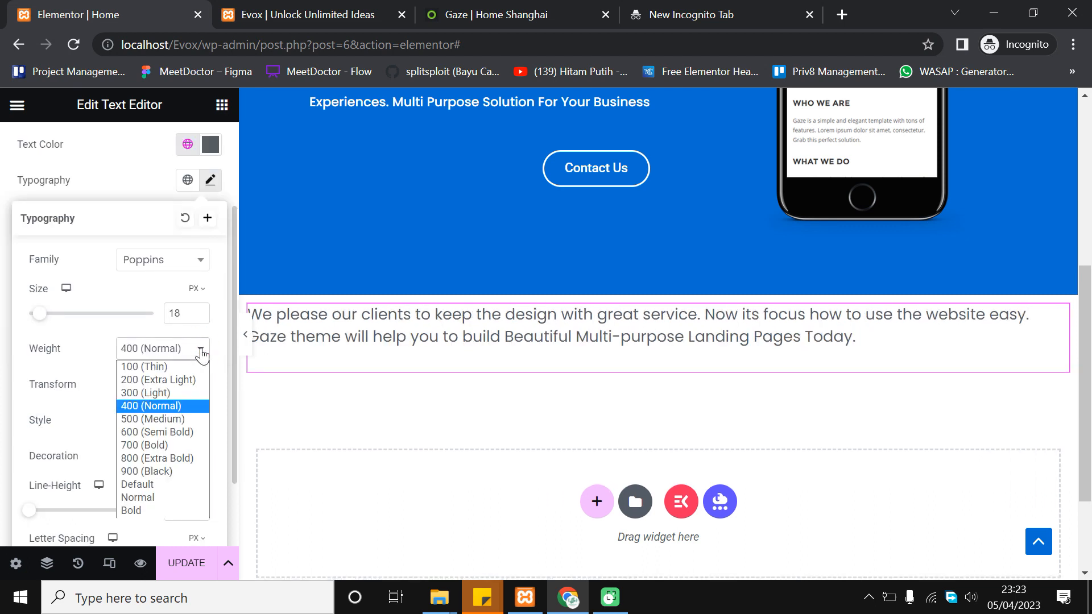
click(188, 432)
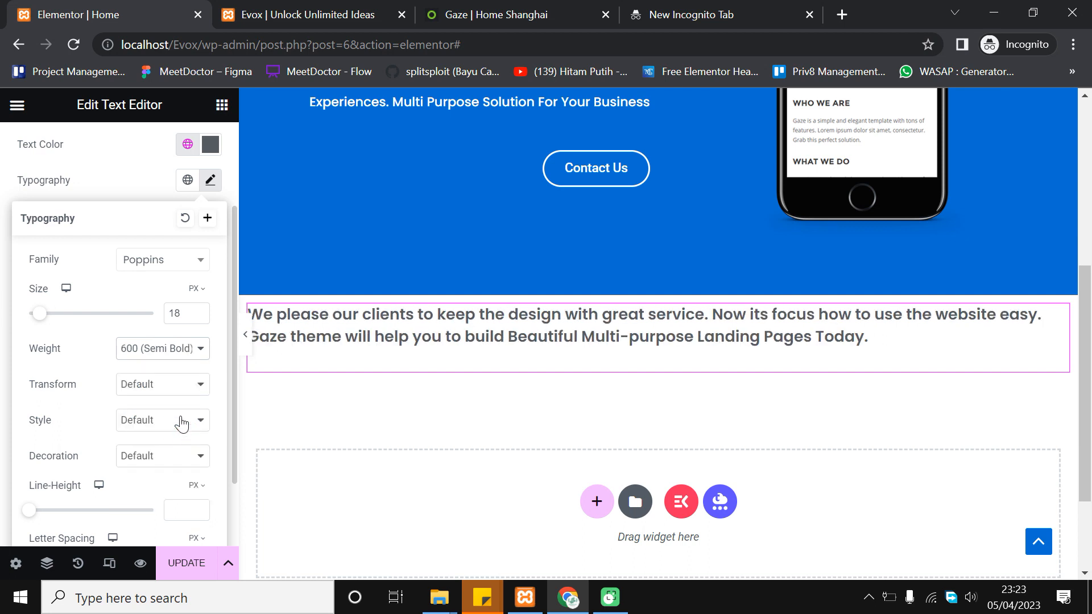
click(195, 350)
click(187, 422)
click(182, 355)
click(180, 407)
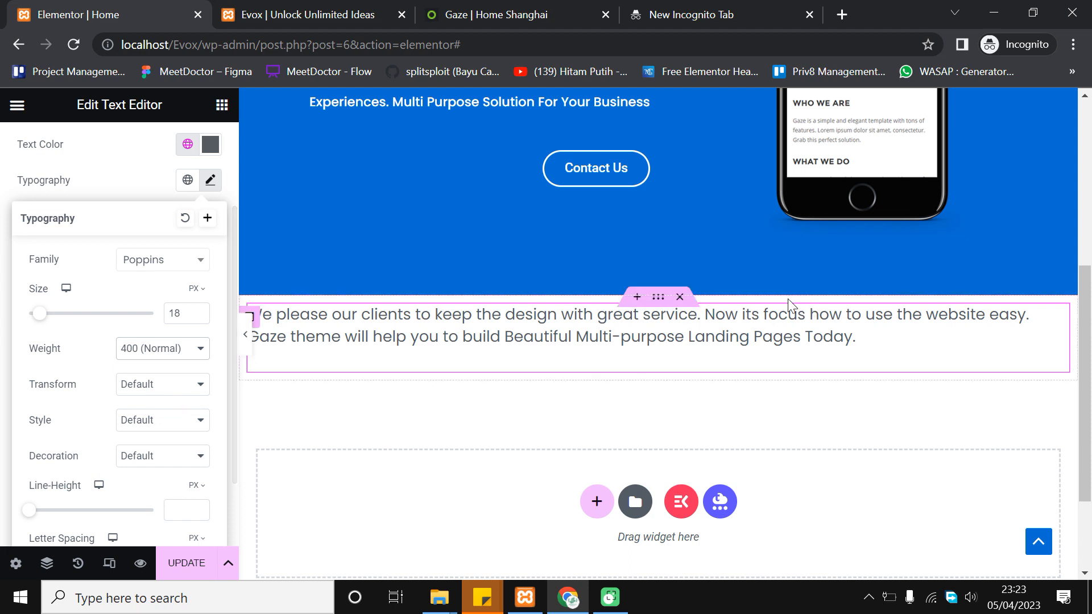
click(3, 342)
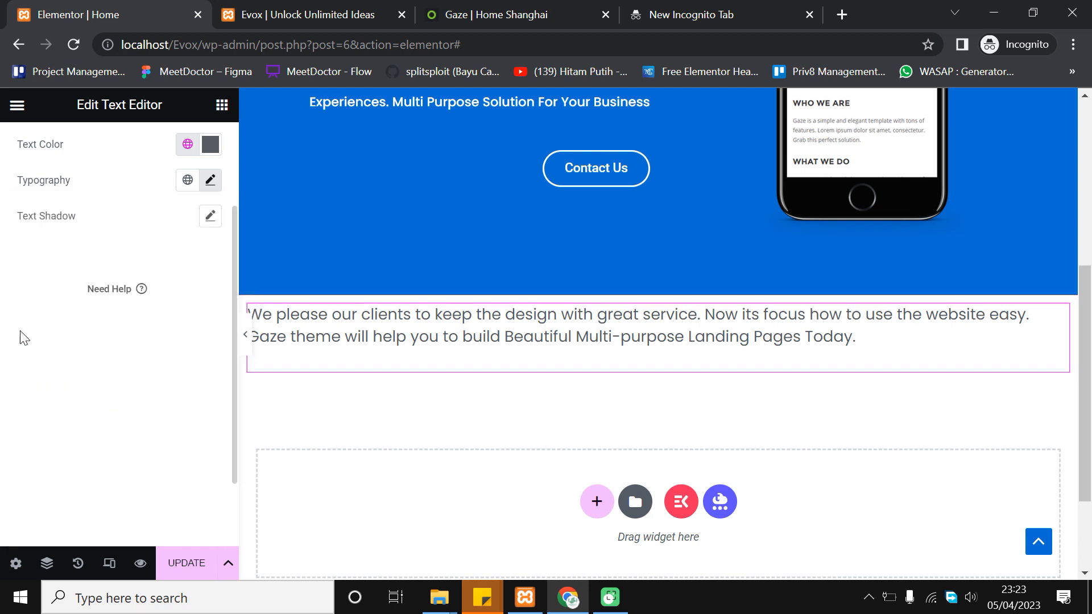
Compare the paragraph with the Gaze page, then select the paragraph's section to show its layout
scroll(596, 411, up, 2)
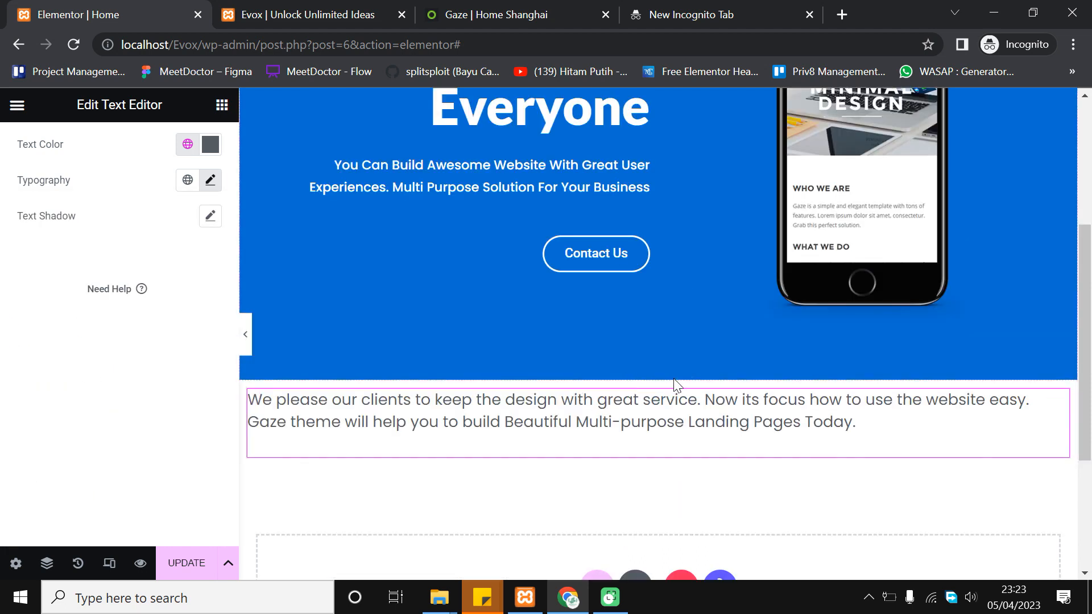
scroll(455, 273, up, 2)
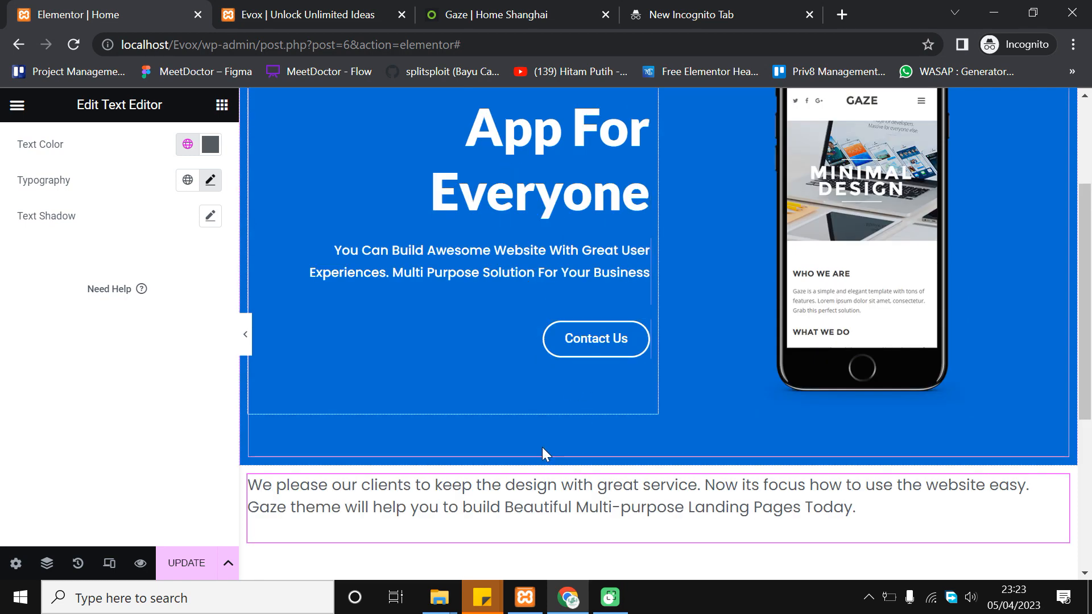
scroll(614, 500, down, 1)
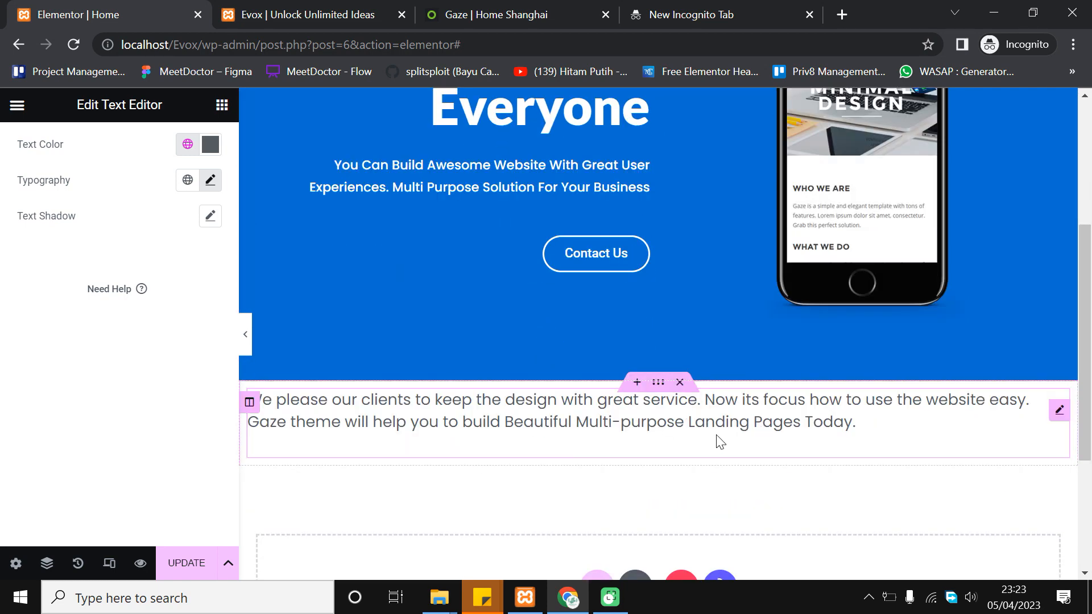
click(520, 11)
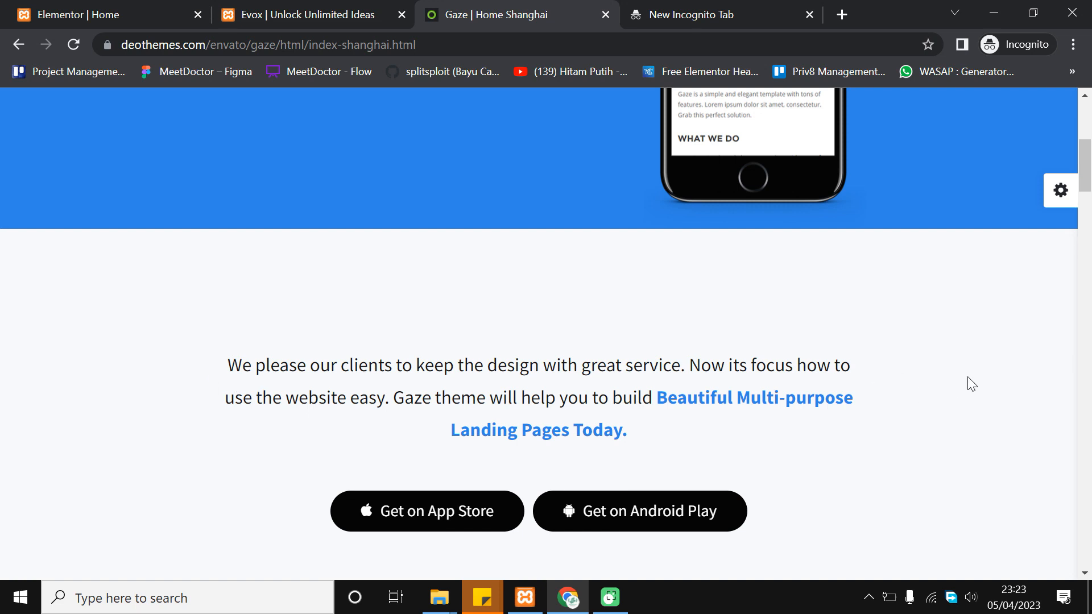
click(108, 12)
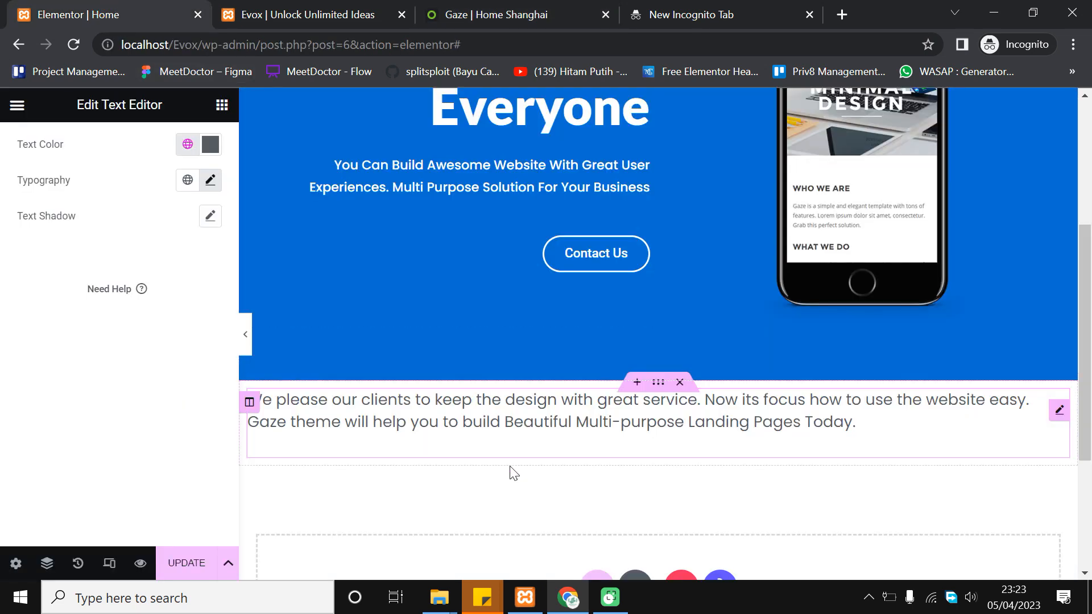
click(641, 423)
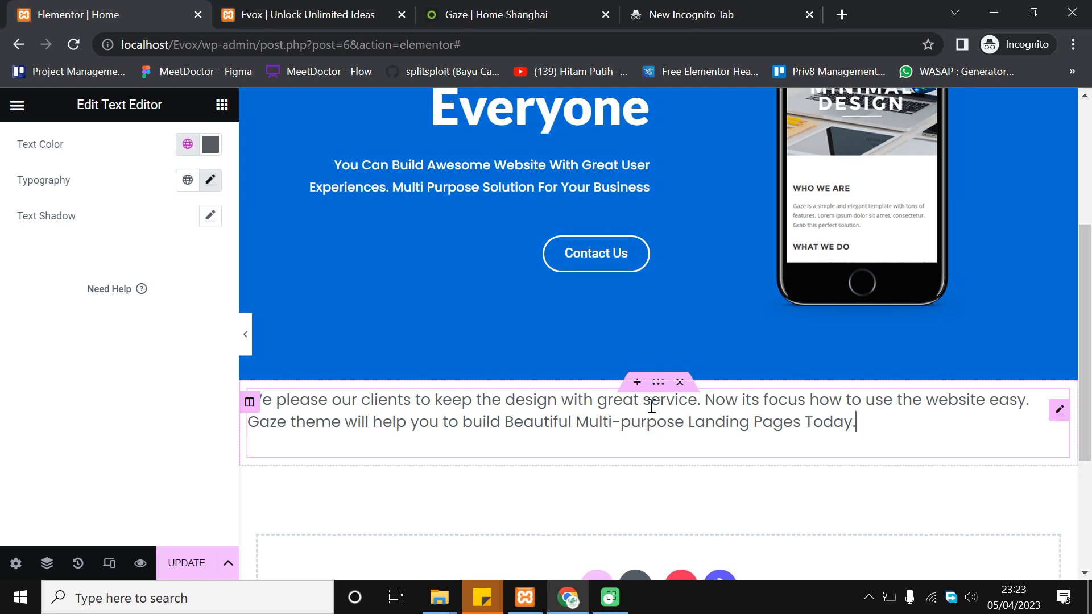
click(659, 386)
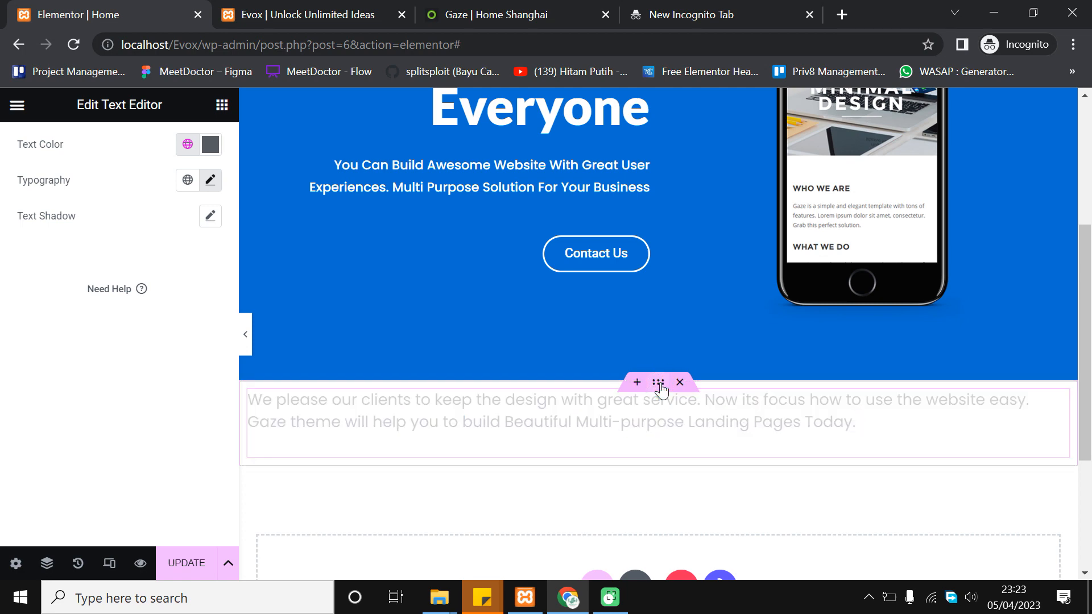
scroll(311, 288, down, 2)
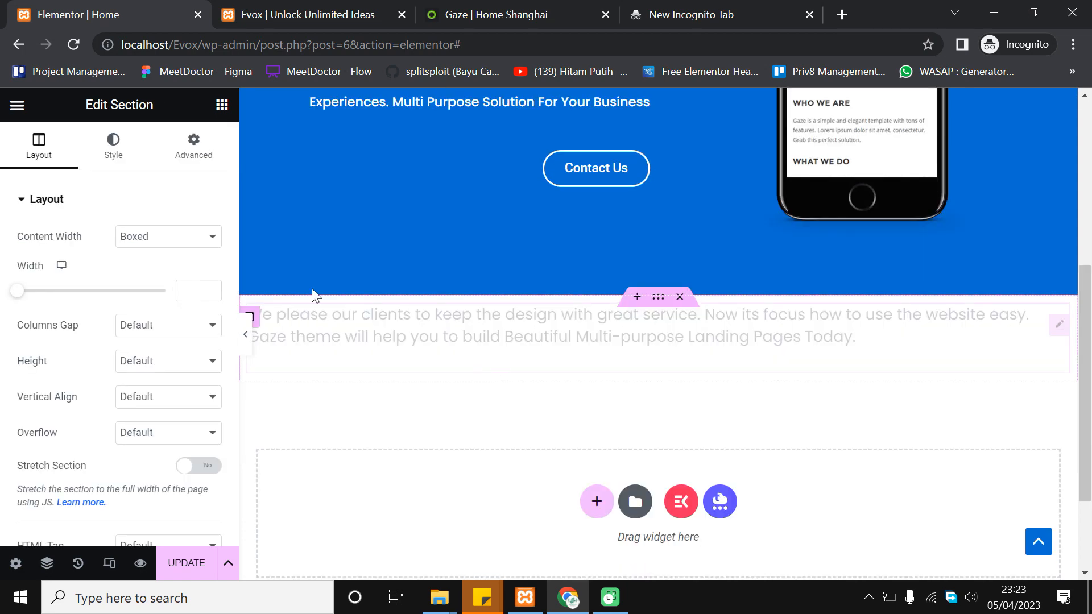
Give the paragraph's section a custom width of 800 px
click(216, 283)
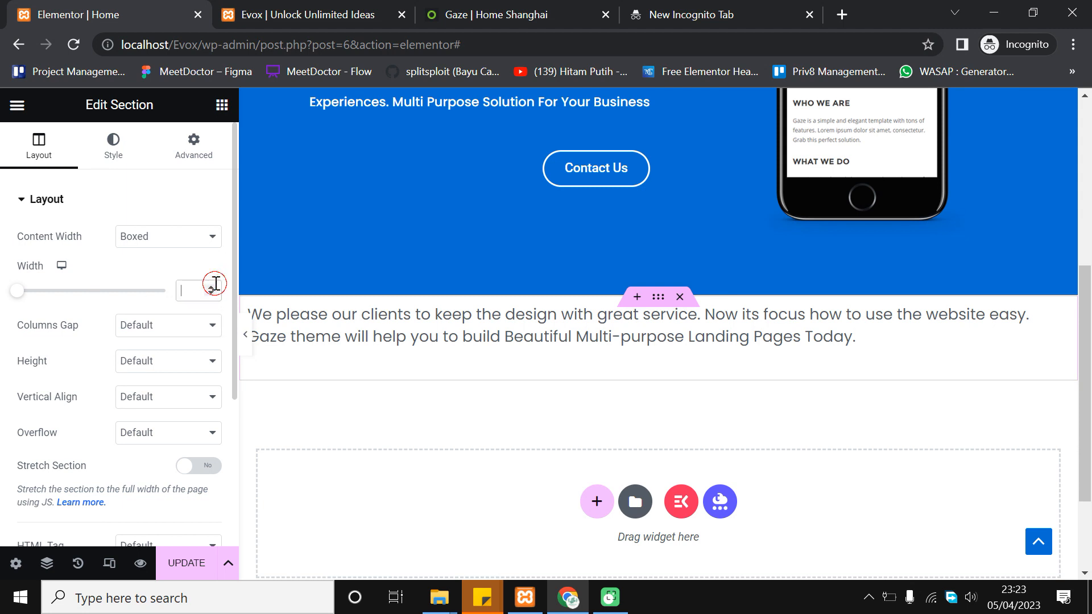
click(211, 287)
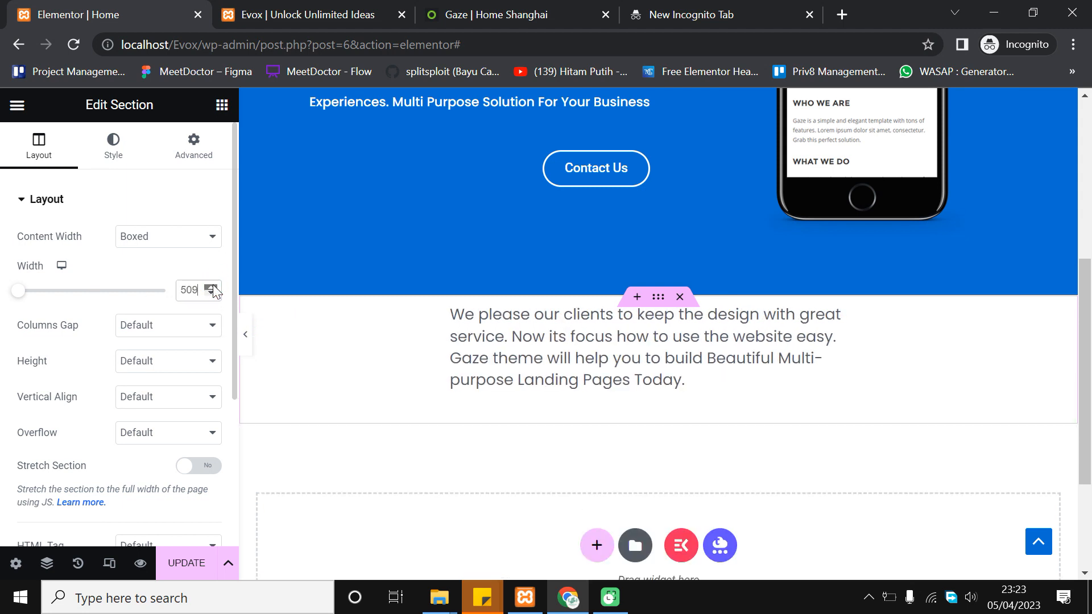
drag(21, 295, 62, 307)
drag(211, 293, 213, 294)
click(245, 334)
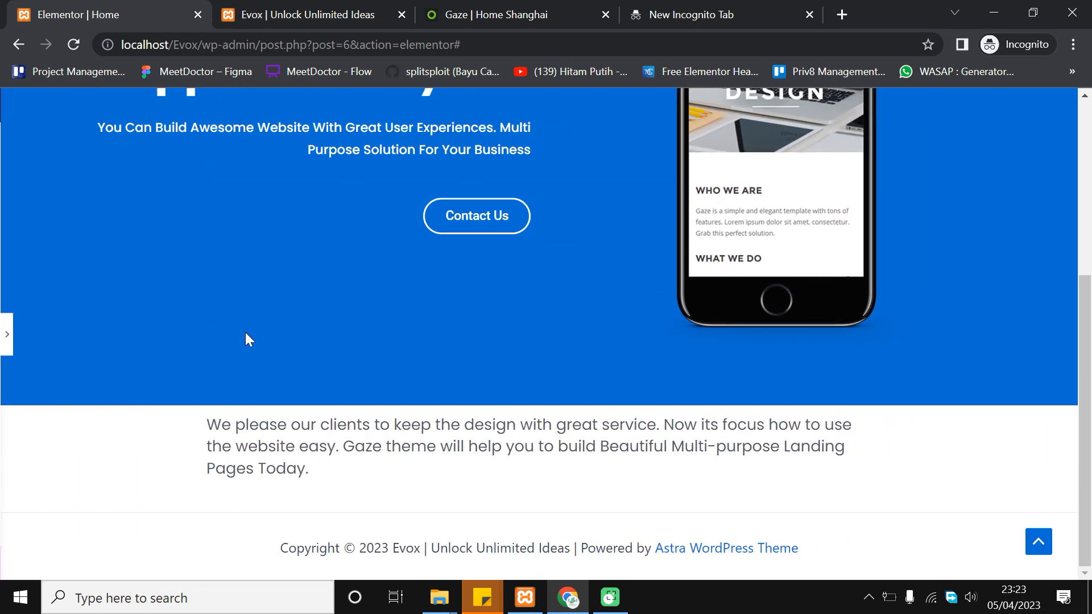
click(7, 344)
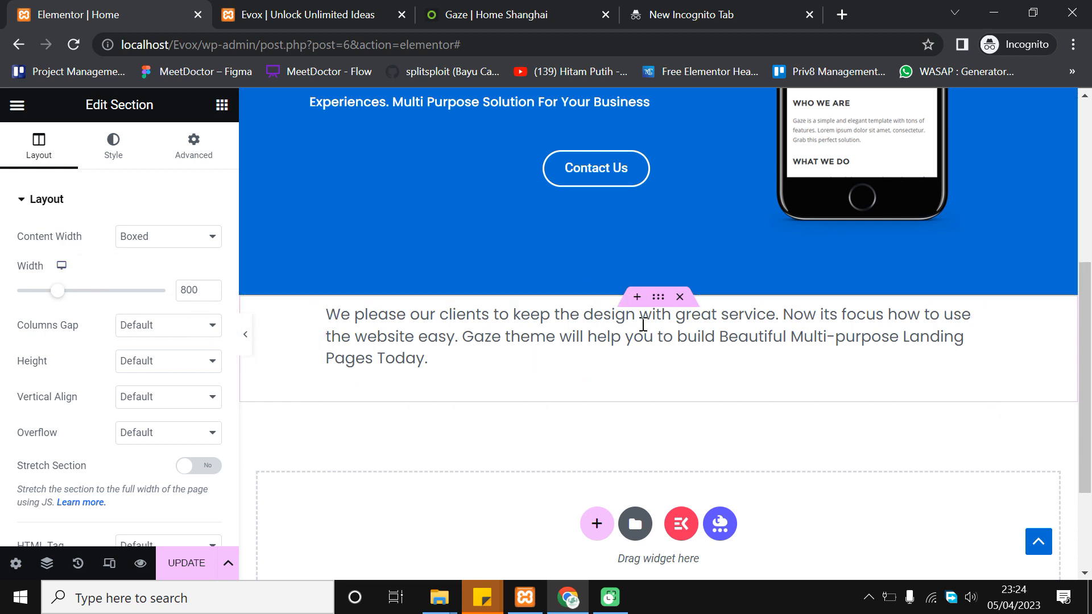
click(206, 286)
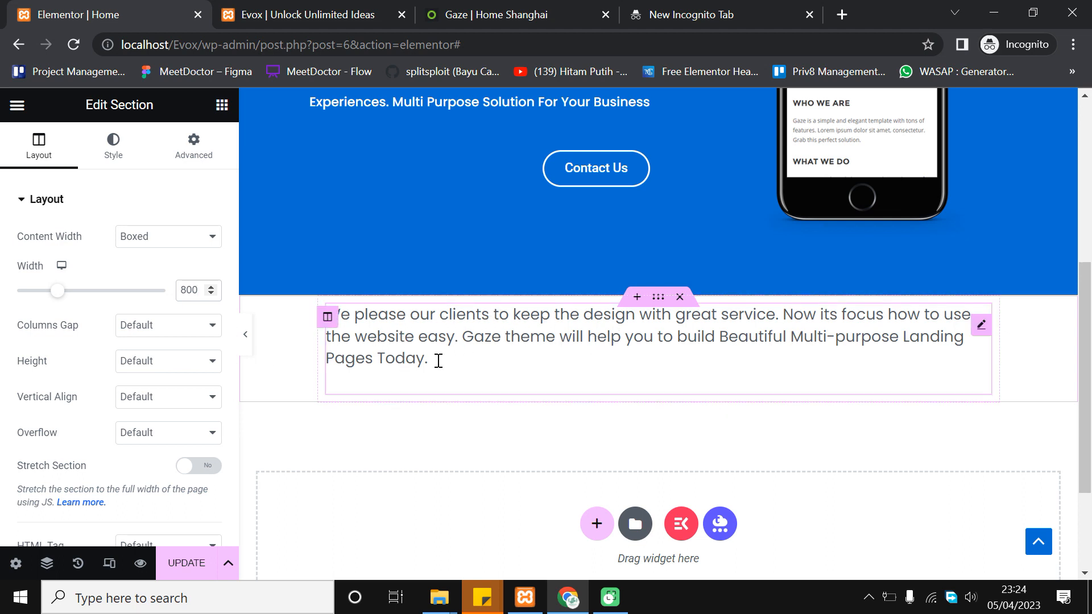
Centre-align the paragraph text and raise its font size to 20 px
click(424, 345)
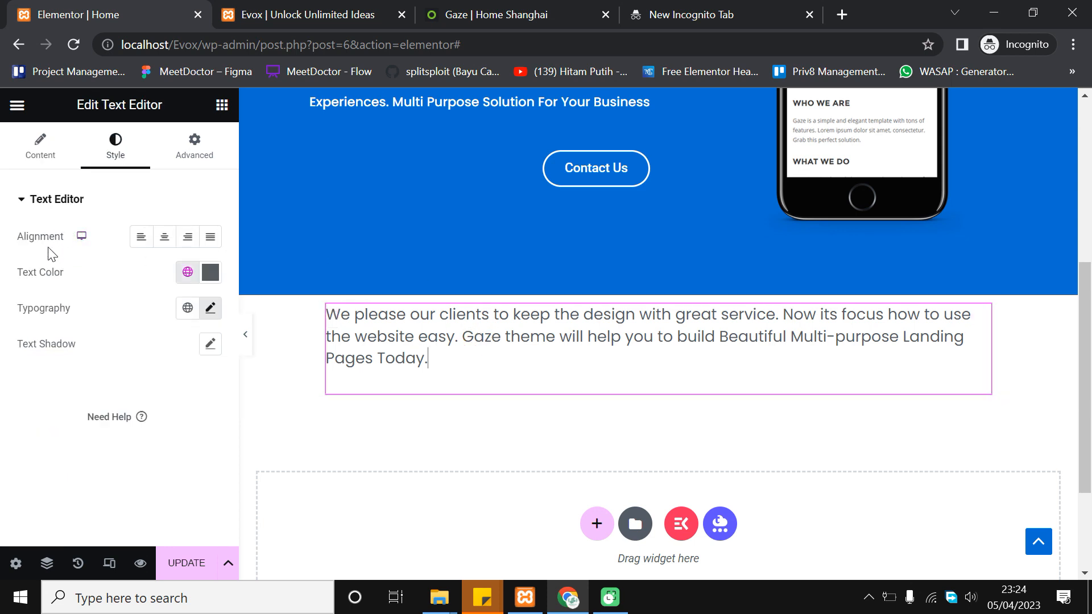
click(165, 239)
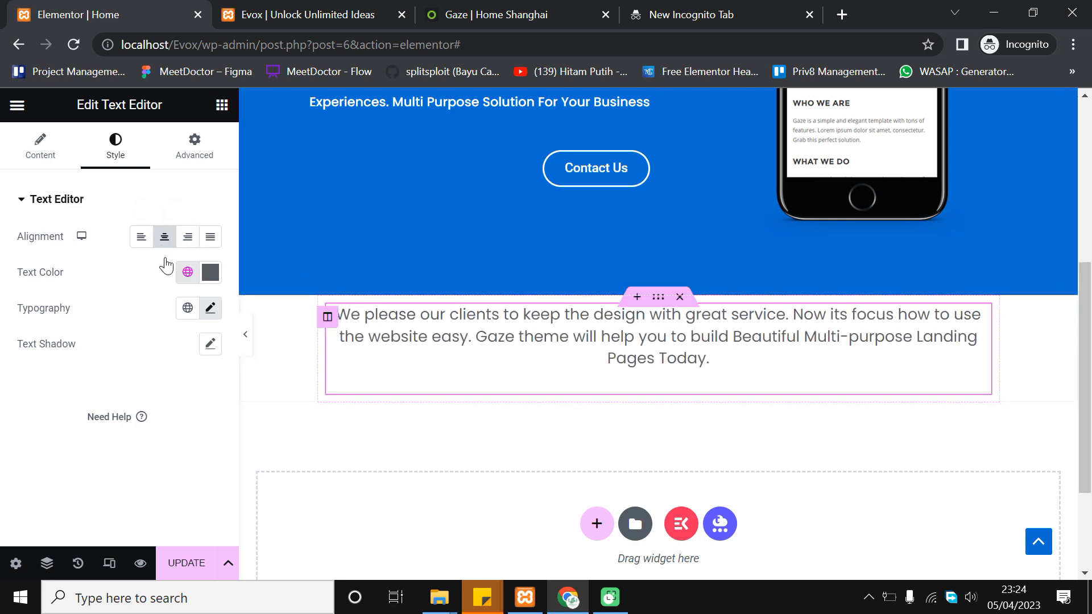
click(209, 309)
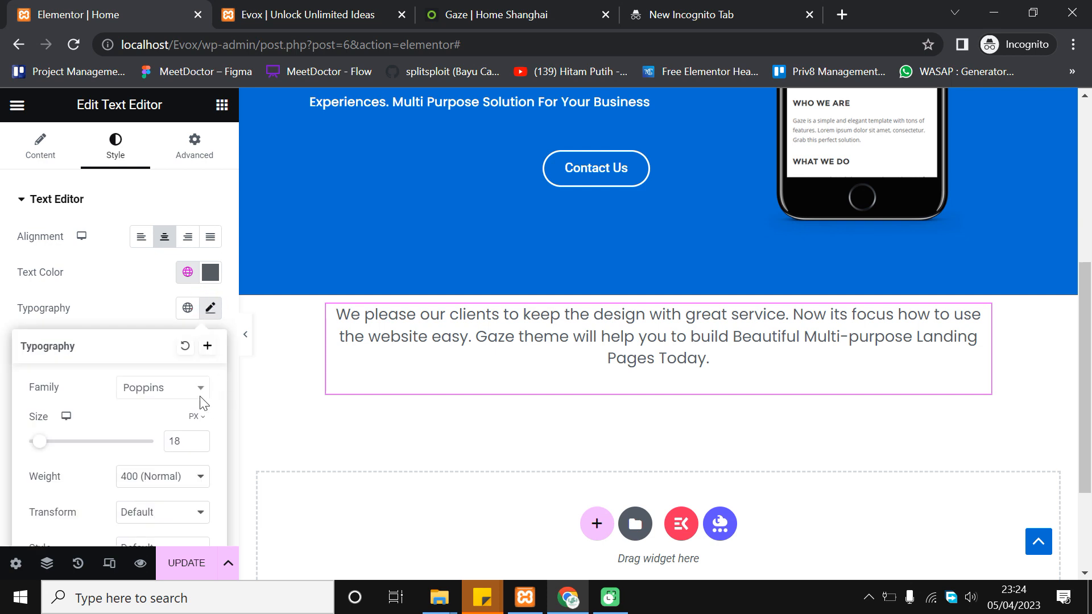
click(199, 439)
click(199, 439)
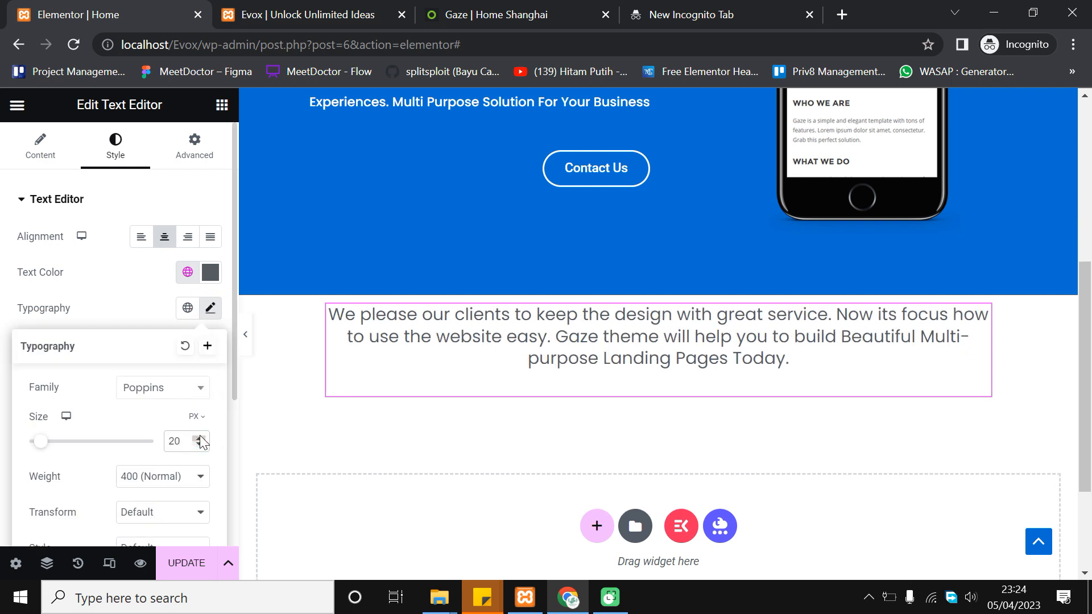
Set the paragraph text colour to the global dark navy Theme Color 3
click(2, 340)
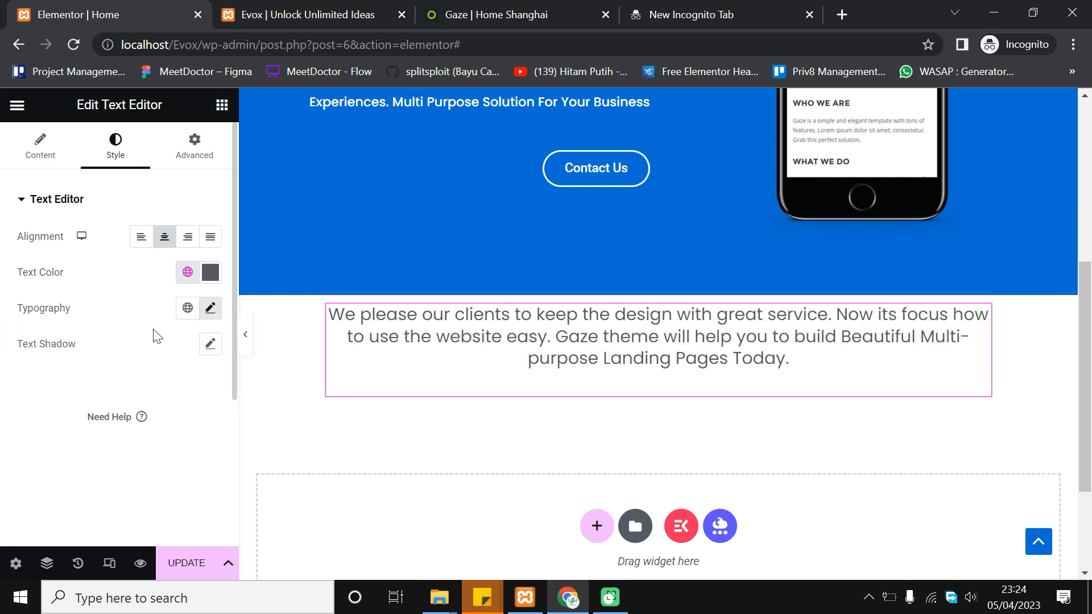
click(210, 316)
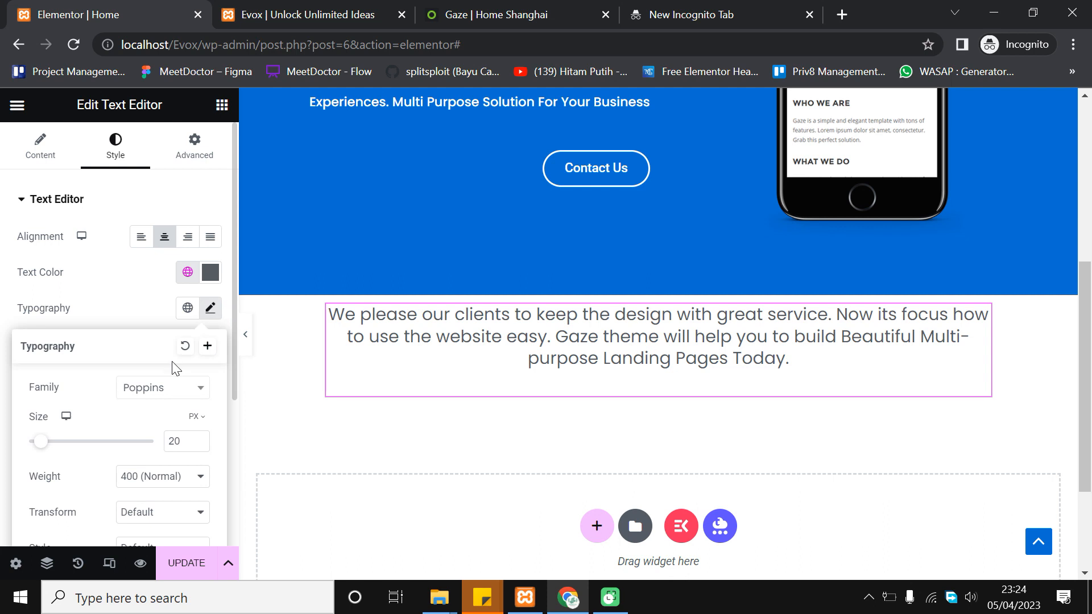
click(187, 275)
scroll(122, 449, down, 2)
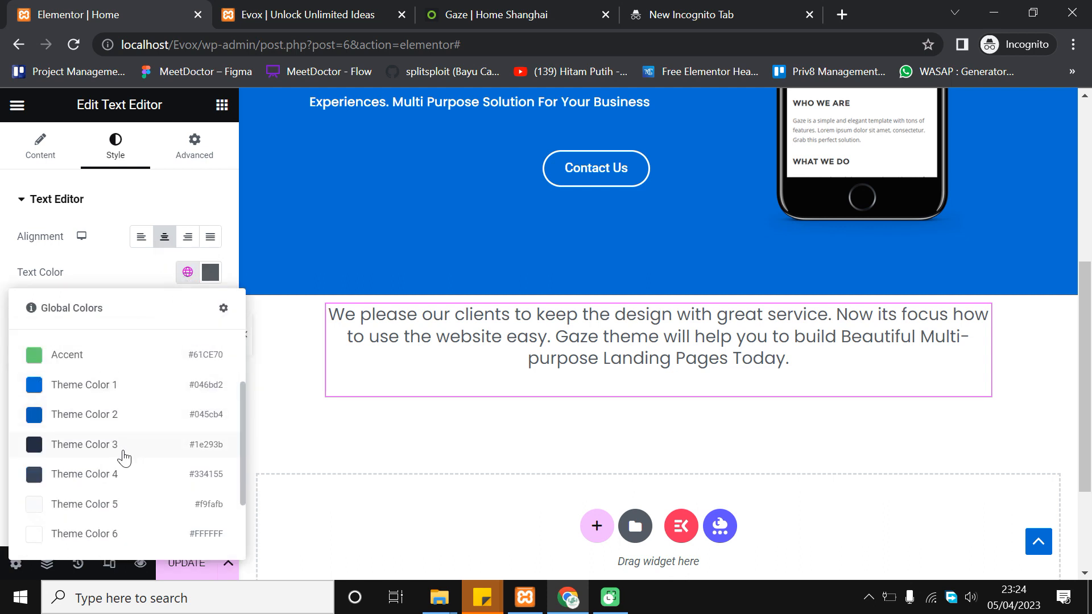
click(124, 447)
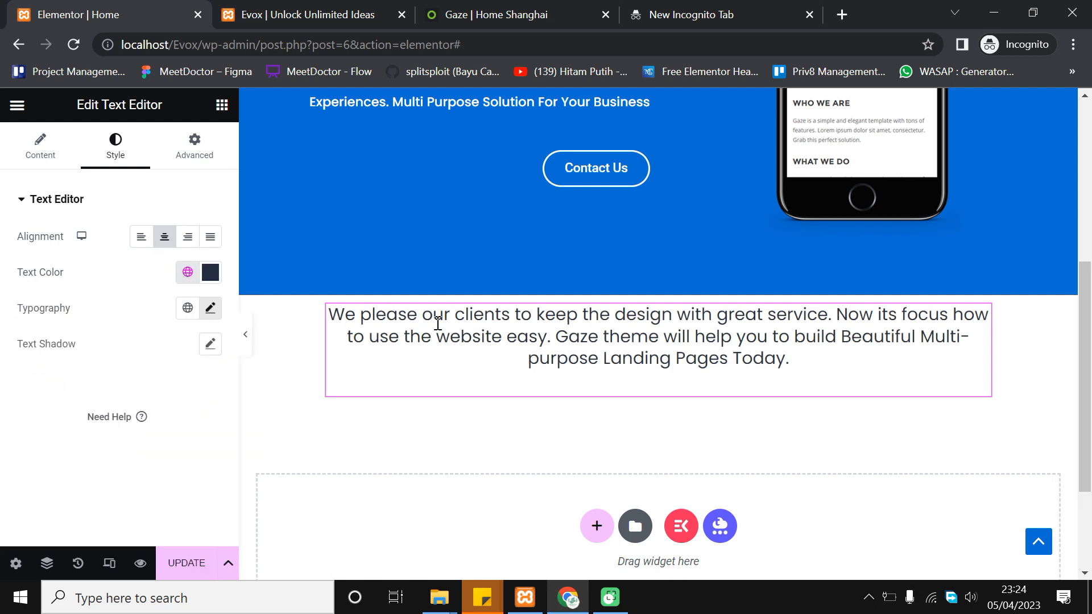
Try a 500 (Medium) font weight, preview it, then revert to 400 (Normal)
click(210, 309)
scroll(193, 398, down, 2)
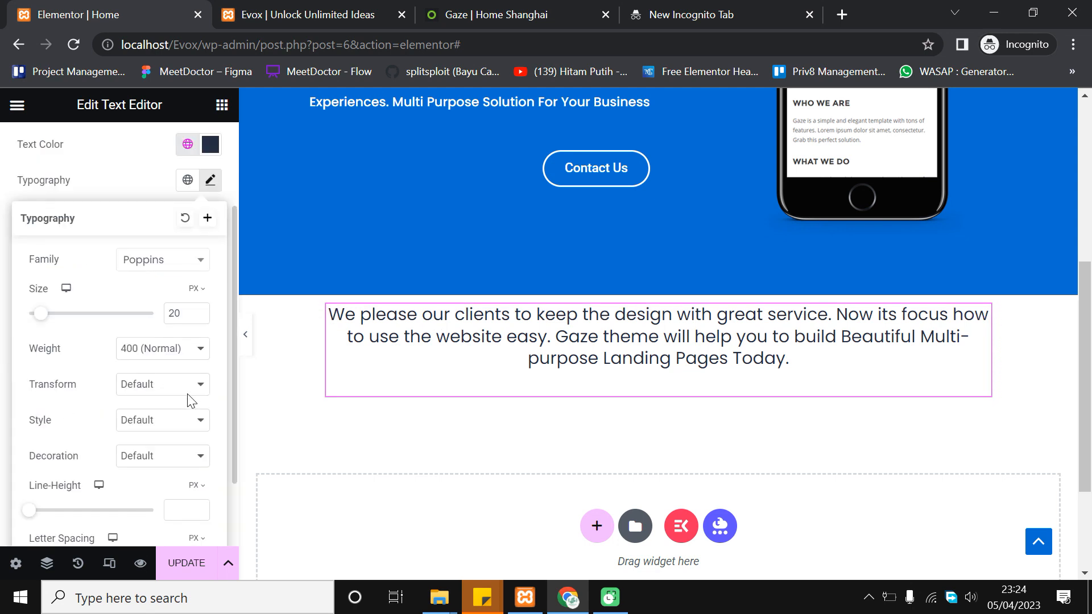
click(181, 352)
click(172, 419)
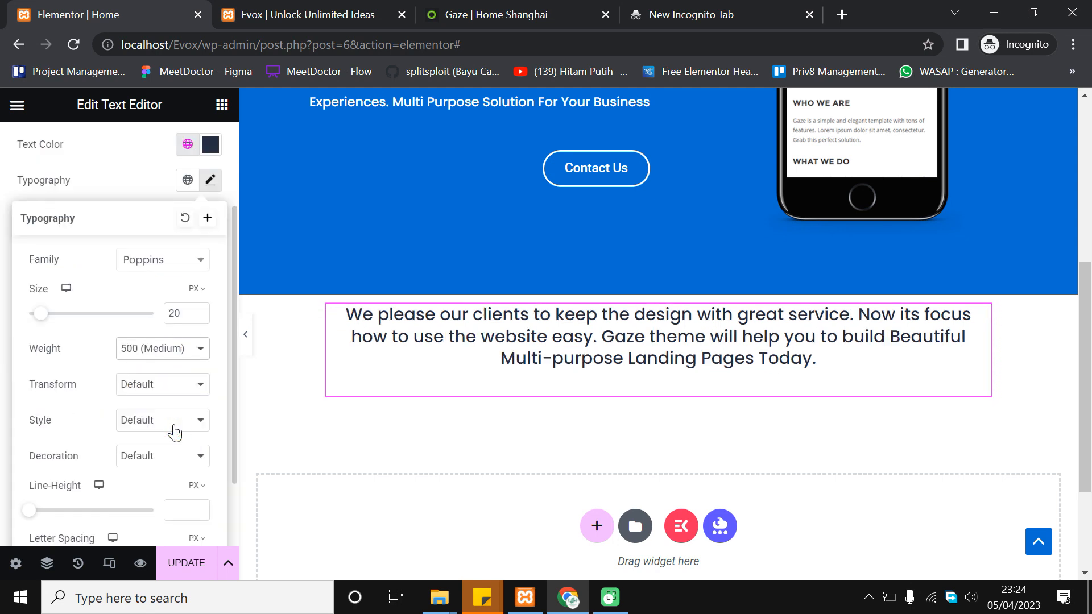
click(245, 335)
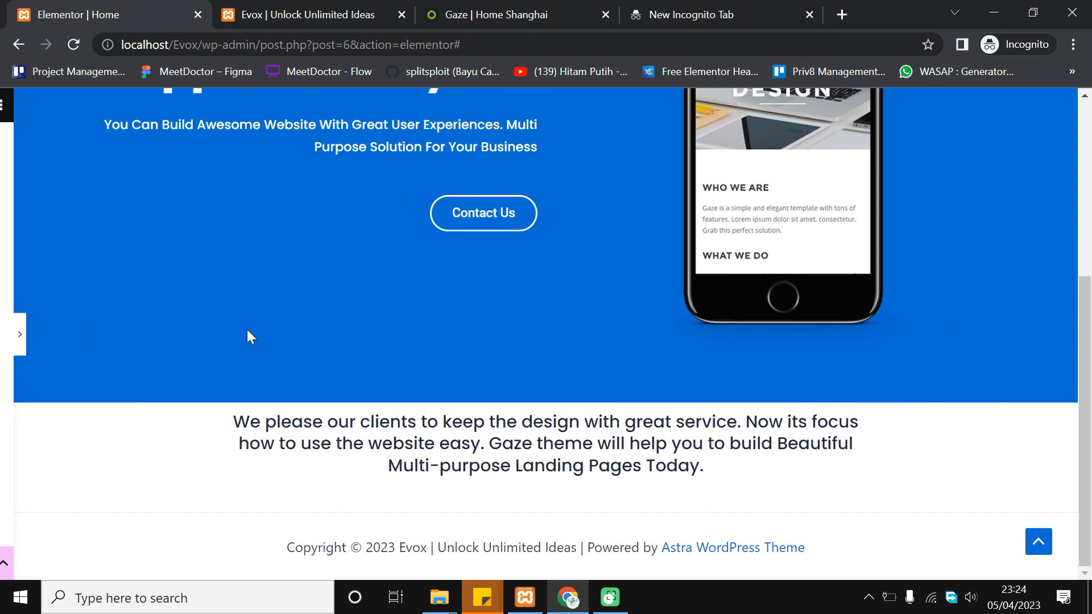
click(6, 336)
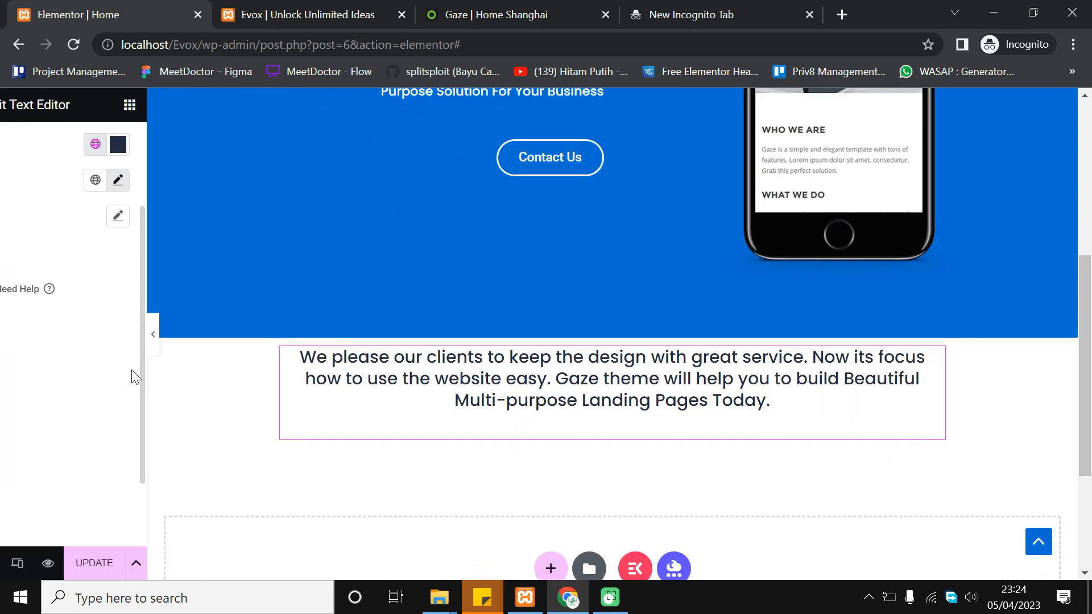
scroll(191, 297, up, 3)
click(210, 310)
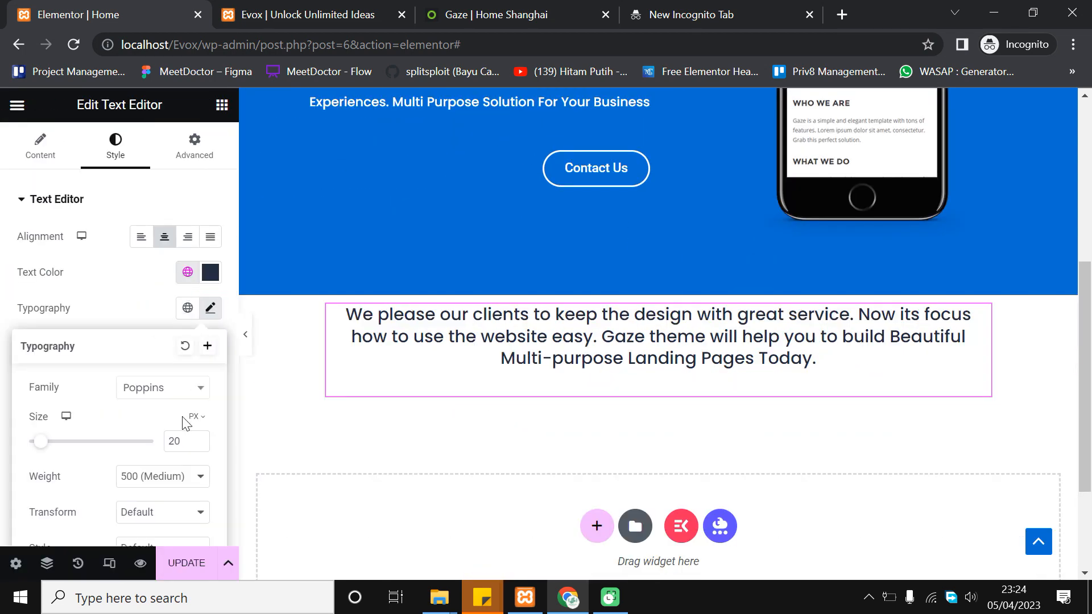
click(171, 475)
click(197, 353)
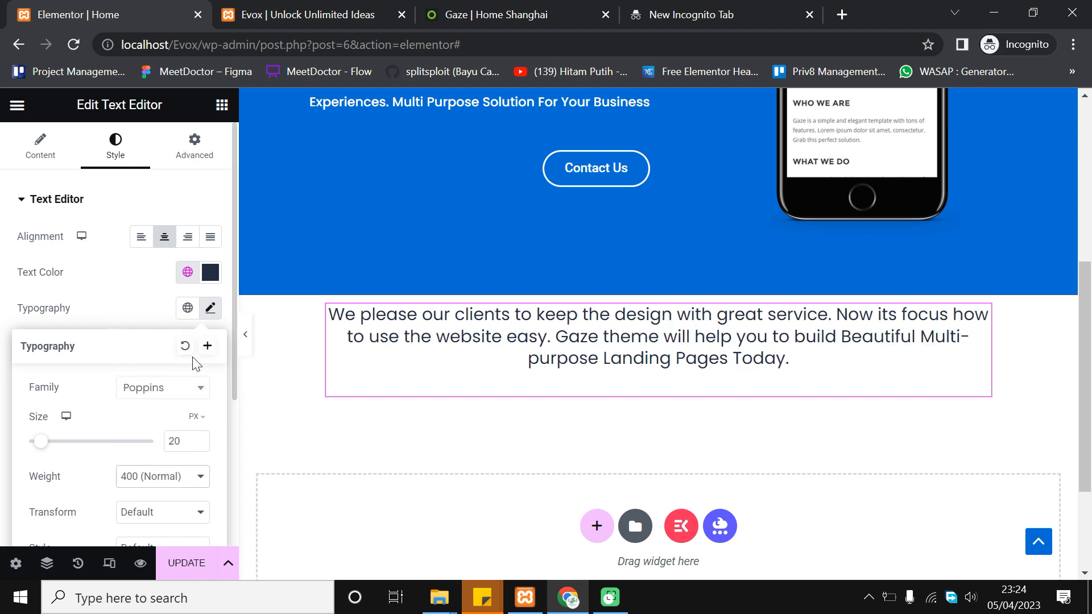
click(3, 312)
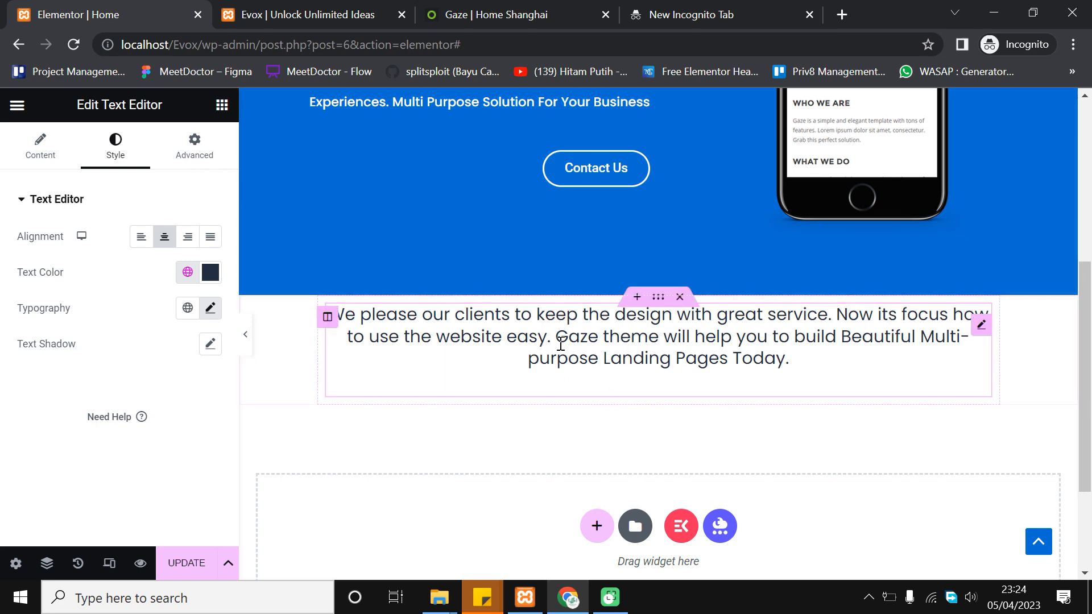
scroll(617, 335, up, 2)
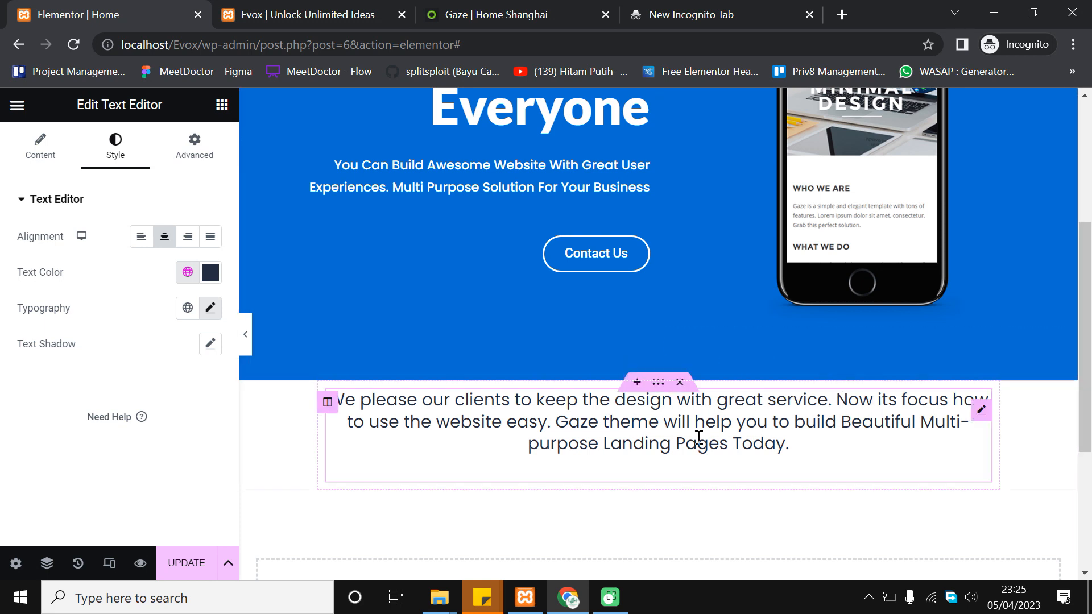
Give the paragraph's section 50 px top and bottom padding in Advanced settings
click(659, 384)
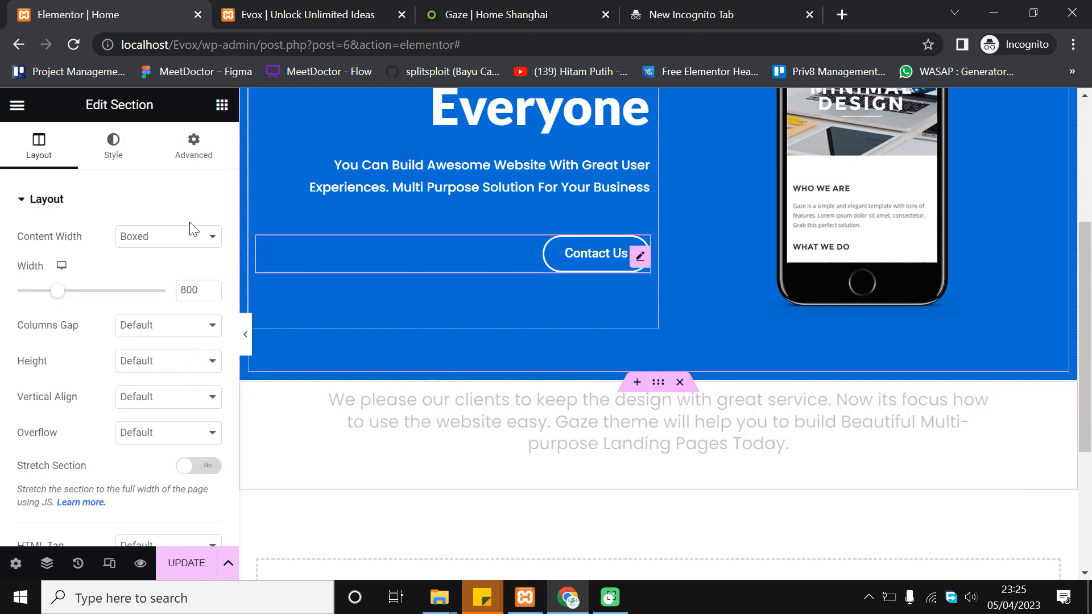
click(197, 147)
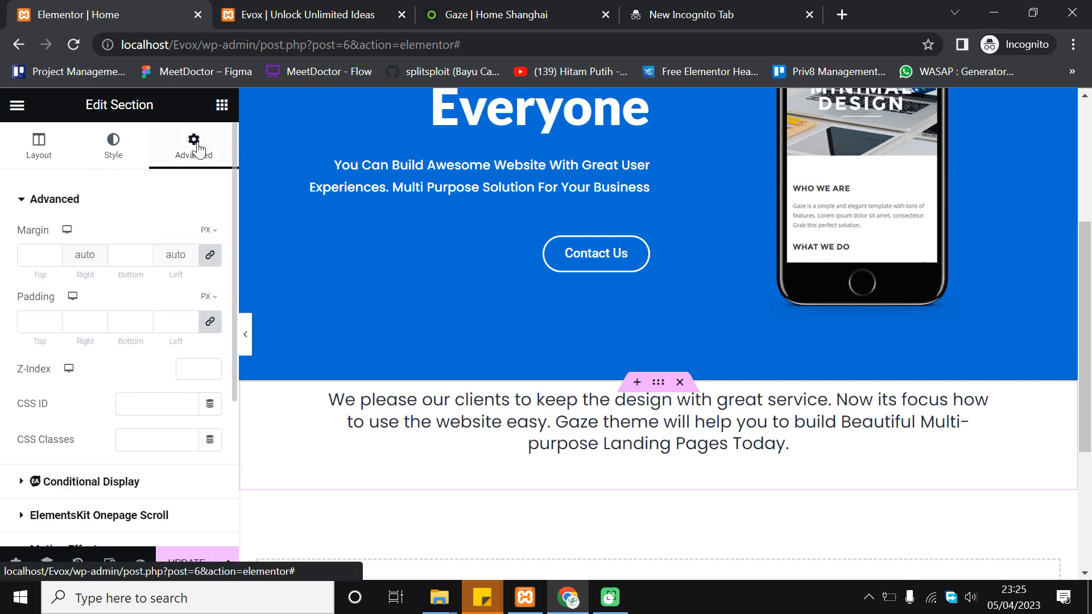
click(210, 322)
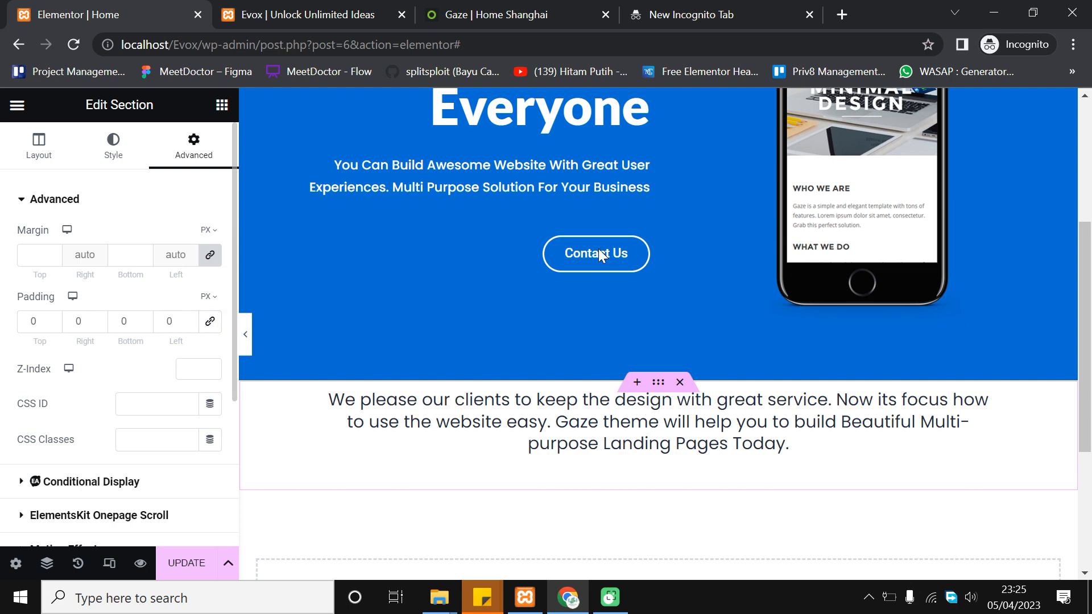
click(219, 322)
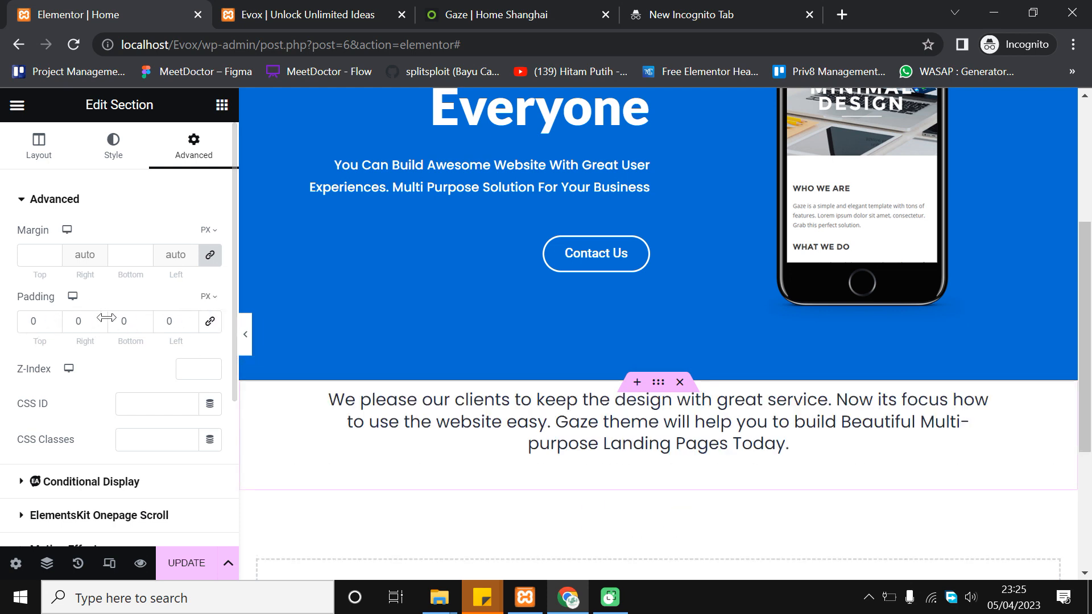
click(27, 321)
click(28, 320)
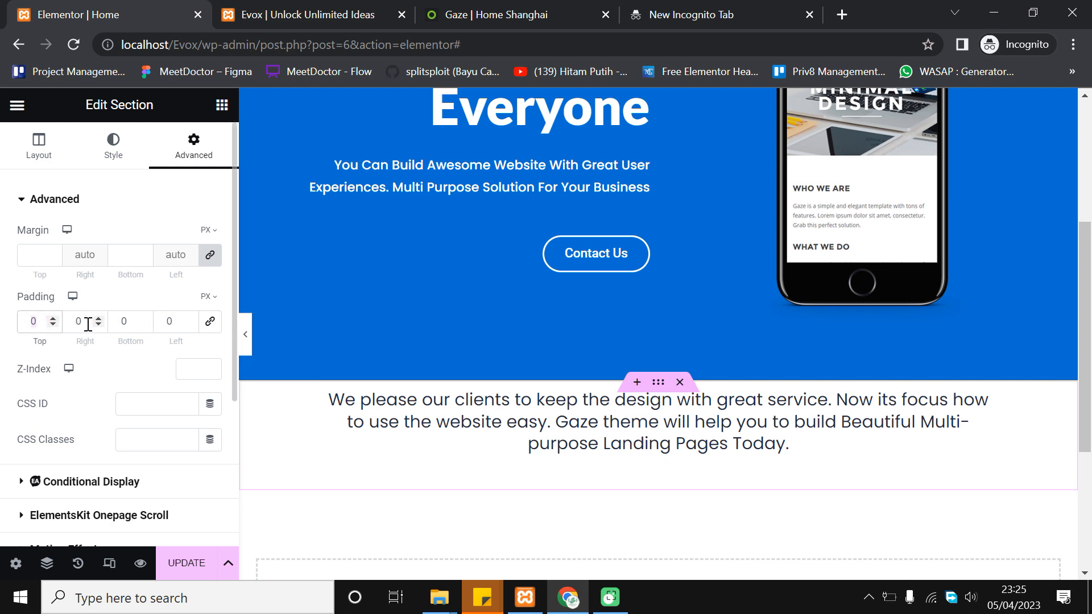
text(50)
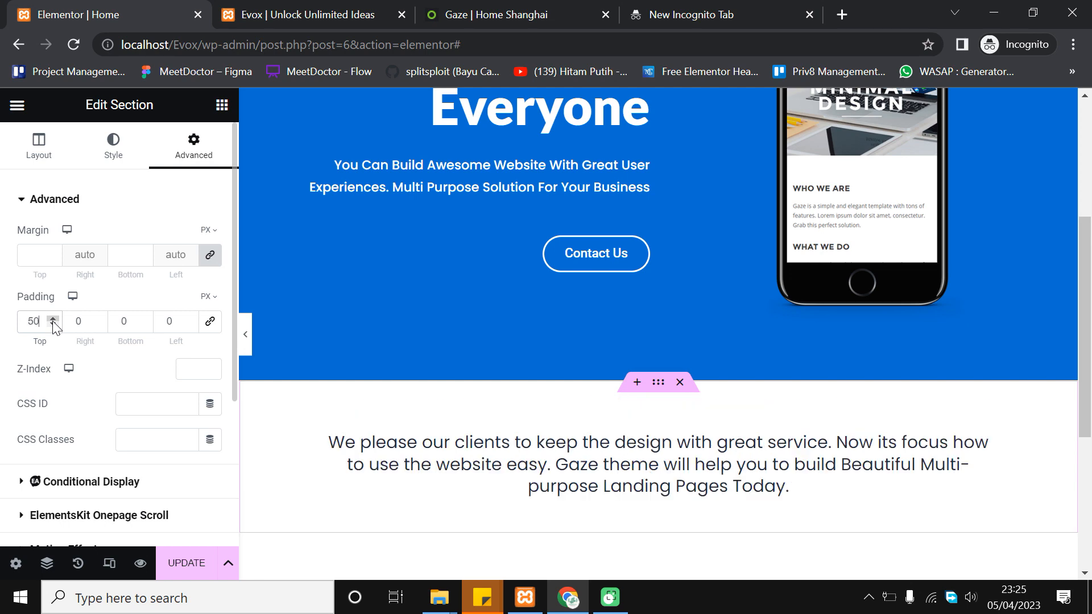
click(127, 324)
text(50)
Save the page with UPDATE and switch to the live Evox site tab
scroll(497, 390, down, 5)
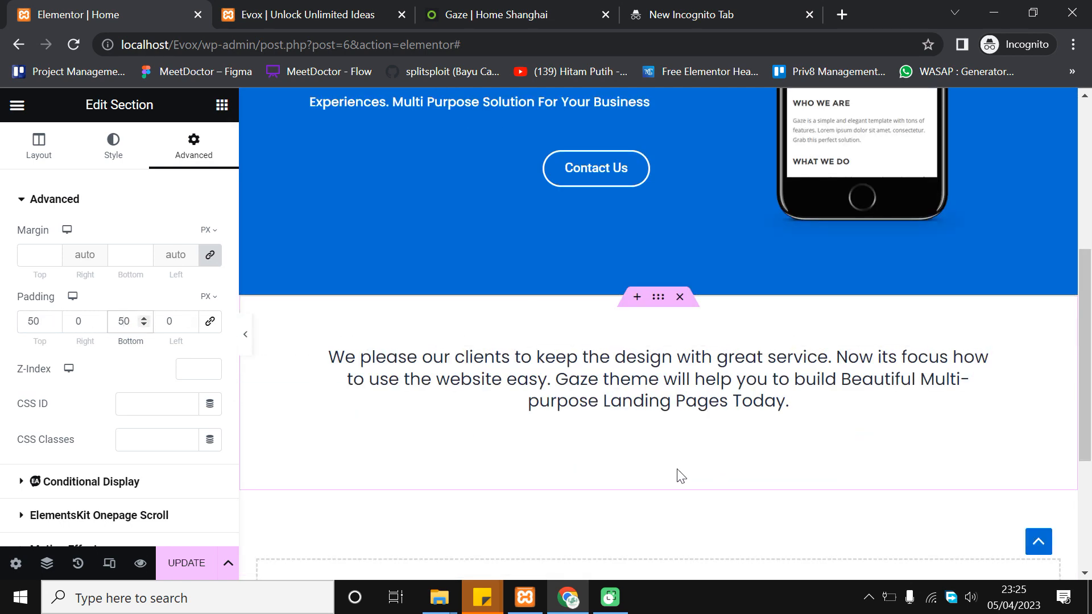
scroll(649, 279, up, 2)
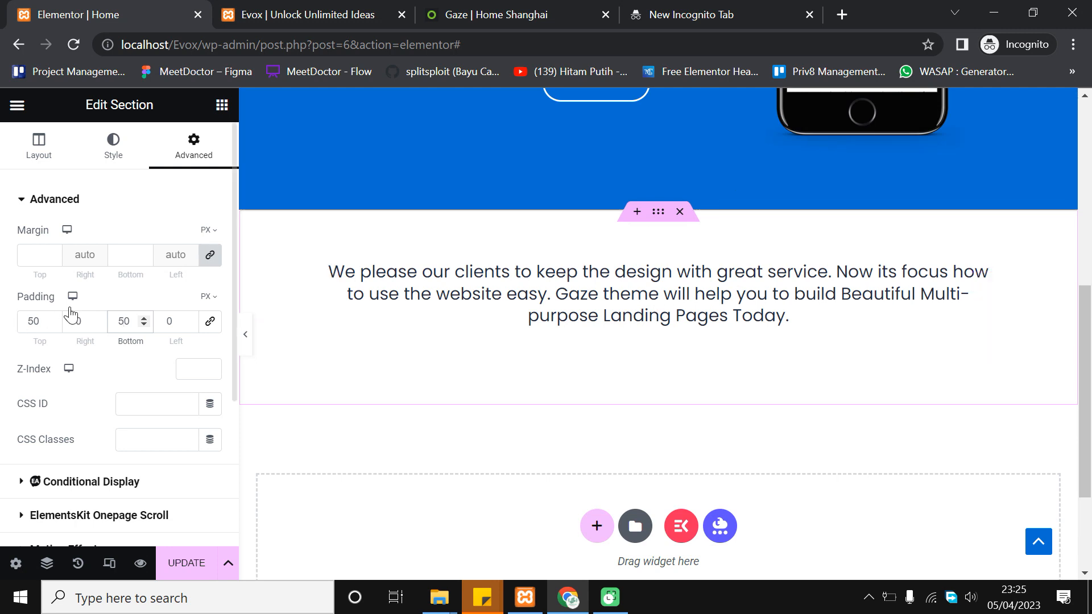
click(192, 563)
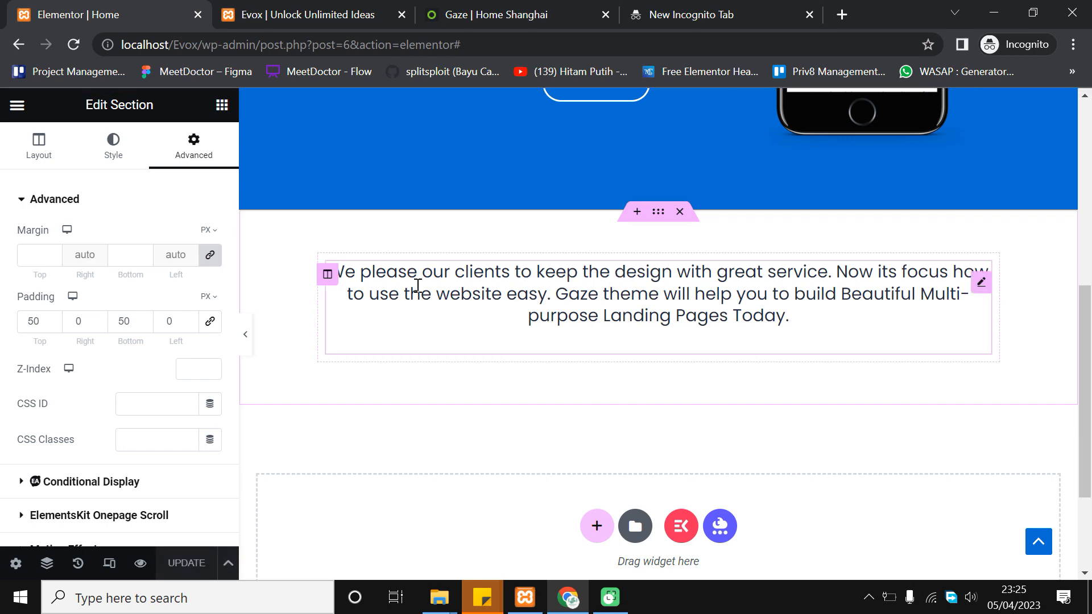
scroll(364, 114, up, 2)
click(306, 16)
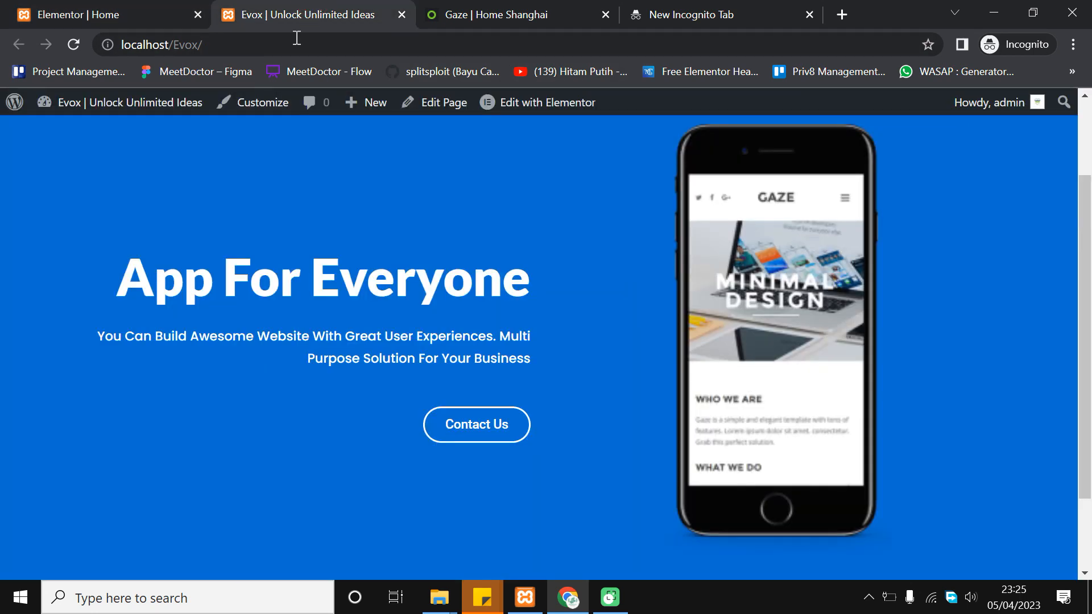
Reload the live Evox site, then view the Gaze reference page's paragraph and its blue closing phrase
click(73, 46)
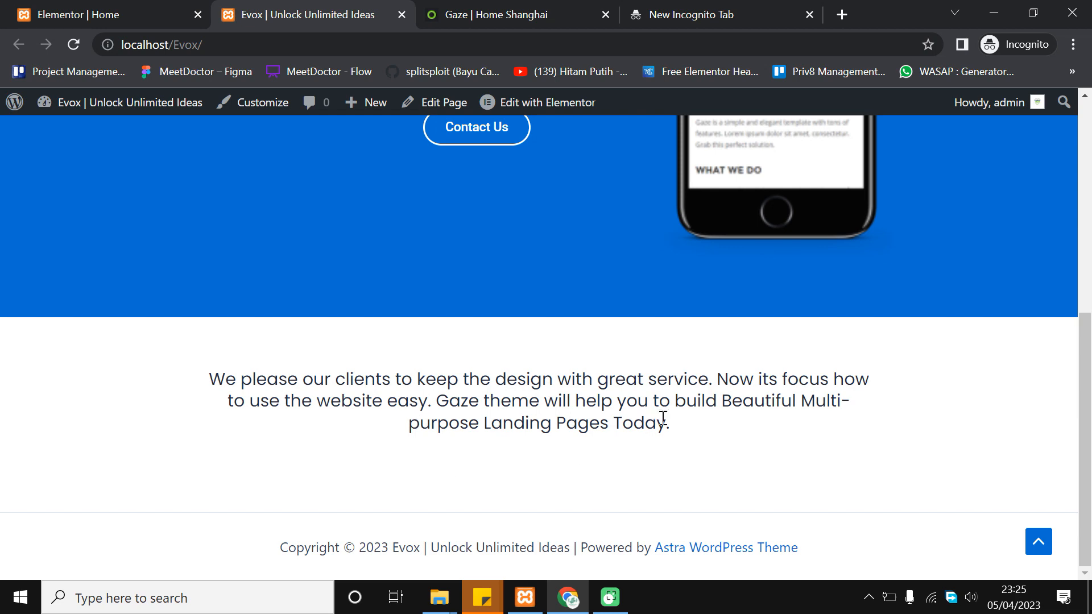
scroll(660, 426, up, 7)
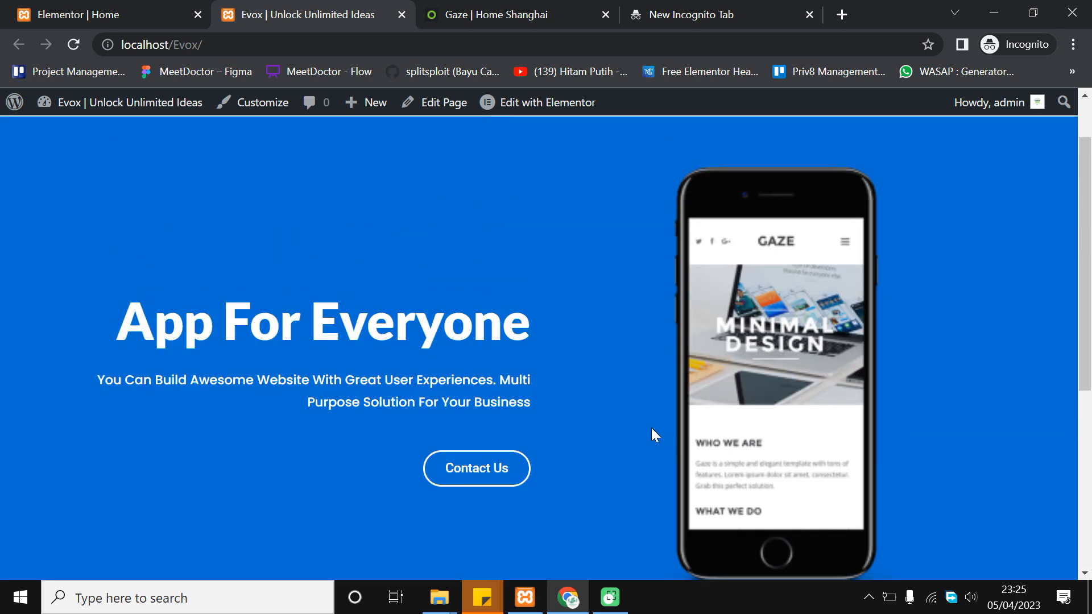
click(586, 7)
scroll(492, 411, down, 2)
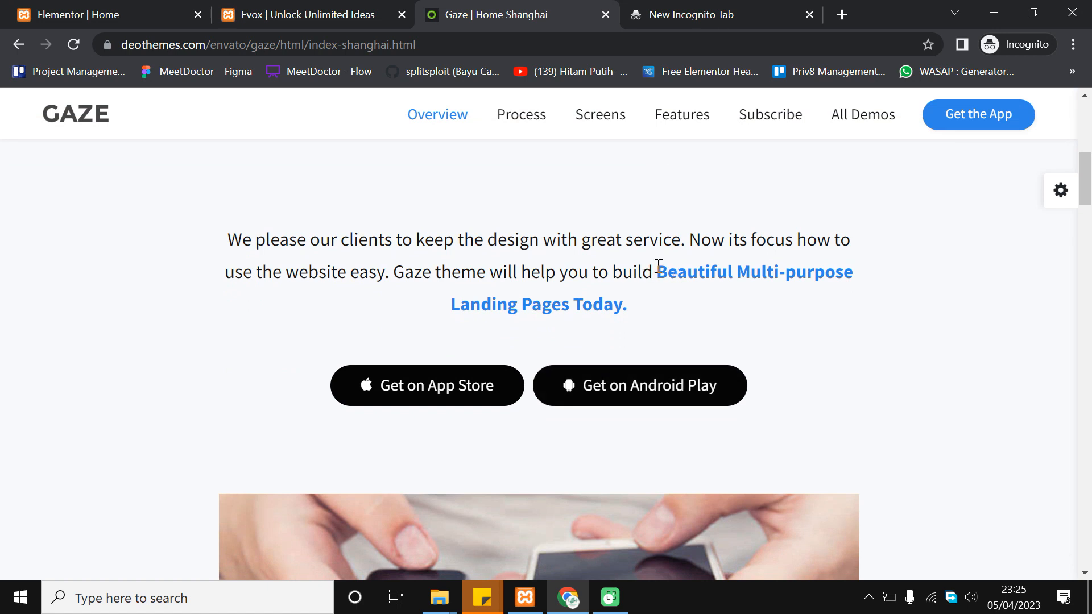
drag(658, 265, 684, 300)
click(683, 298)
Drop a two-column Inner Section beneath the paragraph in the text section
click(180, 7)
scroll(648, 299, down, 1)
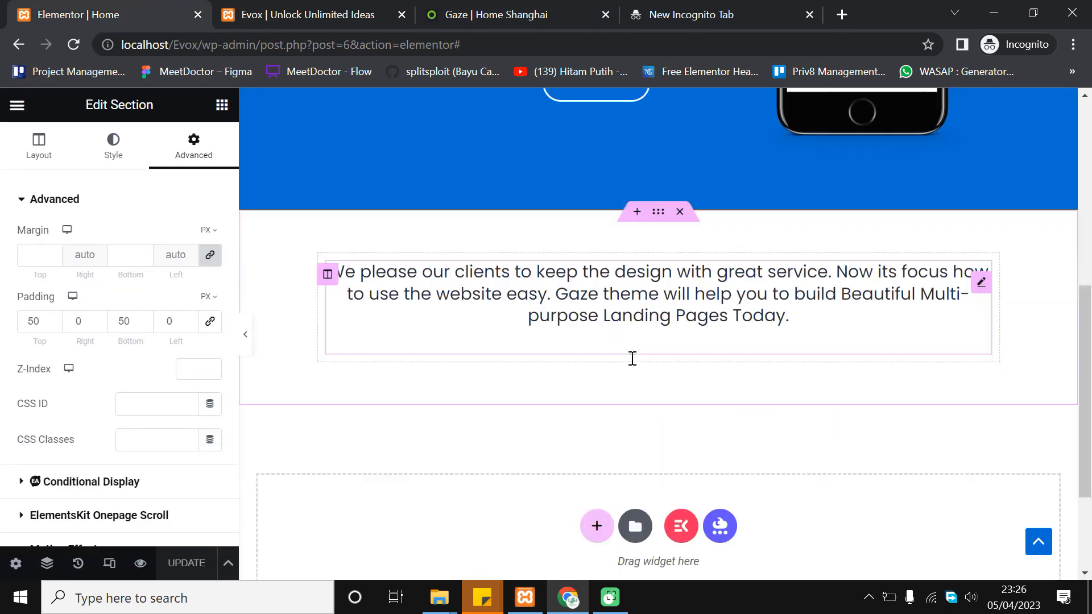
click(221, 108)
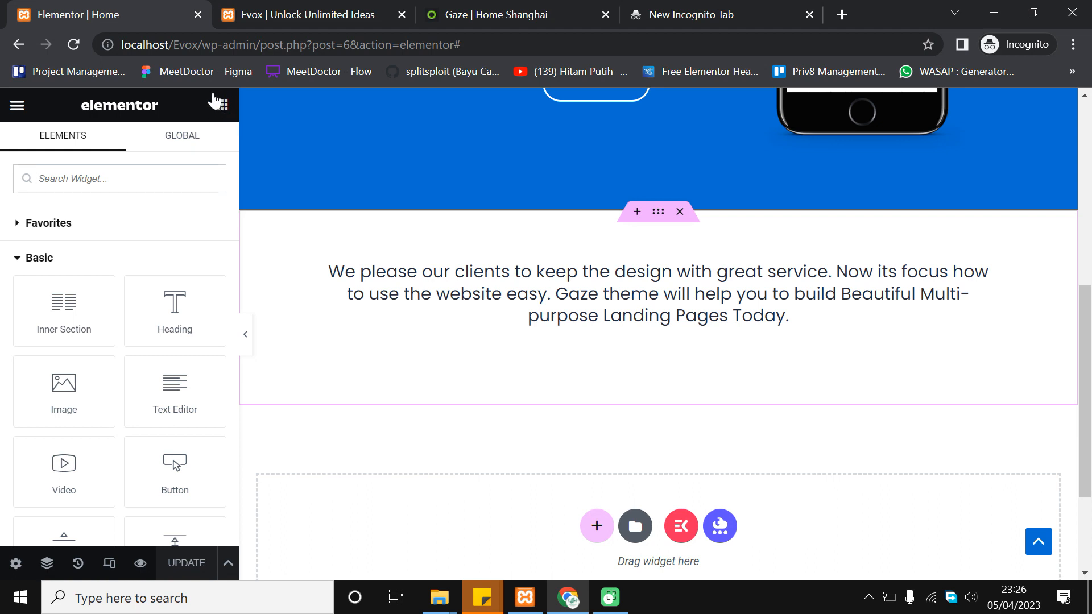
drag(64, 313, 684, 331)
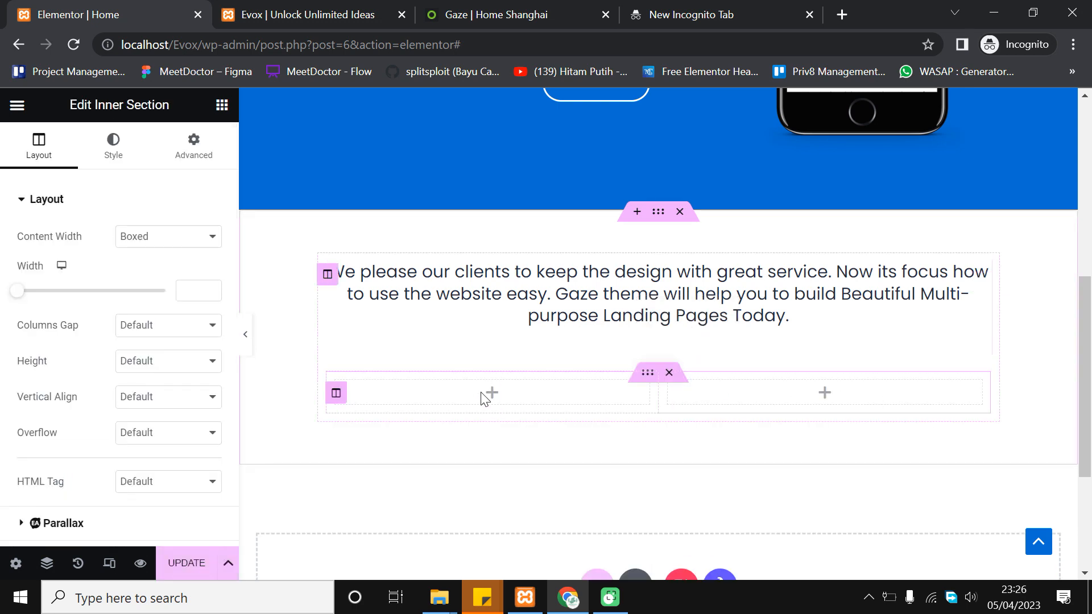
Drag a Button widget into the inner section's left column
click(223, 104)
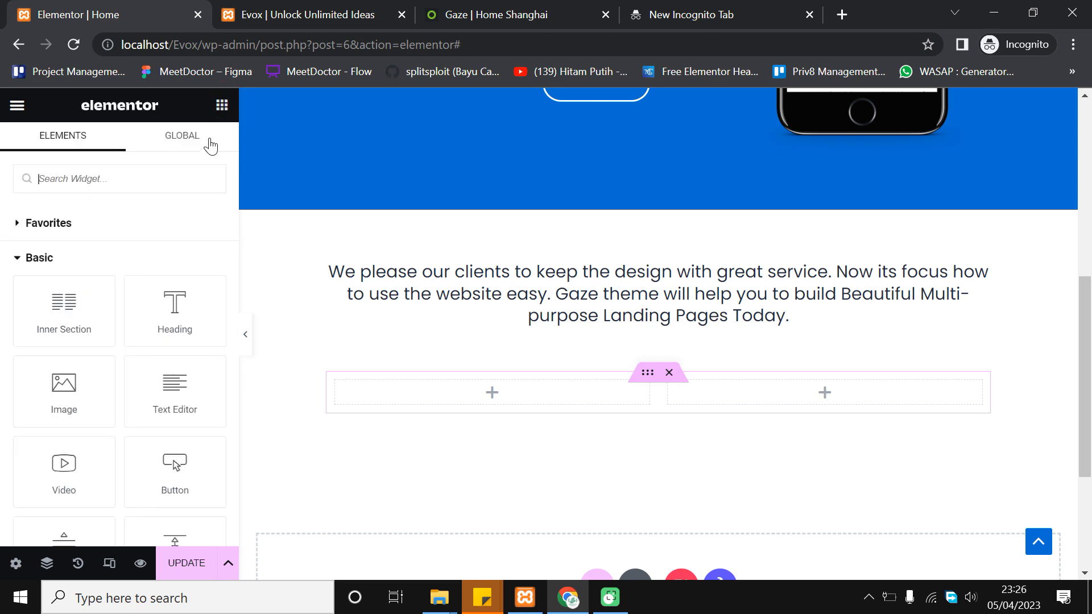
scroll(131, 375, down, 2)
drag(173, 339, 501, 395)
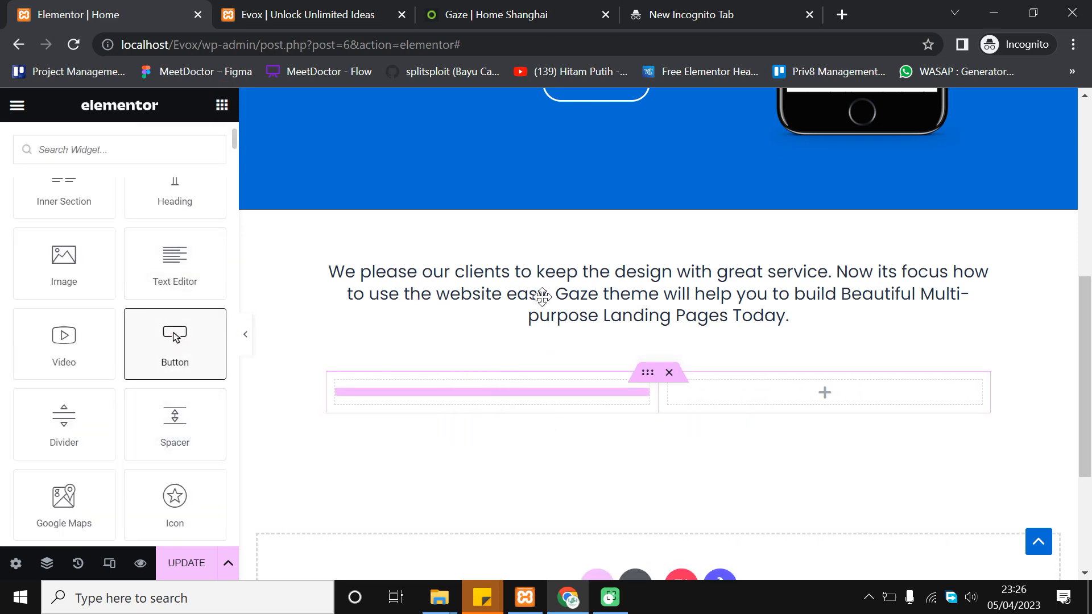
drag(542, 296, 549, 285)
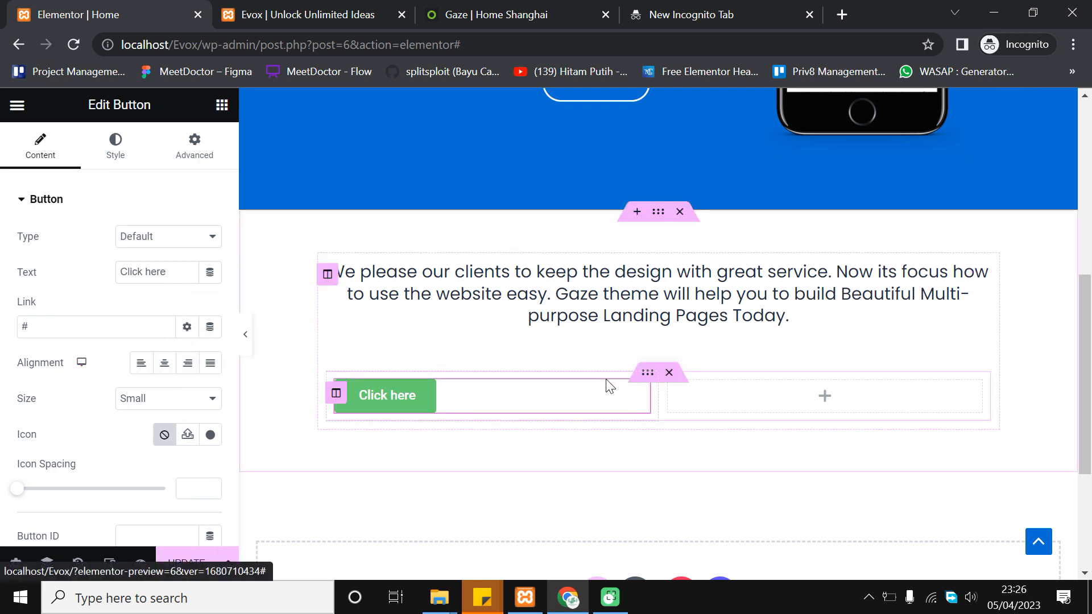
Right-align the button and change its label to 'Get On App Store'
click(189, 362)
triple_click(159, 281)
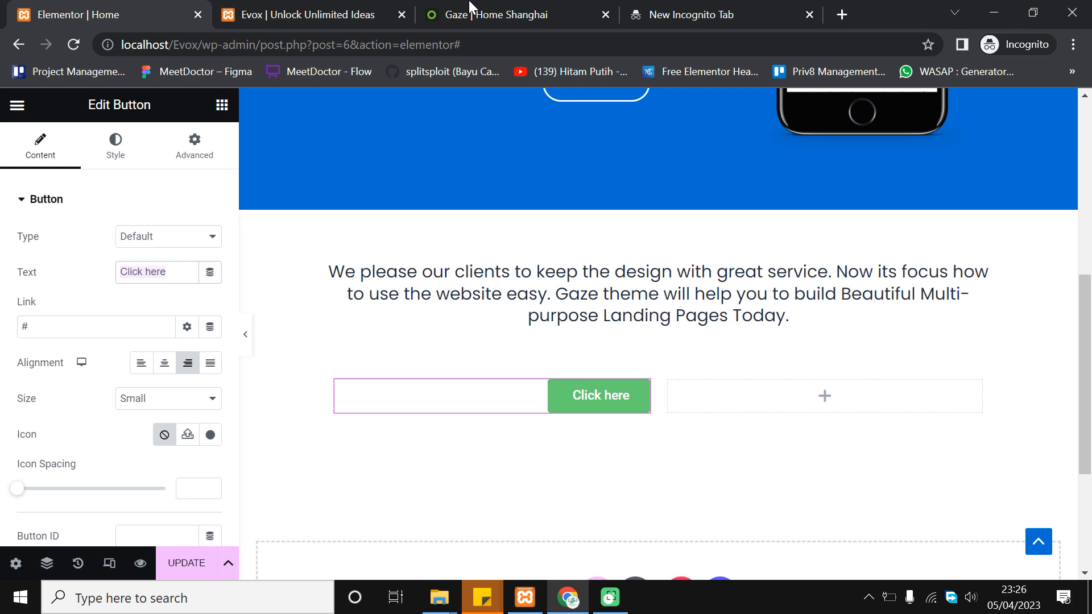
click(470, 13)
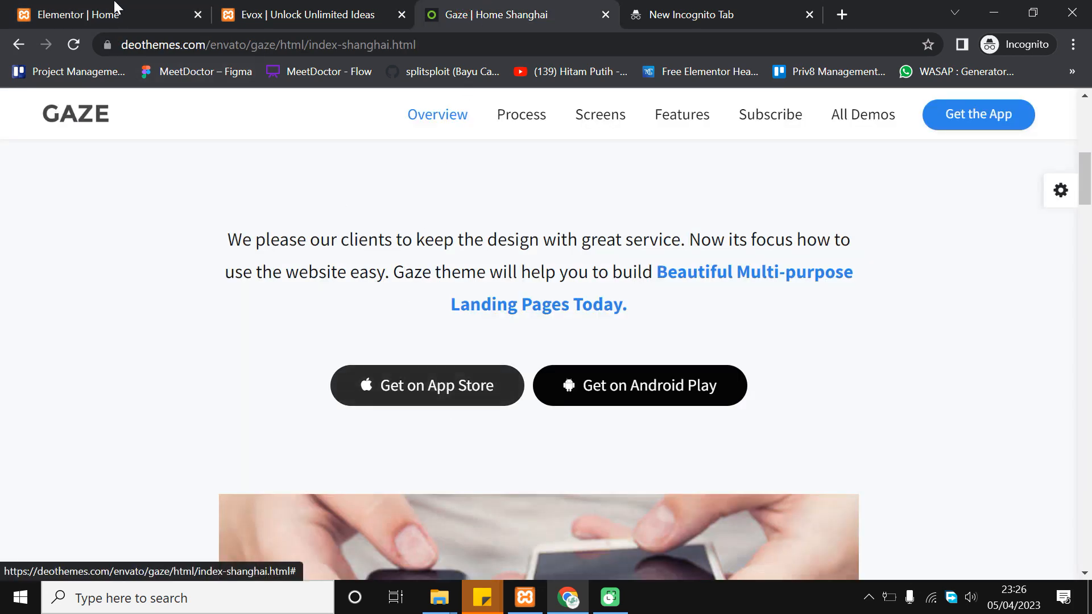
click(95, 13)
click(152, 268)
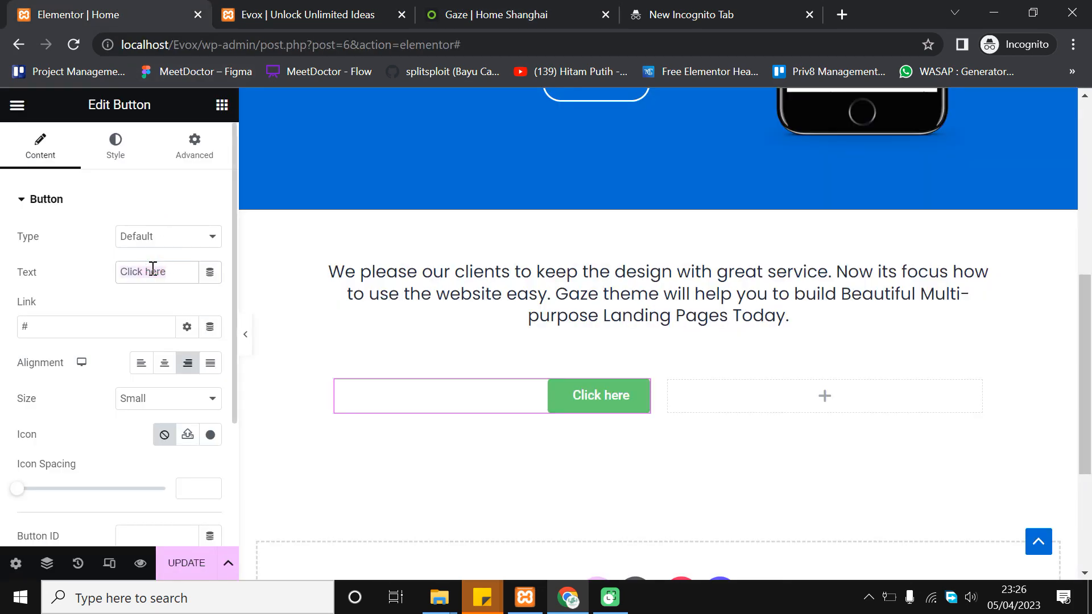
text(Get On A)
key(BackSpace)
text(App Store)
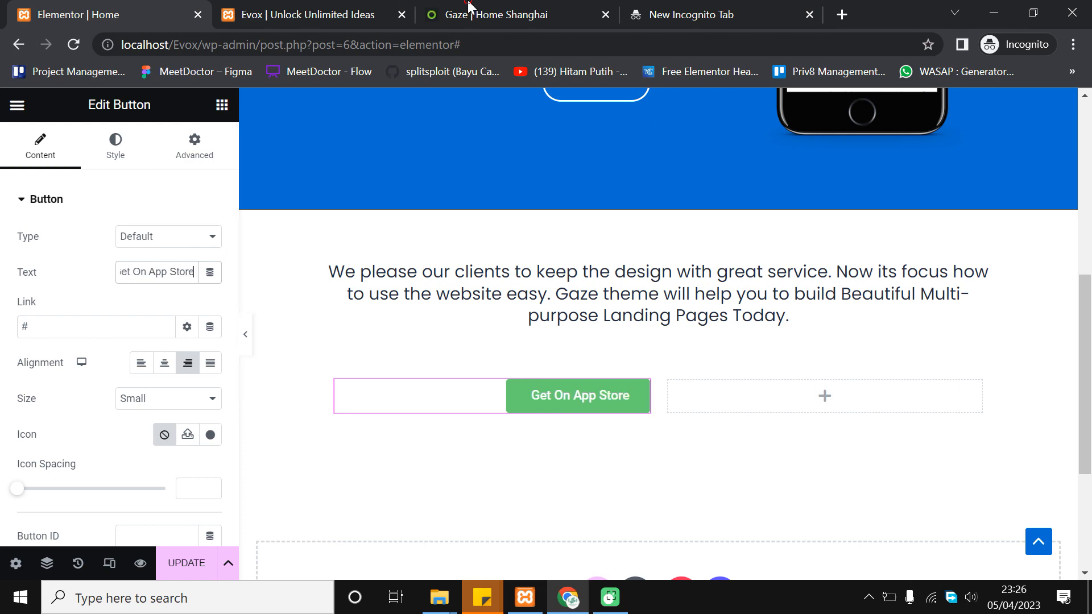
After comparing with the Gaze buttons, set the button background to global Theme Color 3 (#1e293b)
click(489, 15)
key(ctrl+1)
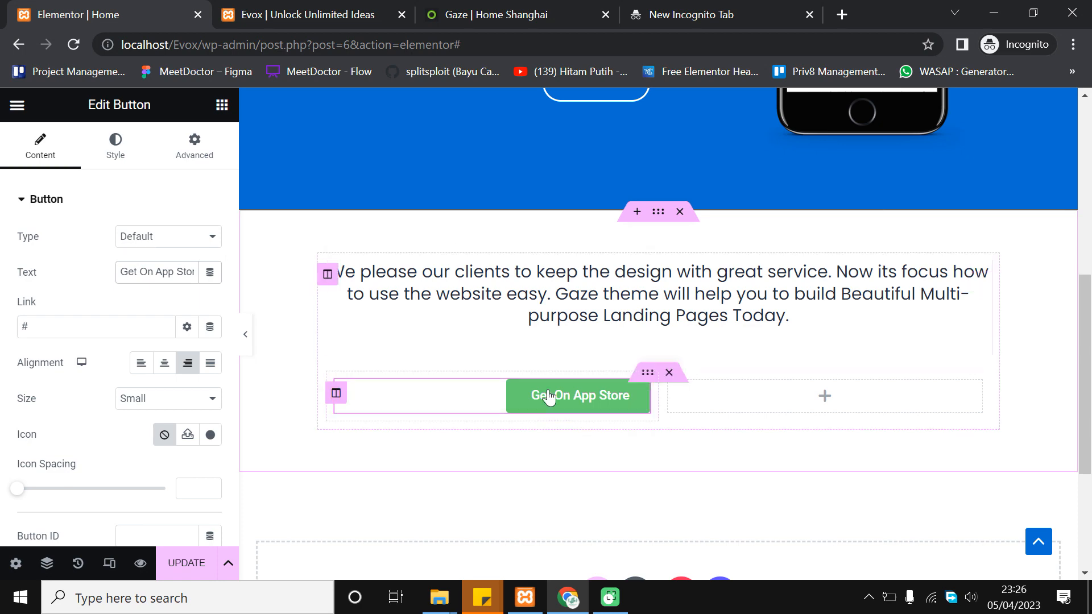
scroll(317, 324, down, 1)
scroll(476, 324, up, 1)
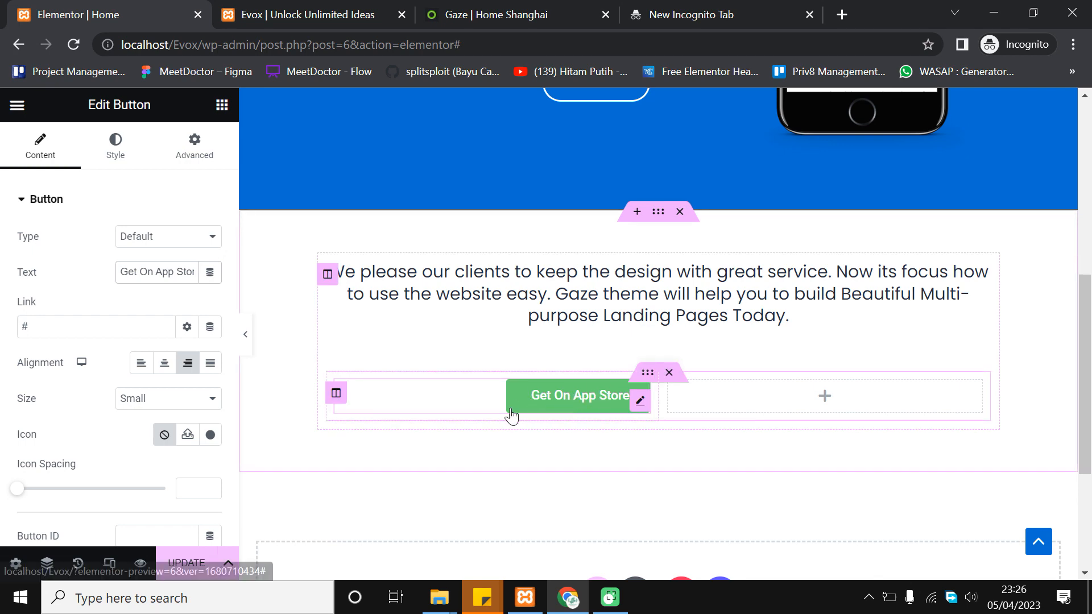
click(488, 14)
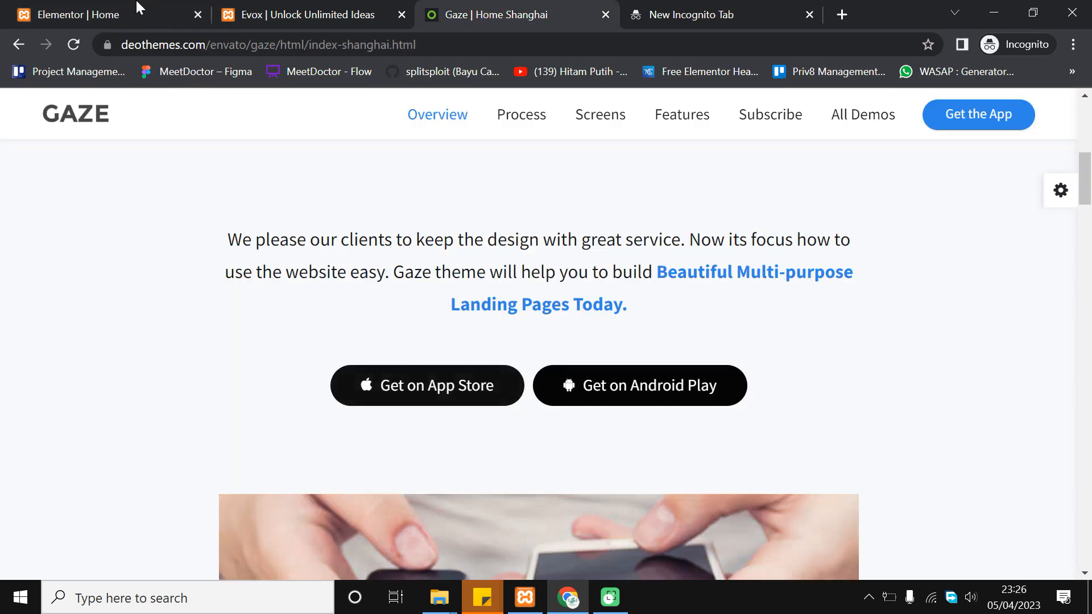
click(140, 8)
scroll(148, 364, down, 2)
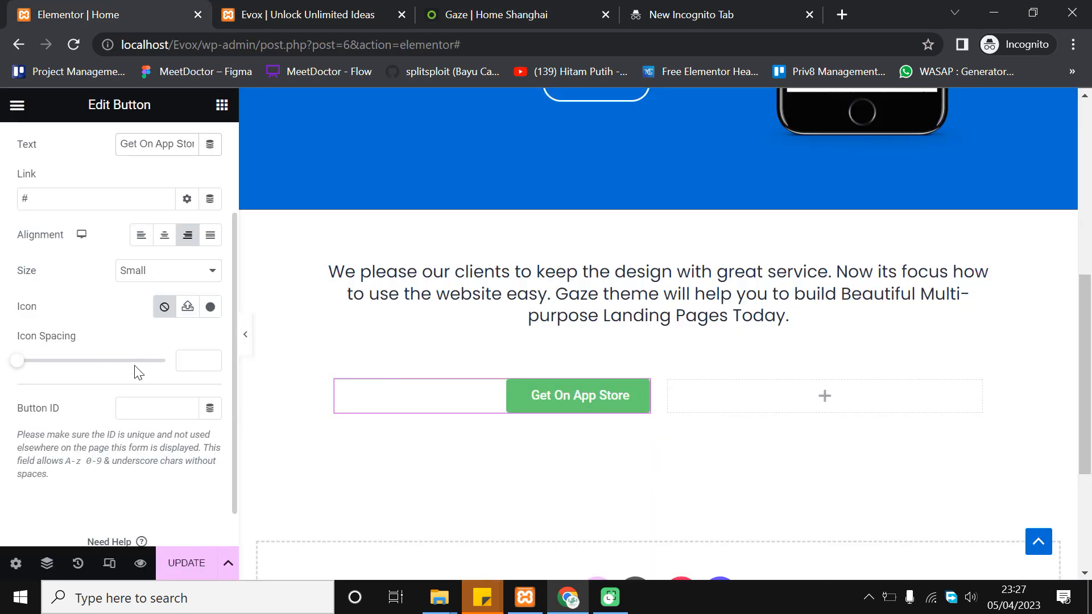
scroll(86, 341, up, 2)
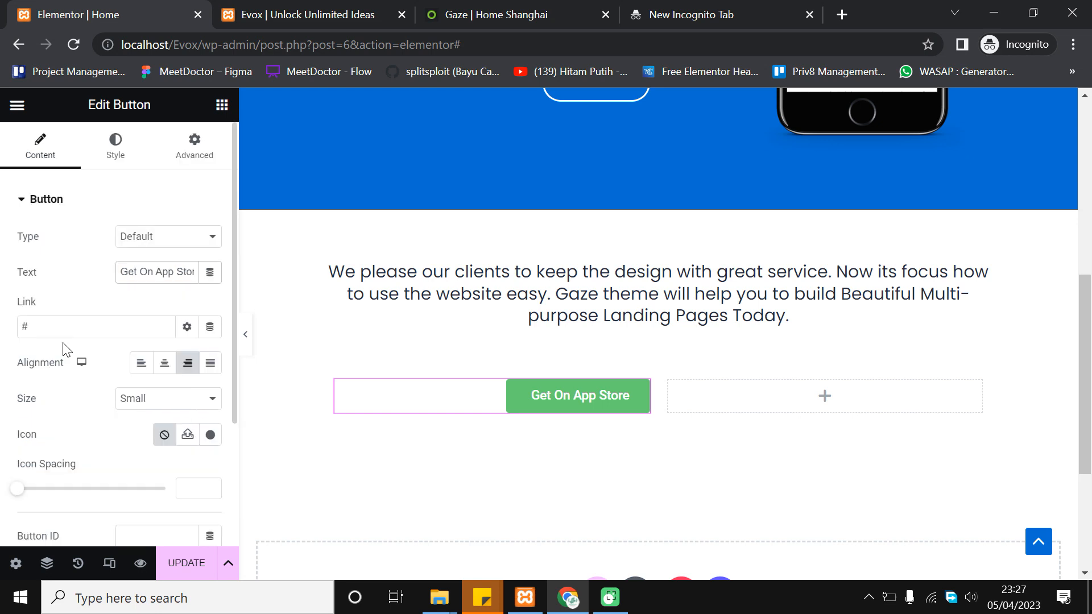
click(116, 154)
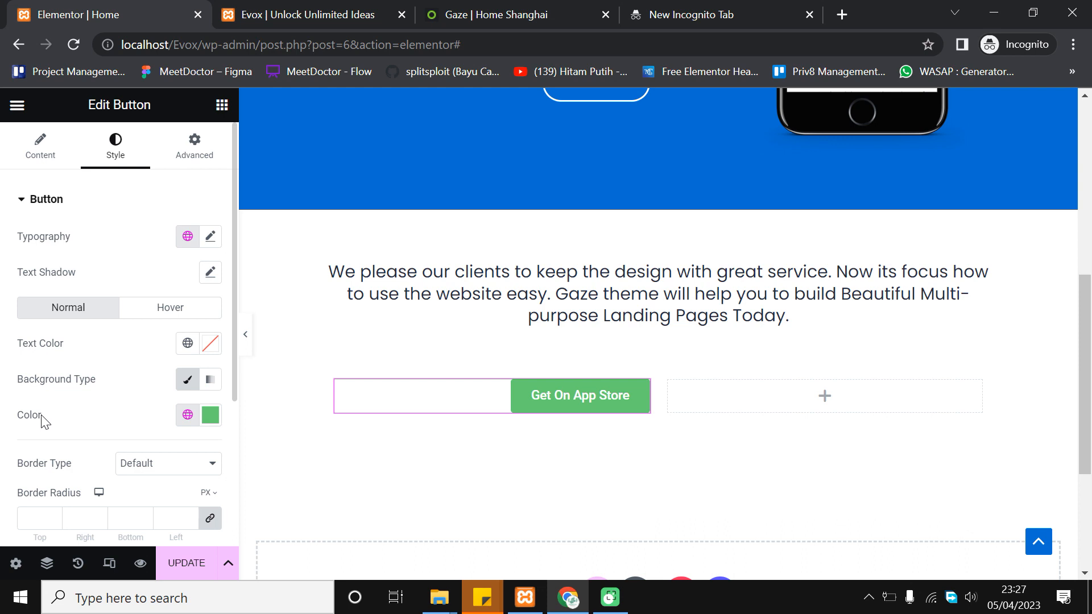
scroll(114, 398, down, 3)
click(187, 287)
scroll(102, 432, down, 3)
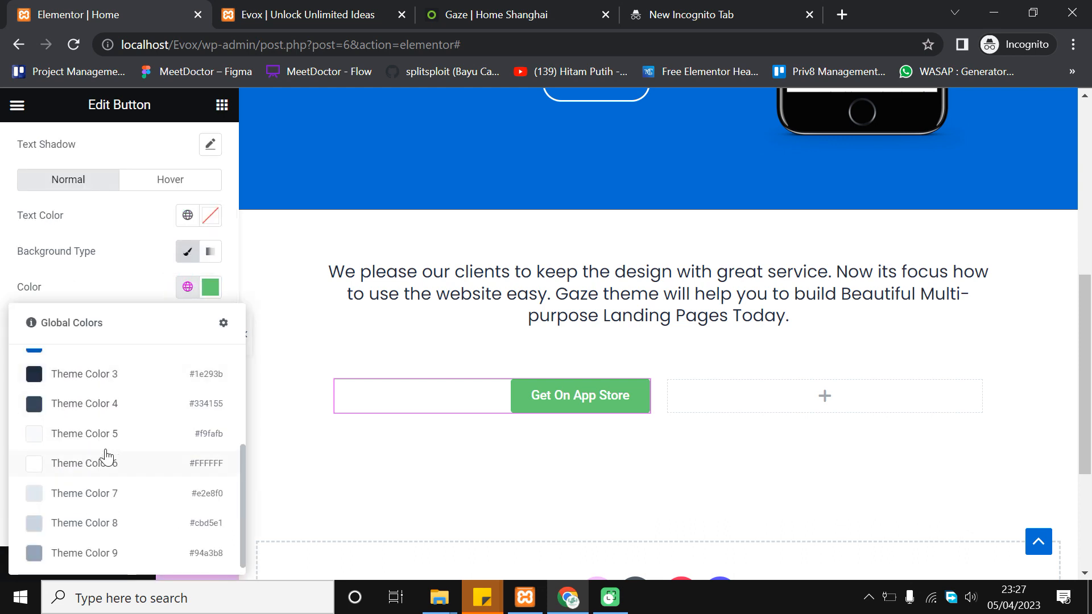
click(114, 377)
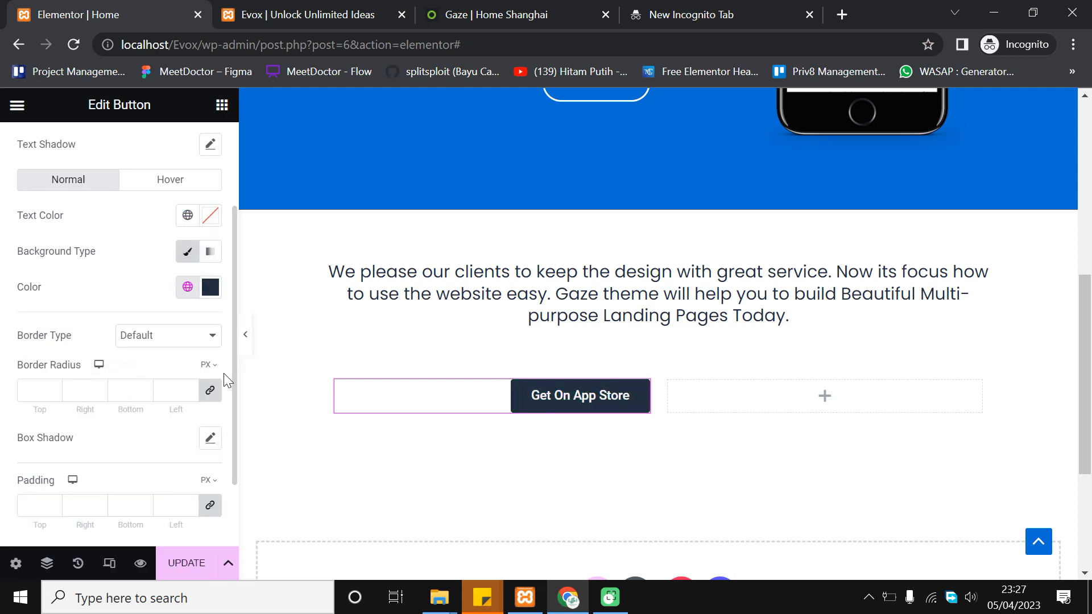
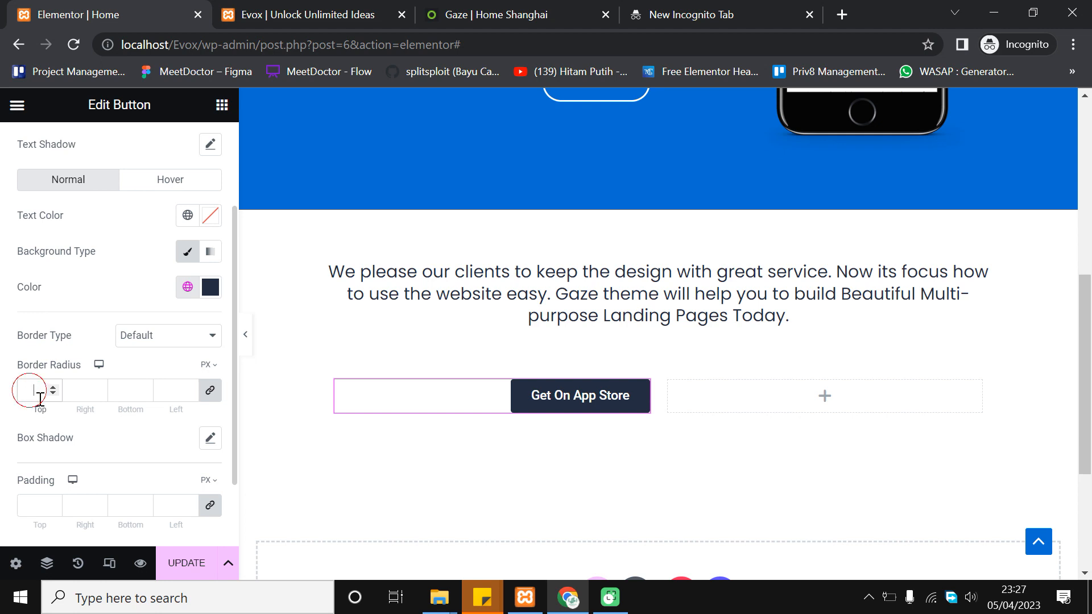
Set the button's border radius to 50 and its linked padding to 15 on all sides
text(50)
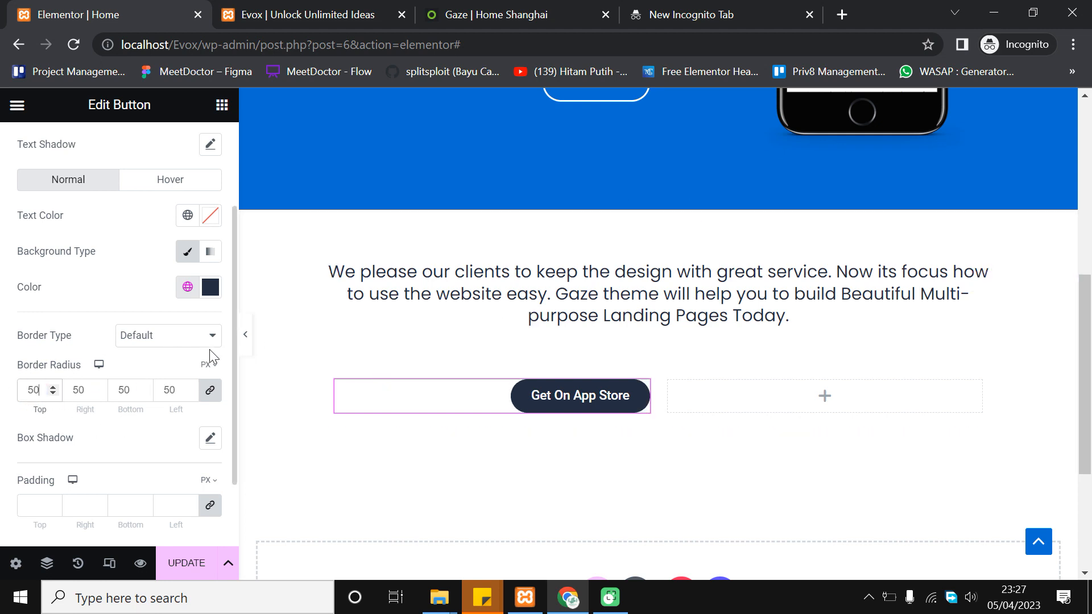
scroll(161, 459, down, 2)
click(33, 413)
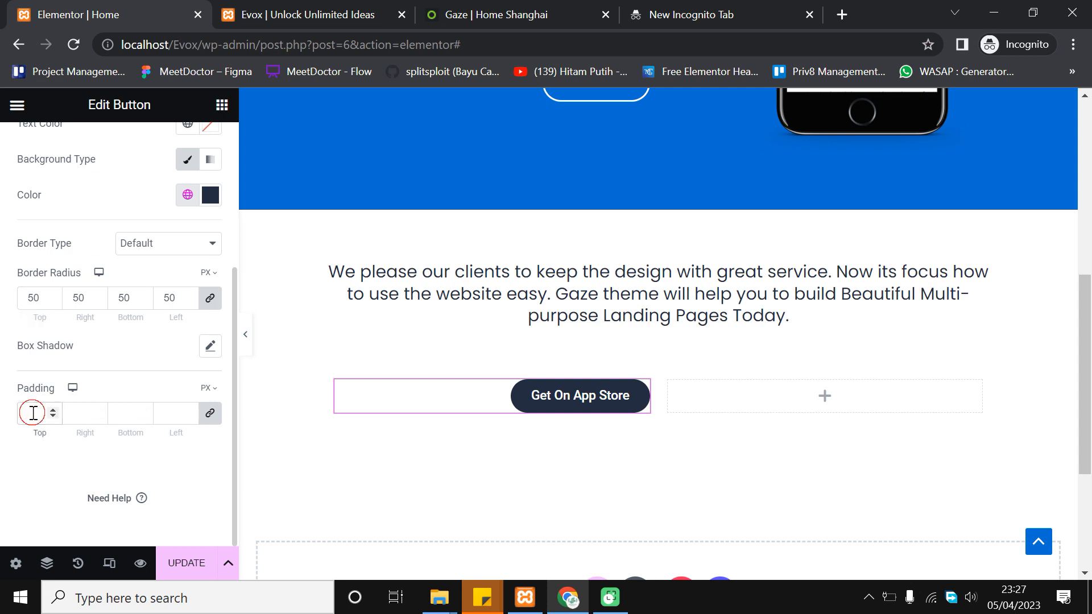
click(52, 411)
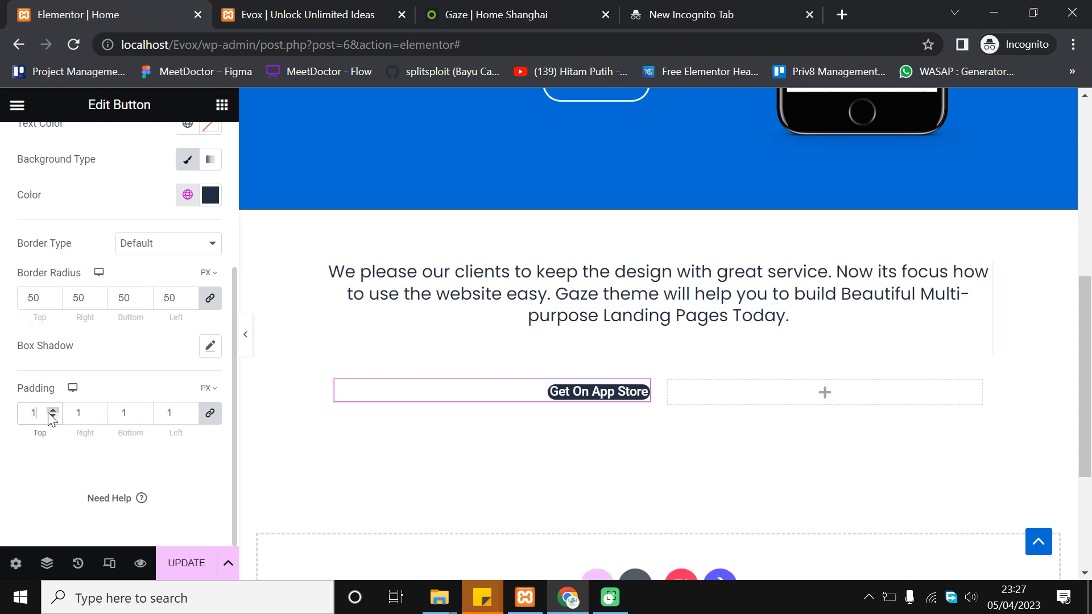
text(0)
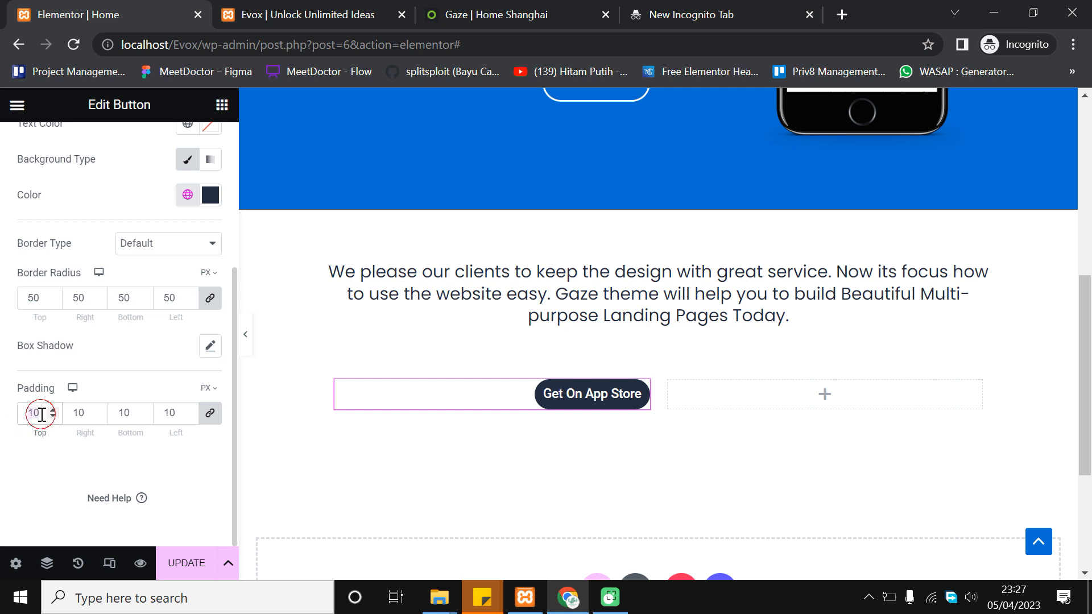
double_click(36, 413)
text(20)
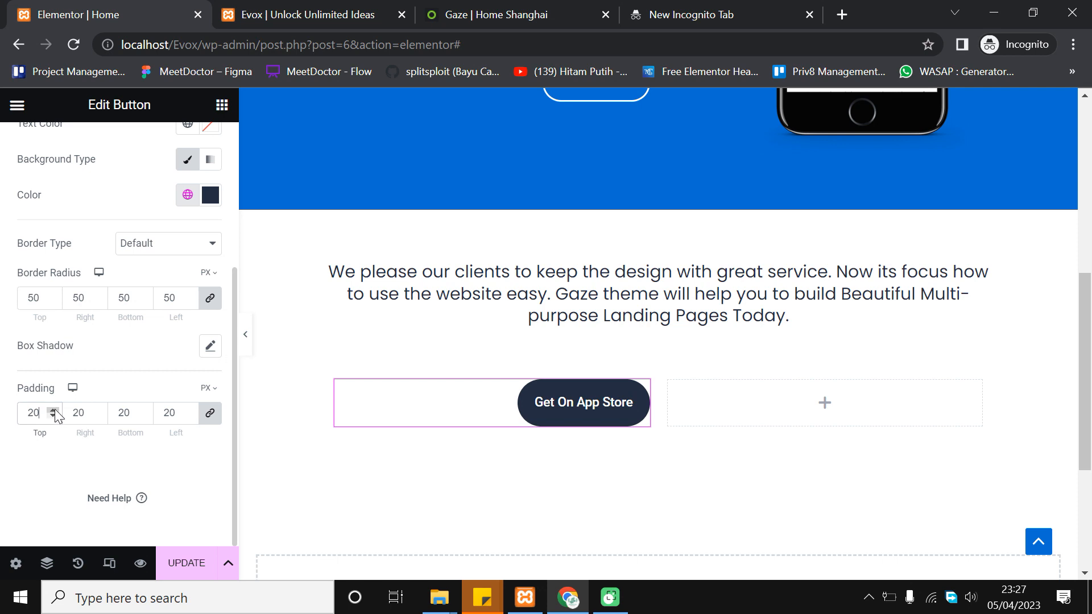
click(51, 416)
click(52, 417)
click(52, 416)
click(51, 417)
click(52, 417)
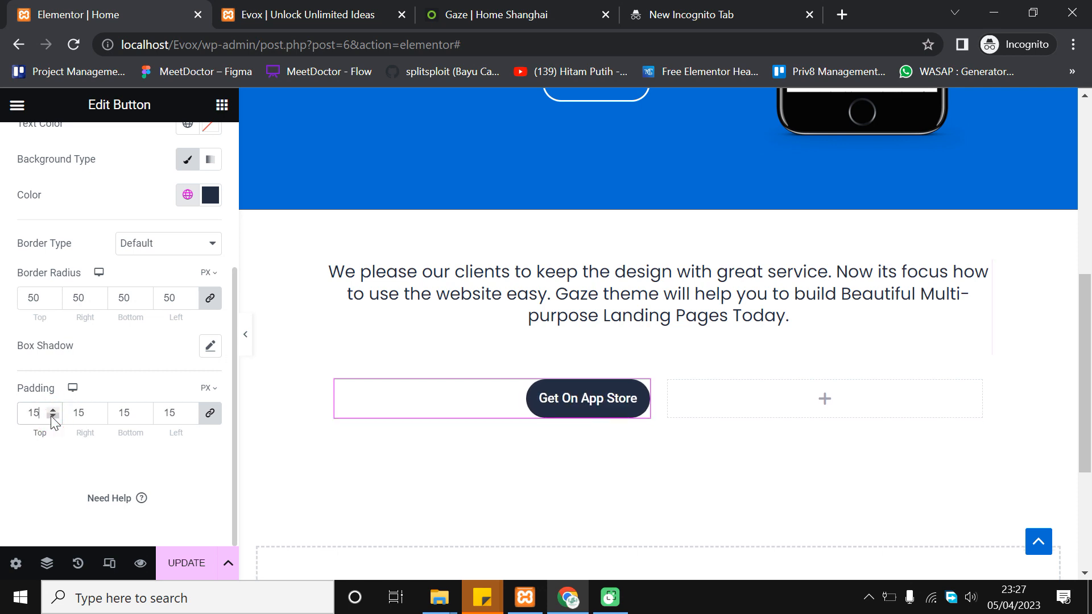
Unlink the padding and set top and bottom to 20, right and left to 30
click(209, 413)
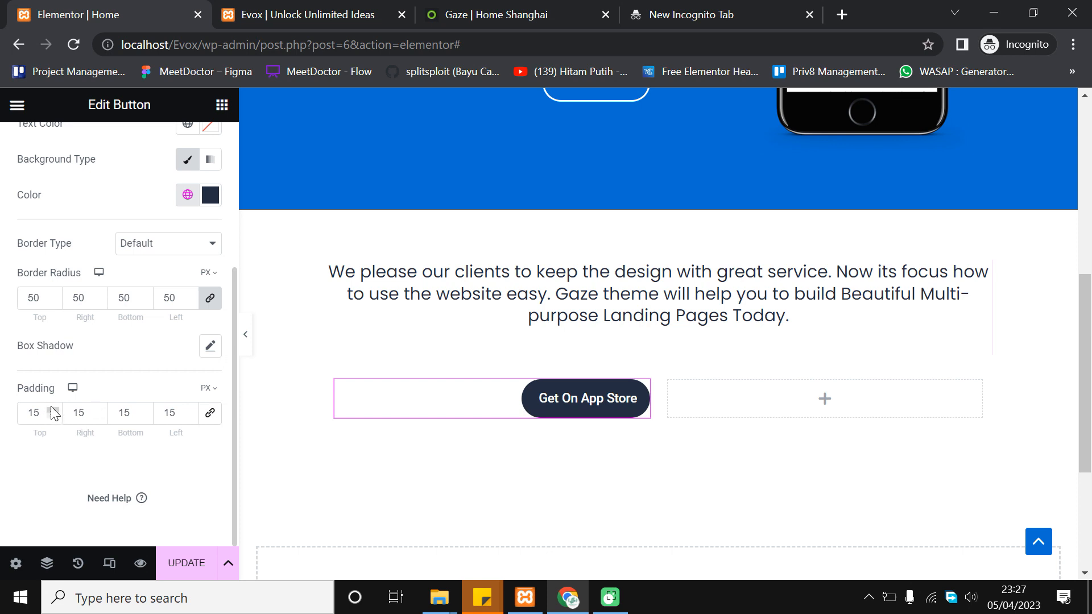
click(54, 410)
click(54, 410)
click(53, 410)
click(54, 409)
click(54, 409)
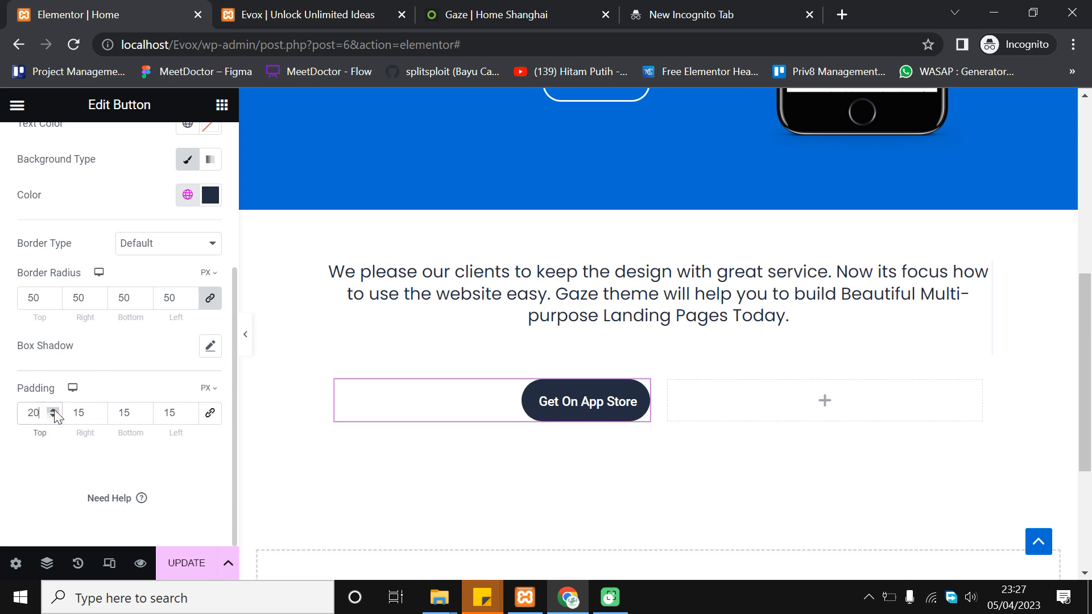
click(144, 409)
click(143, 409)
click(144, 409)
click(144, 410)
click(144, 409)
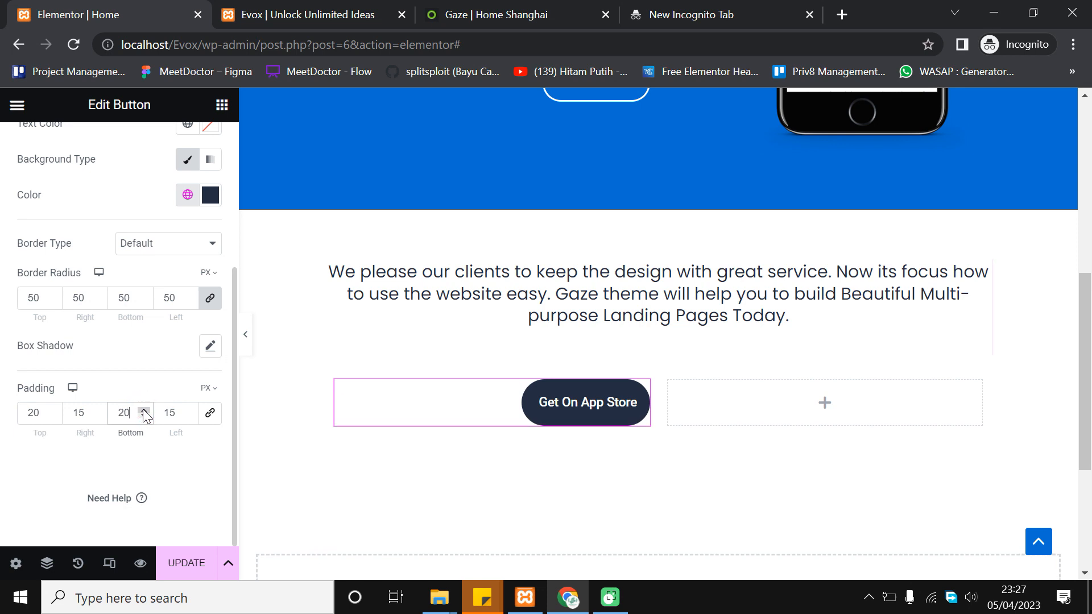
click(99, 410)
click(98, 409)
click(98, 409)
click(98, 410)
click(98, 410)
click(98, 409)
click(98, 409)
click(98, 409)
click(98, 409)
click(99, 410)
click(98, 409)
click(98, 410)
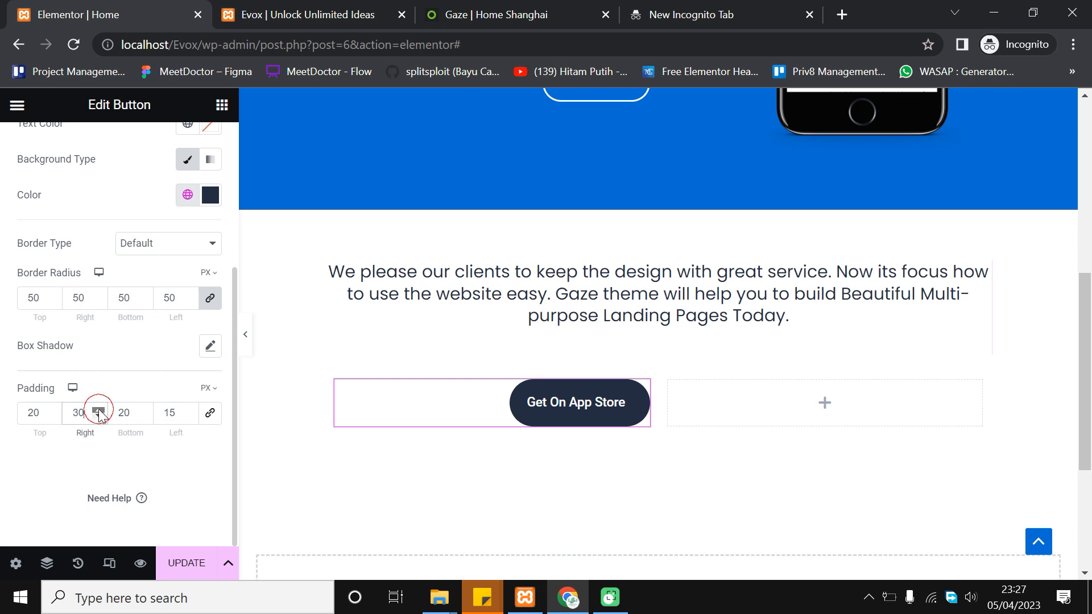
click(189, 411)
click(189, 411)
click(189, 411)
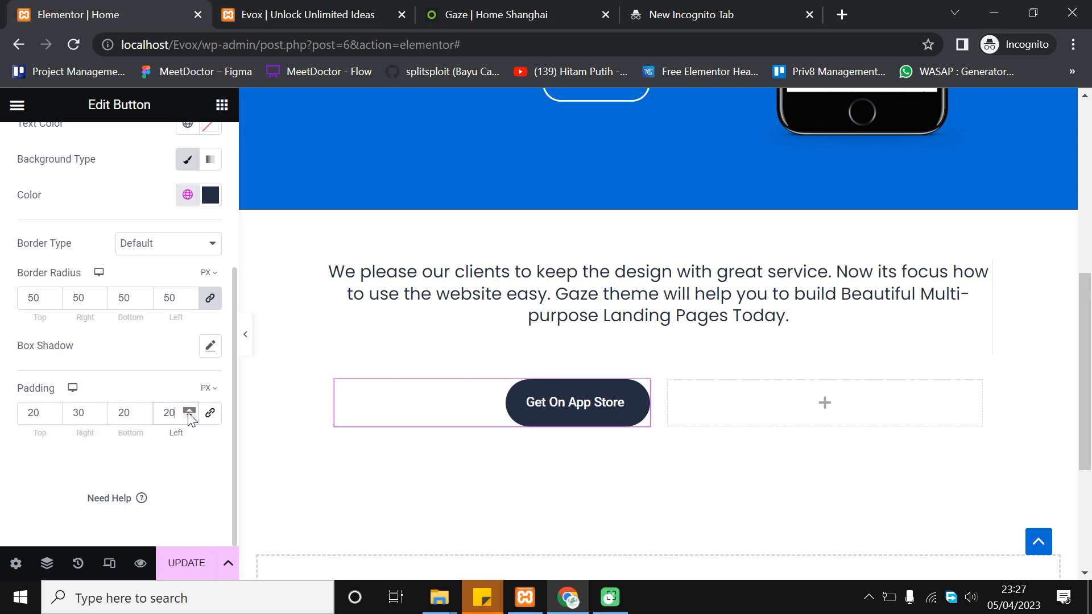
click(189, 410)
click(189, 411)
click(189, 410)
click(189, 411)
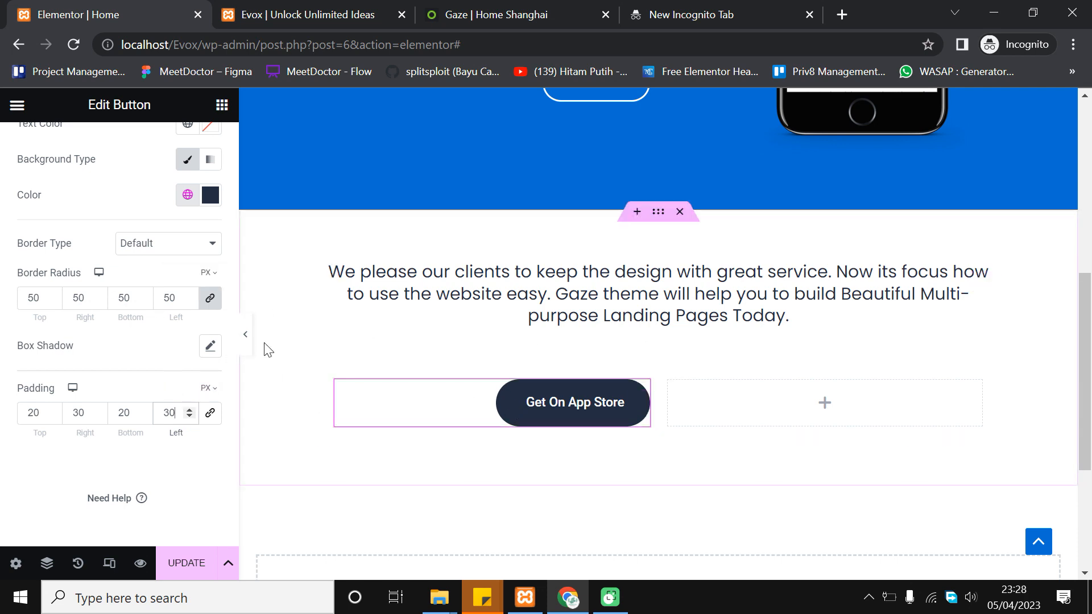
Change the button's typography font family from Roboto to Poppins, keeping the Medium weight
scroll(77, 353, up, 4)
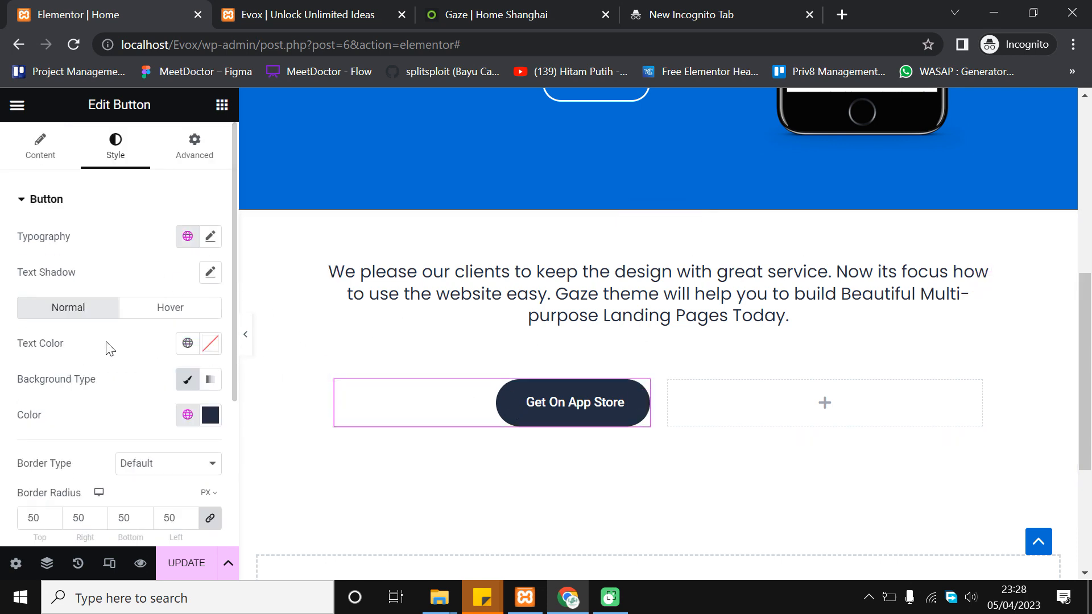
scroll(520, 276, up, 2)
scroll(609, 434, down, 2)
click(210, 236)
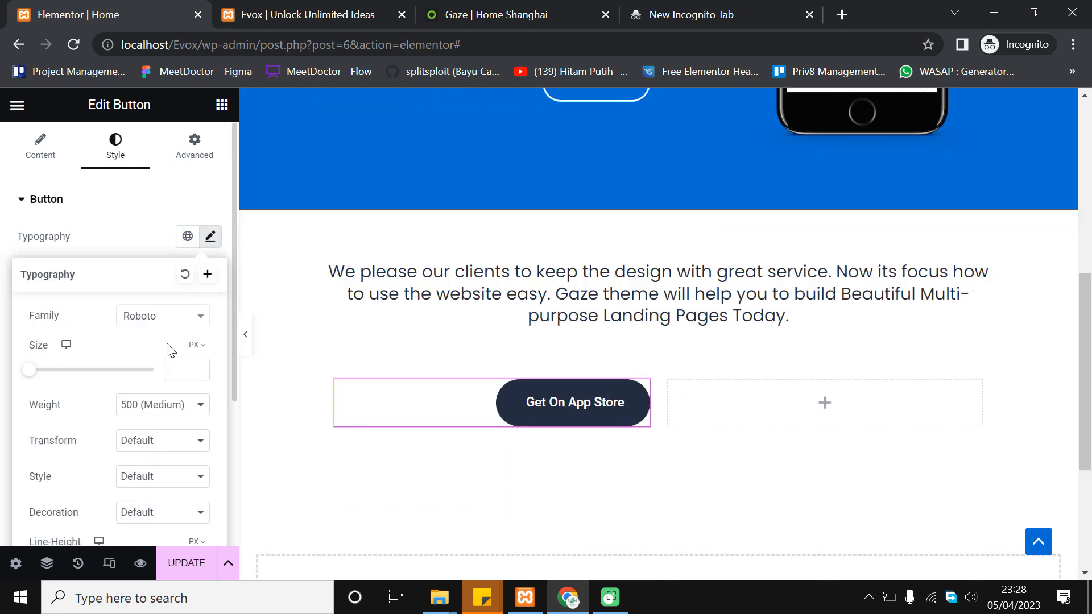
click(165, 323)
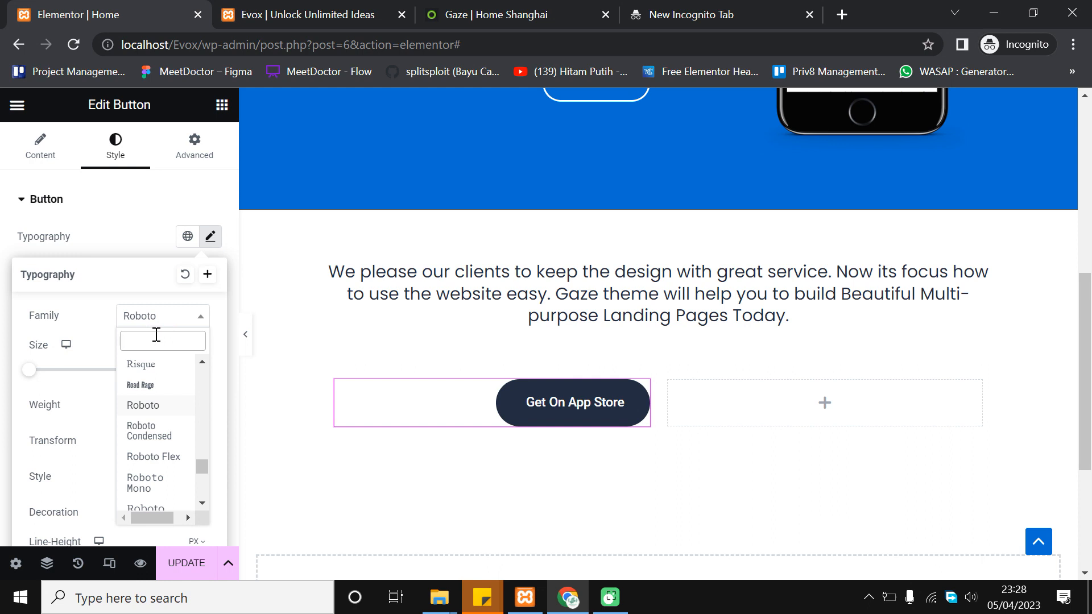
text(popp)
click(164, 394)
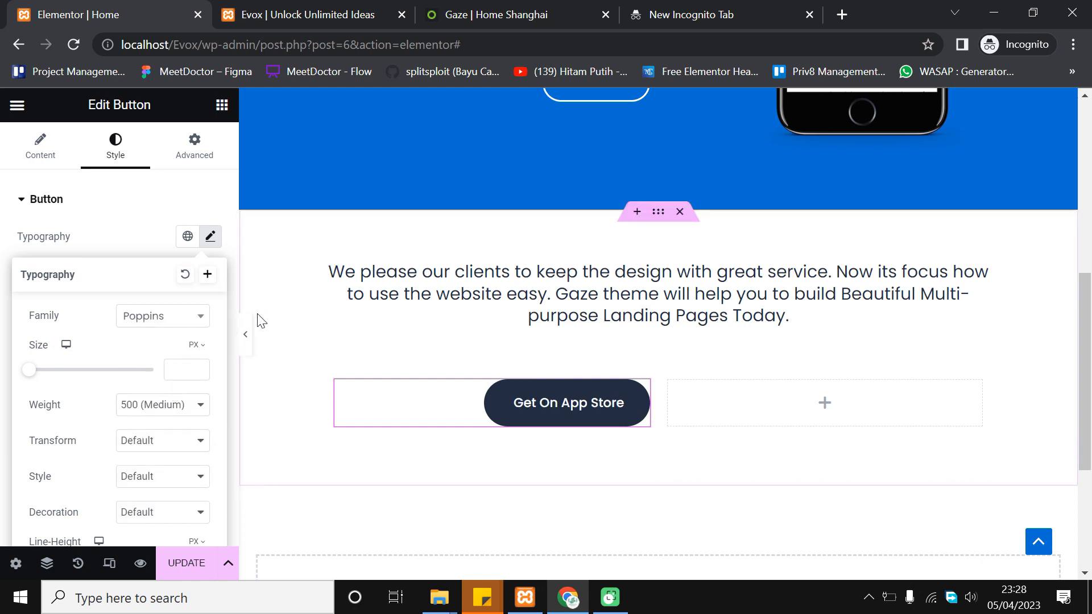
scroll(621, 383, down, 2)
click(48, 162)
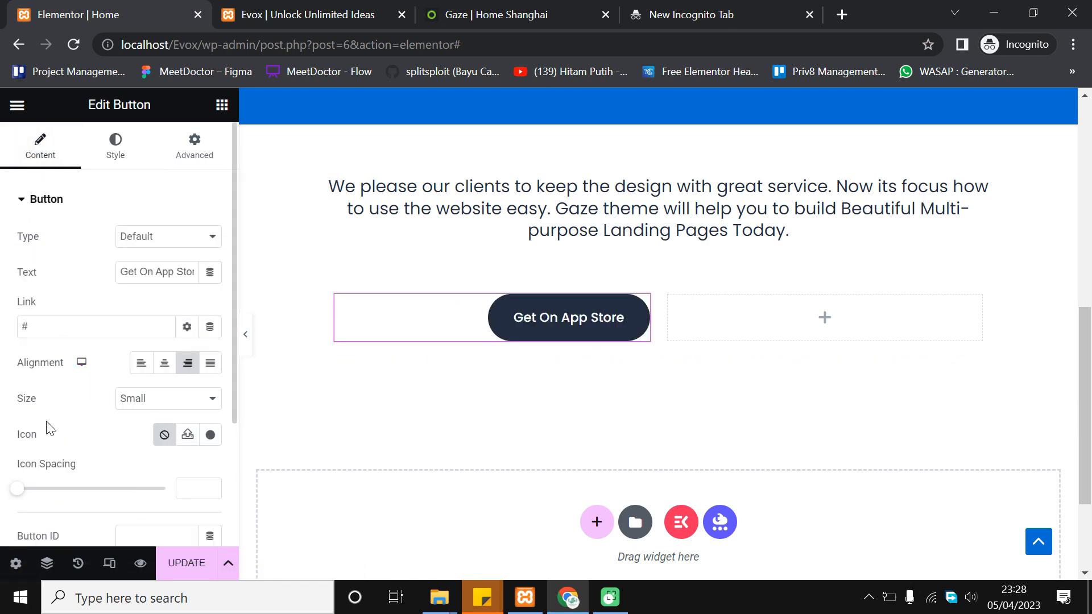
After checking the Gaze page, insert the Apple icon from the icon library before the button label
click(512, 7)
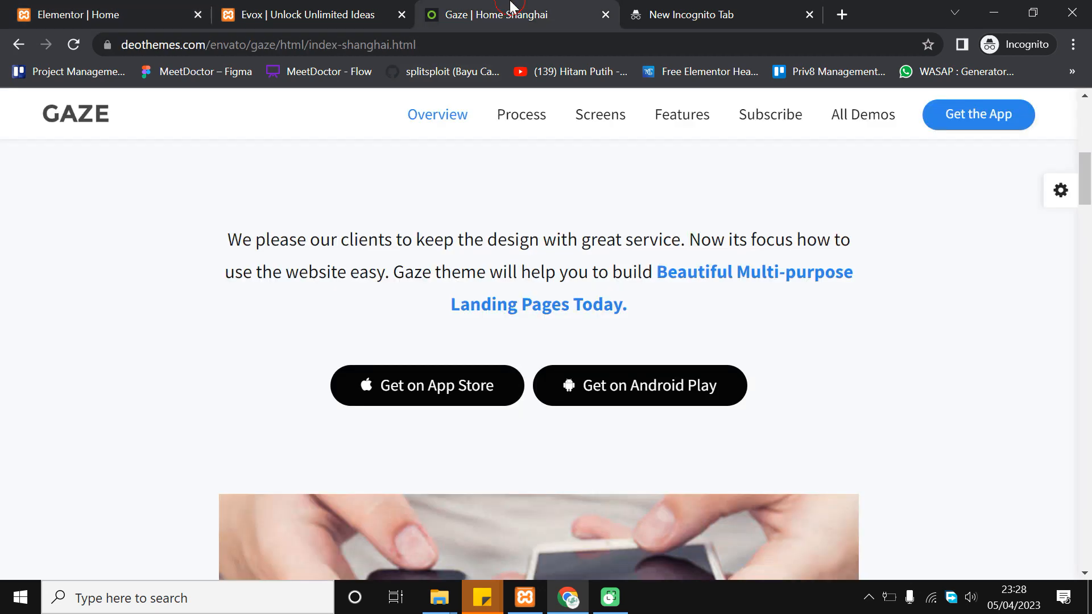
click(108, 14)
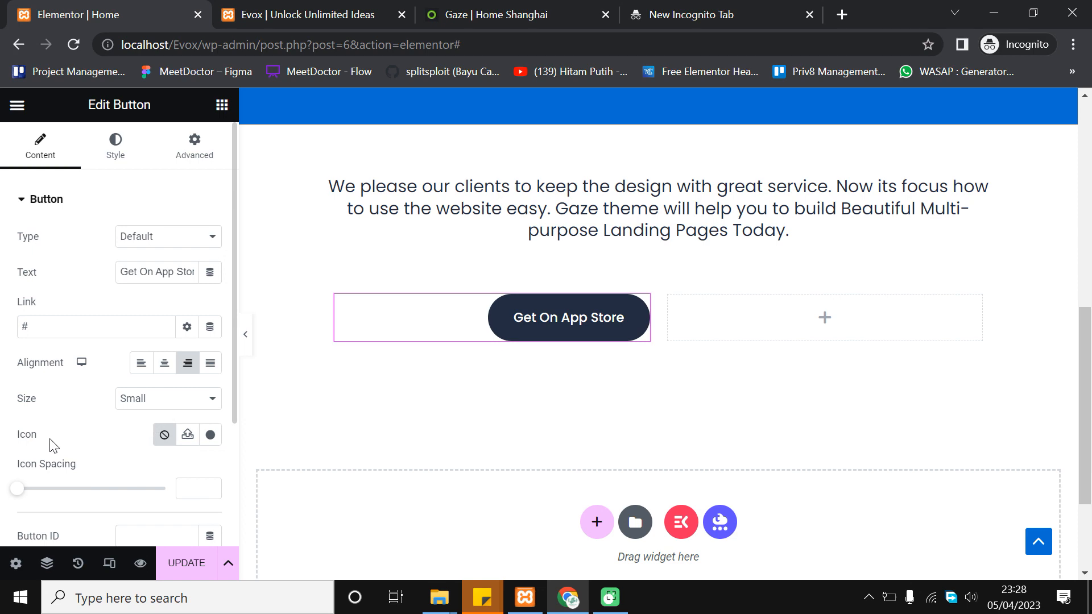
scroll(34, 438, down, 3)
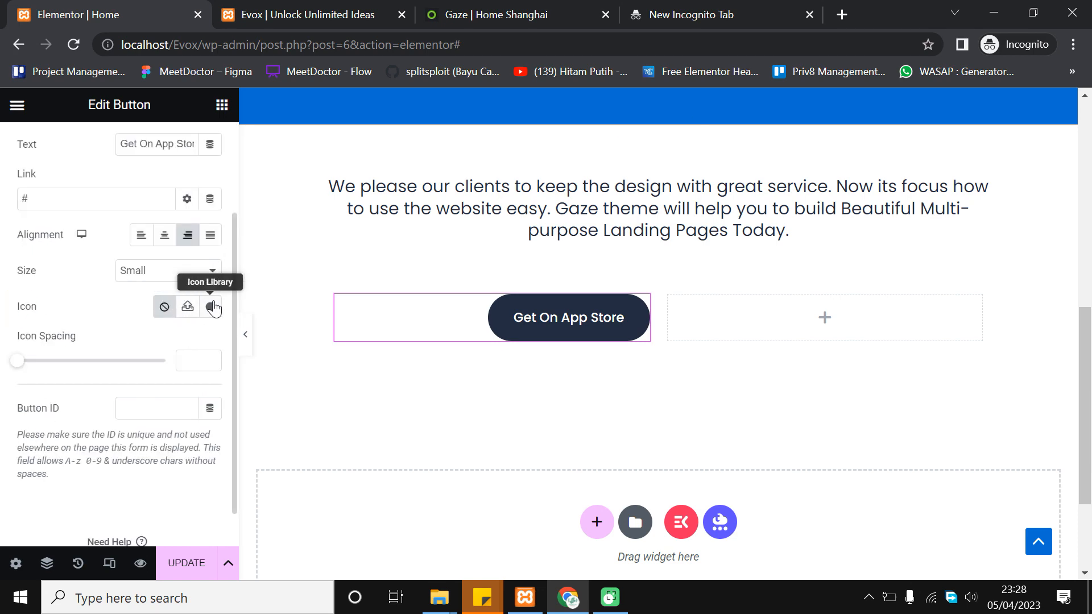
click(212, 307)
click(448, 156)
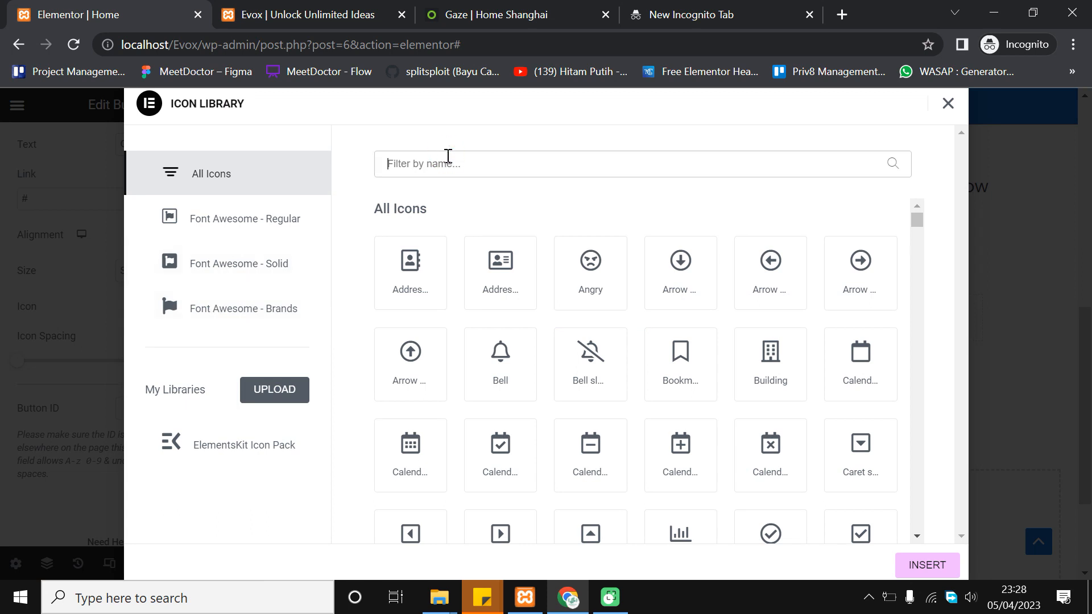
text(app)
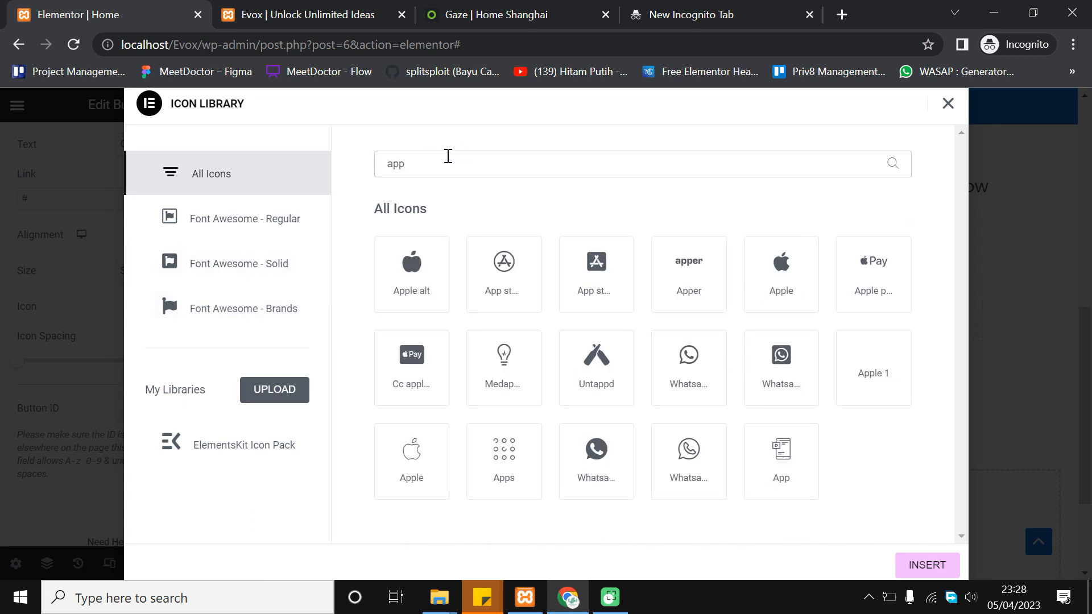
click(759, 293)
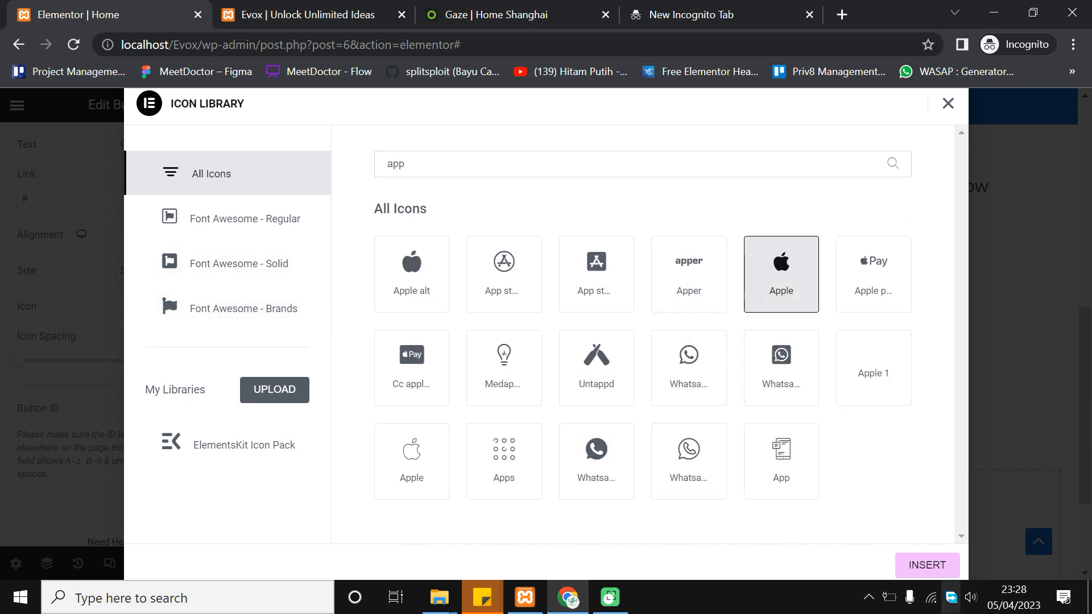
click(938, 569)
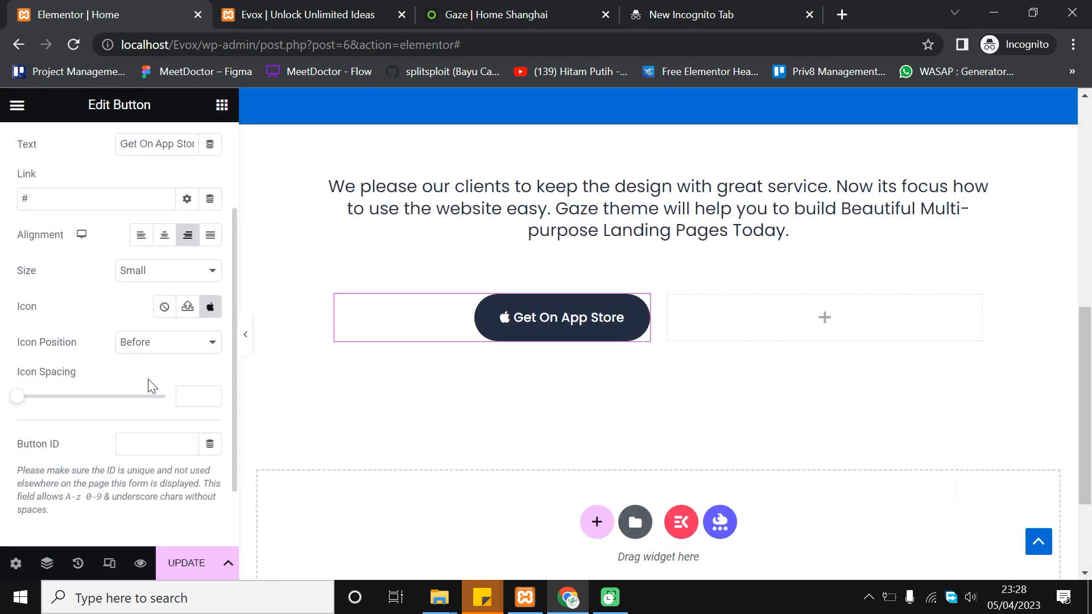
scroll(157, 405, up, 3)
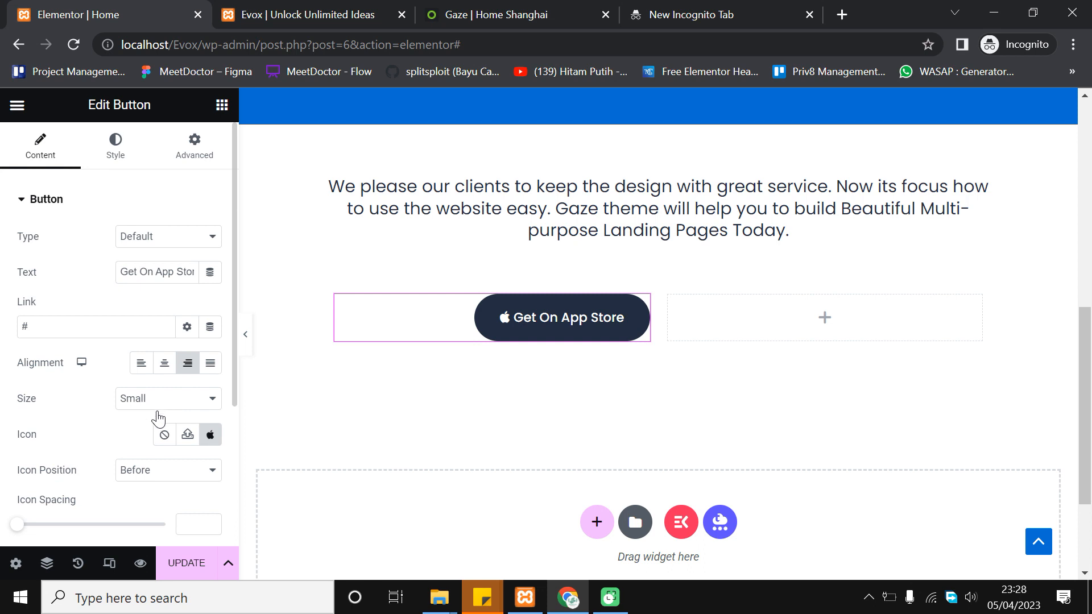
click(172, 399)
click(174, 444)
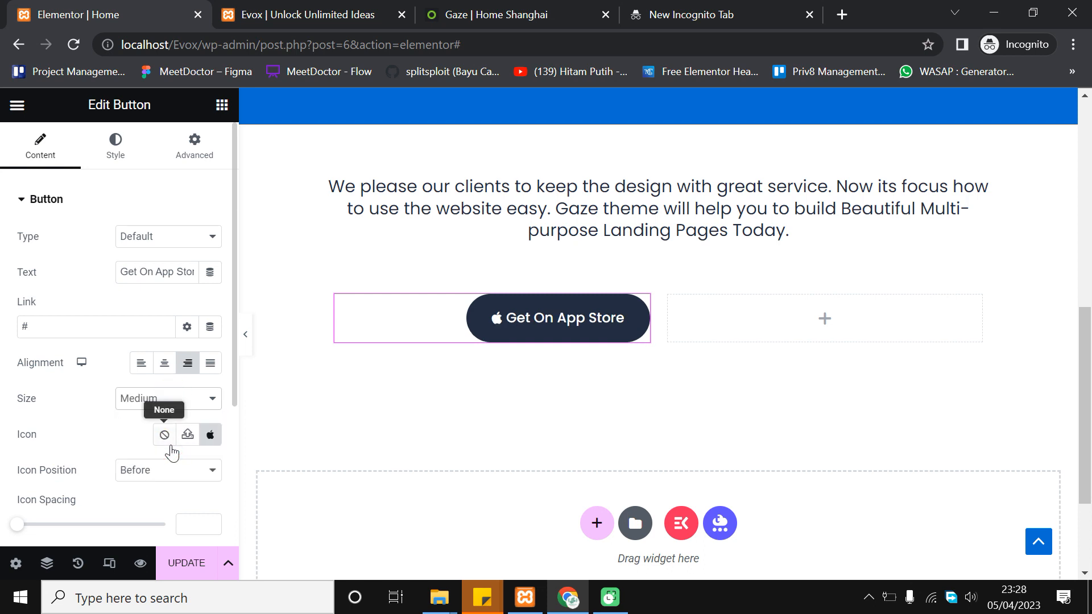
click(176, 405)
click(172, 454)
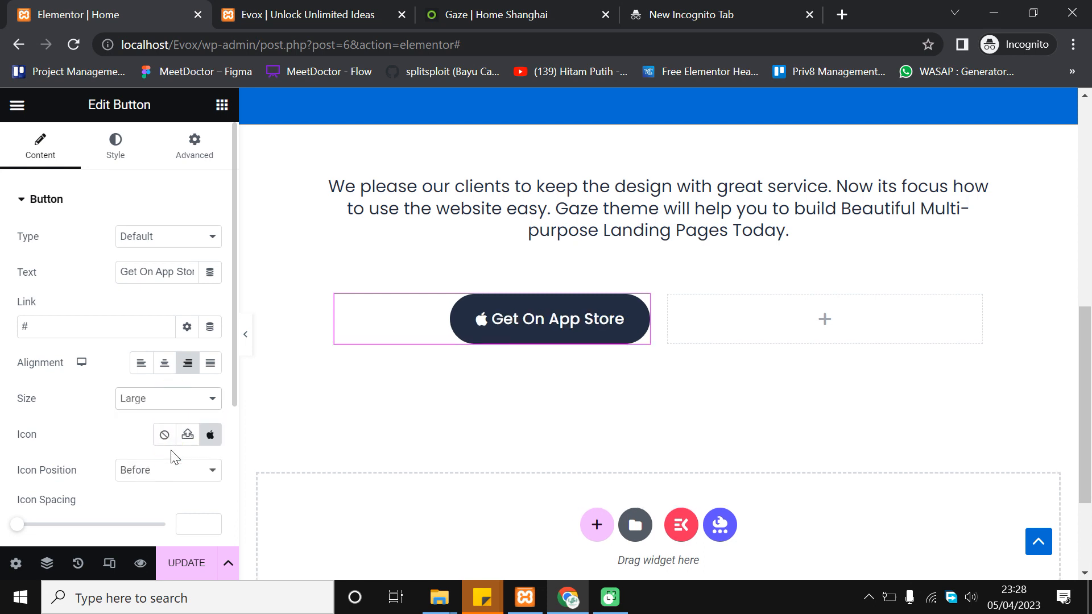
click(188, 407)
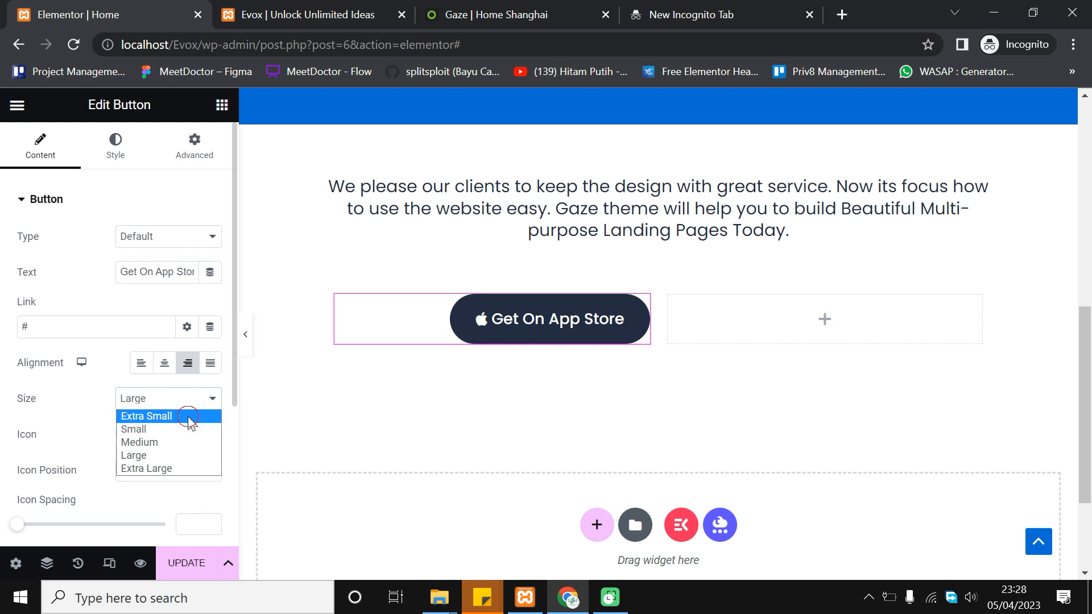
click(188, 417)
click(193, 407)
click(185, 428)
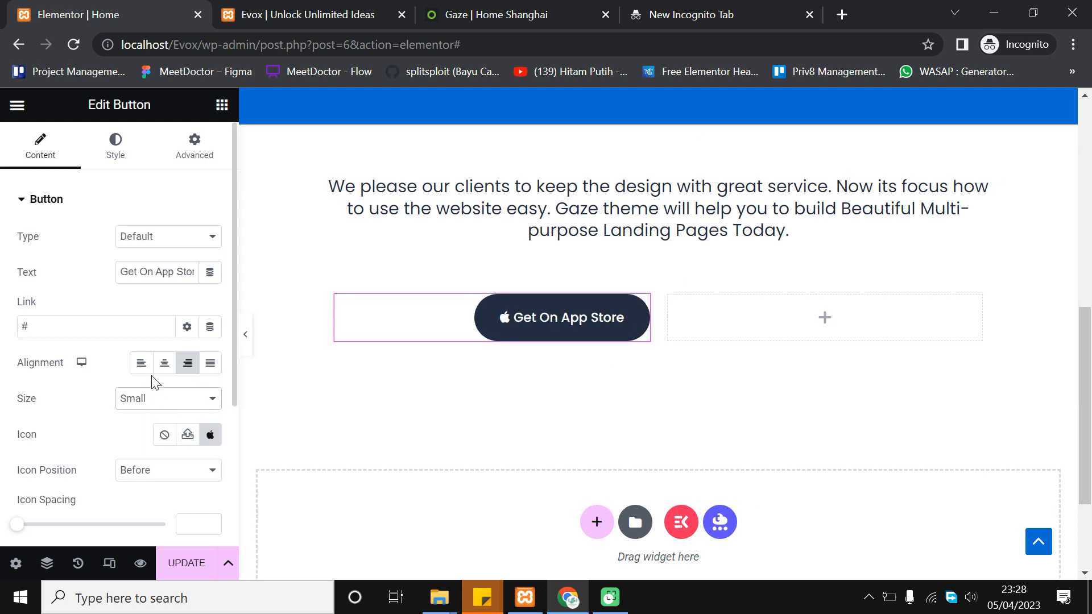
scroll(155, 380, down, 2)
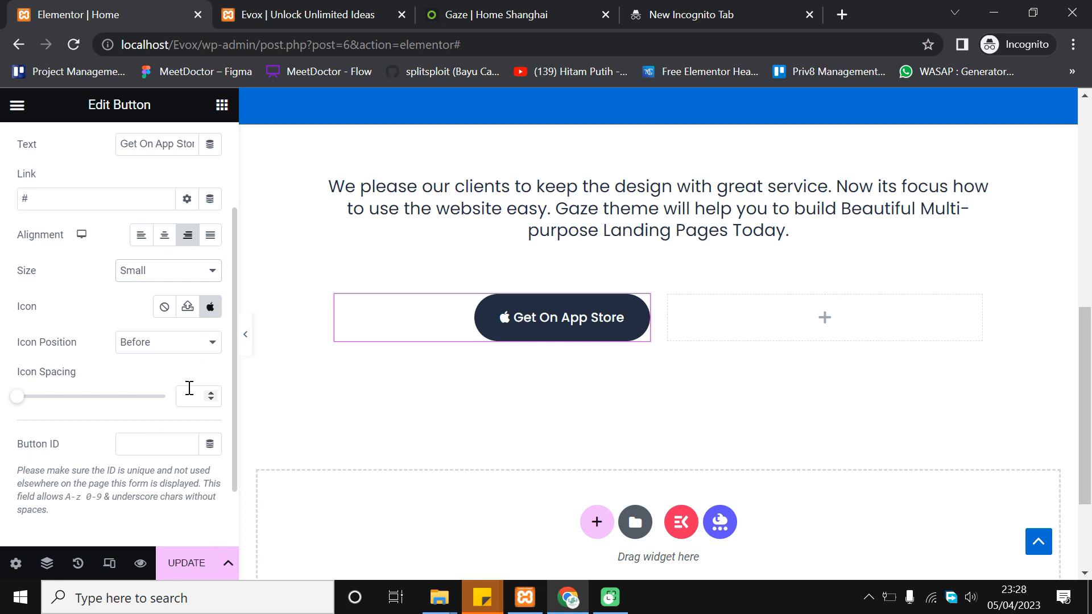
scroll(191, 388, up, 2)
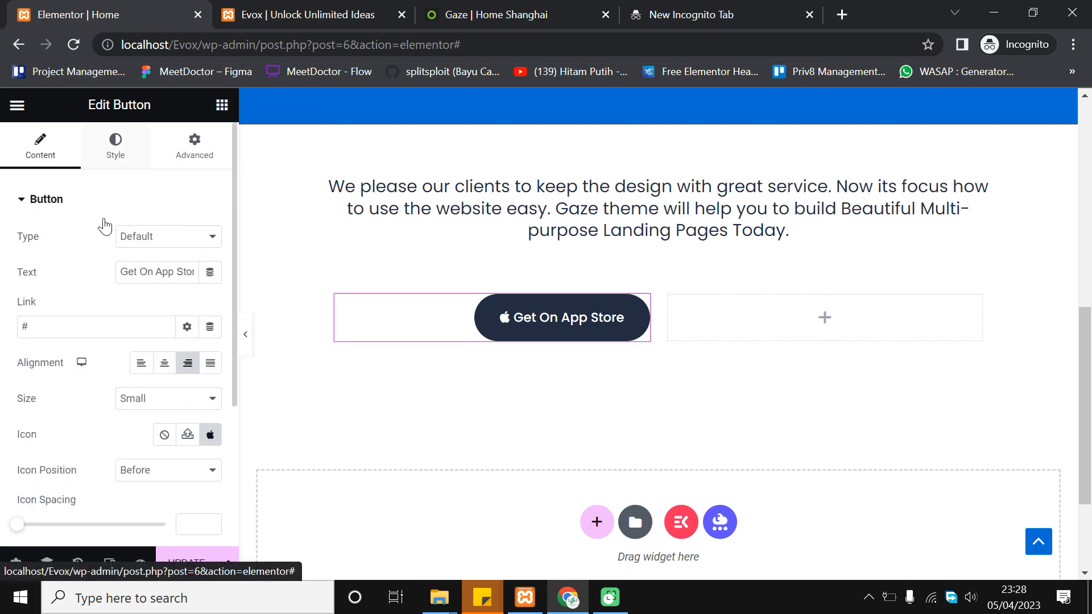
scroll(132, 342, down, 4)
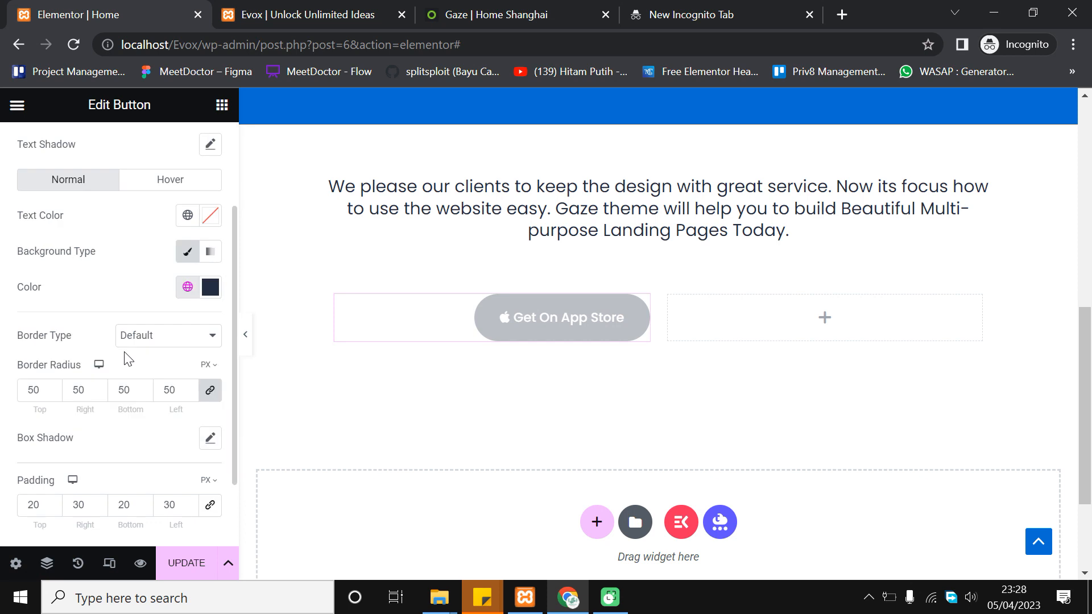
scroll(129, 358, up, 4)
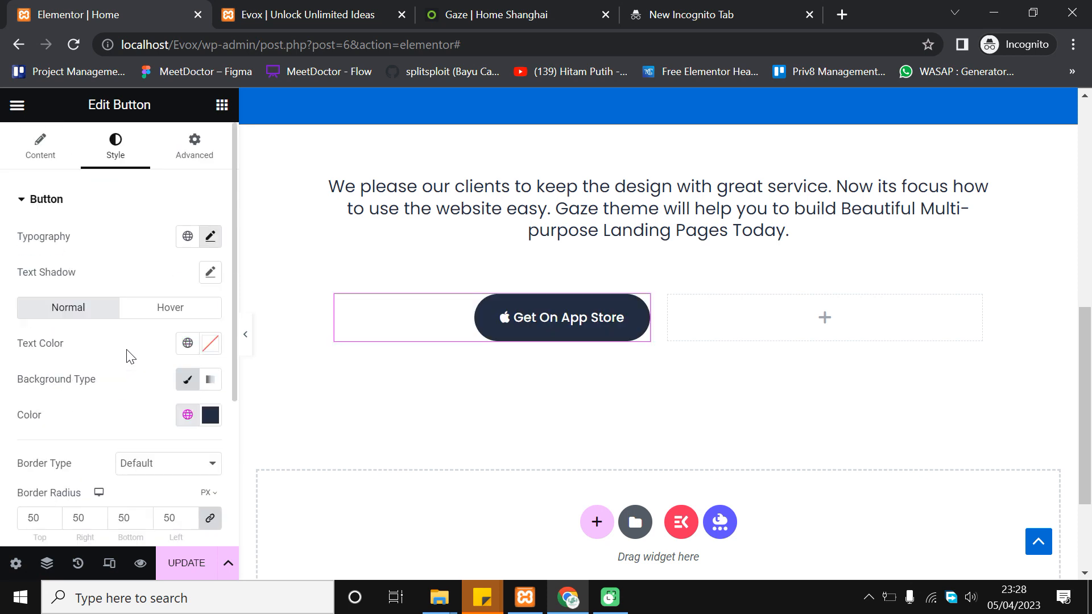
click(196, 147)
scroll(71, 415, down, 4)
scroll(114, 423, down, 4)
scroll(156, 434, up, 8)
click(41, 150)
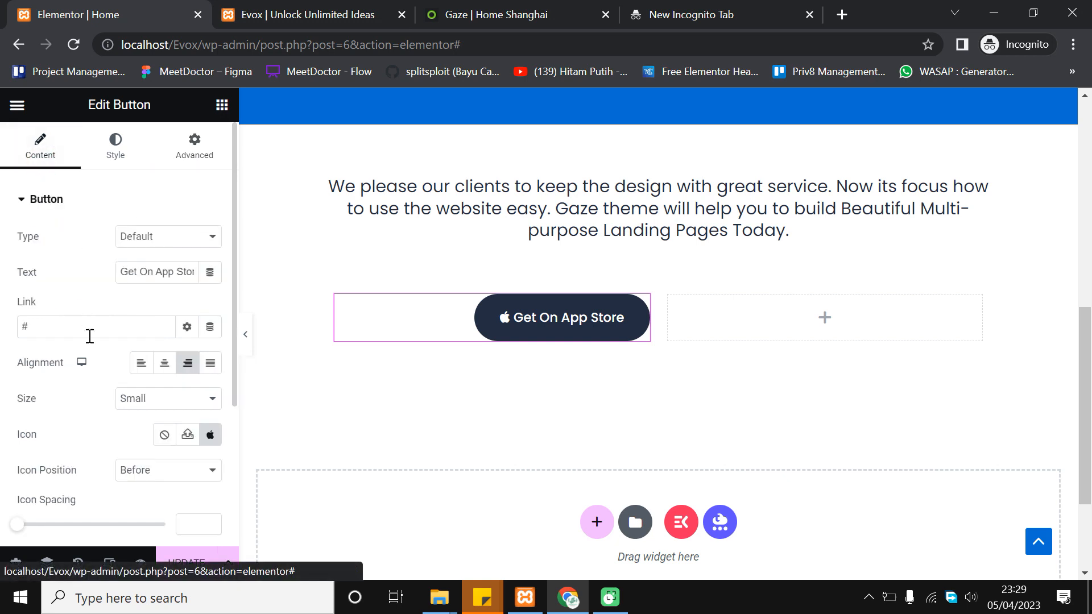
scroll(91, 359, down, 2)
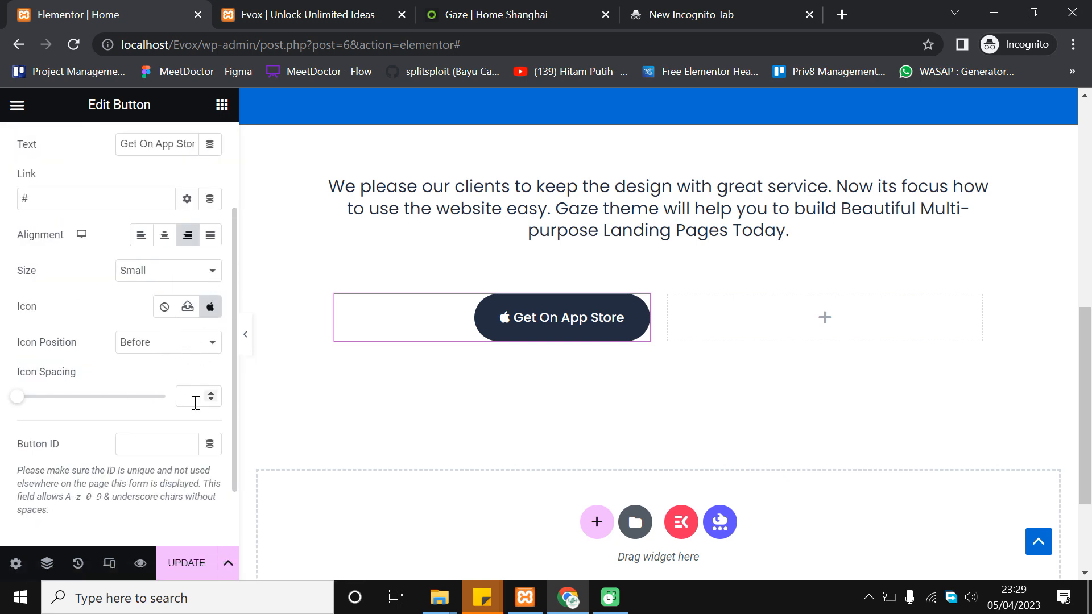
scroll(142, 466, down, 1)
scroll(144, 485, up, 4)
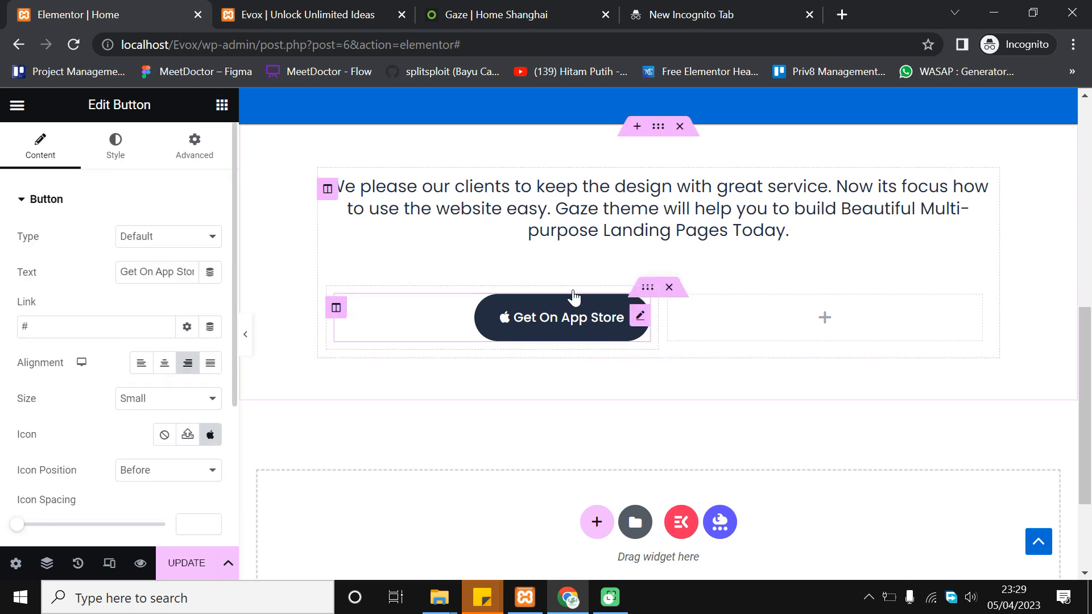
click(245, 334)
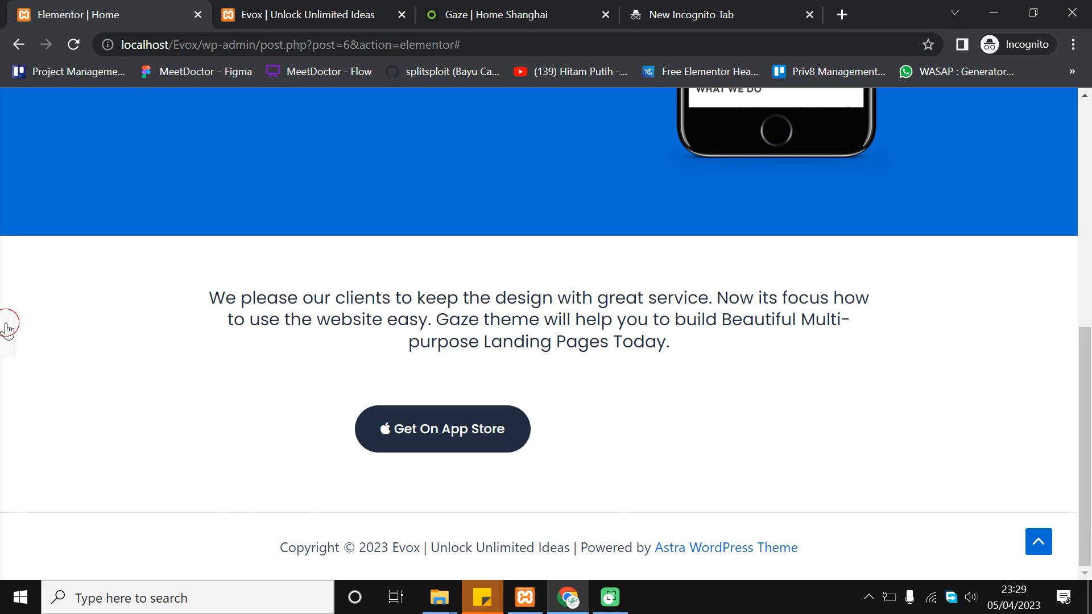
click(7, 330)
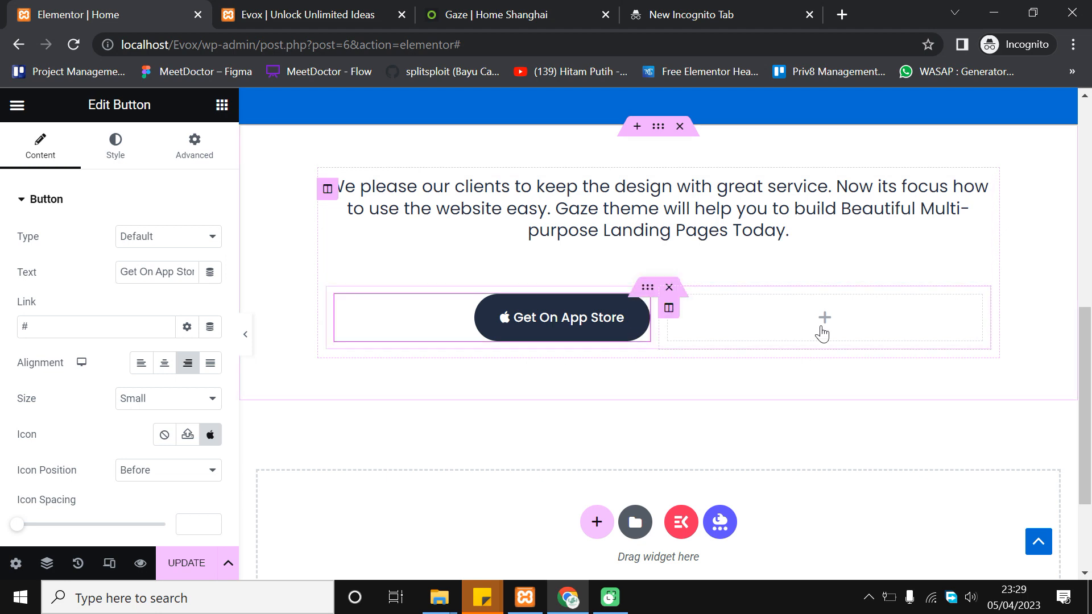
Copy the 'Get On App Store' button into the empty right column and left-align it
right_click(538, 317)
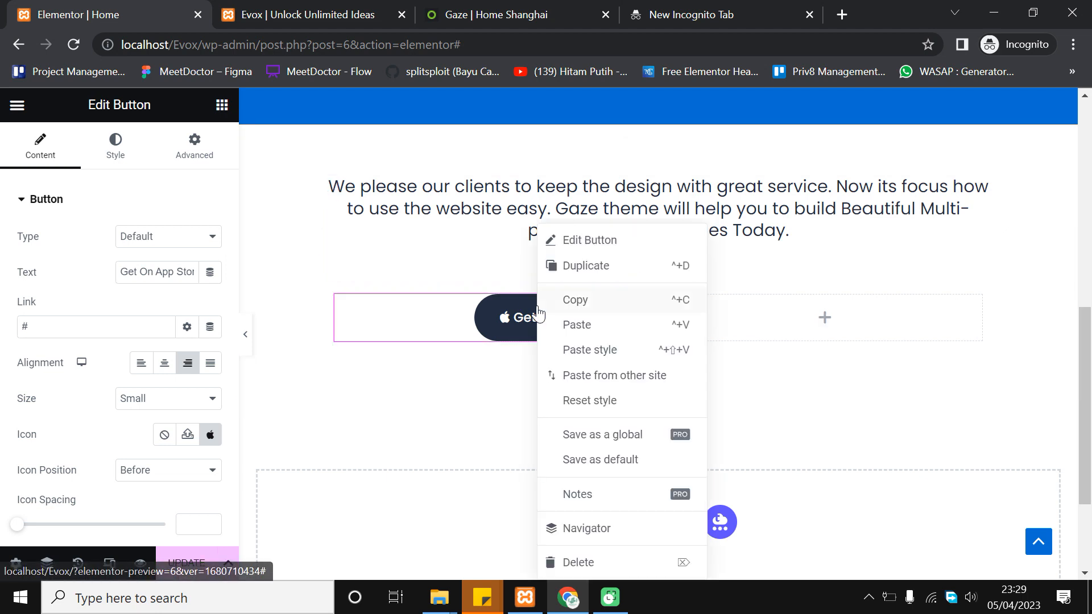
click(471, 398)
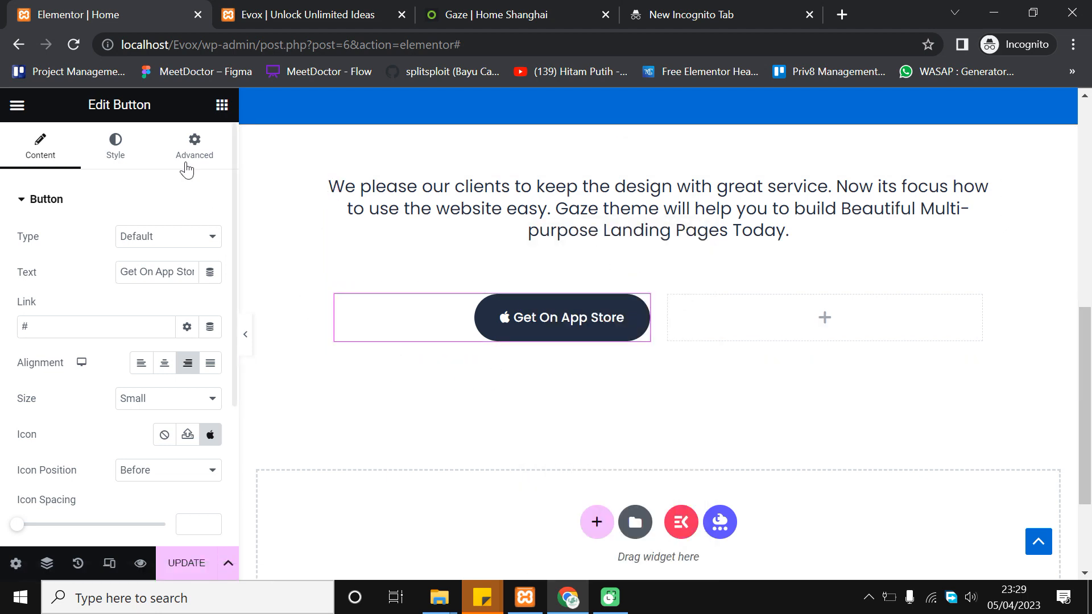
click(222, 105)
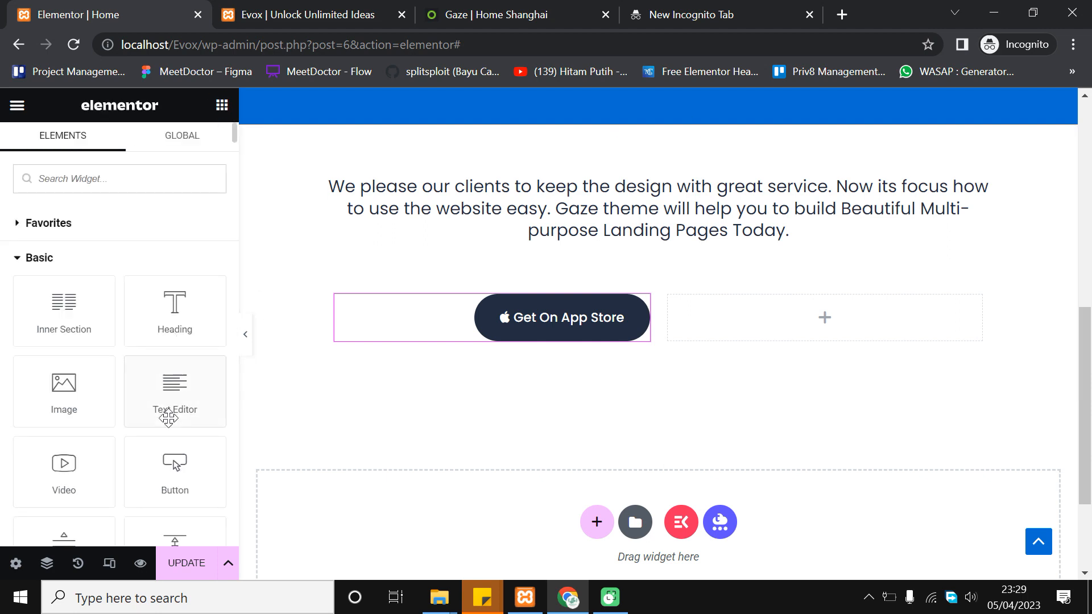
right_click(541, 319)
click(564, 299)
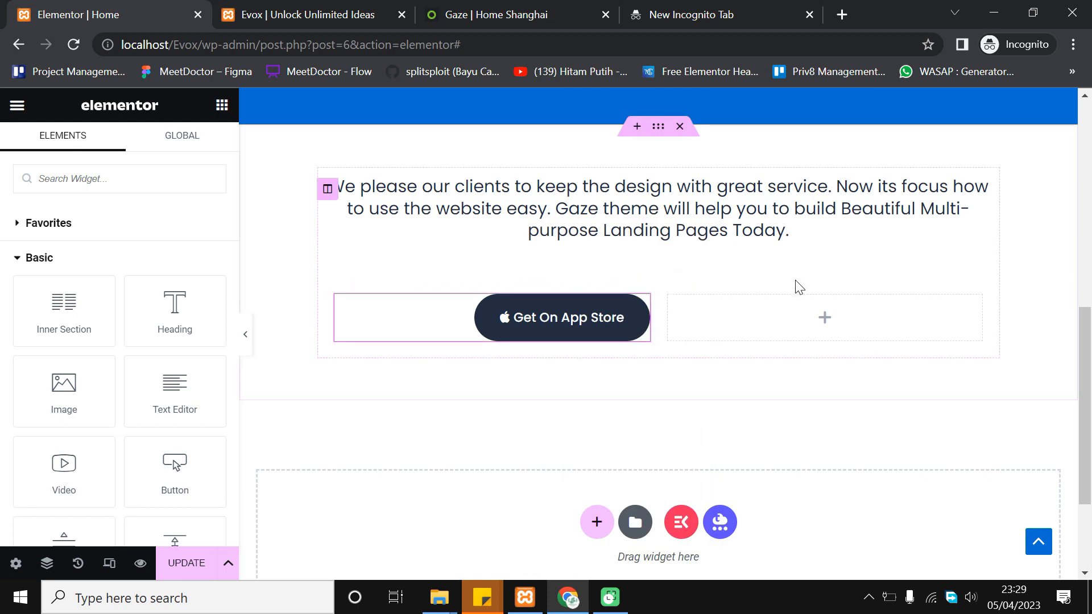
right_click(787, 321)
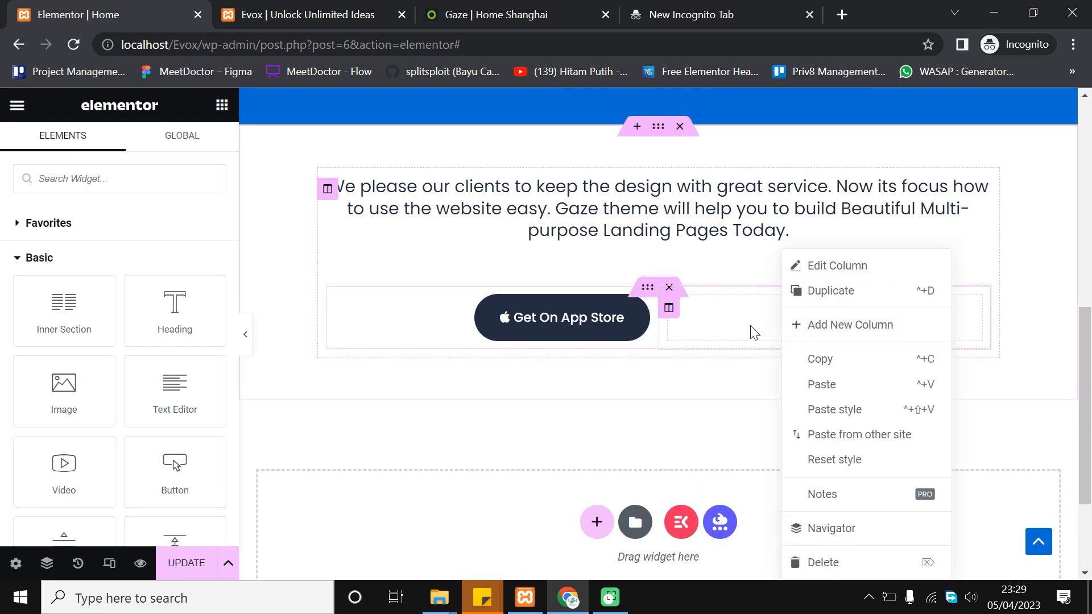
click(850, 386)
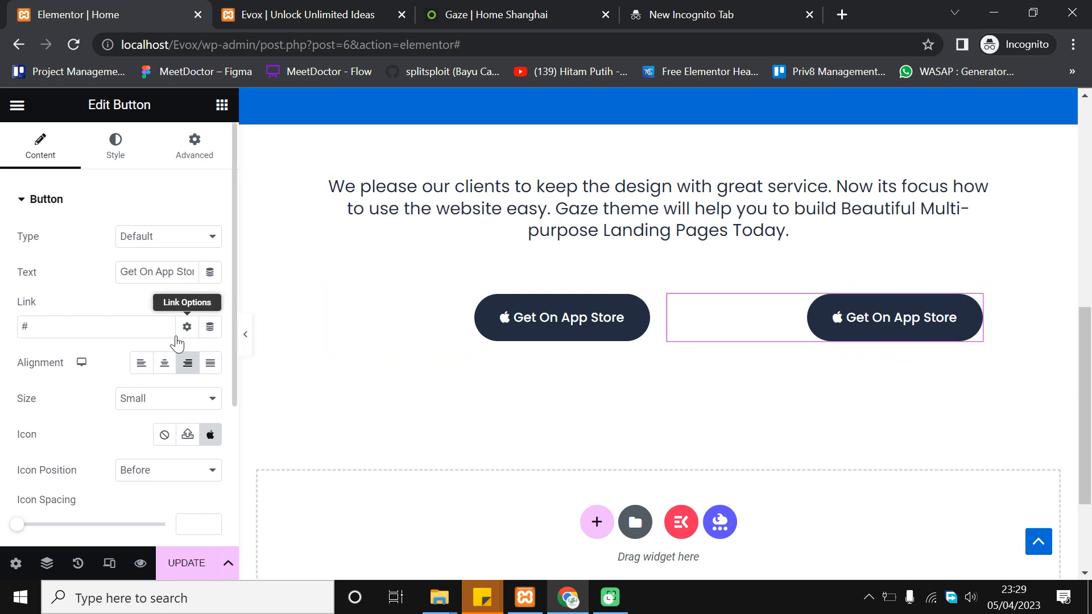
click(142, 366)
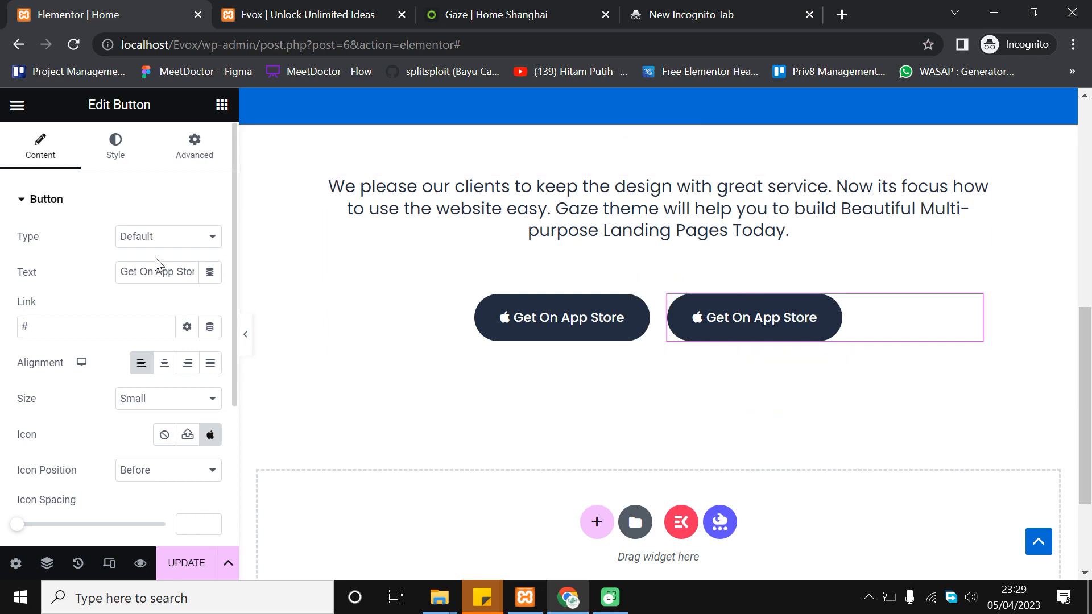
drag(158, 273, 205, 280)
Change the second button's label to 'Get On Android Play'
text(Goo)
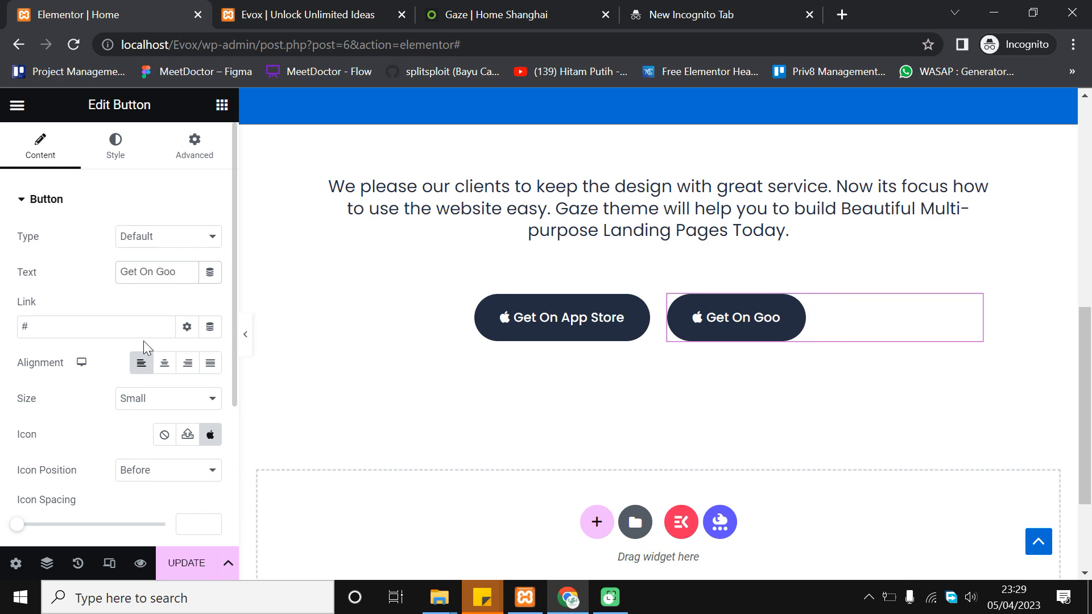
click(562, 7)
click(131, 8)
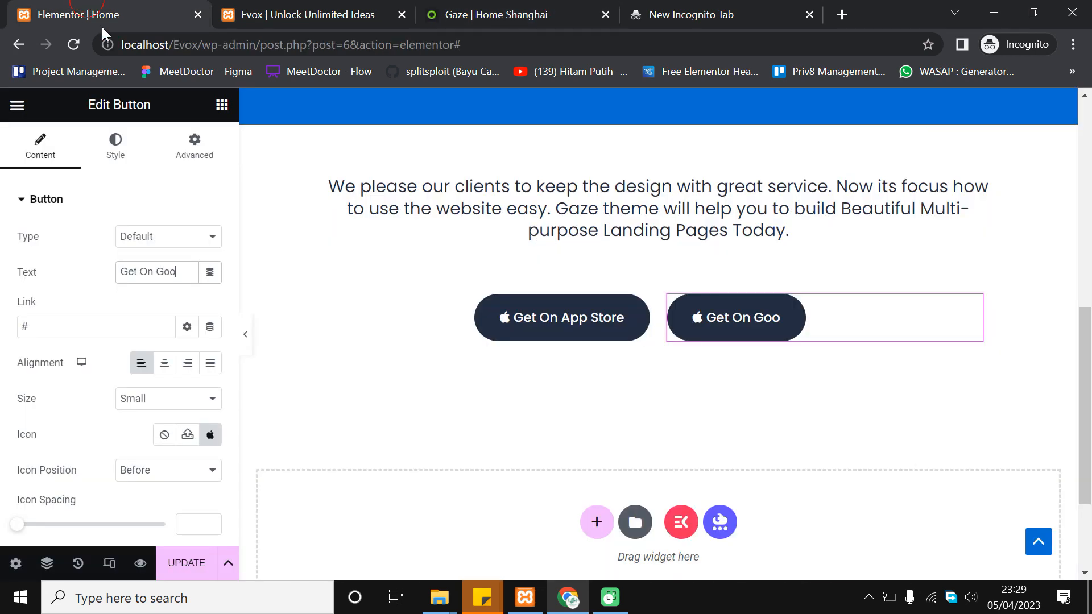
text(Androdi)
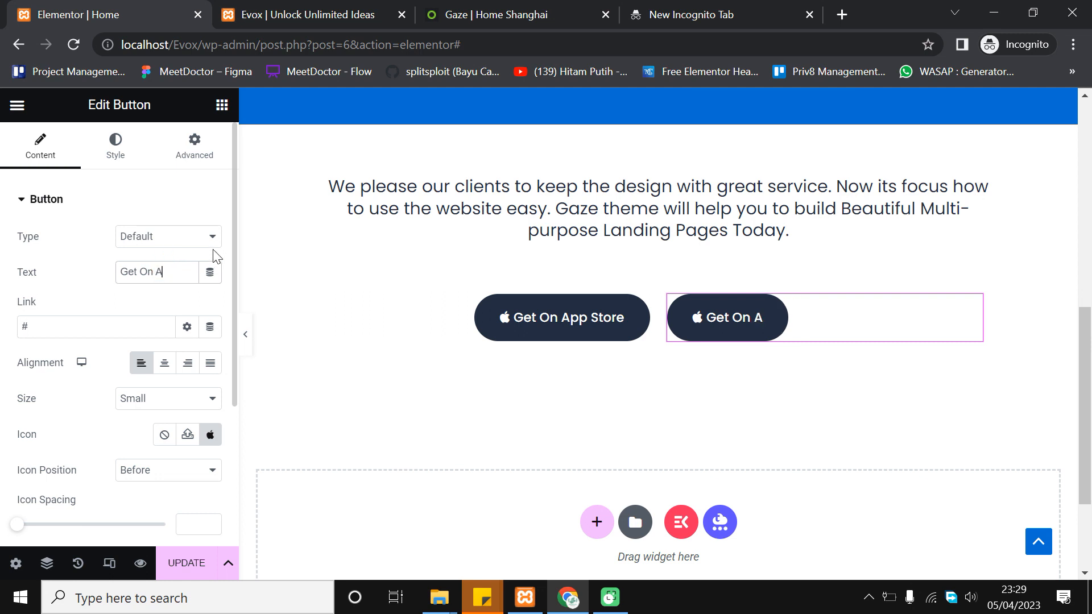
key(BackSpace)
key(BackSpace)
text(id Play)
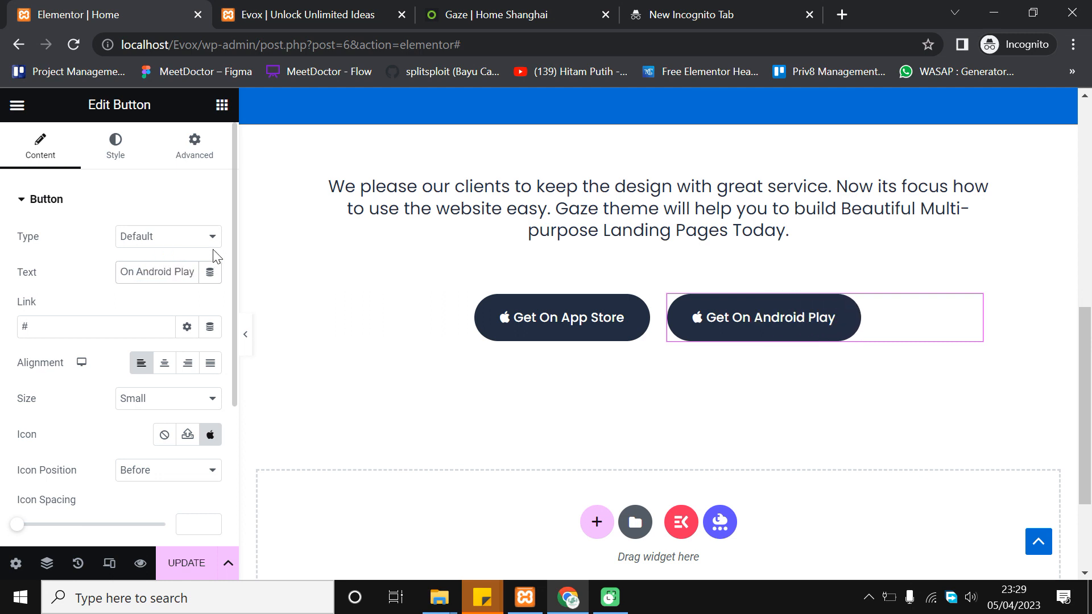
scroll(165, 401, down, 2)
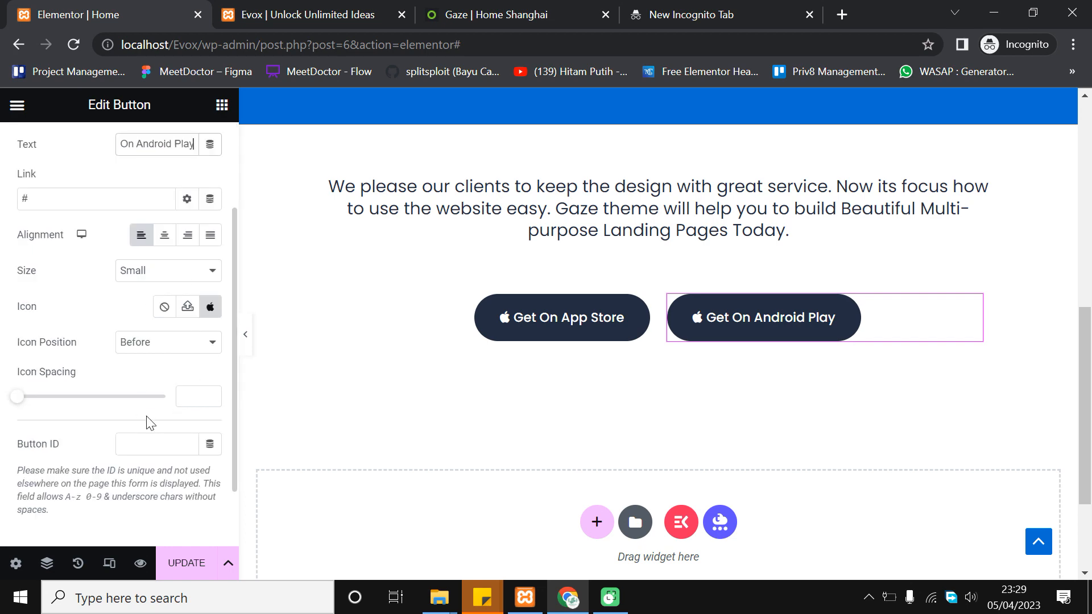
scroll(153, 418, up, 2)
Replace the button's icon with the Android icon from the icon library
click(210, 435)
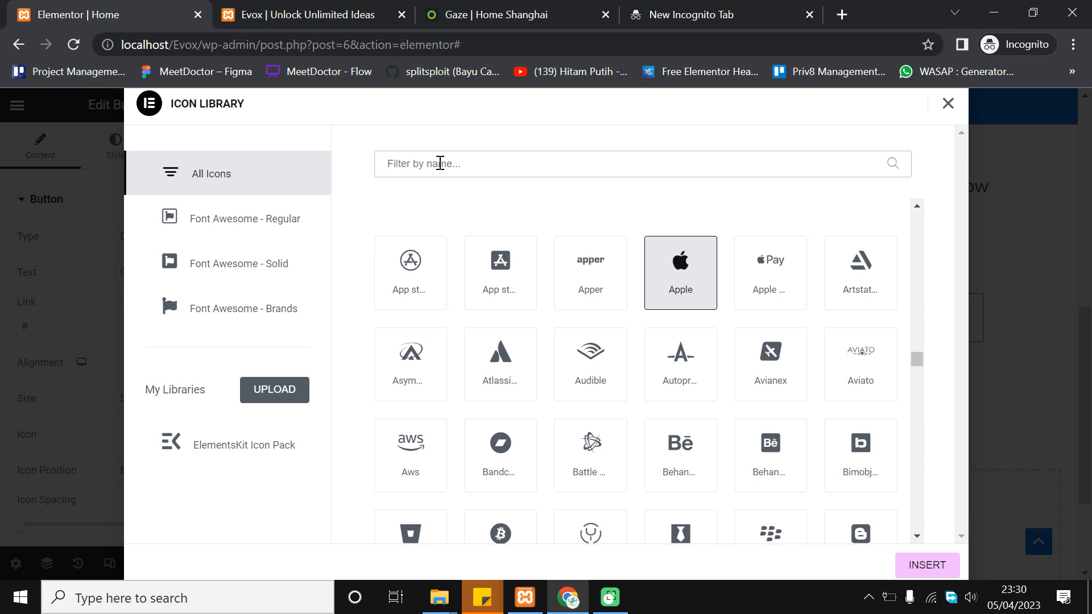
text(andro)
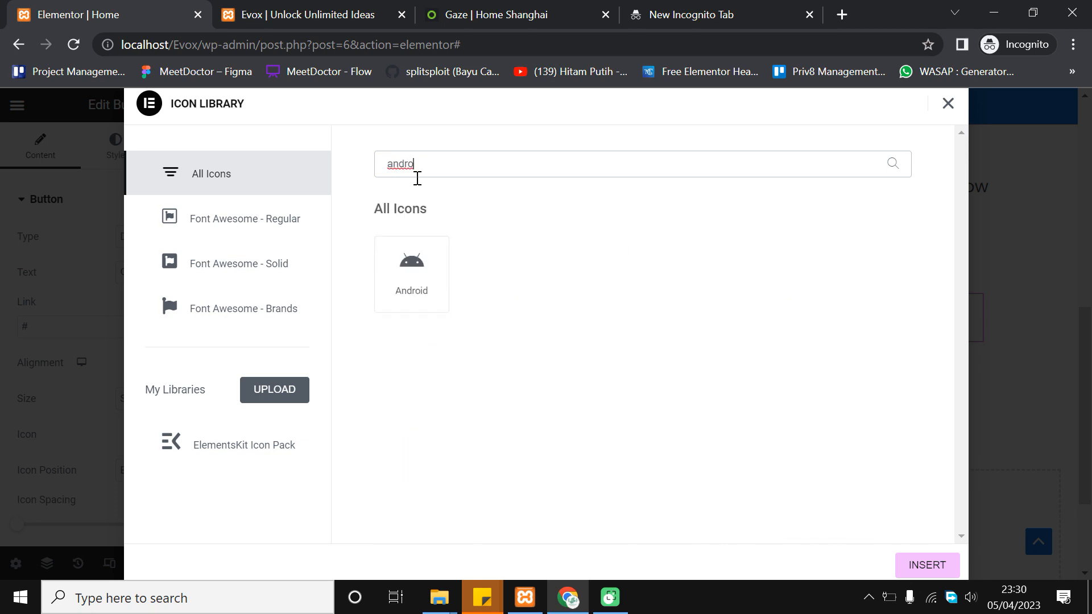
click(406, 299)
click(925, 564)
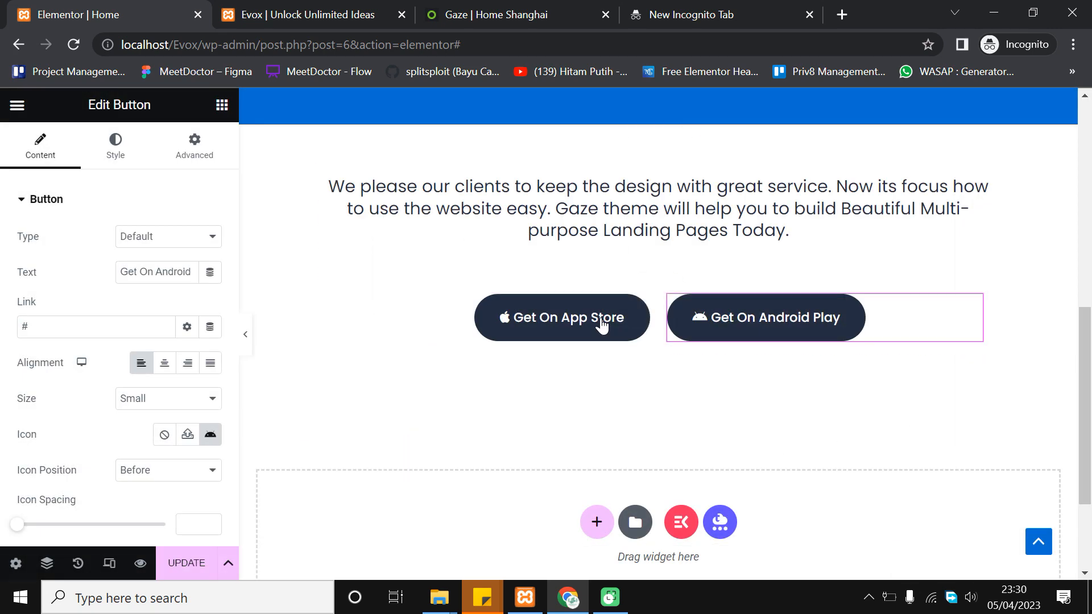
scroll(602, 307, up, 2)
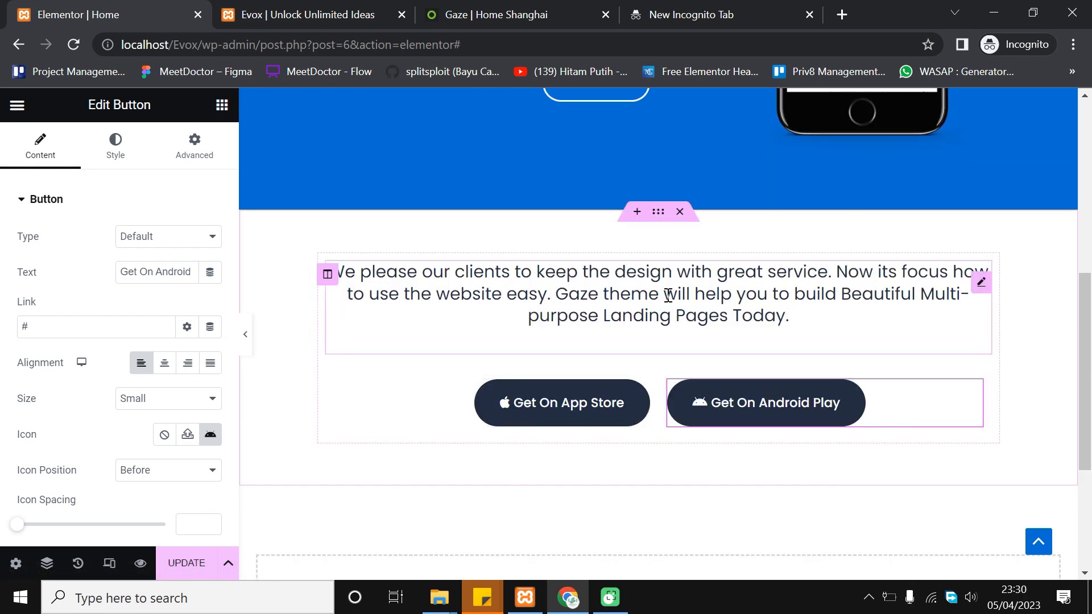
Update the page and reload the live Evox page to see the new buttons
click(196, 569)
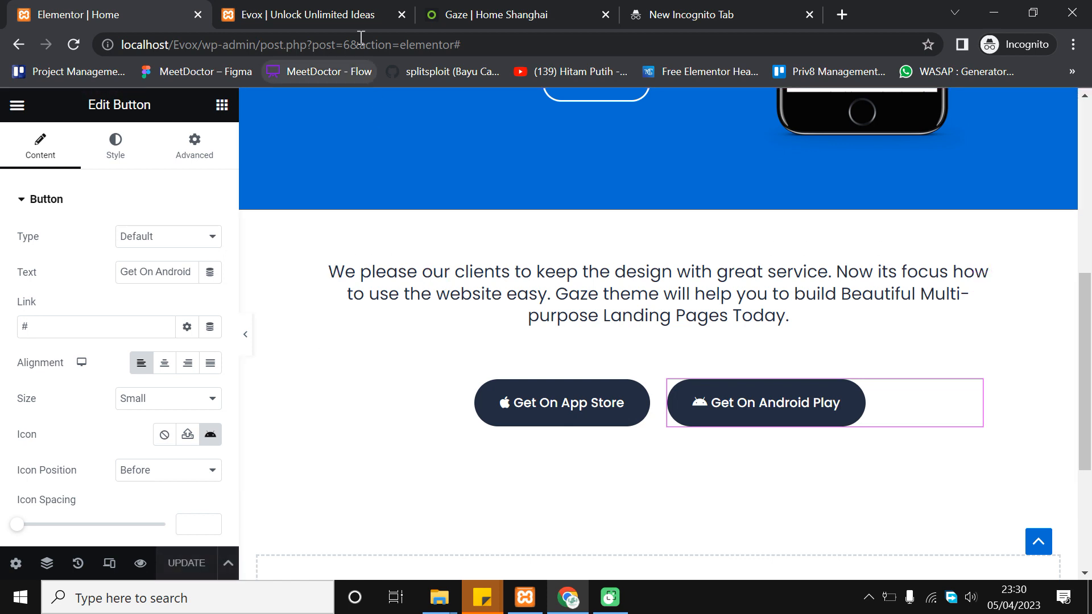
click(344, 7)
click(72, 45)
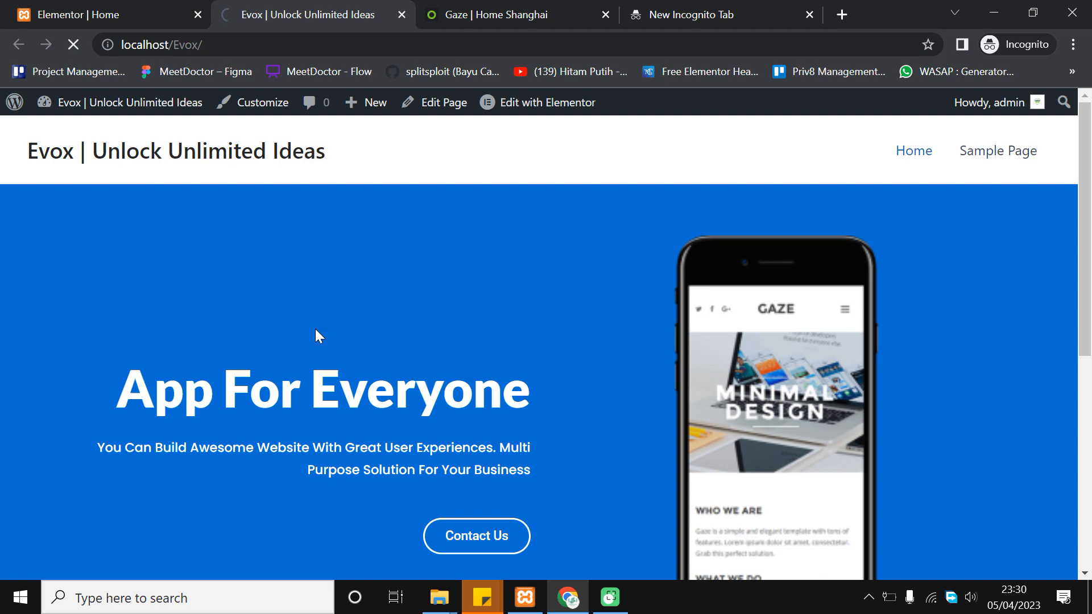
scroll(341, 327, down, 3)
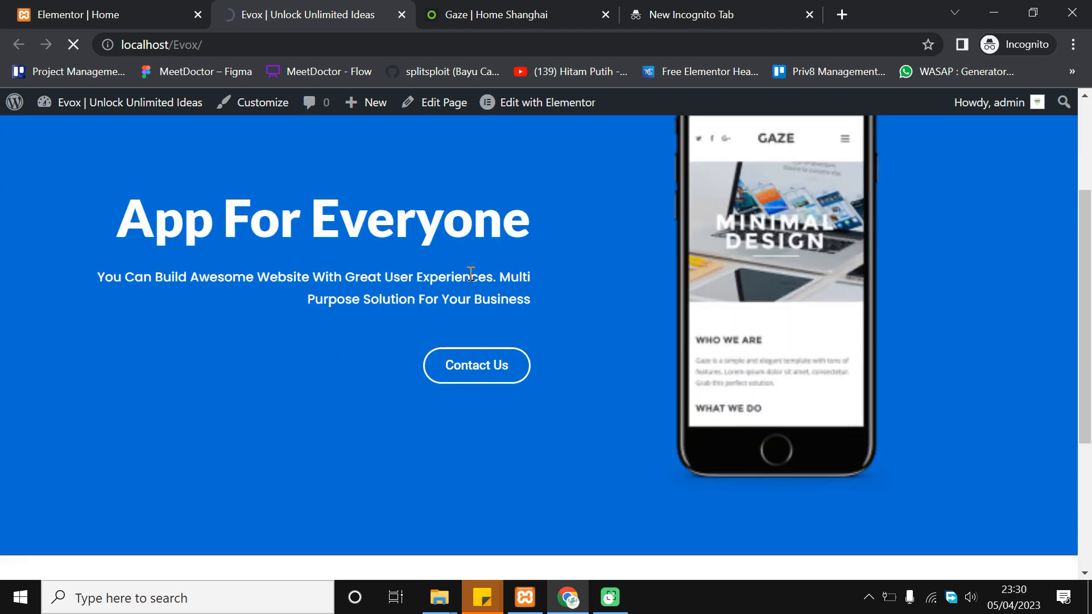
scroll(470, 274, down, 3)
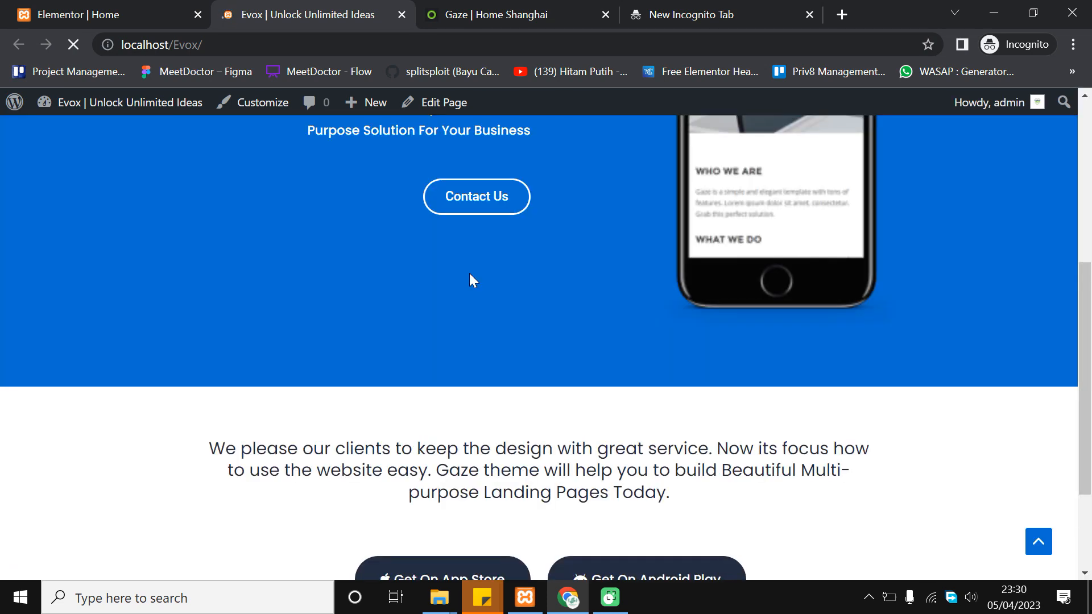
scroll(470, 275, down, 3)
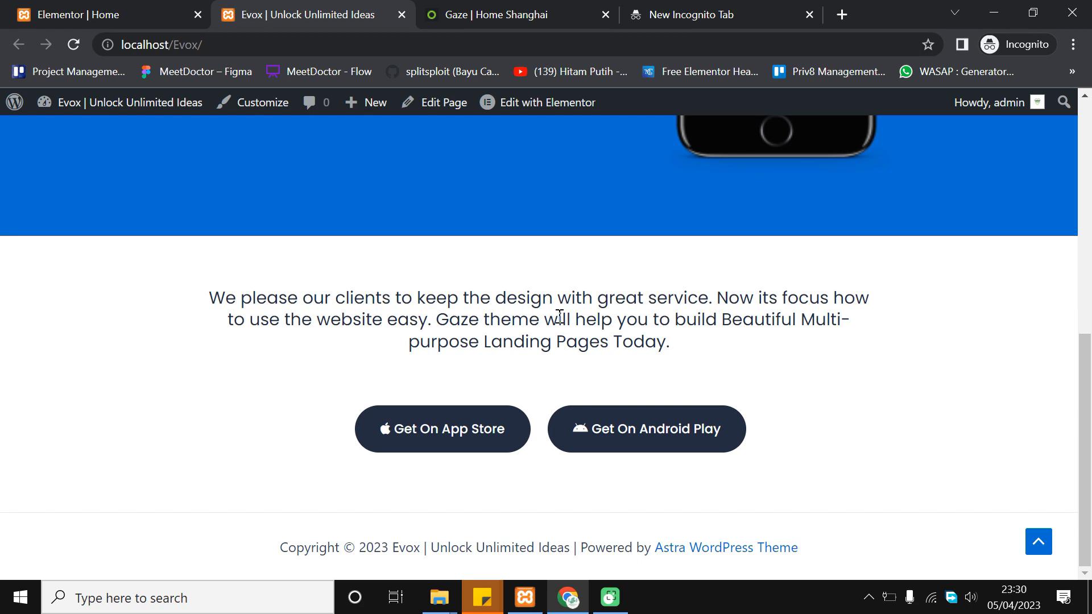
Compare against the Gaze demo and inspect the intro paragraph and buttons on the live page
click(503, 8)
click(333, 7)
drag(220, 297, 637, 319)
click(676, 319)
scroll(675, 319, up, 5)
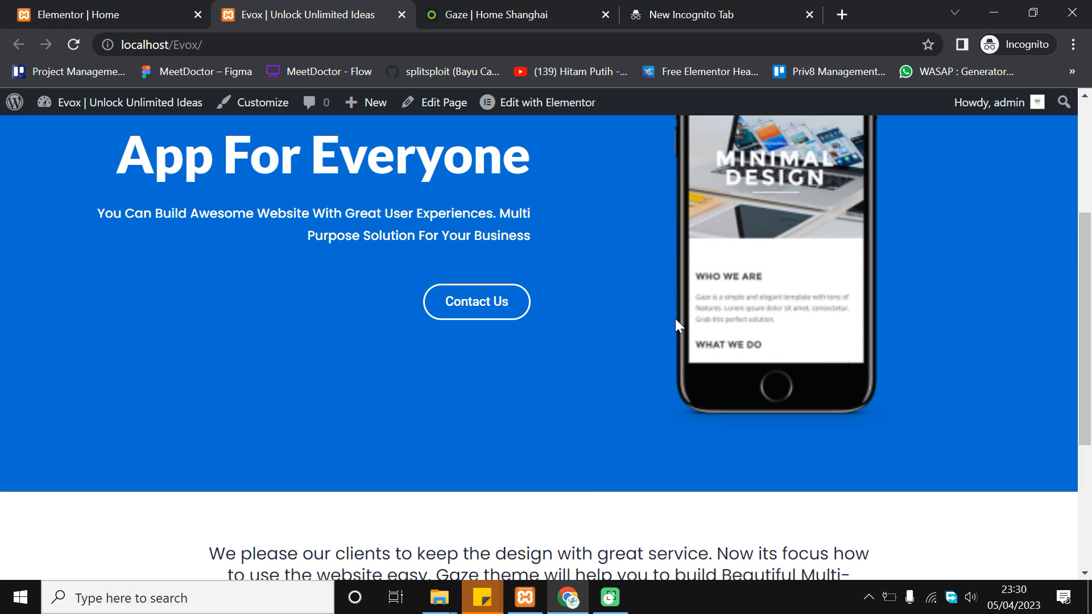
scroll(676, 320, down, 3)
scroll(654, 353, up, 2)
scroll(623, 387, down, 2)
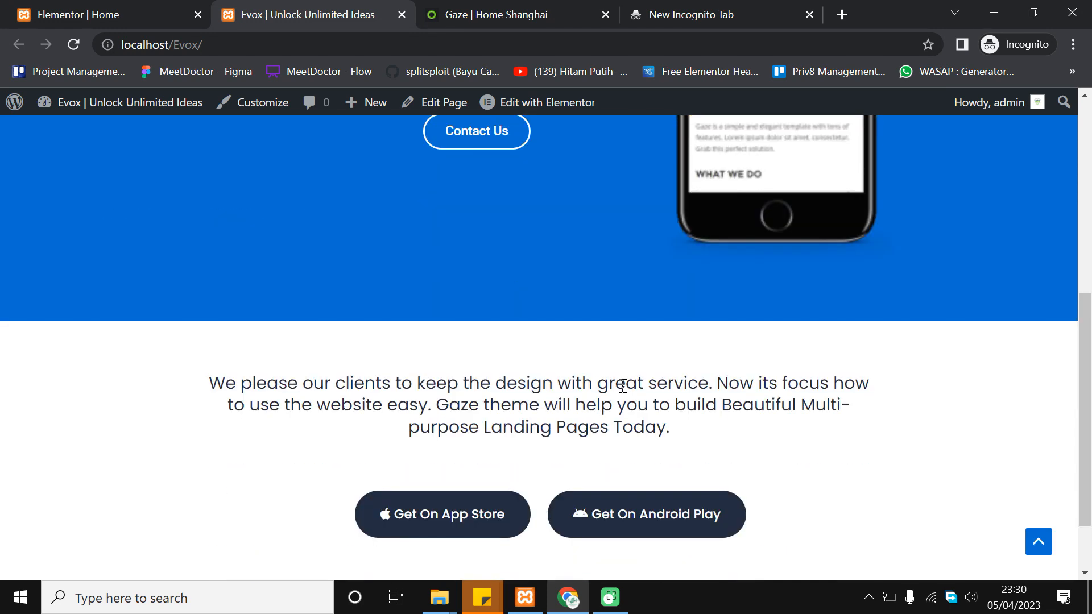
Scroll through the Gaze demo's video section for reference
click(529, 8)
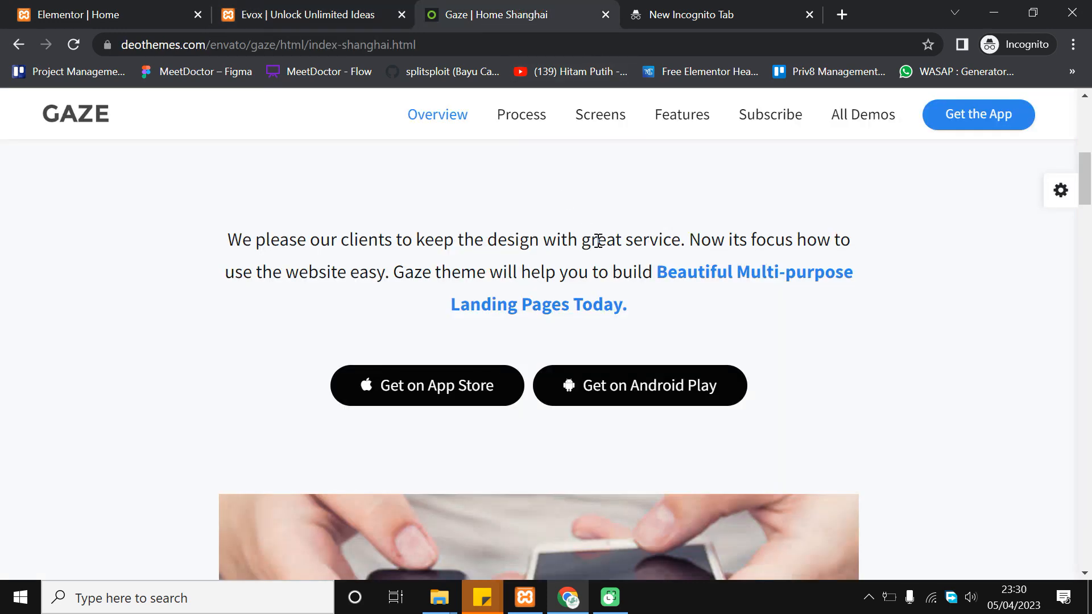
scroll(539, 393, up, 5)
scroll(519, 405, down, 10)
scroll(520, 404, down, 5)
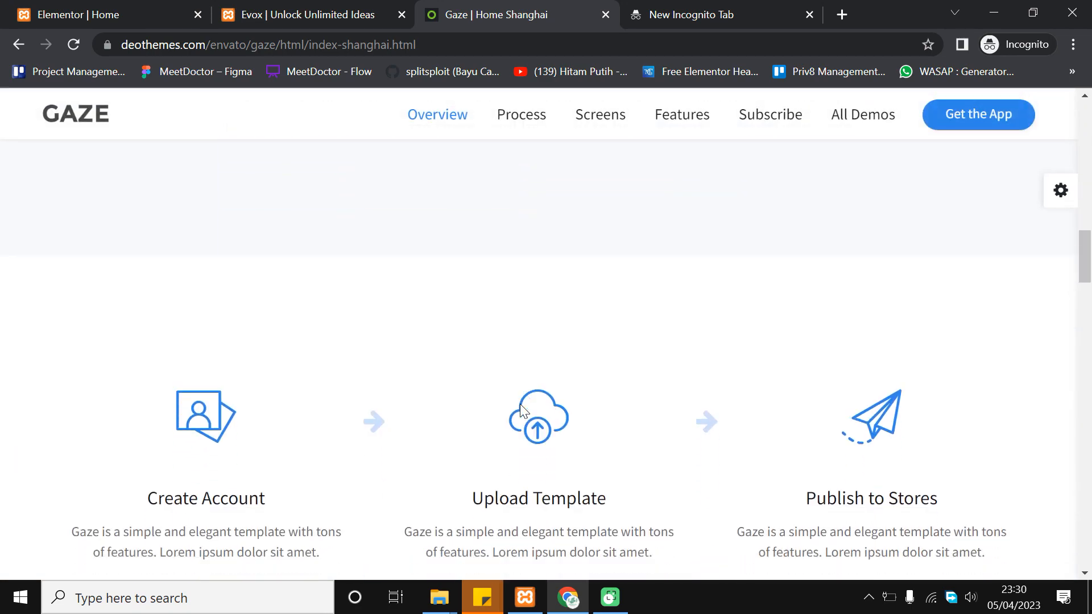
scroll(520, 403, up, 16)
scroll(520, 405, down, 10)
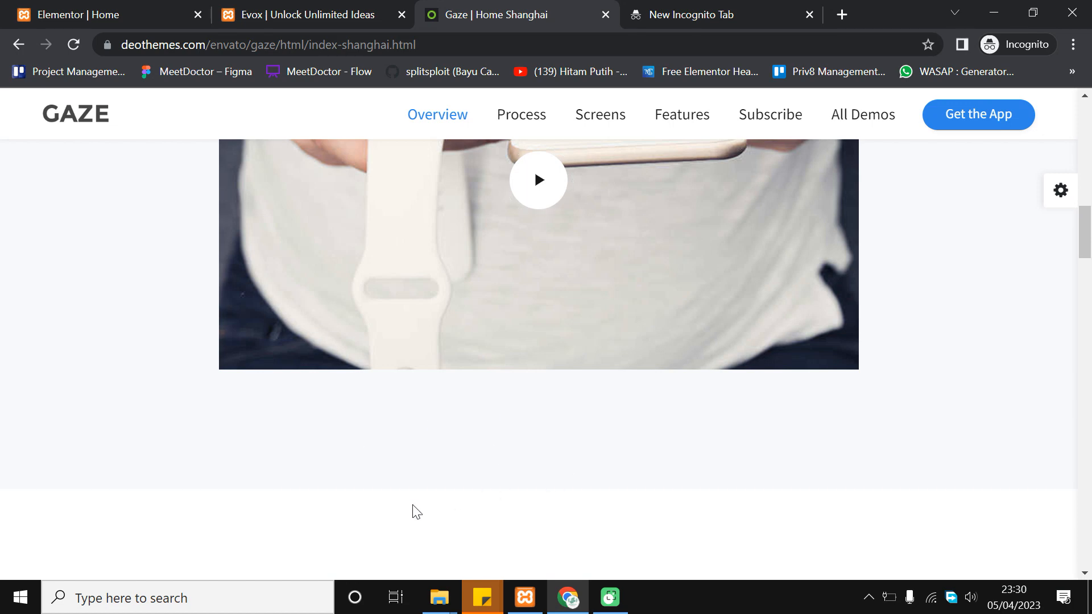
scroll(236, 445, up, 11)
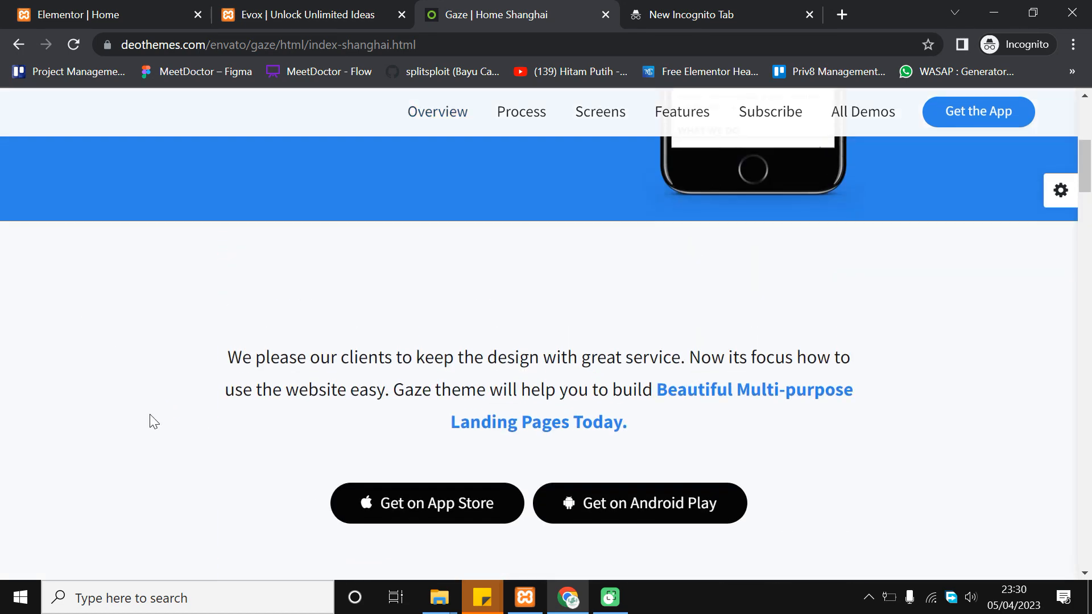
scroll(223, 317, down, 10)
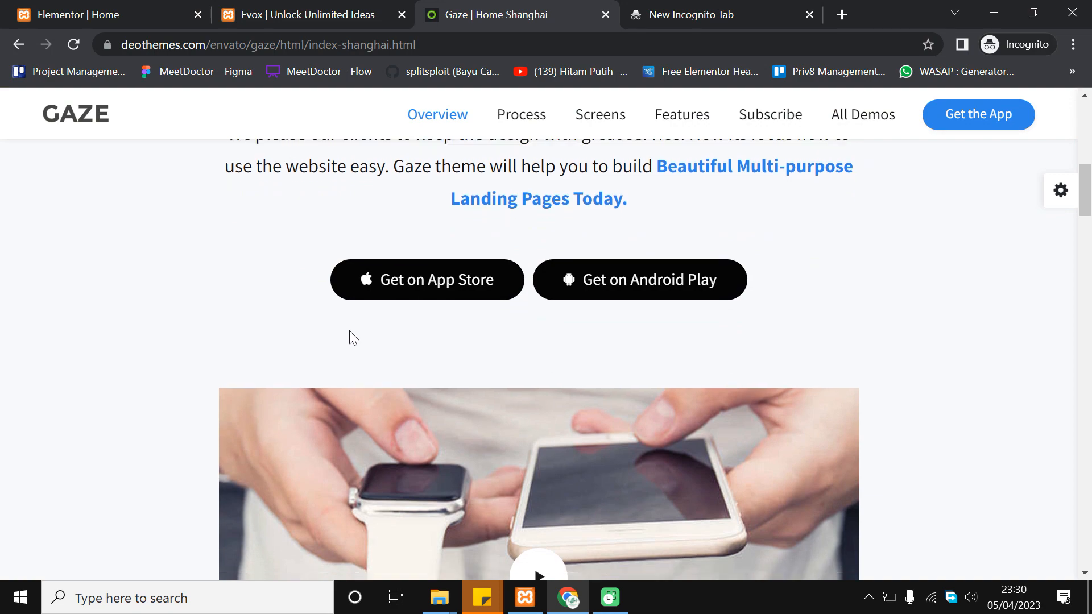
scroll(571, 282, up, 10)
scroll(485, 358, down, 5)
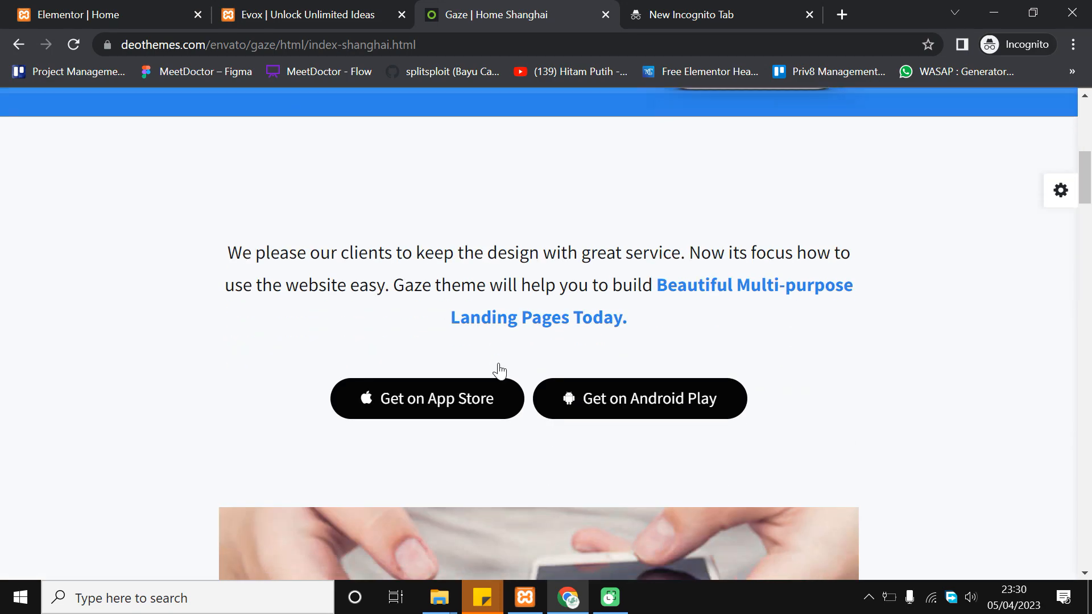
scroll(528, 296, down, 4)
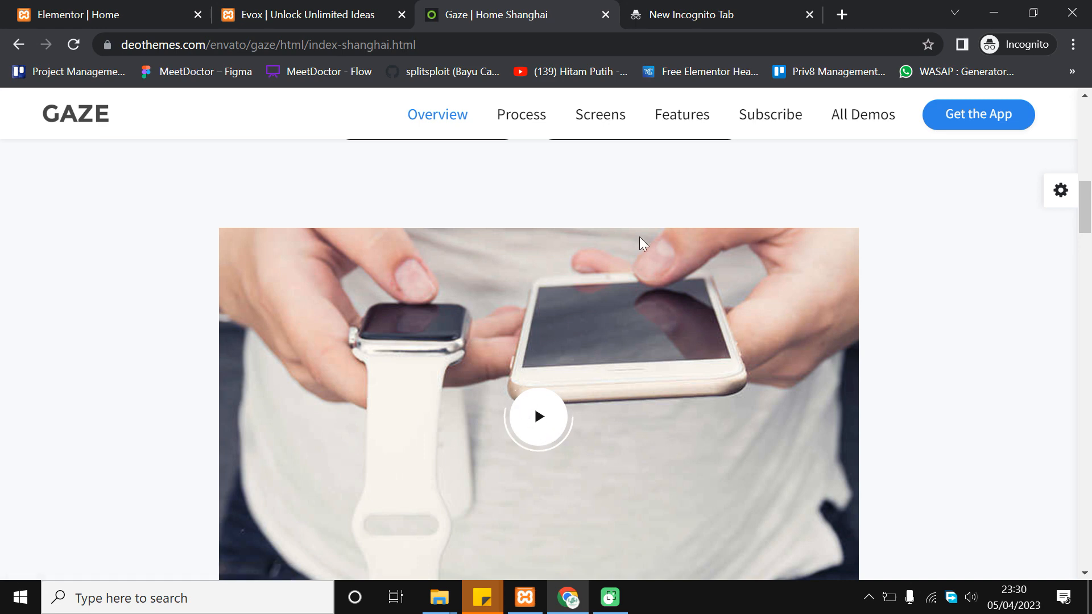
scroll(653, 341, up, 6)
scroll(498, 398, up, 2)
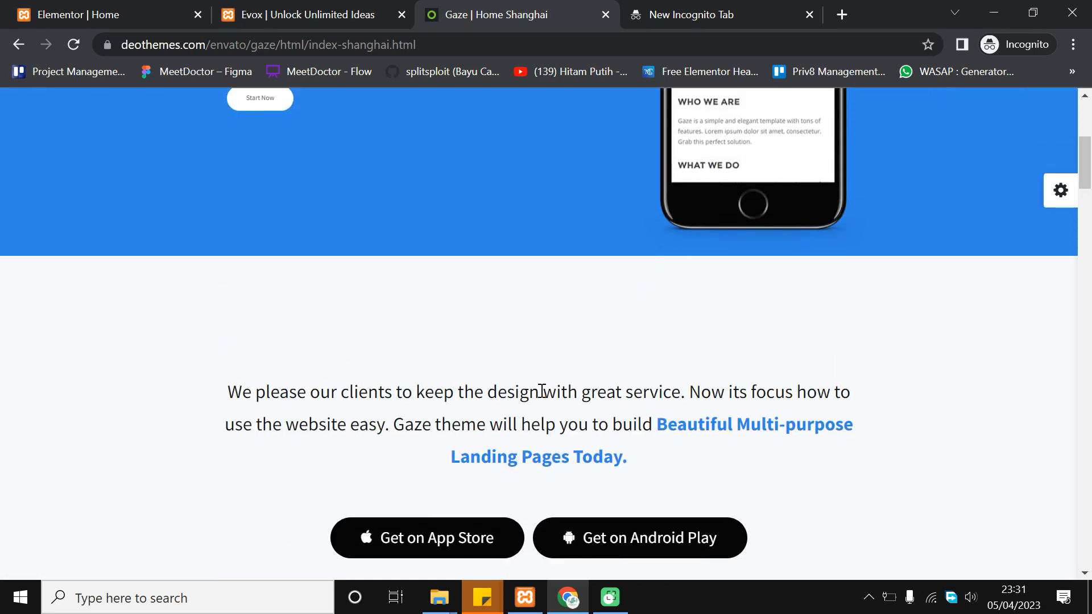
scroll(567, 368, down, 4)
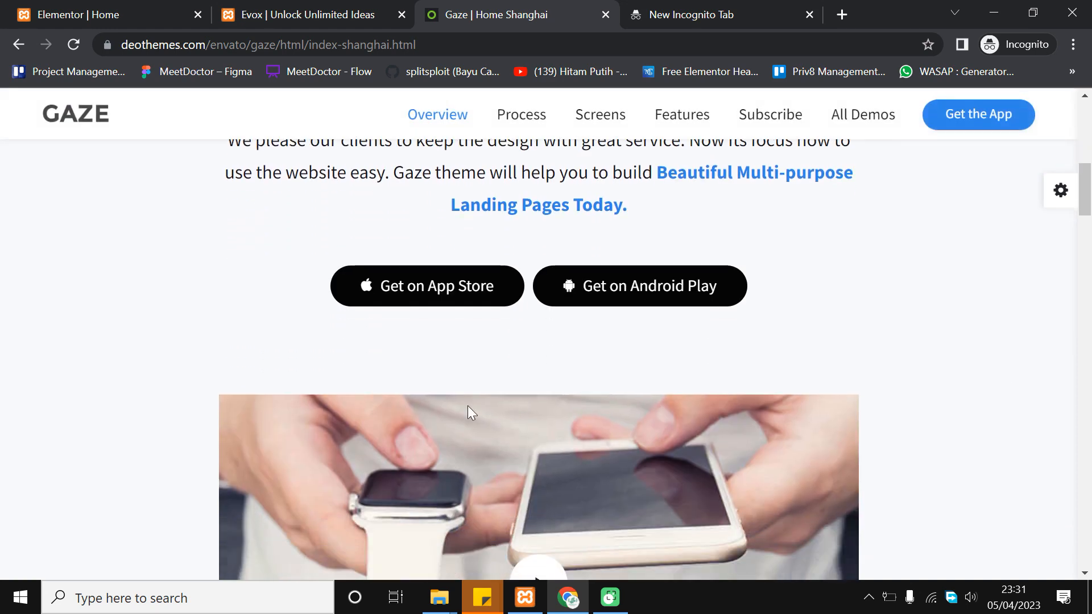
scroll(721, 352, down, 6)
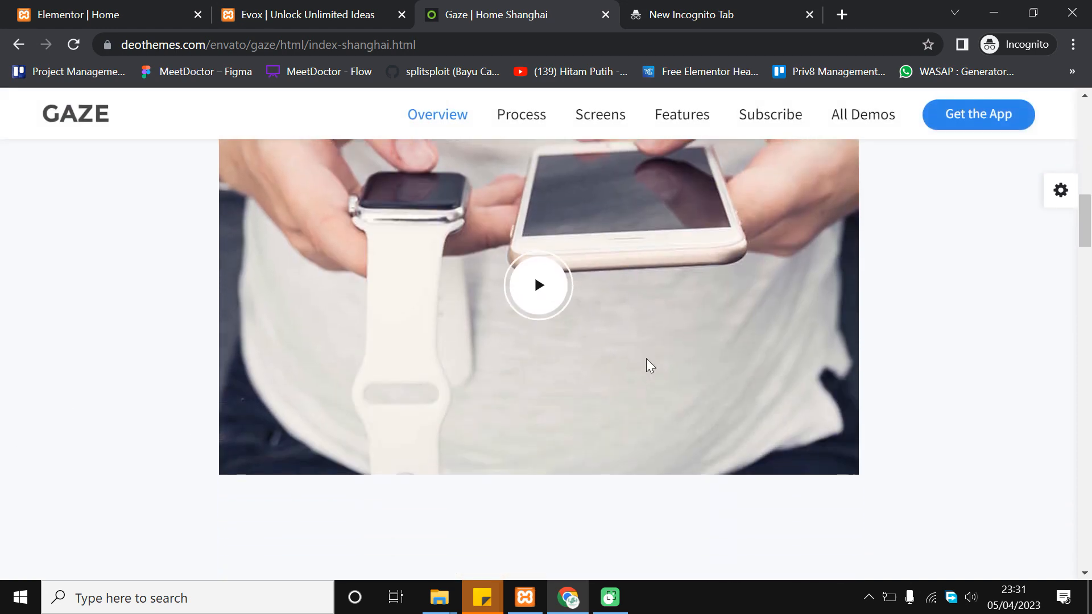
scroll(585, 223, up, 7)
Go back through the live Evox page to the Elementor editor
click(284, 14)
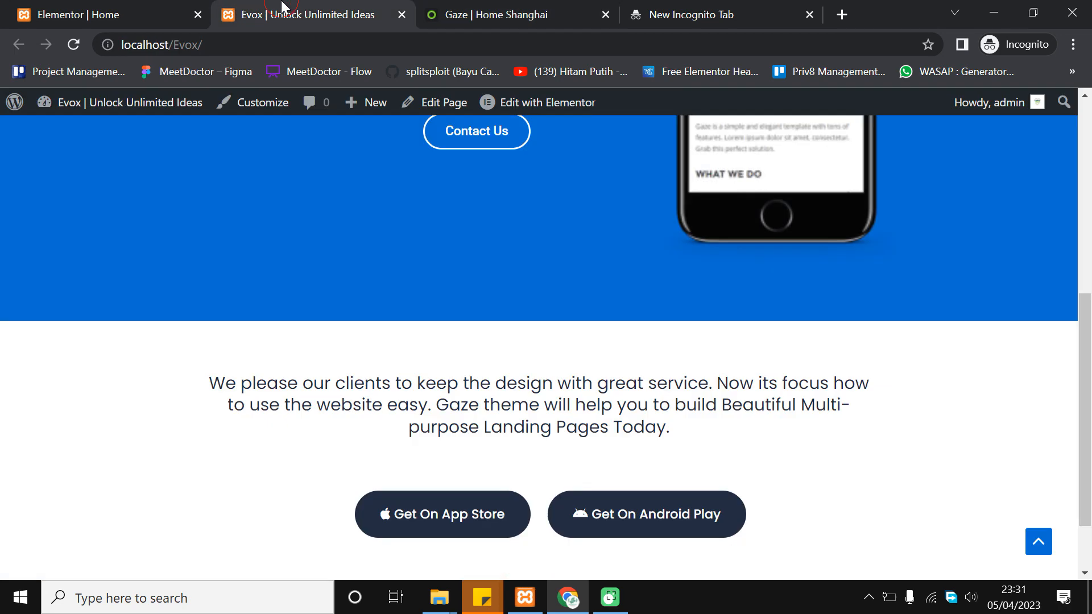
scroll(327, 262, down, 2)
click(108, 14)
scroll(607, 179, down, 1)
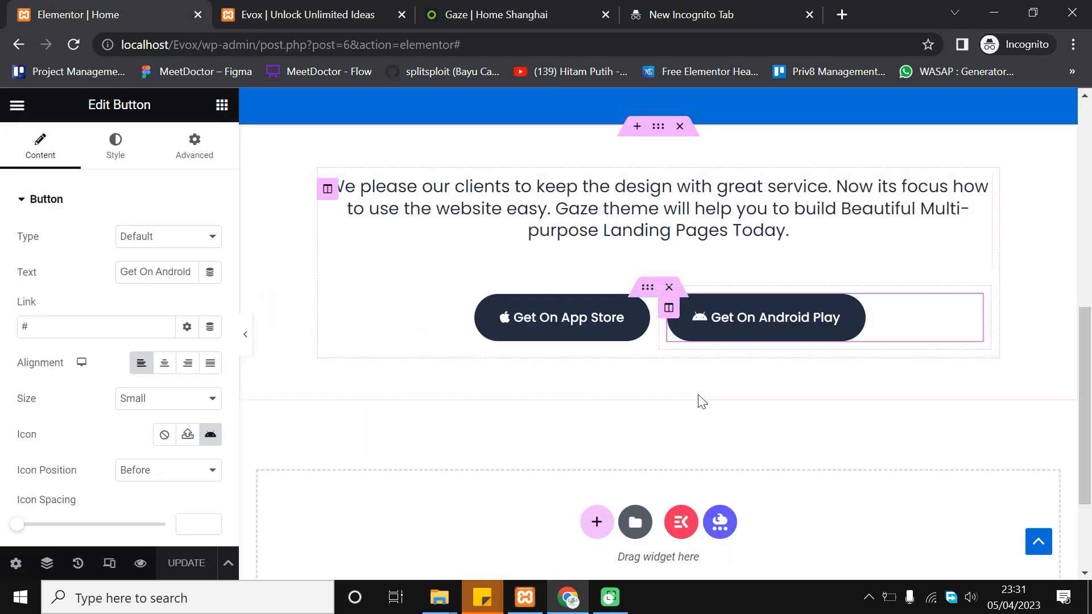
Search 'vide' and drag a Video widget below the two app-store buttons
click(221, 105)
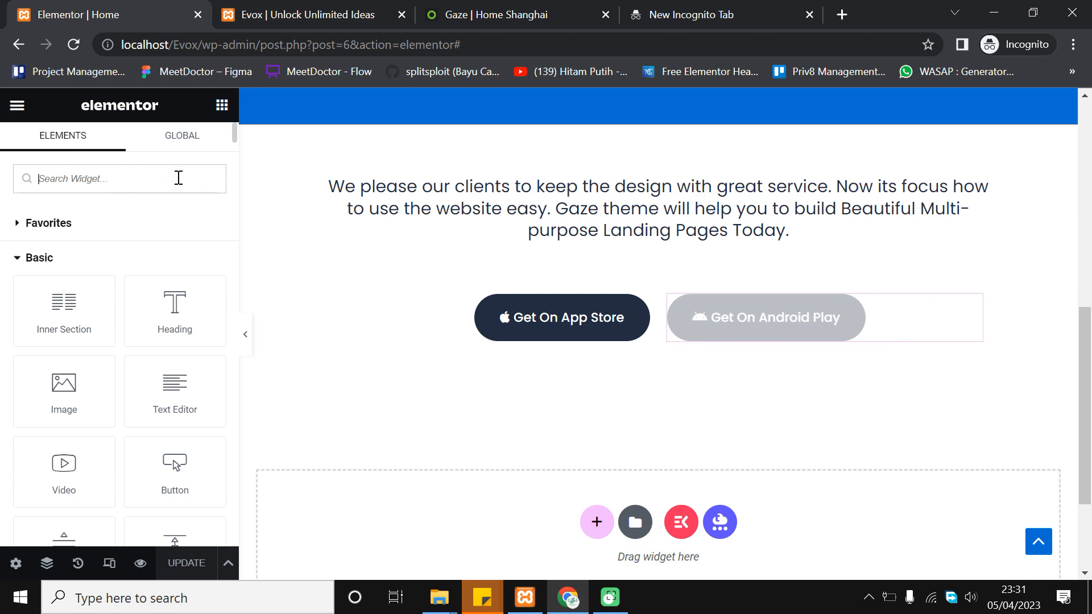
text(vi)
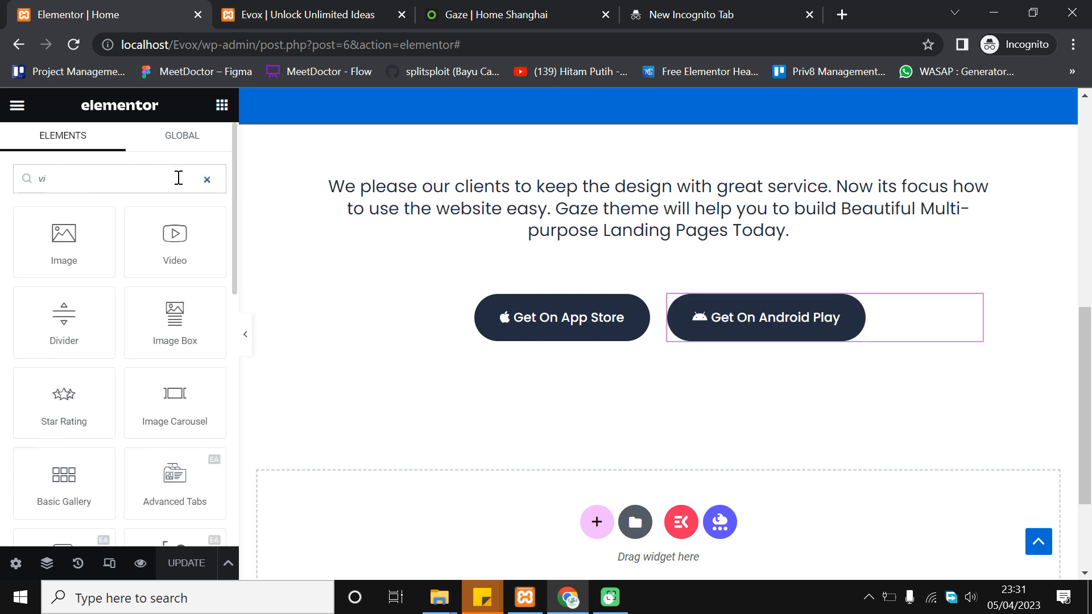
text(de)
drag(97, 234, 637, 351)
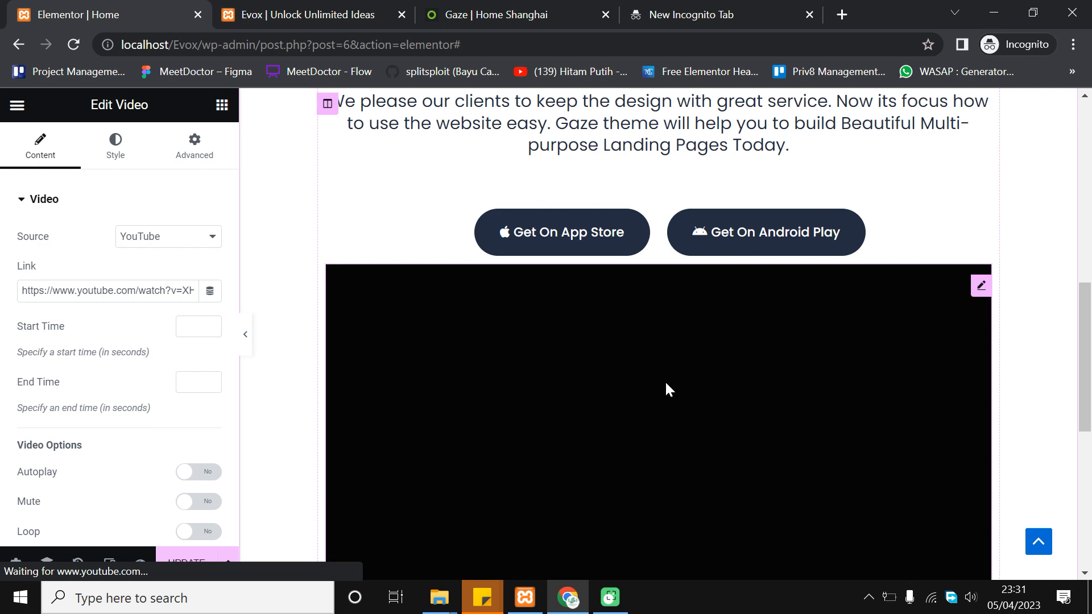
scroll(556, 370, down, 1)
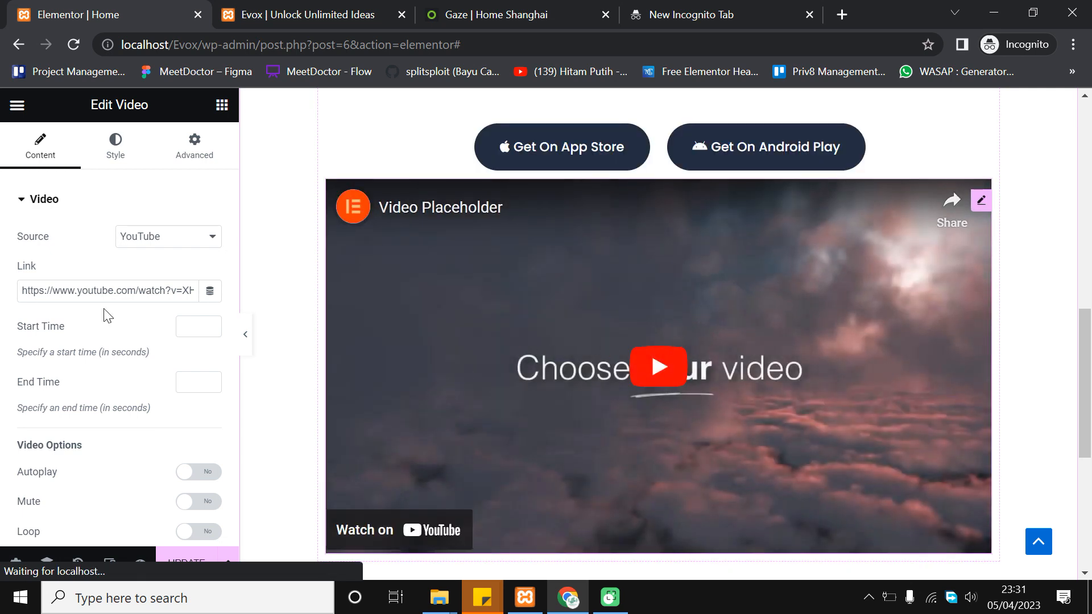
scroll(161, 357, down, 5)
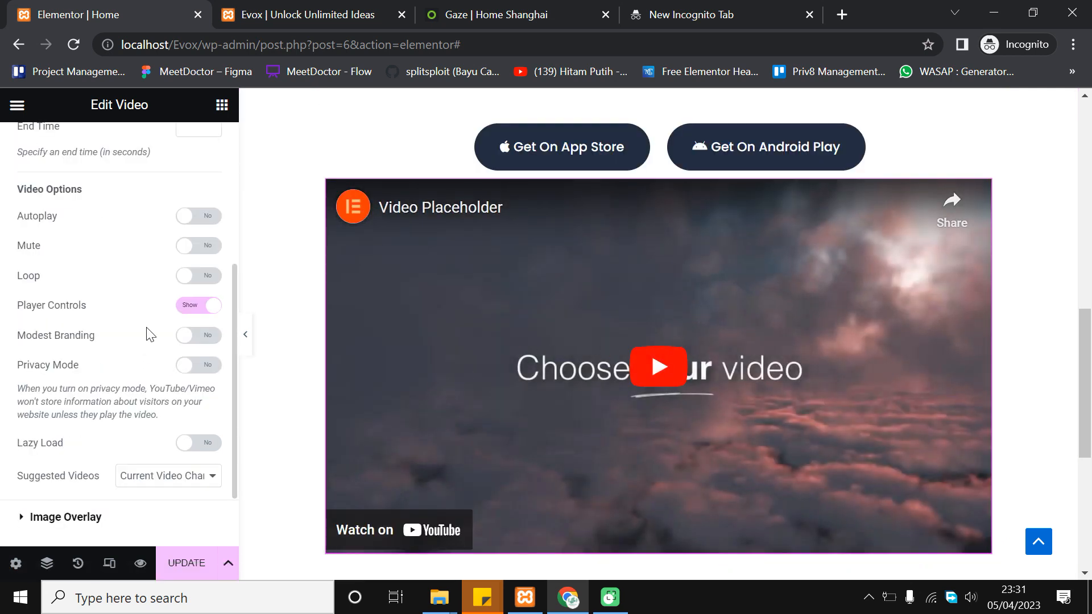
scroll(147, 328, down, 2)
scroll(125, 397, up, 5)
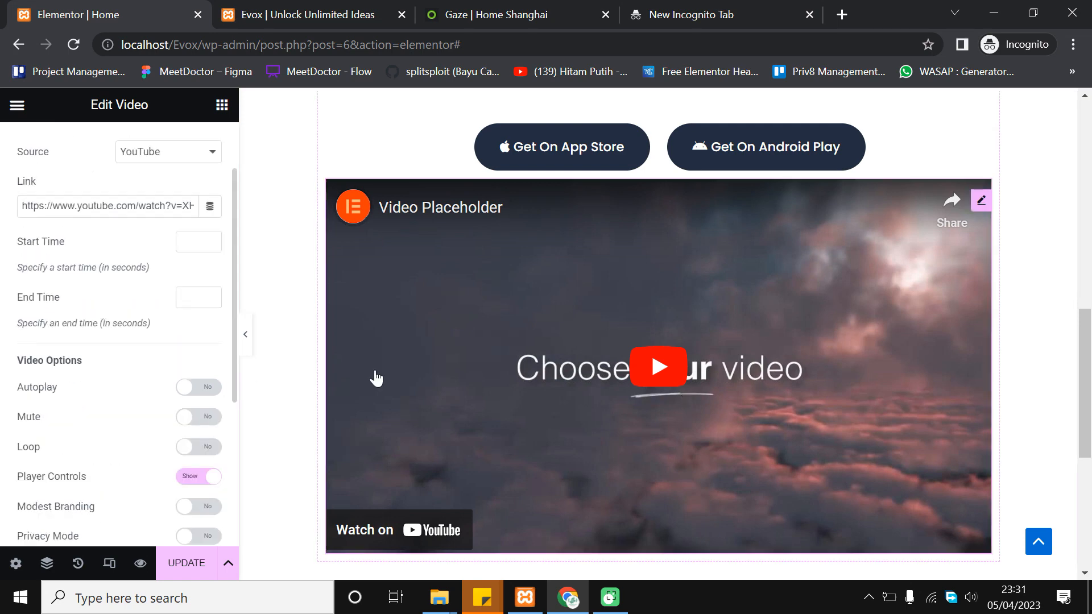
scroll(390, 363, up, 1)
scroll(147, 366, up, 2)
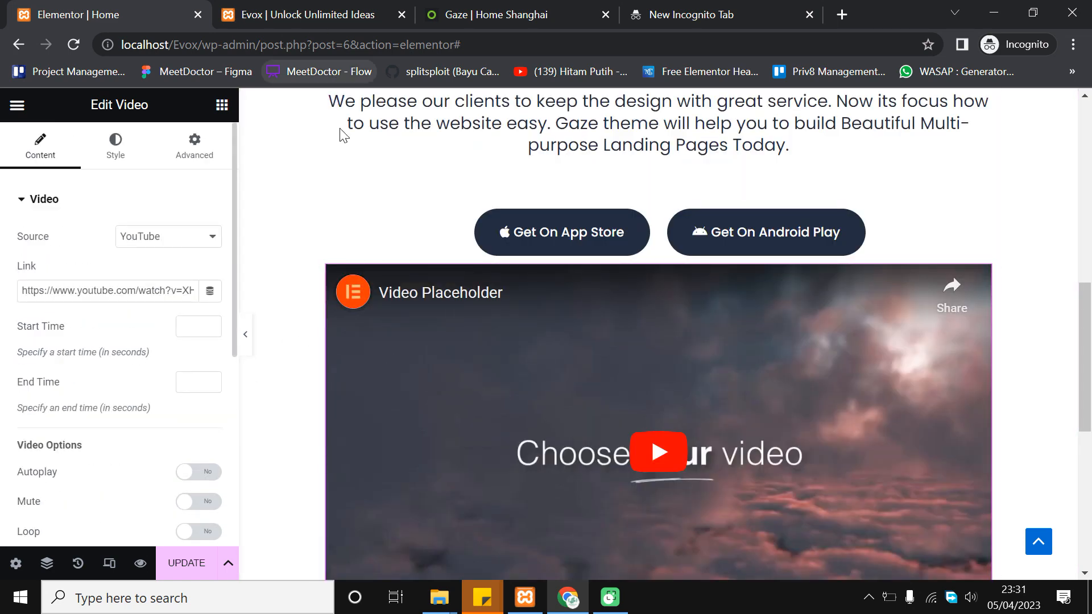
Compare the new video placement against the Gaze demo's video section
click(435, 9)
scroll(718, 344, down, 3)
scroll(441, 236, down, 2)
scroll(419, 305, up, 2)
scroll(386, 376, down, 2)
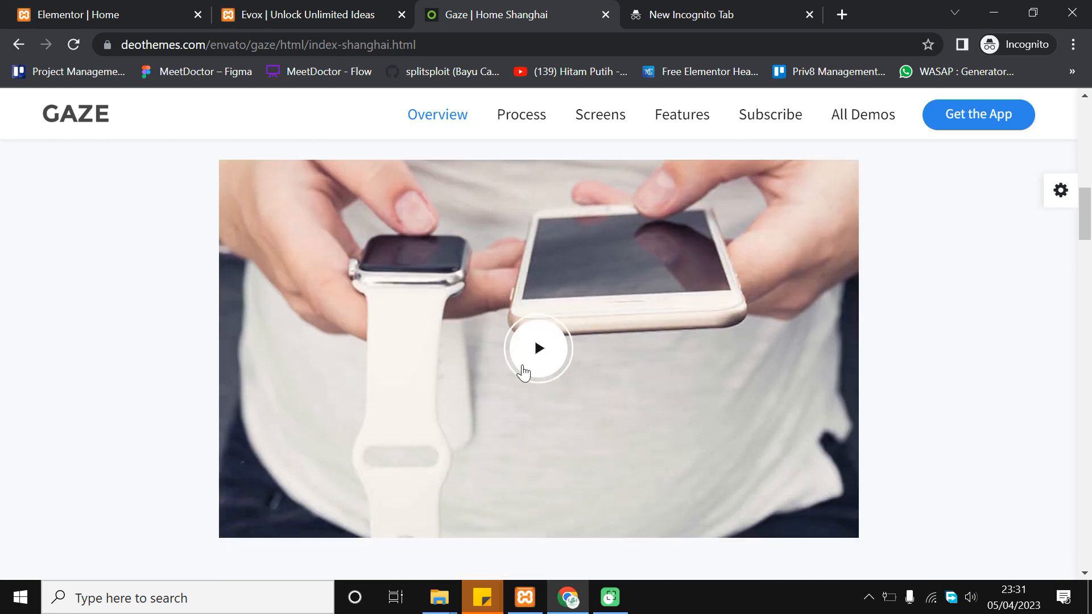
scroll(499, 349, up, 2)
scroll(495, 343, up, 1)
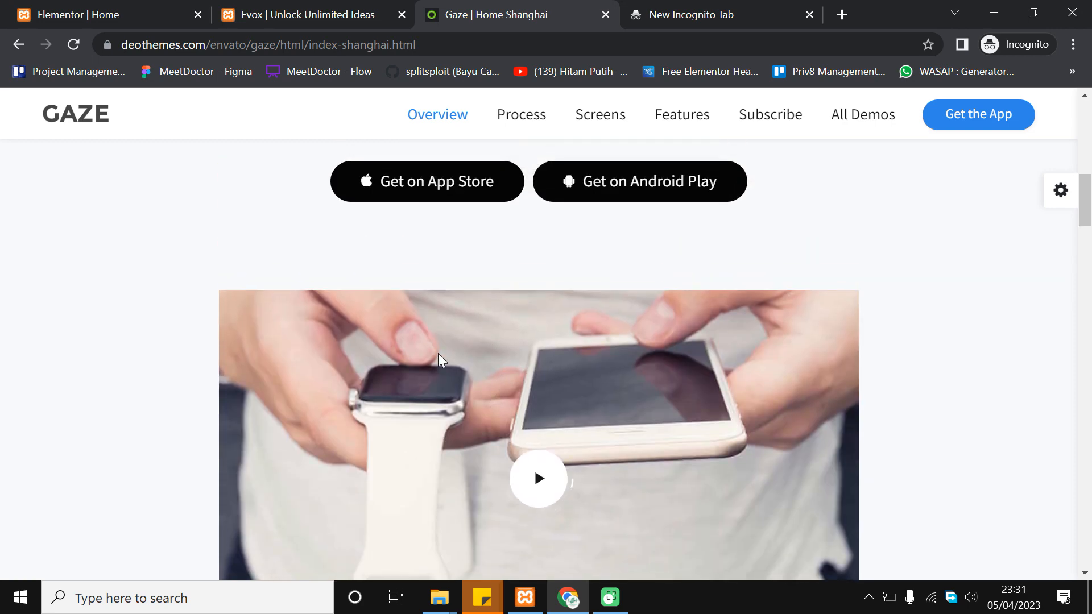
scroll(459, 307, down, 3)
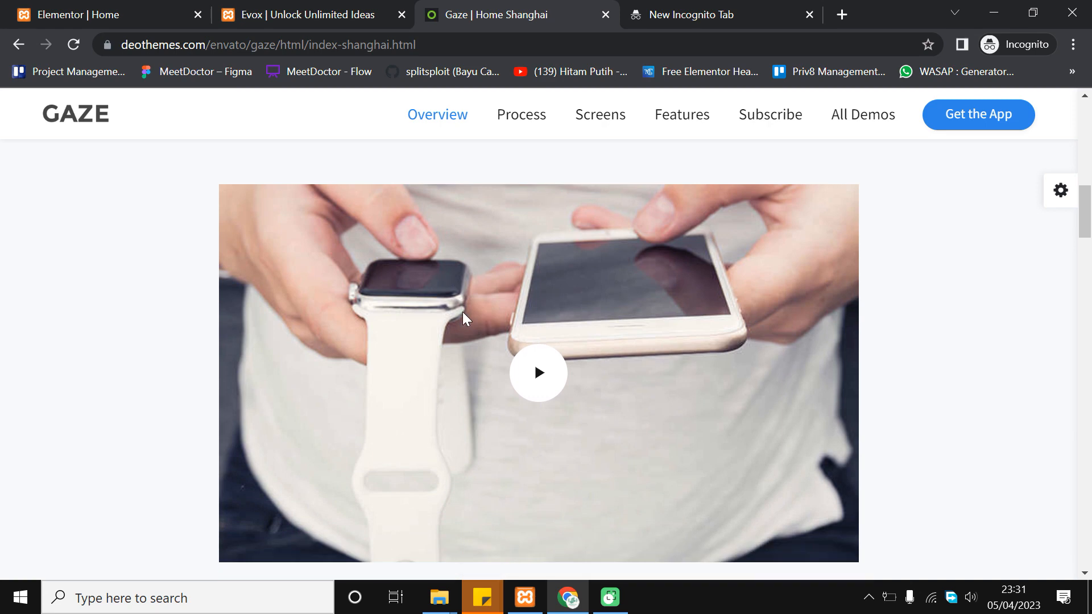
scroll(526, 327, down, 3)
key(ctrl+1)
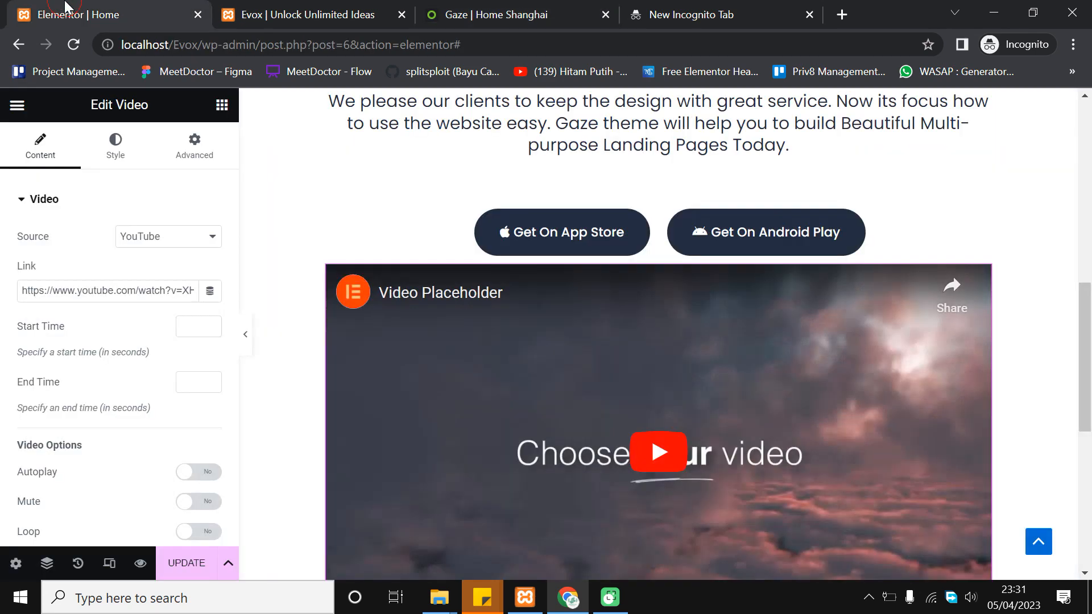
scroll(171, 438, down, 5)
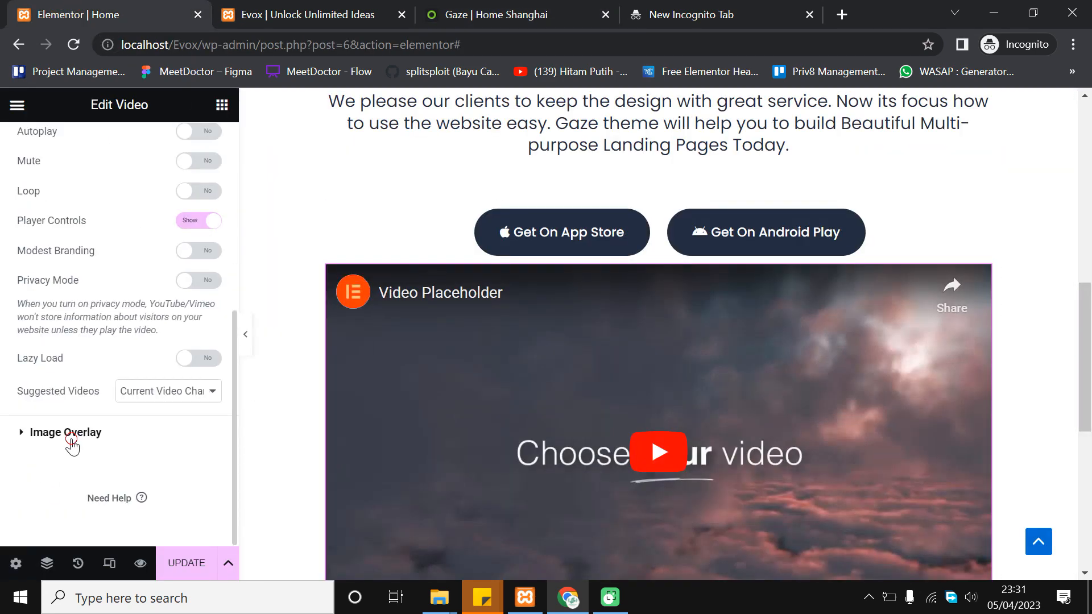
Enable an image overlay on the video using the uploaded Evox Video Background image
click(71, 441)
click(205, 268)
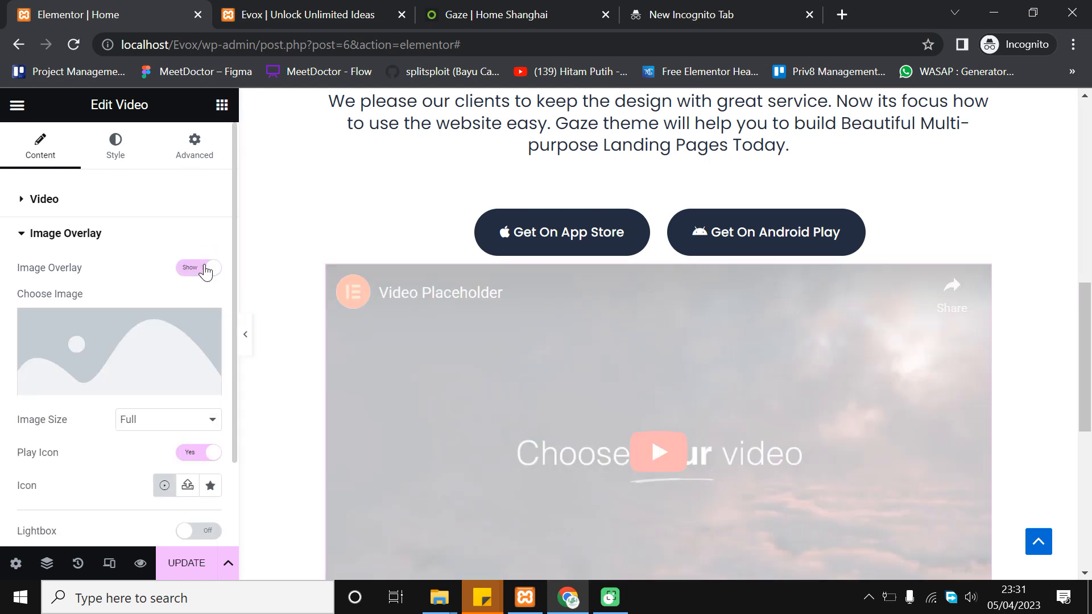
click(122, 338)
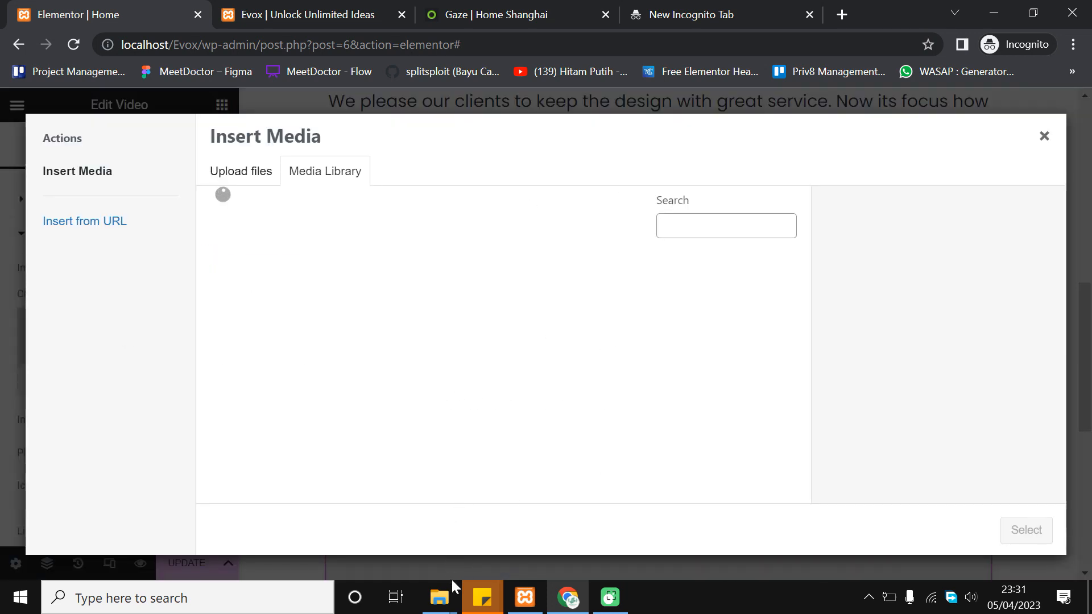
mouse_move(447, 594)
click(526, 515)
click(745, 307)
scroll(830, 257, down, 1)
scroll(811, 297, up, 1)
click(859, 215)
drag(641, 273, 376, 392)
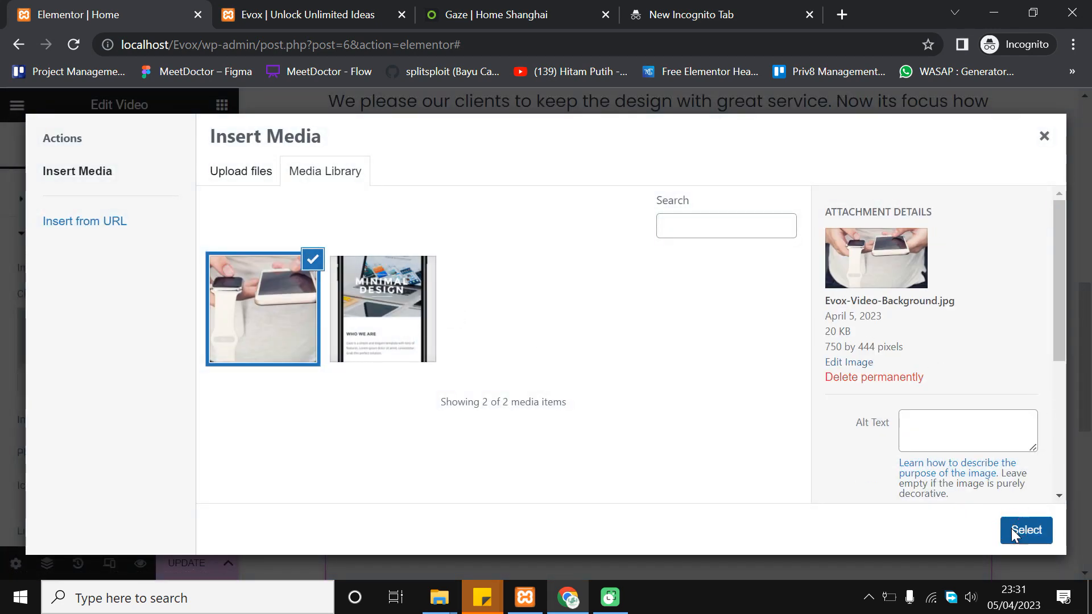
click(1024, 530)
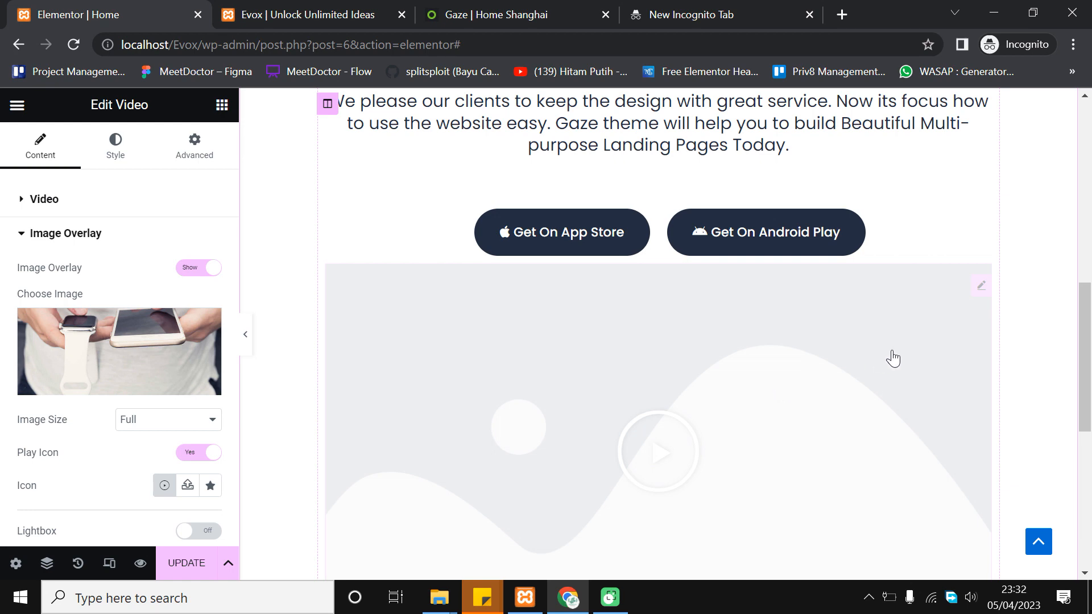
scroll(892, 358, down, 1)
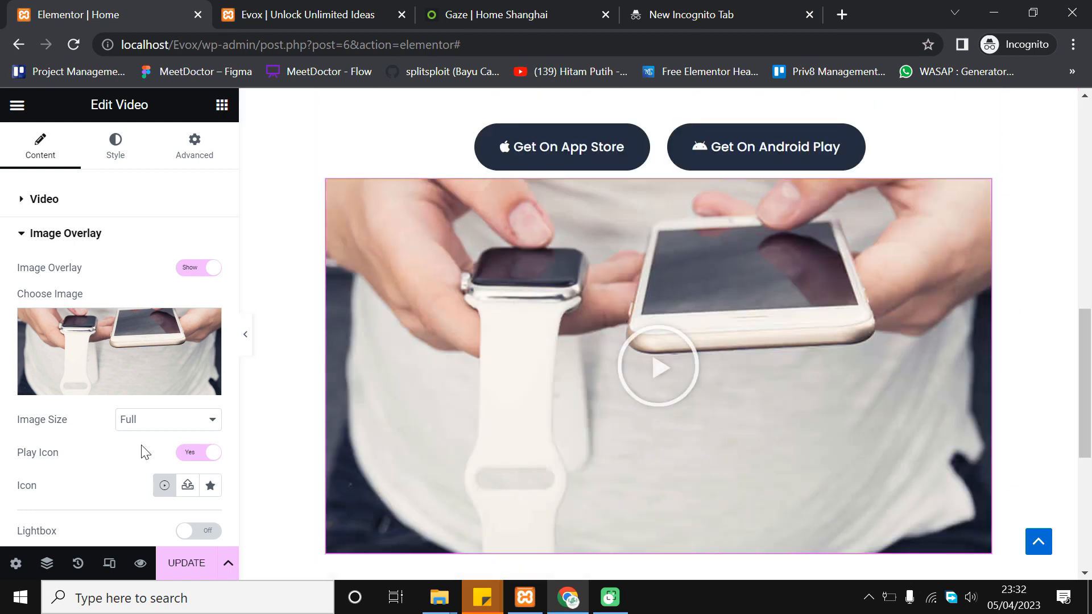
scroll(819, 202, down, 1)
scroll(794, 294, up, 2)
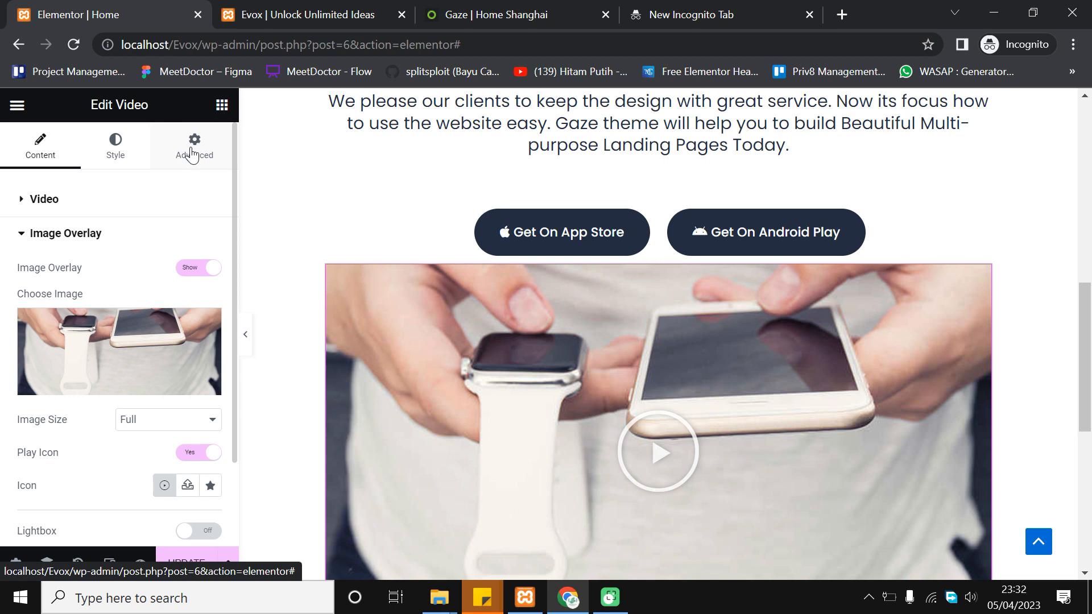
Play the embedded video preview, then show the widget's Advanced layout settings
click(668, 293)
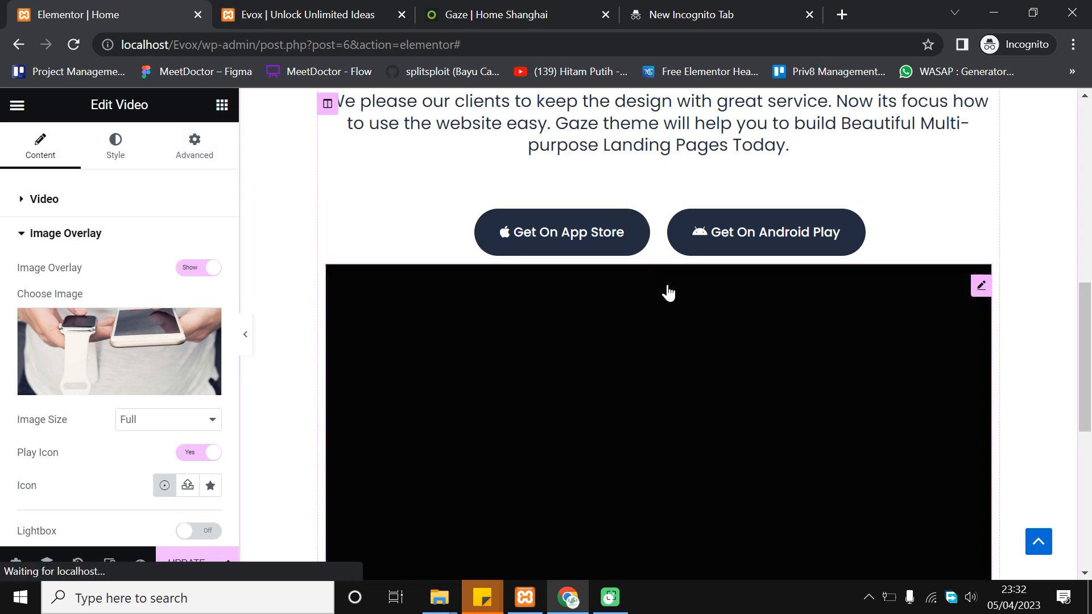
scroll(520, 339, down, 1)
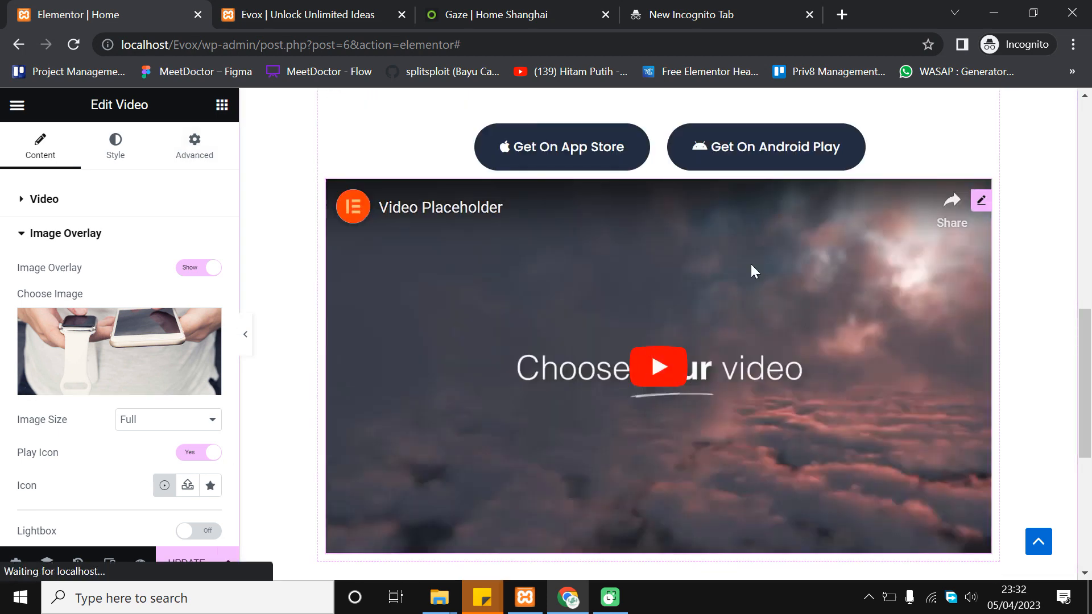
click(751, 270)
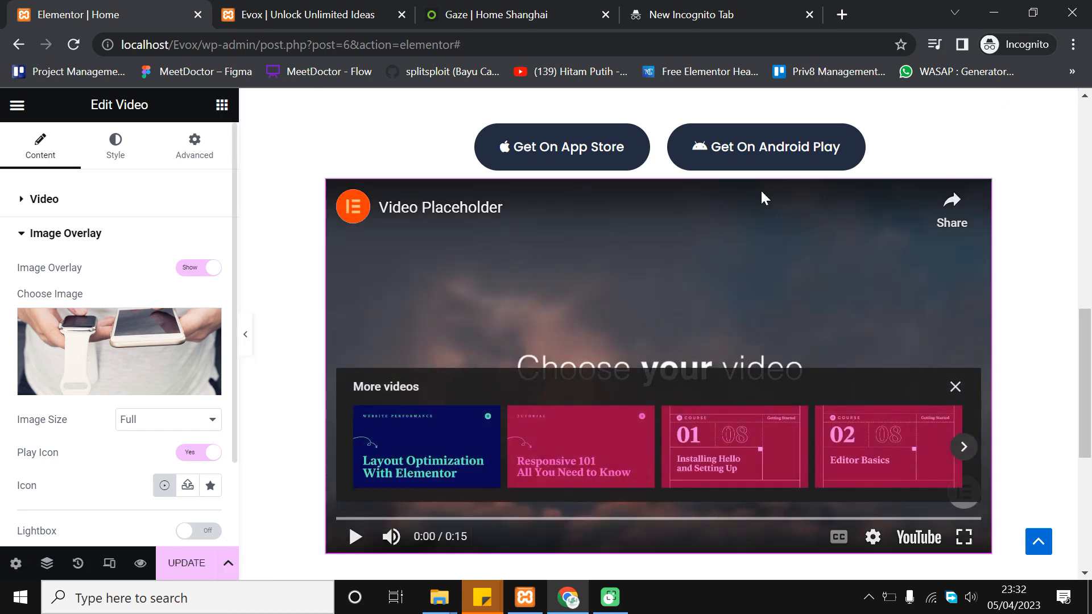
scroll(575, 269, up, 1)
click(193, 149)
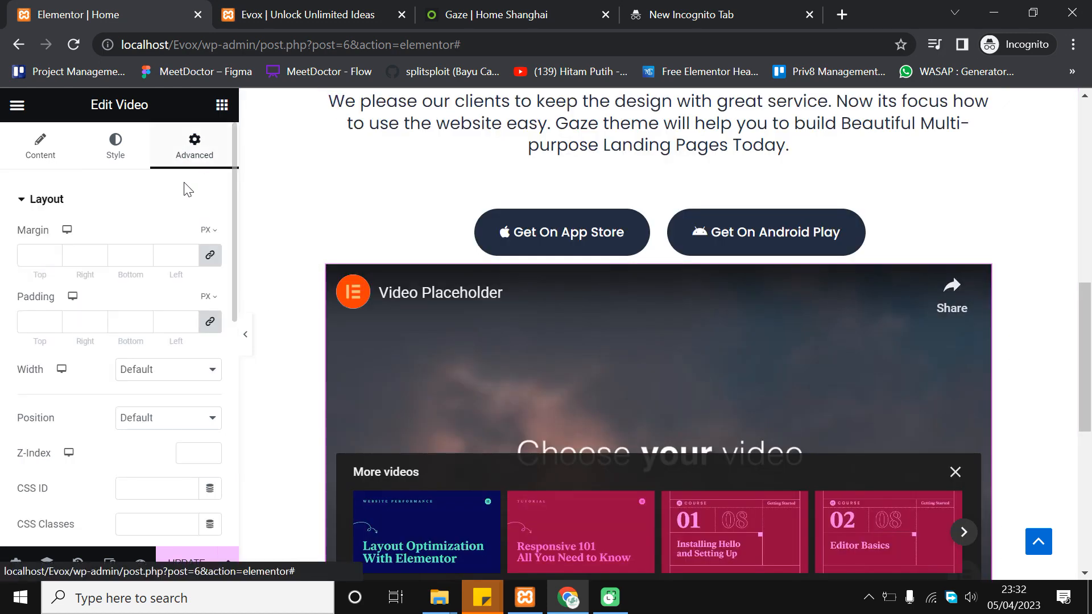
Unlink the video widget's padding and set Padding Top to 50 px
click(209, 323)
drag(55, 321, 57, 323)
click(41, 322)
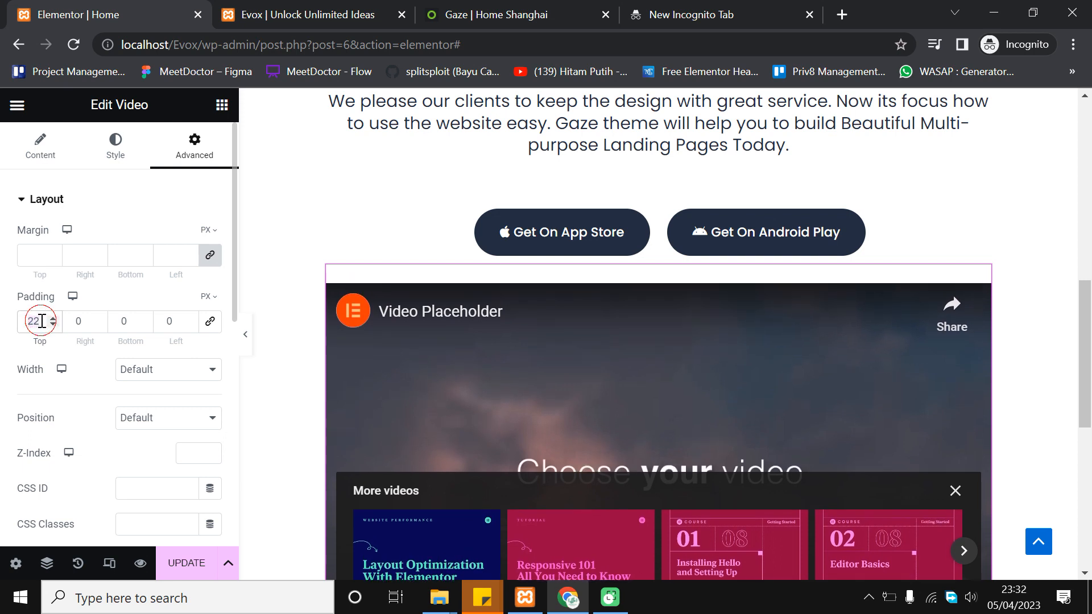
text(50)
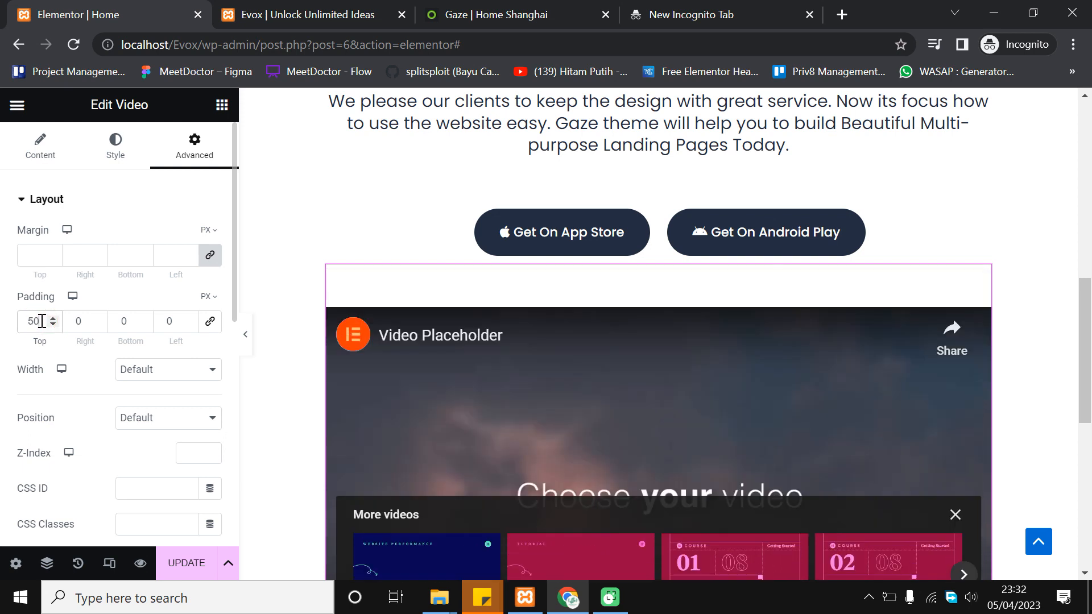
Preview the page full width, then re-enter the top padding, settling on 50 px
click(245, 337)
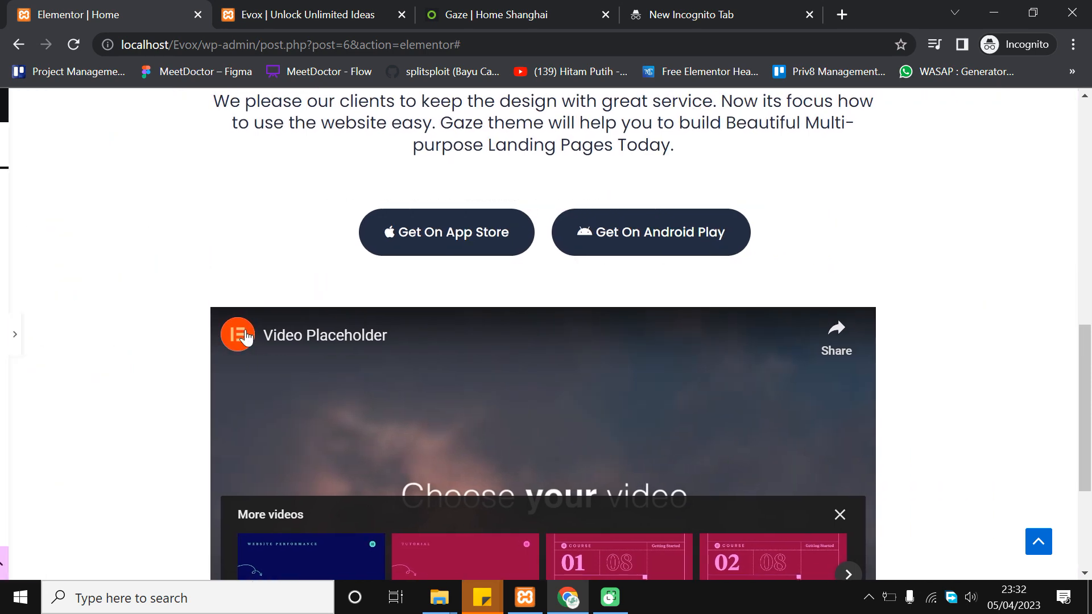
scroll(318, 250, up, 3)
scroll(322, 256, down, 3)
scroll(321, 256, up, 3)
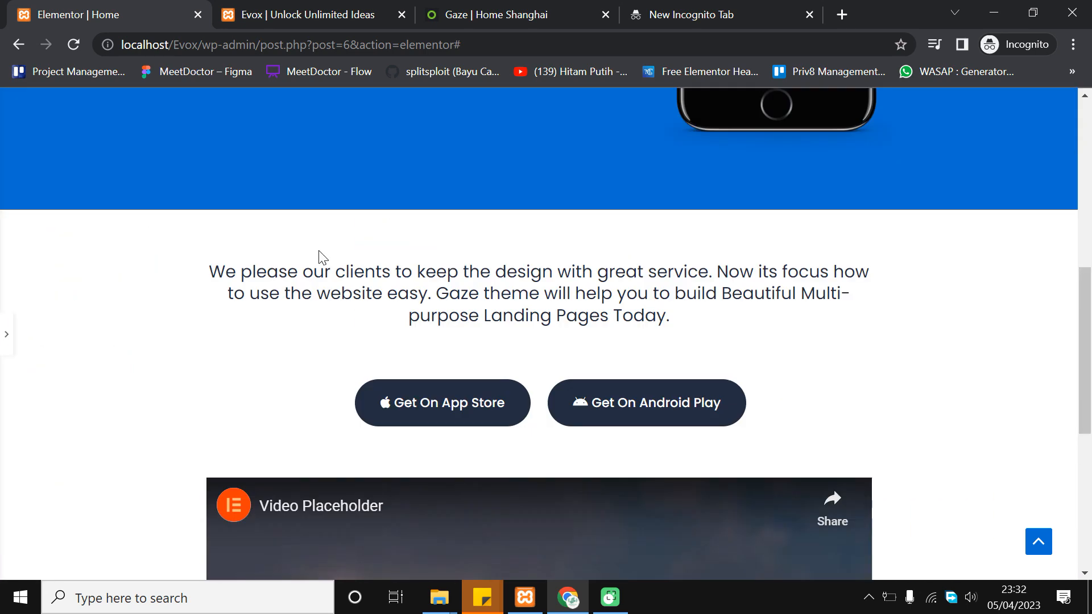
scroll(321, 256, down, 6)
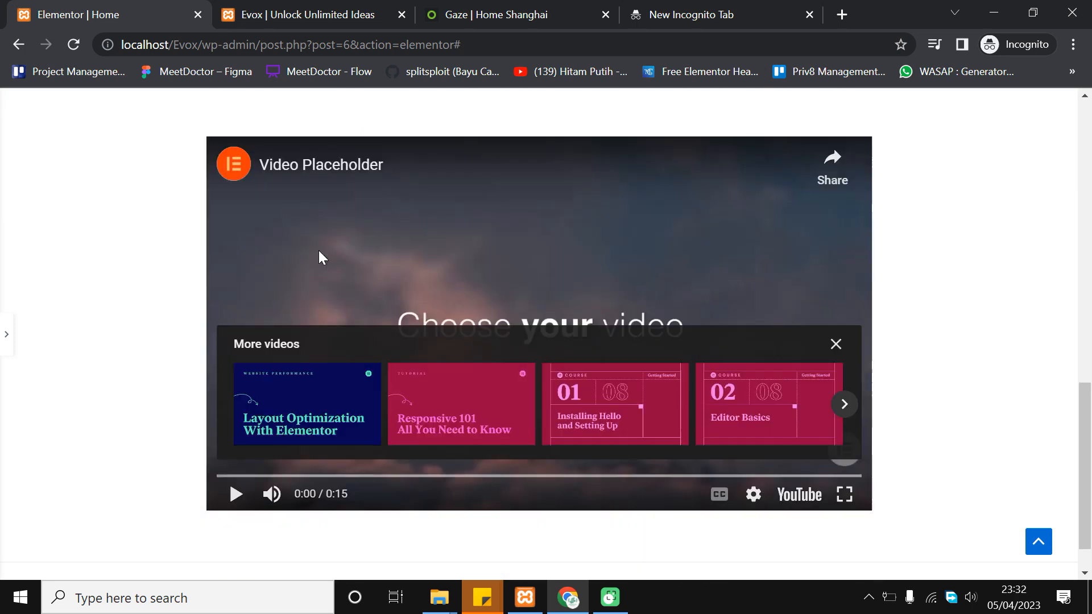
click(7, 344)
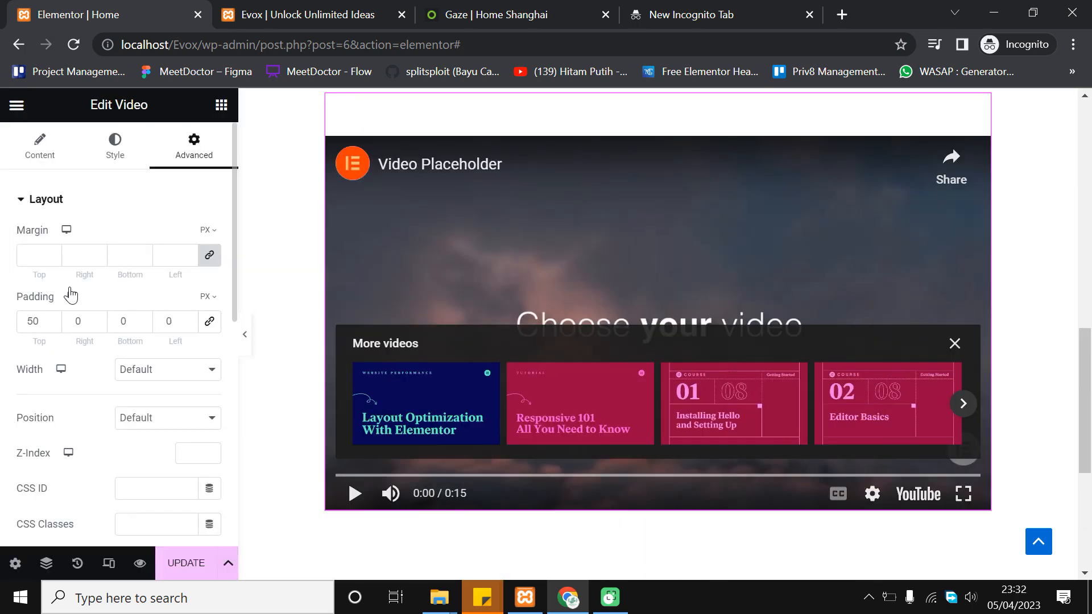
double_click(32, 319)
text(70)
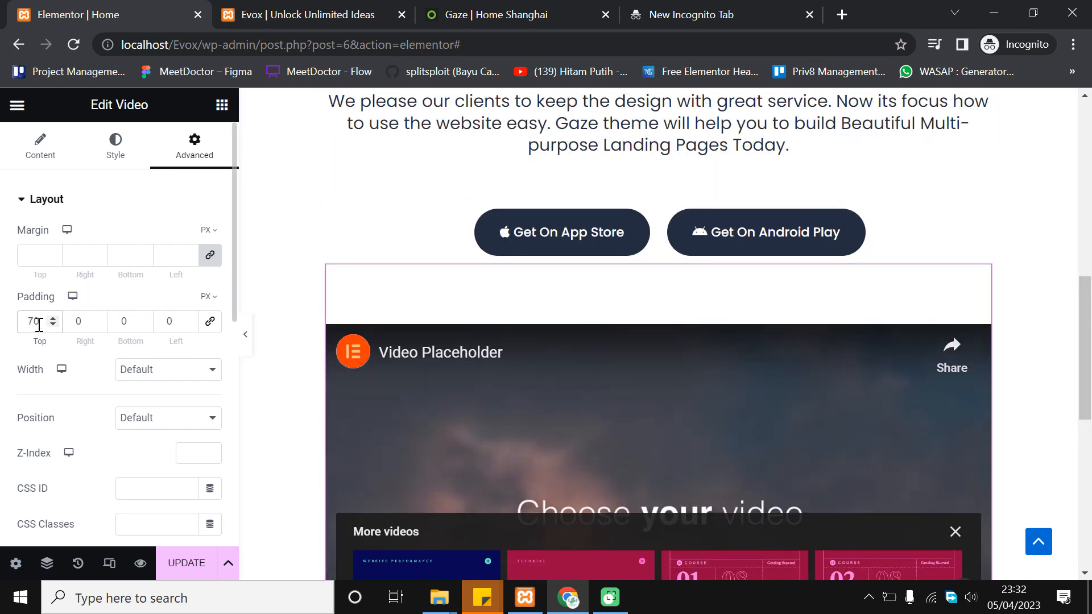
text(50)
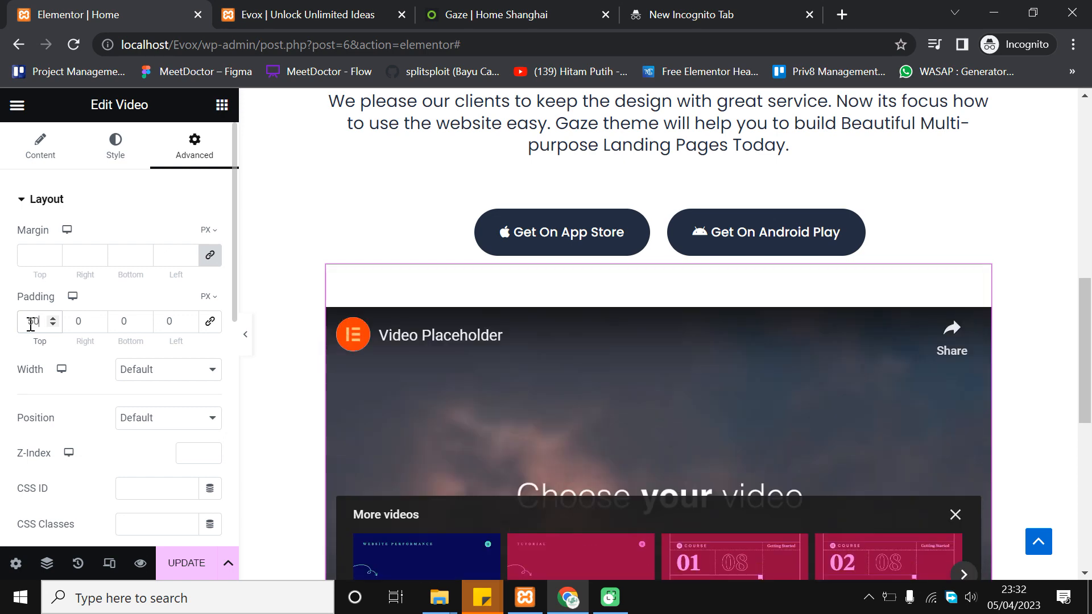
scroll(744, 209, up, 1)
scroll(682, 232, up, 2)
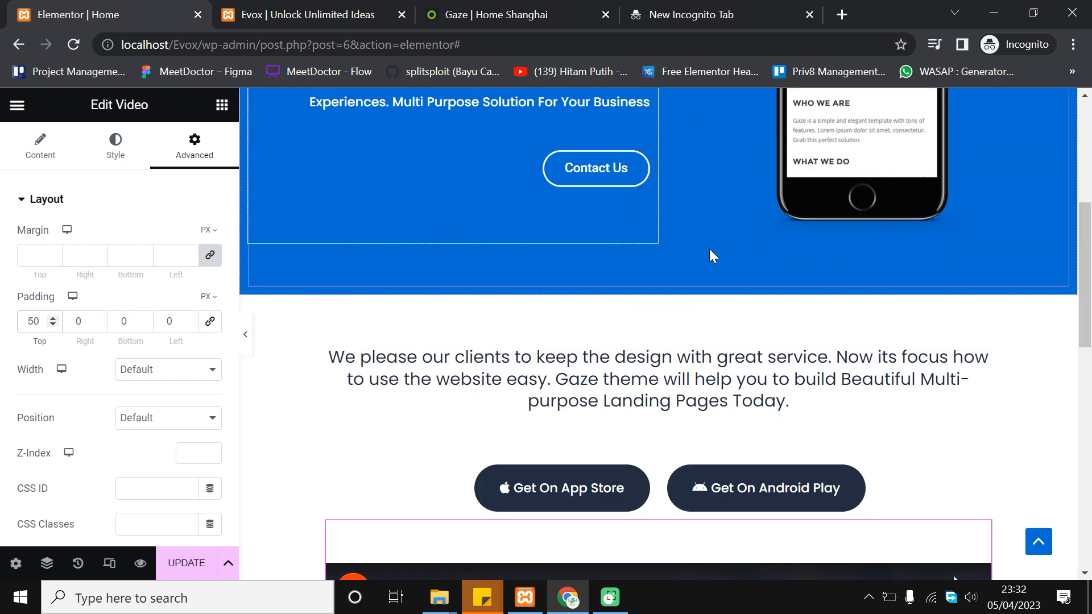
Compare the video spacing against the live Evox site, then return to the editor
click(316, 5)
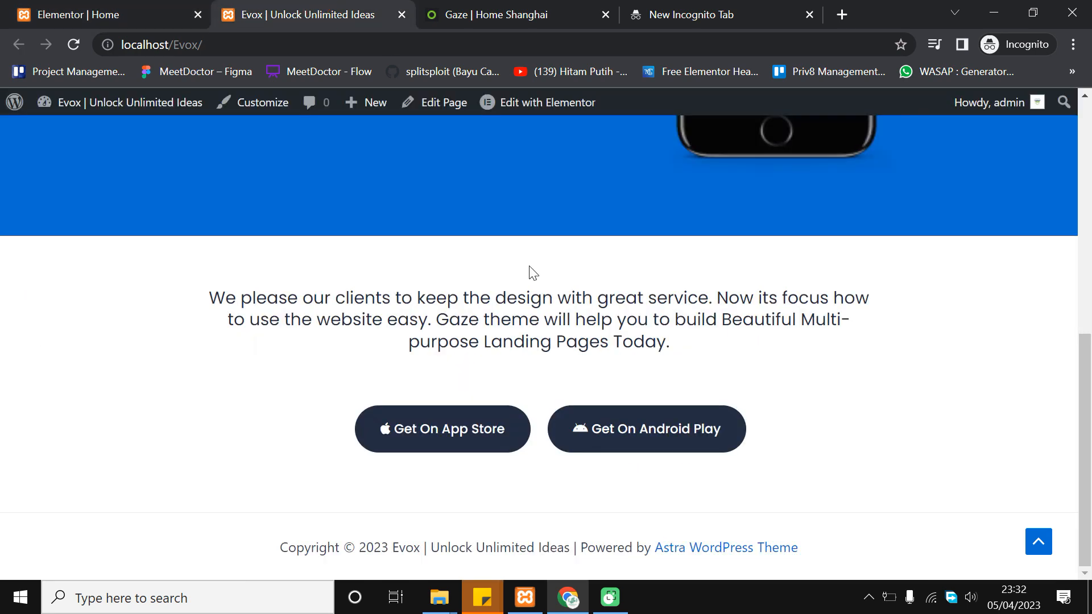
scroll(526, 285, up, 3)
scroll(539, 437, down, 3)
click(142, 8)
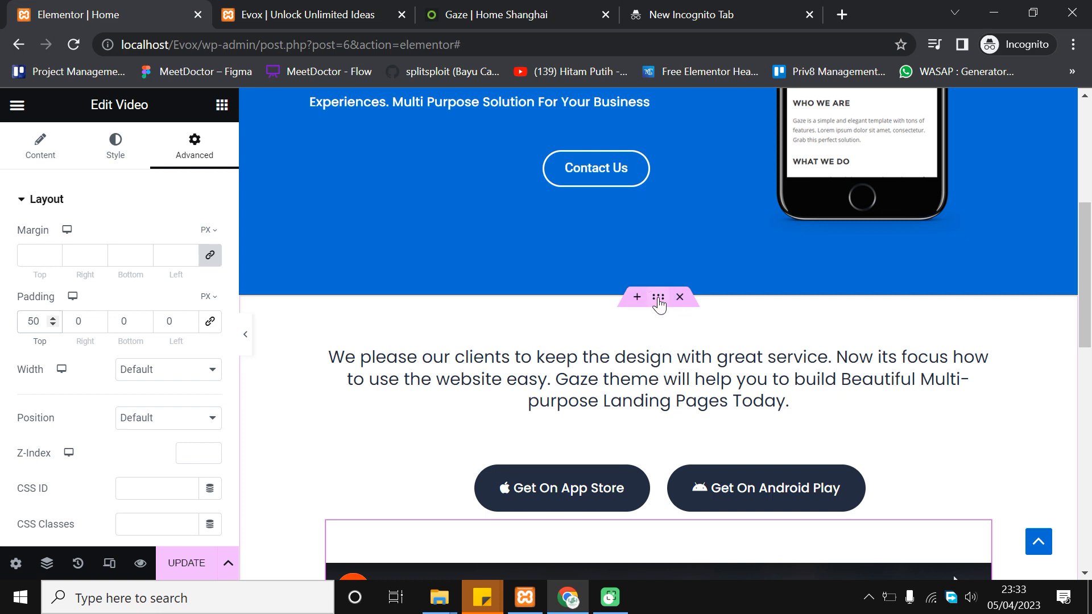
Select the intro, buttons and video section and set Padding Top and Bottom to 100 px
click(658, 297)
scroll(496, 287, down, 1)
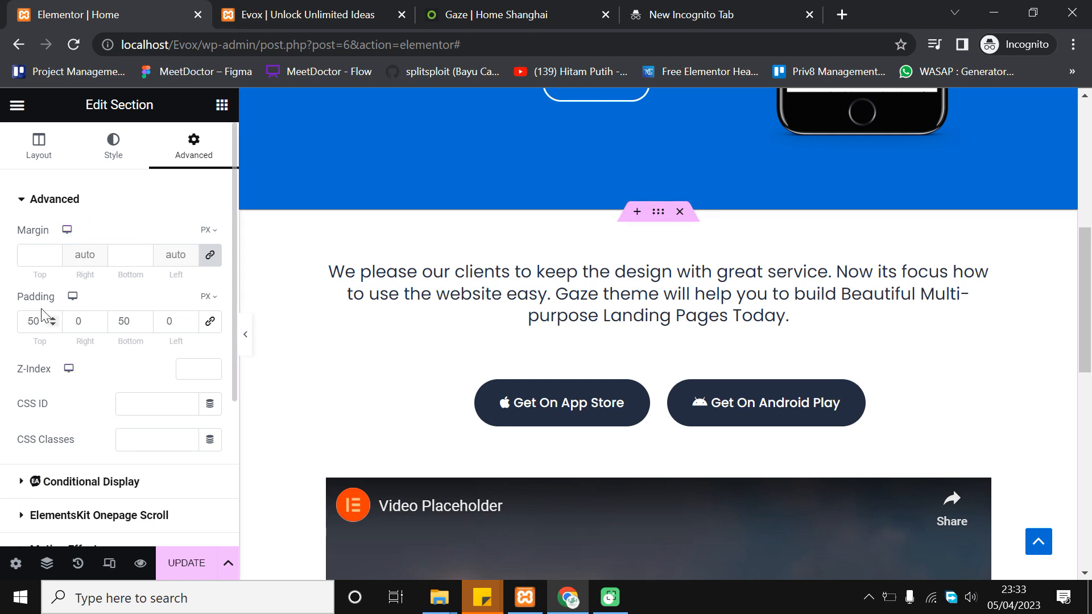
text(100)
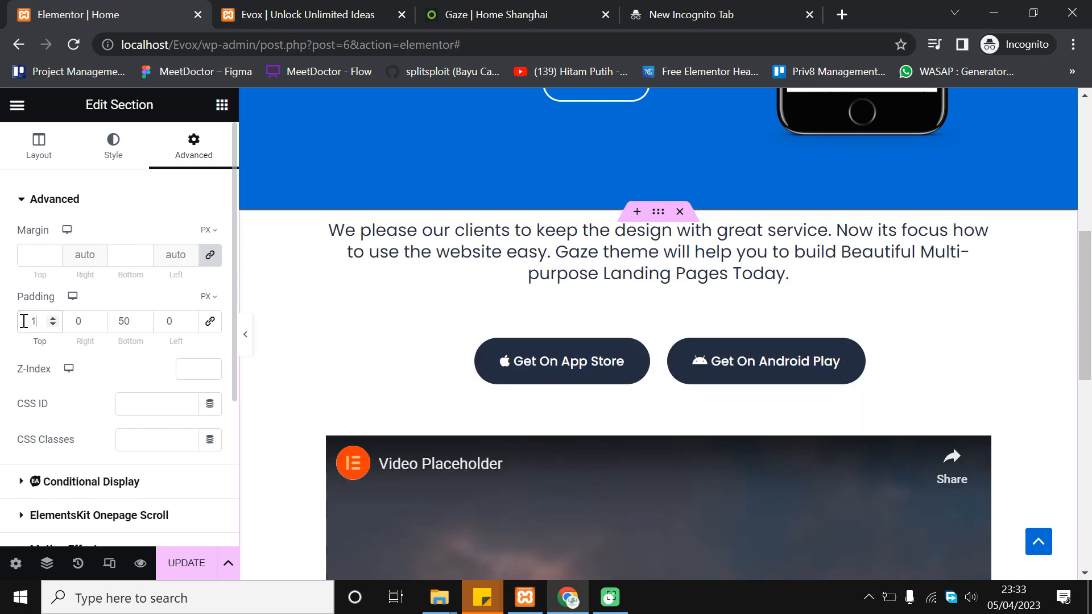
scroll(631, 281, down, 1)
double_click(121, 314)
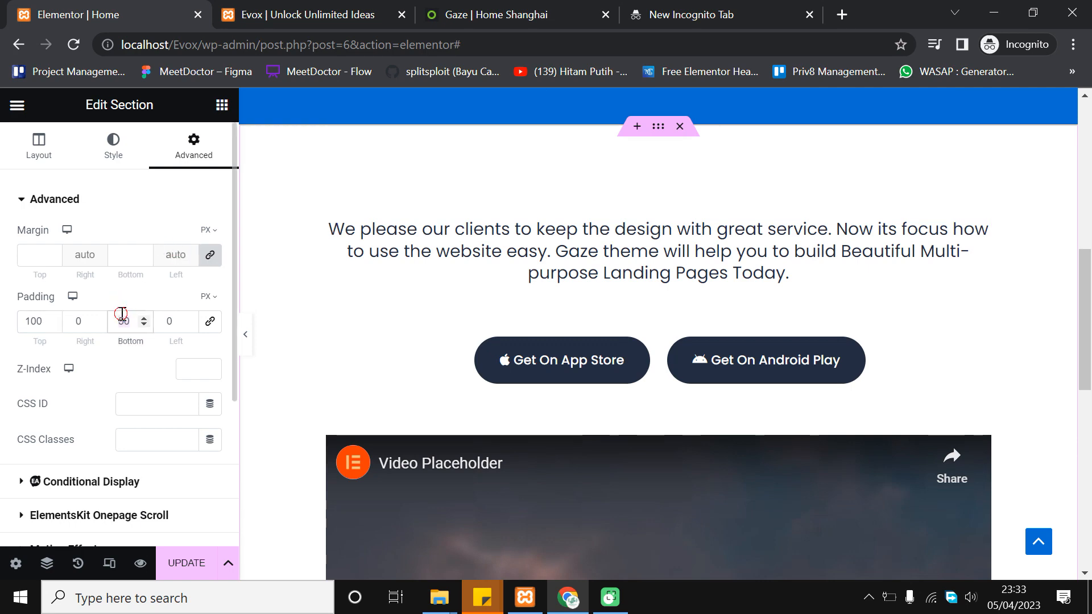
text(100)
scroll(625, 370, down, 8)
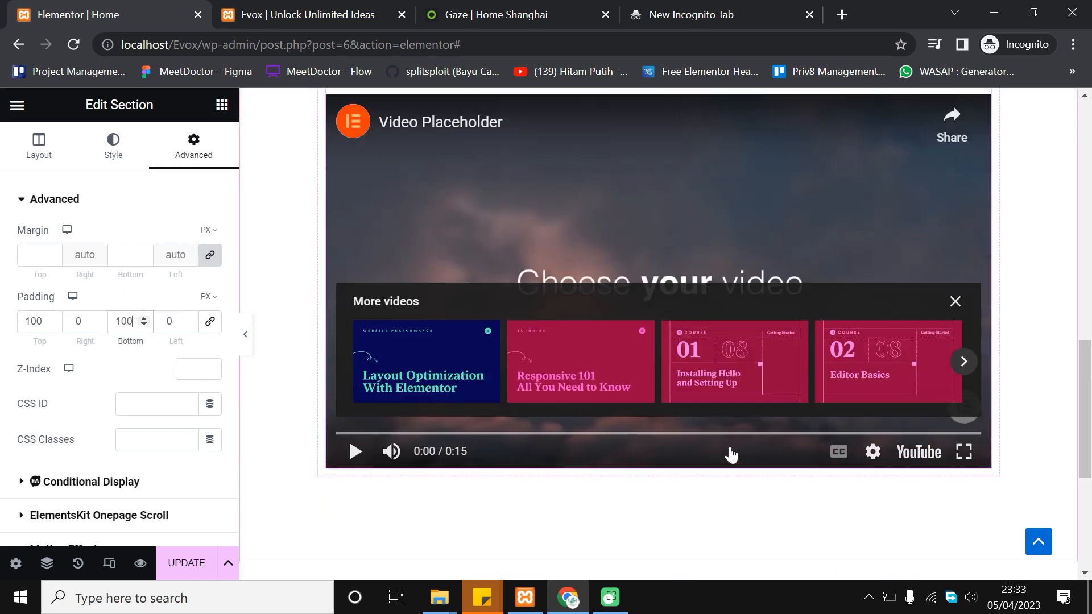
scroll(529, 406, up, 4)
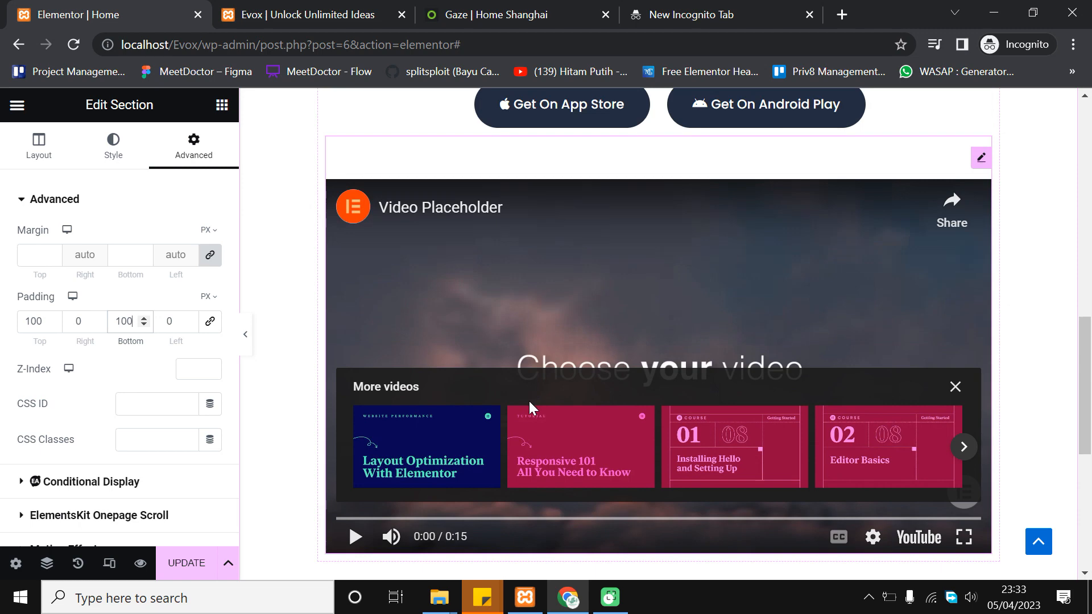
scroll(492, 424, up, 3)
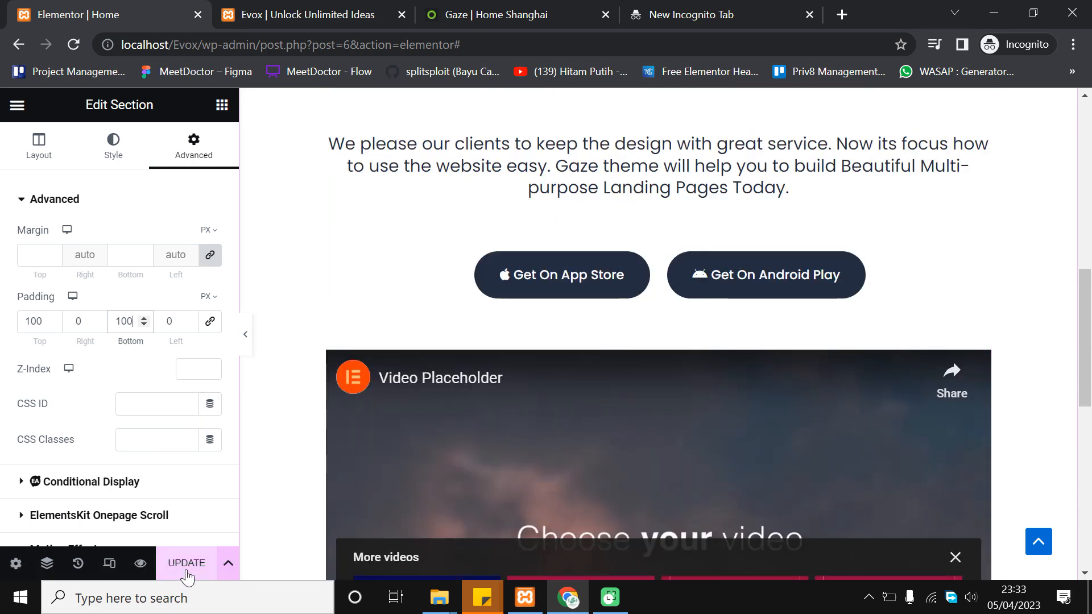
Save the page with UPDATE and compare it against the Gaze demo tab
click(188, 563)
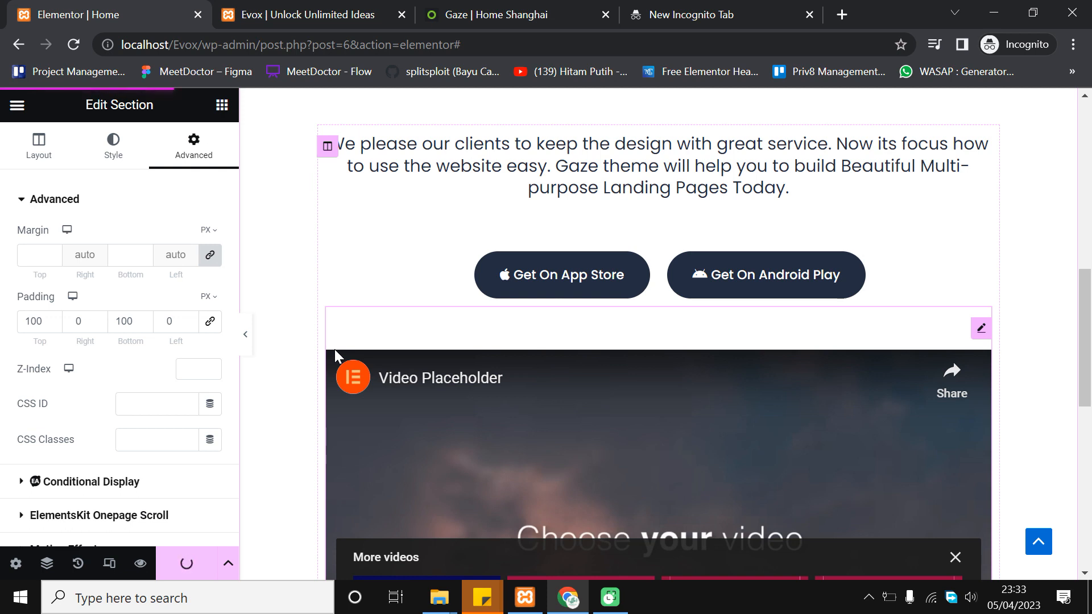
scroll(334, 349, up, 3)
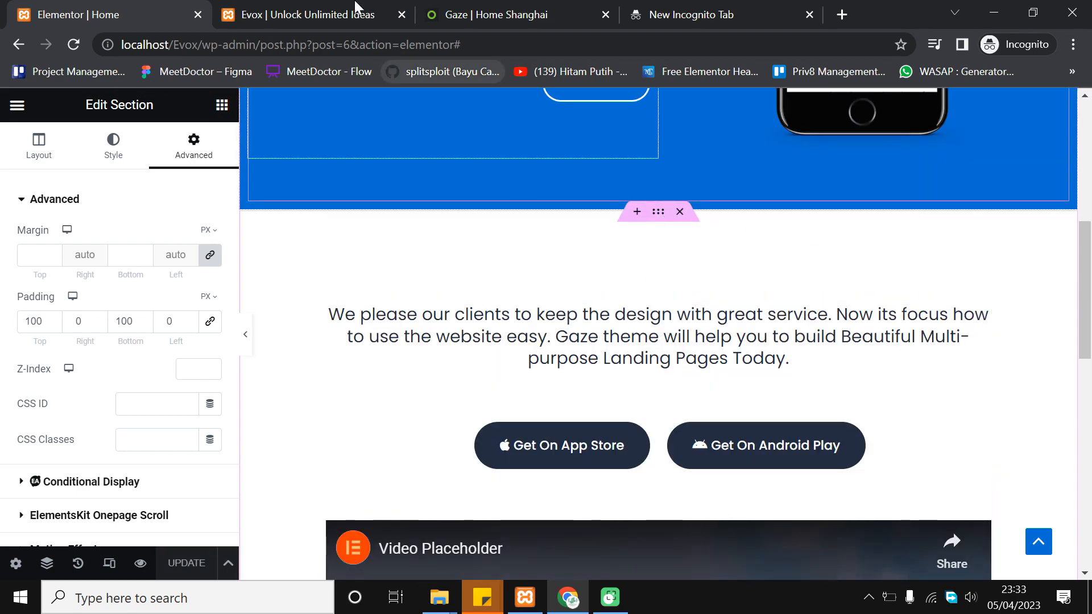
key(ctrl+Tab)
key(ctrl+Tab)
scroll(63, 375, up, 2)
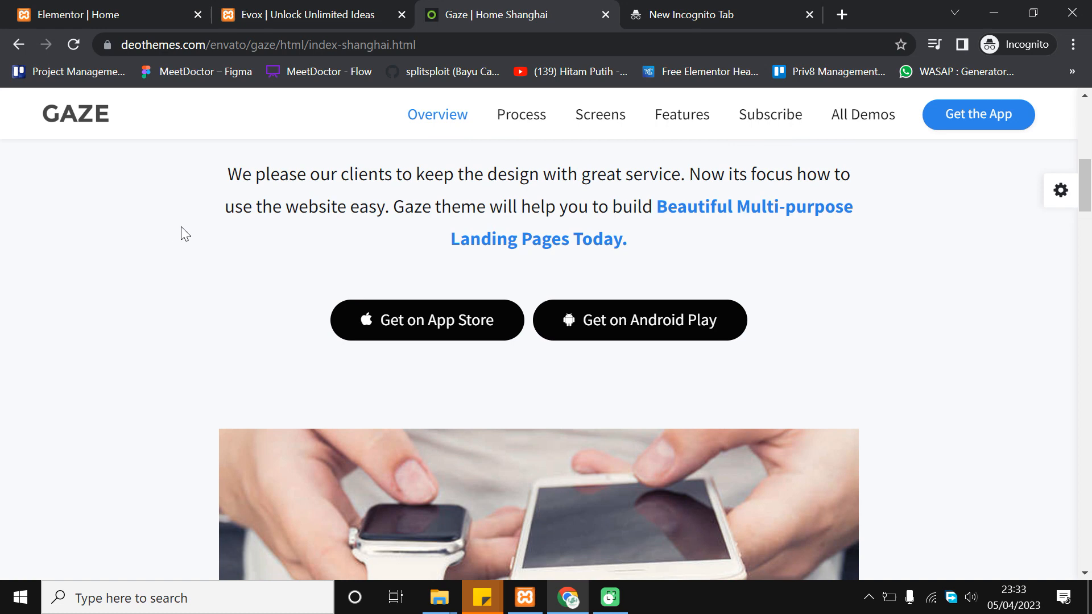
scroll(896, 312, down, 4)
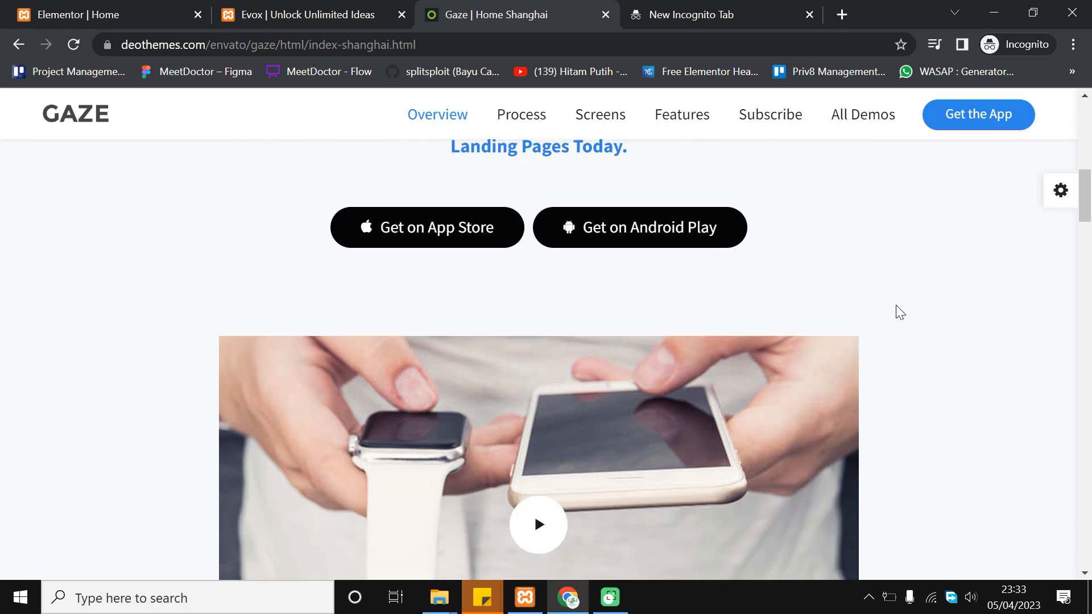
scroll(902, 312, up, 4)
key(ctrl+shift+Tab)
key(ctrl+shift+Tab)
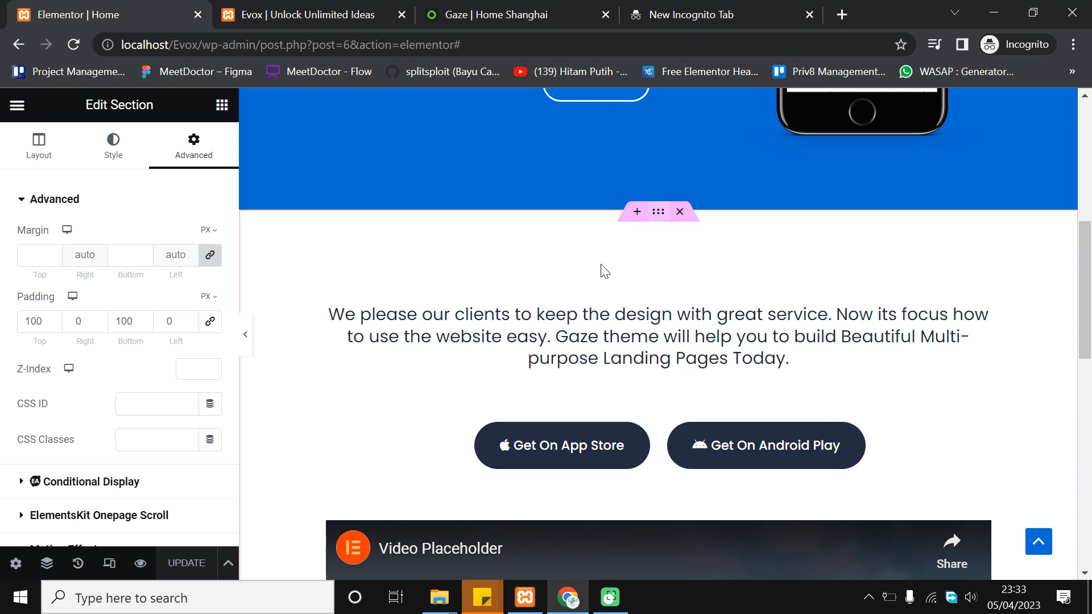
Give the section a plain colour background using the global Secondary grey
click(112, 149)
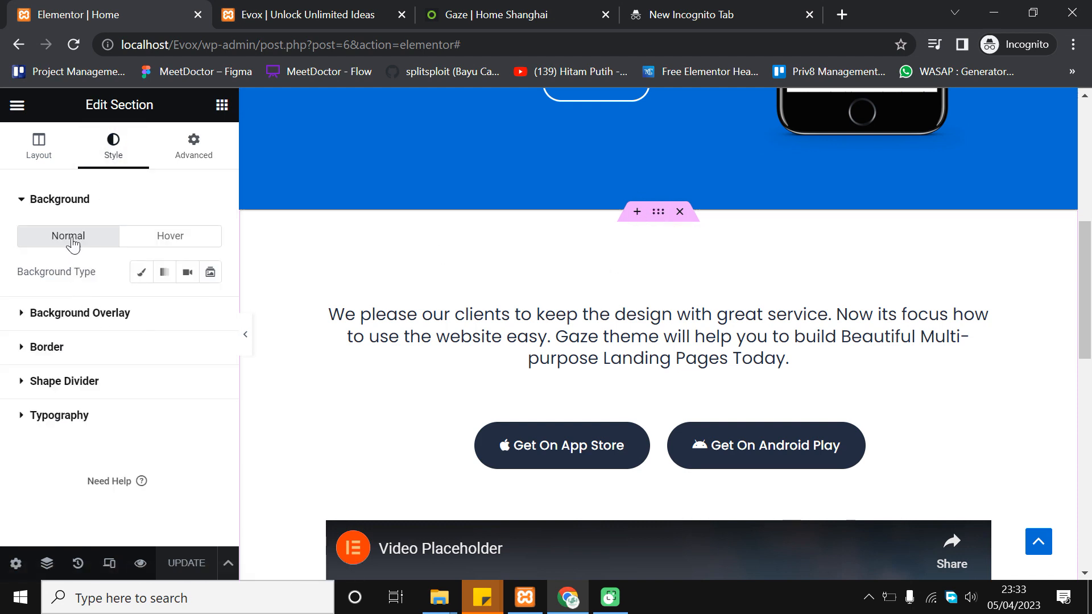
click(70, 206)
click(71, 207)
click(142, 272)
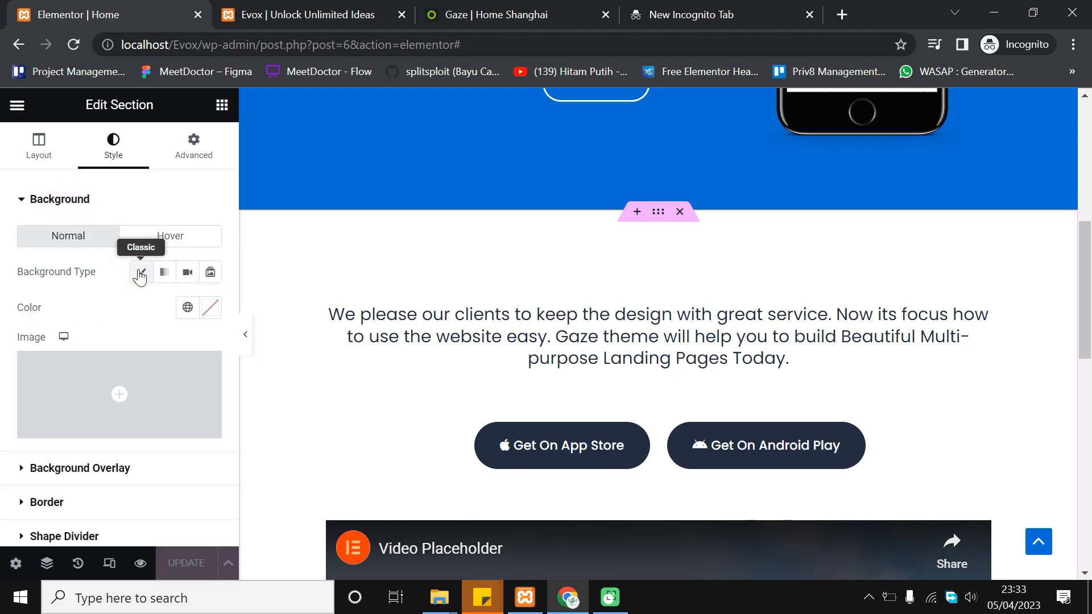
click(189, 309)
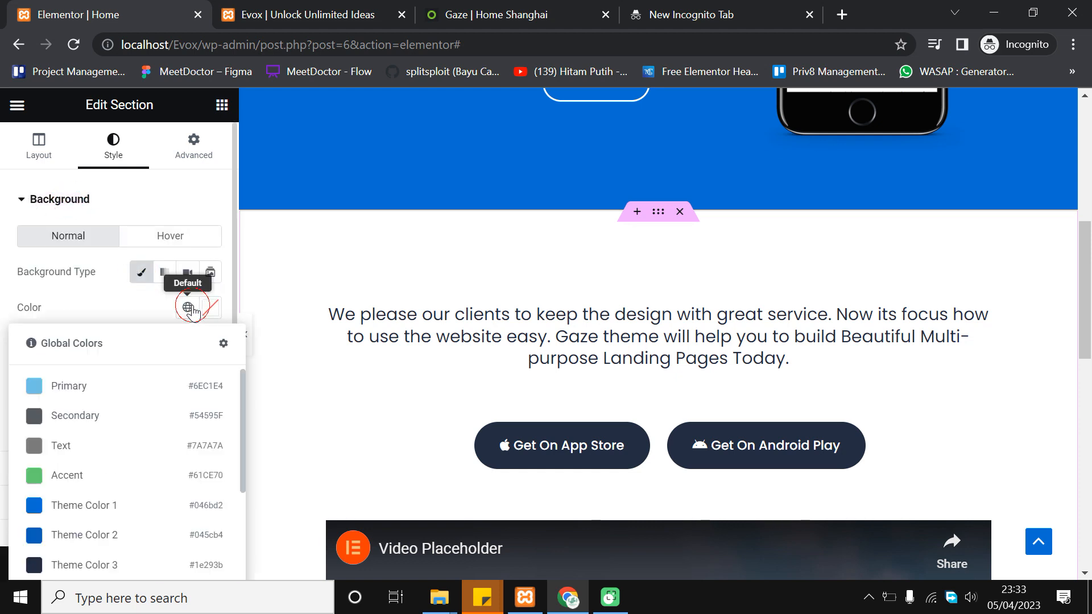
click(105, 425)
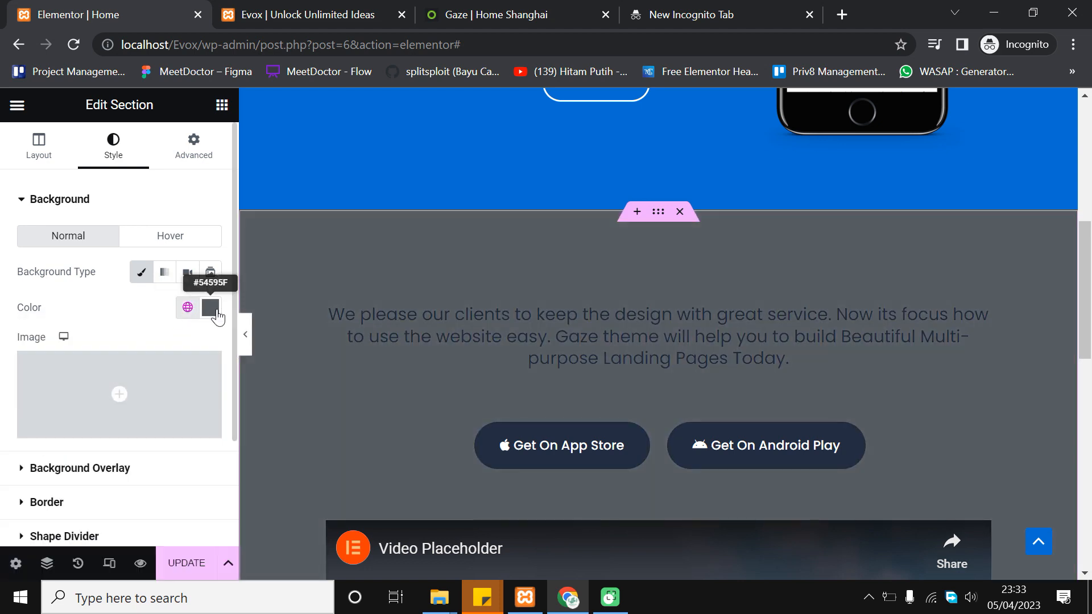
Fade the grey background's opacity to nearly transparent, preview it, and save the page
click(212, 309)
drag(395, 389, 270, 390)
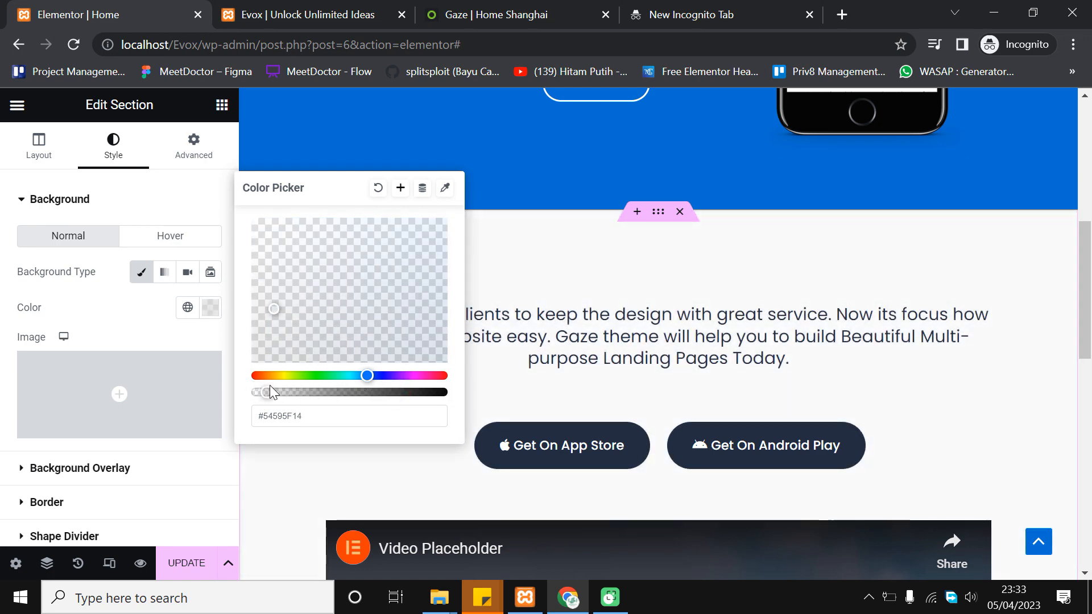
click(226, 404)
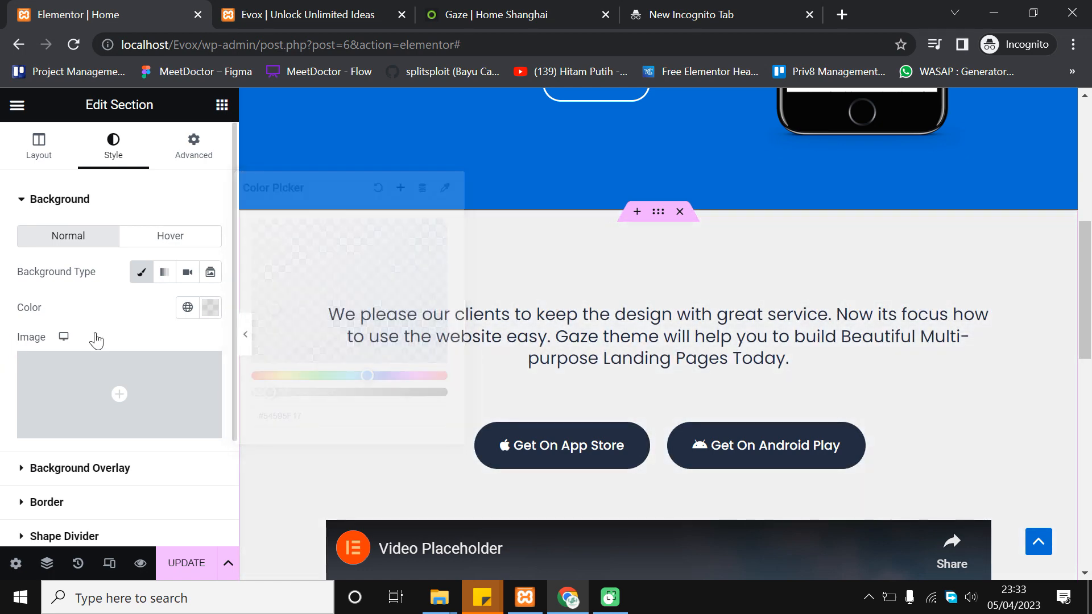
click(247, 335)
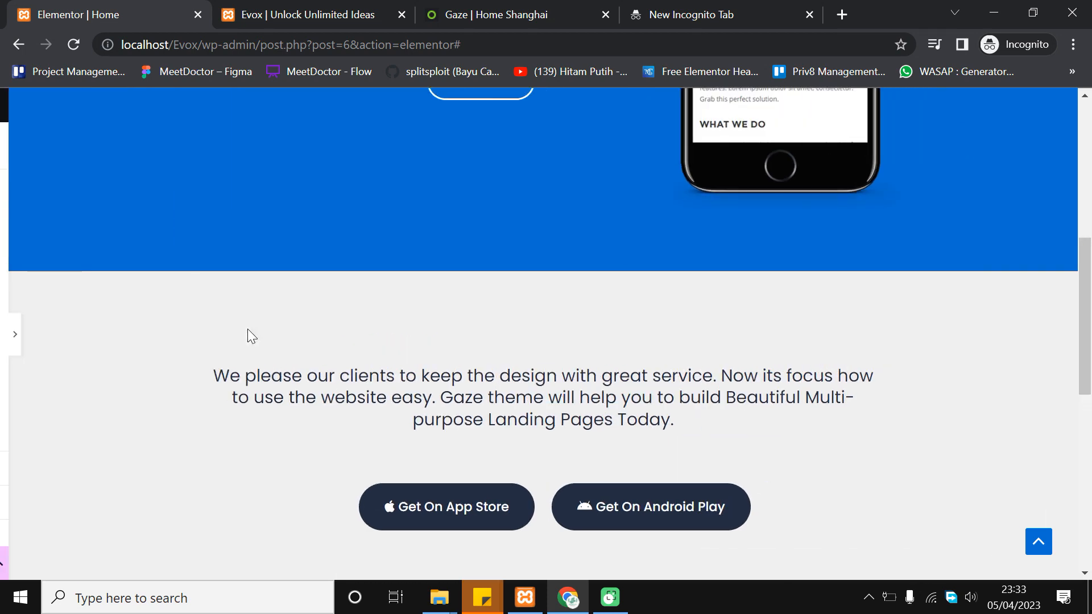
scroll(248, 329, up, 3)
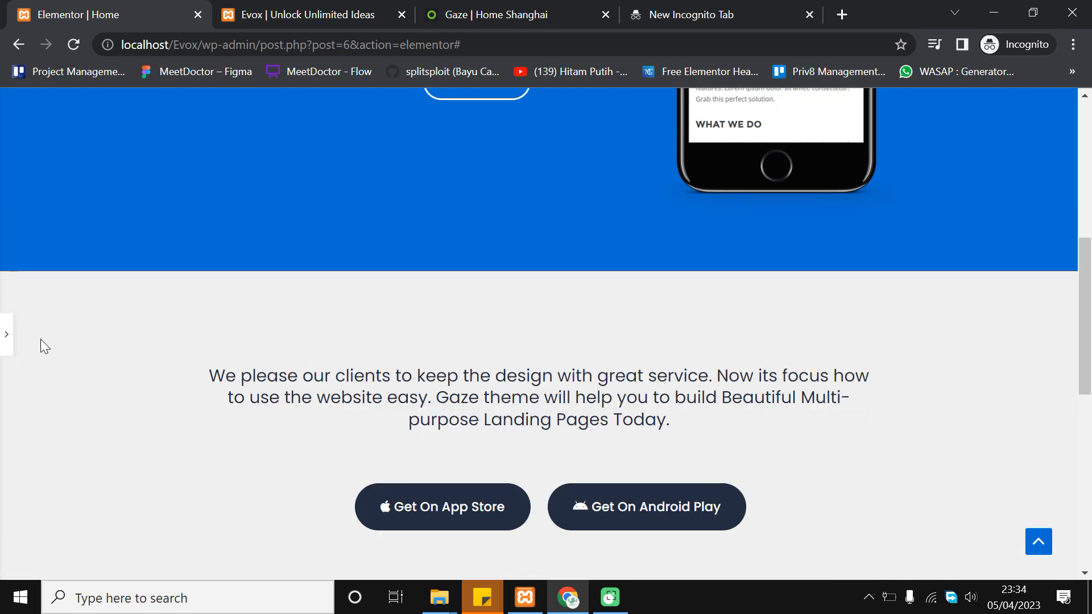
click(7, 335)
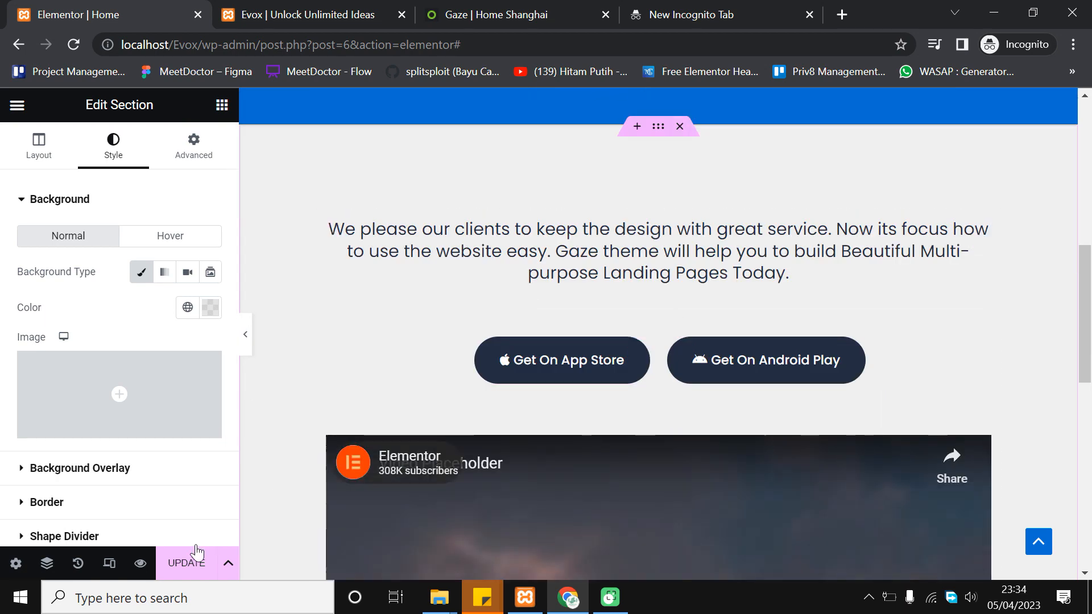
click(187, 560)
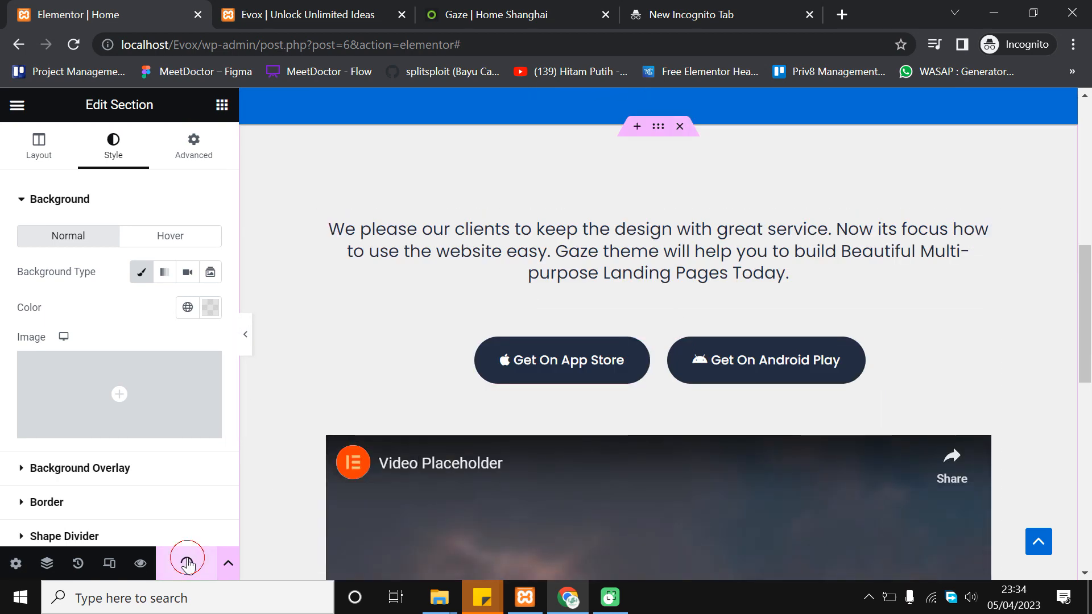
scroll(566, 267, down, 2)
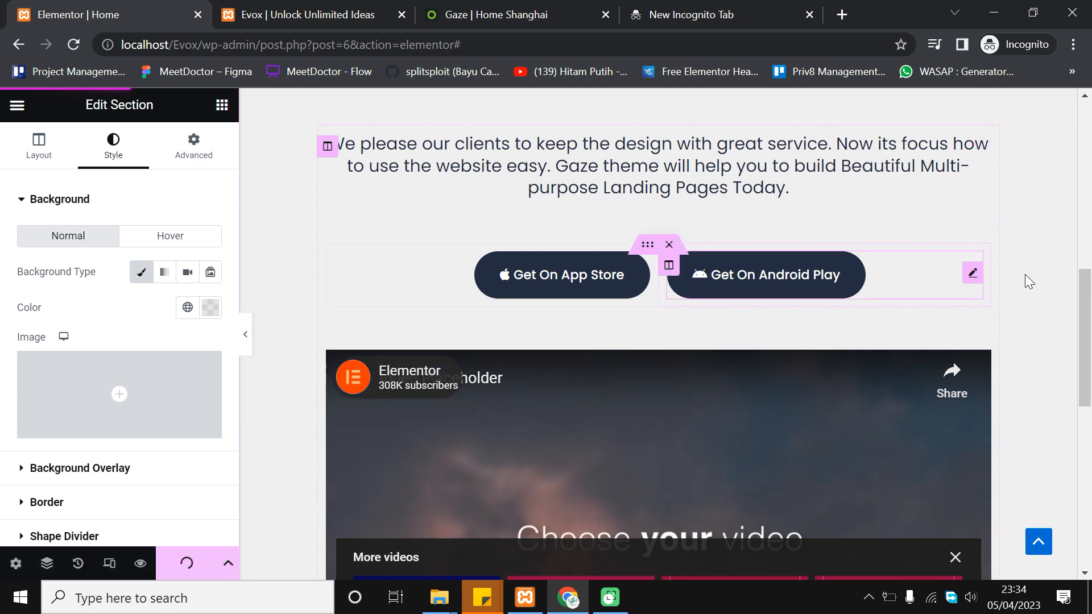
scroll(1027, 277, down, 2)
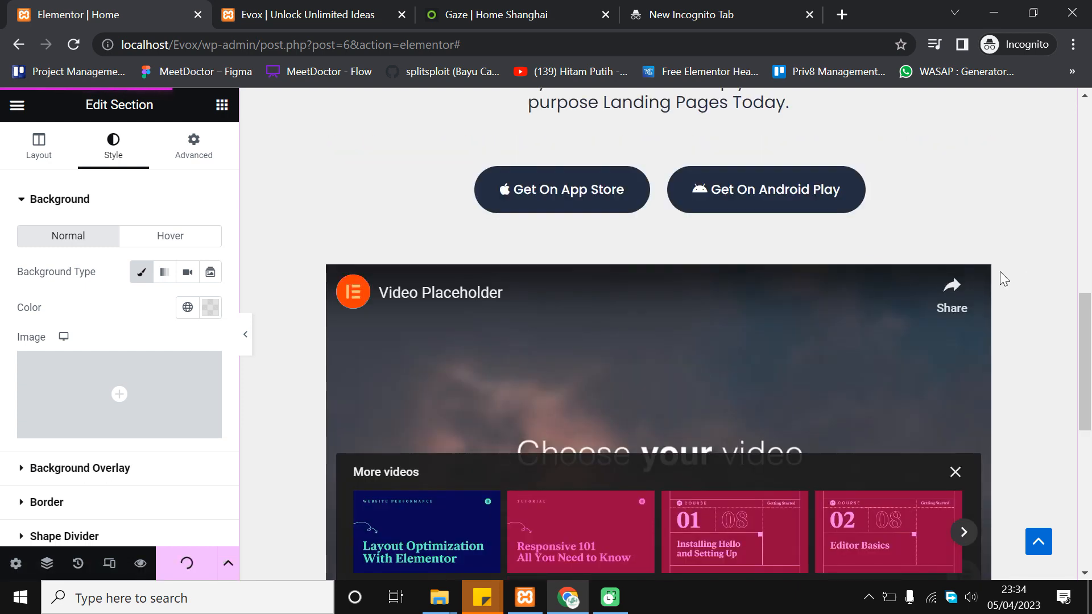
Review the faint grey section with the pill buttons and video on the live Evox page, then return to the editor
click(282, 8)
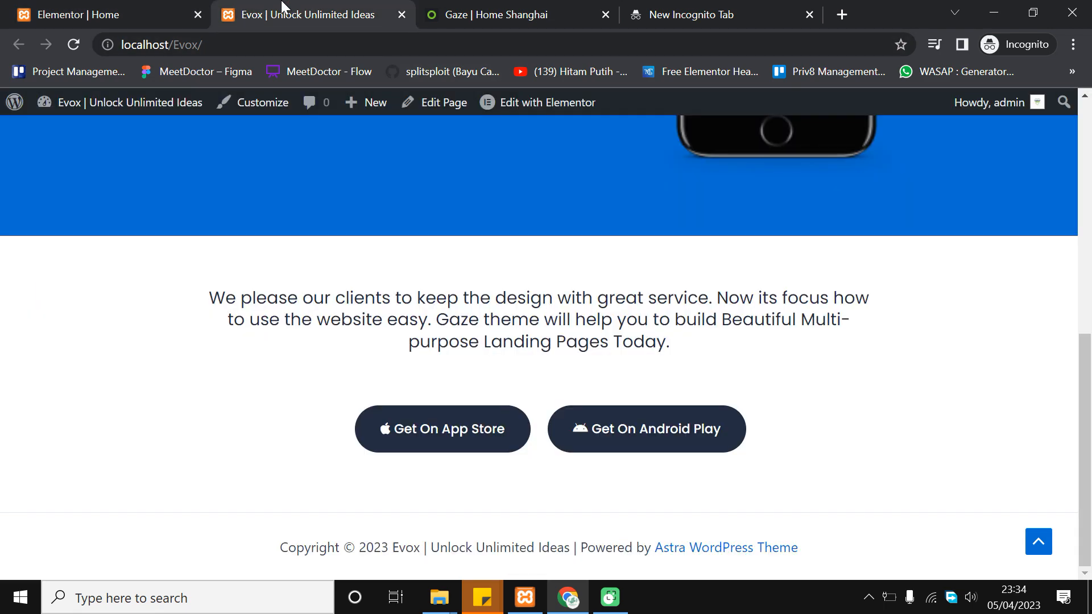
scroll(239, 123, up, 5)
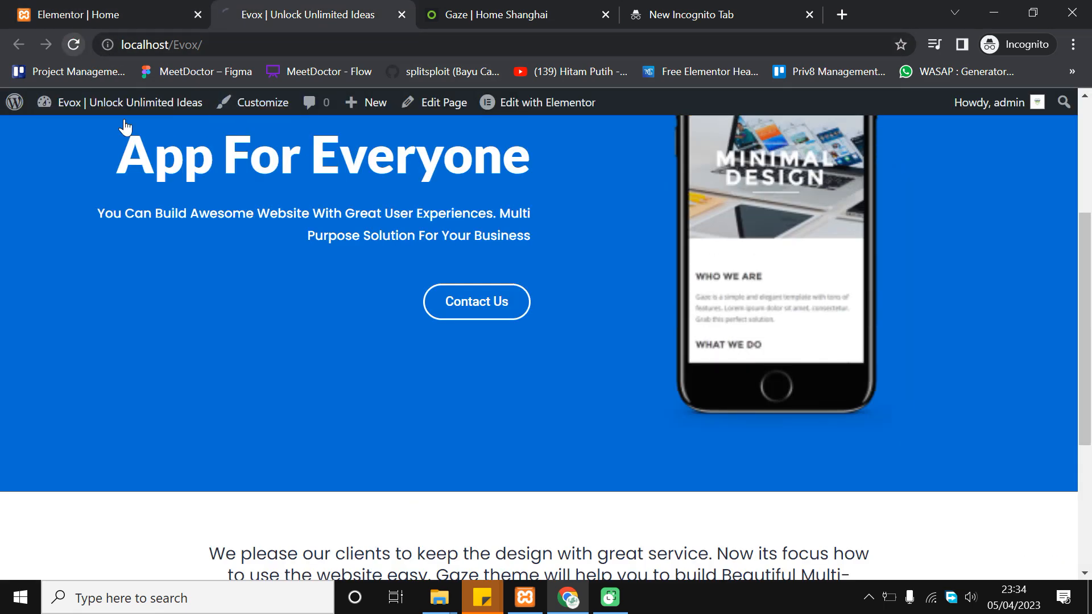
scroll(396, 292, up, 3)
scroll(396, 292, up, 1)
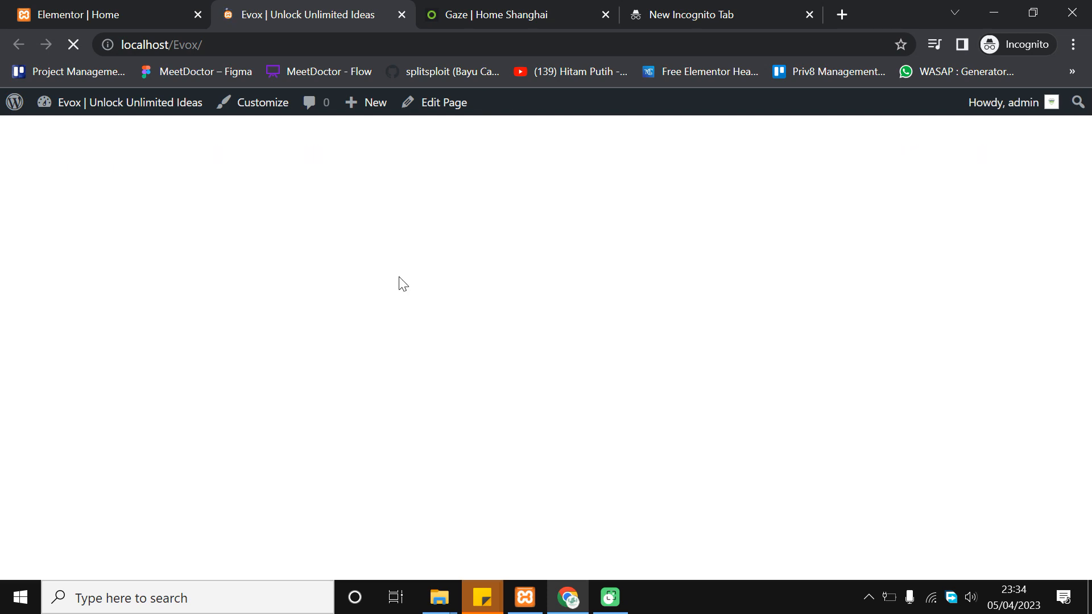
scroll(400, 278, down, 10)
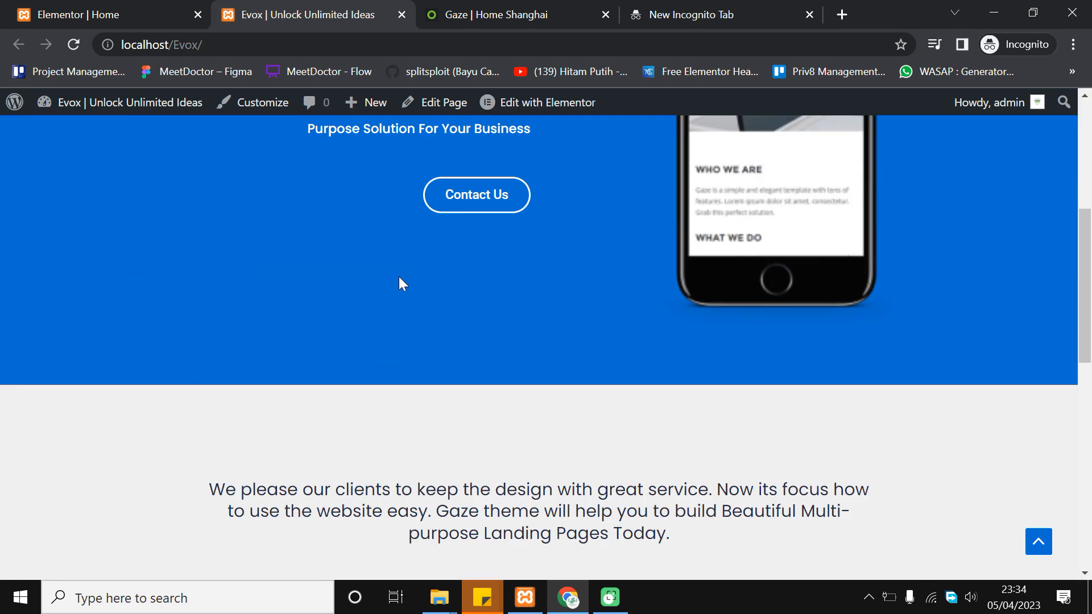
scroll(398, 280, down, 3)
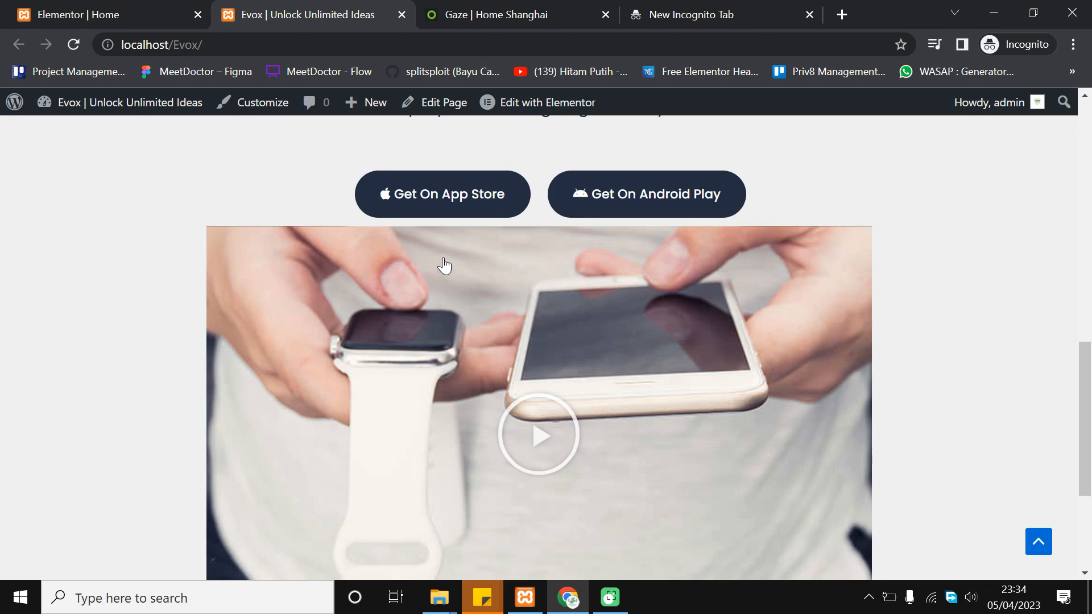
scroll(524, 242, down, 2)
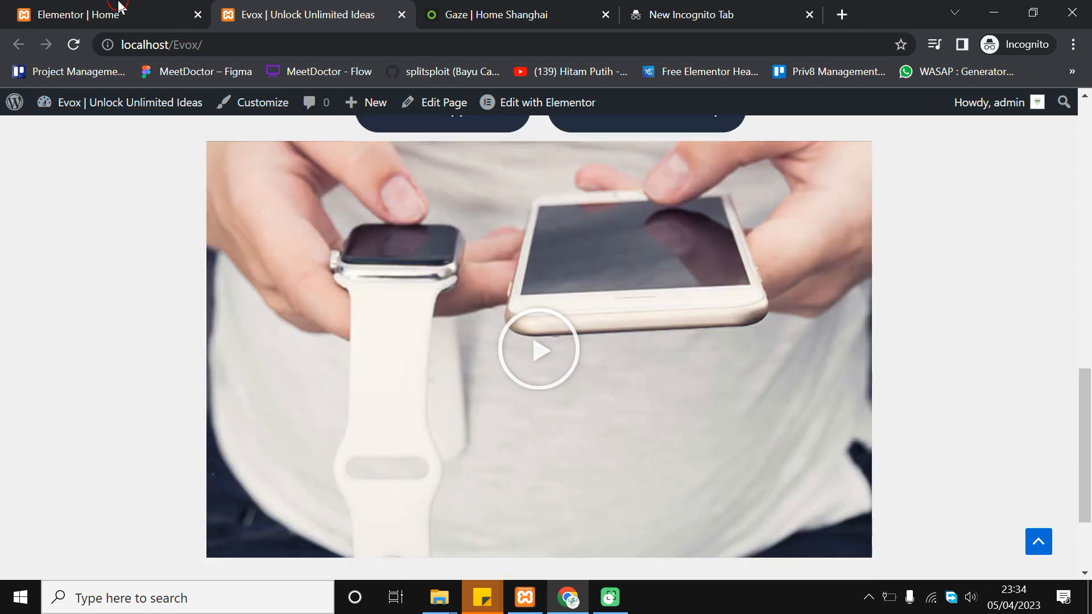
click(119, 6)
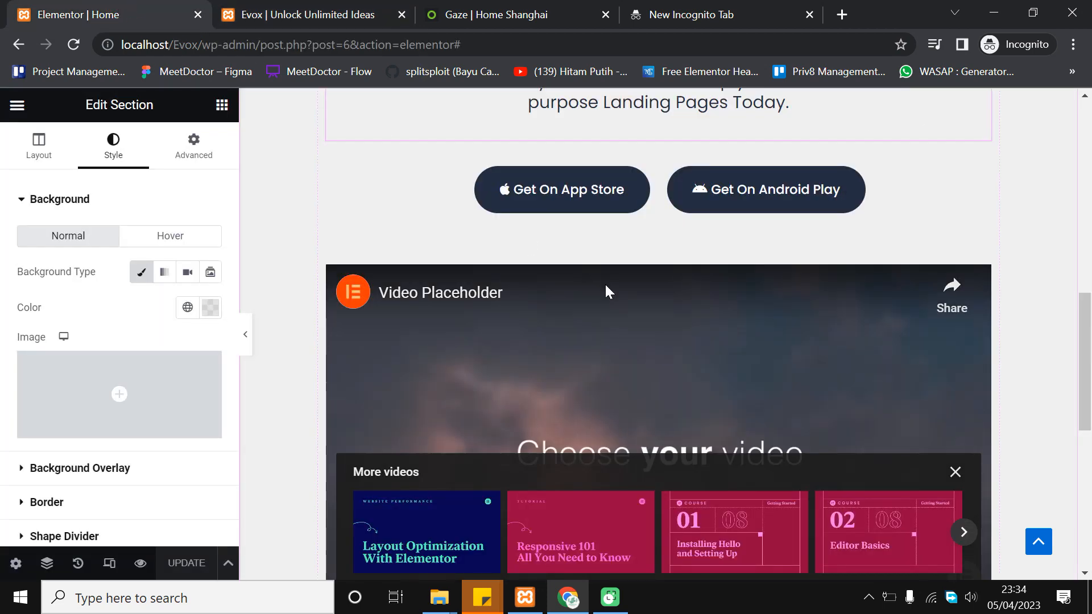
Preview the page, check the live Evox site, then select the inner section holding both app-store buttons
click(246, 332)
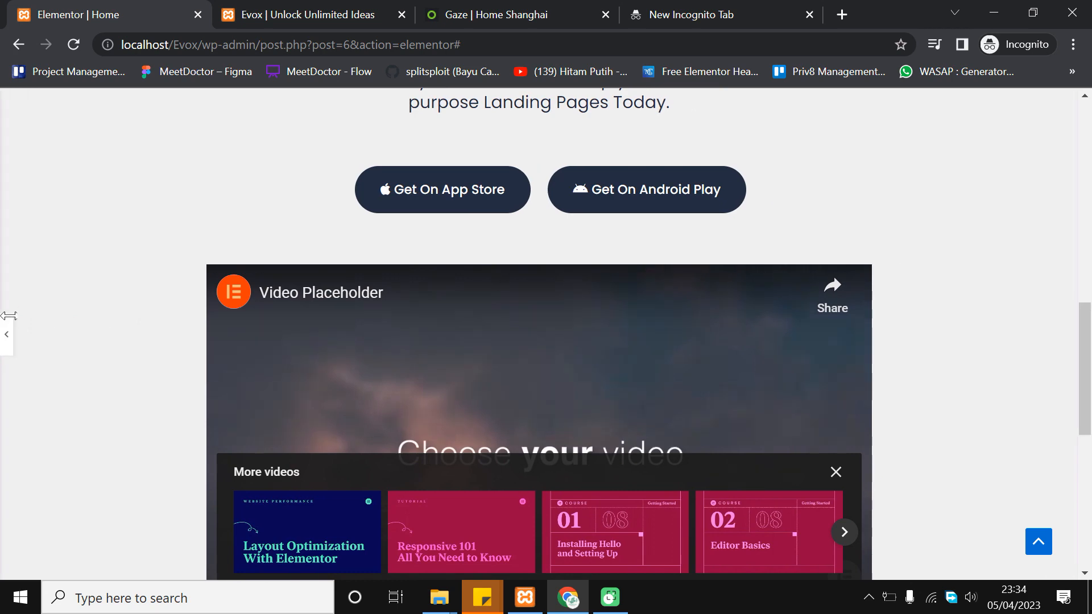
click(6, 329)
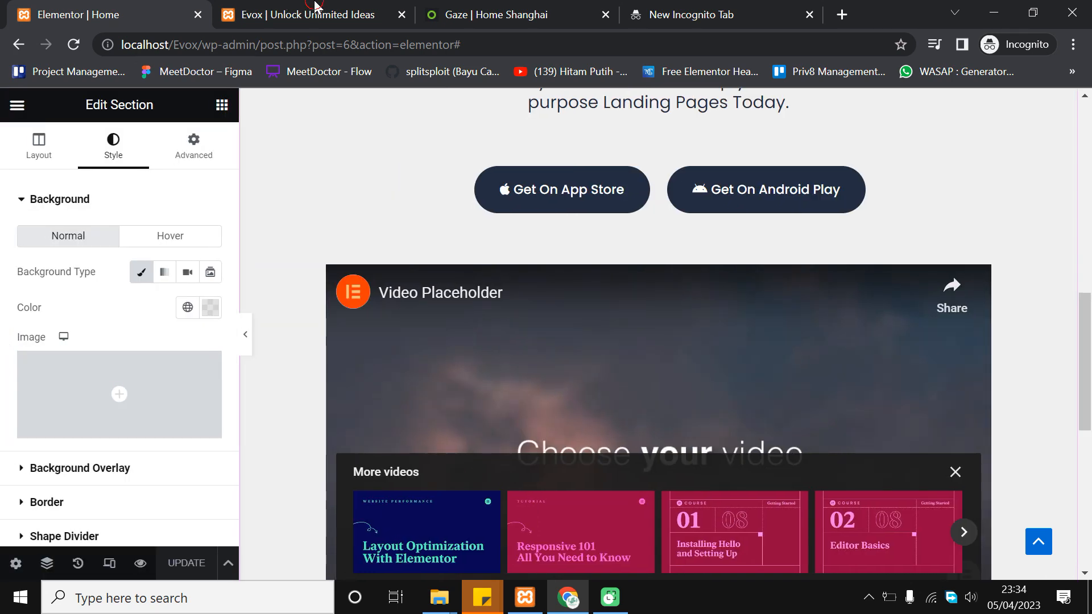
click(306, 8)
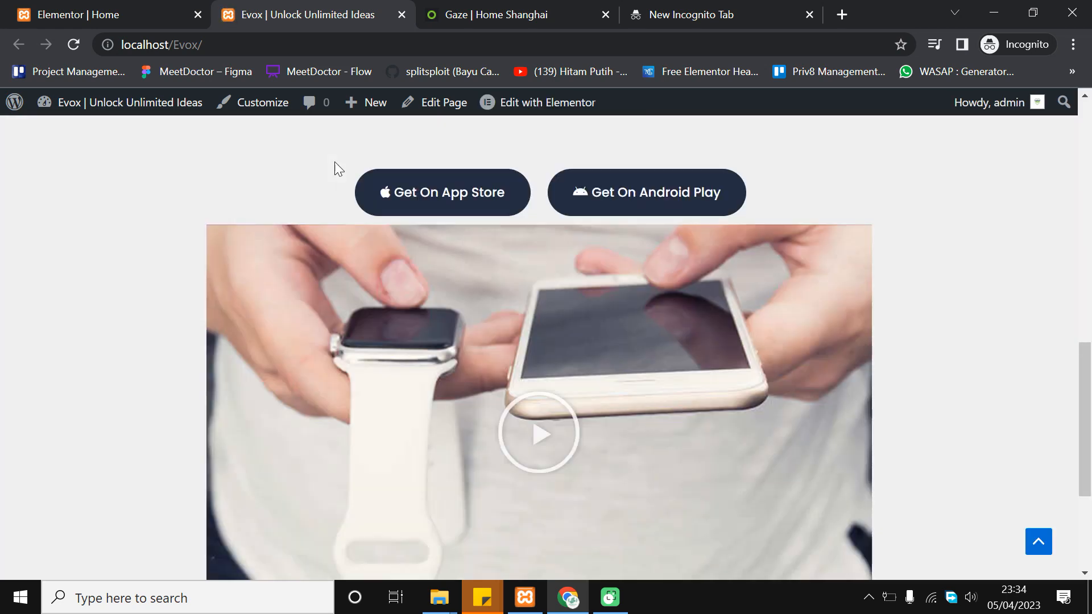
scroll(629, 322, up, 3)
scroll(602, 370, down, 1)
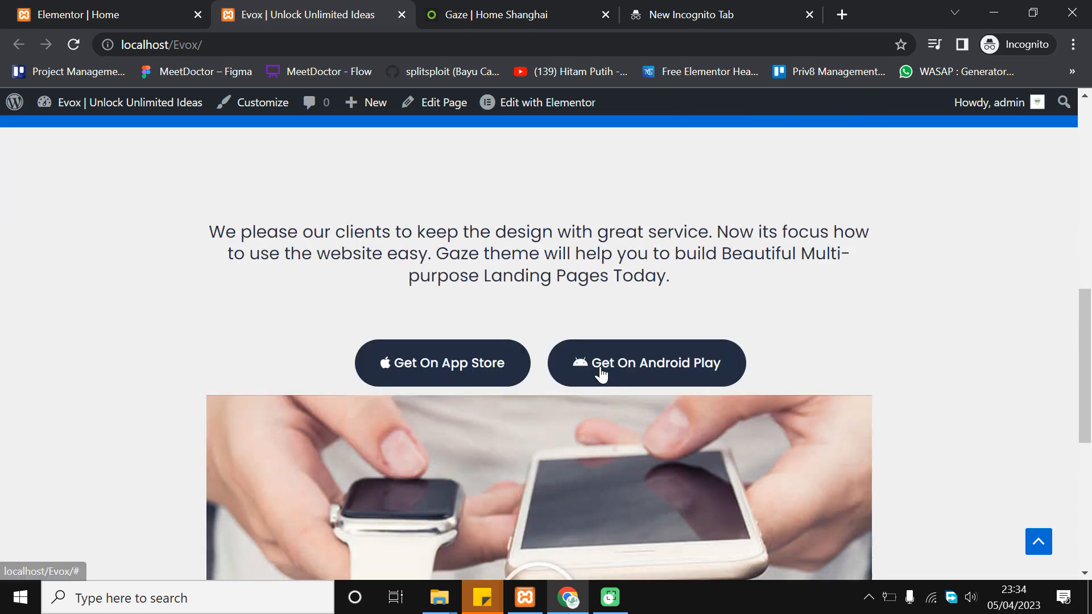
click(145, 12)
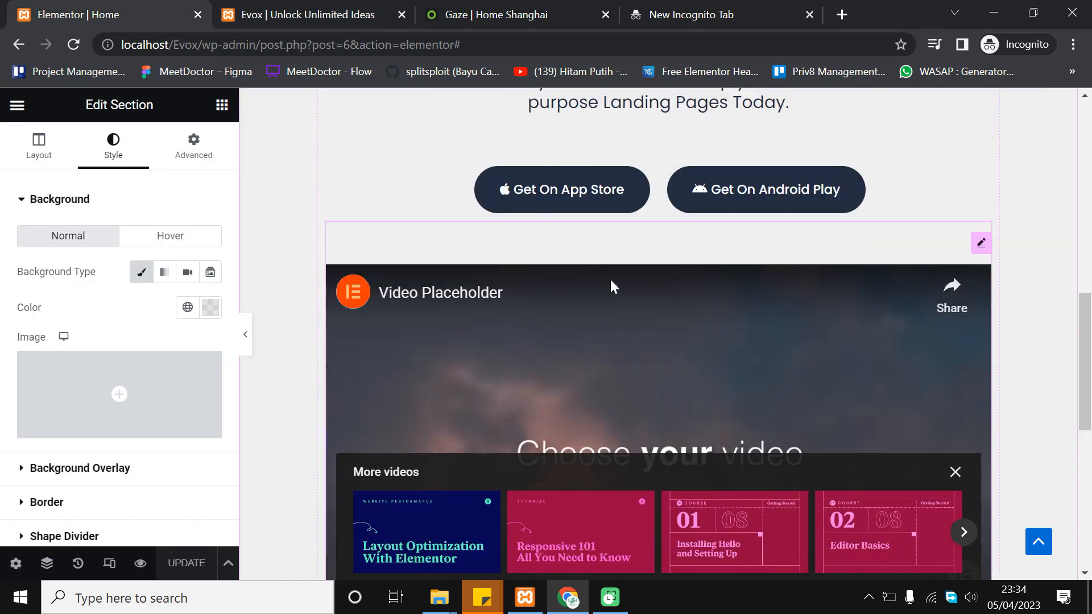
mouse_move(650, 165)
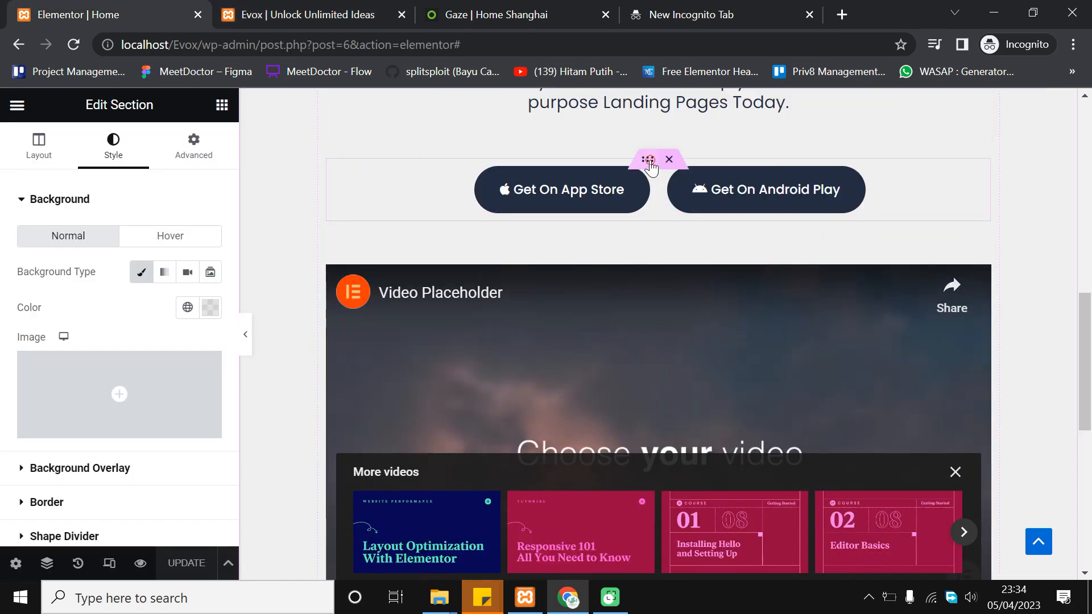
click(649, 160)
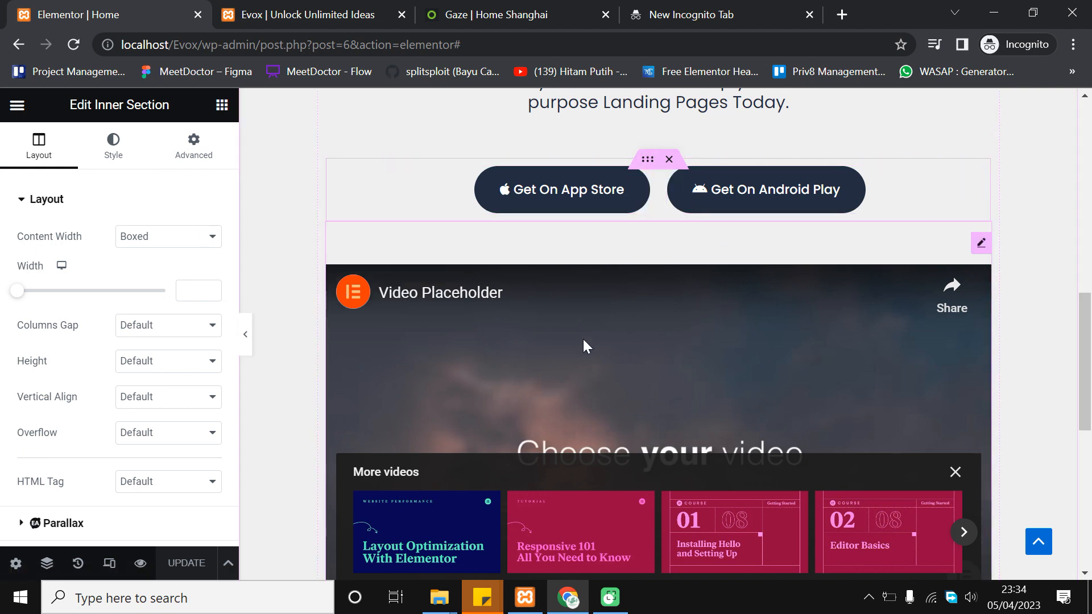
In the Navigator, select the column holding the Get On Android Play button
click(55, 562)
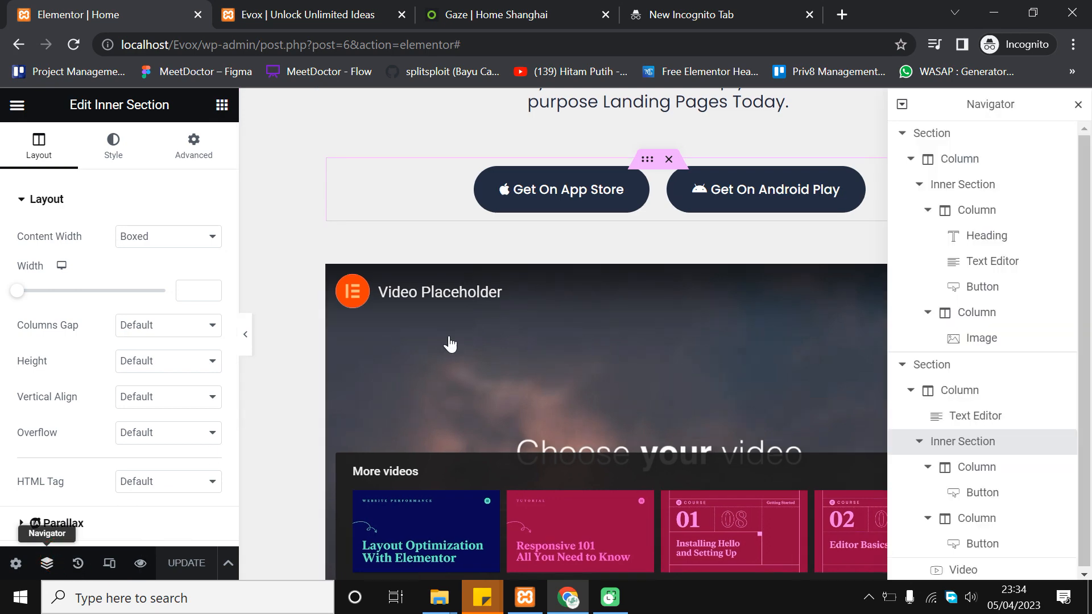
scroll(813, 355, up, 7)
scroll(814, 352, down, 2)
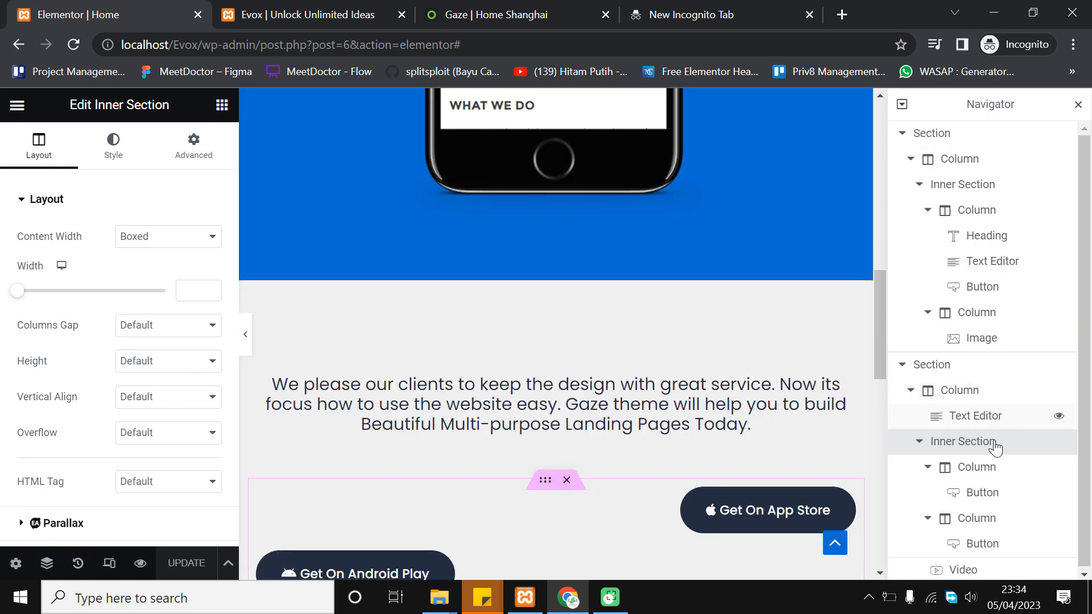
click(977, 471)
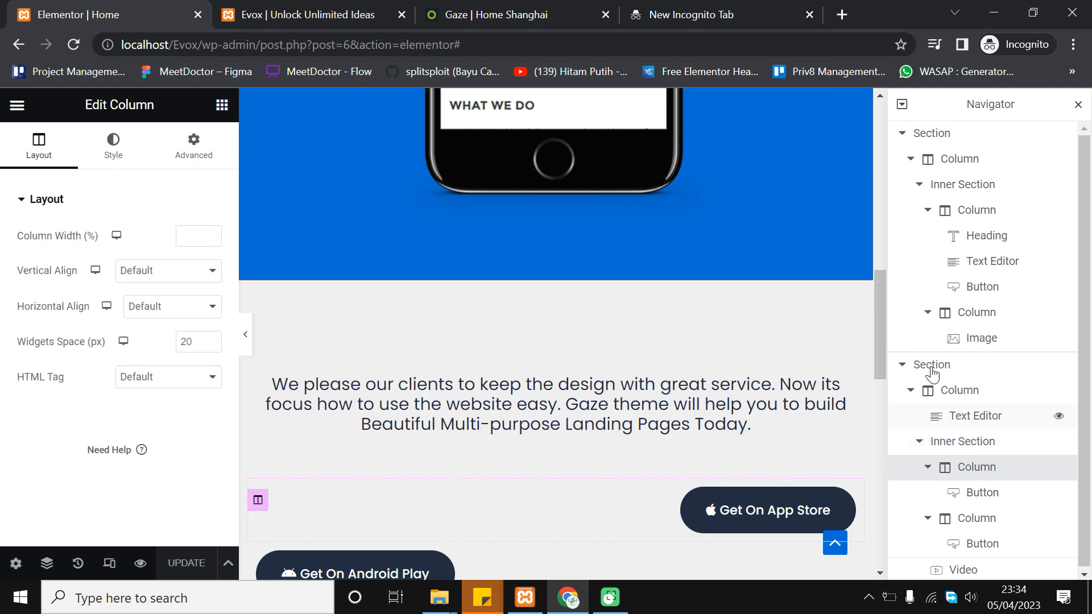
scroll(722, 360, up, 6)
scroll(768, 375, down, 2)
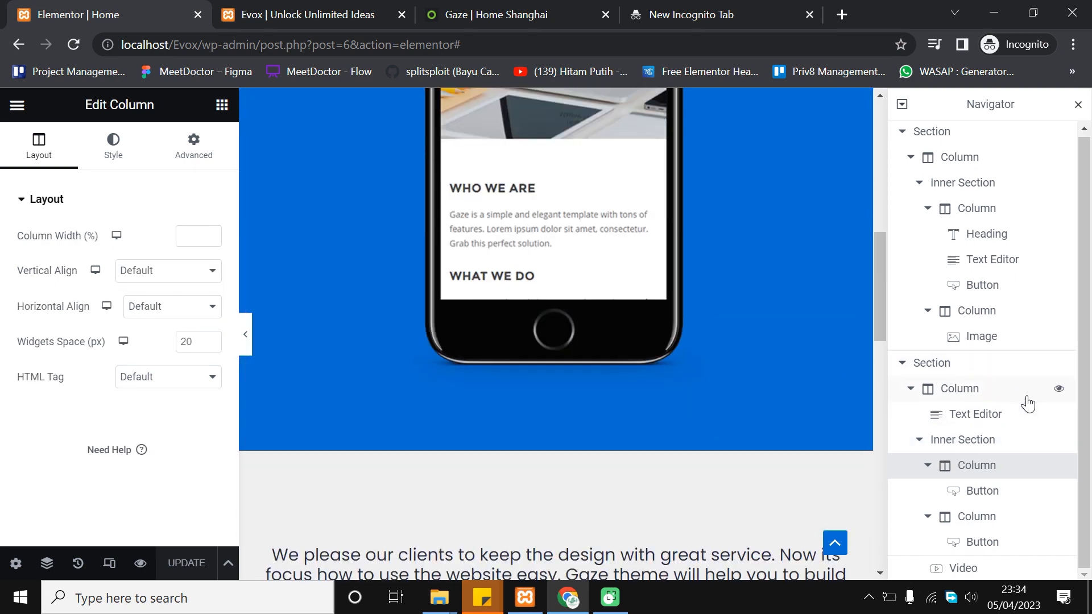
click(984, 517)
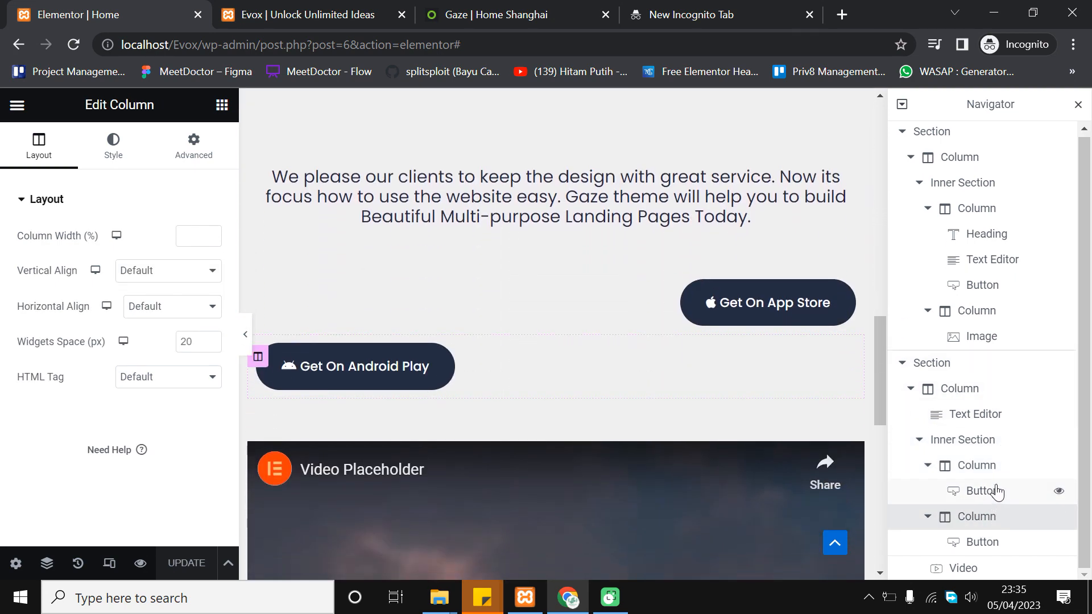
Show the column's Advanced spacing, then select the Video widget showing its 50 px top padding
scroll(702, 328, down, 10)
scroll(701, 327, up, 10)
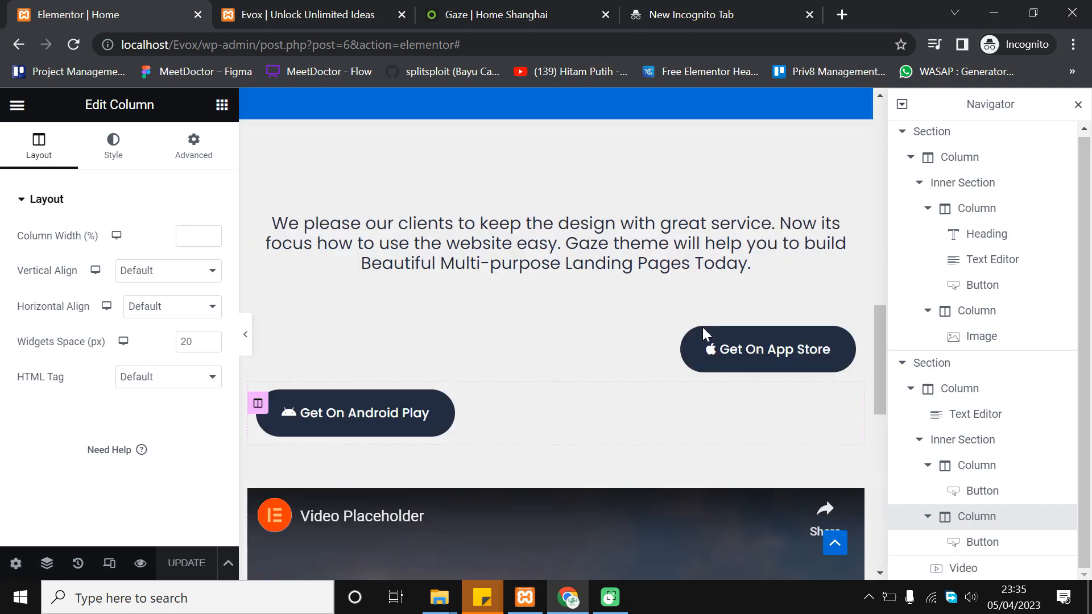
scroll(702, 327, down, 3)
scroll(702, 329, down, 8)
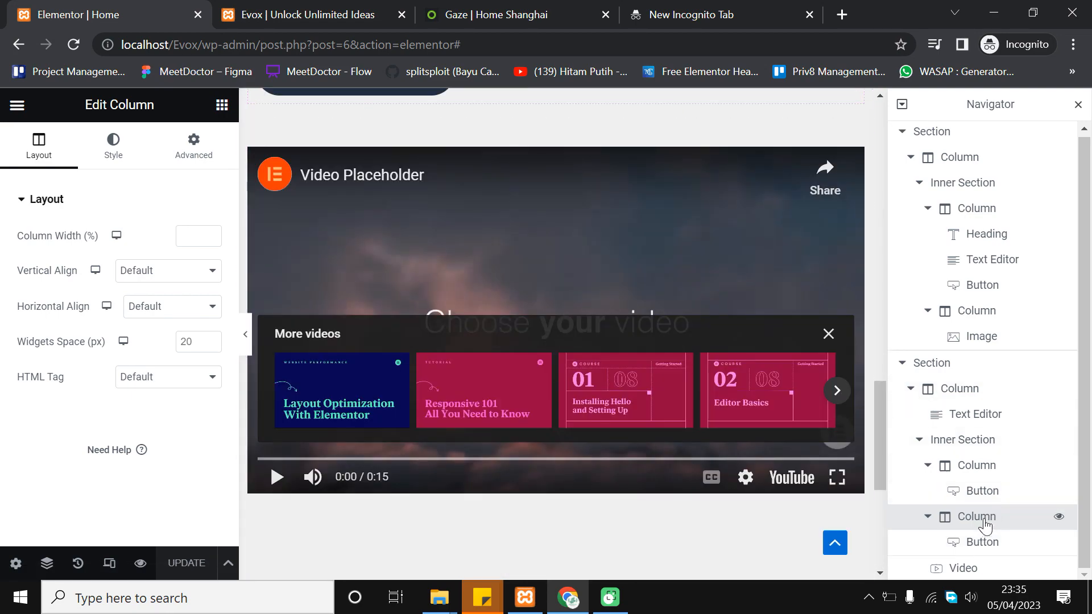
scroll(615, 322, up, 3)
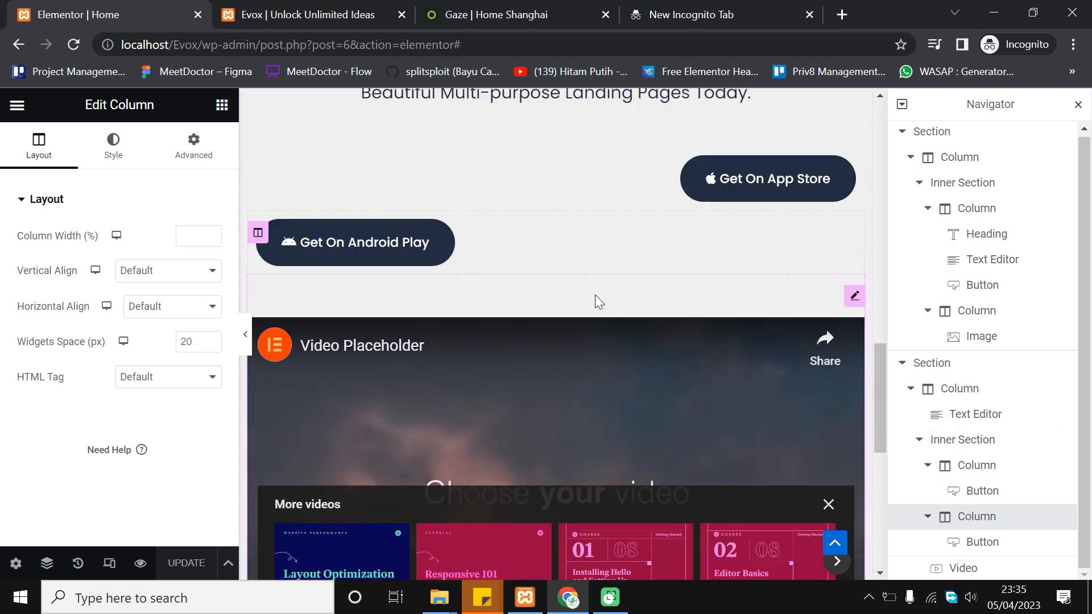
click(193, 142)
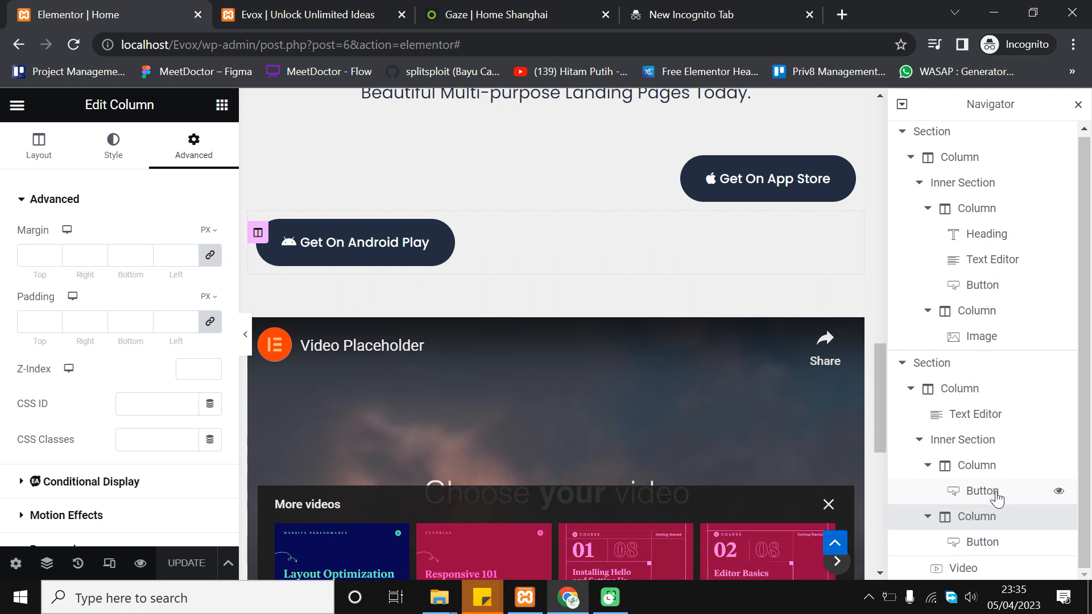
click(961, 568)
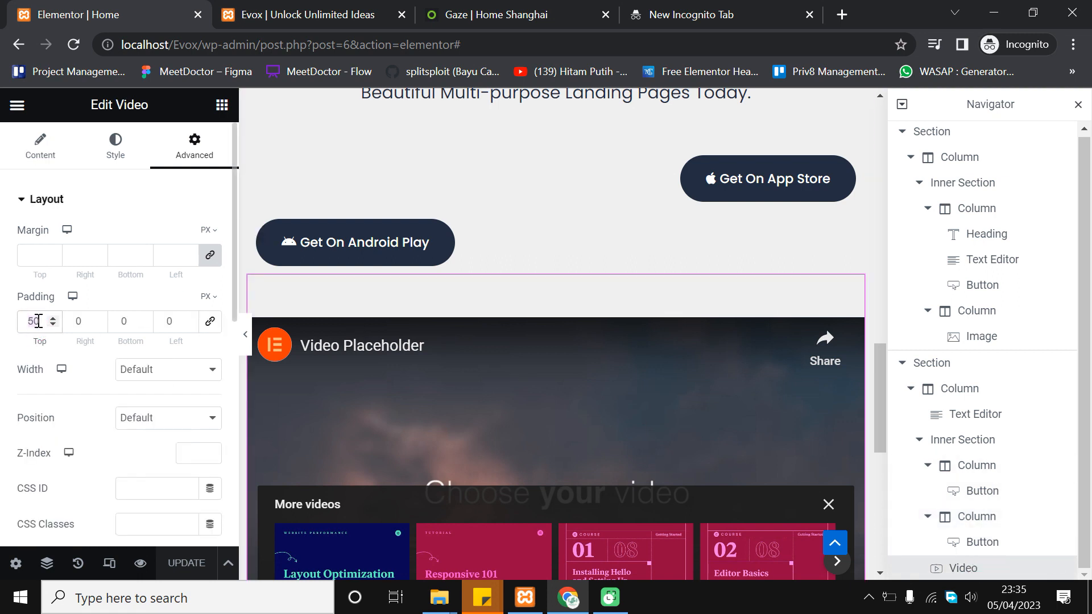
Set the video's Padding Top from 50 to 0 and close the Navigator panel
text(0)
click(125, 319)
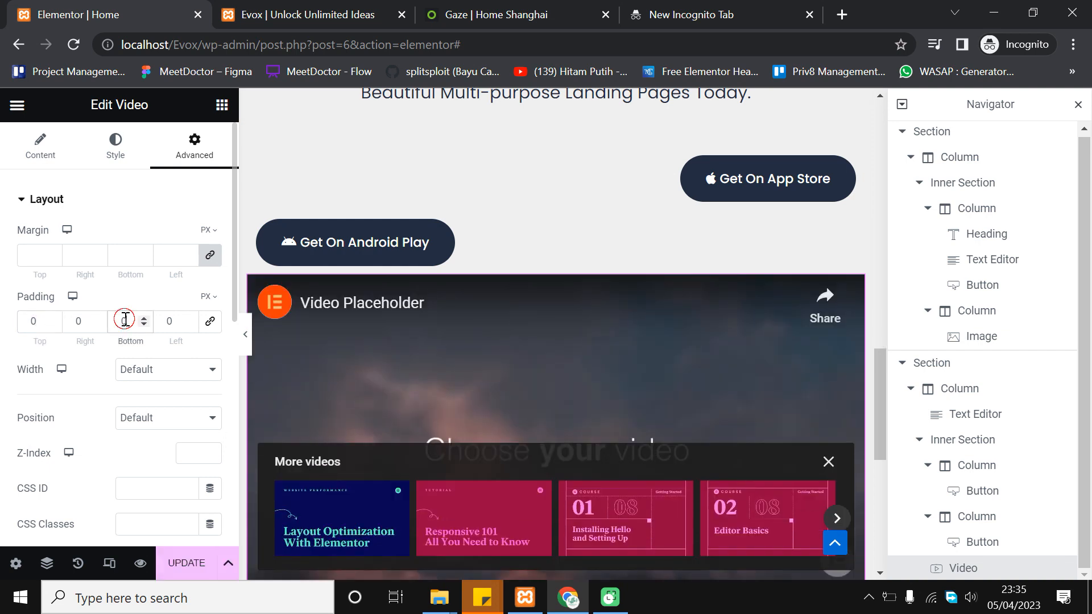
click(142, 322)
click(1079, 102)
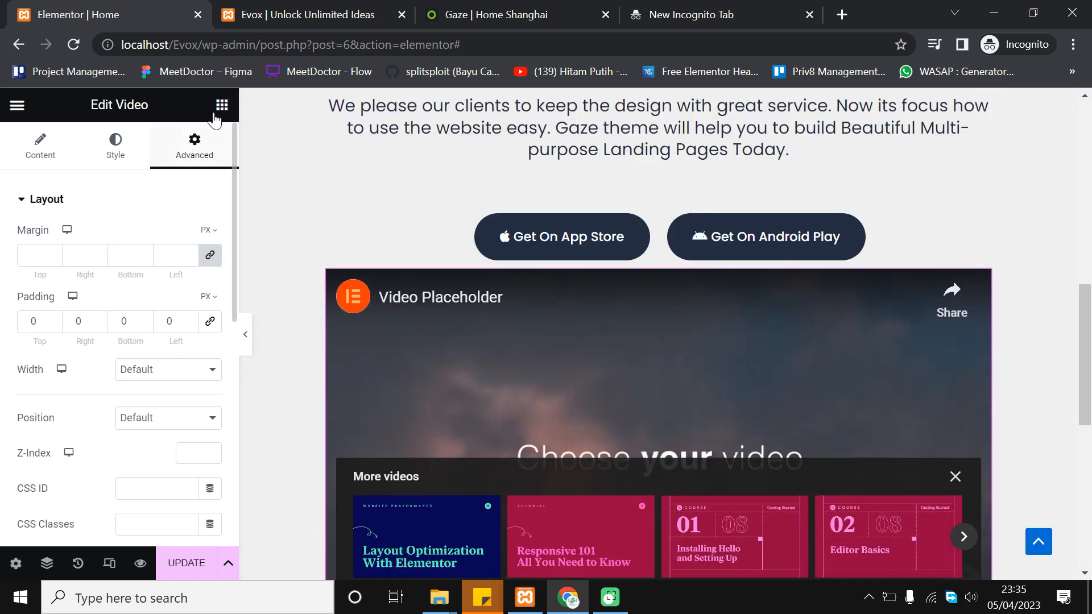
click(222, 105)
Place a Spacer widget above the video and set its space to 70 px
scroll(135, 356, down, 5)
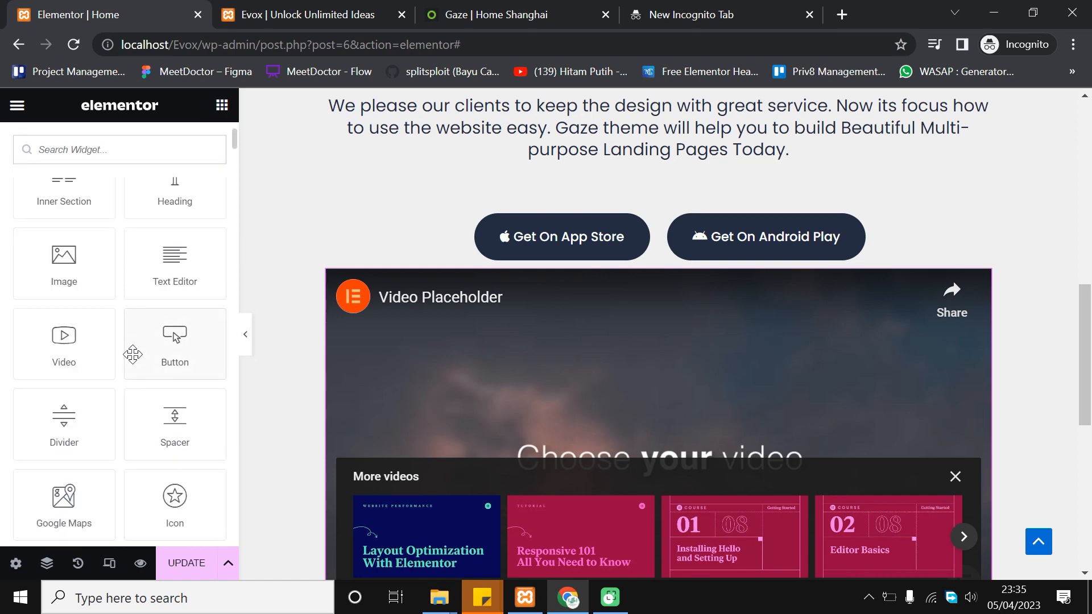
drag(172, 317, 674, 271)
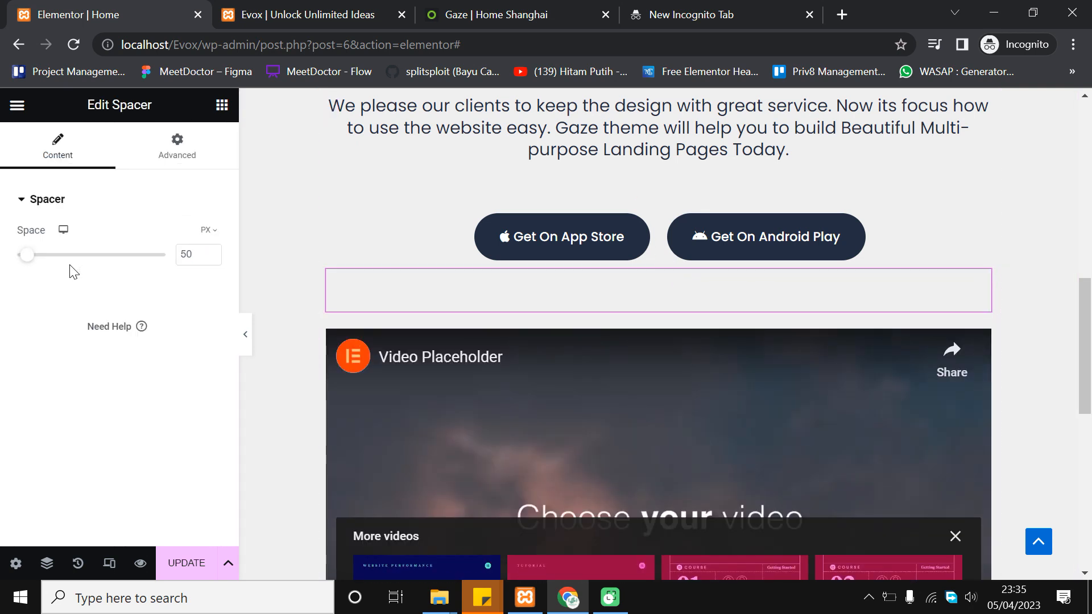
click(211, 251)
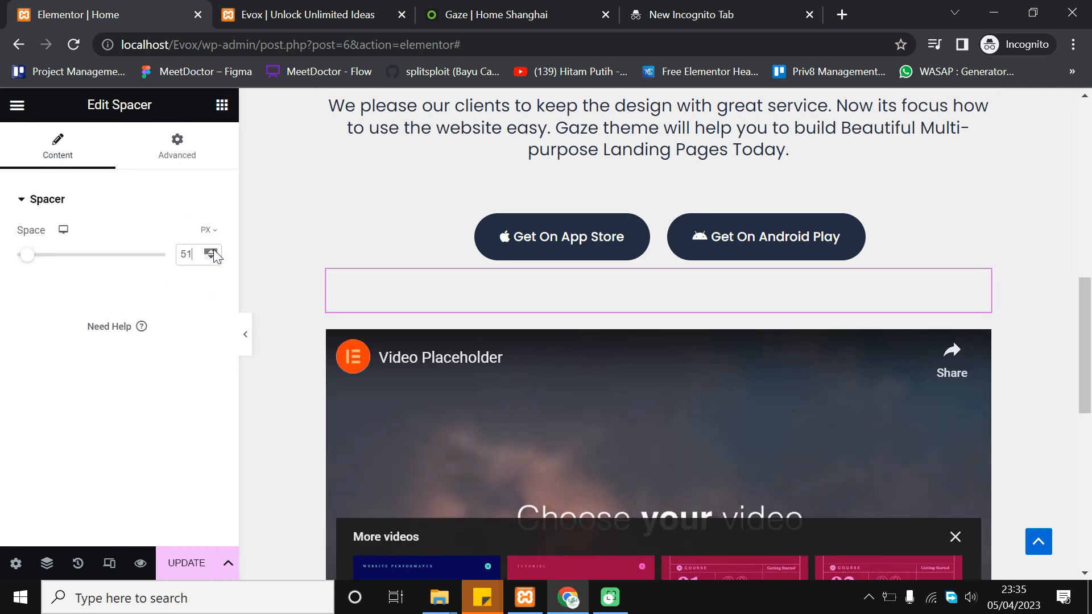
drag(212, 251, 212, 251)
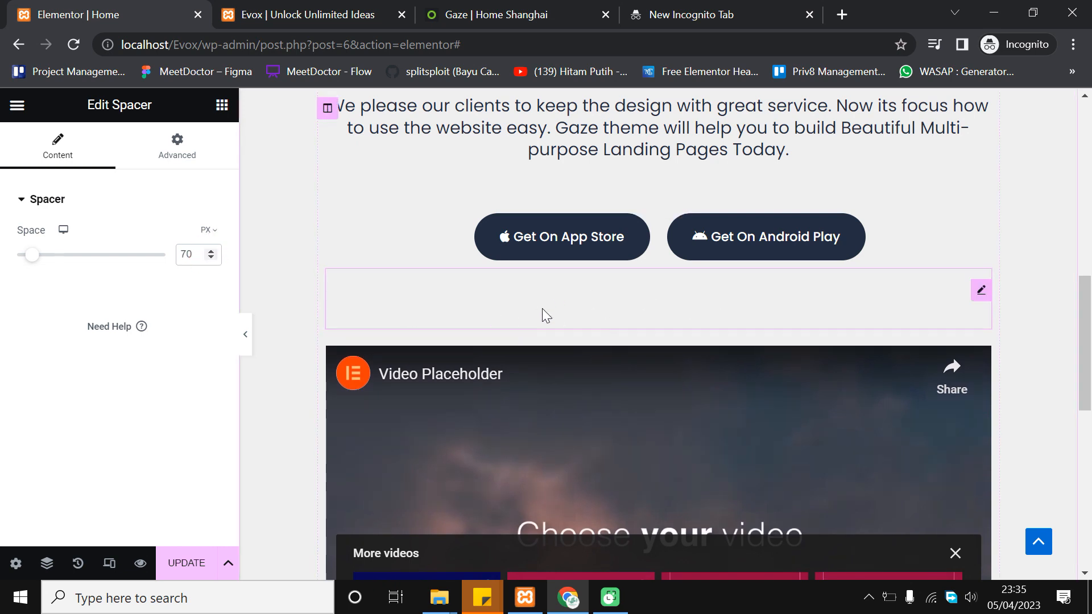
Save the page with UPDATE and reload the live Evox site
click(210, 562)
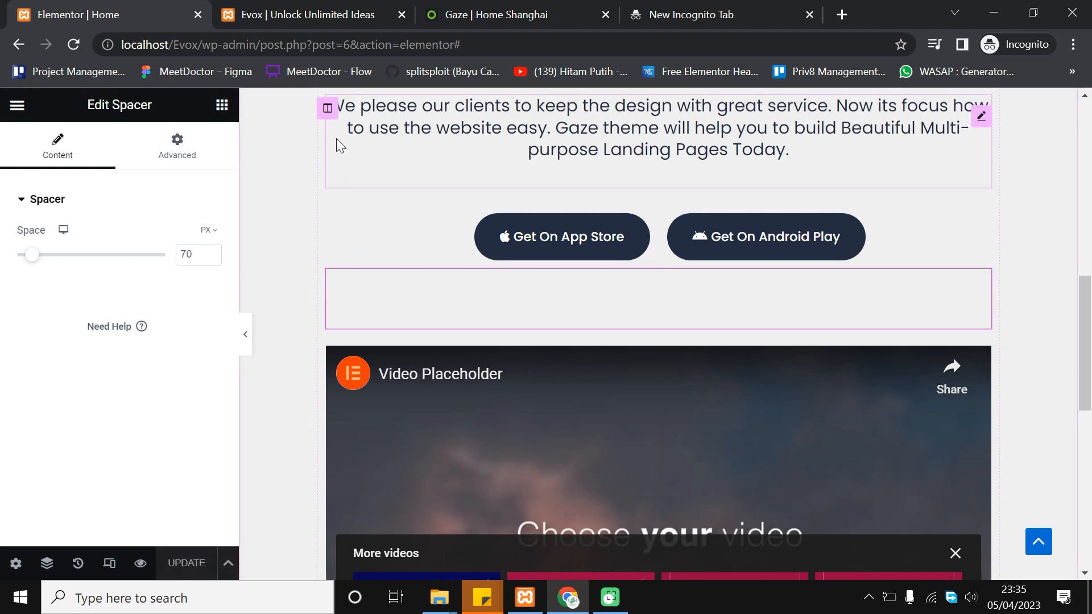
click(317, 8)
click(73, 45)
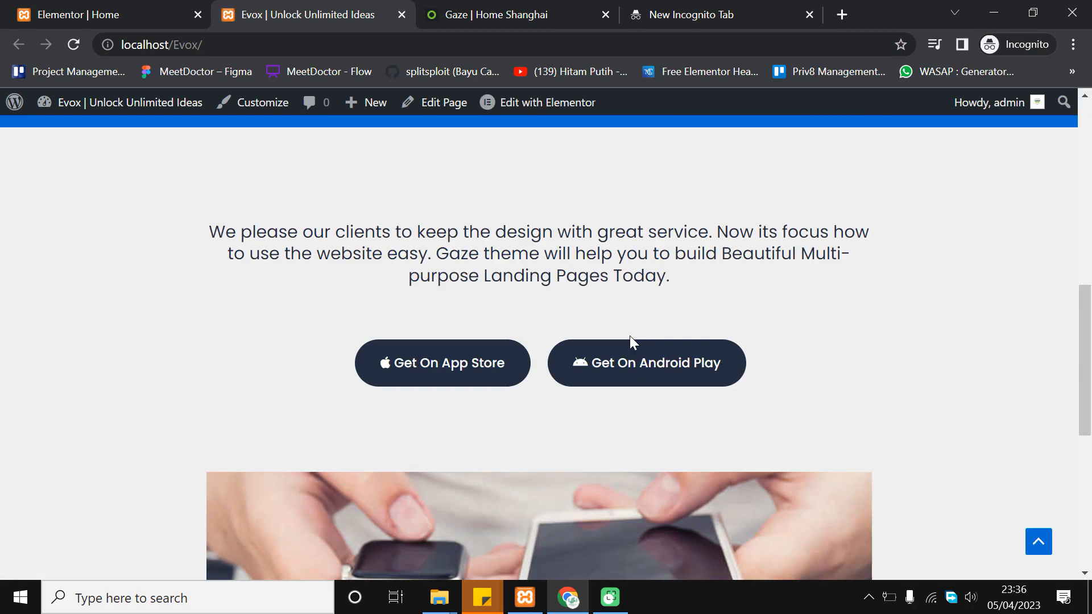
Compare the live Evox page with the Gaze demo's 'Beautiful Multi-purpose Landing Pages Today' heading
scroll(629, 336, down, 7)
scroll(547, 434, up, 3)
scroll(558, 375, up, 4)
scroll(558, 377, down, 4)
scroll(558, 377, up, 2)
click(481, 13)
scroll(510, 308, down, 6)
scroll(509, 308, up, 5)
scroll(510, 310, up, 5)
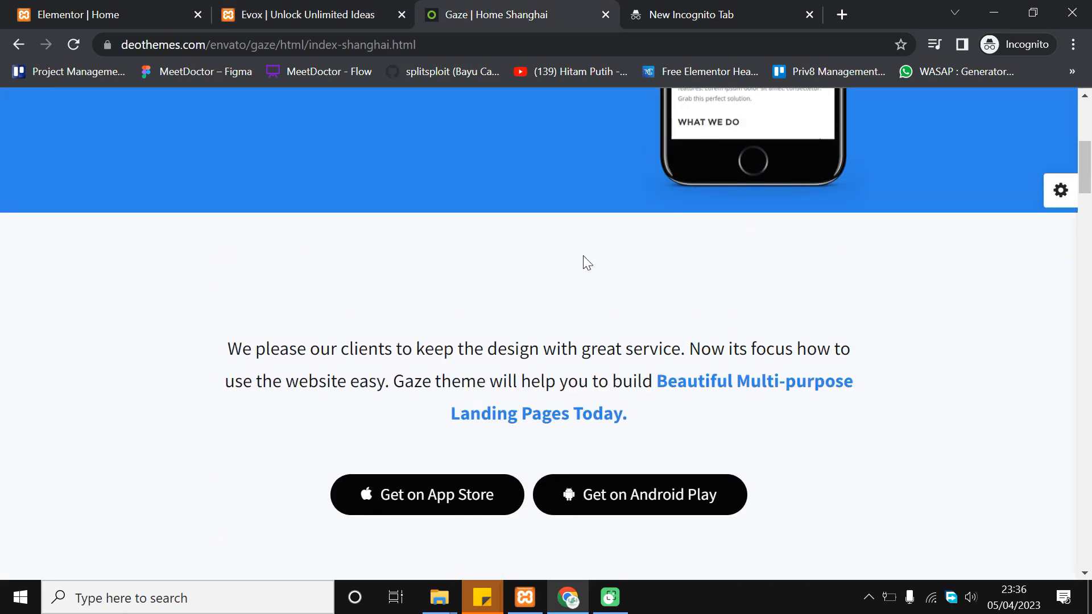
click(349, 10)
click(452, 13)
drag(659, 380, 620, 407)
click(671, 395)
Scroll through the live Evox page to check the intro, pill buttons and gap above the video
click(303, 14)
scroll(534, 300, up, 3)
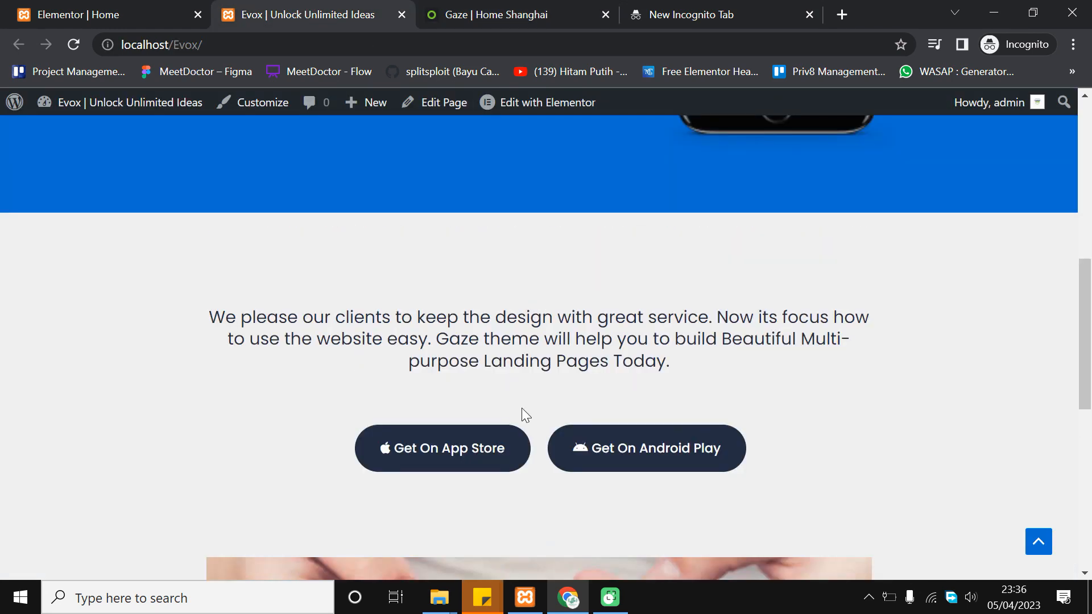
scroll(522, 414, down, 3)
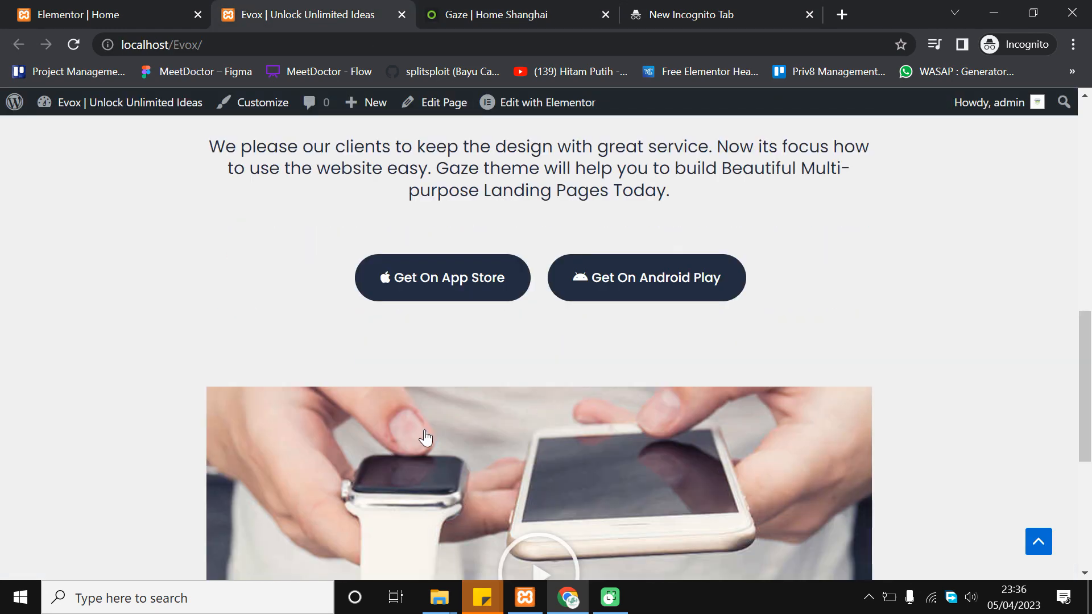
scroll(763, 397, down, 6)
scroll(763, 397, up, 12)
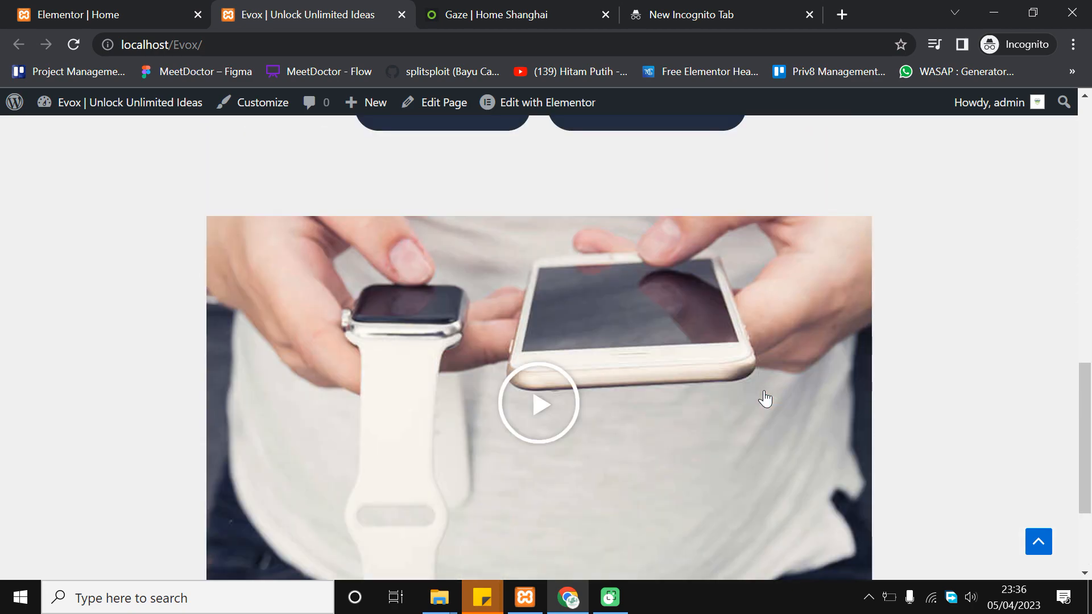
scroll(753, 400, down, 5)
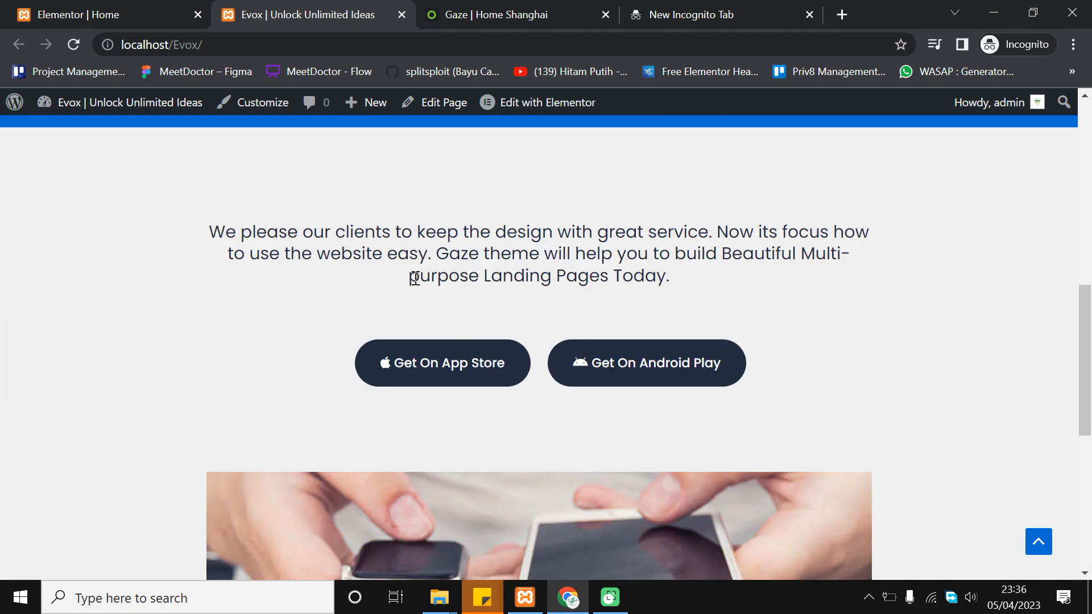
scroll(455, 295, down, 6)
scroll(499, 319, up, 6)
scroll(701, 330, down, 5)
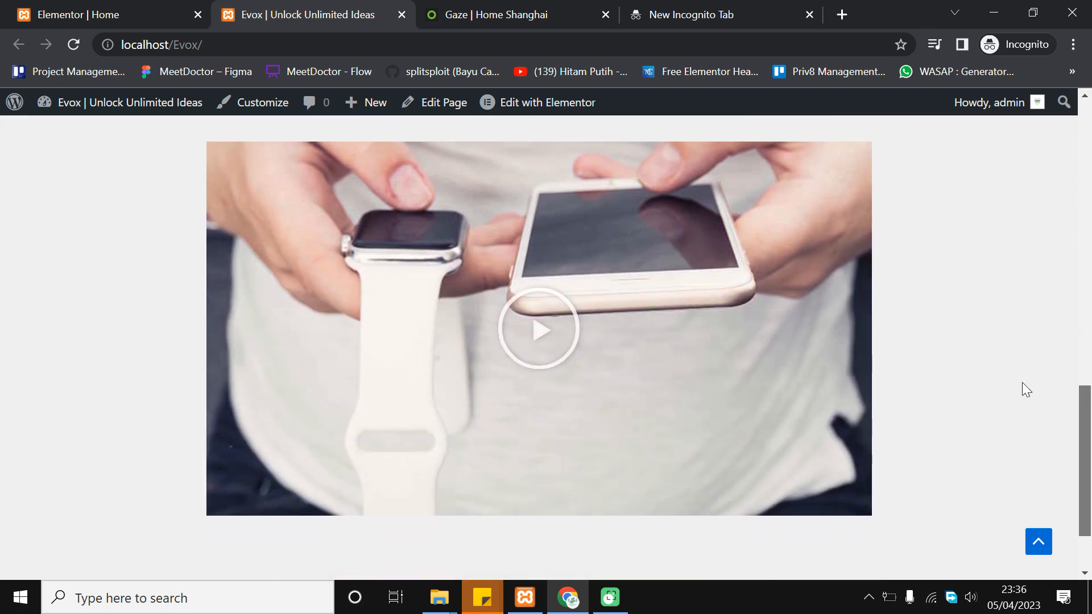
scroll(1013, 284, up, 14)
scroll(615, 341, up, 2)
scroll(595, 389, down, 1)
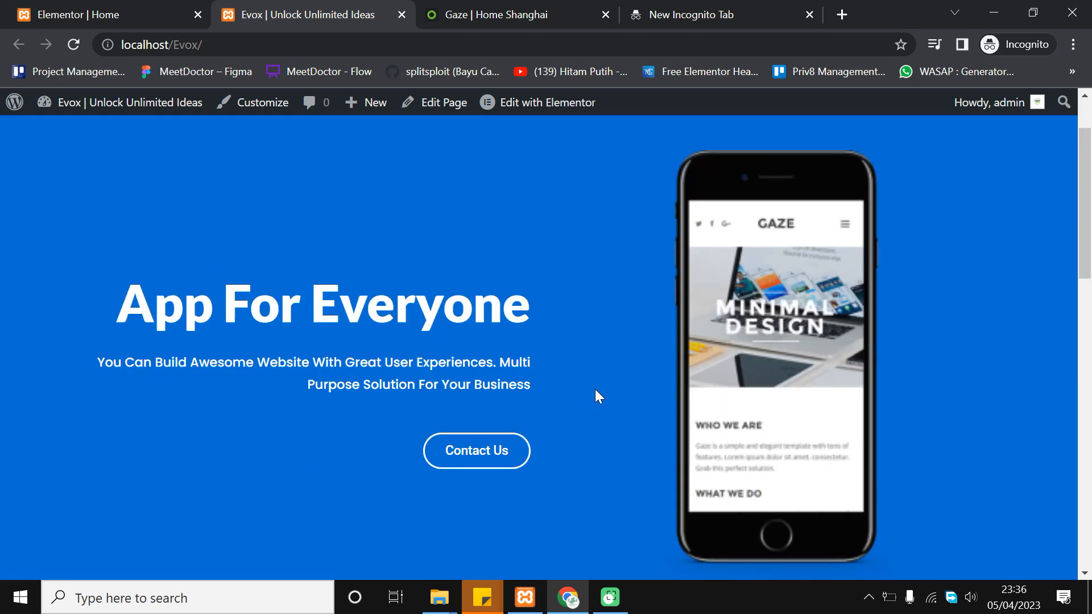
scroll(595, 389, down, 6)
scroll(500, 333, up, 1)
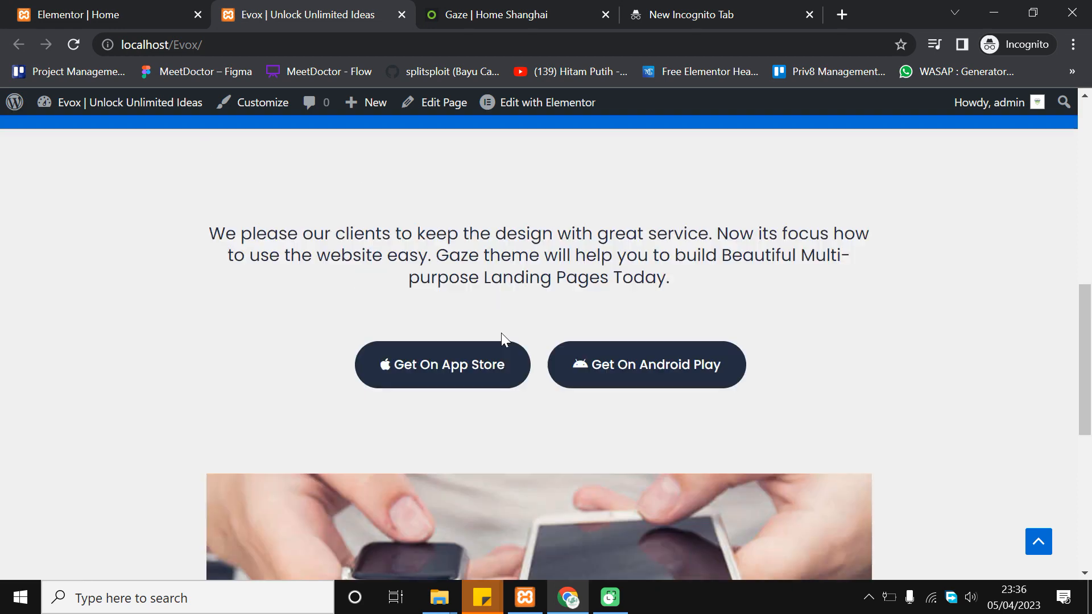
scroll(501, 332, up, 1)
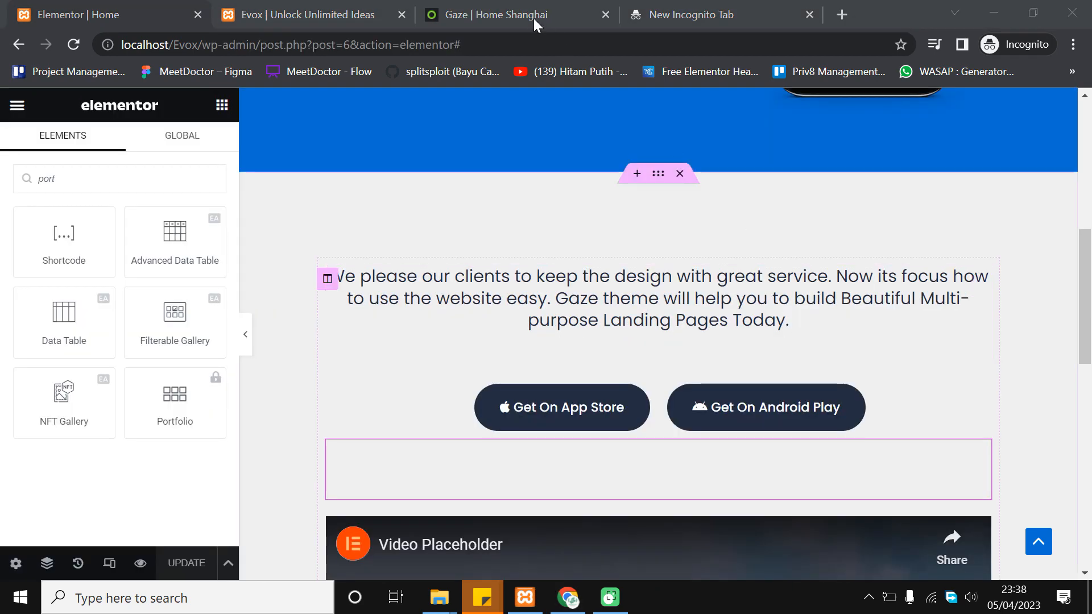
click(534, 23)
scroll(545, 228, up, 5)
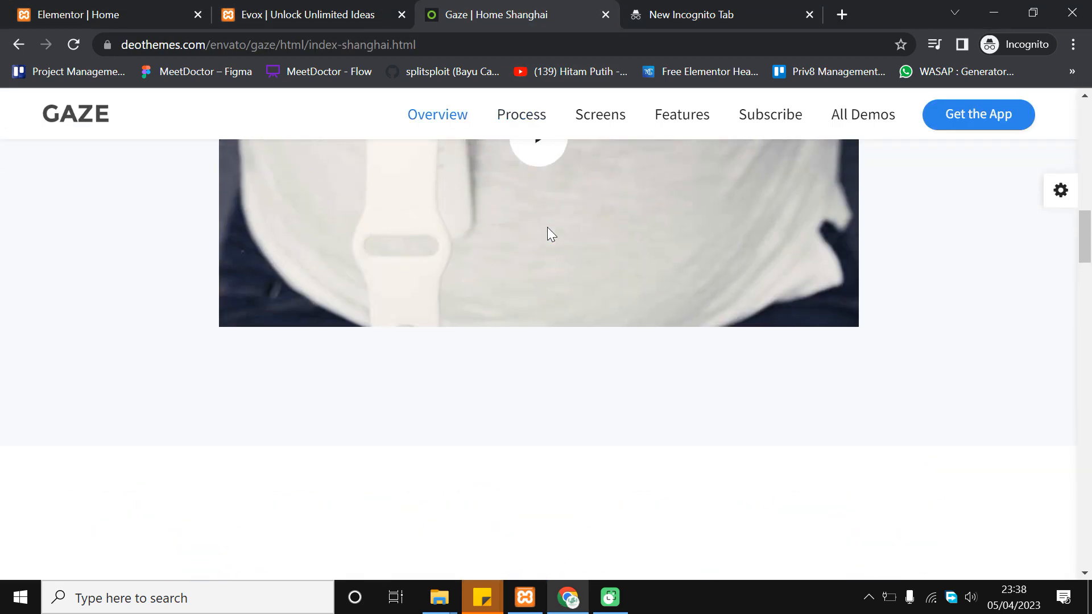
scroll(547, 231, down, 8)
scroll(547, 230, up, 3)
scroll(551, 238, up, 4)
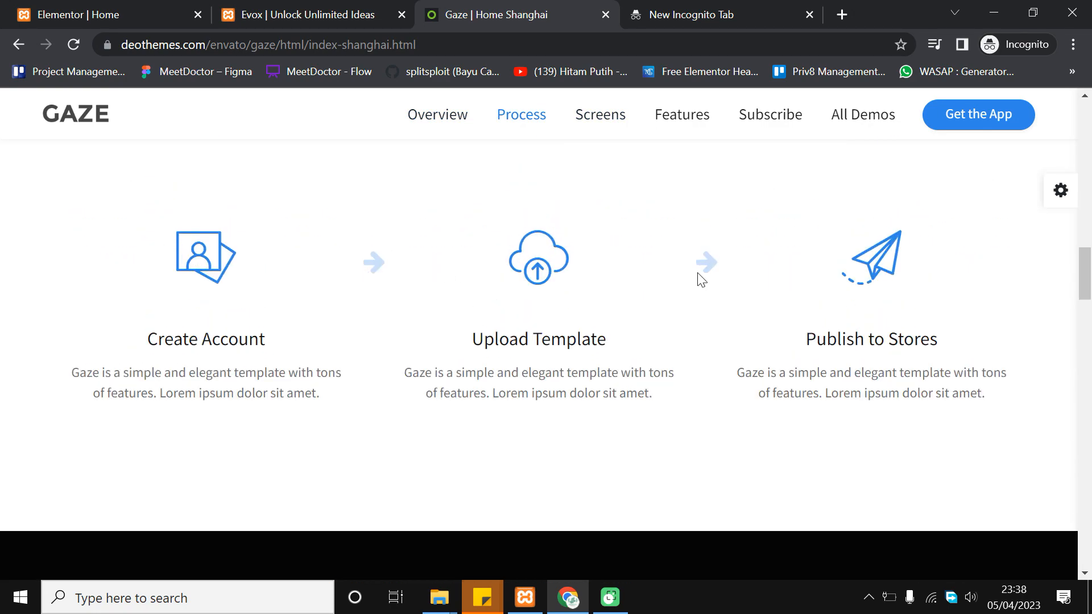
scroll(874, 295, down, 7)
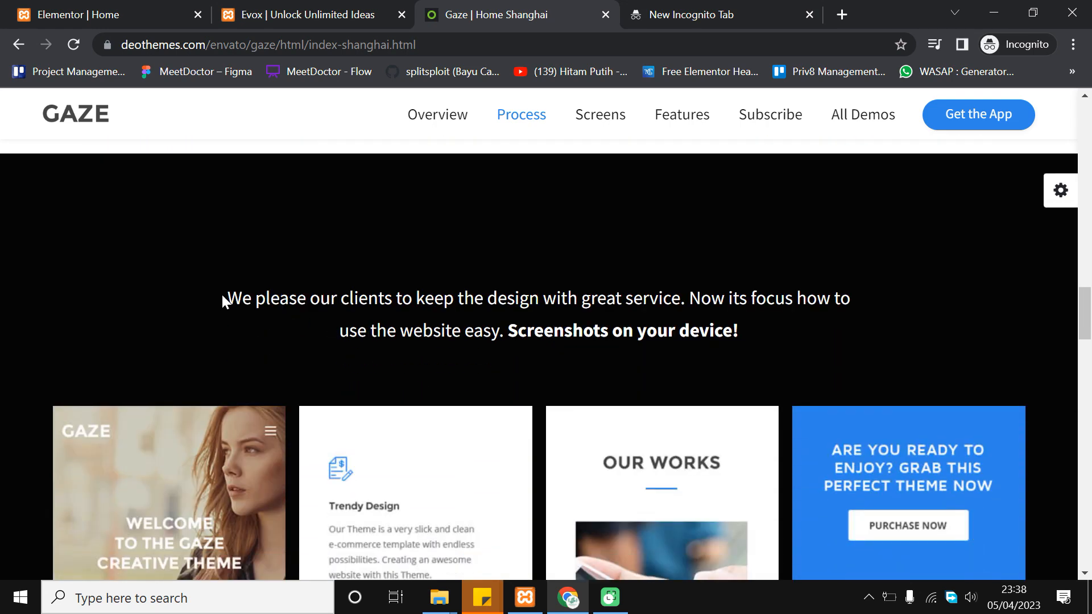
scroll(626, 330, down, 2)
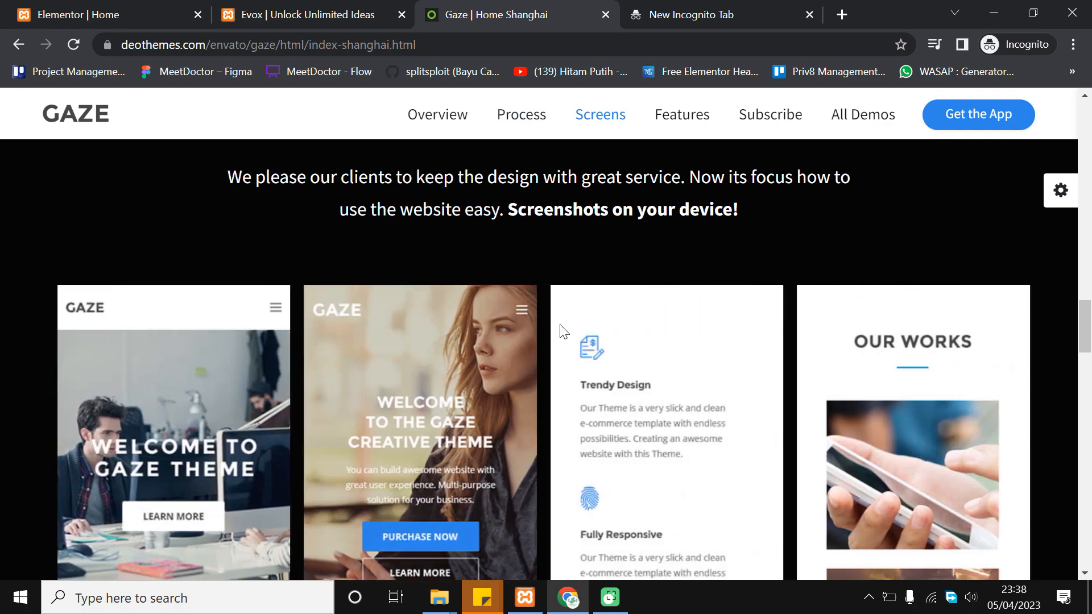
scroll(580, 322, up, 2)
click(139, 8)
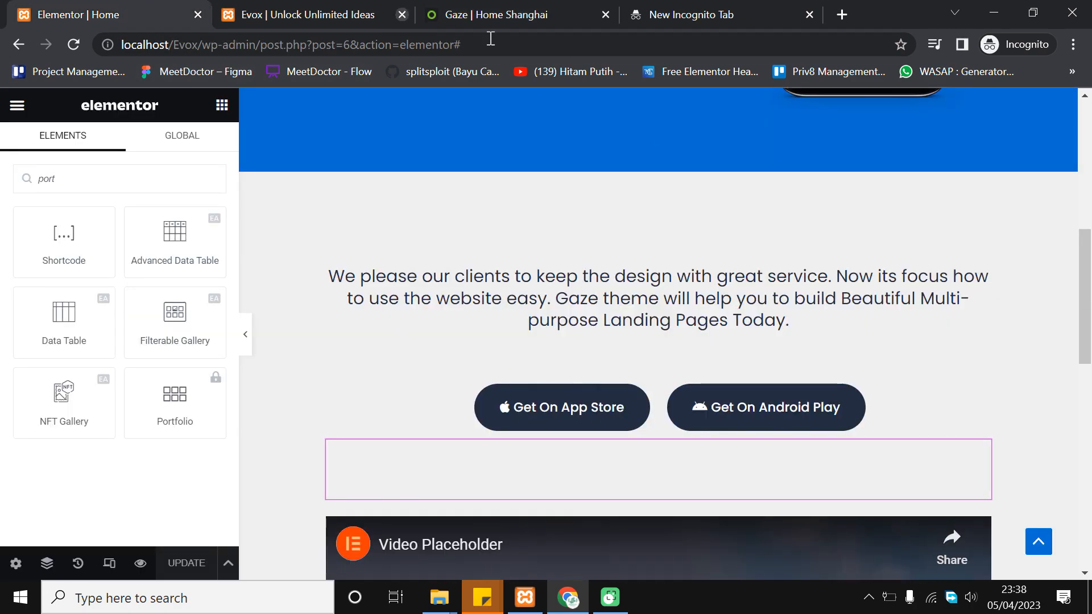
scroll(694, 213, down, 2)
scroll(671, 273, down, 5)
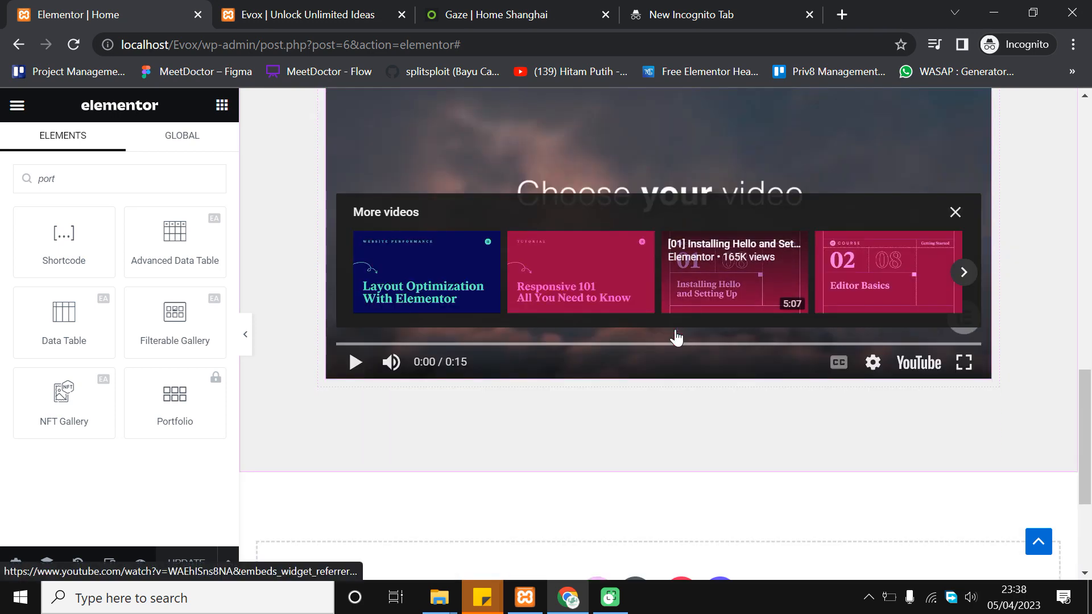
scroll(677, 336, down, 2)
click(487, 9)
scroll(600, 285, down, 3)
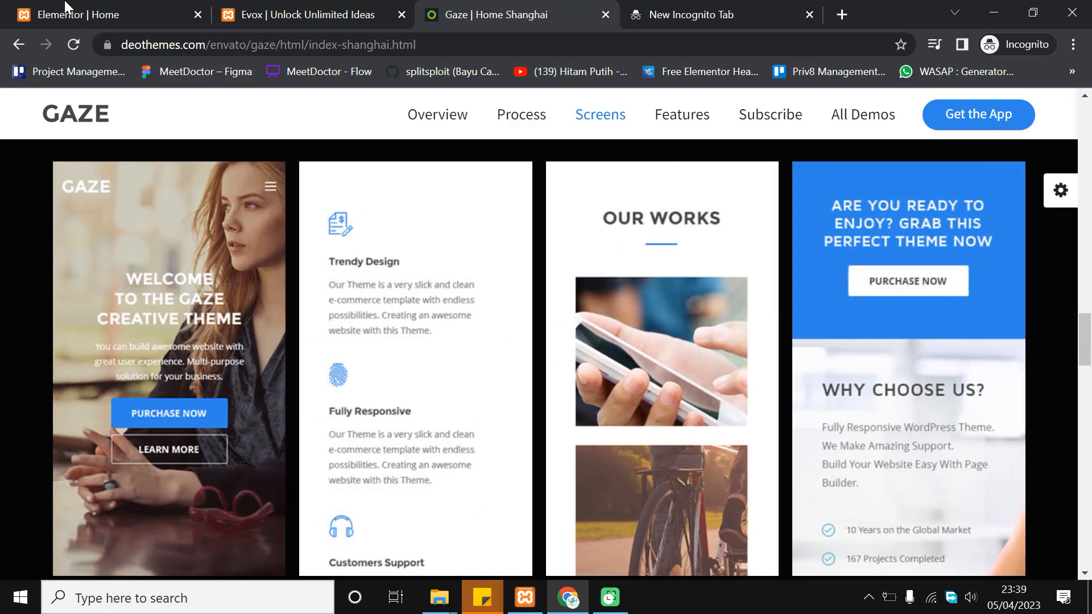
click(67, 13)
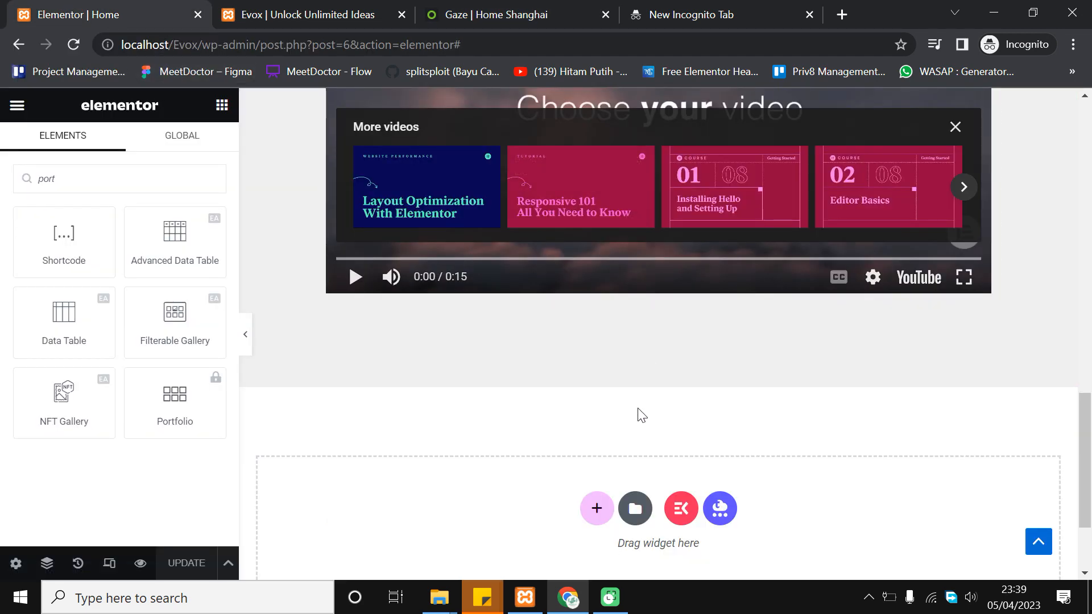
scroll(642, 415, down, 1)
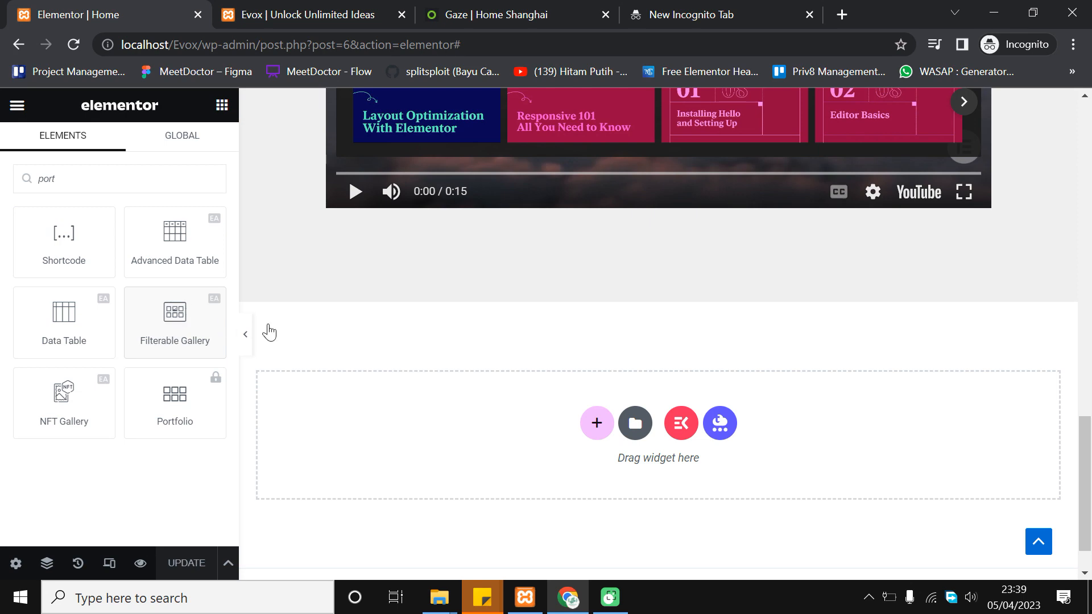
scroll(724, 354, up, 4)
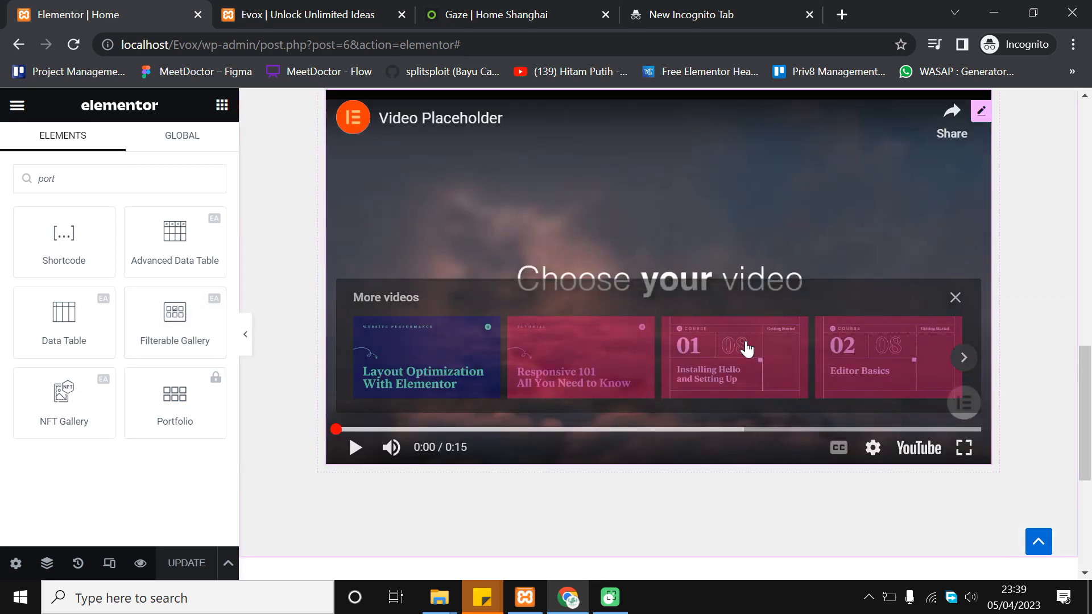
scroll(630, 296, up, 2)
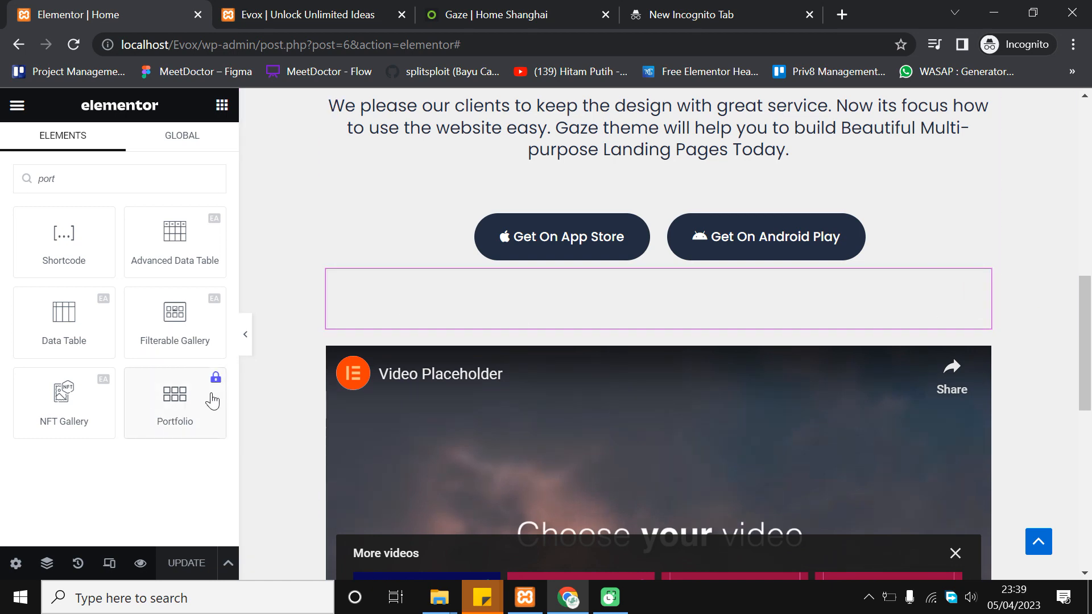
scroll(1072, 301, down, 6)
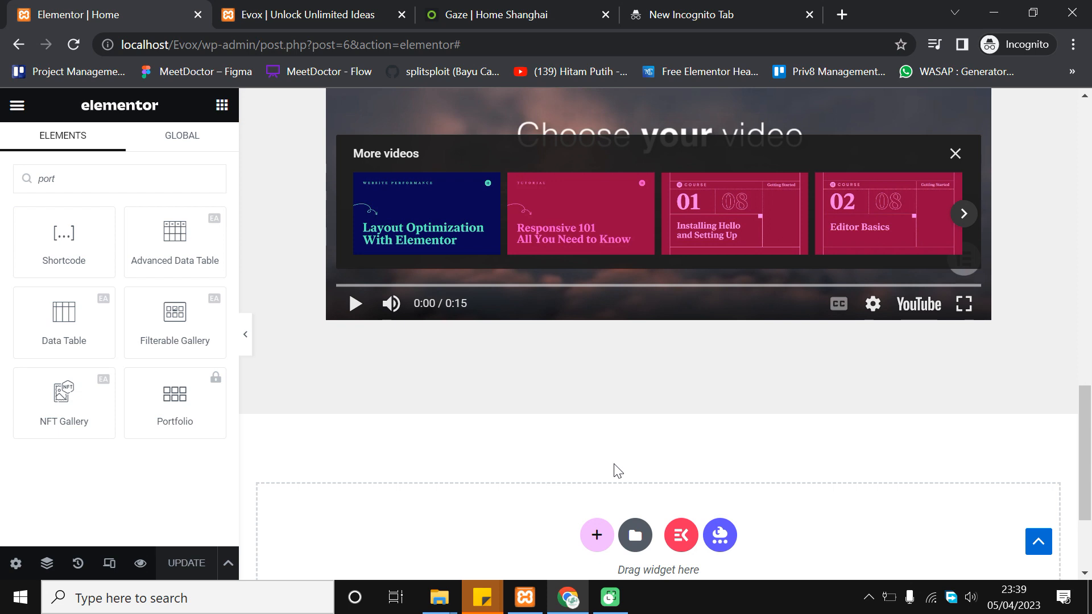
scroll(667, 408, down, 1)
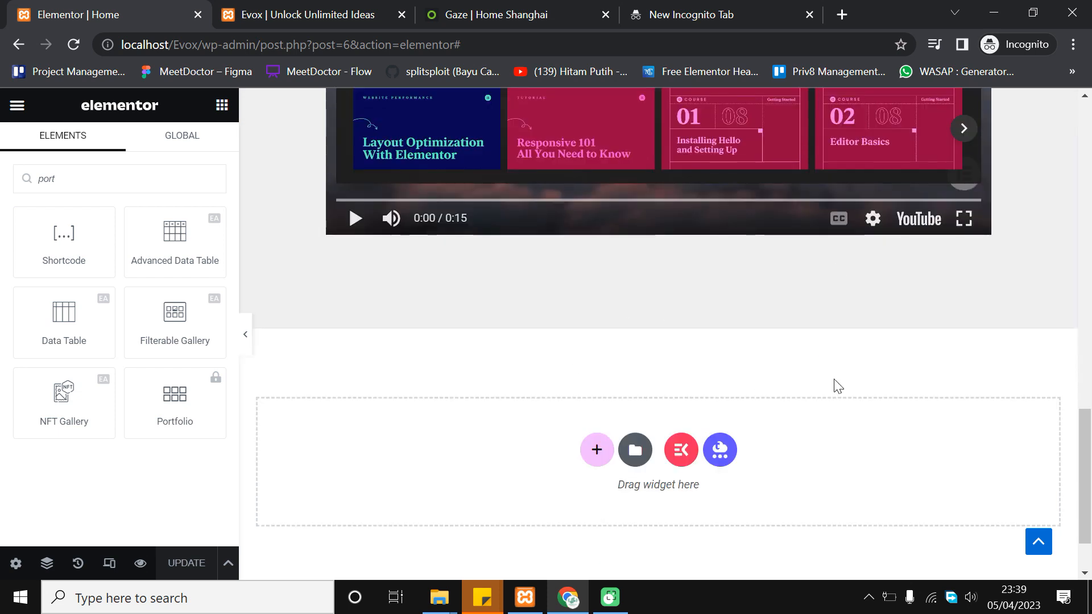
Add a new single-column section below the video and bring up the widget list
click(596, 452)
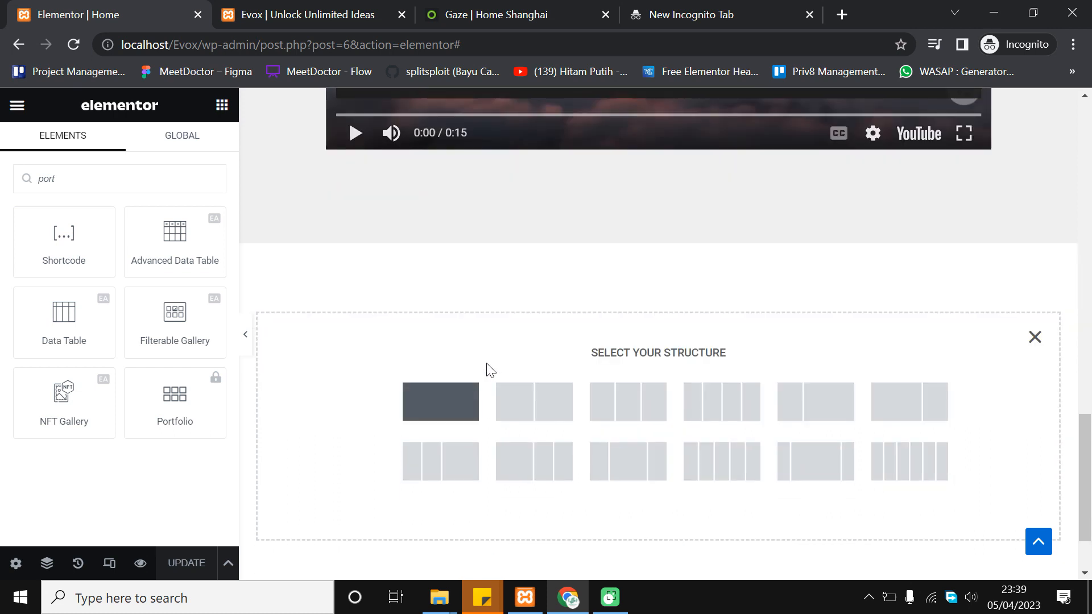
click(446, 402)
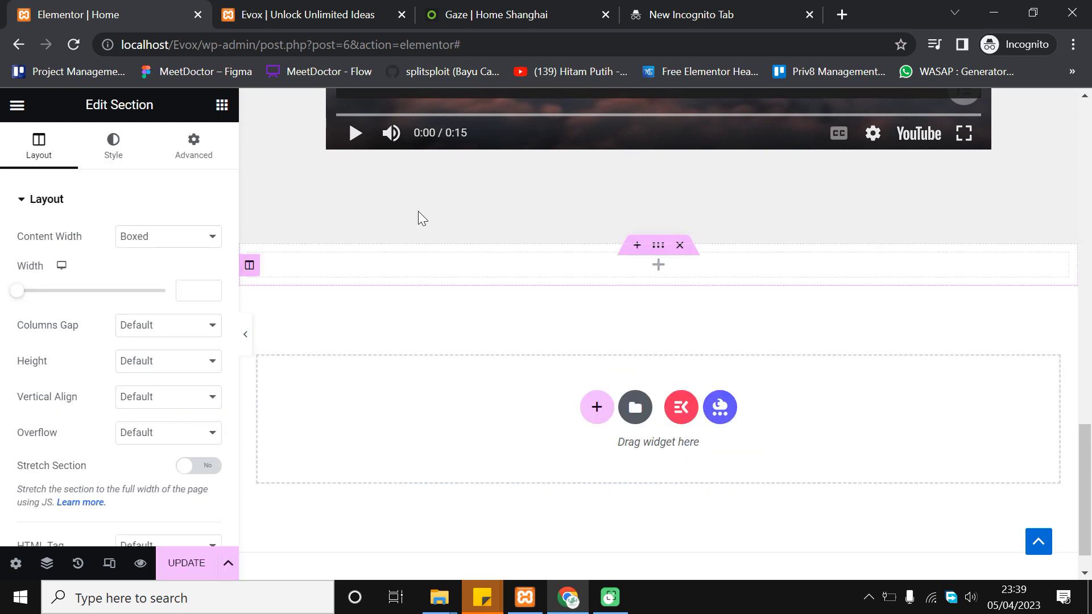
click(222, 107)
click(144, 185)
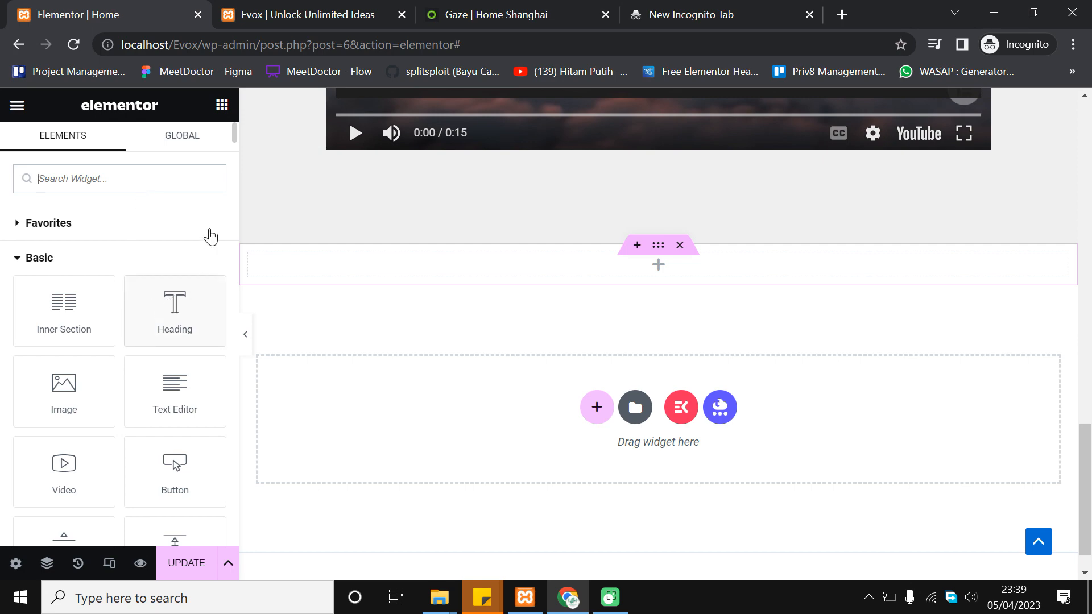
Drop a Text Editor widget into the new empty section
click(437, 7)
scroll(347, 364, up, 5)
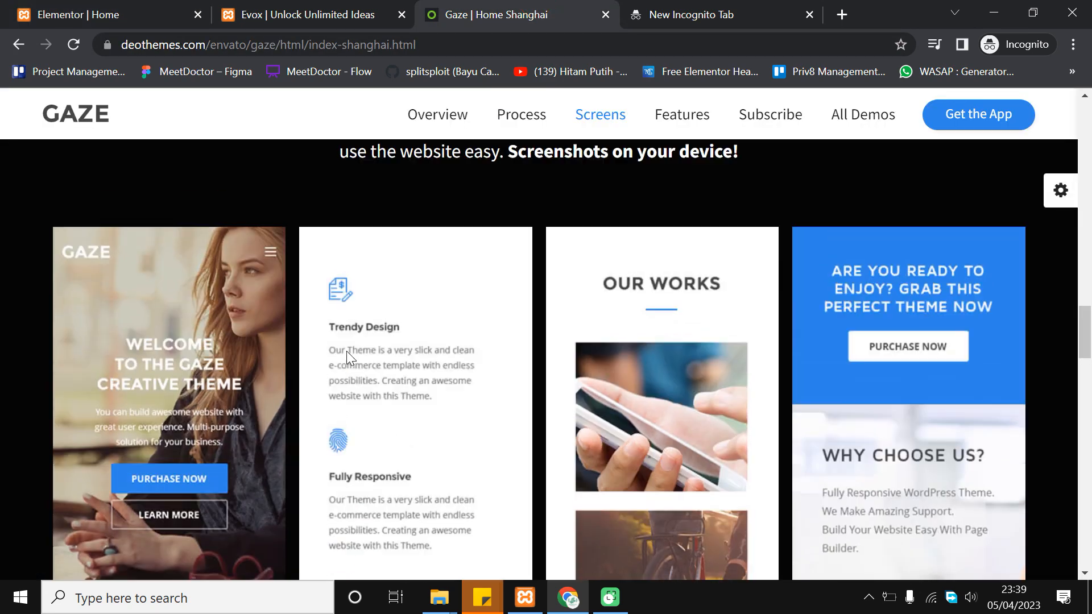
click(67, 7)
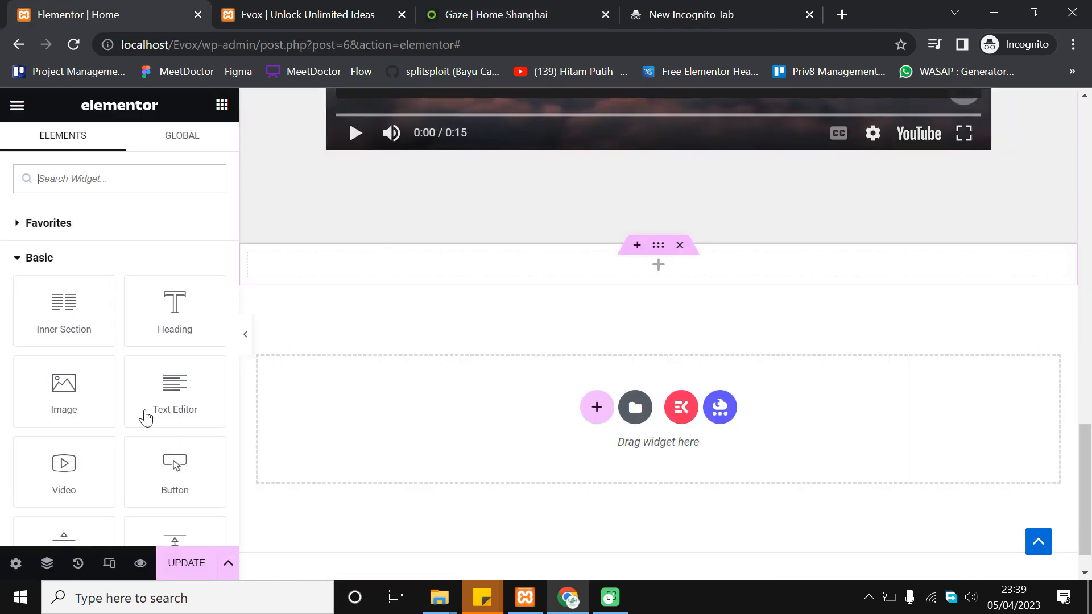
drag(165, 385, 675, 271)
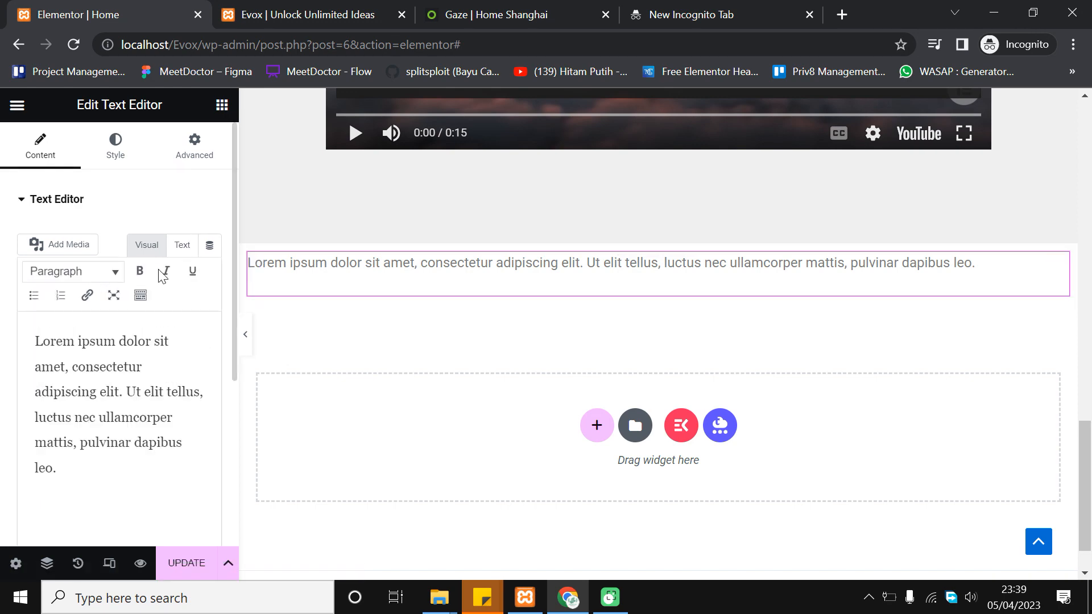
Copy the Gaze demo paragraph as plain text and paste it over the Lorem ipsum placeholder
click(482, 9)
triple_click(472, 451)
key(ctrl+c)
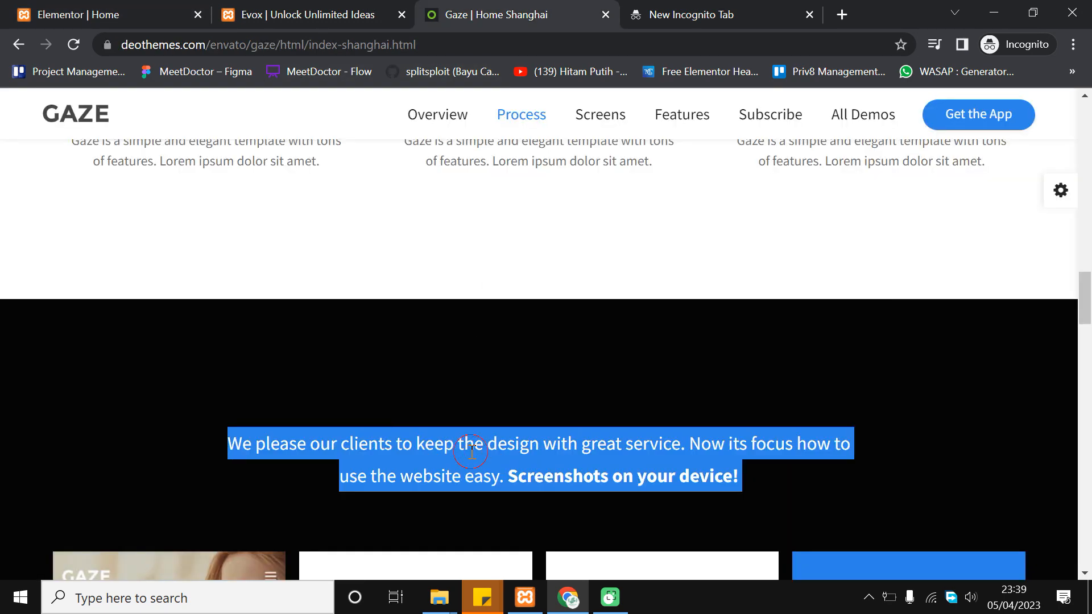
click(739, 11)
key(ctrl+v)
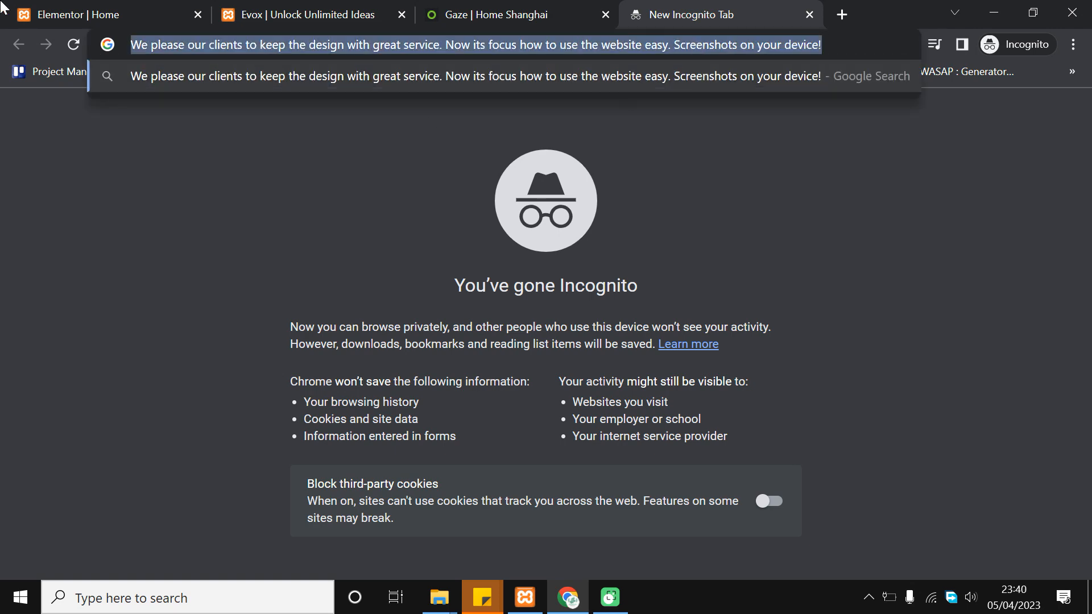
click(2, 6)
click(81, 366)
key(ctrl+v)
key(ctrl+a)
key(ctrl+v)
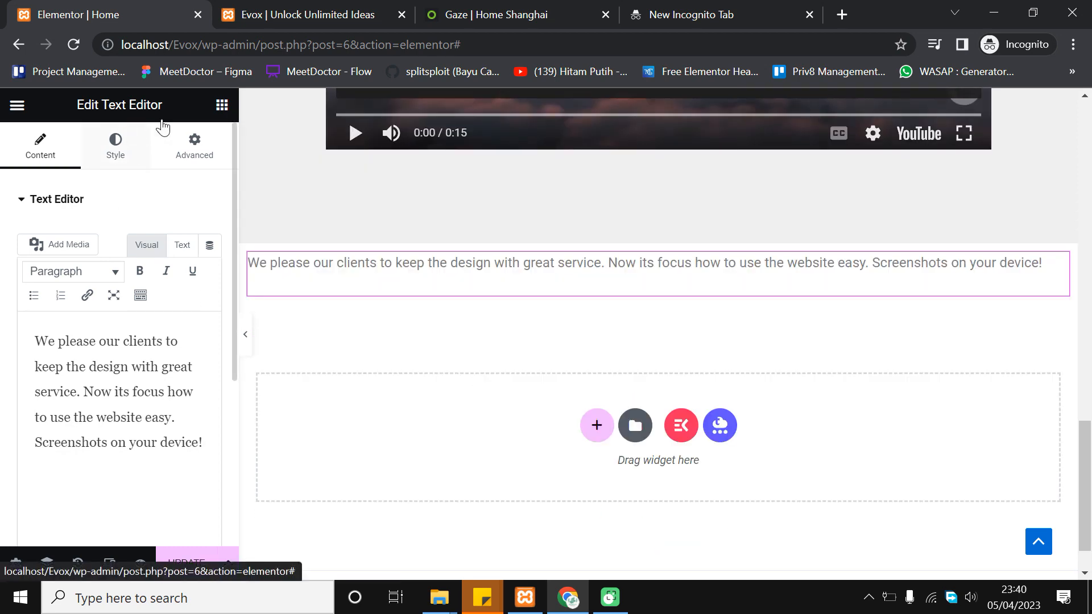
Open the text block's Style options and compare it with the Gaze demo page
click(152, 135)
click(507, 17)
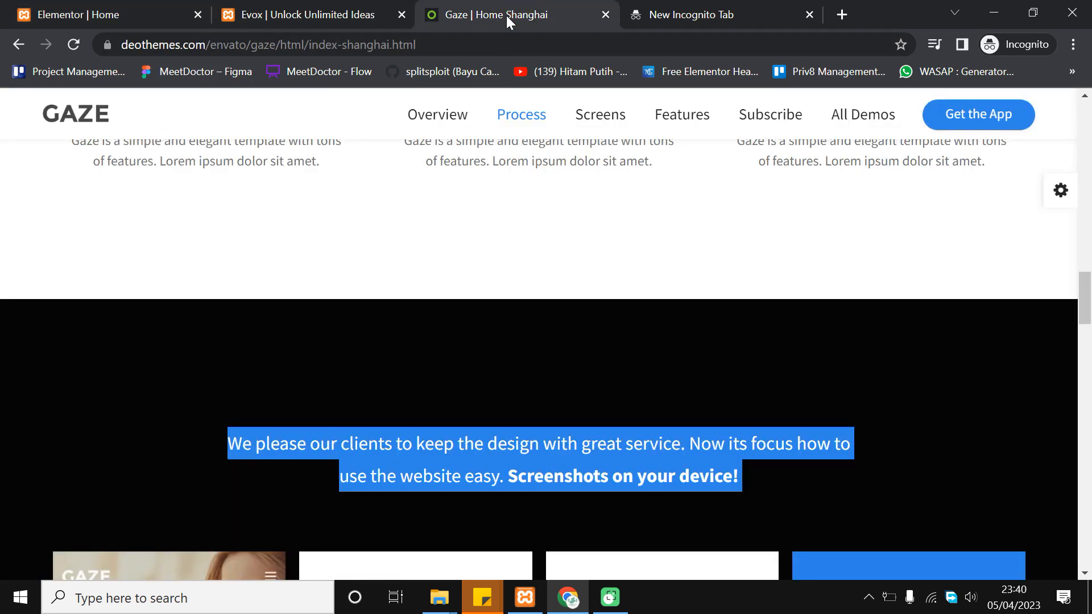
click(86, 13)
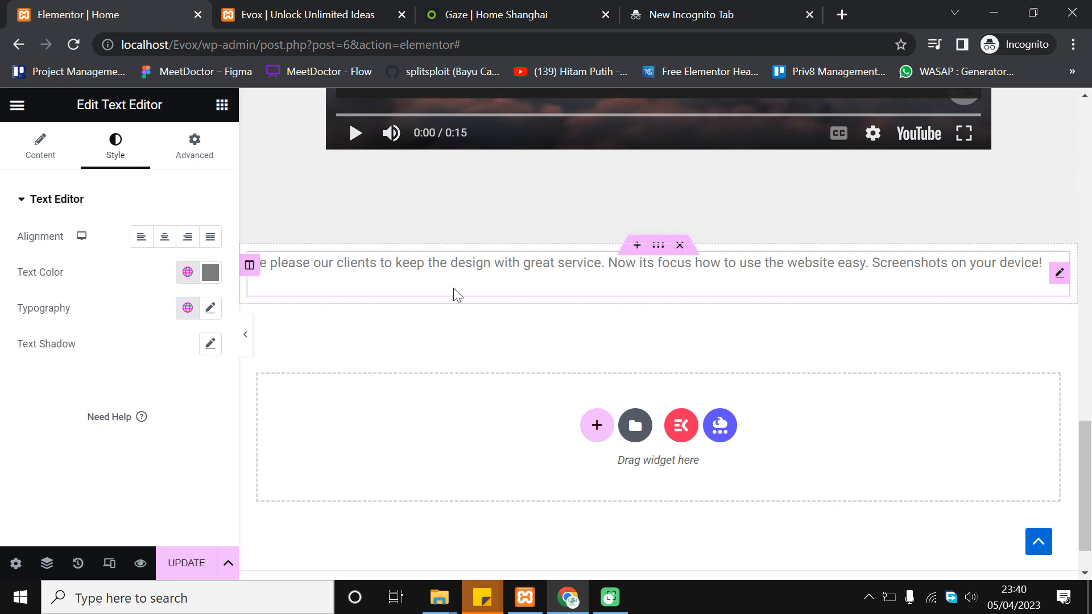
Give the text's section a Classic background using global Theme Color 3 (dark navy)
click(660, 248)
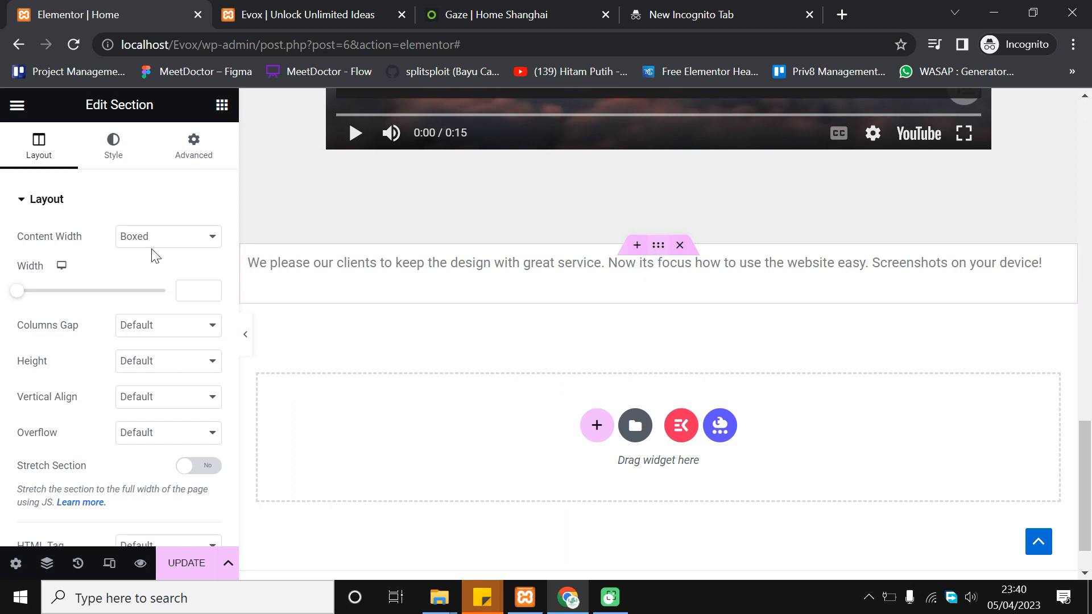
click(108, 163)
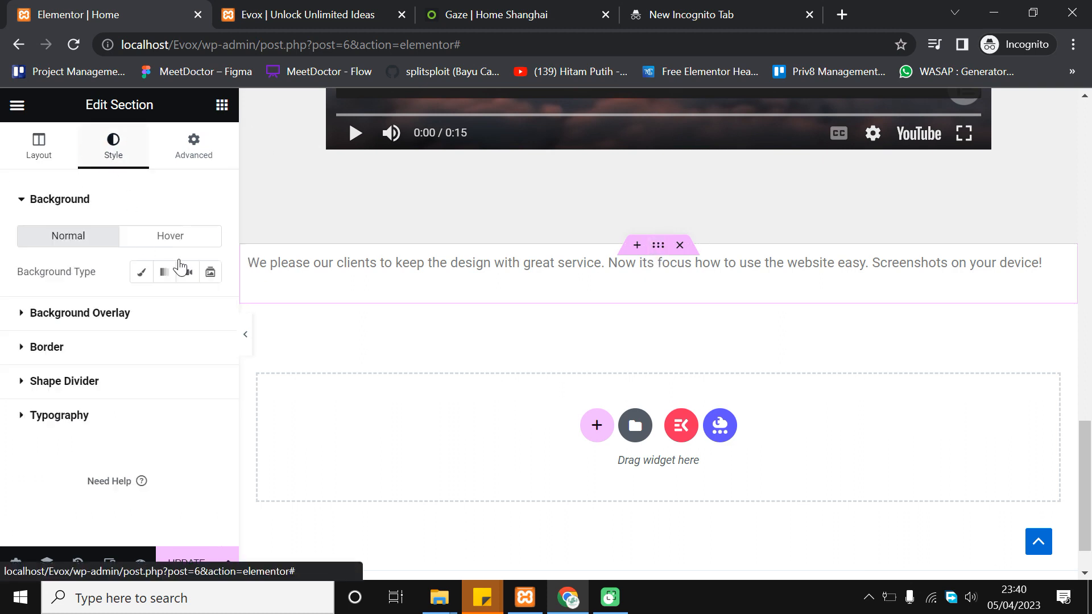
click(144, 273)
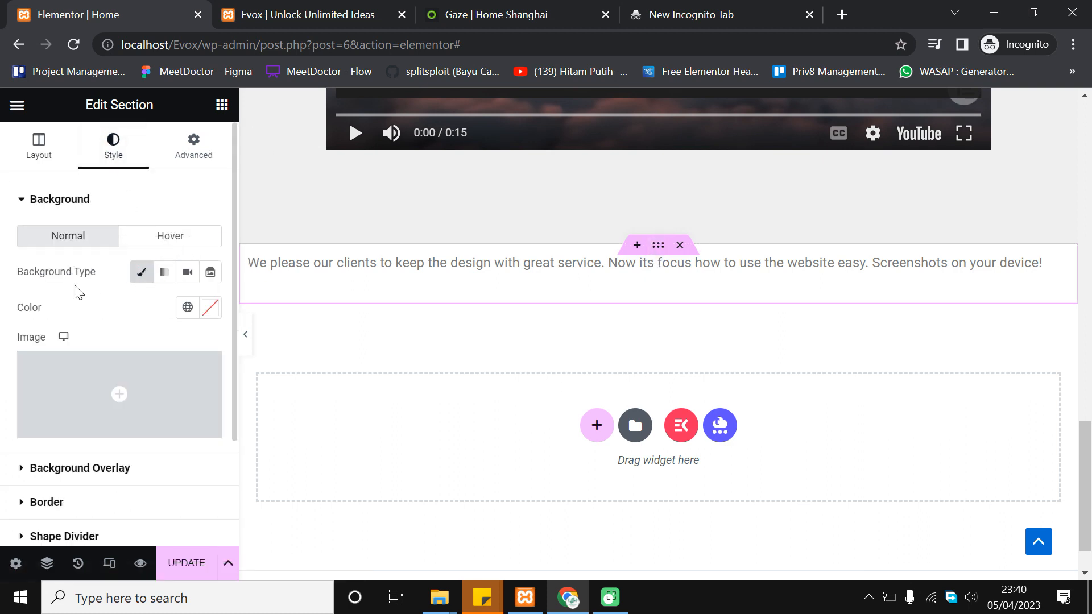
click(188, 308)
scroll(94, 421, down, 3)
click(126, 393)
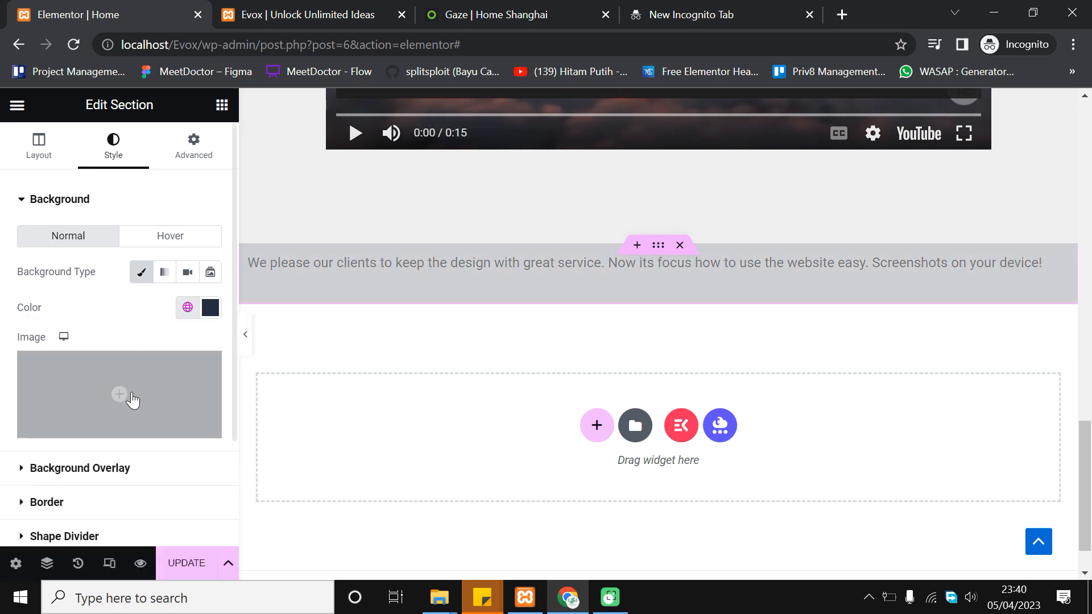
scroll(456, 281, up, 5)
scroll(490, 333, up, 5)
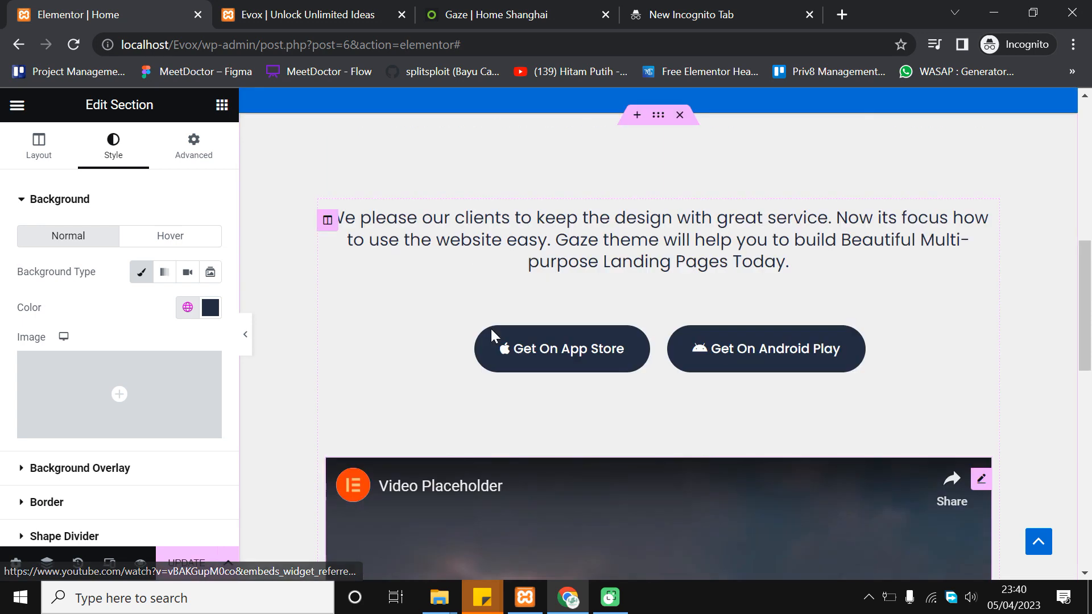
scroll(490, 334, down, 8)
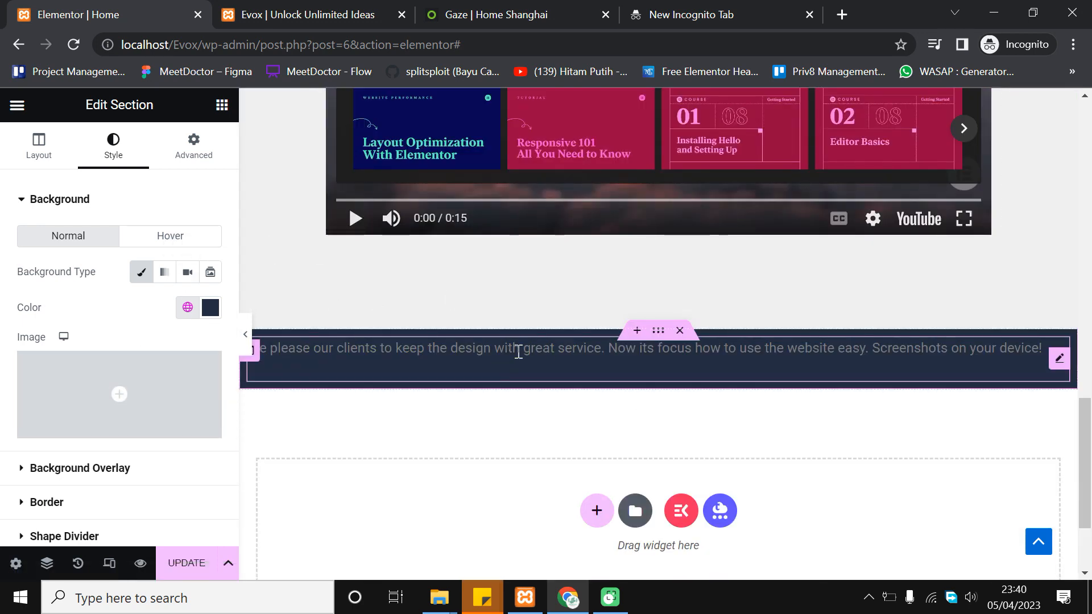
click(517, 351)
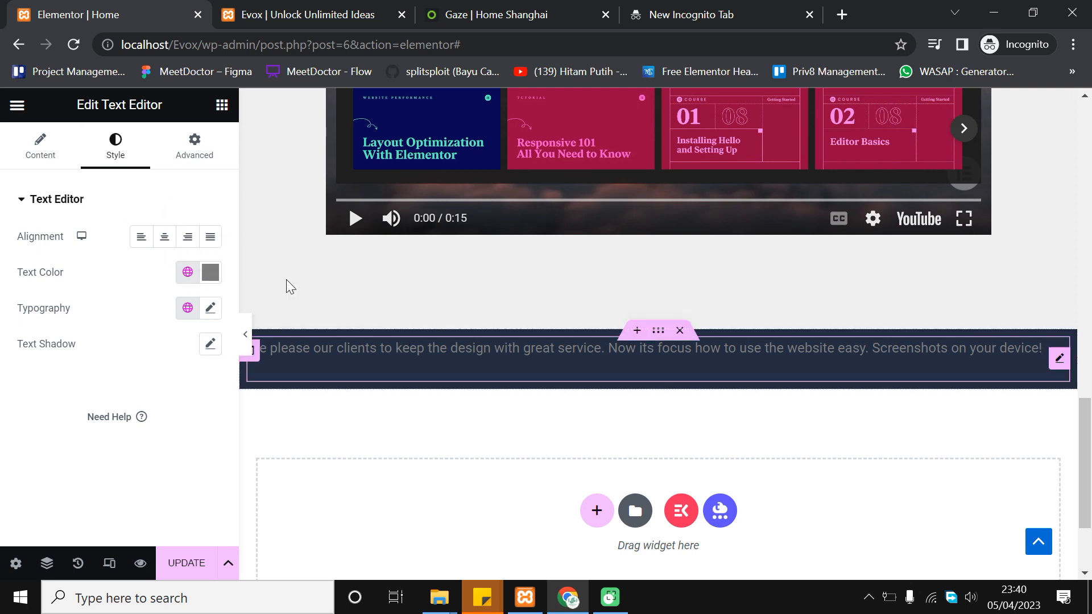
Colour the paragraph text white
click(209, 273)
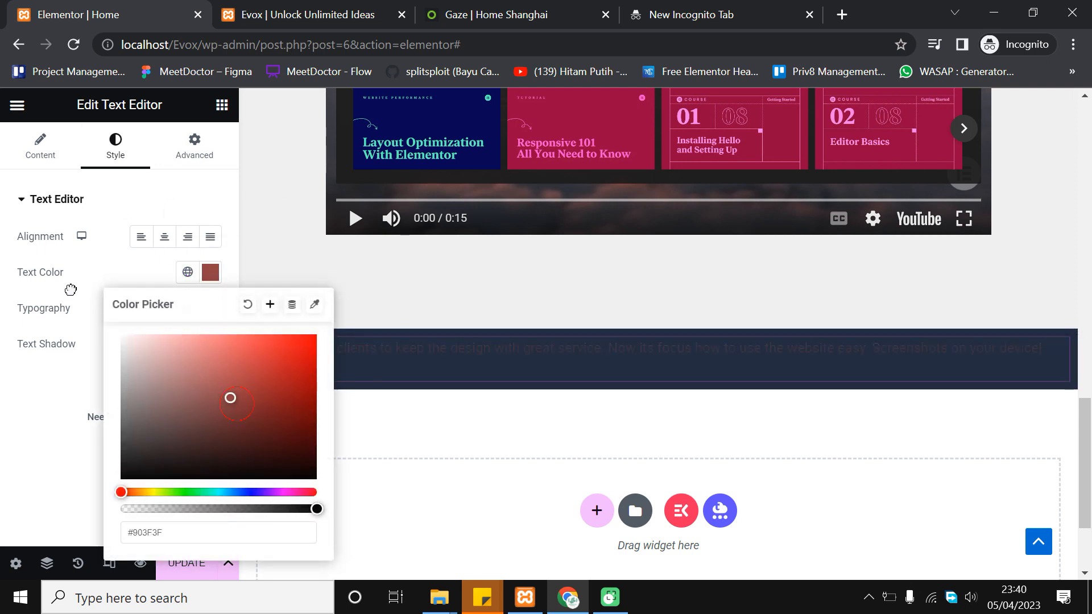
click(123, 336)
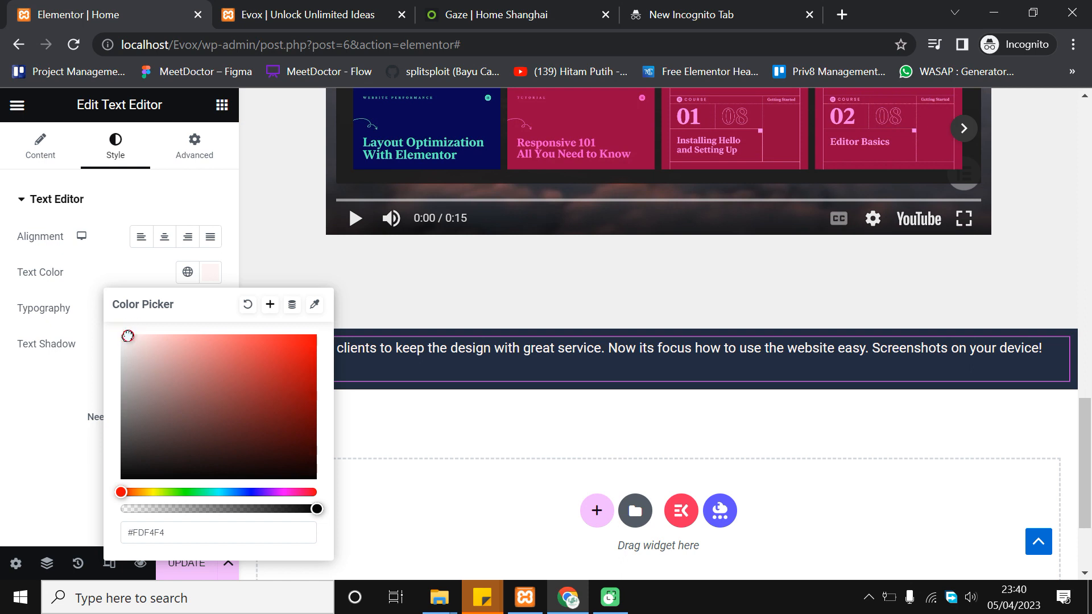
click(3, 266)
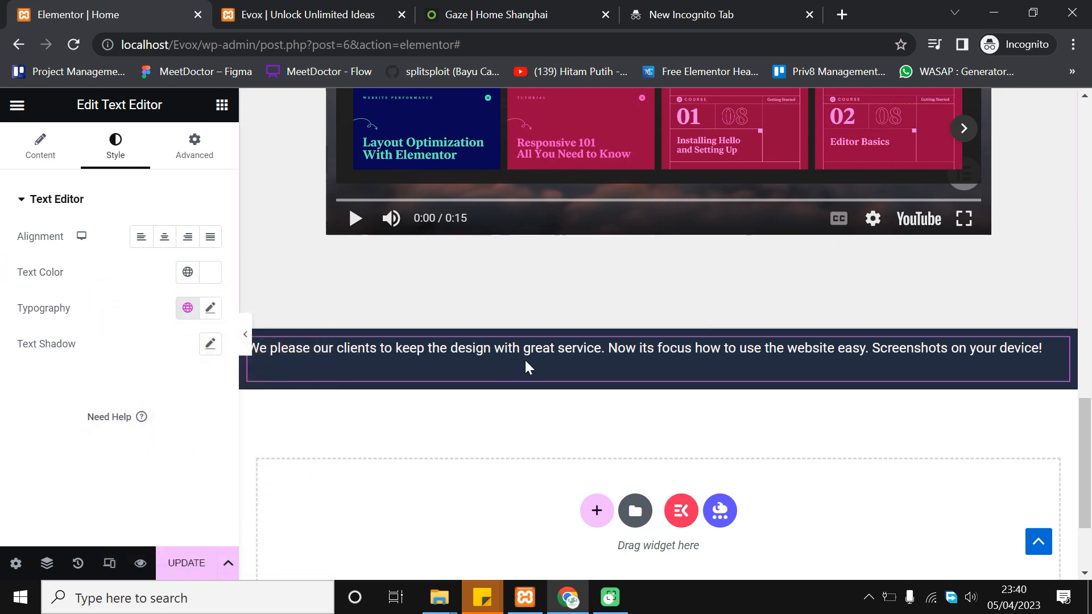
Set the paragraph's font family to Poppins
click(208, 313)
click(187, 388)
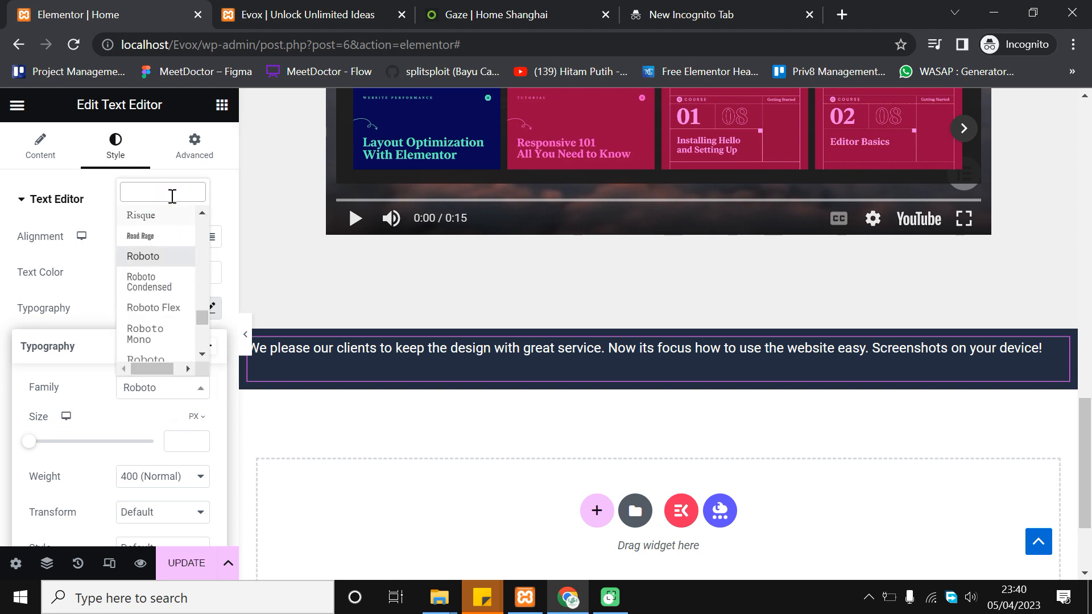
text(popp)
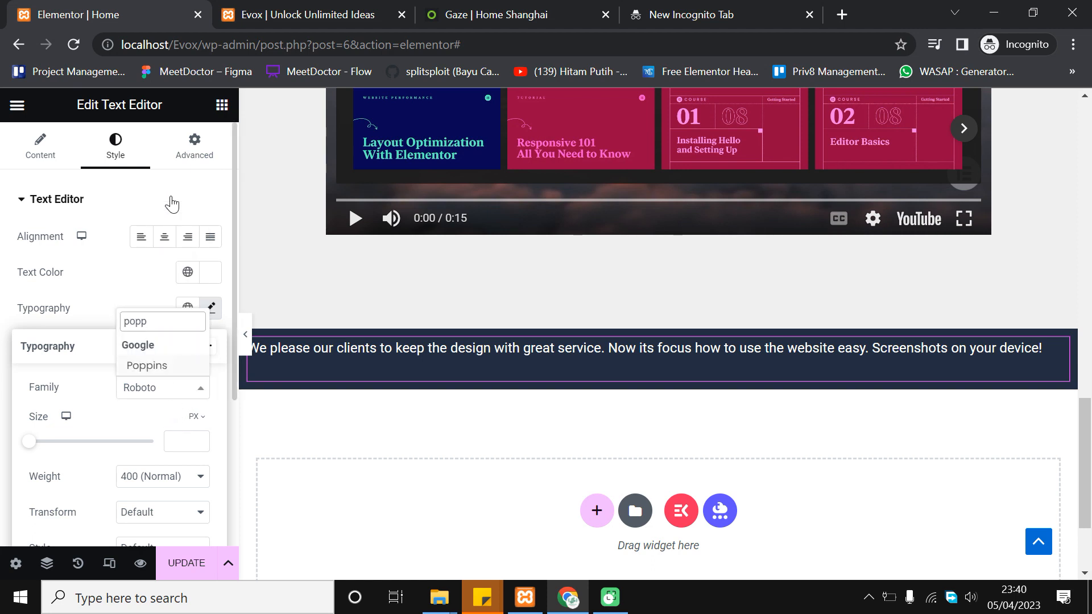
click(157, 367)
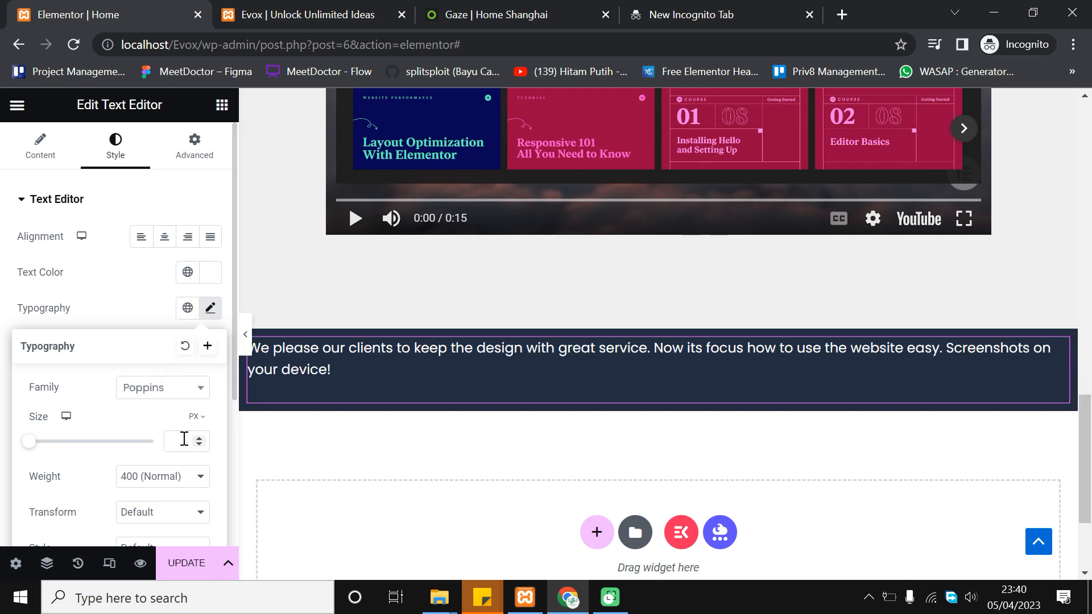
Set the paragraph's font size to 18 px and centre-align it
click(204, 439)
click(204, 439)
click(205, 439)
click(204, 439)
click(199, 438)
click(199, 439)
click(199, 438)
click(200, 439)
click(199, 438)
click(199, 439)
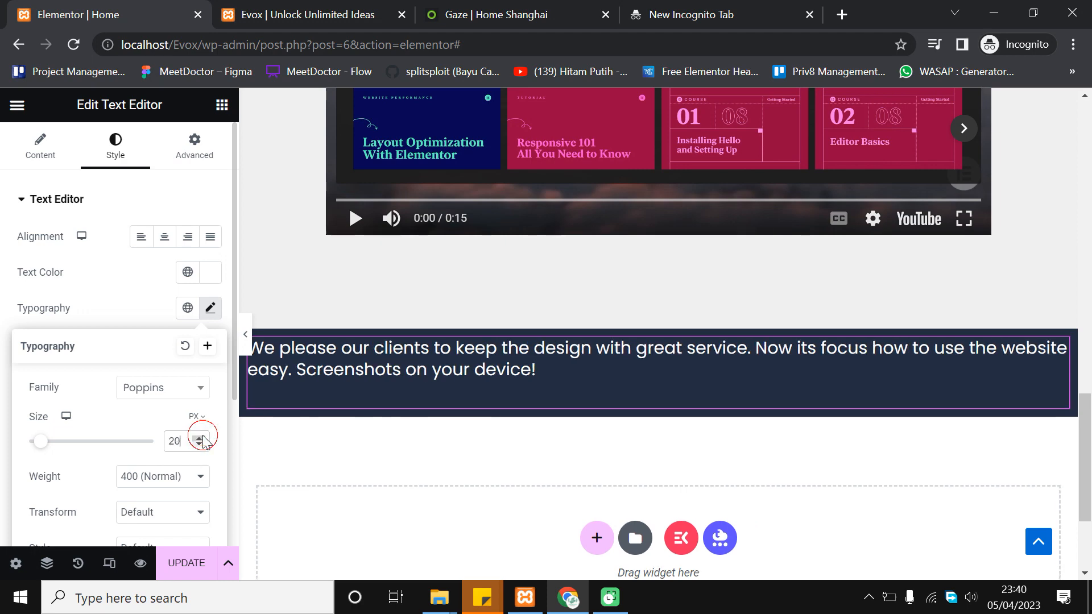
click(199, 439)
click(199, 439)
click(199, 445)
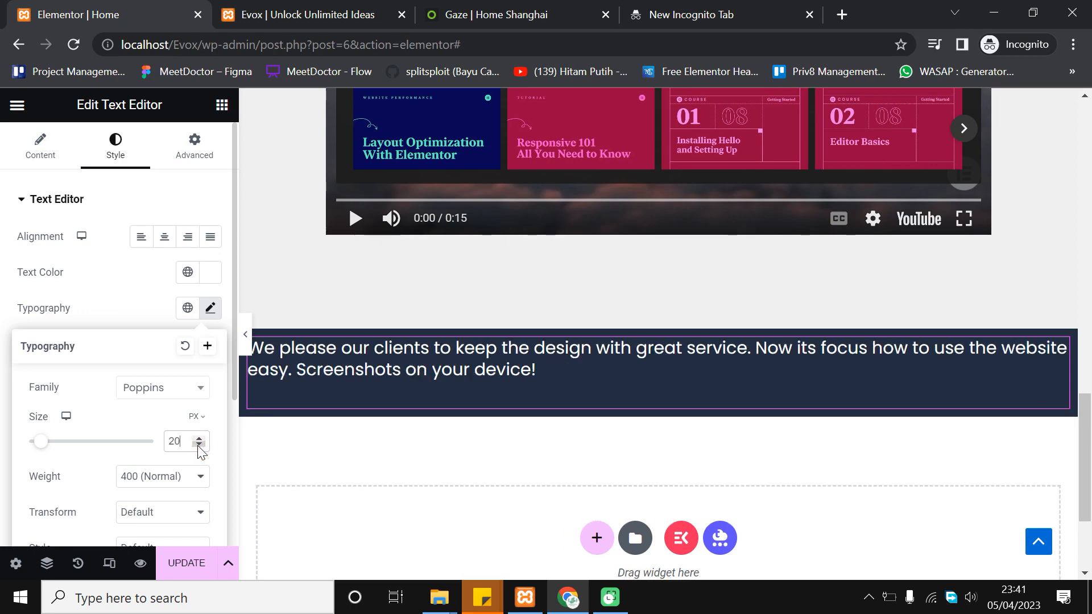
scroll(500, 309, up, 10)
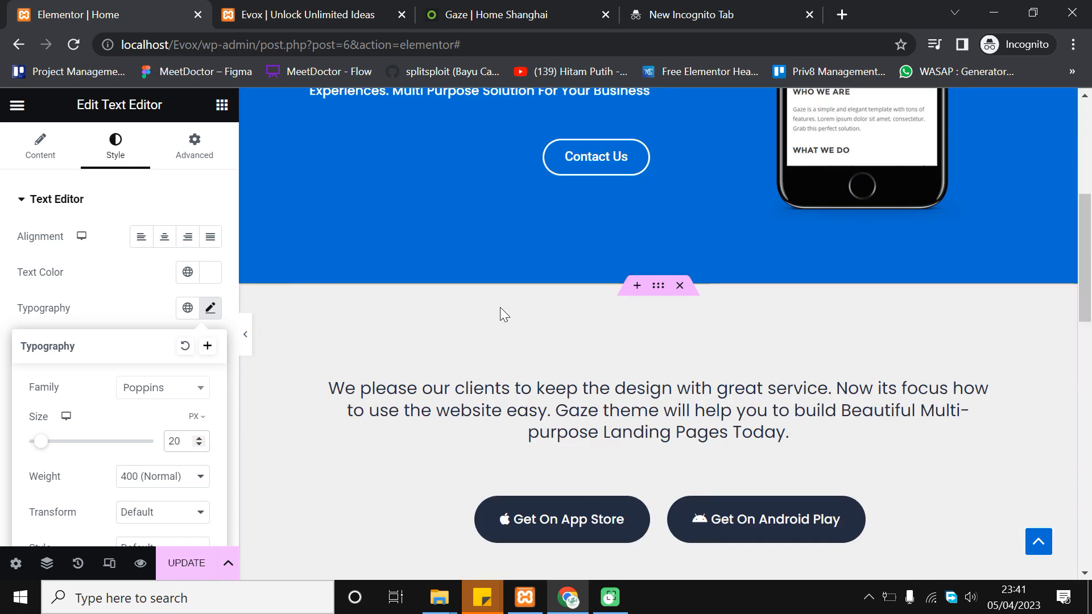
scroll(500, 307, down, 10)
click(200, 445)
click(200, 445)
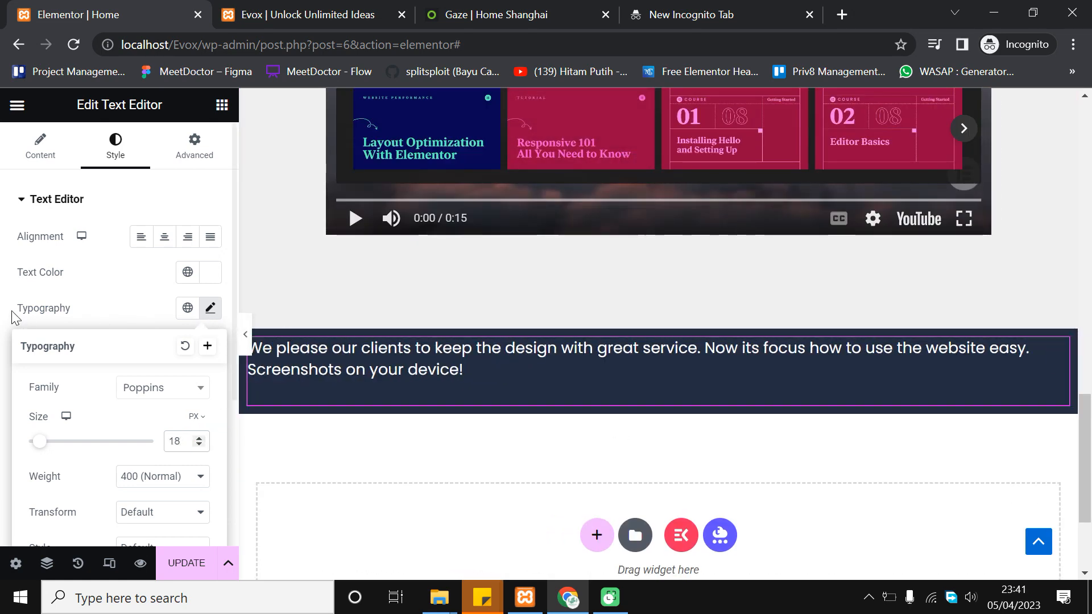
click(2, 361)
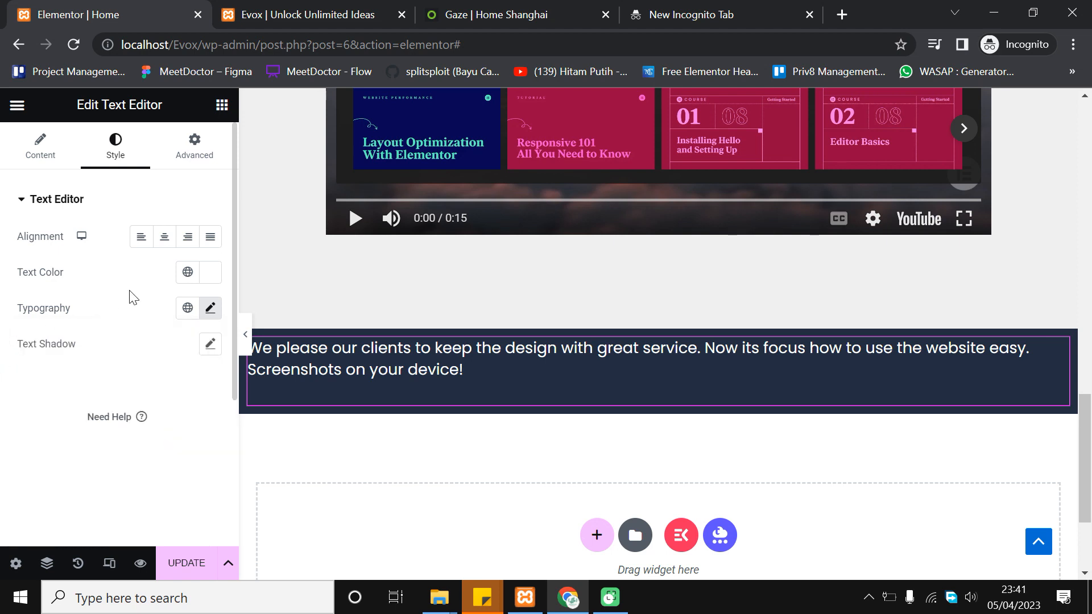
click(167, 239)
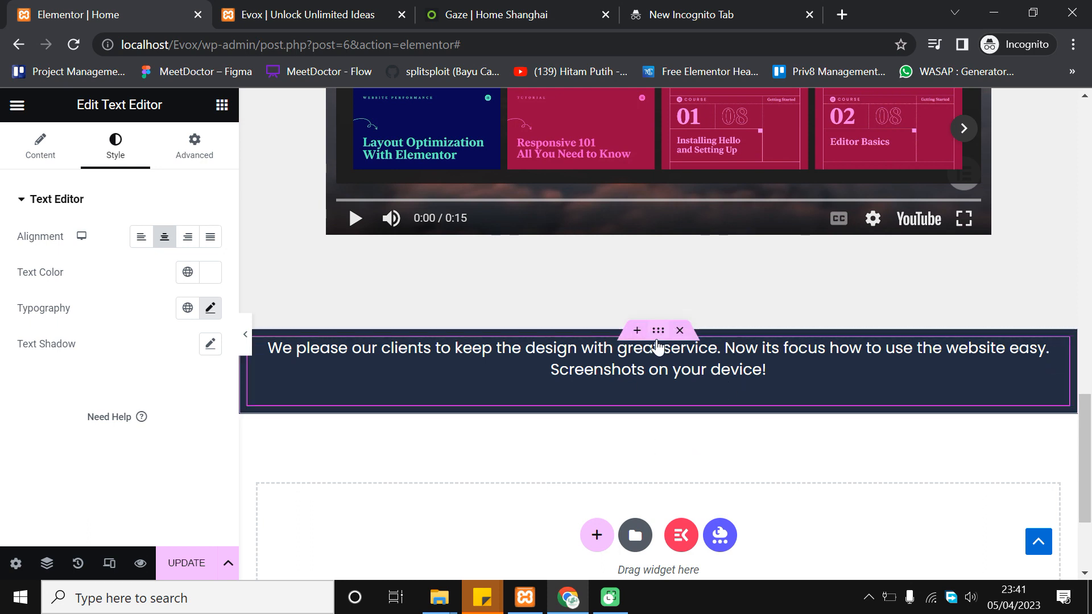
Narrow the navy section's content width to 800 px
click(676, 336)
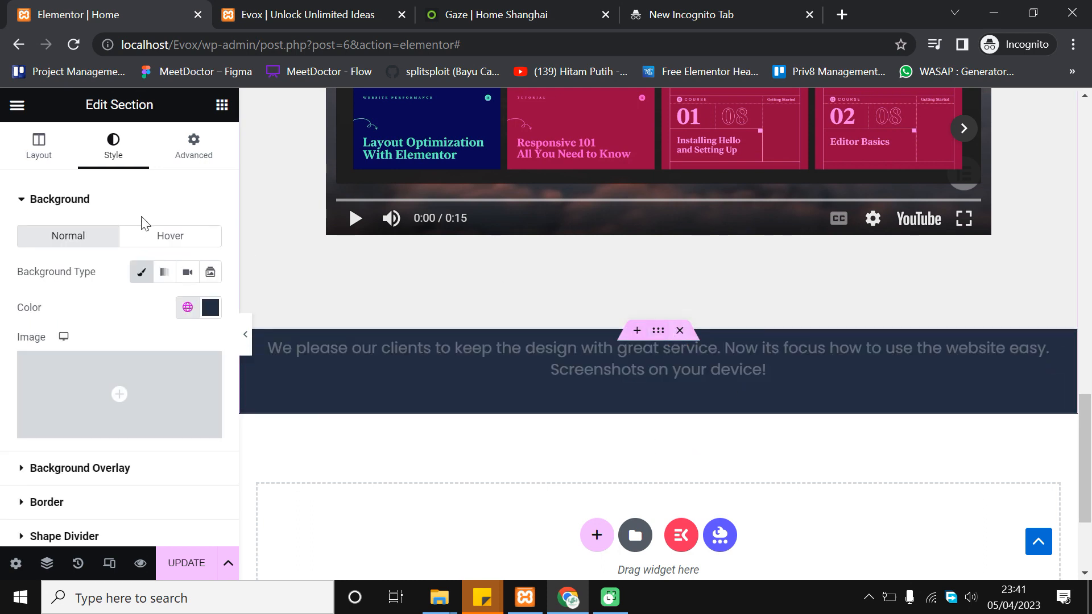
click(30, 165)
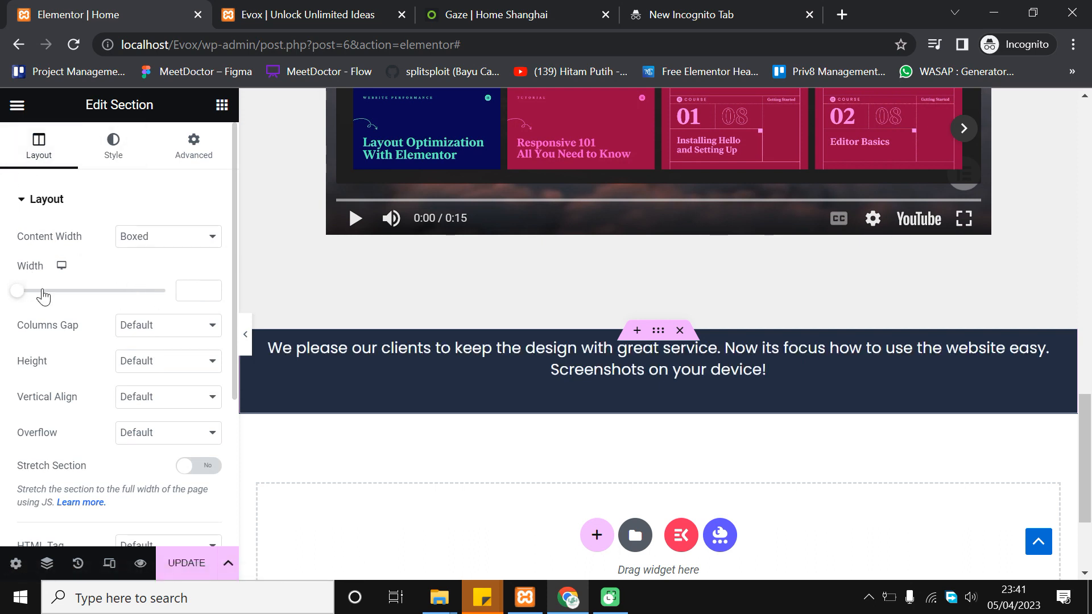
drag(21, 298, 65, 292)
click(211, 293)
click(210, 293)
click(211, 294)
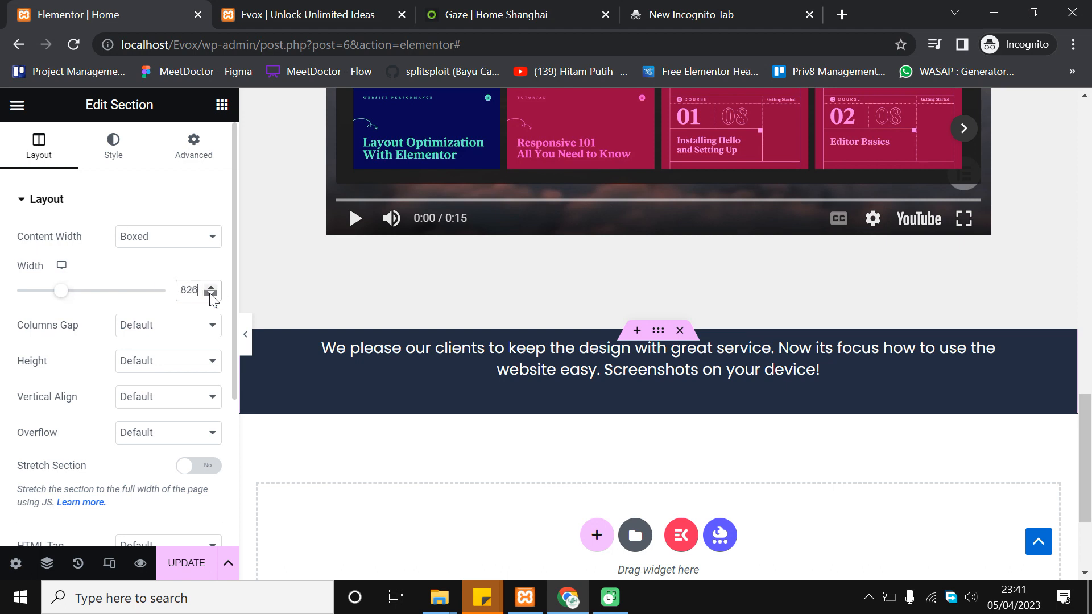
click(210, 293)
click(211, 294)
click(210, 293)
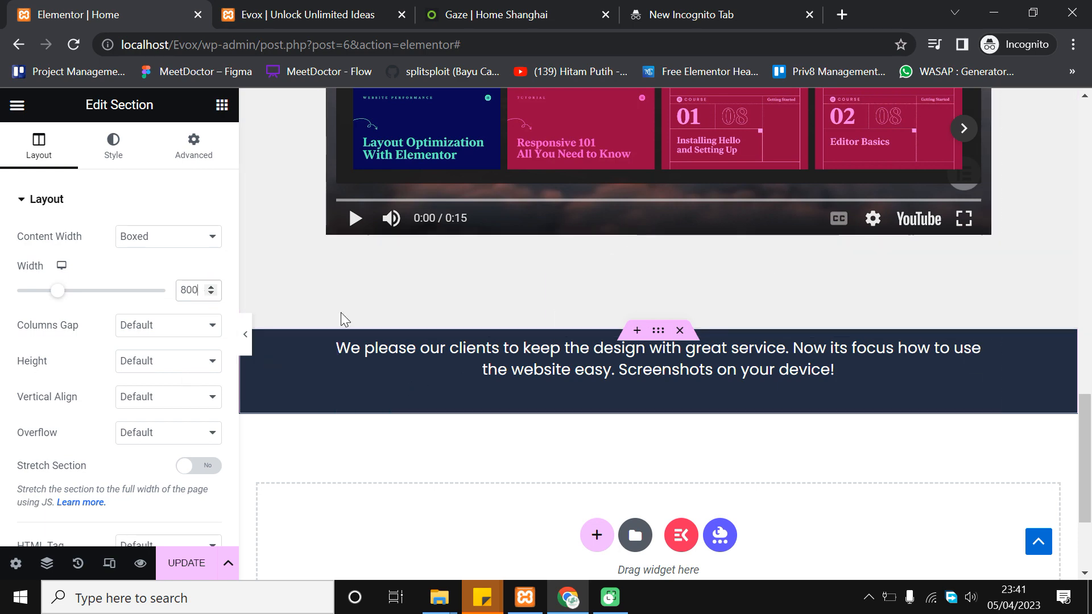
scroll(668, 435, up, 4)
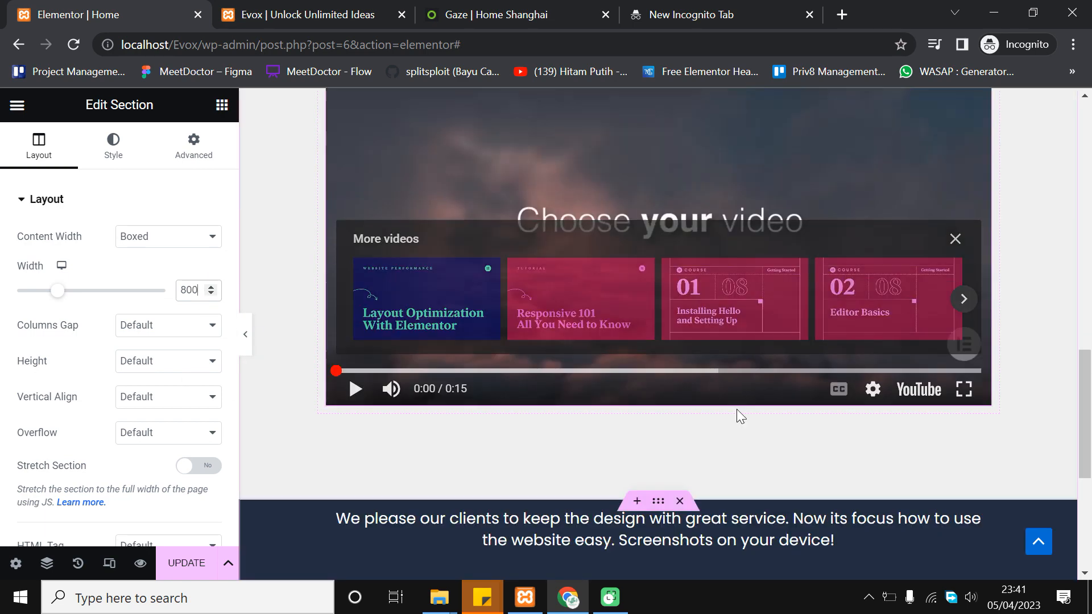
scroll(742, 434, down, 3)
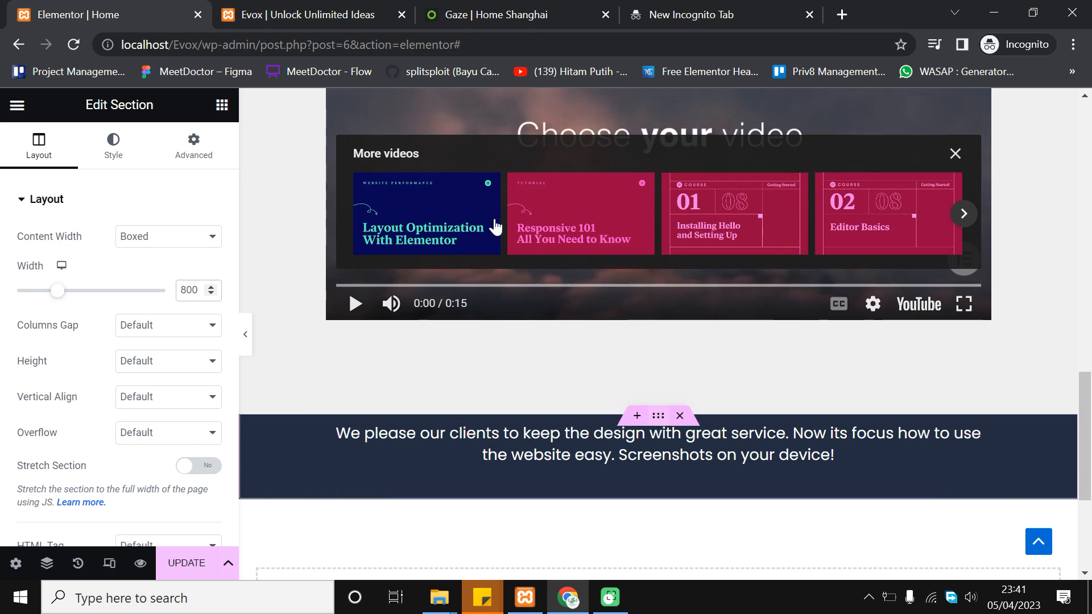
Unlink the section padding and set top and bottom to 100 px
click(192, 151)
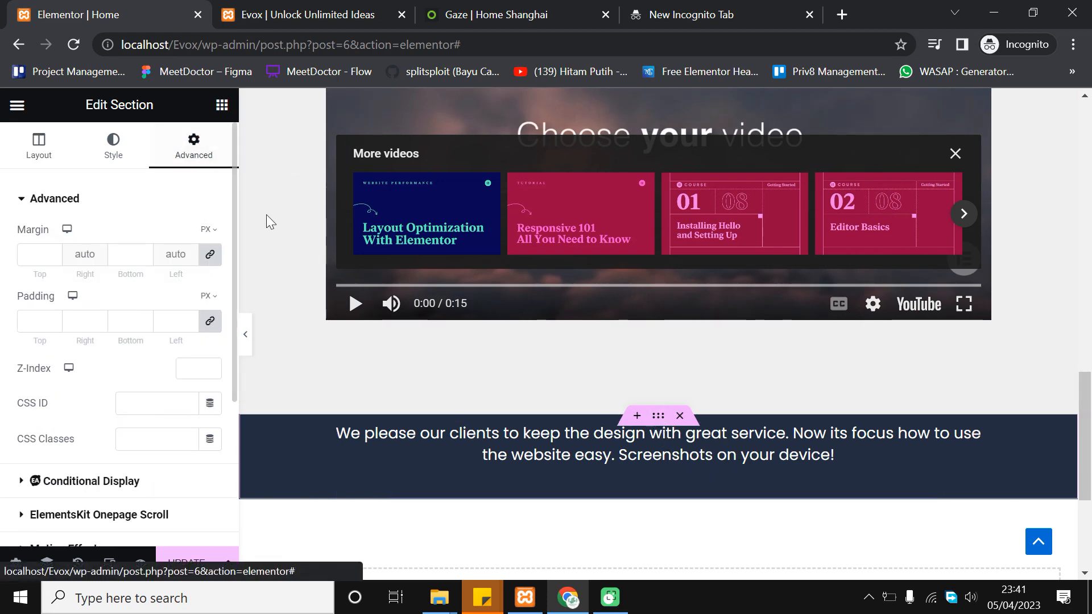
click(210, 322)
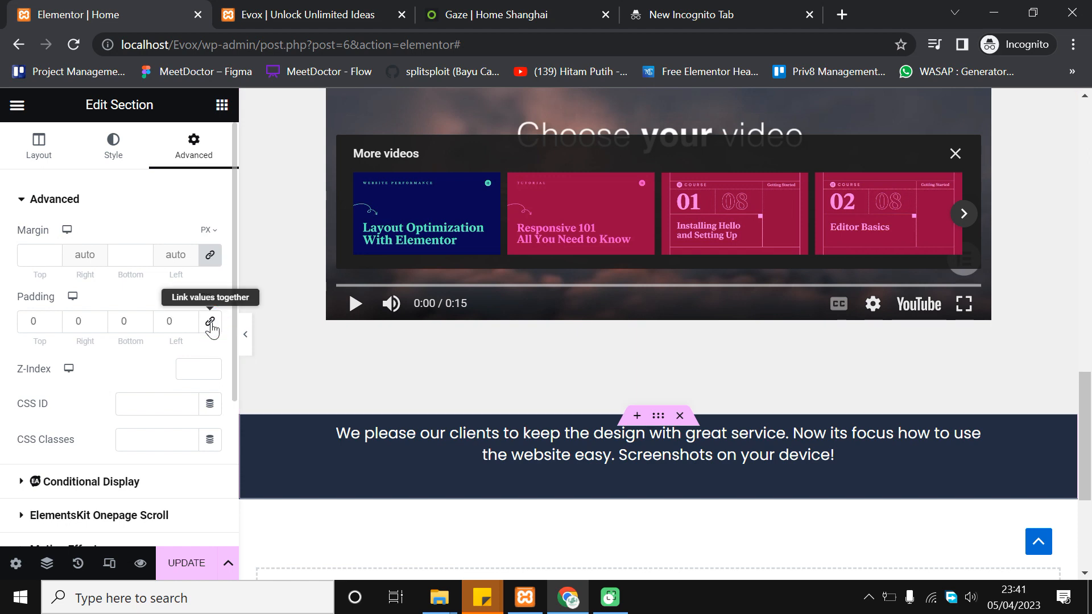
click(35, 321)
text(100)
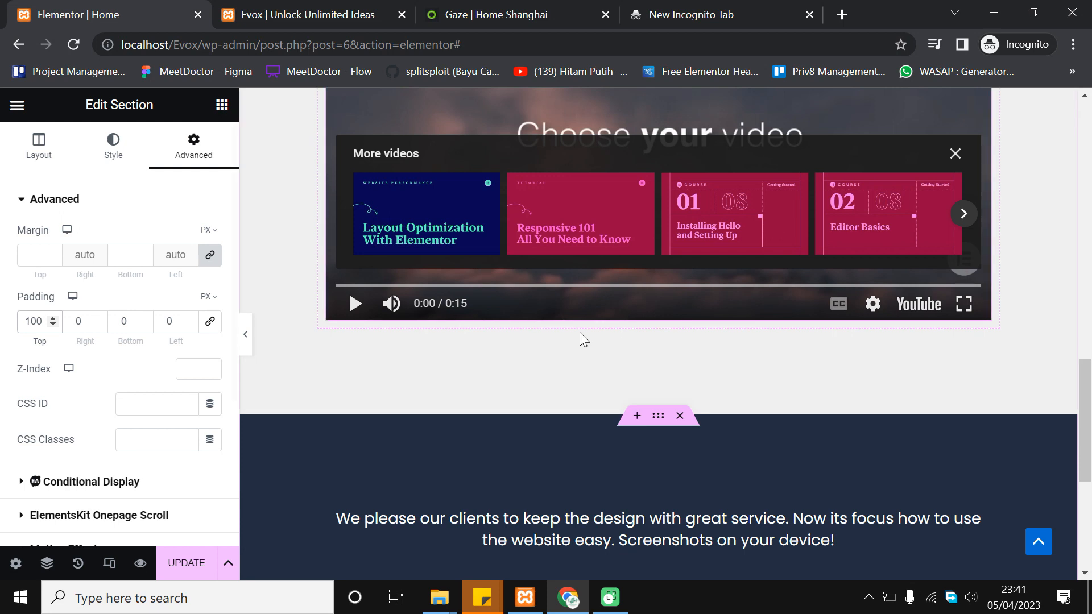
scroll(579, 333, down, 3)
click(122, 320)
text(100)
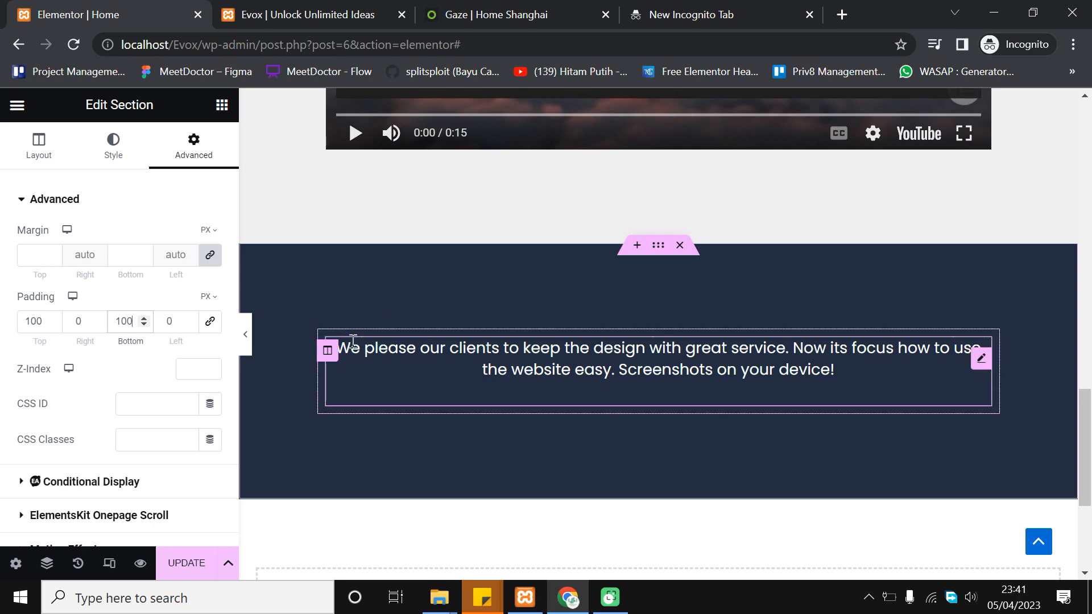
scroll(570, 257, up, 9)
scroll(569, 254, up, 4)
scroll(568, 254, down, 14)
Look over the Gaze reference page, then return to the Elementor editor
click(515, 13)
click(465, 347)
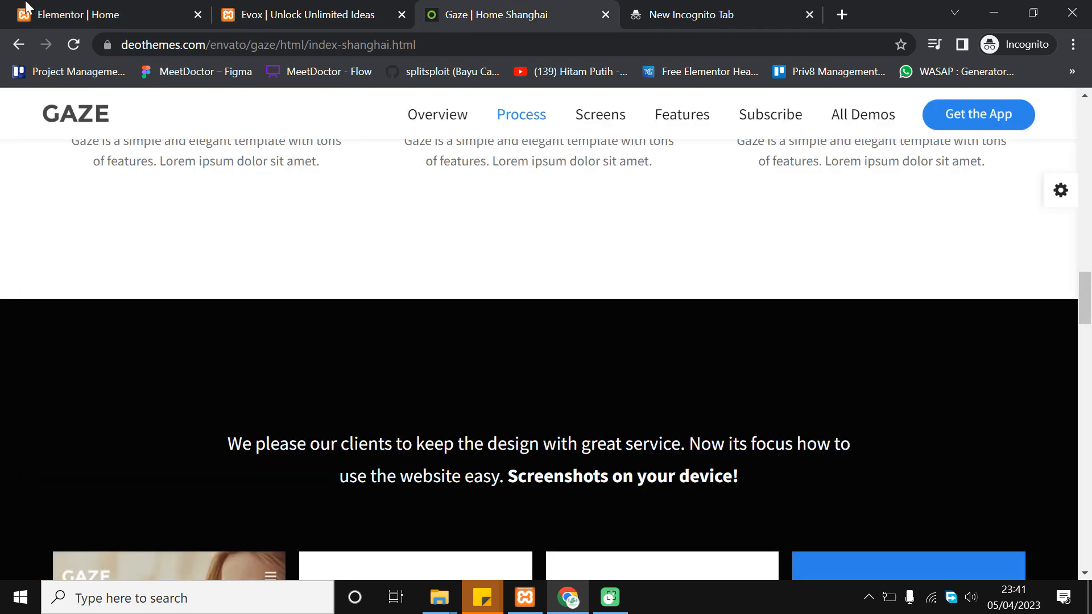
click(26, 6)
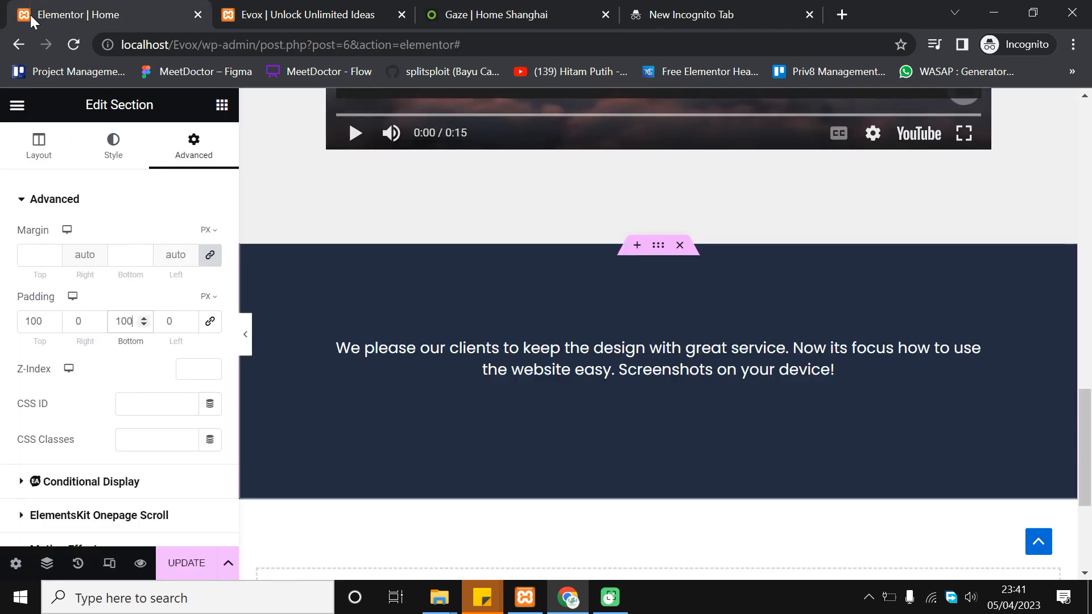
Set the paragraph's font weight to 500 (Medium)
click(529, 356)
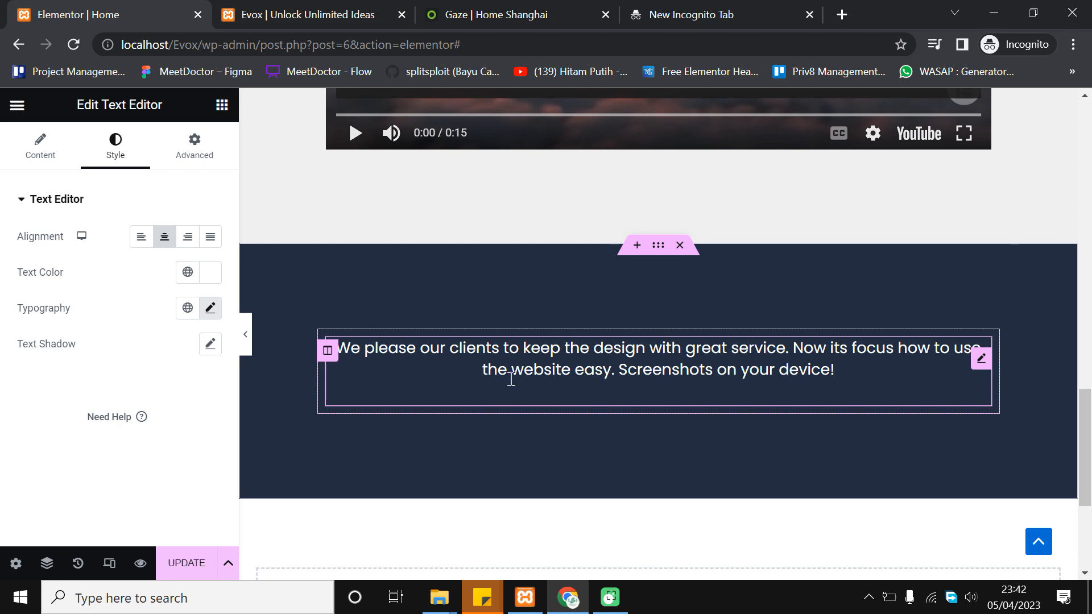
click(210, 310)
scroll(176, 385, down, 3)
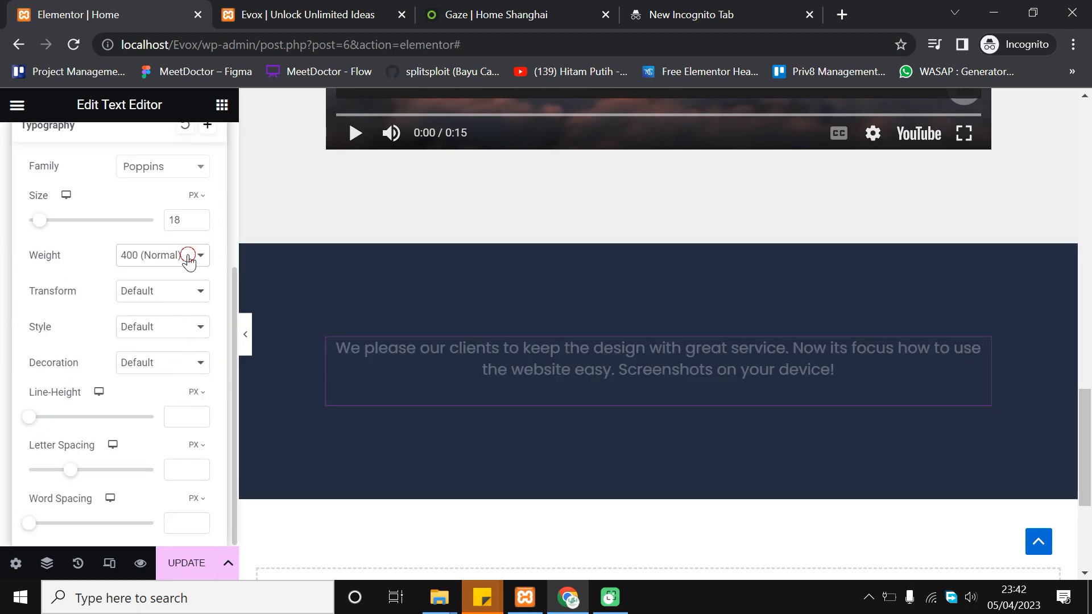
click(189, 262)
click(177, 323)
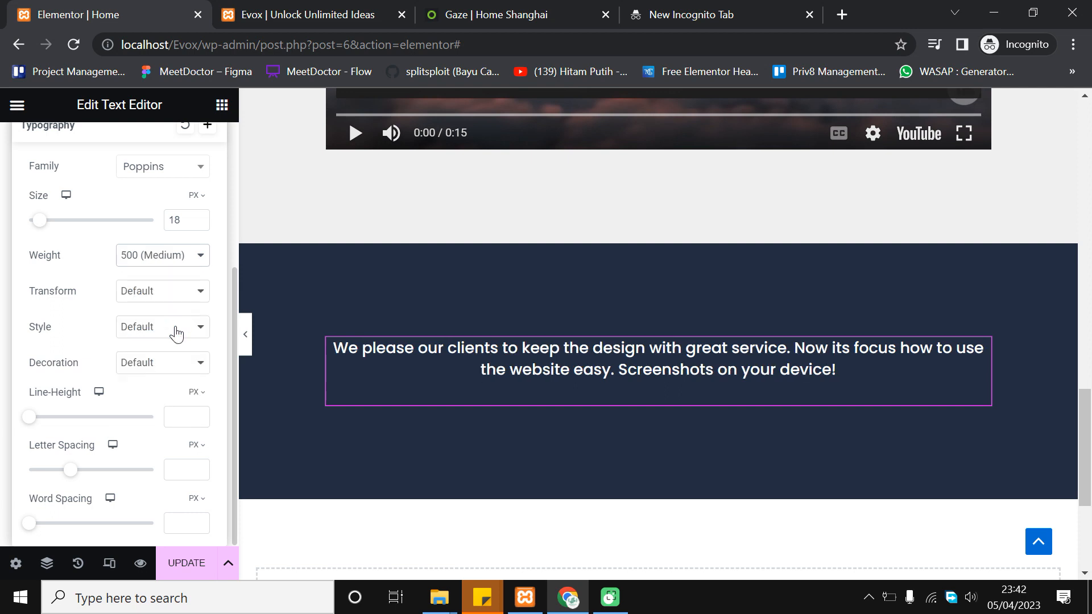
click(3, 307)
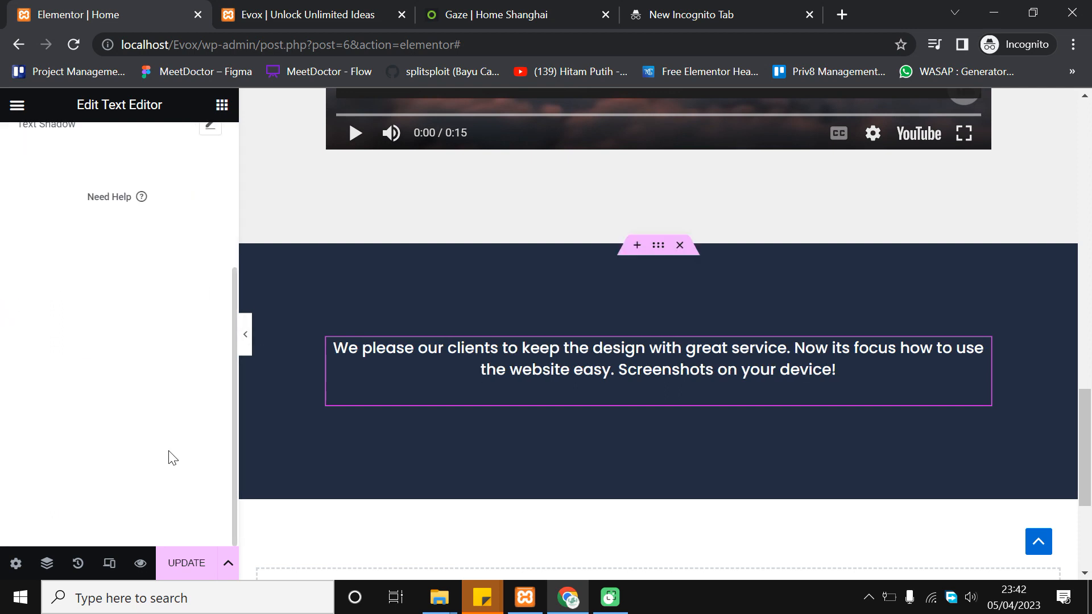
Check the Gaze reference page and come back to the Elementor editor
click(490, 11)
click(91, 15)
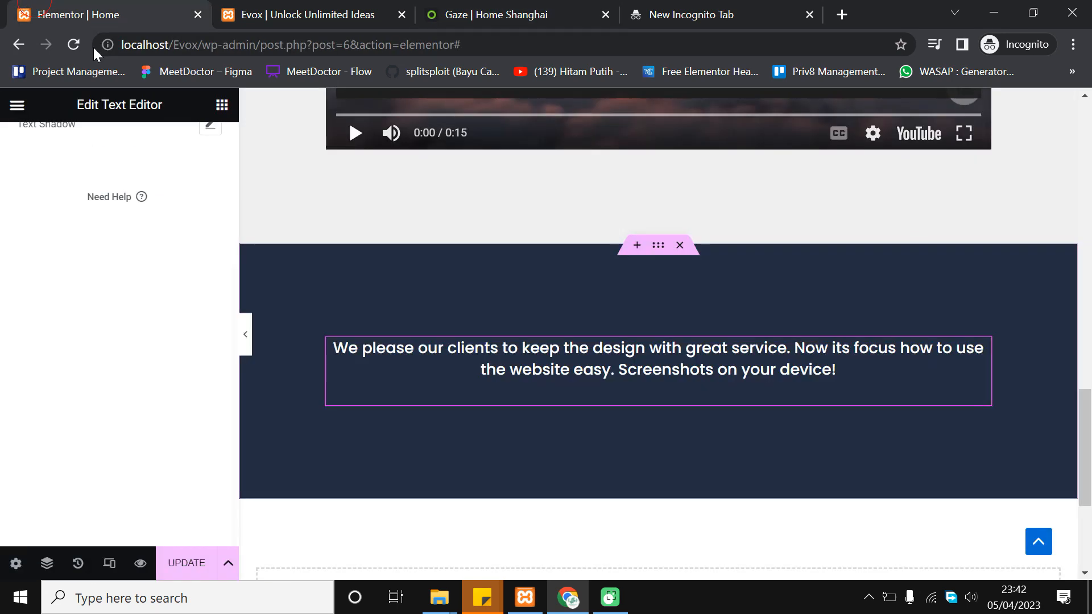
scroll(436, 319, down, 1)
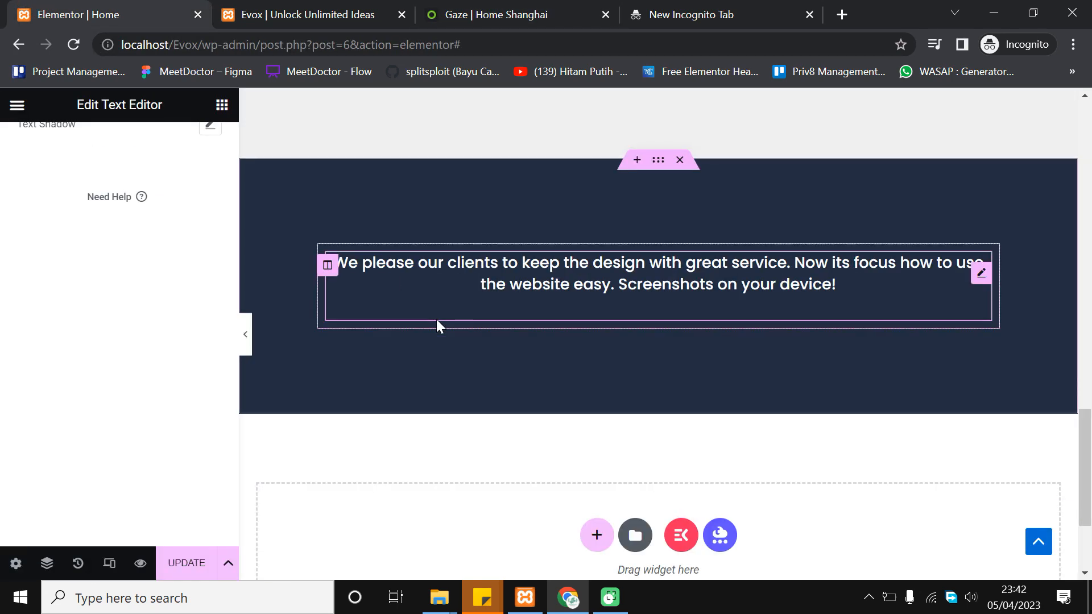
scroll(91, 256, up, 4)
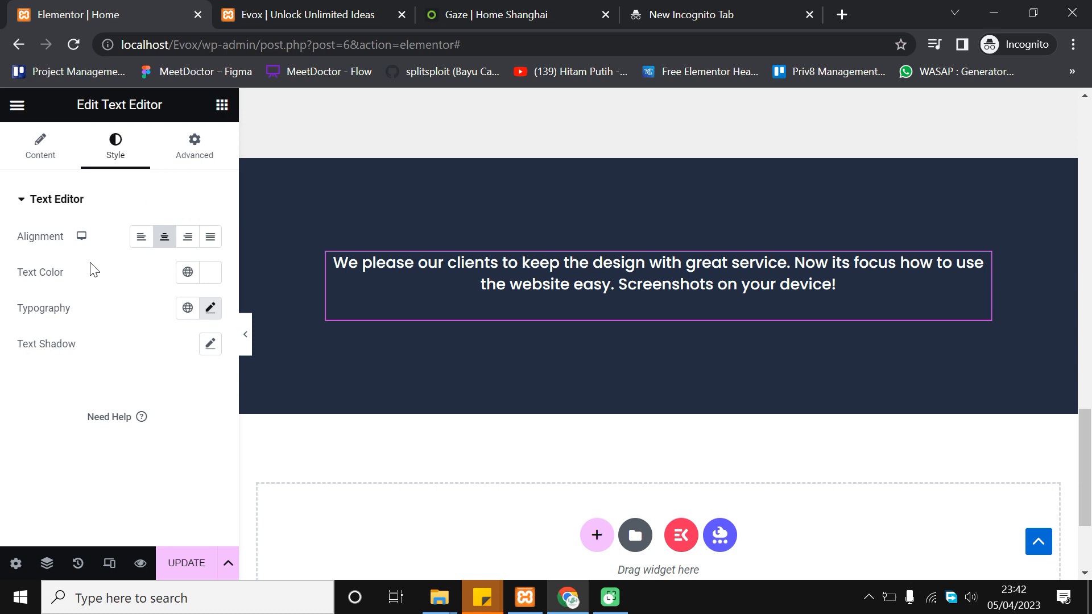
click(222, 105)
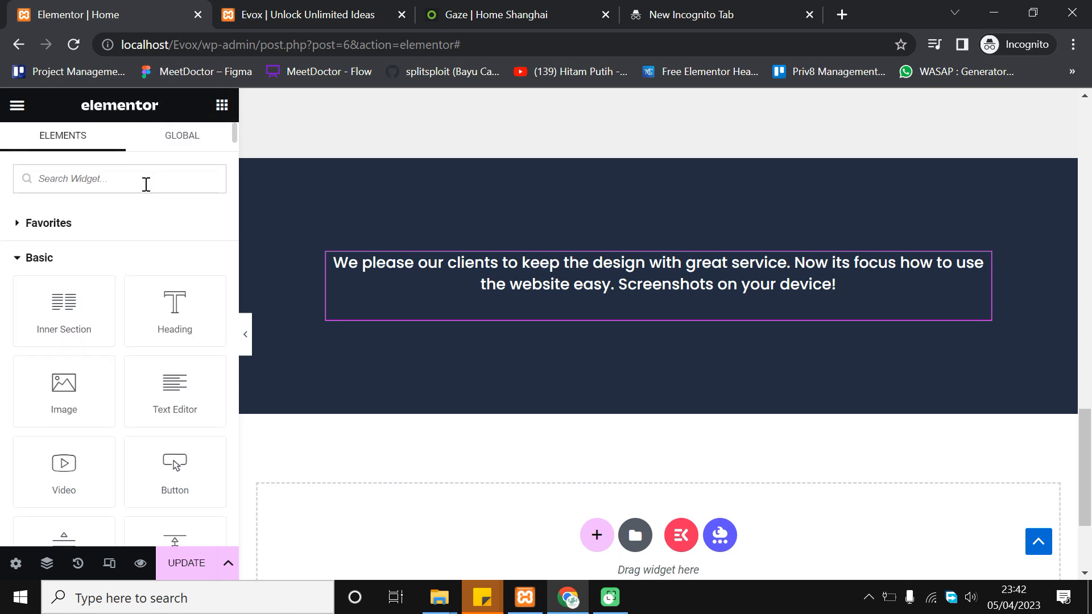
Search widgets for 'filter' and drop a Filterable Gallery under the paragraph
text(filter)
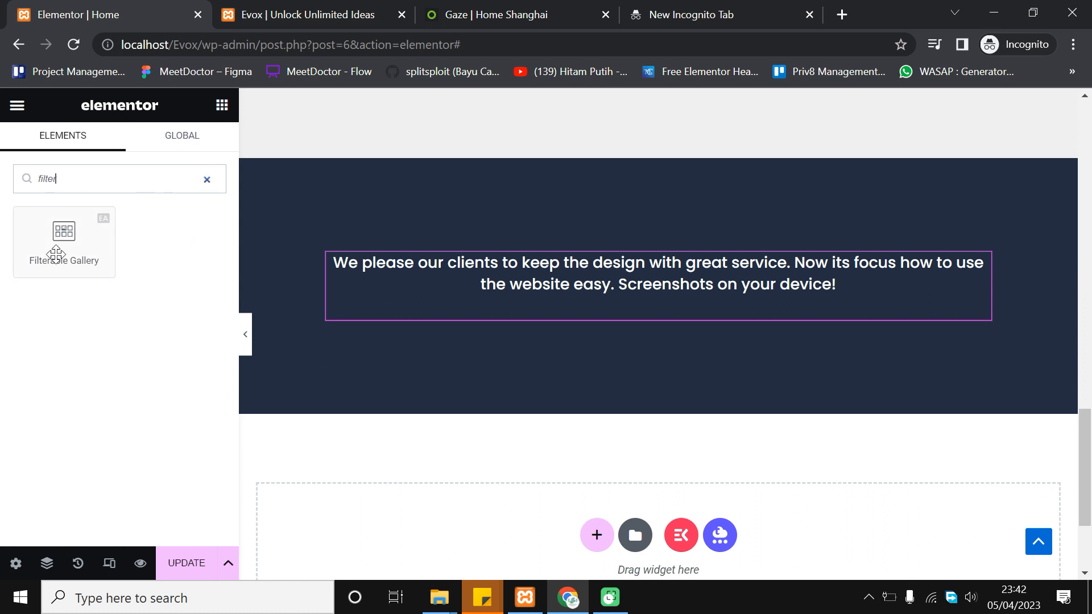
drag(56, 254, 752, 314)
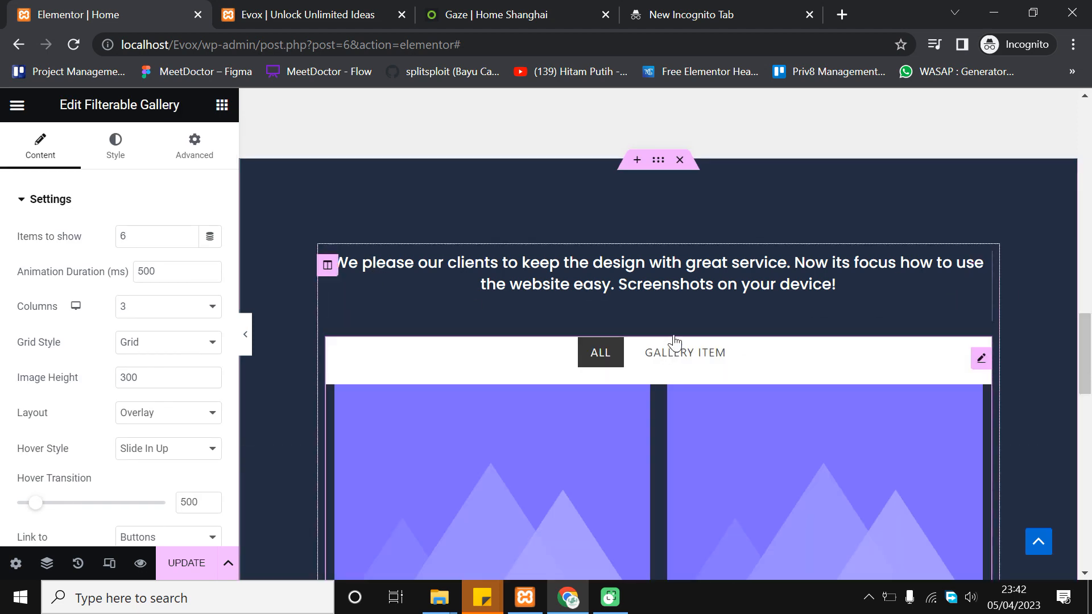
scroll(726, 307, down, 3)
scroll(684, 319, down, 10)
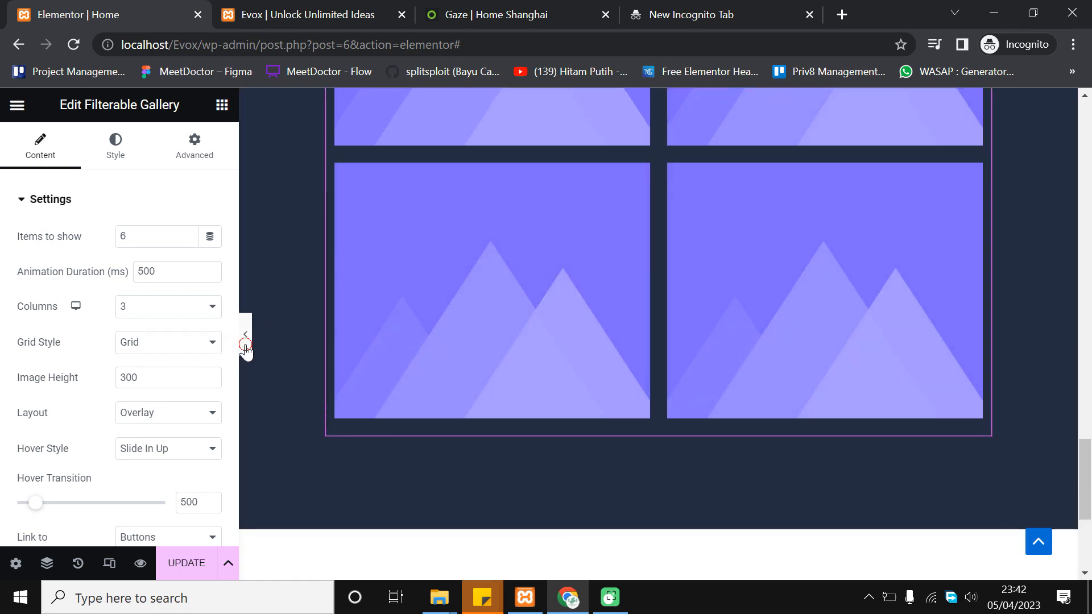
Preview the gallery full width, trying its GALLERY ITEM and ALL filters
click(245, 342)
scroll(413, 295, up, 7)
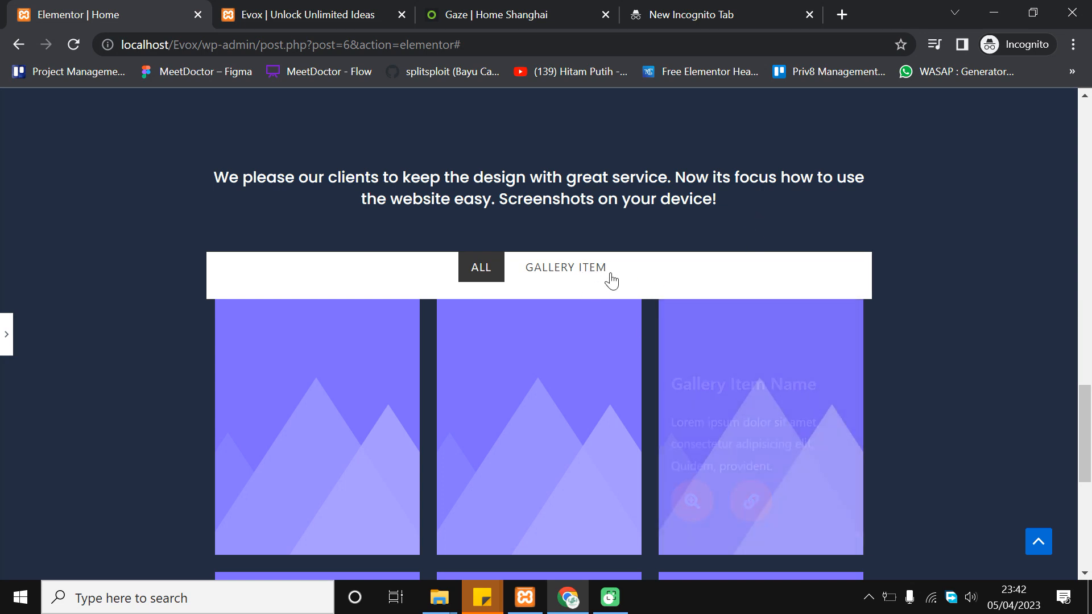
click(604, 273)
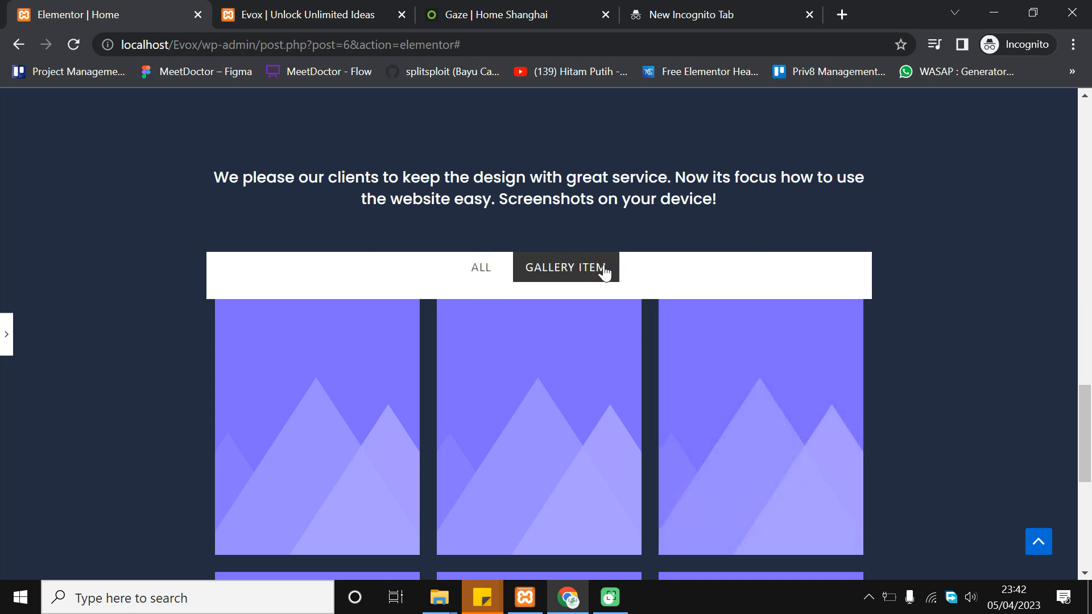
click(496, 276)
click(7, 335)
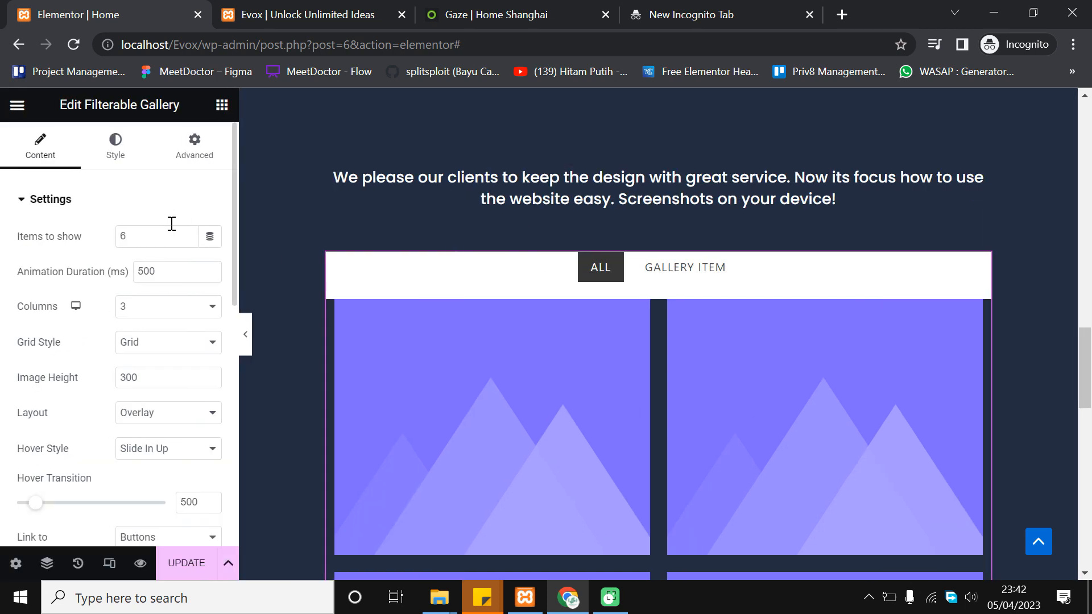
Try 4 gallery columns, then revert the gallery to 3 columns
click(157, 320)
click(151, 367)
click(212, 309)
click(188, 352)
scroll(189, 358, down, 2)
scroll(193, 341, down, 2)
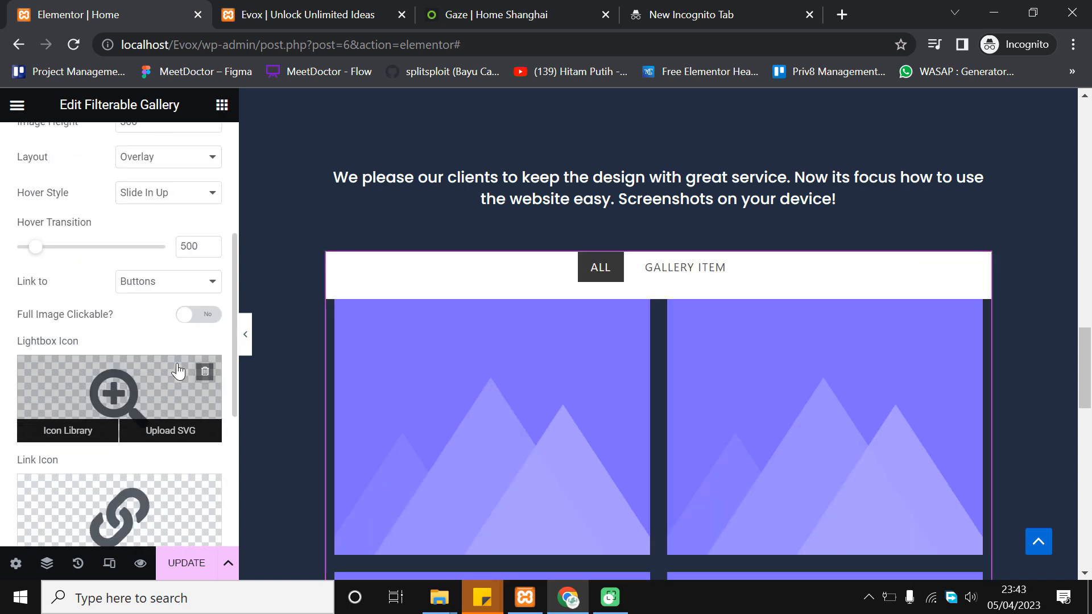
scroll(121, 390, down, 2)
scroll(388, 426, up, 4)
scroll(114, 302, up, 6)
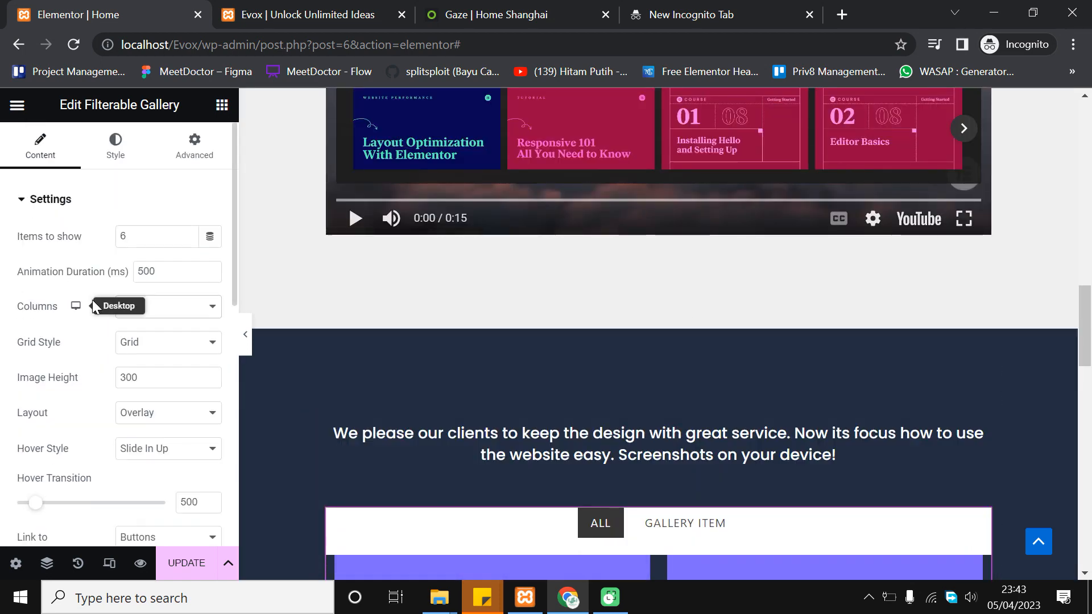
scroll(220, 347, down, 6)
scroll(288, 408, down, 1)
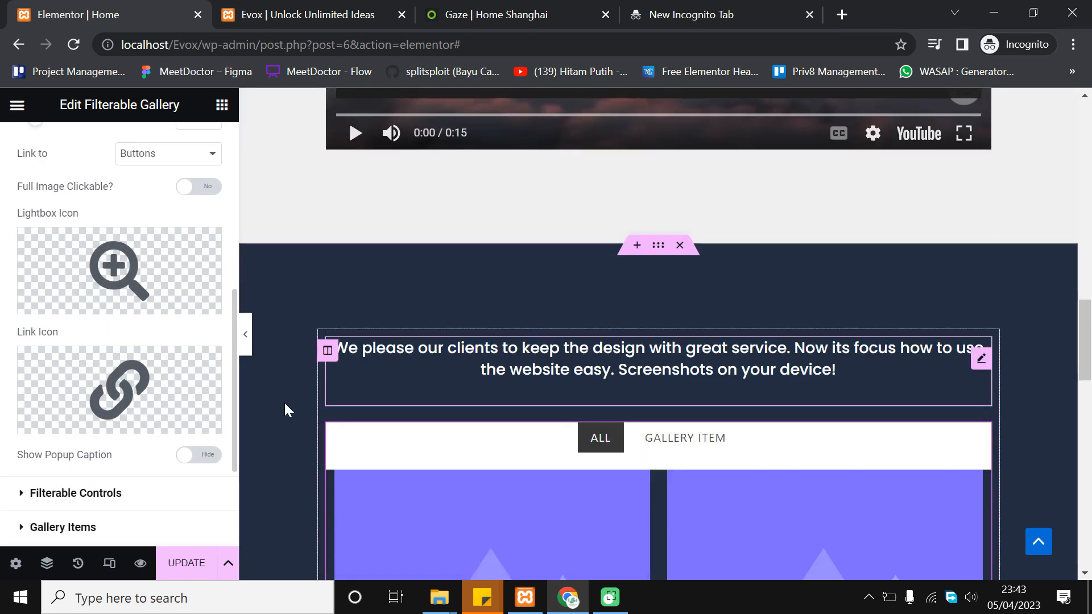
scroll(125, 210, up, 6)
scroll(112, 297, down, 8)
Test the ALL/GALLERY ITEM tabs, then switch Enable Filter to No
click(140, 366)
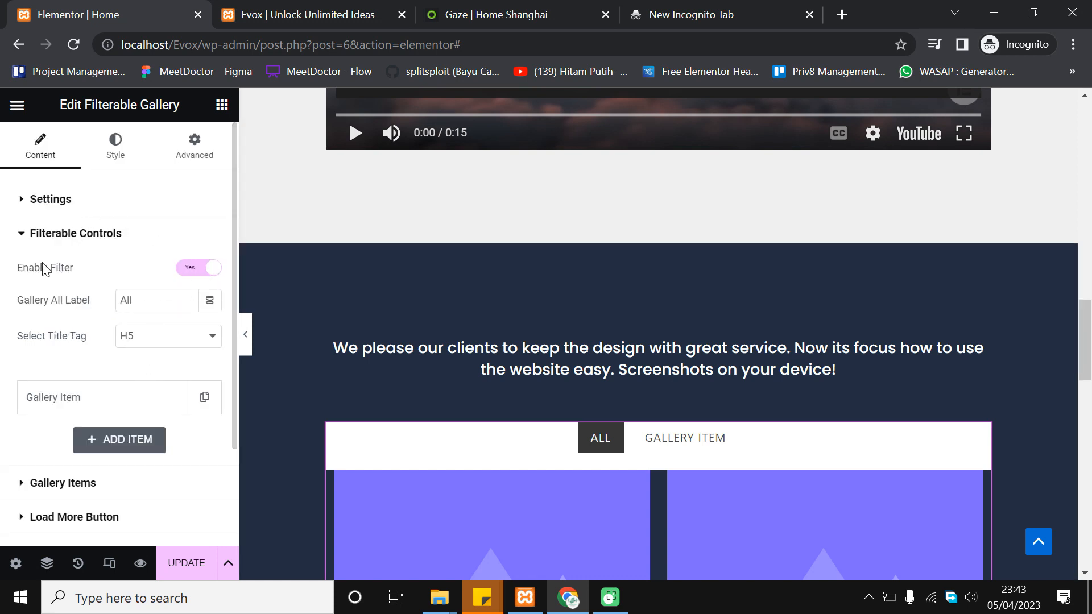
scroll(666, 377, down, 1)
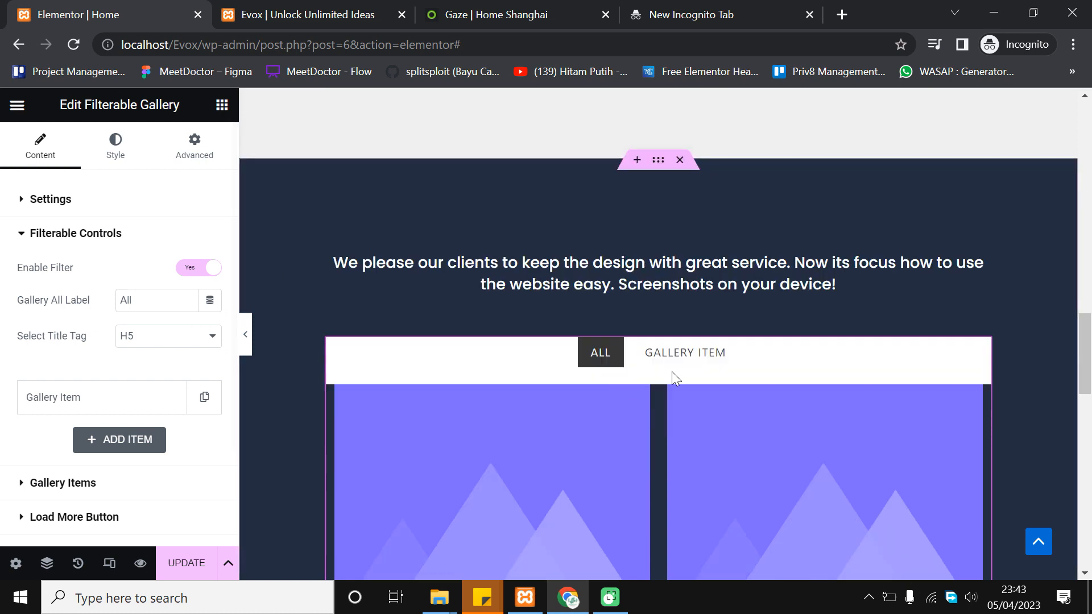
click(682, 358)
click(612, 353)
click(654, 353)
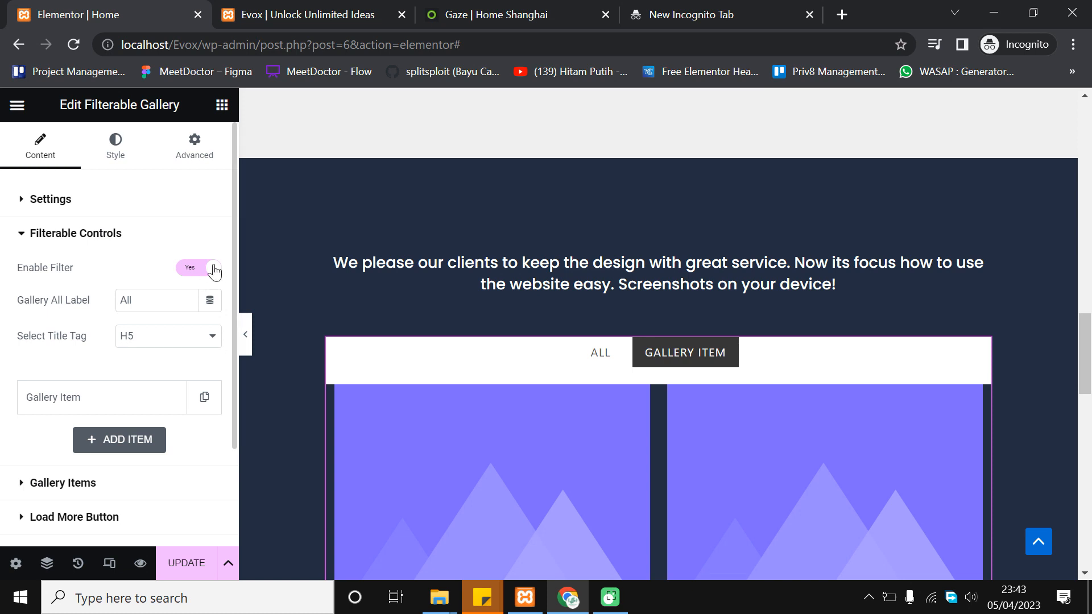
click(203, 271)
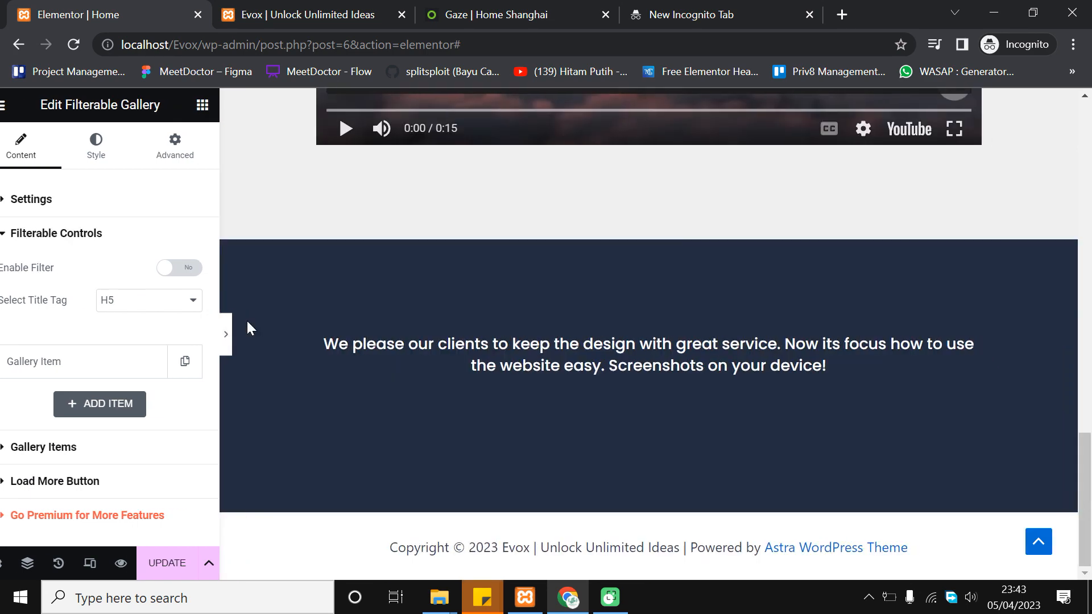
Preview the page without the panel and save it with Update
click(247, 321)
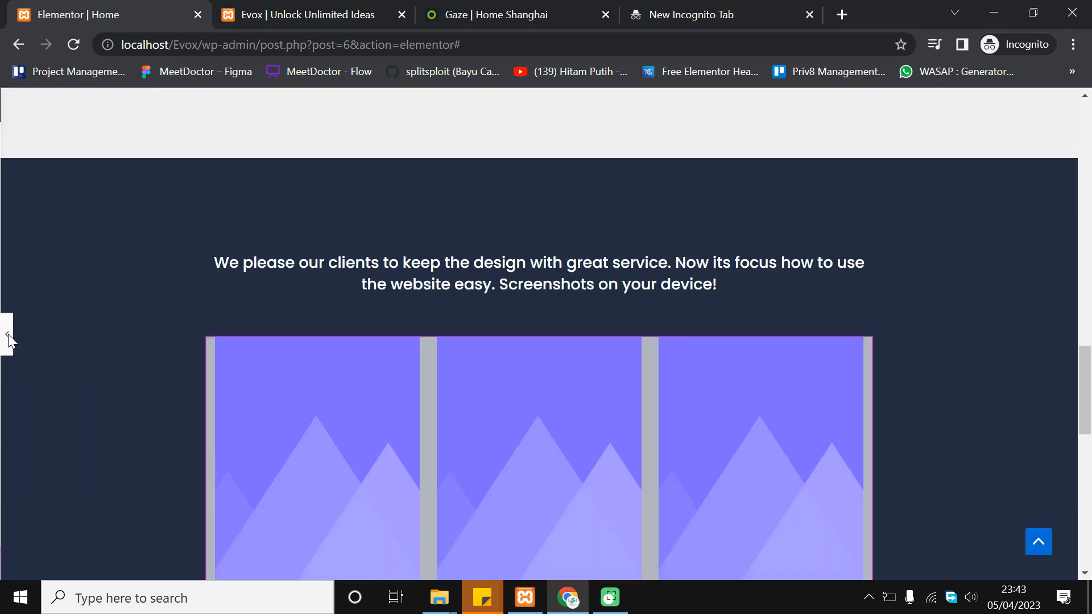
click(8, 335)
click(248, 348)
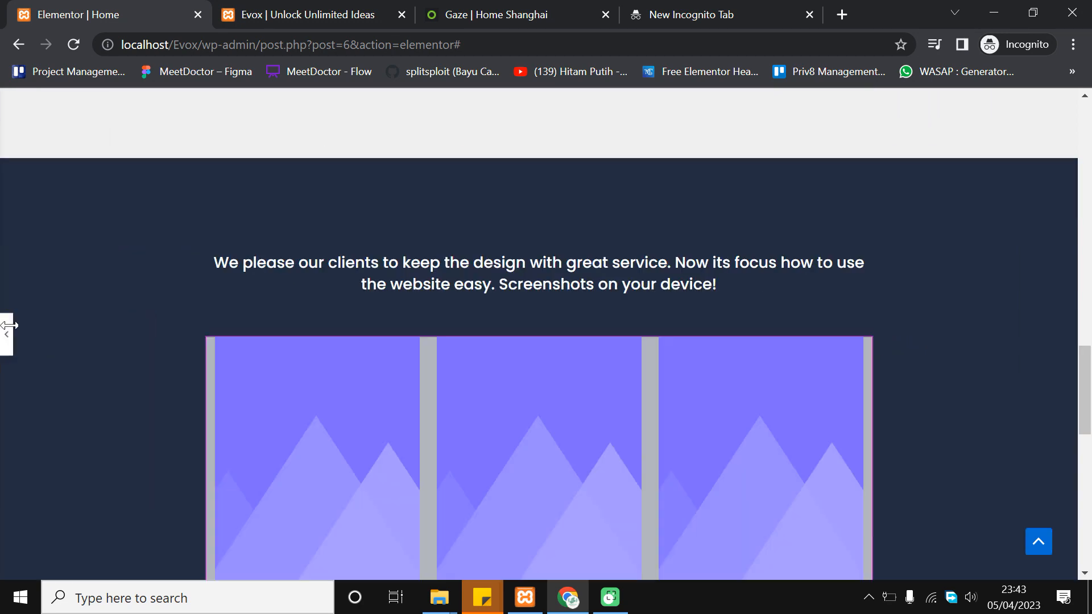
click(7, 334)
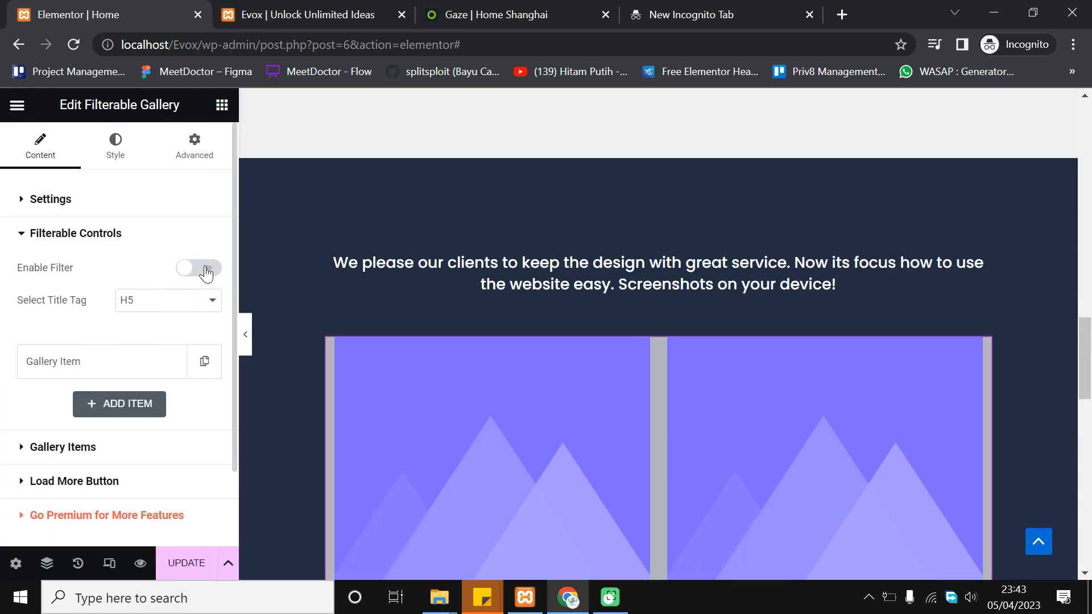
scroll(592, 335, down, 6)
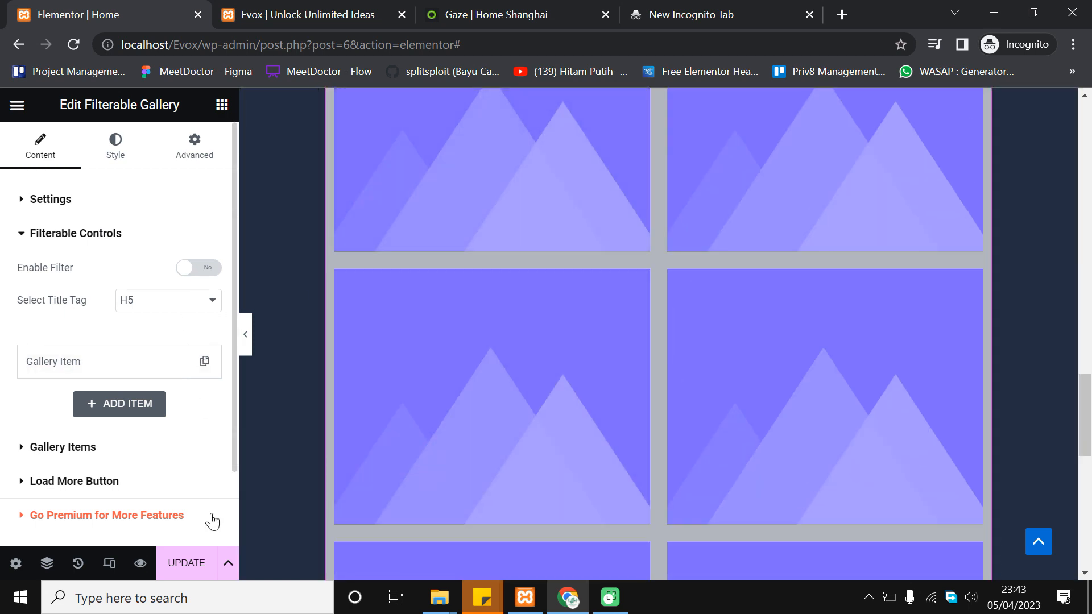
click(186, 563)
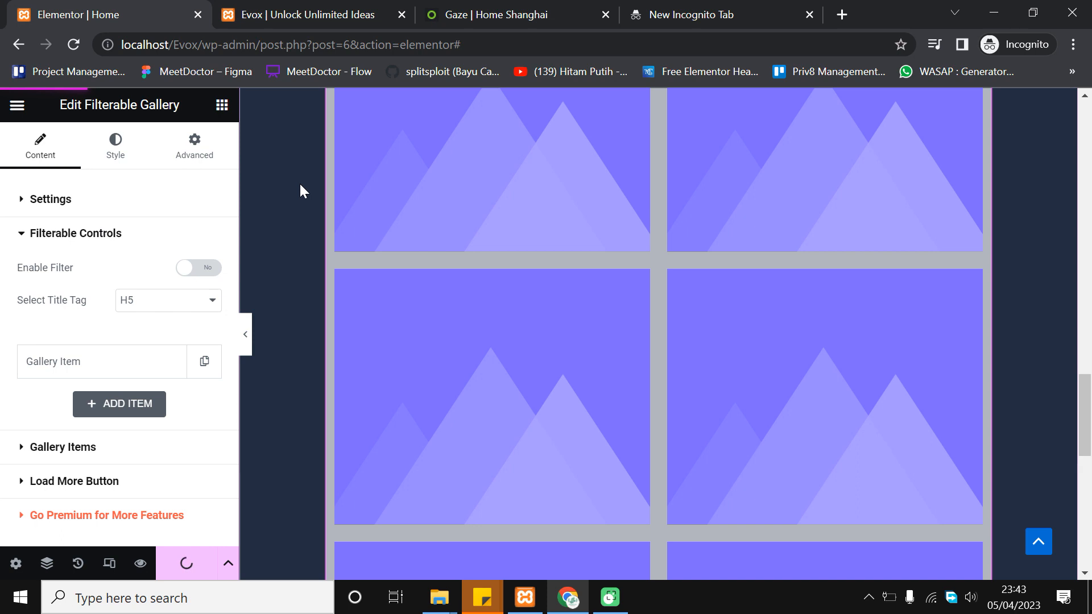
scroll(398, 211, up, 2)
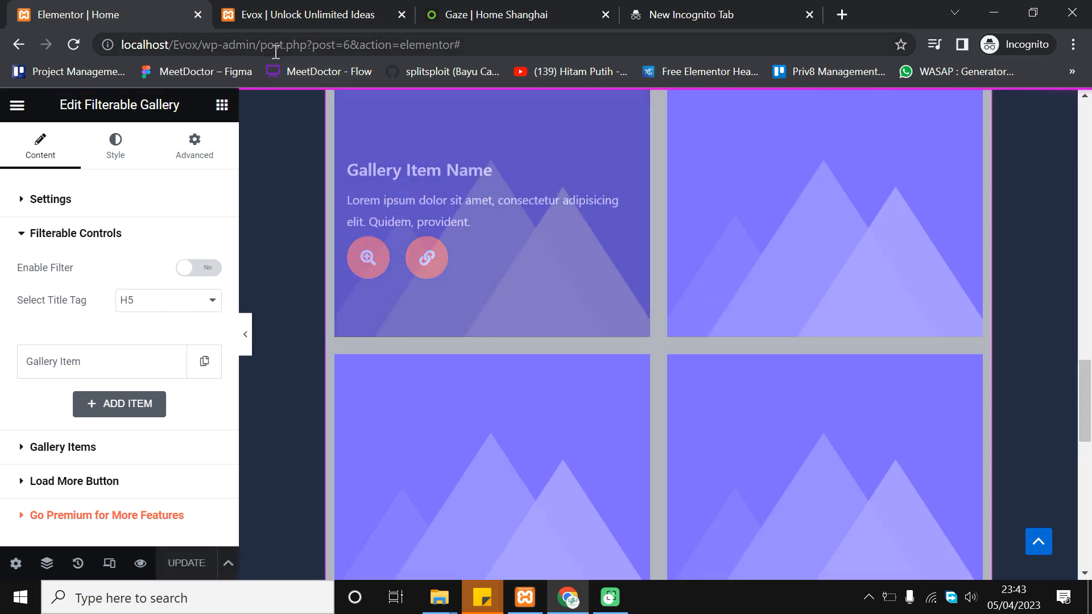
click(286, 15)
scroll(318, 298, down, 9)
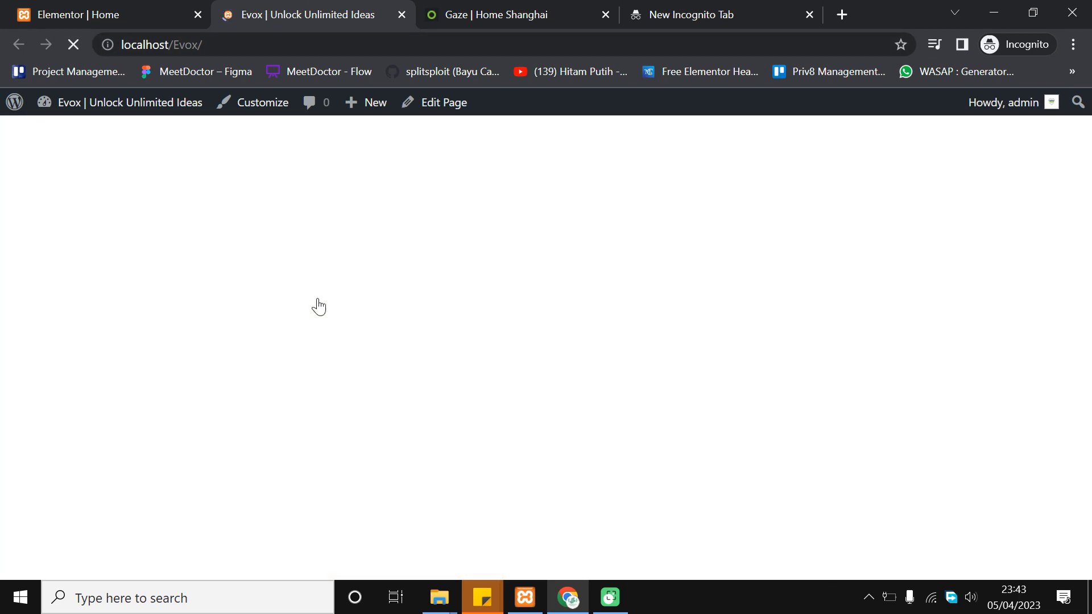
scroll(318, 307, down, 6)
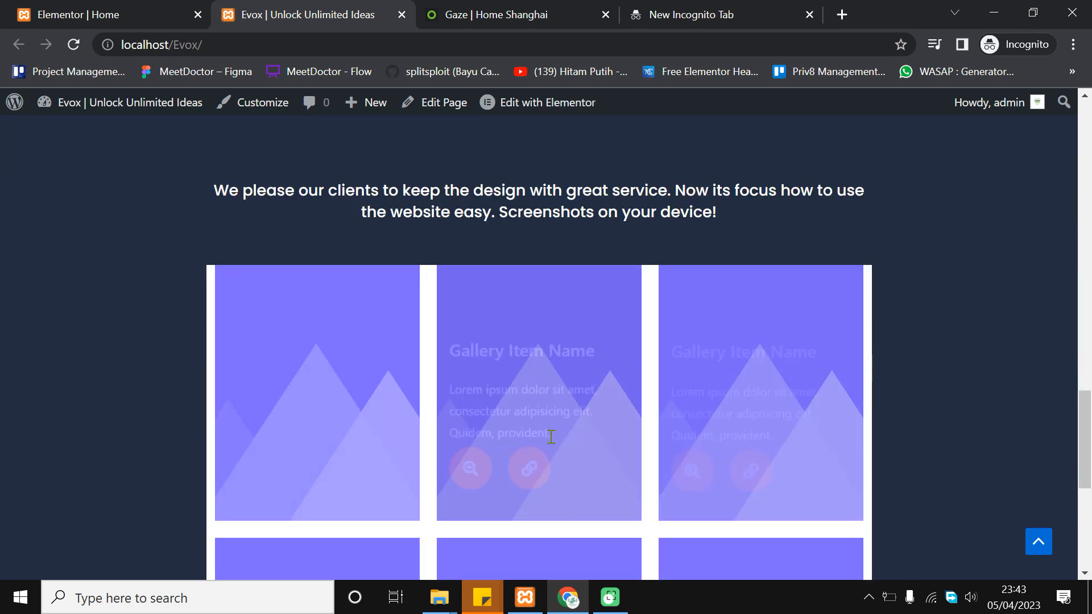
scroll(571, 433, down, 3)
scroll(561, 435, down, 3)
scroll(895, 373, up, 7)
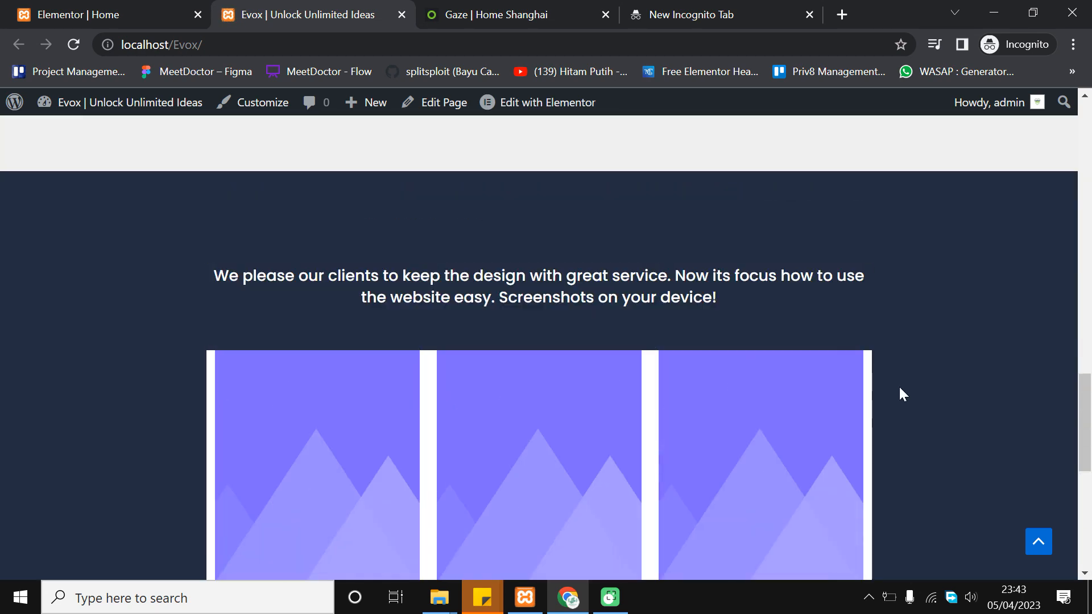
scroll(907, 375, down, 4)
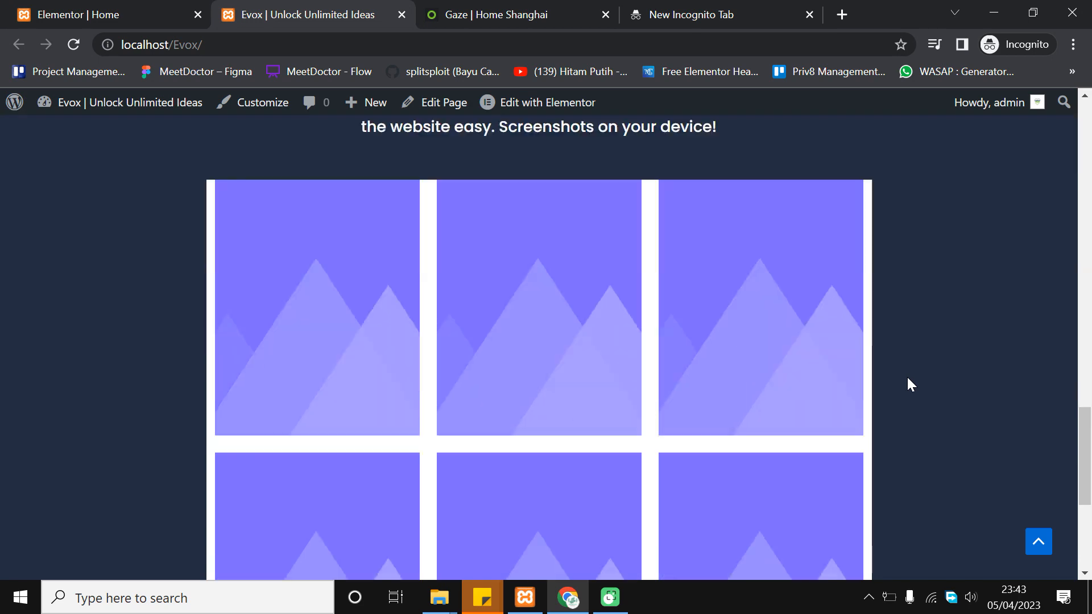
scroll(908, 380, down, 3)
scroll(907, 376, up, 3)
click(135, 12)
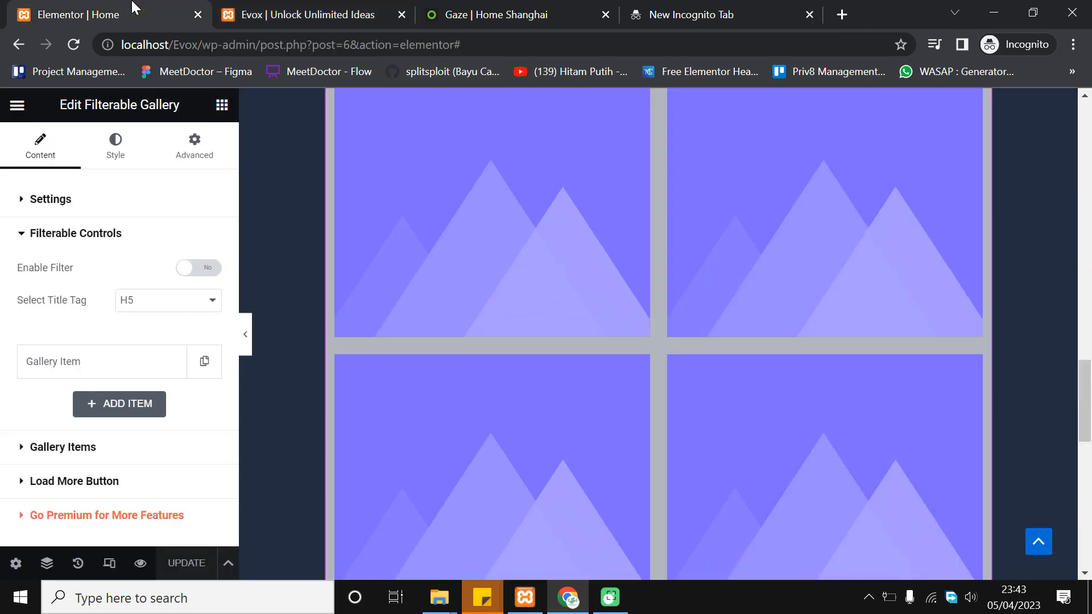
Expand the first gallery item and start typing a new name over 'Gallery Item Name'
scroll(581, 282, up, 3)
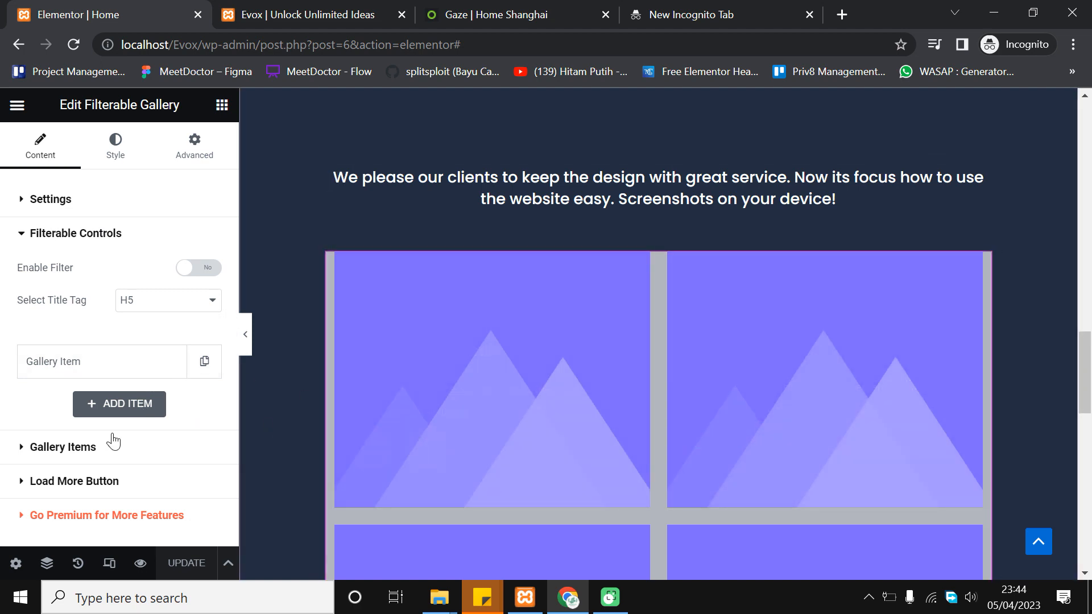
click(63, 447)
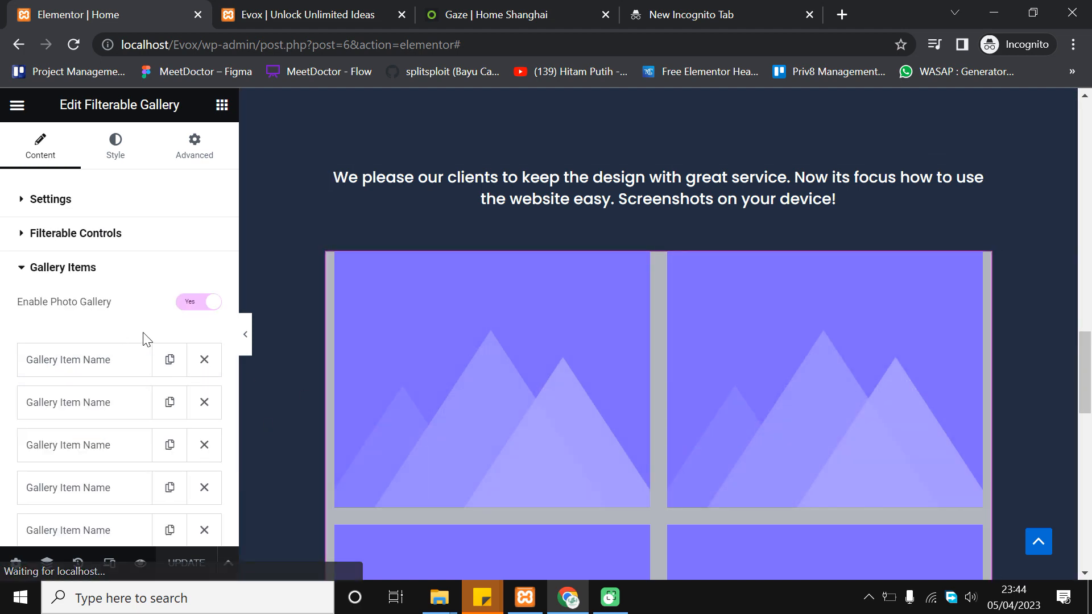
scroll(135, 348, down, 3)
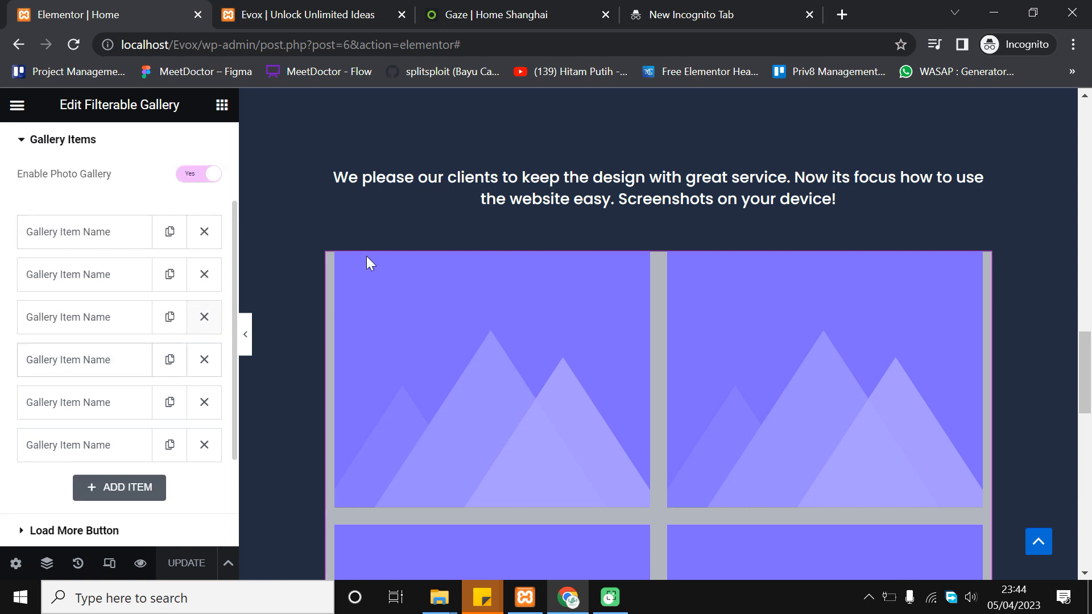
click(97, 246)
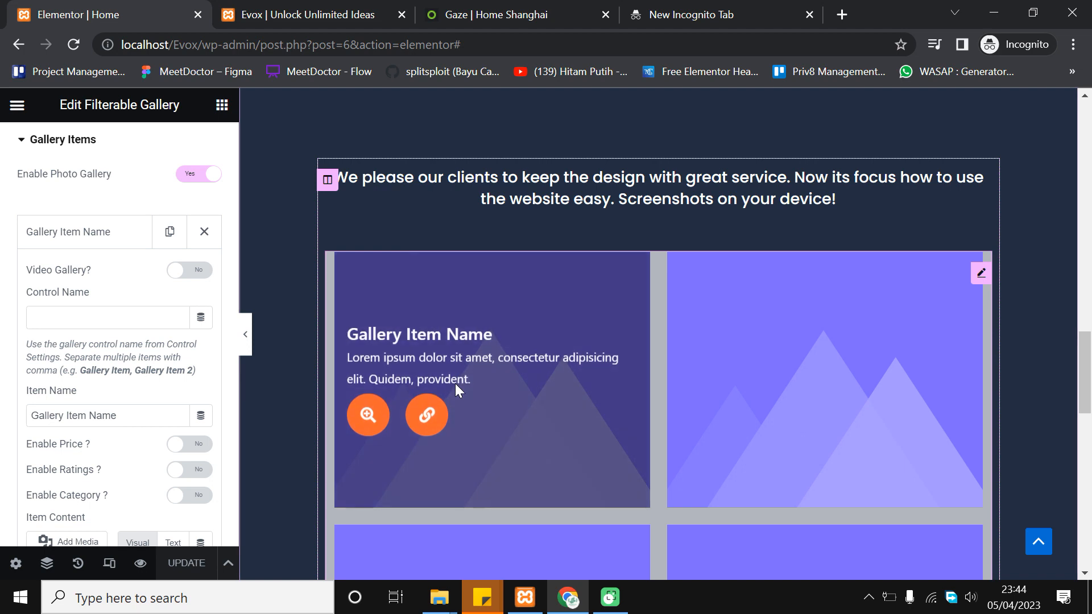
mouse_move(465, 374)
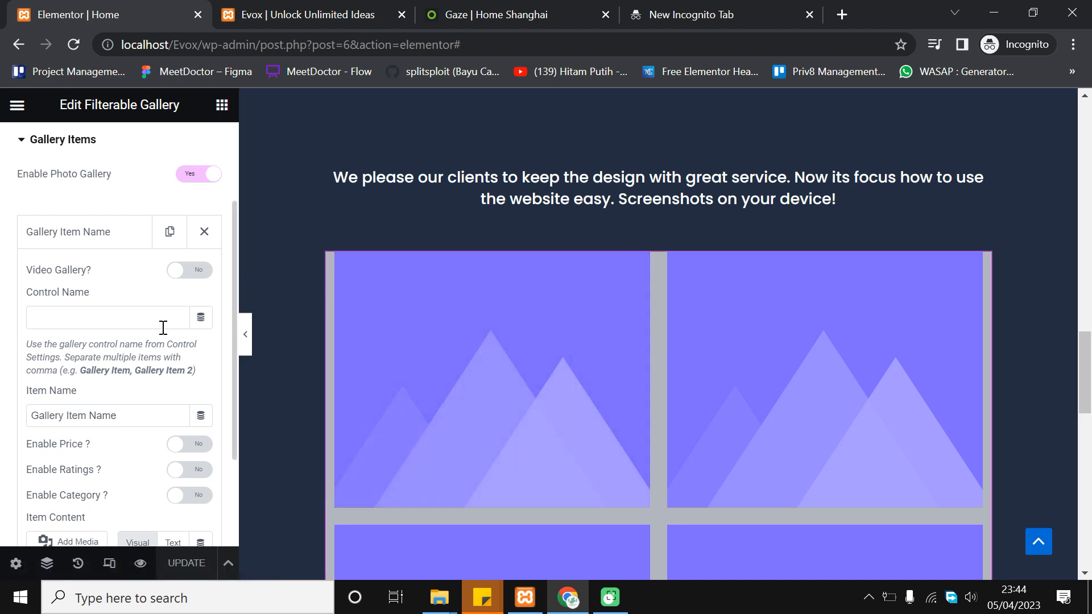
scroll(163, 335, down, 2)
triple_click(144, 295)
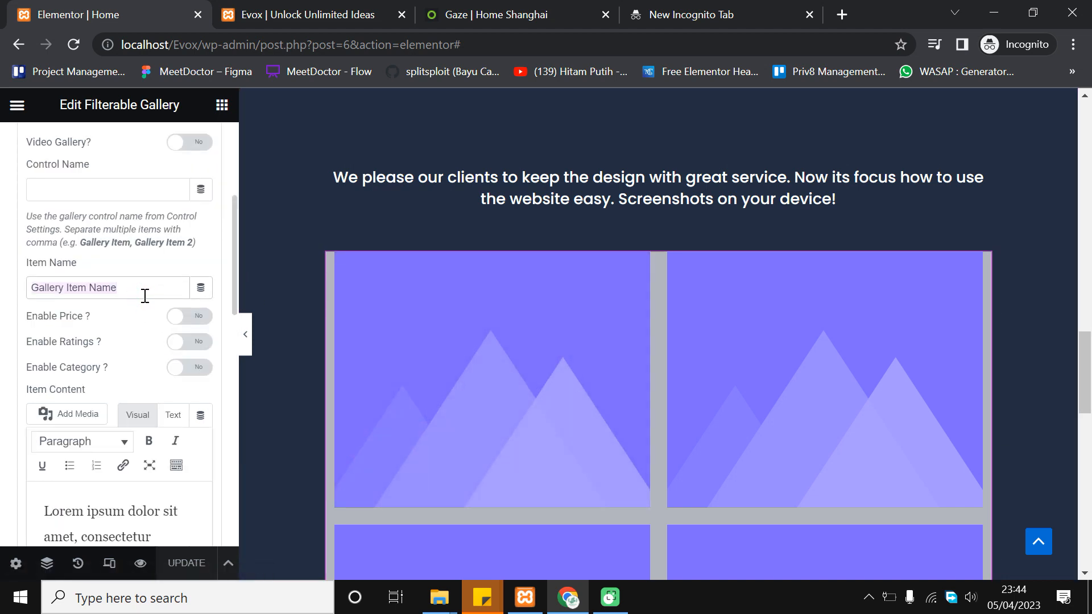
text(A)
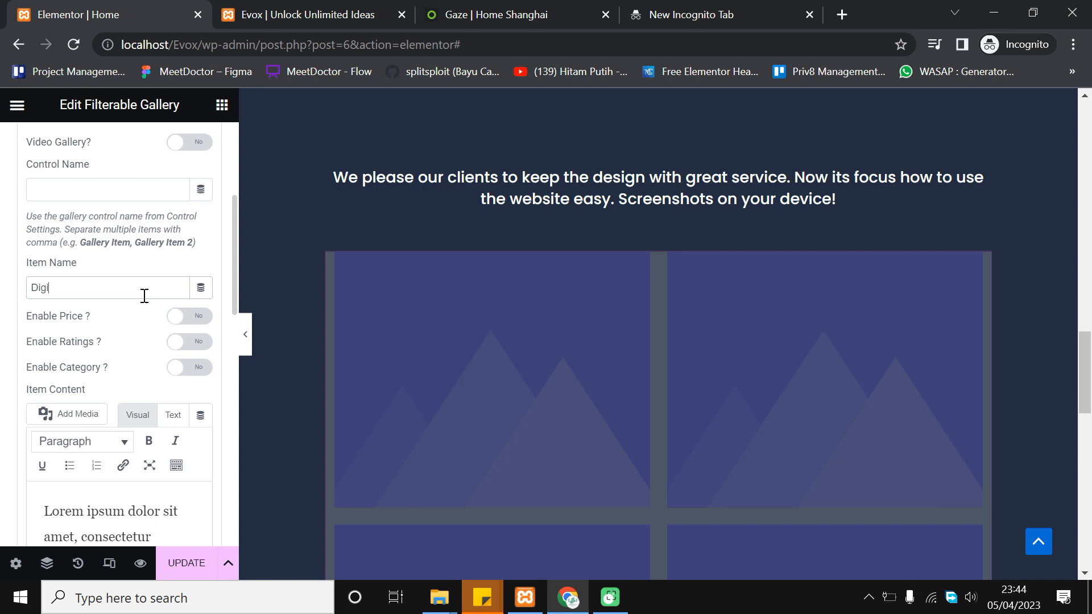
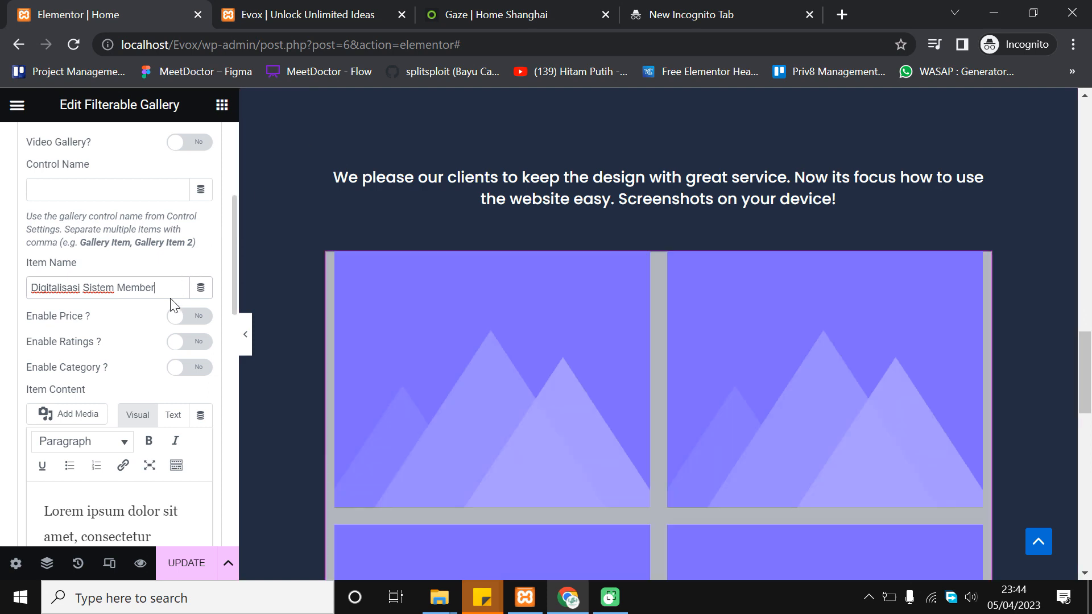
Replace the Lorem ipsum paragraph with 'Sistem membership yang terintegrasi dengan Database toko offline dan aplikasi mobile'
mouse_move(373, 341)
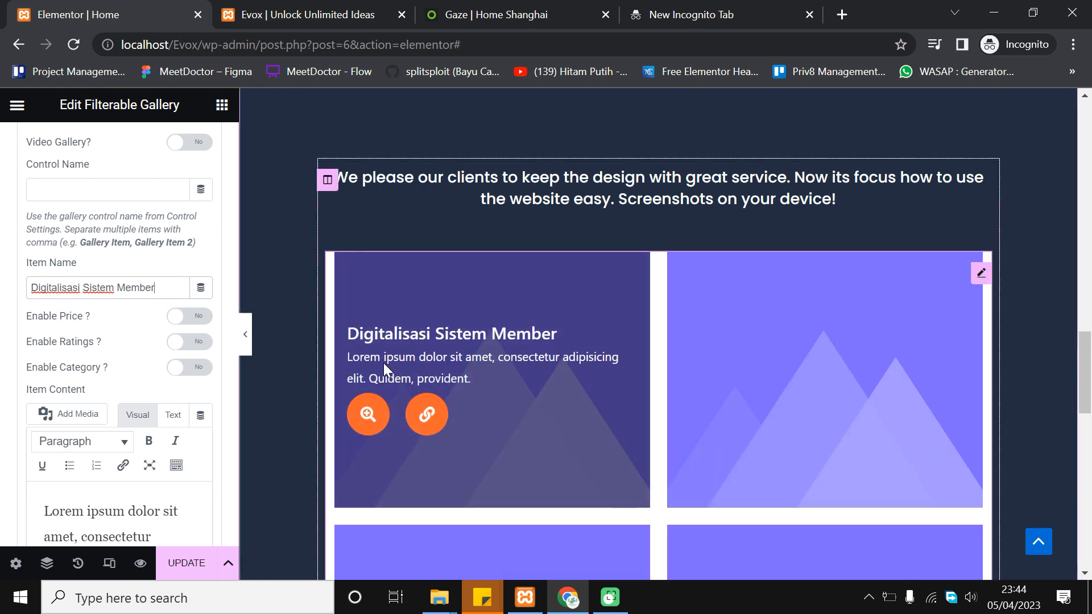
scroll(132, 392, down, 2)
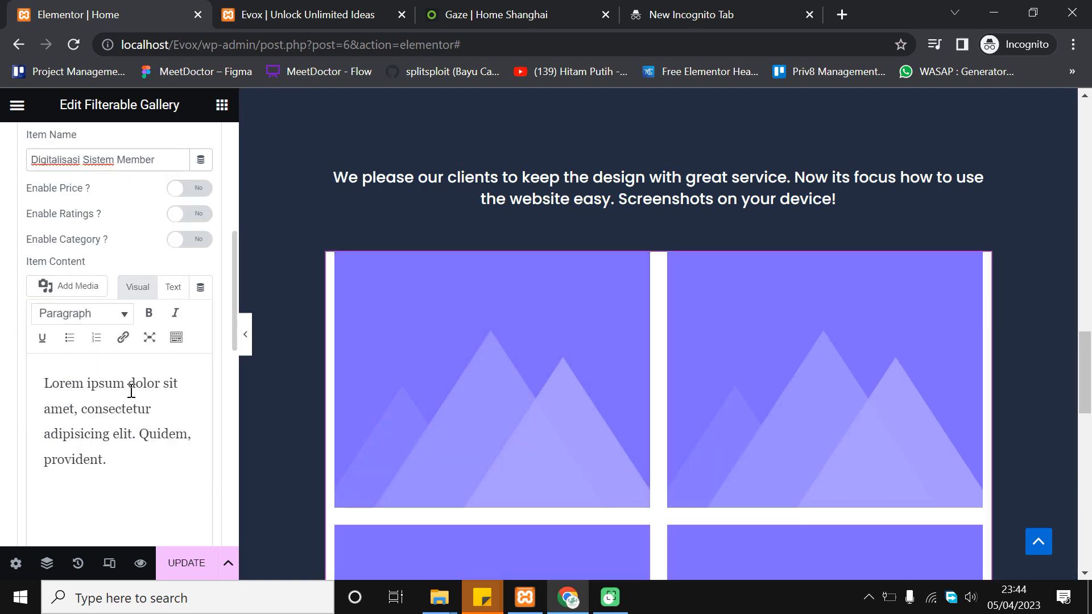
triple_click(82, 402)
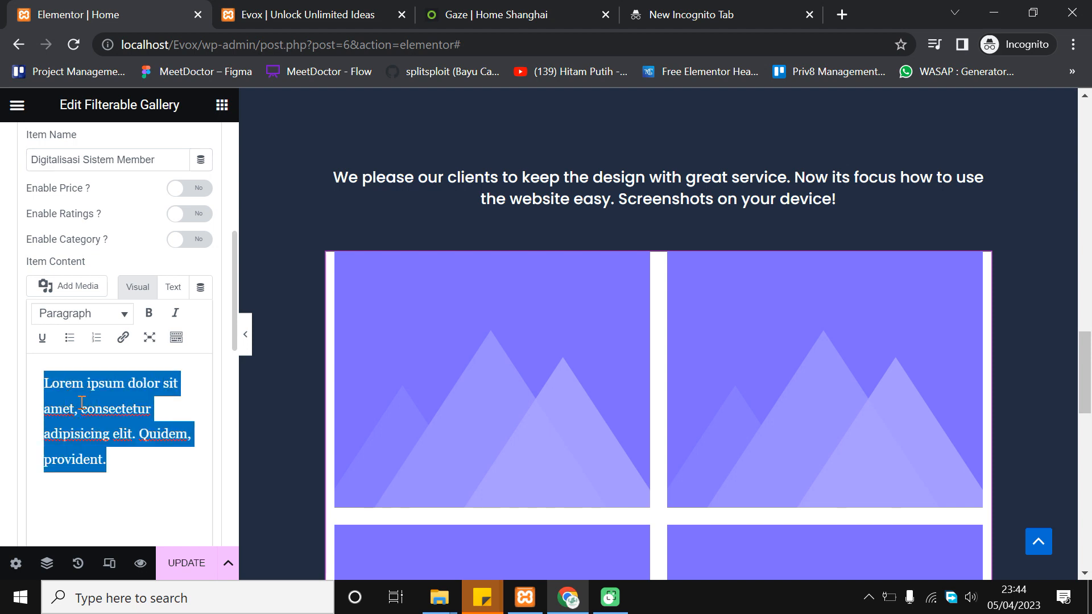
text(Sistem mem)
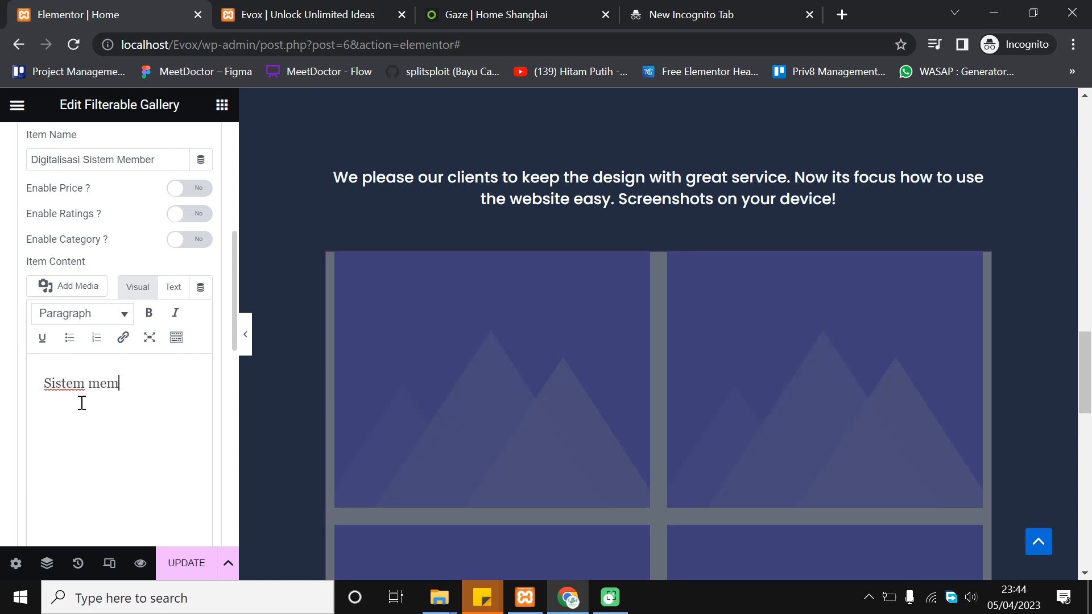
text(bership yang )
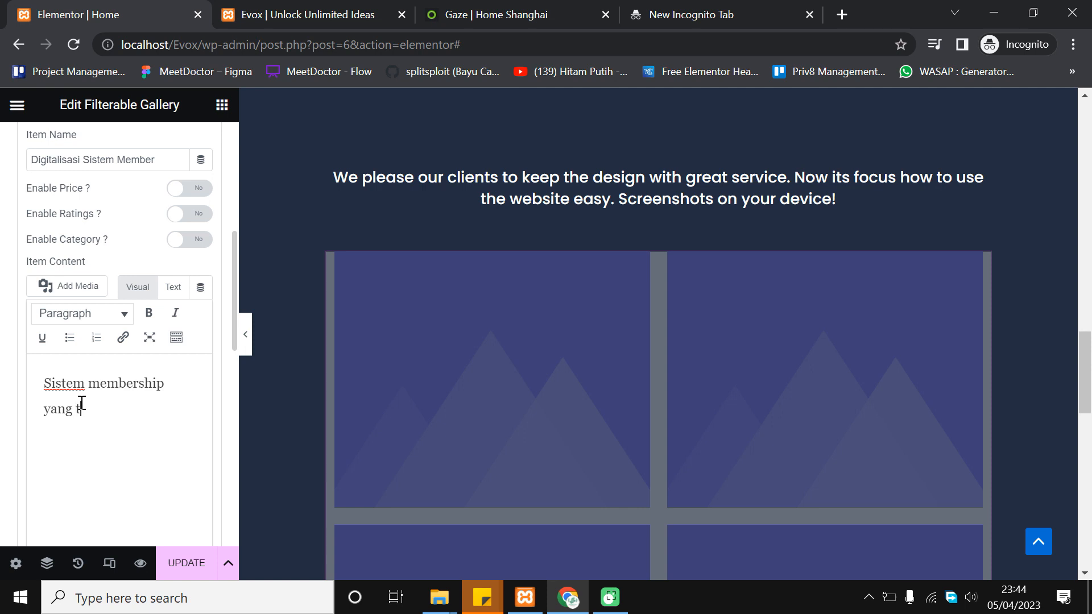
text(terintegrasi dengan )
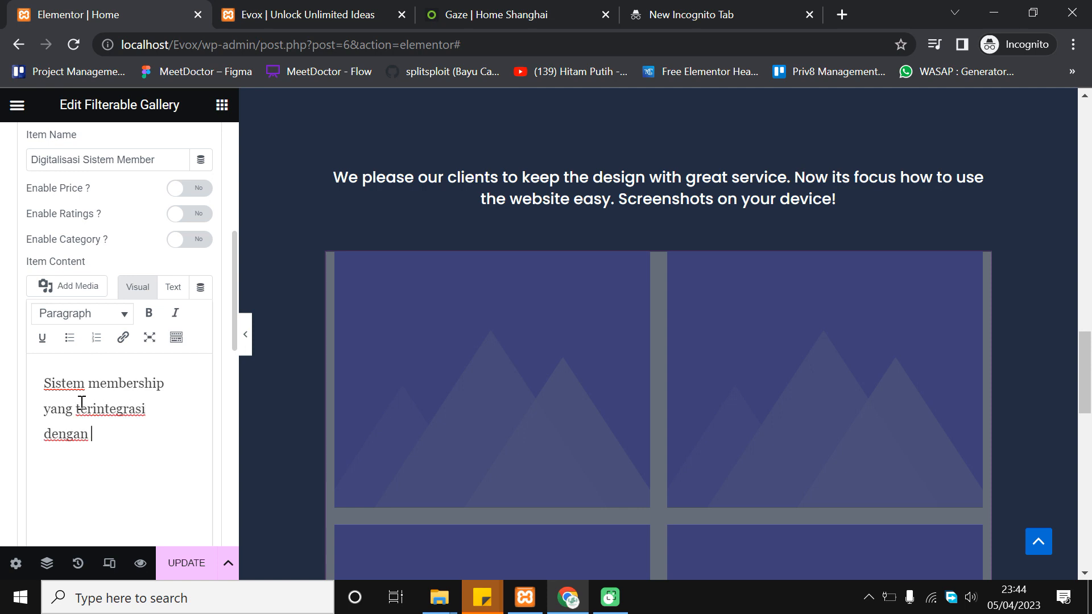
text(Database toko offlie)
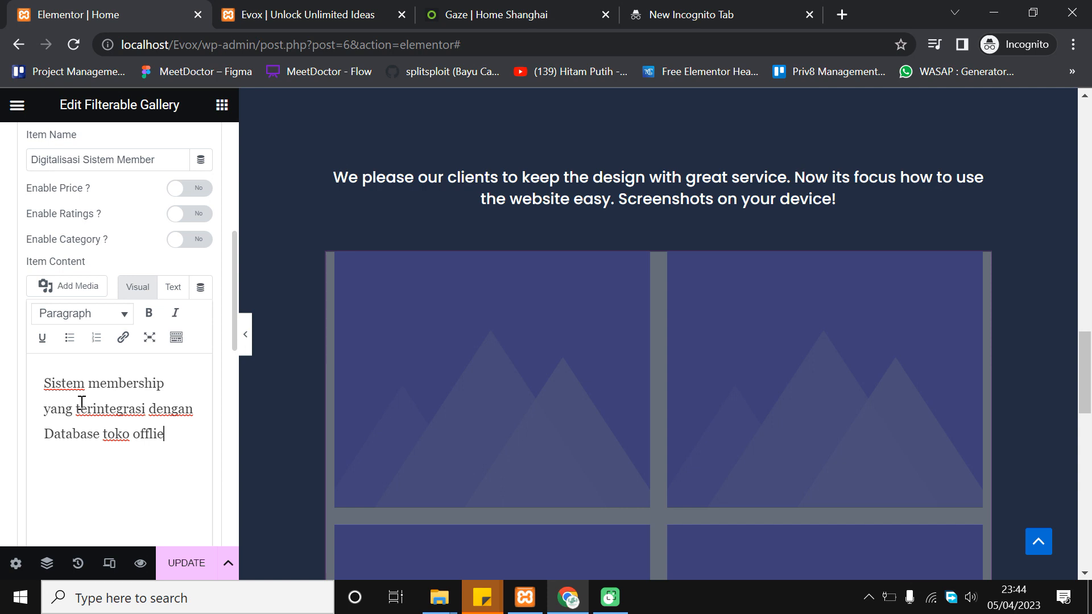
text(dan aplikasi mobile)
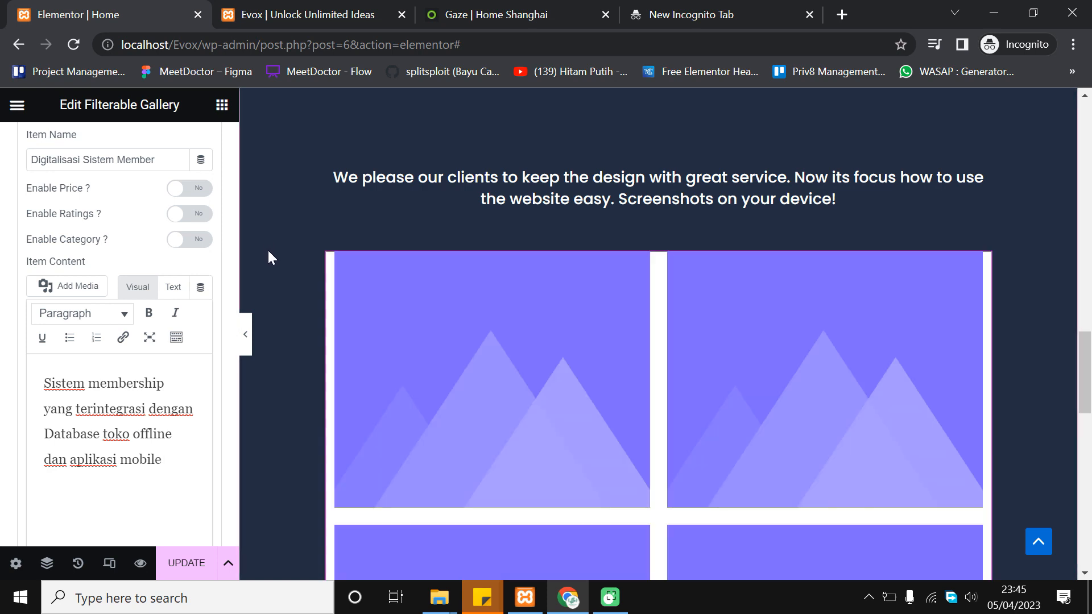
Return to the gallery widget's Content settings and check the live site
mouse_move(436, 313)
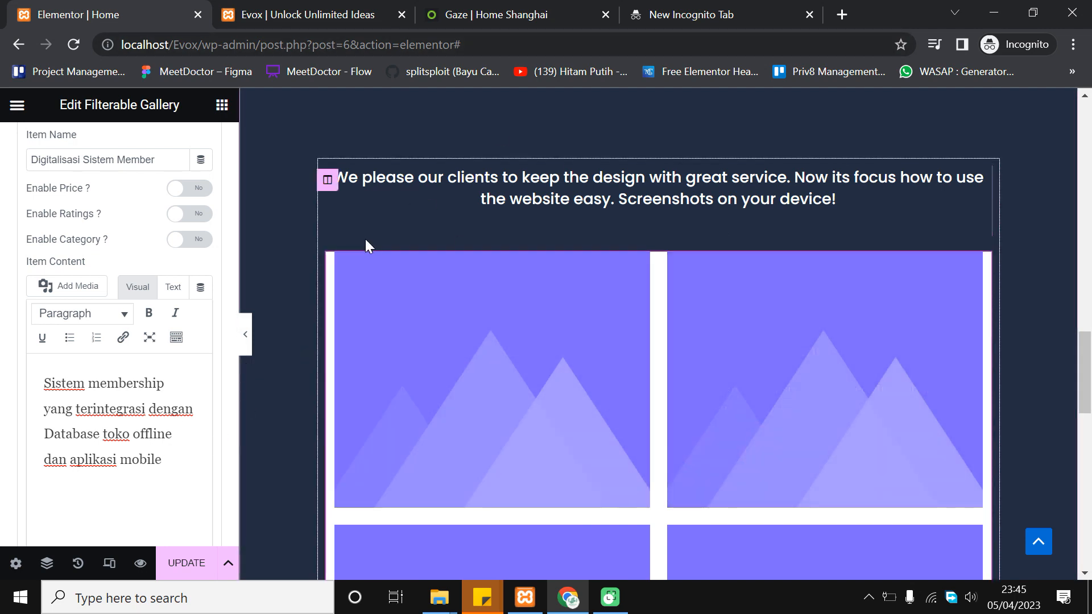
click(365, 244)
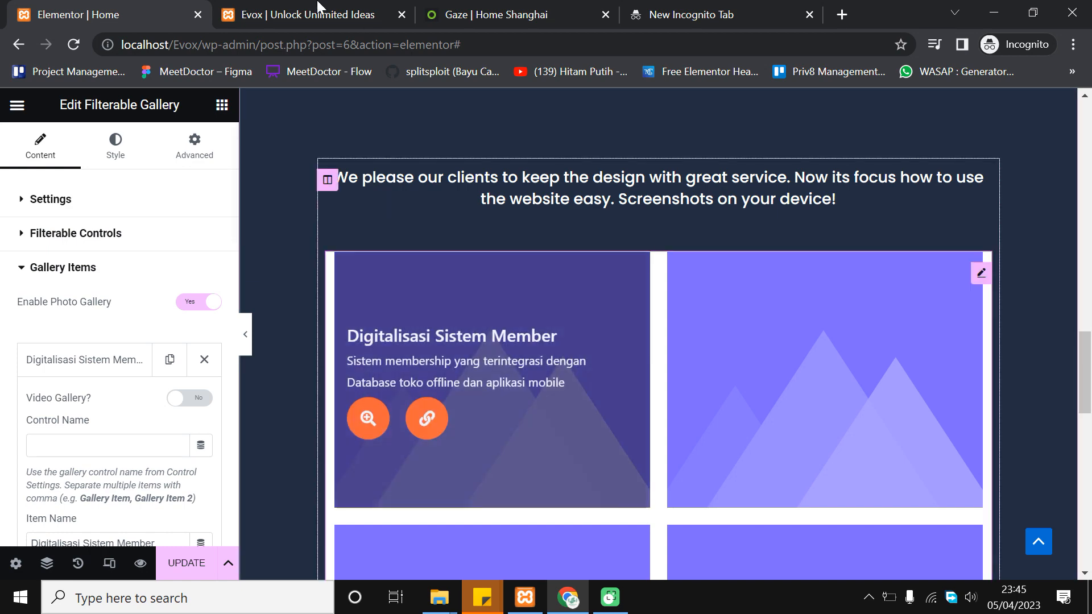
key(ctrl+Tab)
scroll(278, 284, up, 3)
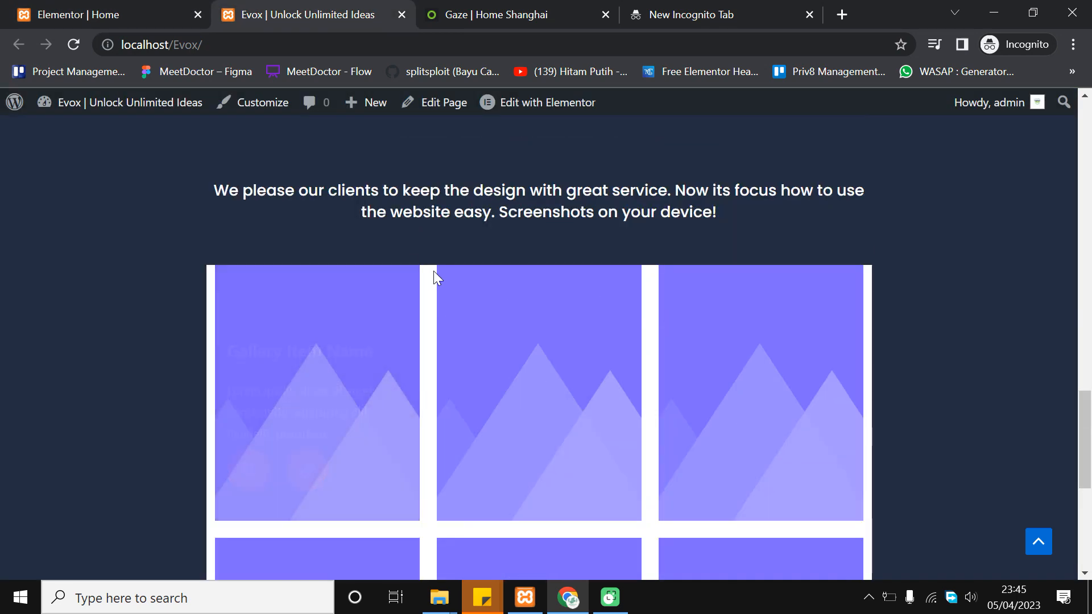
Back in the editor, open the media picker from the first gallery item's Image control
key(ctrl+shift+Tab)
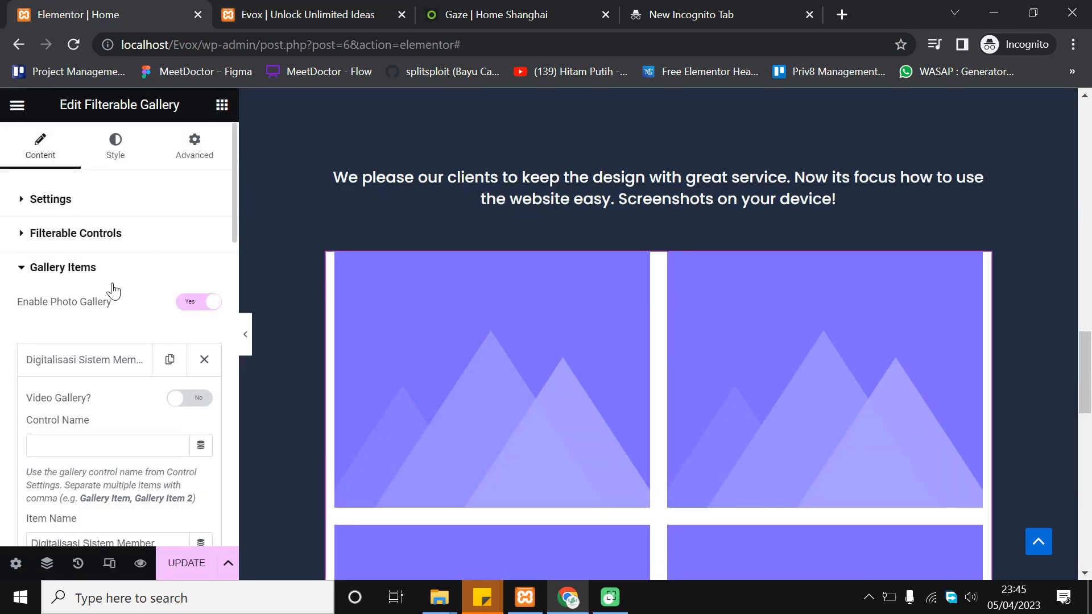
scroll(99, 341, down, 9)
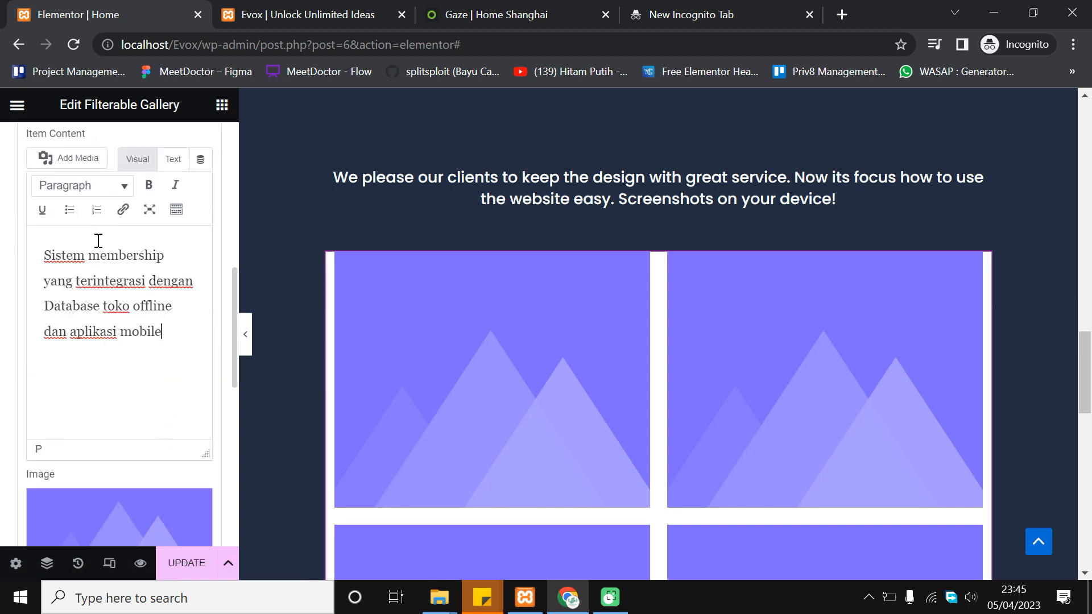
scroll(196, 239, up, 10)
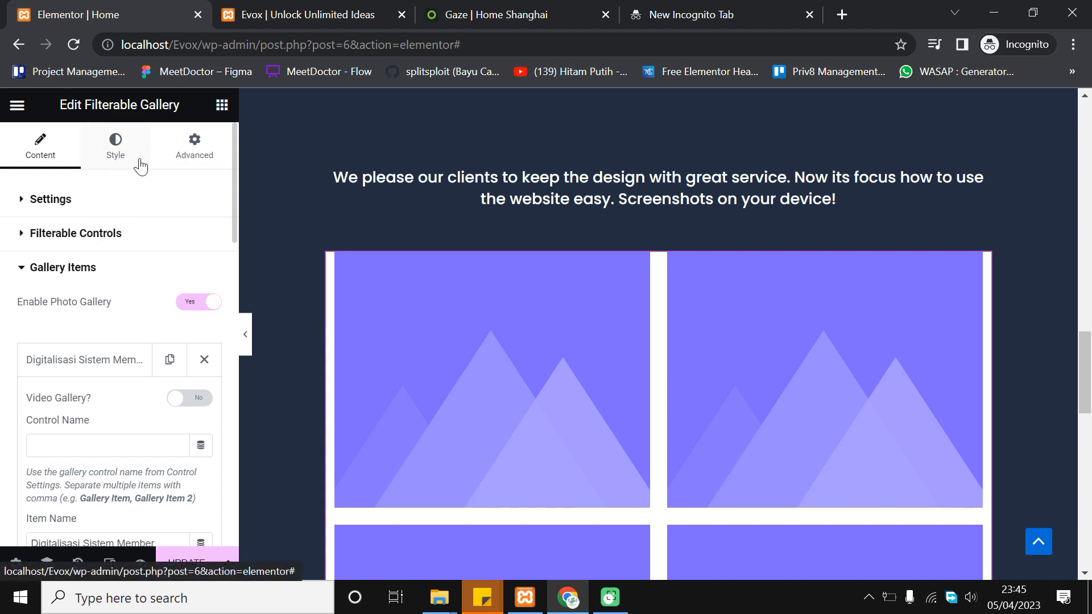
mouse_move(450, 367)
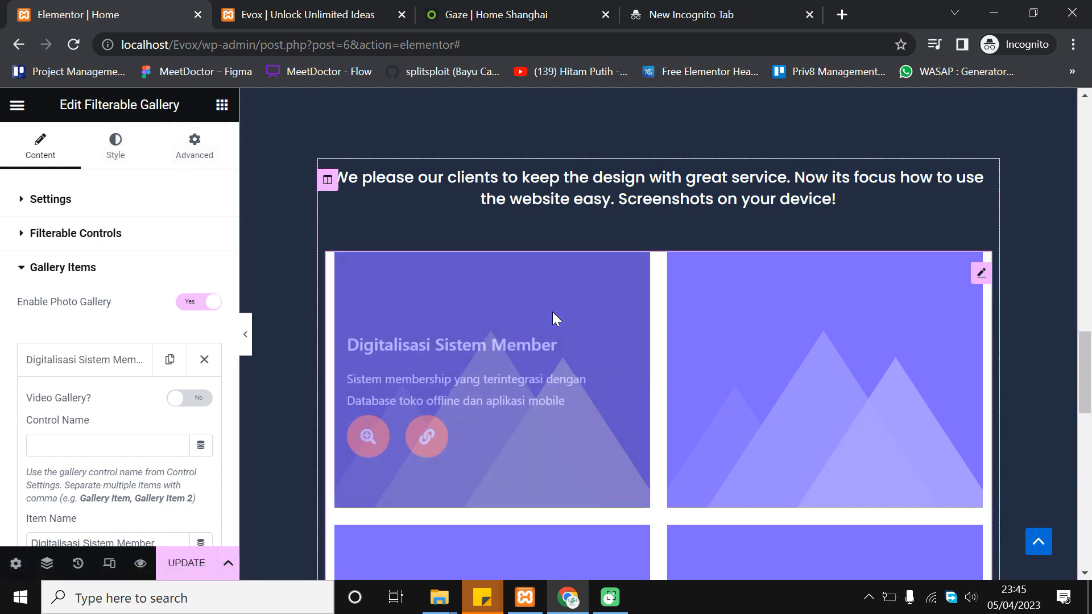
scroll(792, 344, down, 6)
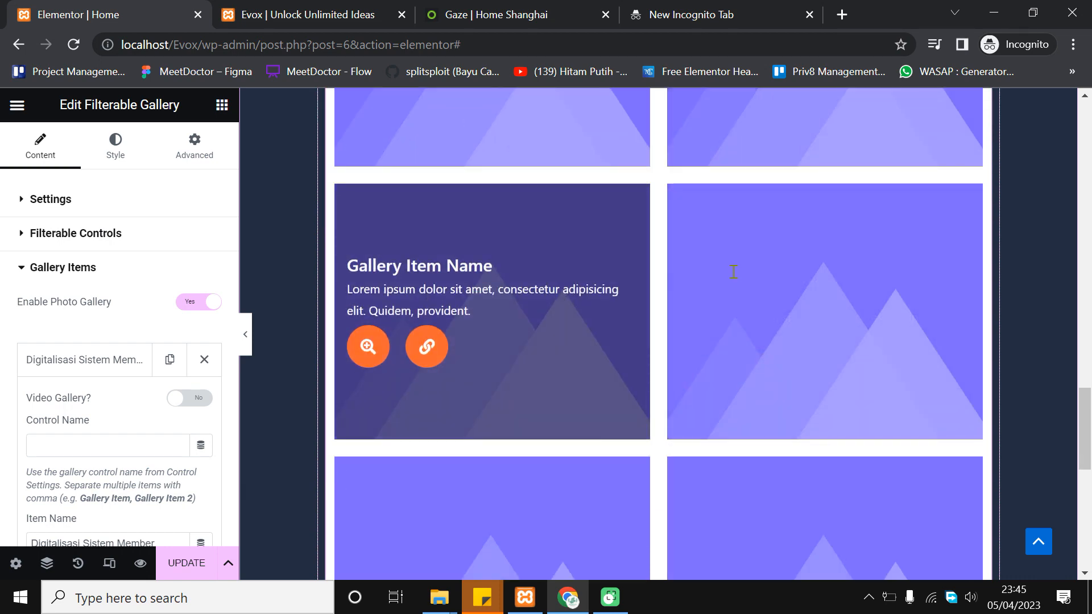
scroll(731, 273, up, 6)
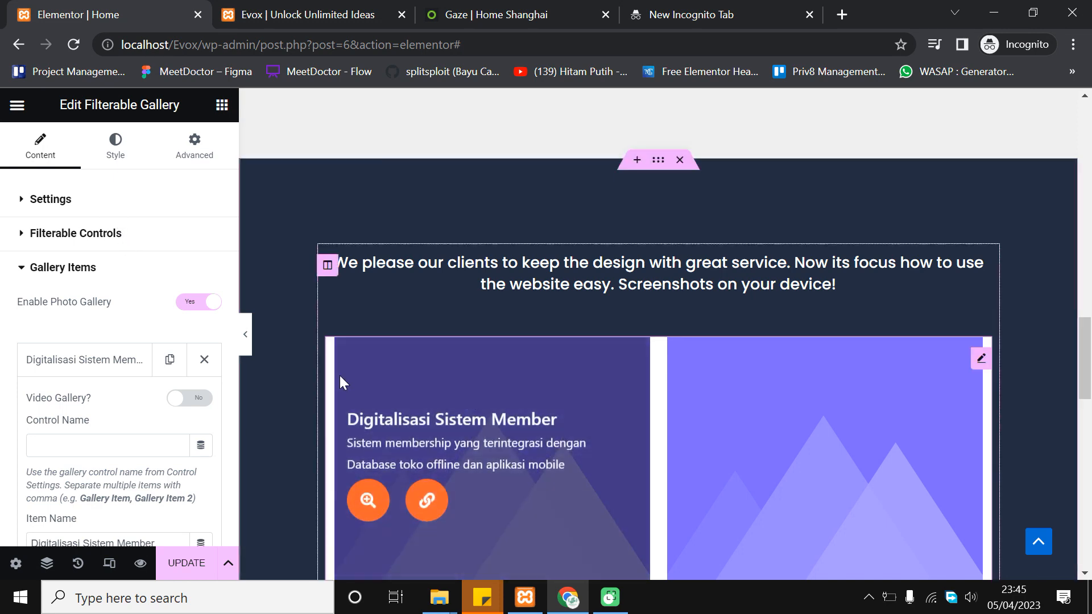
scroll(127, 370, down, 9)
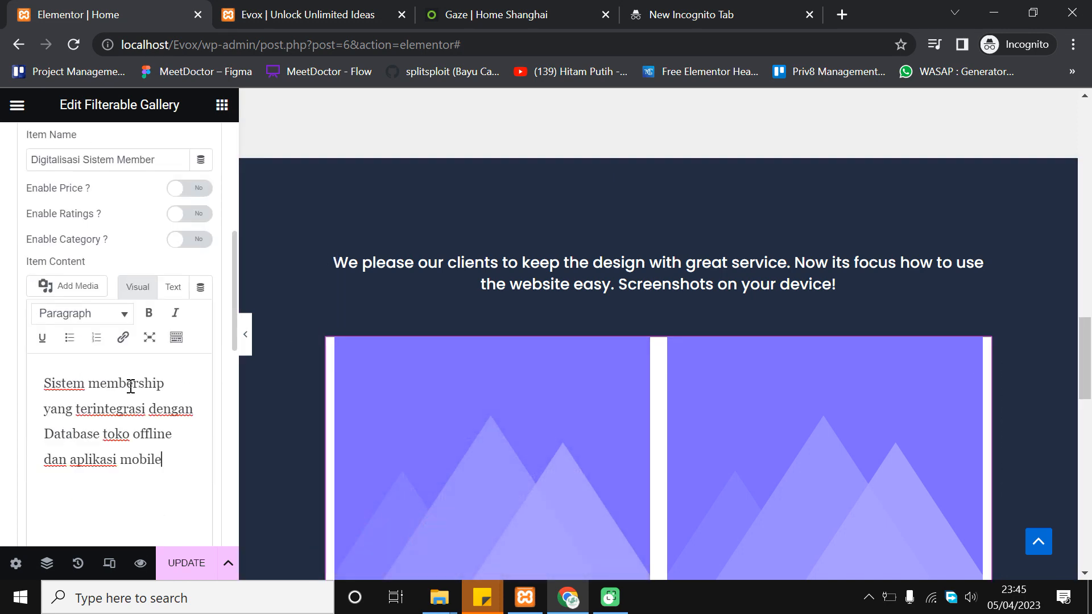
scroll(197, 417, down, 3)
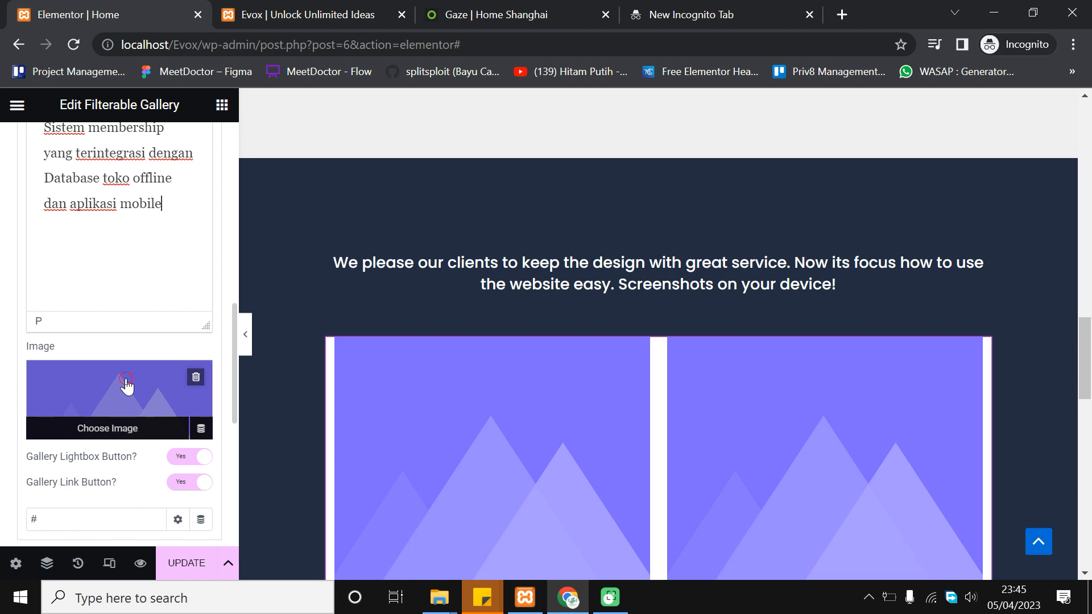
click(127, 383)
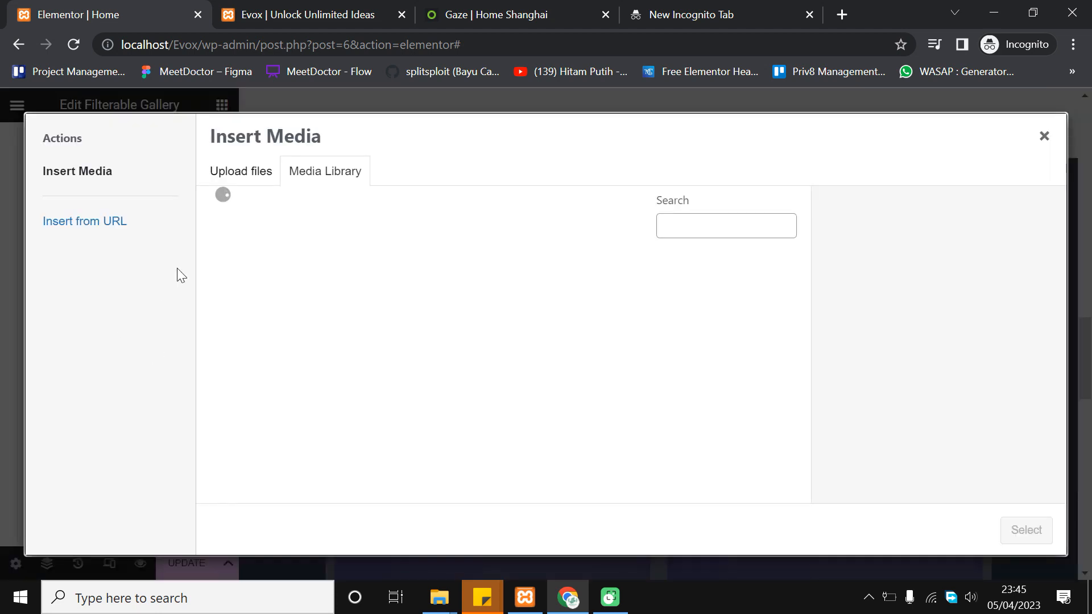
Upload the skates photo from the computer into the media library
click(223, 172)
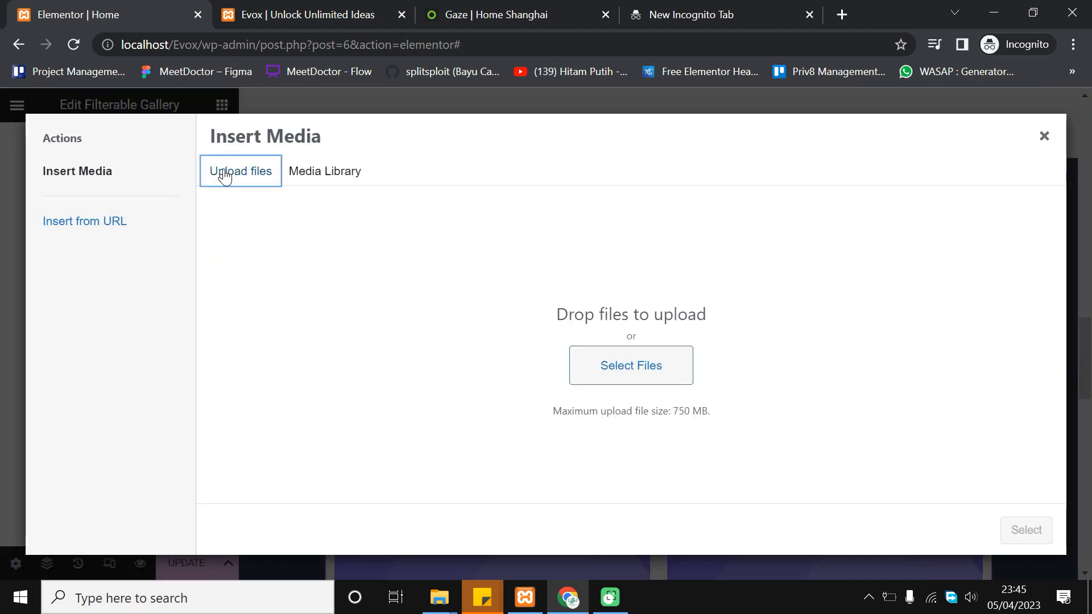
click(439, 597)
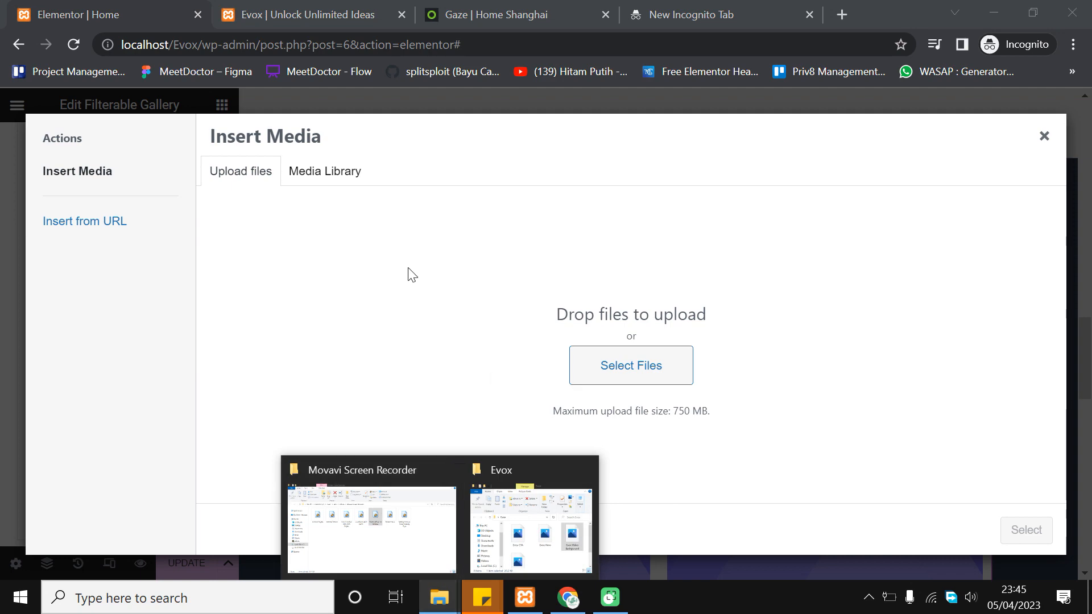
click(575, 359)
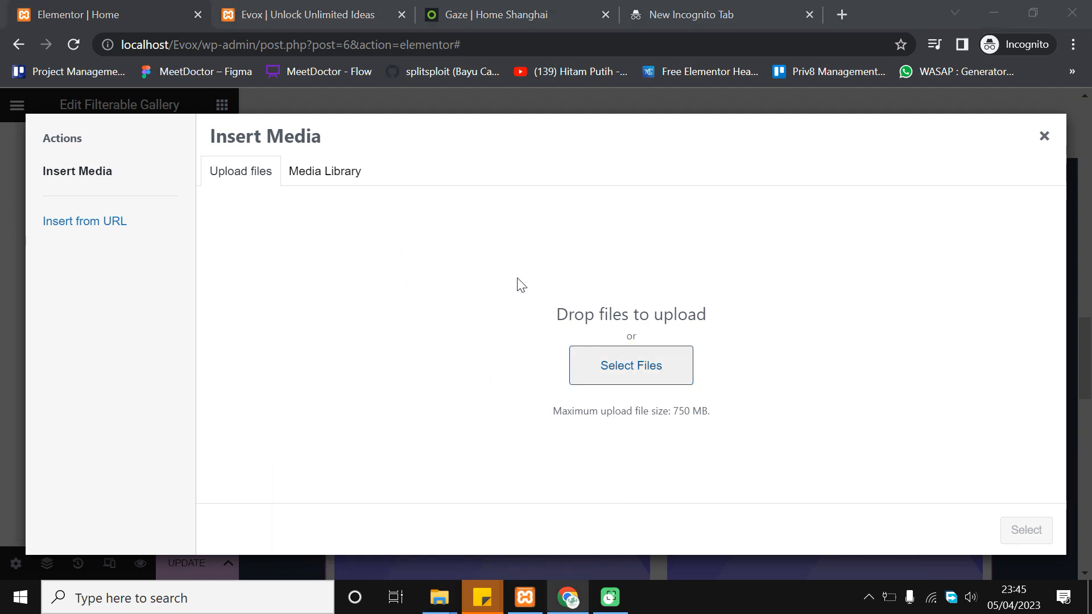
scroll(284, 199, down, 1)
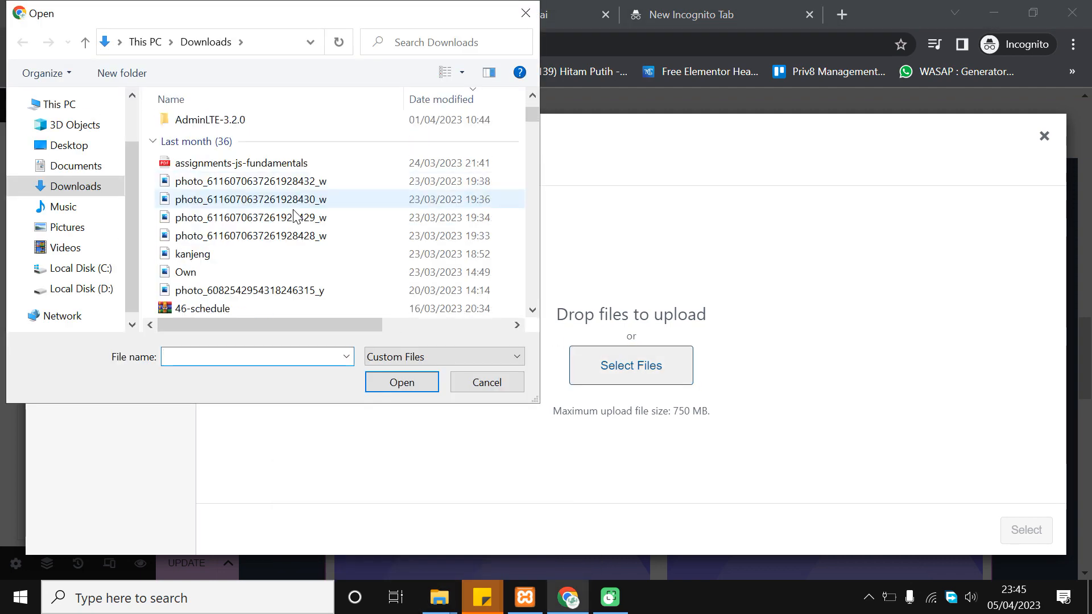
scroll(293, 210, down, 8)
scroll(295, 218, down, 7)
scroll(291, 261, down, 6)
scroll(336, 216, up, 1)
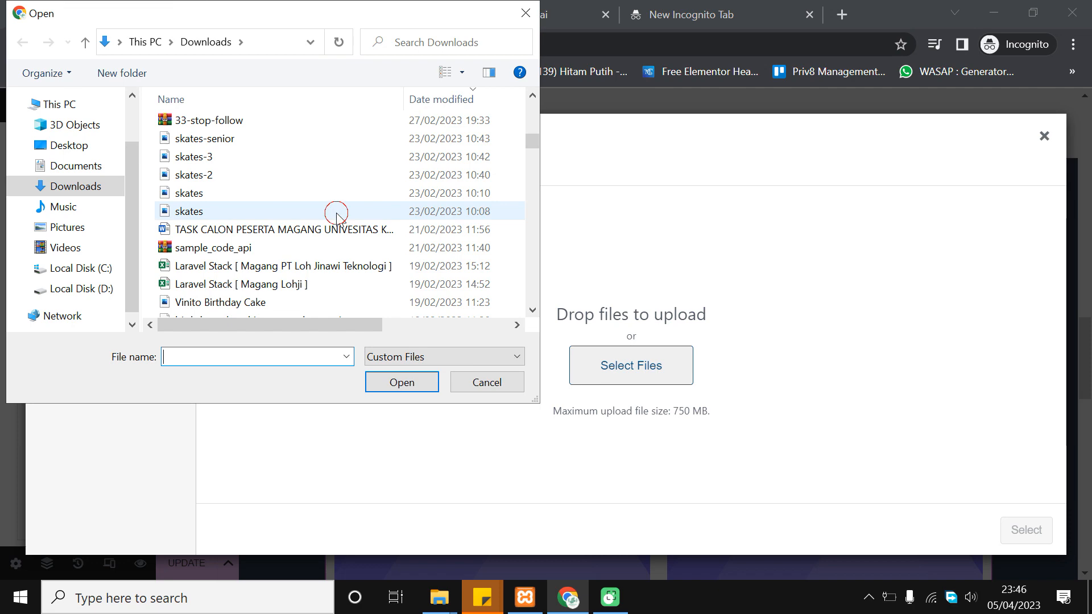
click(336, 213)
drag(373, 325, 504, 318)
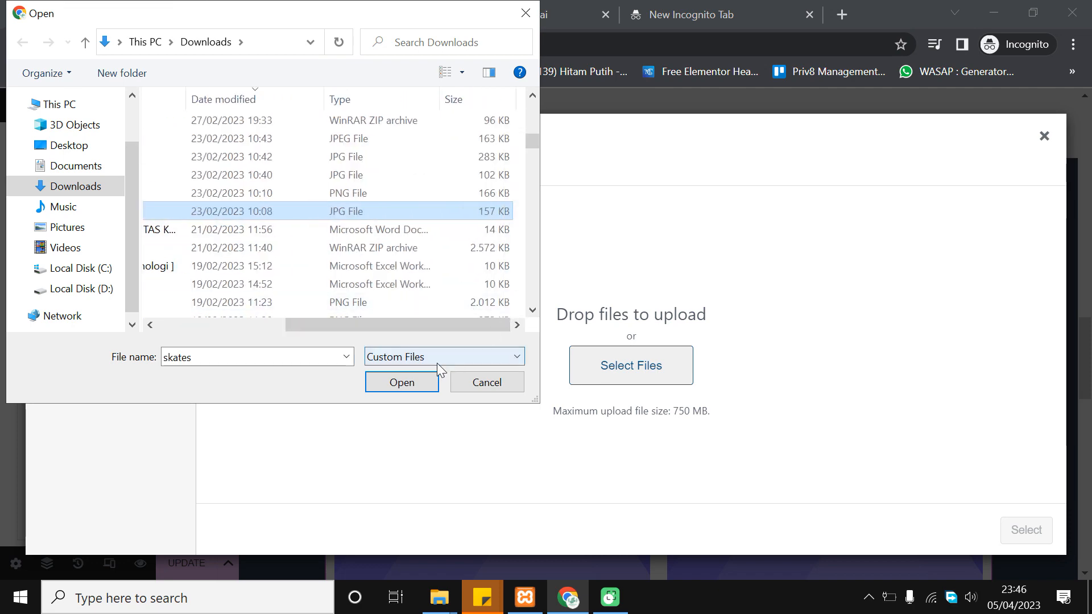
click(415, 381)
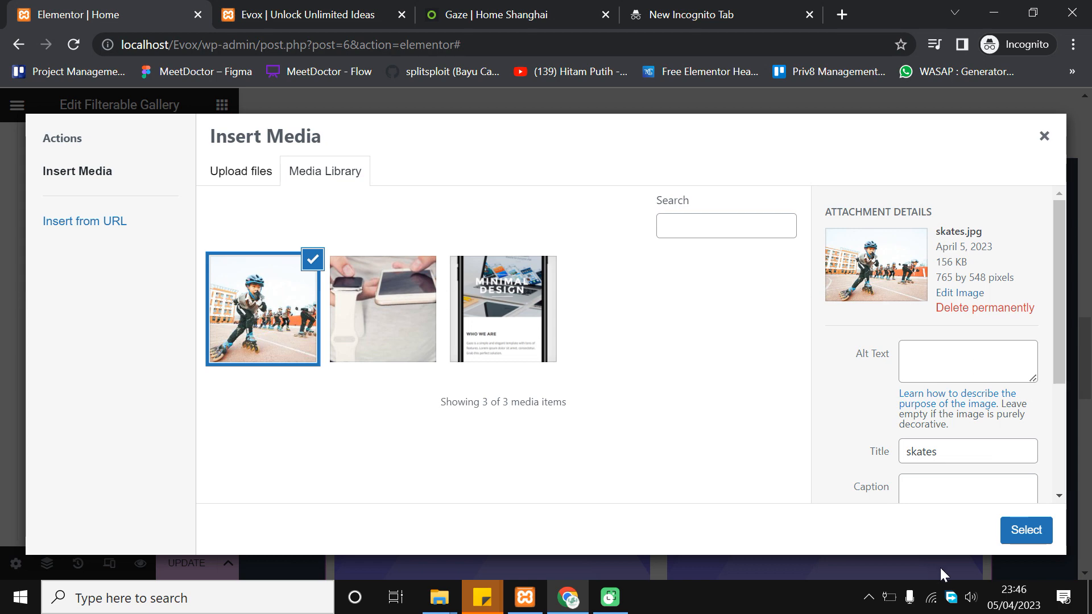
Insert the skating photo as the first gallery item's image
click(1009, 530)
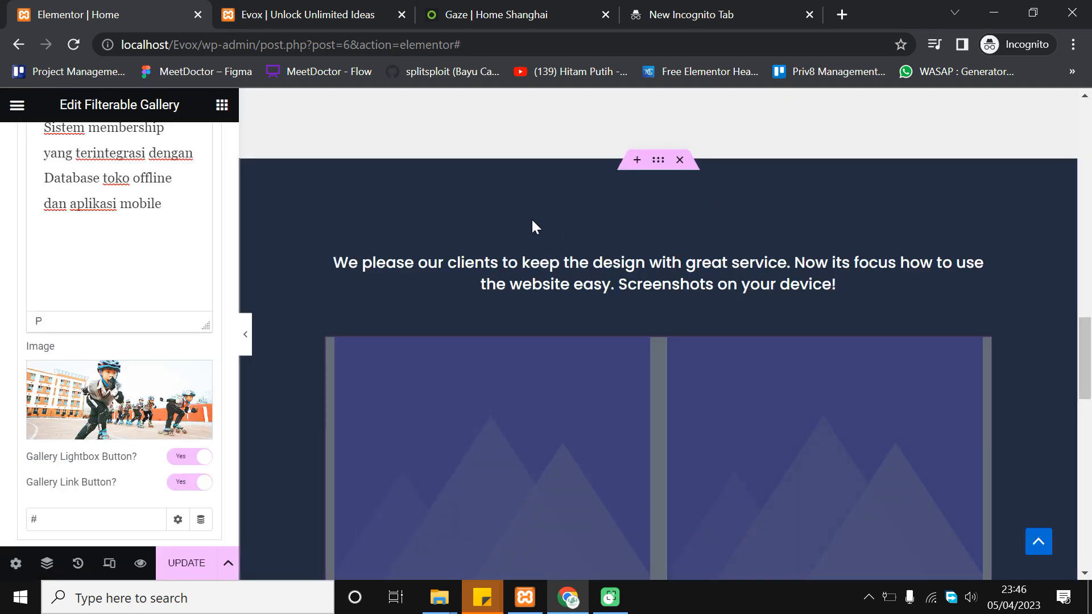
scroll(531, 227, down, 1)
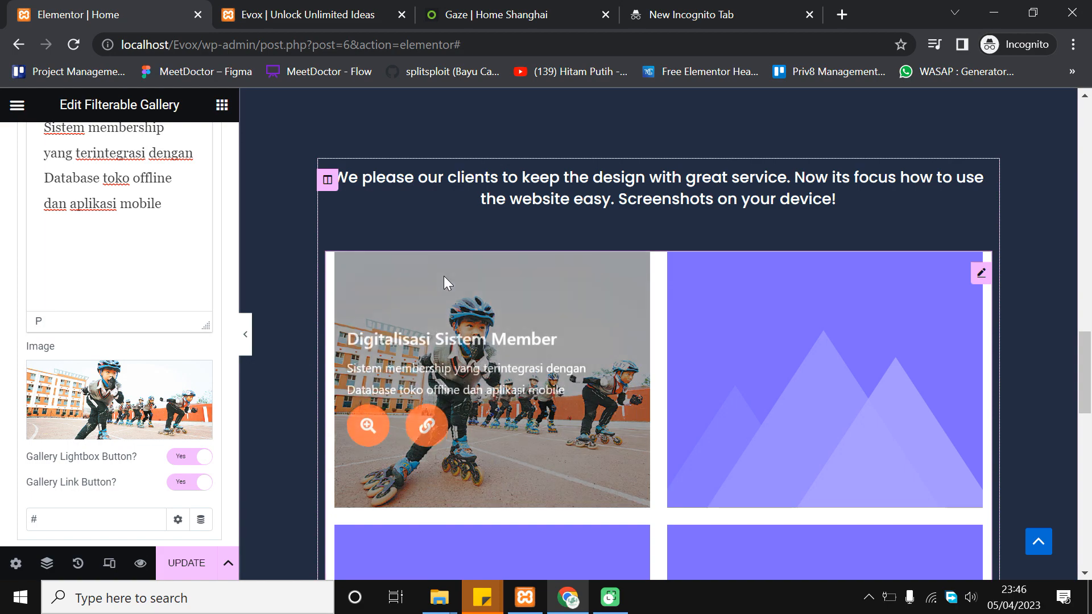
scroll(312, 310, down, 4)
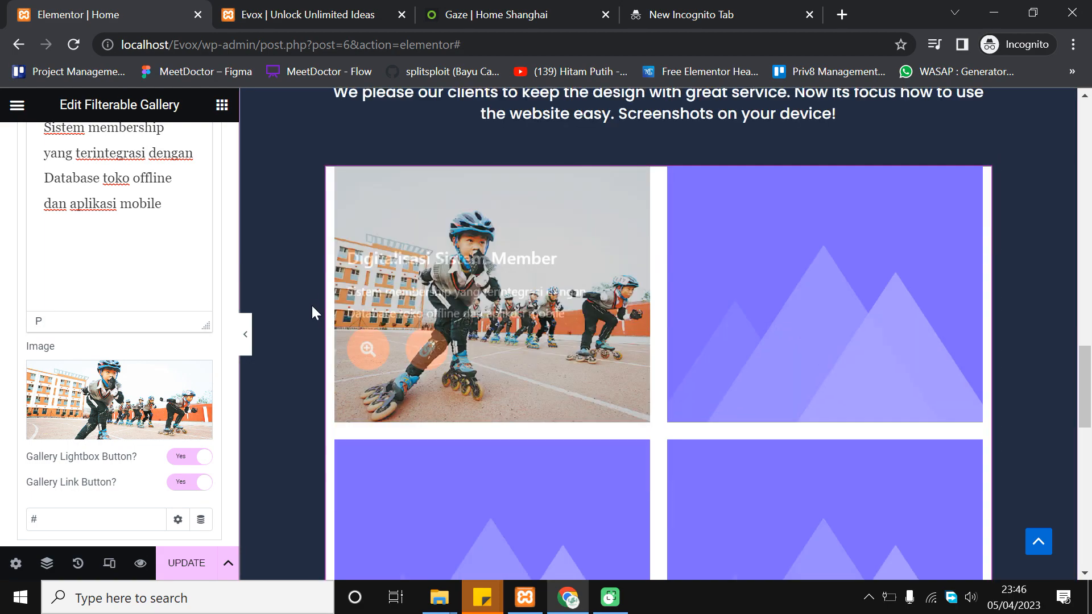
scroll(466, 319, up, 1)
scroll(271, 324, up, 5)
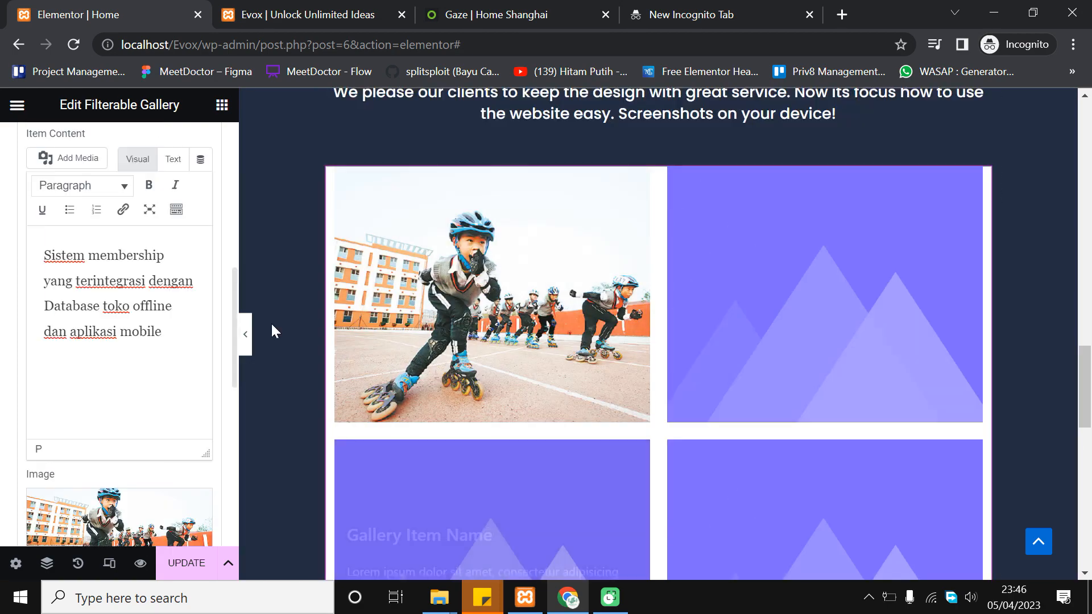
scroll(601, 358, down, 1)
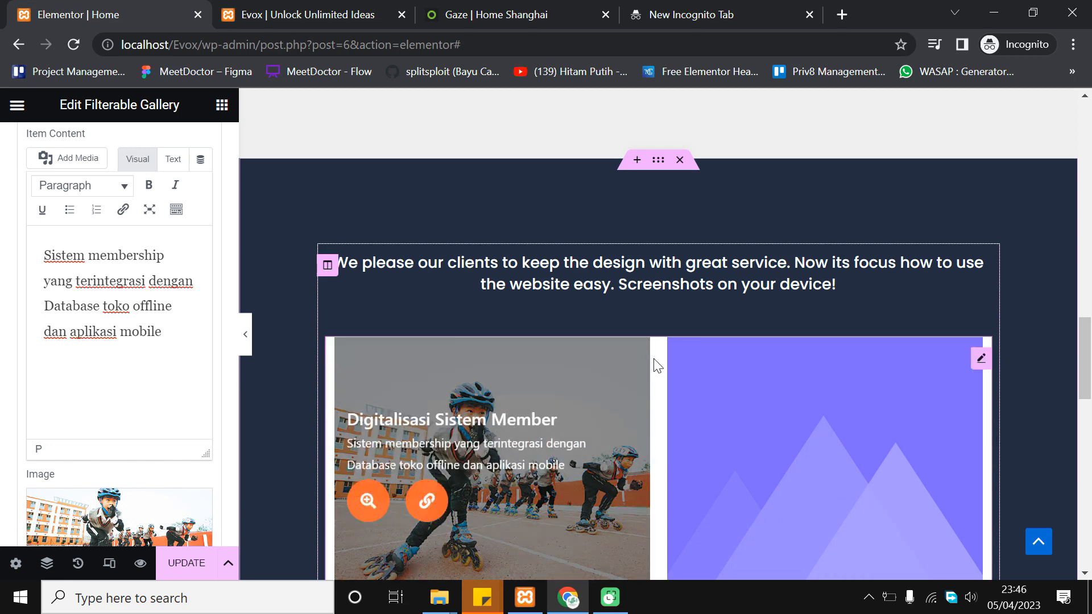
scroll(651, 364, down, 5)
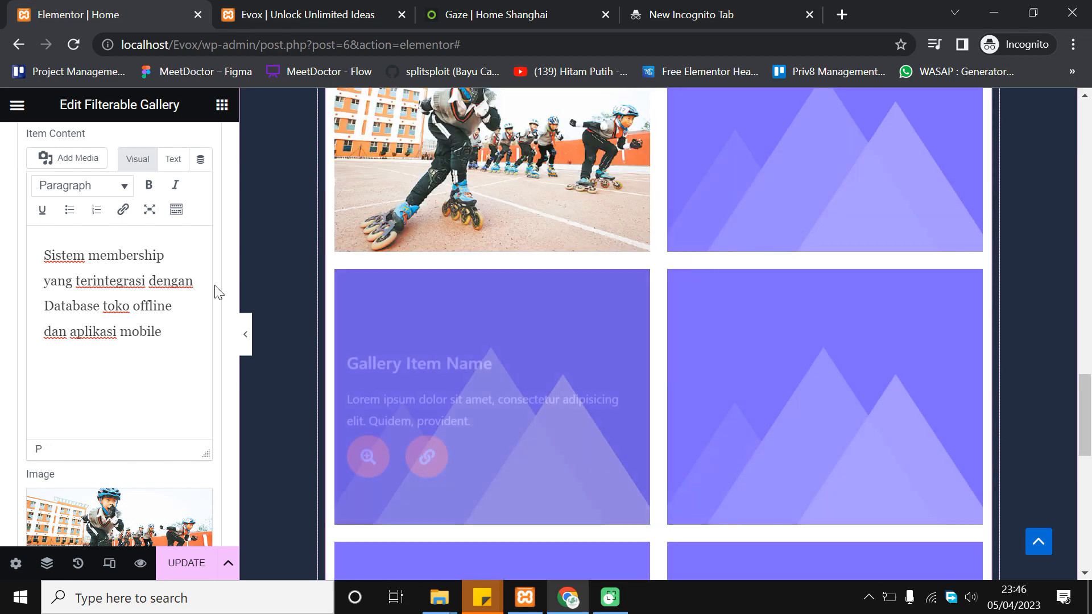
scroll(220, 256, up, 10)
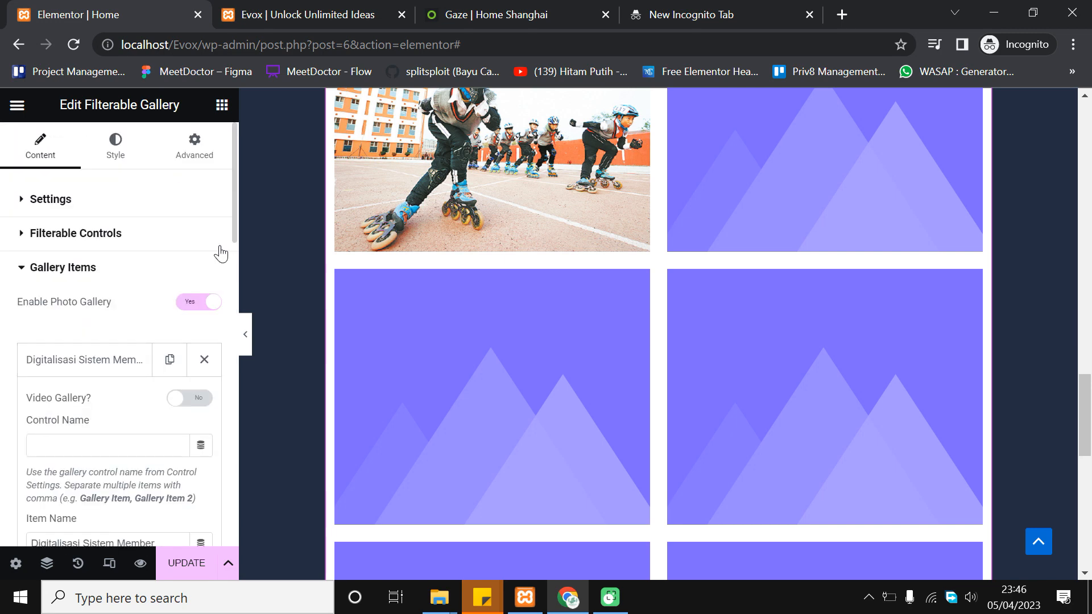
Set the gallery's General Style background colour to the global navy Theme Color 3
click(118, 152)
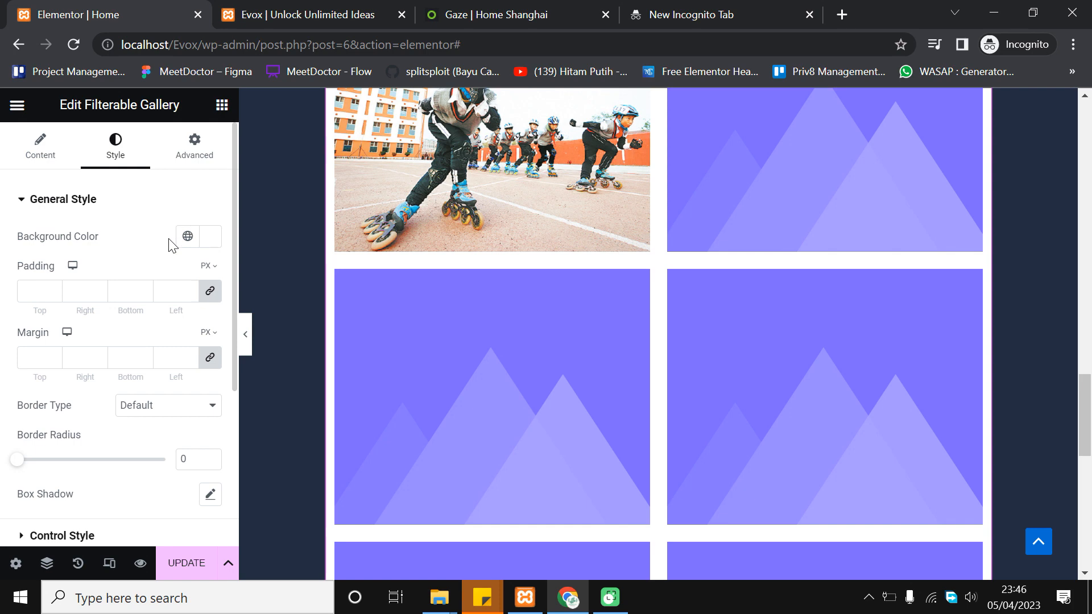
click(188, 236)
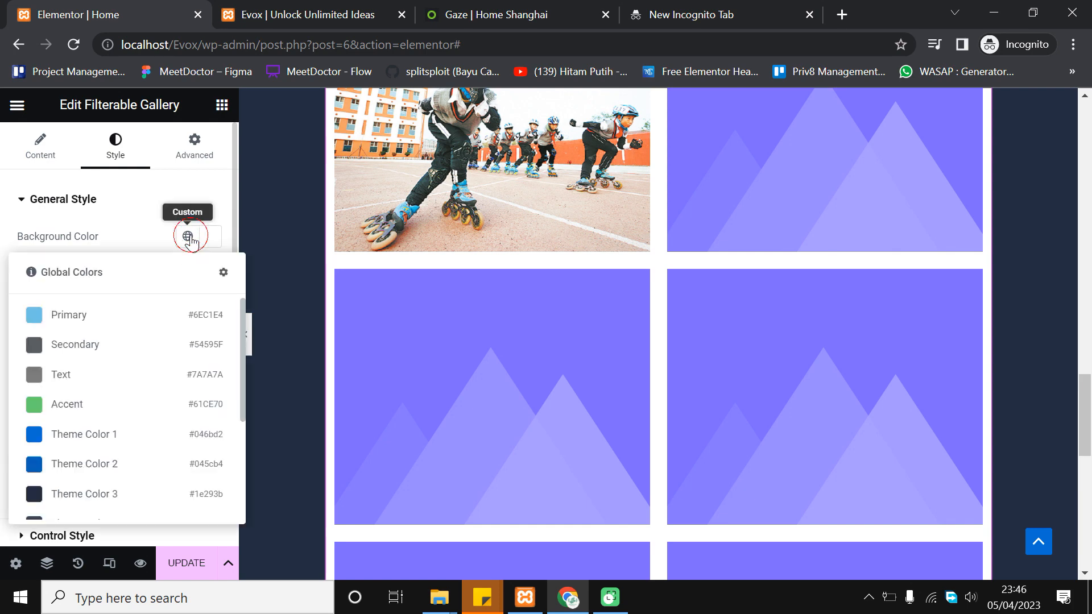
scroll(82, 404, down, 3)
scroll(94, 373, up, 2)
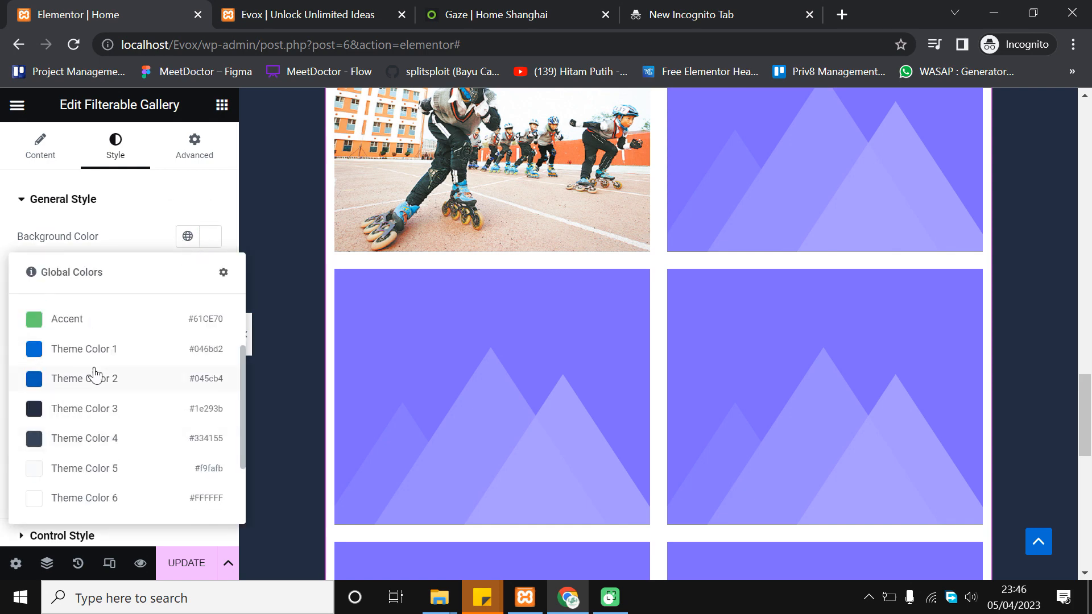
click(118, 409)
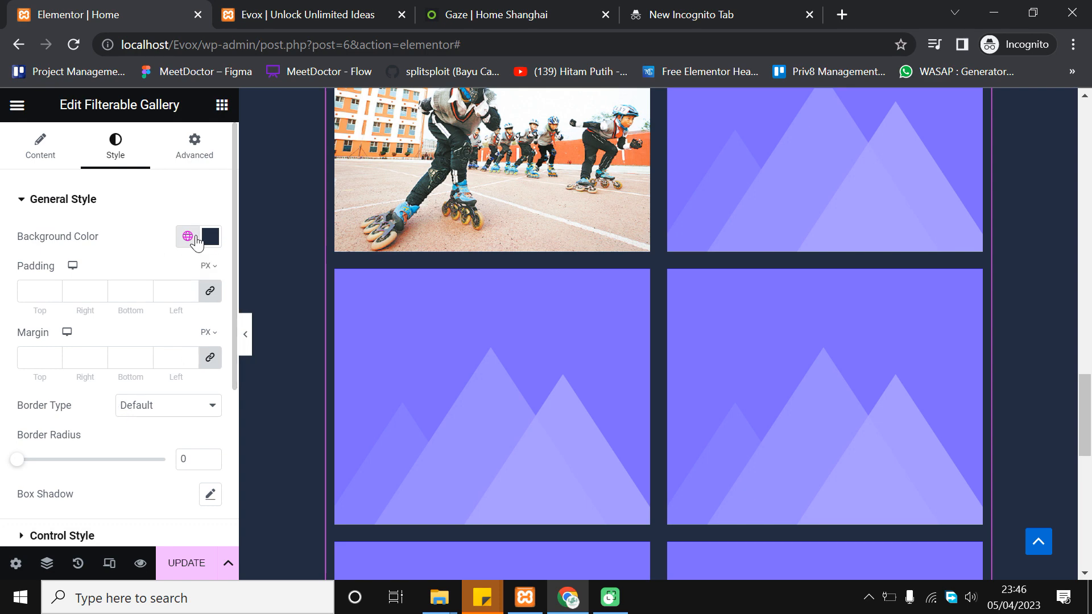
Save the page with Update and switch to the live Evox site
scroll(786, 232, up, 8)
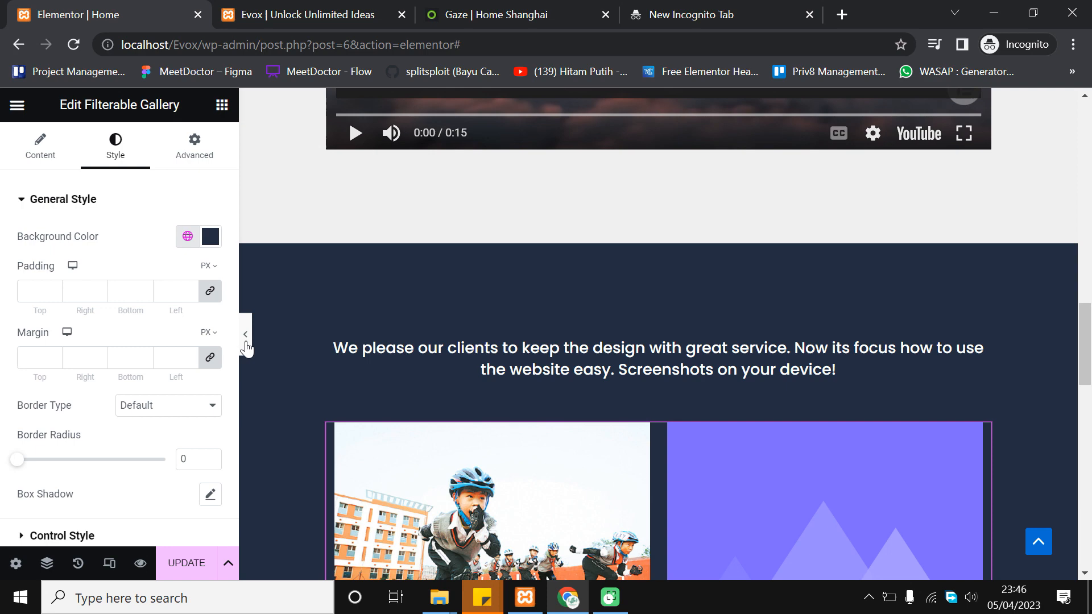
click(187, 562)
scroll(580, 295, down, 3)
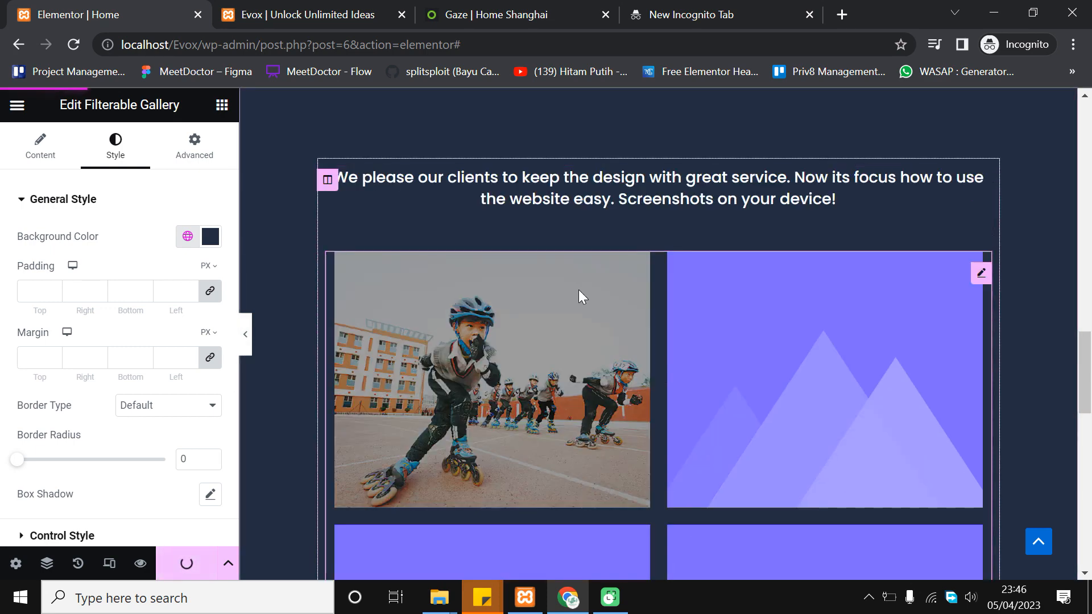
scroll(580, 295, down, 2)
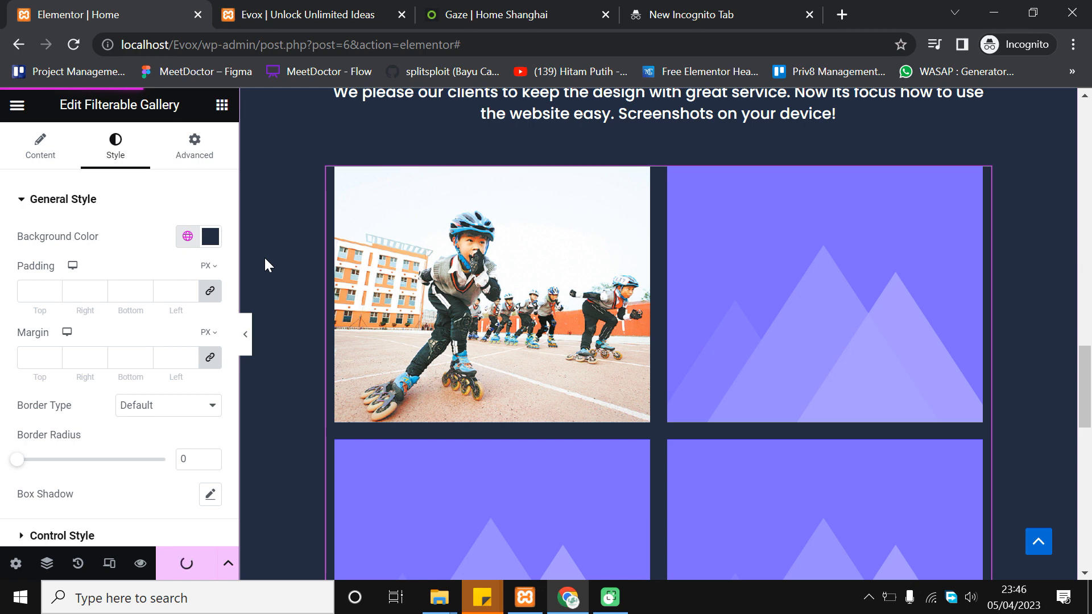
click(305, 8)
Reload the live Evox page and scroll through the navy gallery
click(65, 50)
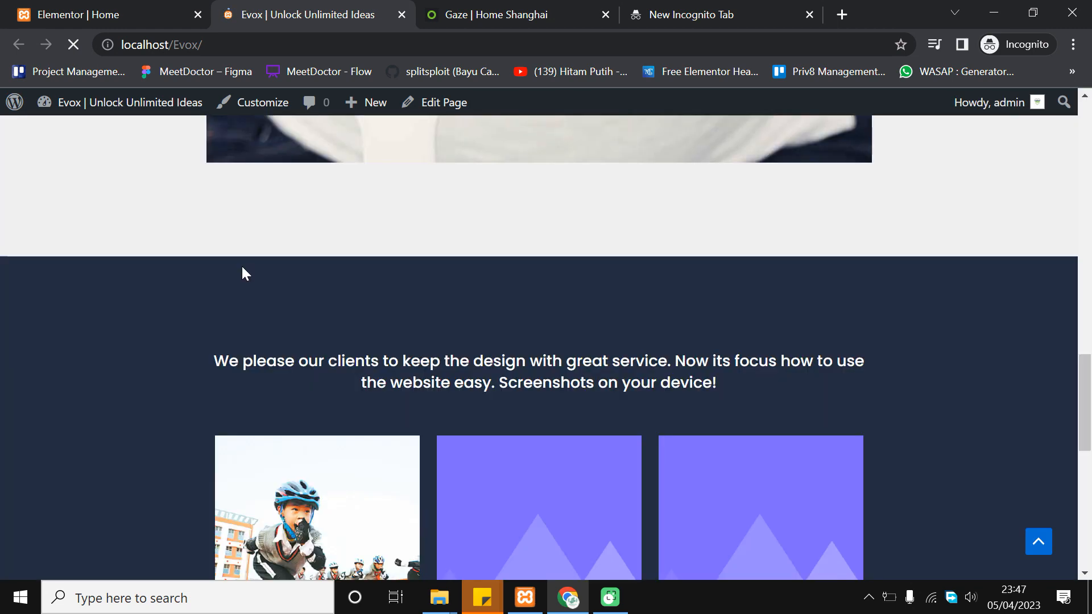
scroll(242, 273, down, 3)
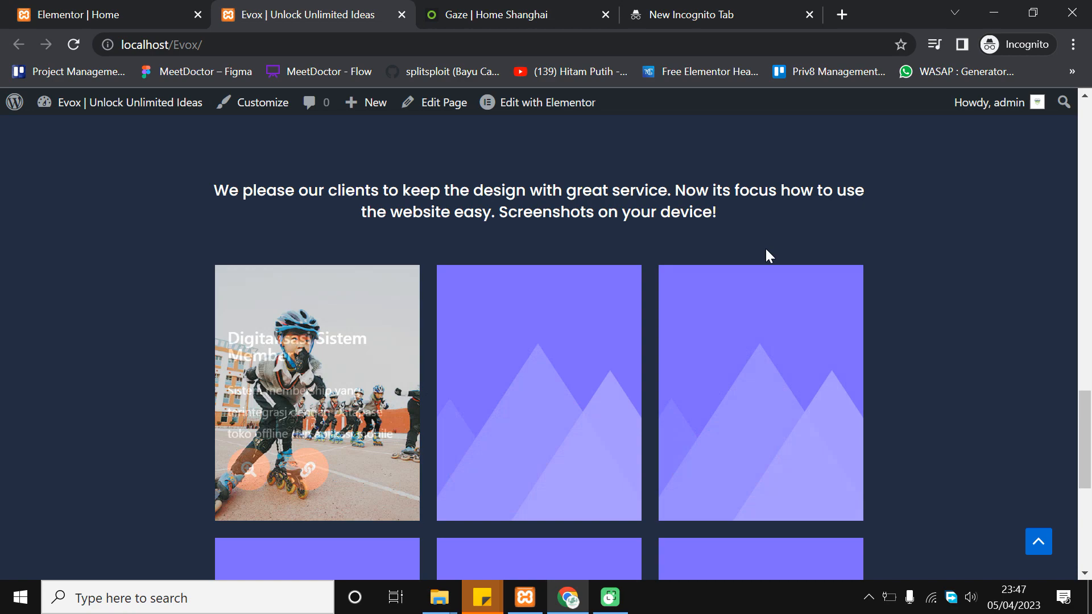
scroll(869, 352, down, 7)
scroll(961, 336, up, 3)
scroll(961, 332, up, 7)
scroll(961, 332, down, 3)
scroll(961, 332, up, 6)
scroll(963, 336, up, 7)
scroll(958, 339, down, 13)
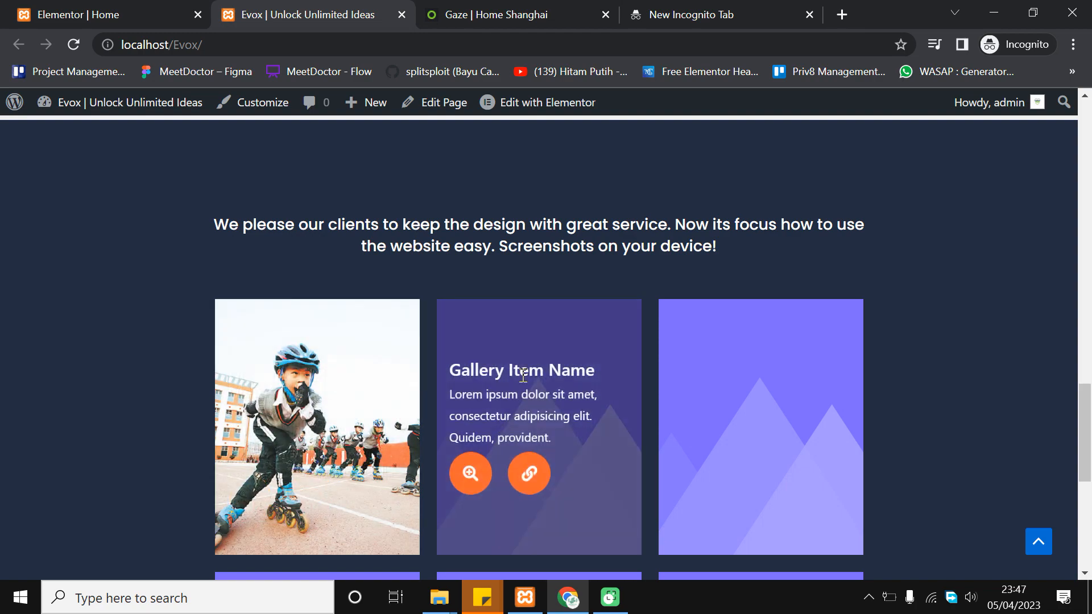
scroll(574, 381, down, 3)
scroll(694, 341, down, 5)
scroll(758, 348, up, 6)
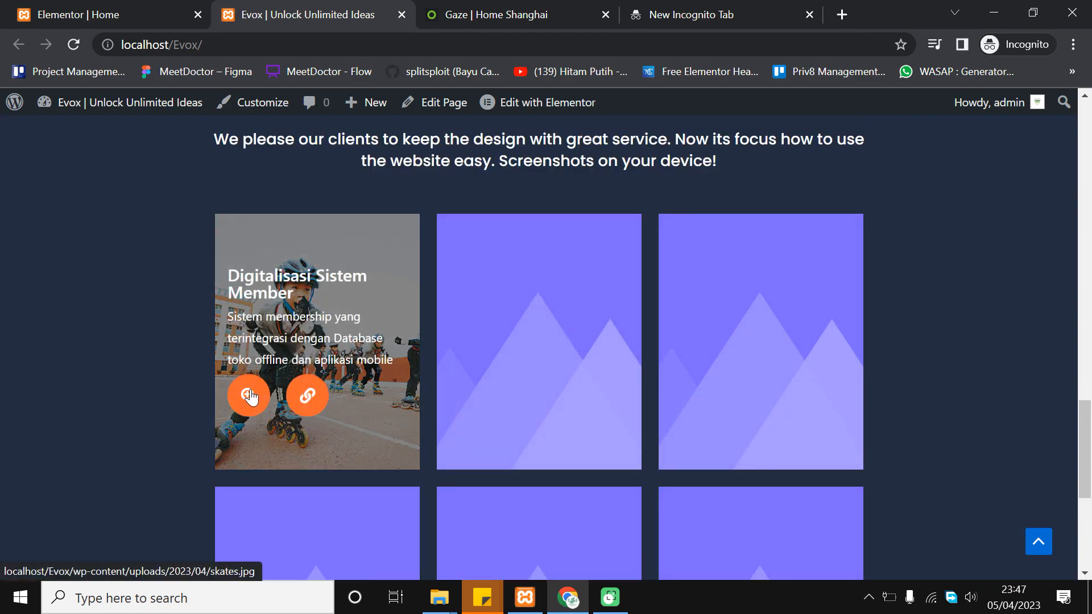
Test the gallery lightbox: enlarge the first image, advance to the next, then close it
click(246, 392)
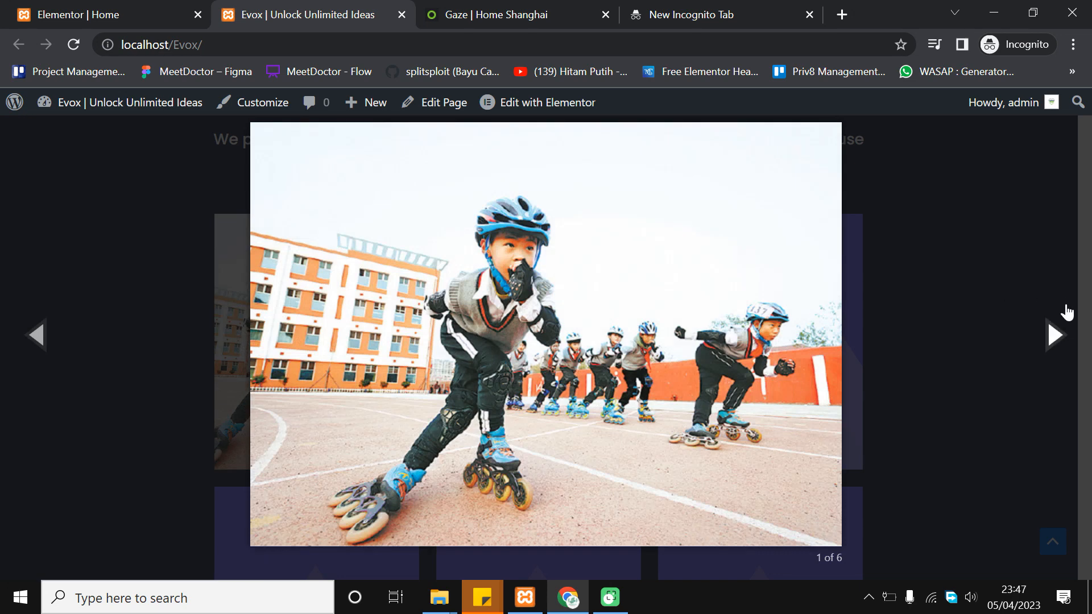
click(1055, 319)
click(1034, 237)
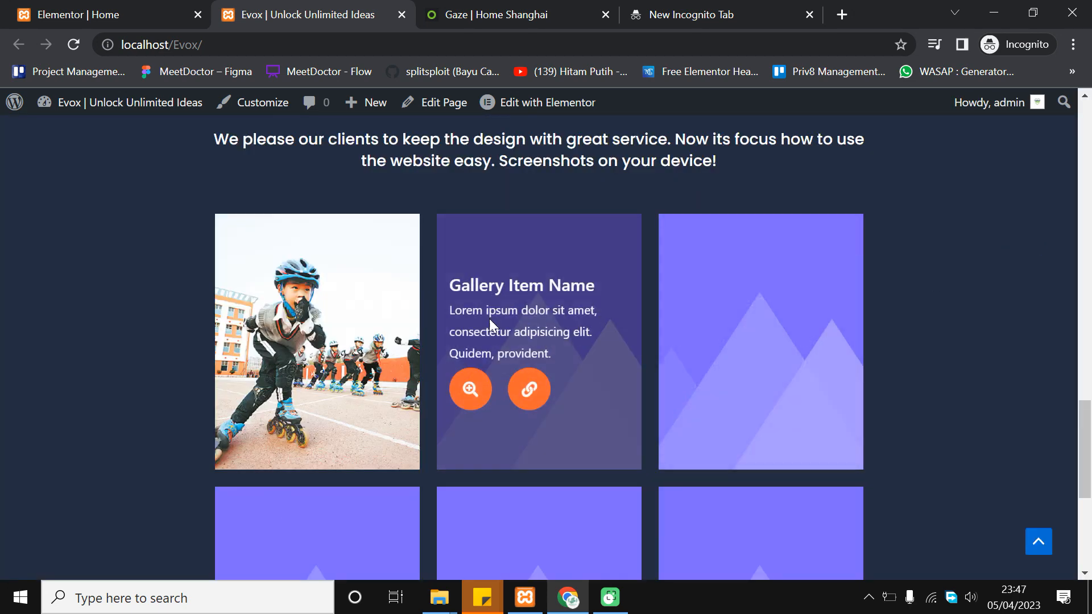
scroll(766, 333, down, 3)
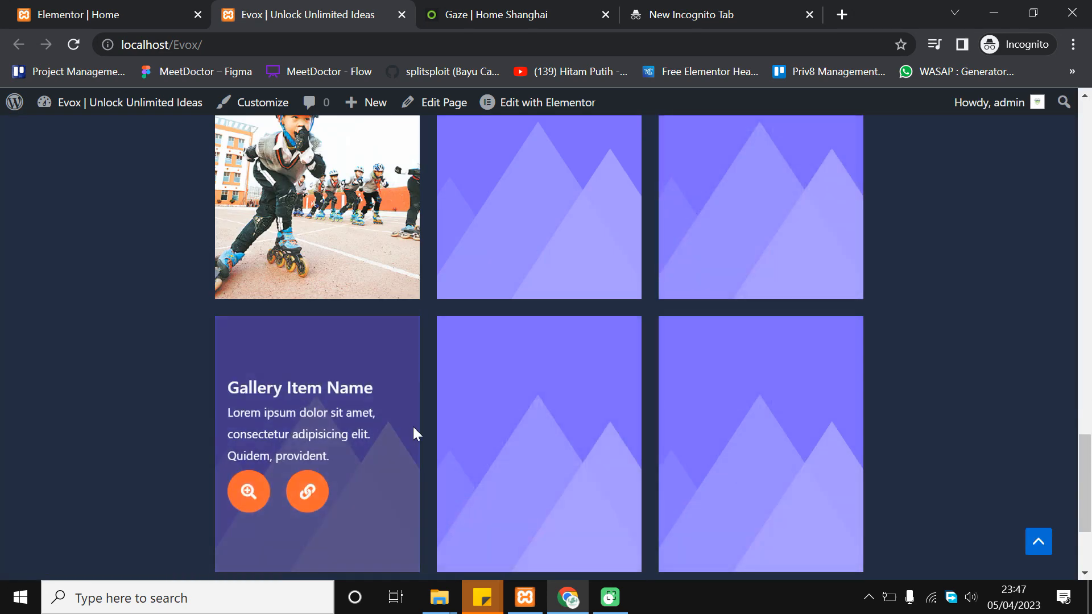
scroll(578, 271, up, 2)
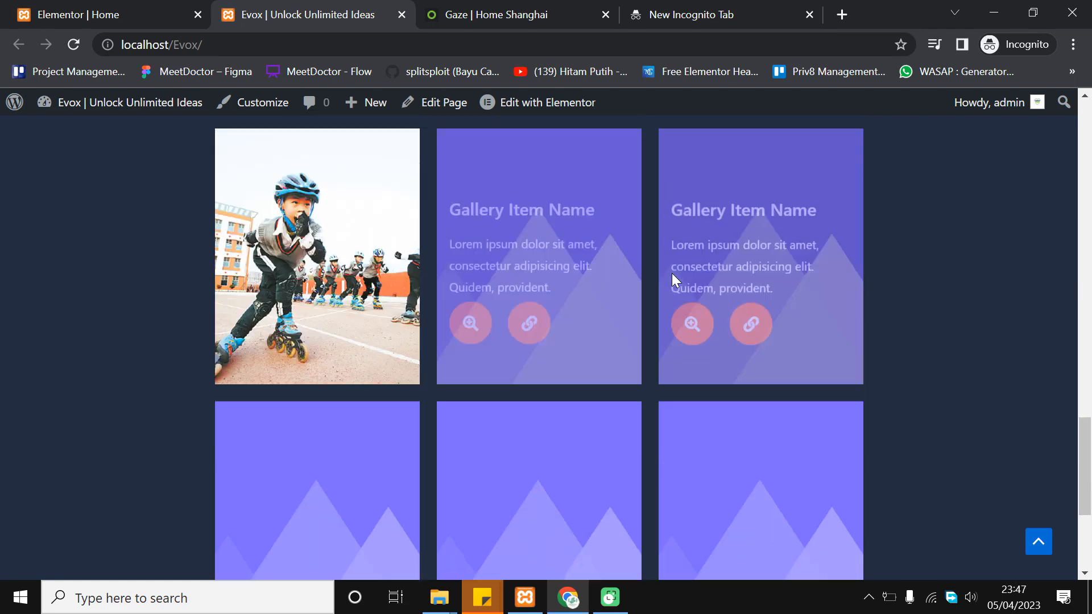
scroll(1088, 492, up, 1)
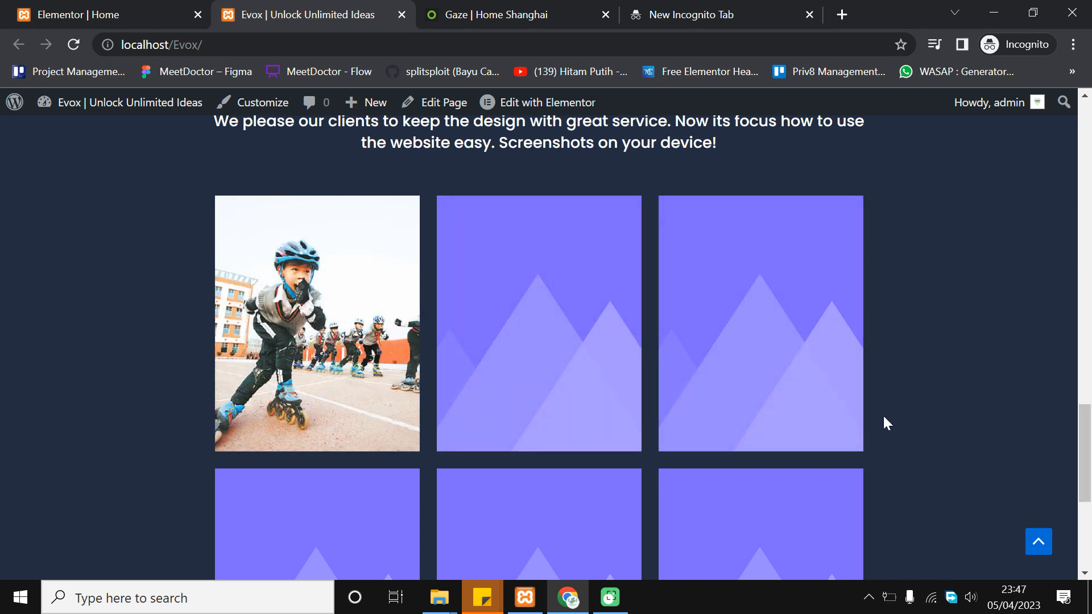
scroll(884, 417, up, 2)
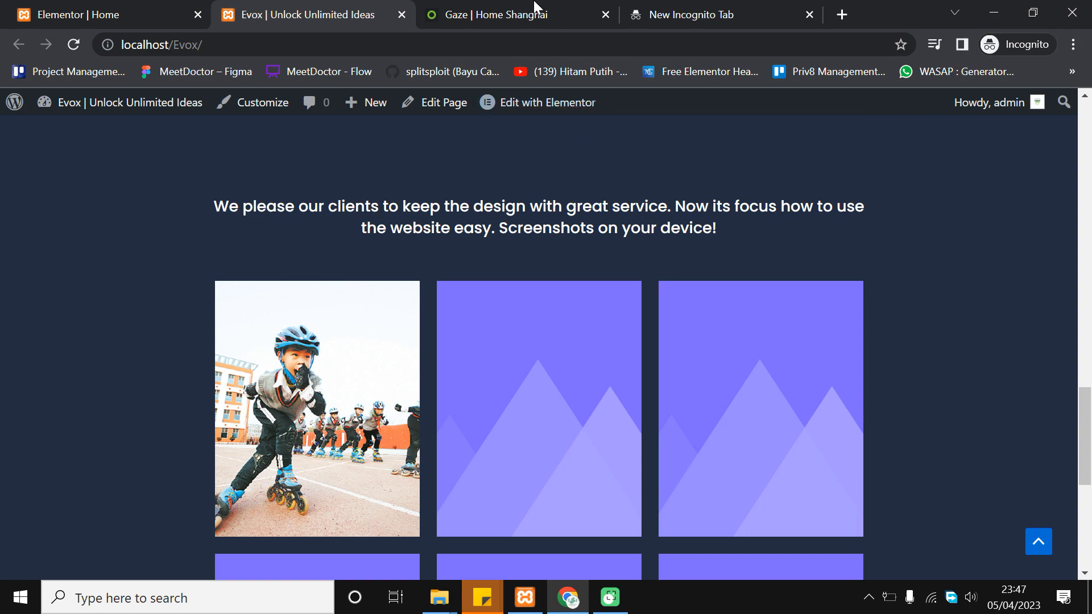
Compare the Gaze template page against the live Evox gallery
click(480, 14)
scroll(619, 398, down, 8)
scroll(622, 397, down, 4)
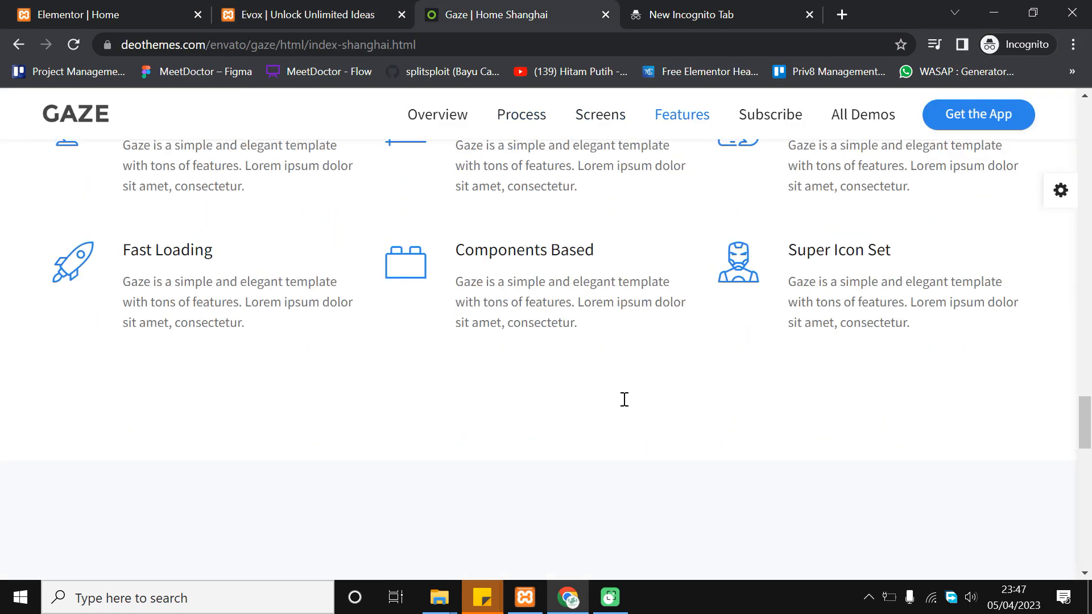
scroll(532, 336, up, 6)
click(316, 13)
scroll(455, 335, up, 2)
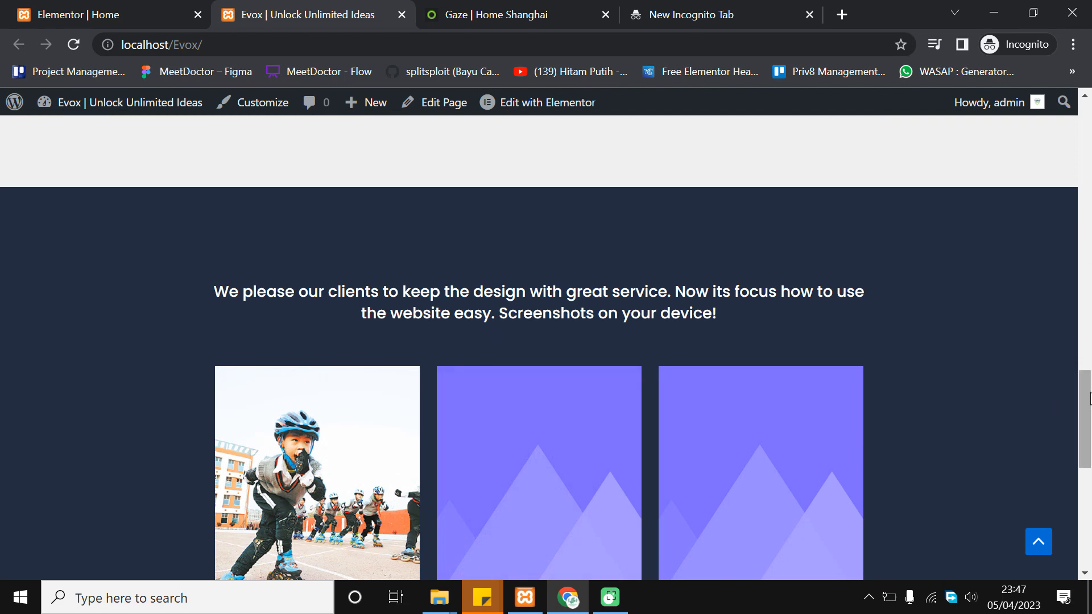
drag(1089, 392, 1088, 422)
scroll(819, 375, up, 2)
scroll(814, 396, down, 1)
scroll(612, 324, down, 6)
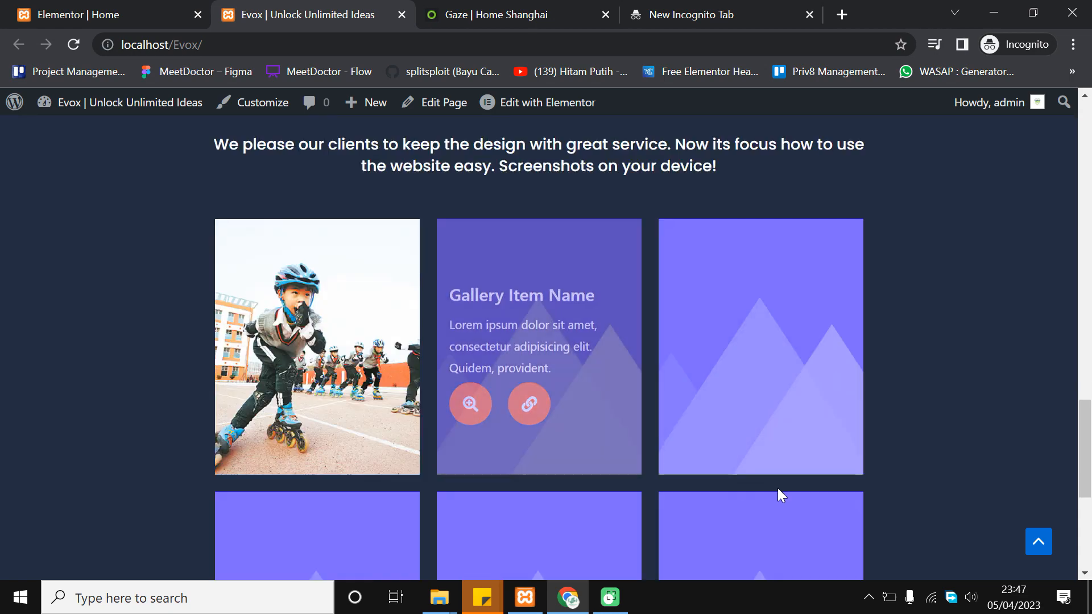
scroll(858, 409, up, 6)
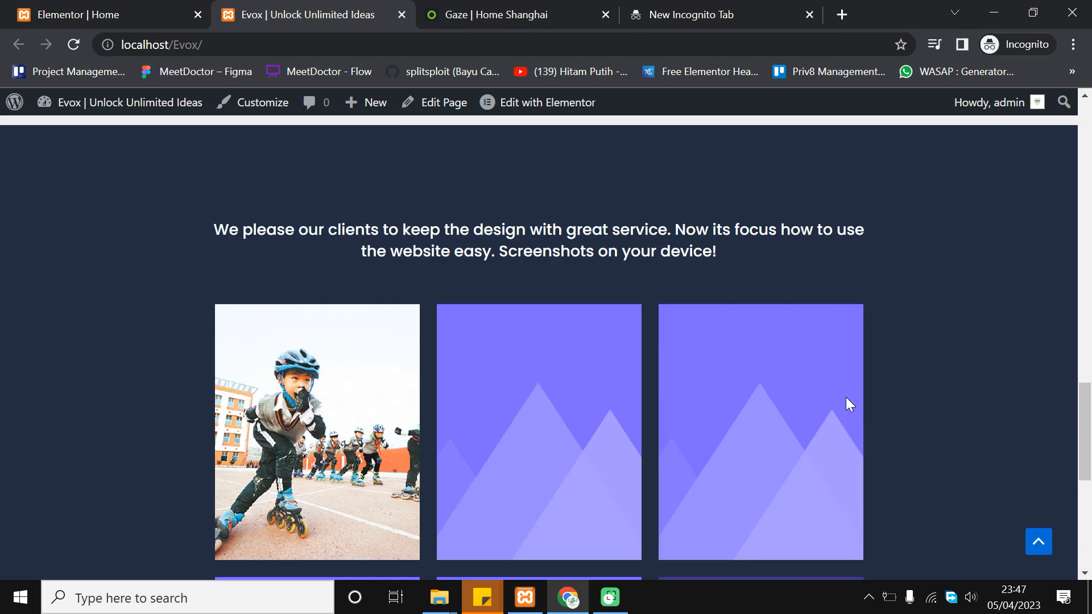
scroll(530, 302, down, 3)
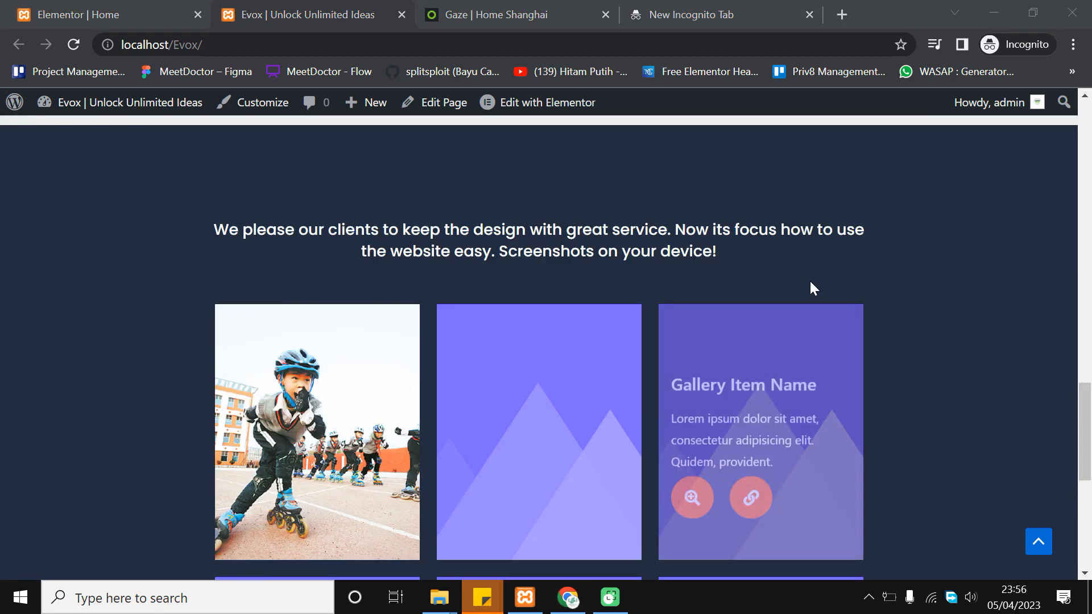
Scroll the Gaze template to its six-feature section, then go back to the editor
click(481, 8)
scroll(490, 208, up, 2)
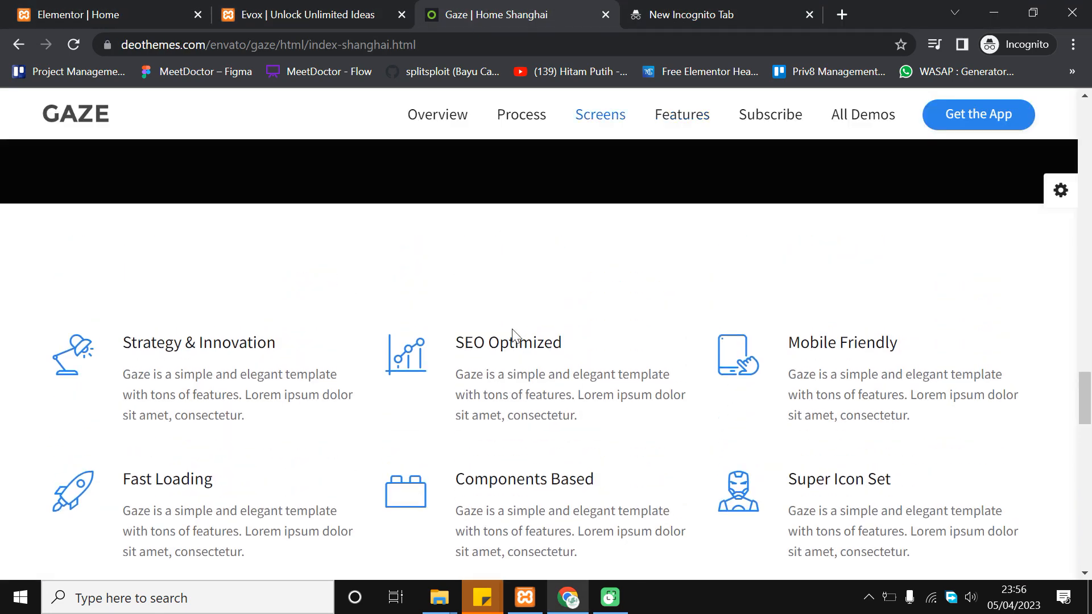
scroll(516, 336, down, 2)
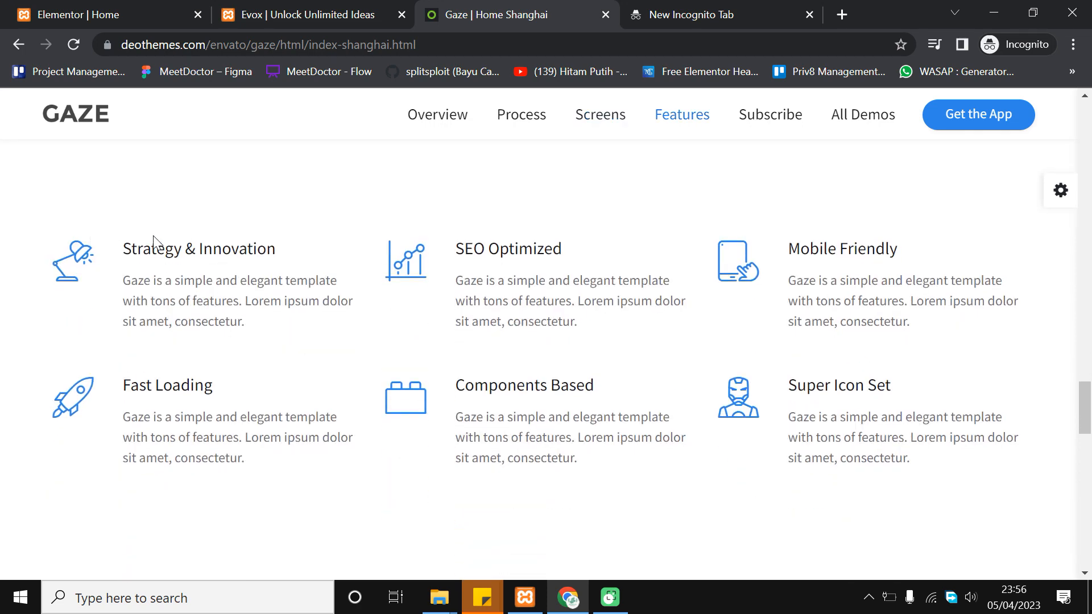
scroll(757, 286, down, 2)
scroll(654, 288, up, 2)
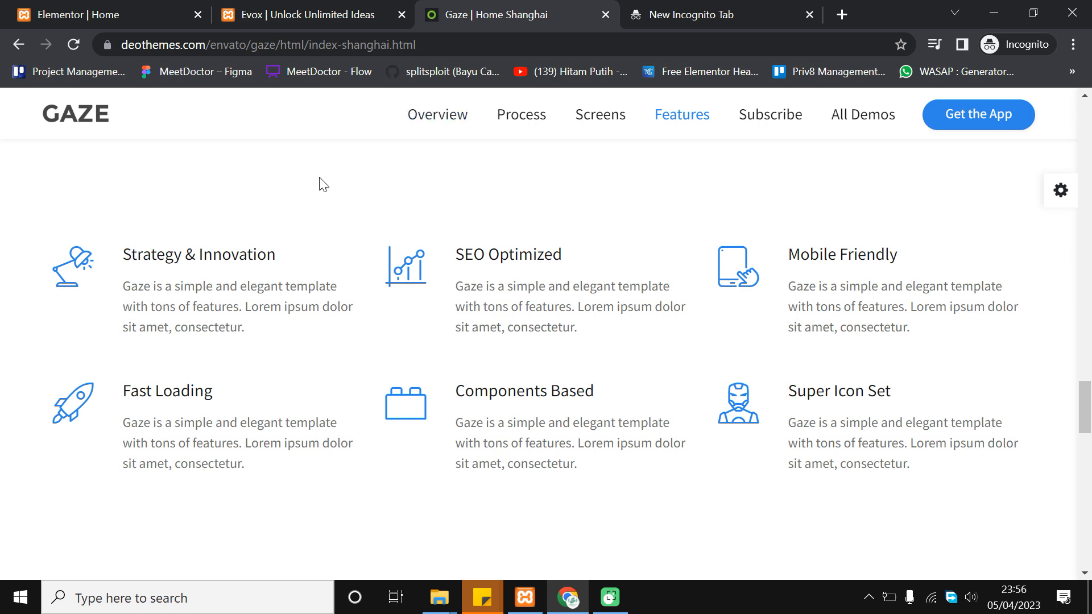
click(118, 7)
Add a new single-column section at the bottom of the page
scroll(674, 305, down, 6)
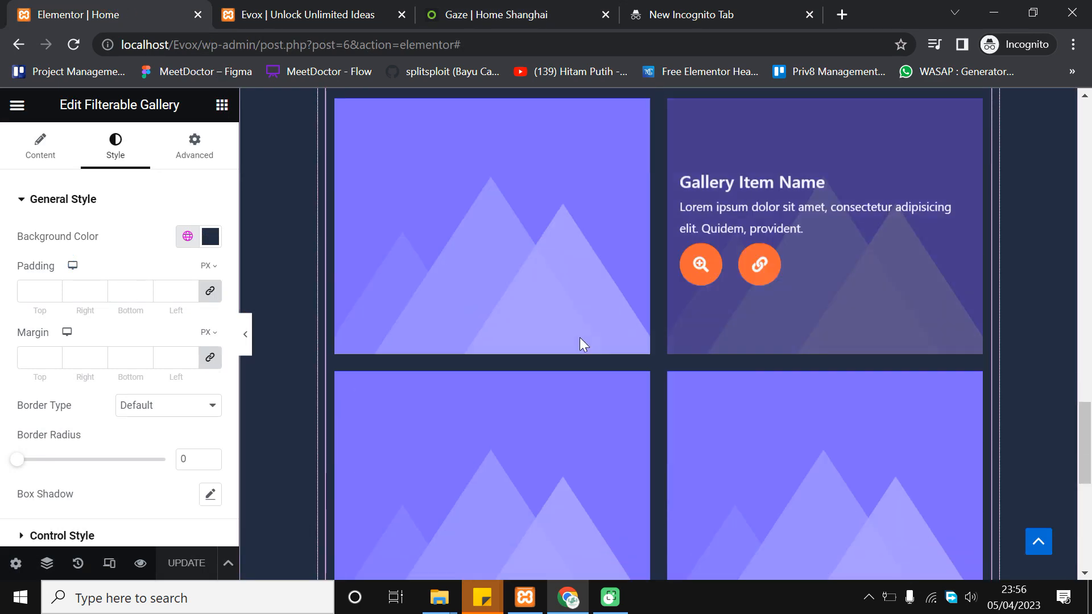
scroll(885, 319, down, 5)
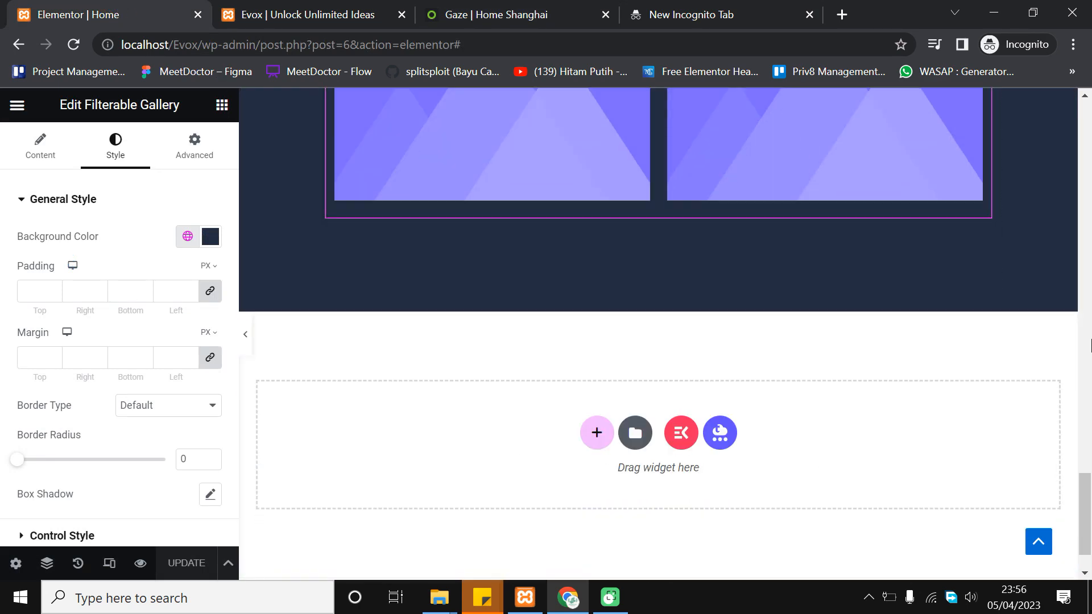
scroll(907, 344, down, 2)
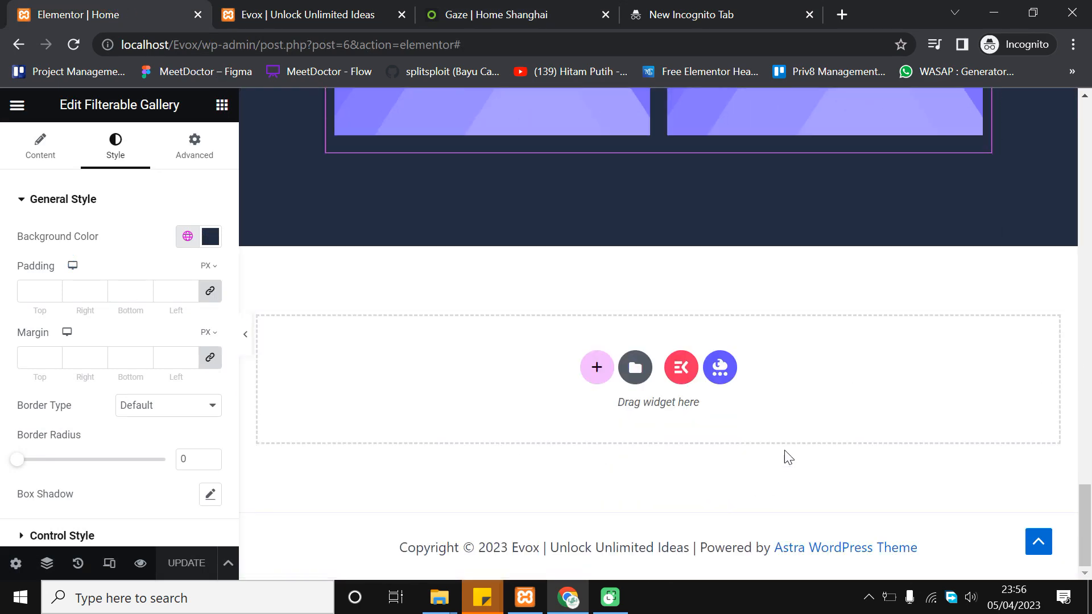
click(597, 369)
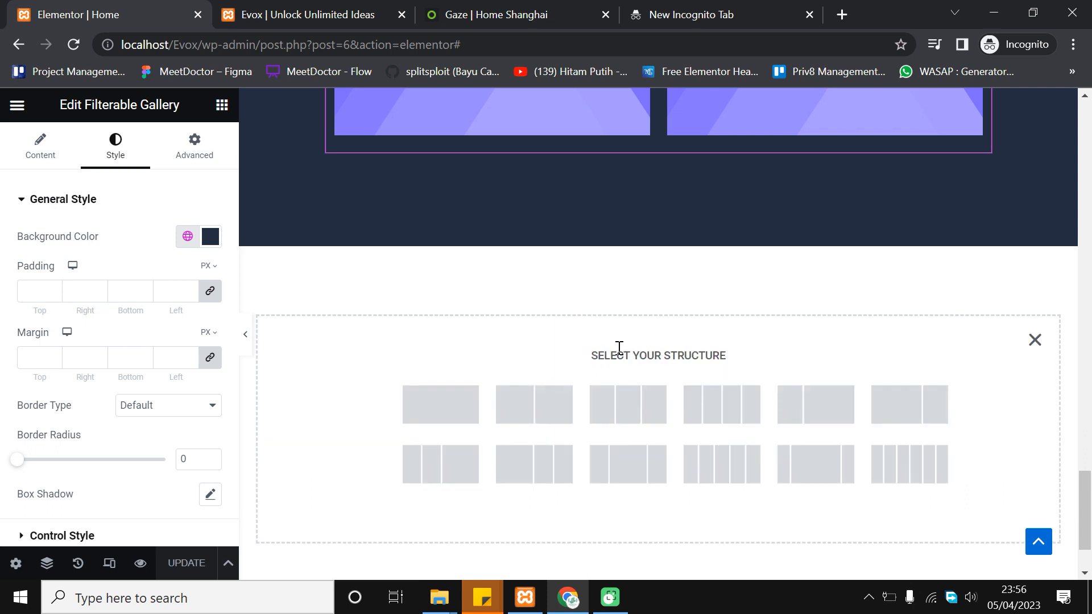
click(447, 409)
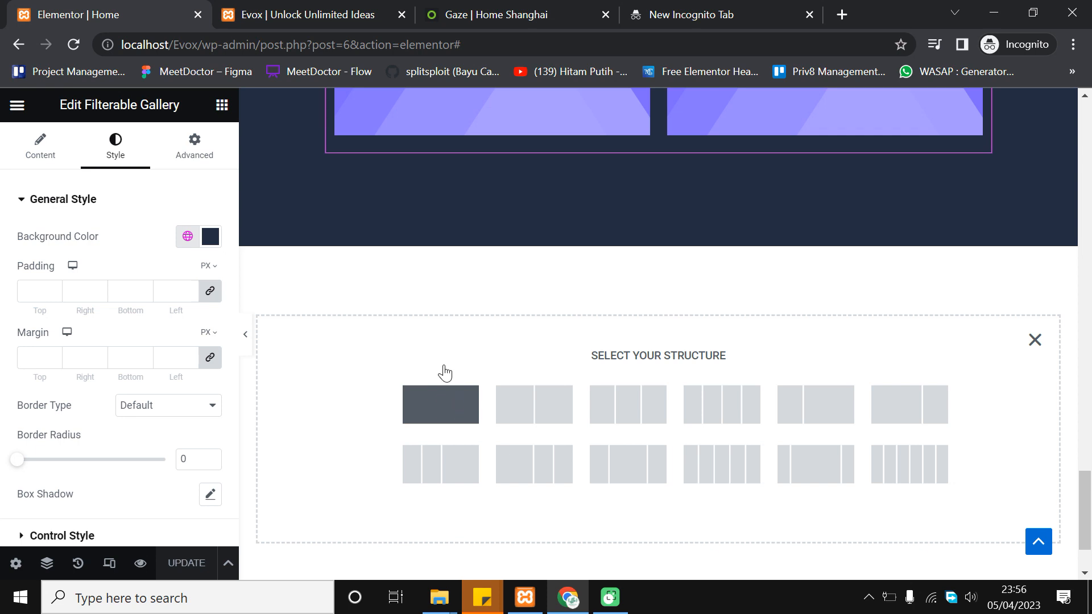
Drag an Inner Section widget into the new section
click(221, 104)
click(464, 14)
scroll(307, 187, up, 2)
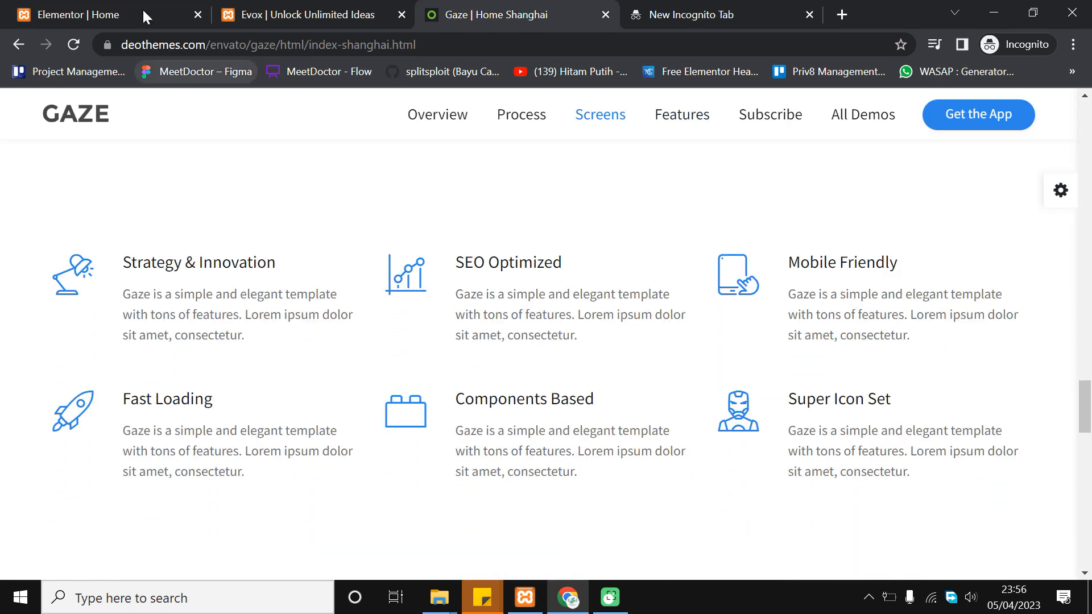
click(102, 15)
click(135, 179)
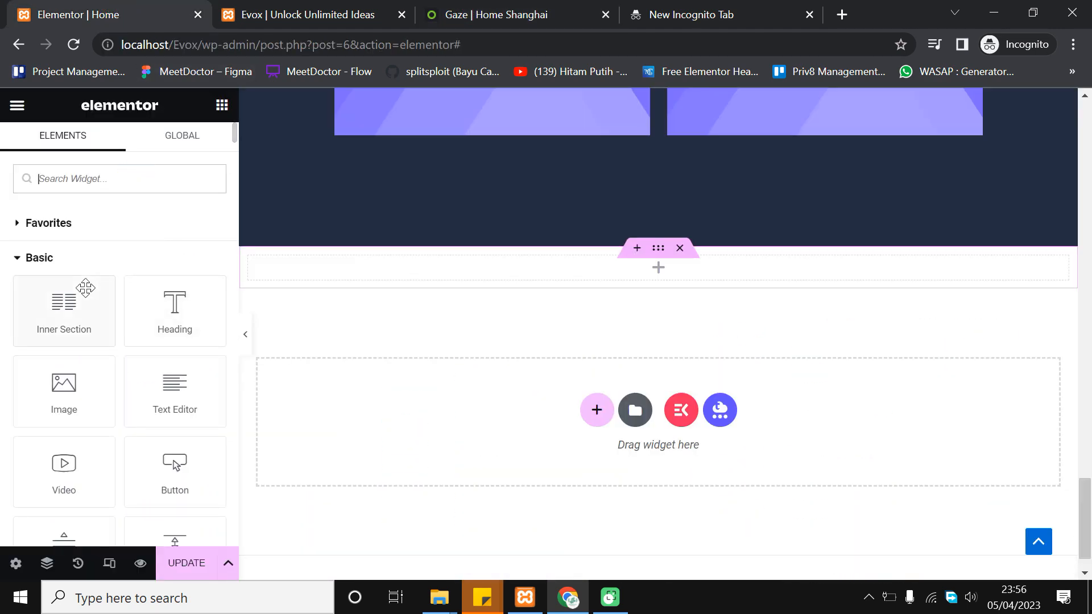
drag(67, 321, 692, 275)
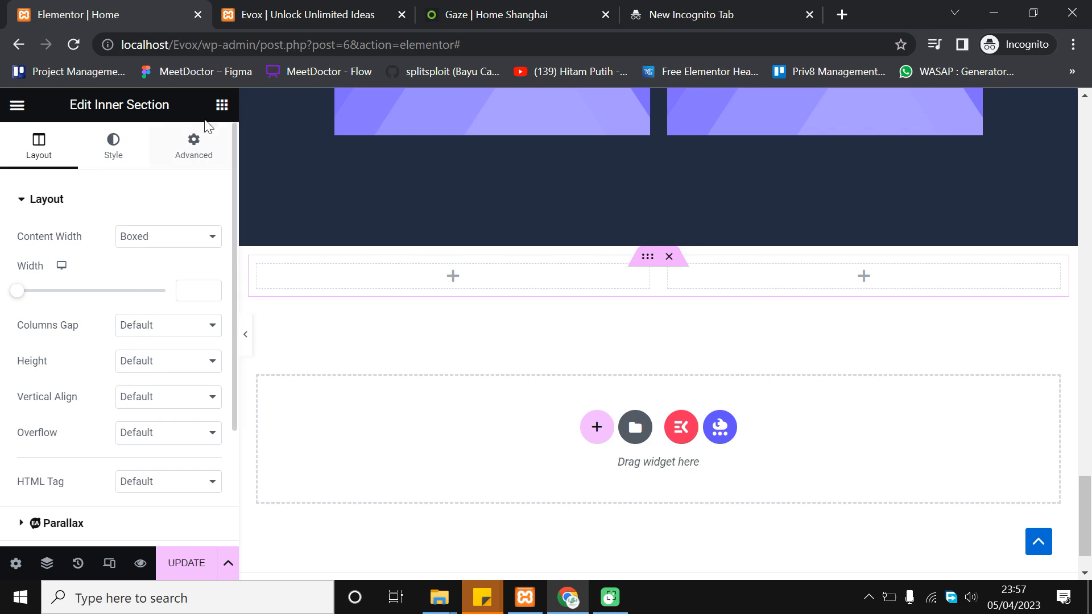
Add a third column to the inner section via the column's right-click menu
click(222, 105)
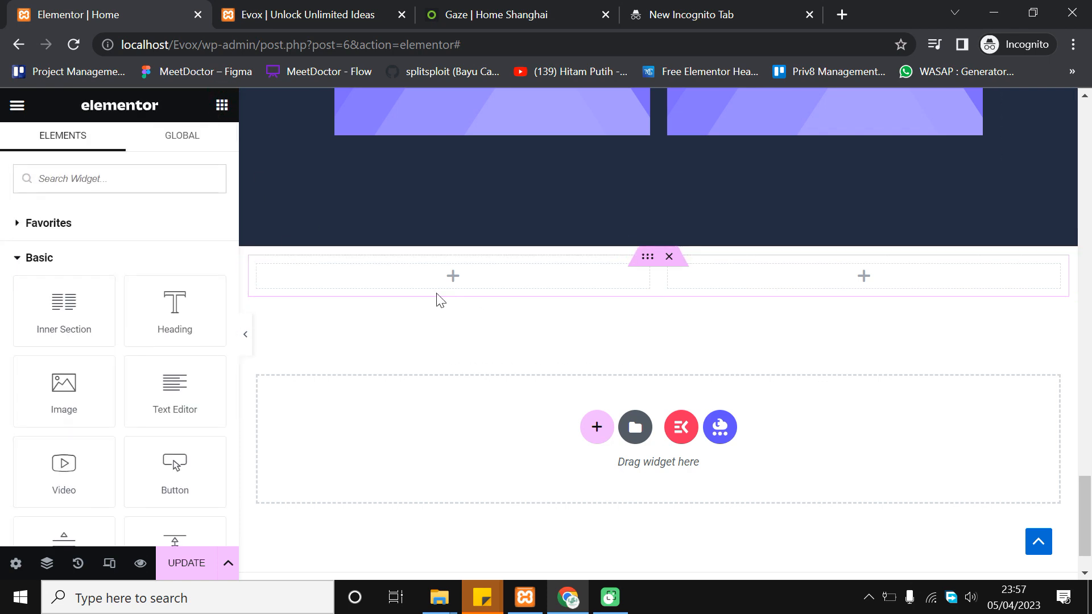
scroll(158, 301, down, 2)
scroll(158, 302, up, 2)
click(455, 277)
right_click(455, 278)
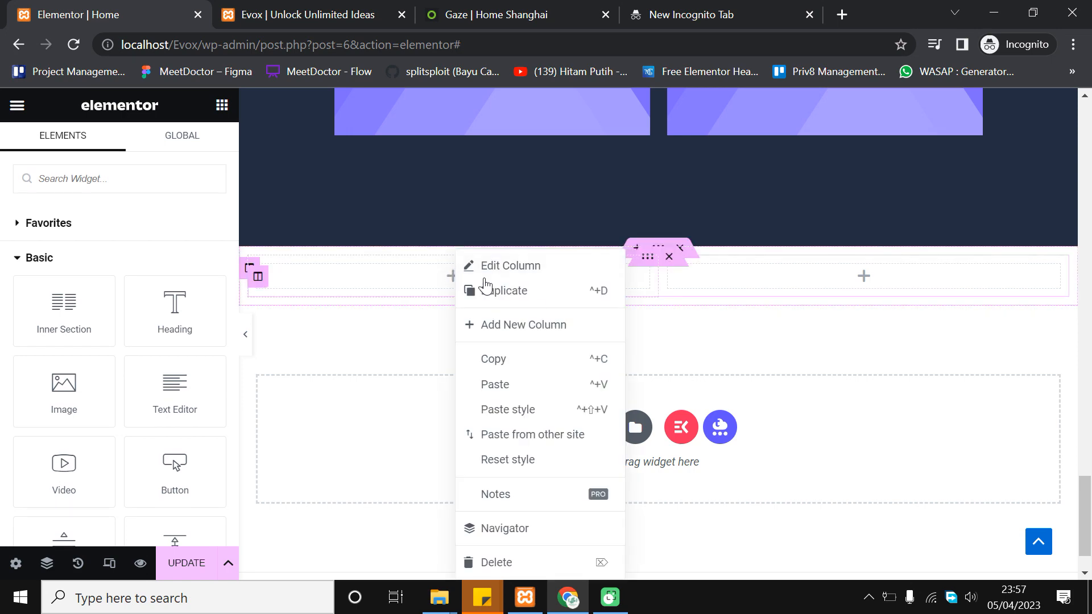
click(505, 327)
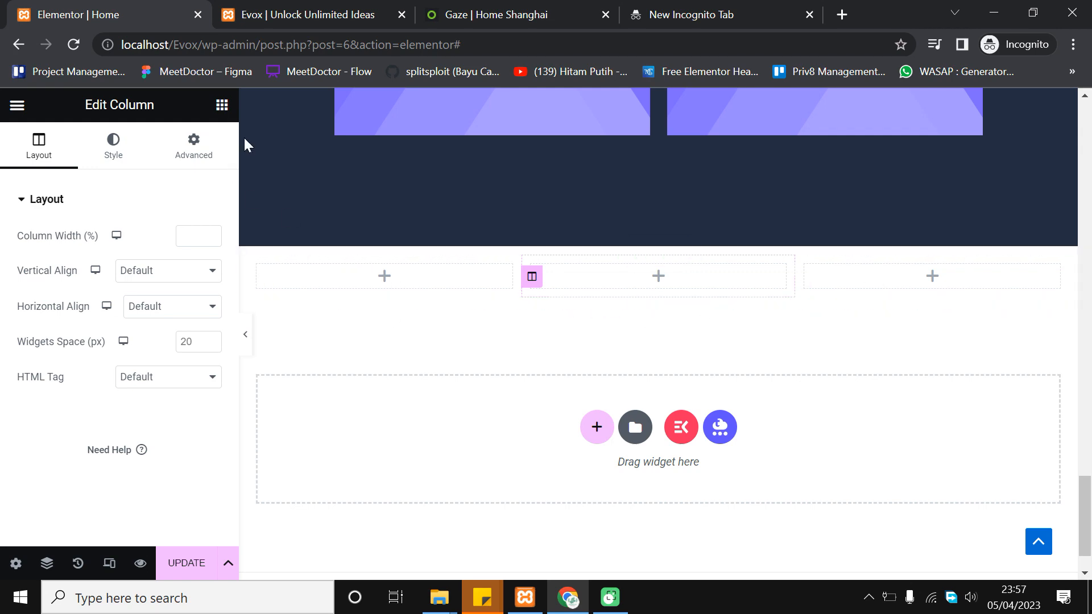
click(657, 278)
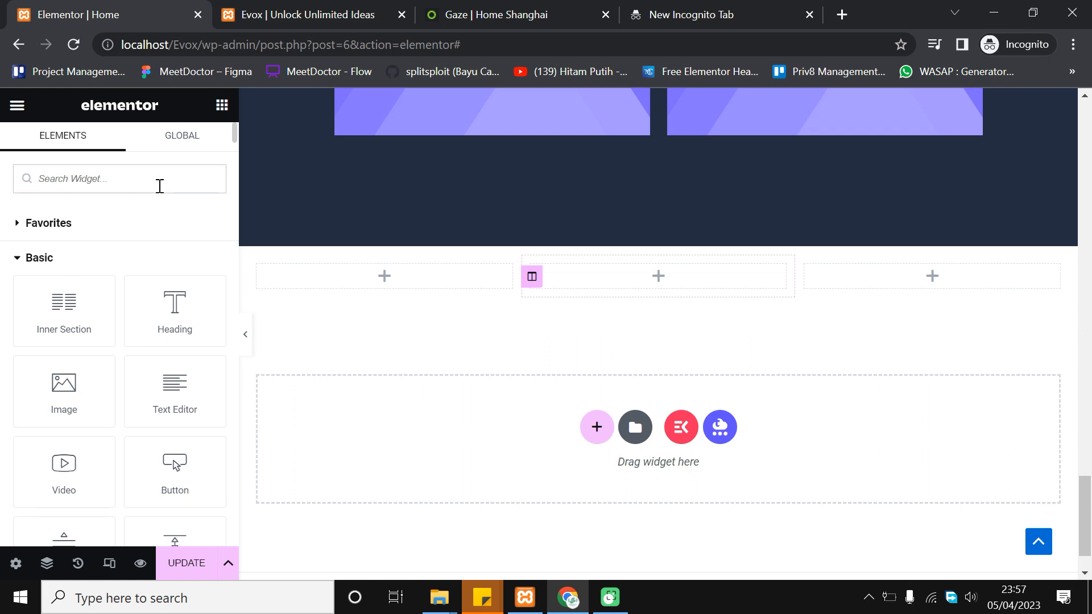
Search widgets for 'box' and drop an Icon Box into the left column
text(box)
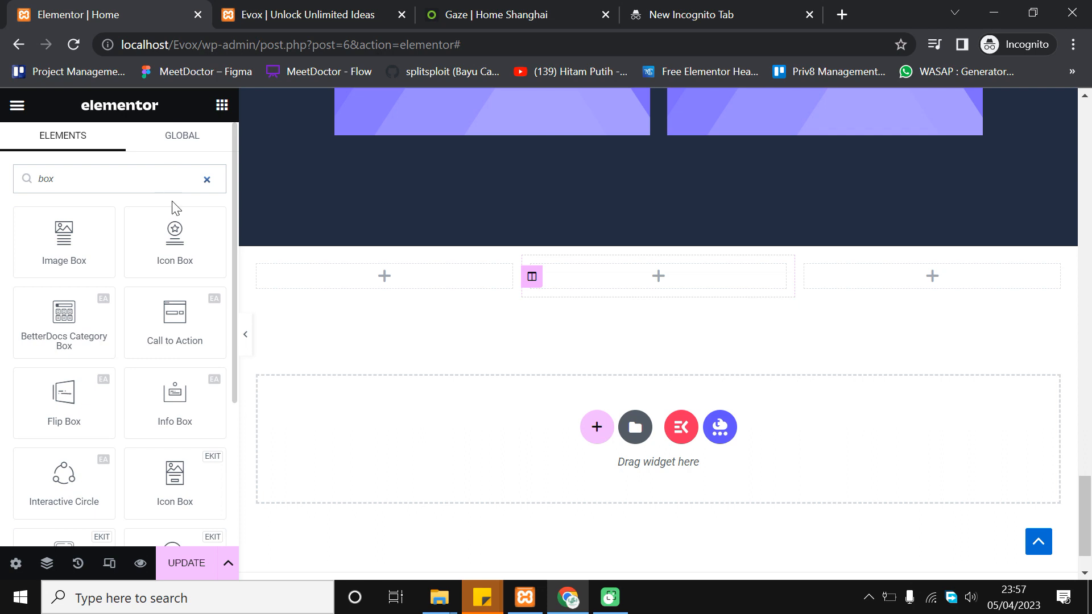
drag(175, 234, 406, 277)
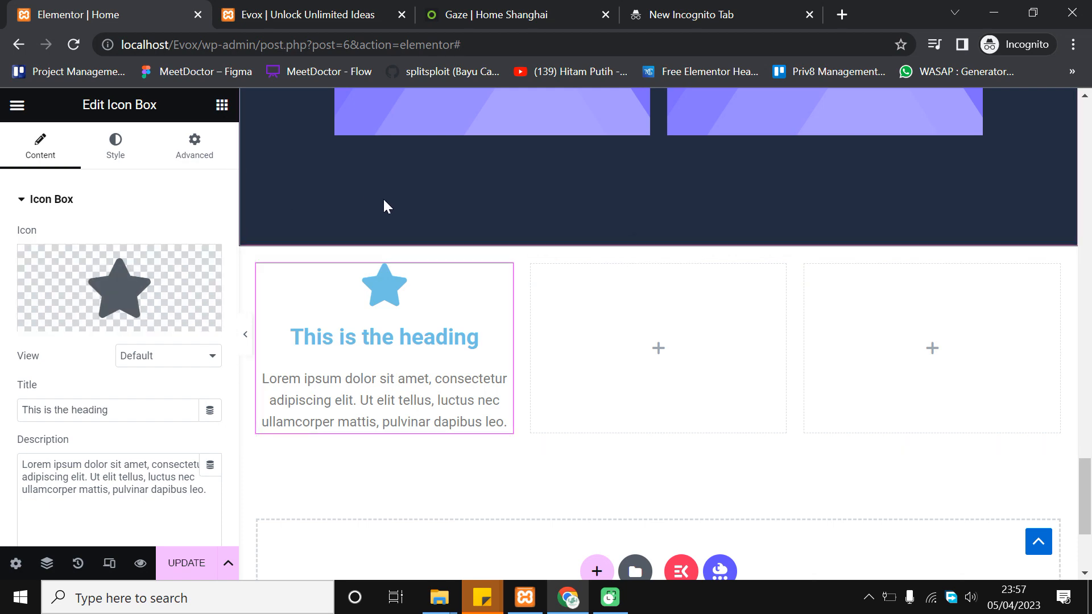
click(519, 9)
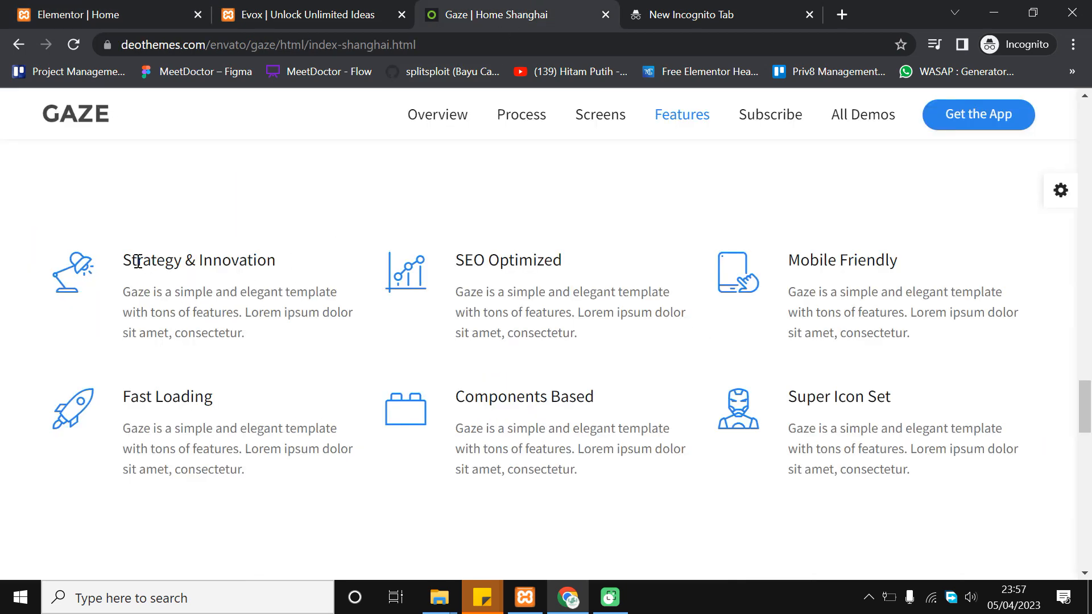
Examine the Gaze 'Strategy & Innovation' heading and first paragraph text
drag(115, 258, 298, 238)
click(293, 239)
drag(127, 260, 304, 252)
click(270, 295)
double_click(275, 298)
triple_click(268, 318)
click(287, 122)
Set the Icon Box's icon Primary Color to global Theme Color 3 navy
click(154, 10)
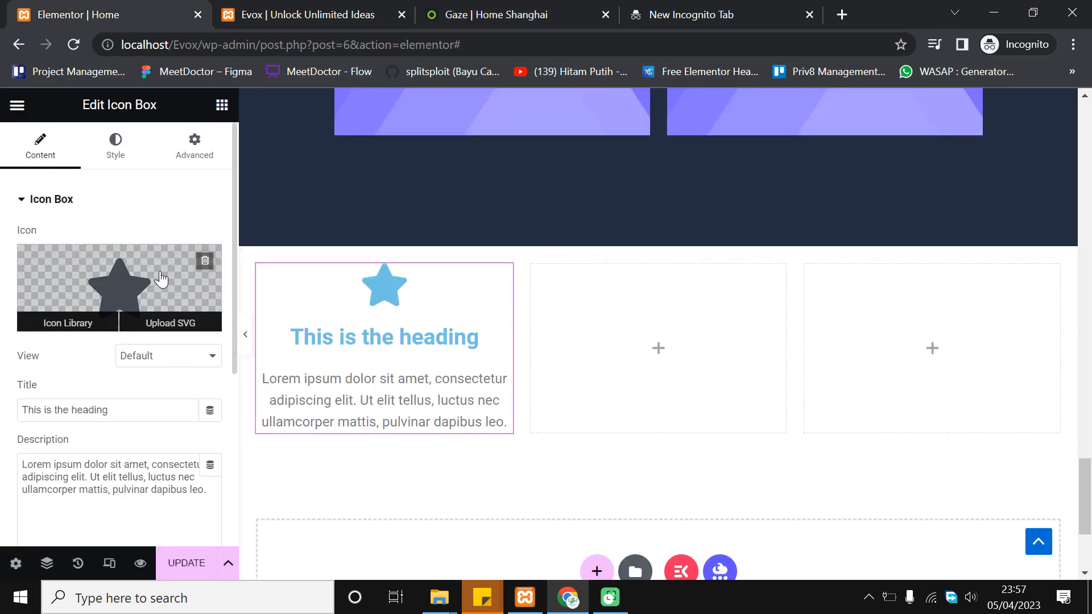
click(134, 153)
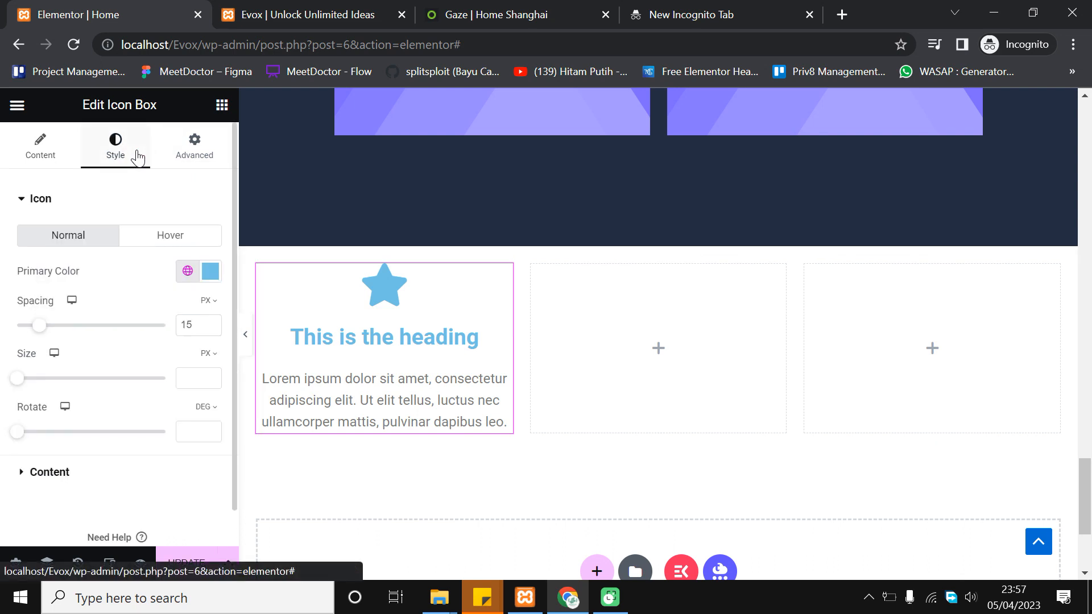
click(185, 274)
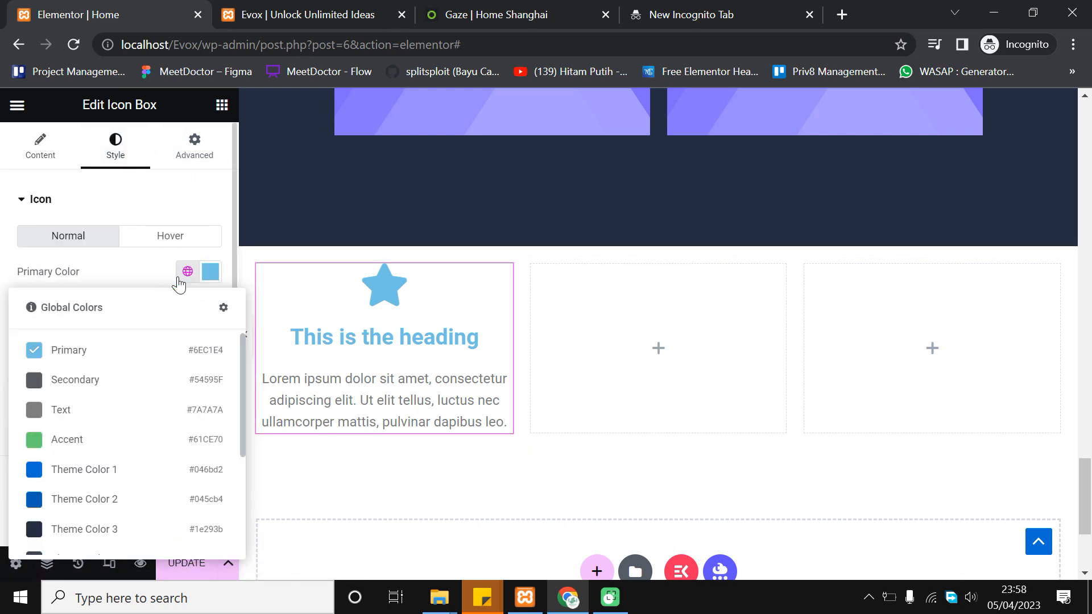
click(134, 527)
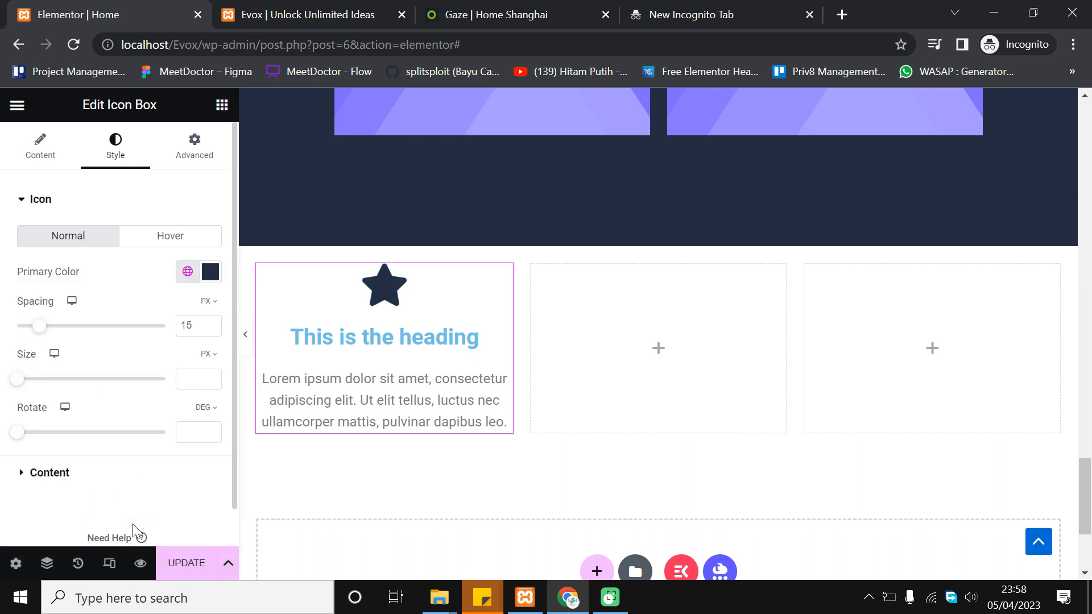
Compare the navy star icon box with the Gaze Features section
click(458, 7)
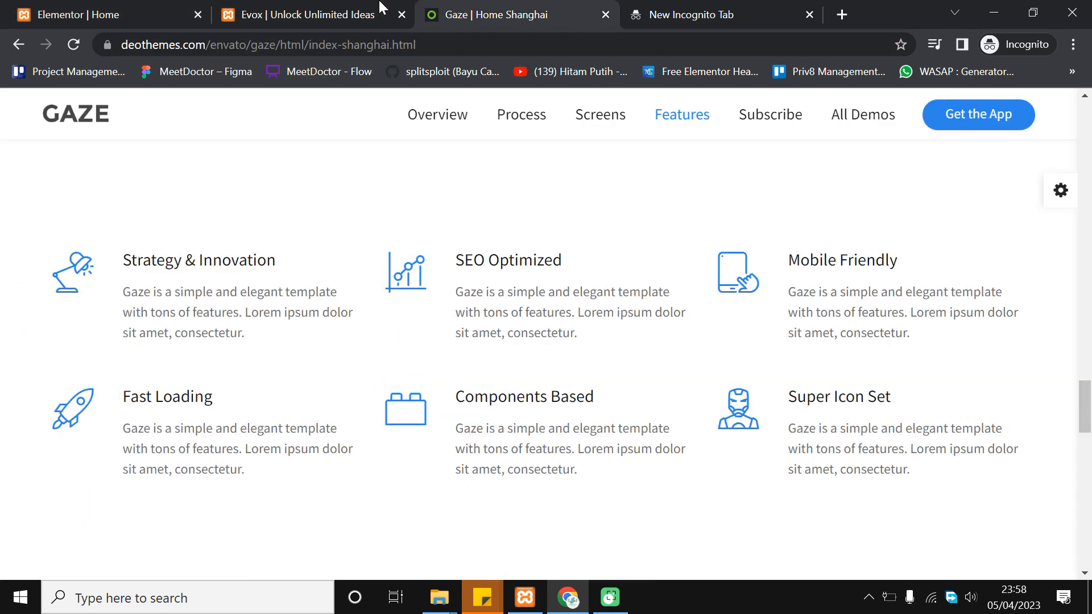
scroll(288, 253, up, 2)
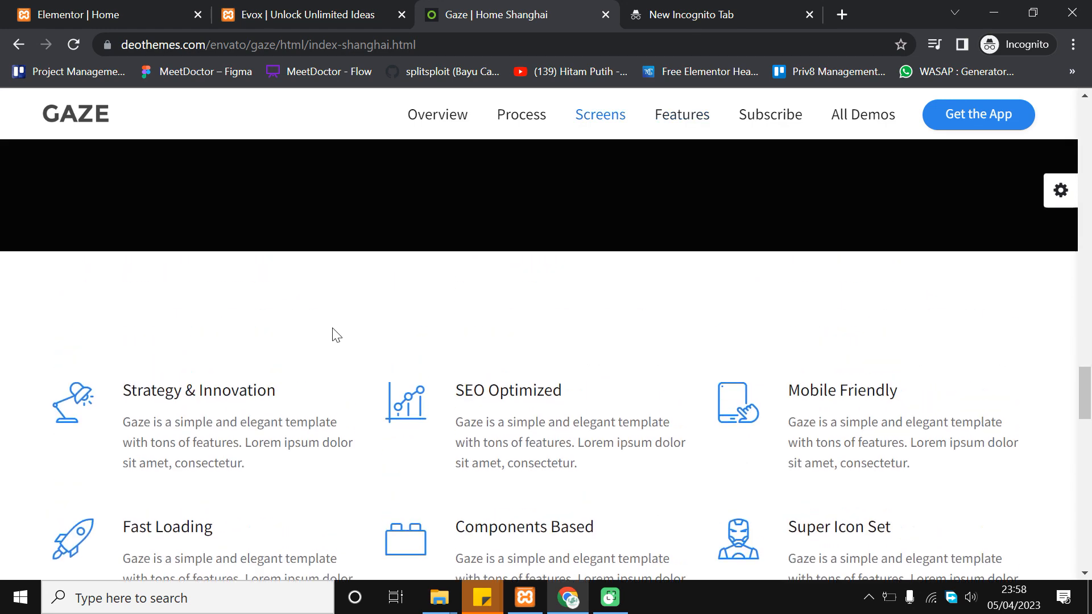
click(72, 8)
scroll(483, 275, down, 1)
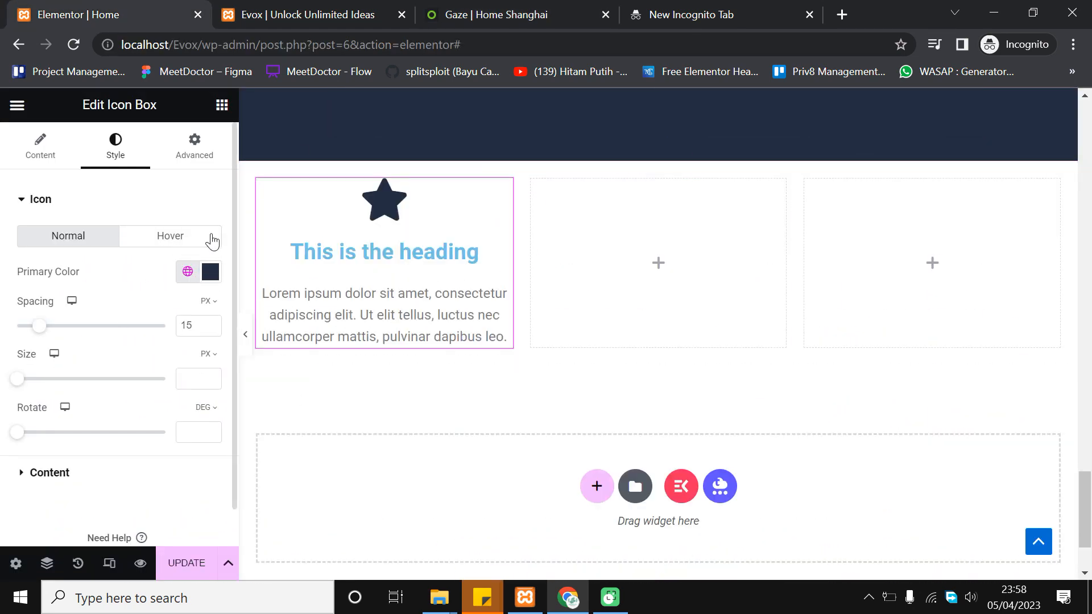
click(515, 8)
scroll(370, 368, down, 1)
scroll(329, 382, up, 1)
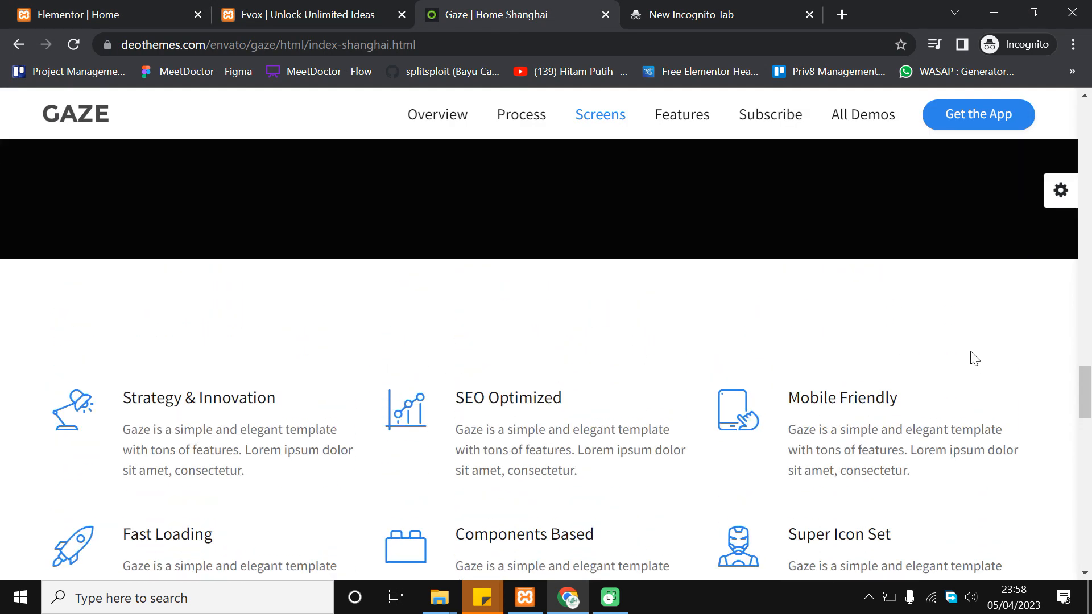
scroll(774, 324, down, 5)
scroll(293, 360, down, 7)
scroll(639, 354, up, 6)
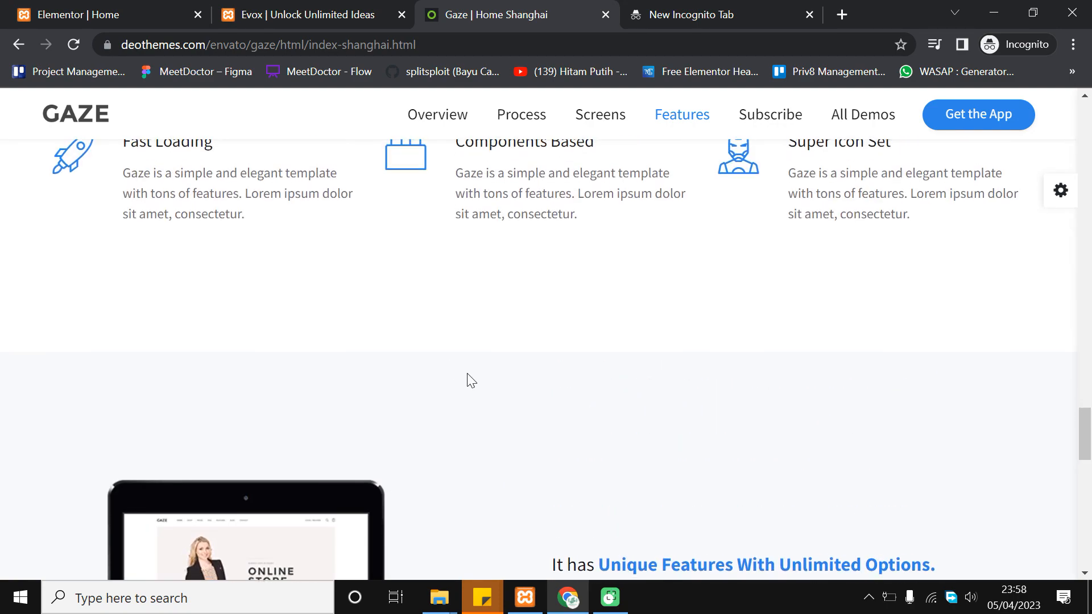
scroll(483, 392, up, 4)
scroll(519, 407, down, 4)
scroll(483, 332, up, 7)
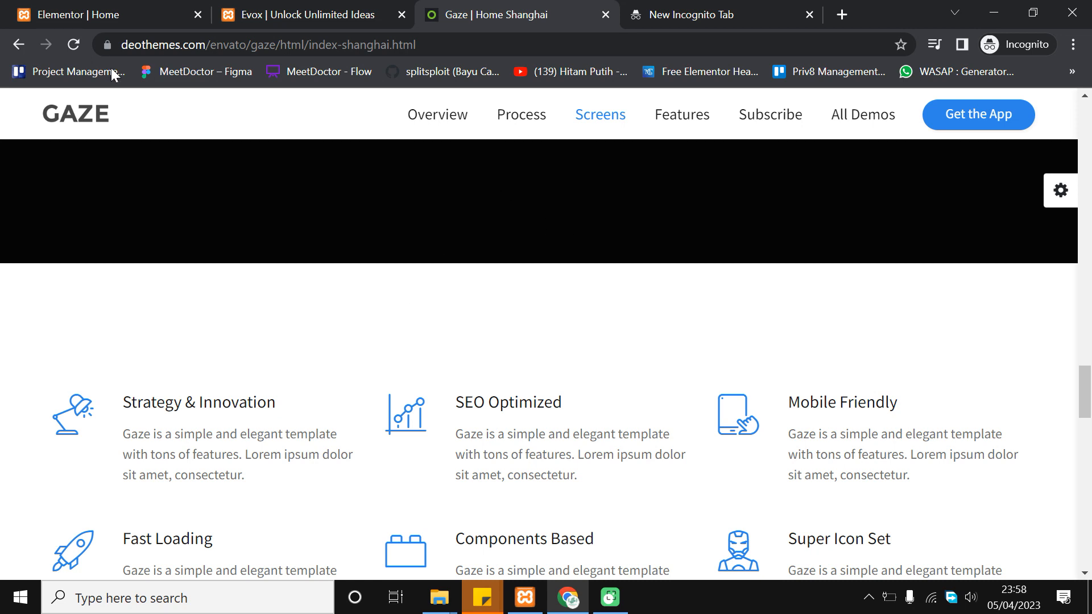
click(136, 13)
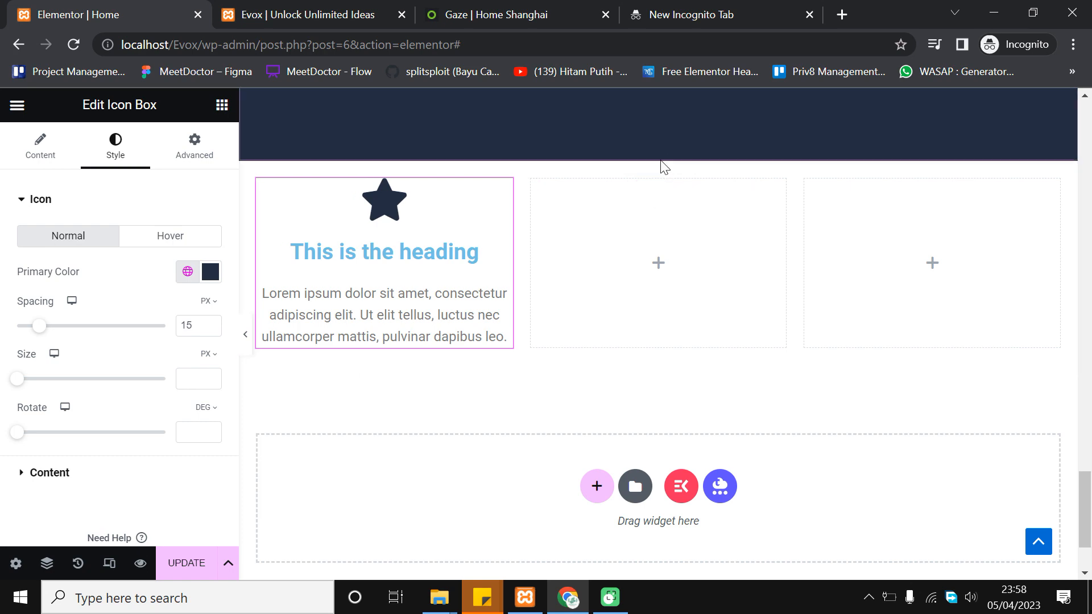
Give the three-column section a classic Secondary background colour with alpha dragged to 0
click(658, 165)
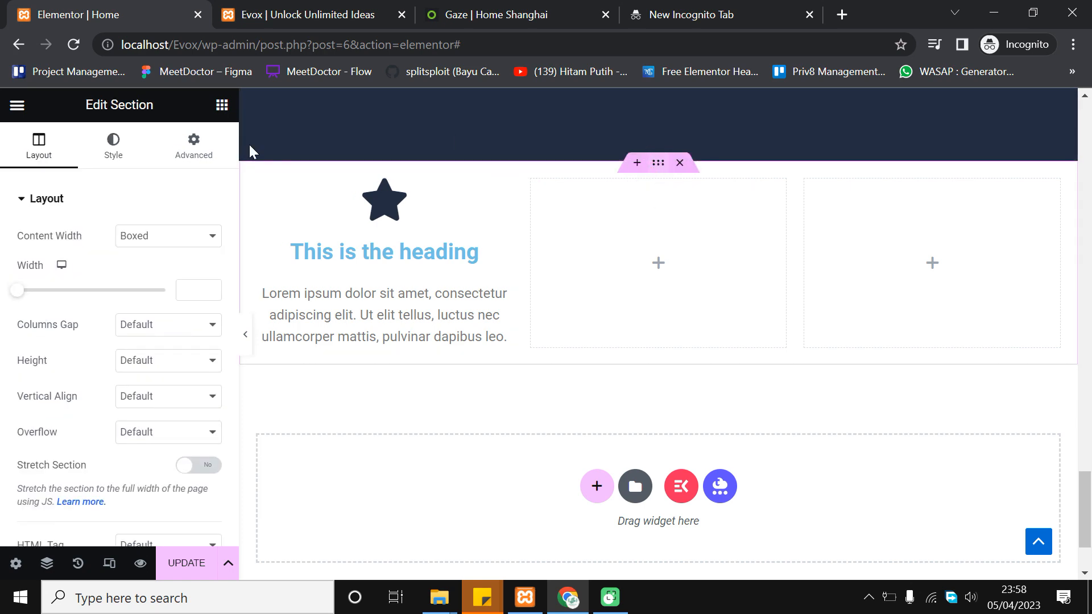
click(110, 152)
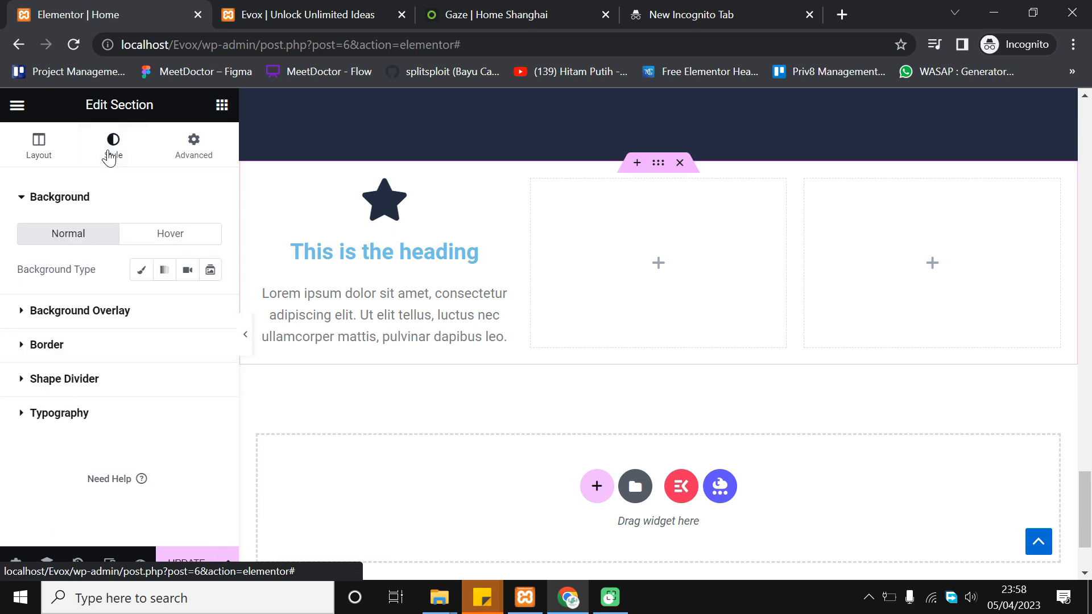
click(139, 274)
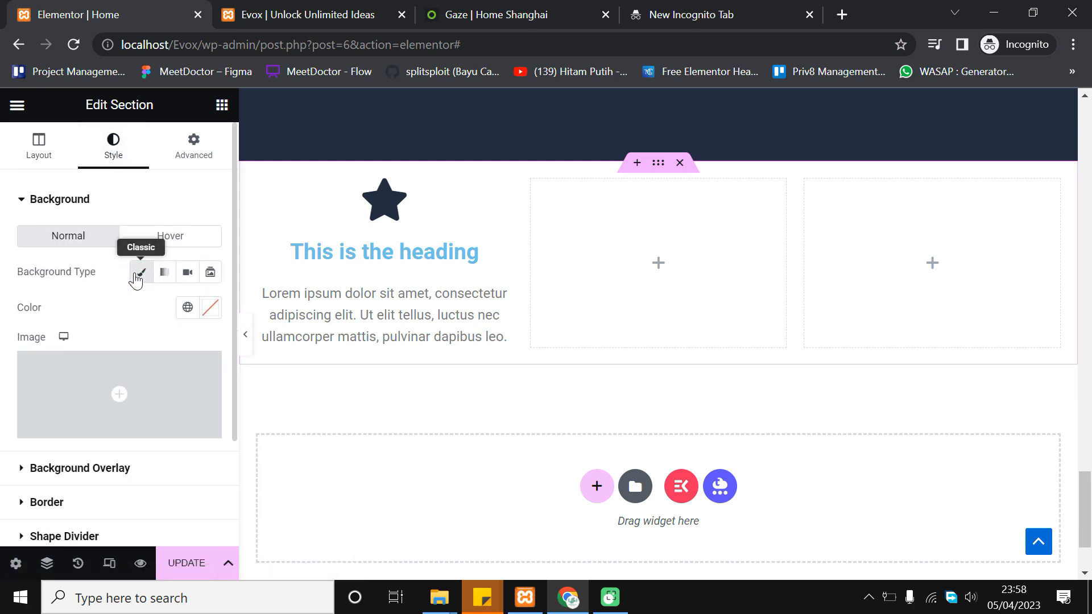
click(187, 307)
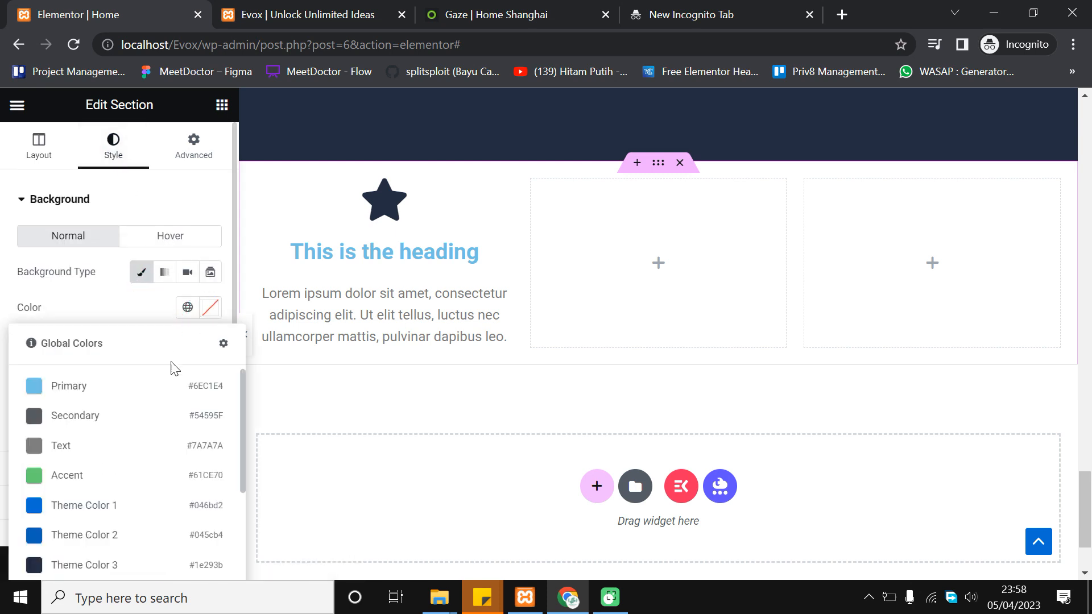
click(128, 428)
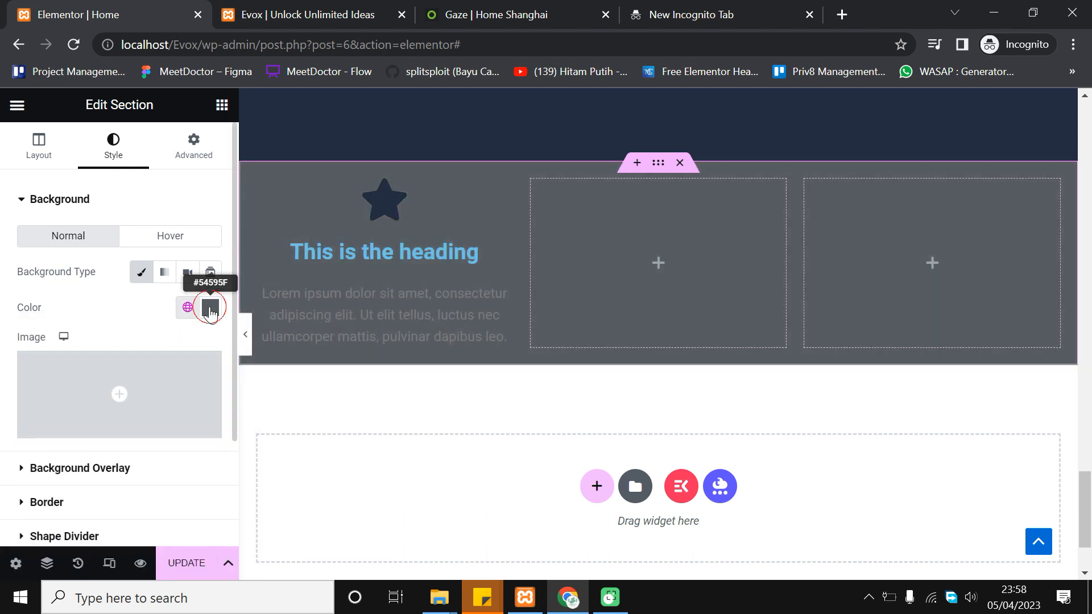
click(211, 308)
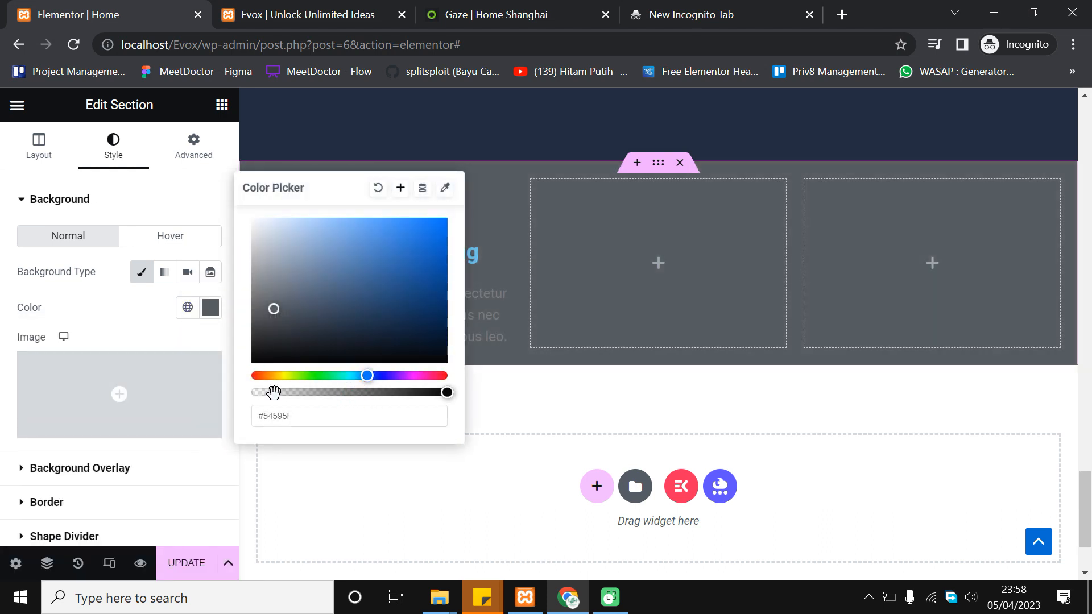
drag(323, 394, 263, 390)
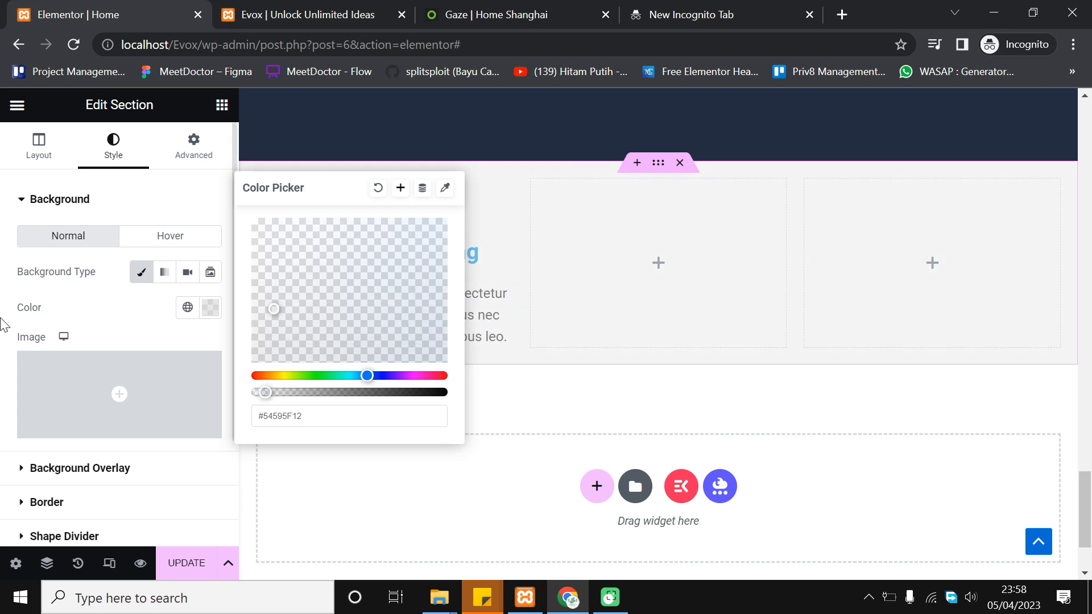
click(3, 347)
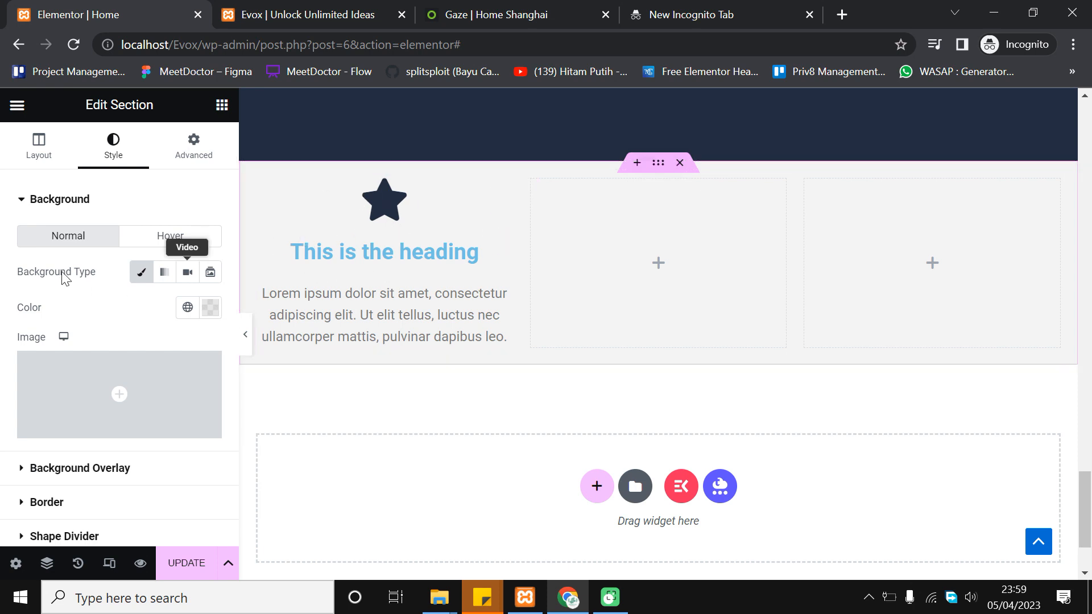
Bring up the Gaze Shanghai demo and select 'Innovation' in its feature heading
click(65, 152)
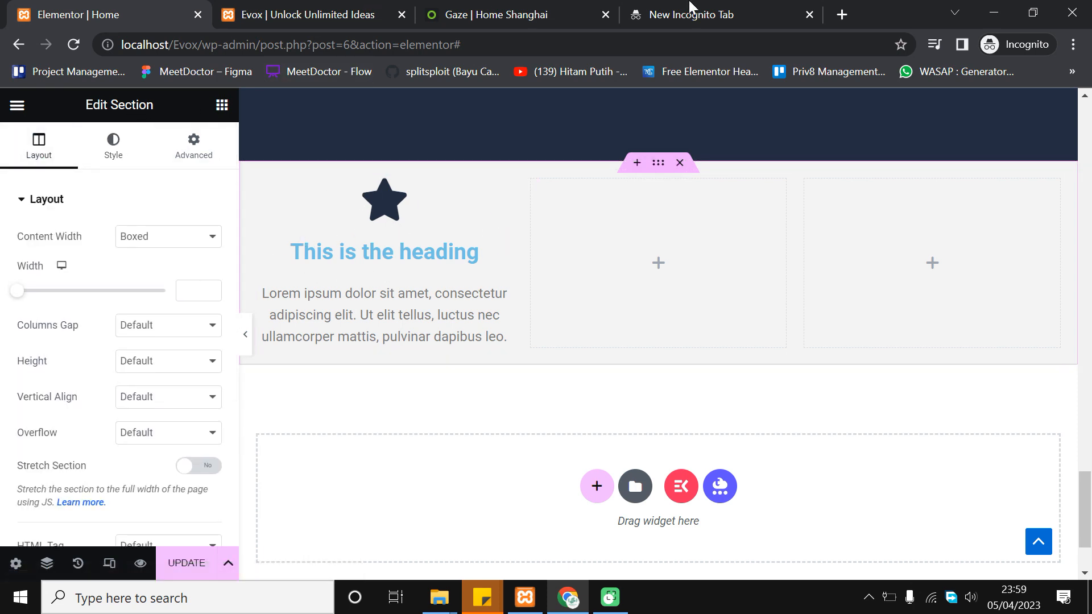
click(458, 7)
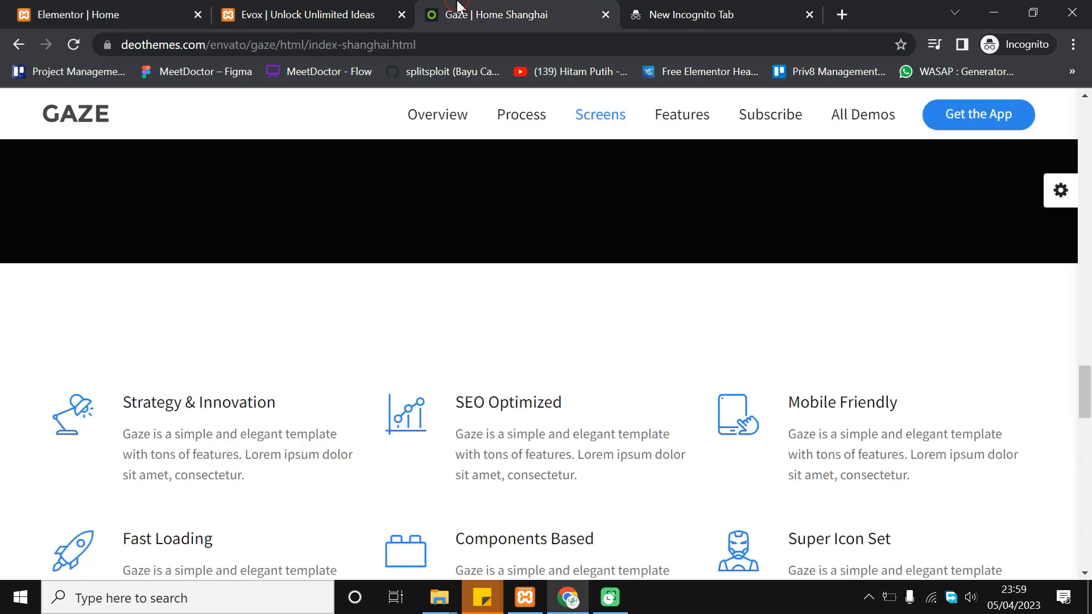
double_click(226, 404)
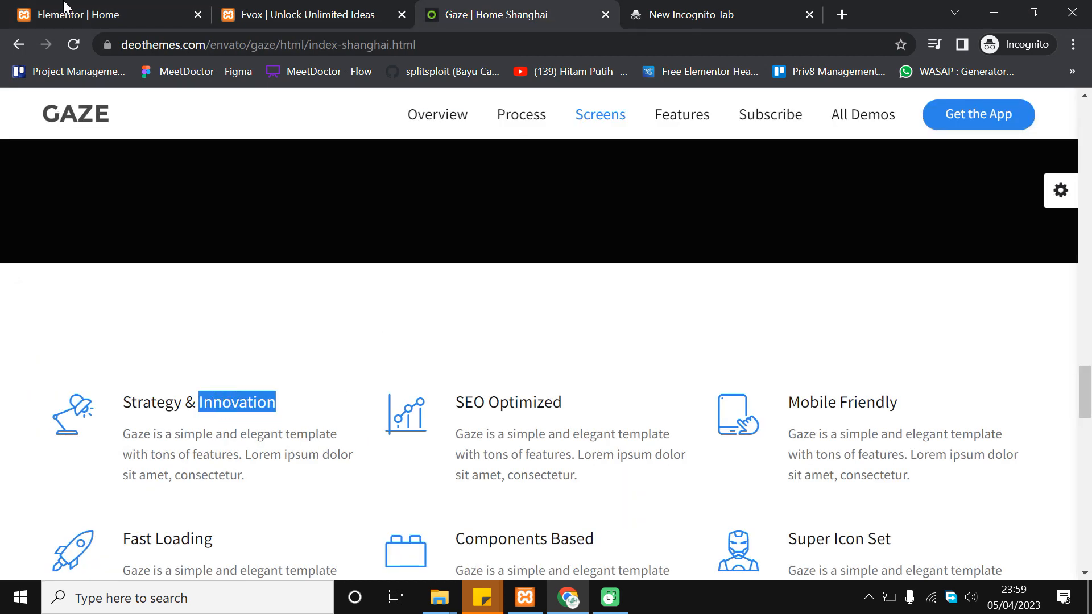
Replace the first icon box's placeholder title with 'Strategy & Innovations'
click(86, 17)
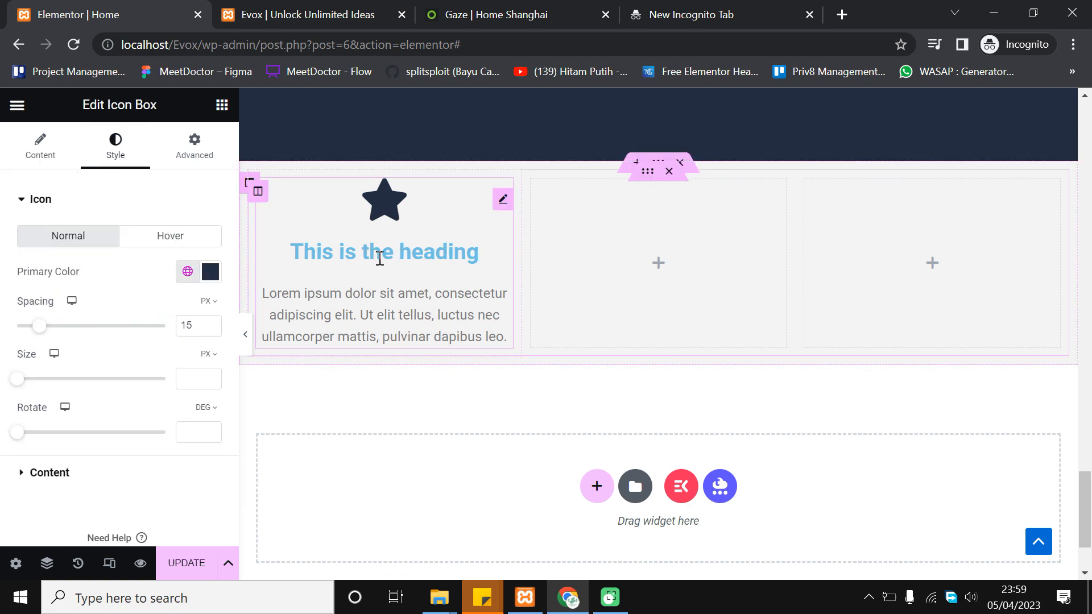
click(41, 148)
click(127, 408)
triple_click(126, 409)
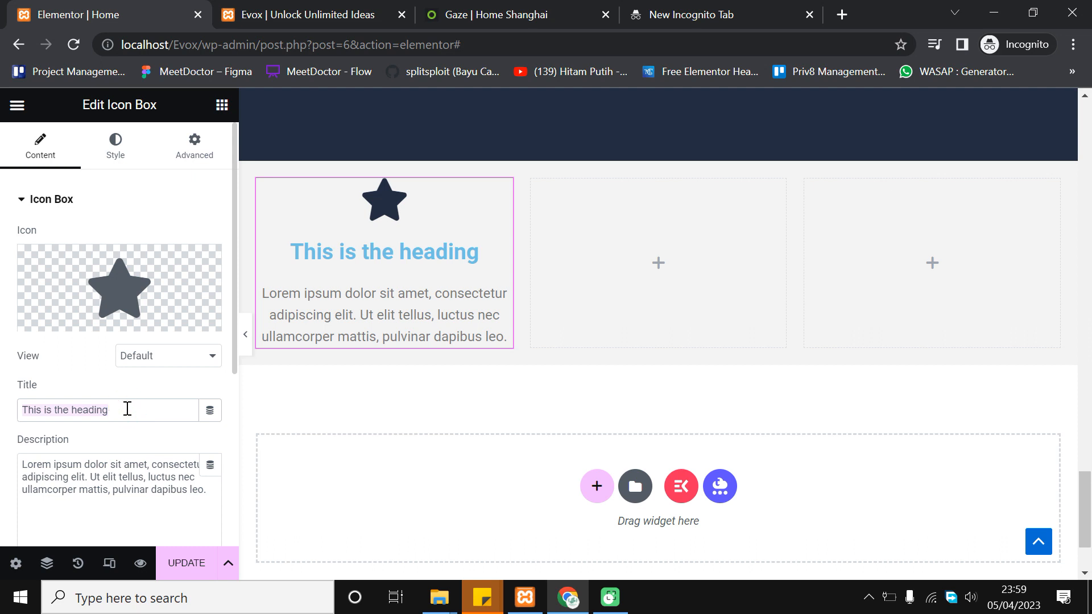
text(Strategy)
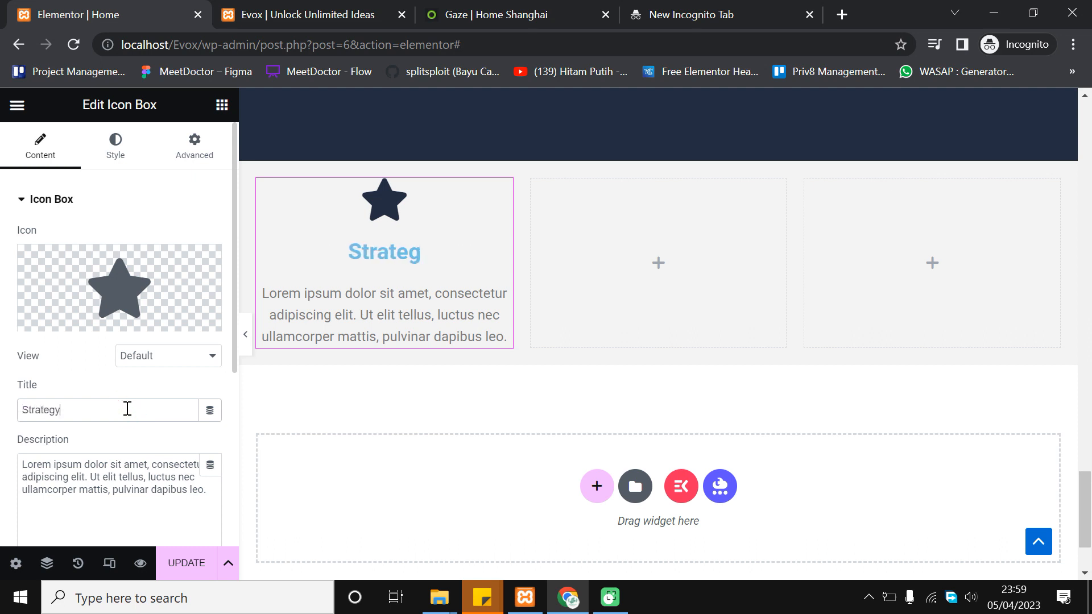
text( & Innov)
text(ations)
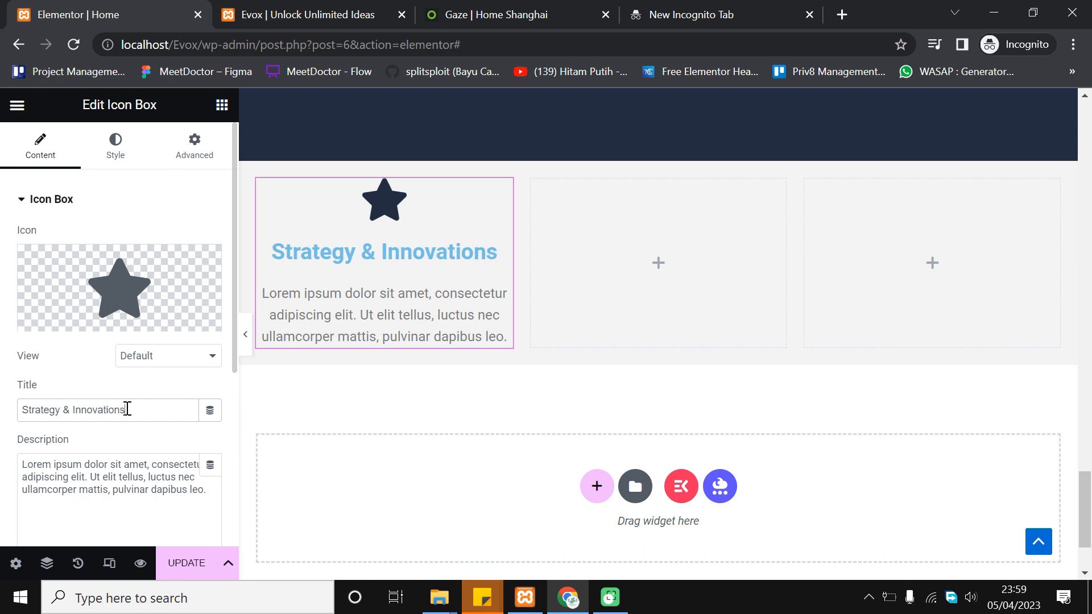
scroll(370, 330, down, 1)
scroll(371, 329, up, 1)
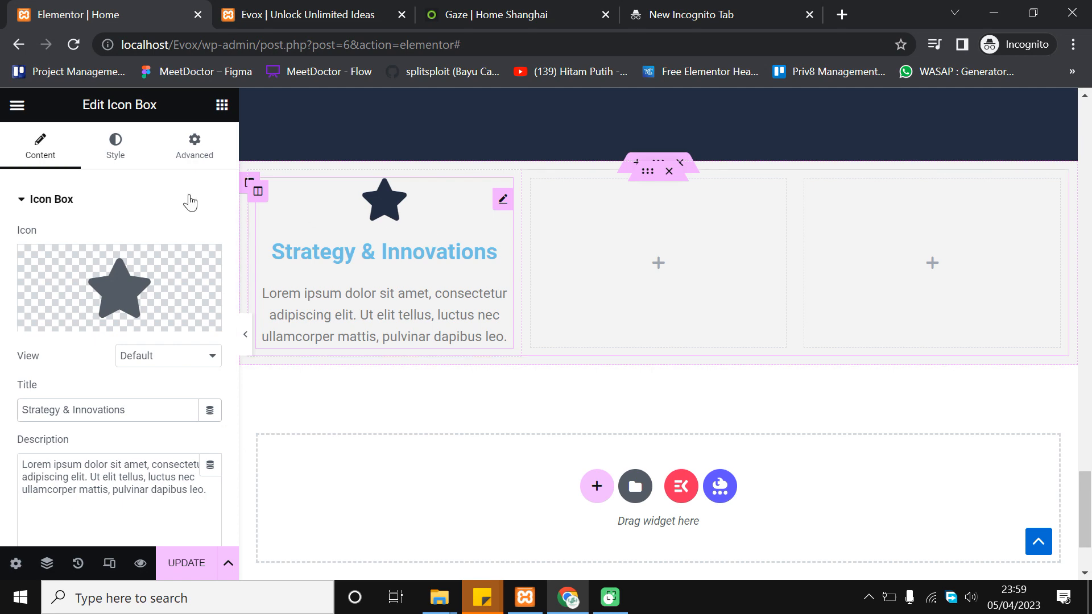
Color the icon box title with the dark navy global Theme Color 3
click(116, 149)
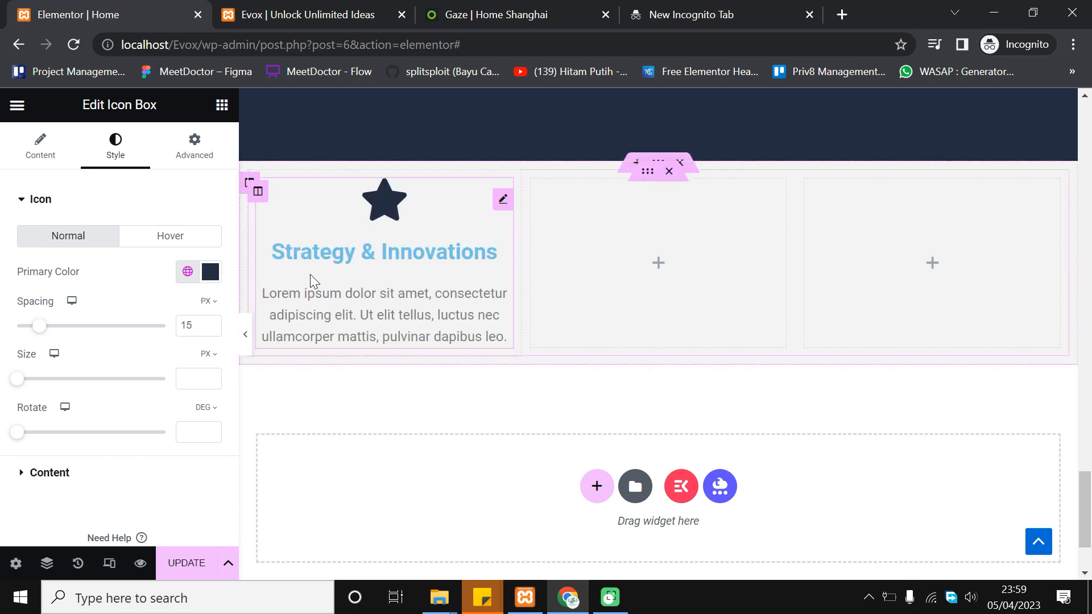
scroll(129, 320, down, 1)
click(56, 427)
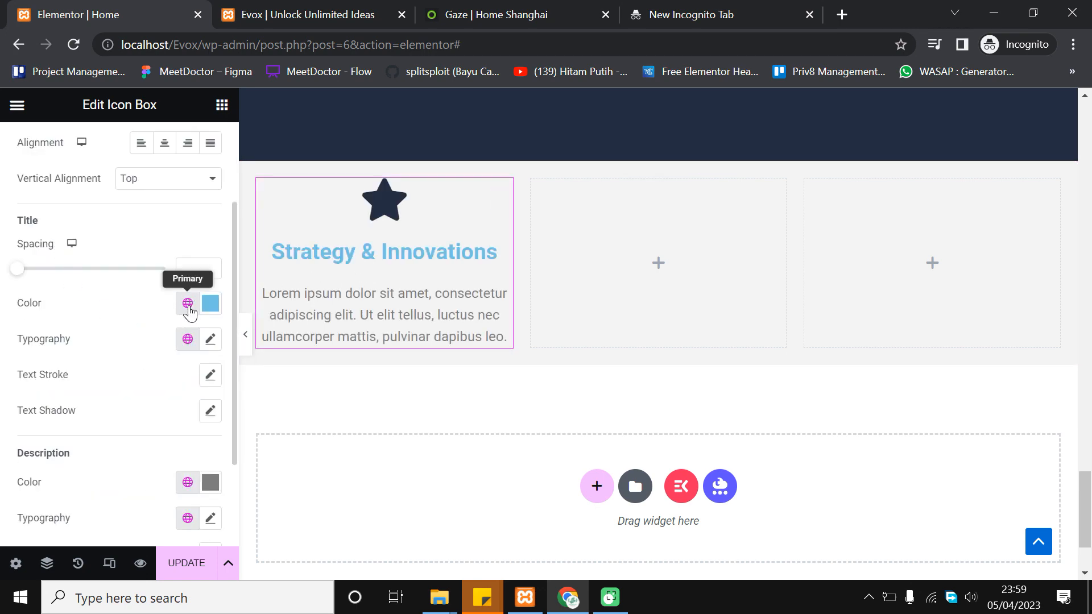
click(187, 303)
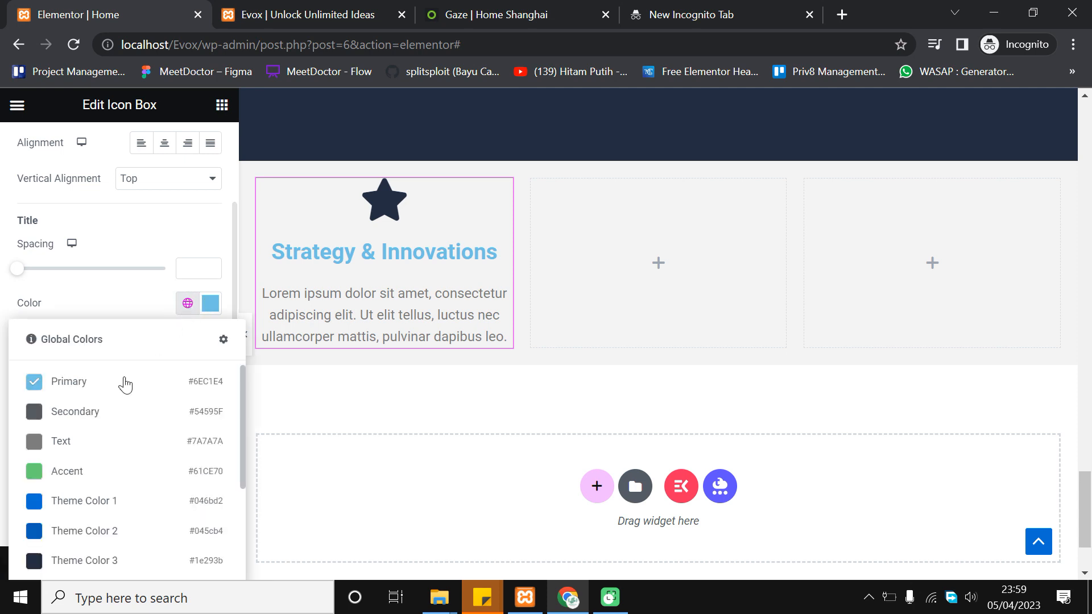
scroll(113, 495, down, 2)
click(116, 476)
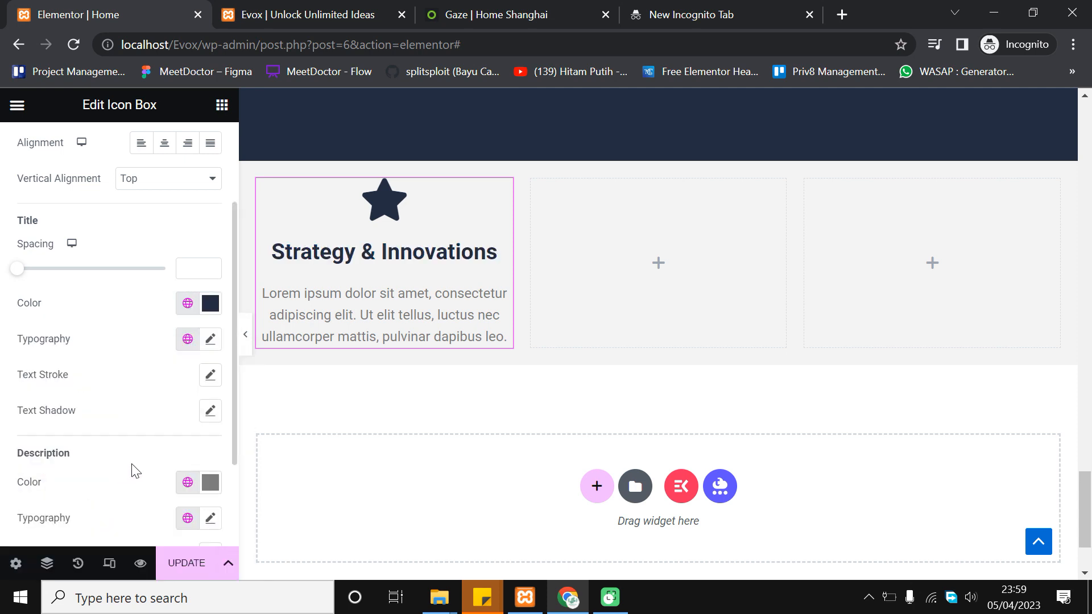
scroll(176, 391, down, 2)
scroll(176, 386, up, 2)
Set the title typography to the Lato family at 20 px
click(211, 339)
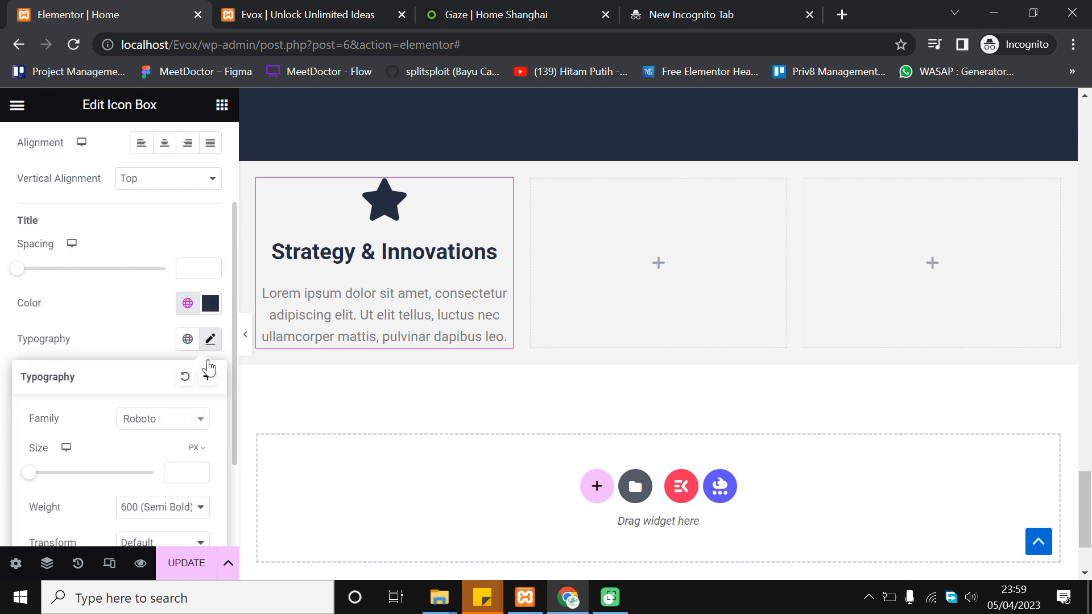
click(181, 418)
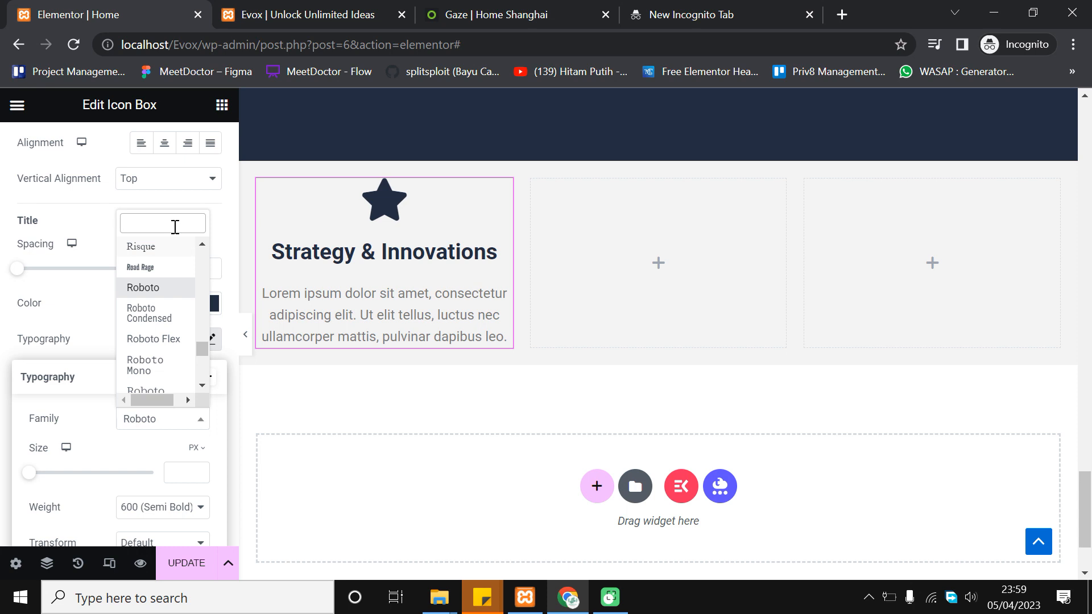
text(lato)
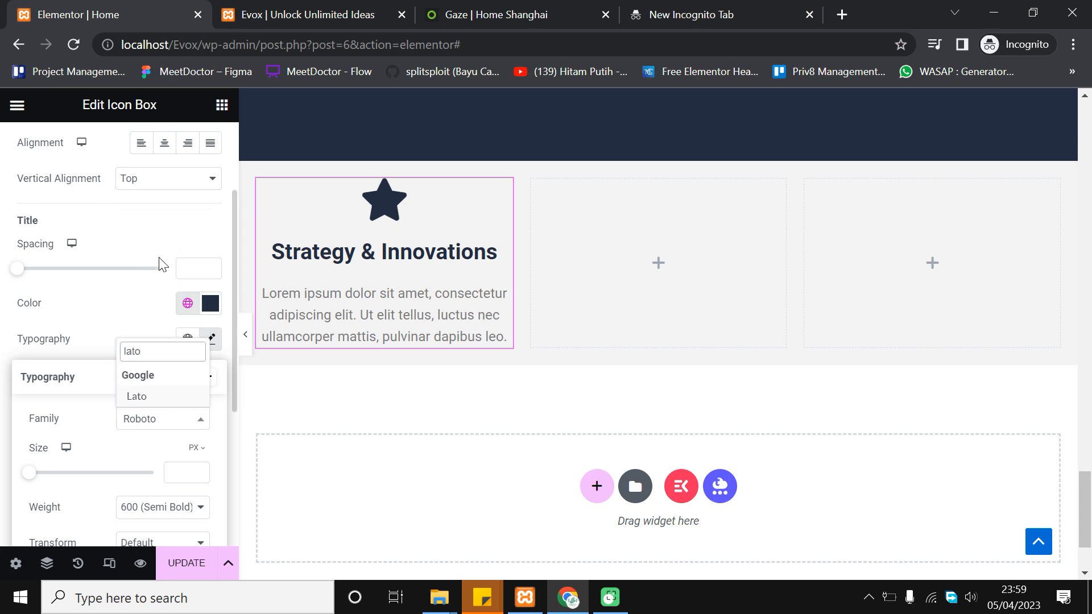
click(161, 398)
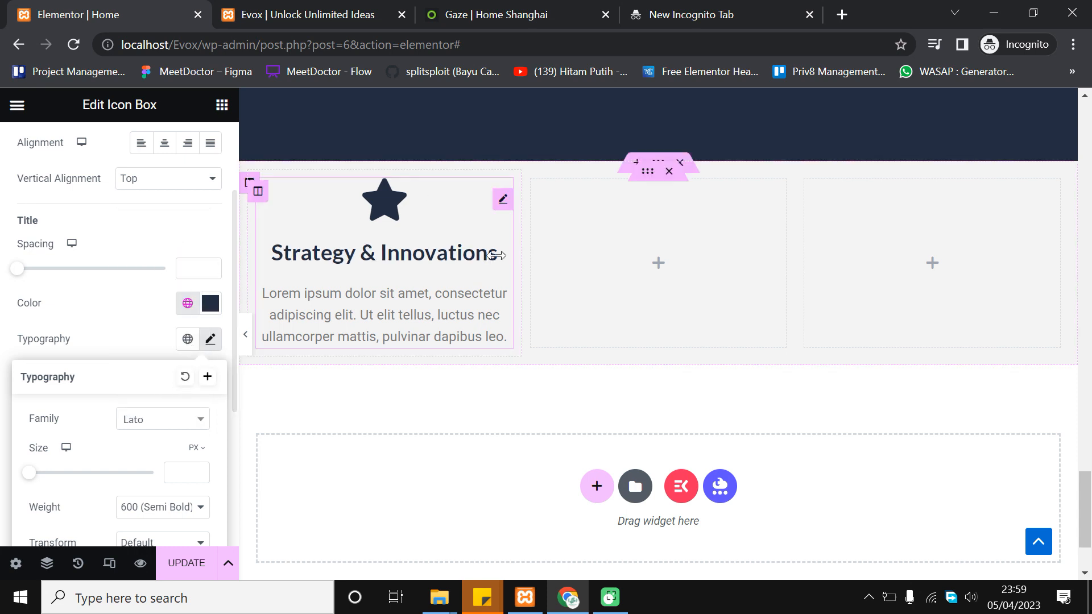
click(200, 470)
click(200, 469)
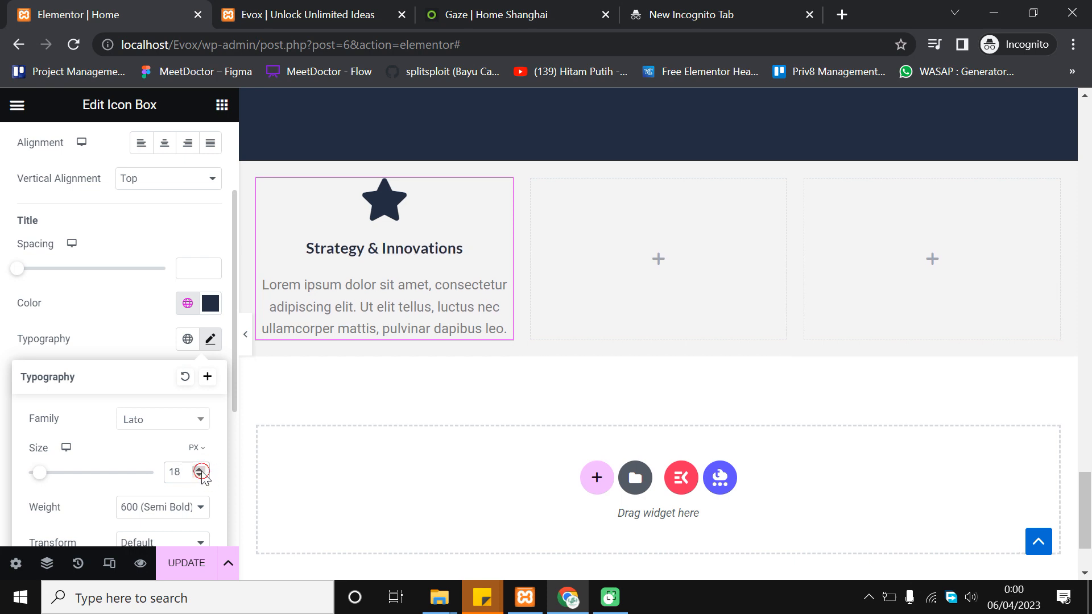
click(201, 470)
click(200, 470)
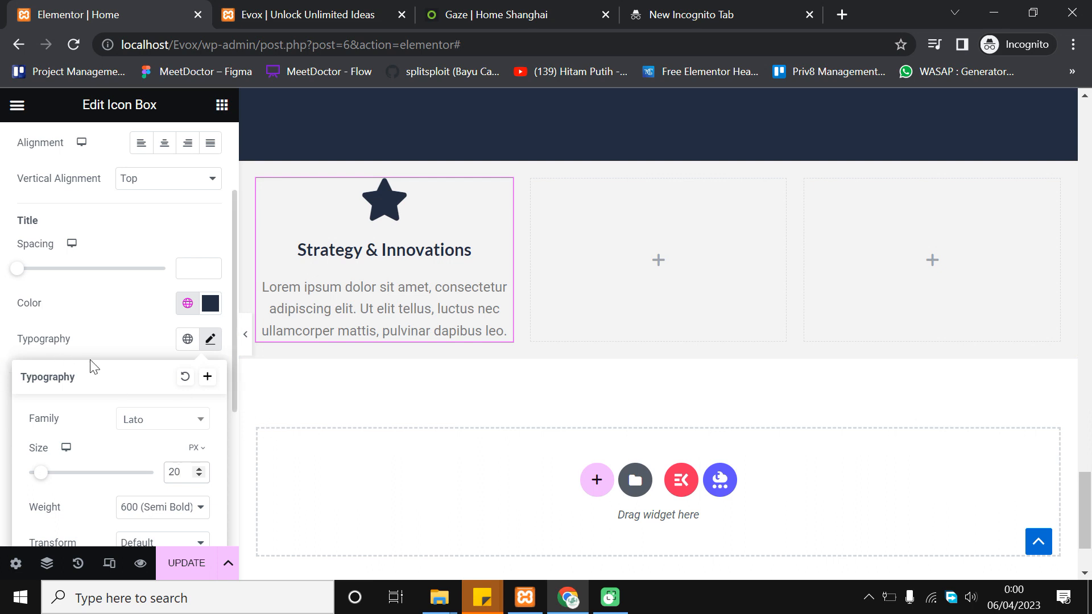
Set the title font weight to 600 (Semi Bold) and preview the page
scroll(202, 479, down, 2)
click(176, 380)
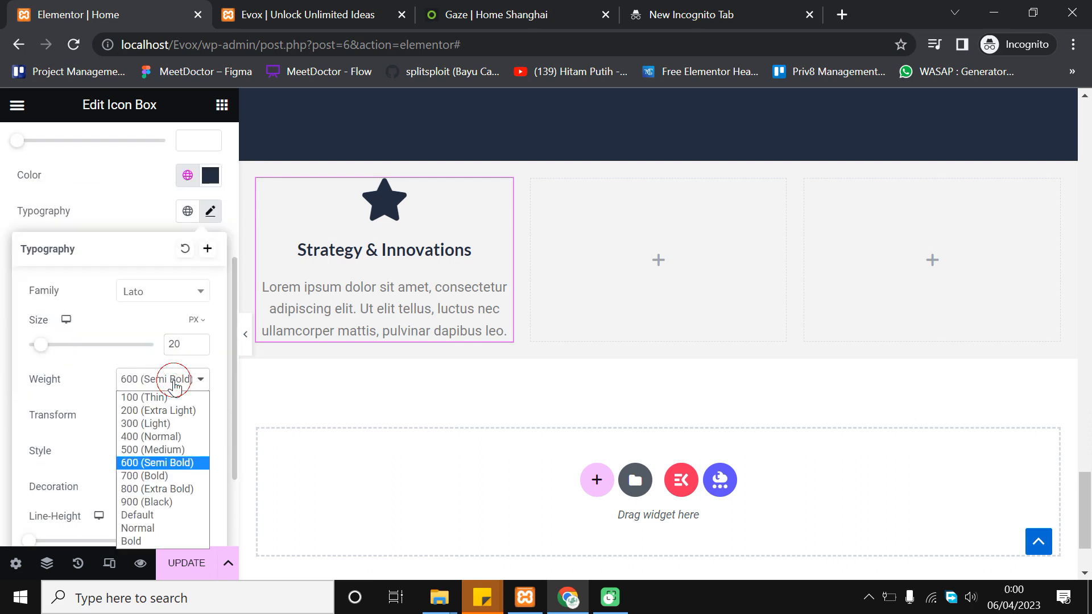
click(168, 473)
click(168, 389)
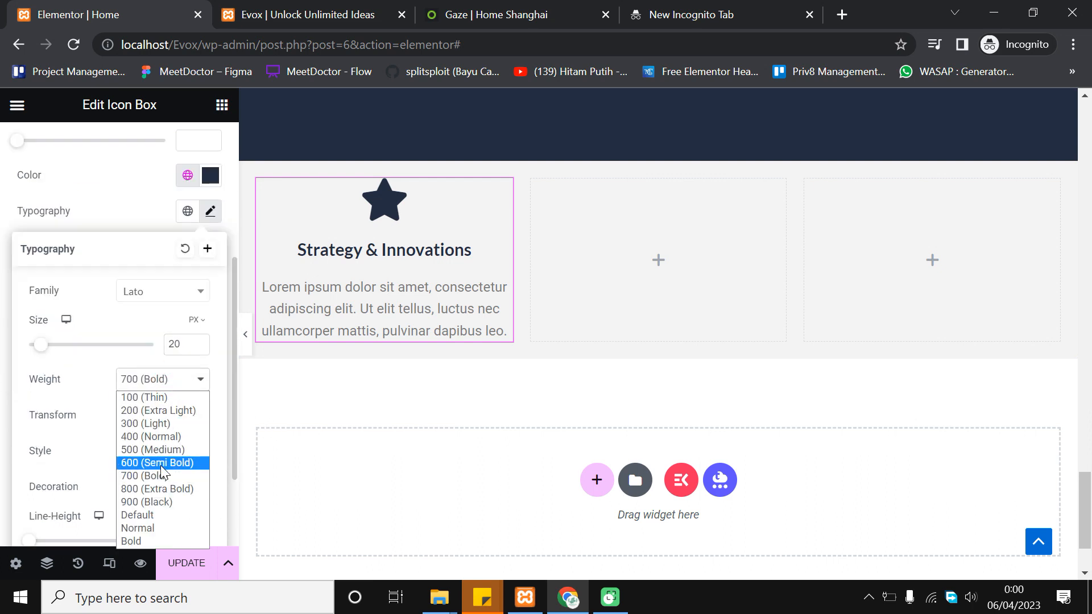
click(163, 464)
scroll(114, 378, down, 2)
scroll(295, 367, up, 2)
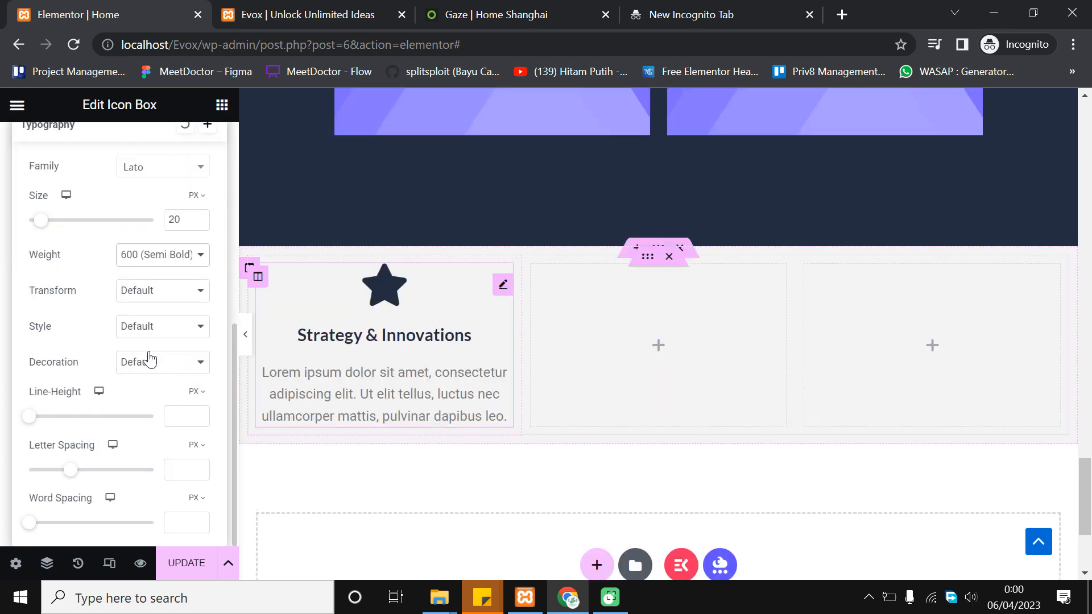
click(3, 329)
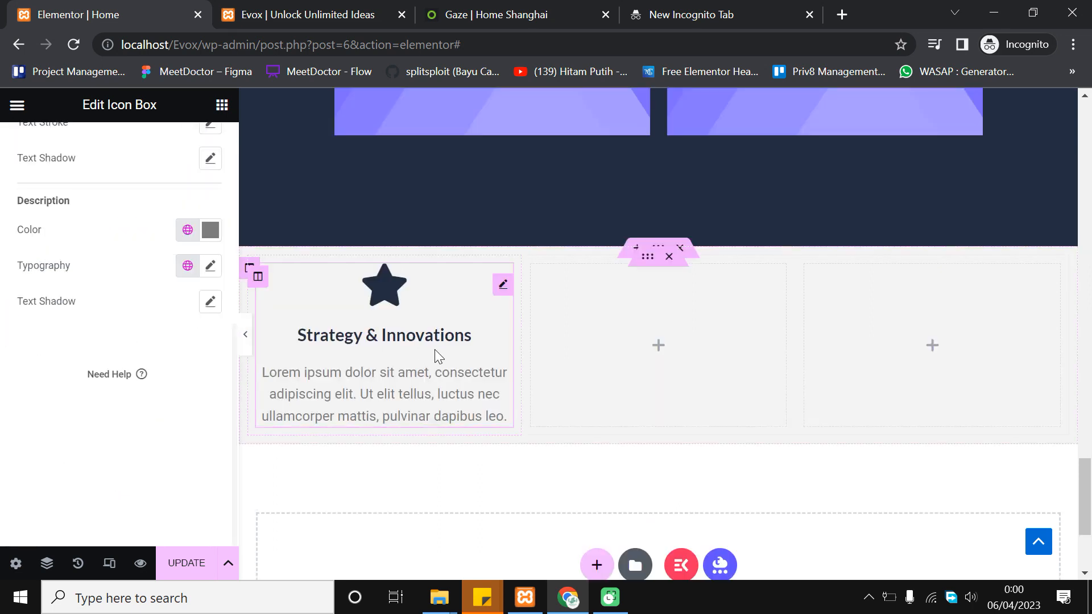
click(245, 336)
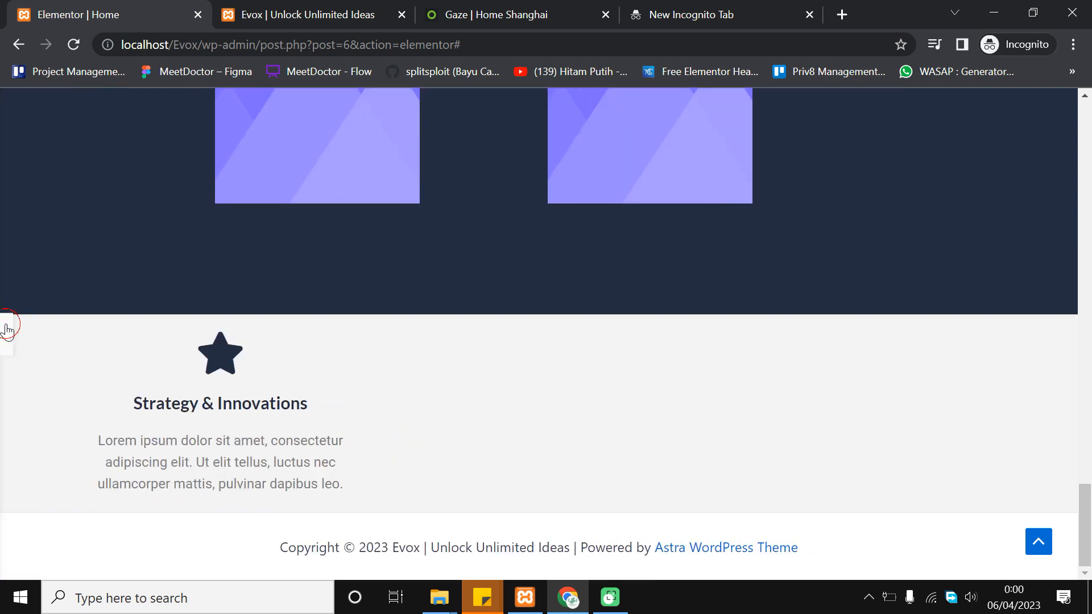
Set the icon box description font family to Poppins
click(7, 335)
scroll(191, 271, up, 2)
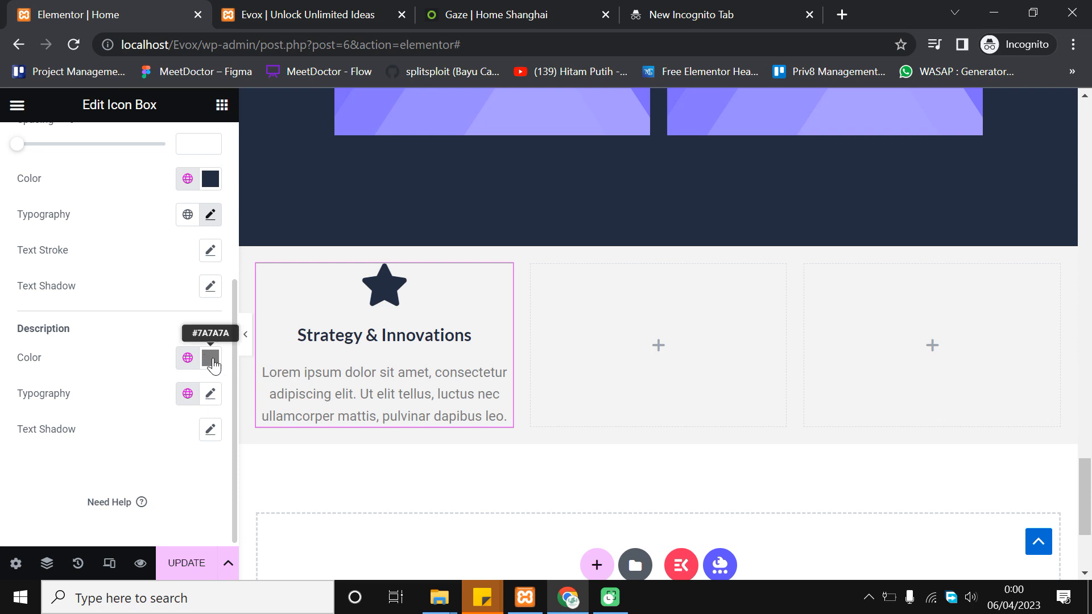
click(222, 407)
click(213, 396)
scroll(193, 461, down, 2)
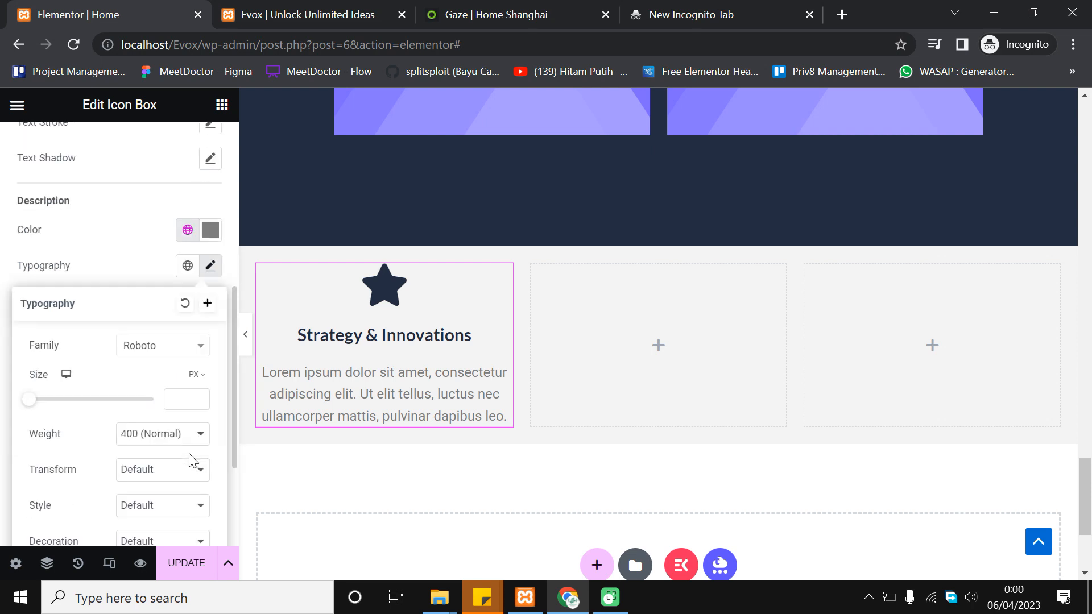
click(168, 357)
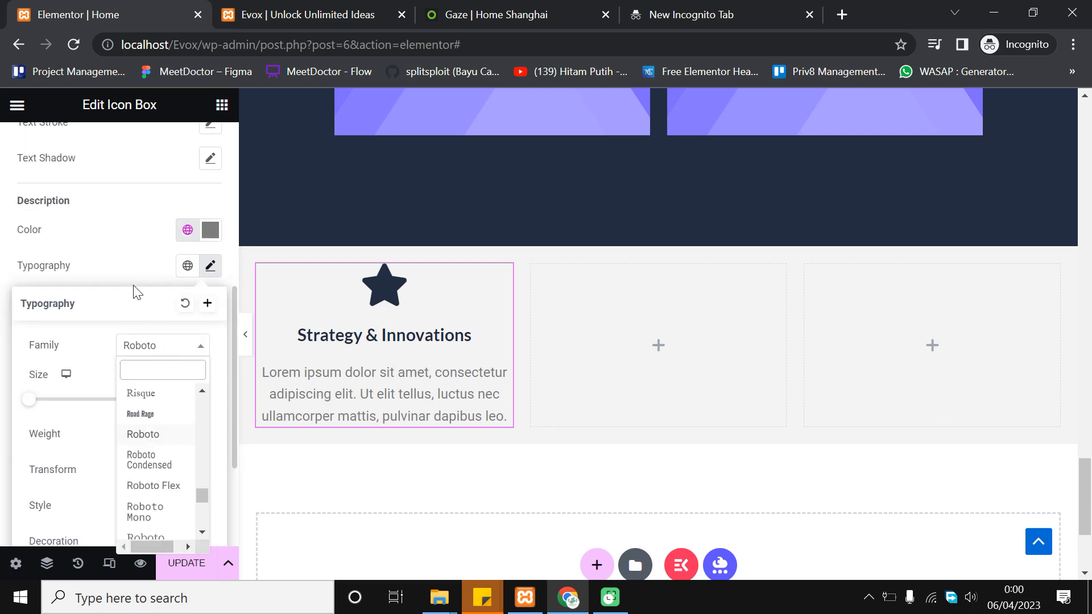
text(popp)
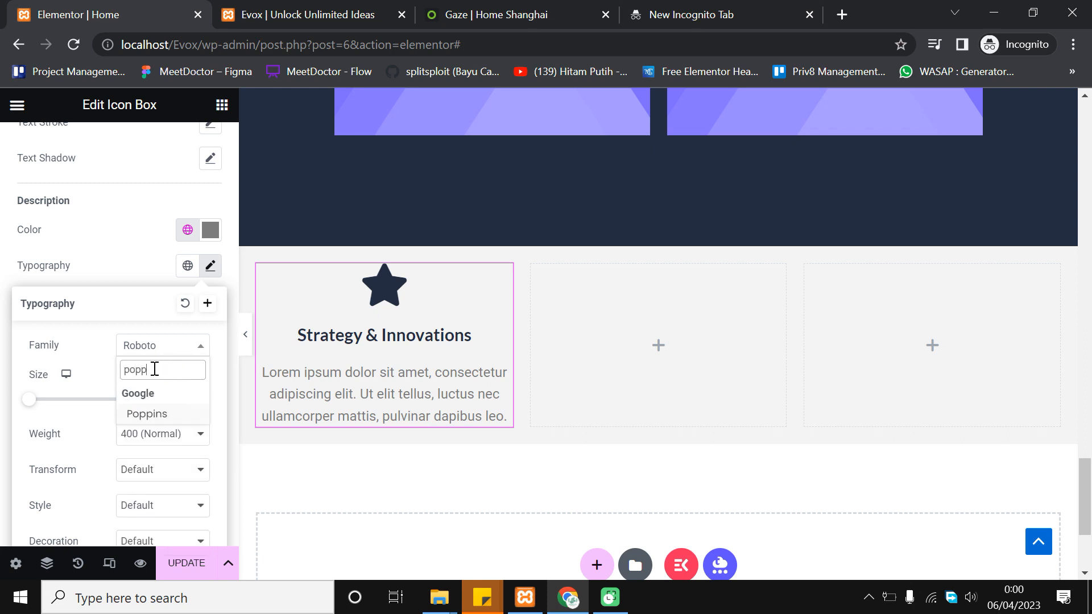
click(153, 418)
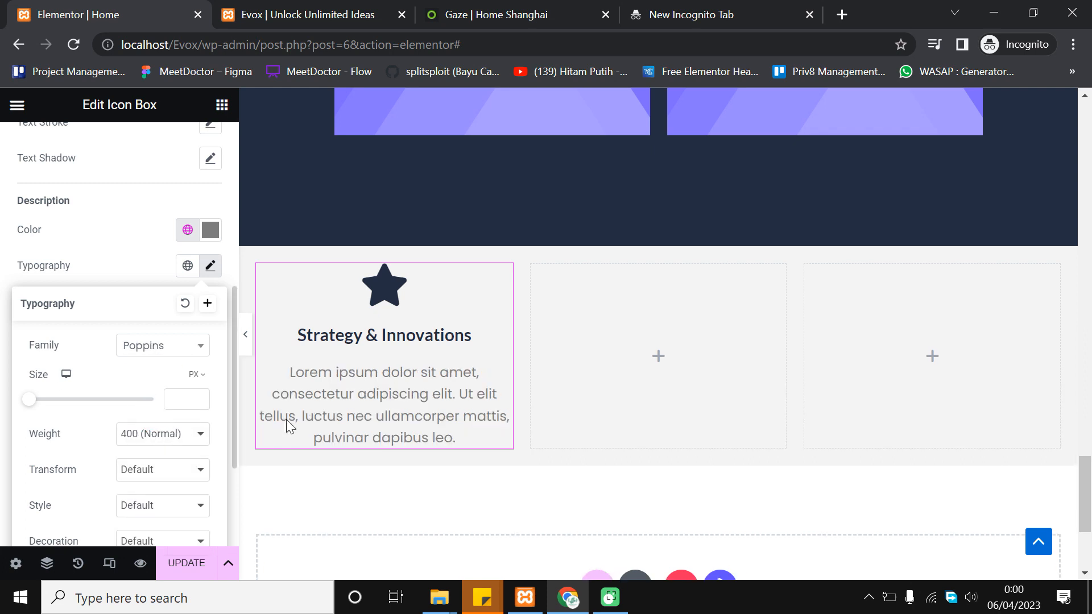
Raise the description font size to 15 px
click(200, 398)
click(200, 398)
click(201, 398)
click(200, 398)
click(200, 397)
click(201, 397)
click(201, 397)
click(201, 397)
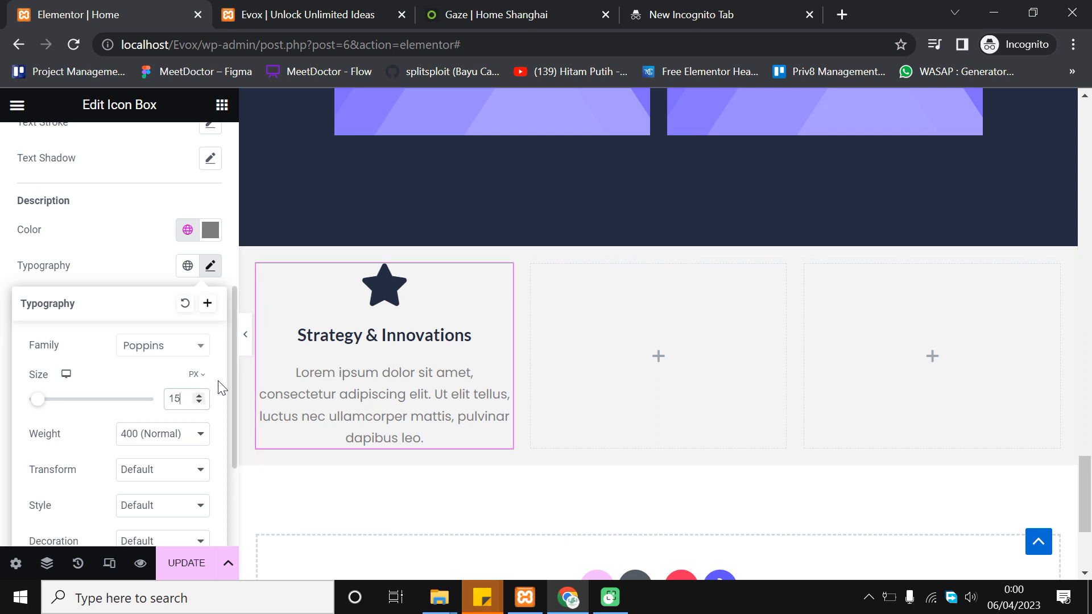
scroll(209, 426, down, 2)
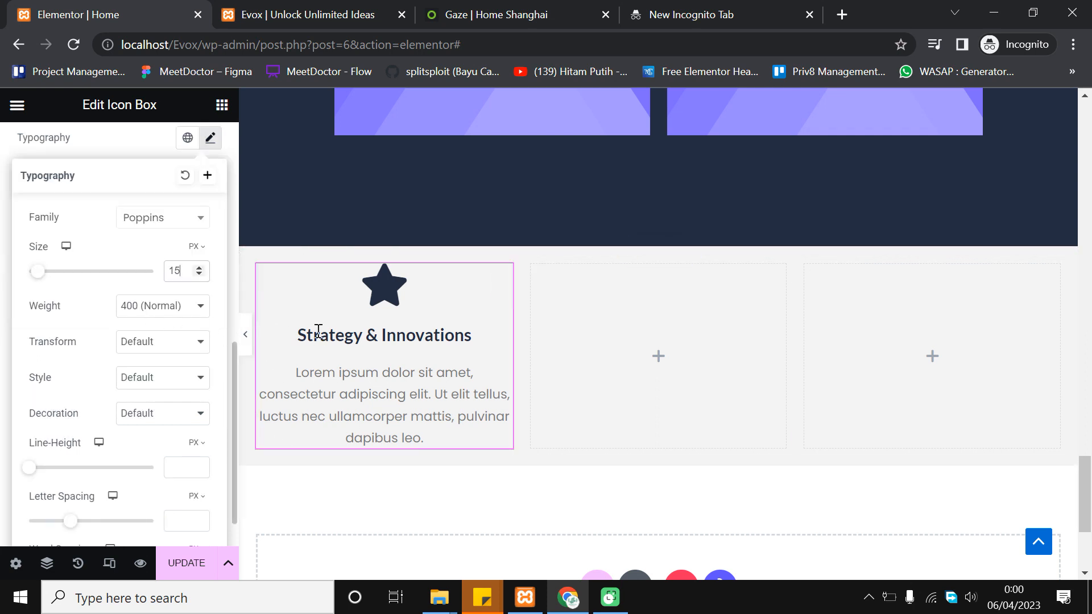
scroll(152, 385, up, 2)
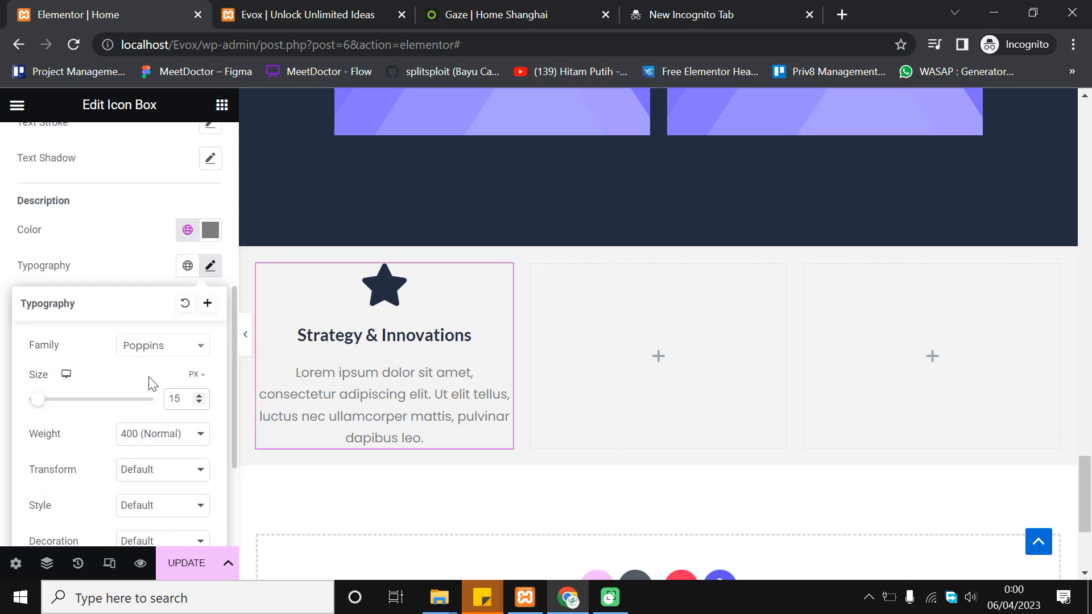
click(6, 360)
scroll(302, 392, up, 3)
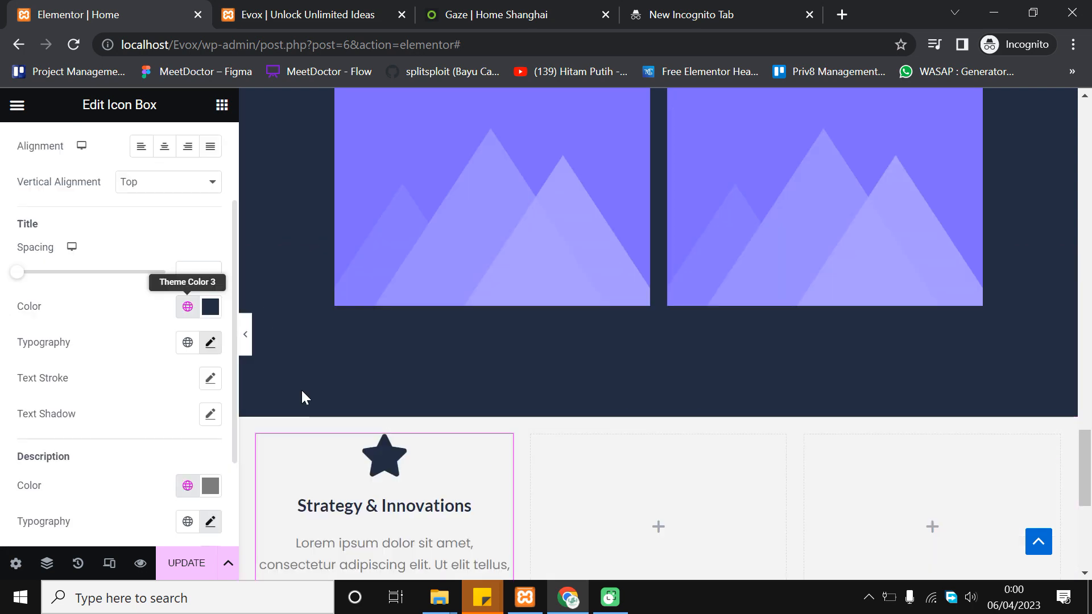
scroll(425, 435, down, 2)
scroll(142, 350, up, 2)
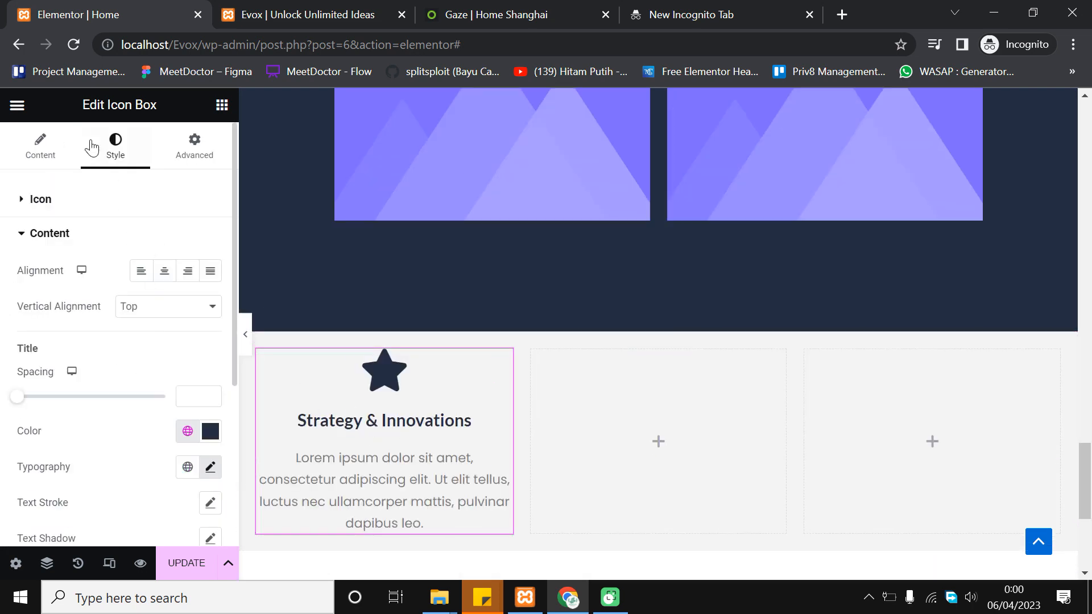
click(39, 149)
click(466, 8)
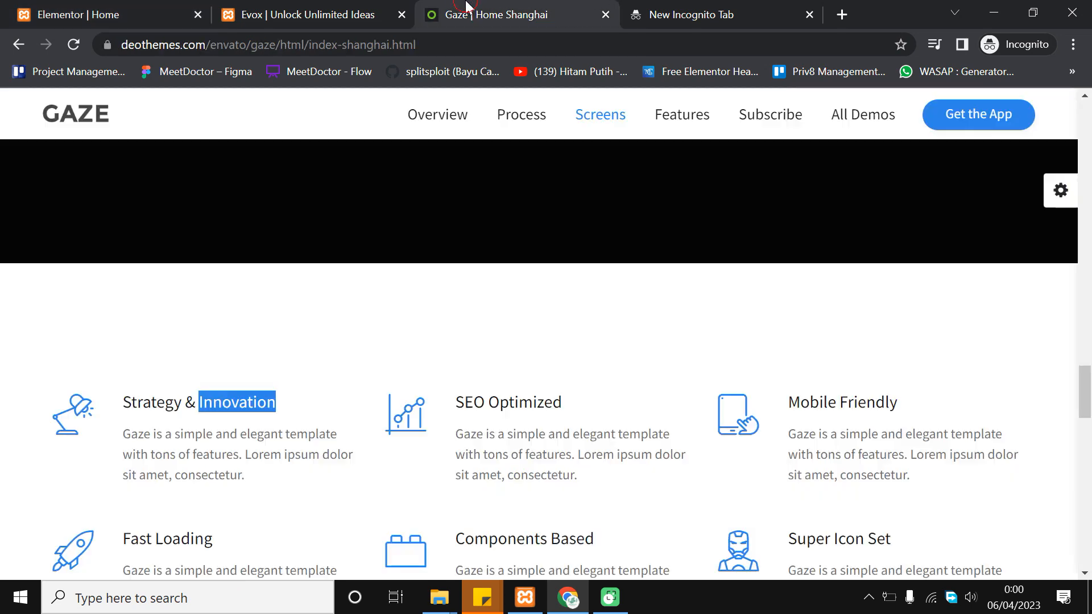
click(147, 349)
scroll(171, 369, down, 2)
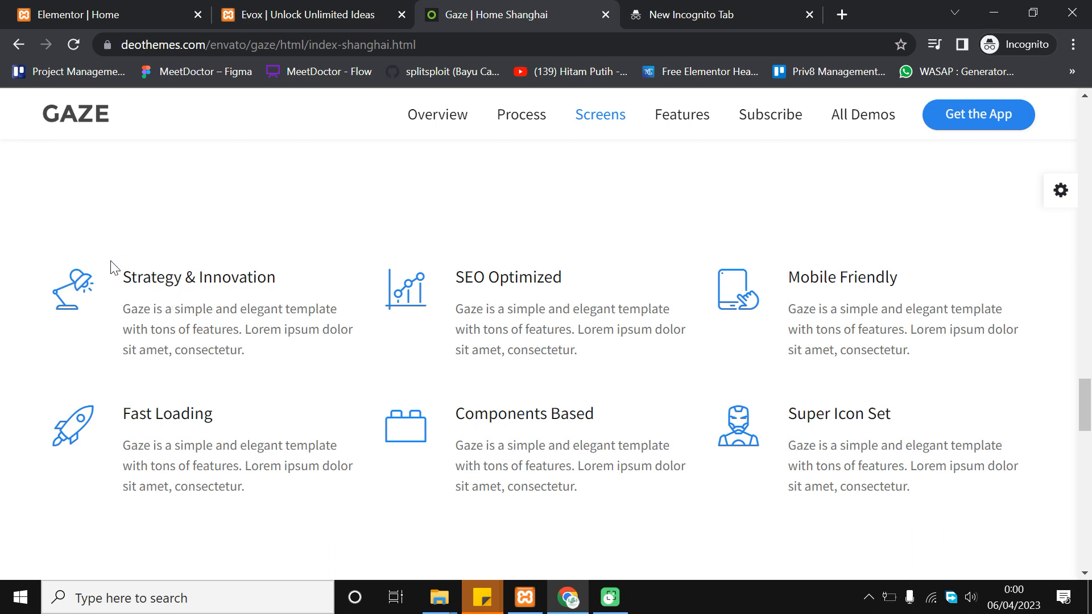
click(134, 7)
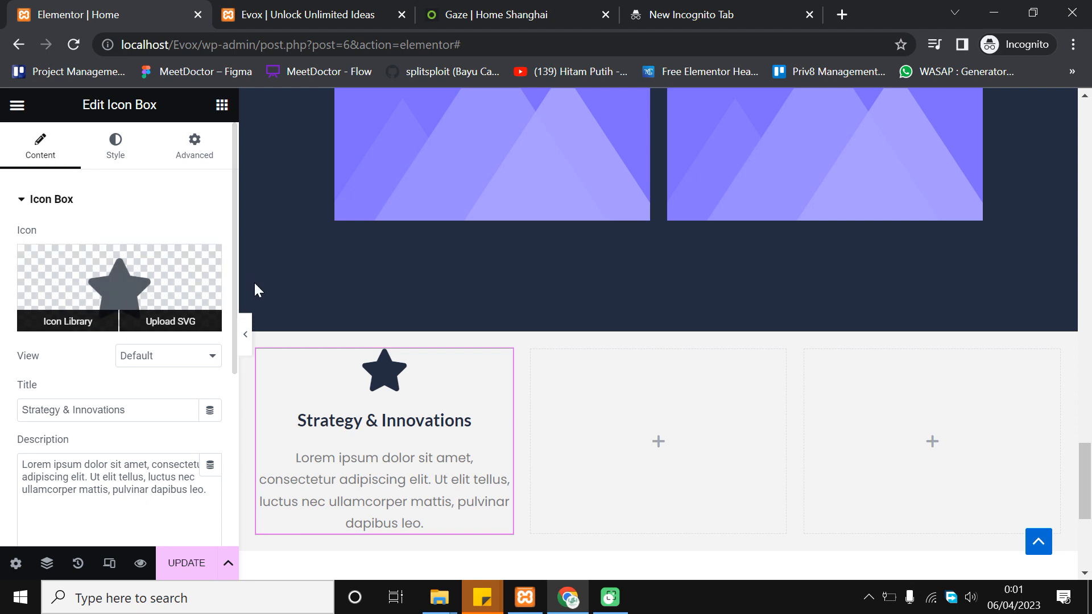
Replace the star with the Idea1 lightbulb icon, found by searching 'idea' in the library
mouse_move(147, 295)
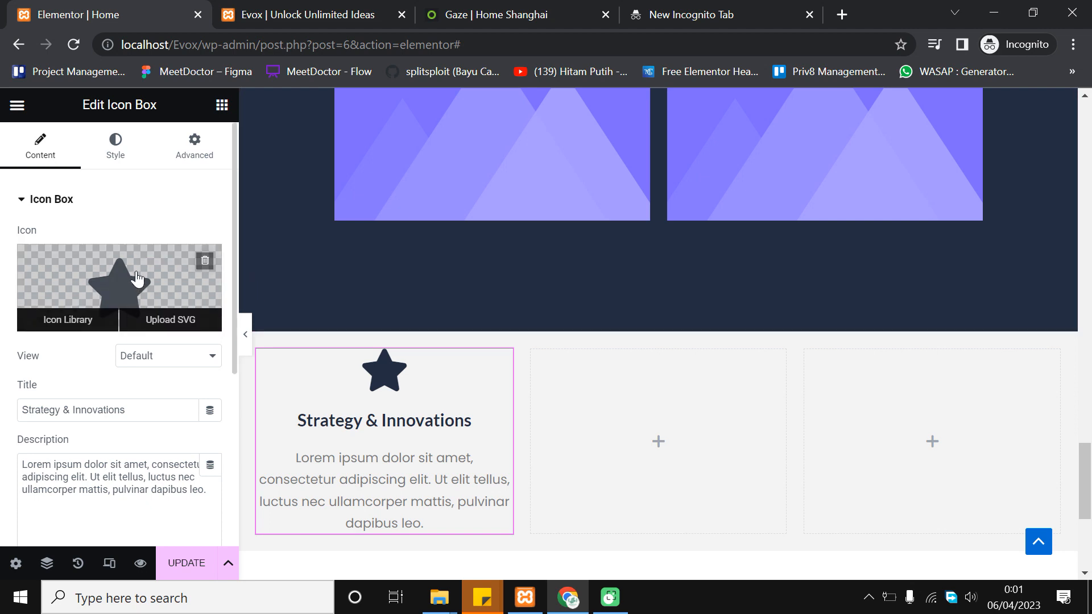
click(137, 279)
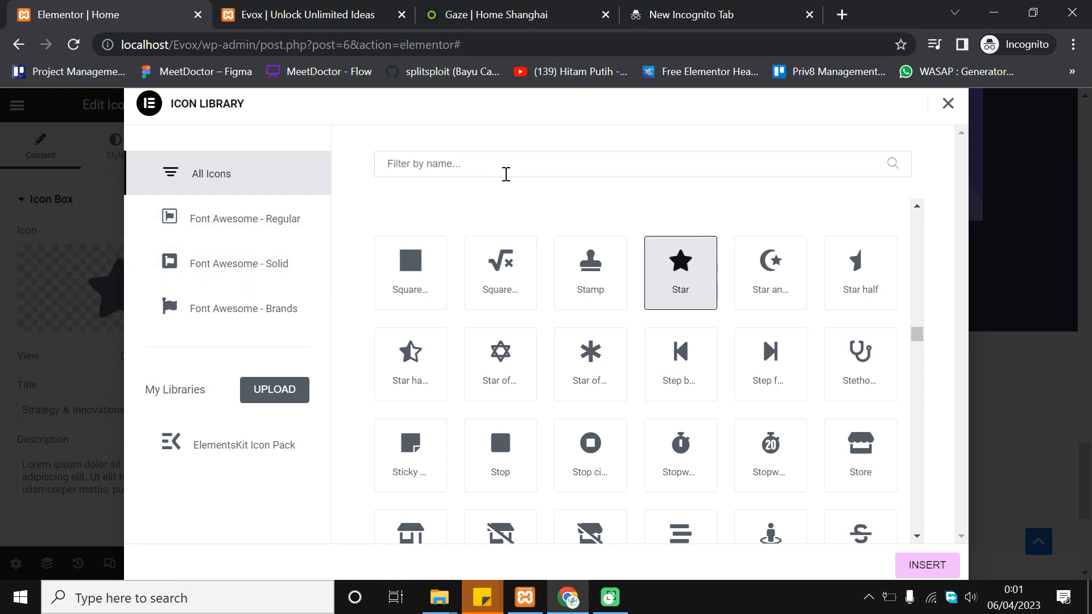
scroll(658, 287, down, 8)
scroll(819, 341, down, 5)
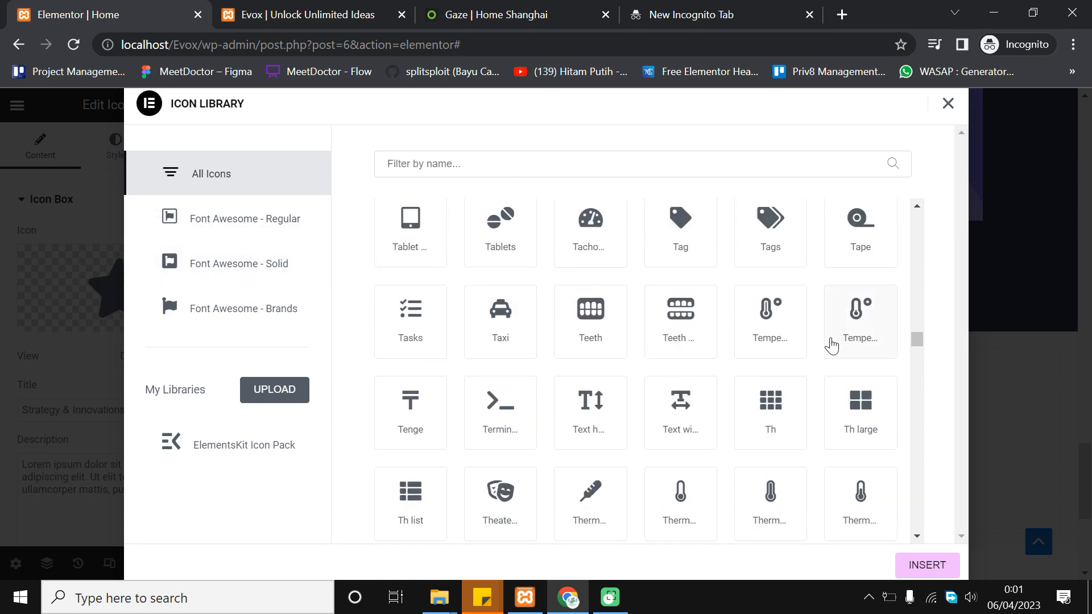
scroll(611, 361, up, 10)
scroll(612, 360, up, 5)
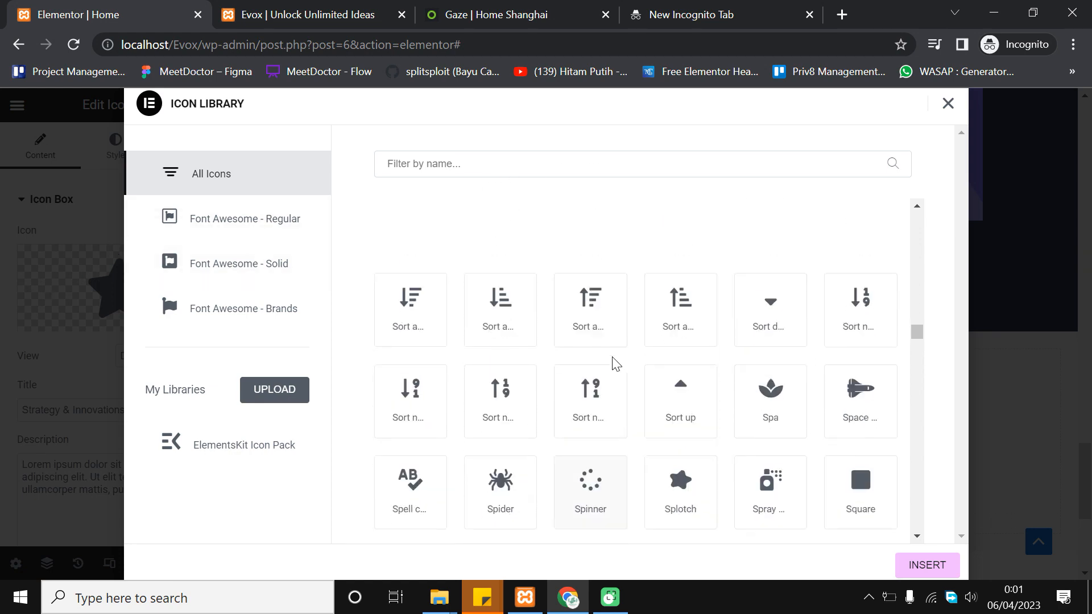
click(535, 165)
text(stra)
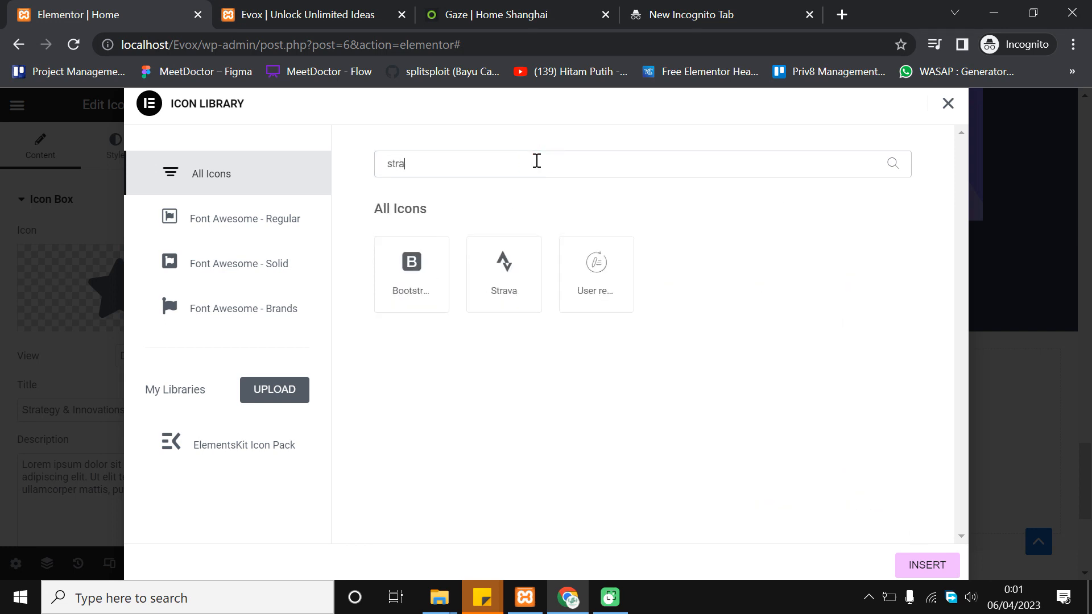
double_click(536, 161)
key(BackSpace)
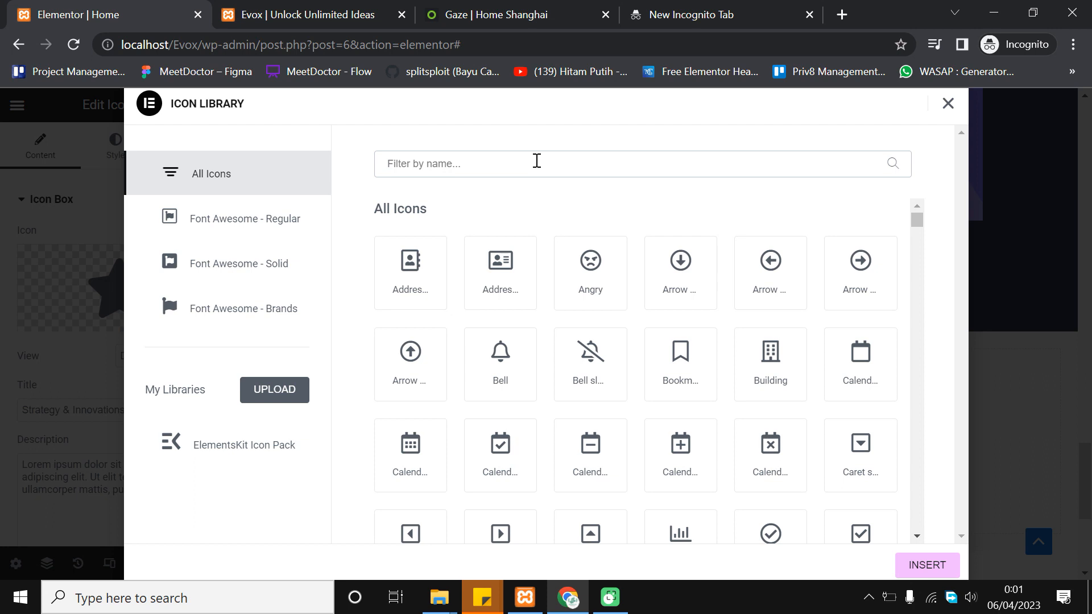
text(ide)
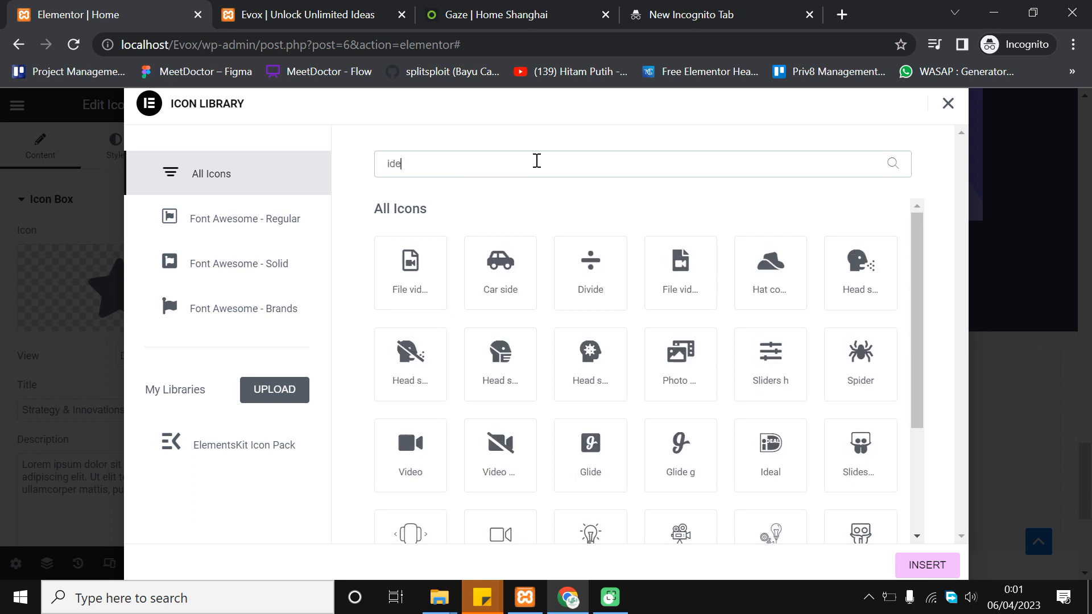
text(a)
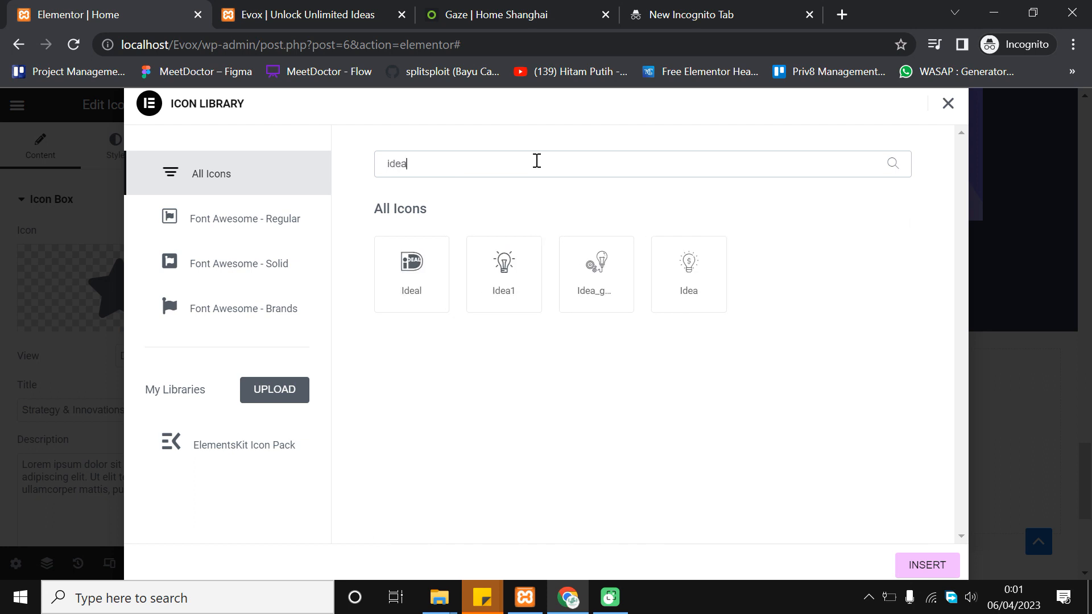
click(704, 277)
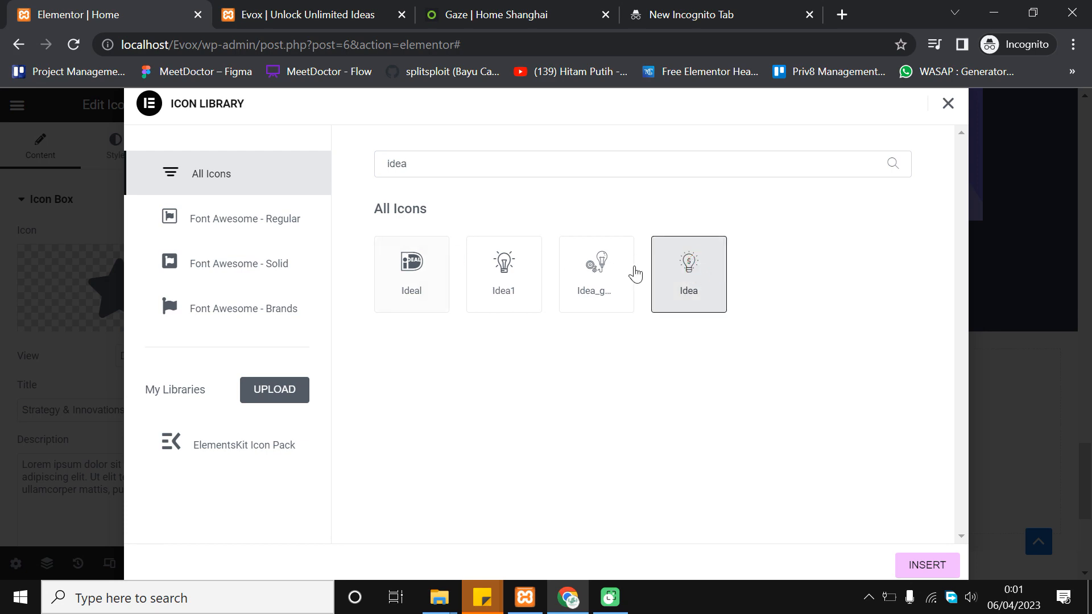
click(518, 245)
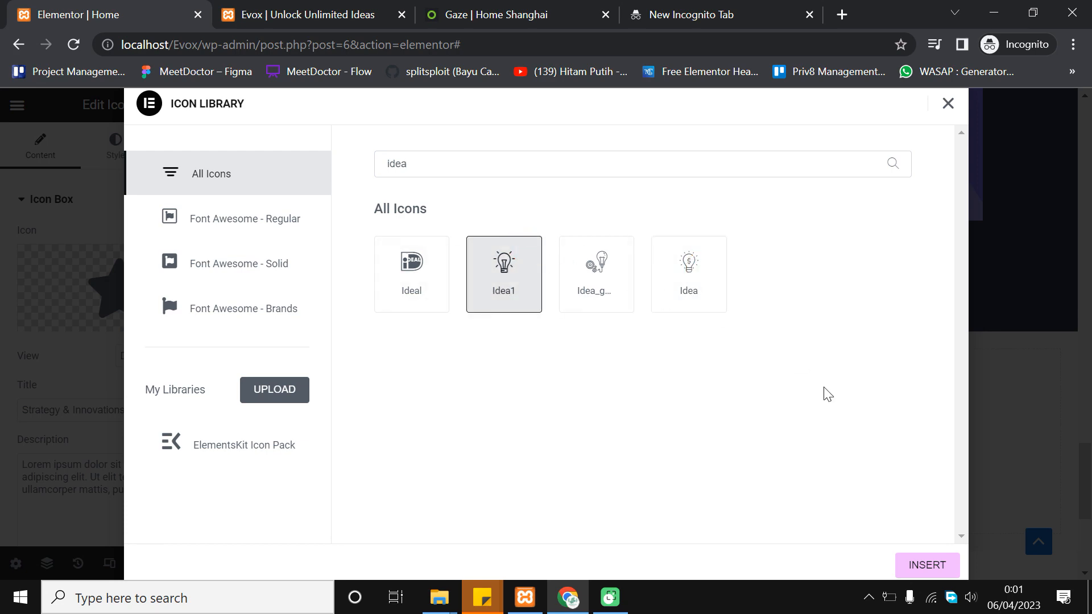
click(920, 563)
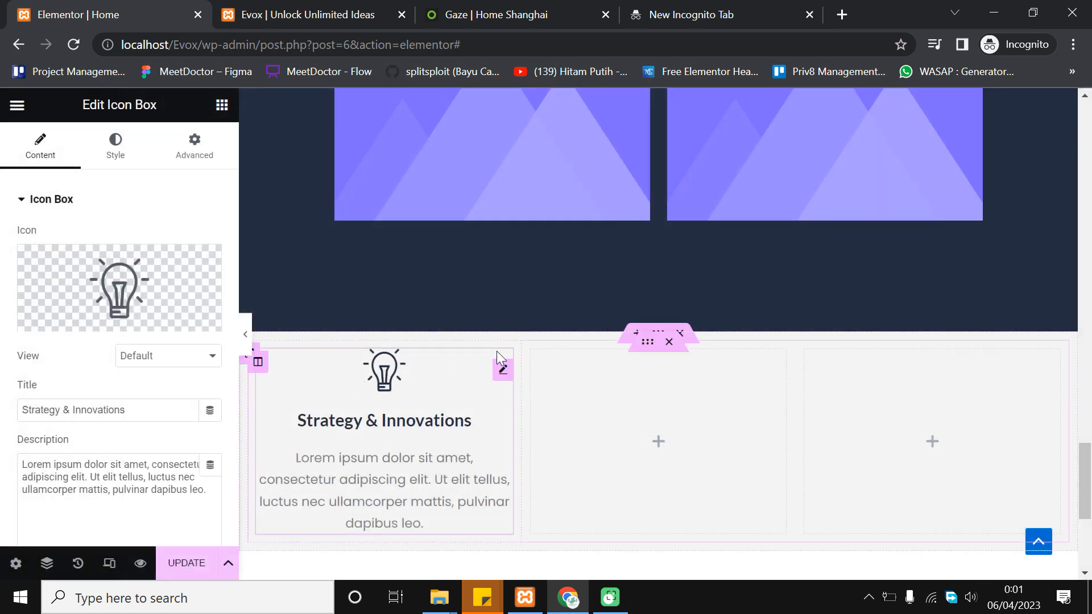
Set the icon position to Left of the title and description, then preview
scroll(135, 366, down, 5)
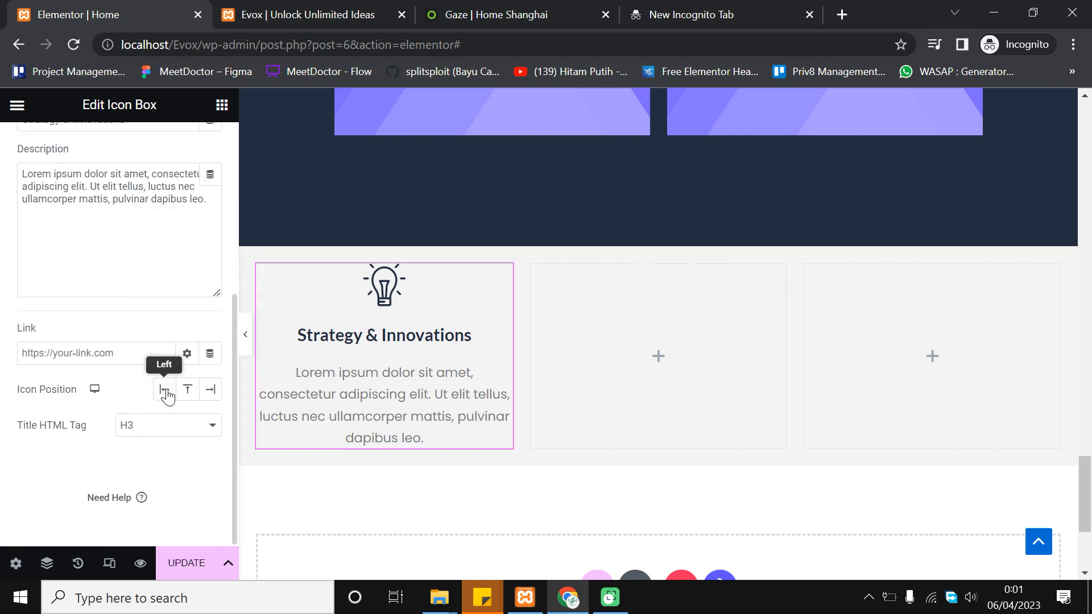
click(165, 390)
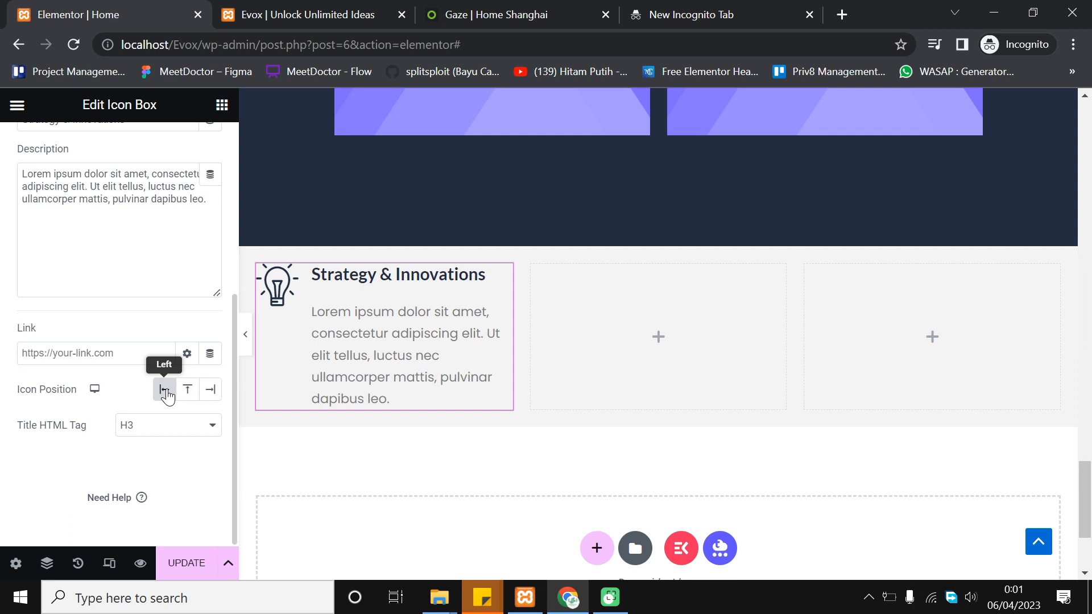
click(249, 337)
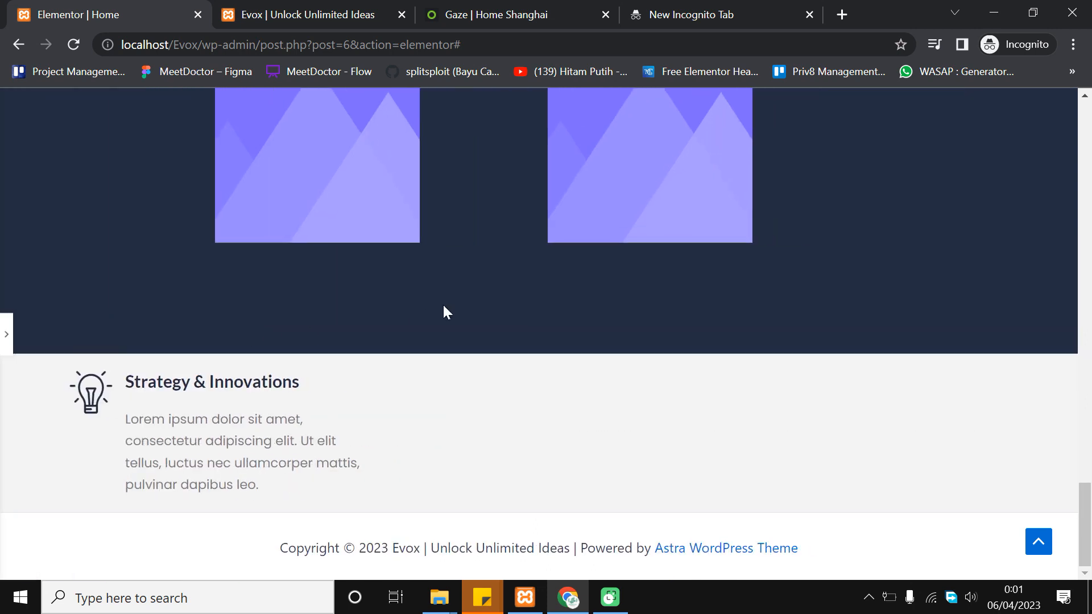
click(6, 331)
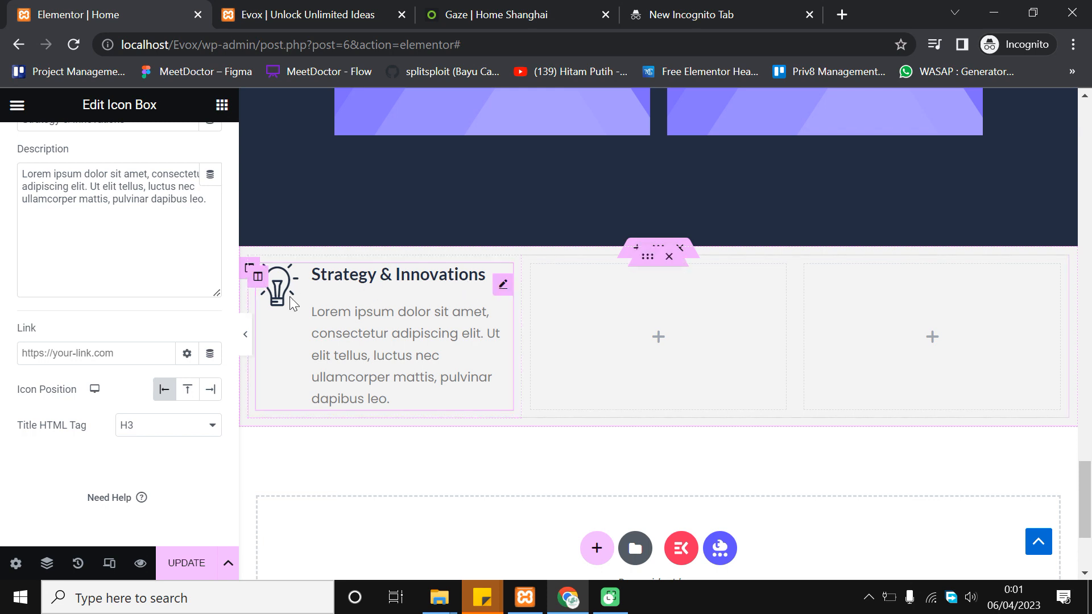
Set the icon box column's linked padding to 15 px on all four sides
click(260, 280)
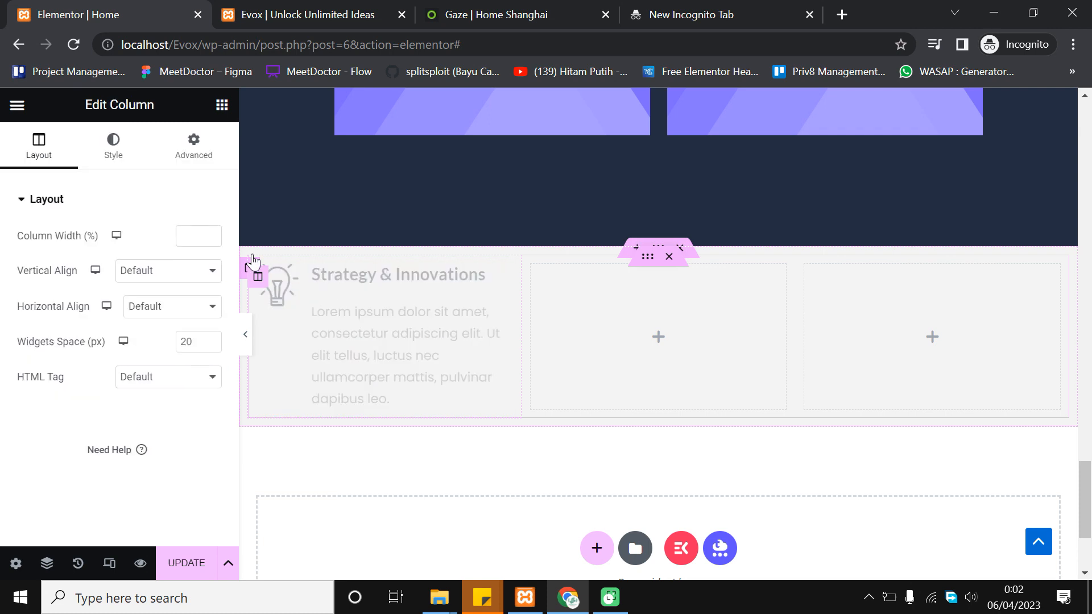
click(184, 151)
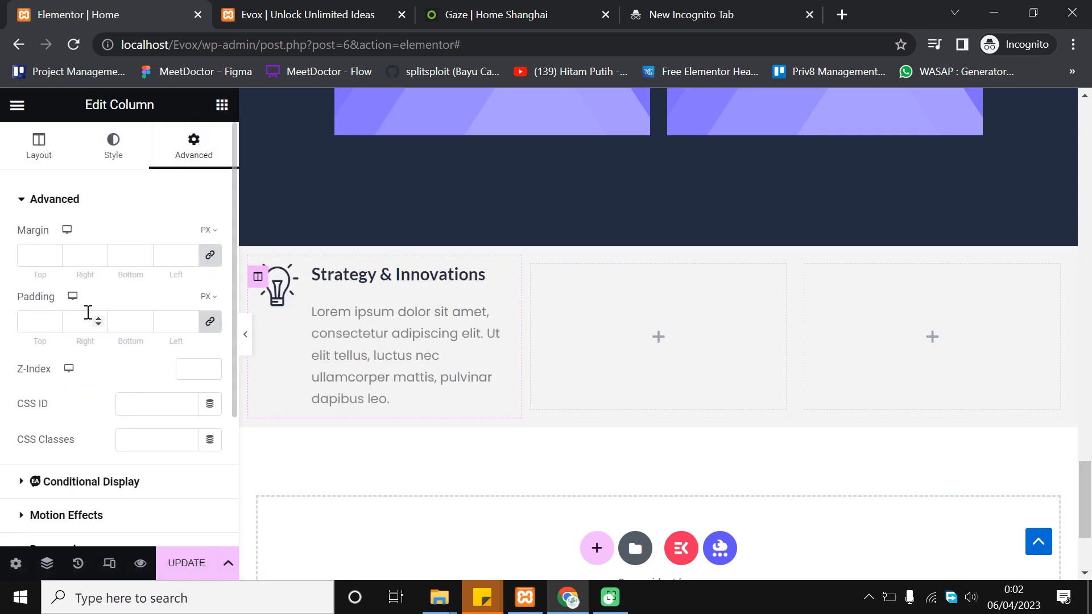
click(38, 322)
text(10)
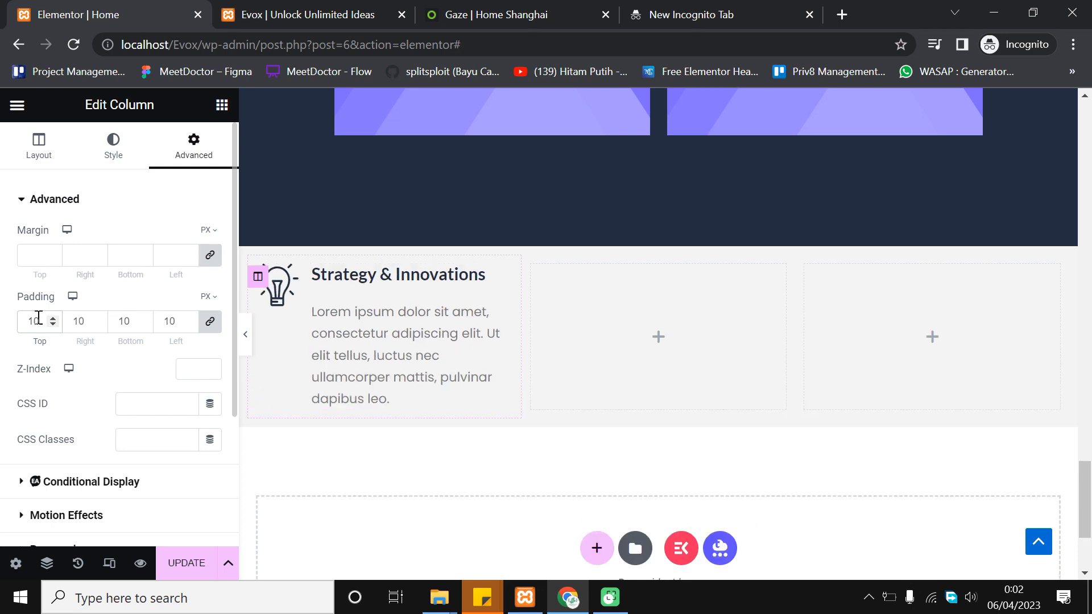
key(BackSpace)
text(5)
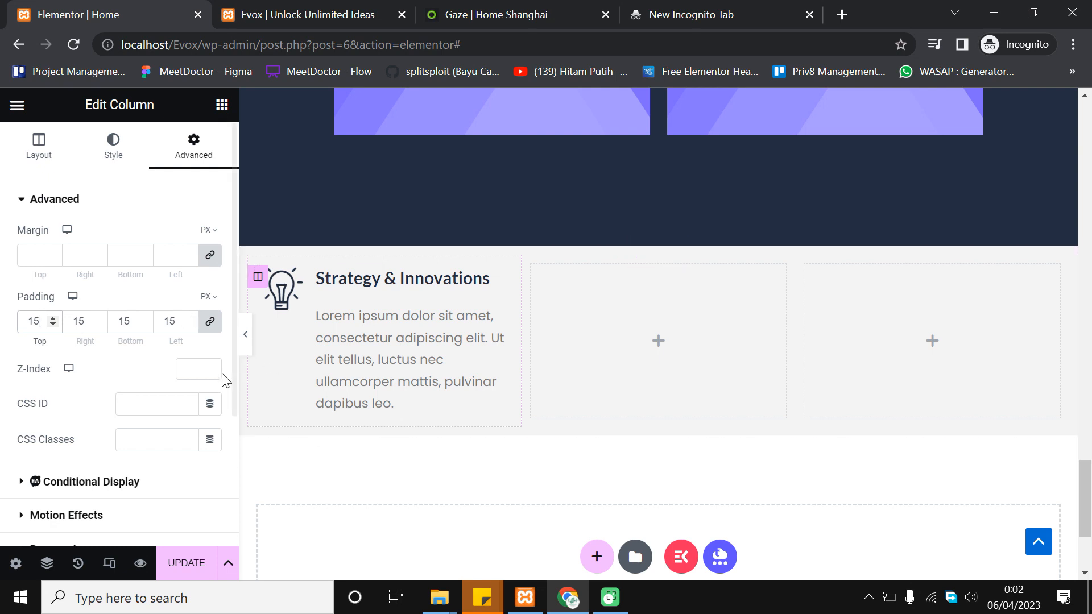
click(245, 337)
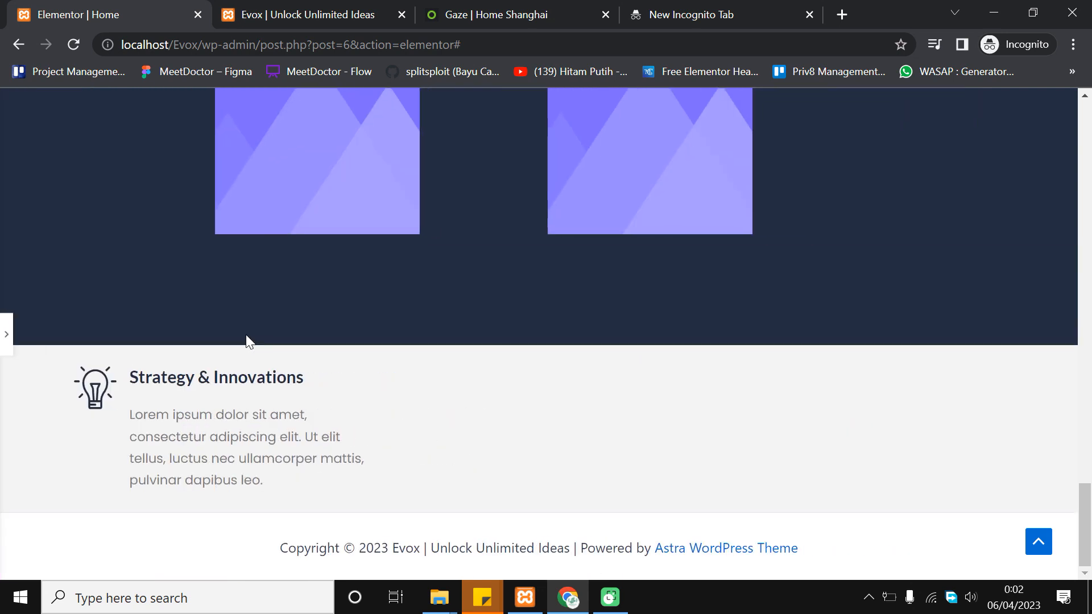
click(7, 338)
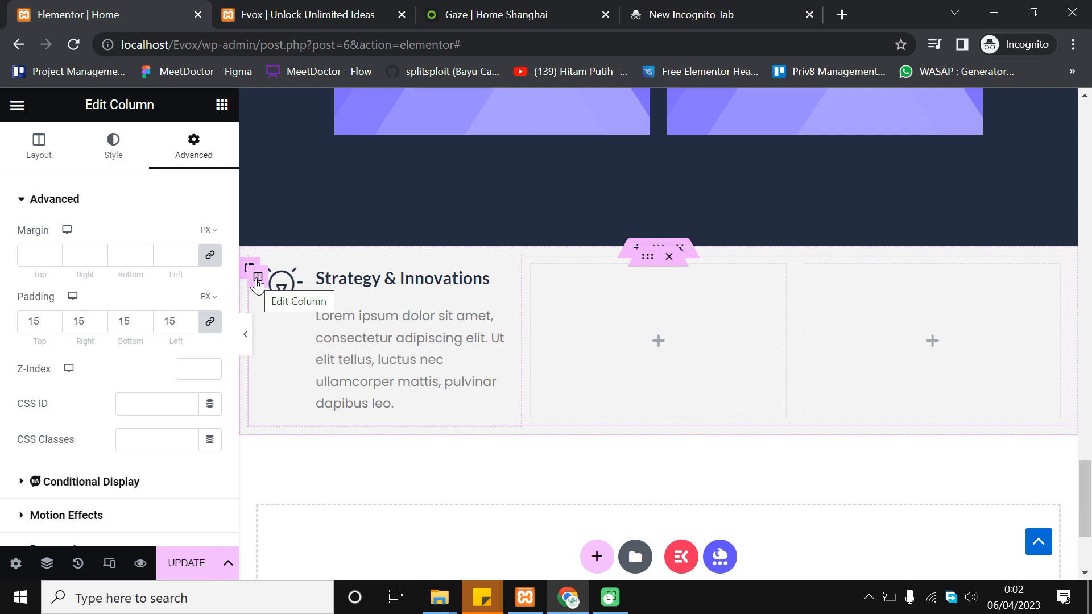
Copy the Strategy & Innovations column and paste it into two empty columns
right_click(257, 284)
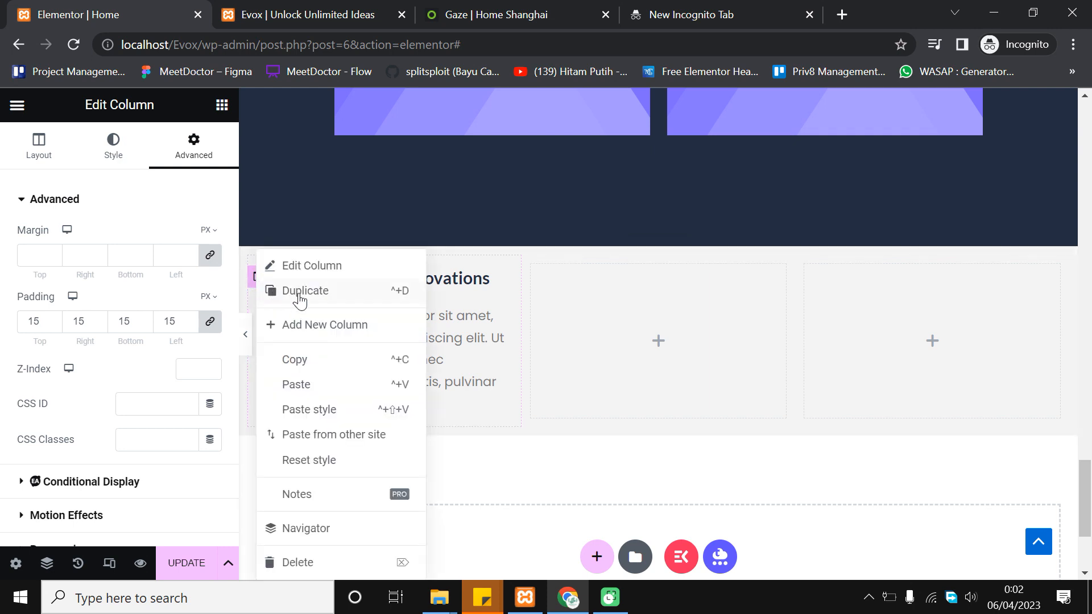
click(321, 360)
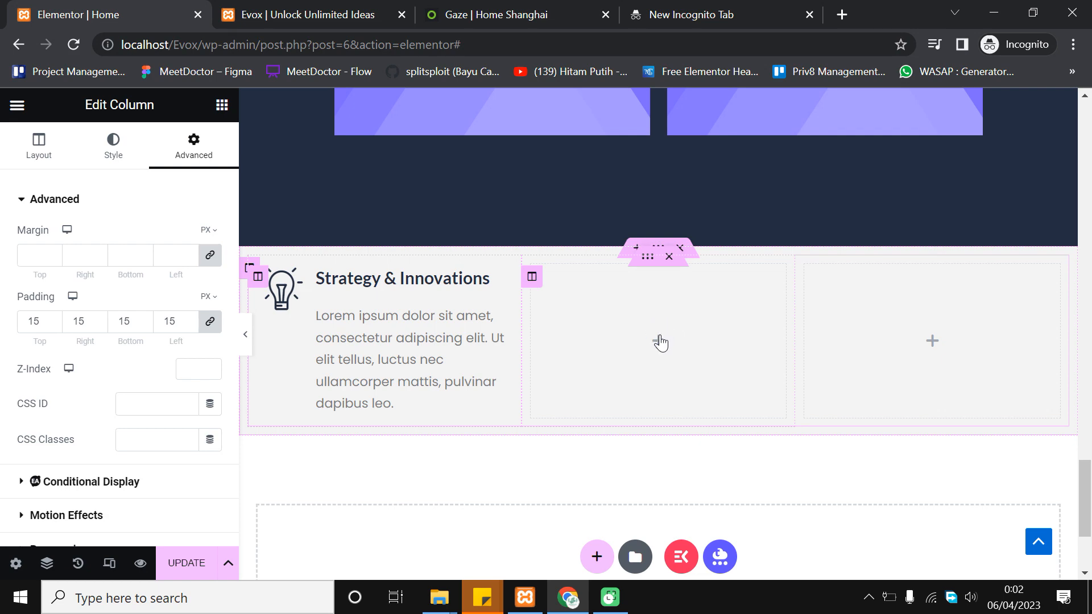
right_click(678, 361)
click(711, 390)
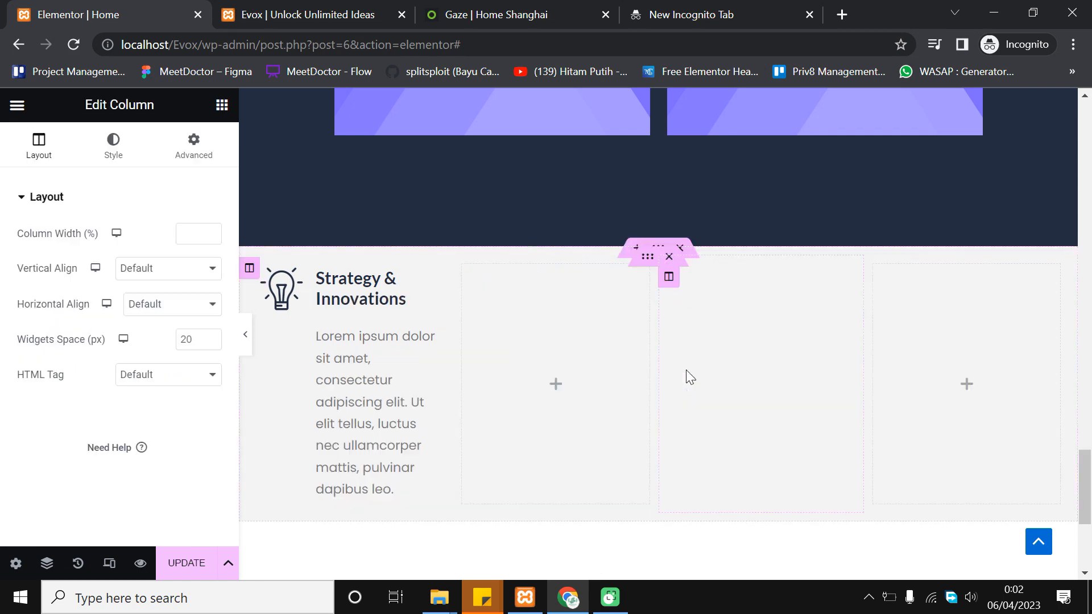
right_click(558, 376)
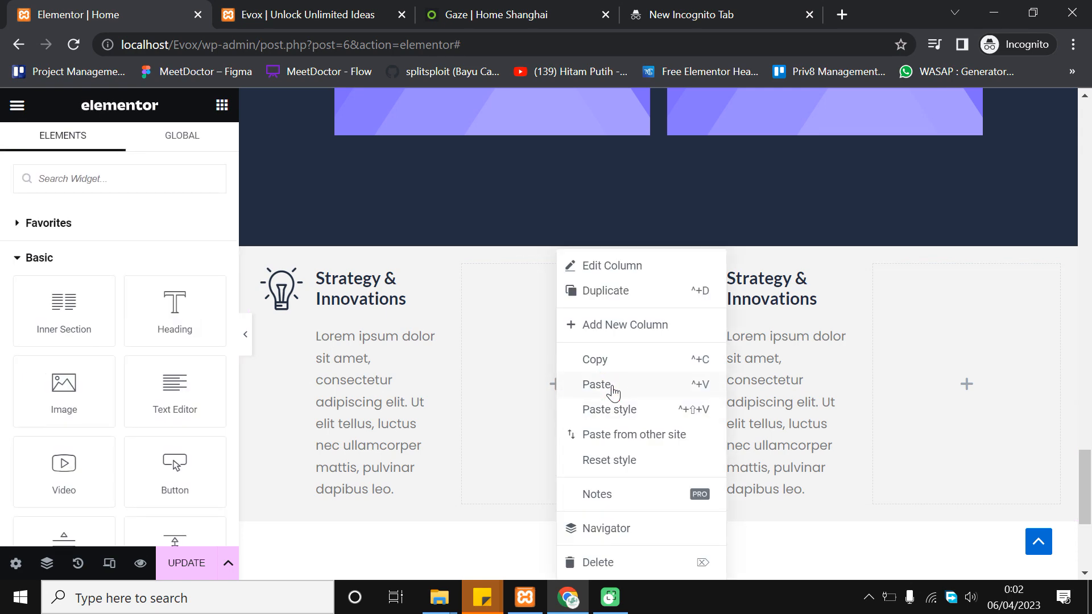
click(611, 386)
scroll(804, 260, down, 1)
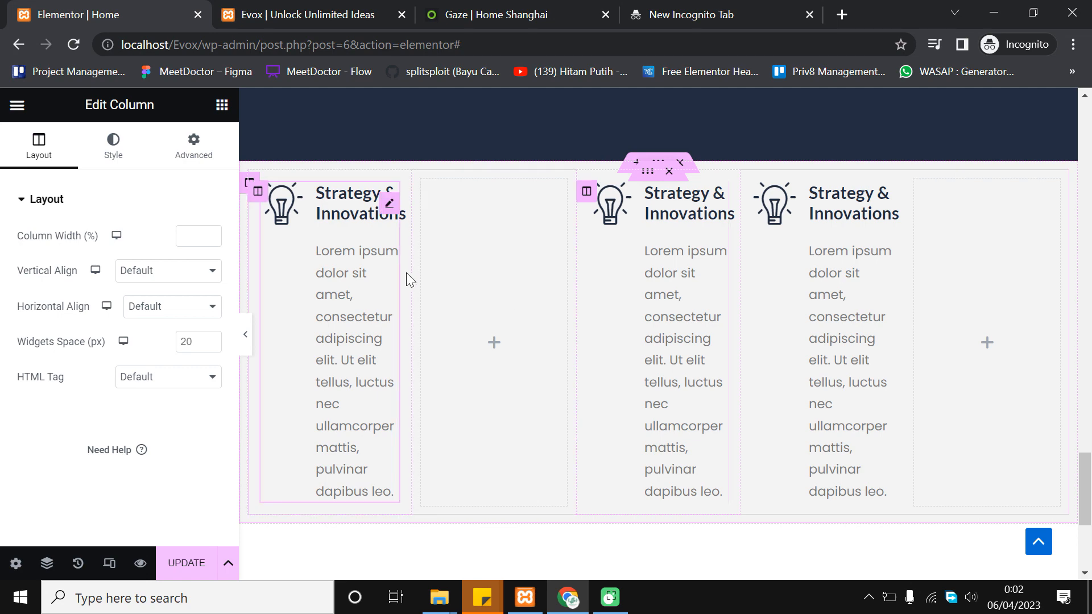
Delete the two leftover empty columns and preview the three-box row
right_click(422, 194)
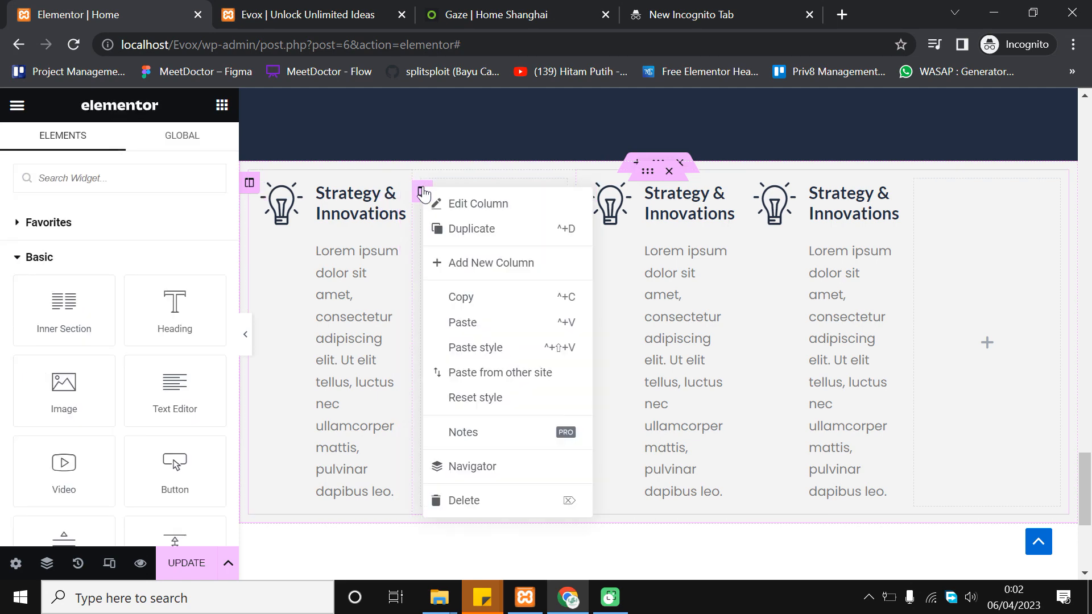
click(470, 500)
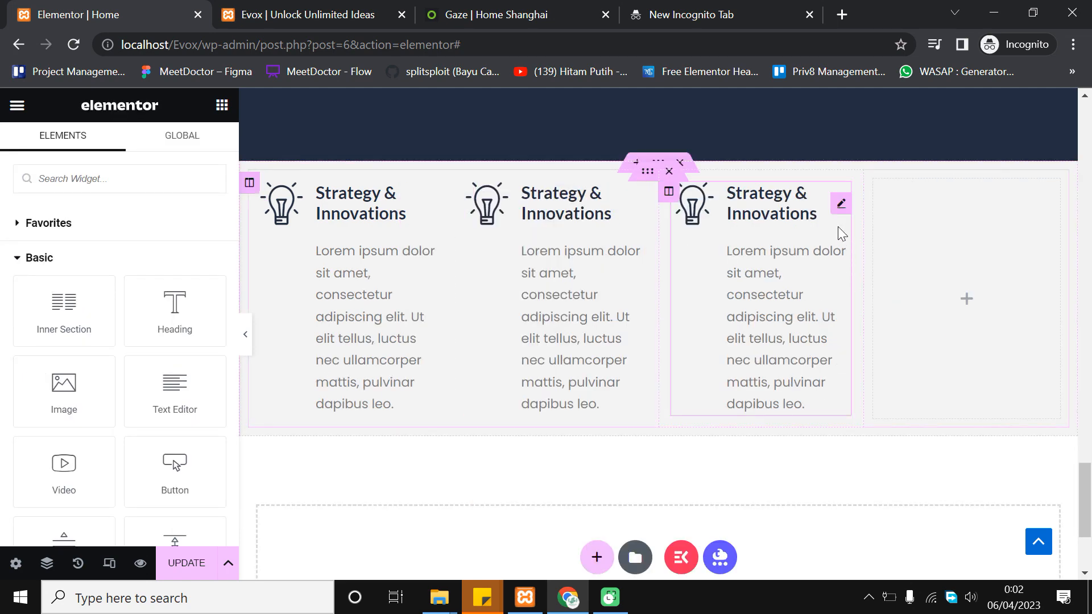
right_click(874, 193)
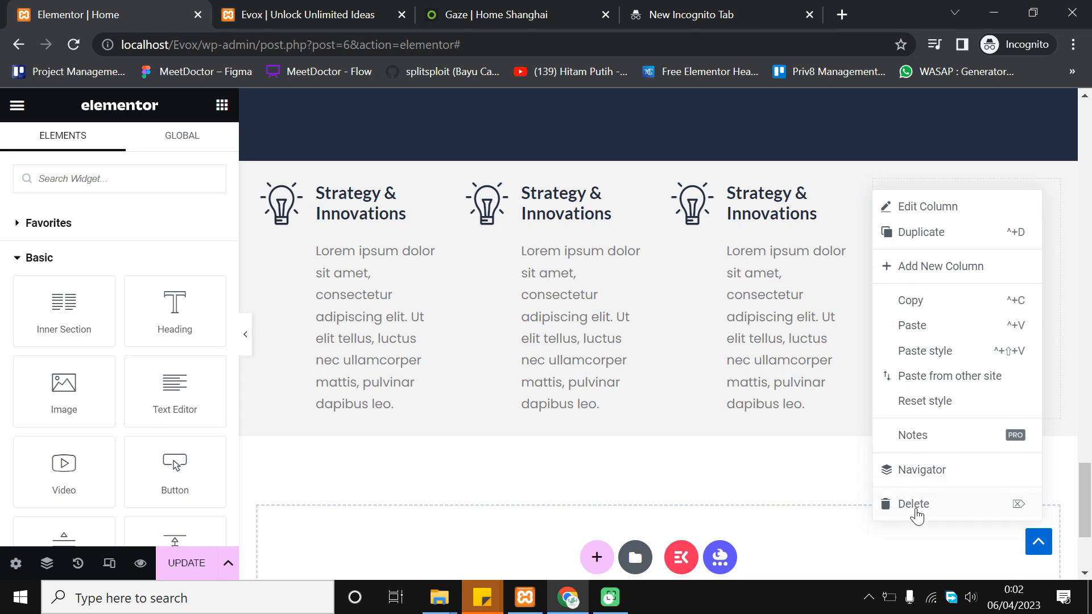
click(916, 516)
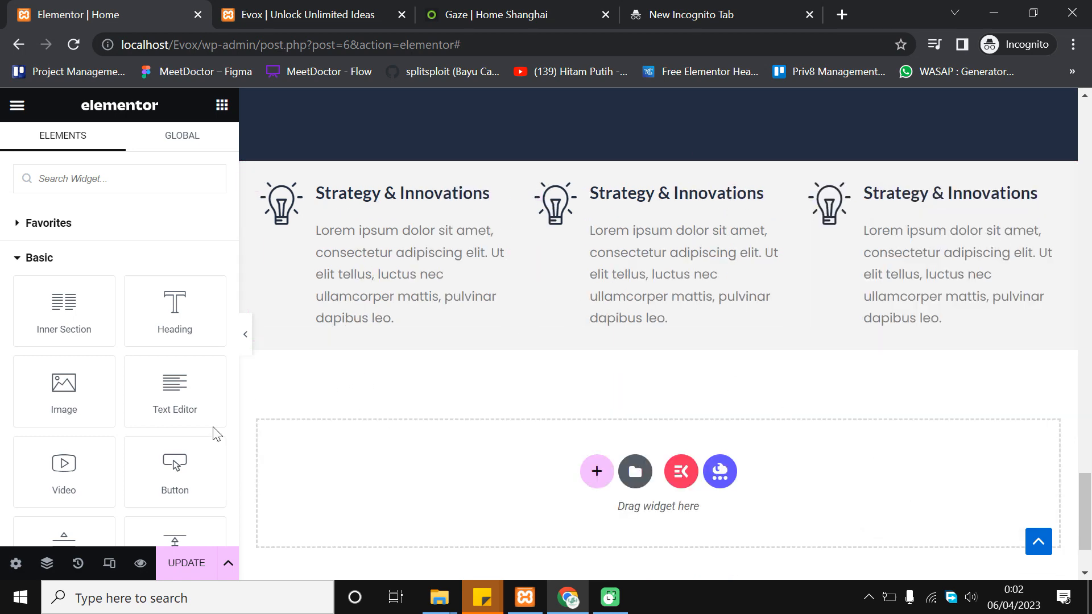
click(246, 334)
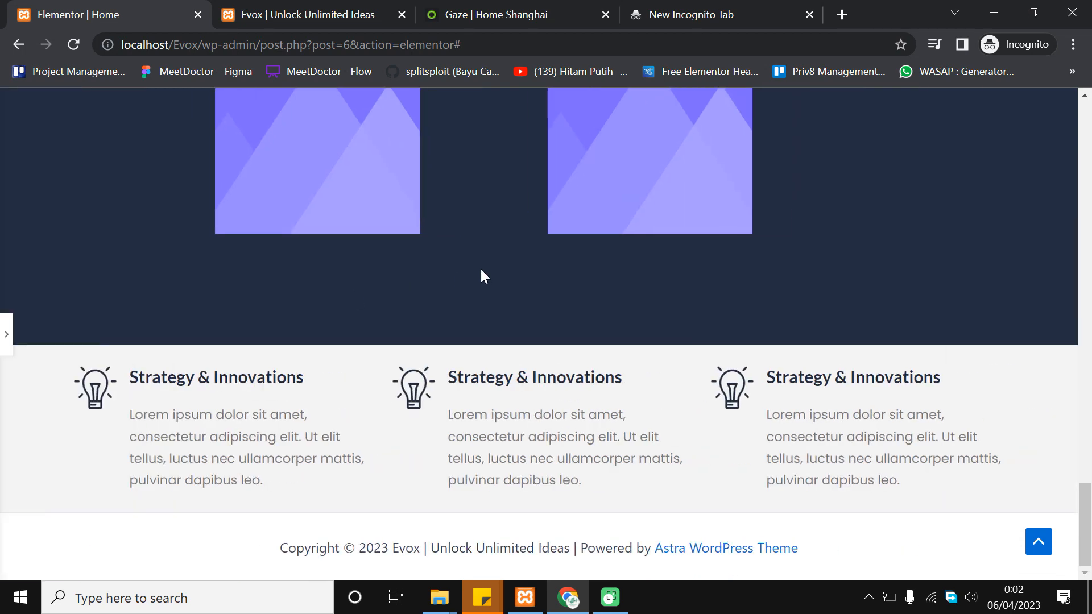
click(8, 333)
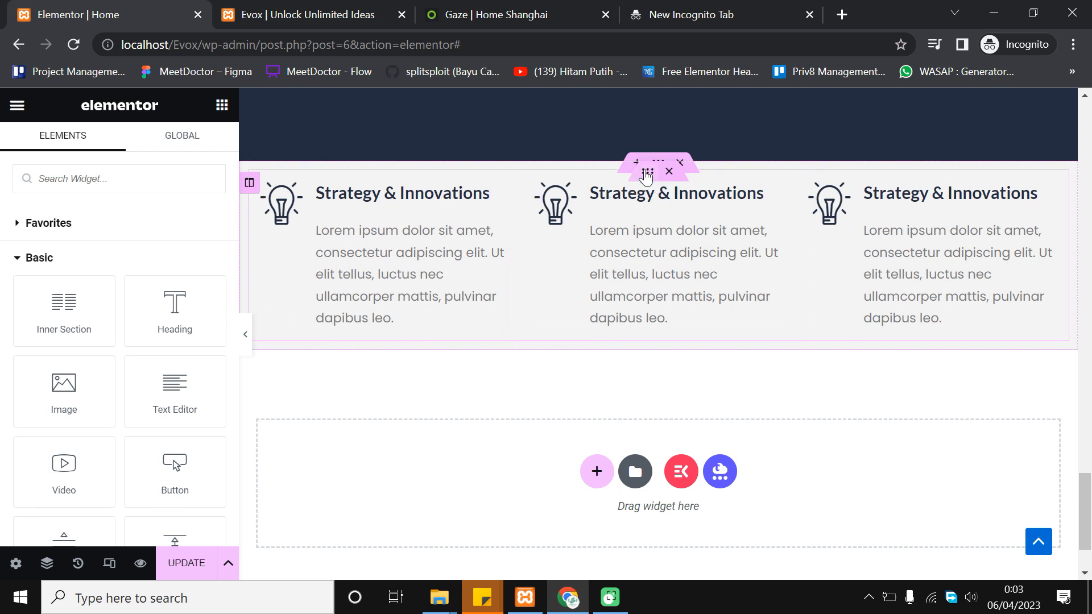
Duplicate the inner section holding the three icon boxes to form a second row
right_click(647, 176)
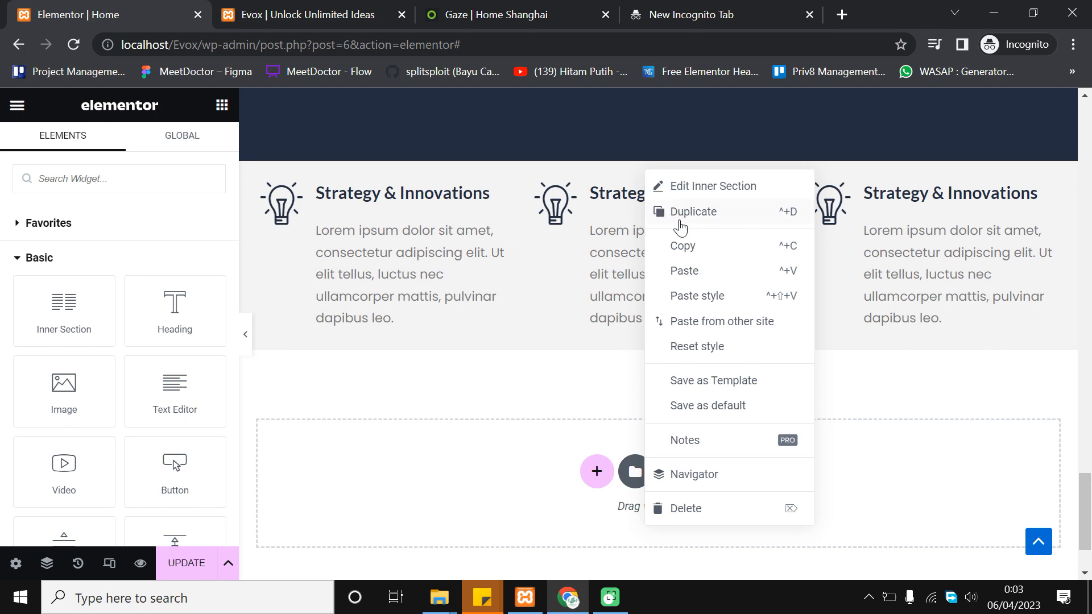
click(681, 212)
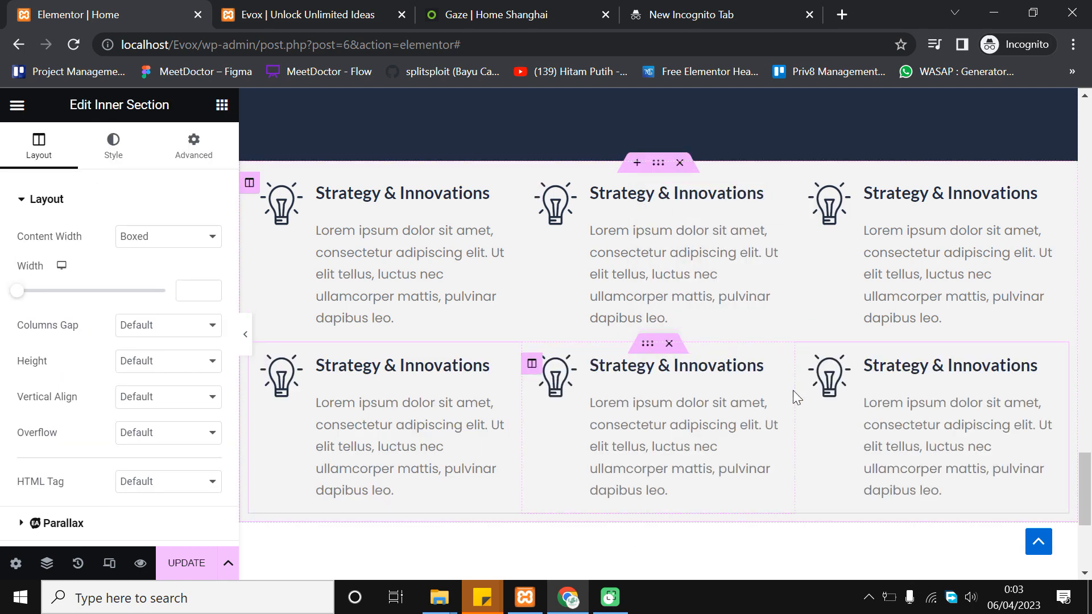
scroll(825, 386, down, 2)
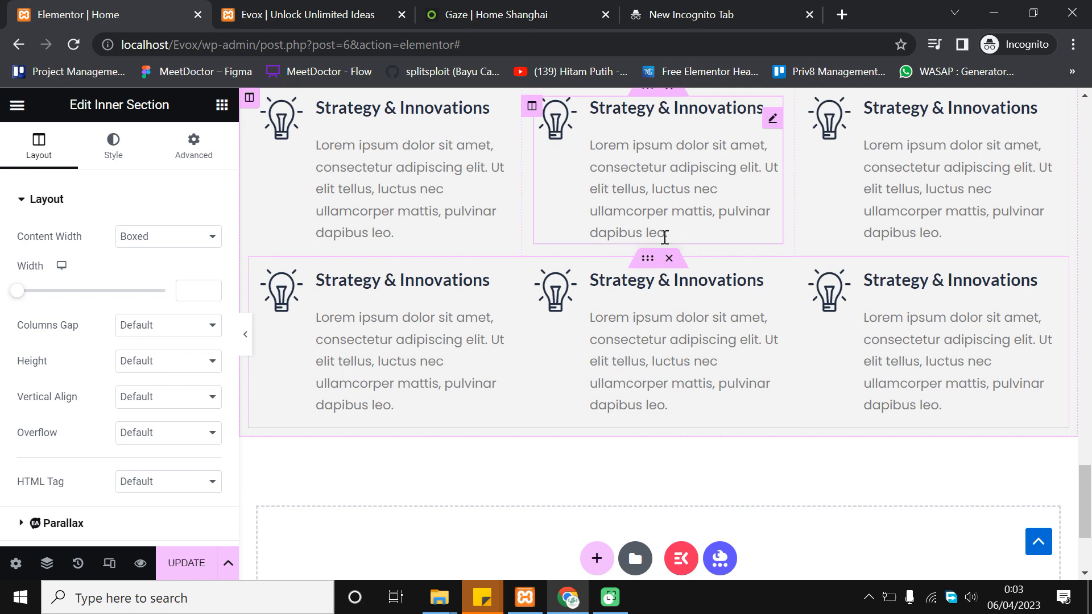
scroll(570, 319, up, 1)
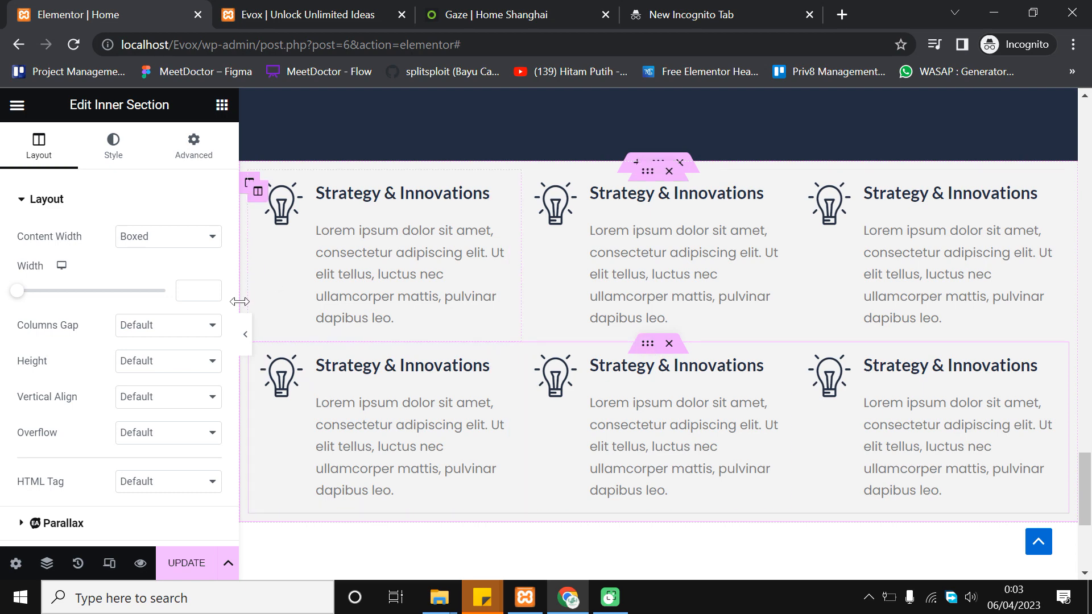
Preview the six-box grid and compare it with the Gaze demo's feature grid
click(246, 334)
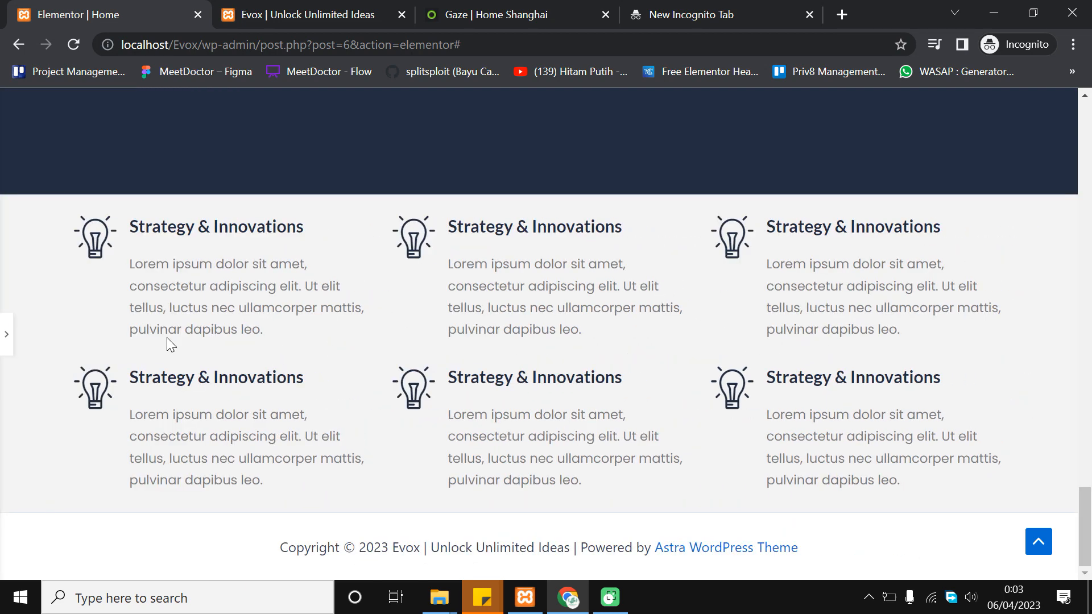
click(6, 336)
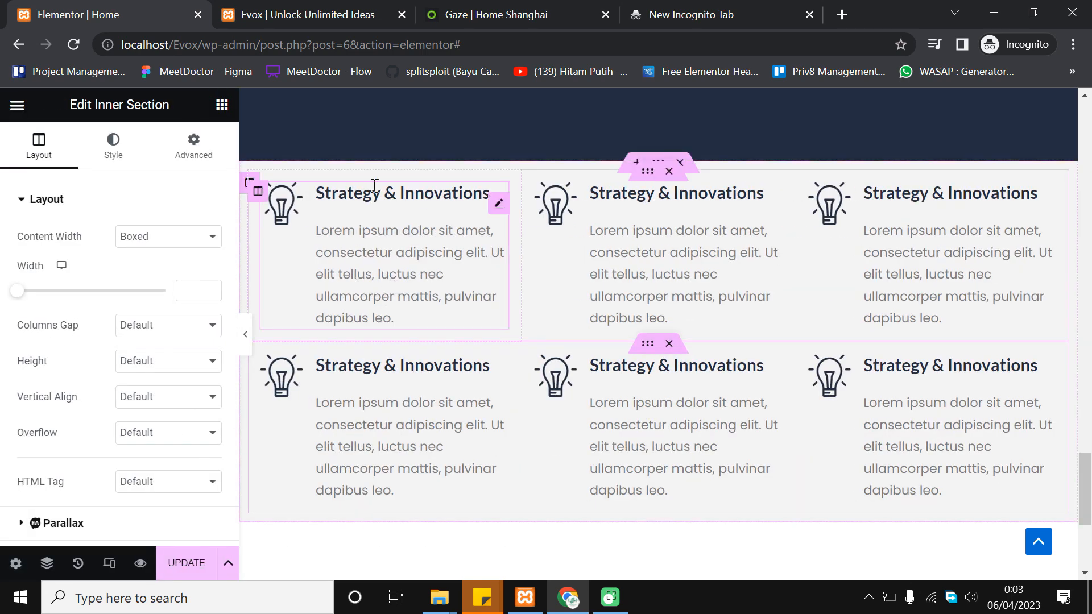
click(518, 13)
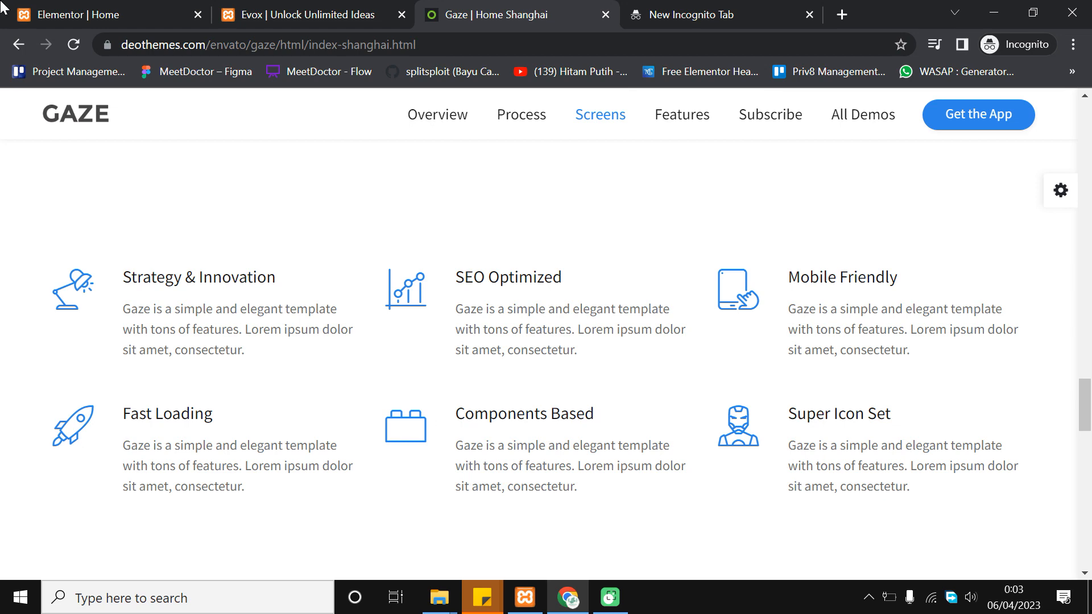
click(5, 7)
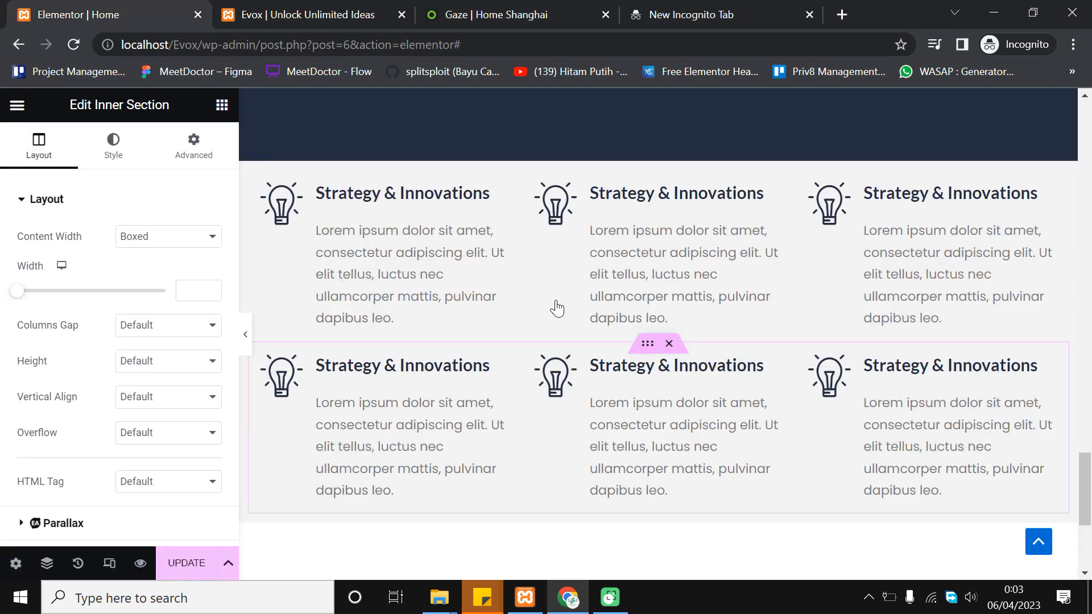
click(222, 107)
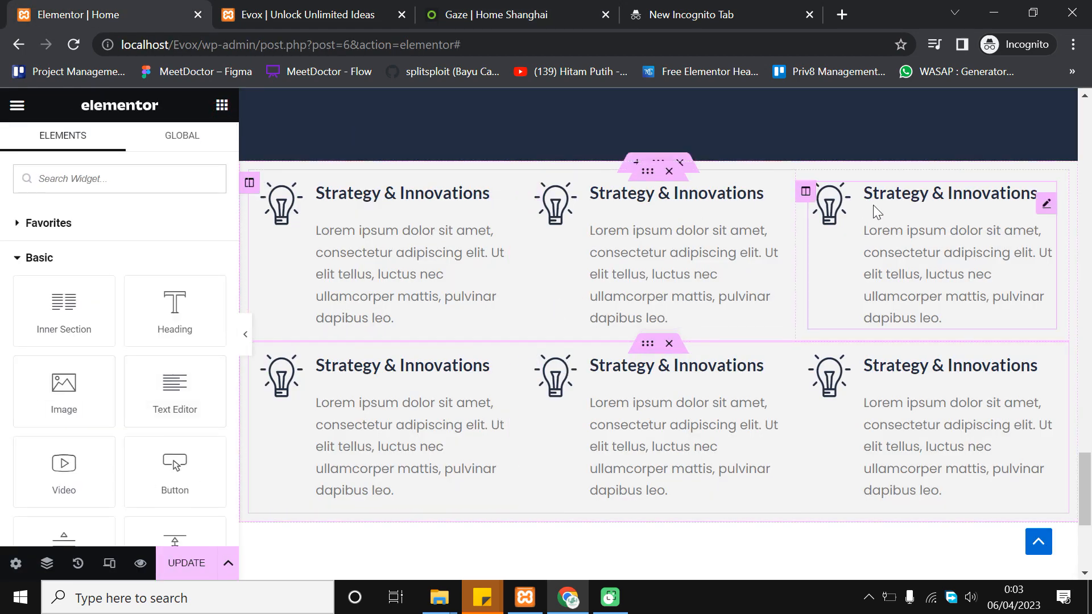
scroll(176, 364, down, 4)
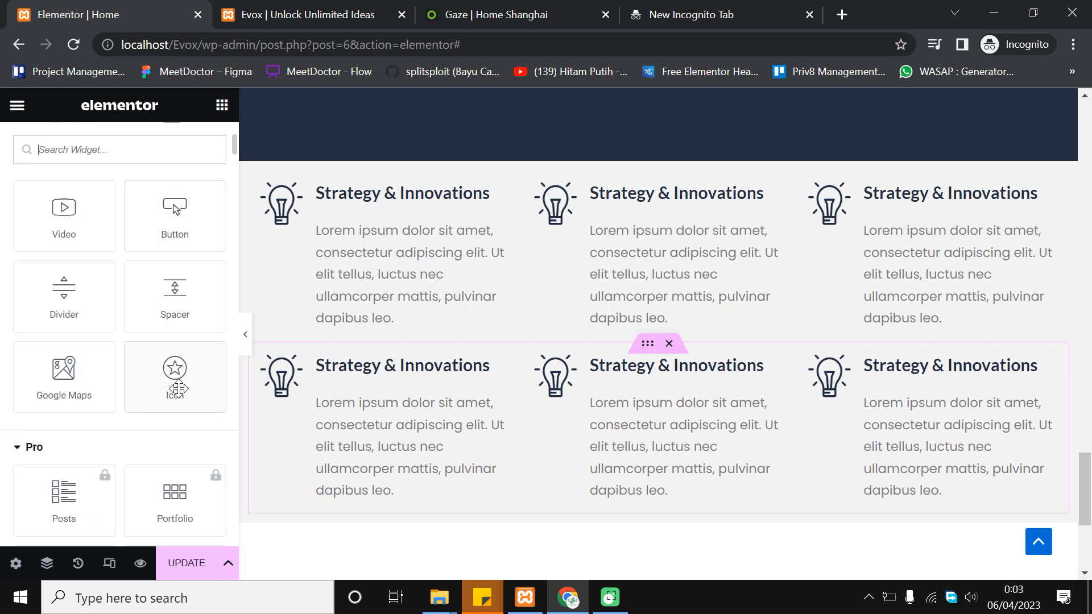
Insert a Spacer between the two icon box rows and set its height to 35 px
drag(171, 287, 751, 346)
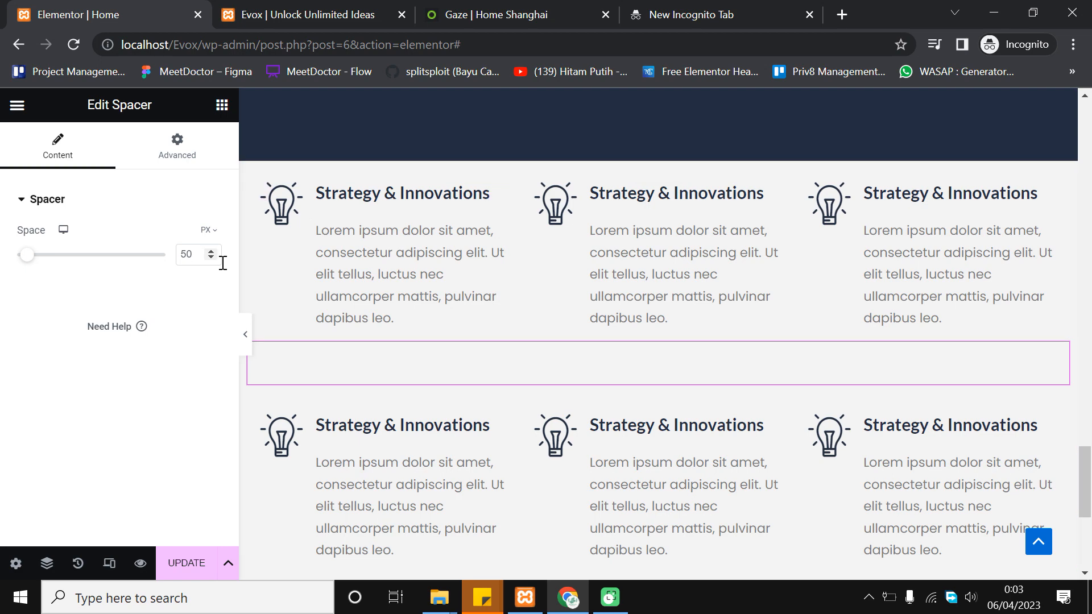
click(211, 258)
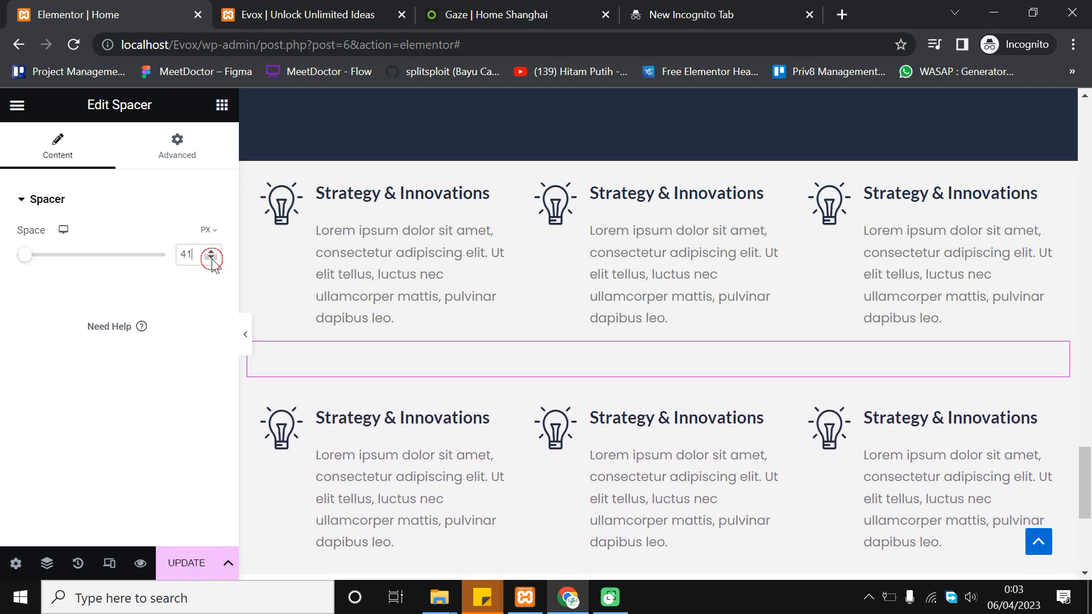
click(211, 258)
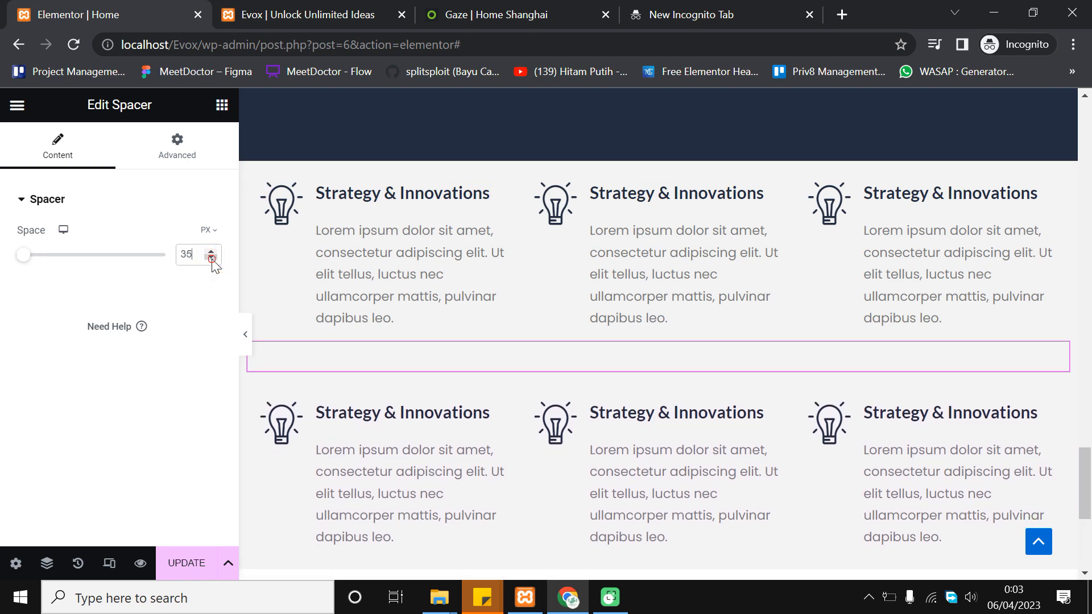
click(211, 251)
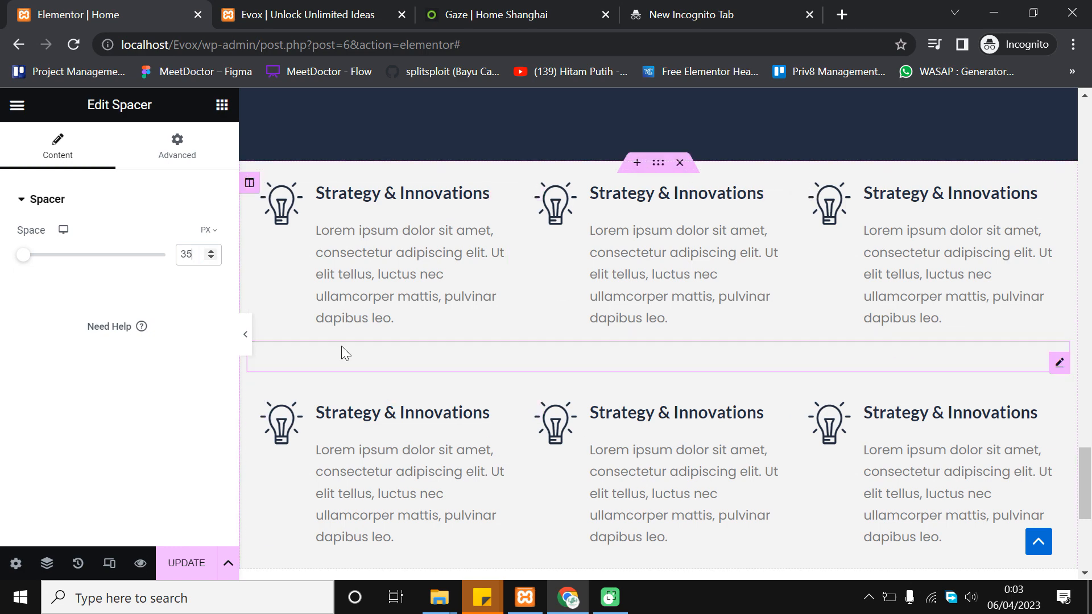
scroll(784, 389, down, 1)
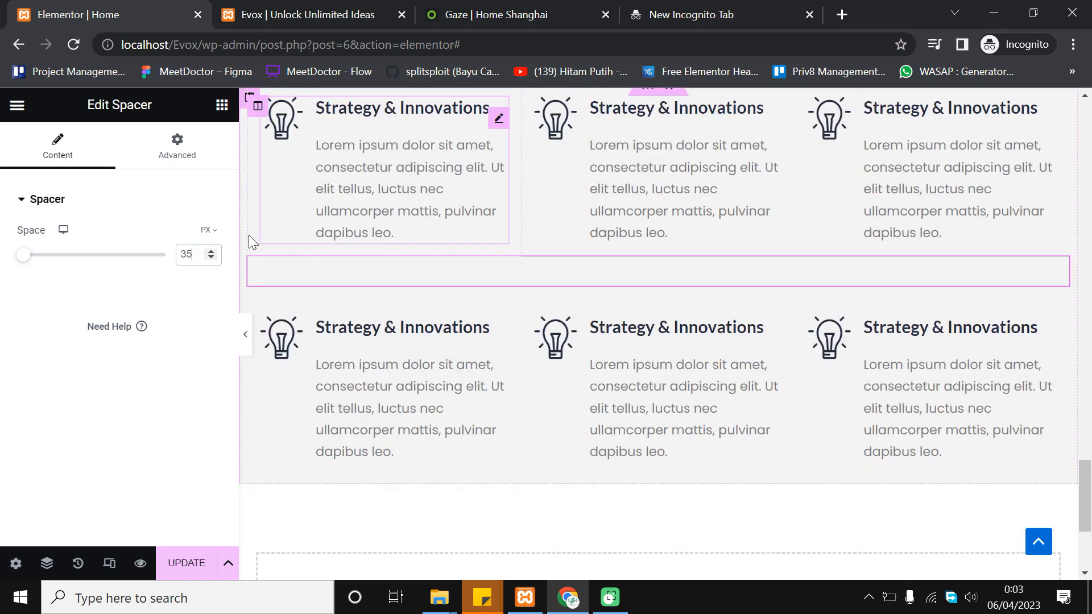
scroll(726, 278, up, 2)
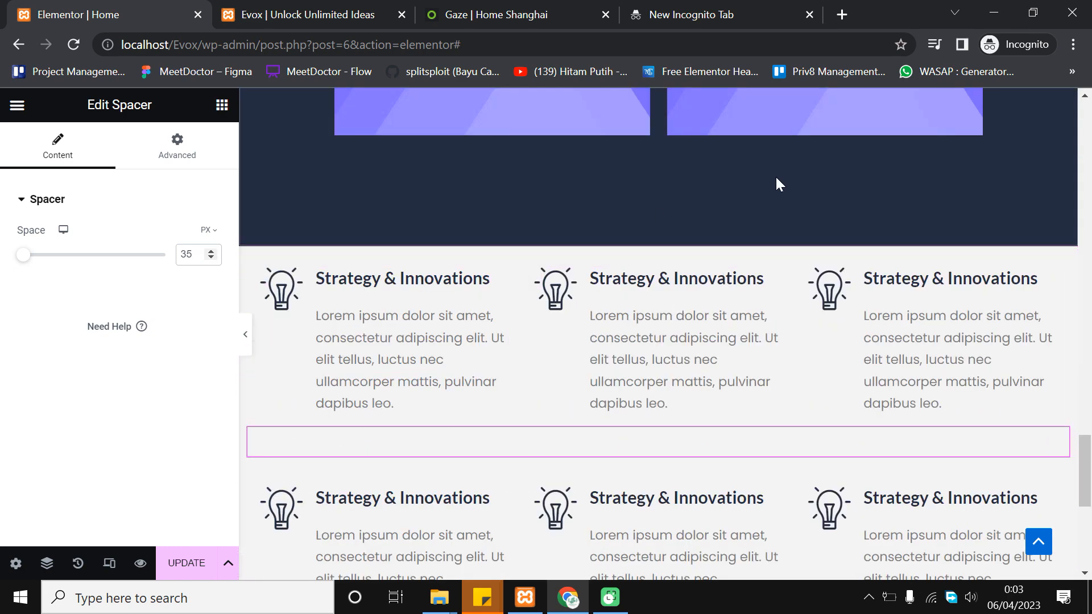
scroll(546, 317, down, 2)
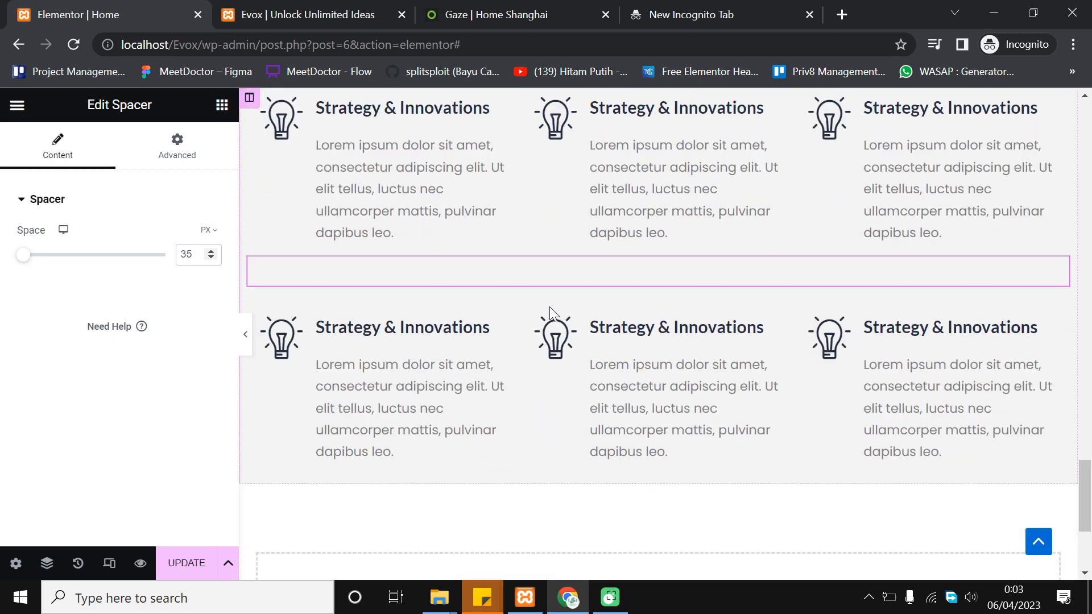
scroll(489, 244, up, 1)
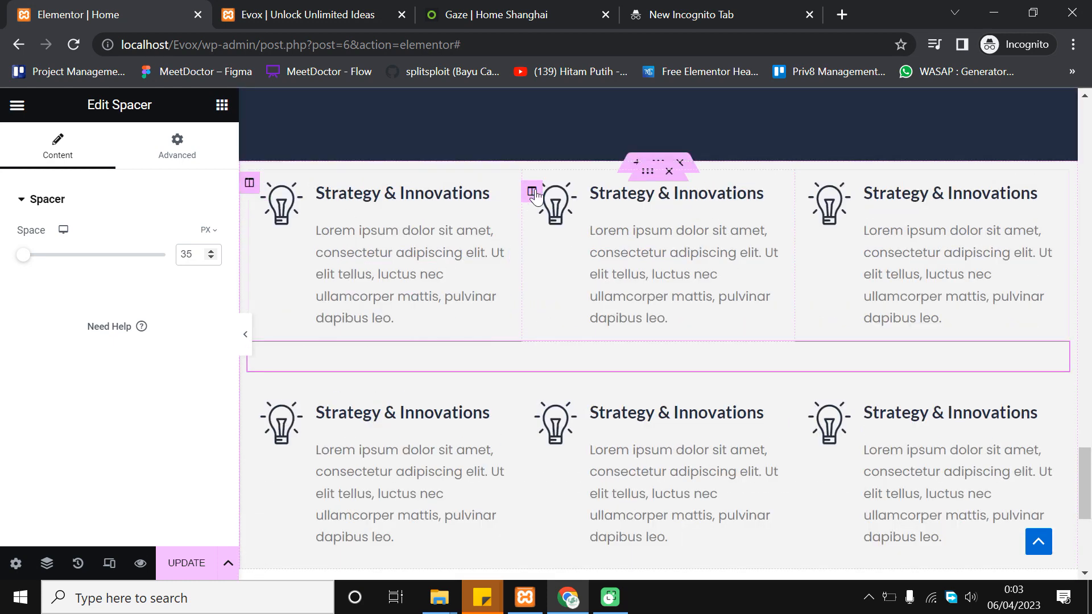
scroll(470, 222, up, 2)
click(512, 288)
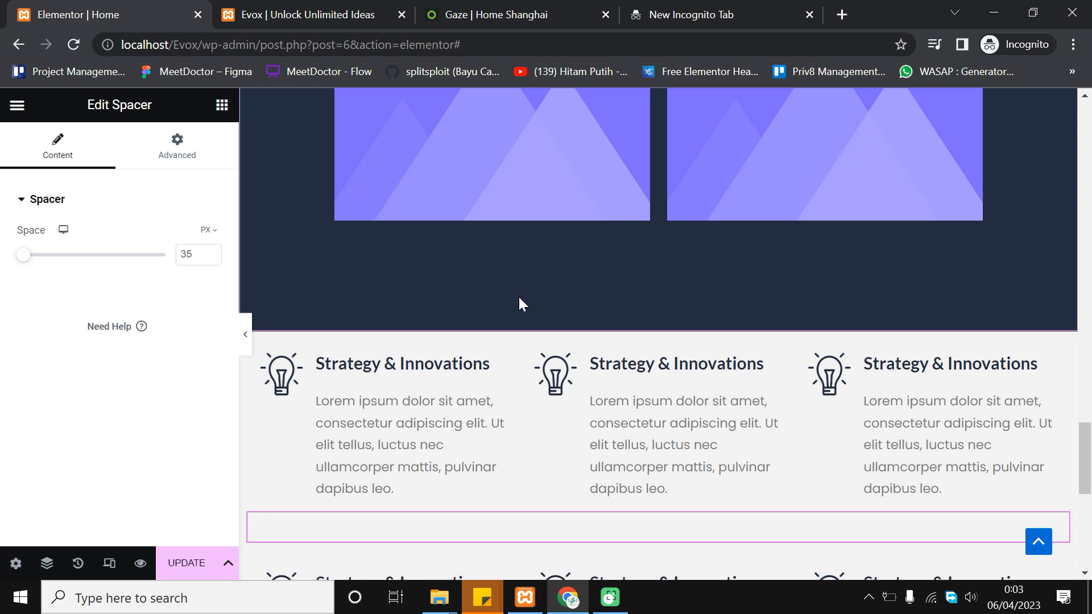
scroll(670, 381, down, 1)
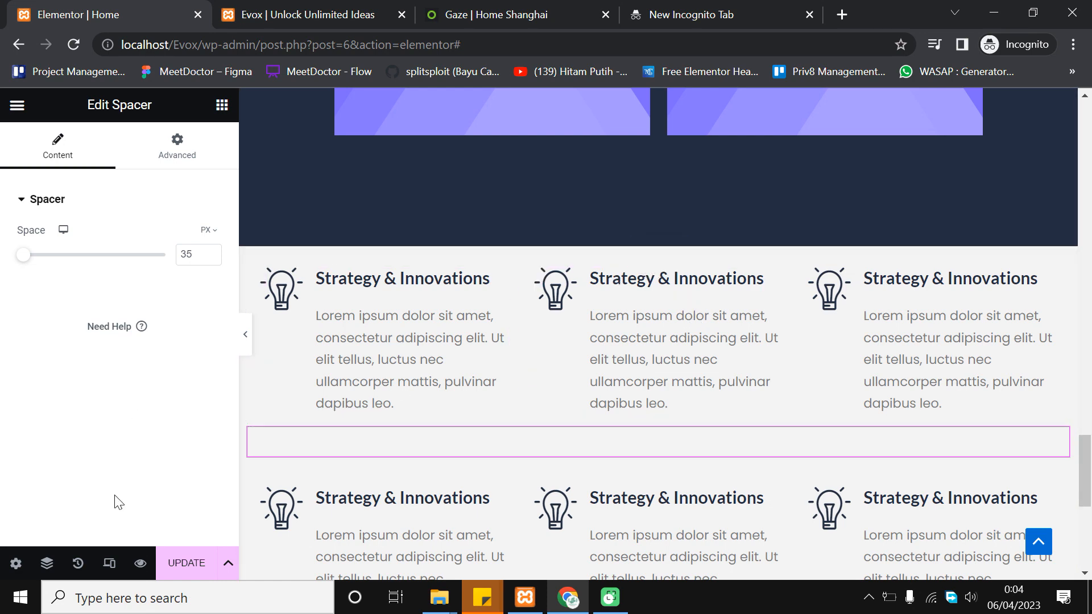
Select the icon-box section in the Navigator tree
click(48, 564)
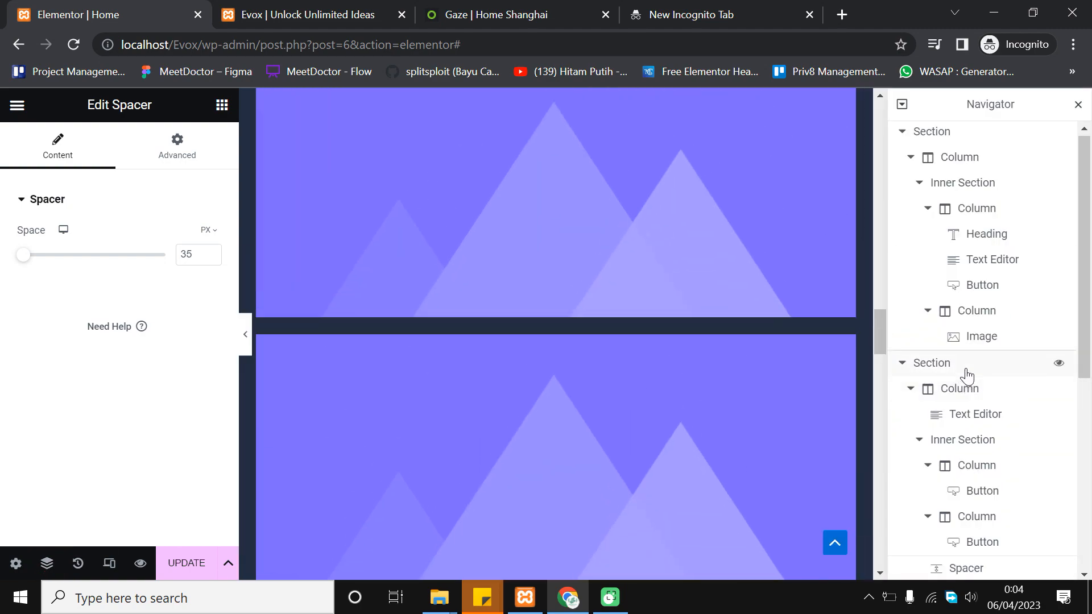
click(971, 368)
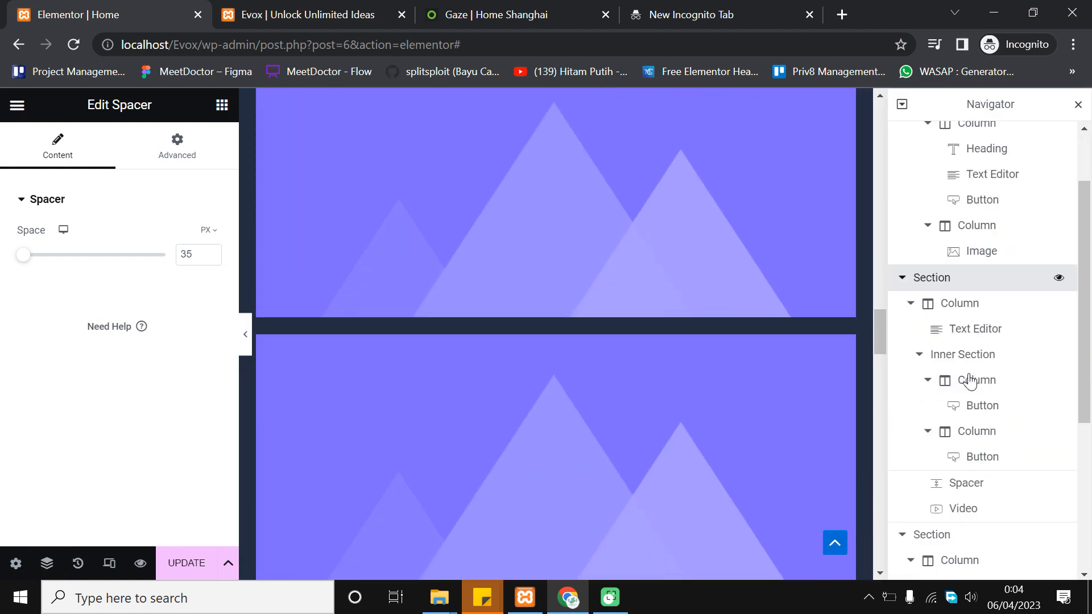
scroll(973, 428, down, 6)
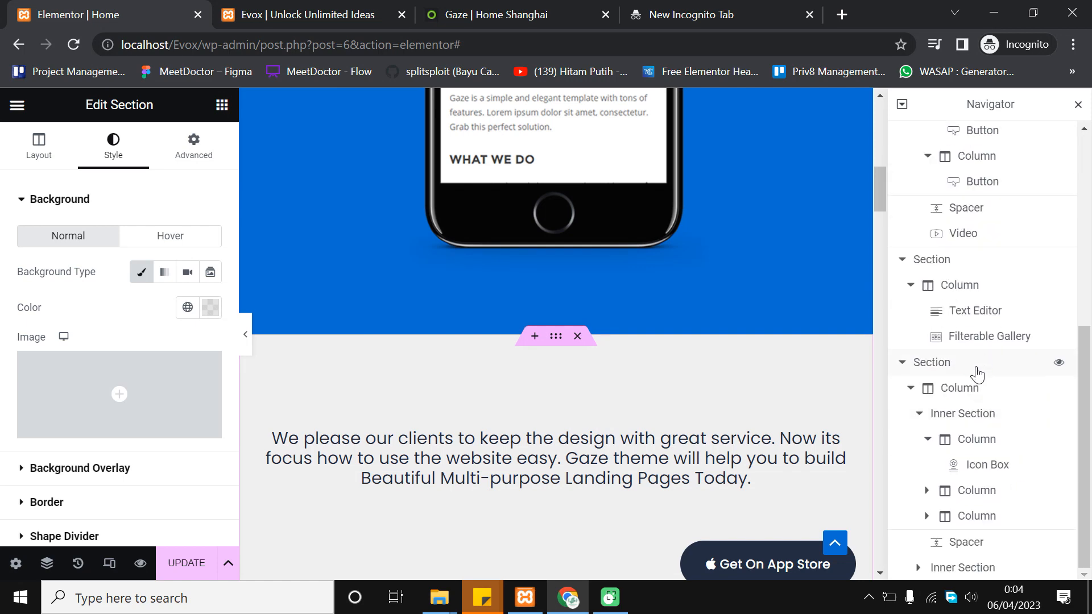
click(977, 371)
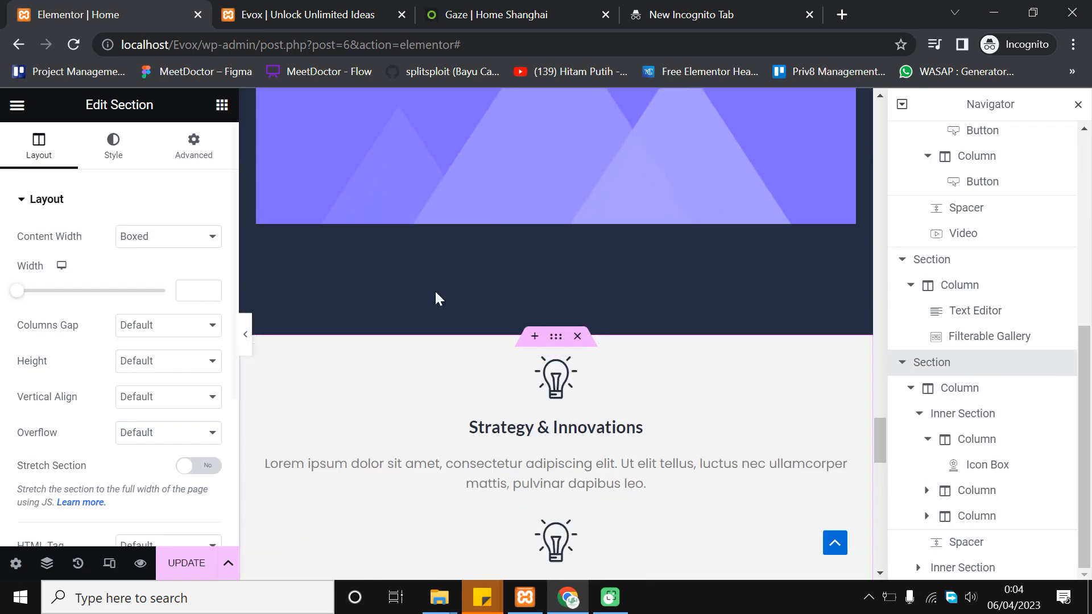
click(1081, 105)
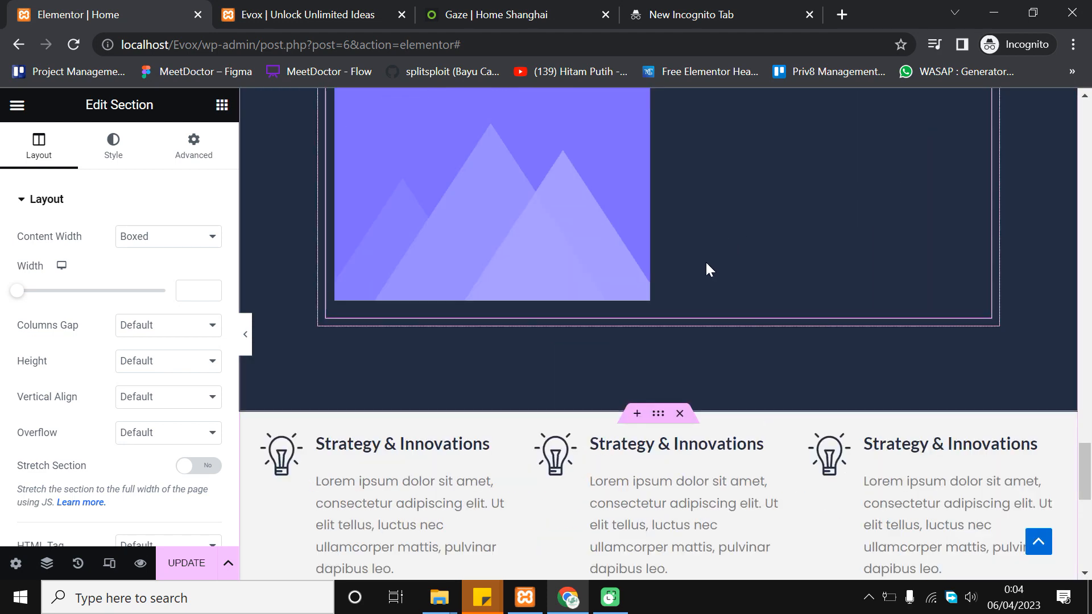
scroll(626, 364, down, 5)
scroll(594, 358, up, 6)
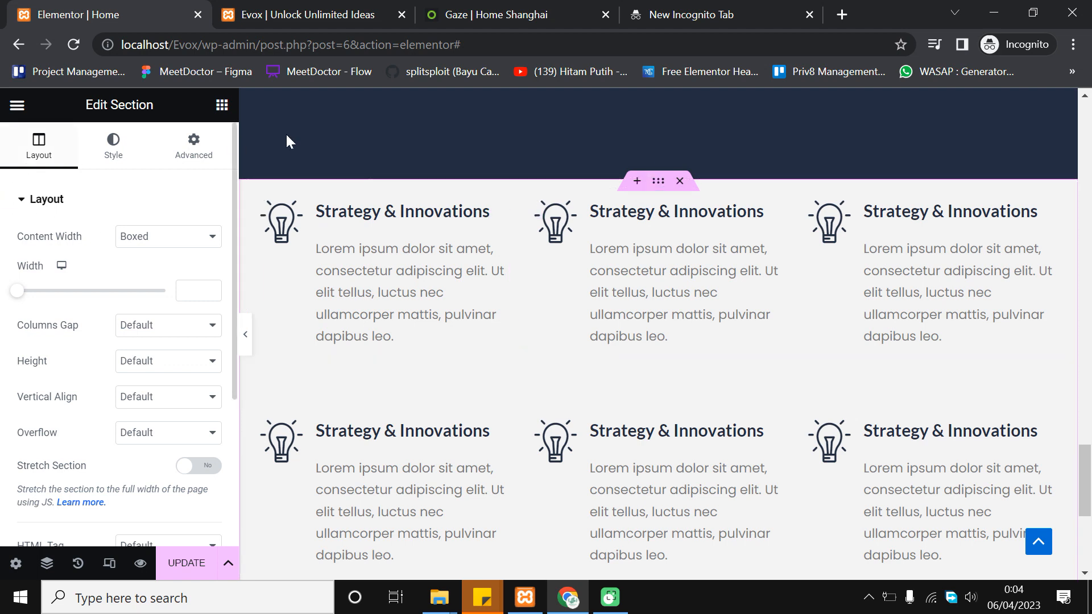
Unlink the section padding, set Top 100 and Bottom 100, and update the page
click(206, 143)
click(210, 320)
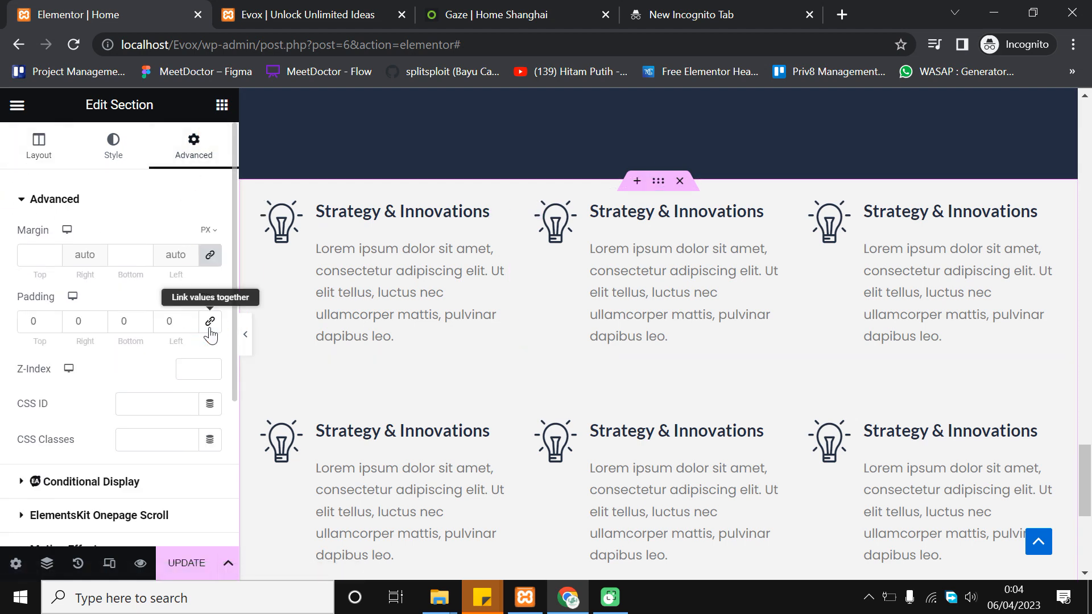
click(52, 322)
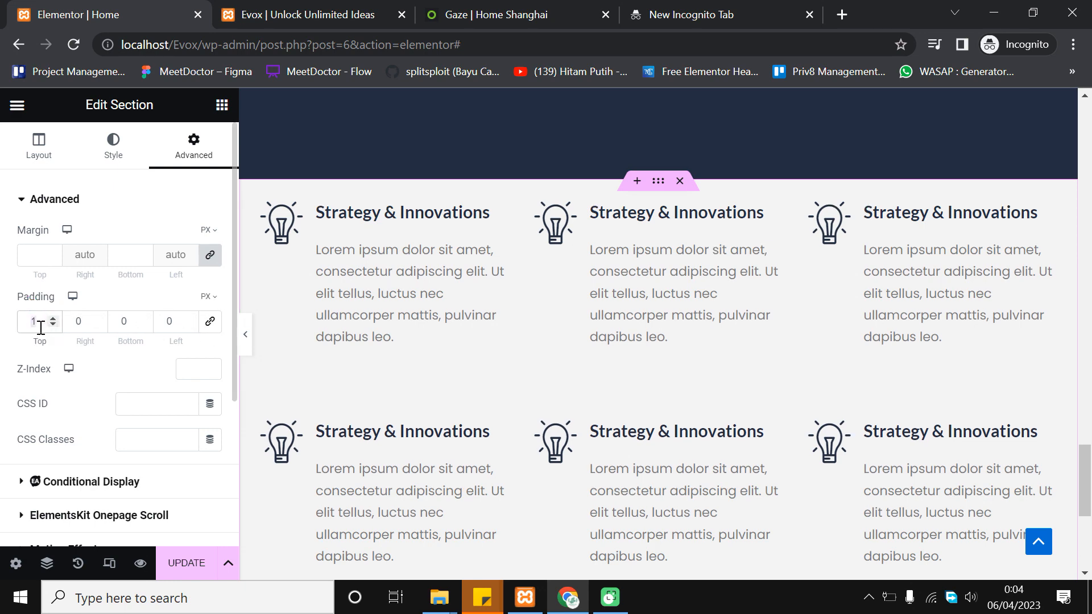
text(00)
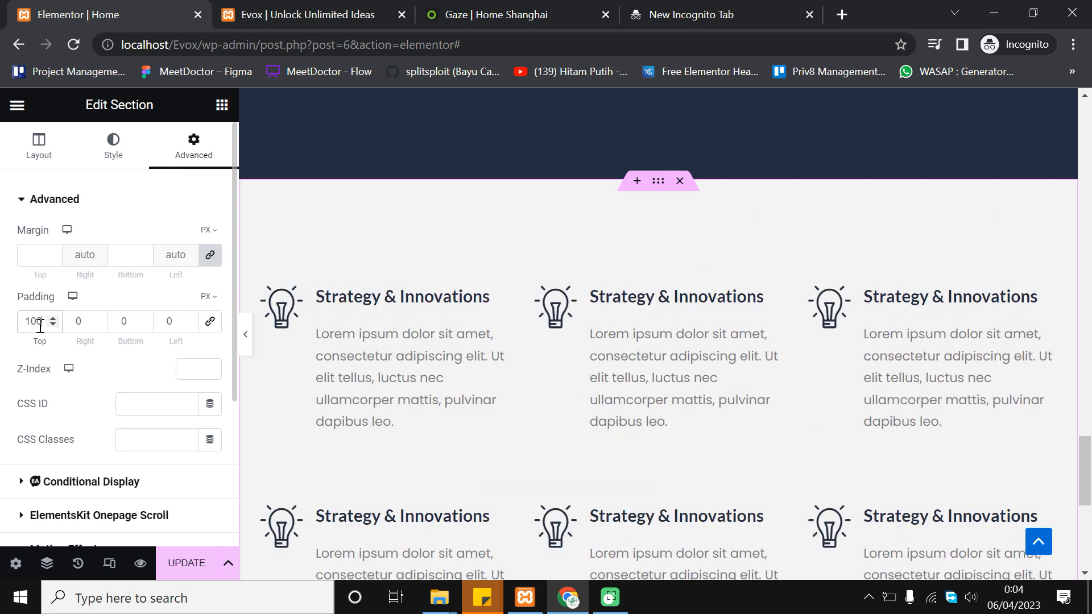
scroll(515, 214, up, 3)
scroll(515, 214, down, 5)
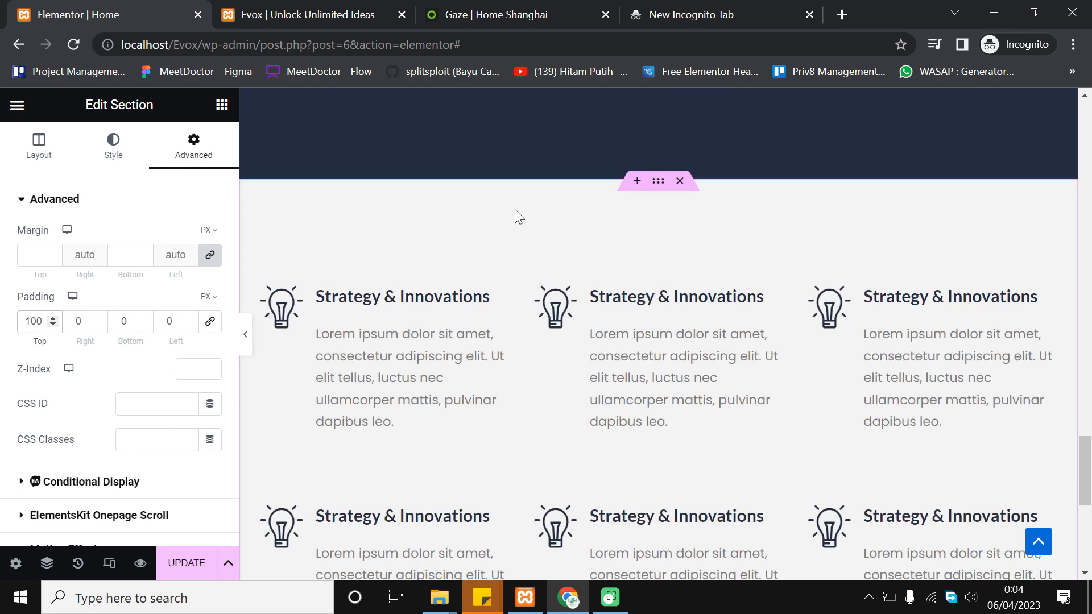
click(122, 323)
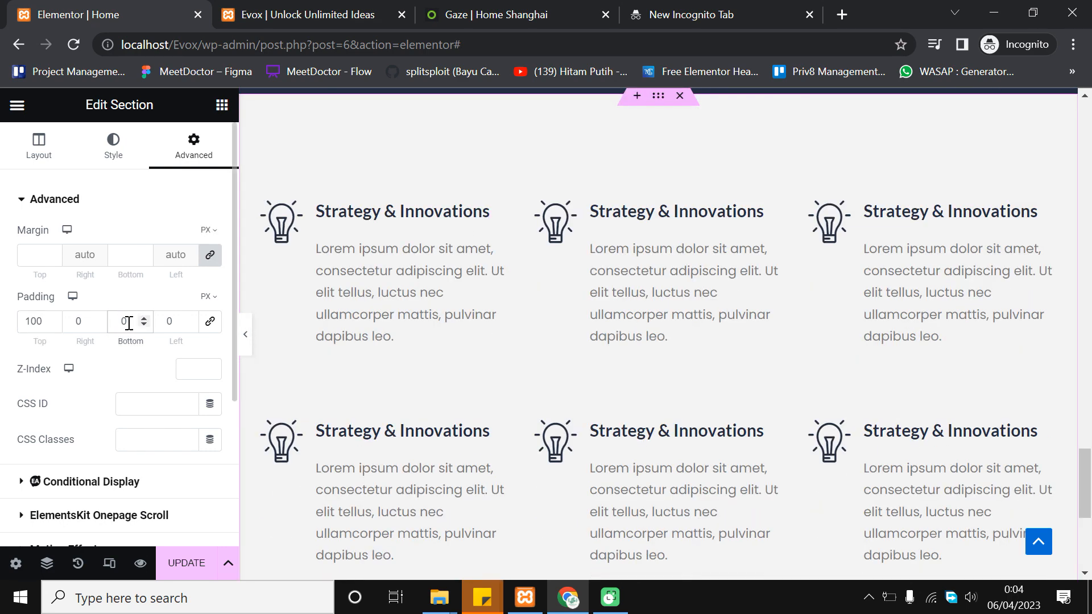
text(00)
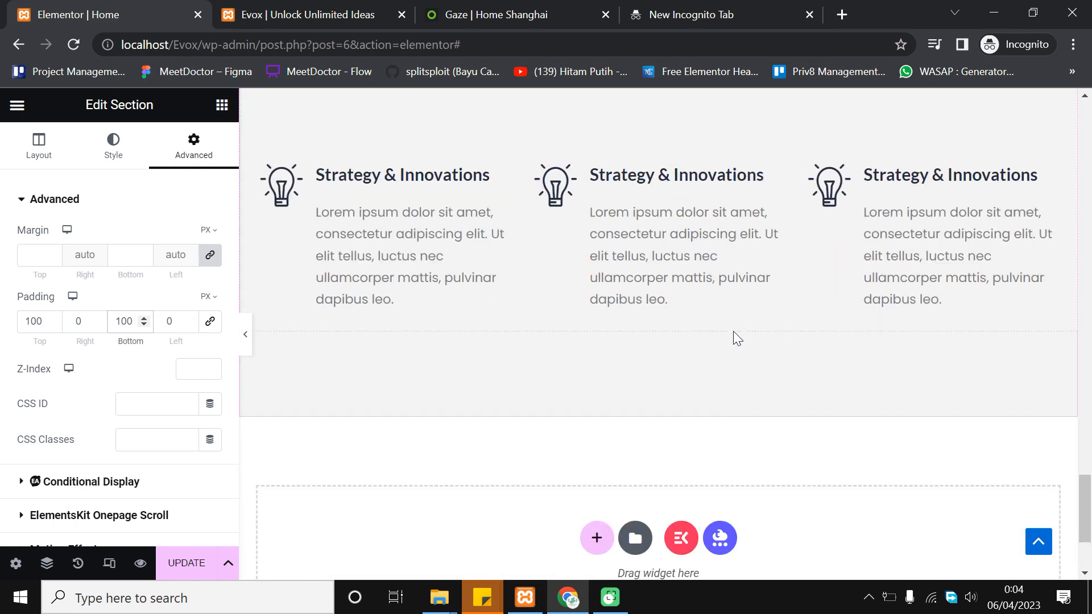
click(190, 563)
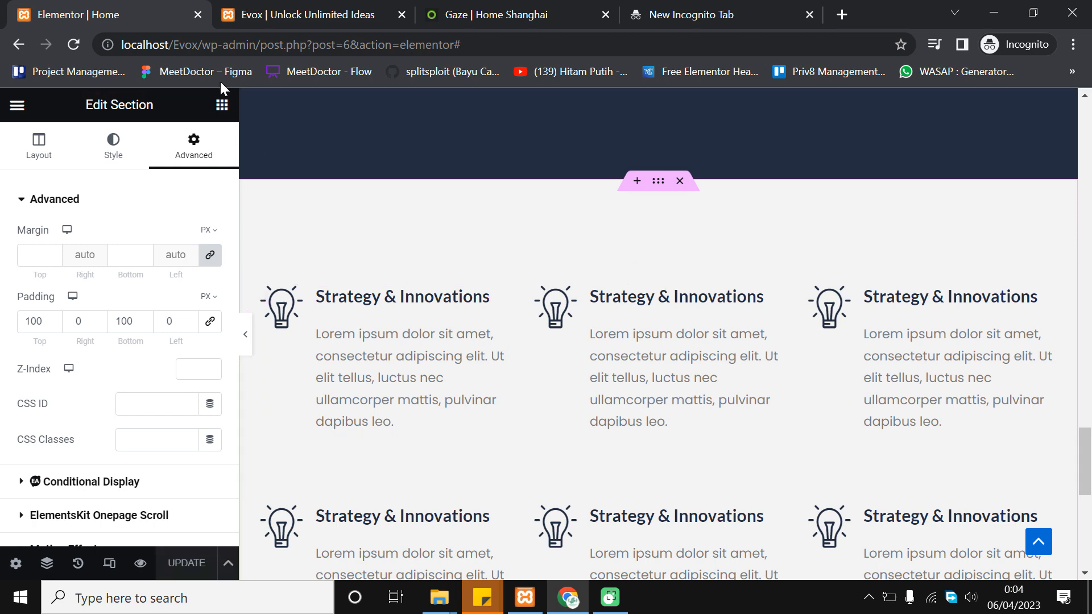
click(320, 9)
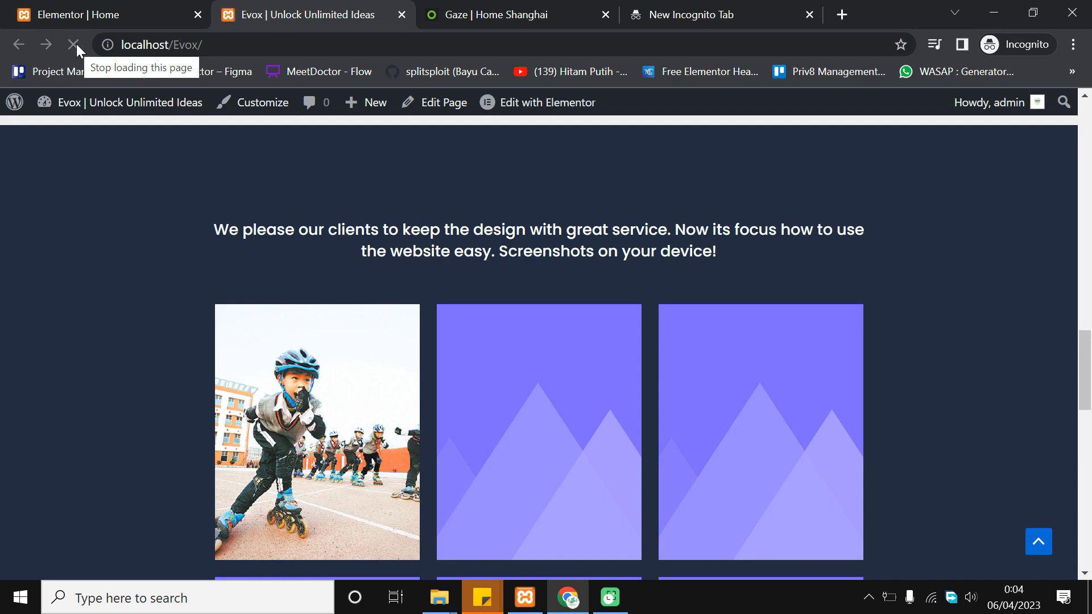
Scroll the live Evox page to review the six bulb icon boxes
scroll(451, 250, down, 9)
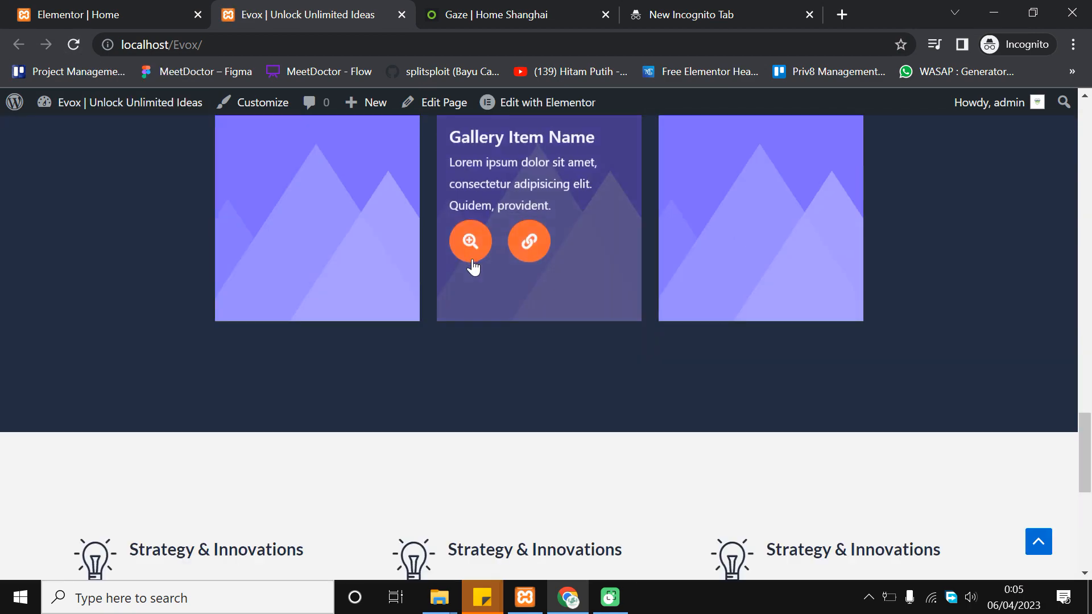
scroll(472, 264, down, 8)
scroll(550, 288, up, 3)
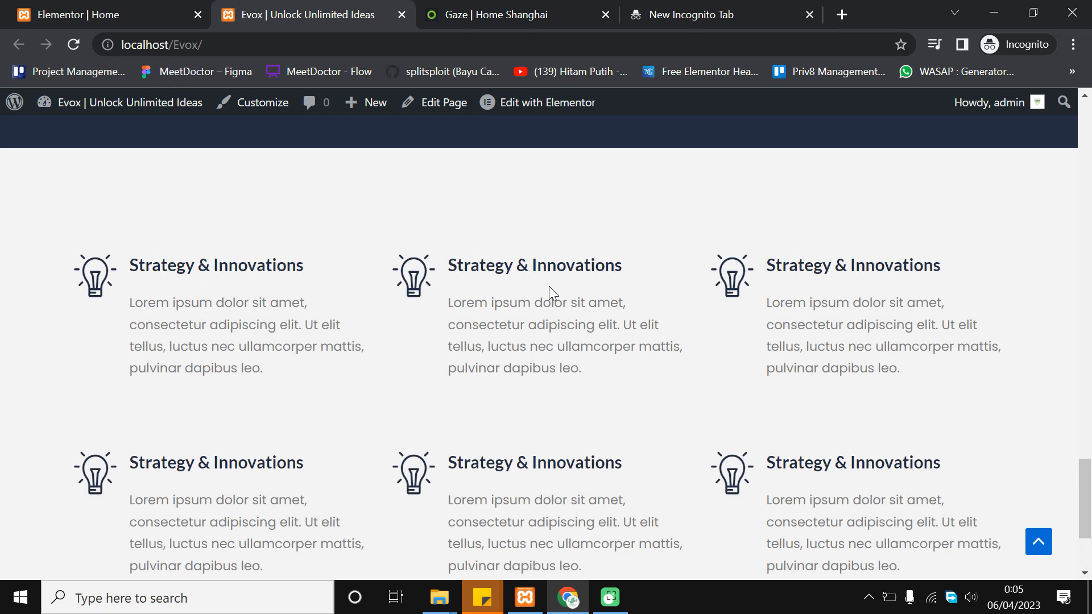
scroll(502, 282, down, 1)
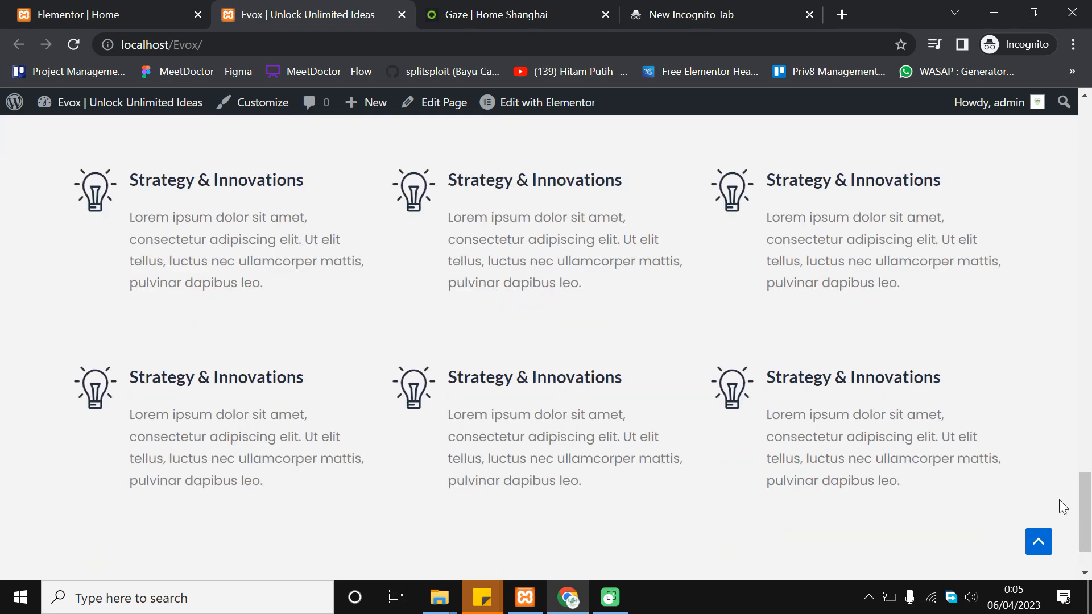
drag(1083, 506, 1077, 465)
scroll(1062, 452, up, 3)
scroll(1029, 453, down, 7)
Compare the Gaze template's feature grid with the live Evox page
click(532, 17)
scroll(520, 188, down, 2)
scroll(757, 336, up, 2)
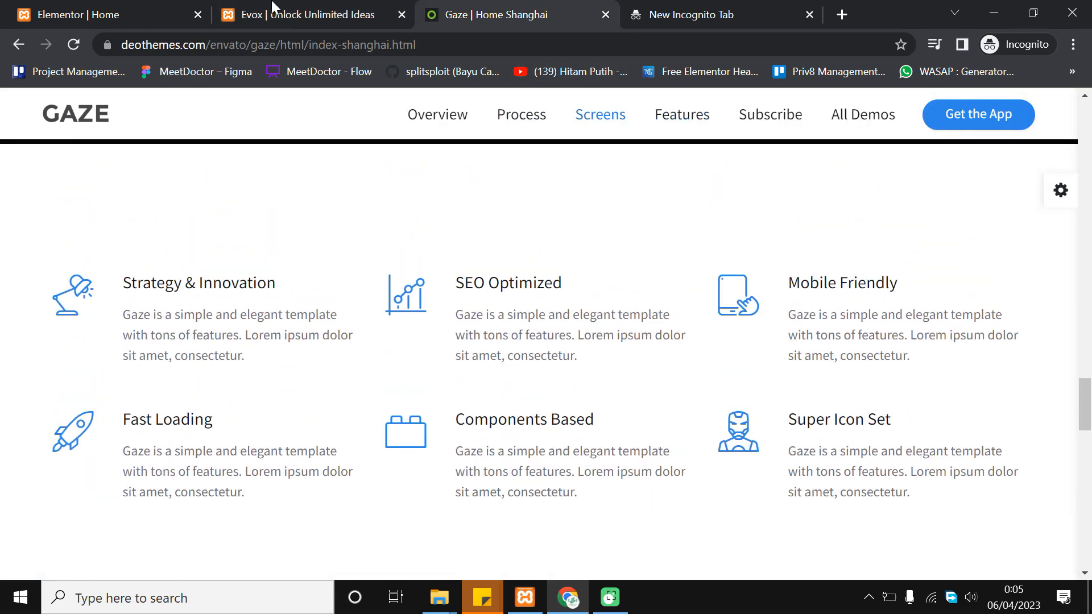
click(272, 8)
scroll(493, 281, down, 1)
scroll(470, 276, up, 1)
scroll(481, 296, down, 1)
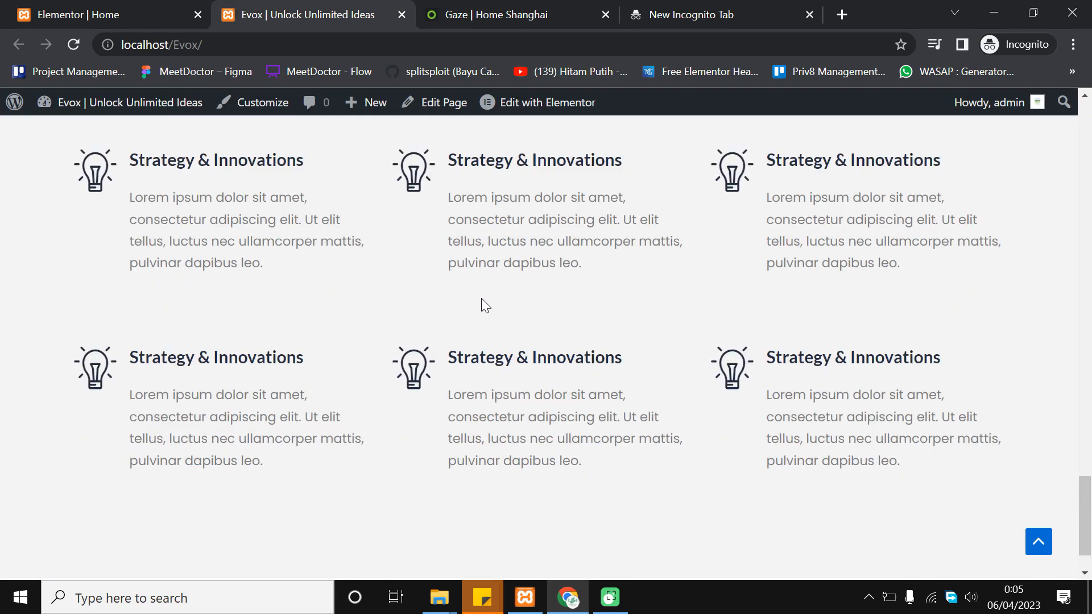
scroll(481, 297, up, 2)
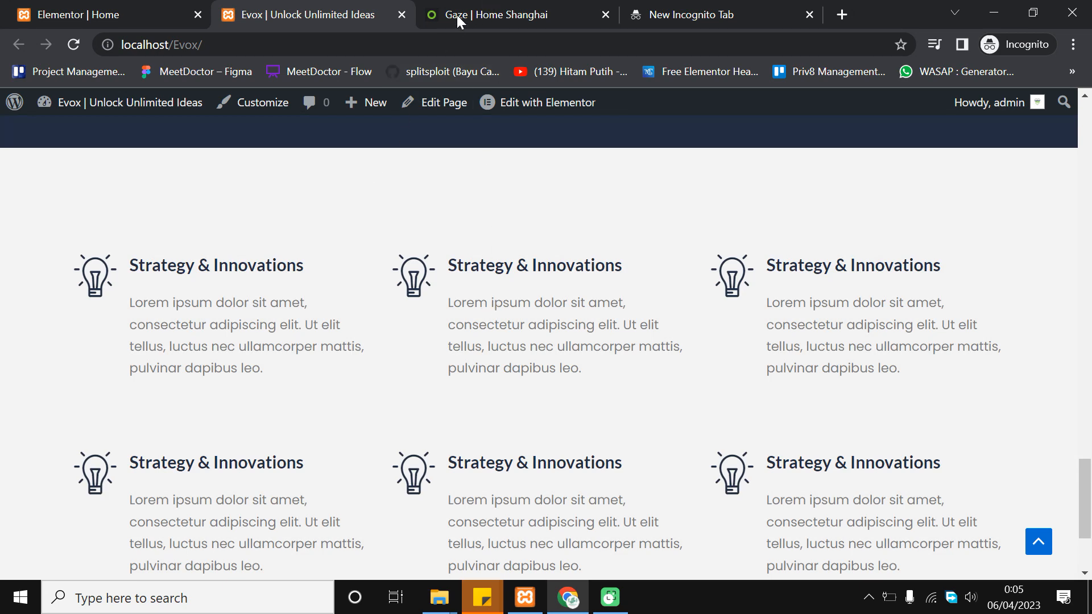
Inspect the Gaze 'SEO Optimized' heading, then recheck the Evox icon boxes
click(471, 17)
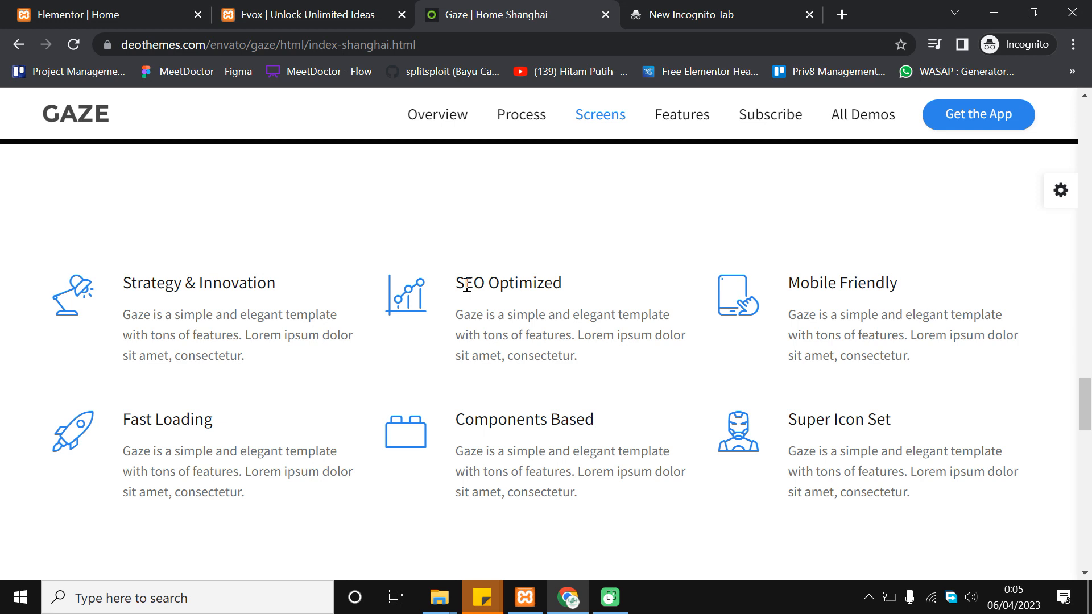
drag(457, 281, 592, 288)
click(613, 291)
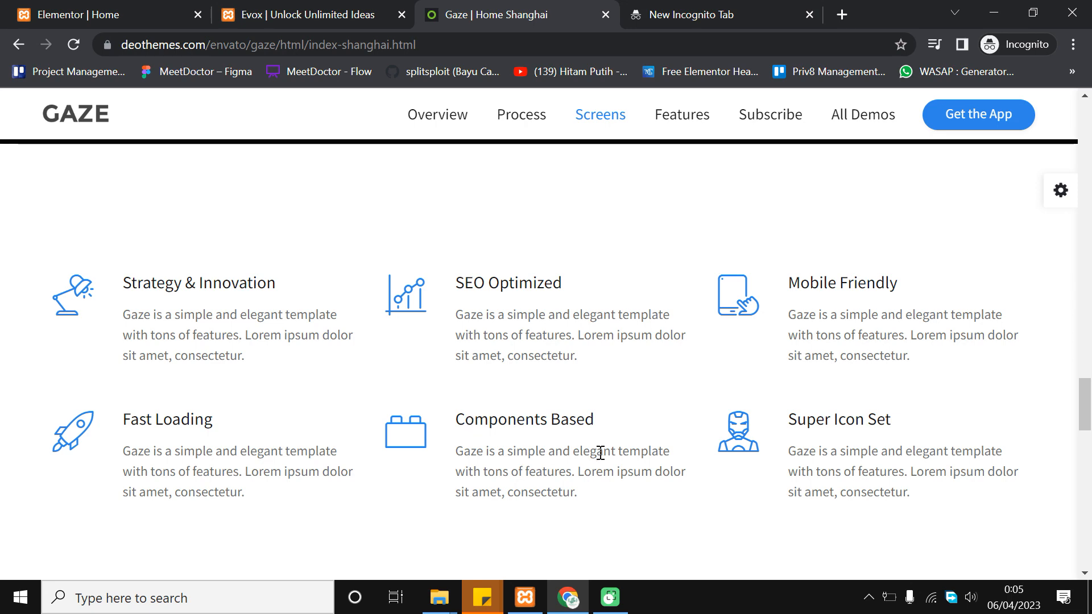
scroll(868, 424, down, 3)
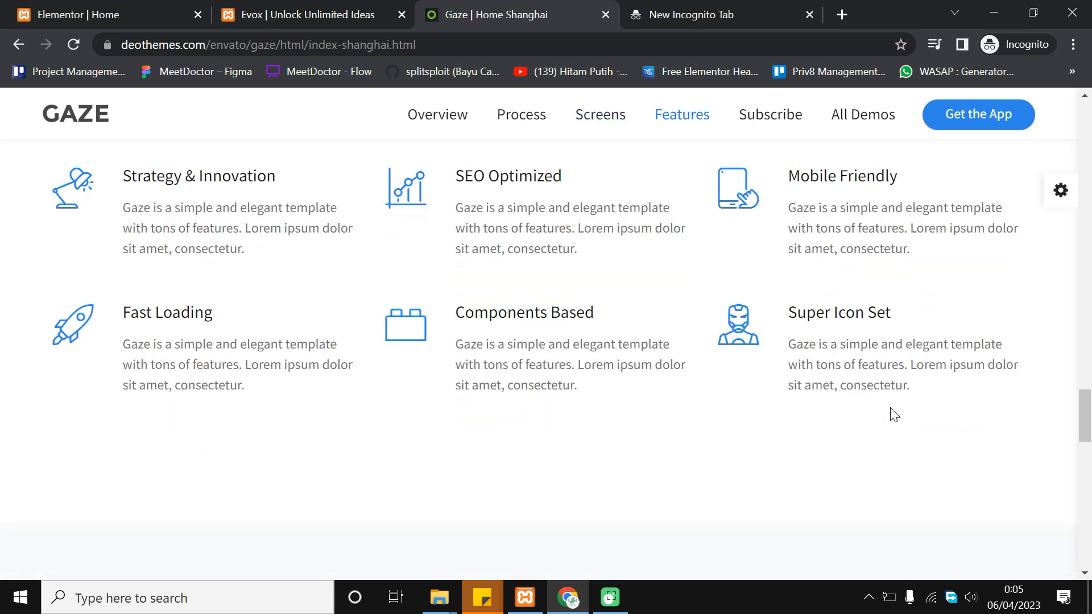
click(300, 13)
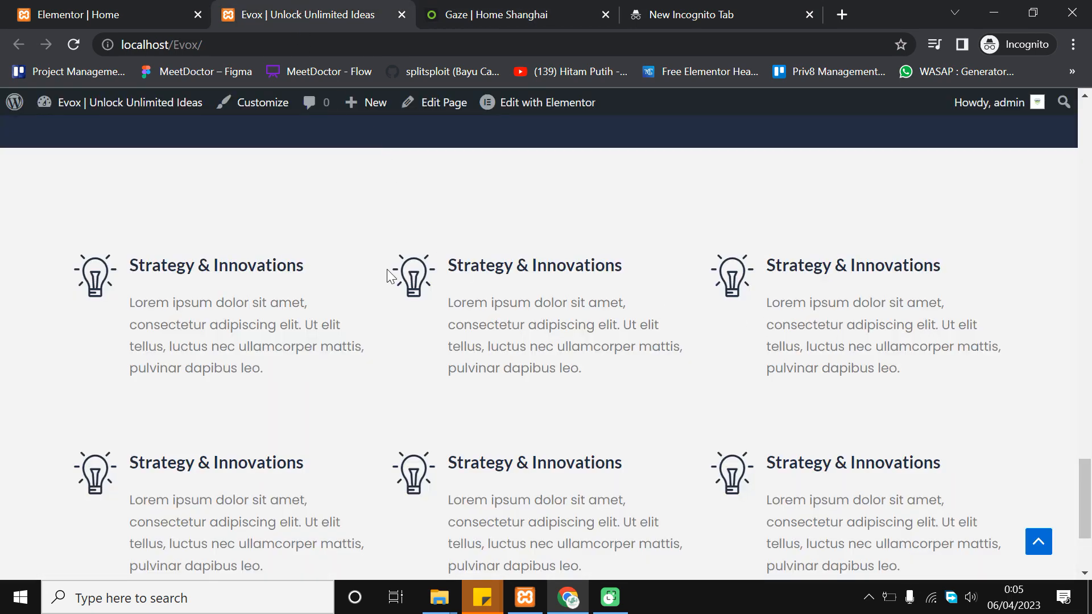
scroll(525, 356, down, 1)
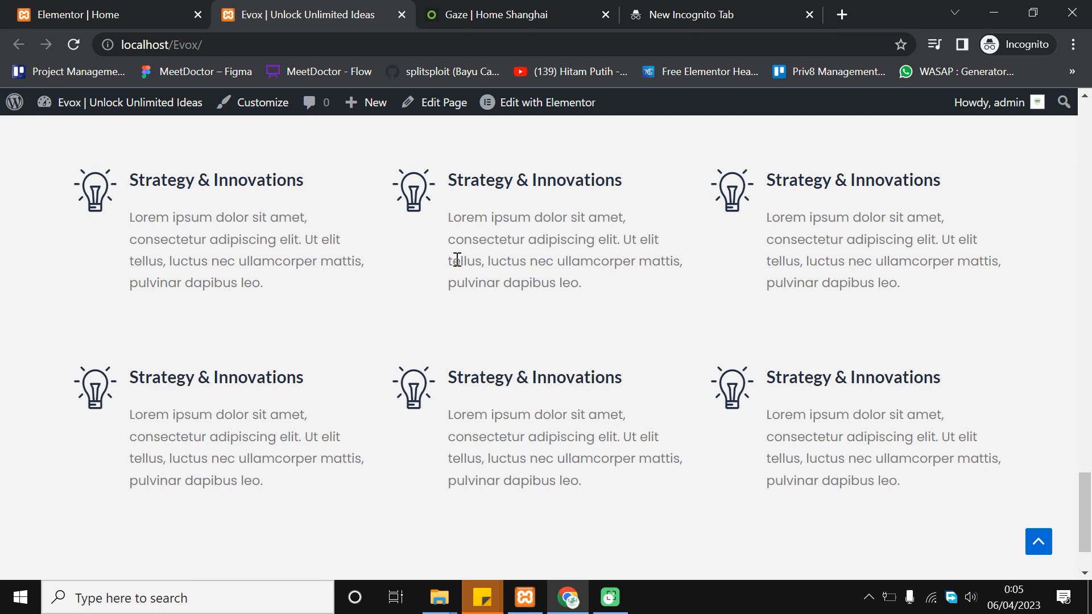
scroll(653, 267, down, 1)
scroll(473, 320, up, 1)
Glance at the Elementor editor and live Evox page, then return to the Gaze demo
click(105, 9)
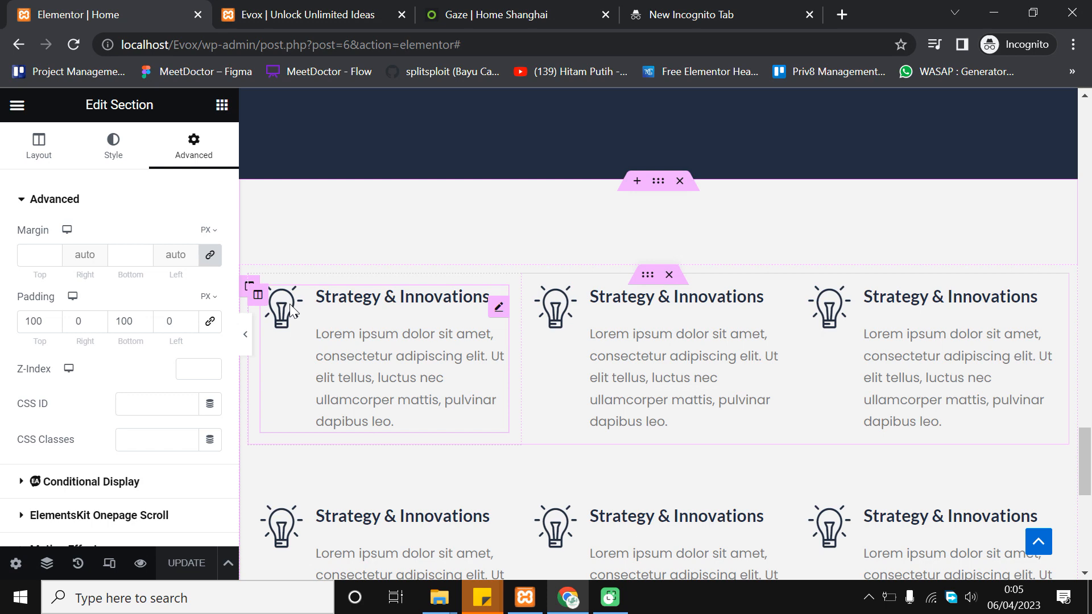
scroll(555, 236, down, 3)
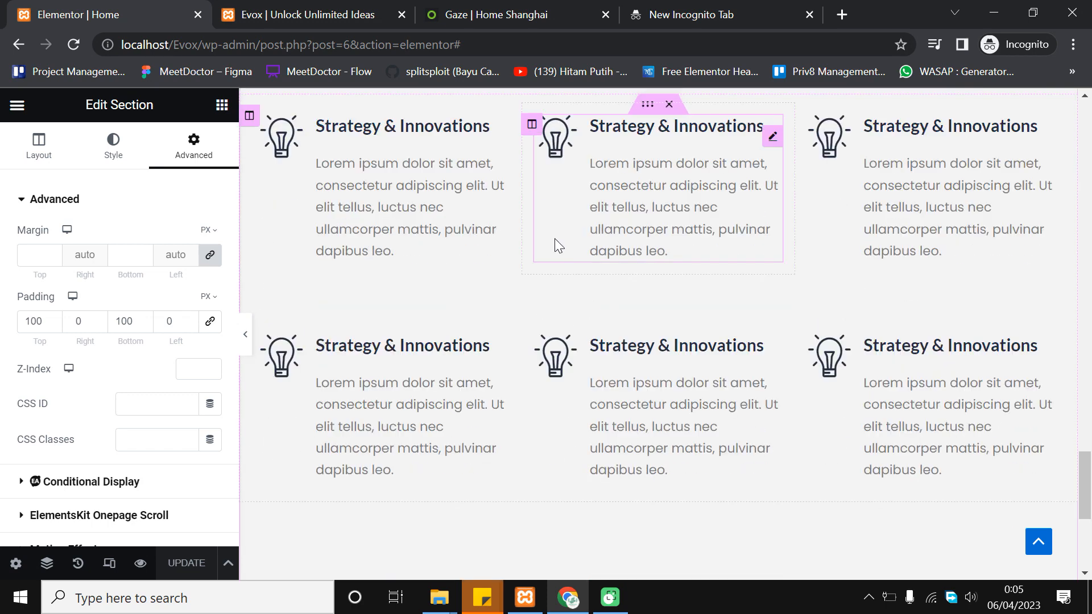
scroll(907, 305, up, 3)
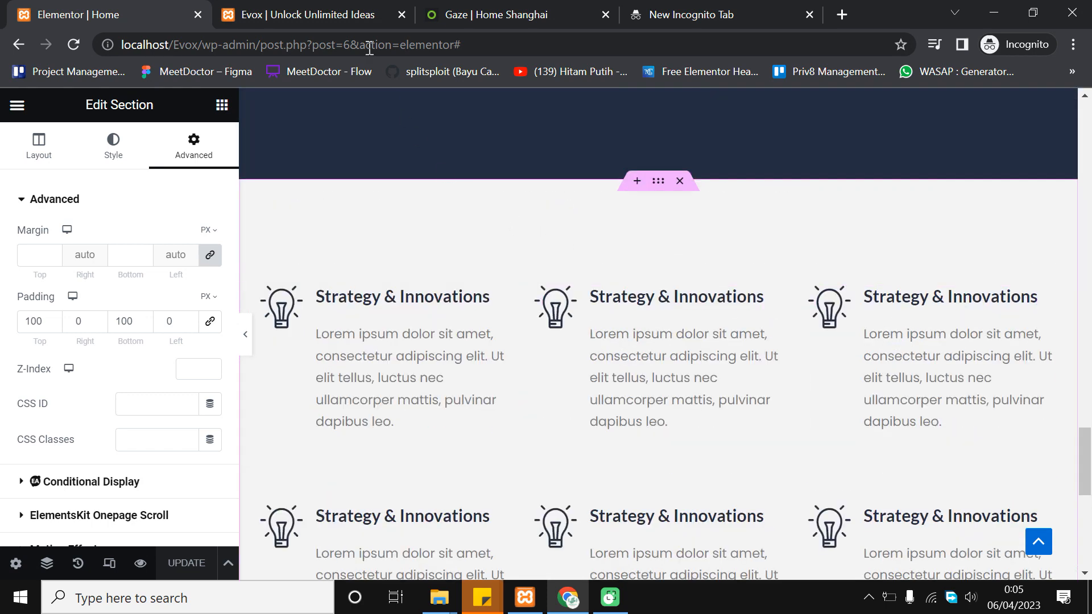
click(335, 9)
scroll(465, 346, down, 2)
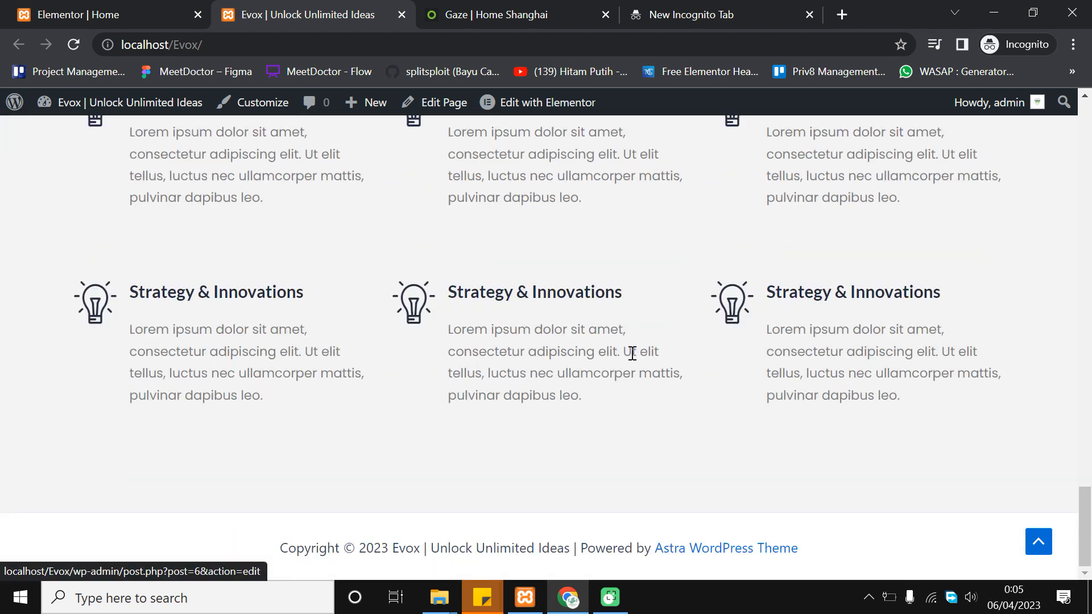
drag(1088, 505, 1089, 495)
scroll(339, 329, down, 2)
scroll(73, 221, up, 2)
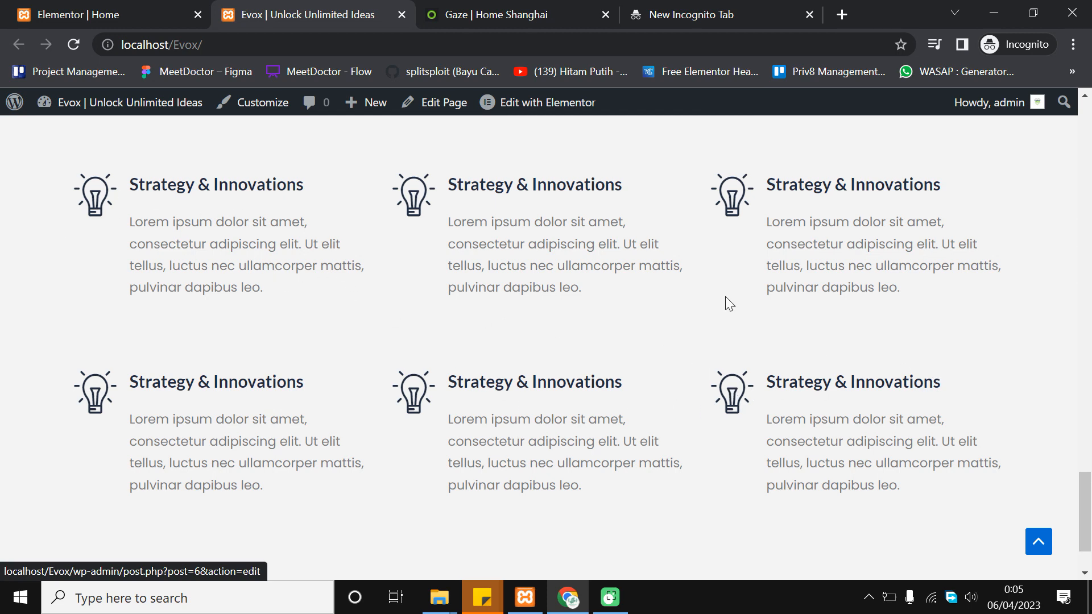
click(506, 8)
scroll(473, 258, up, 4)
scroll(480, 295, down, 10)
scroll(480, 295, down, 5)
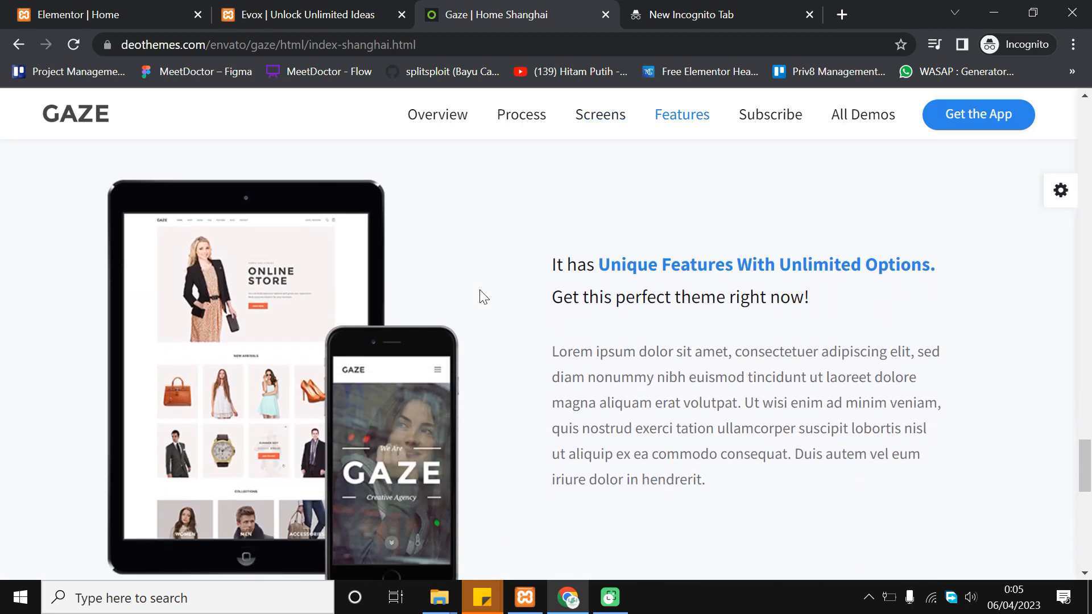
scroll(480, 297, up, 4)
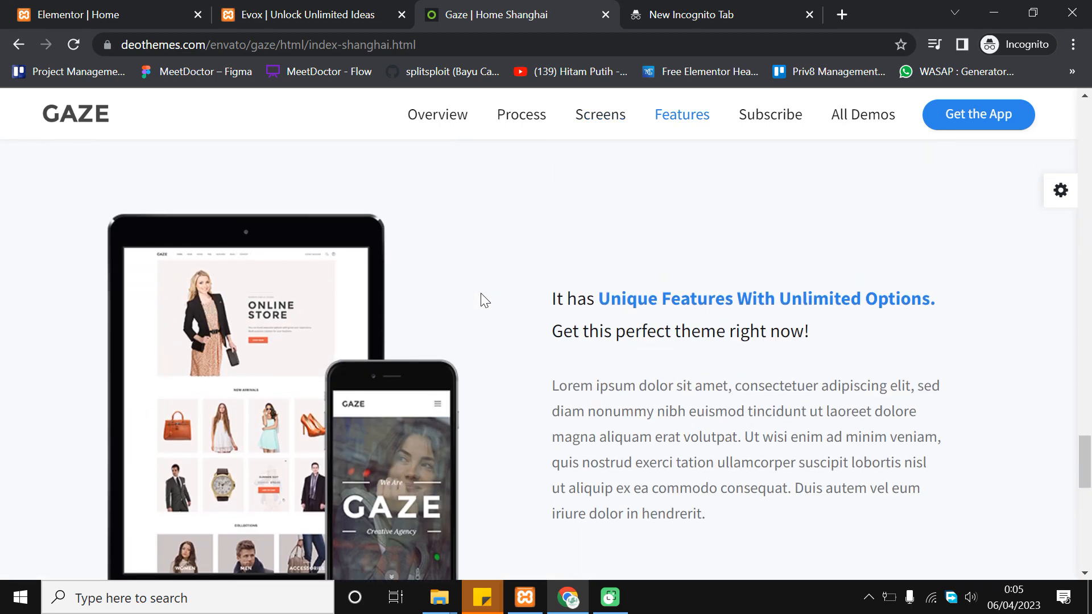
scroll(482, 299, down, 7)
scroll(421, 319, up, 5)
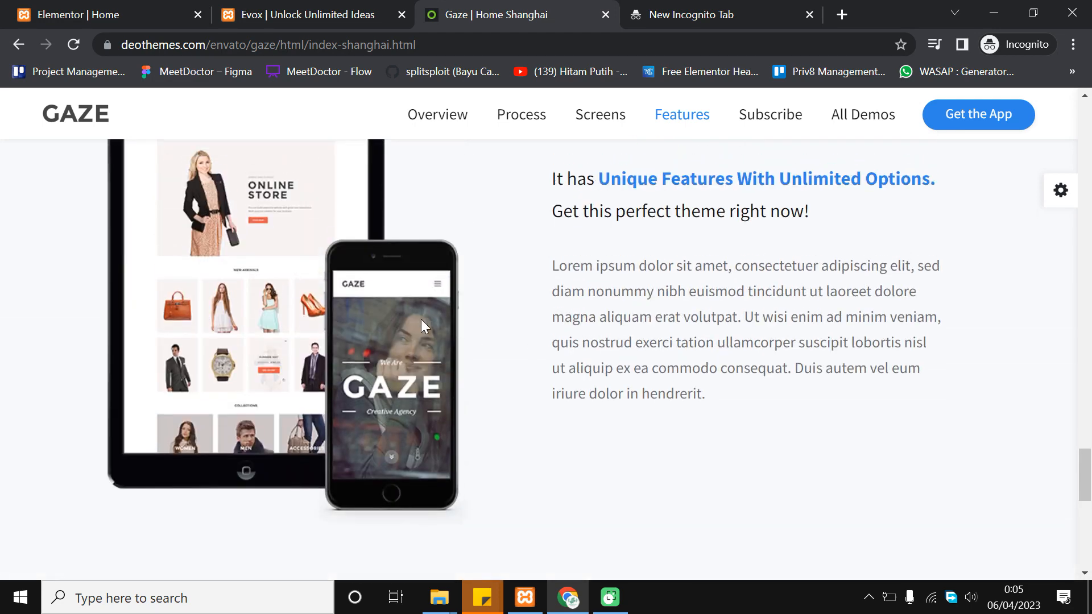
scroll(611, 364, up, 6)
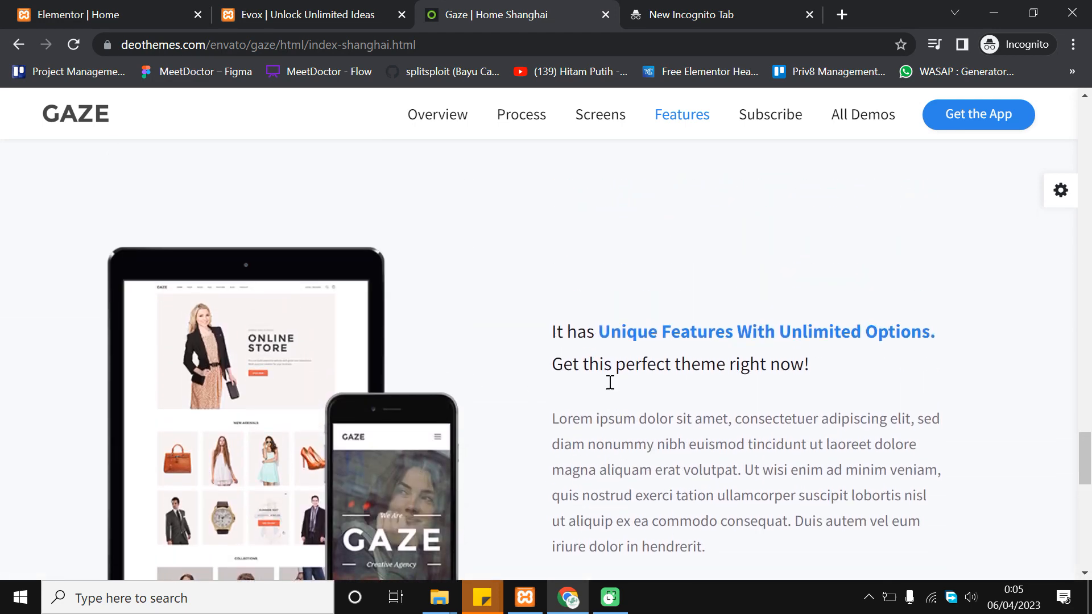
scroll(610, 382, down, 3)
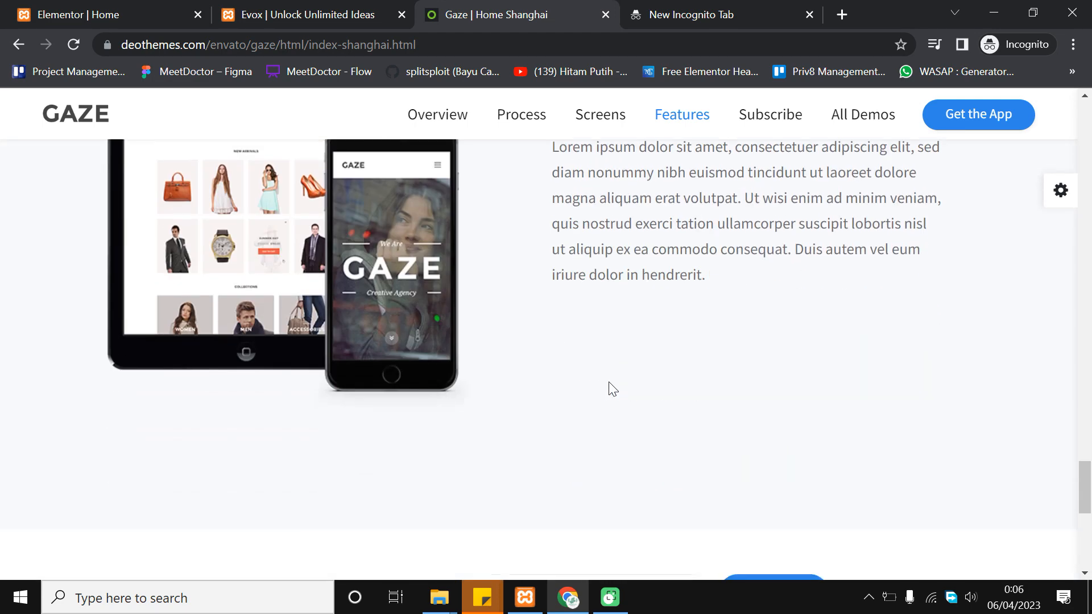
scroll(609, 385, up, 5)
scroll(610, 387, down, 2)
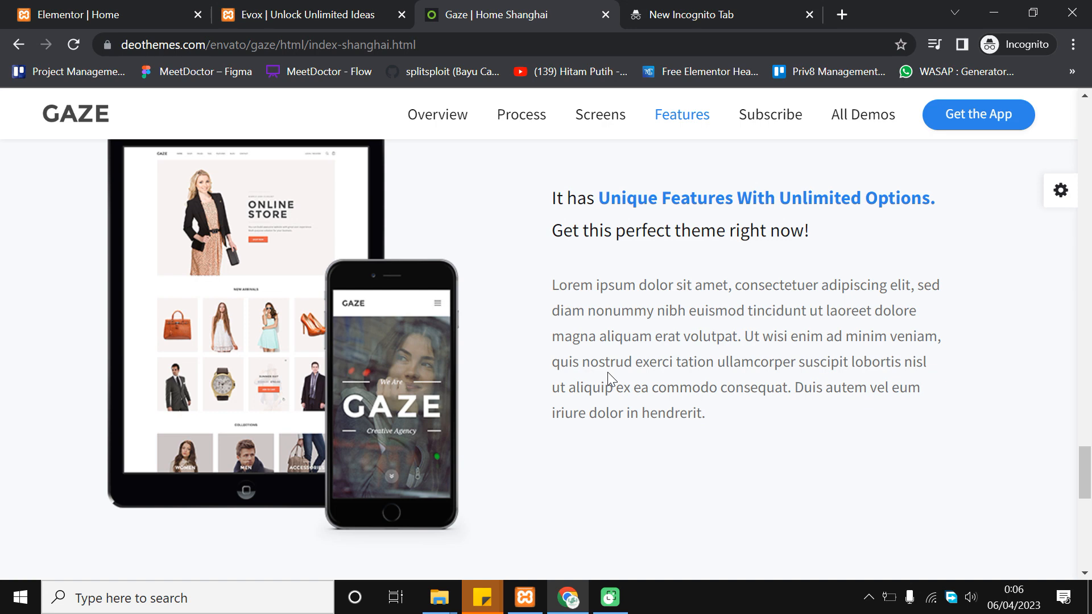
scroll(608, 372, up, 2)
scroll(608, 372, down, 2)
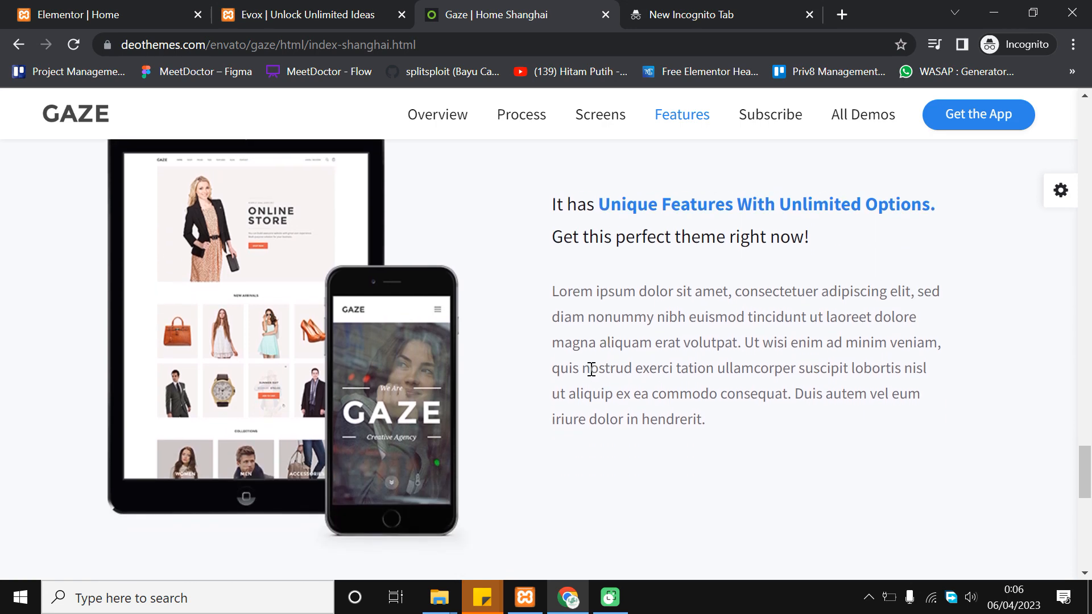
scroll(592, 373, down, 3)
scroll(94, 412, up, 4)
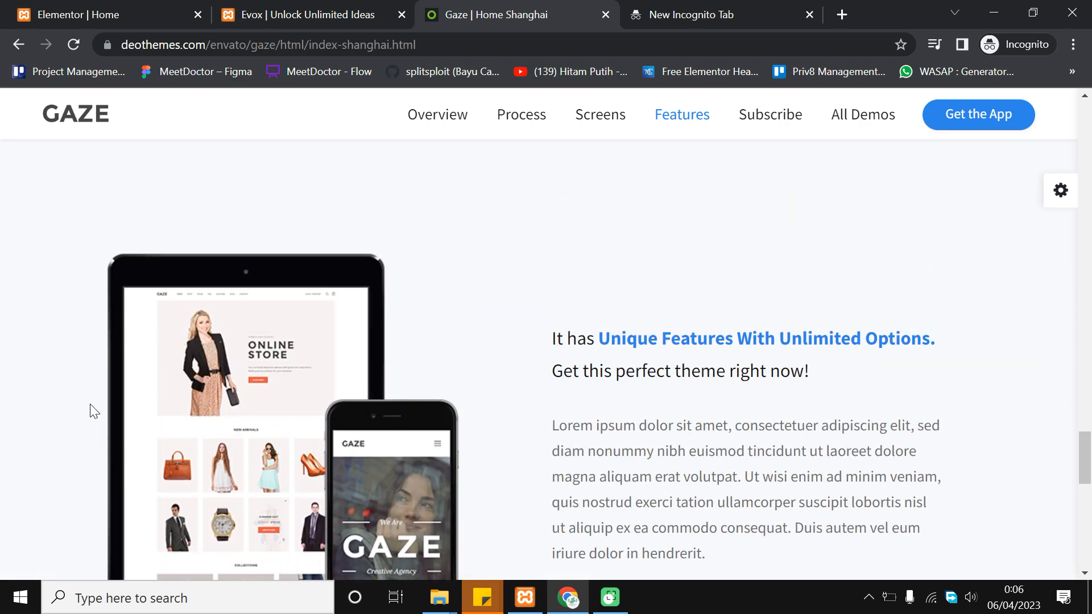
scroll(562, 344, down, 2)
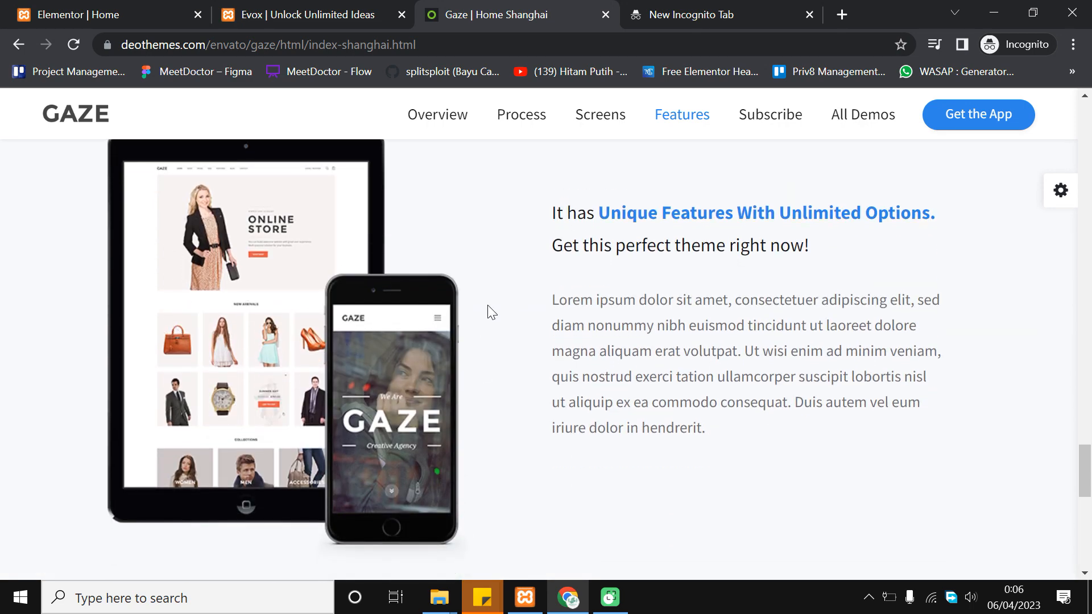
key(ctrl+shift+Tab)
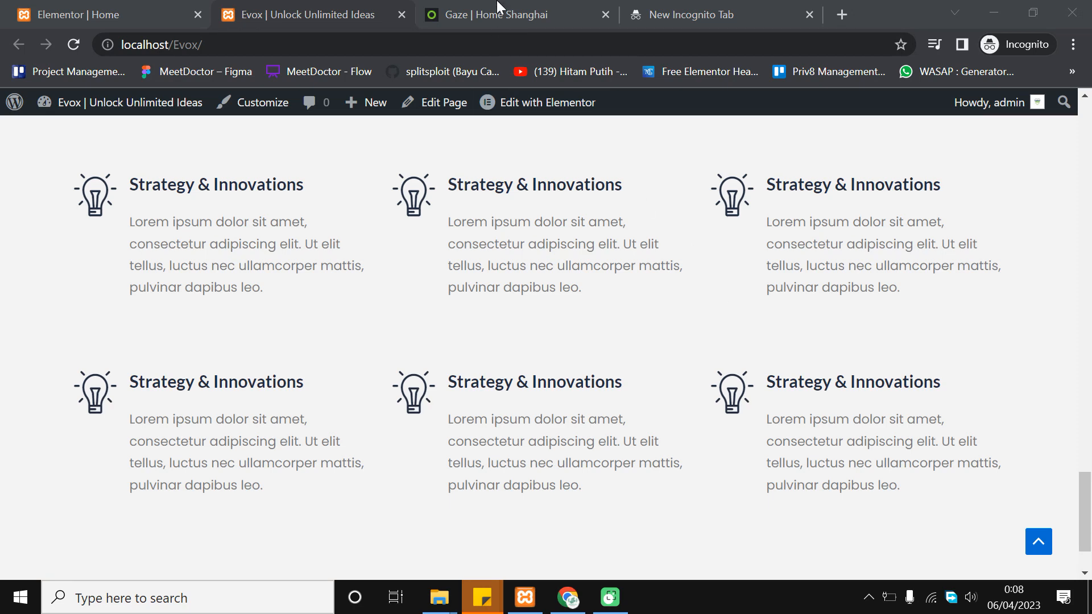
click(498, 7)
scroll(736, 332, down, 4)
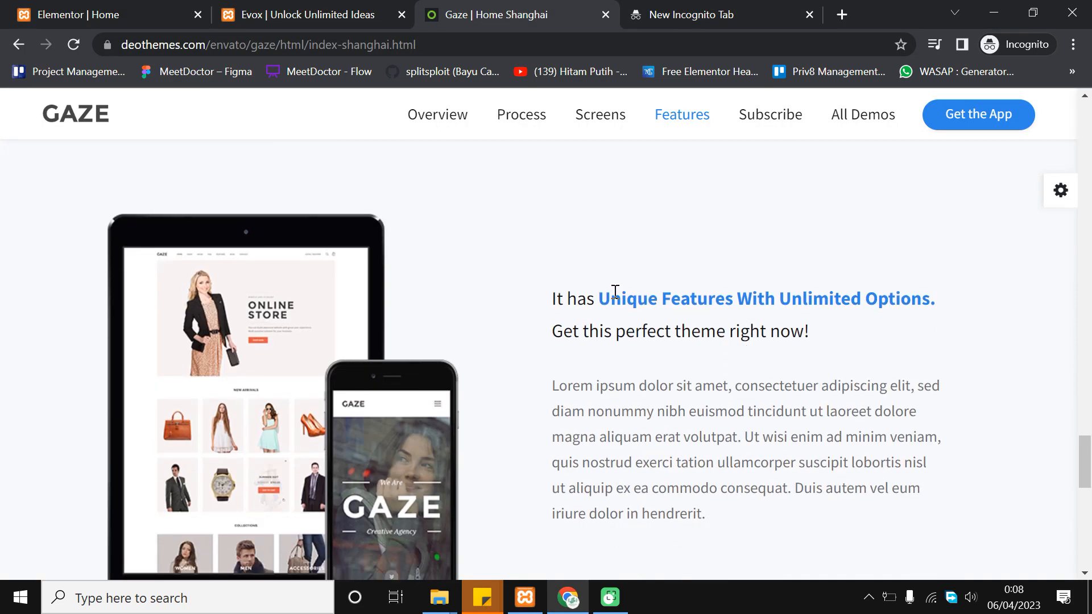
scroll(544, 268, down, 2)
scroll(351, 330, up, 2)
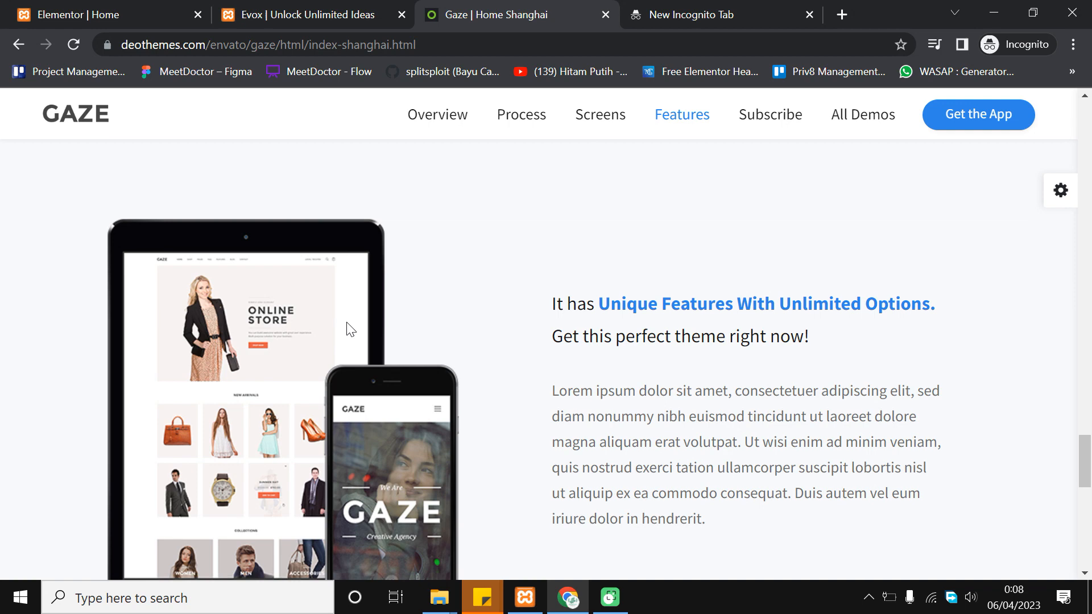
drag(598, 304, 797, 310)
click(577, 204)
Add a single-column section below the bulb icon boxes in the Elementor editor
click(93, 6)
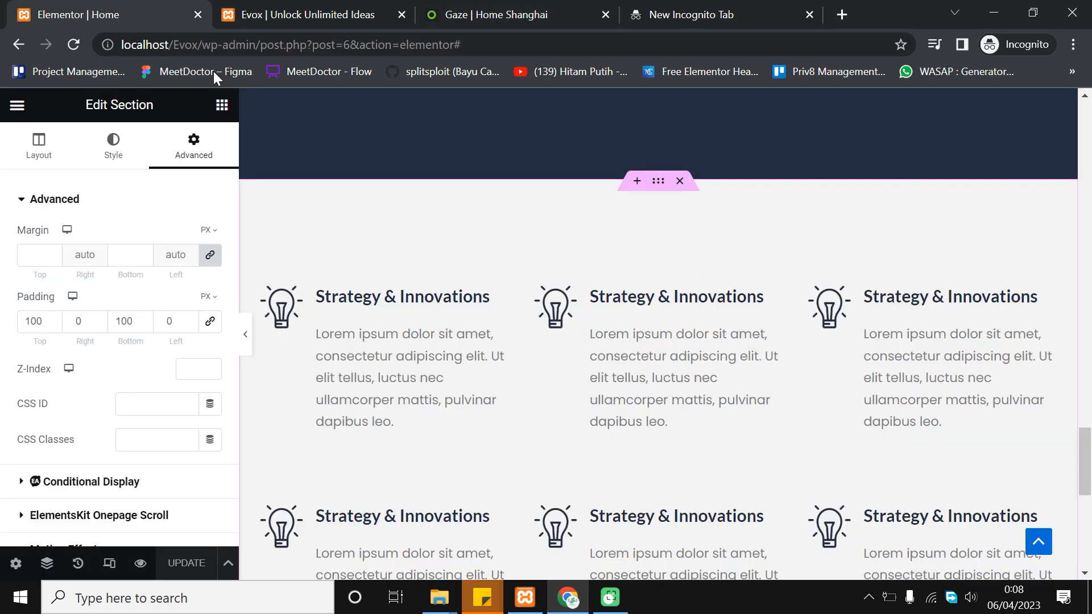
scroll(482, 284, down, 7)
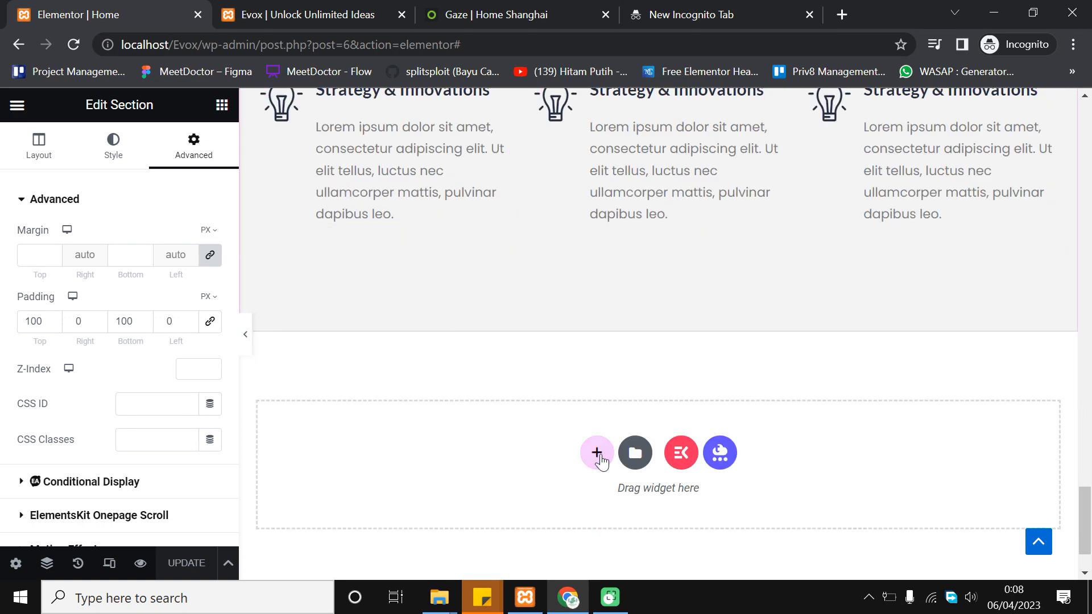
scroll(596, 432, down, 2)
click(596, 382)
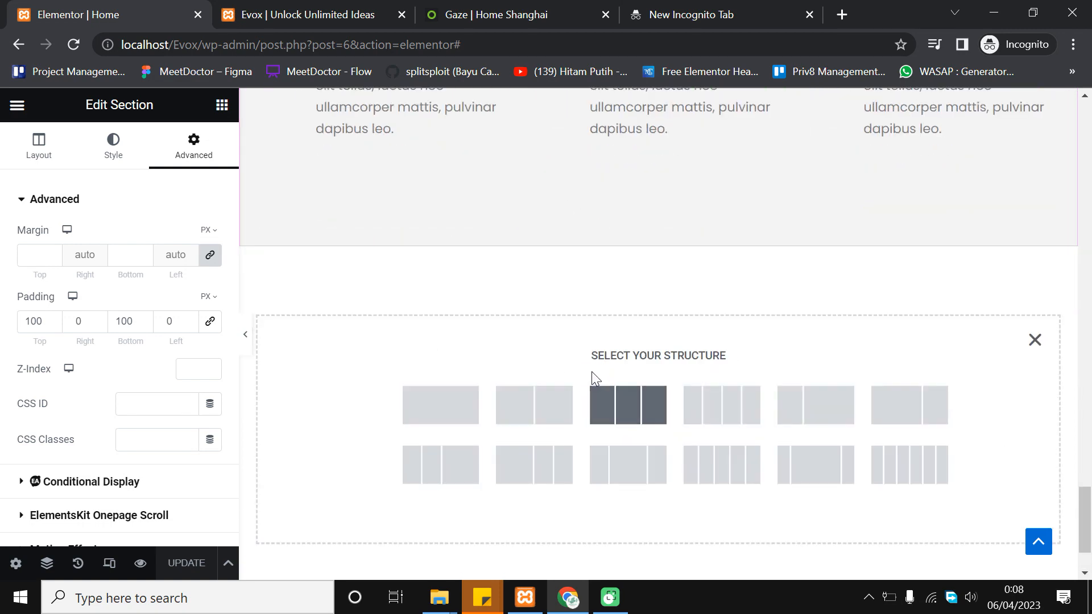
click(454, 408)
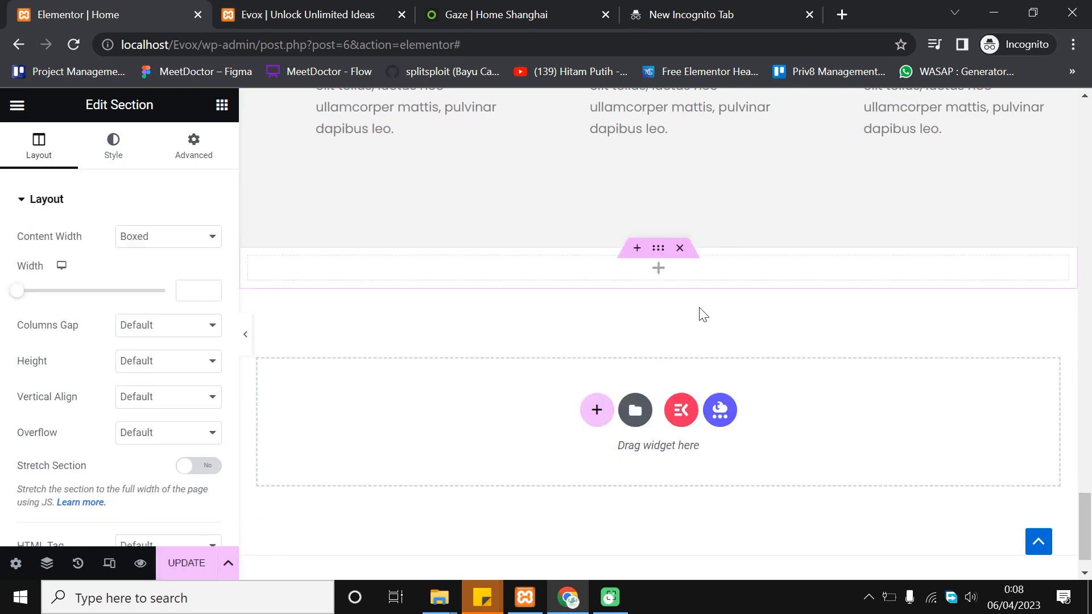
Drag an Inner Section widget into the new section
scroll(574, 334, up, 2)
scroll(605, 391, down, 2)
scroll(602, 385, up, 1)
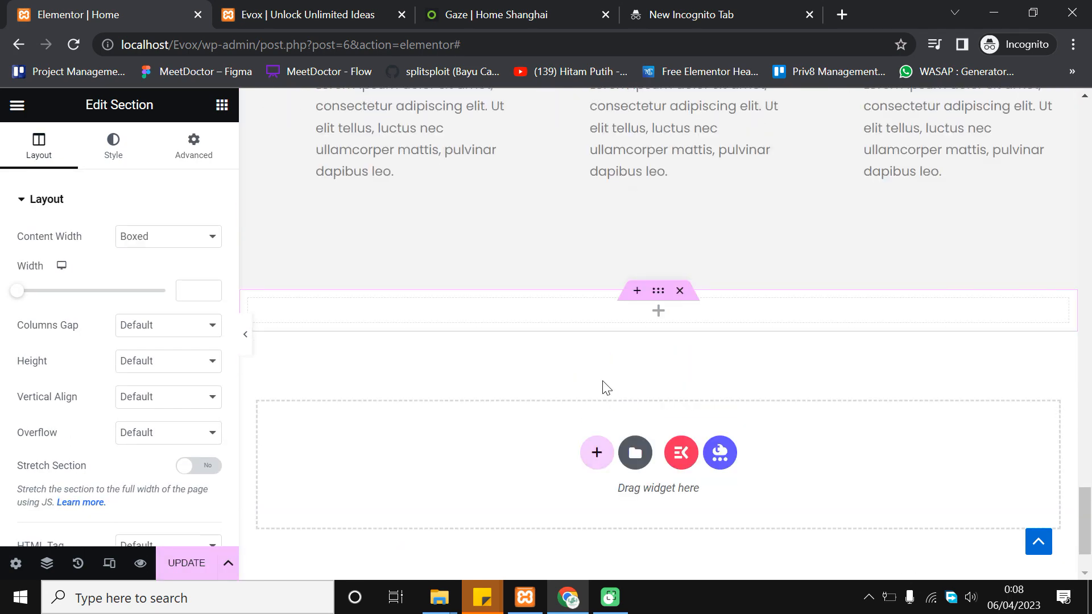
click(222, 109)
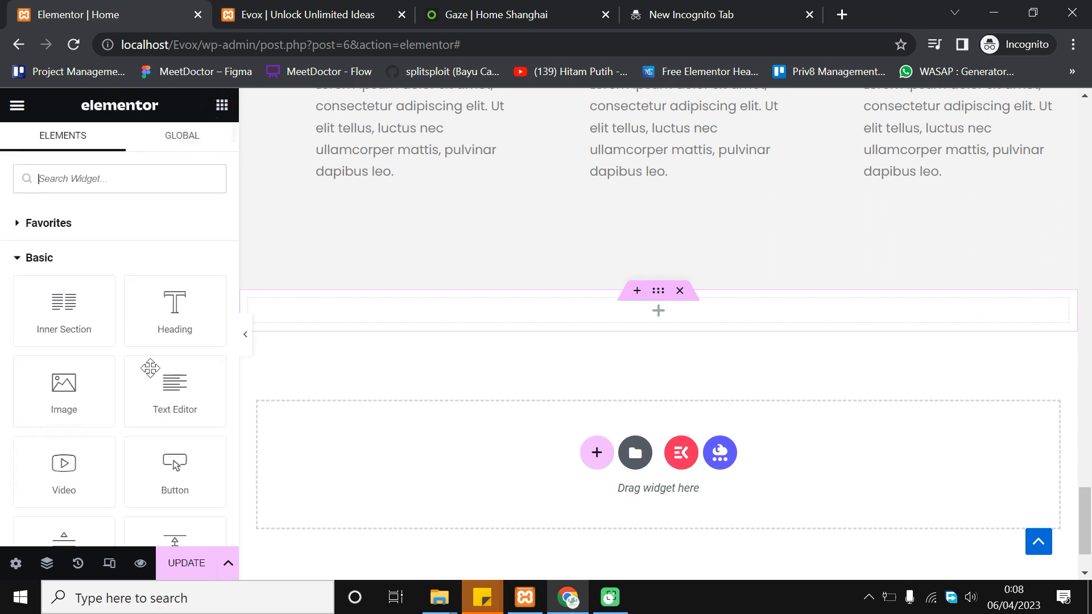
scroll(131, 327, down, 2)
scroll(81, 322, up, 2)
drag(68, 310, 677, 309)
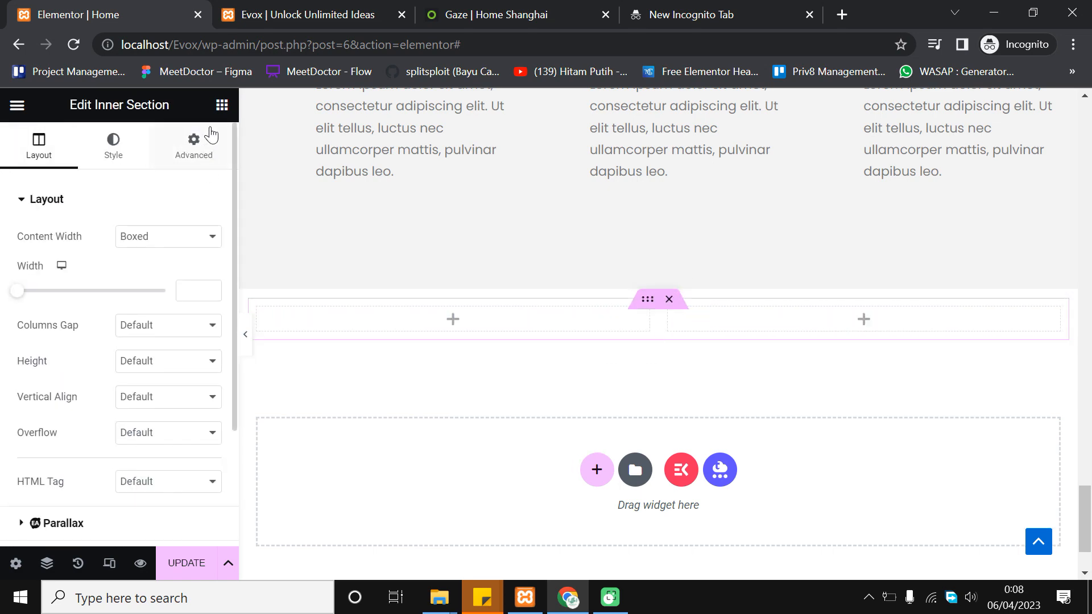
Check the Gaze demo's layout for reference, then return to the editor's widget list
click(456, 12)
scroll(370, 449, down, 4)
scroll(398, 376, up, 4)
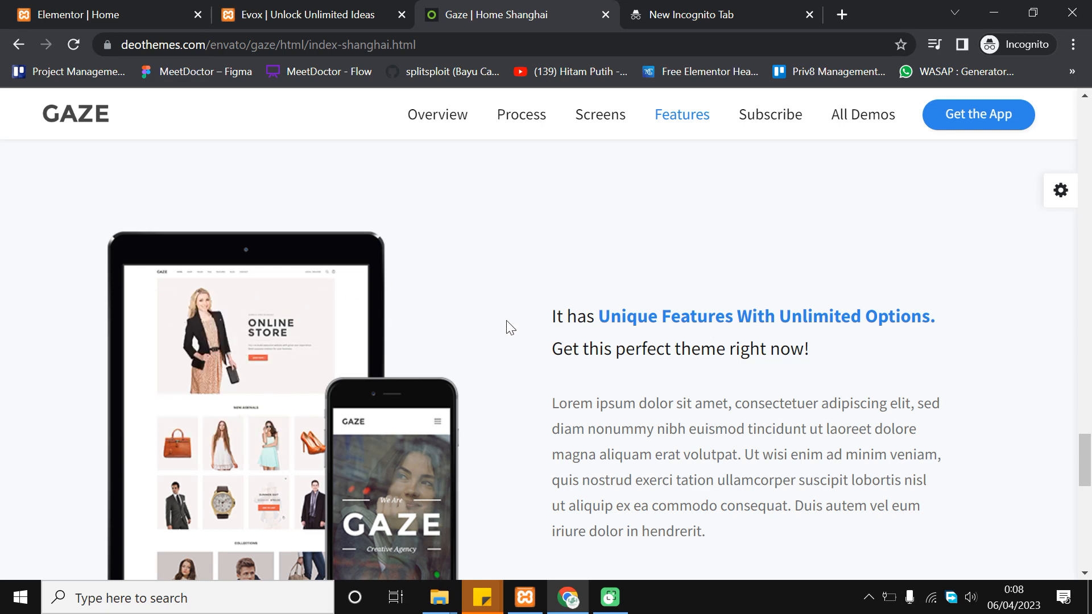
scroll(501, 320, down, 2)
drag(554, 192, 677, 356)
click(684, 336)
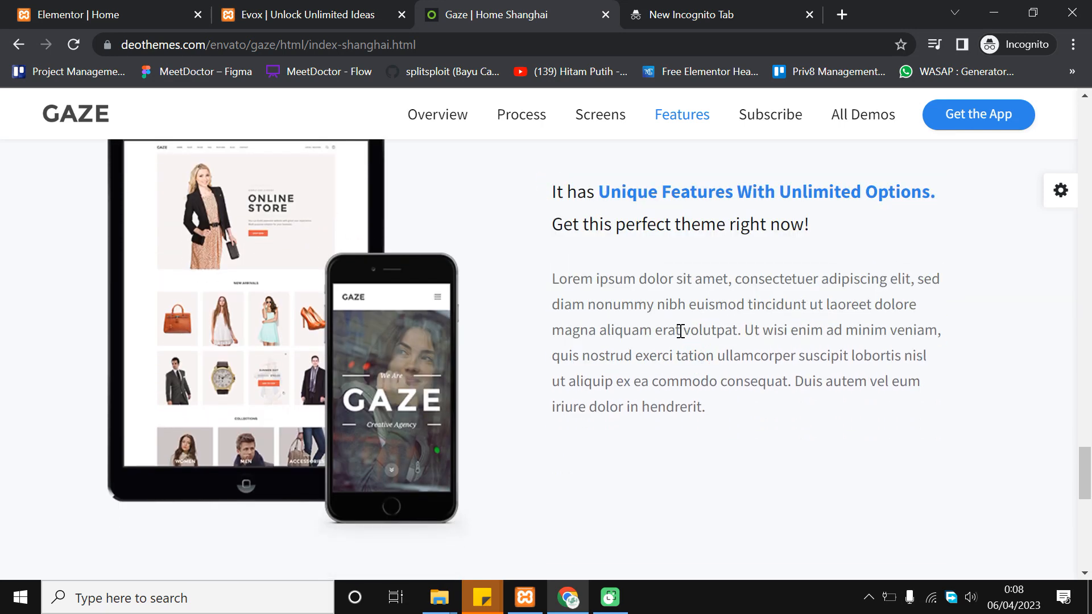
scroll(705, 386, up, 2)
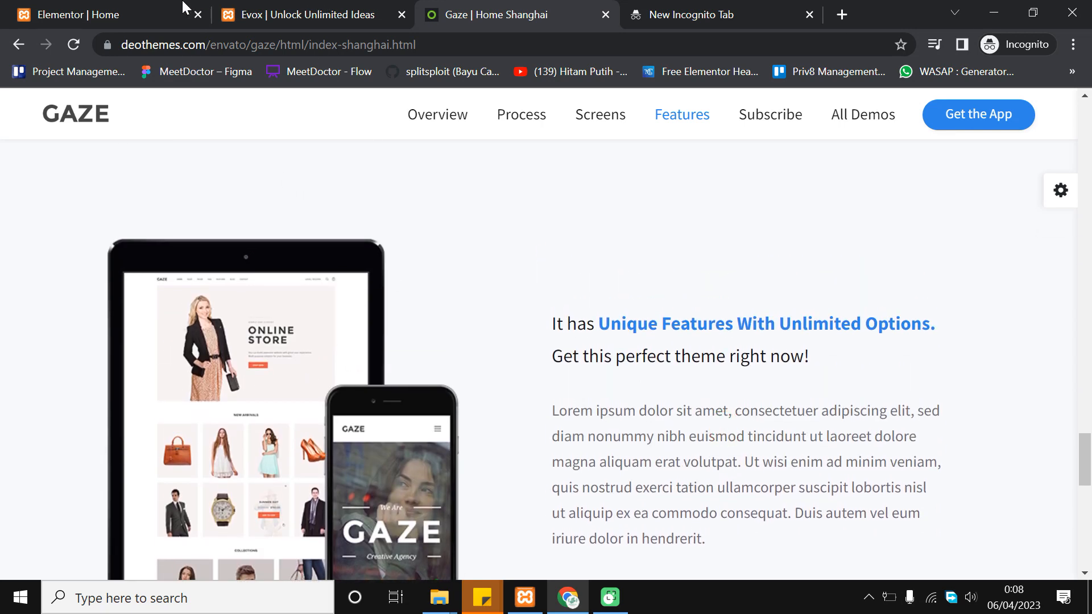
click(182, 7)
click(222, 105)
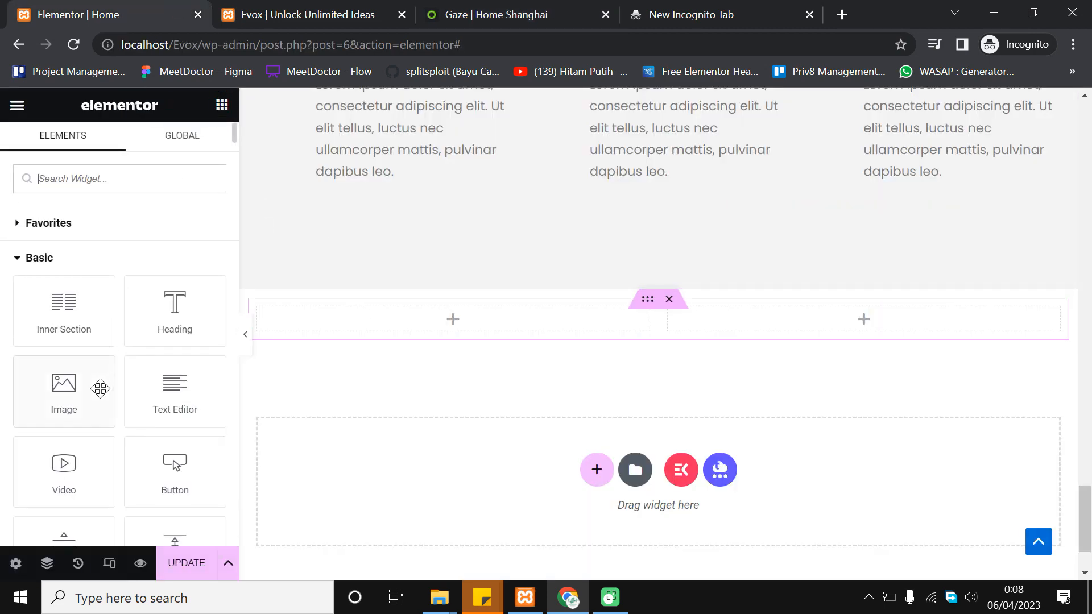
Place an Image widget in the left column and upload Evox CTA.png from File Explorer
drag(72, 391, 458, 327)
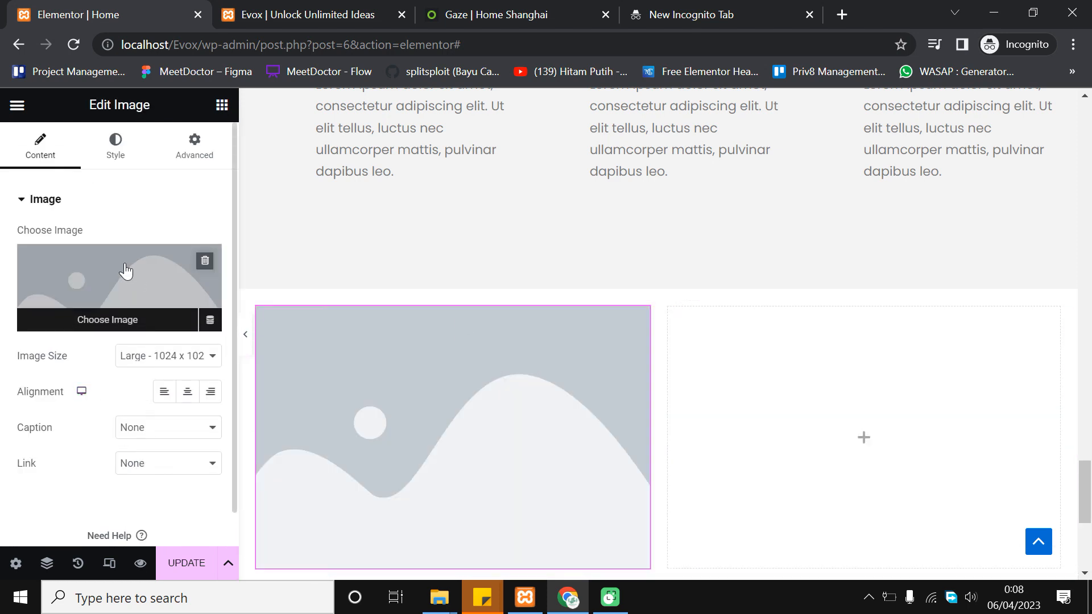
click(126, 268)
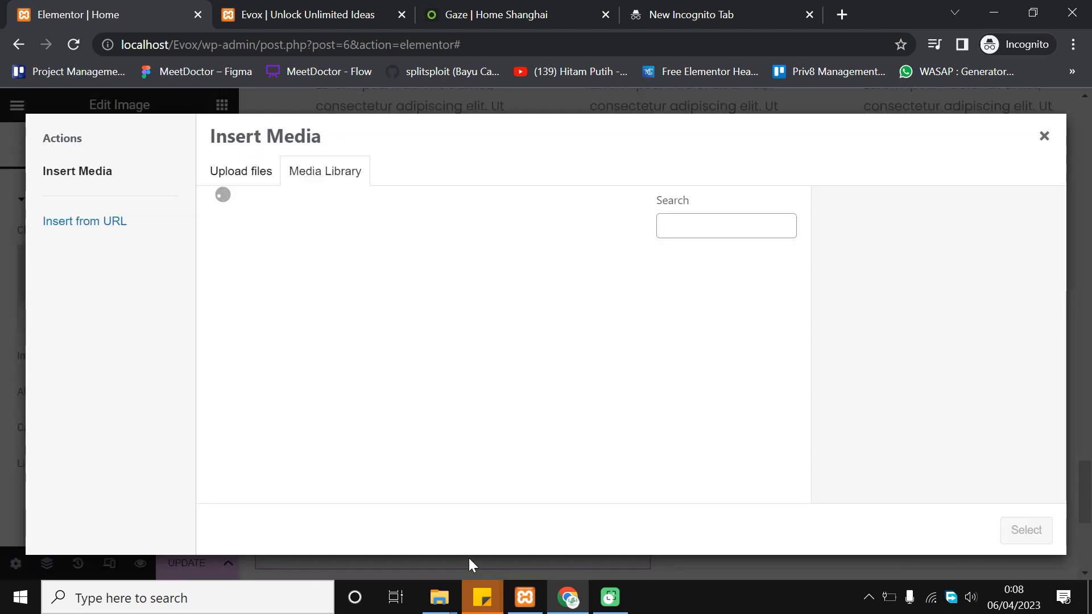
mouse_move(440, 597)
click(502, 529)
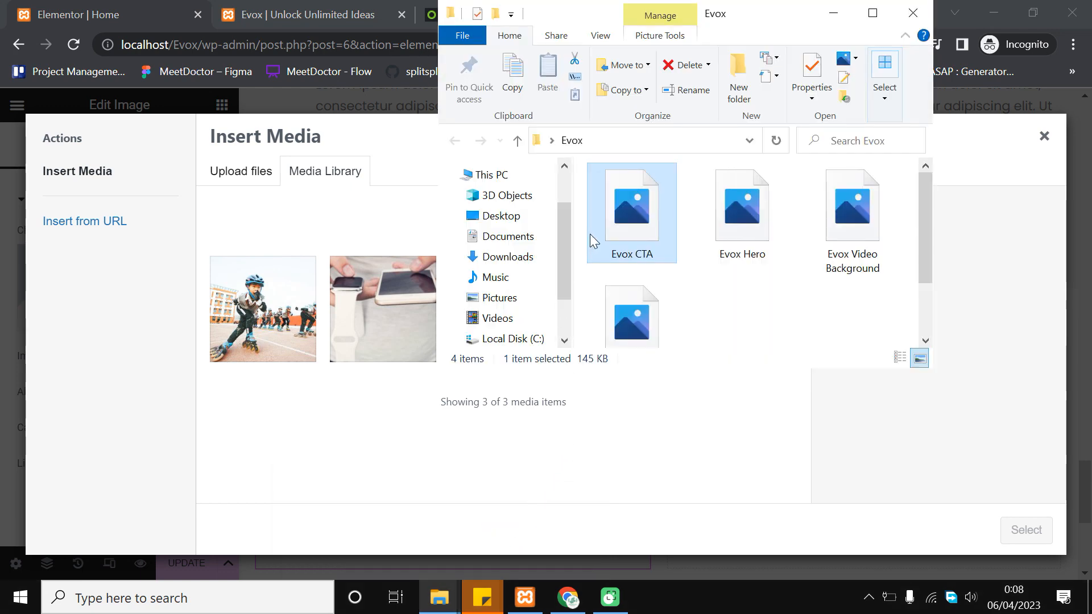
drag(591, 238, 321, 374)
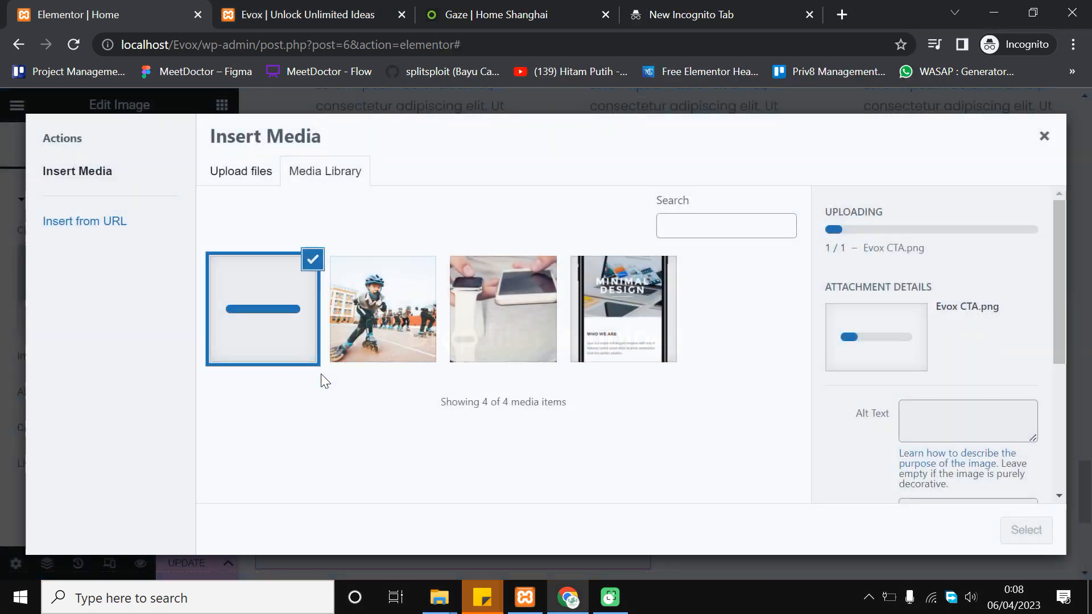
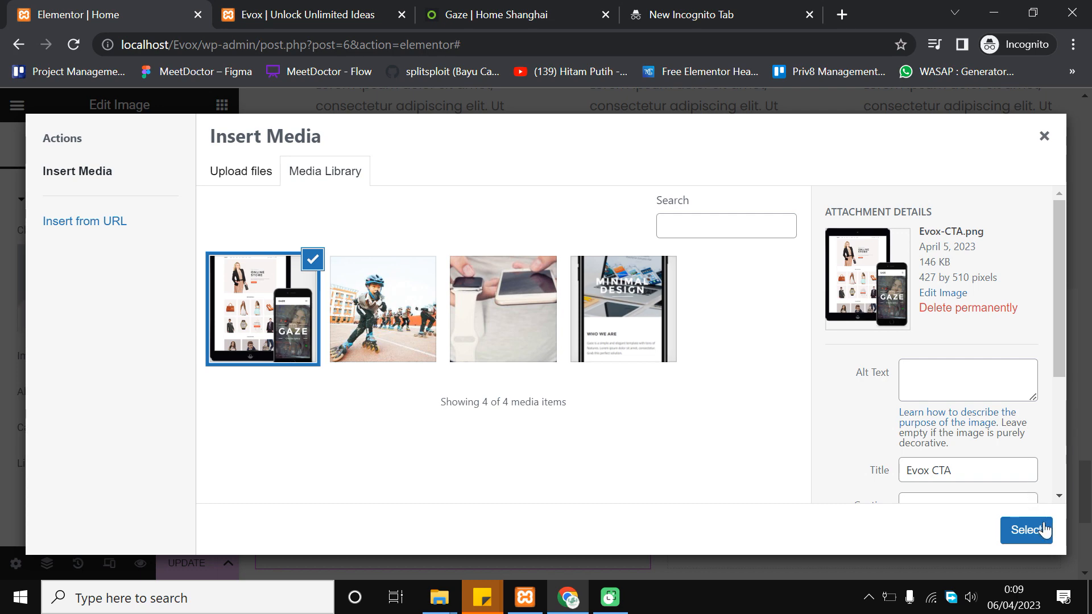
Insert the uploaded Evox-CTA.png device mockup into the left column's Image widget
click(1026, 530)
scroll(616, 319, down, 5)
scroll(459, 312, up, 3)
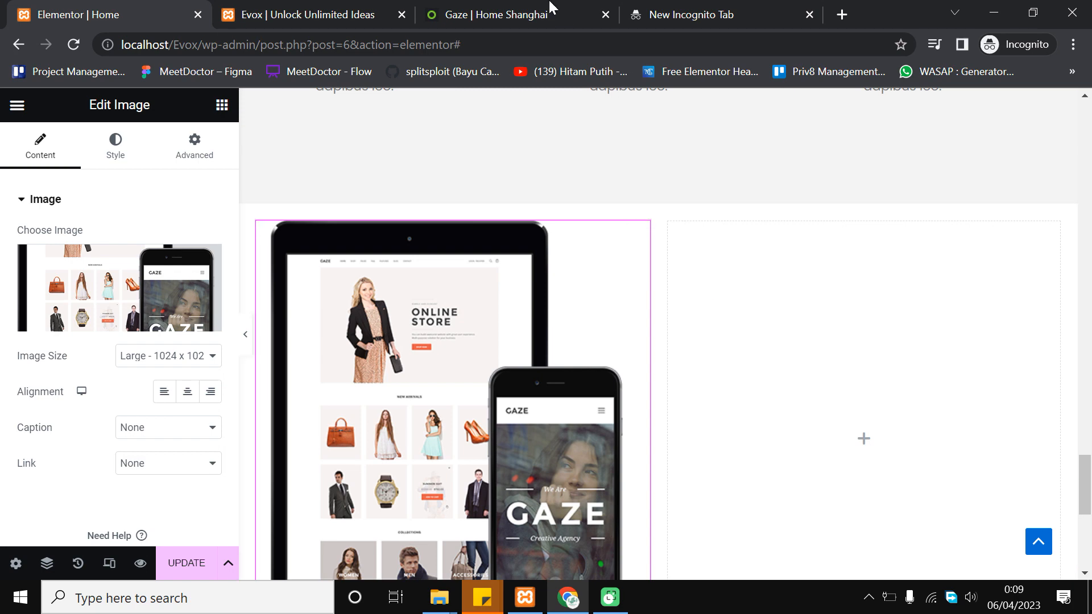
Copy the Gaze demo's 'Unique Features' heading text as plain text
click(511, 15)
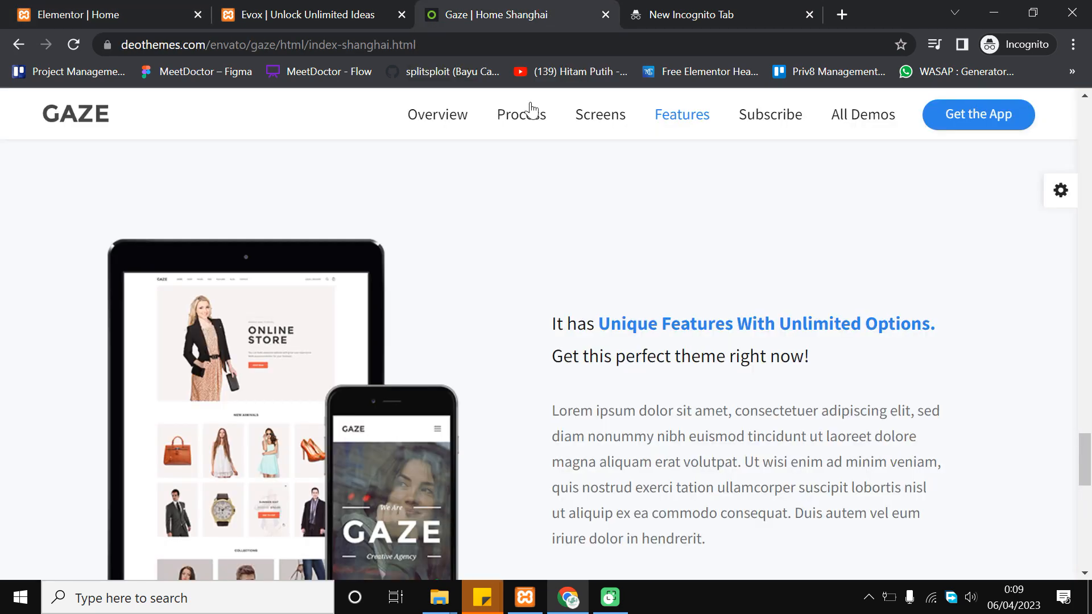
scroll(596, 317, down, 2)
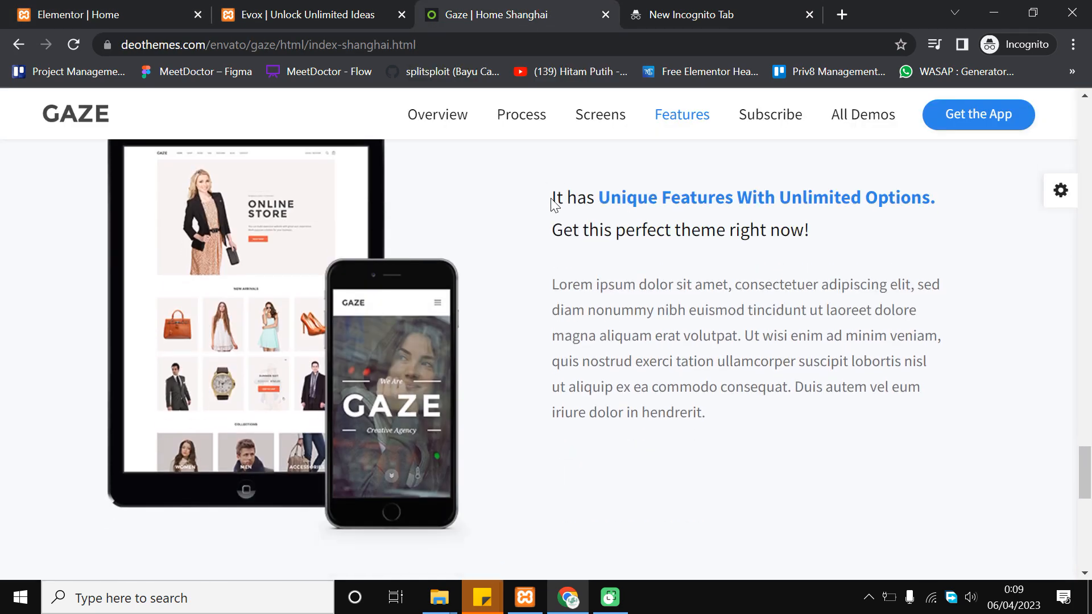
drag(555, 195, 836, 233)
key(ctrl+c)
click(735, 16)
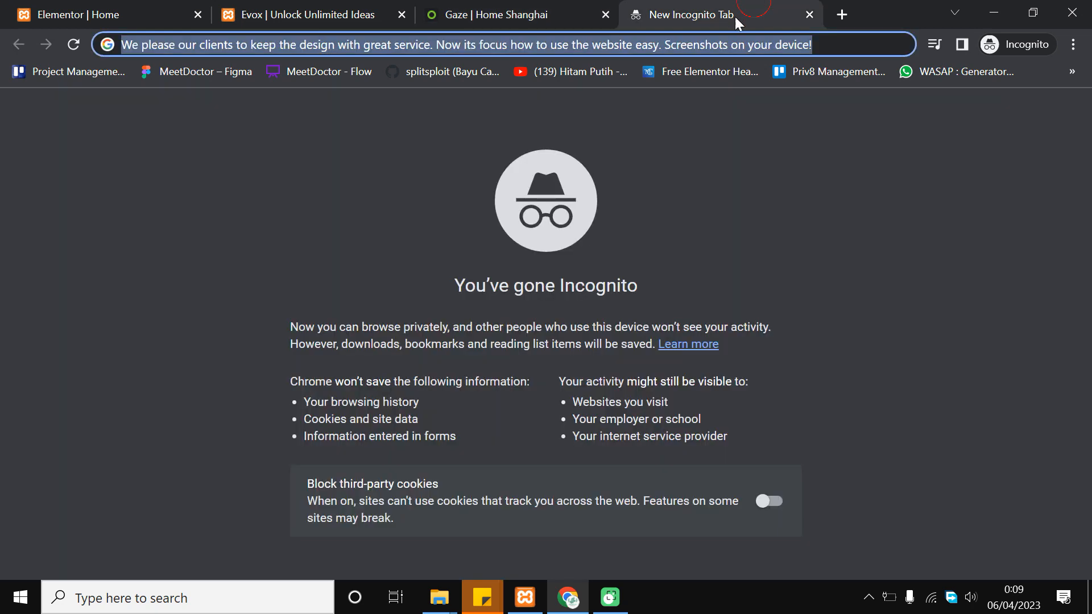
key(ctrl+v)
key(ctrl+a)
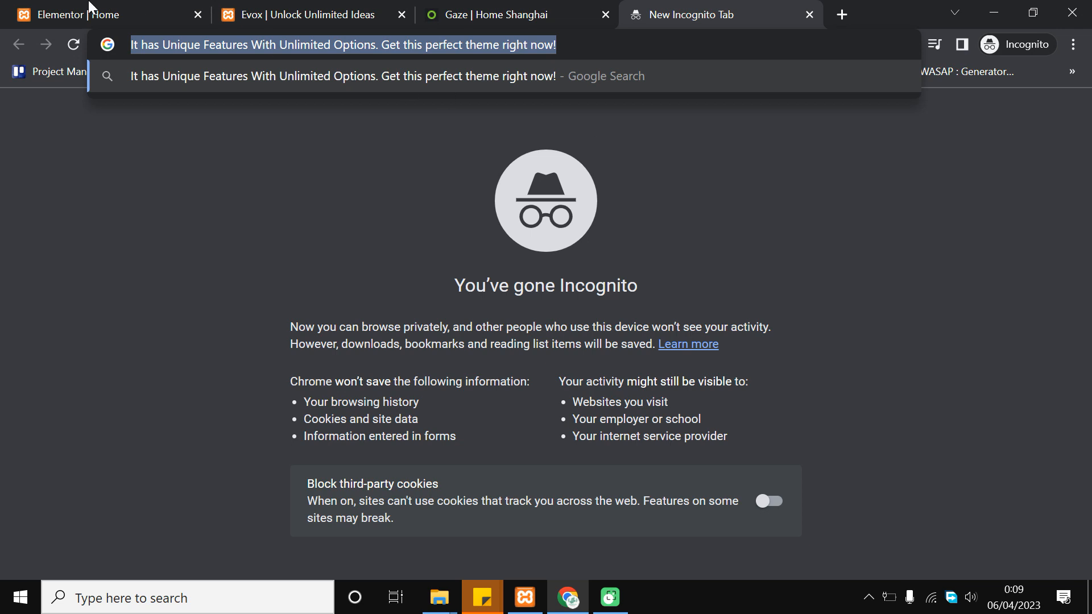
key(ctrl+1)
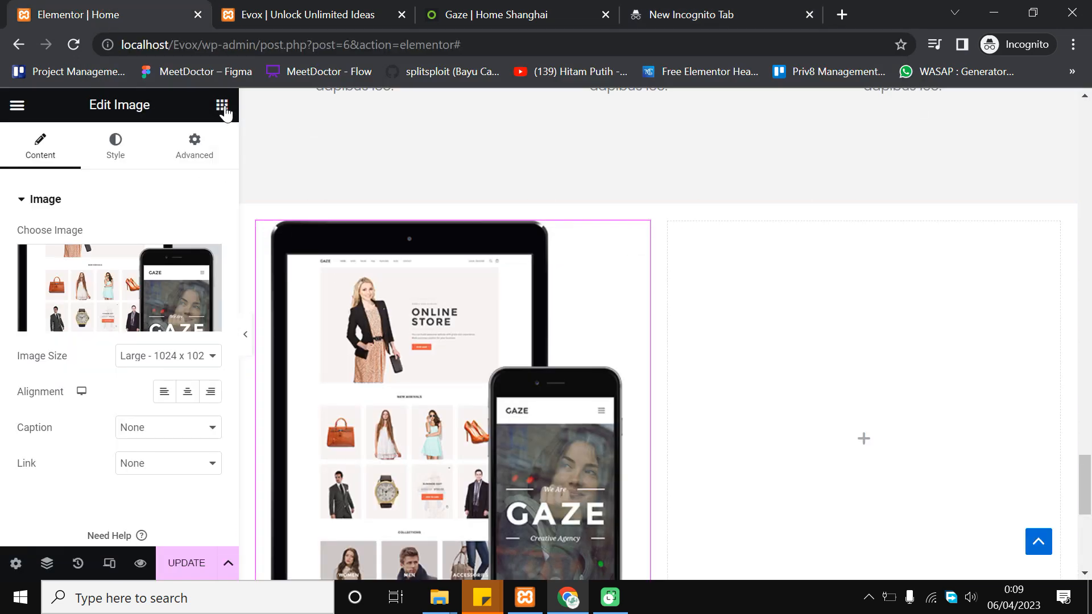
Add a Heading widget to the right column containing the copied Unique Features title
click(223, 107)
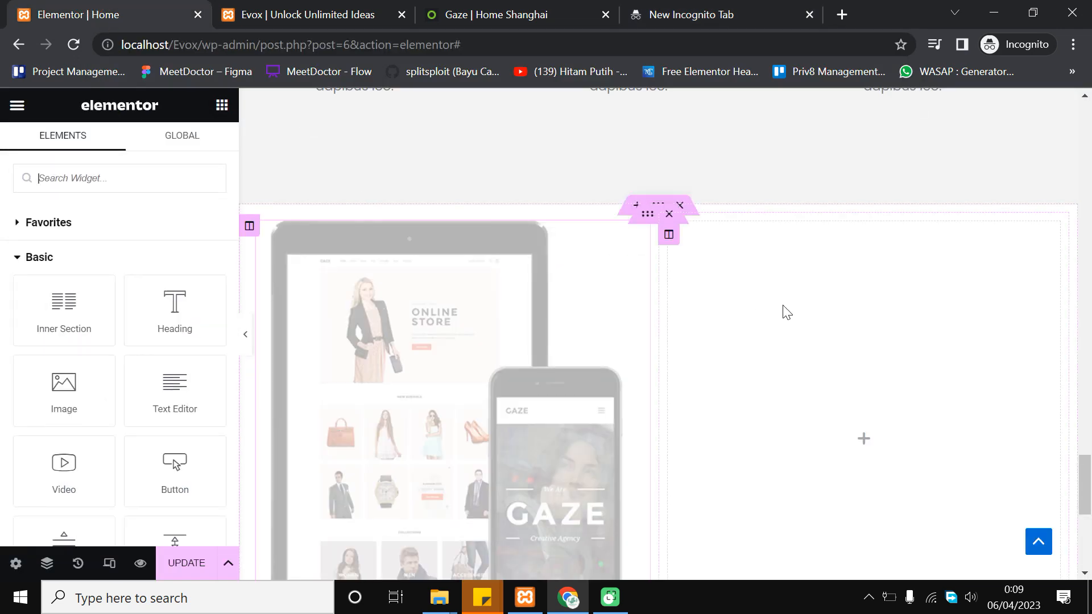
scroll(802, 313, down, 1)
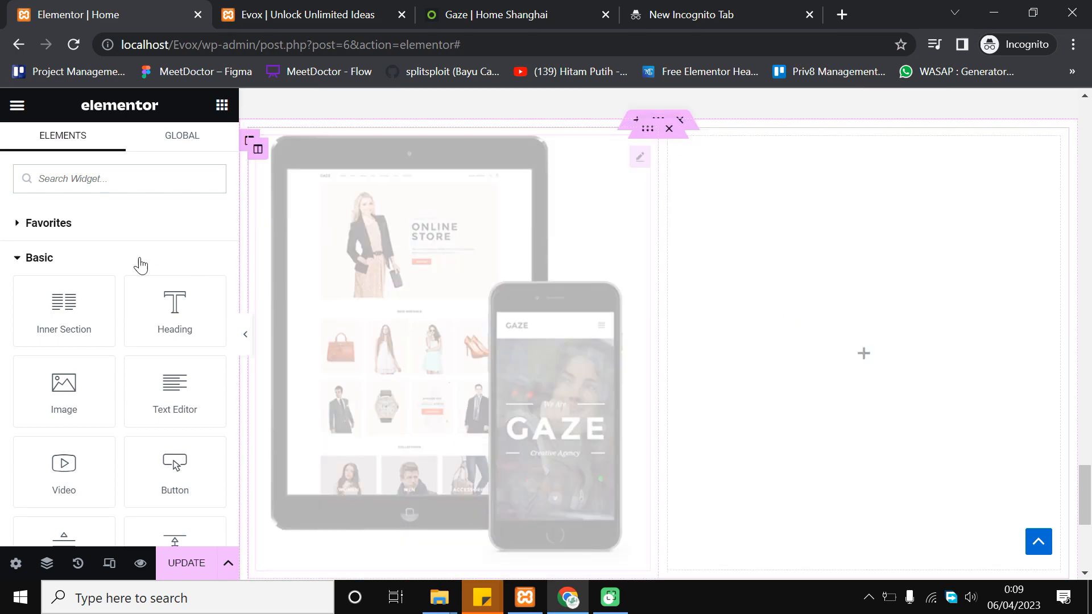
drag(194, 296, 910, 353)
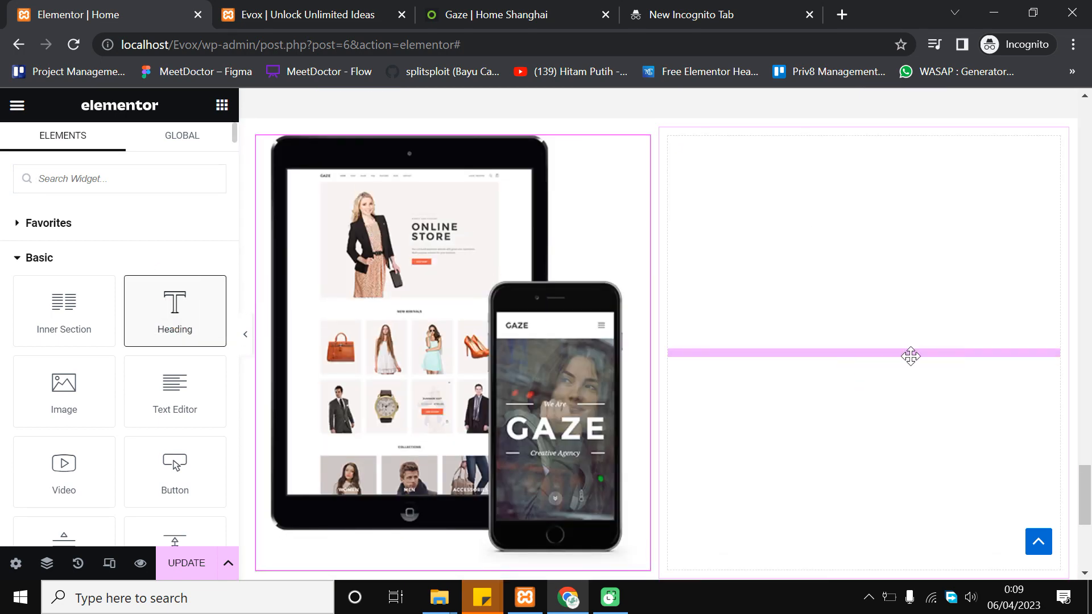
triple_click(140, 263)
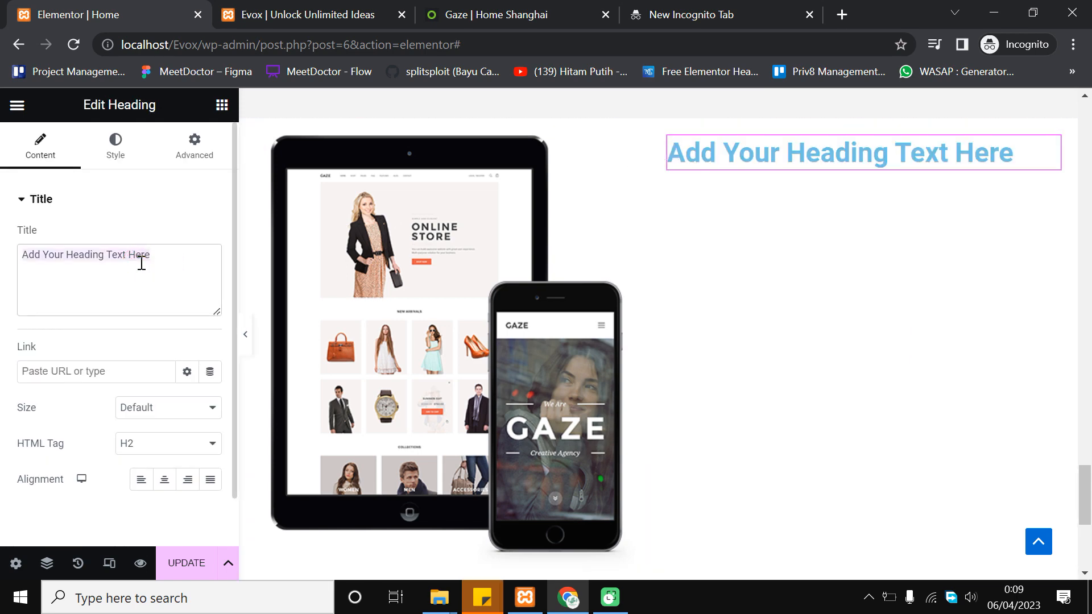
key(ctrl+v)
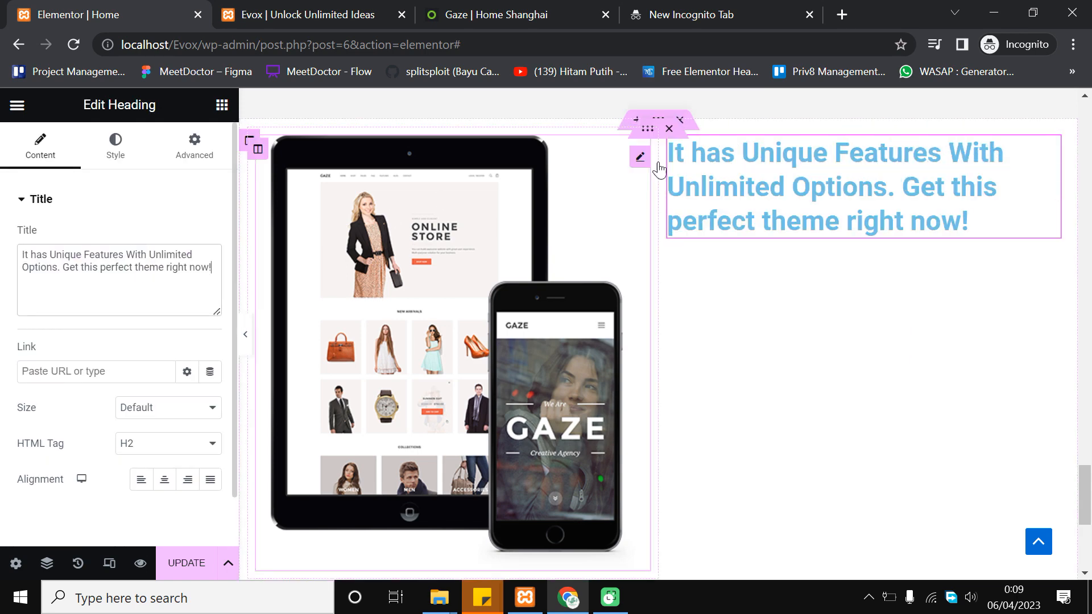
scroll(848, 381, up, 6)
scroll(853, 385, up, 4)
scroll(857, 391, down, 9)
scroll(626, 341, up, 2)
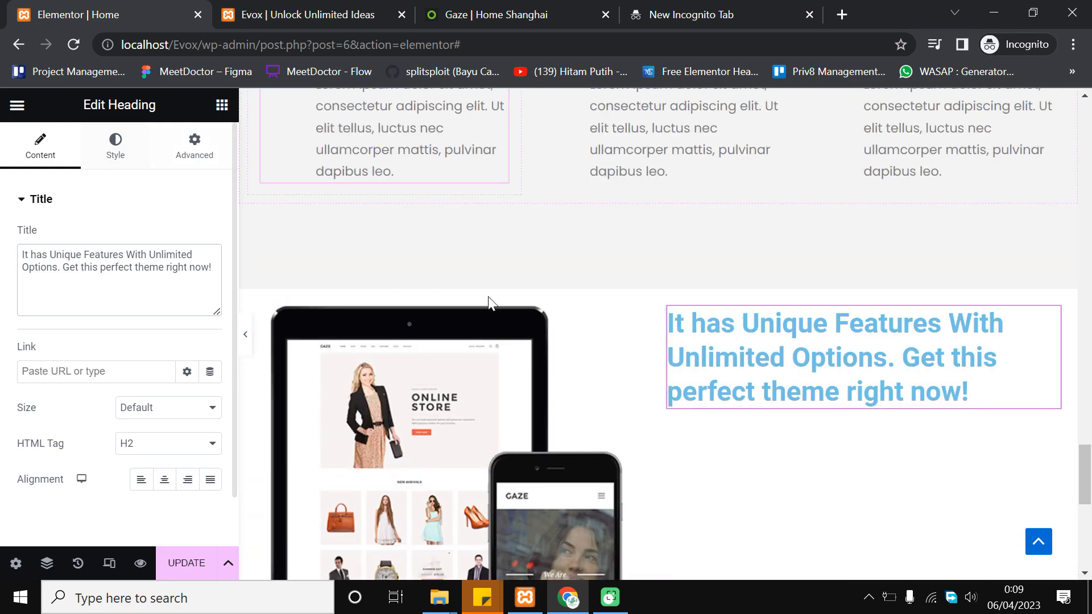
Colour the heading with the global dark navy Theme Color 3
click(113, 149)
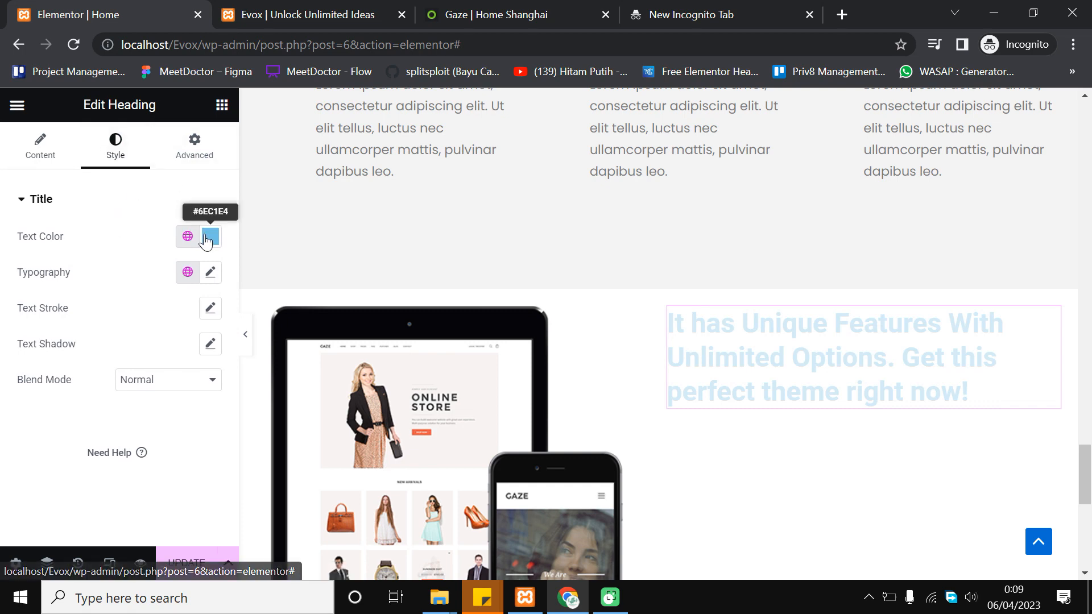
click(187, 236)
scroll(139, 381, down, 3)
scroll(130, 390, up, 2)
click(117, 410)
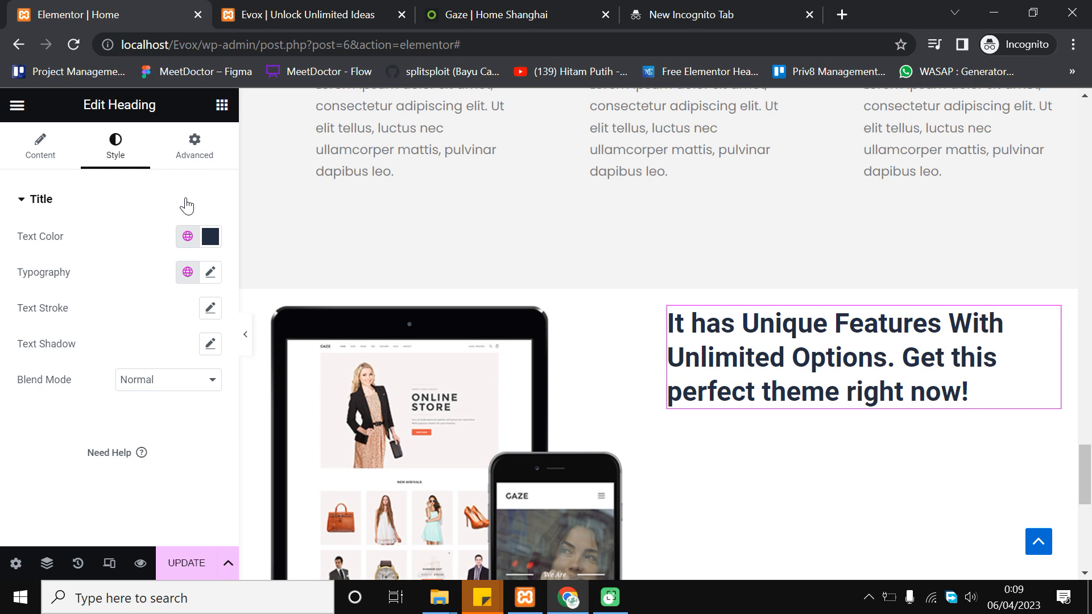
Set the heading font to Poppins and enlarge it to about 30 px
click(212, 272)
click(181, 364)
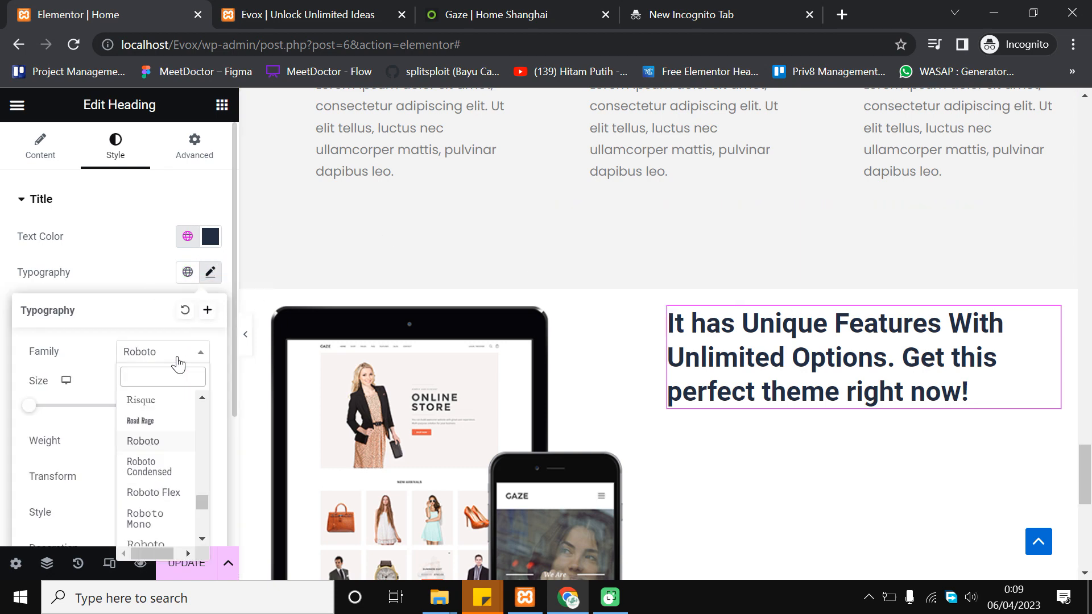
text(popp)
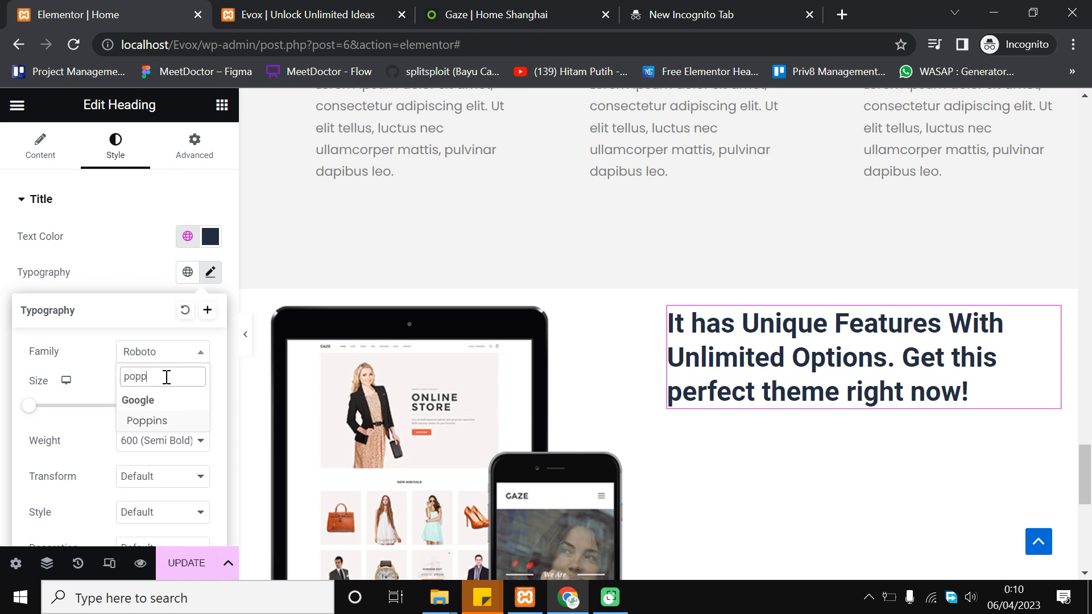
click(162, 419)
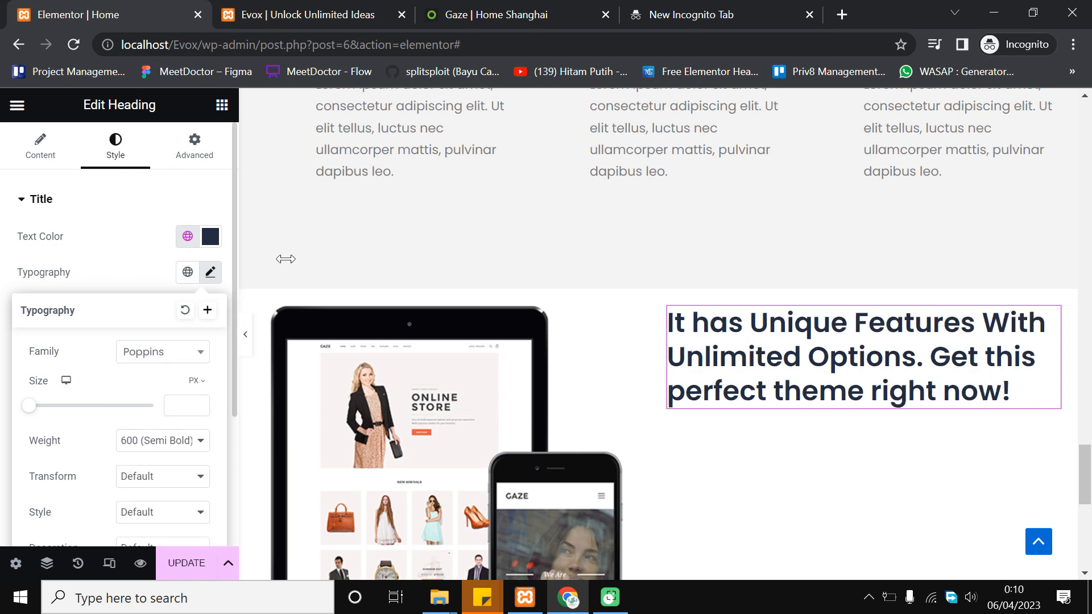
click(198, 403)
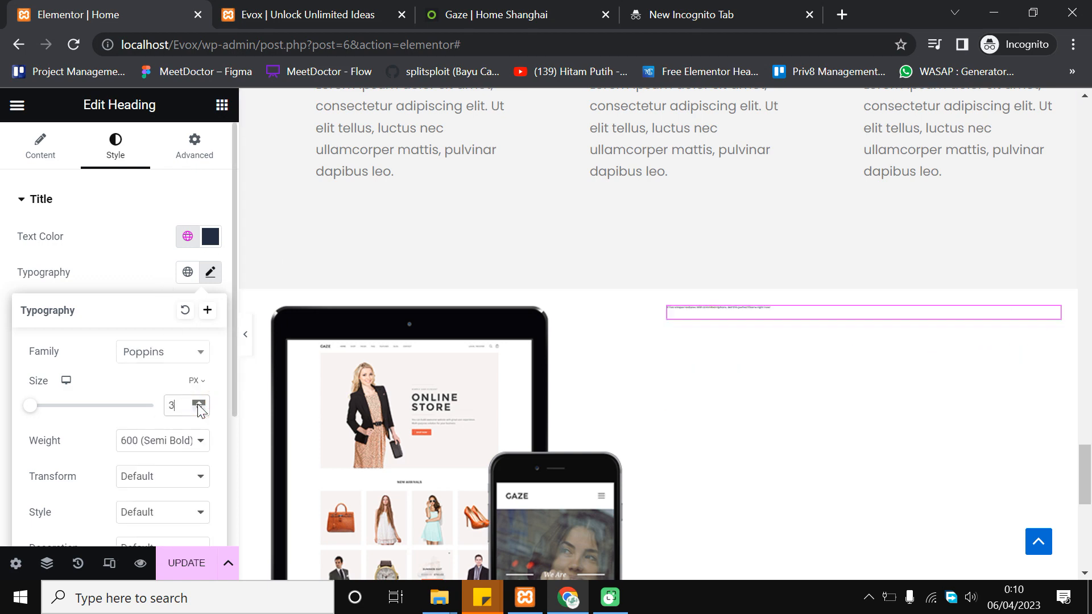
click(199, 403)
click(199, 403)
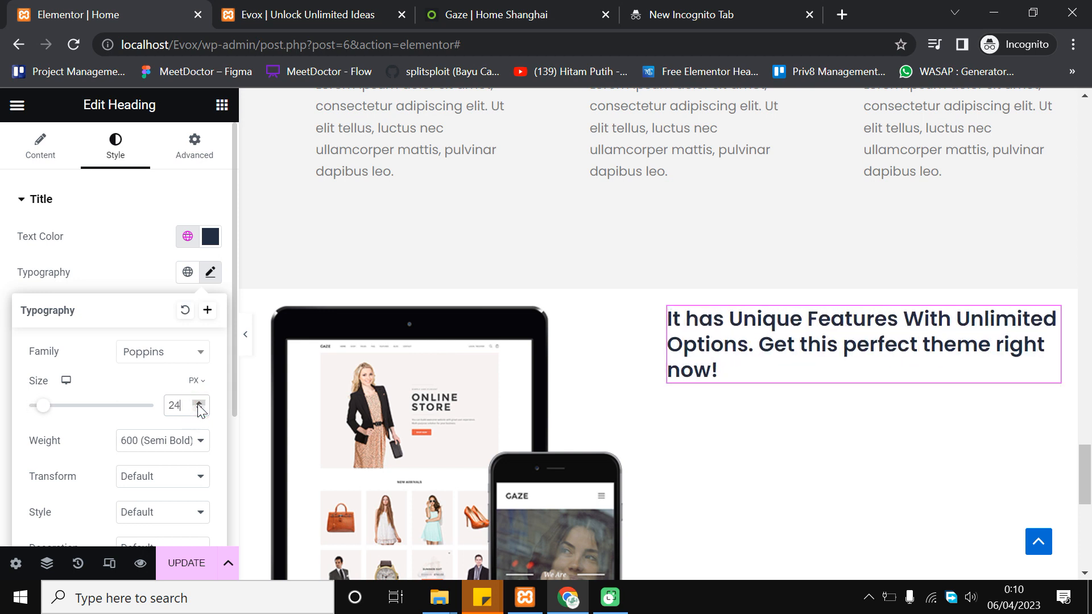
click(198, 403)
click(199, 404)
click(198, 403)
click(198, 404)
click(199, 403)
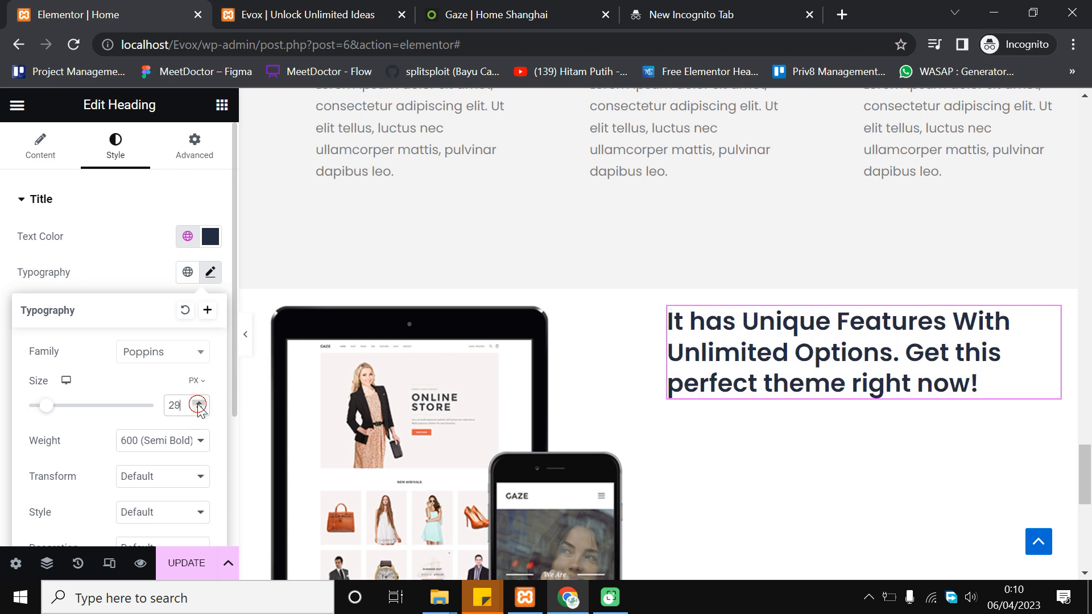
click(199, 403)
click(245, 339)
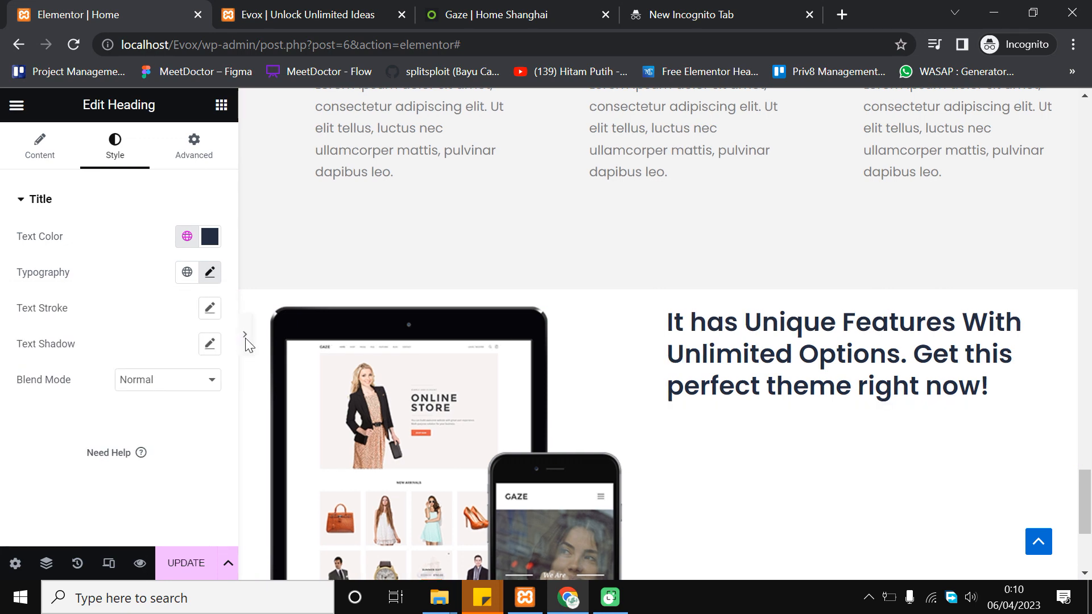
Compare against the Gaze demo heading and settle the heading size at 25 px
click(246, 339)
click(483, 8)
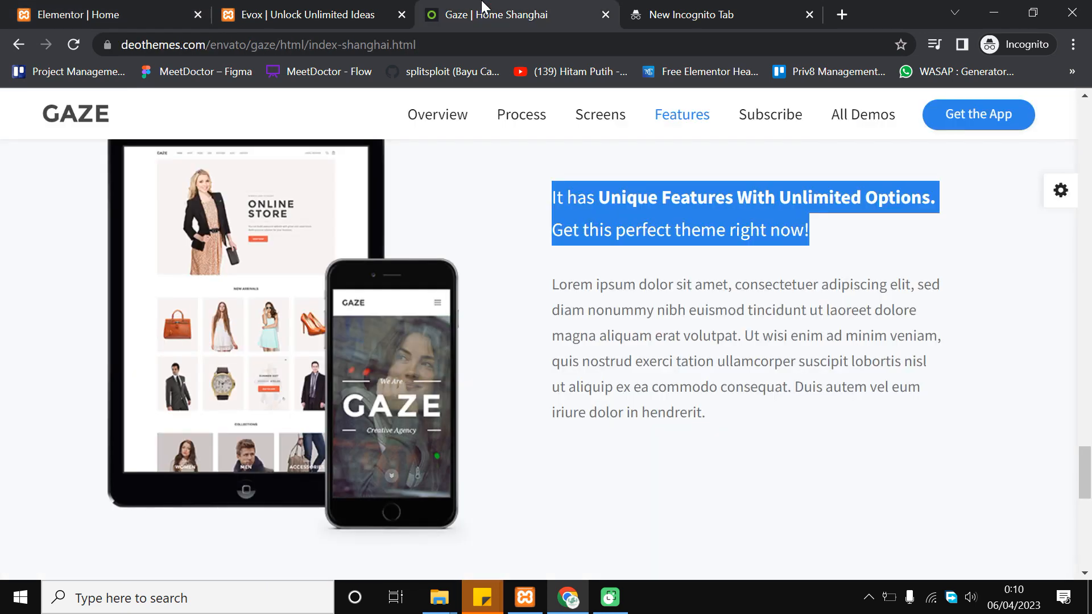
click(154, 7)
click(5, 334)
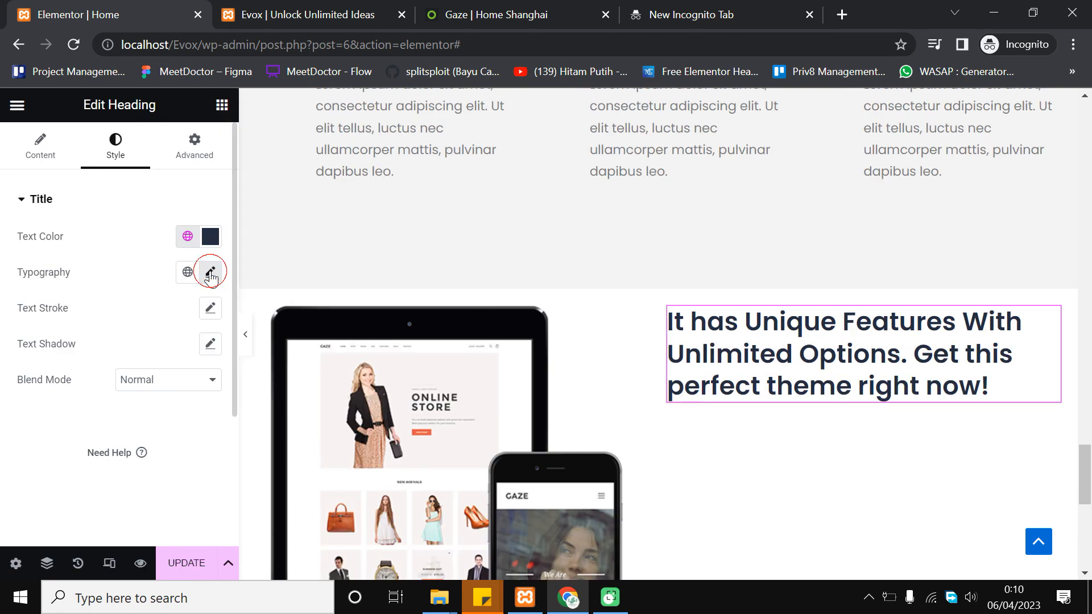
click(211, 272)
click(198, 409)
click(199, 409)
click(198, 408)
click(199, 408)
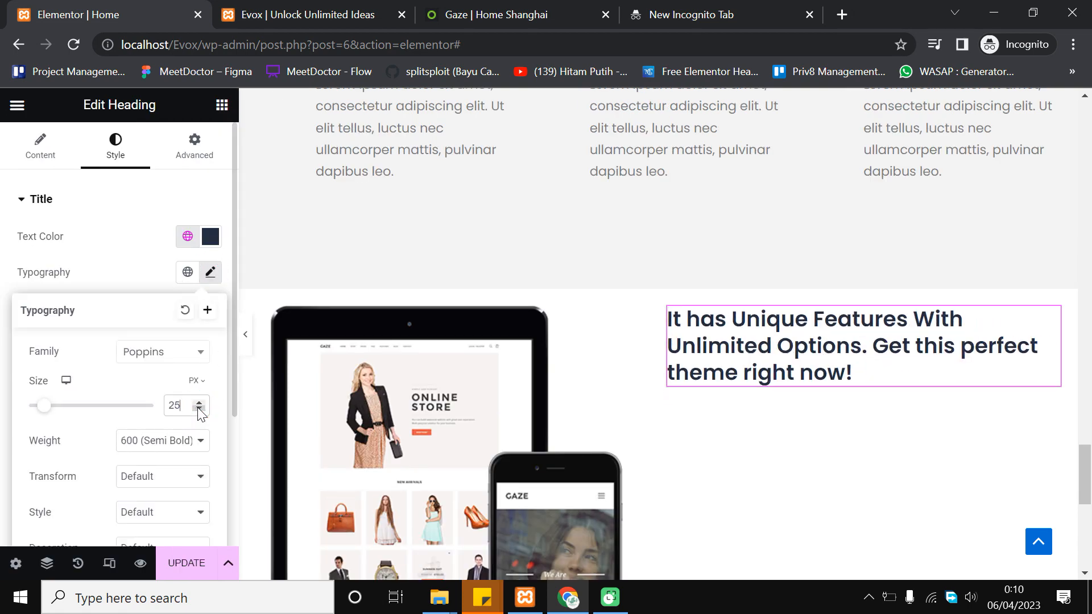
click(198, 409)
click(198, 409)
click(198, 409)
click(199, 409)
click(199, 409)
click(199, 403)
click(198, 404)
click(198, 403)
click(199, 403)
click(198, 403)
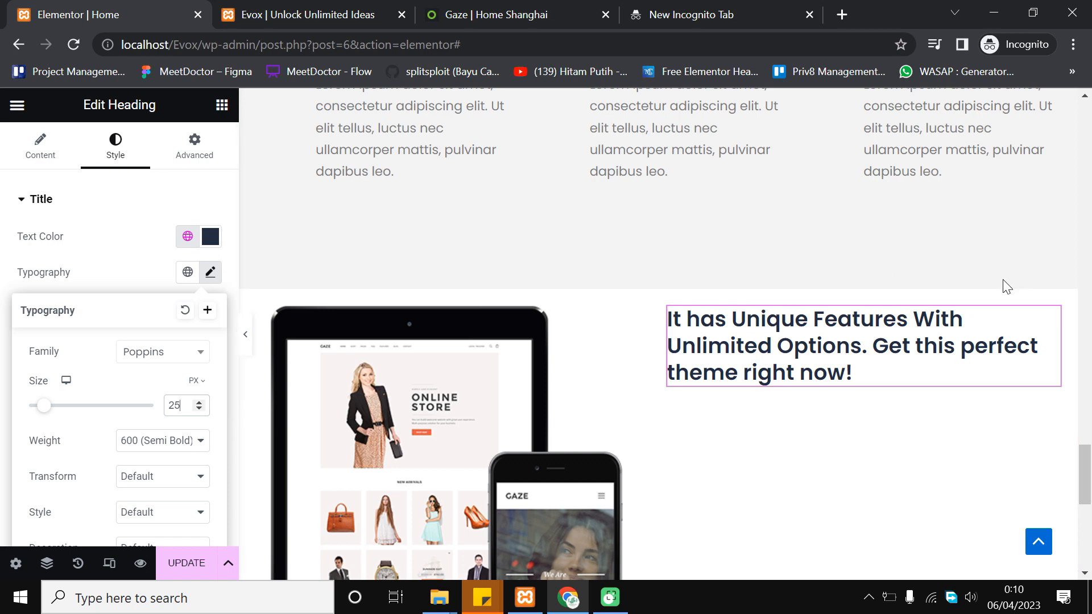
scroll(692, 315, down, 2)
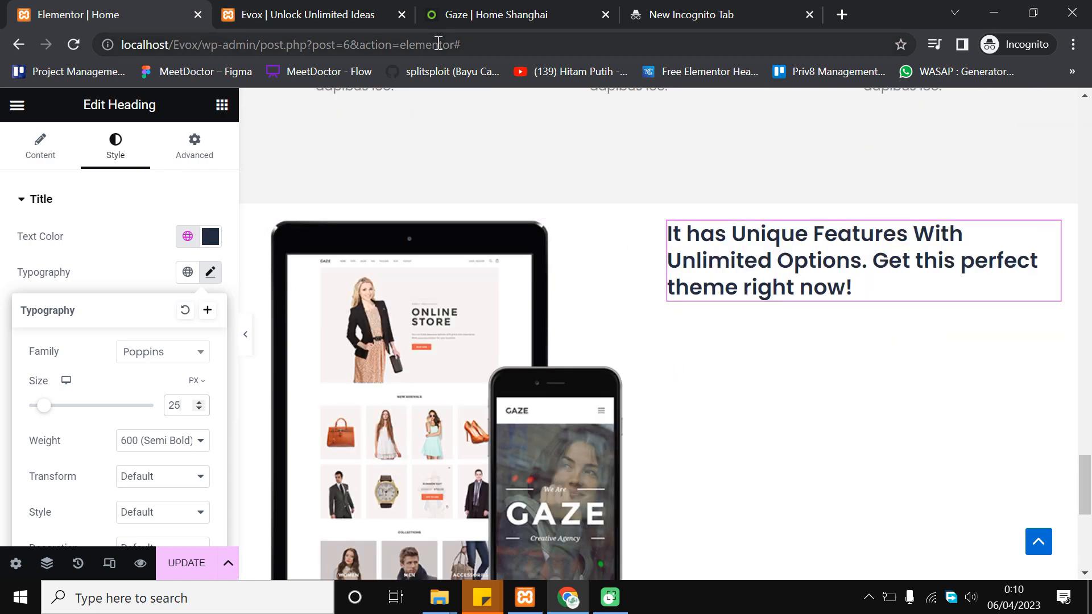
click(221, 104)
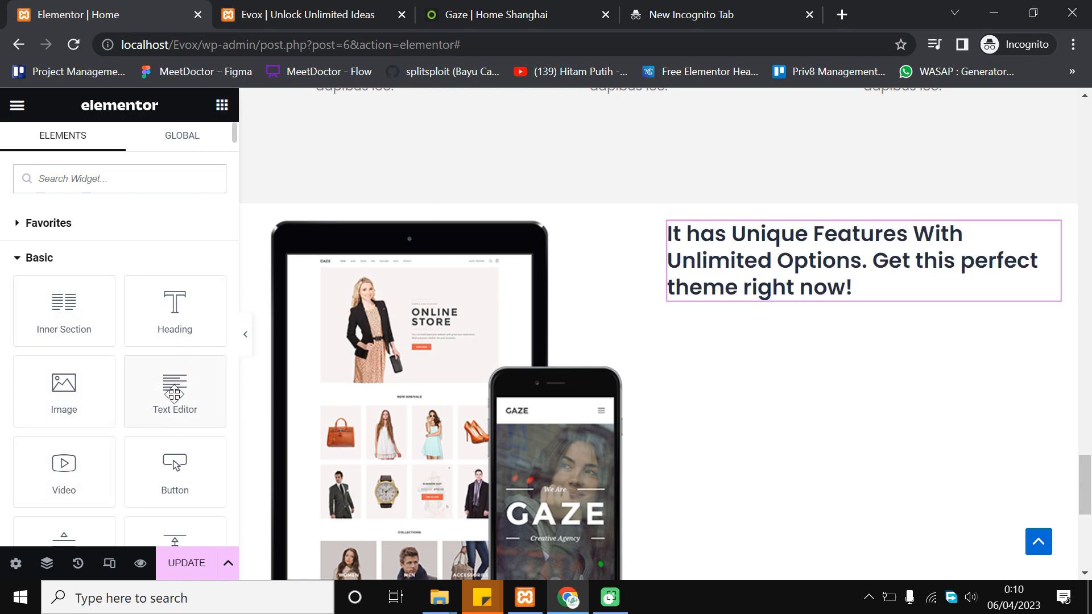
Add a Text Editor below the heading holding the Gaze demo's longer Lorem paragraph
drag(173, 384, 800, 293)
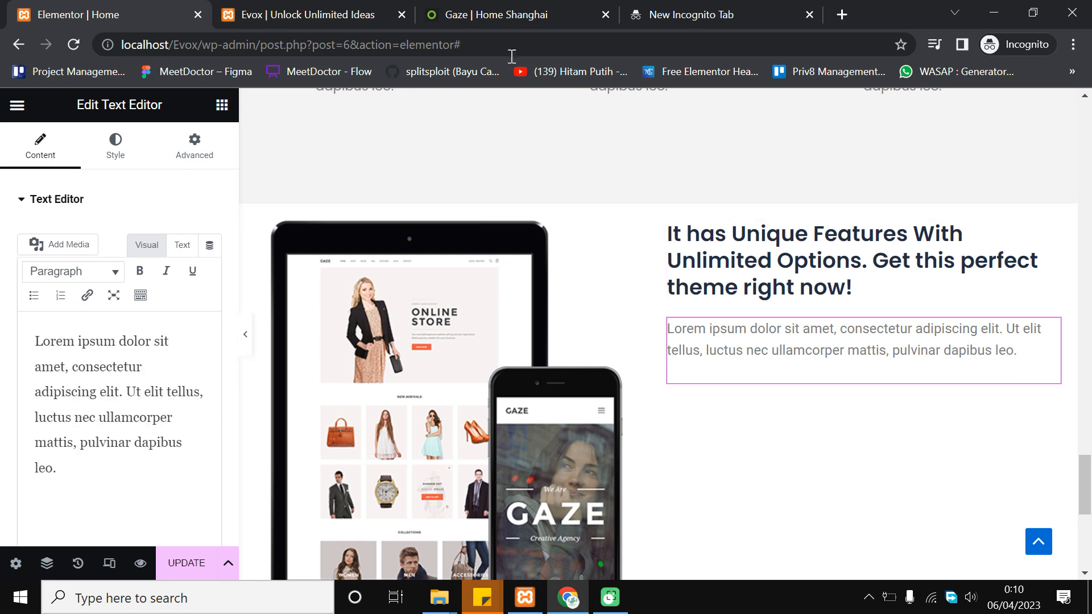
click(540, 12)
click(692, 286)
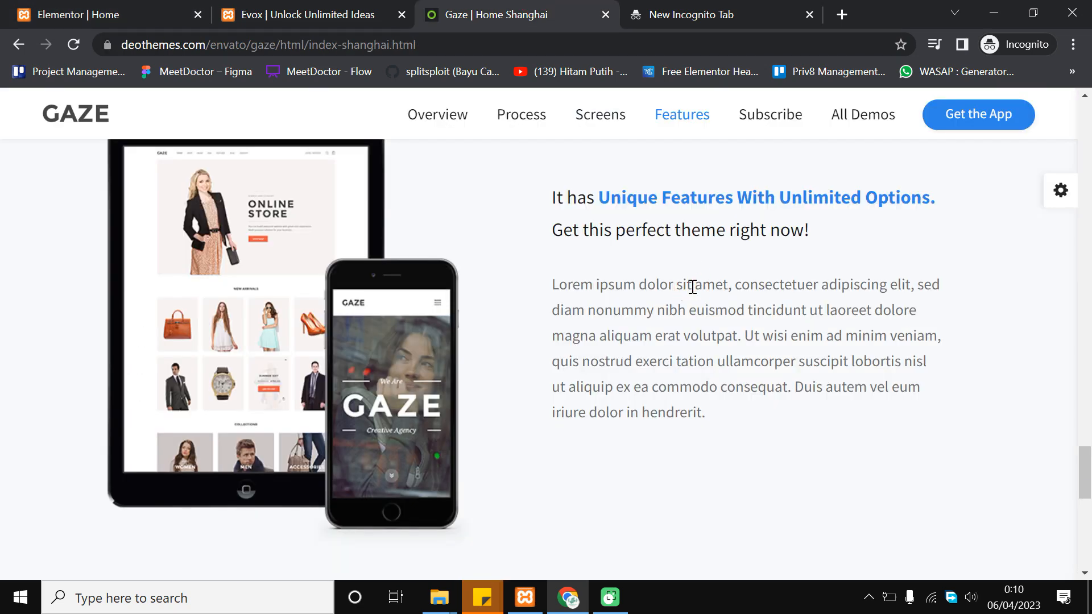
triple_click(692, 286)
key(ctrl+c)
click(696, 11)
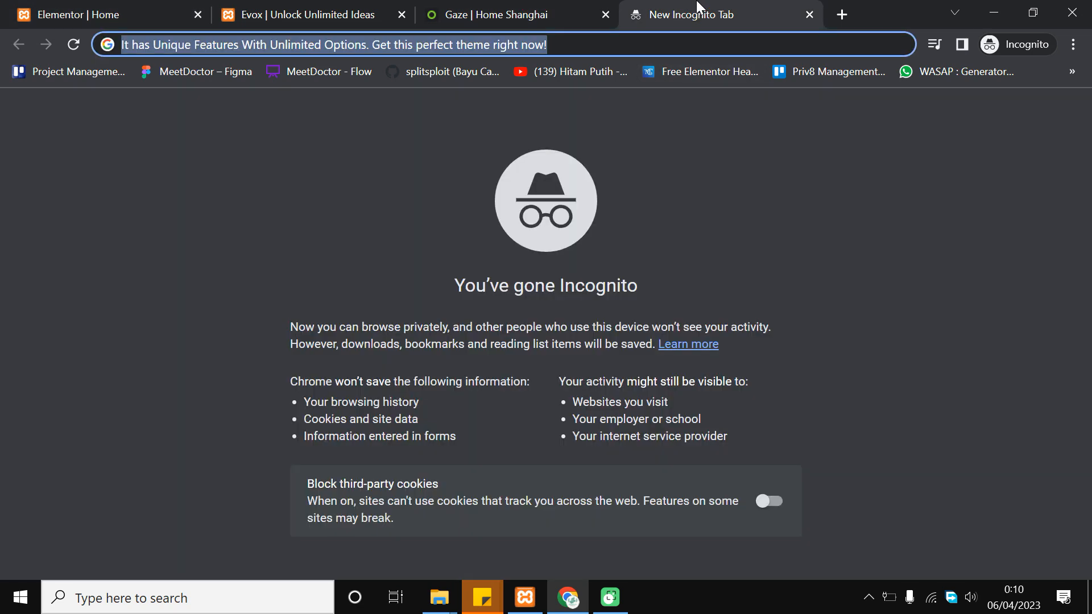
key(ctrl+v)
click(17, 7)
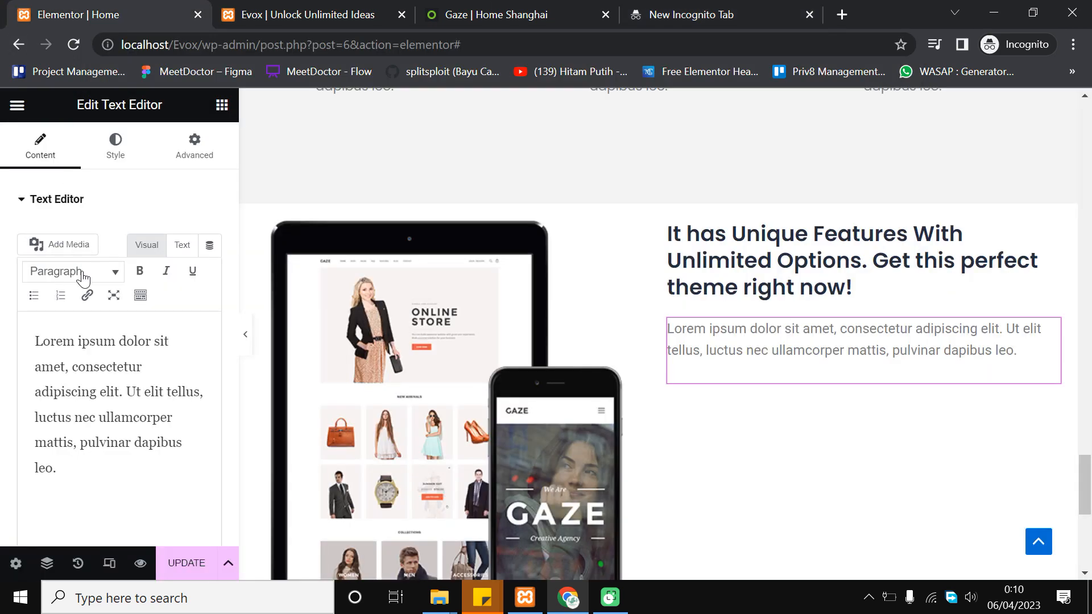
triple_click(59, 431)
click(60, 428)
key(ctrl+a)
key(ctrl+v)
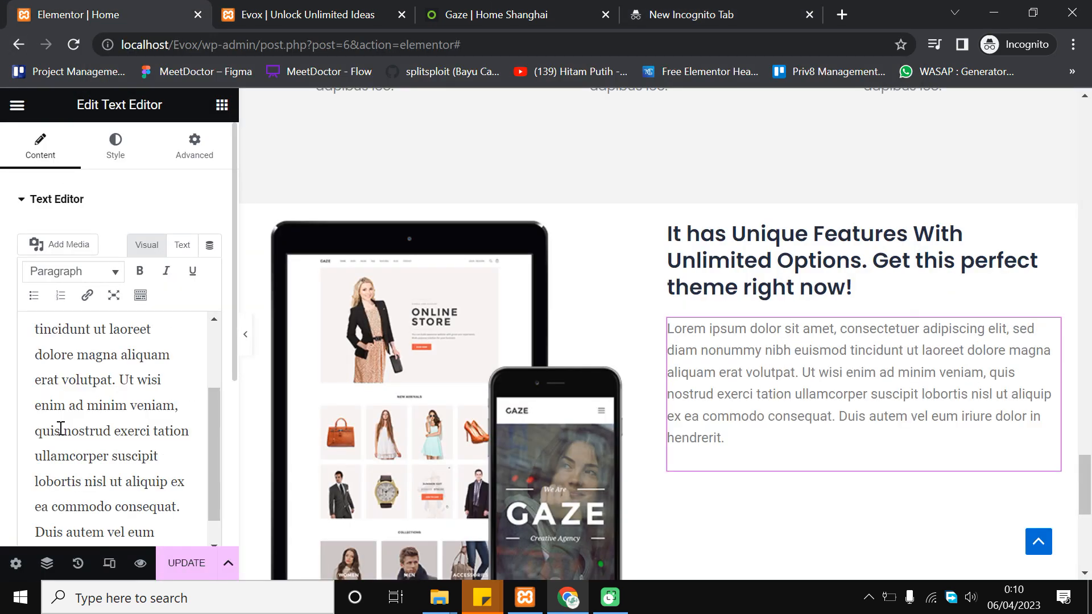
Set the paragraph typography to Poppins at 15 px
click(126, 153)
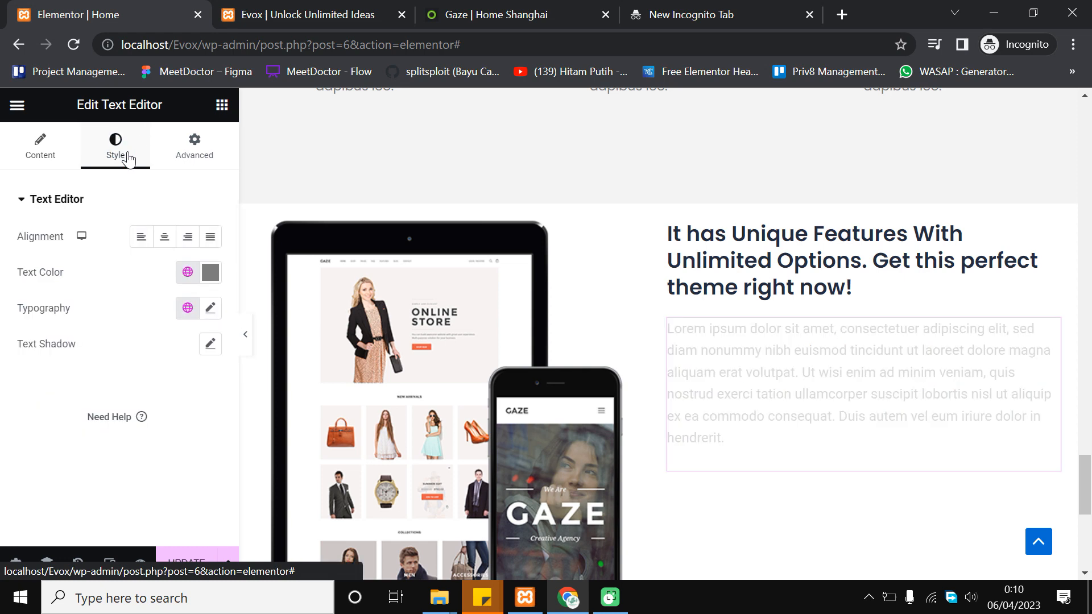
click(210, 310)
click(180, 389)
click(160, 200)
text(popp)
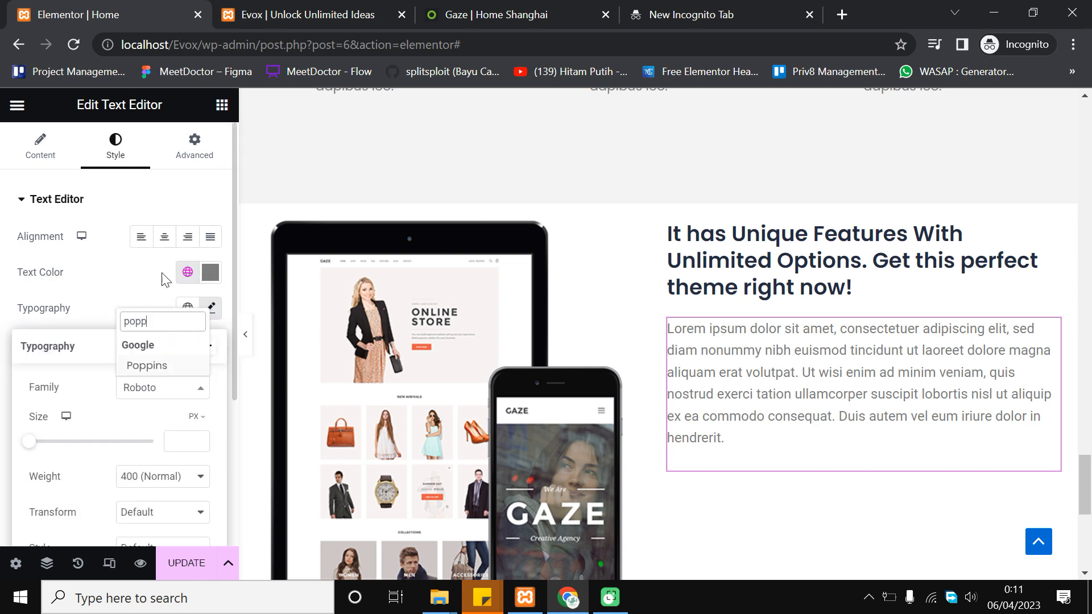
click(161, 366)
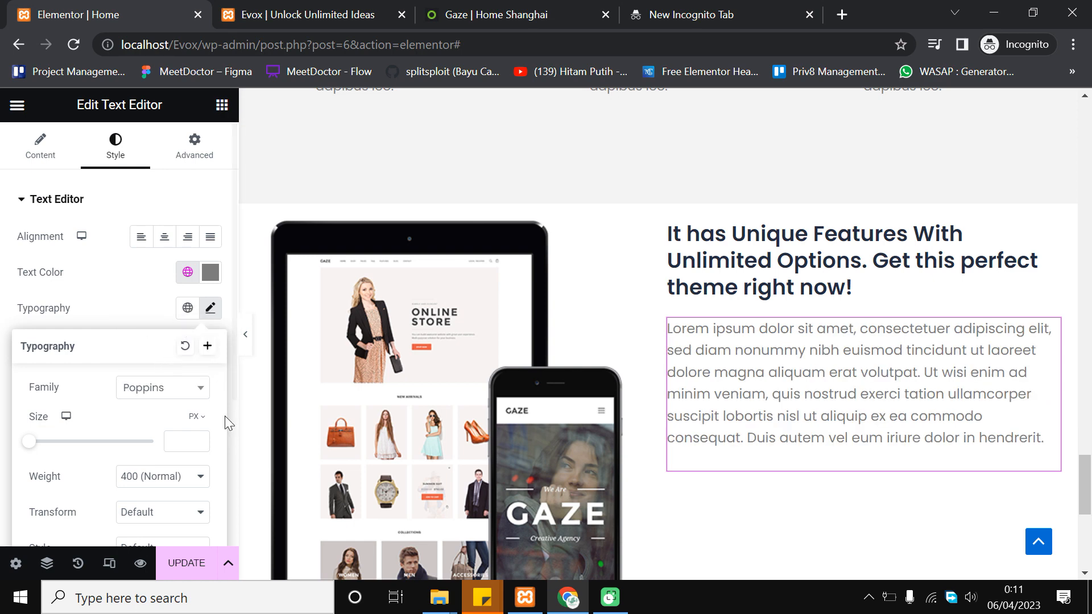
scroll(185, 398, down, 2)
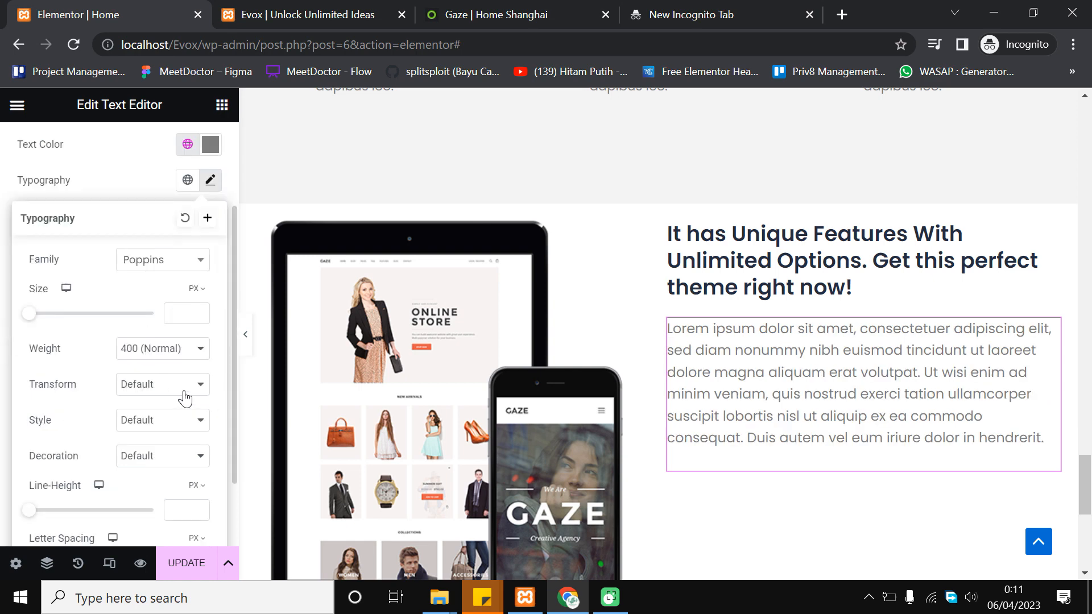
click(203, 313)
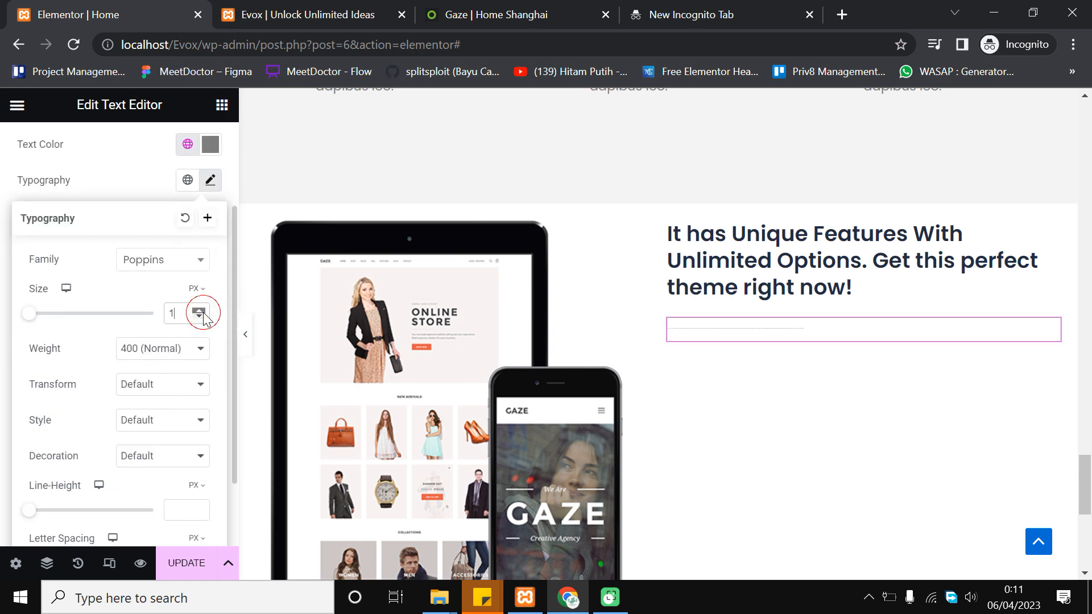
click(201, 311)
click(200, 311)
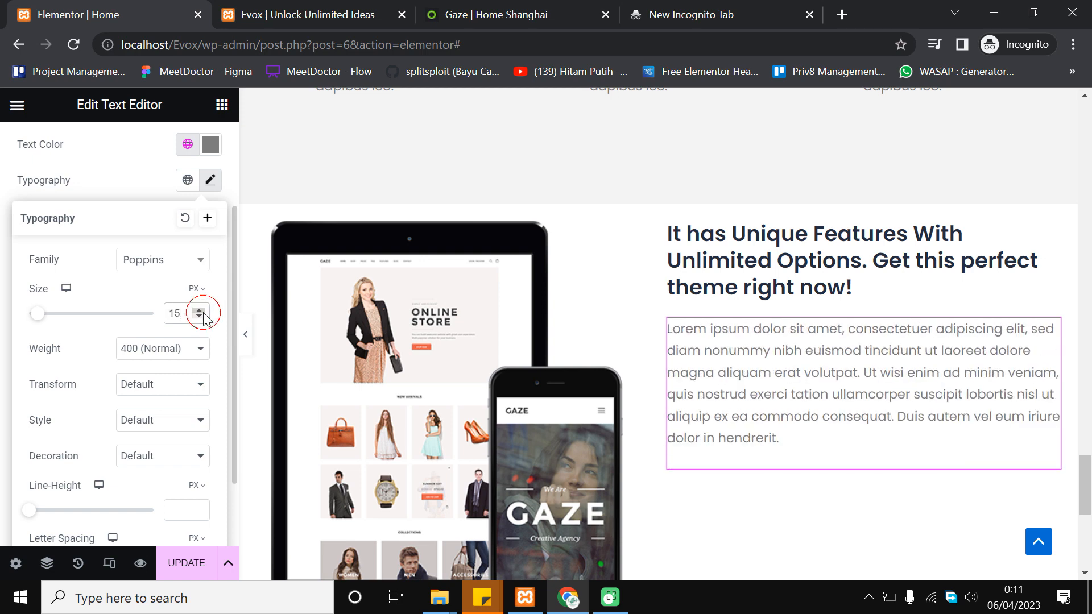
click(203, 312)
click(203, 312)
click(202, 316)
click(202, 316)
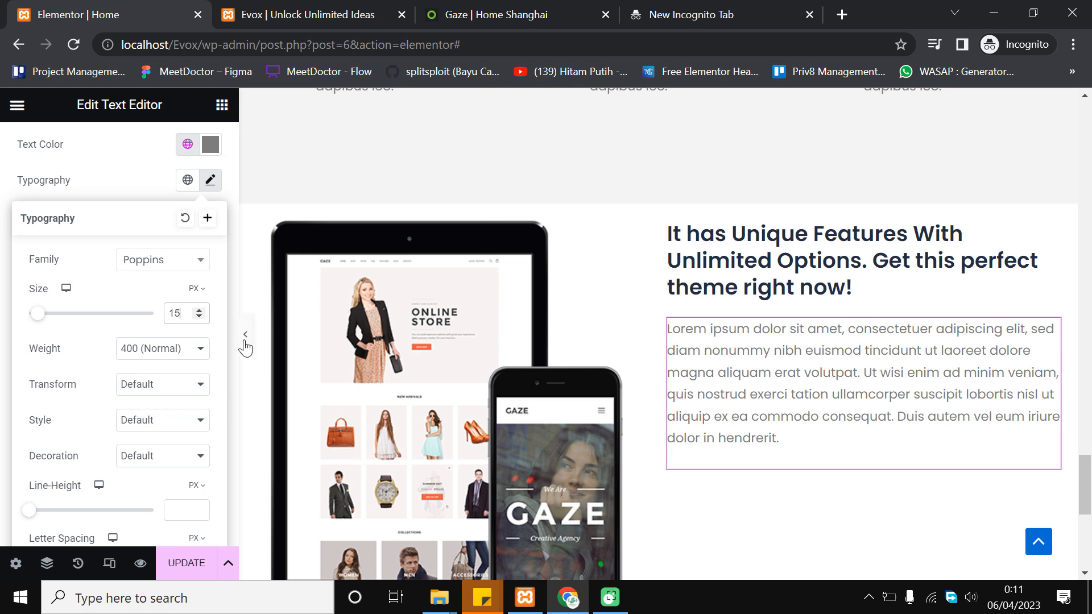
click(244, 345)
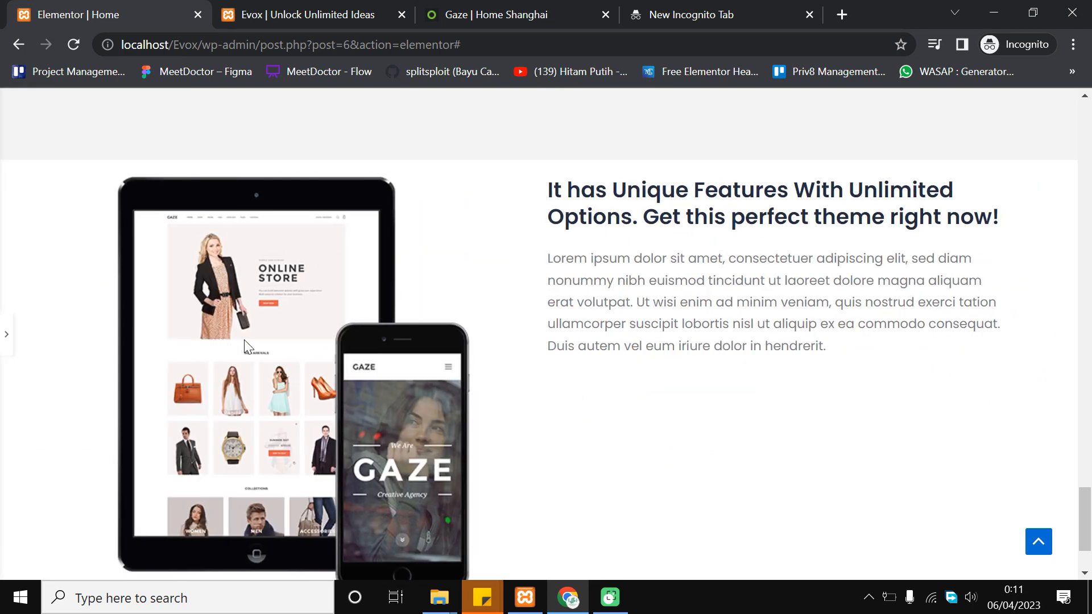
click(5, 345)
click(7, 352)
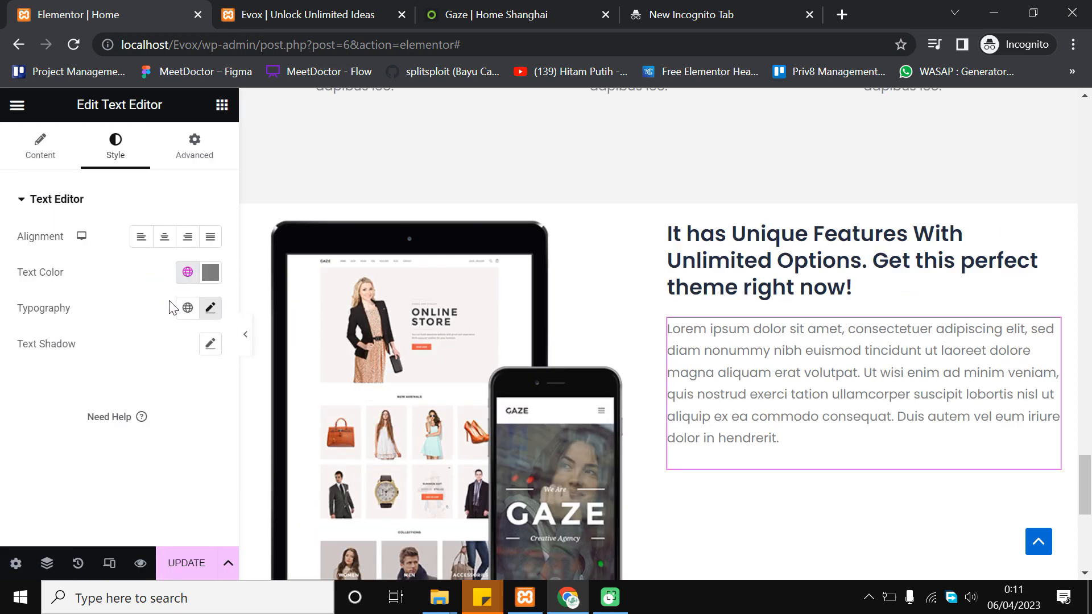
Give the paragraph a font weight of 500 (Medium)
click(209, 307)
scroll(206, 352, down, 2)
click(195, 349)
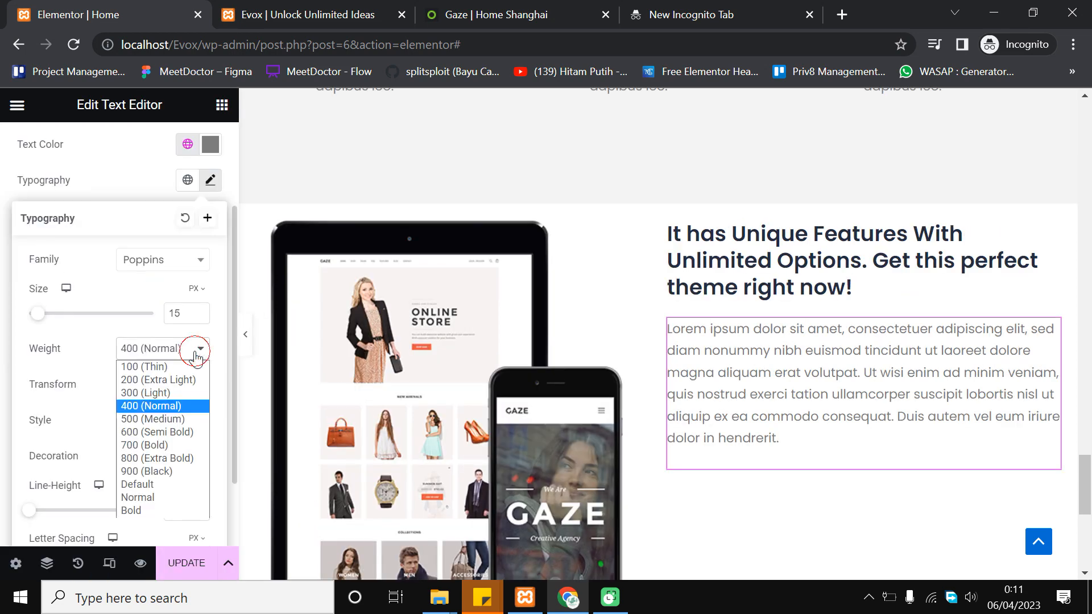
click(192, 422)
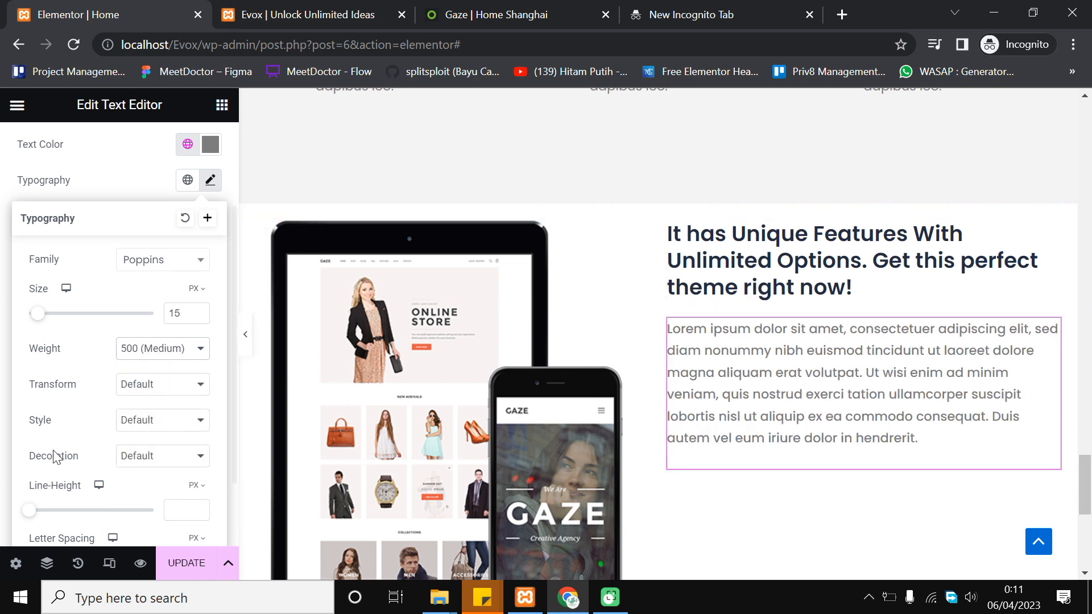
scroll(177, 399, down, 2)
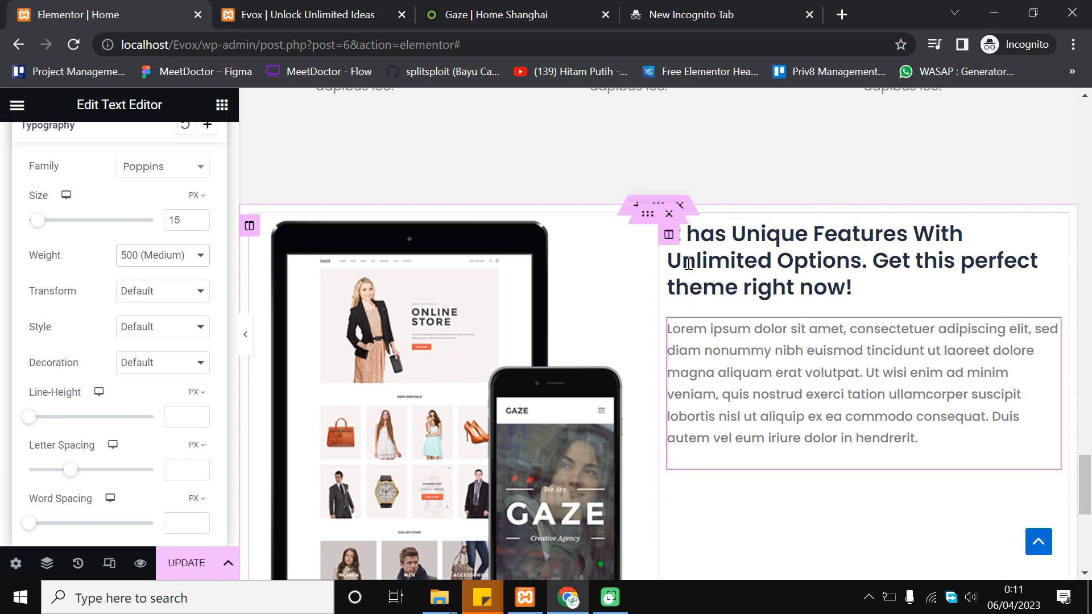
scroll(807, 330, down, 1)
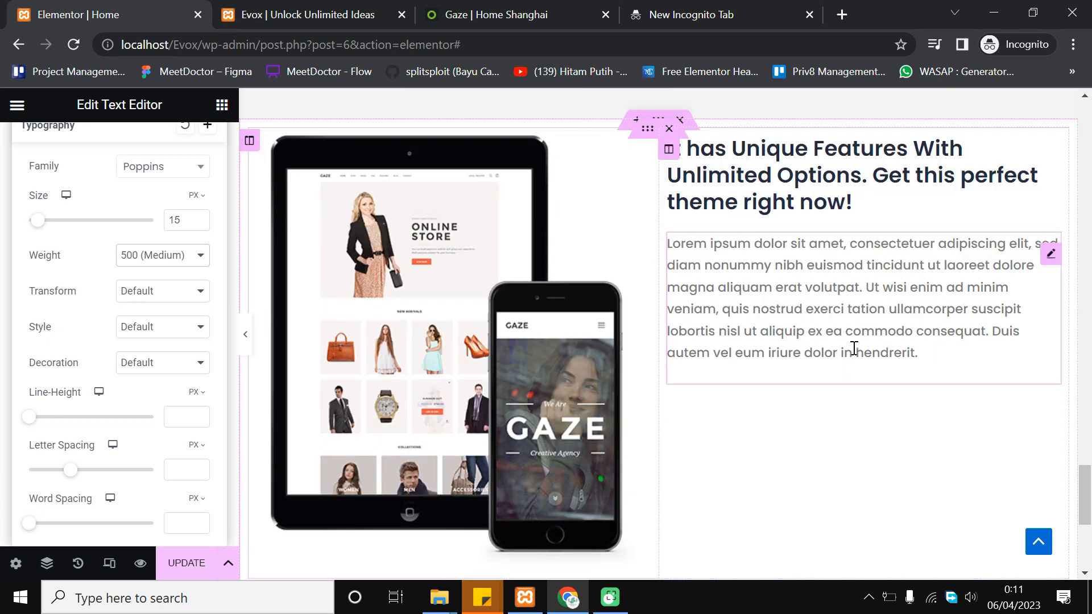
scroll(1012, 330, down, 1)
scroll(902, 373, up, 1)
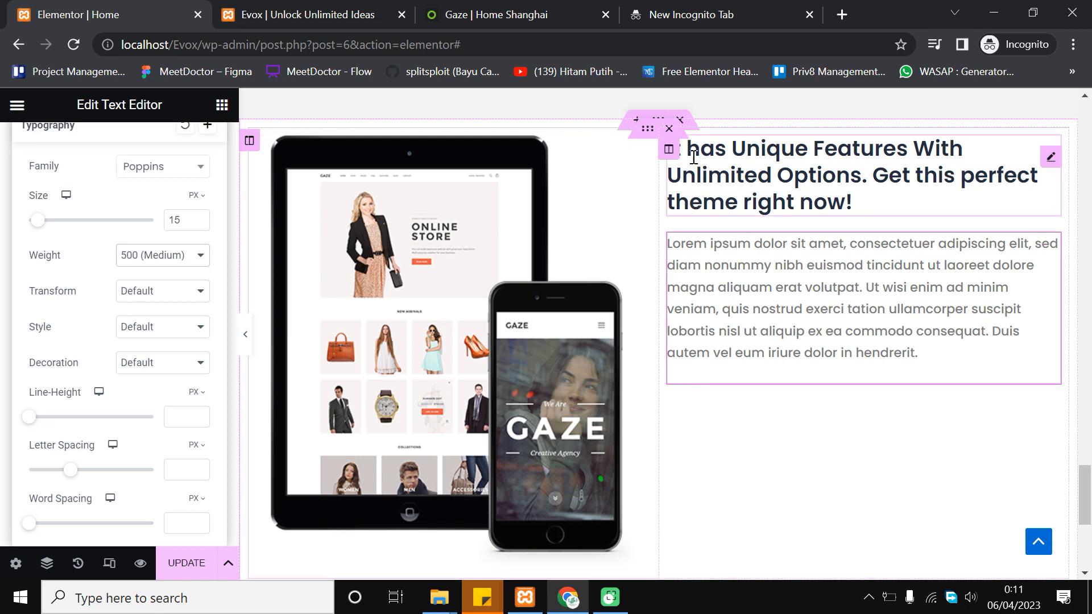
Set the text column's Vertical Align to Middle and preview the centred heading and paragraph
click(668, 151)
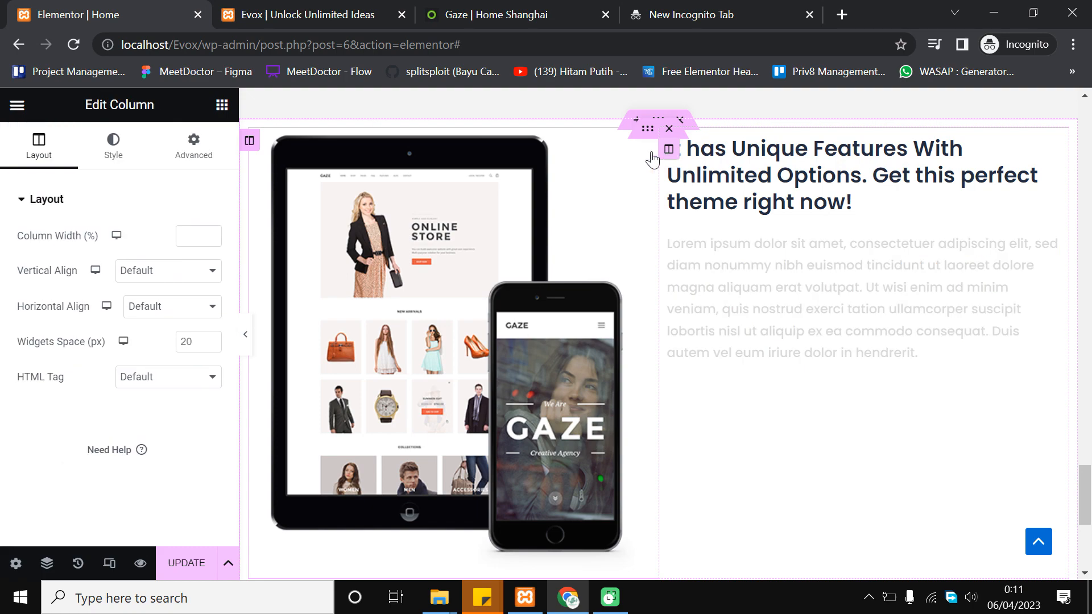
click(157, 273)
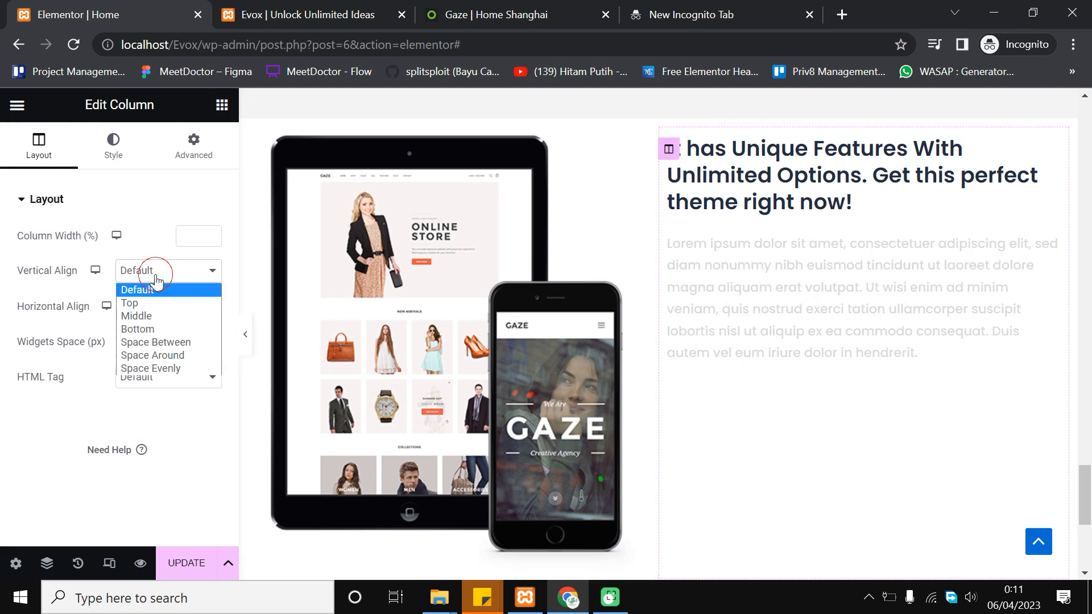
click(170, 316)
scroll(864, 307, down, 3)
scroll(831, 341, up, 5)
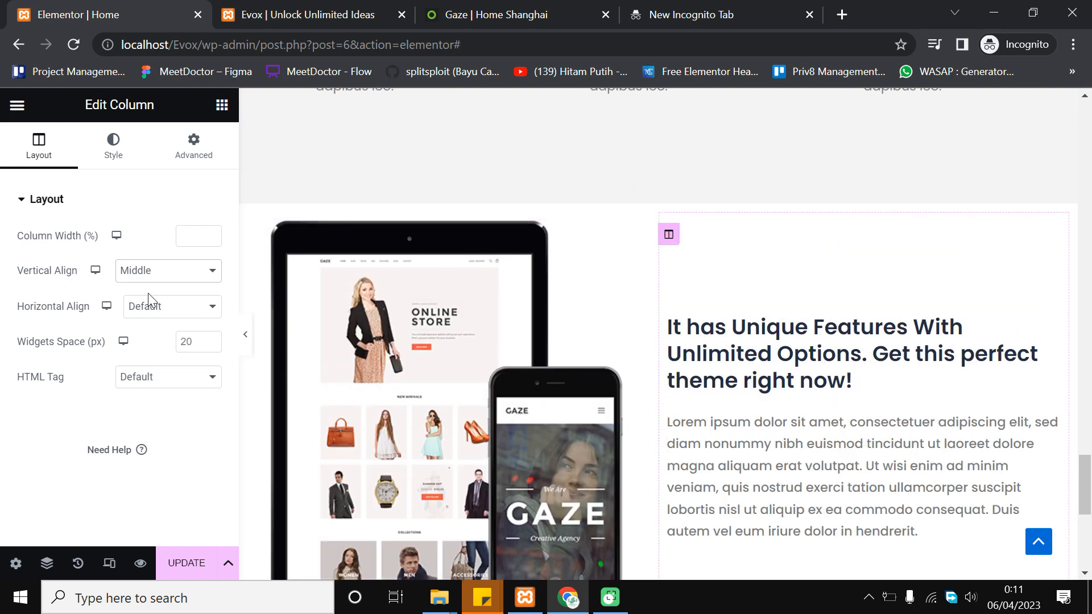
click(245, 334)
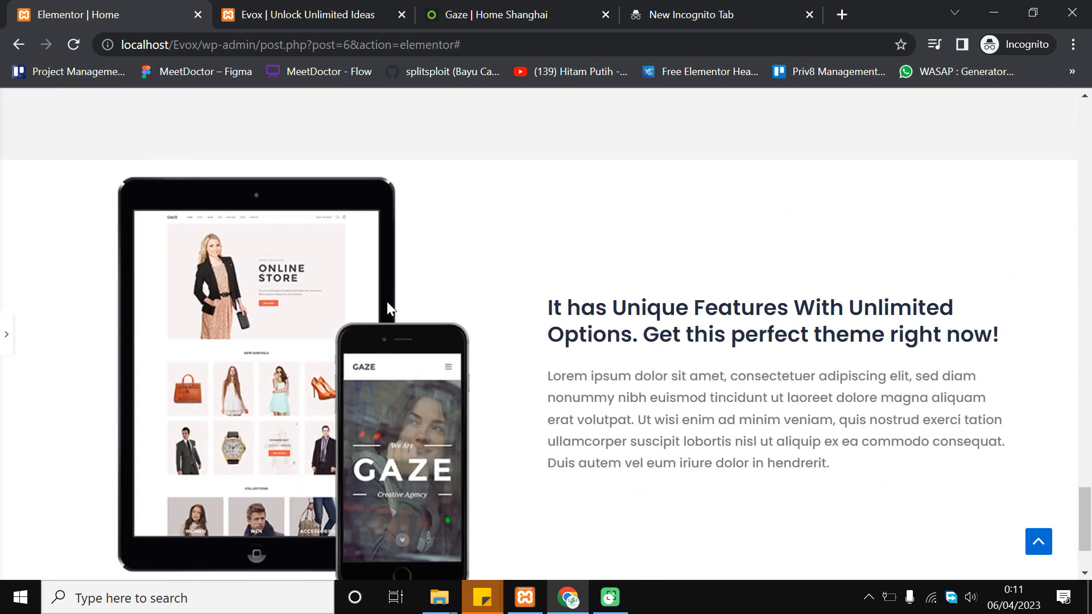
scroll(397, 299, up, 3)
scroll(399, 302, down, 3)
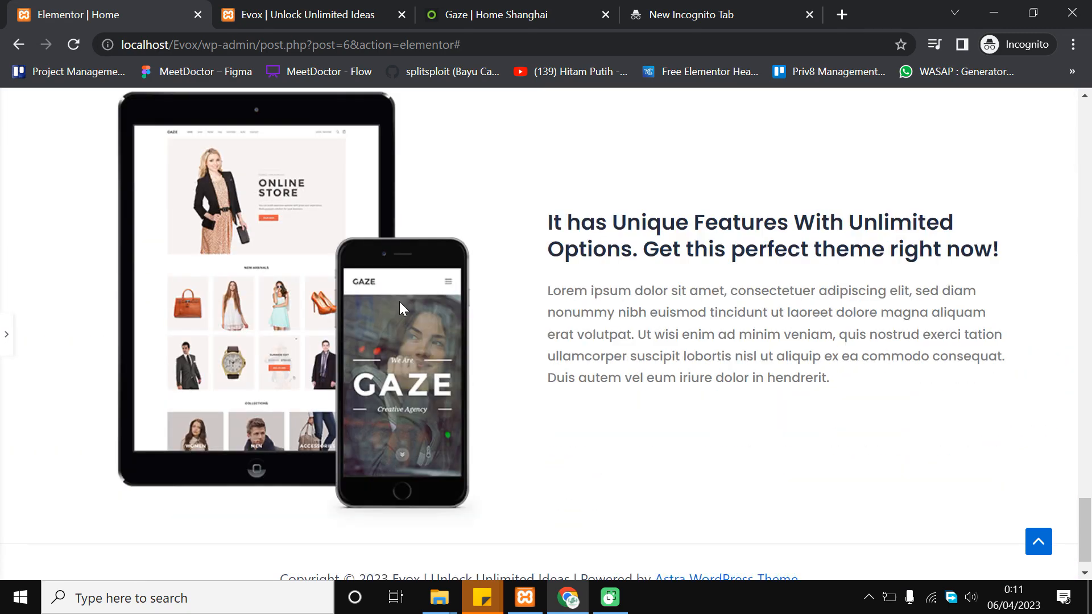
scroll(399, 302, up, 3)
scroll(399, 308, down, 2)
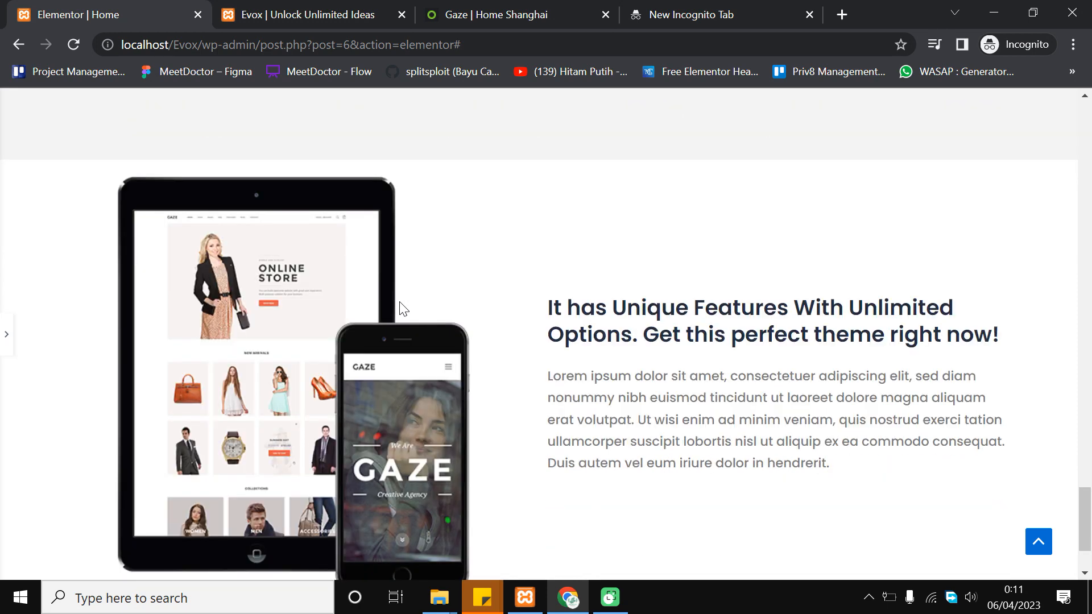
click(7, 339)
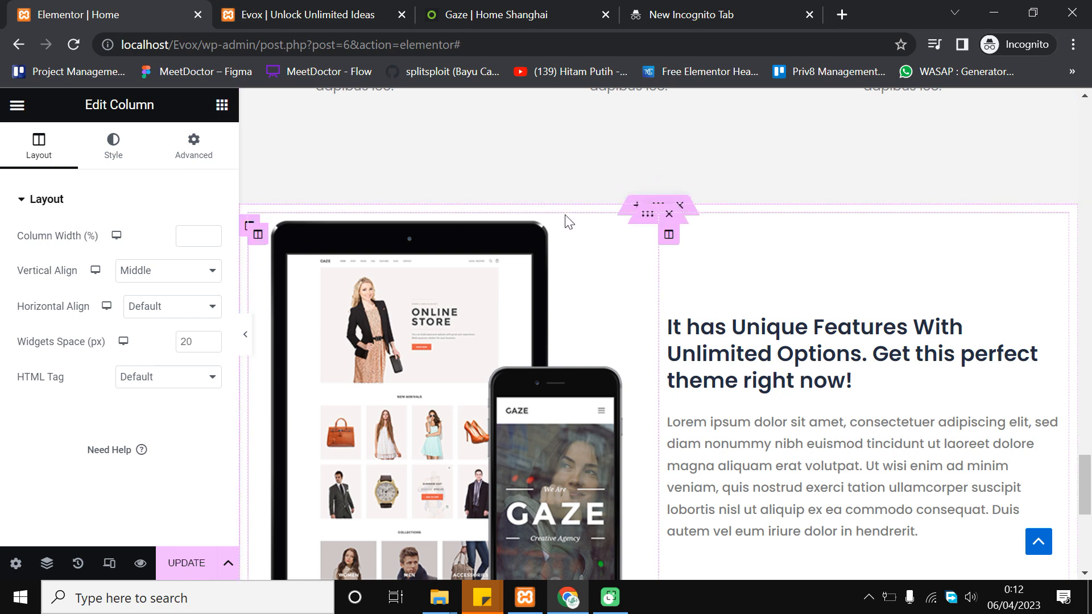
Select the mockup-and-text Section through the Navigator to open its settings
scroll(529, 239, up, 3)
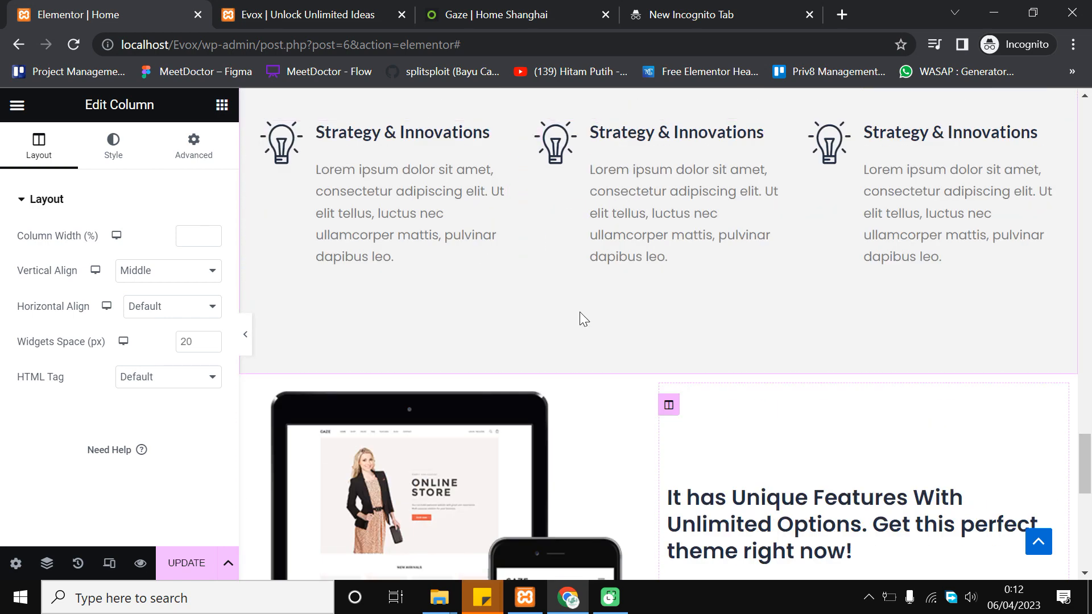
scroll(579, 312, down, 2)
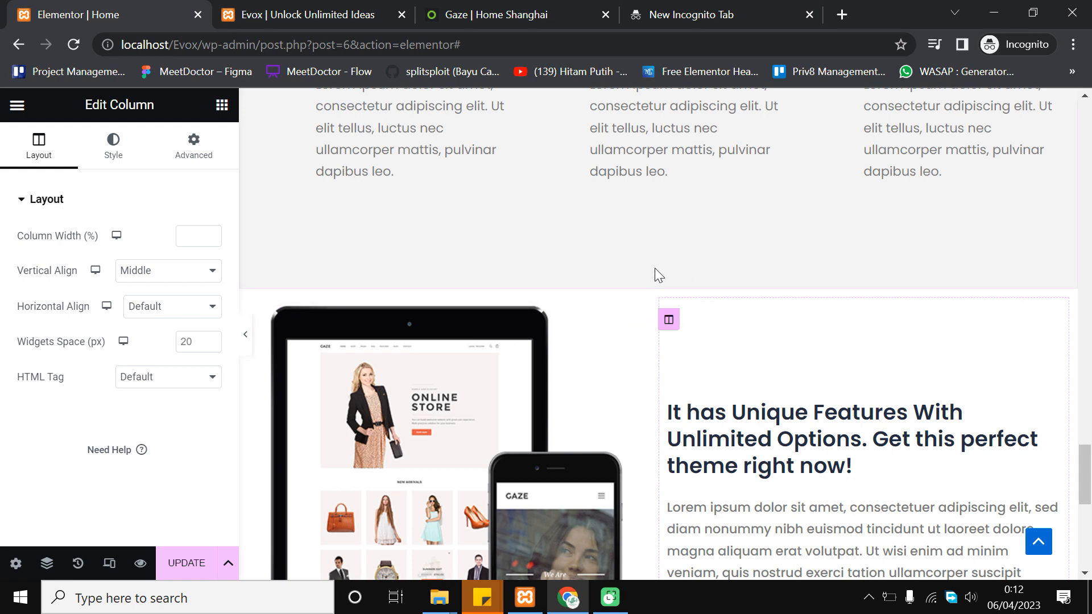
click(49, 563)
scroll(1009, 315, down, 3)
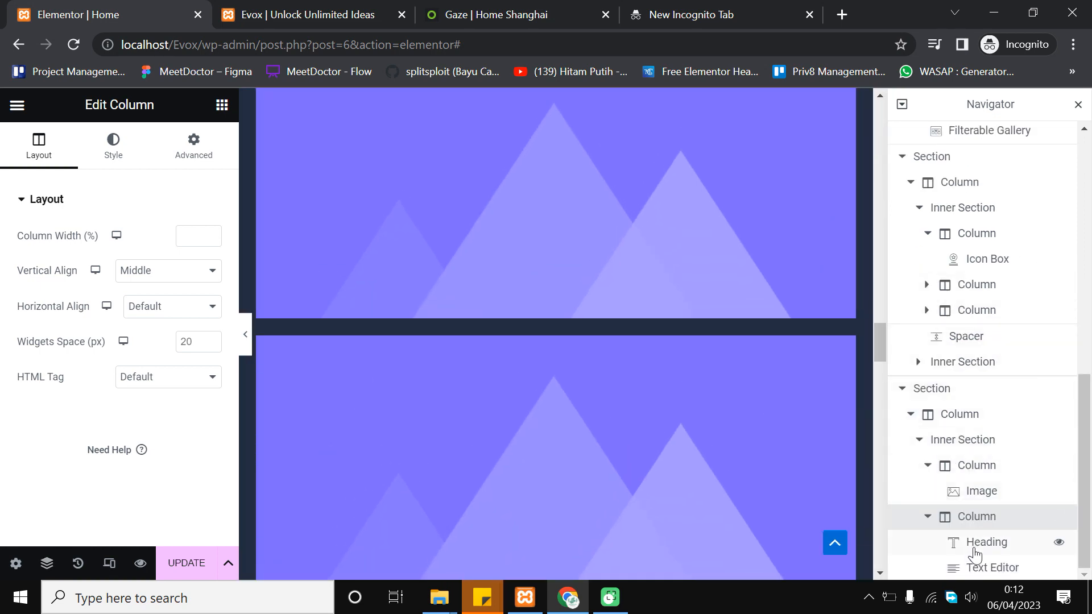
click(992, 392)
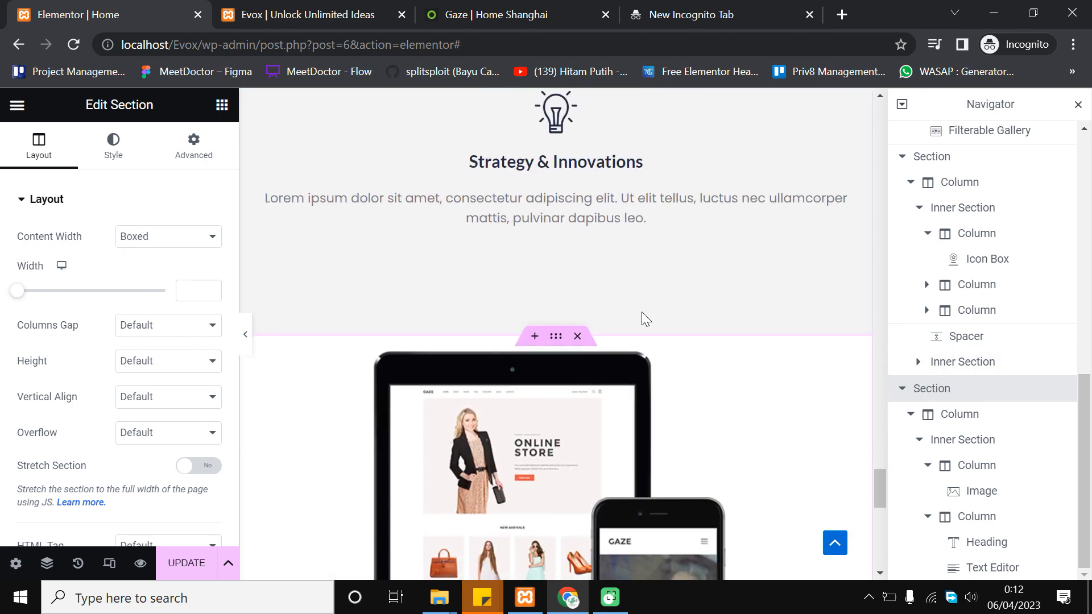
click(1079, 106)
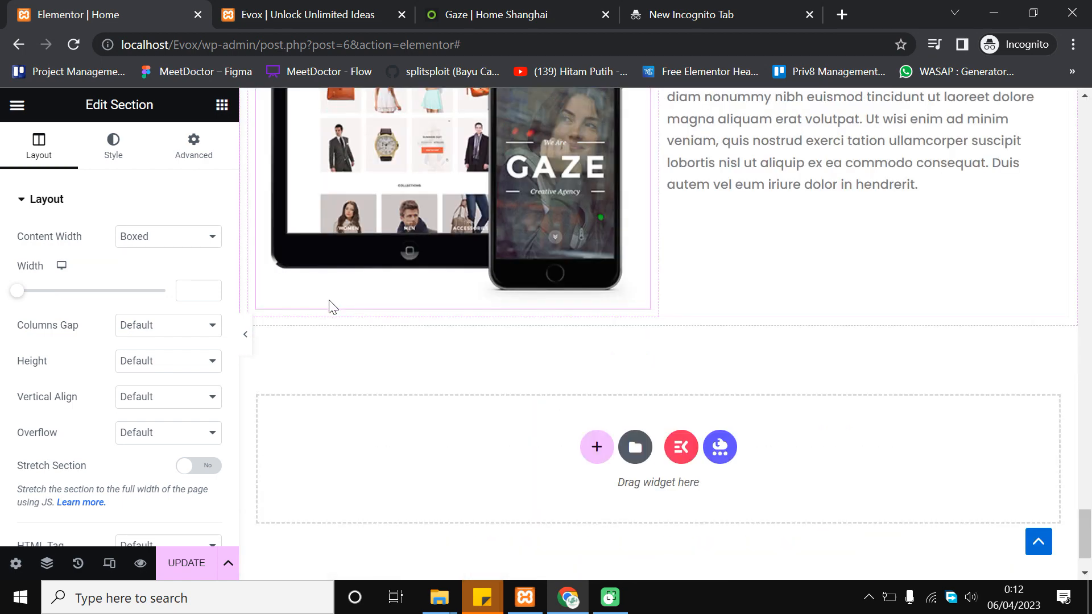
scroll(705, 290, up, 7)
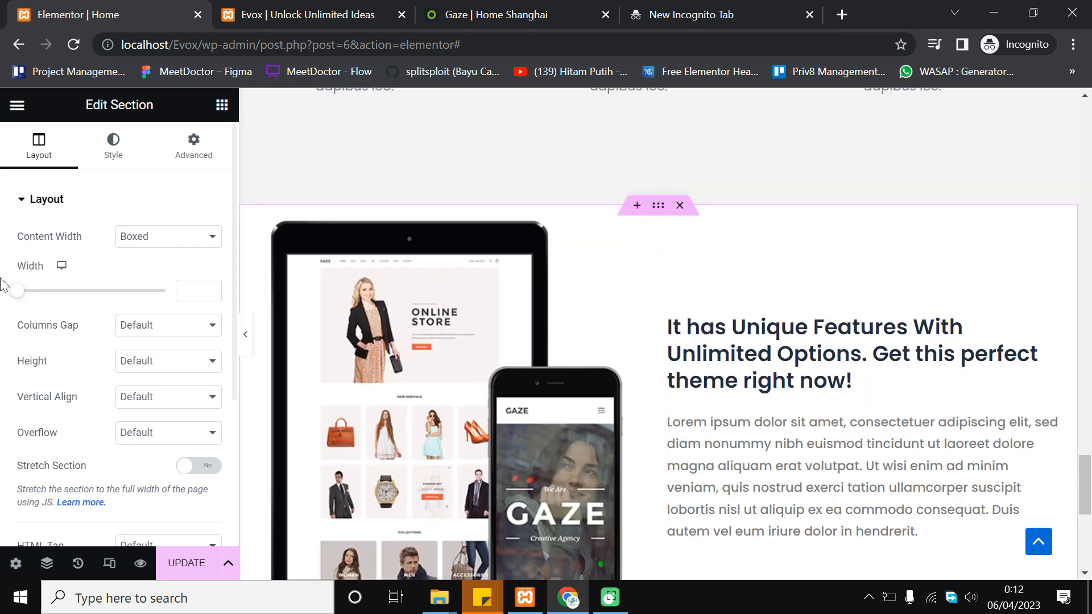
Give the section 100 px top and bottom padding and update the page
click(191, 147)
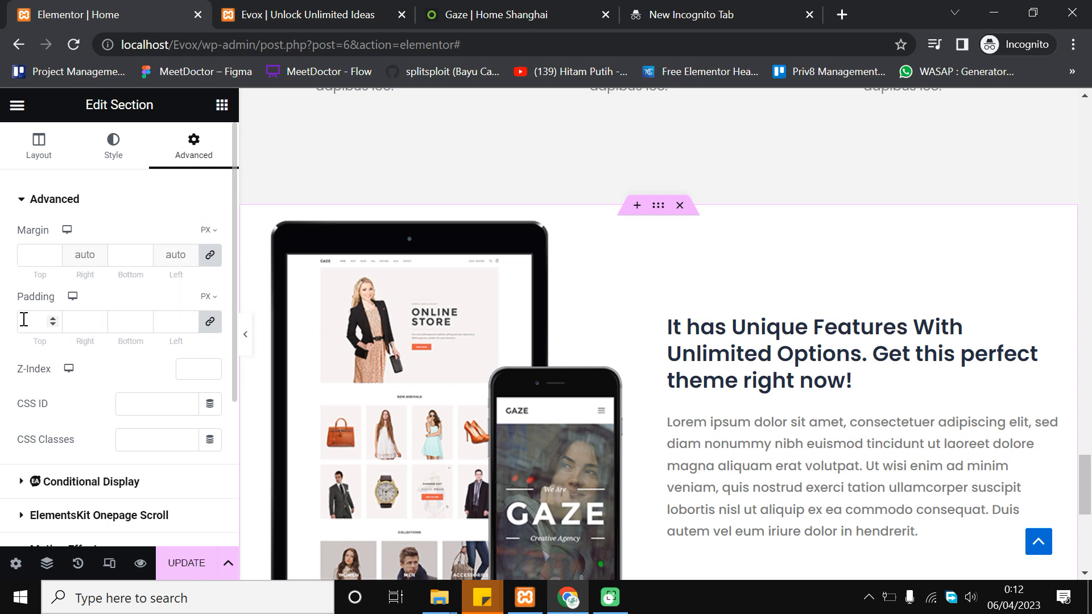
click(208, 325)
click(33, 322)
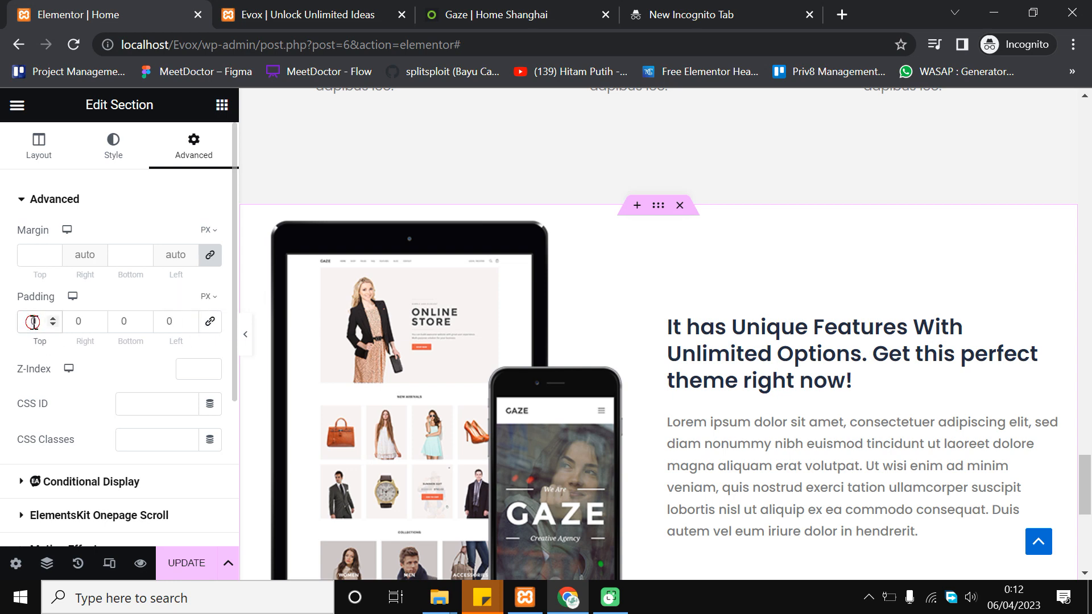
text(1)
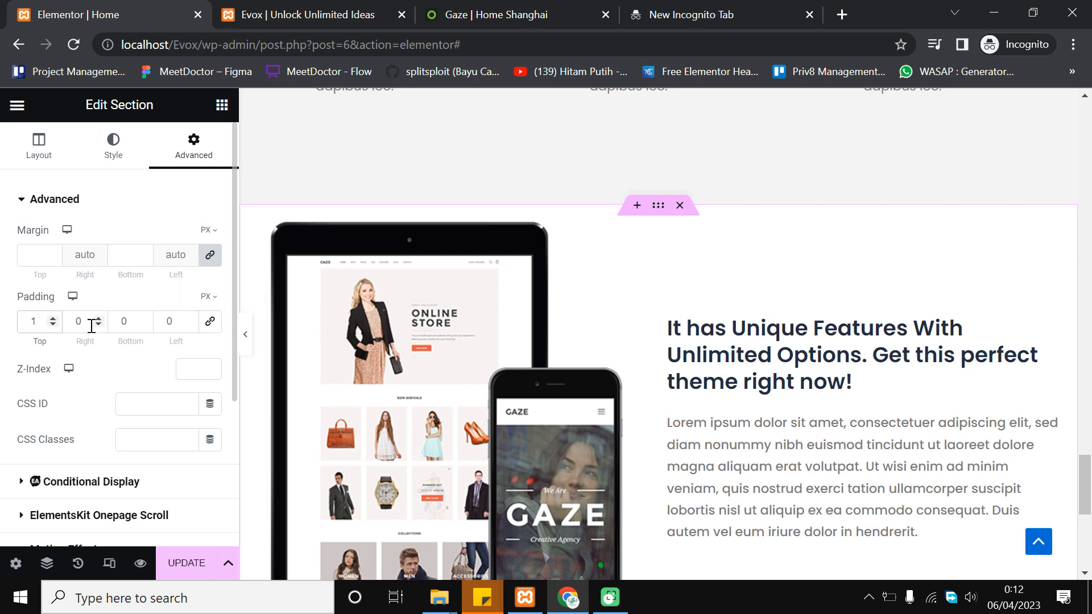
text(00)
click(125, 322)
text(100)
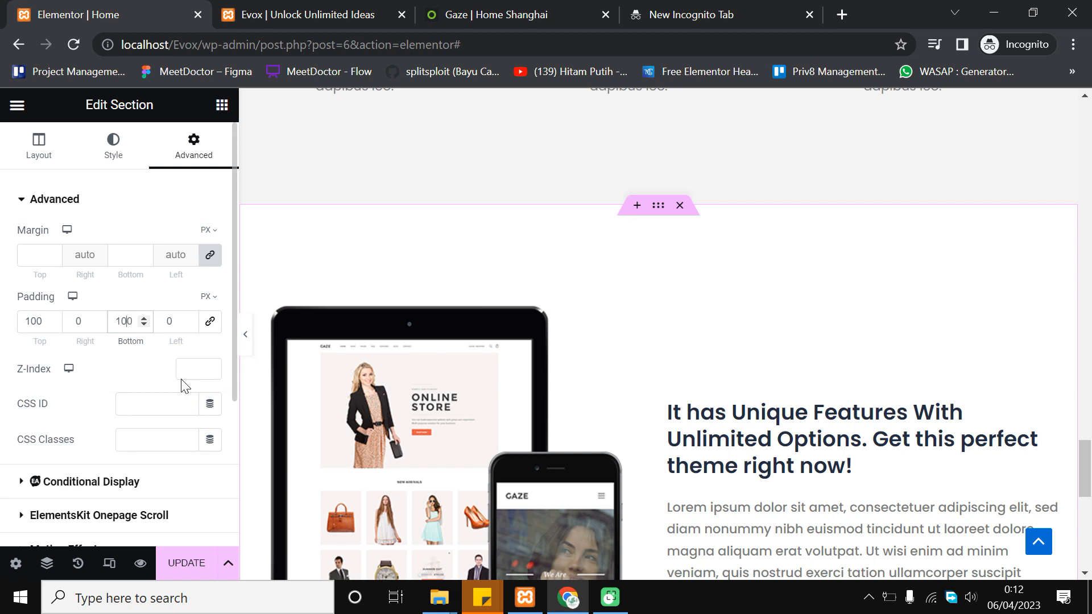
scroll(695, 334, down, 7)
scroll(654, 341, up, 6)
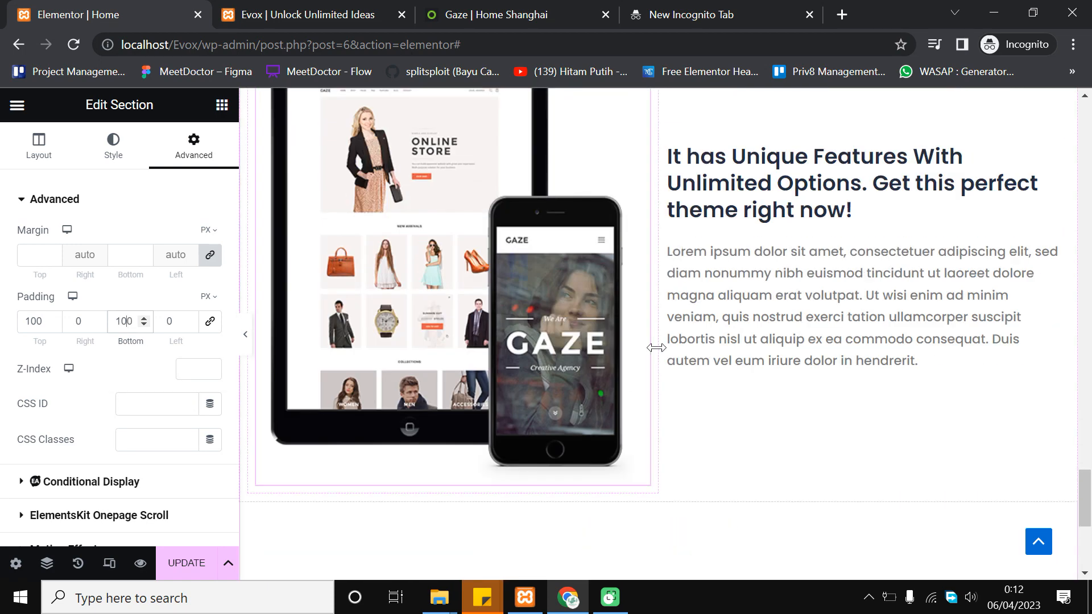
click(199, 563)
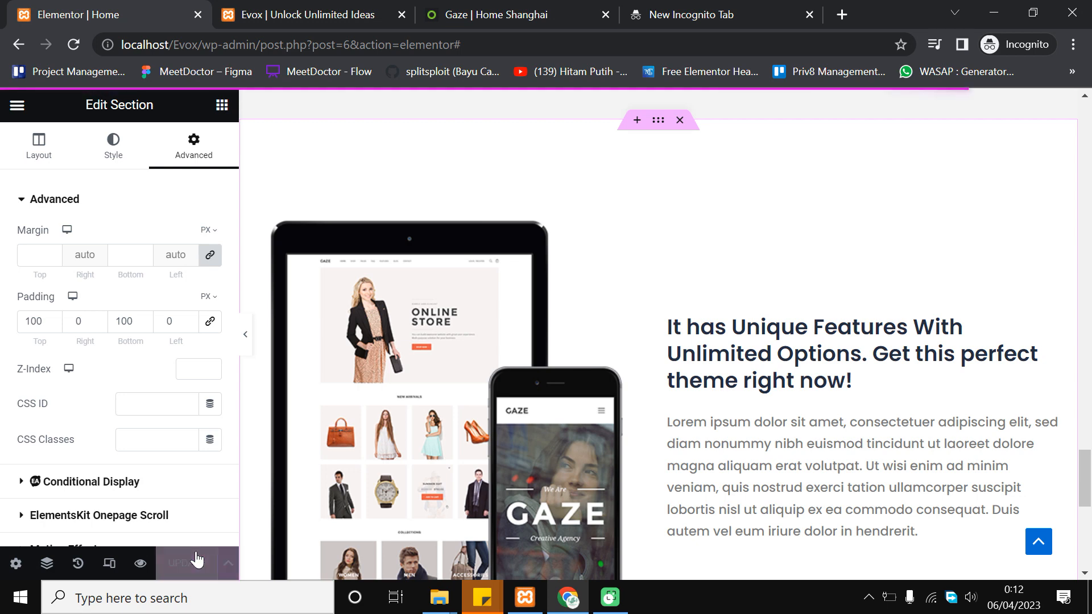
click(355, 12)
Reload the live Evox homepage and scroll to the new device-mockup section
click(74, 45)
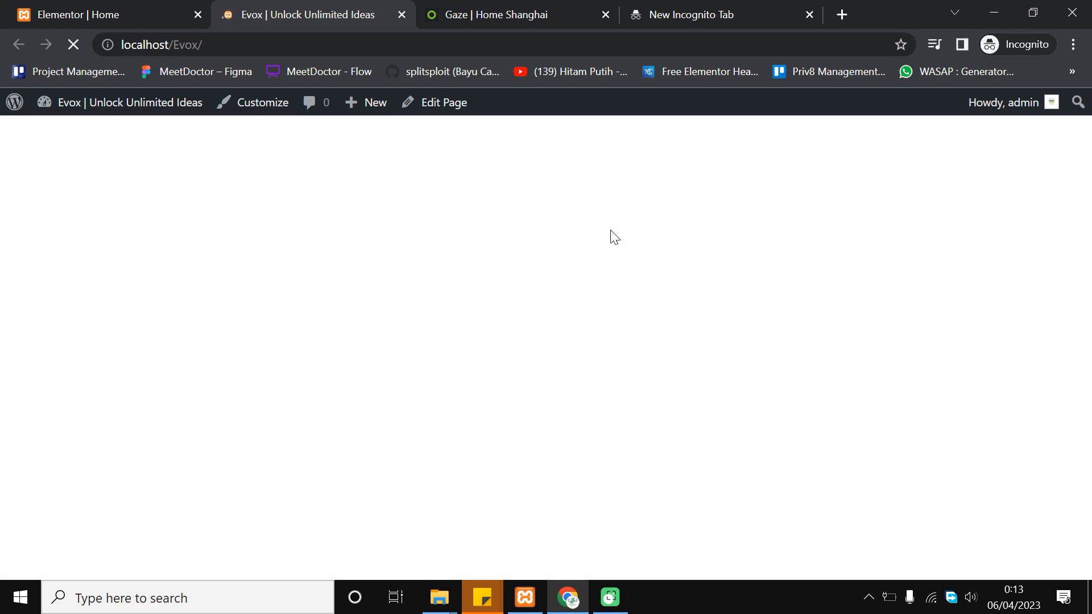
scroll(612, 230, down, 10)
scroll(609, 232, up, 6)
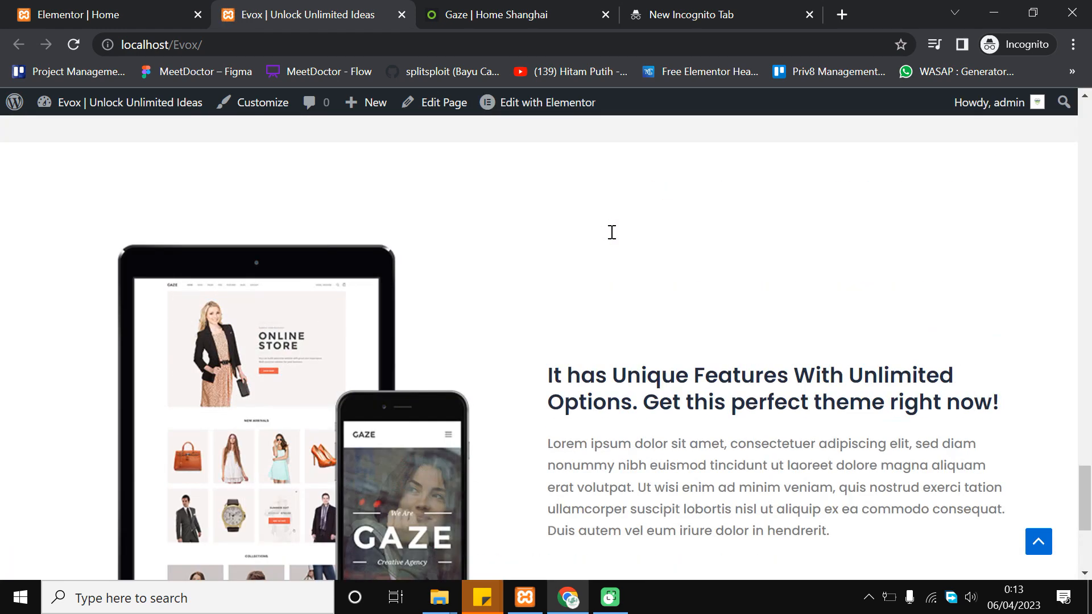
mouse_move(1080, 453)
mouse_down()
mouse_move(1079, 472)
mouse_move(1072, 419)
mouse_move(1064, 466)
mouse_up()
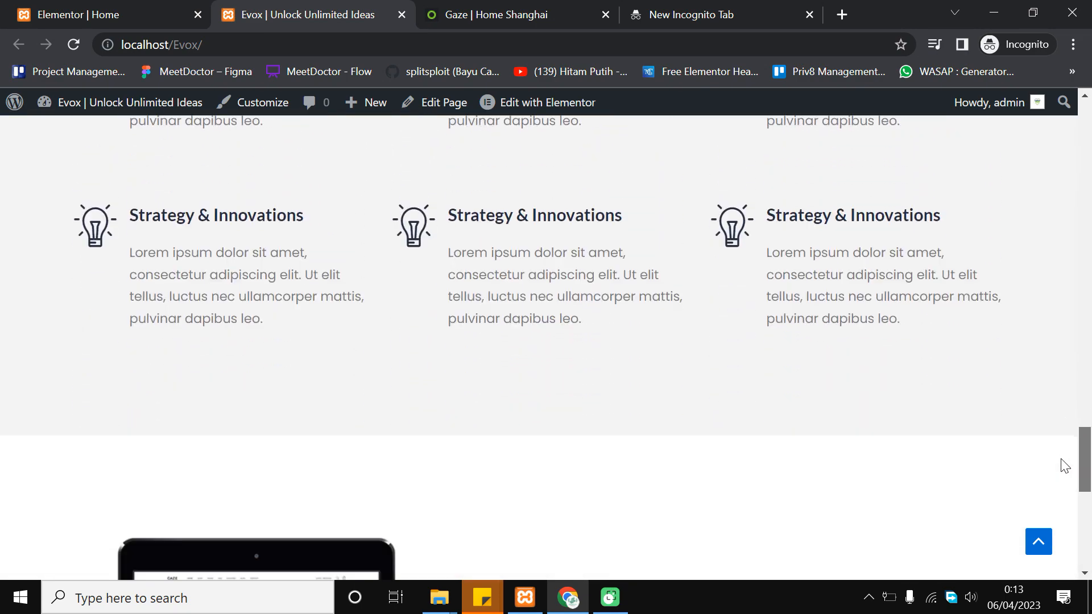
scroll(985, 434, down, 10)
scroll(591, 374, up, 3)
scroll(591, 376, down, 3)
scroll(423, 319, up, 3)
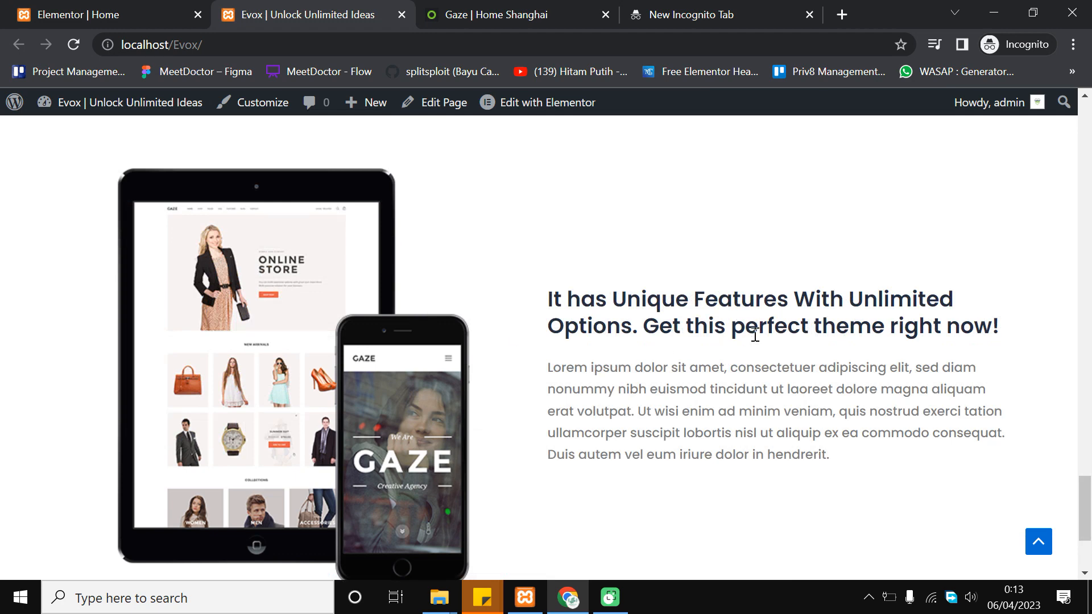
On the Gaze demo, highlight the blue 'Unique Features With Unlimited Options' heading to examine it
click(519, 11)
click(643, 275)
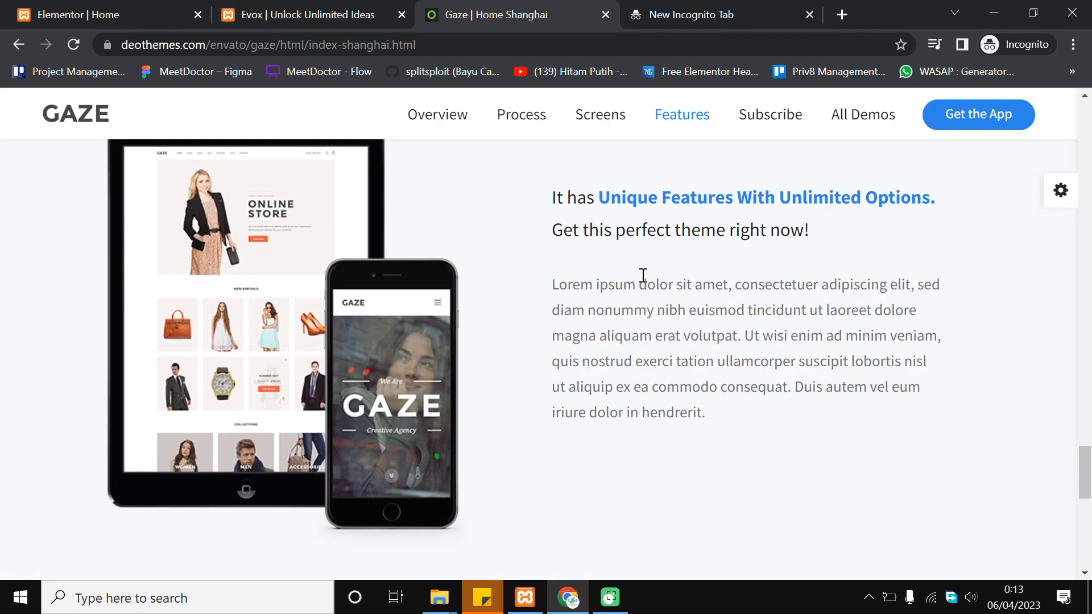
scroll(659, 341, up, 2)
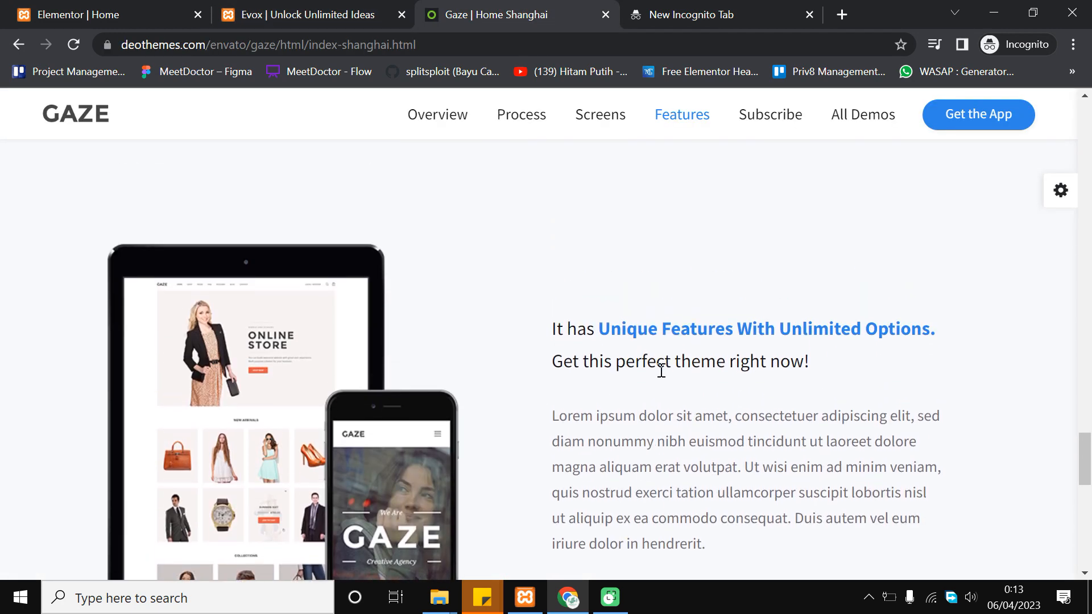
drag(607, 327, 860, 312)
click(604, 326)
drag(604, 326, 844, 314)
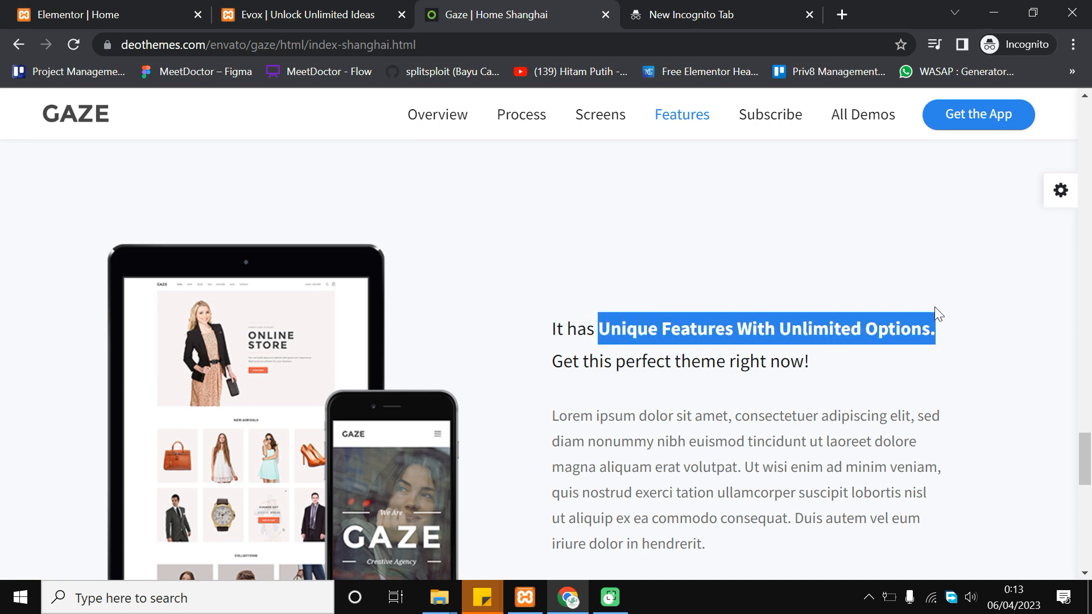
click(888, 329)
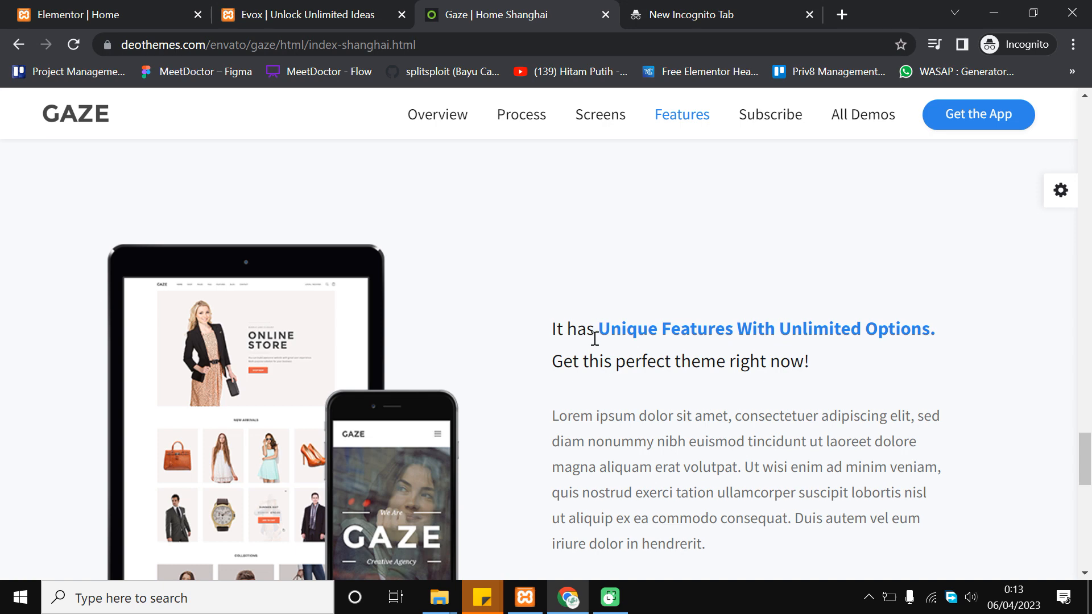
drag(600, 329, 926, 322)
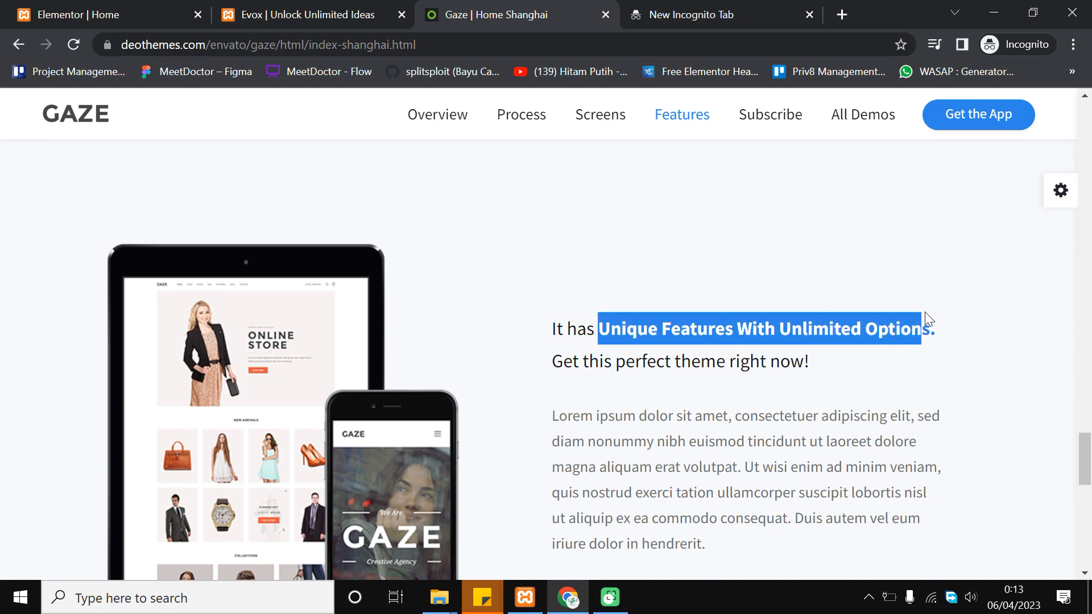
click(893, 299)
Scroll through the live Evox features section, then scroll the Gaze demo down to its subscribe row
click(267, 9)
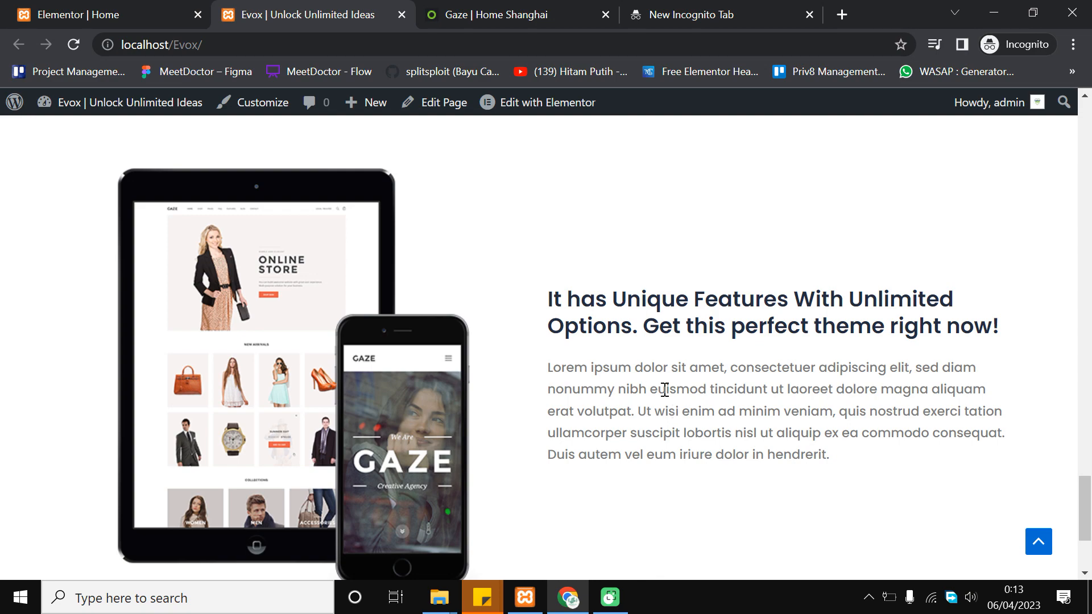
scroll(603, 355, down, 3)
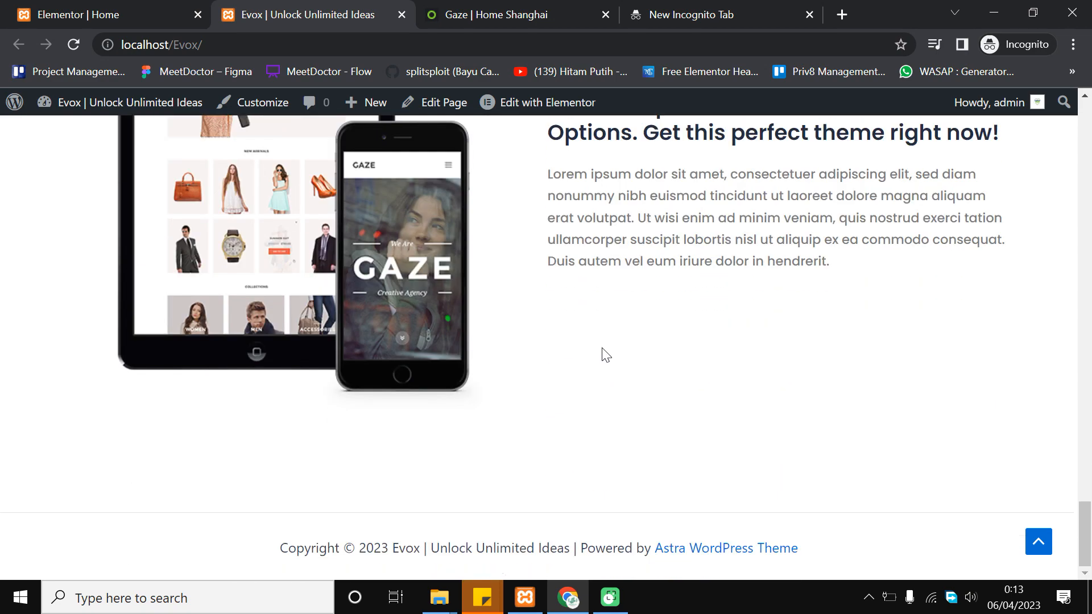
scroll(602, 352, up, 4)
scroll(619, 374, down, 2)
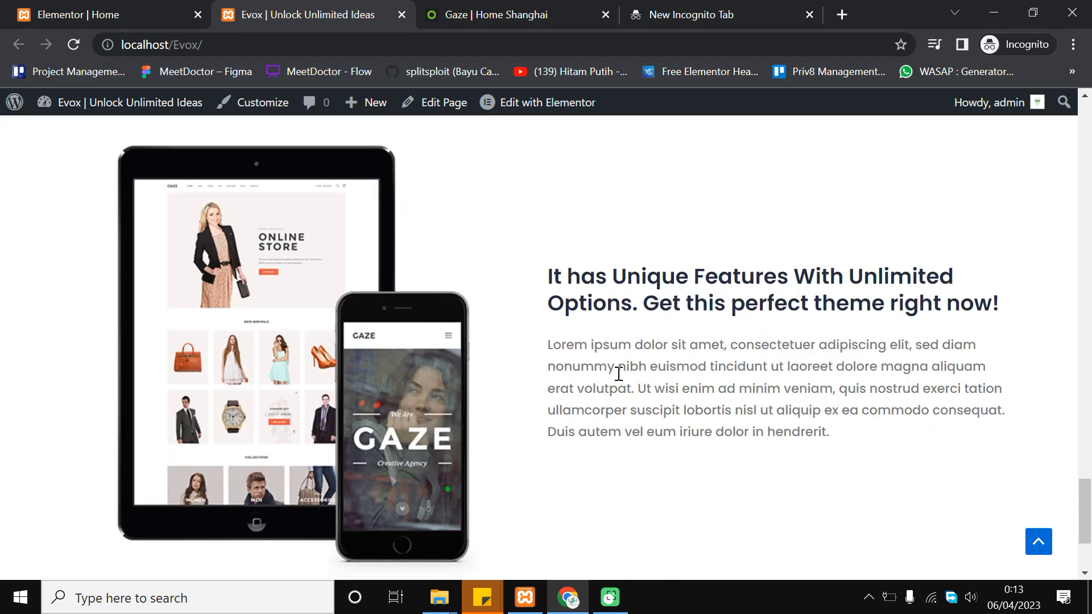
scroll(455, 302, up, 3)
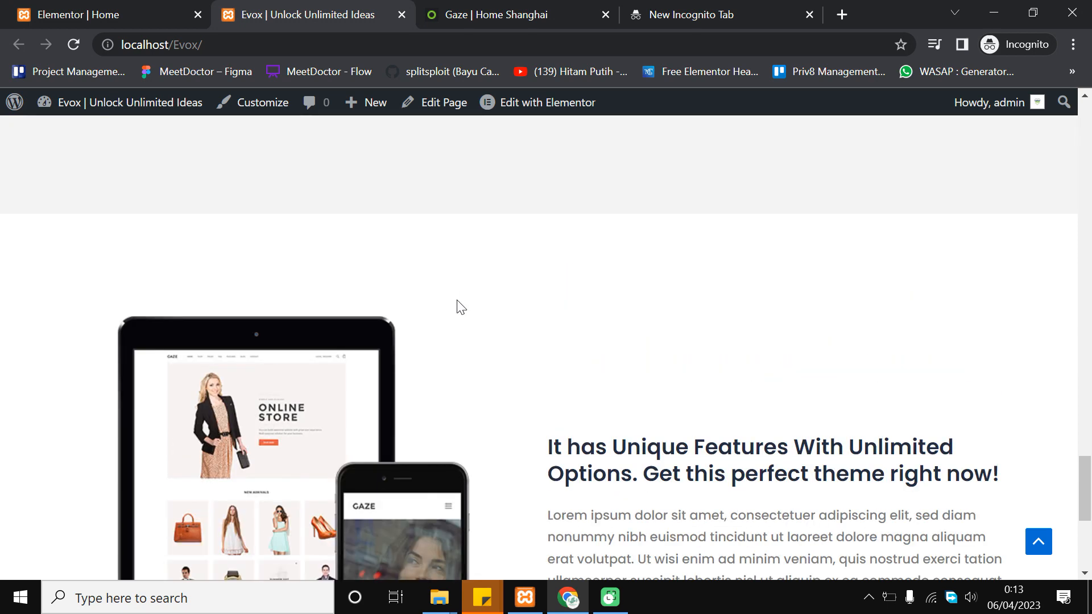
scroll(464, 322, down, 3)
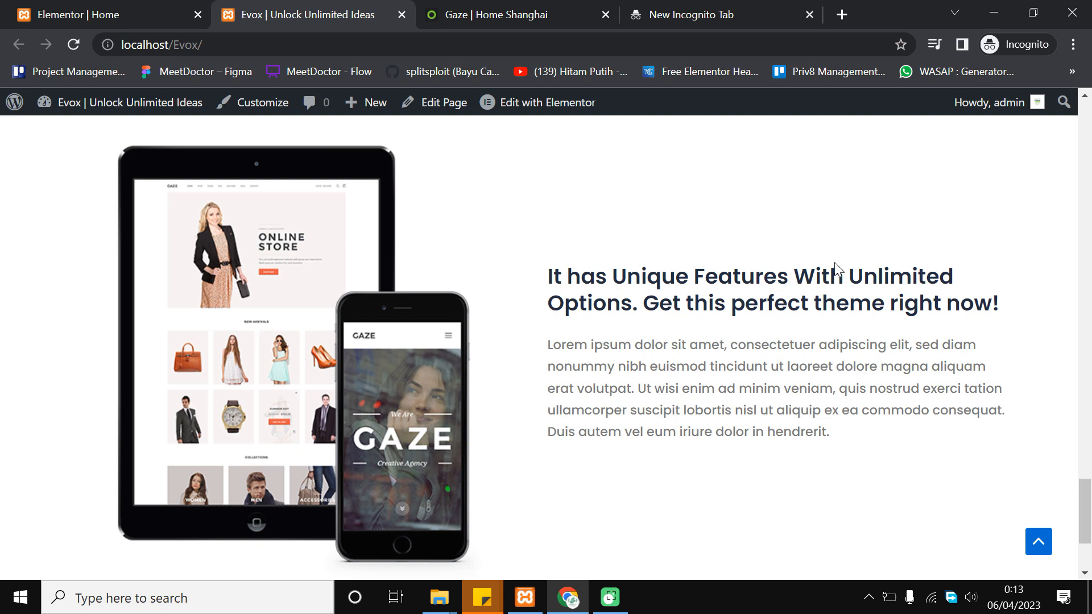
scroll(533, 282, down, 2)
scroll(609, 344, down, 2)
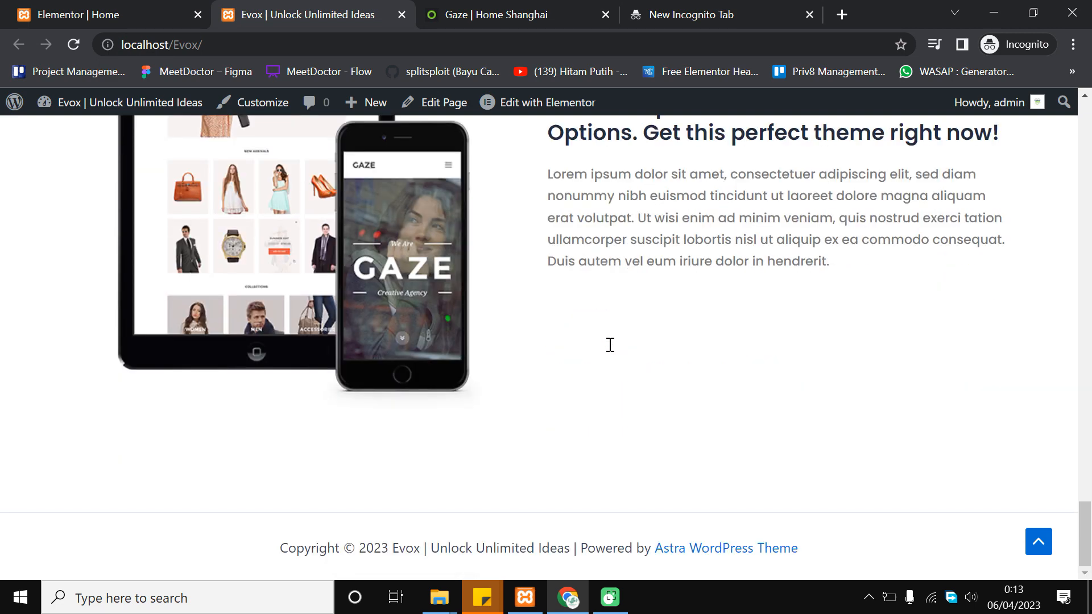
click(531, 13)
scroll(575, 293, down, 9)
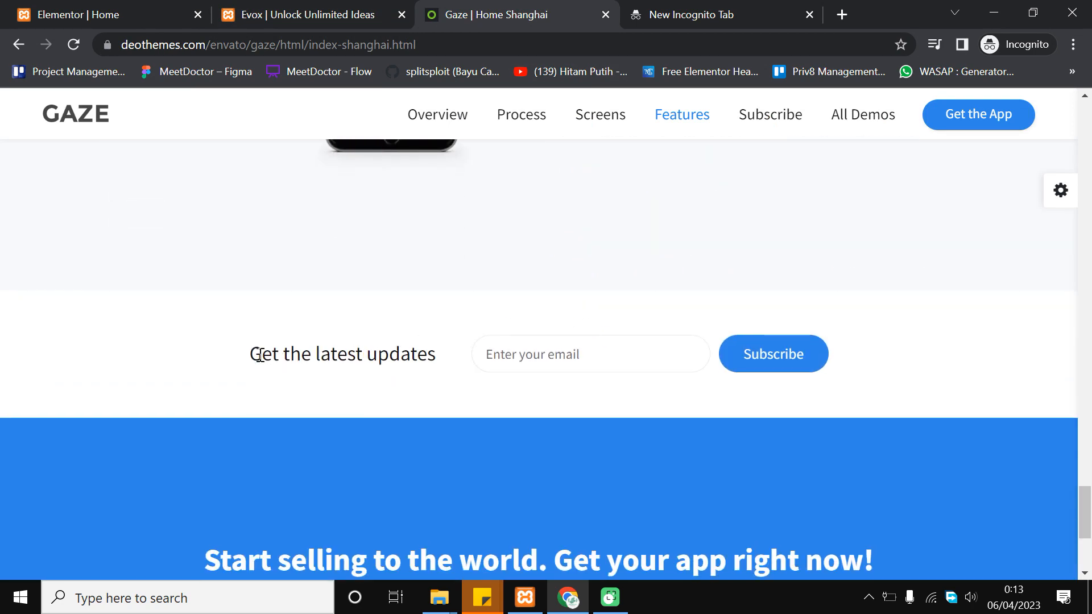
Highlight the Gaze 'Get the latest updates' row and compare it with the live Evox page
drag(236, 353, 652, 314)
click(399, 282)
scroll(673, 322, down, 2)
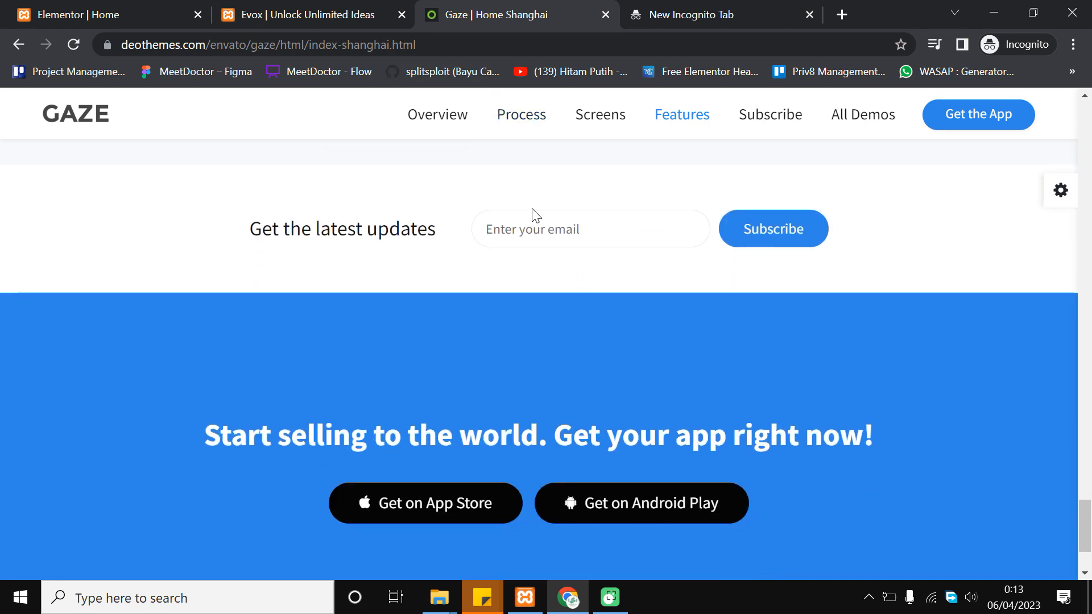
click(330, 14)
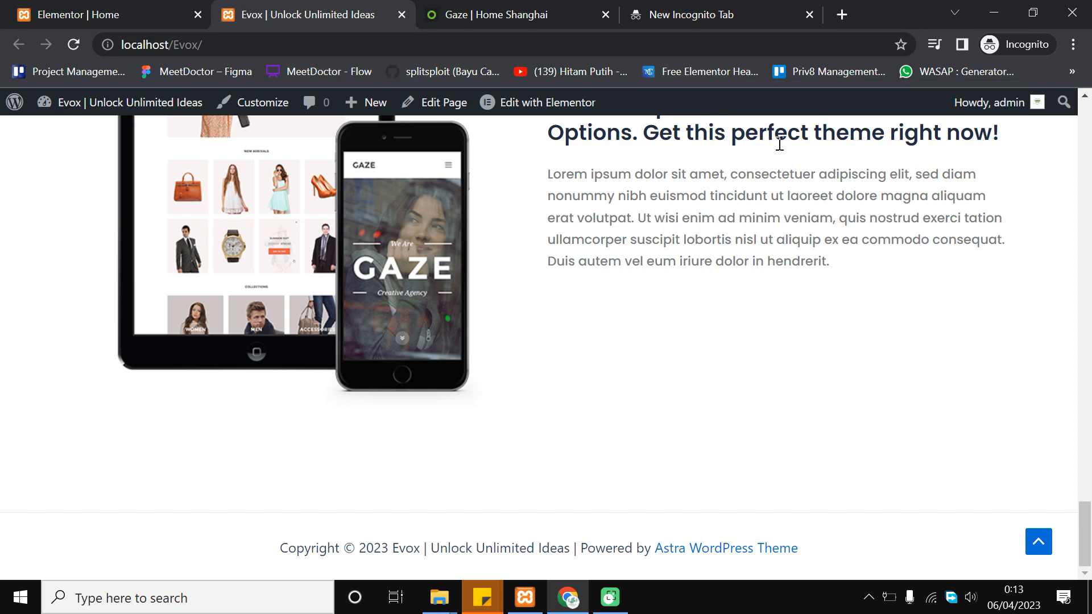
key(ctrl+Tab)
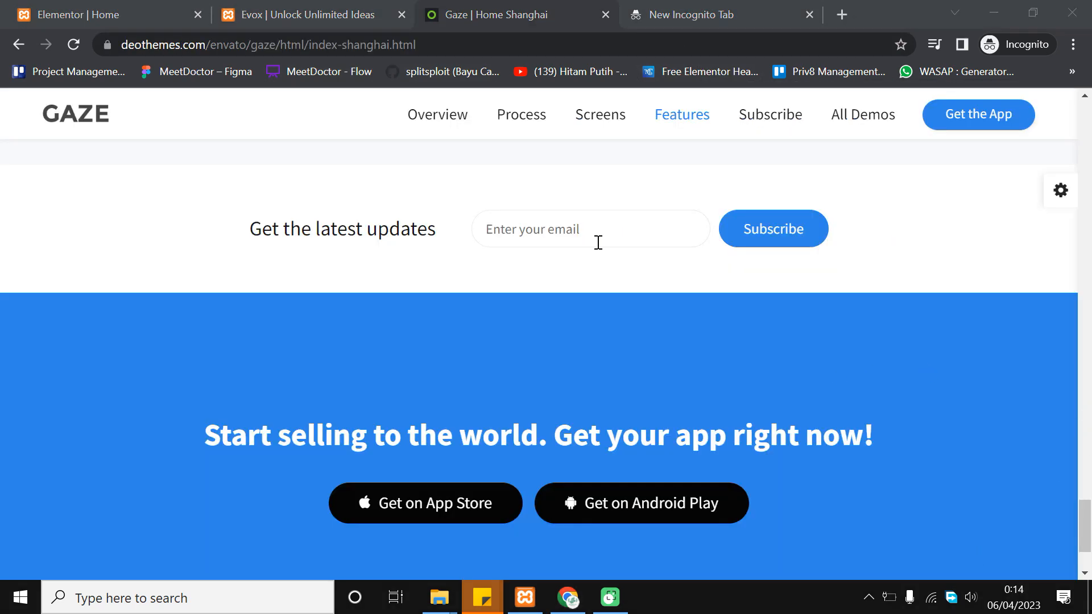
Repeatedly select the Gaze 'Get the latest updates' heading to study its wording and style
scroll(615, 271, up, 2)
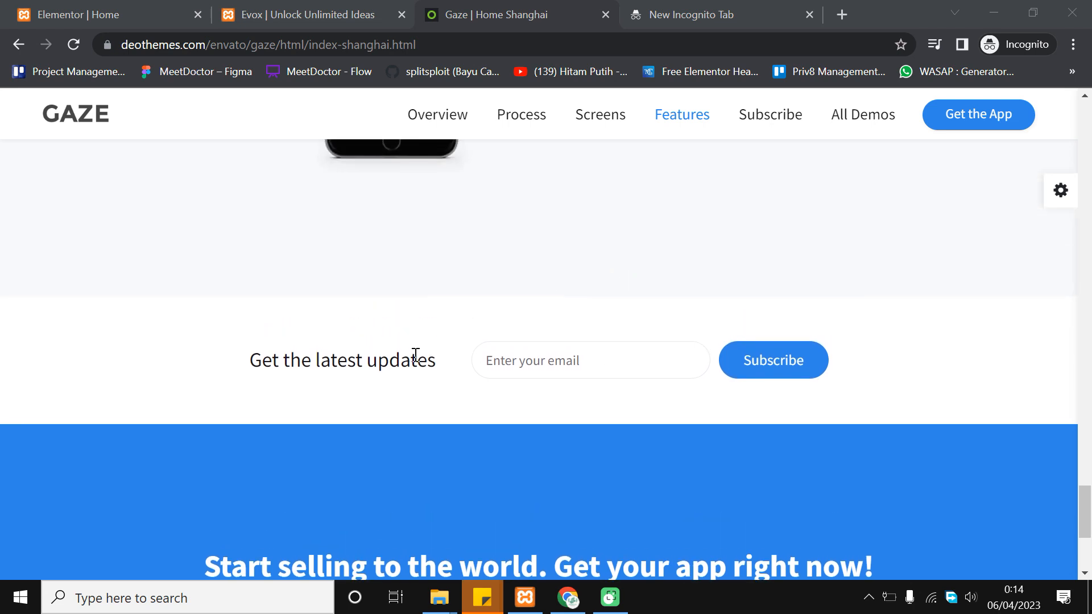
triple_click(432, 362)
click(455, 359)
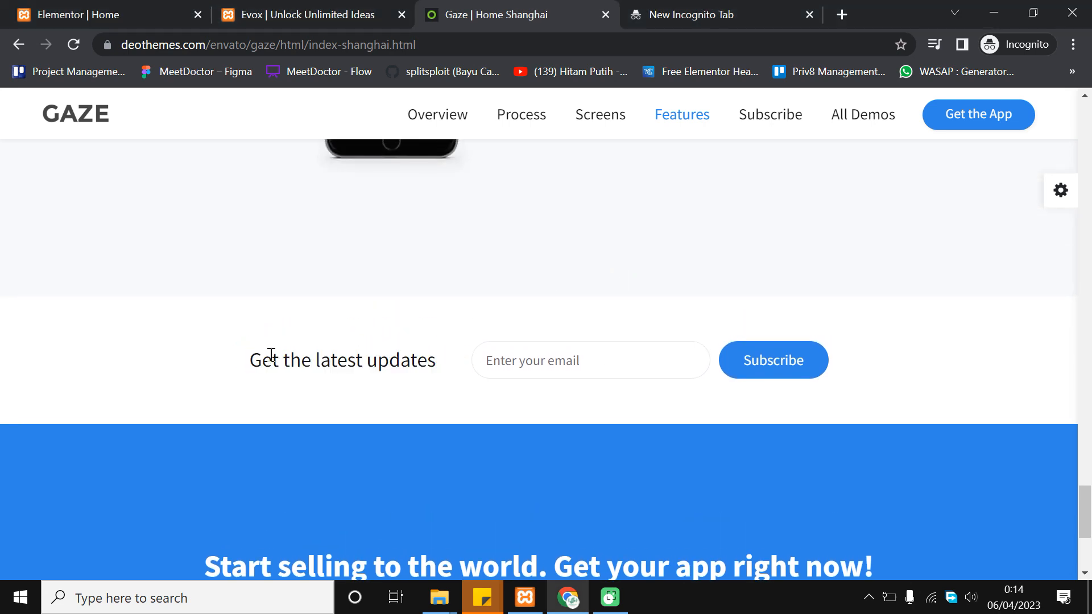
scroll(272, 355, down, 4)
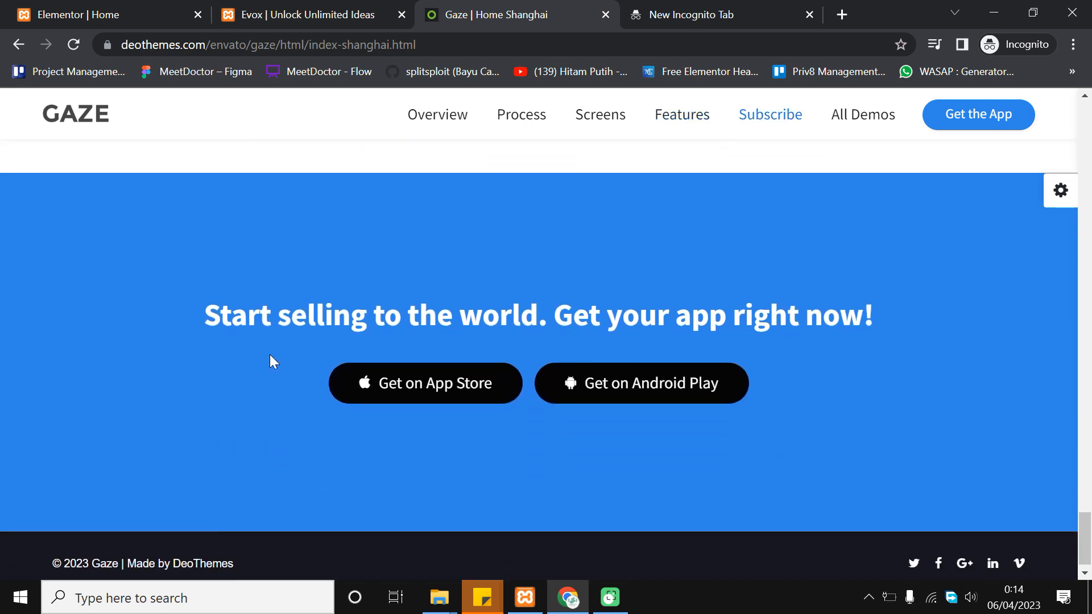
scroll(270, 354, up, 4)
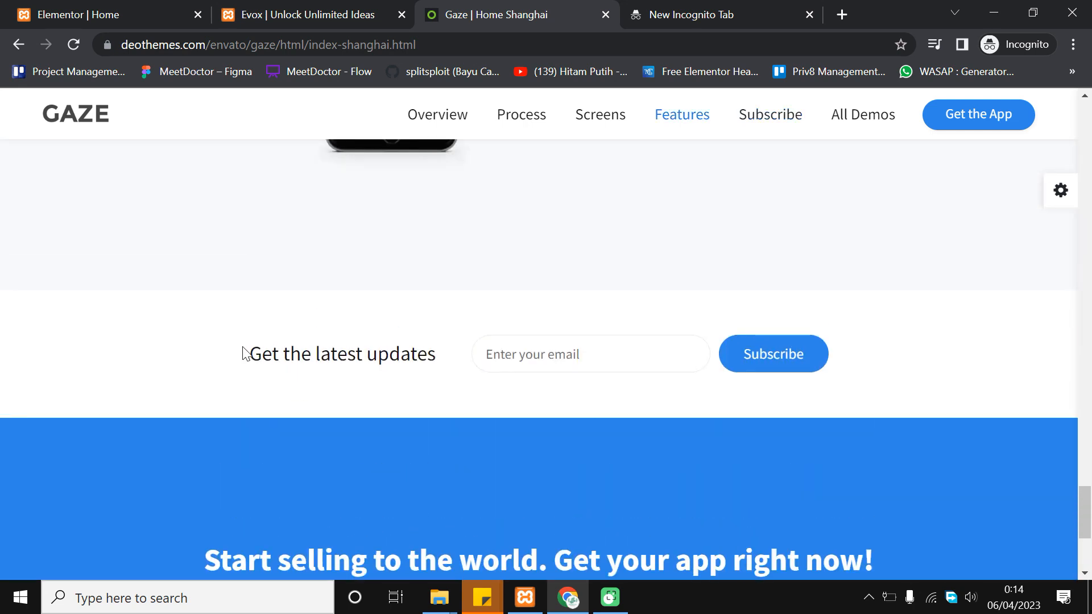
drag(245, 353, 473, 351)
click(476, 348)
drag(253, 354, 471, 353)
click(503, 311)
scroll(249, 360, down, 4)
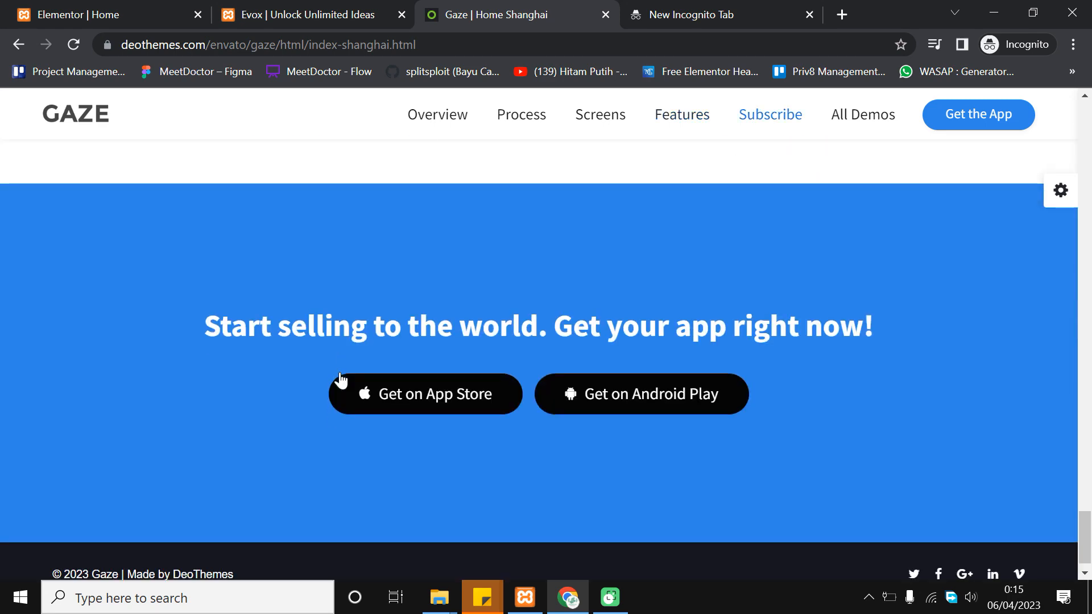
scroll(302, 356, up, 5)
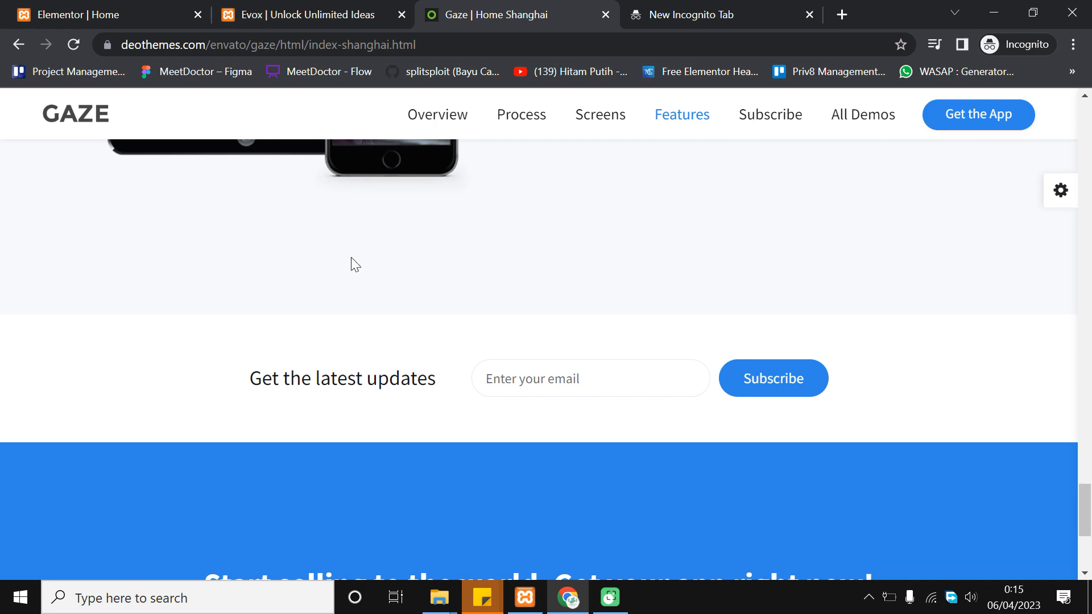
Go back to the Elementor editor for the Evox home page, down to the empty drop area
click(335, 8)
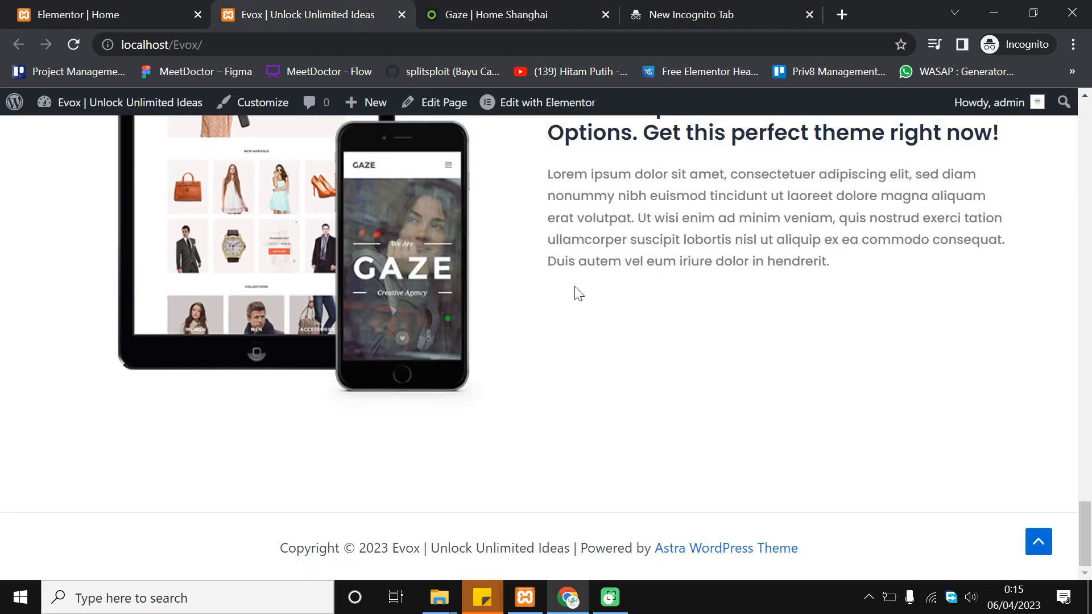
click(104, 7)
scroll(778, 343, down, 2)
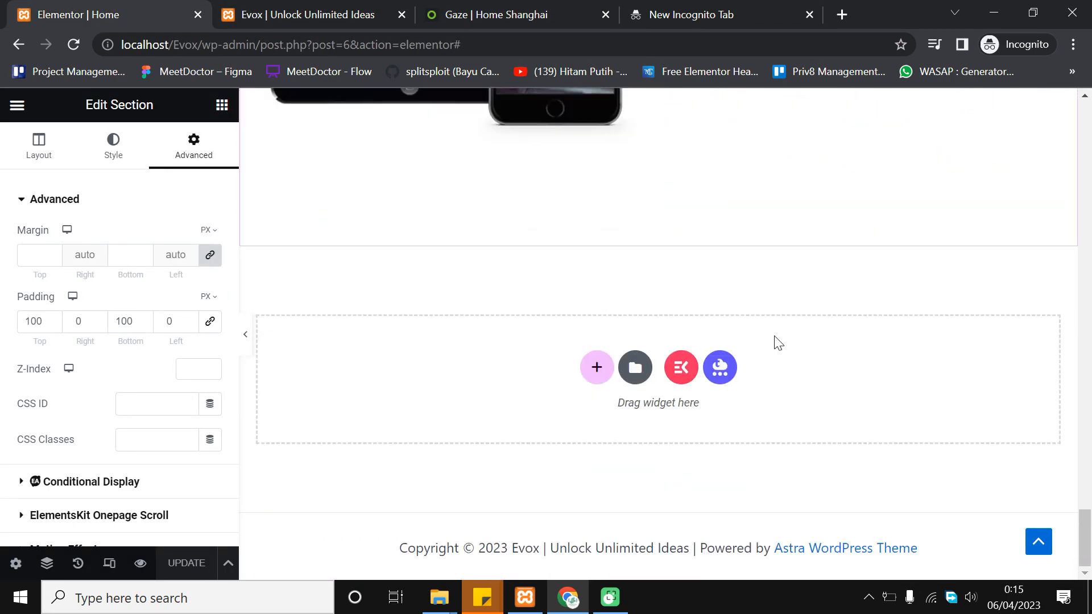
Add a single-column section below the features and drop a Heading widget into it
click(594, 370)
click(441, 409)
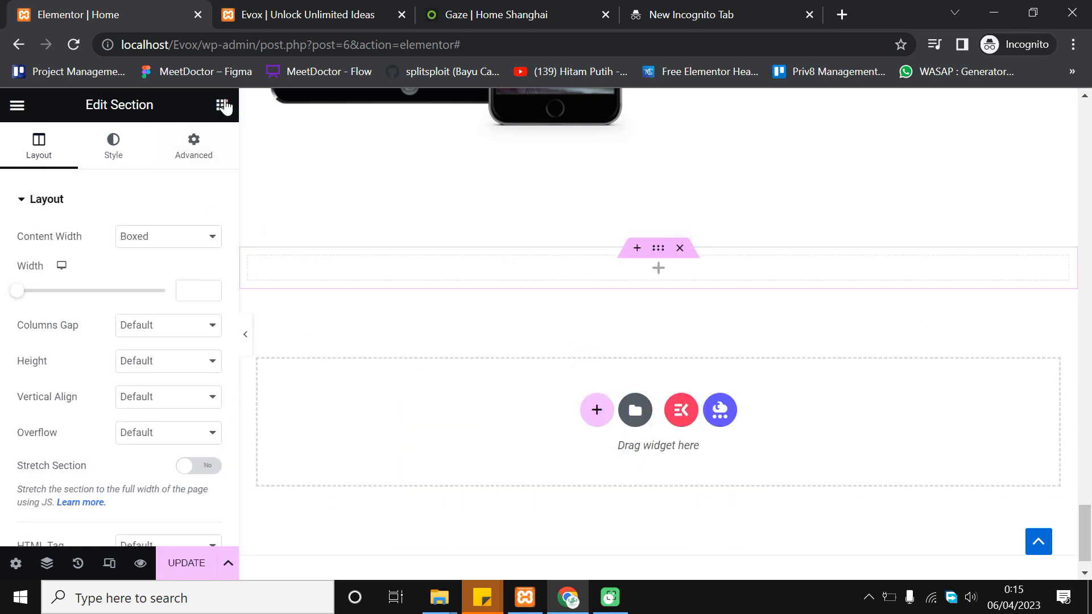
click(223, 105)
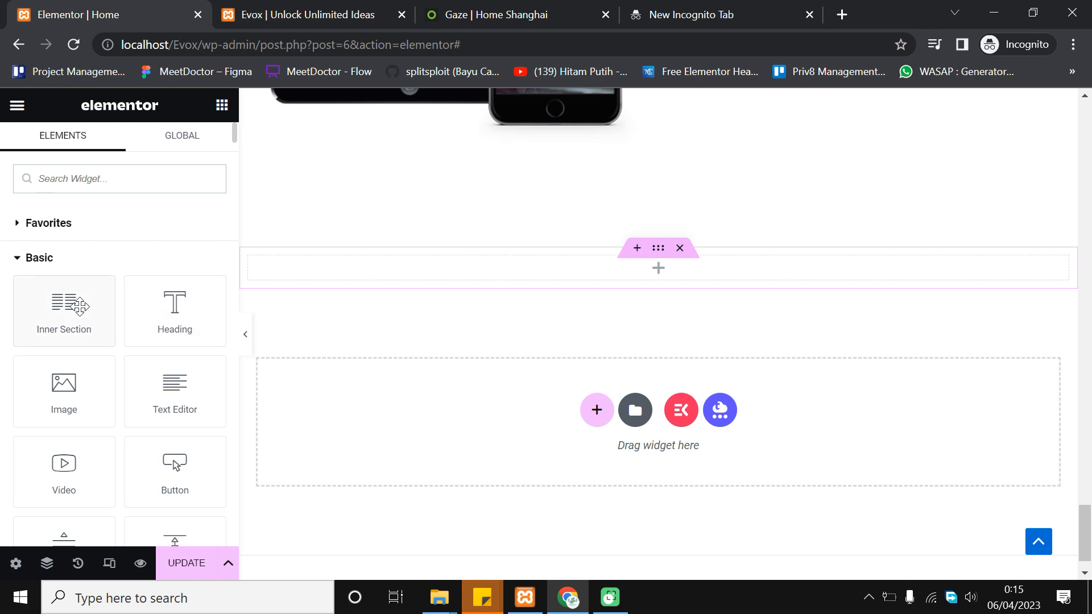
drag(177, 311, 662, 267)
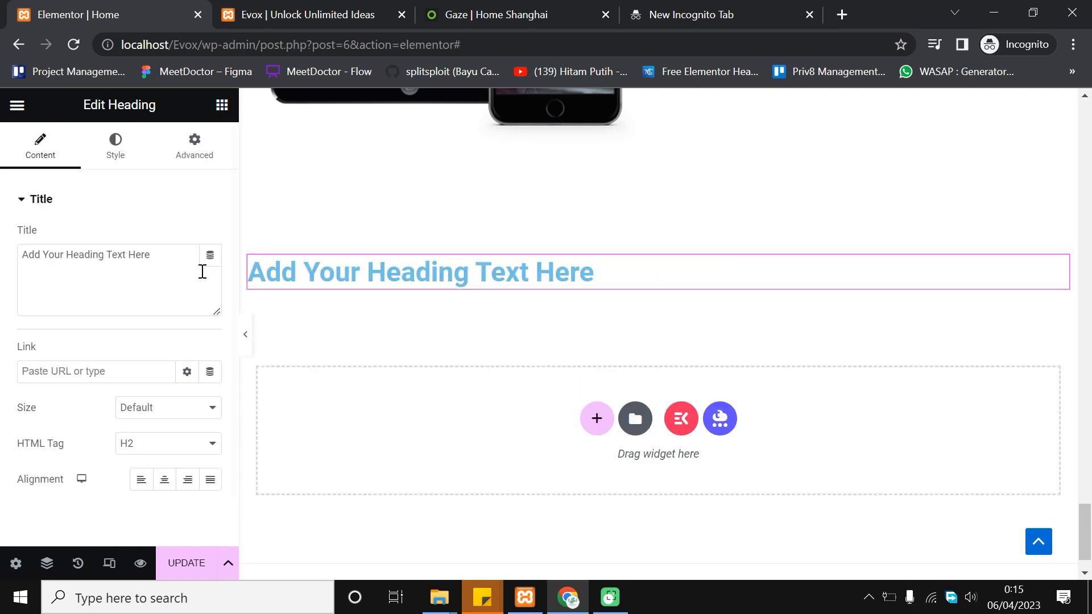
Change the heading text to 'Contact Us Now, Free Consultation!' and centre-align it
triple_click(150, 253)
click(451, 12)
click(24, 10)
triple_click(158, 270)
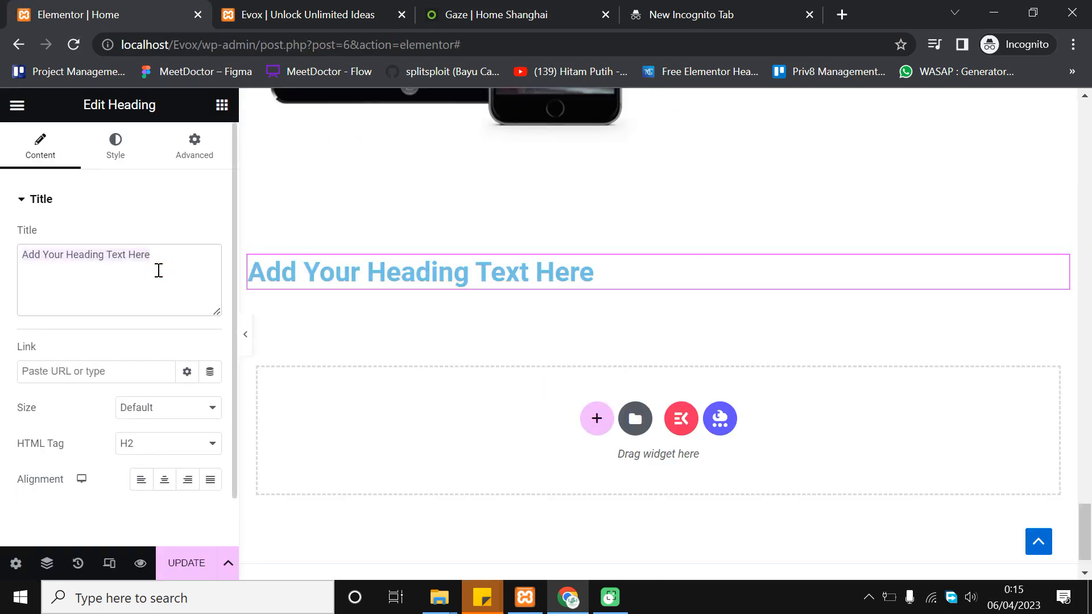
text(Ge)
key(BackSpace)
key(BackSpace)
text(Contact U)
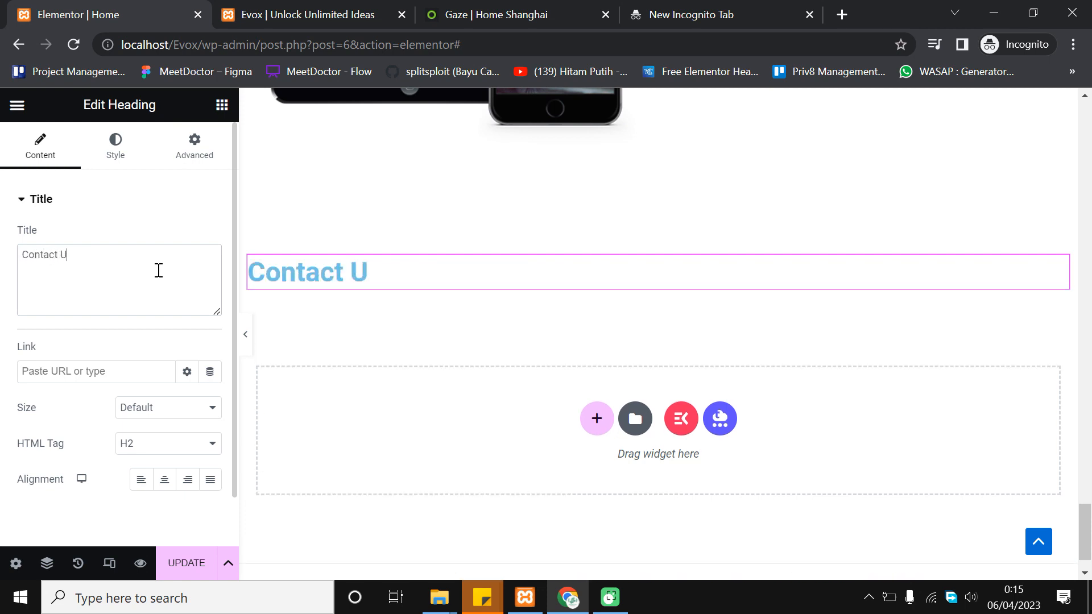
text(s Now)
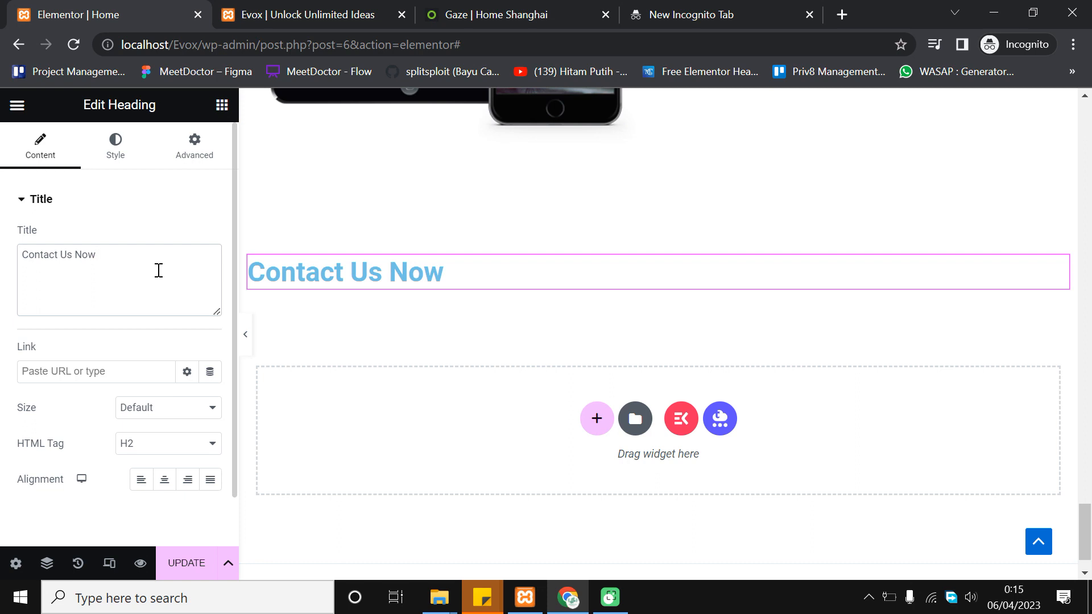
text(, Free)
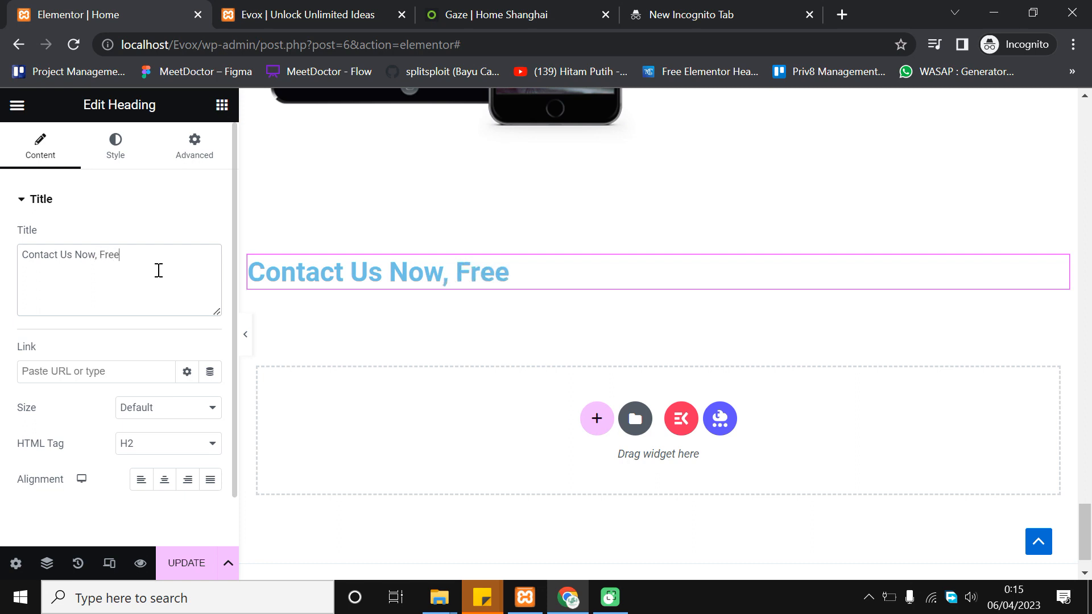
text( Consut)
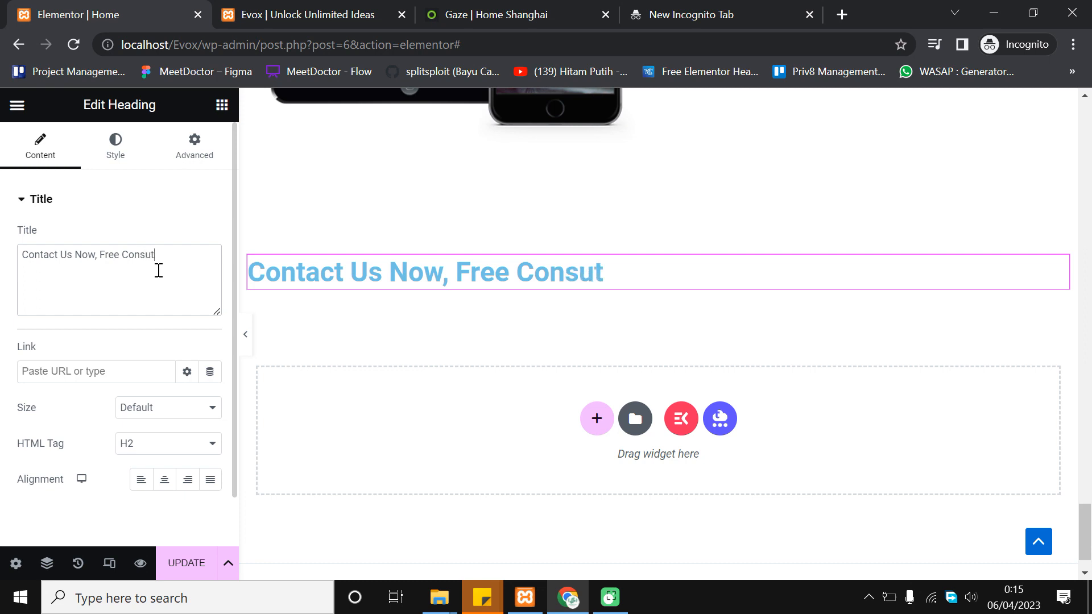
key(BackSpace)
text(ltation)
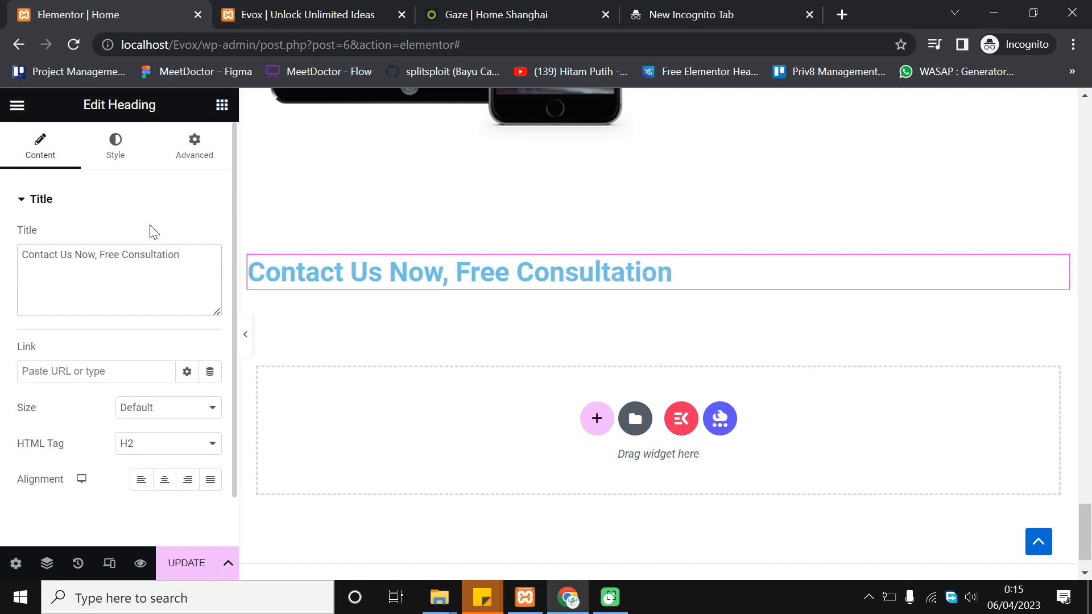
text(!)
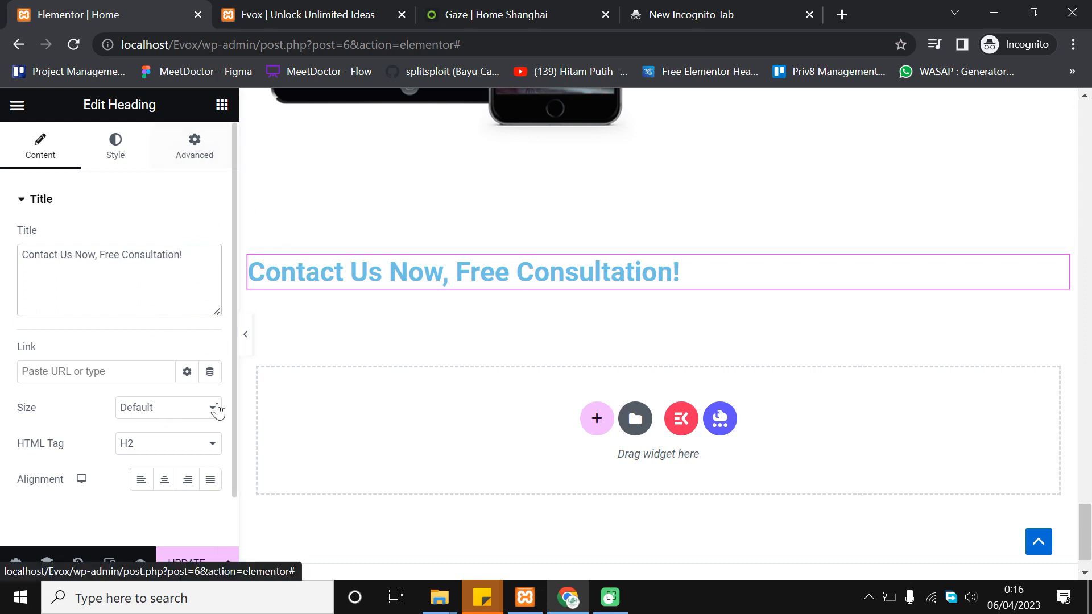
click(166, 481)
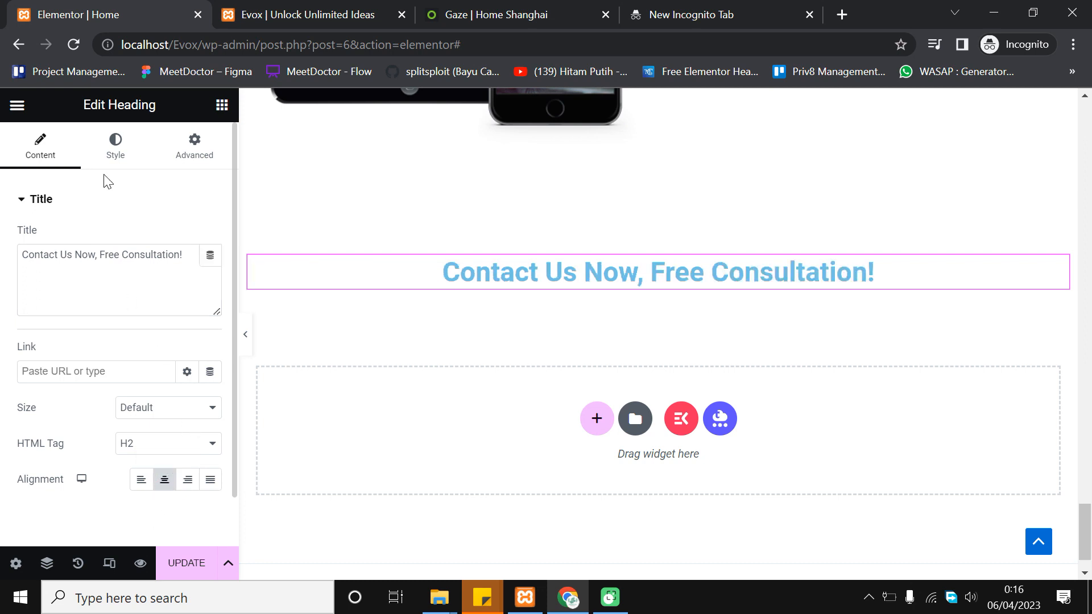
Set the heading text colour to the global Theme Color 3 navy
click(126, 159)
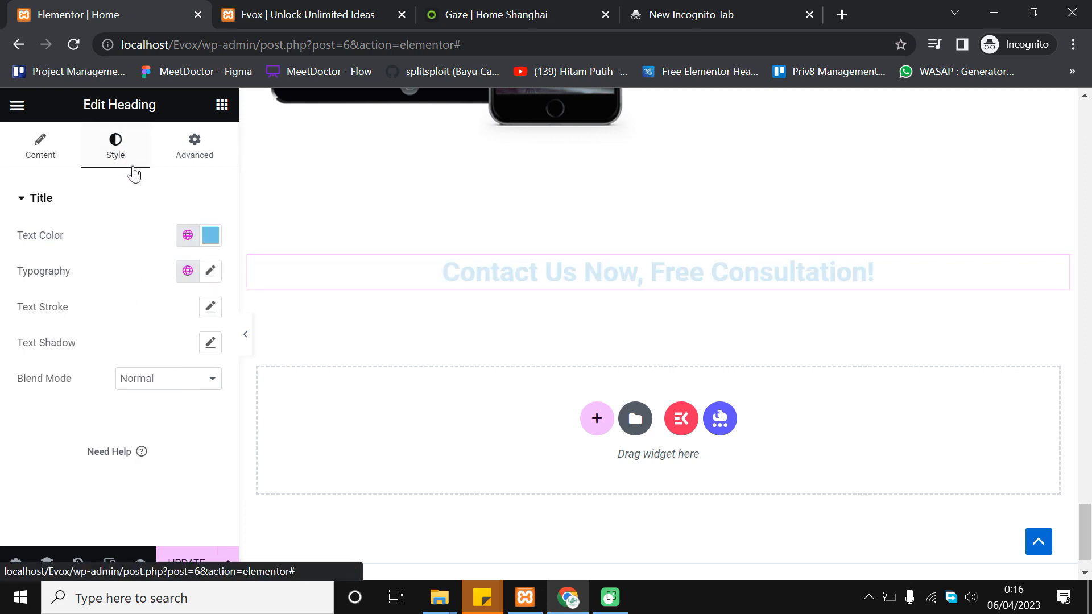
click(188, 239)
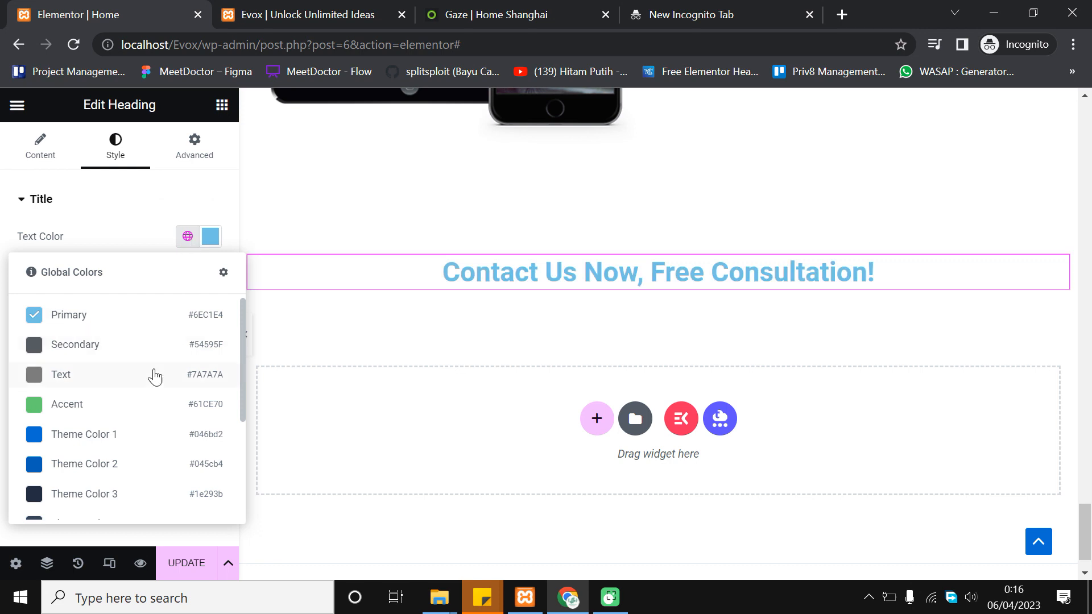
click(90, 344)
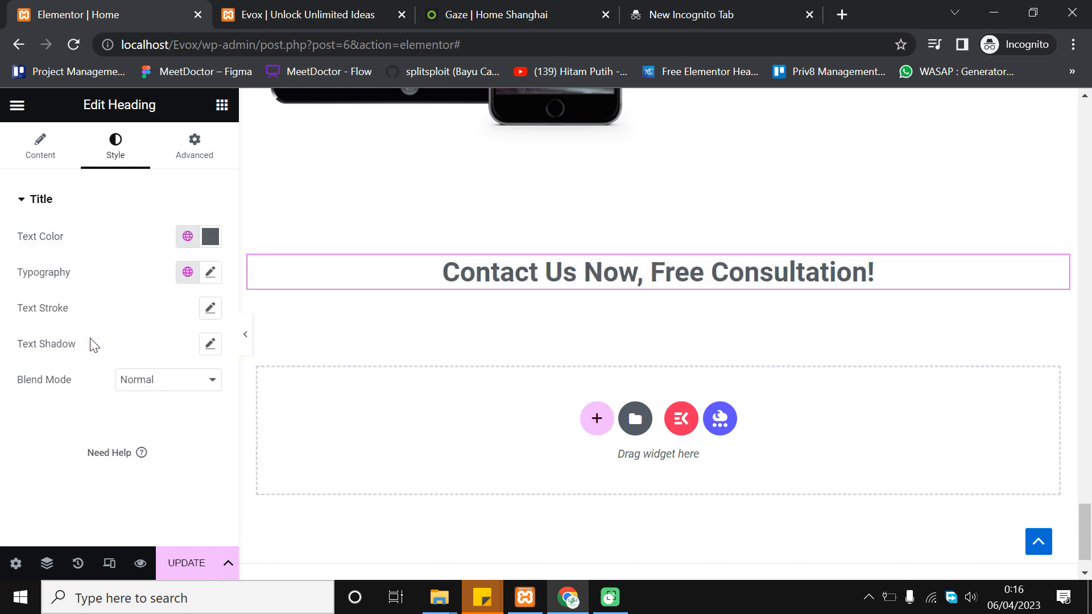
click(187, 236)
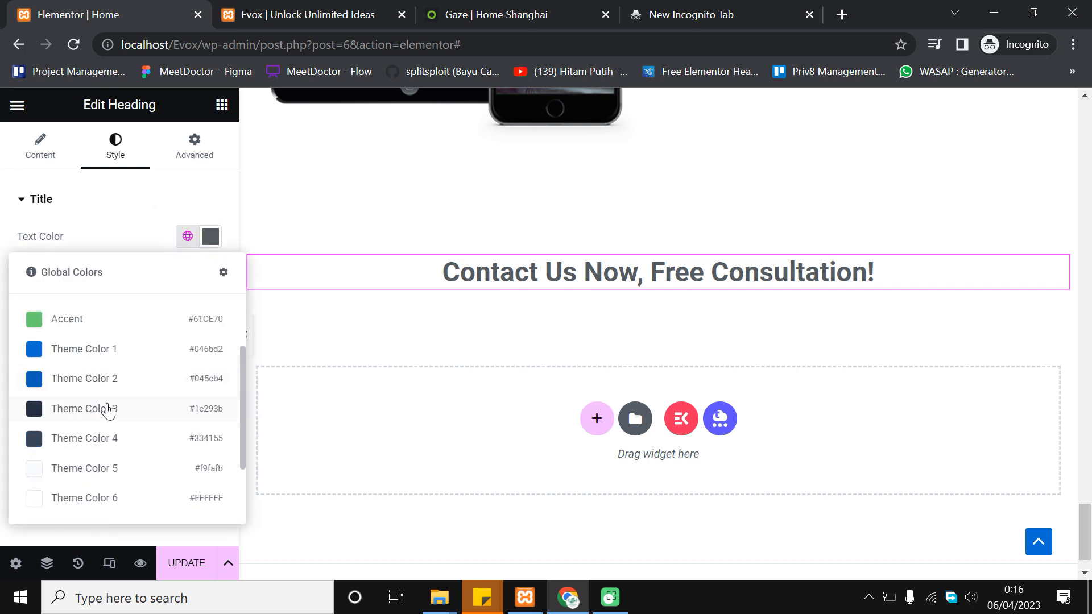
click(134, 408)
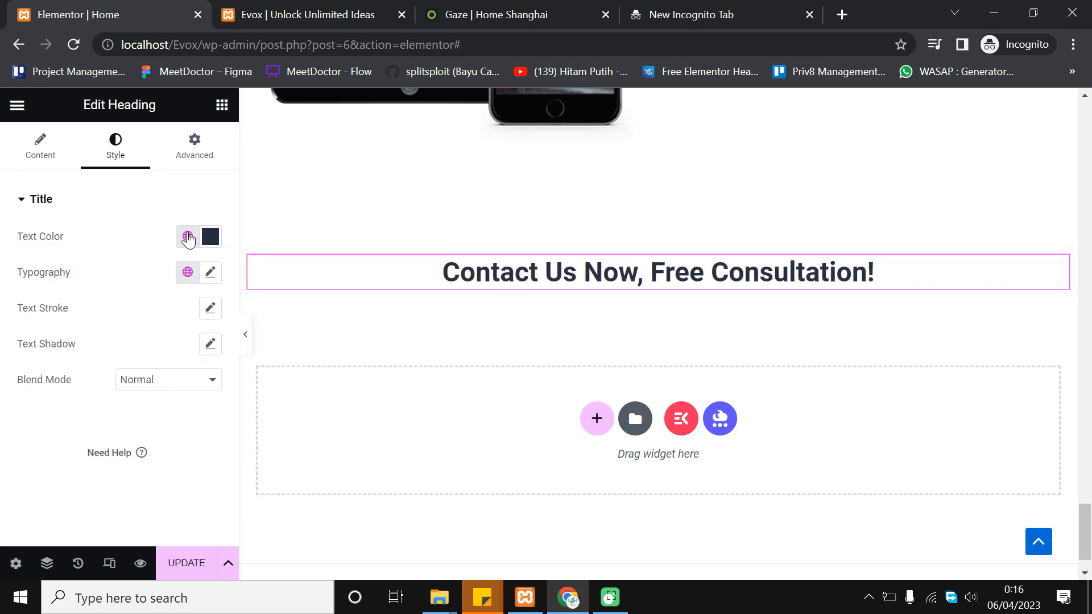
Set the heading typography to the Lato font at 25 px
click(210, 272)
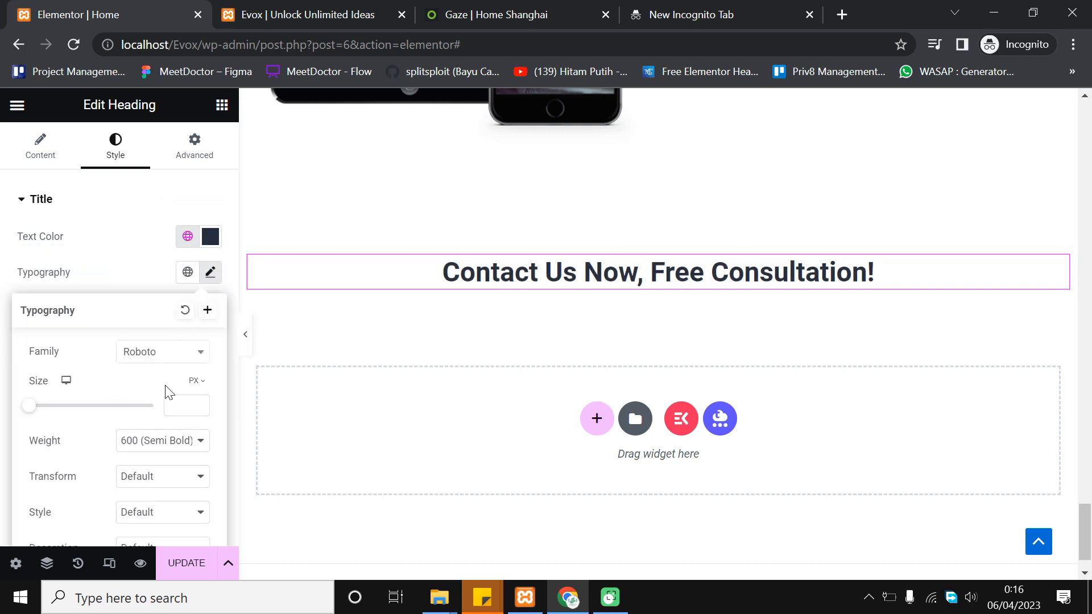
click(173, 351)
text(lato)
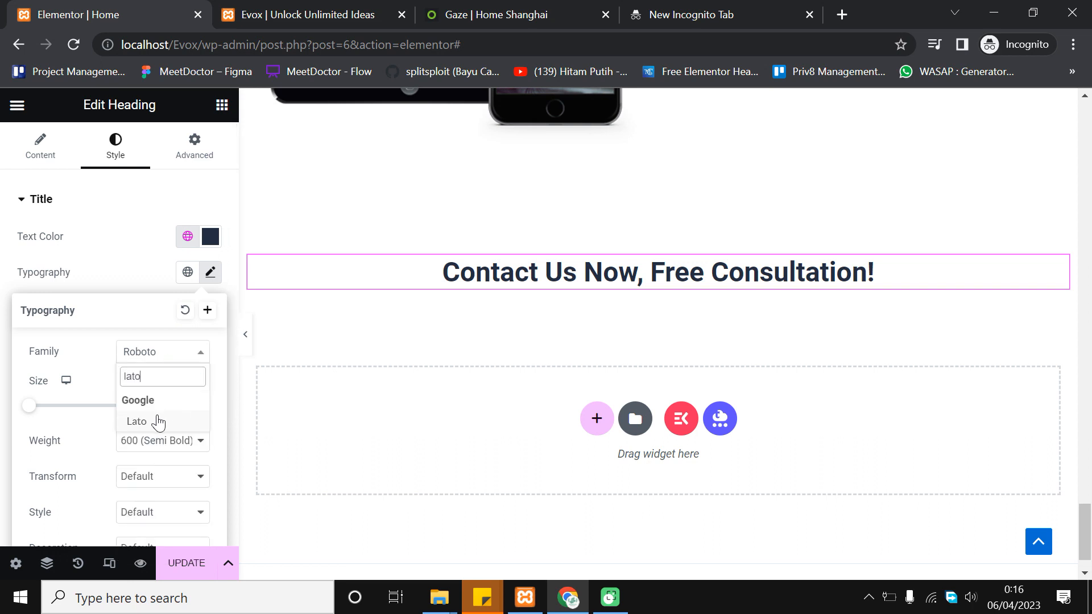
click(159, 421)
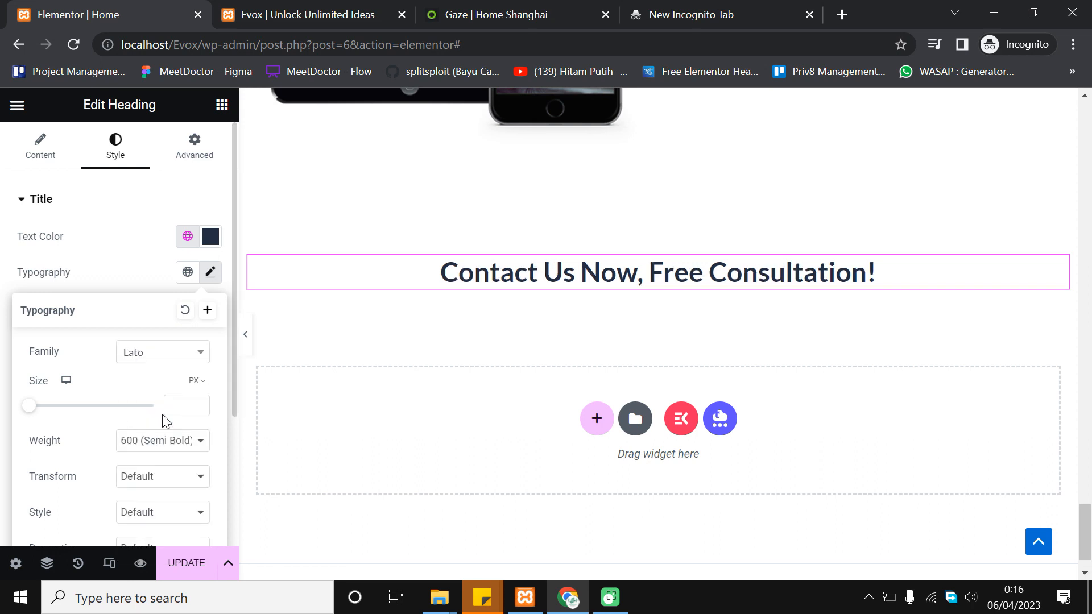
click(203, 401)
click(203, 401)
click(203, 402)
click(203, 401)
click(200, 402)
click(200, 402)
click(200, 402)
click(200, 402)
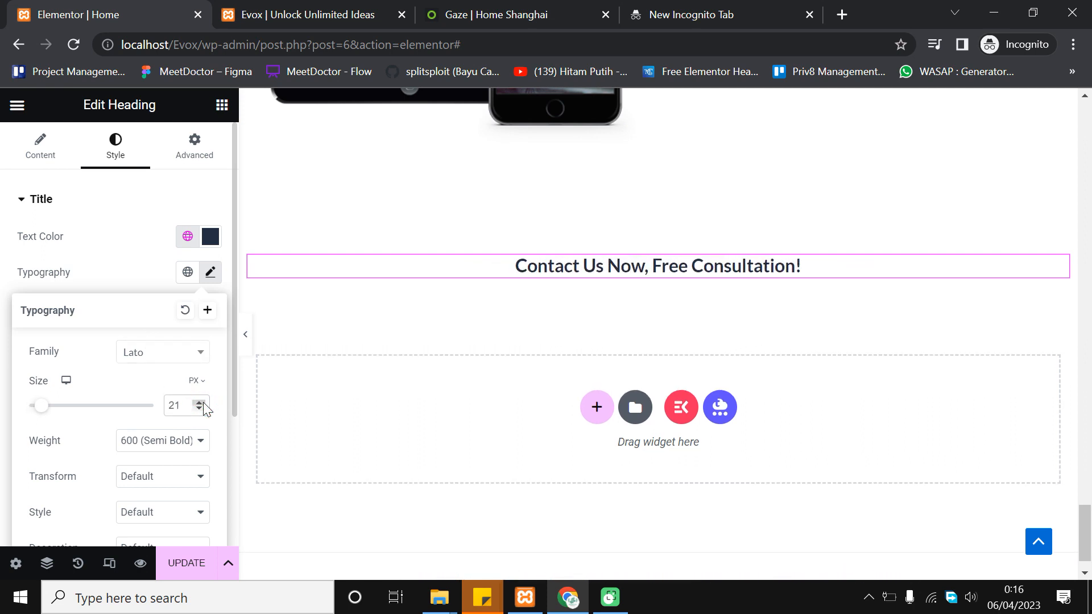
click(200, 402)
click(201, 402)
click(200, 402)
click(200, 402)
click(200, 402)
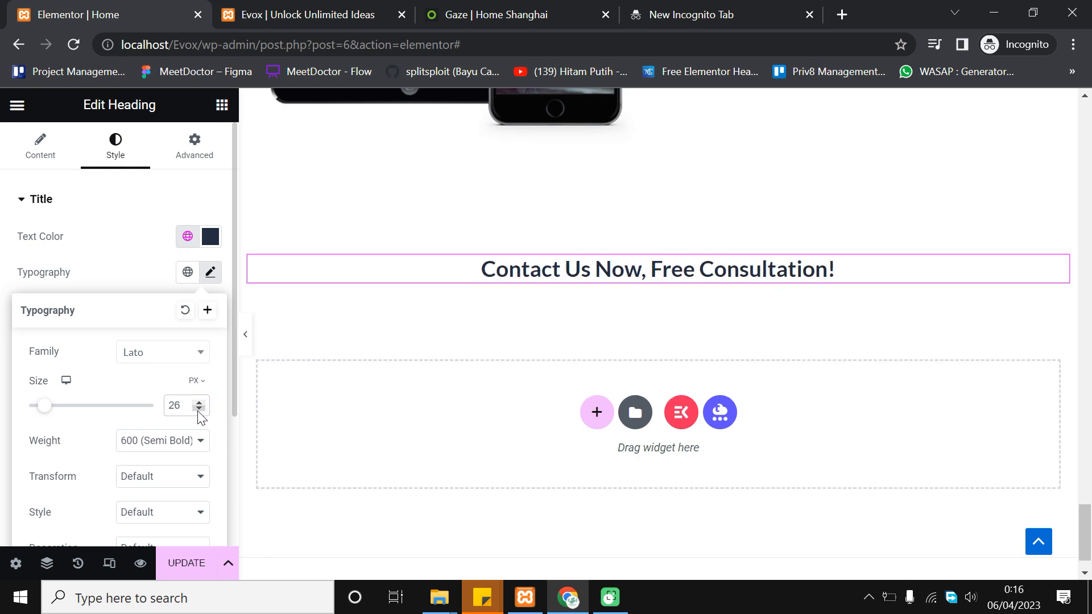
click(200, 405)
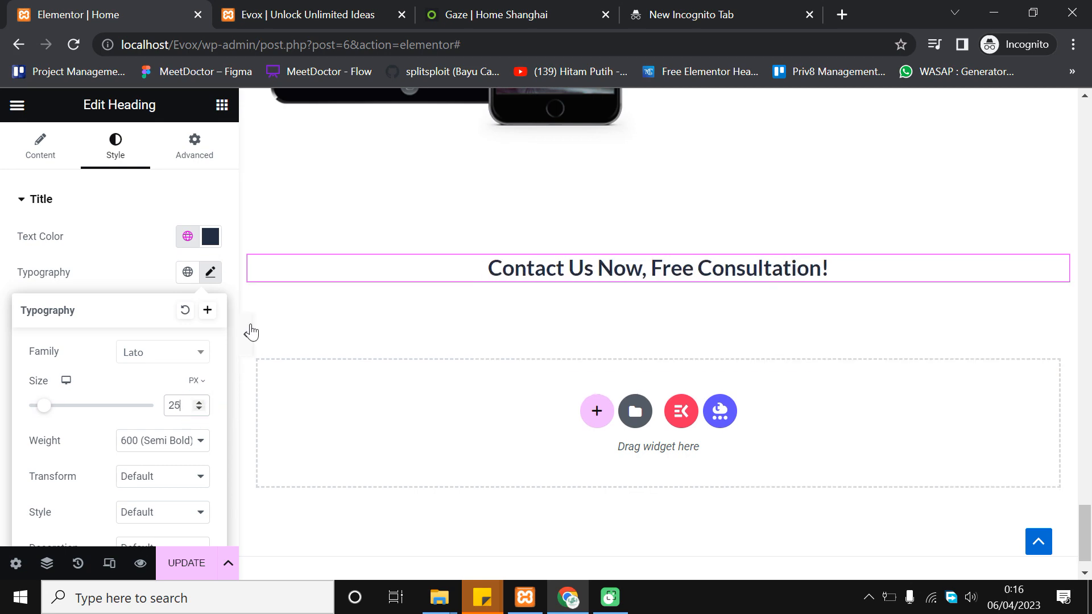
Preview the page, then set the heading font weight to 800 Extra Bold
click(250, 332)
click(250, 332)
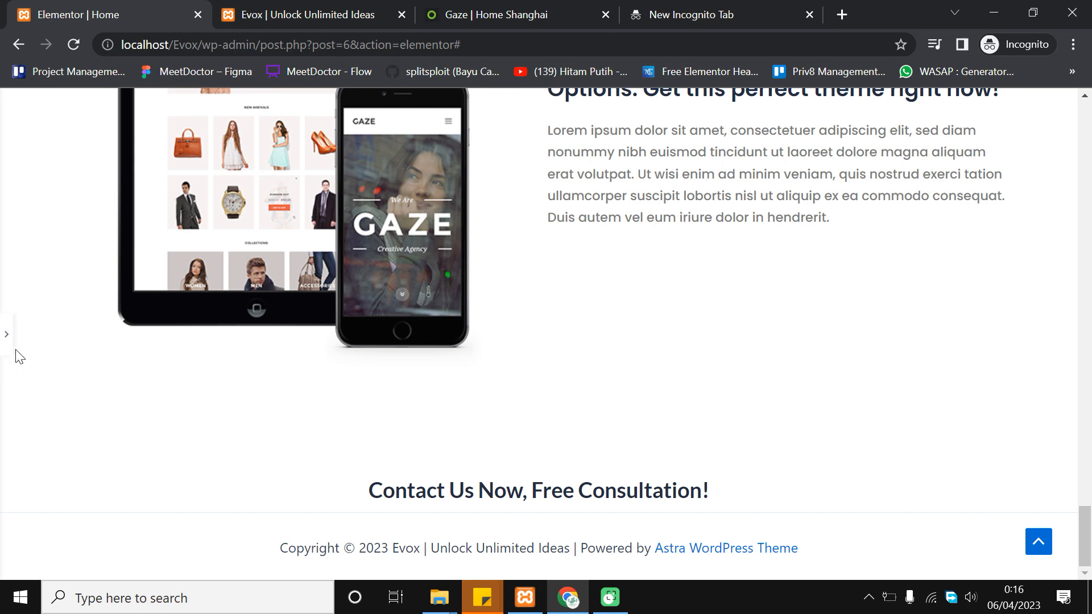
click(7, 336)
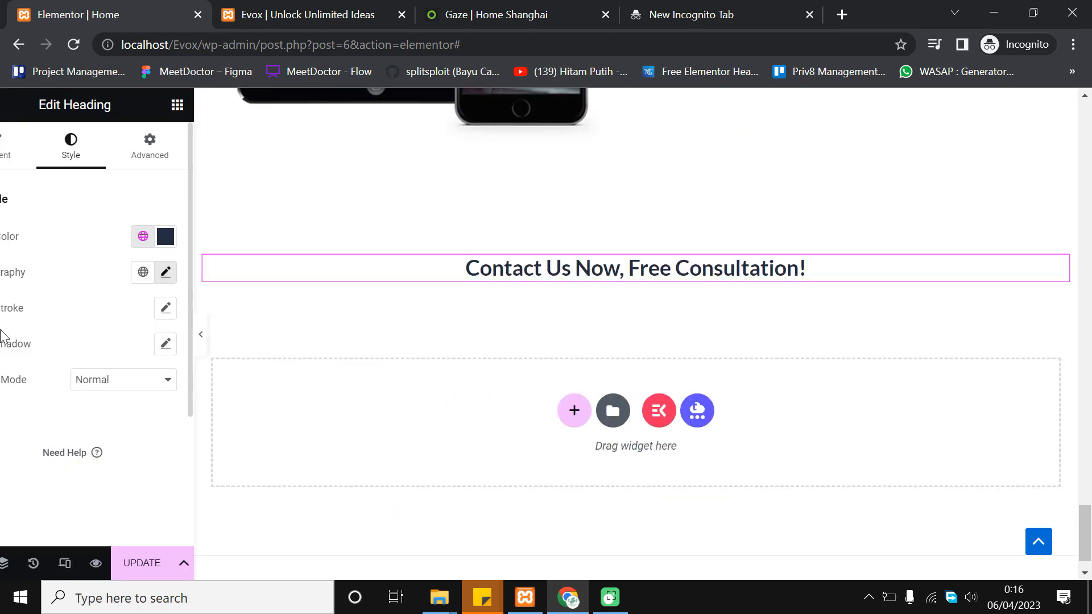
click(210, 272)
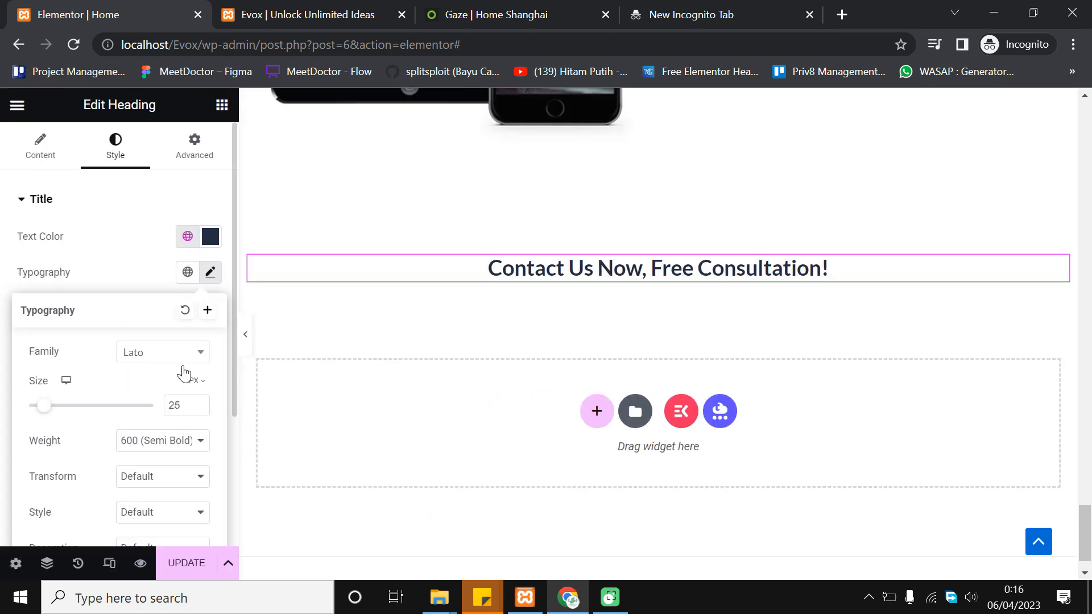
scroll(181, 392, down, 2)
click(189, 315)
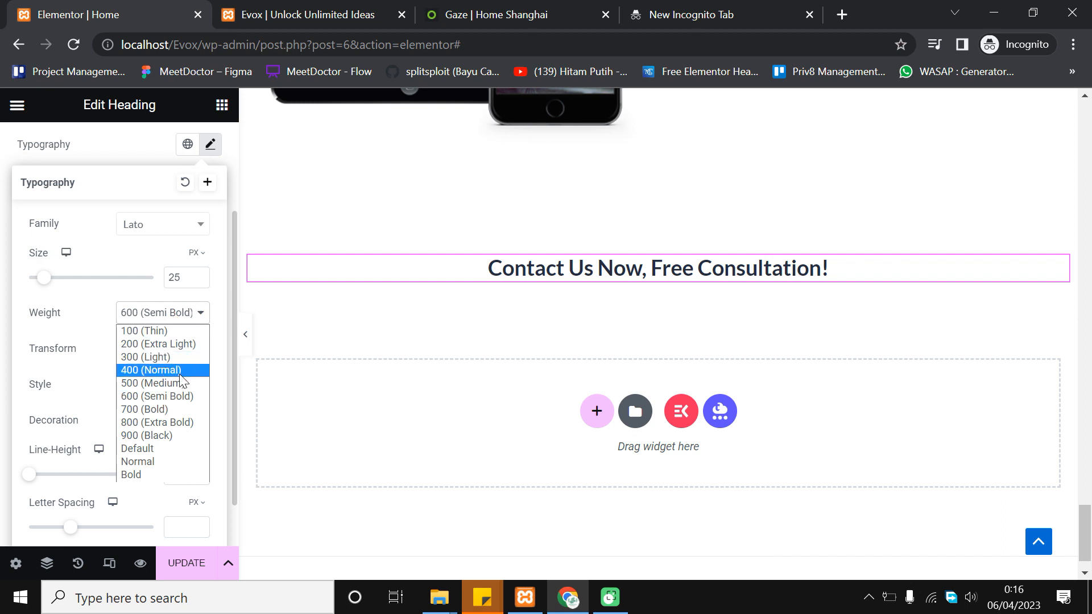
click(177, 421)
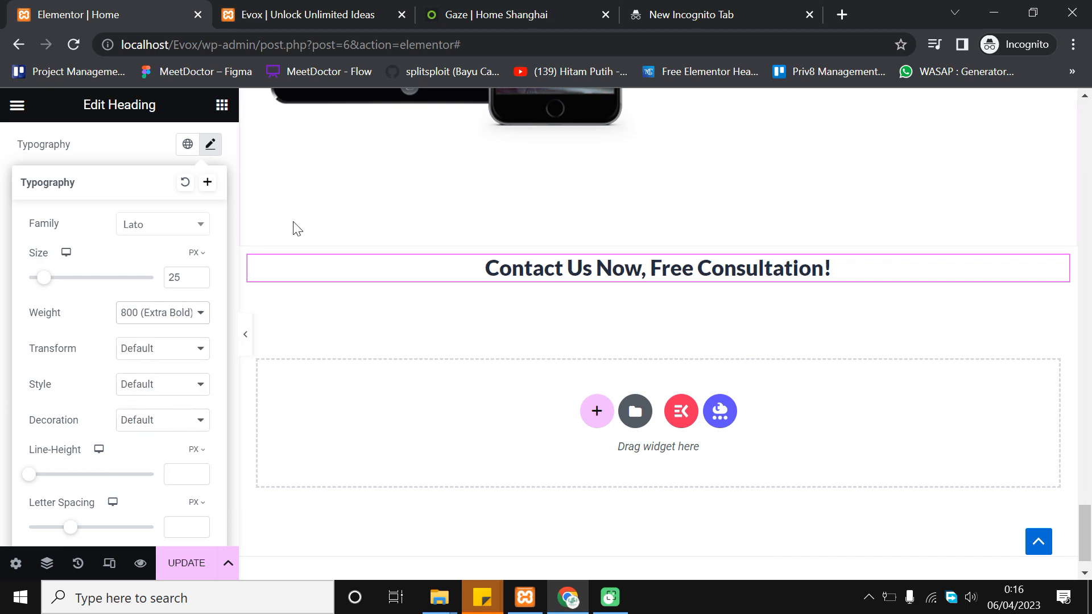
click(223, 105)
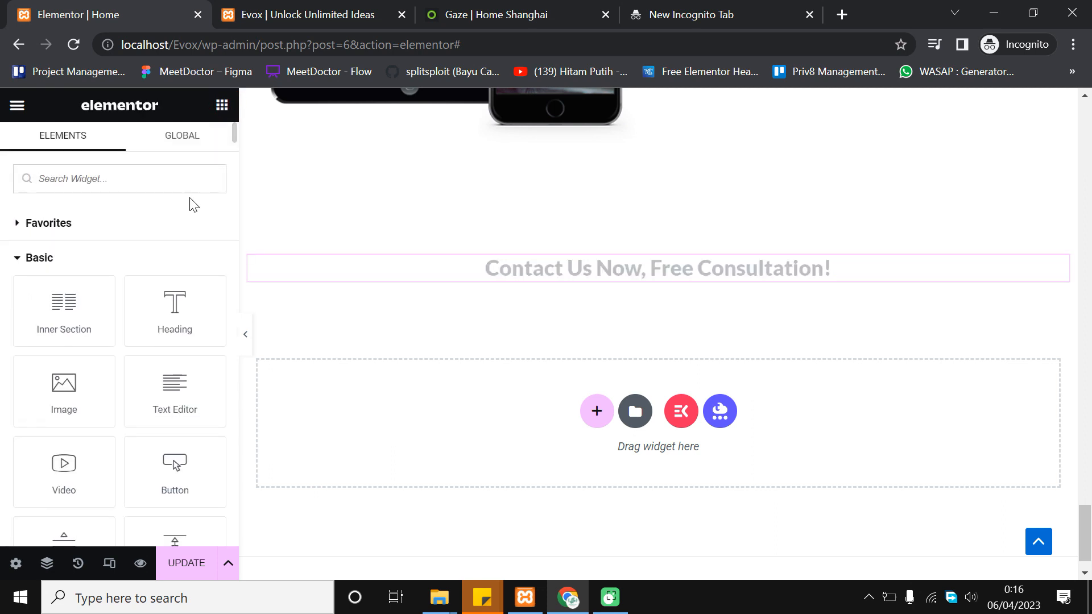
Add a button under the heading labelled 'Contact Us' and centre it
scroll(159, 335, down, 2)
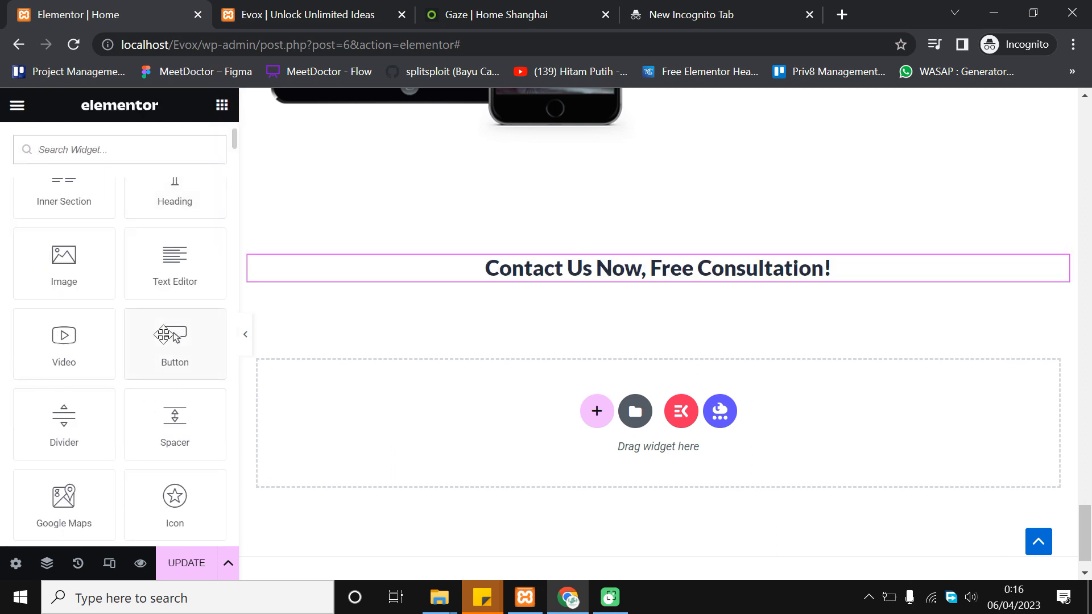
drag(161, 340, 690, 275)
triple_click(164, 272)
text(C)
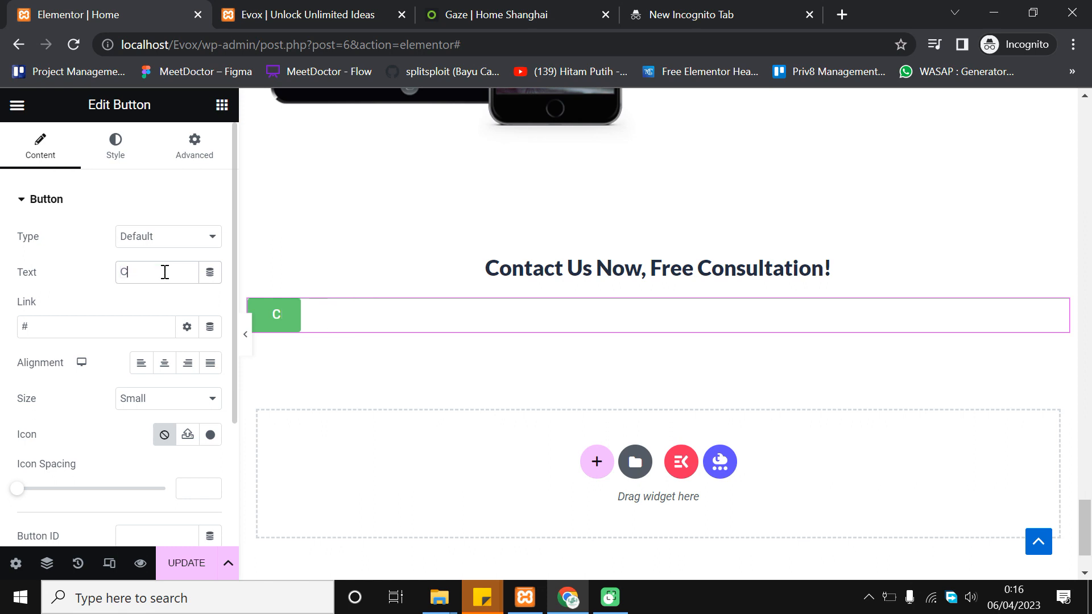
text(ontact U)
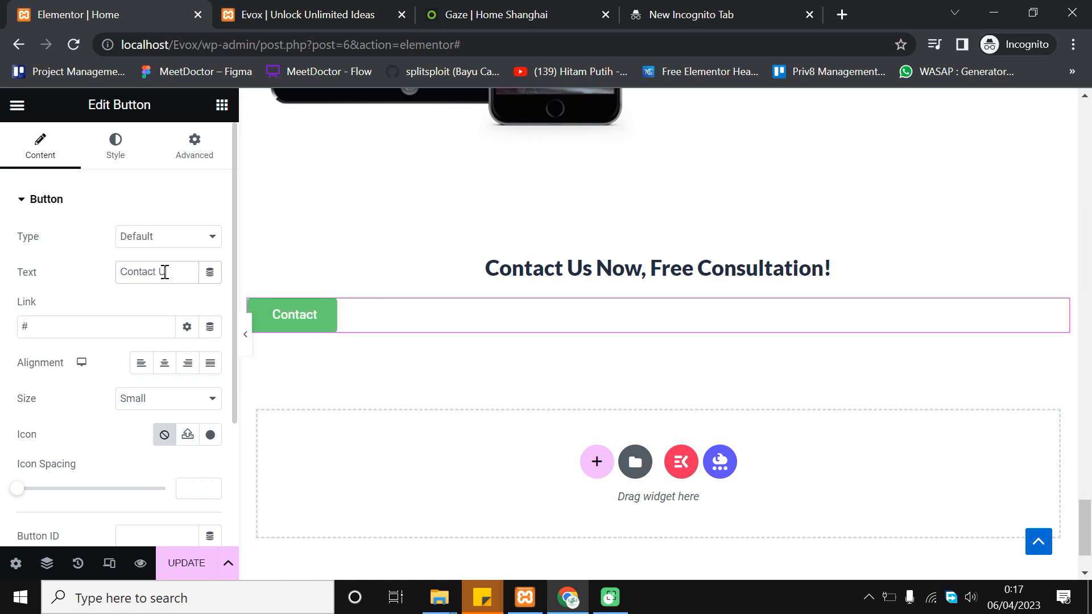
text(s)
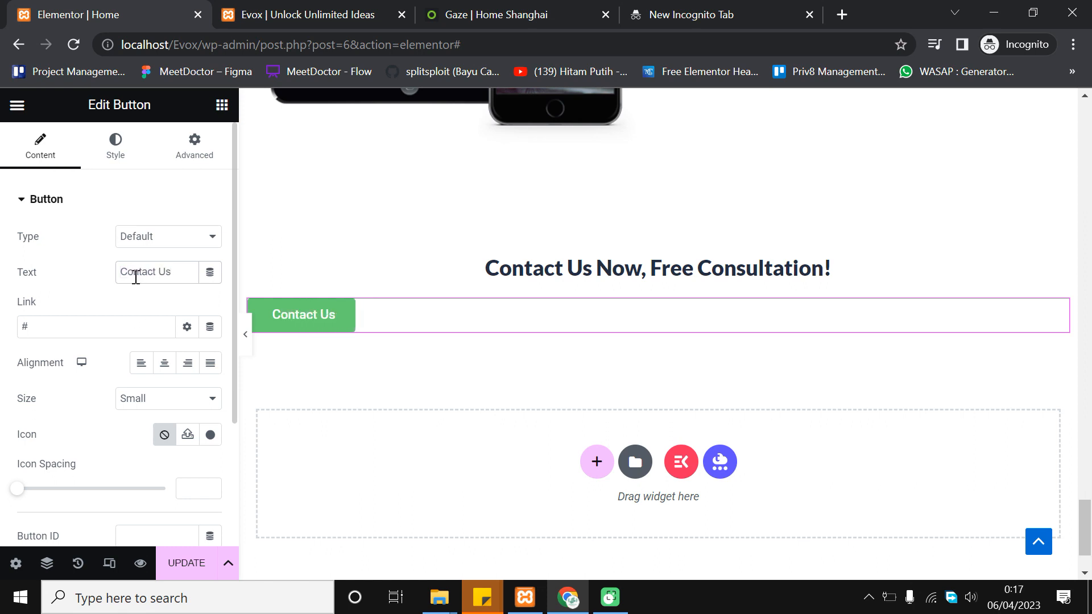
click(165, 367)
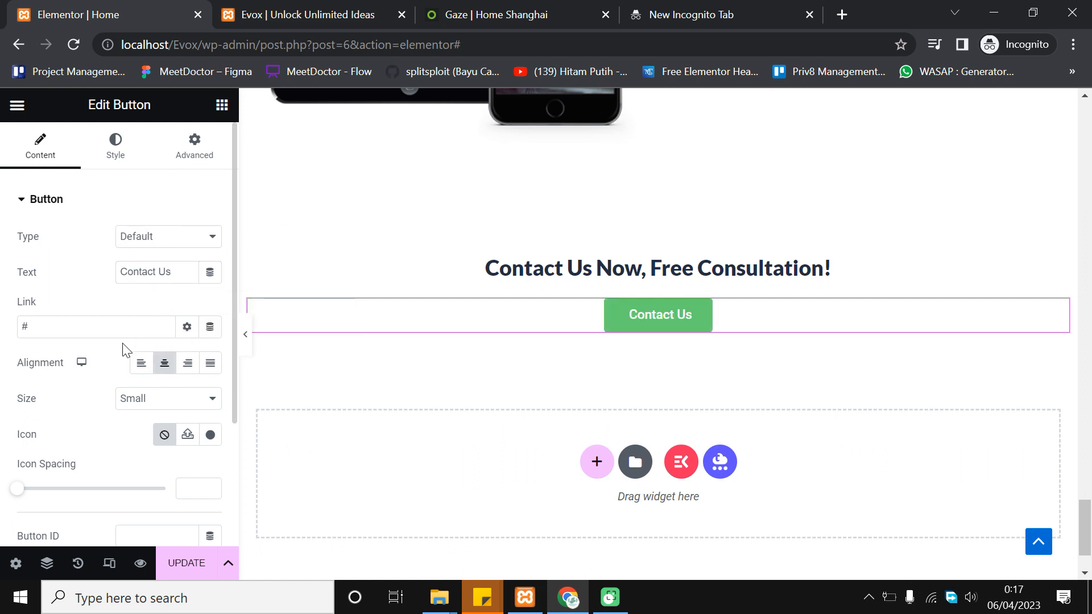
Insert the WhatsApp icon from the icon library before the button text
scroll(64, 405, down, 3)
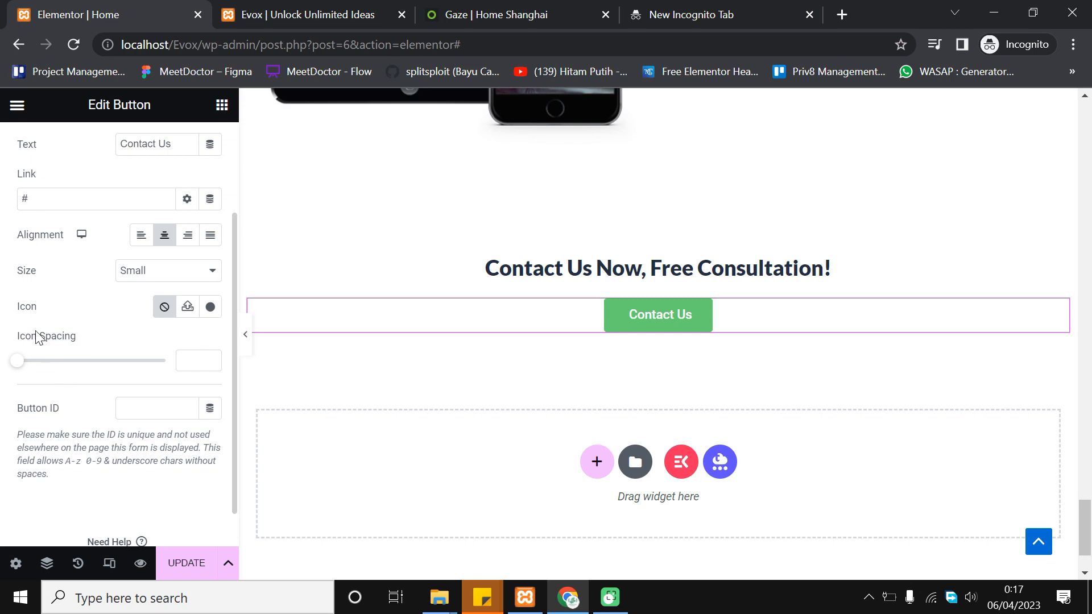
click(210, 308)
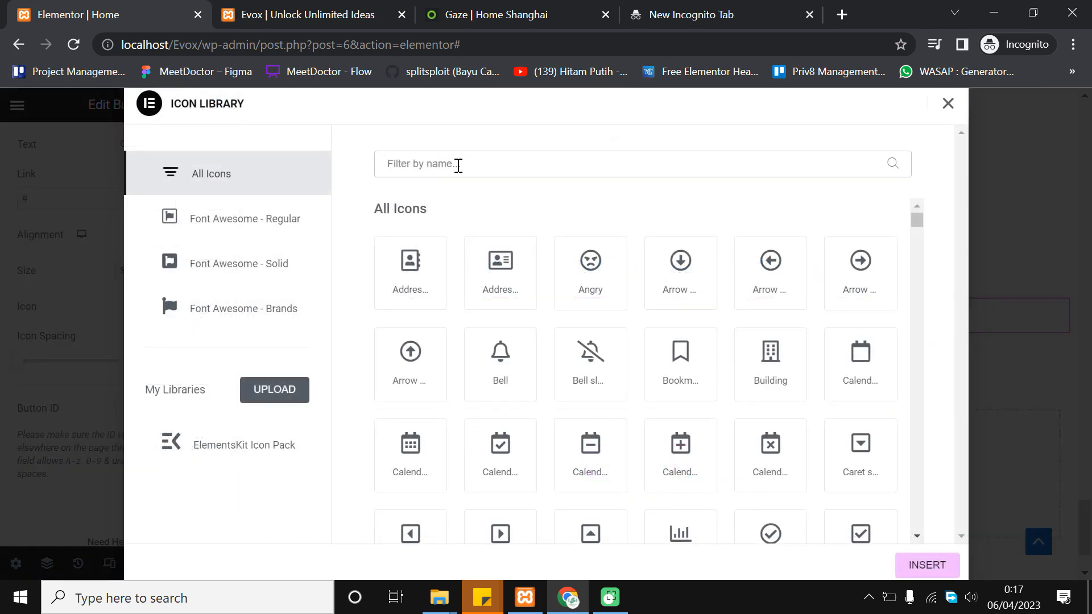
text(whats)
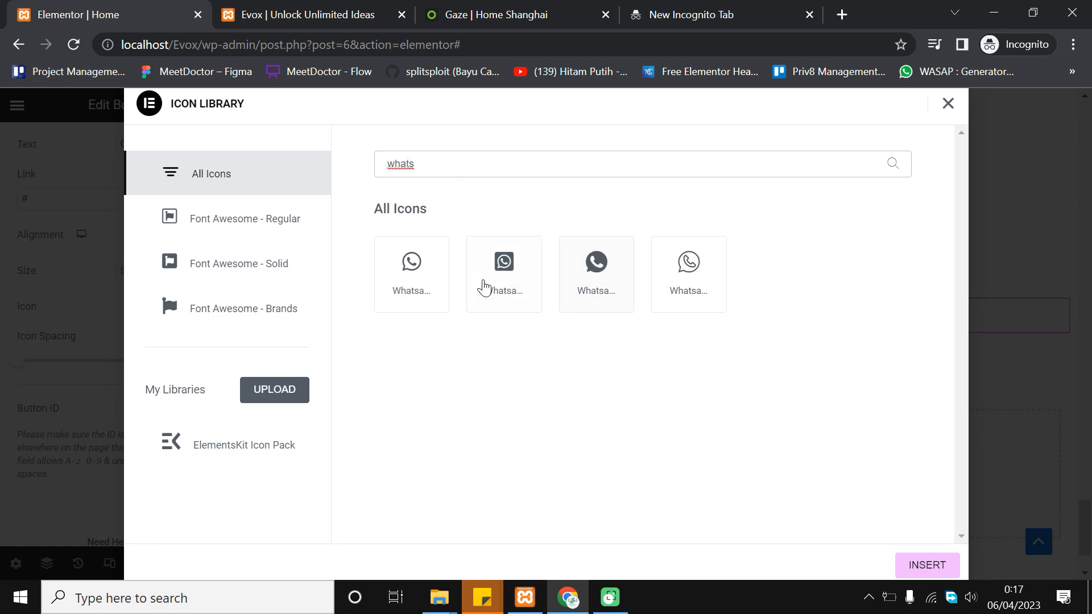
click(442, 265)
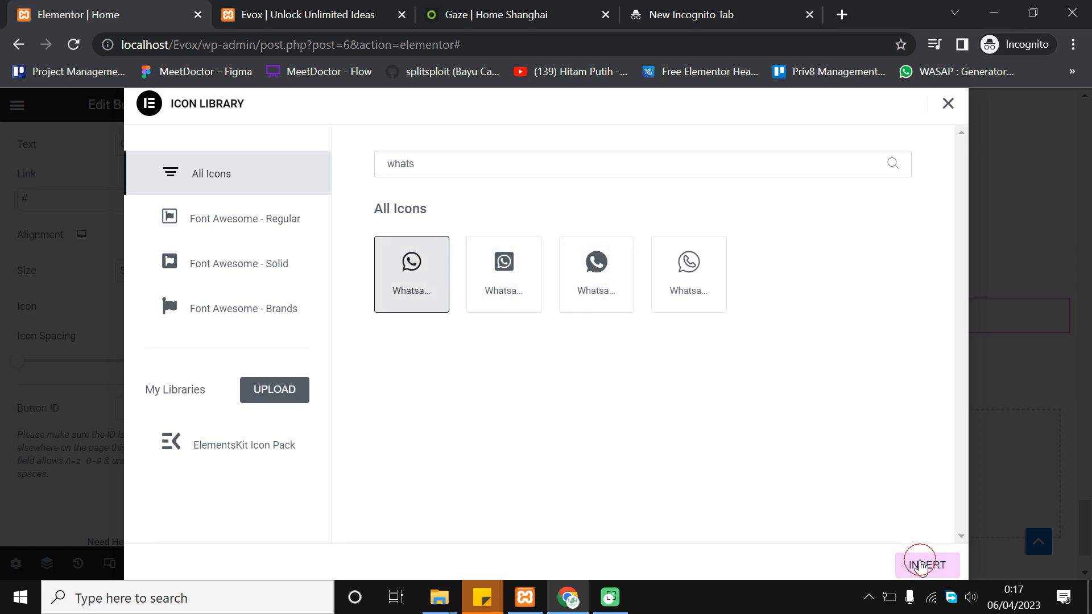
click(922, 563)
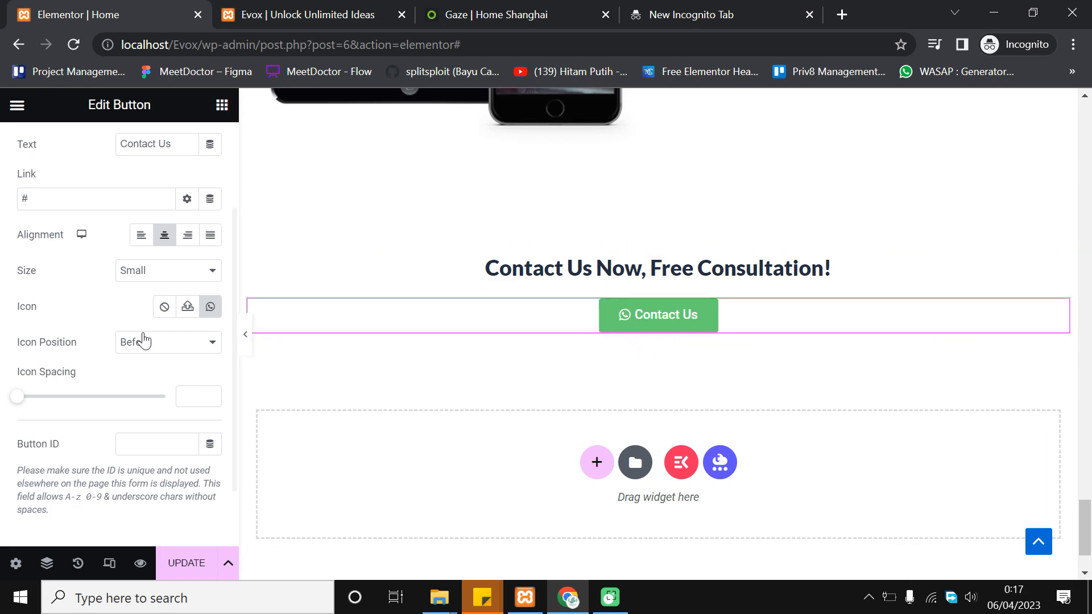
Set the Contact Us button size to Medium
scroll(136, 341, up, 3)
click(150, 404)
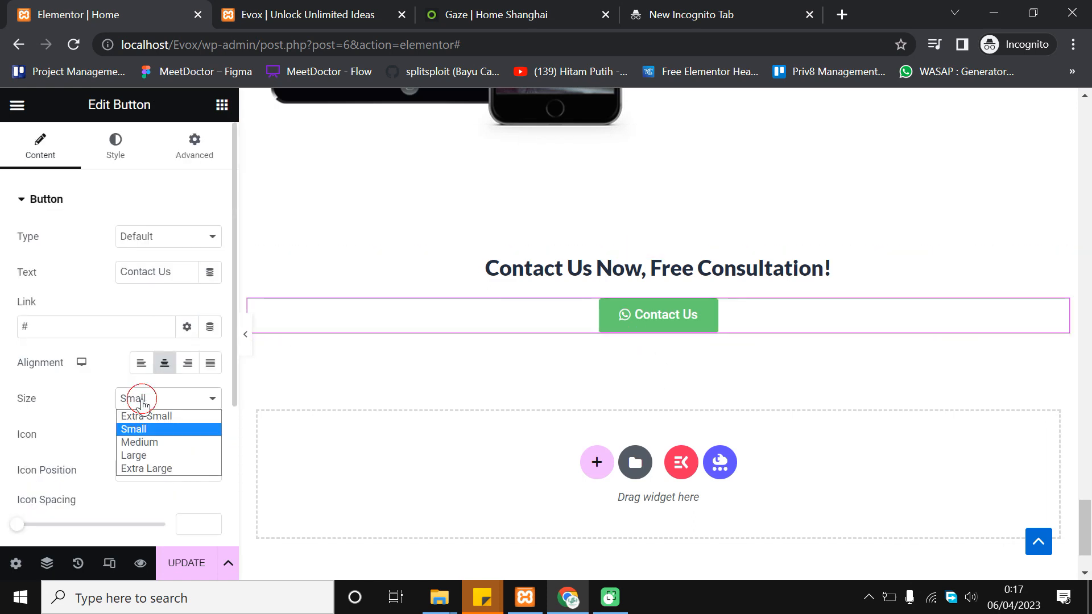
click(153, 441)
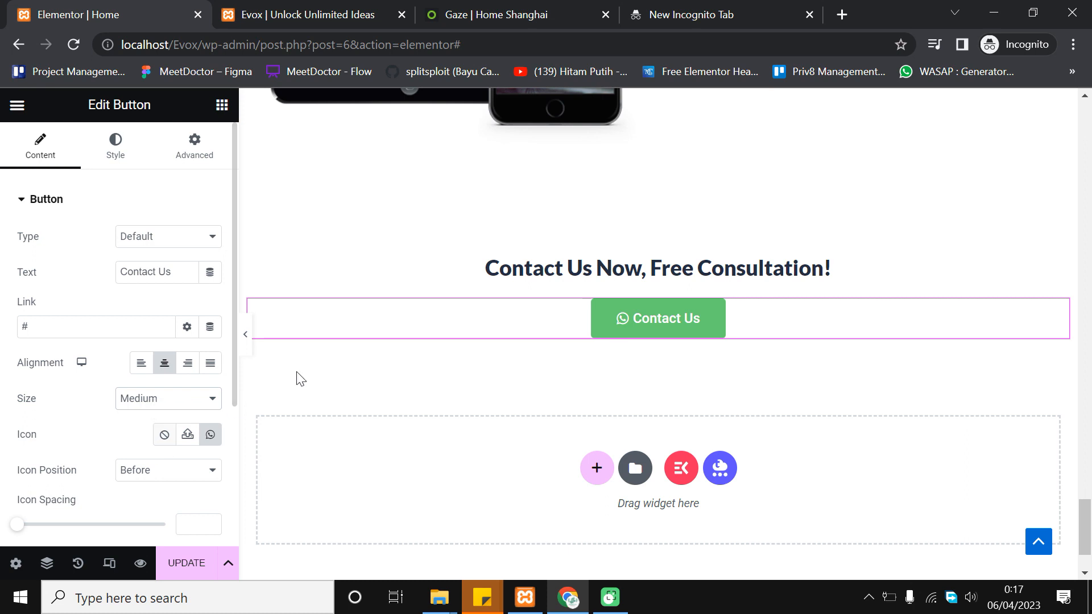
scroll(143, 398, down, 2)
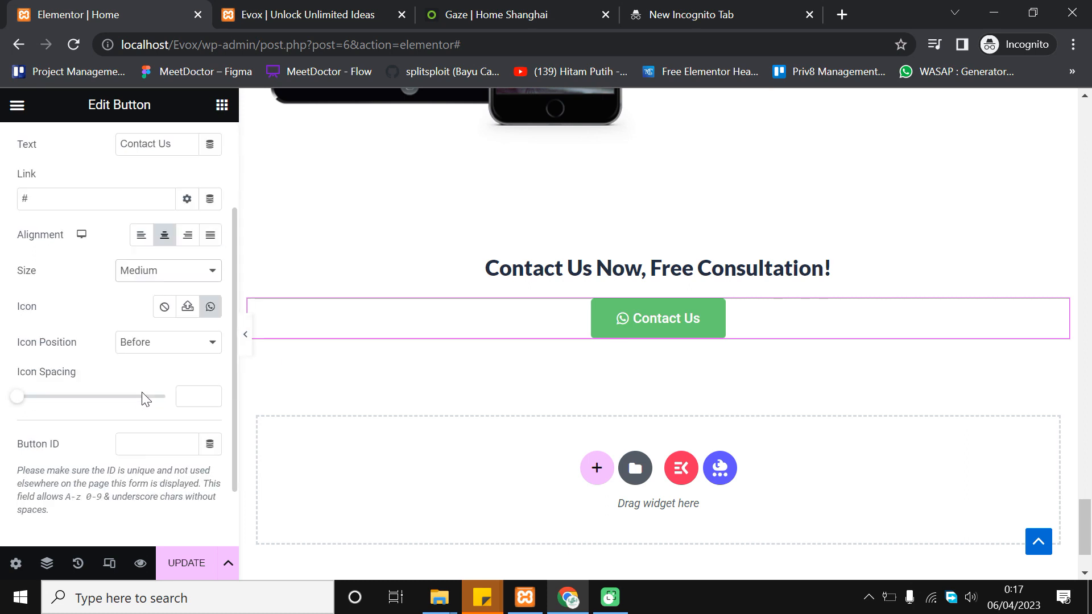
scroll(144, 397, up, 2)
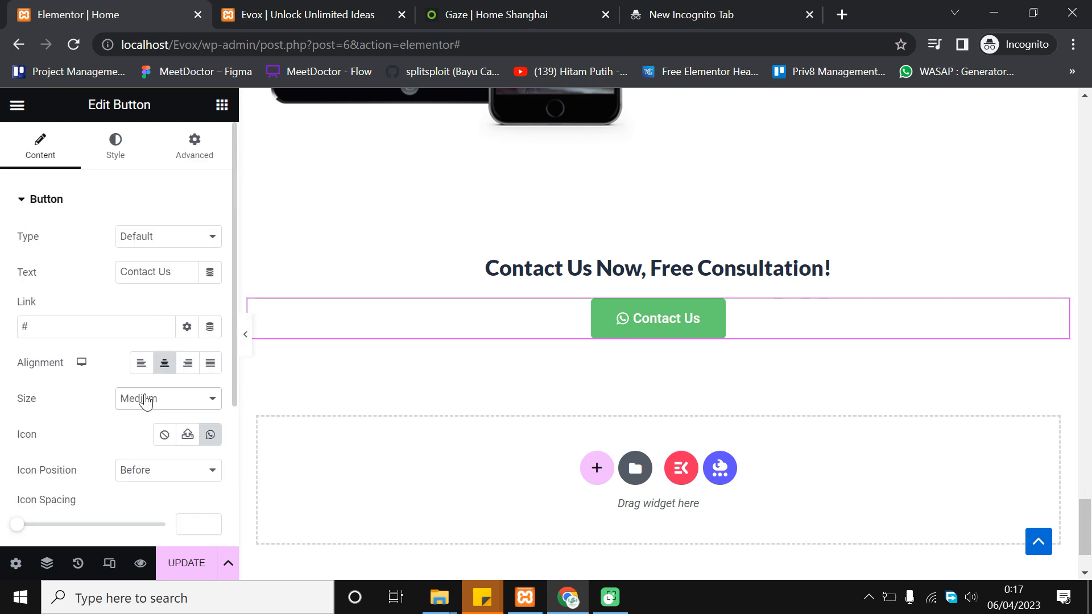
Set the button background to global Theme Color 3 navy and its border radius to 50 px
click(122, 143)
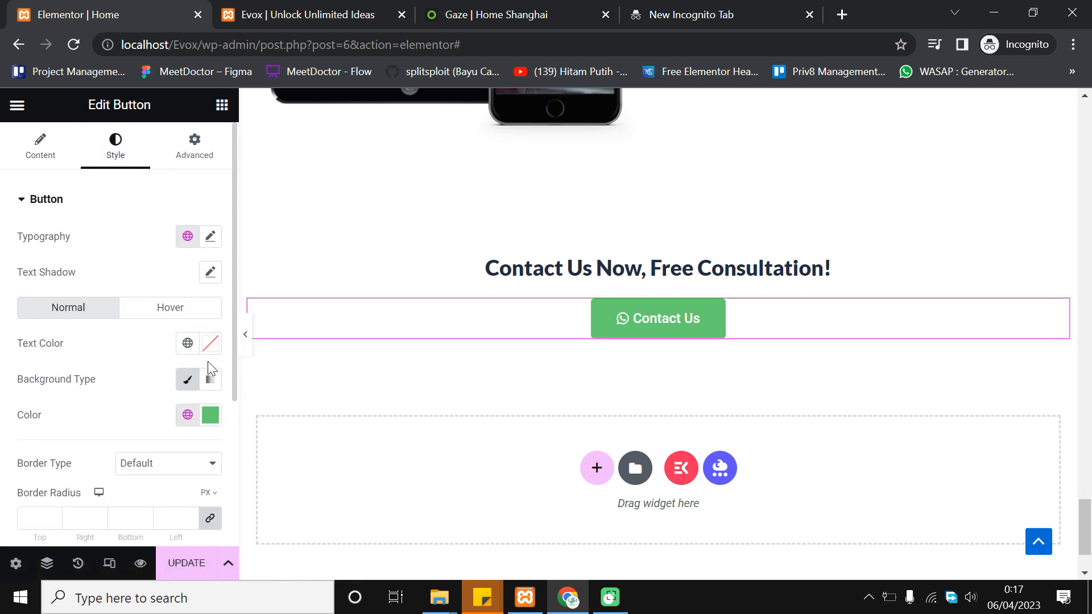
scroll(209, 364, down, 2)
click(187, 287)
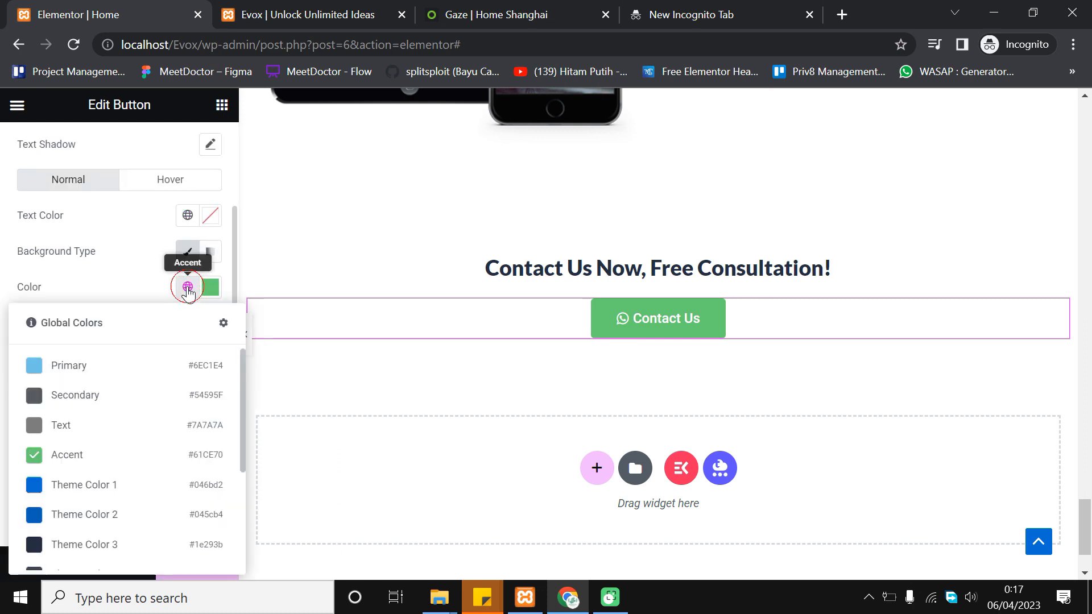
scroll(107, 442, down, 3)
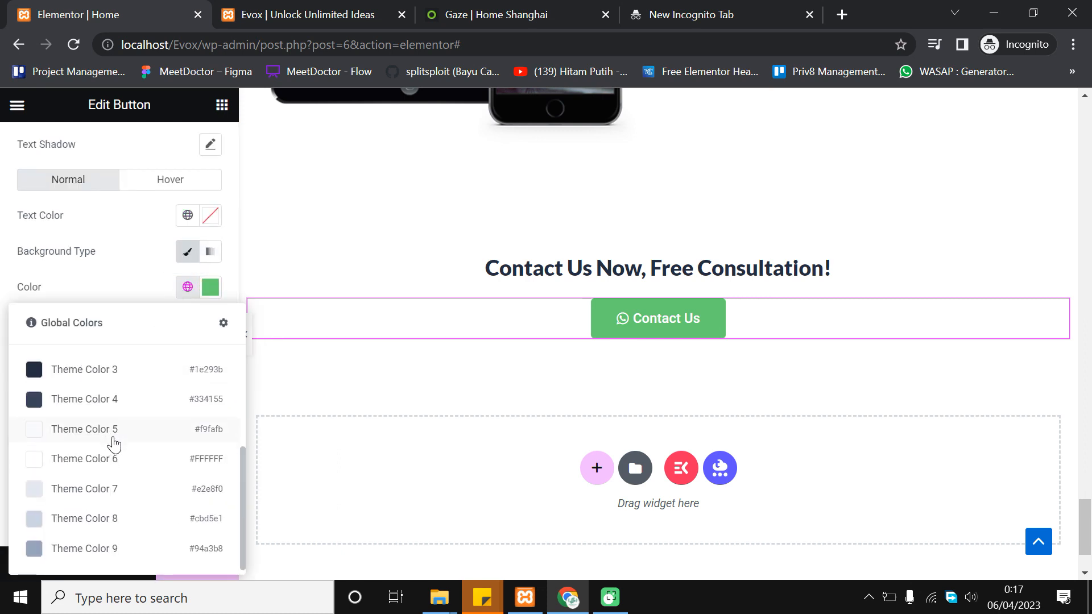
click(122, 370)
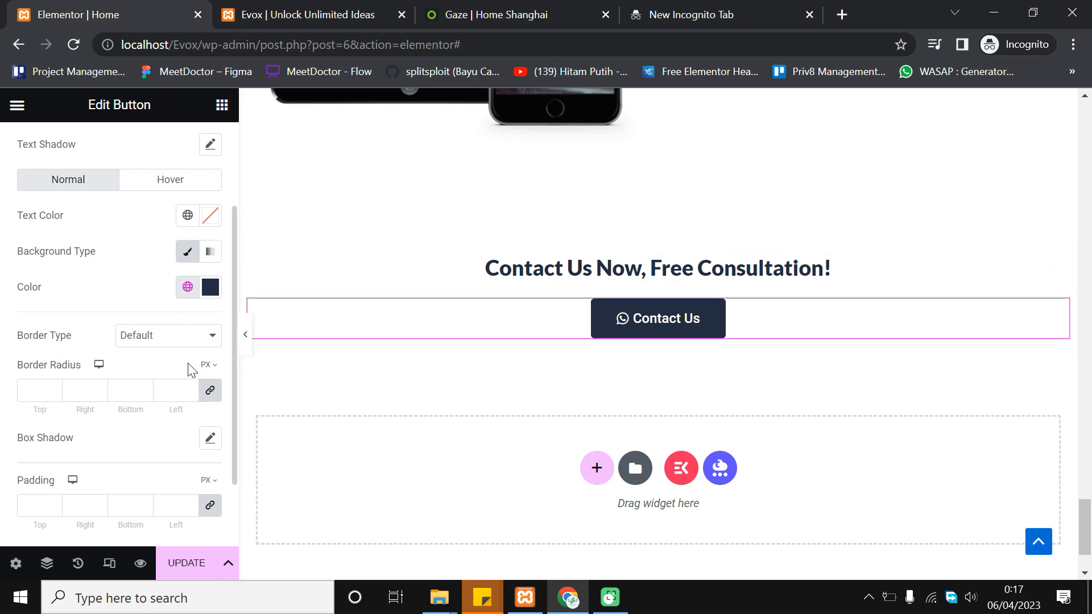
click(37, 385)
text(50)
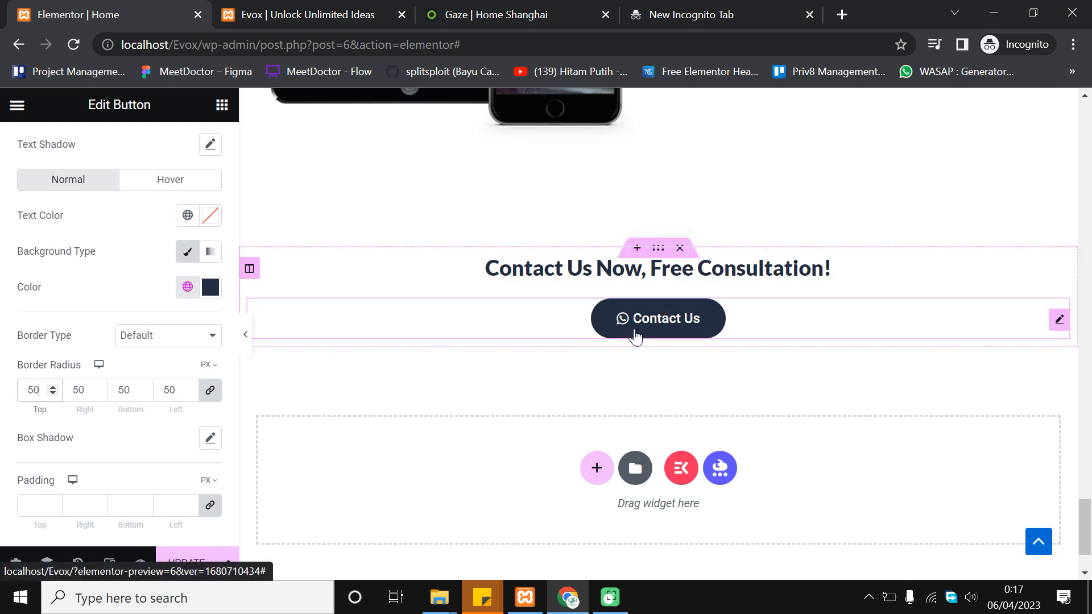
scroll(107, 361, up, 3)
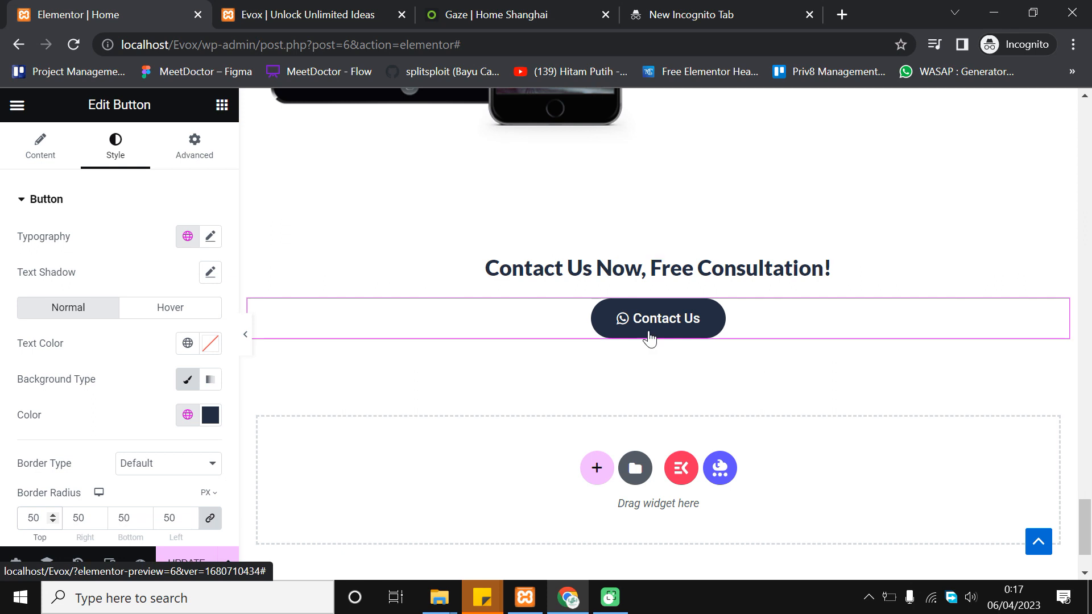
Replace the button's '#' link with a wa.me WhatsApp link carrying the business phone number
click(45, 152)
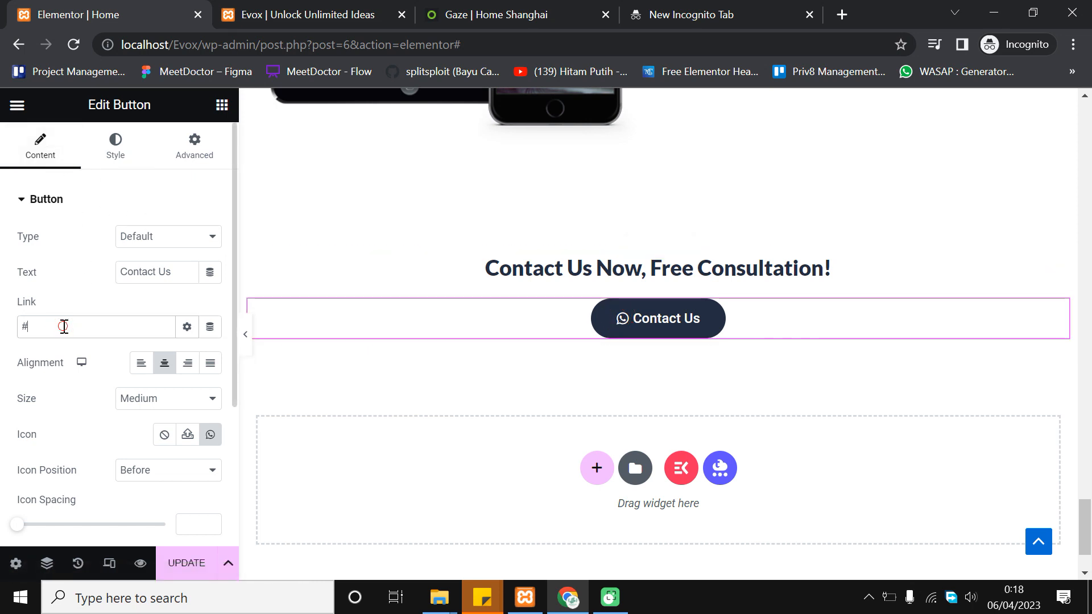
key(BackSpace)
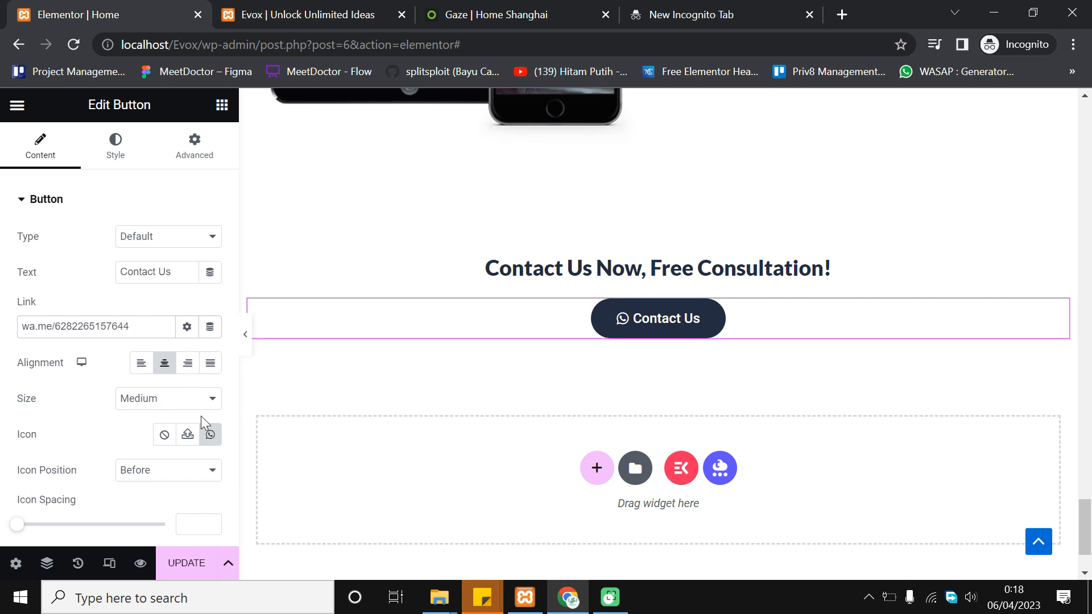
triple_click(39, 325)
click(94, 324)
click(135, 321)
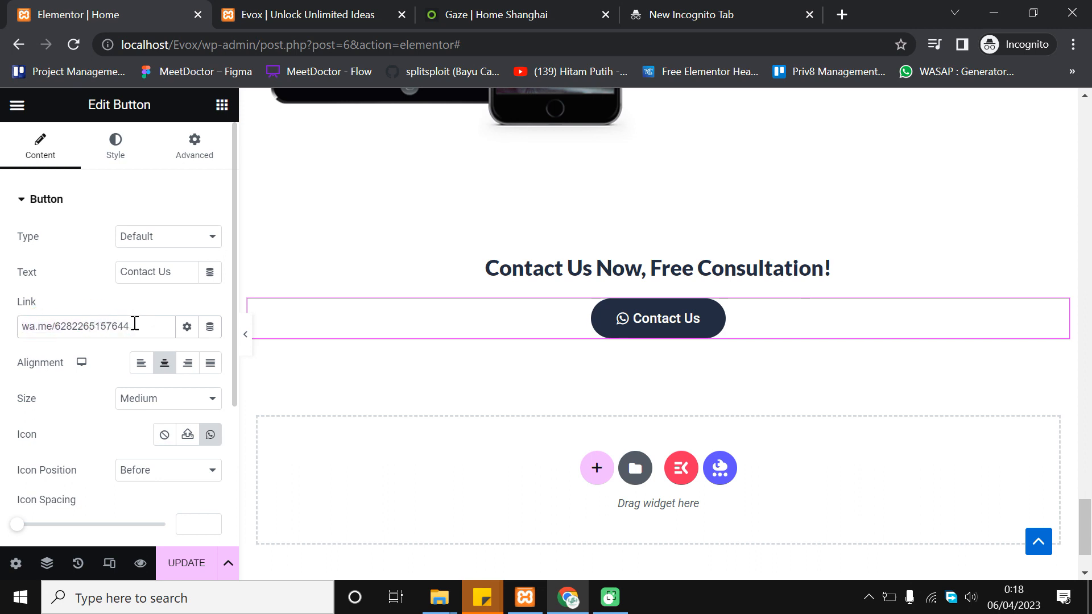
click(58, 311)
click(57, 329)
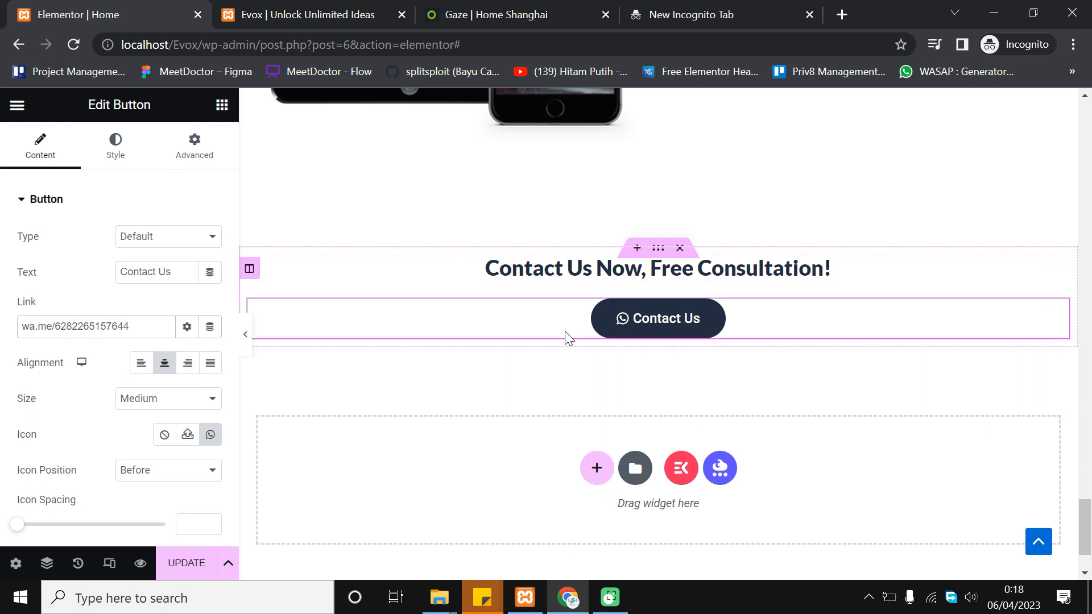
Give the Contact Us section unlinked padding of 50 px top and 50 px right, then save the page
click(659, 250)
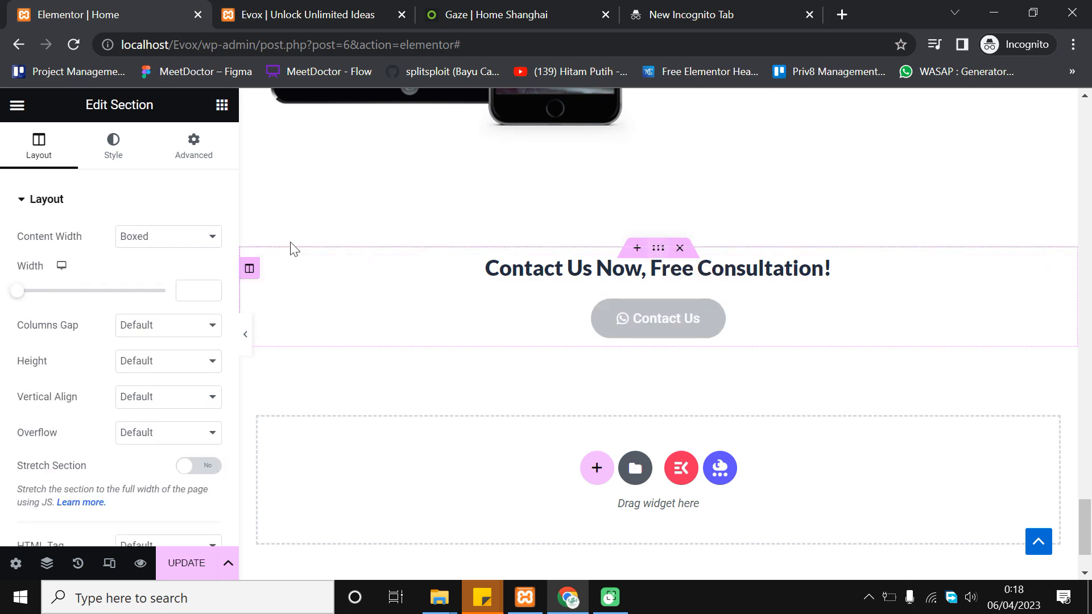
click(191, 157)
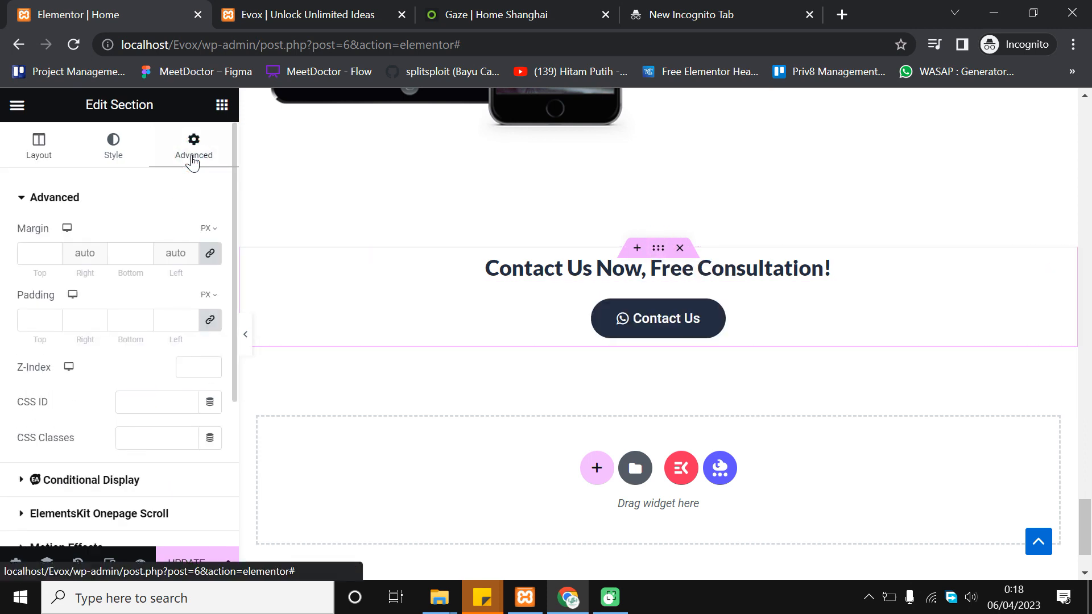
click(210, 323)
click(35, 323)
text(100)
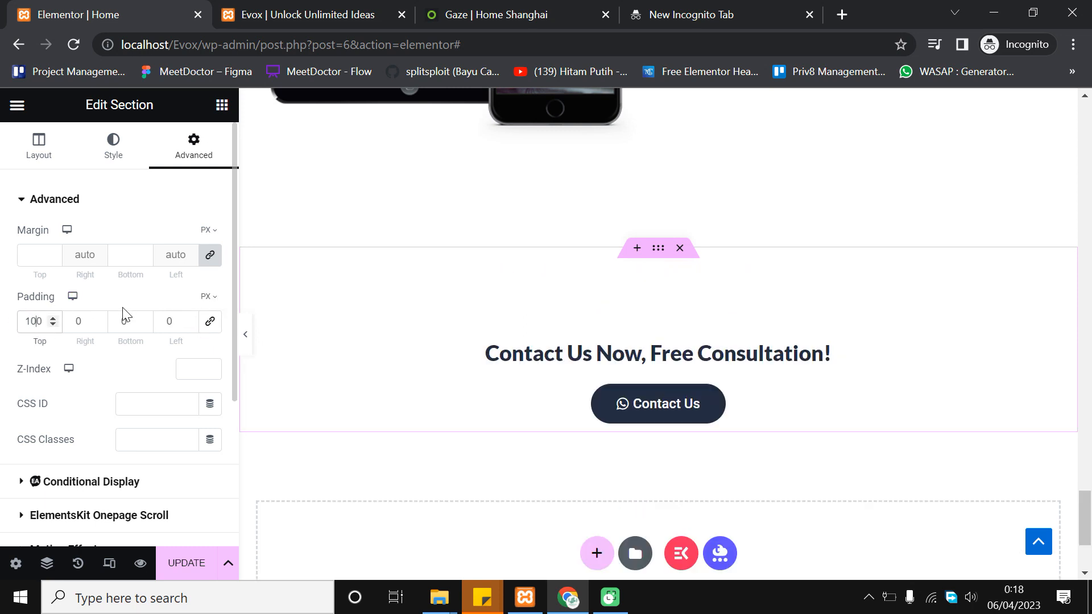
double_click(36, 316)
text(50)
click(77, 319)
text(50)
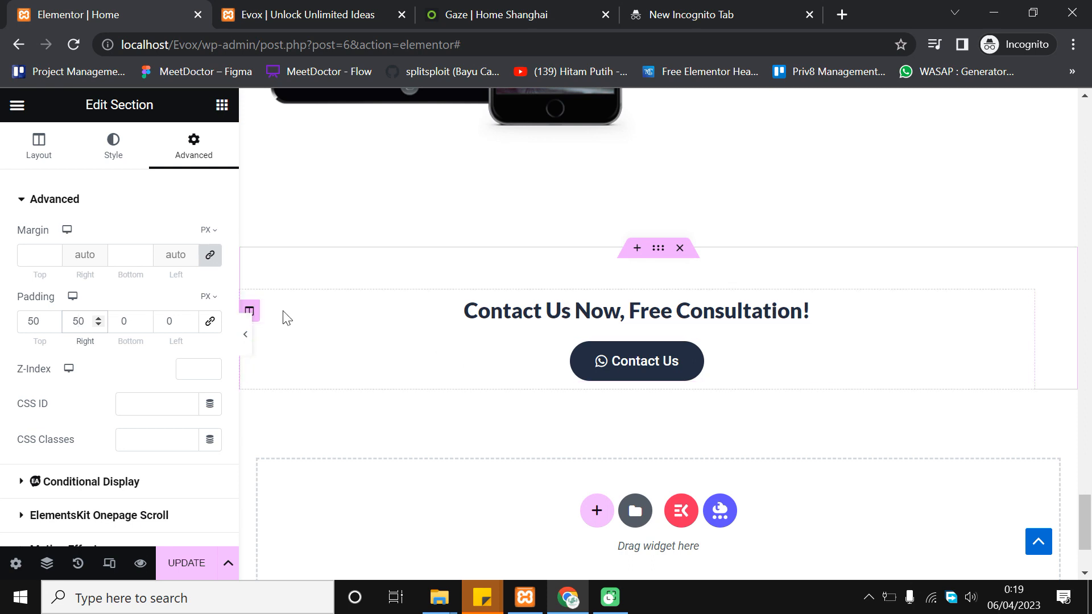
click(187, 563)
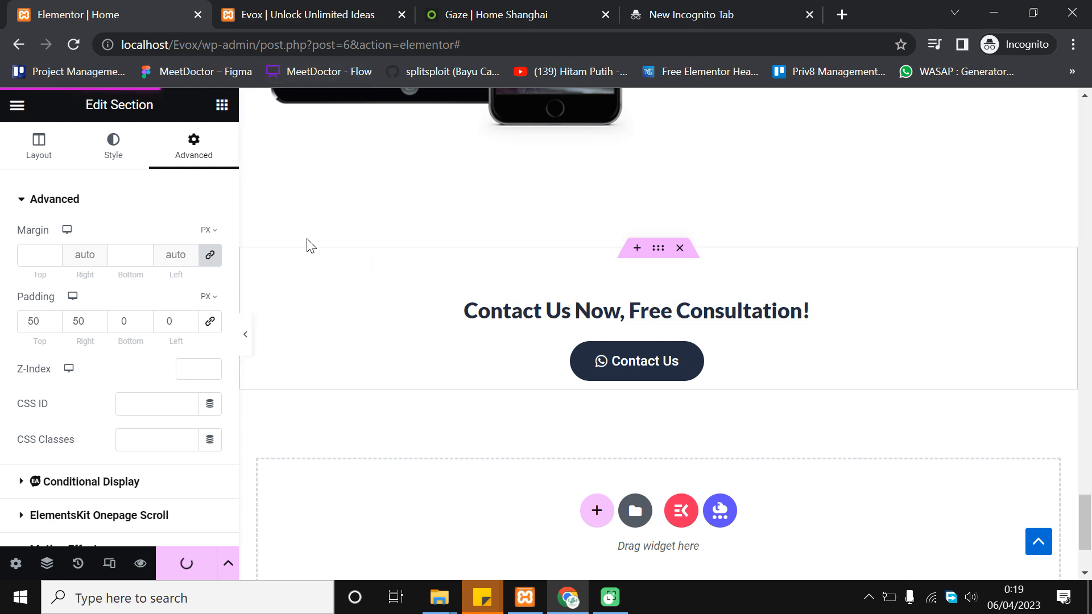
click(265, 6)
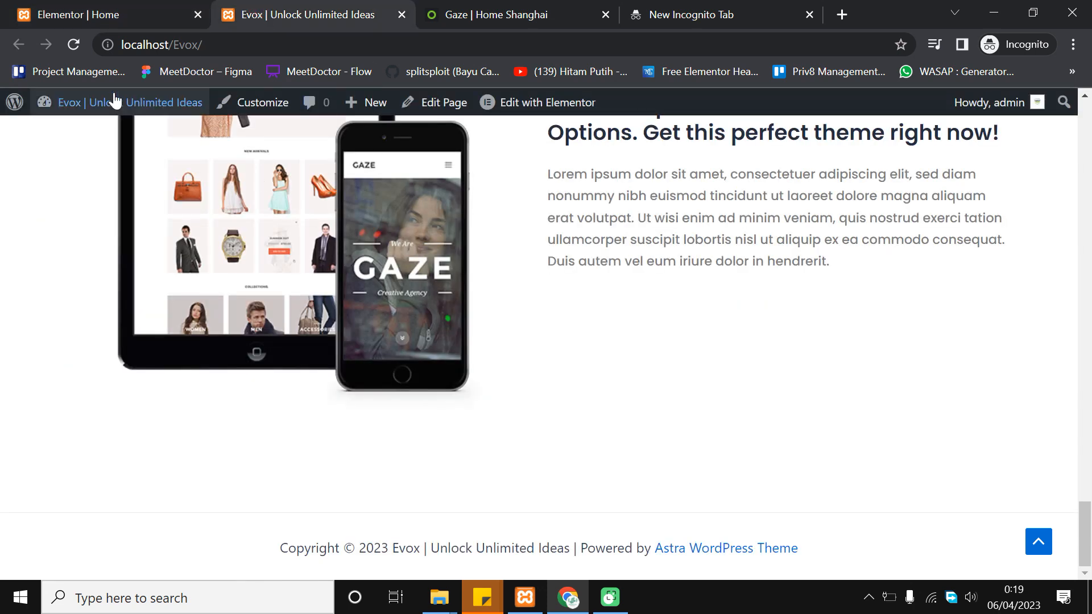
Reload the live Evox homepage and scroll to the new Contact Us heading and navy WhatsApp button
click(73, 44)
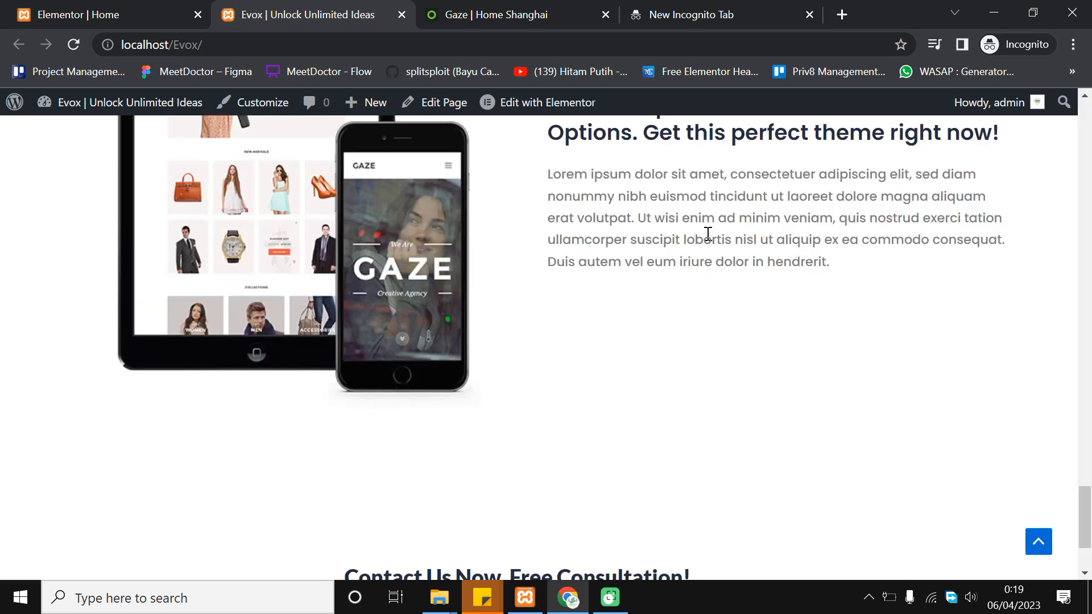
scroll(708, 234, down, 3)
scroll(622, 305, up, 1)
scroll(619, 310, down, 1)
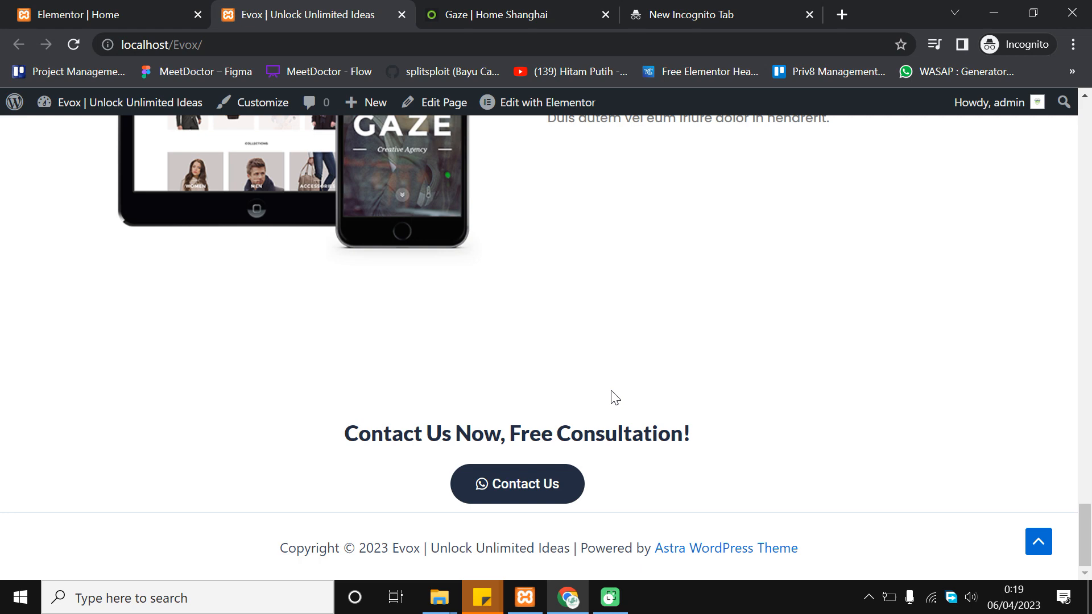
scroll(613, 395, up, 6)
scroll(614, 387, down, 6)
Change the Contact Us section's top padding from 50 to 0
click(108, 14)
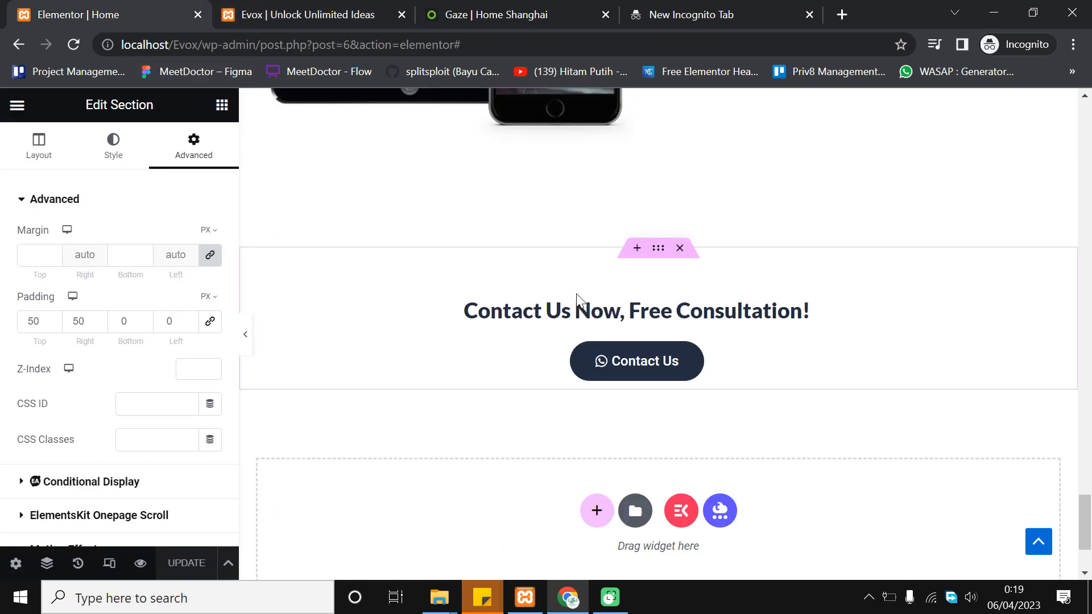
click(657, 248)
double_click(40, 322)
text(0)
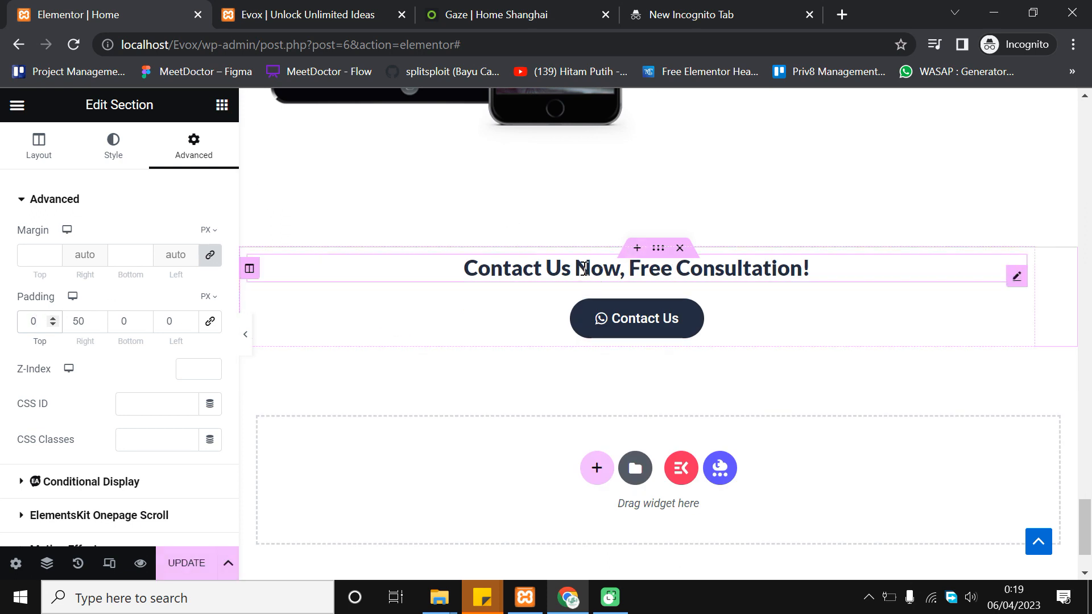
Drag a Spacer widget between the Contact Us heading and its button and shrink its height
click(222, 104)
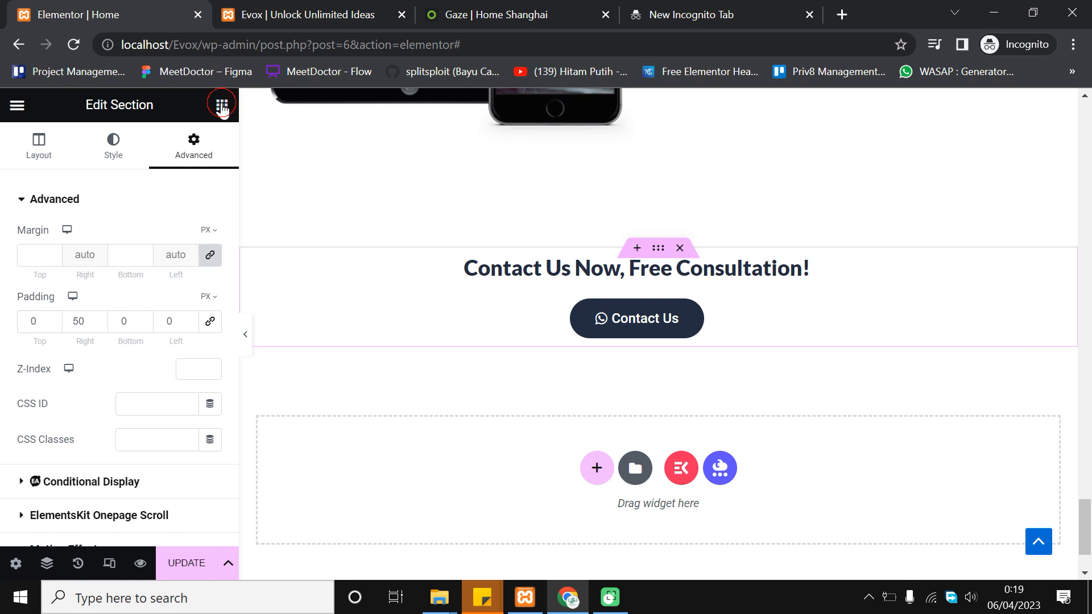
scroll(117, 360, down, 2)
drag(173, 420, 698, 277)
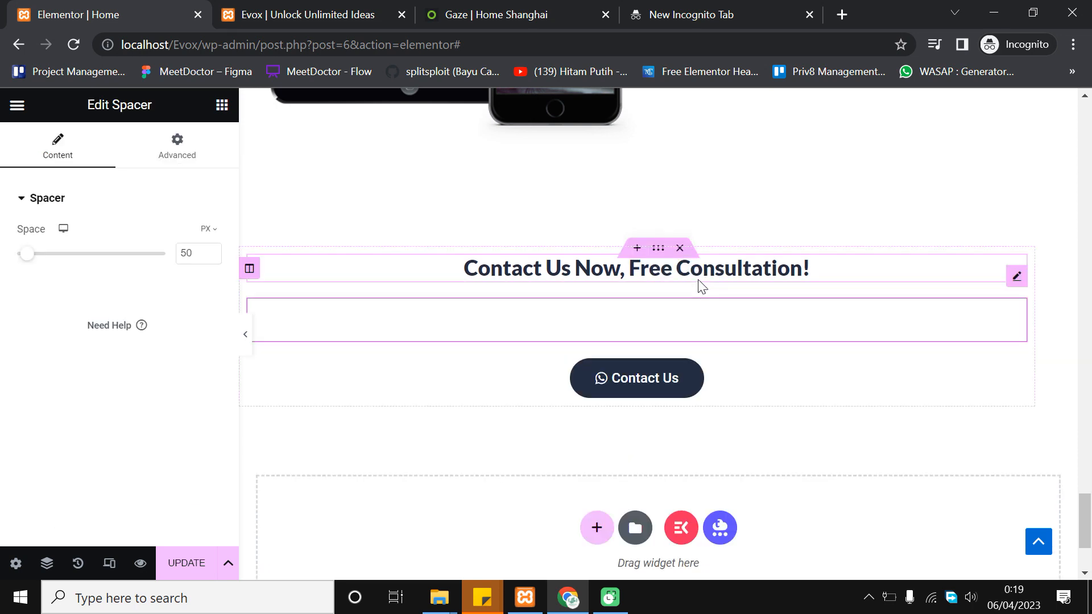
drag(210, 260, 212, 265)
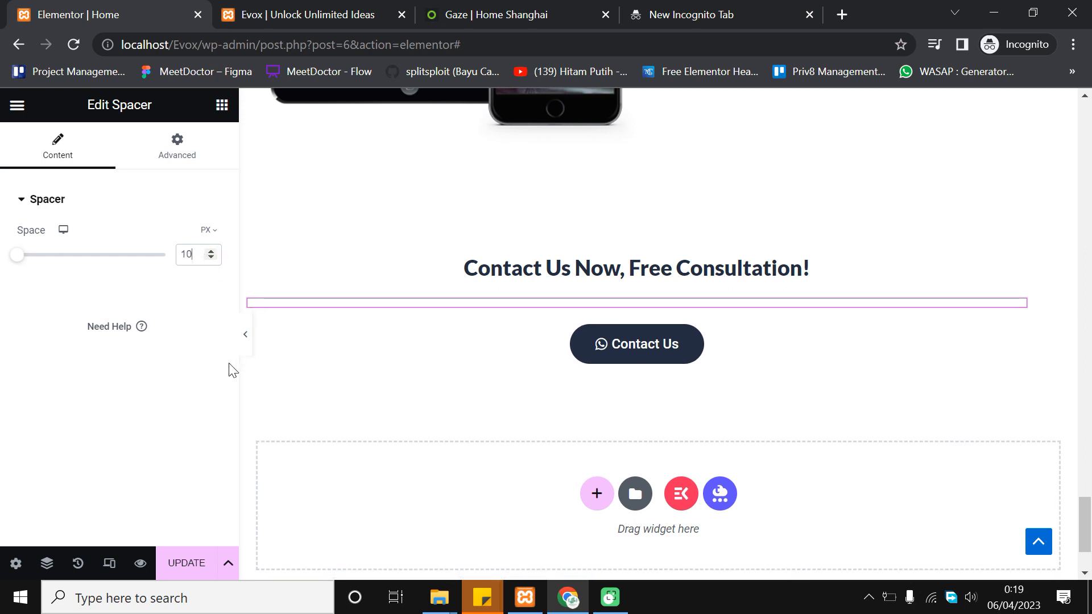
Set the spacer to 10 px and preview the page to check the gap
click(251, 330)
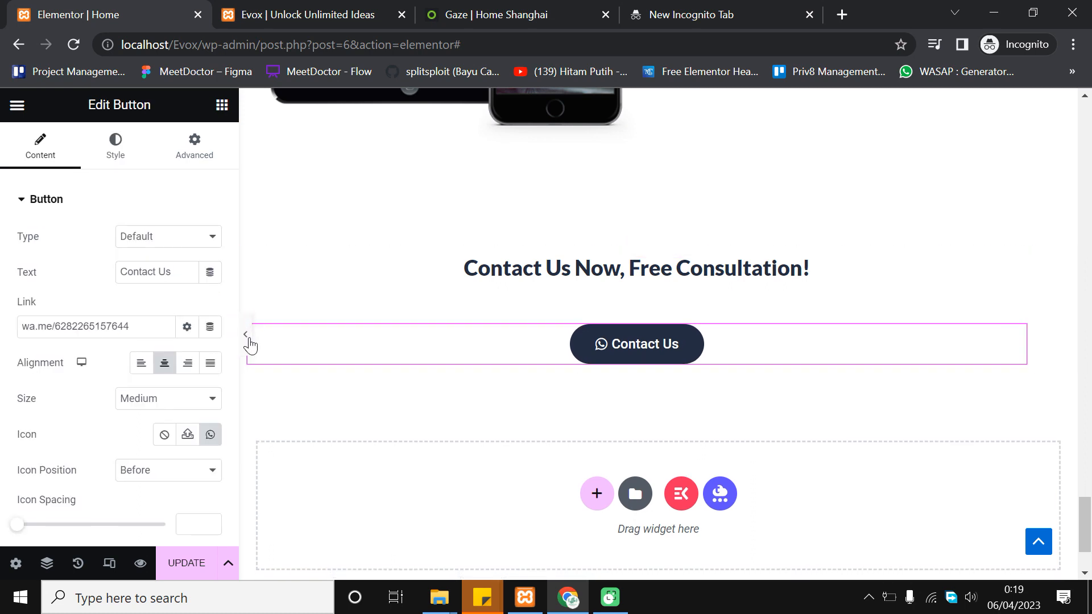
click(244, 335)
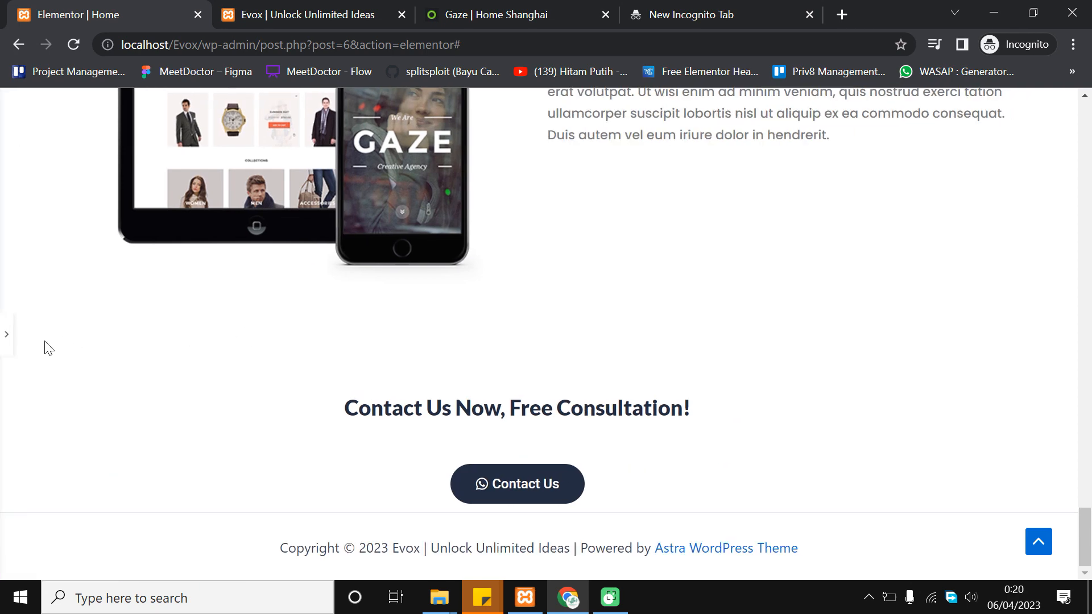
click(7, 335)
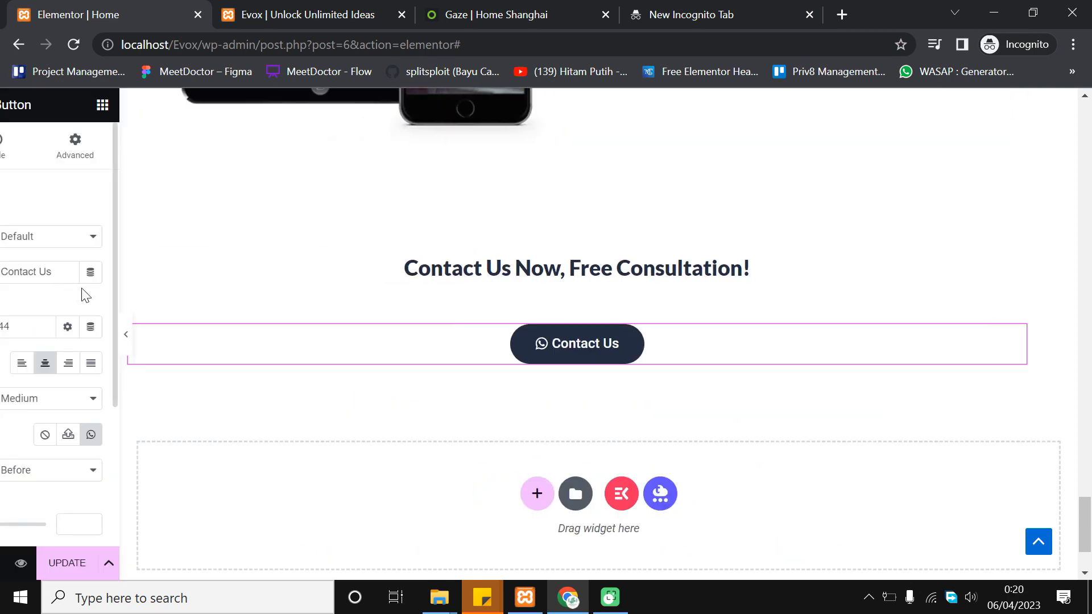
click(494, 305)
click(208, 258)
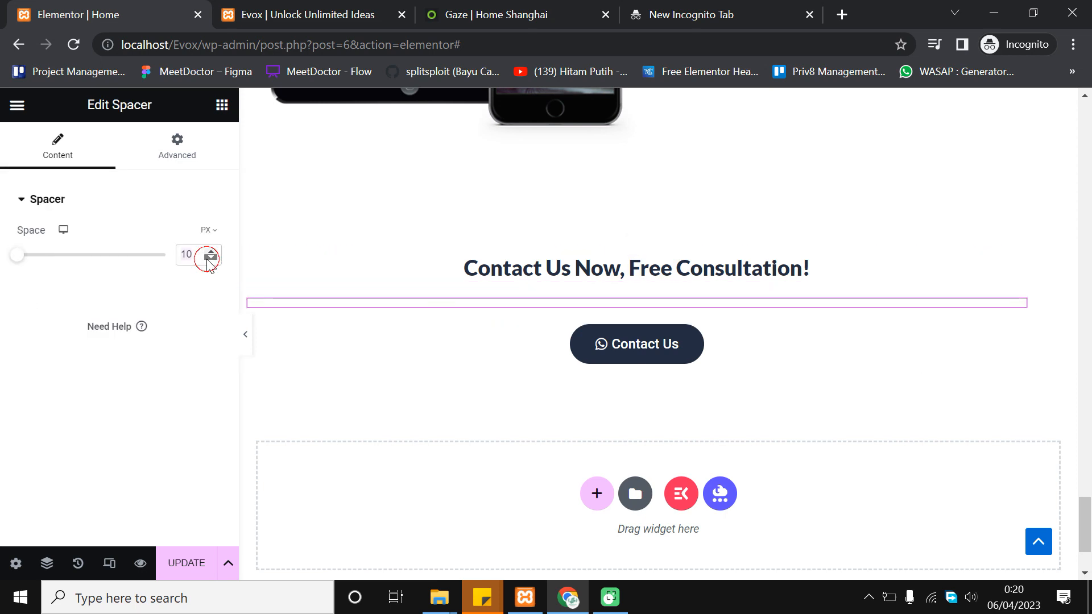
click(208, 258)
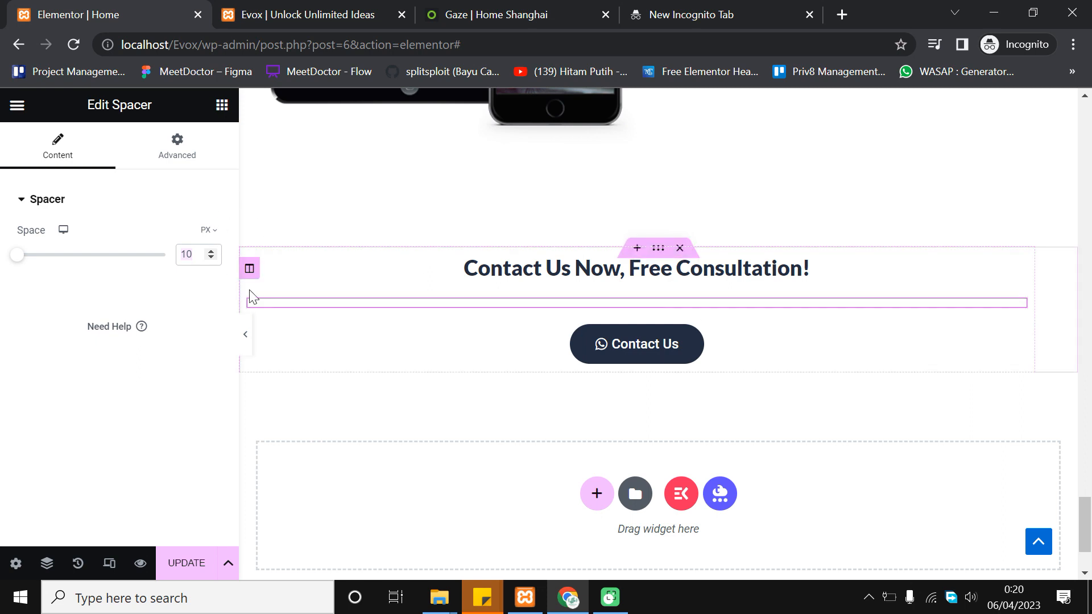
click(243, 338)
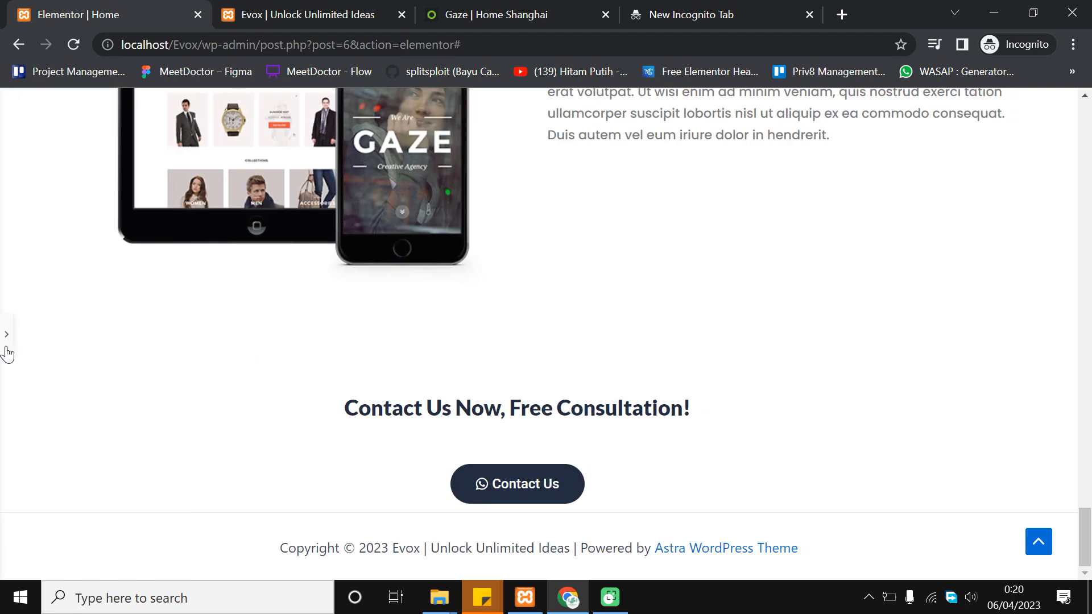
click(11, 321)
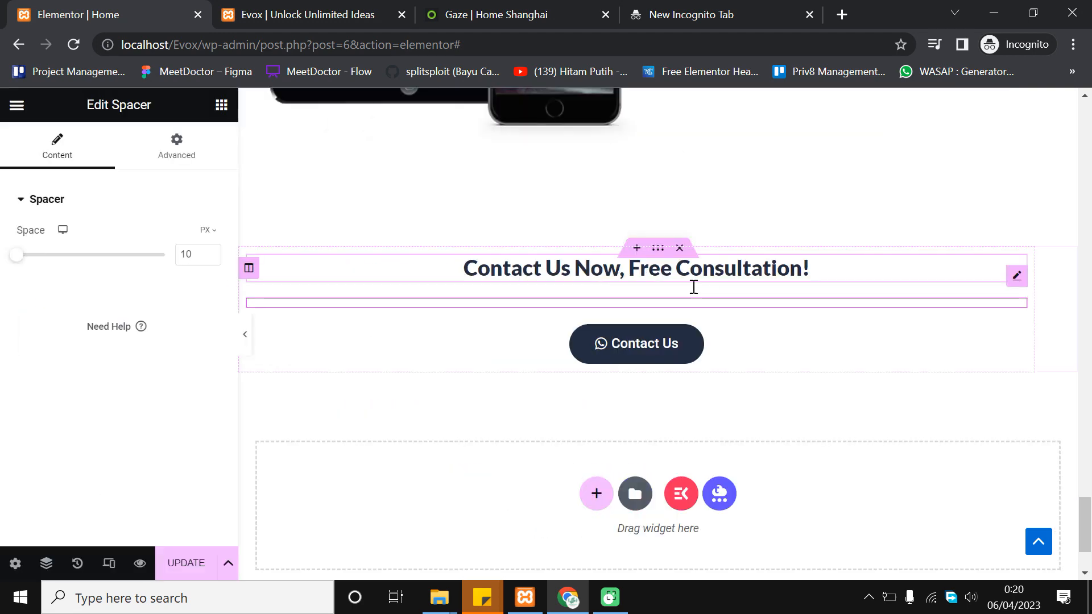
Delete the spacer below the consultation heading
right_click(723, 304)
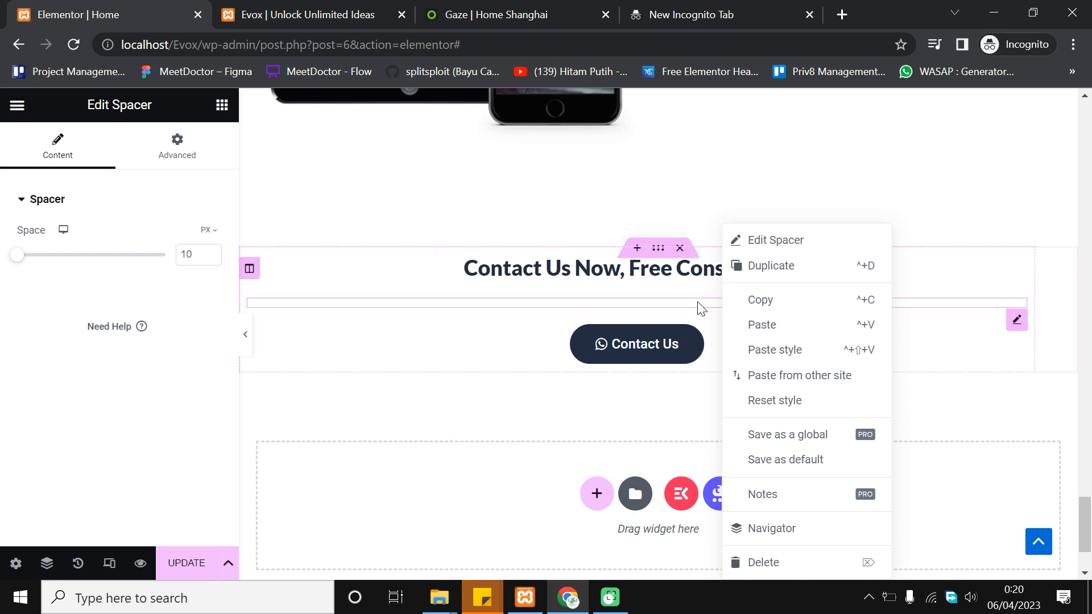
right_click(699, 305)
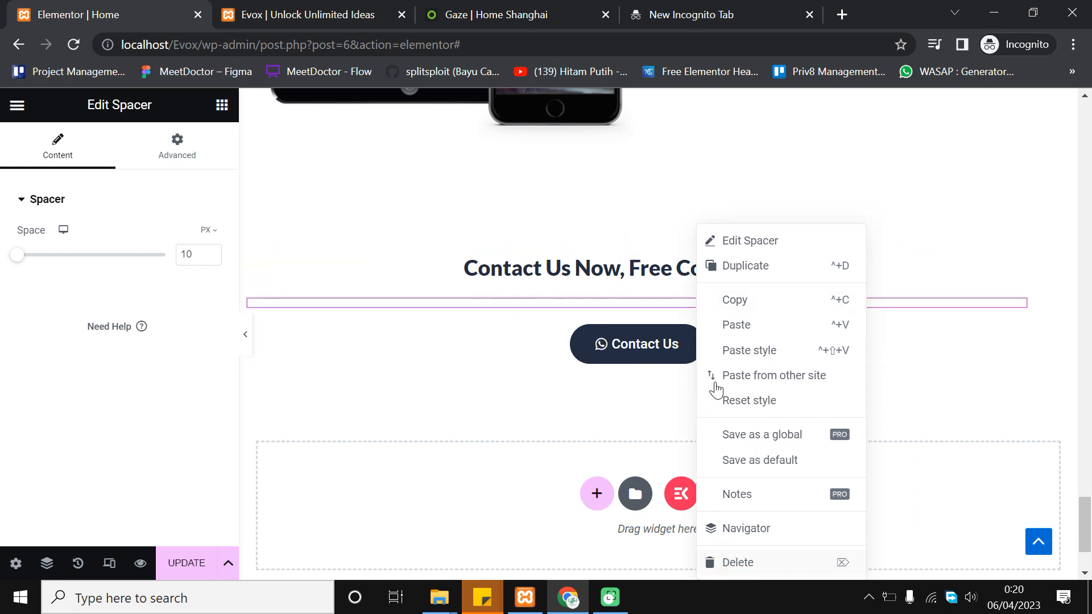
key(Delete)
Update the page and reload the live Evox site to check the result
click(188, 562)
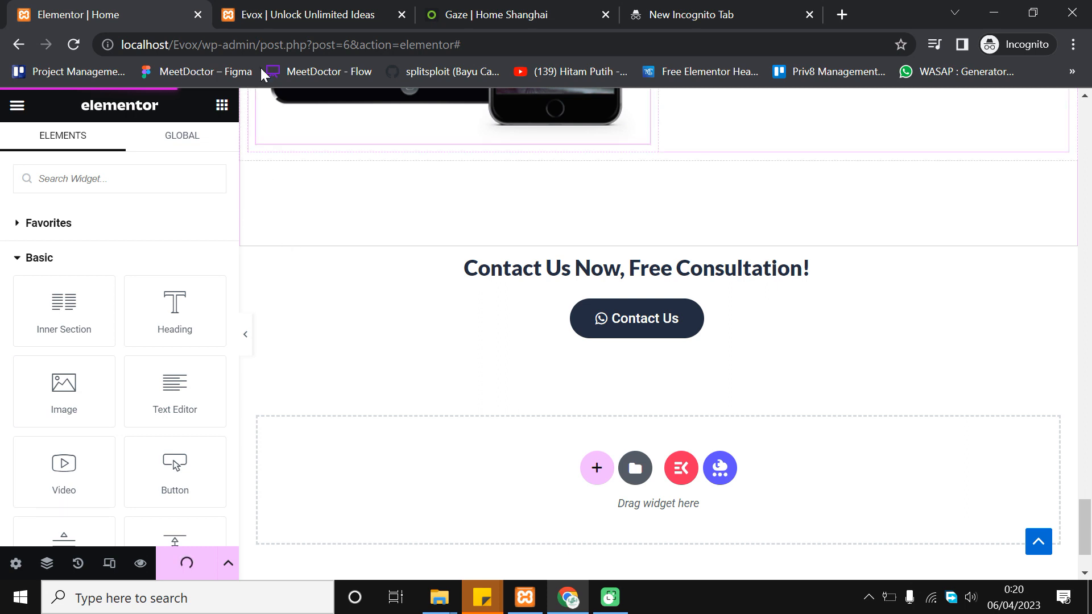
click(255, 10)
click(78, 44)
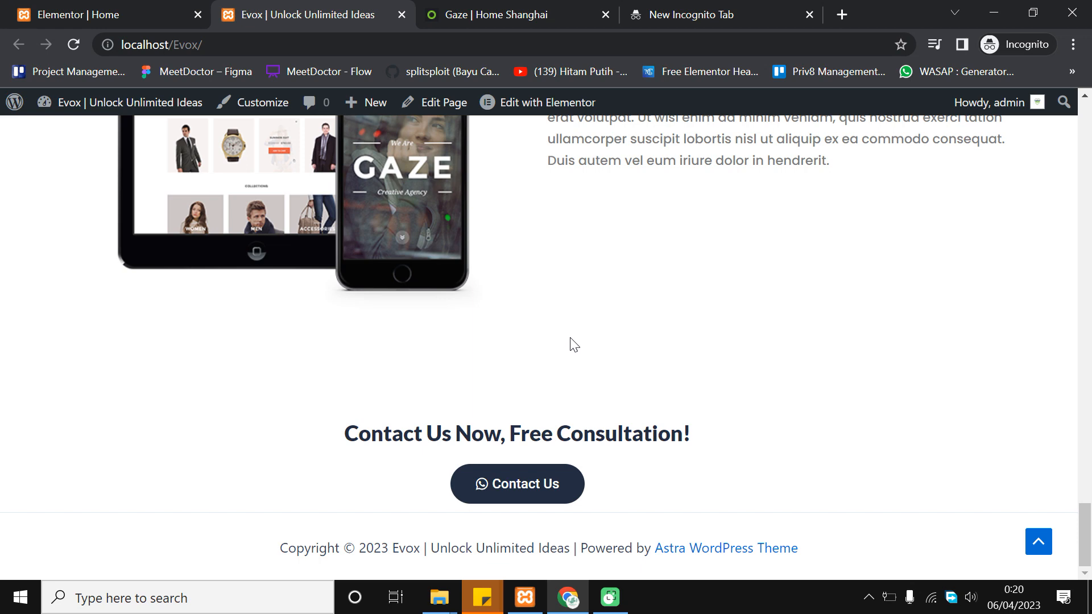
Scroll to the live page's Contact Us button and follow its wa.me WhatsApp link
scroll(571, 345, up, 2)
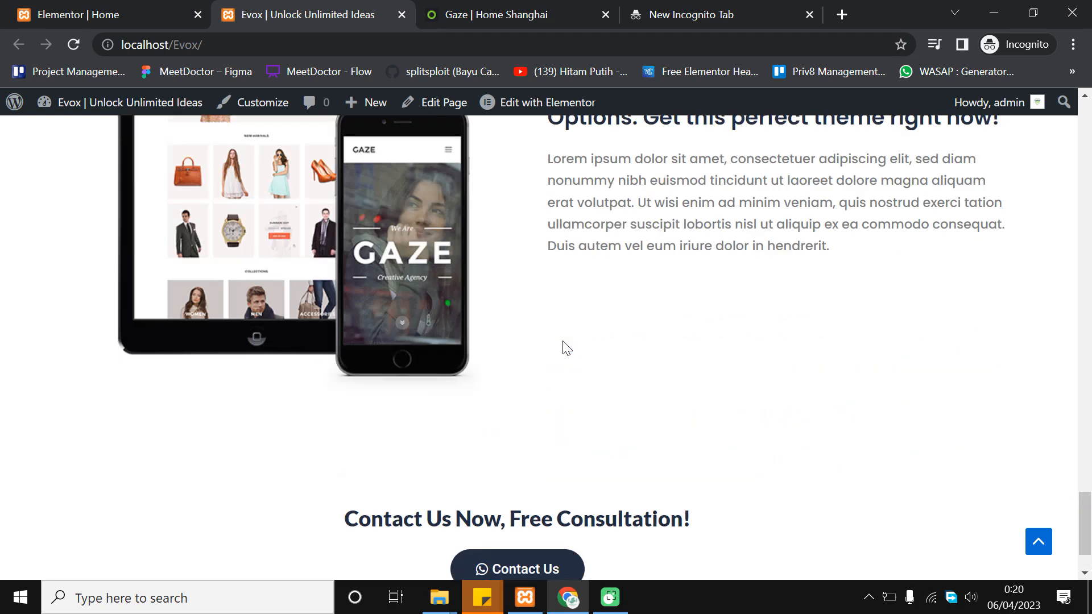
scroll(566, 348, down, 2)
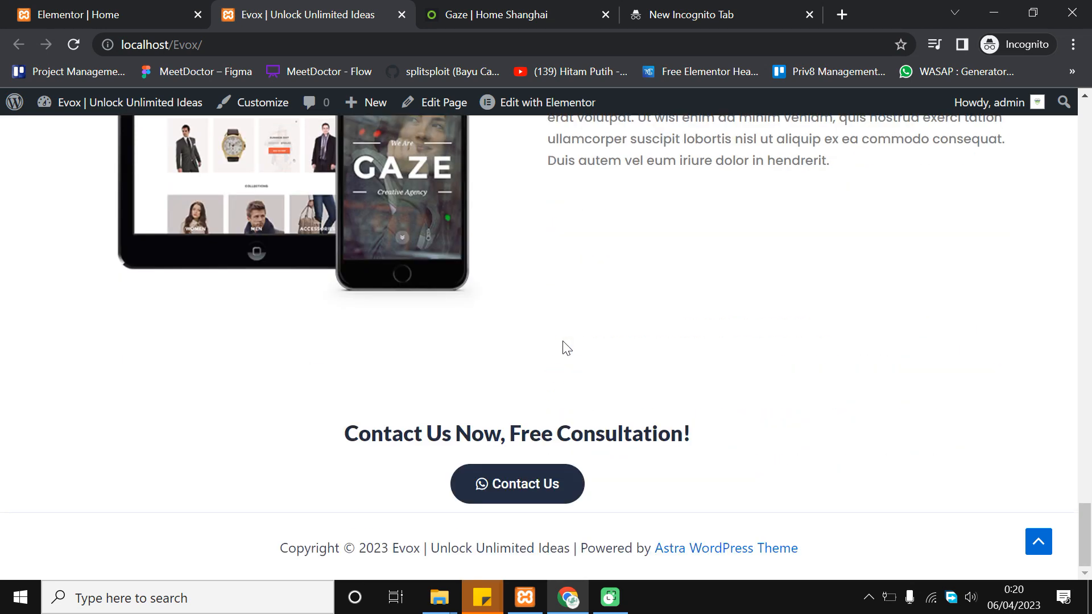
click(524, 489)
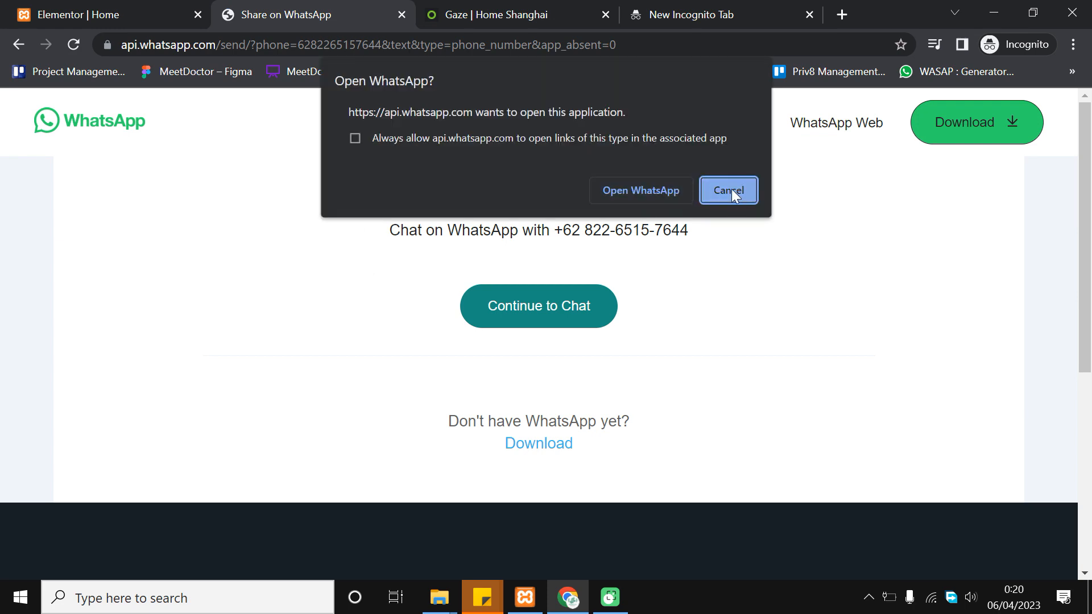
Go back from WhatsApp's chat page to the live Evox home page, then view the Gaze demo
click(19, 45)
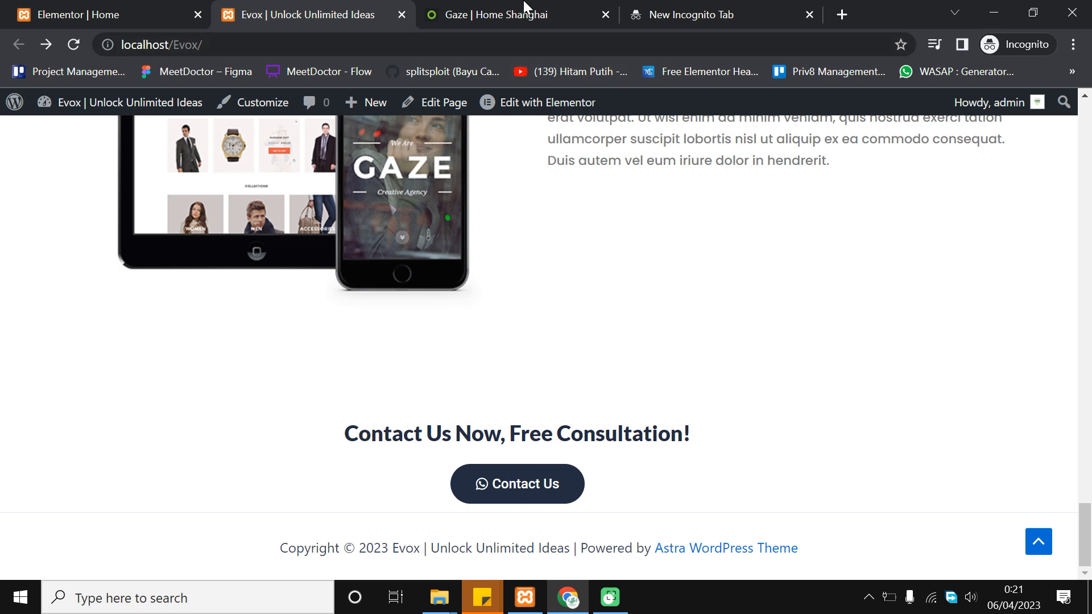
click(514, 10)
Scroll to the Gaze demo's blue 'Start selling to the world' app-download section, then return to Elementor
scroll(744, 337, down, 5)
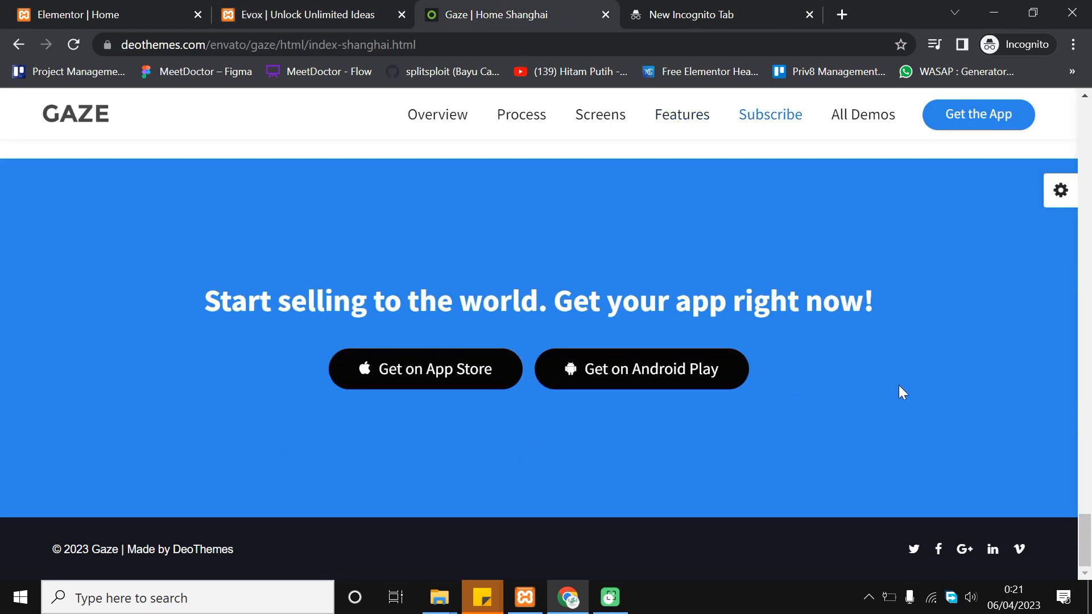
scroll(771, 405, up, 2)
scroll(773, 405, down, 1)
scroll(773, 398, down, 1)
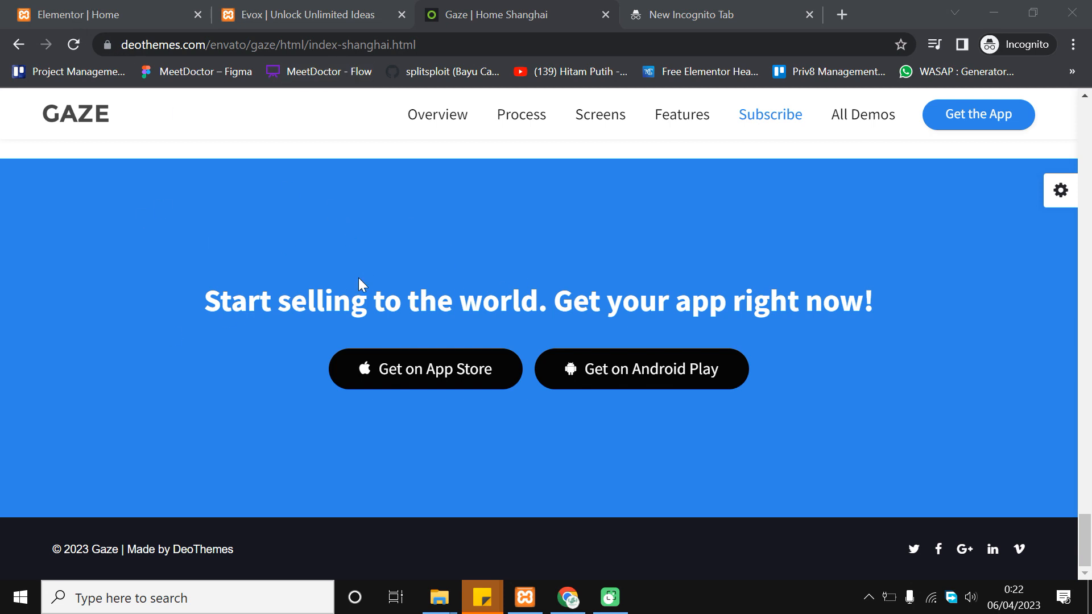
click(45, 11)
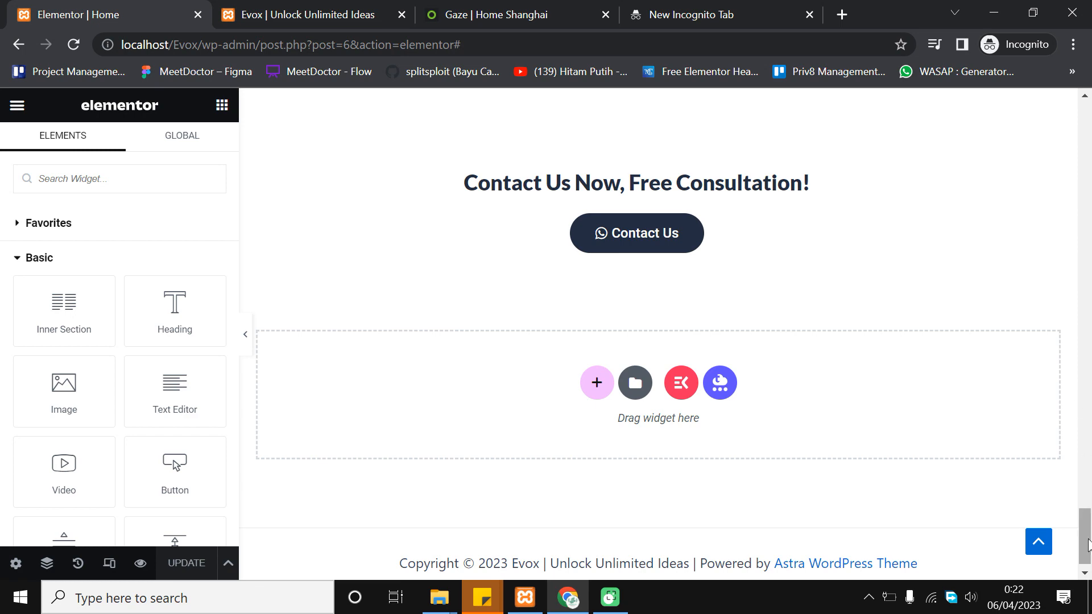
Copy the section holding the paragraph and App Store / Android Play buttons
drag(1089, 540, 1089, 541)
scroll(812, 386, up, 8)
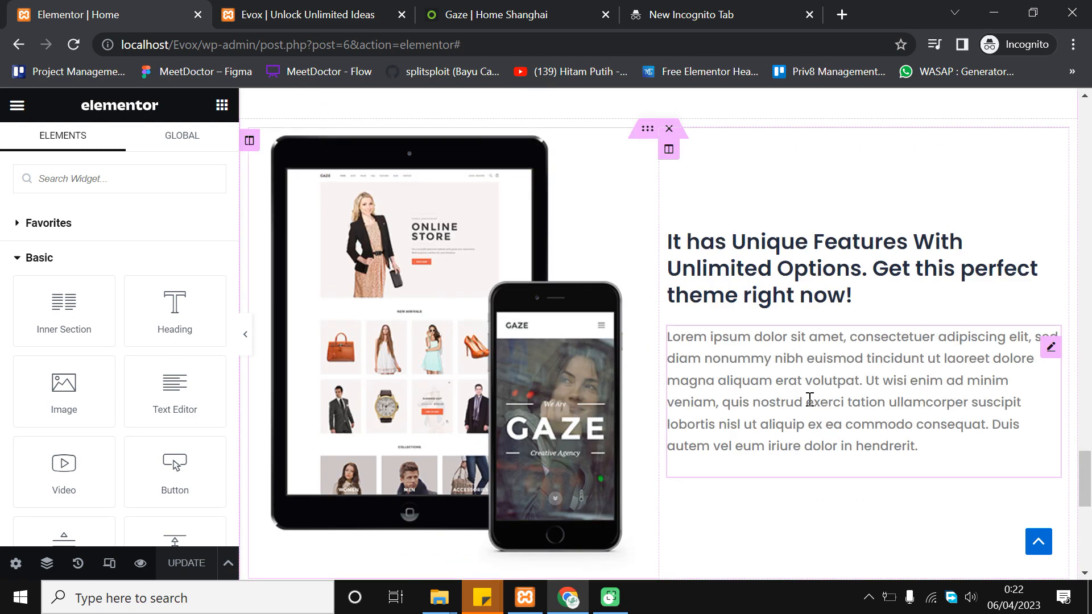
scroll(810, 398, up, 20)
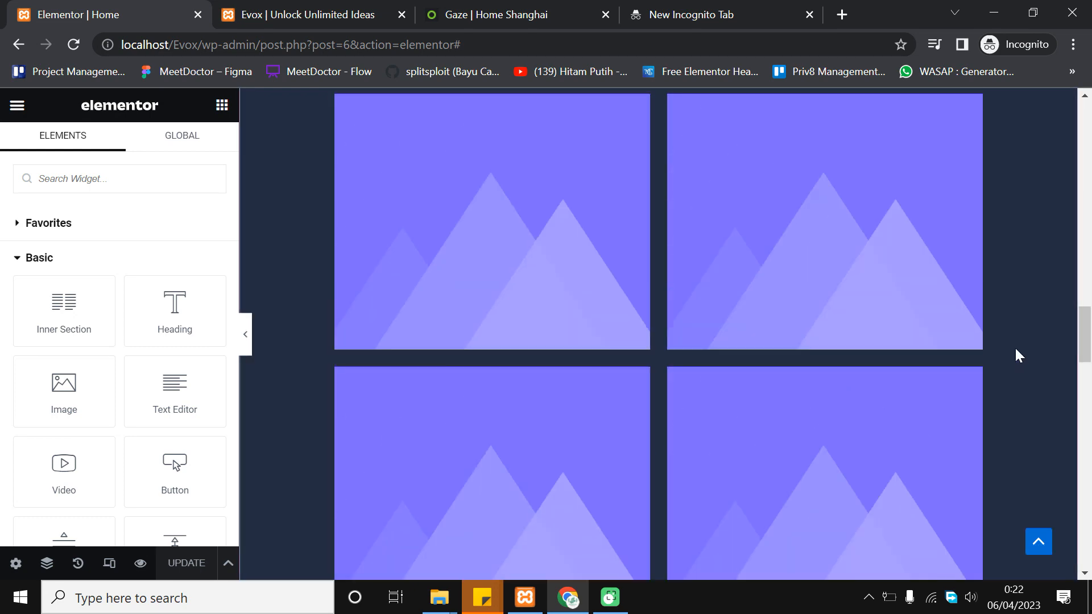
click(296, 14)
click(454, 14)
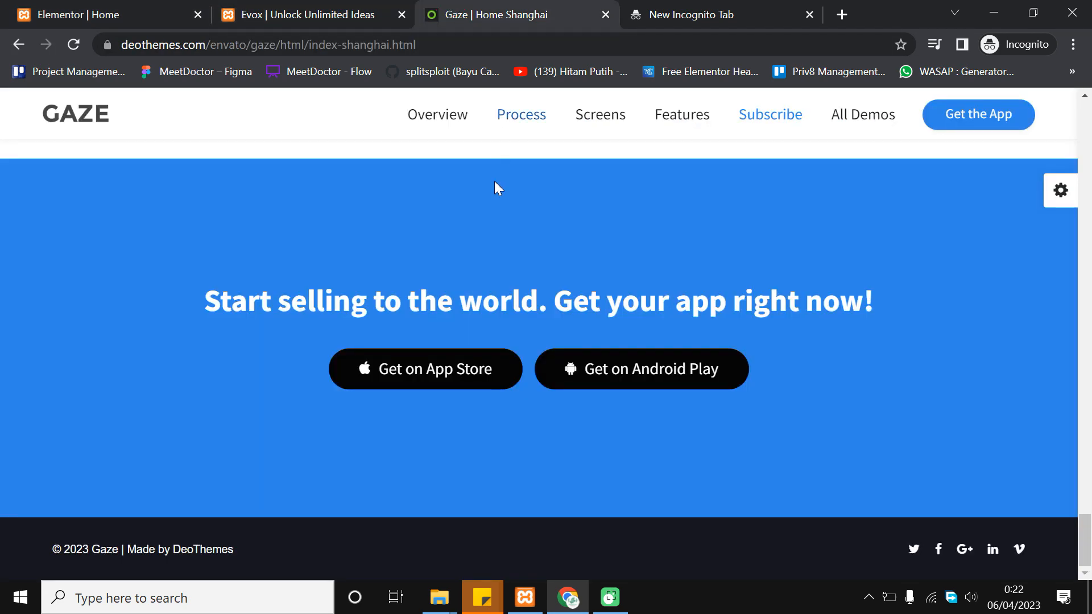
click(26, 8)
scroll(468, 324, up, 10)
scroll(739, 370, up, 7)
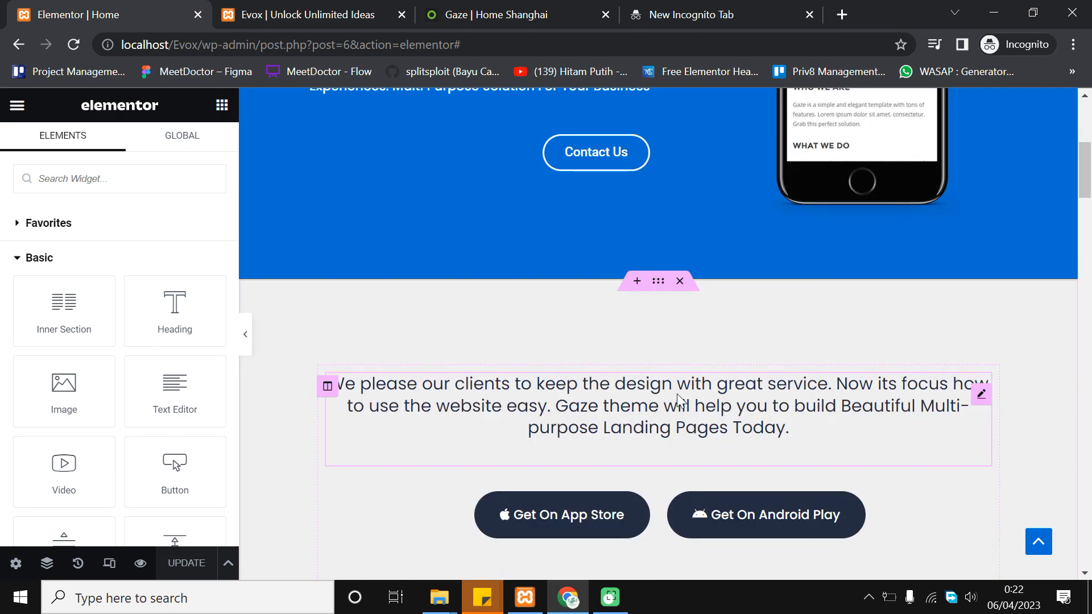
scroll(641, 254, down, 3)
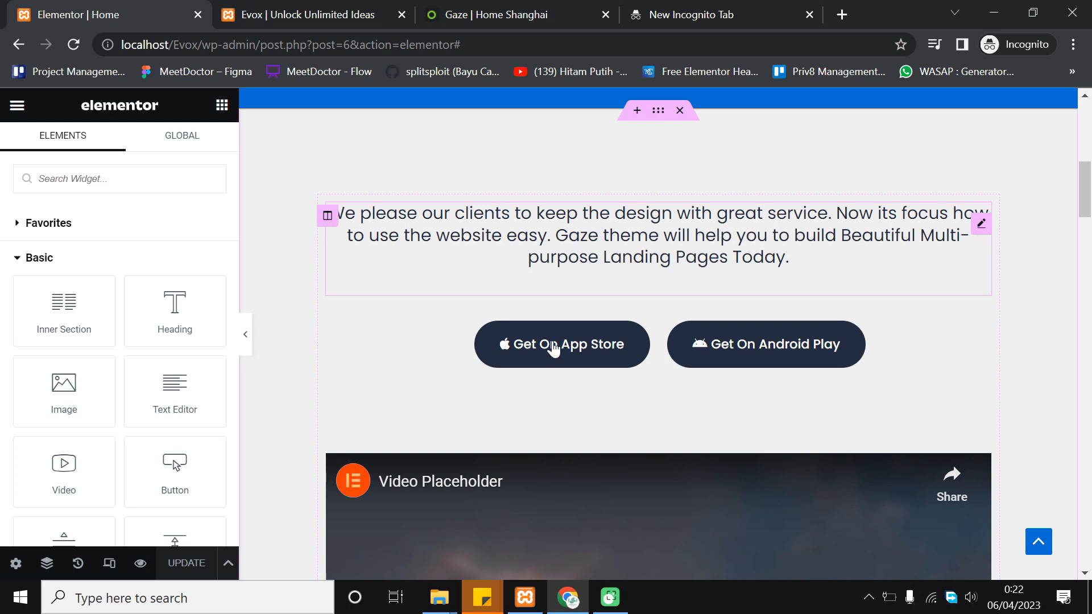
right_click(658, 110)
click(686, 186)
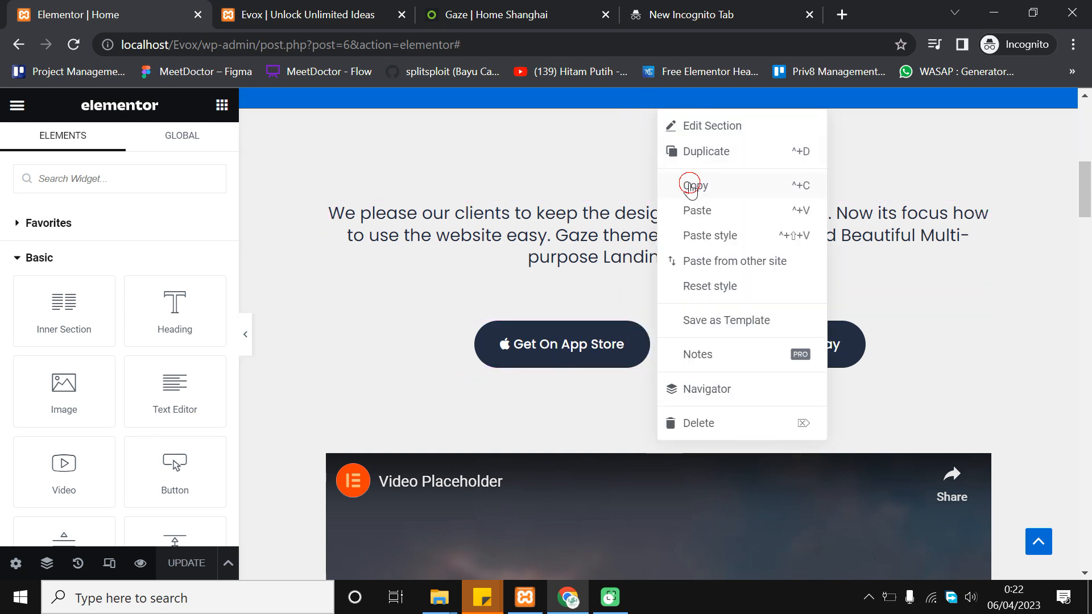
Paste the copied app-buttons section into the empty section below Contact Us
drag(1086, 181, 1087, 532)
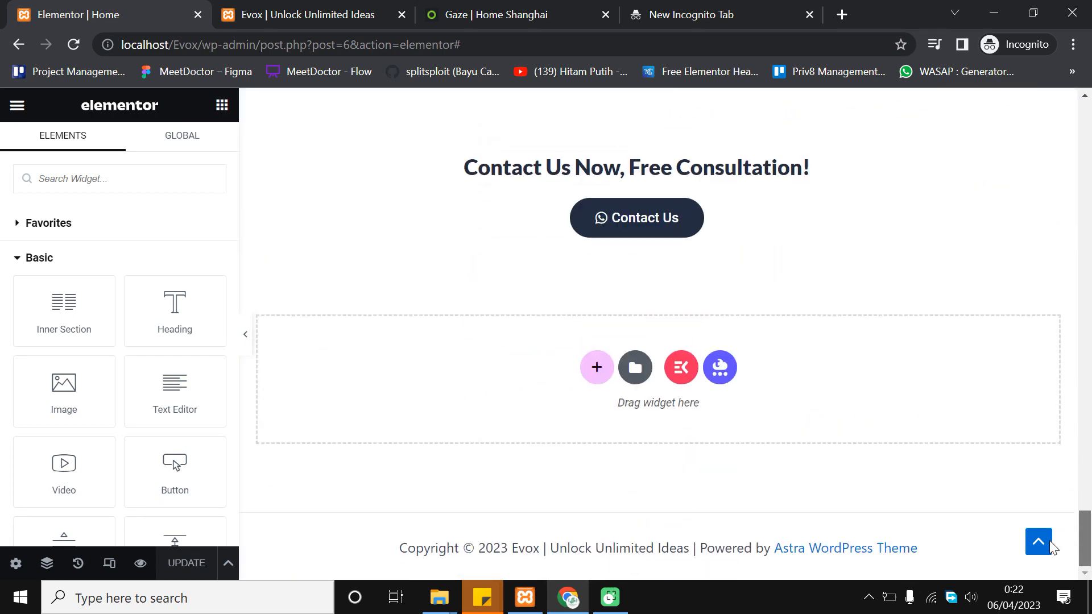
right_click(534, 380)
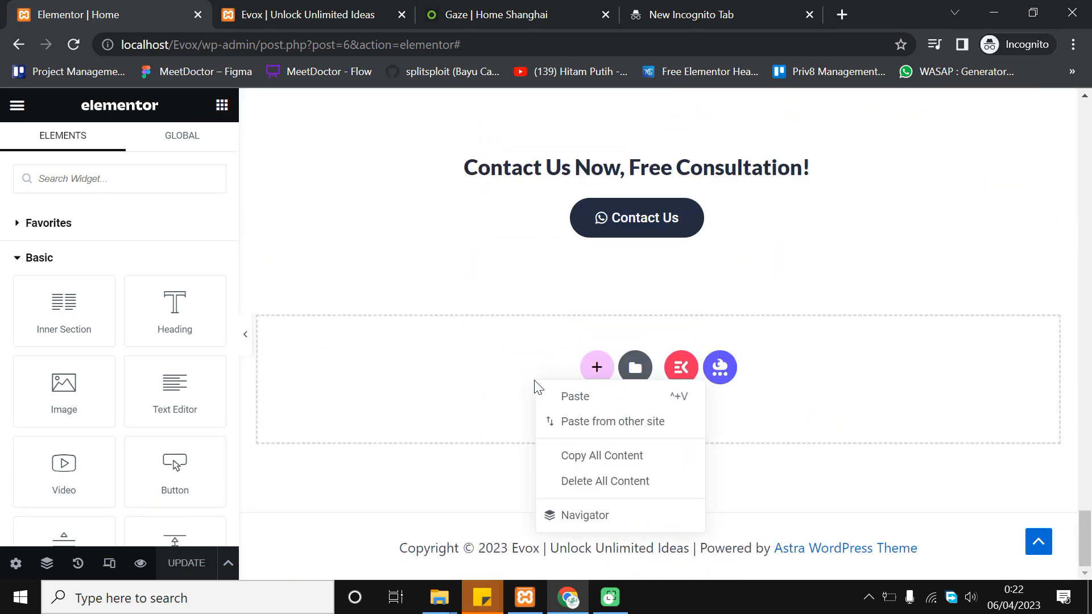
click(549, 388)
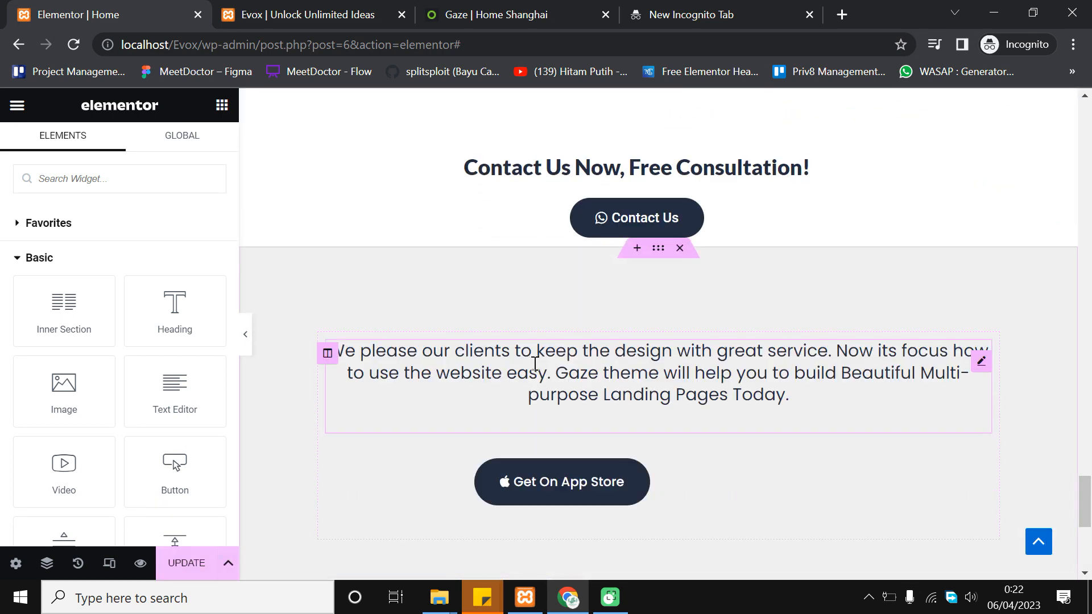
Delete the video block from the pasted section and compare with the Gaze demo
scroll(614, 339, down, 3)
scroll(720, 299, down, 1)
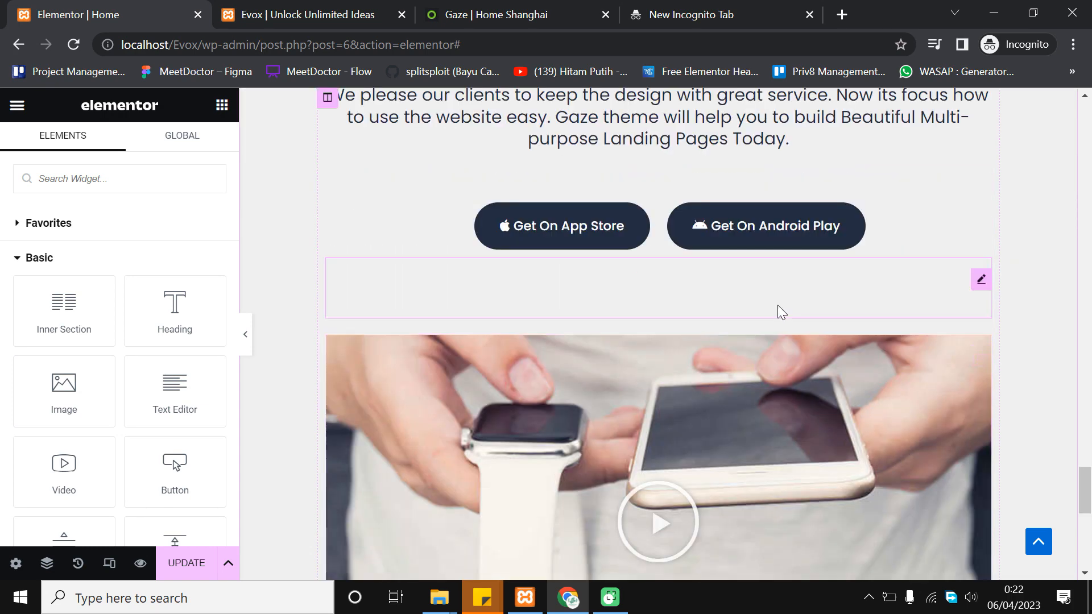
scroll(690, 351, down, 1)
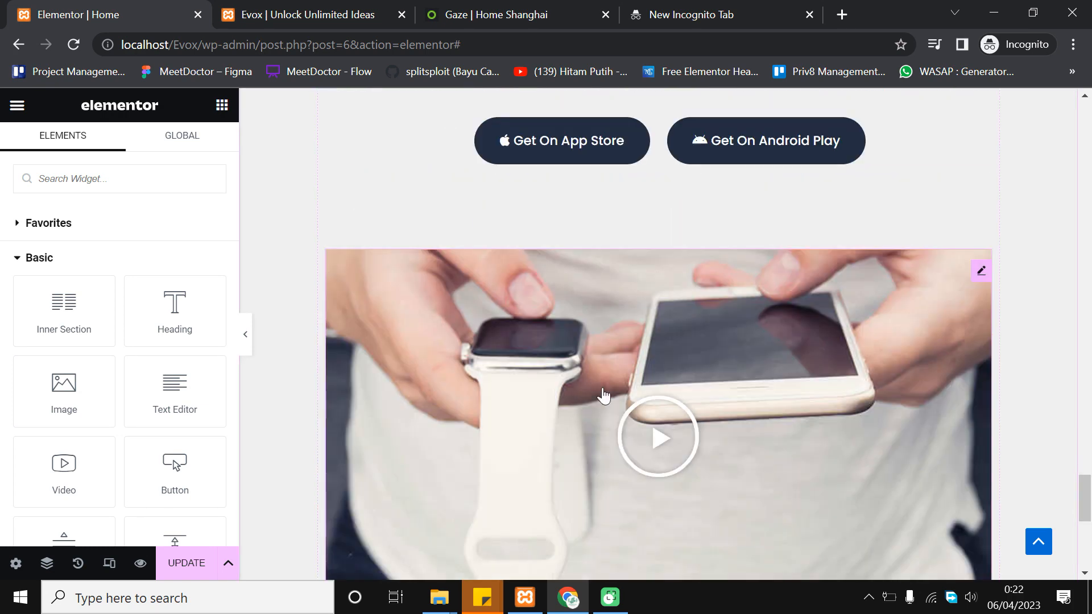
right_click(982, 270)
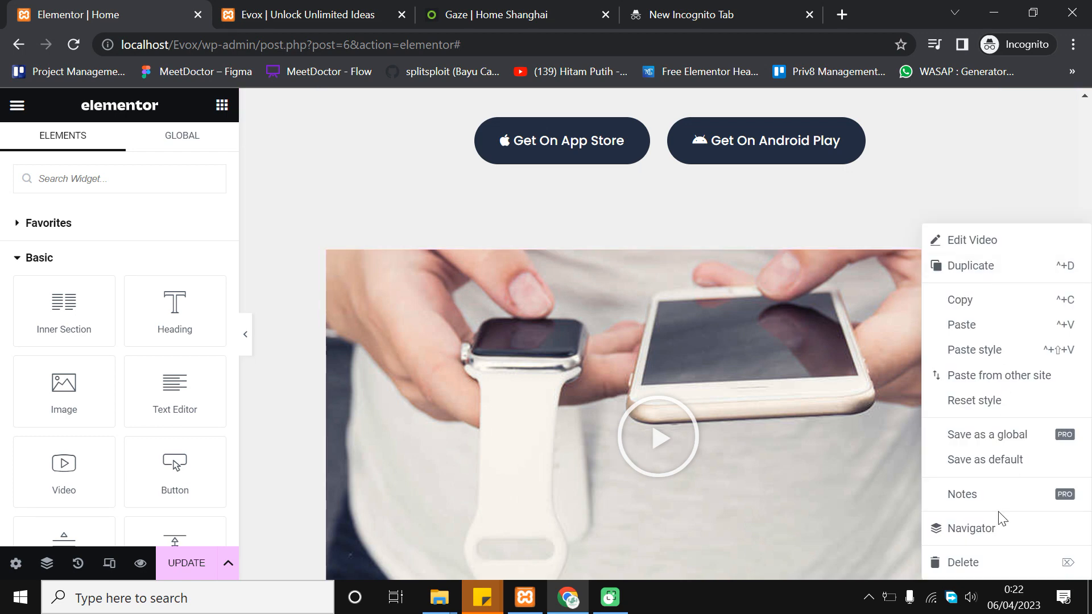
click(963, 561)
scroll(717, 327, up, 2)
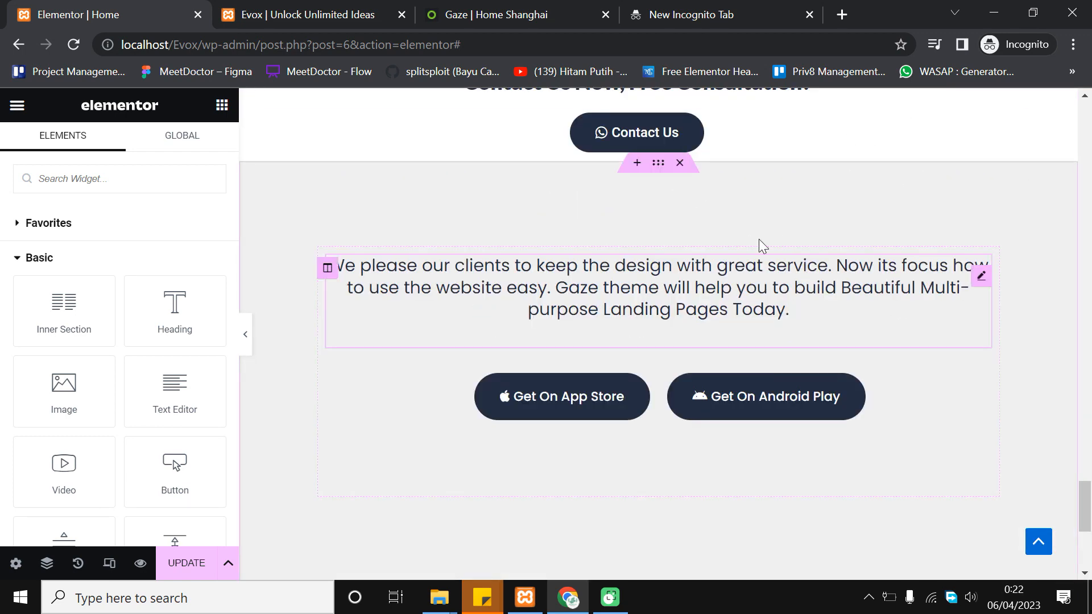
click(520, 7)
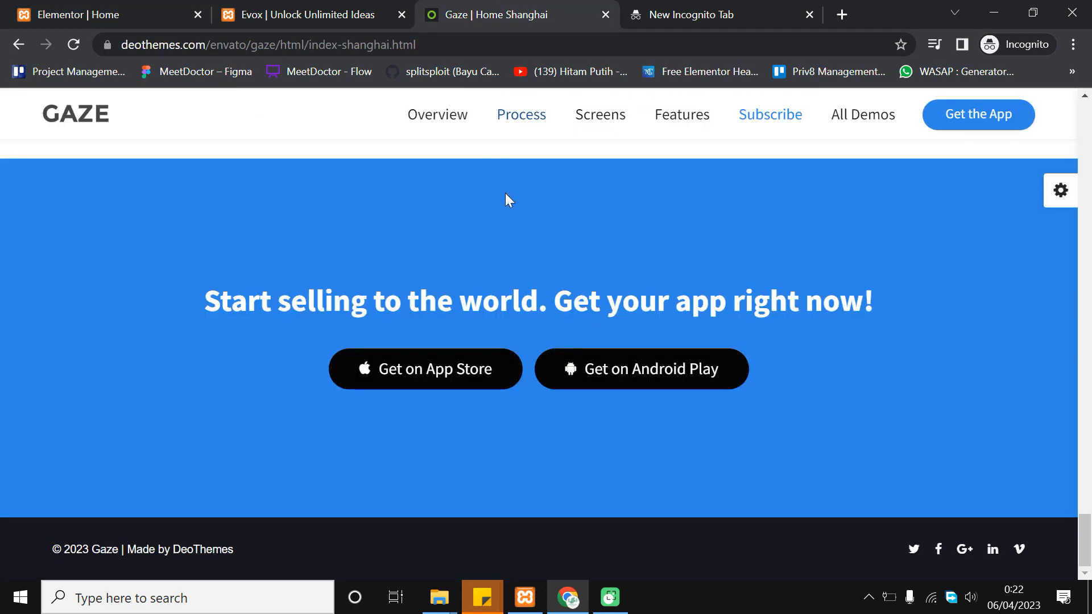
click(139, 8)
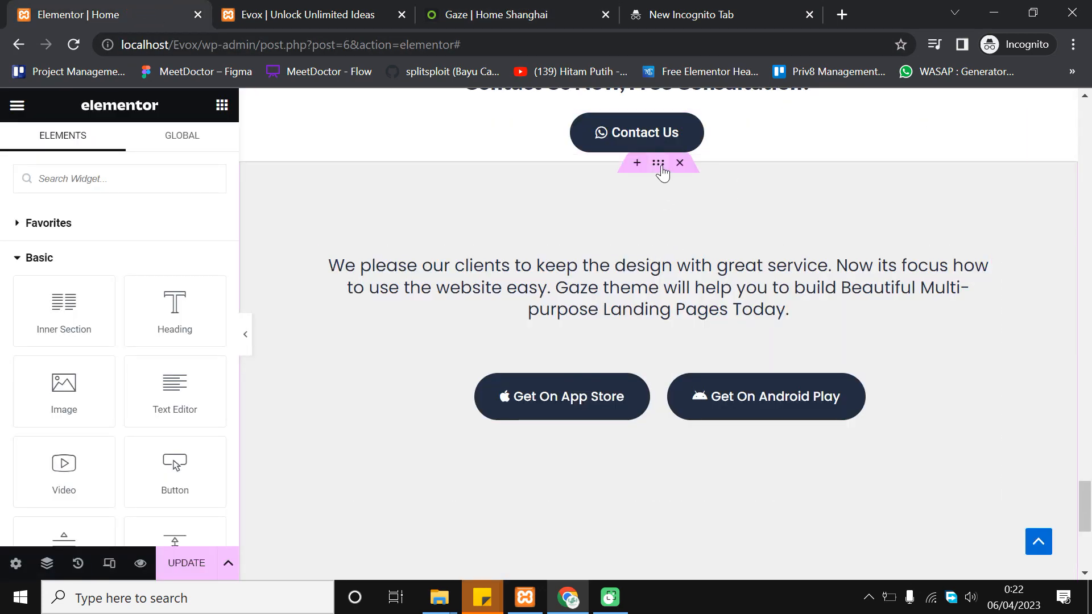
Set the section's background colour to the blue Theme Color 1 global colour
click(661, 171)
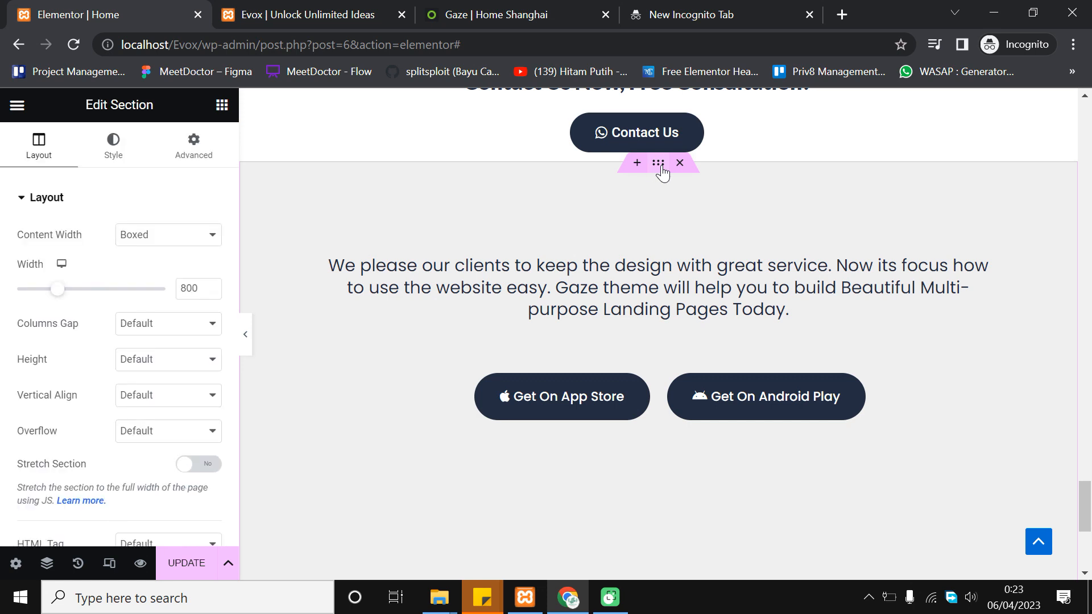
click(114, 147)
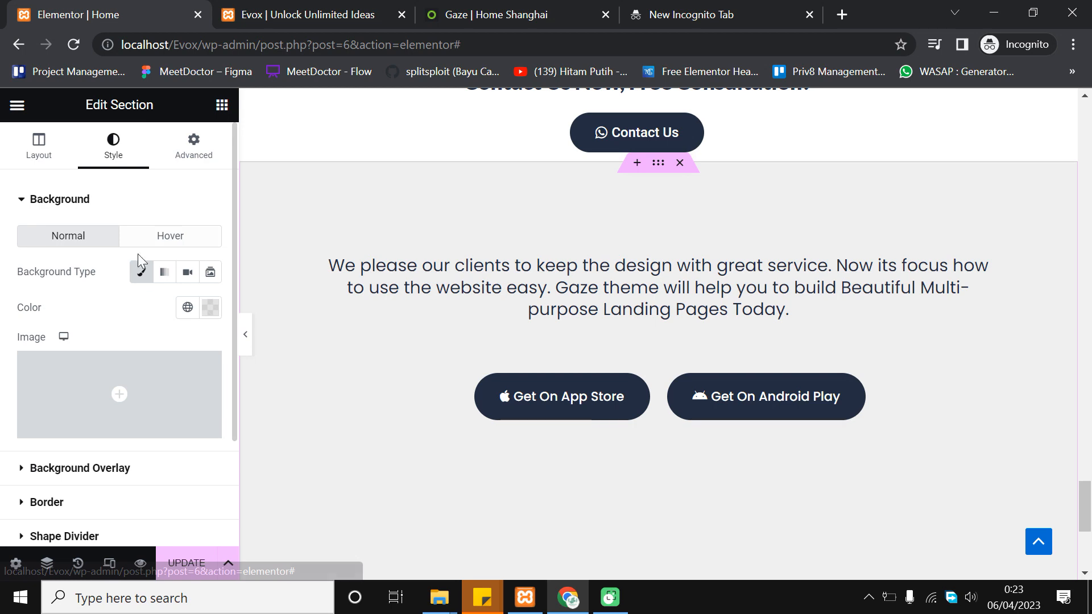
click(188, 308)
scroll(127, 418, down, 2)
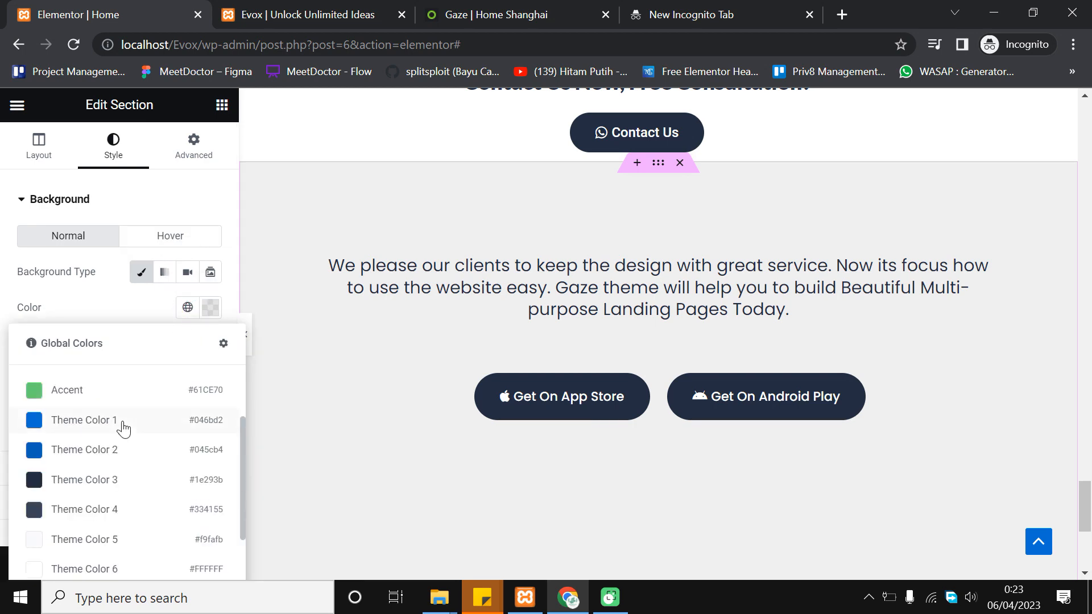
click(121, 421)
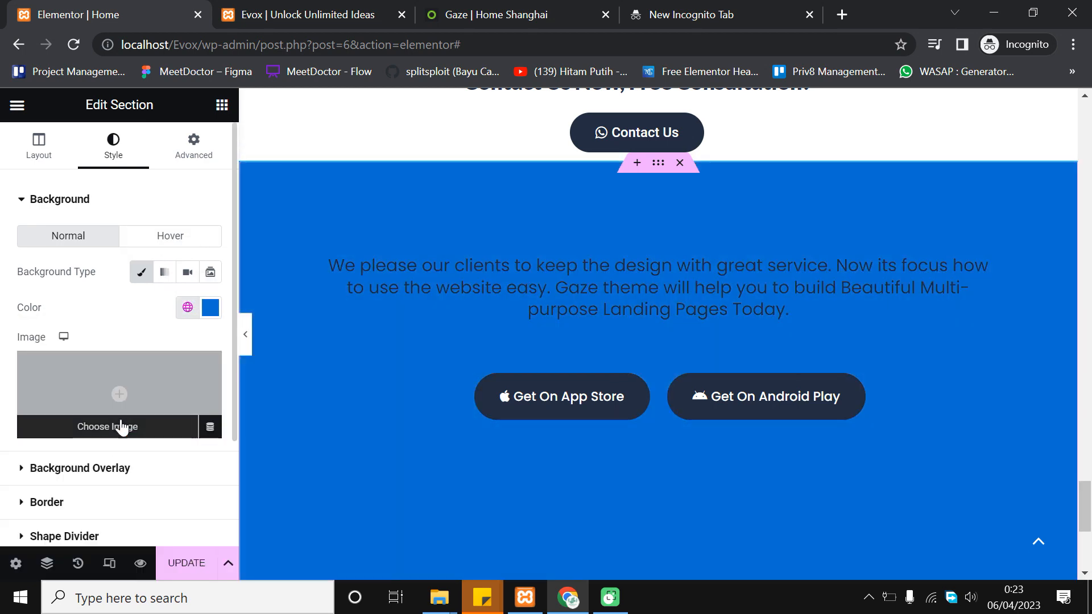
scroll(1071, 281, down, 2)
scroll(773, 233, up, 3)
scroll(766, 245, down, 3)
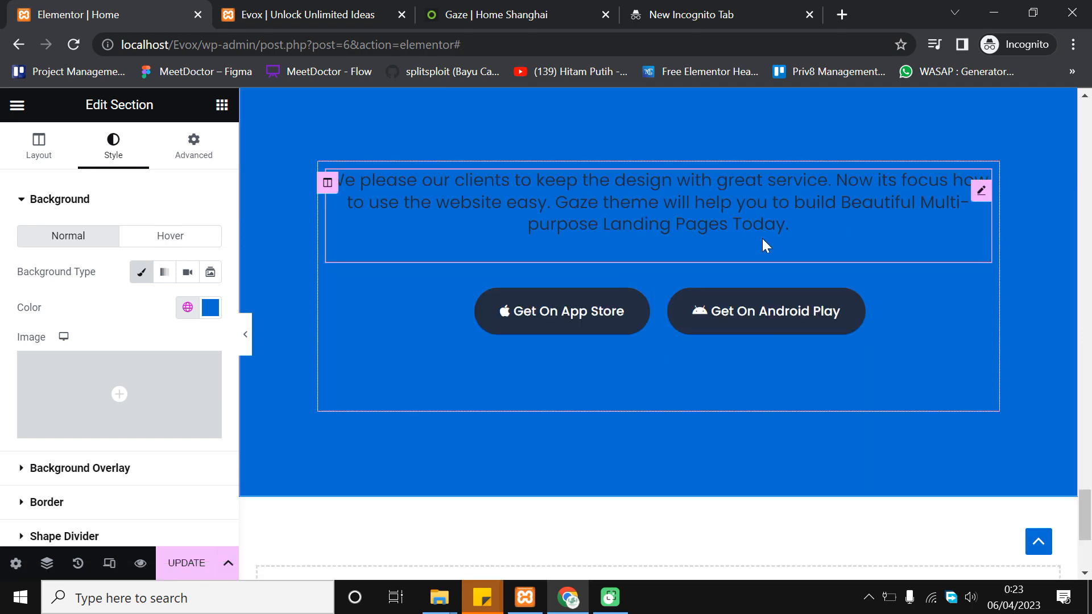
Make the paragraph's text colour white (#FFFFFF)
click(627, 194)
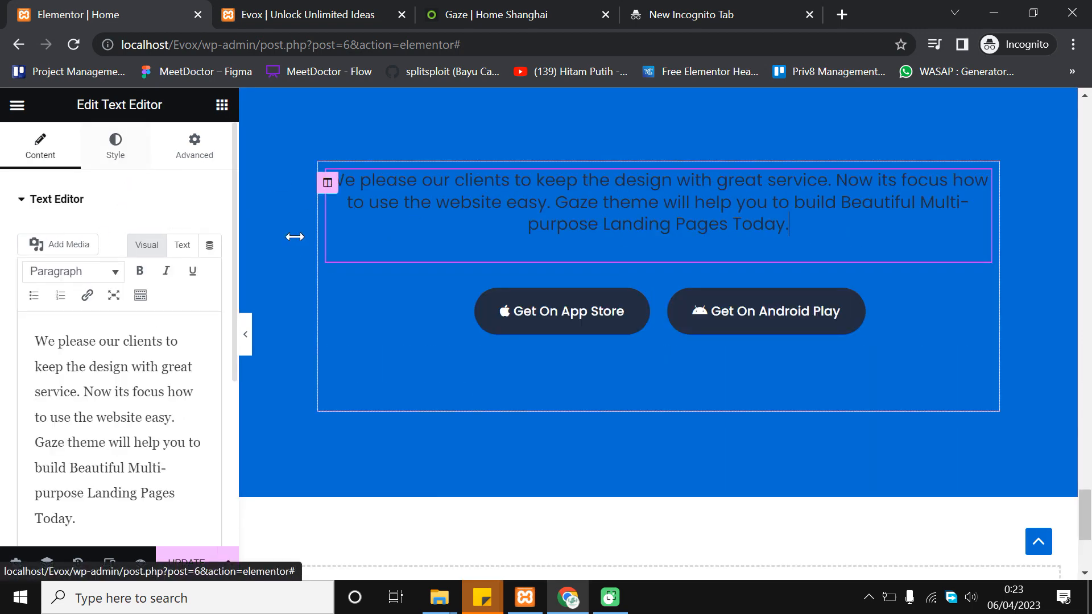
scroll(249, 280, up, 2)
click(116, 148)
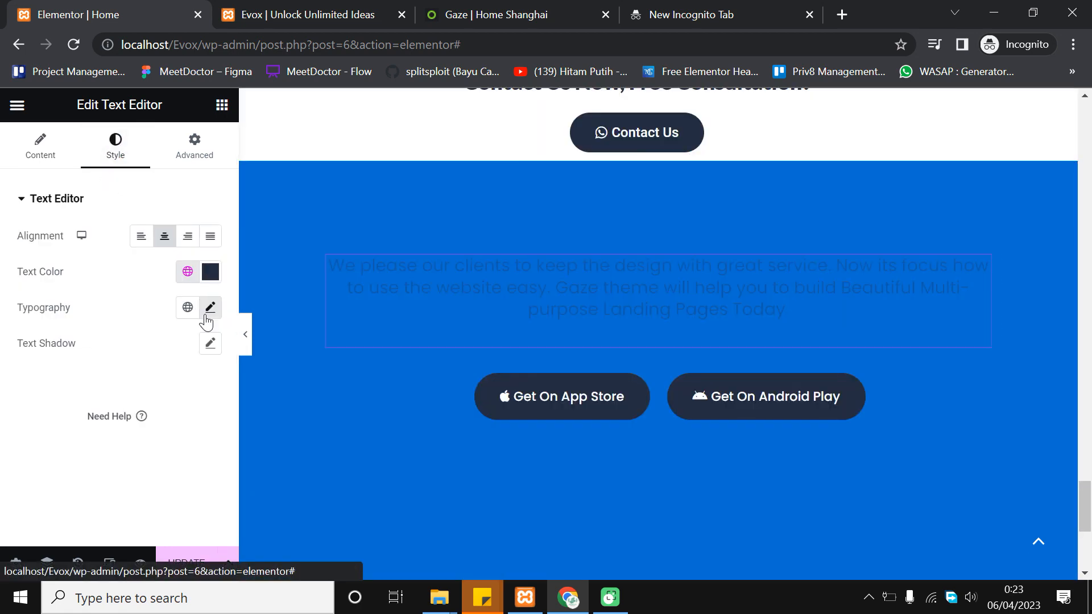
click(215, 271)
drag(215, 365, 95, 294)
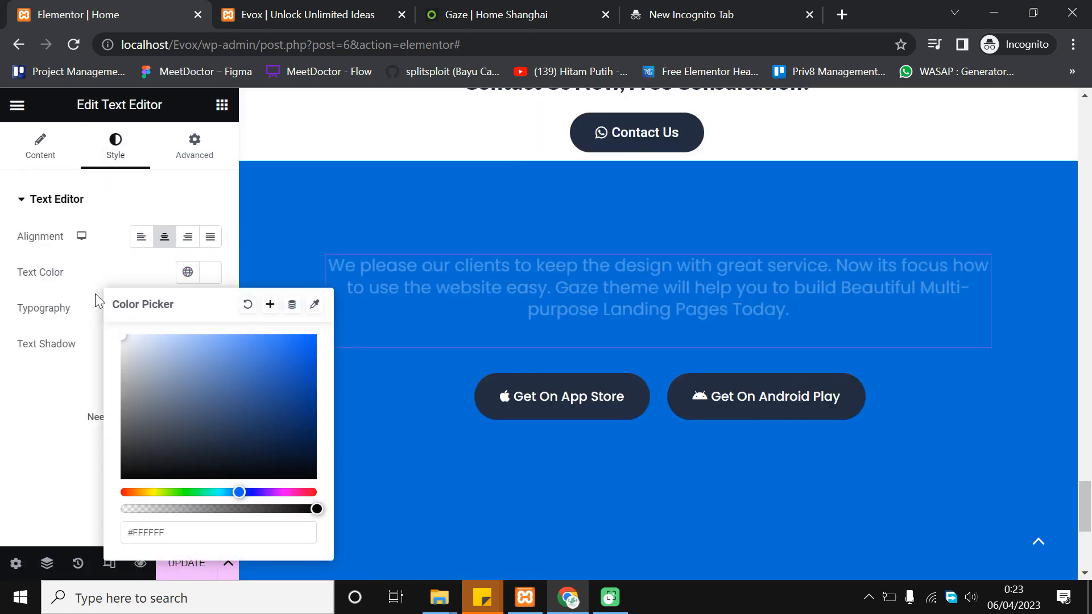
click(3, 243)
Check the demo's blue section, then select all of the paragraph text for replacement
click(493, 8)
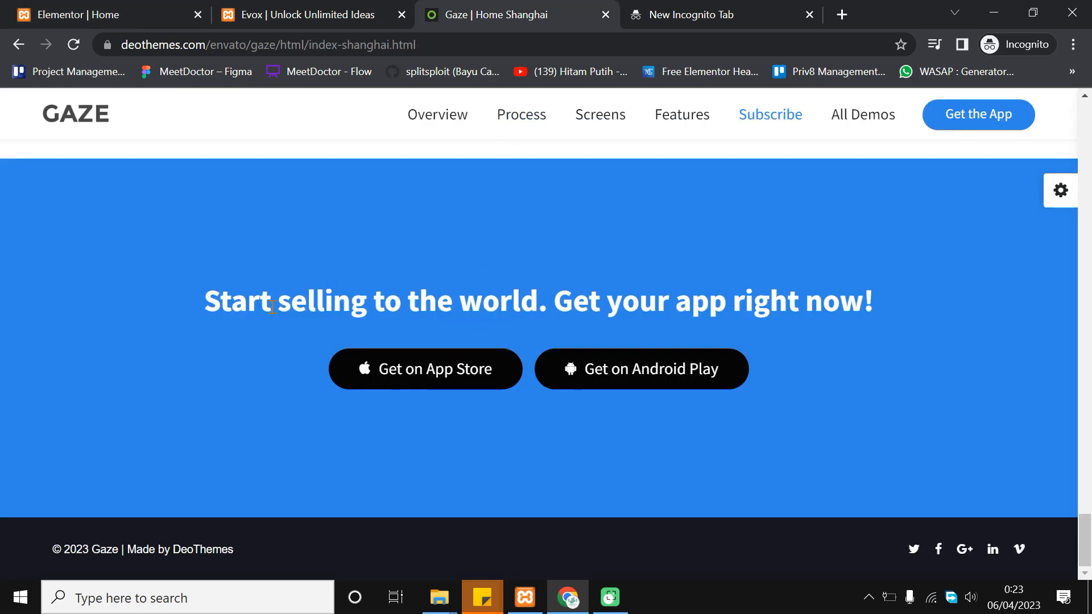
click(457, 290)
click(40, 5)
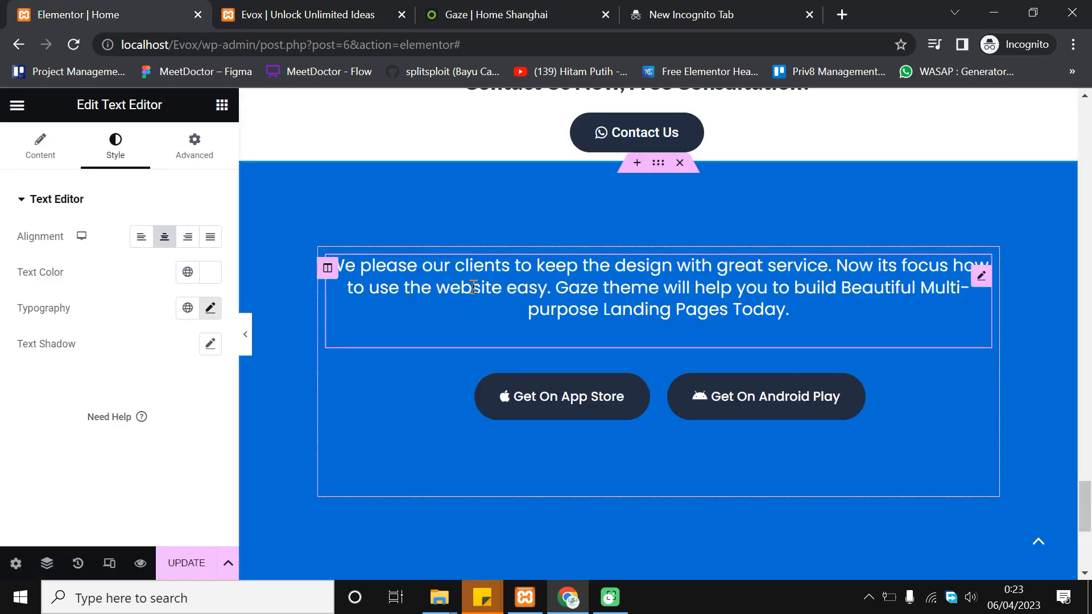
click(41, 149)
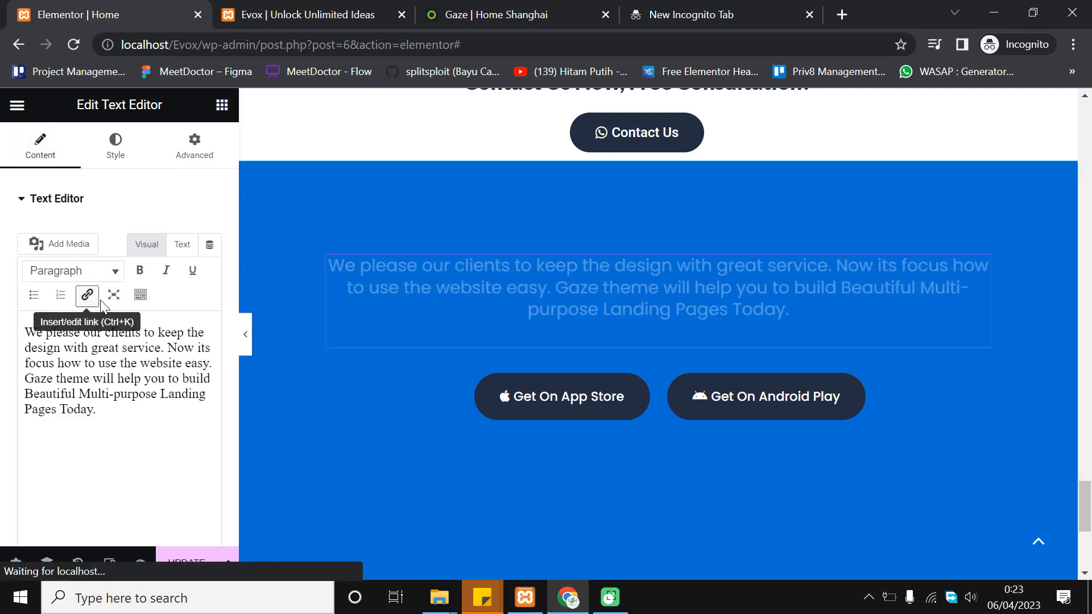
click(104, 301)
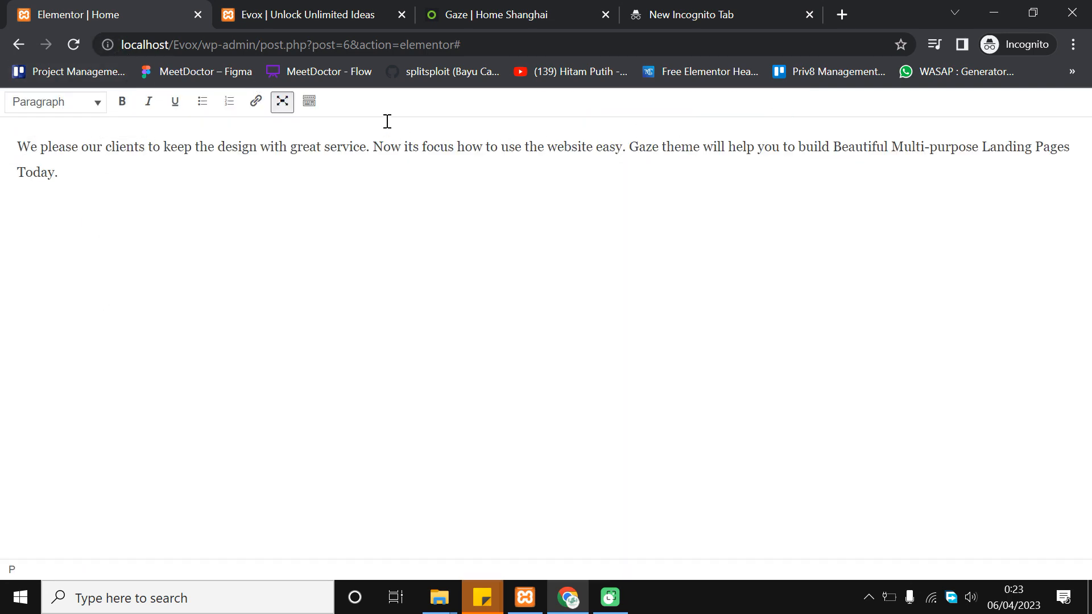
click(282, 102)
click(123, 421)
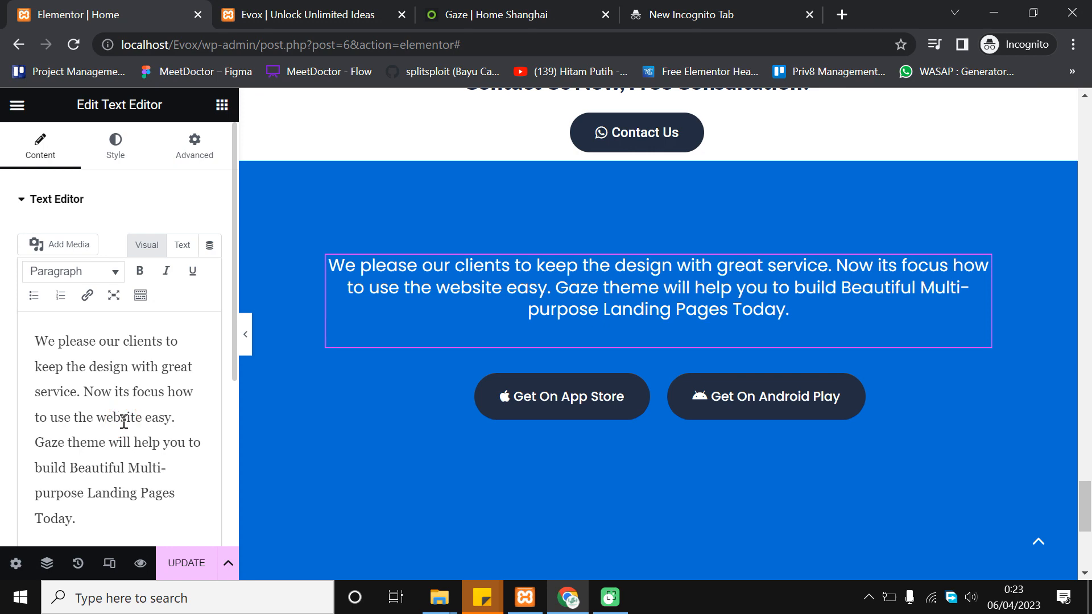
key(ctrl+a)
Type 'Start Selling To The World. Get Your Right App Now!' over the paragraph, matching the Gaze demo
click(467, 5)
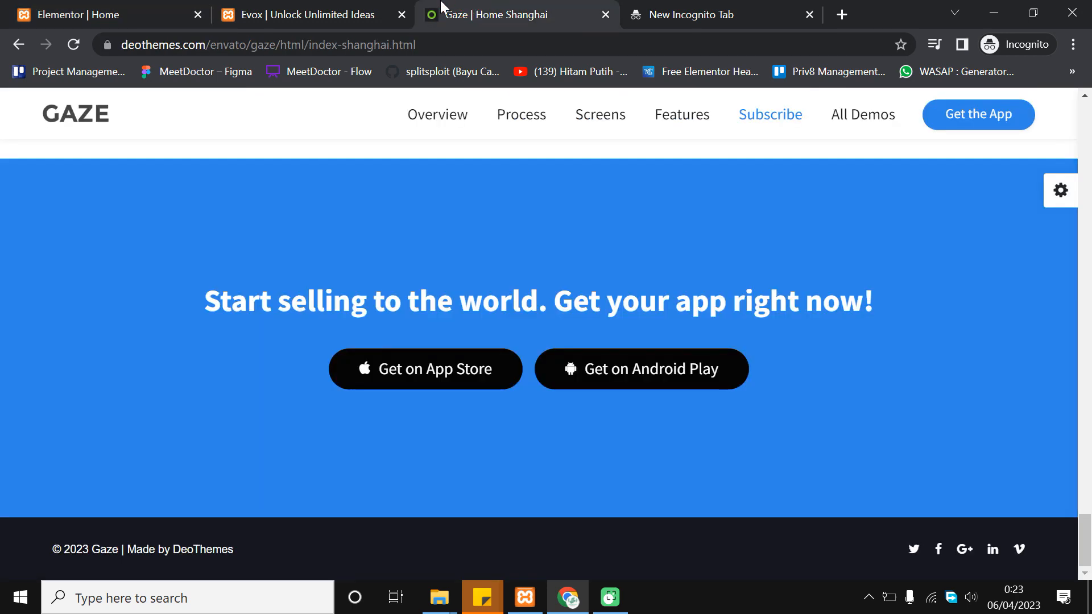
click(38, 7)
text(Star)
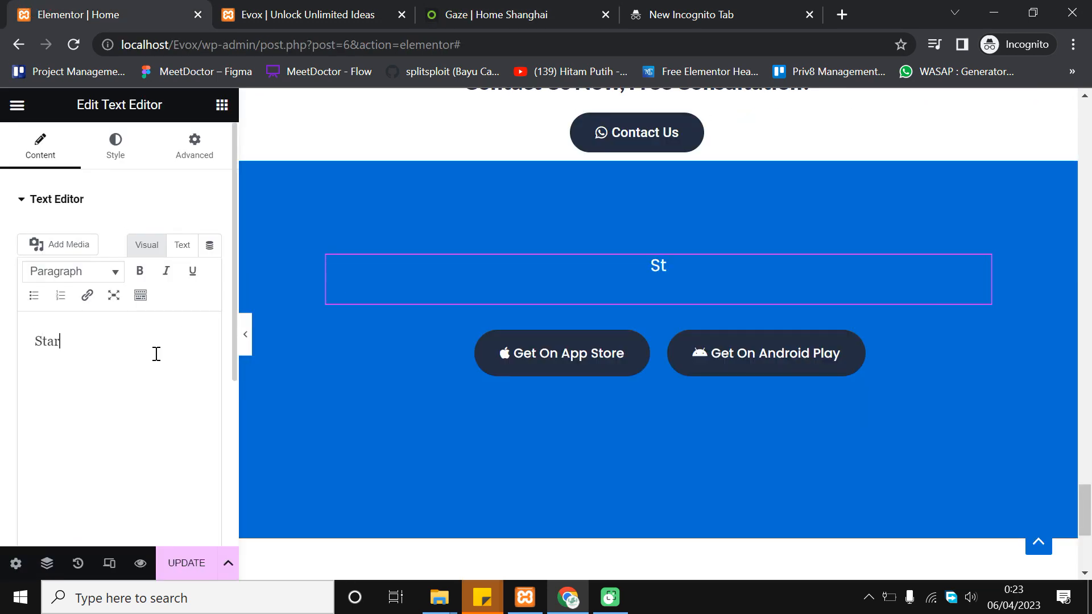
text(t Selling To The World)
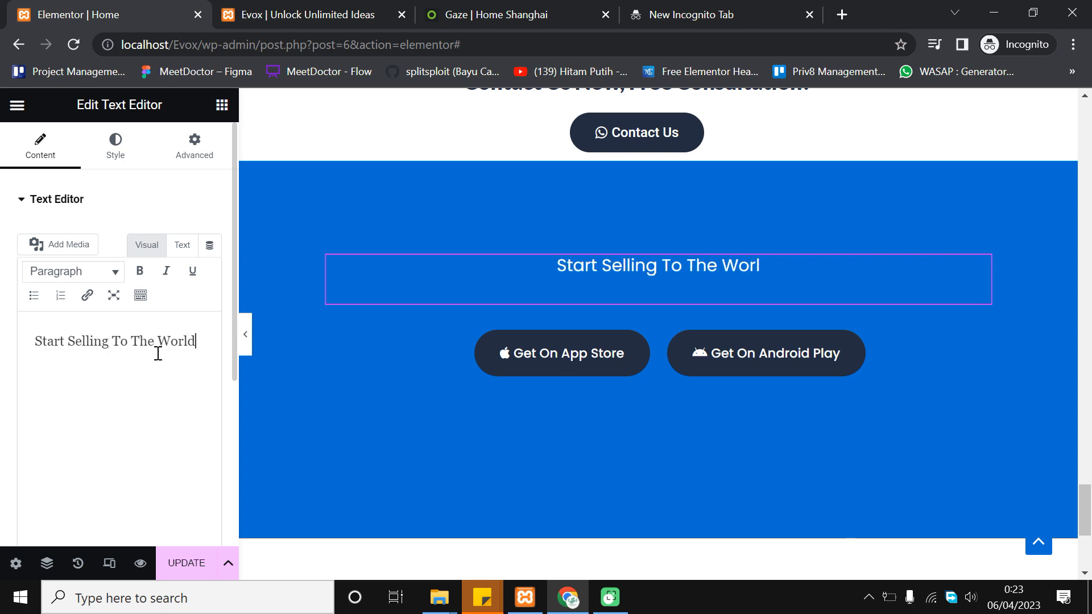
click(548, 9)
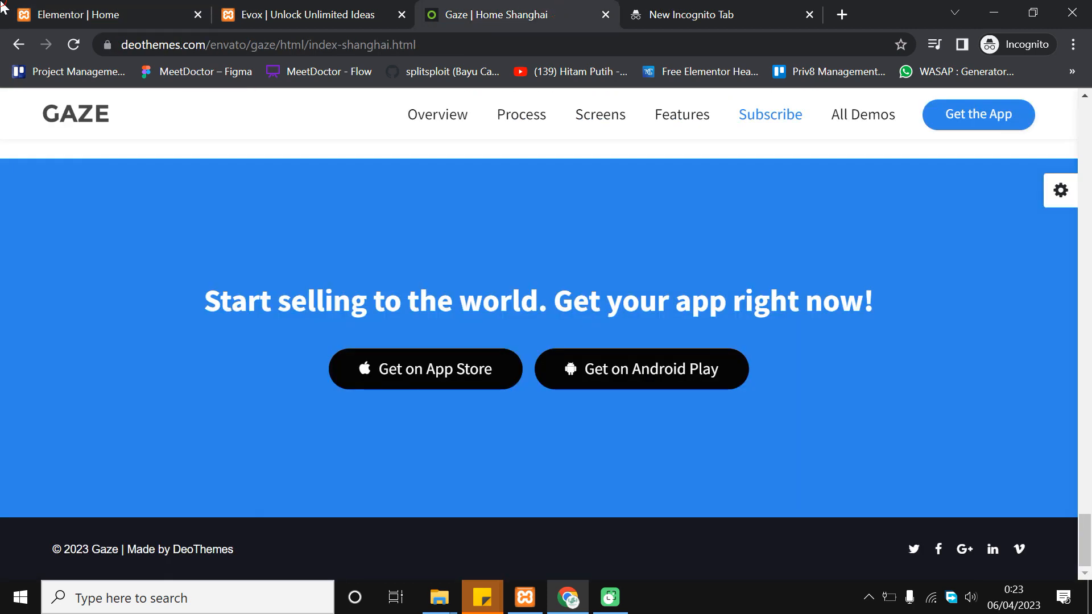
click(9, 14)
text(. Get Yo)
text(ur )
text(R)
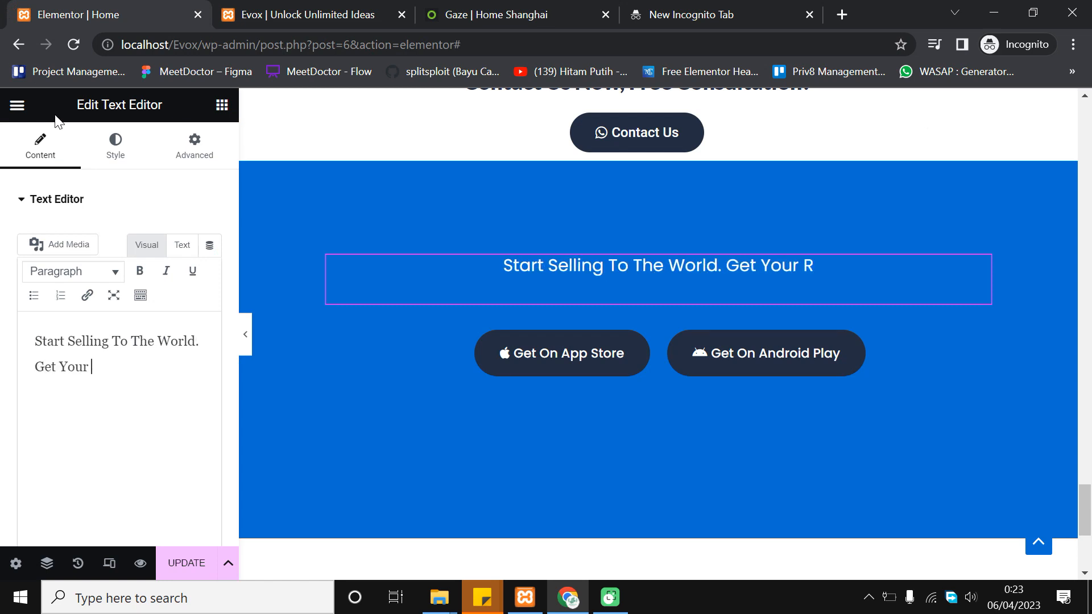
text(ight App Now!)
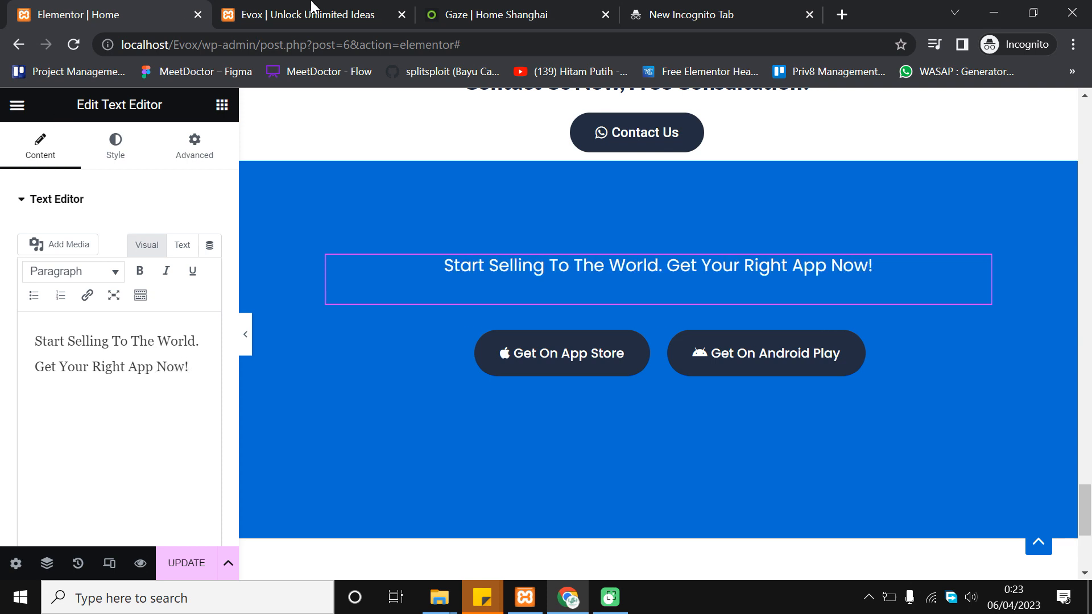
click(470, 11)
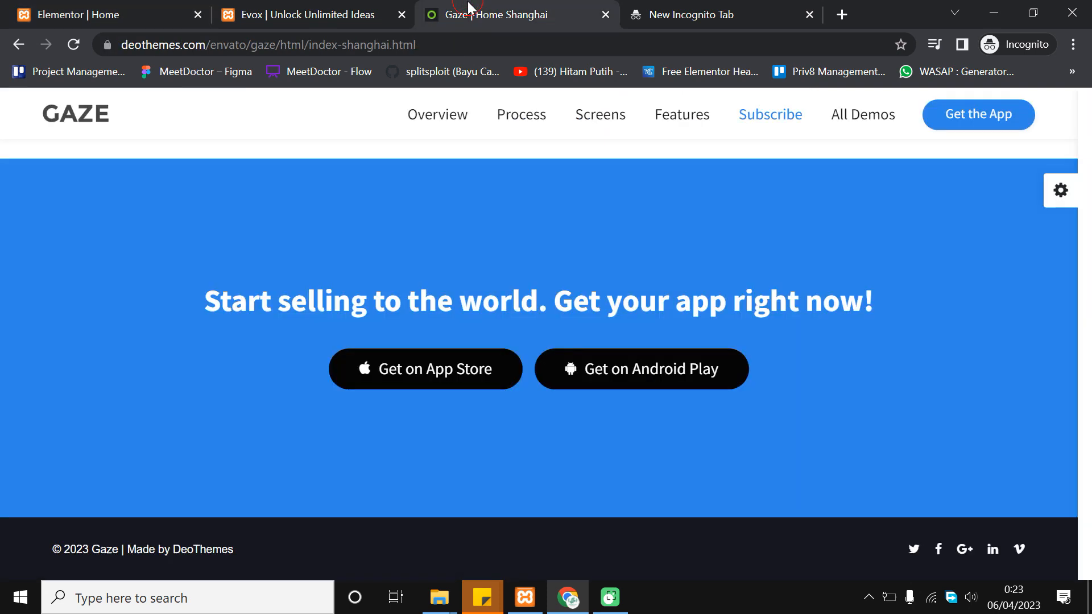
click(29, 12)
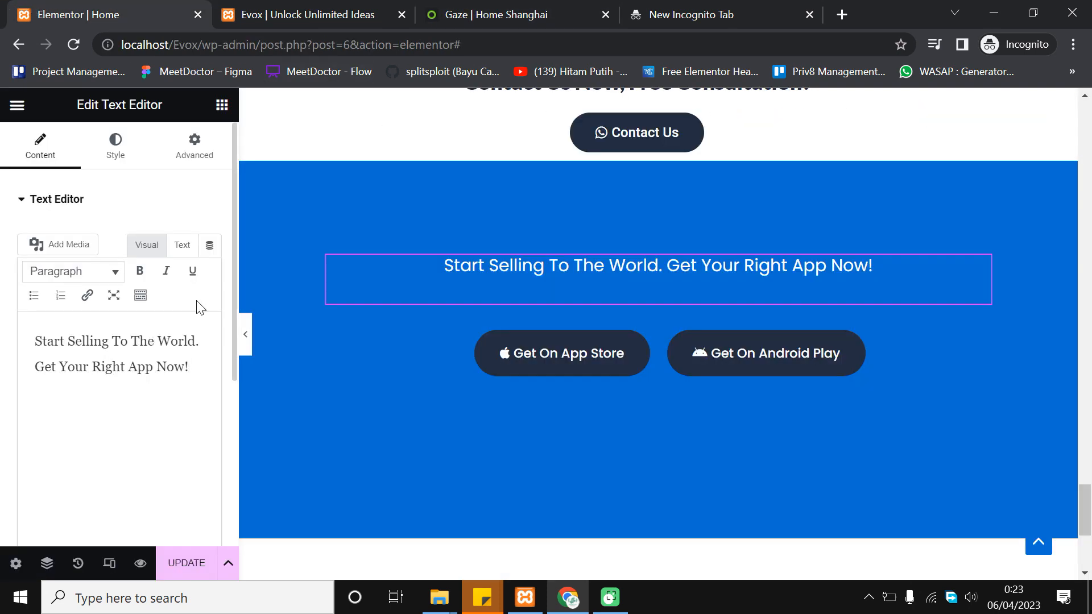
click(125, 143)
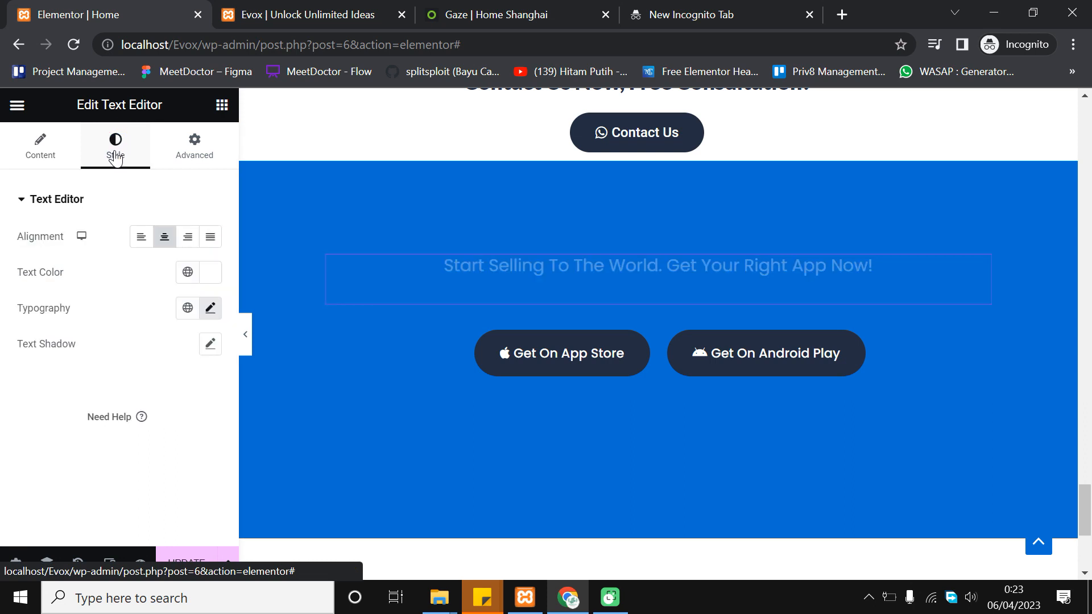
Set the line's typography to Lato at 35 px, previewing the result
click(209, 307)
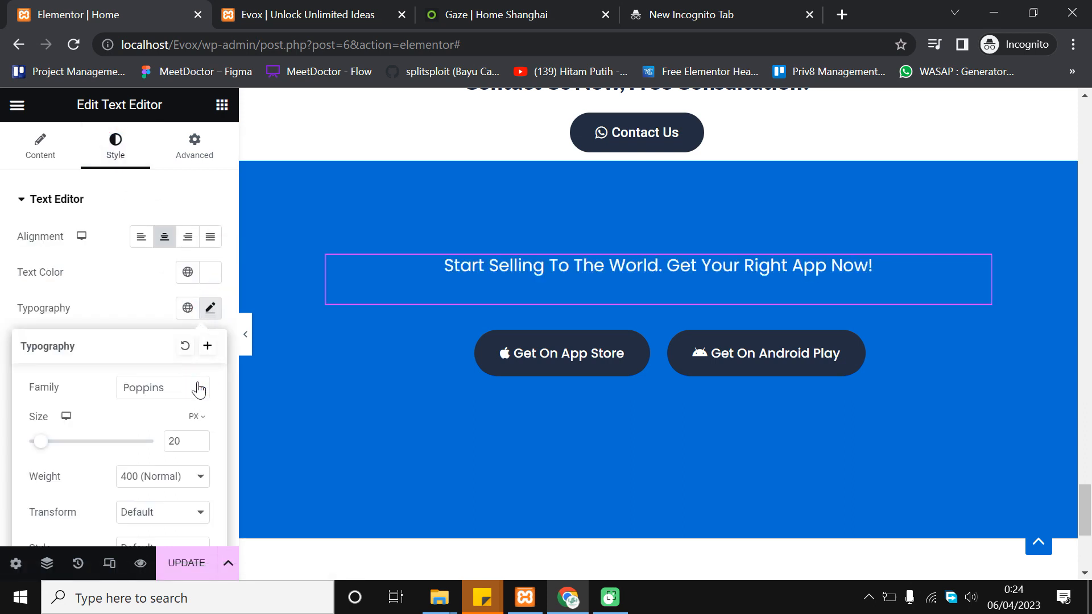
click(171, 388)
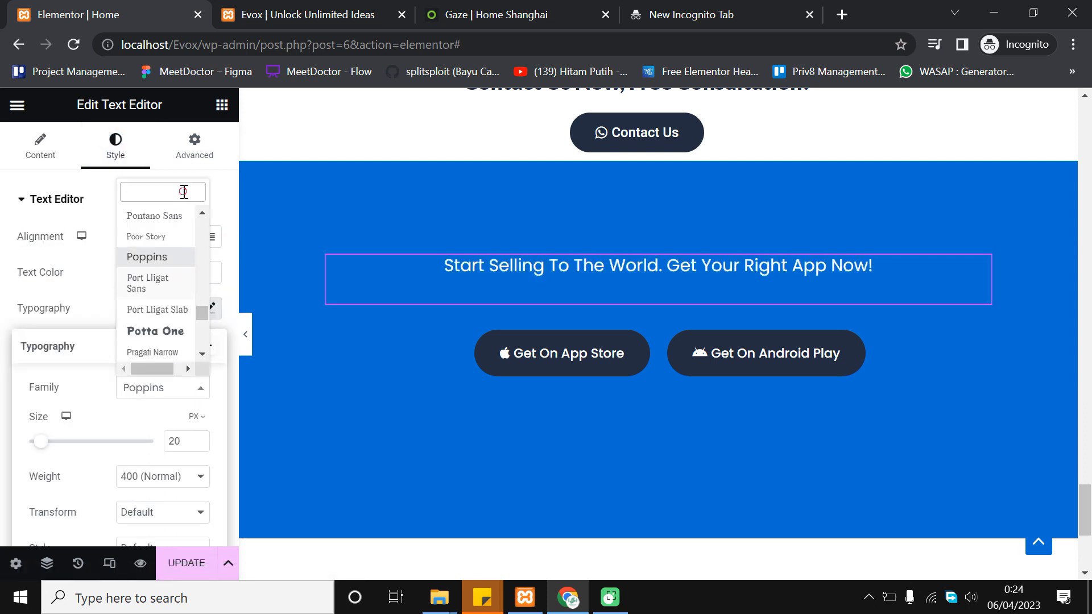
text(lato)
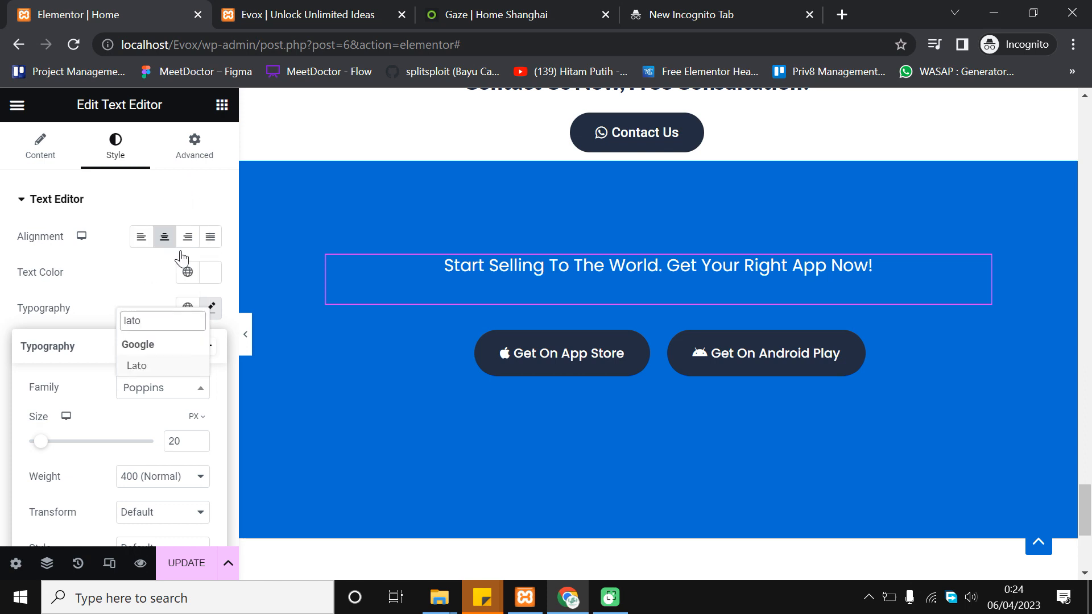
click(166, 366)
scroll(166, 364, down, 2)
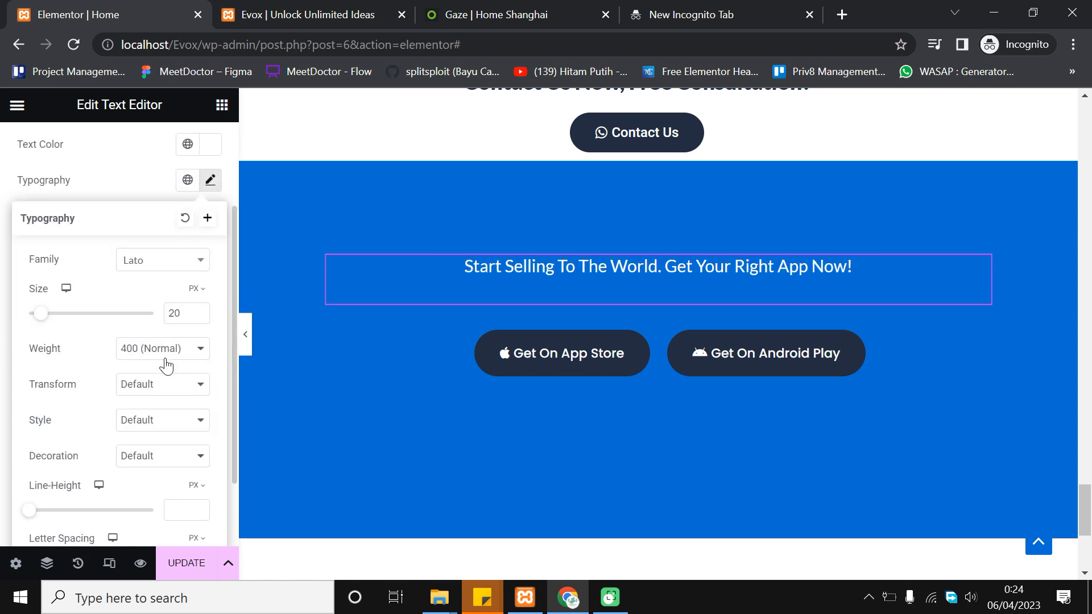
click(200, 310)
click(200, 310)
click(200, 311)
click(200, 310)
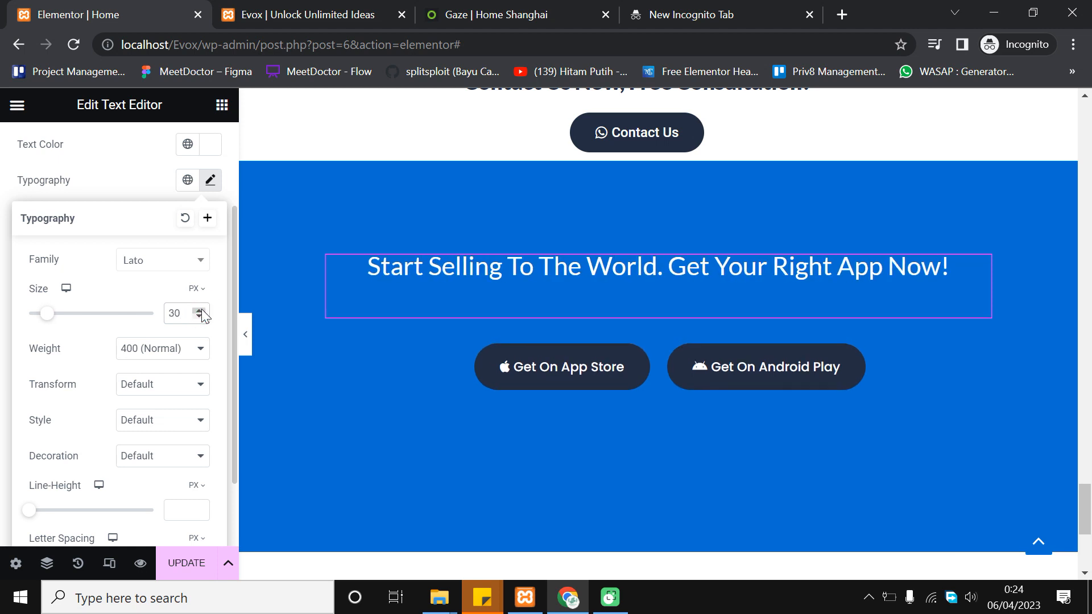
click(199, 311)
click(200, 310)
click(200, 310)
click(200, 310)
click(200, 310)
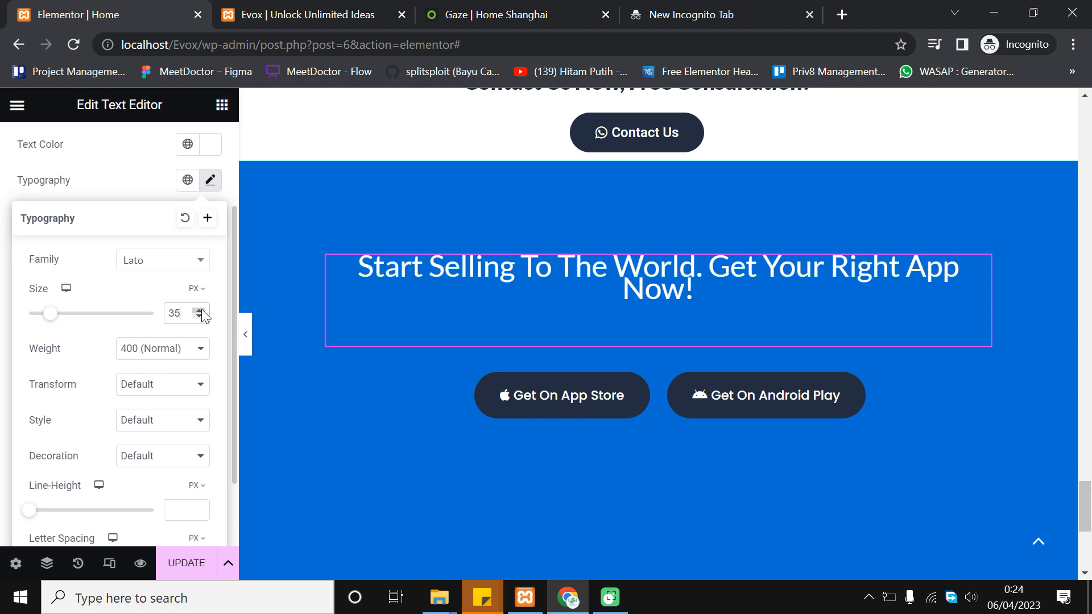
click(249, 335)
click(8, 332)
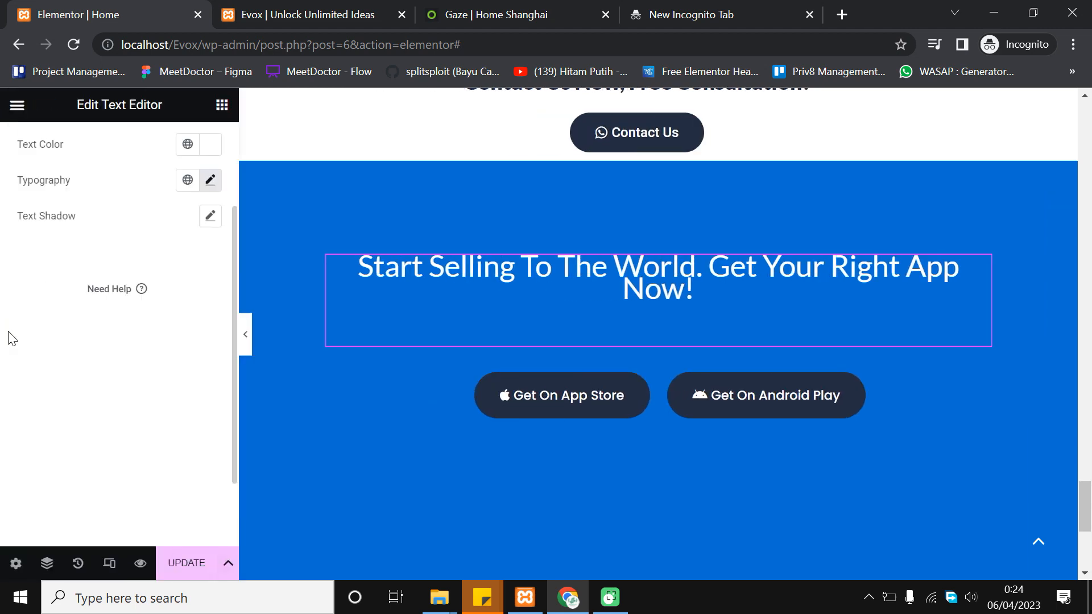
Set the font weight to 800 Extra Bold and preview the heading
scroll(120, 301, up, 3)
click(209, 310)
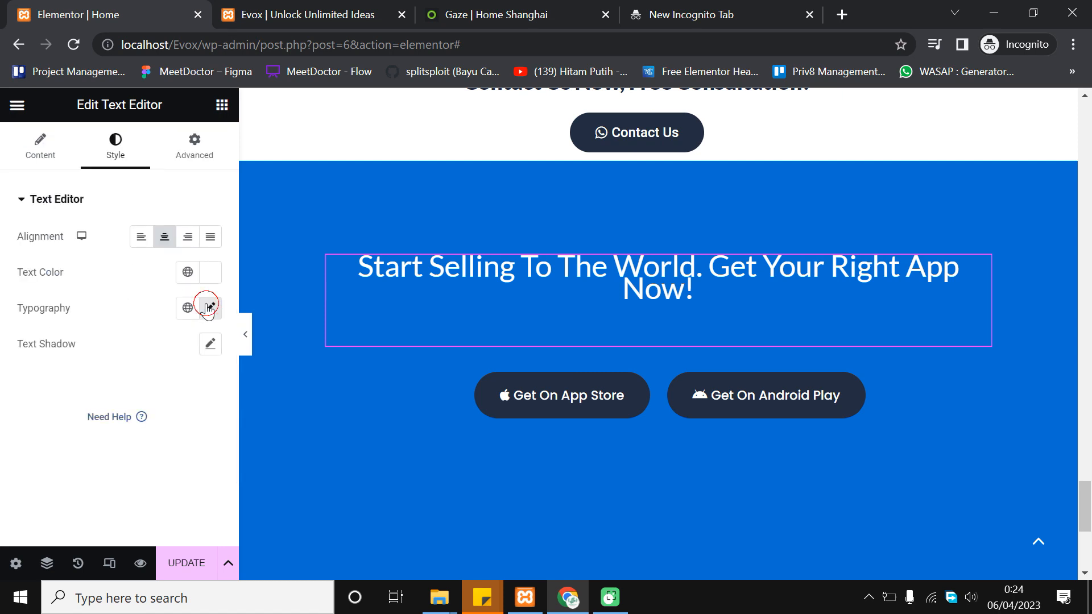
scroll(188, 398, down, 3)
click(201, 350)
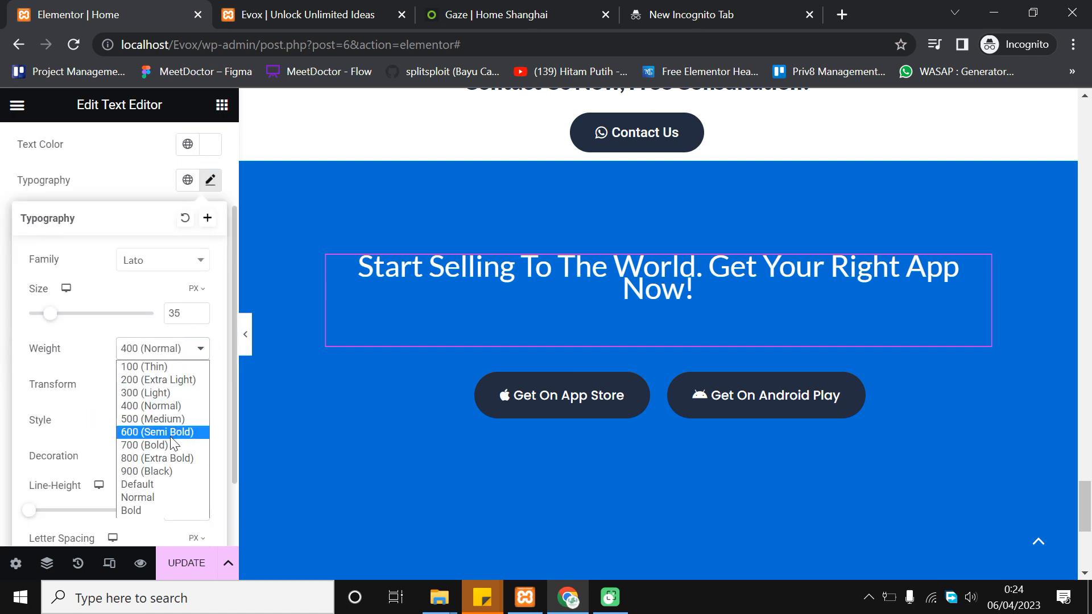
click(174, 458)
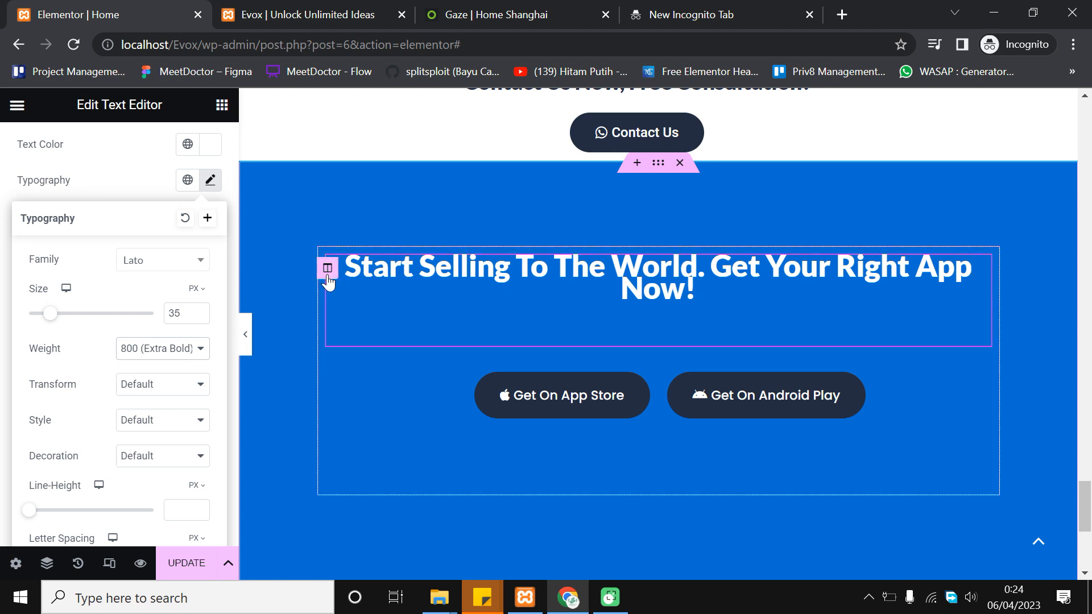
click(246, 332)
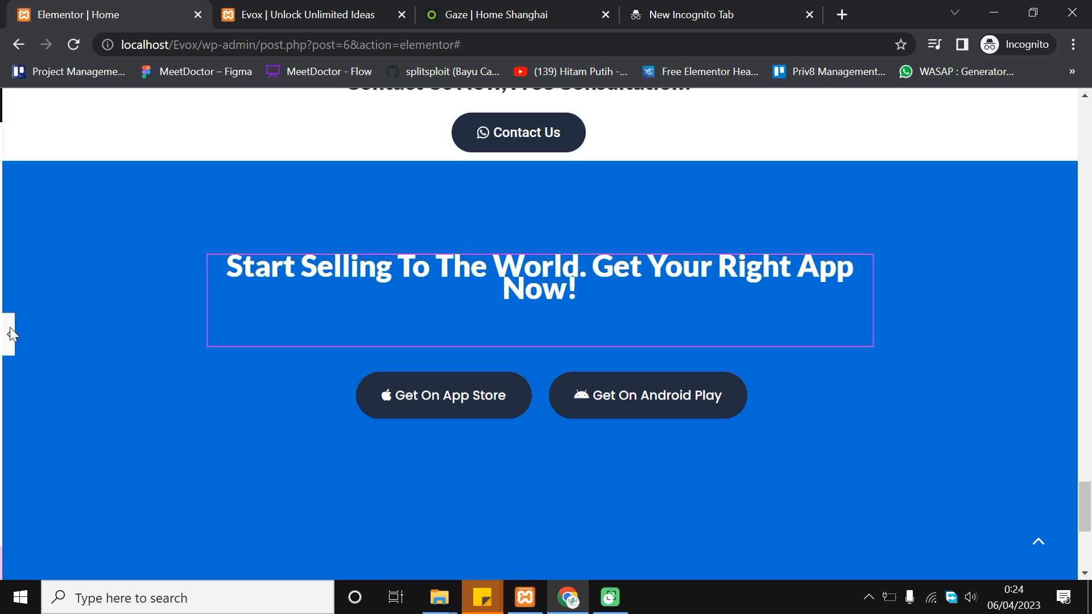
After comparing the Gaze and live tabs, select the blue banner section and view its Layout settings (Boxed, 800)
click(10, 334)
click(480, 12)
click(303, 13)
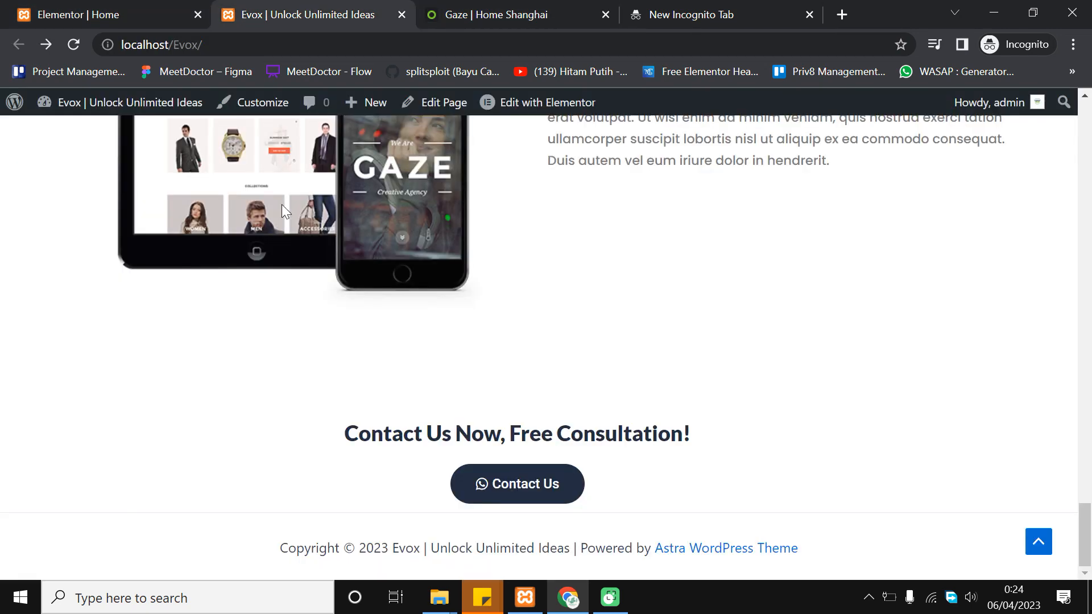
click(125, 12)
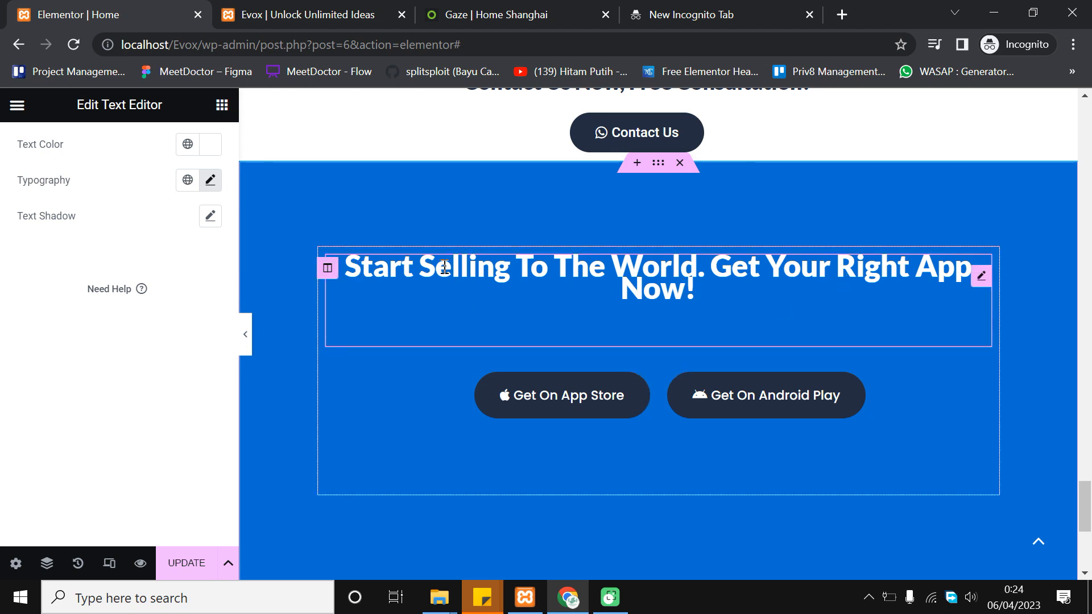
click(328, 269)
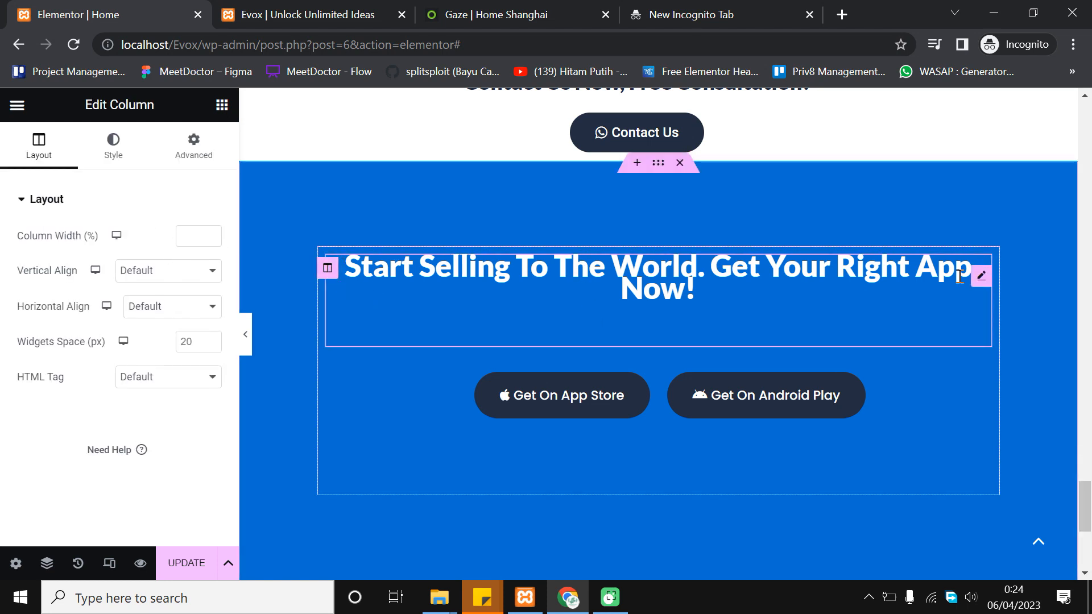
click(980, 278)
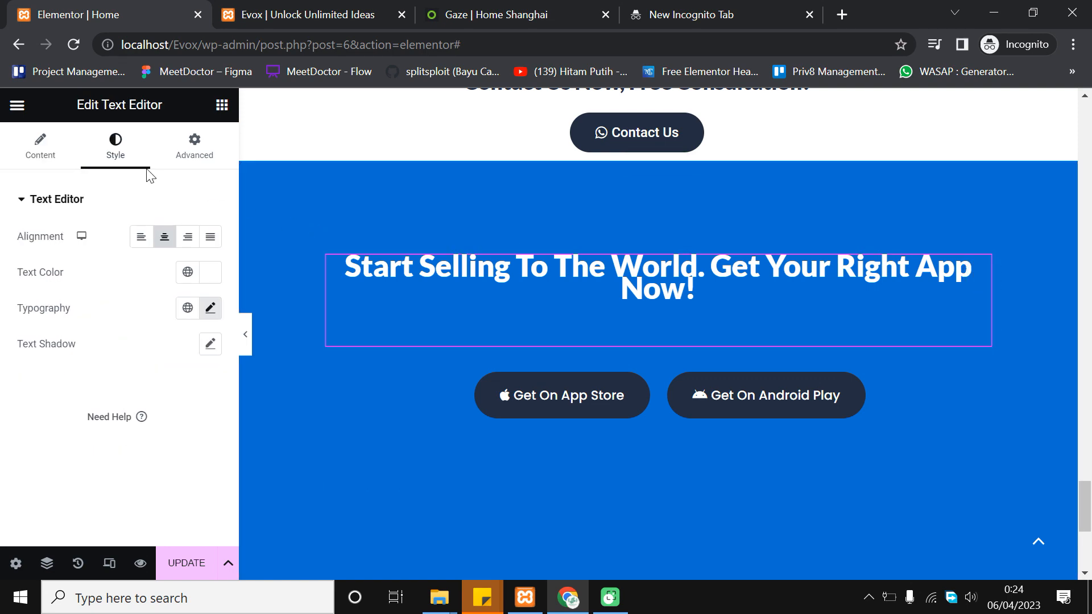
click(63, 146)
scroll(313, 446, down, 3)
scroll(313, 441, up, 3)
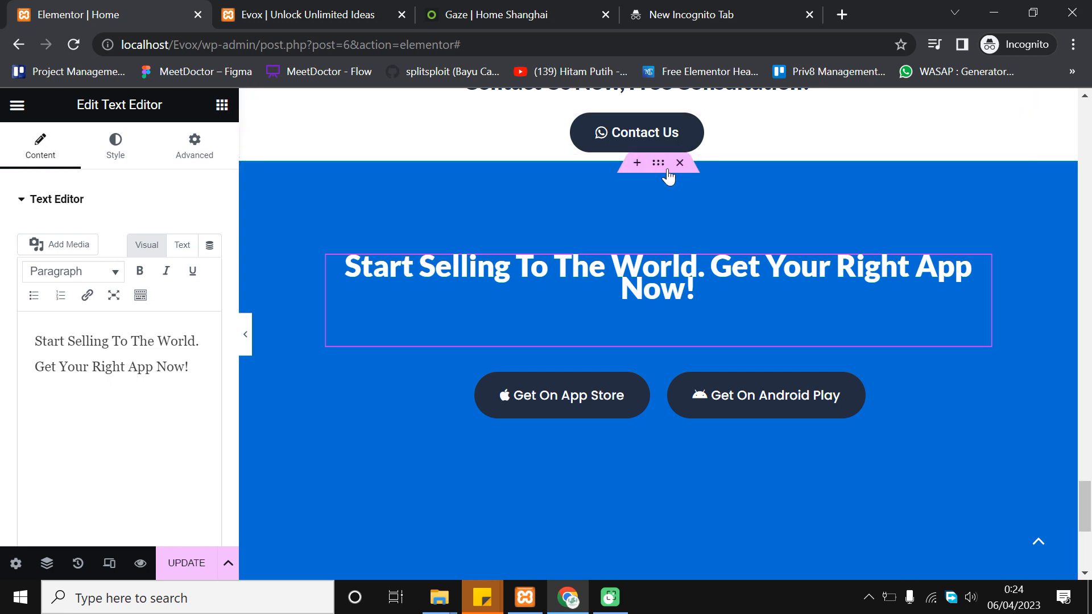
click(661, 165)
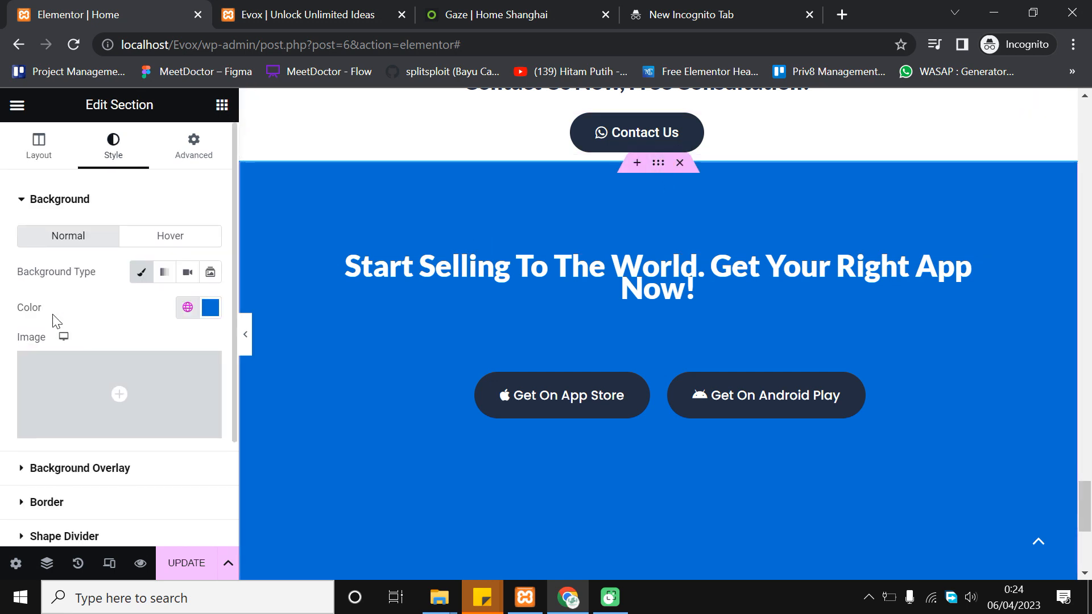
click(37, 161)
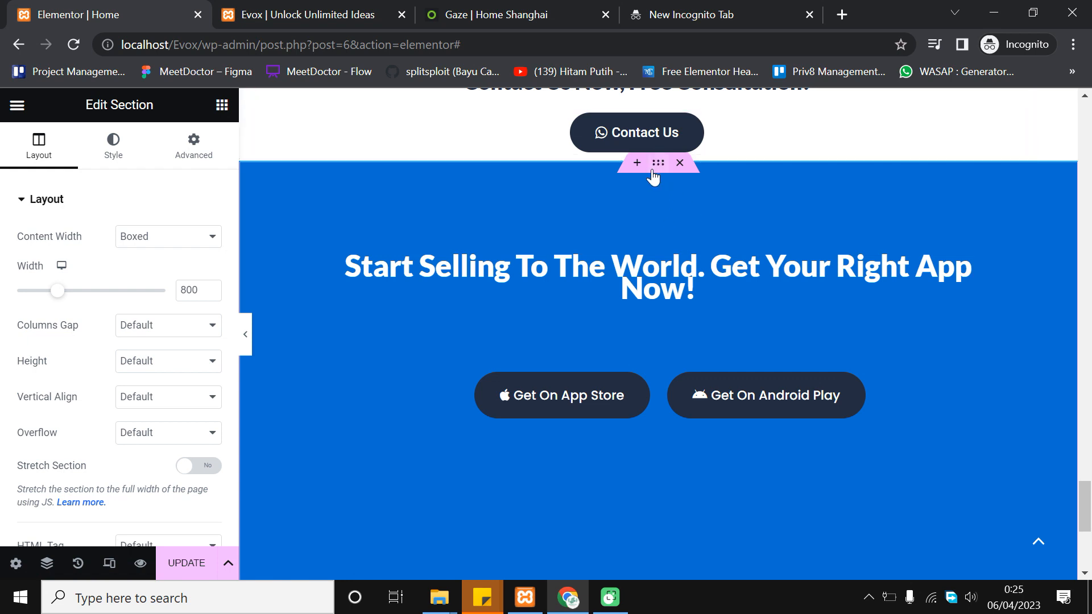
Raise the blue section's content width from 800 to 950 px
drag(657, 171, 657, 170)
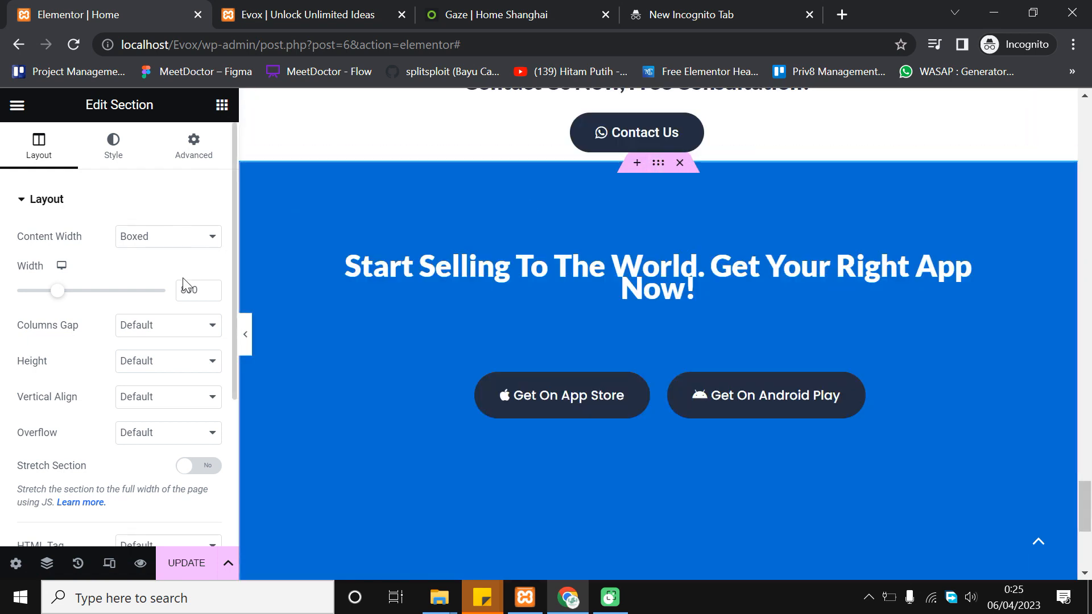
click(209, 288)
drag(58, 296, 75, 299)
click(209, 288)
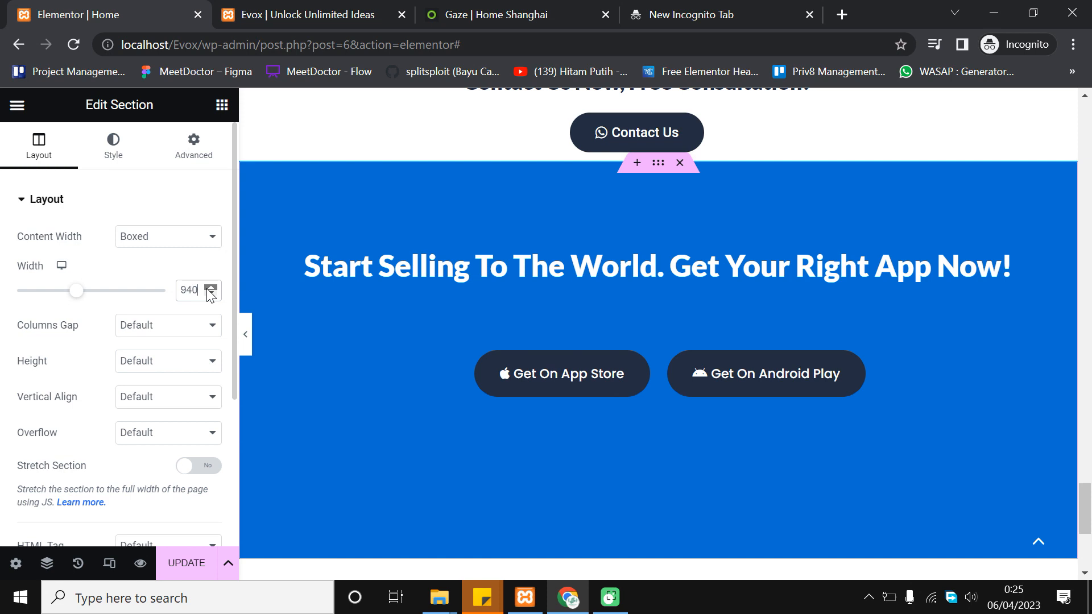
click(210, 288)
click(209, 288)
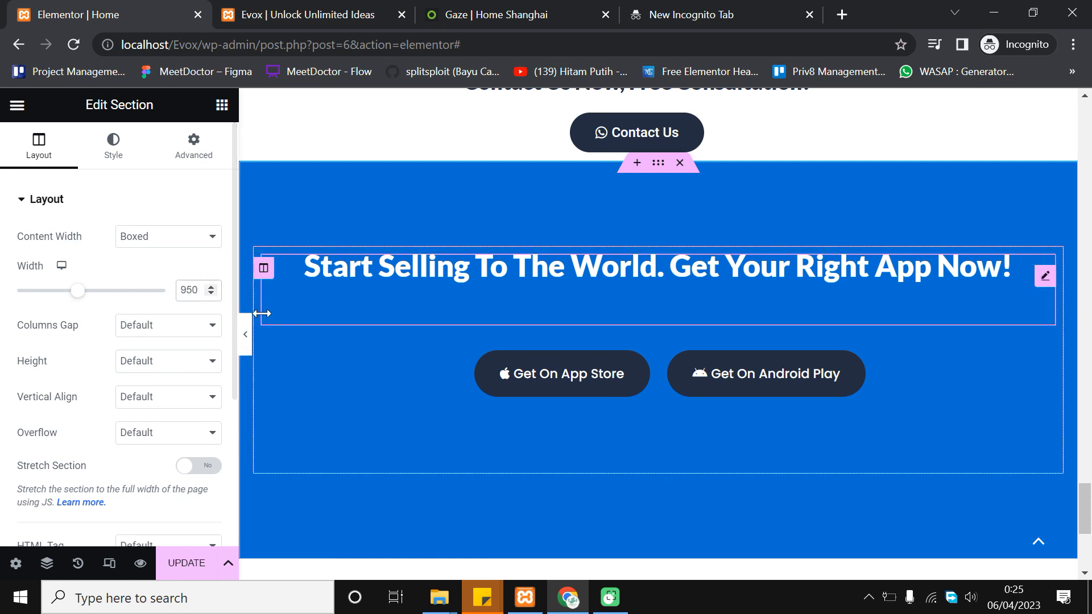
Preview the 950 px layout at full width and compare it with the Gaze reference demo
click(246, 340)
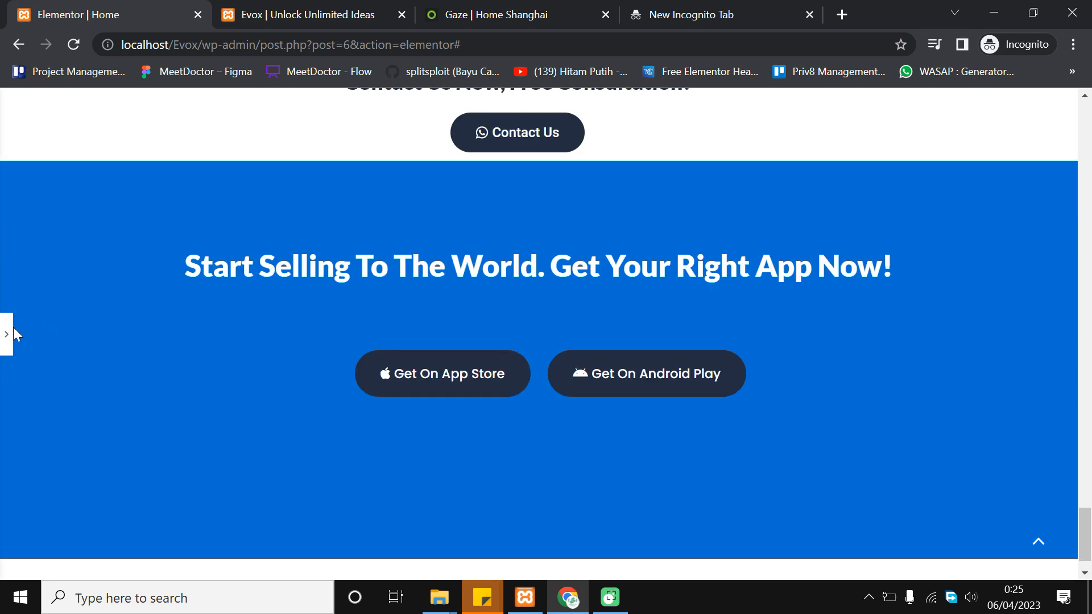
click(13, 336)
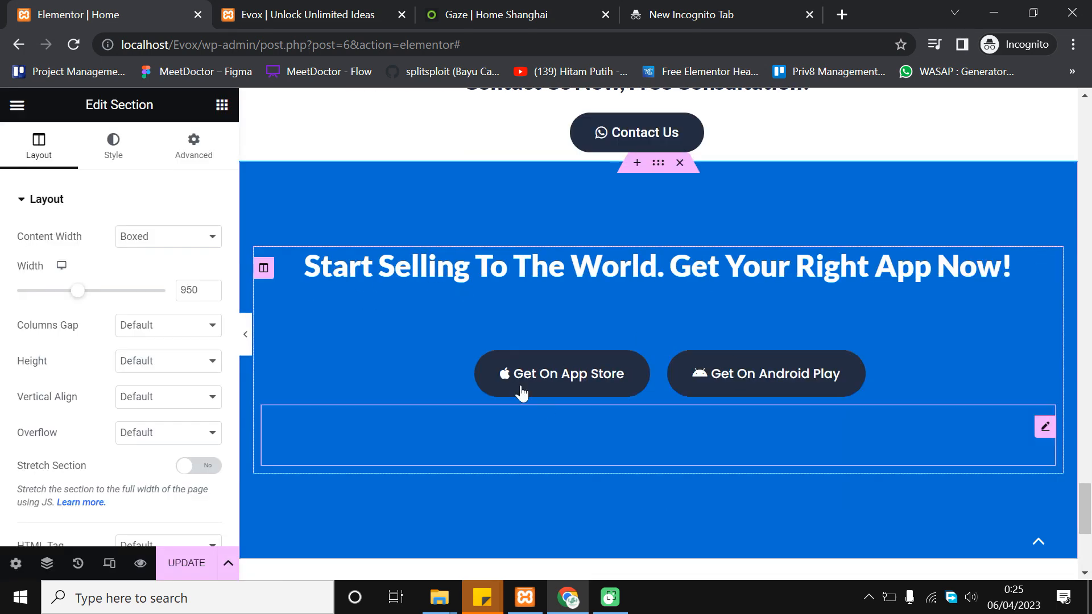
click(487, 17)
click(39, 12)
Set the blue section's padding to 100 px top and 70 px bottom
click(199, 139)
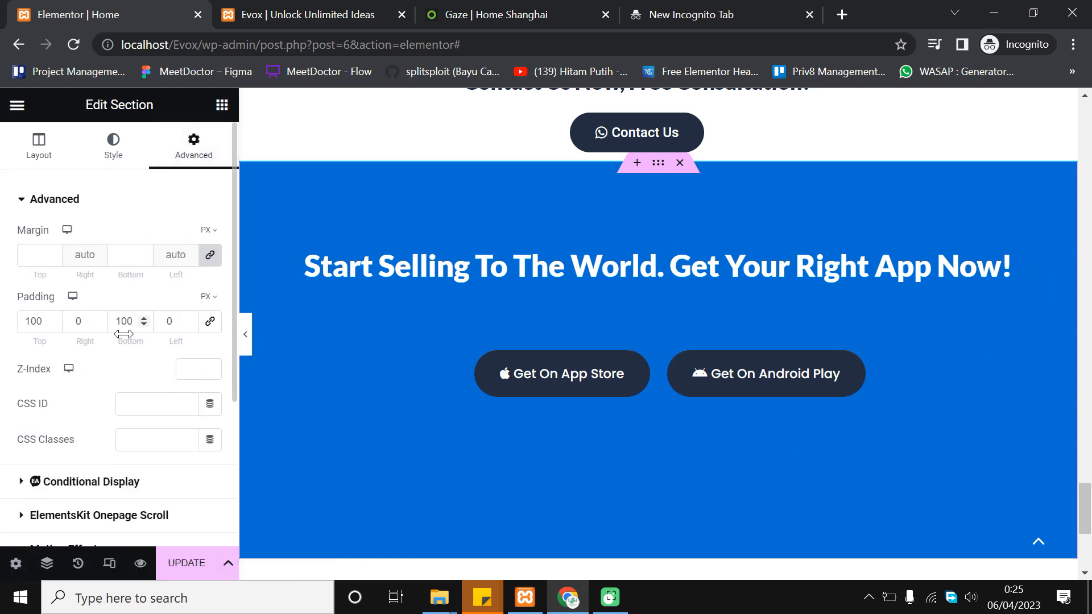
click(131, 321)
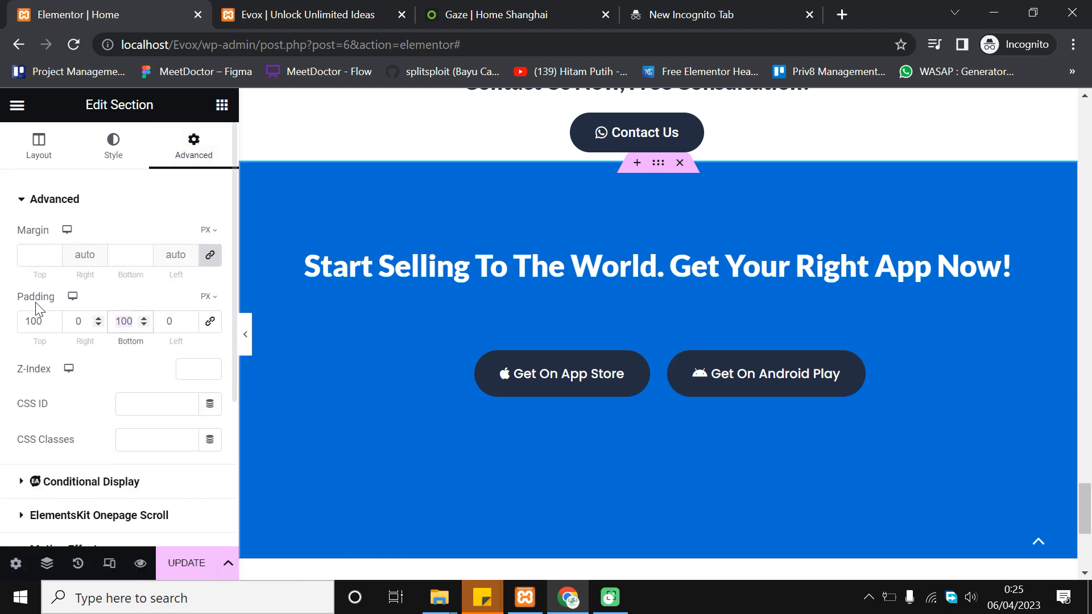
text(50)
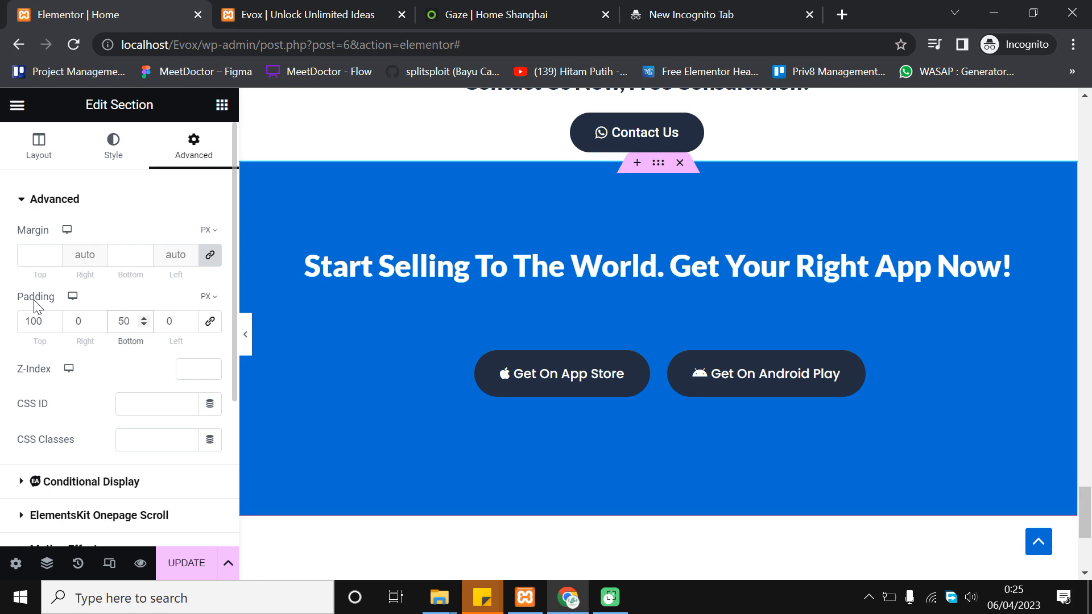
click(40, 317)
text(50)
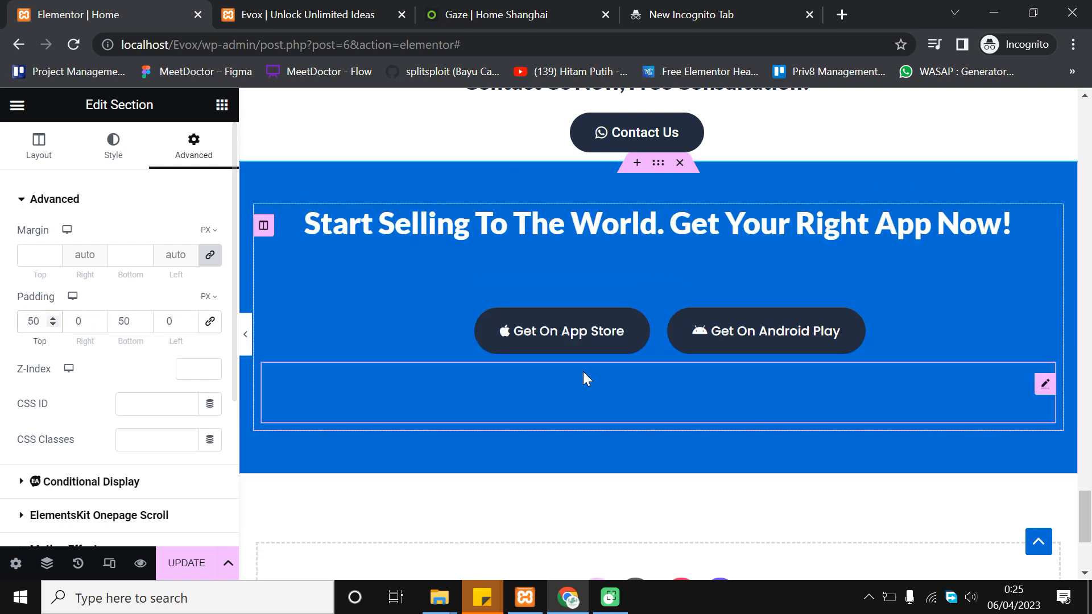
scroll(583, 371, up, 3)
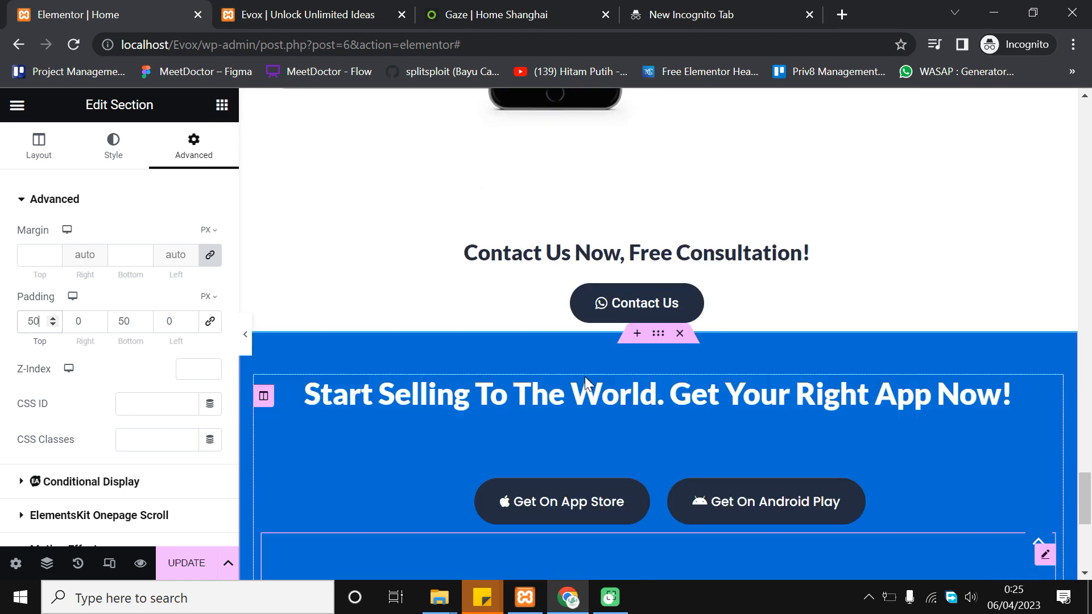
double_click(35, 320)
text(100)
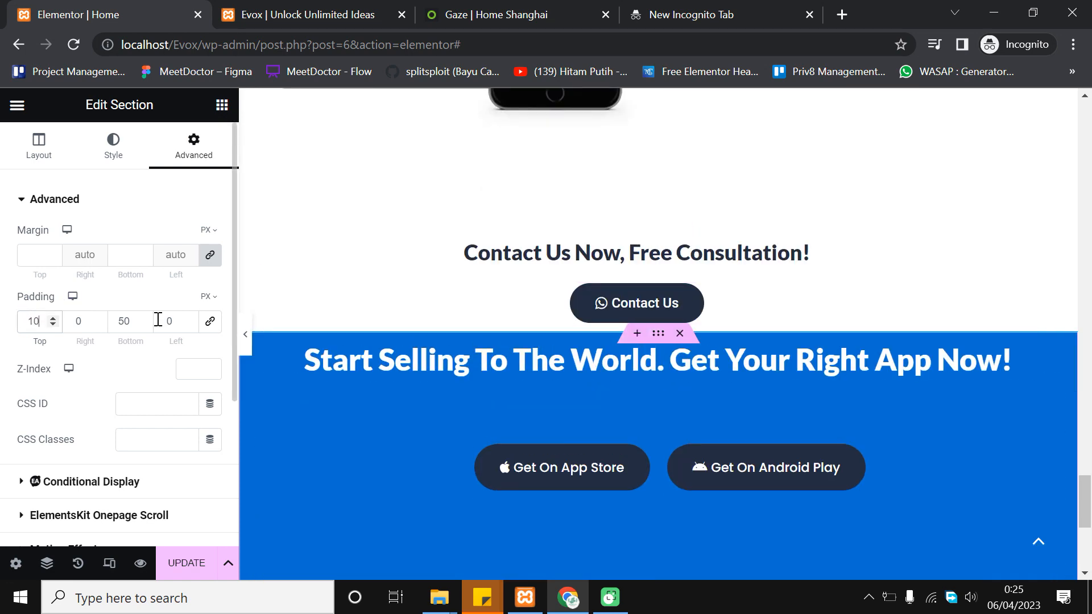
scroll(312, 356, down, 3)
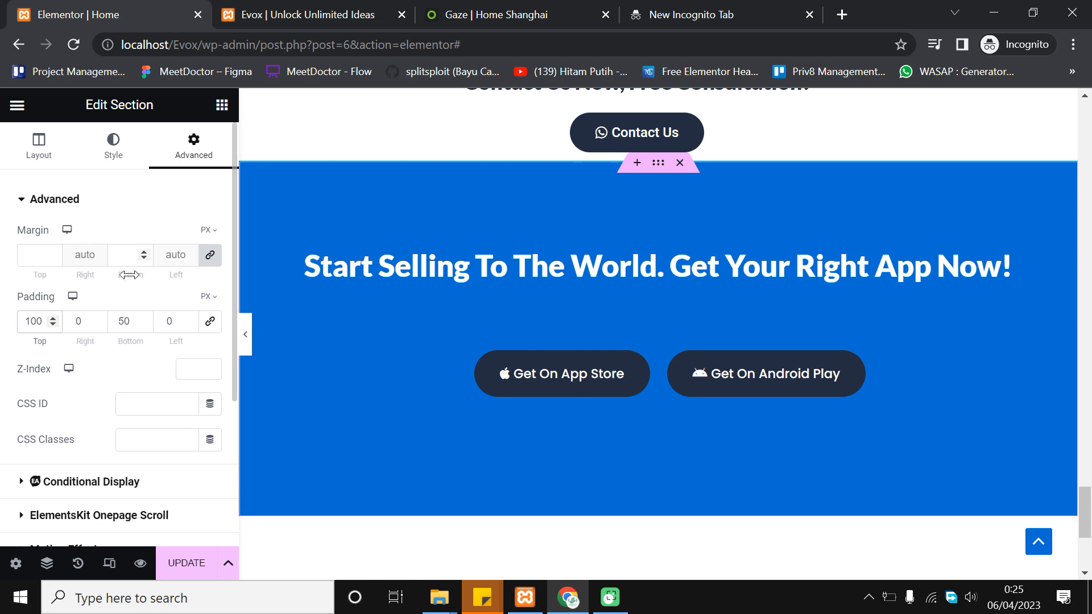
click(125, 322)
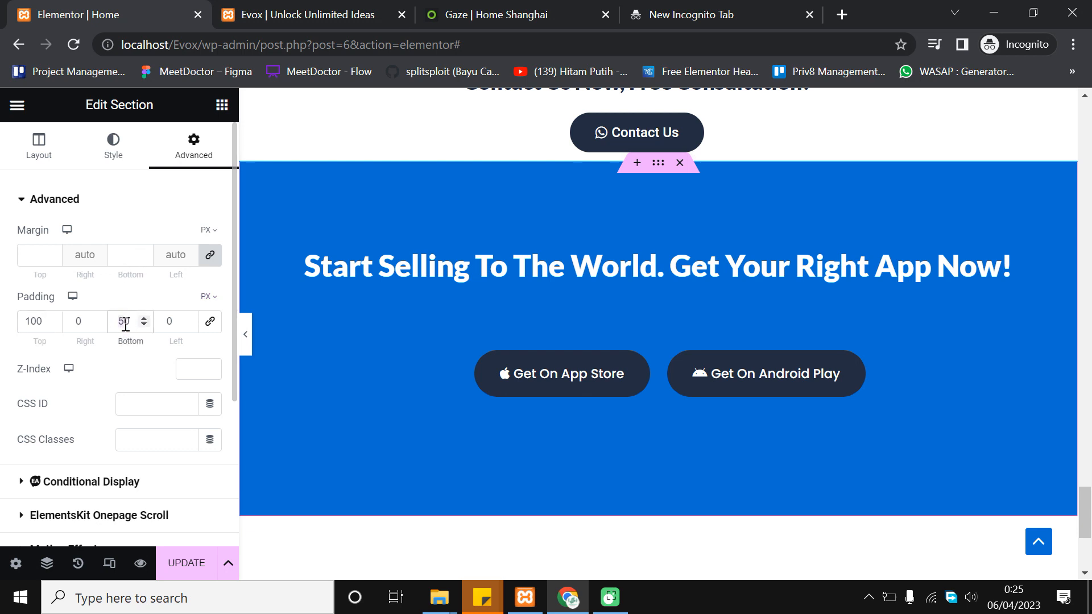
Check the Gaze reference, save the page, and reload the live Evox site
click(469, 7)
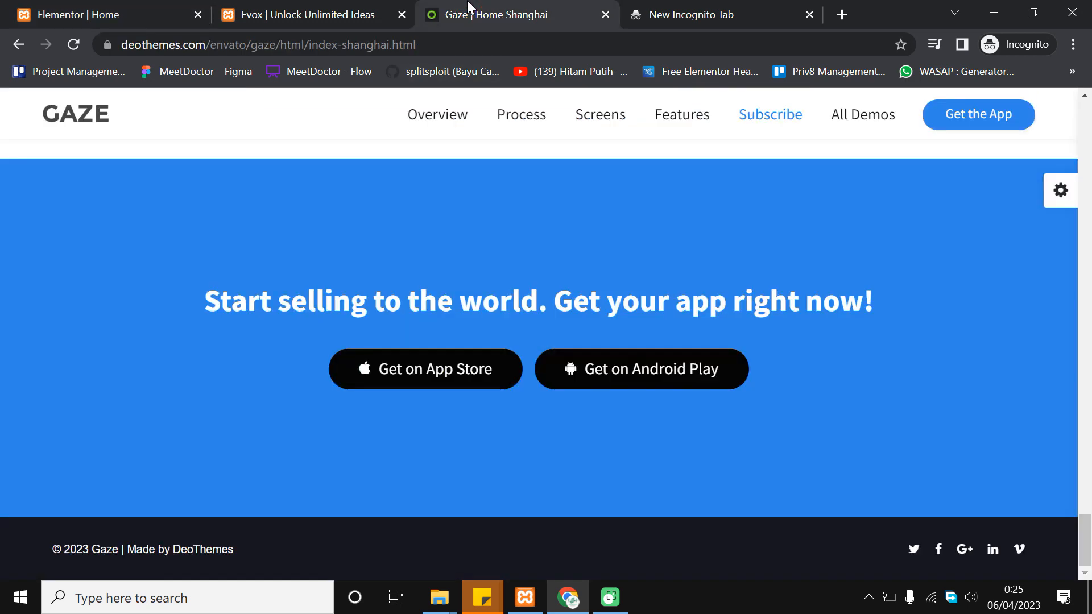
click(67, 6)
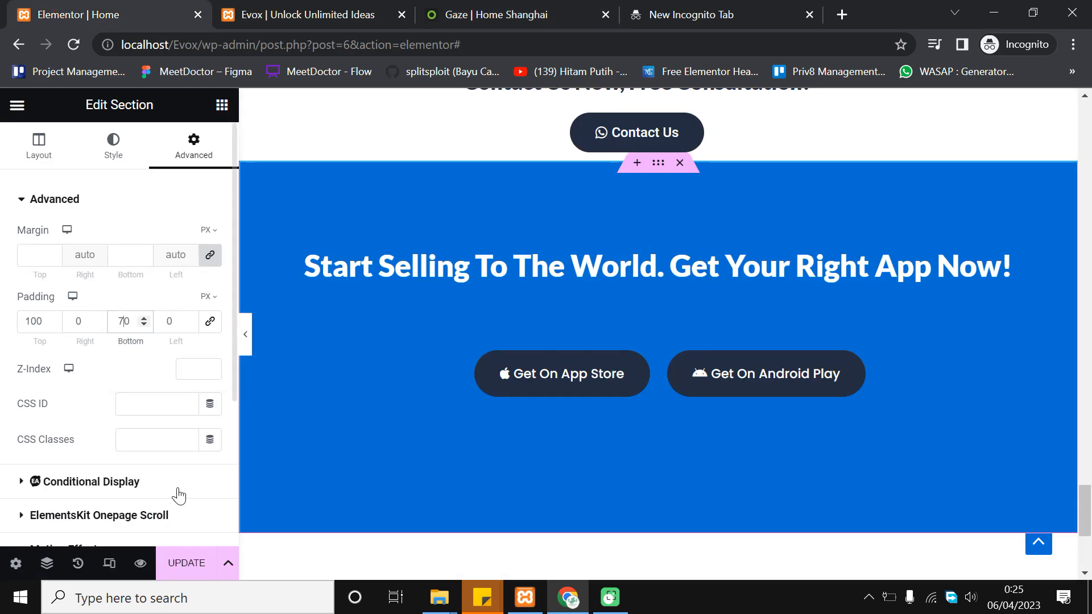
click(191, 564)
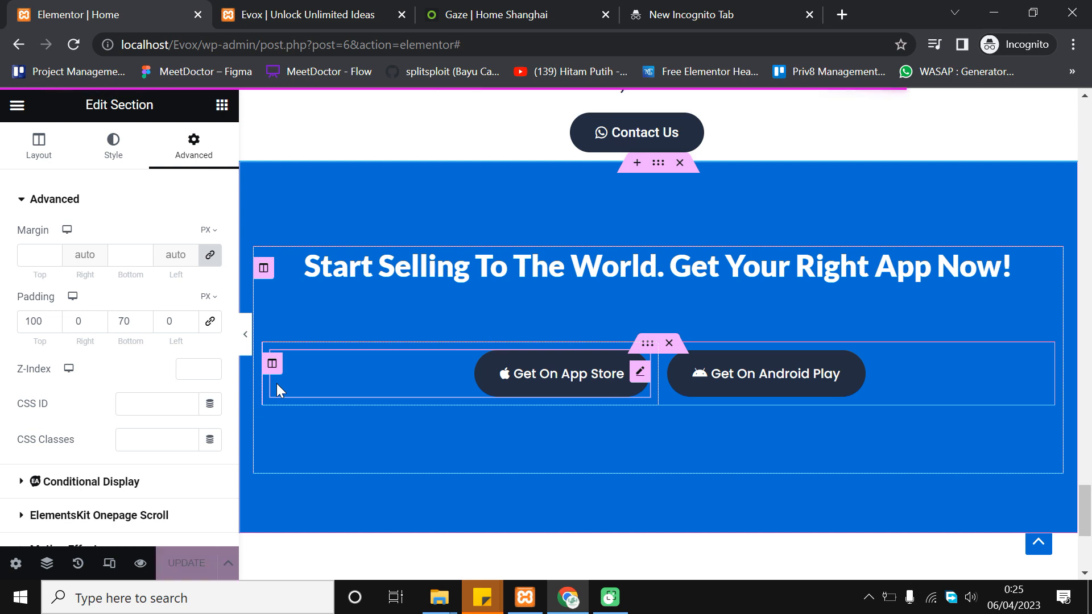
click(321, 11)
click(73, 44)
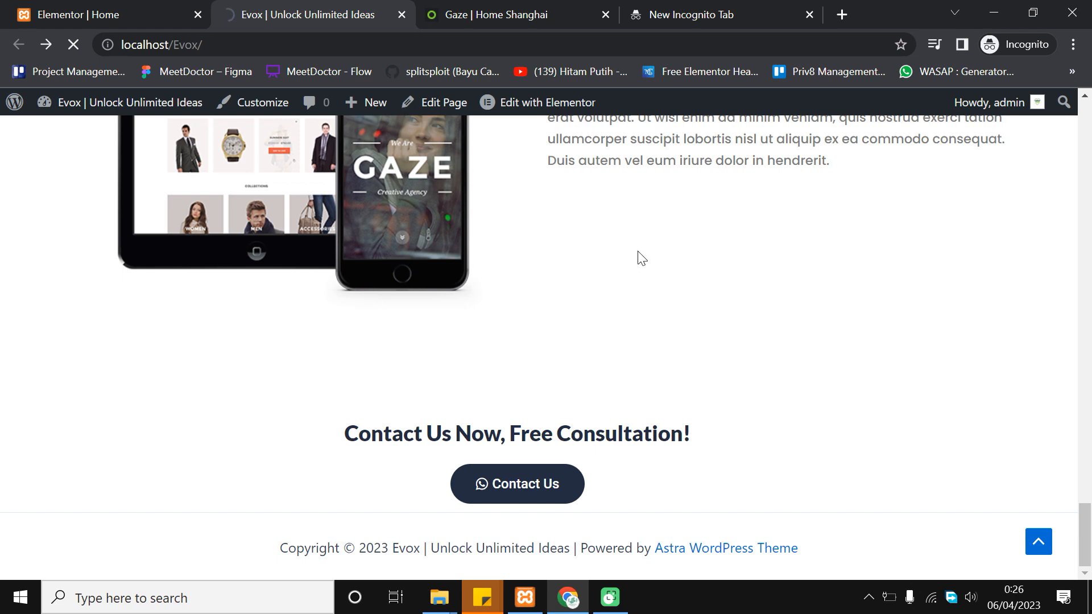
Scroll the live Evox page to review the Contact Us section above the blue banner
scroll(638, 251, down, 5)
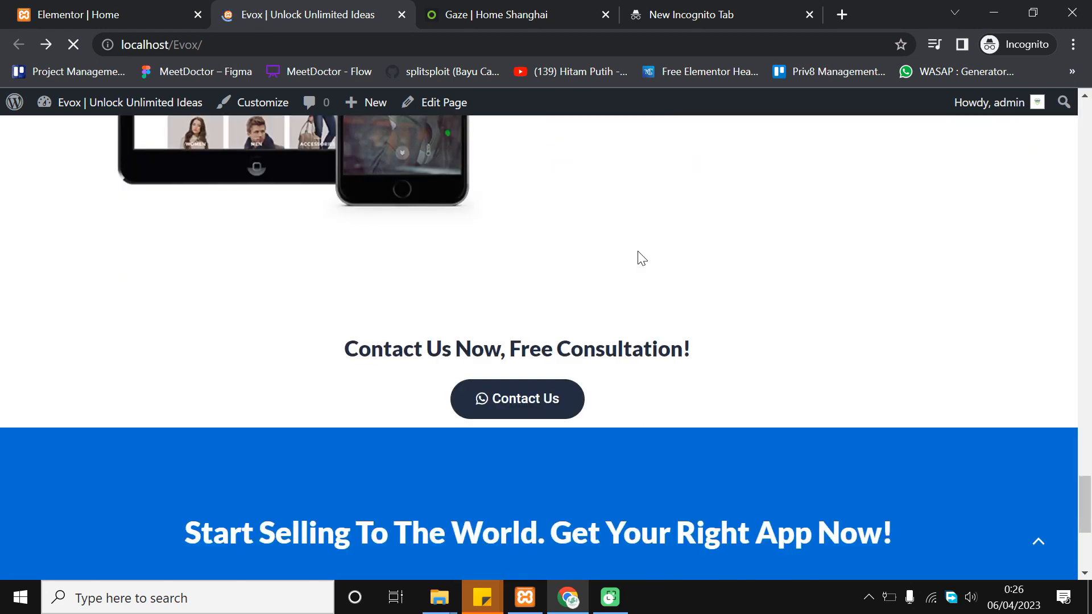
scroll(639, 256, up, 1)
scroll(834, 351, down, 1)
scroll(838, 349, down, 1)
scroll(900, 366, up, 1)
scroll(796, 313, down, 1)
scroll(659, 267, up, 2)
scroll(662, 313, down, 3)
scroll(677, 358, up, 1)
scroll(682, 361, up, 1)
scroll(683, 361, down, 2)
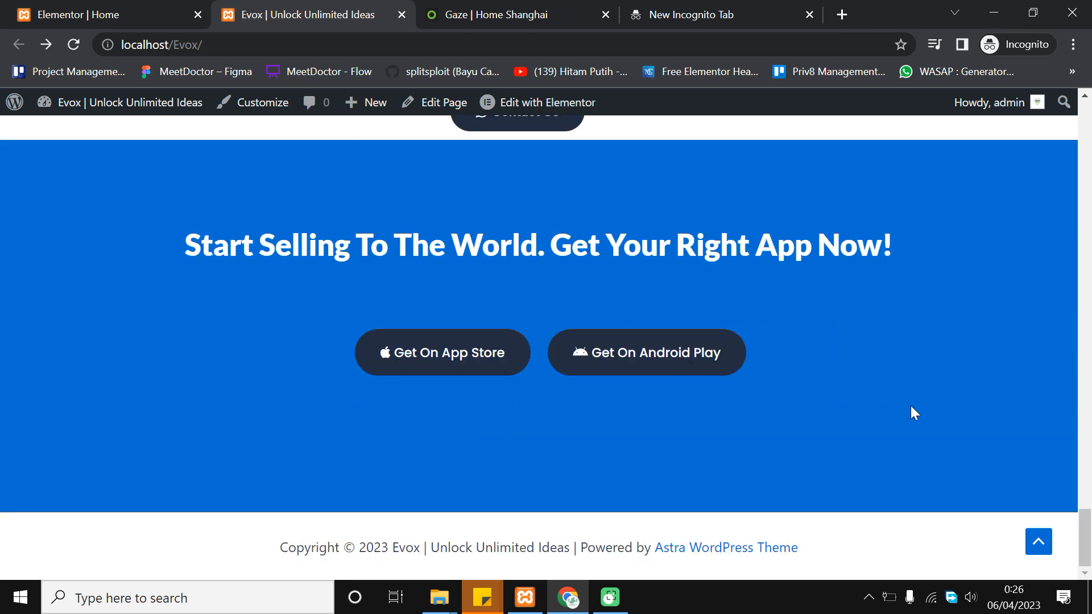
scroll(910, 405, up, 1)
scroll(530, 242, up, 1)
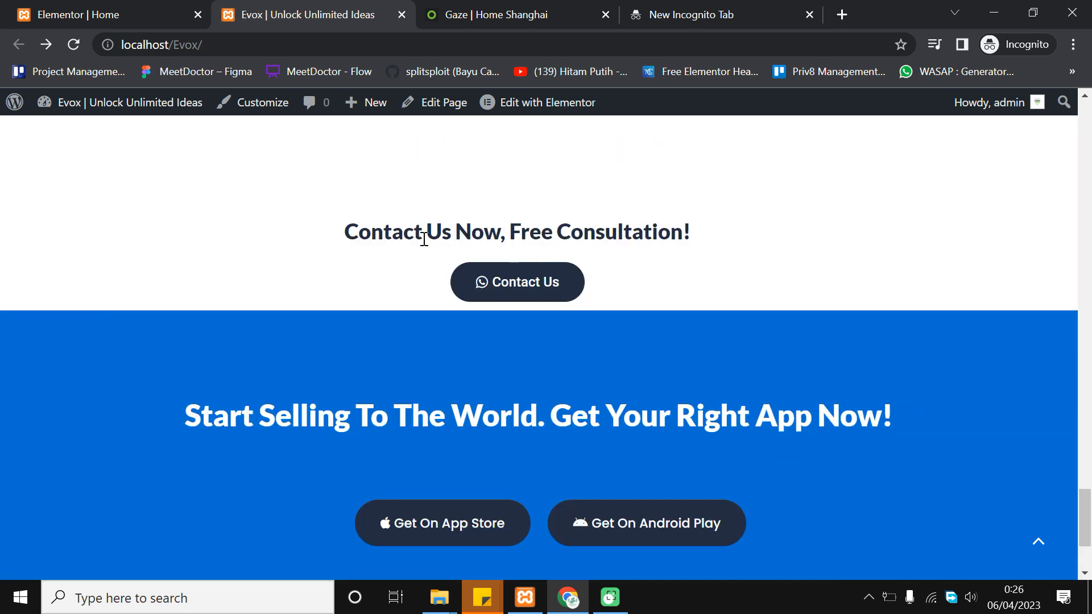
Select the 'Contact Us Now, Free Consultation!' heading text, then return to the Elementor editor
triple_click(601, 238)
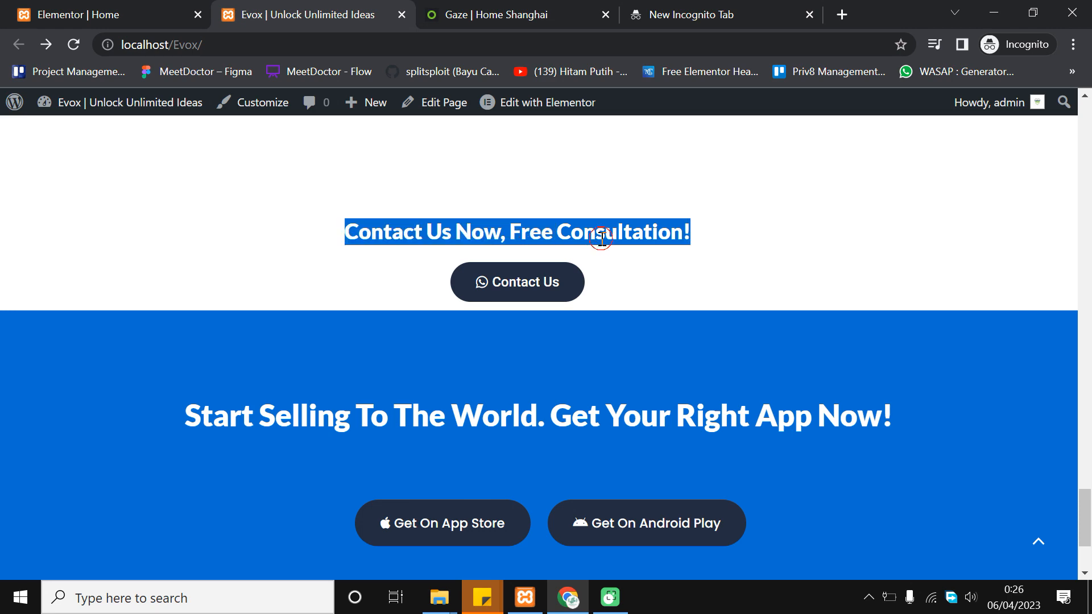
click(592, 234)
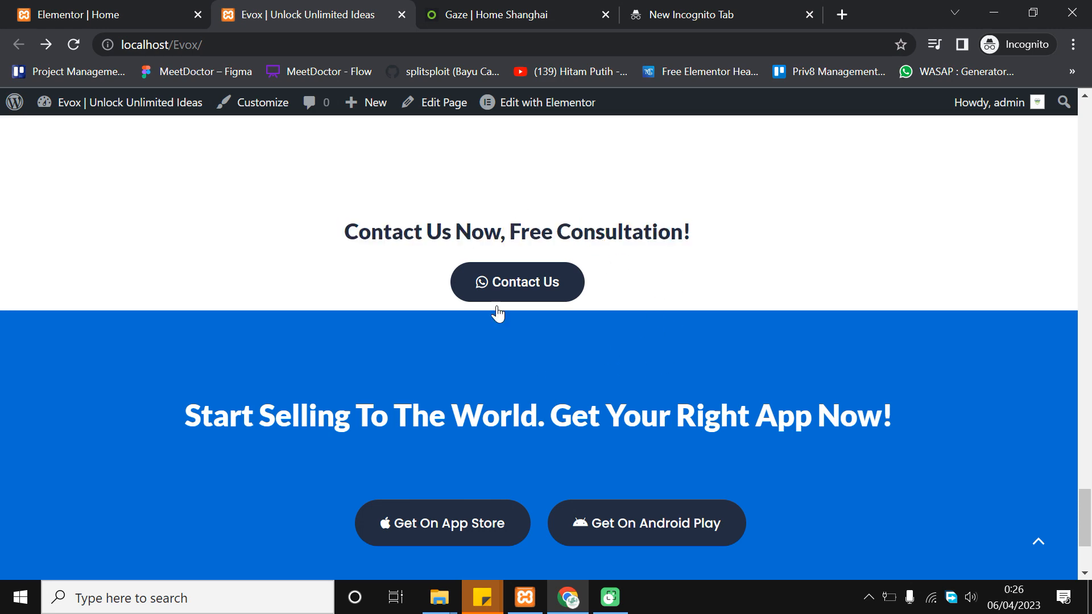
click(59, 7)
scroll(660, 373, up, 4)
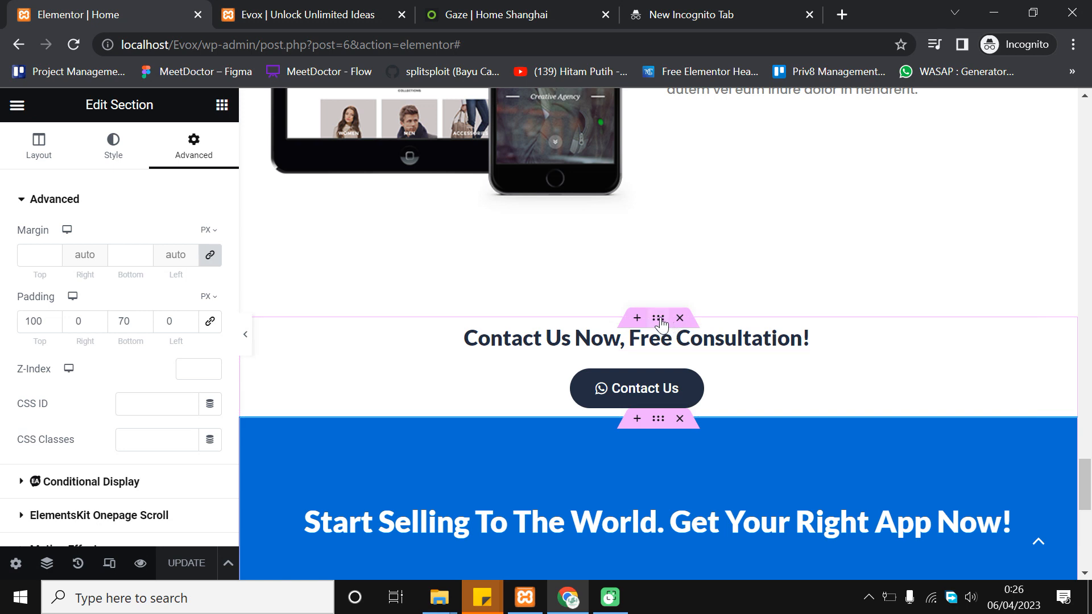
Select the Contact Us section and set its bottom padding to 50 px, top 0
click(659, 319)
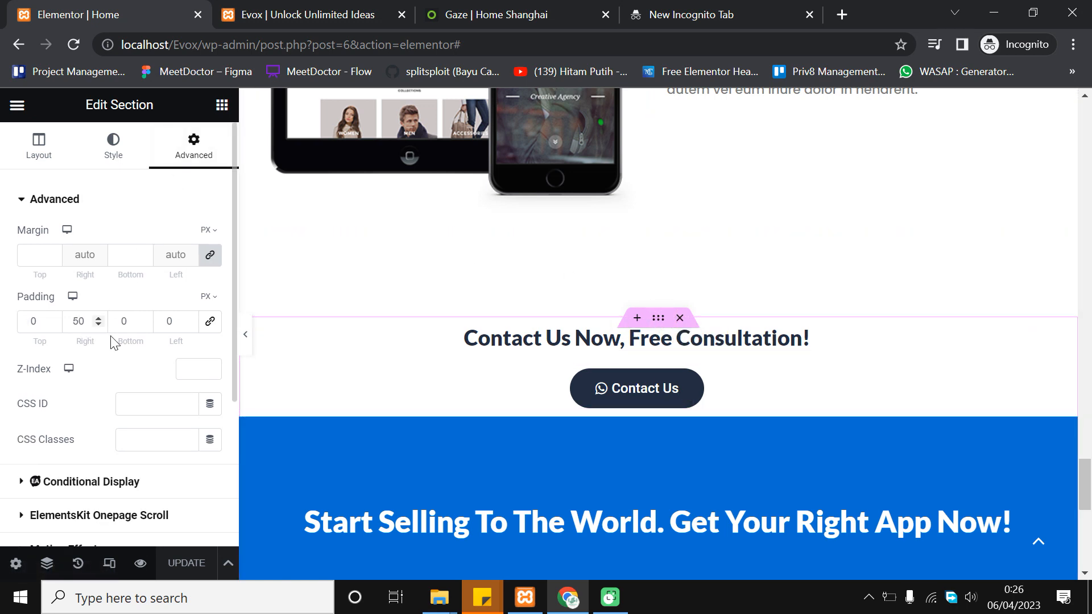
click(146, 317)
click(146, 317)
click(146, 318)
click(147, 317)
click(147, 318)
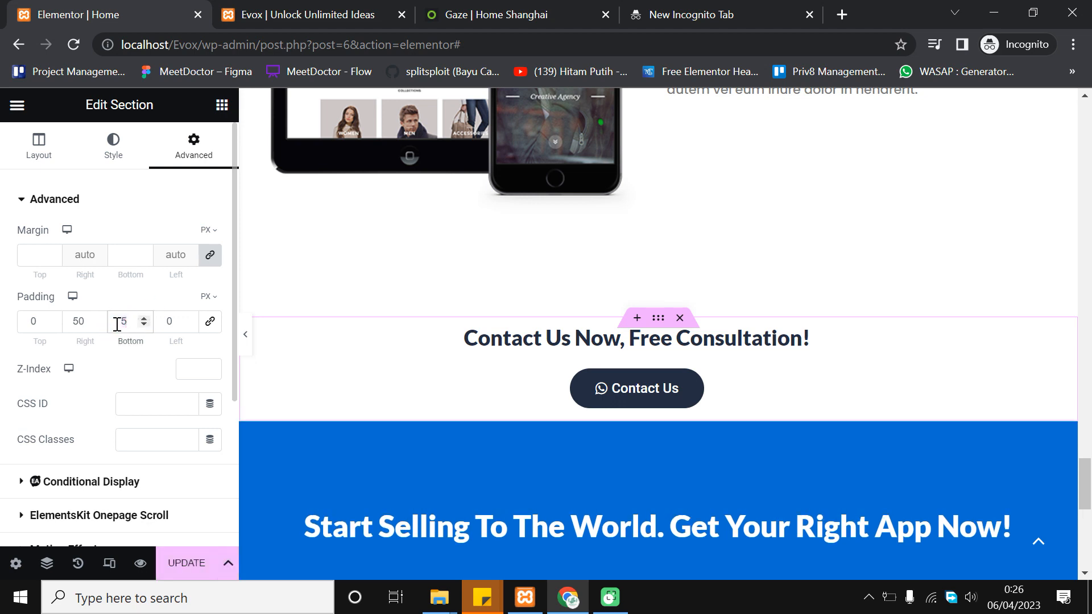
text(0)
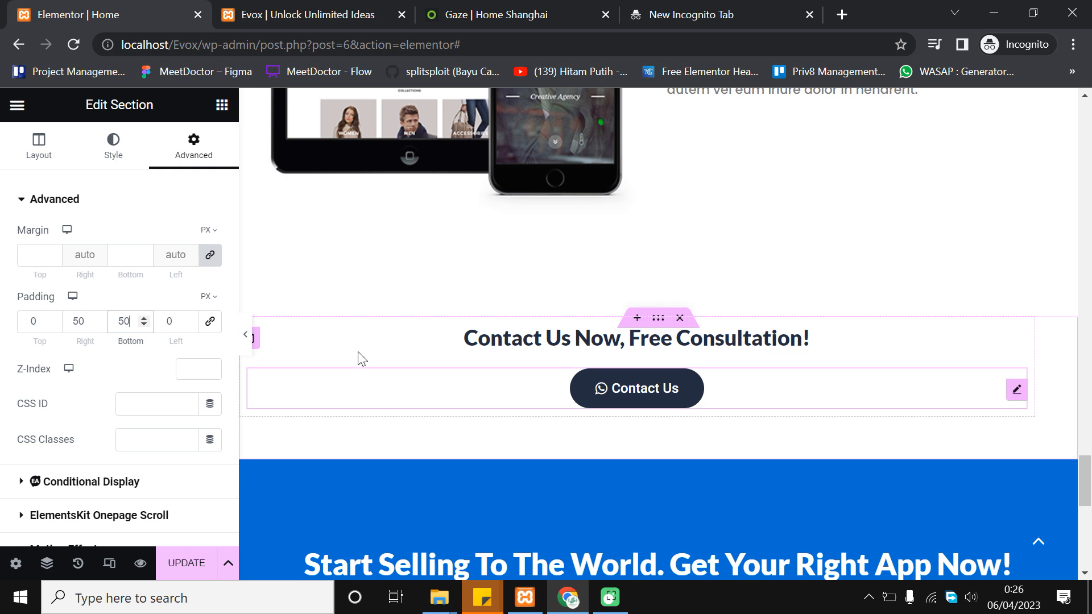
Save the page and reload the live Evox site
scroll(483, 432, down, 2)
click(186, 568)
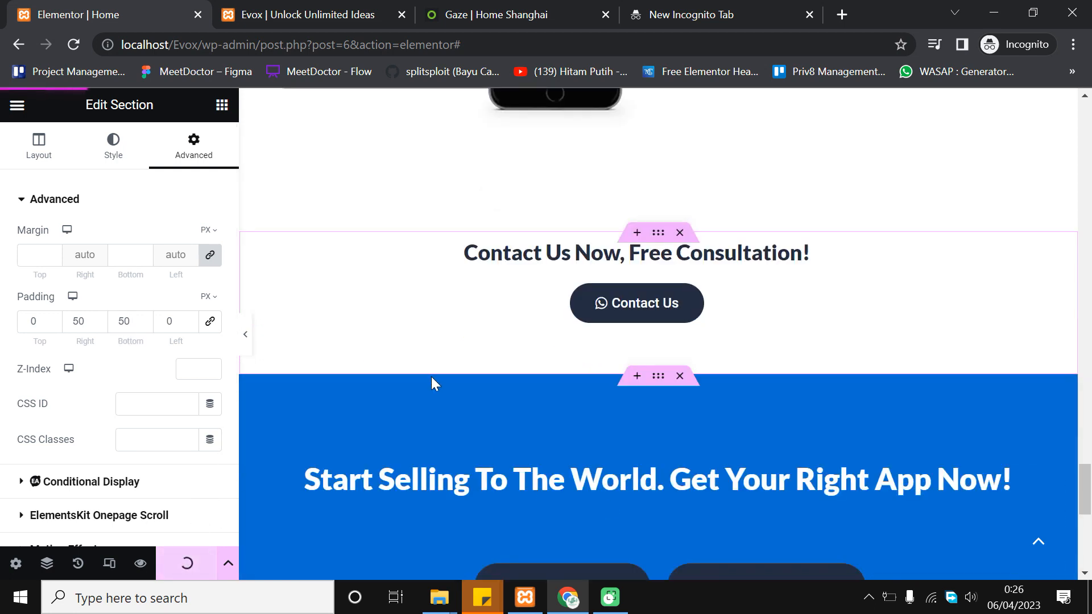
scroll(482, 333, down, 2)
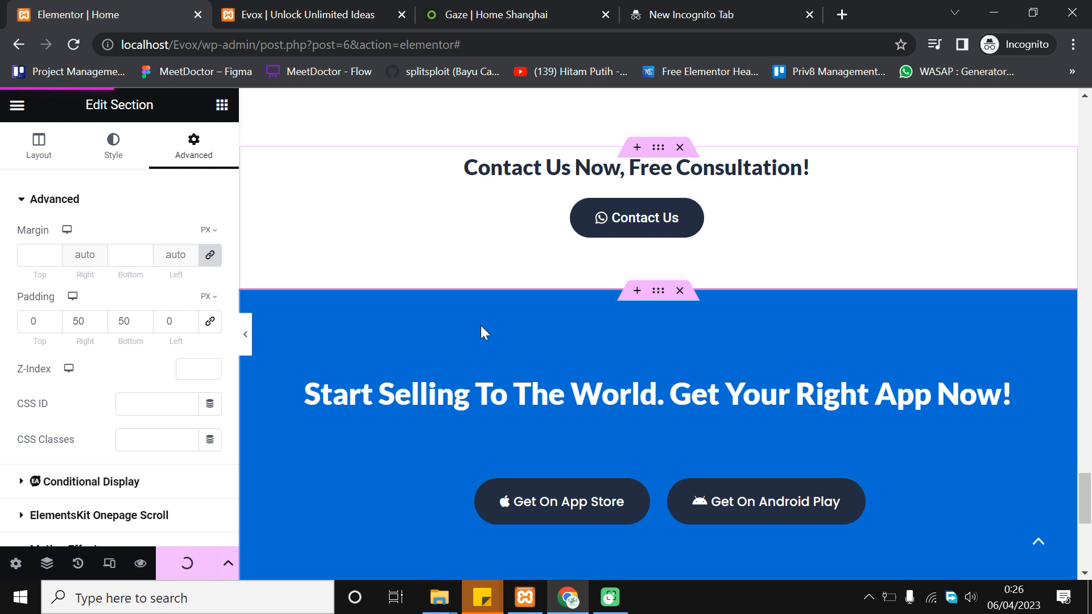
click(316, 12)
click(74, 44)
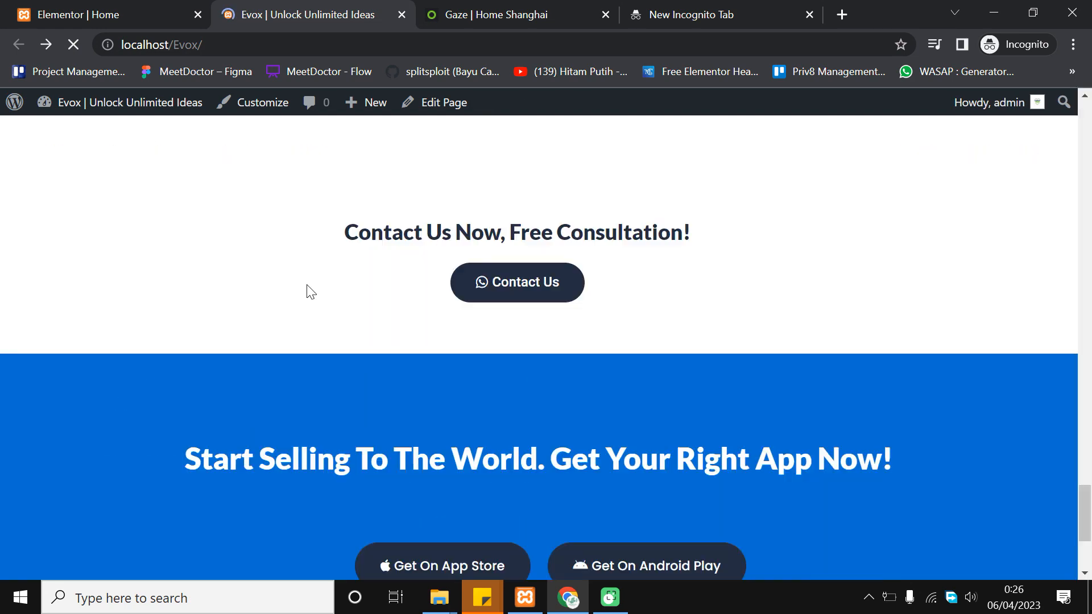
Scroll the reloaded live page to inspect the new spacing below the Contact Us button
scroll(306, 284, down, 3)
scroll(666, 265, up, 5)
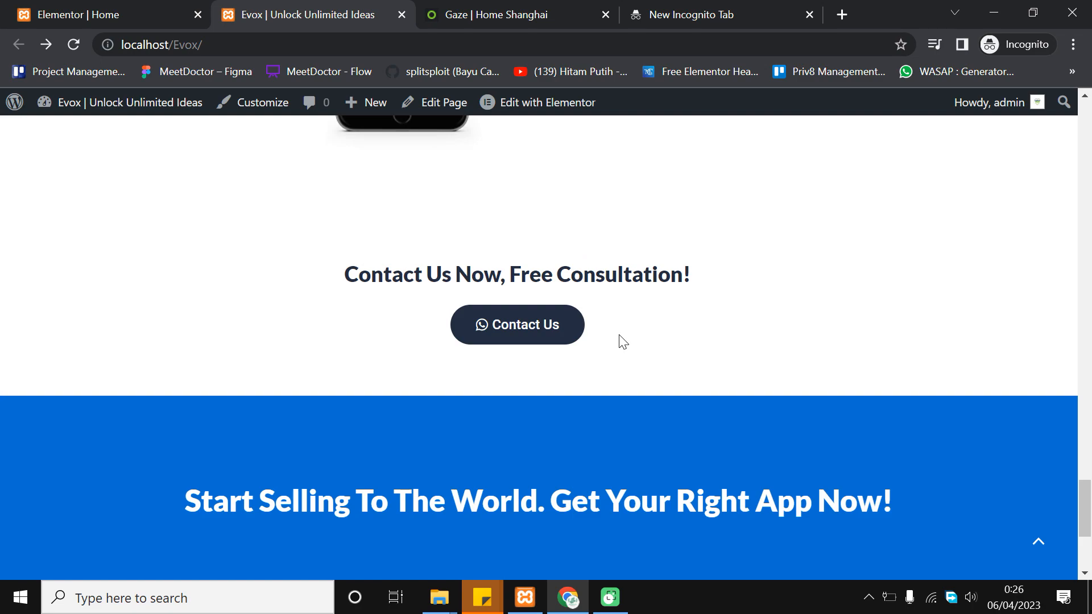
scroll(633, 339, down, 5)
scroll(631, 338, up, 13)
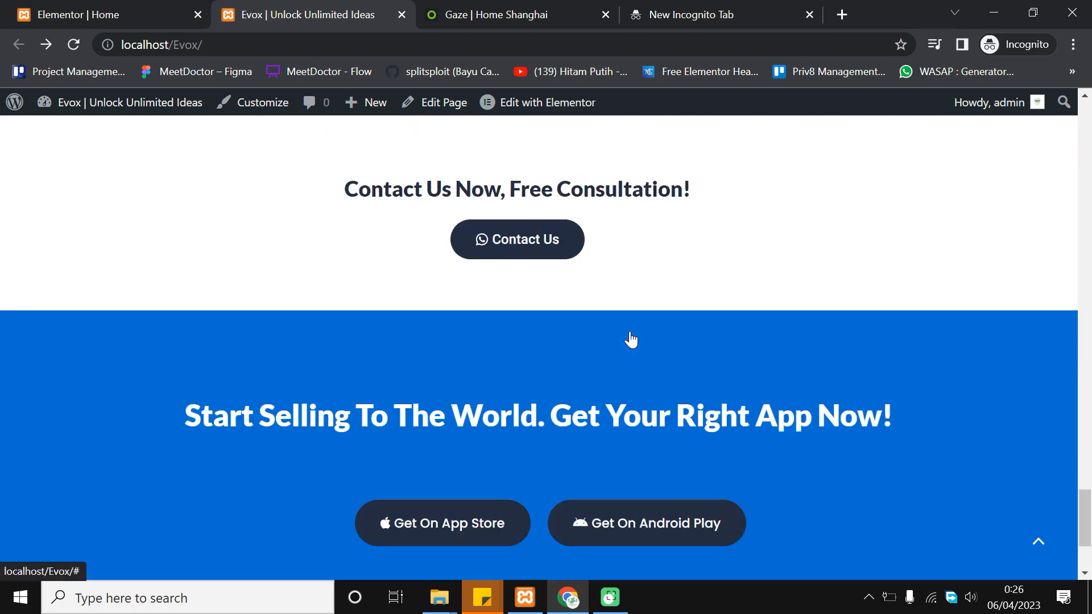
scroll(631, 336, down, 8)
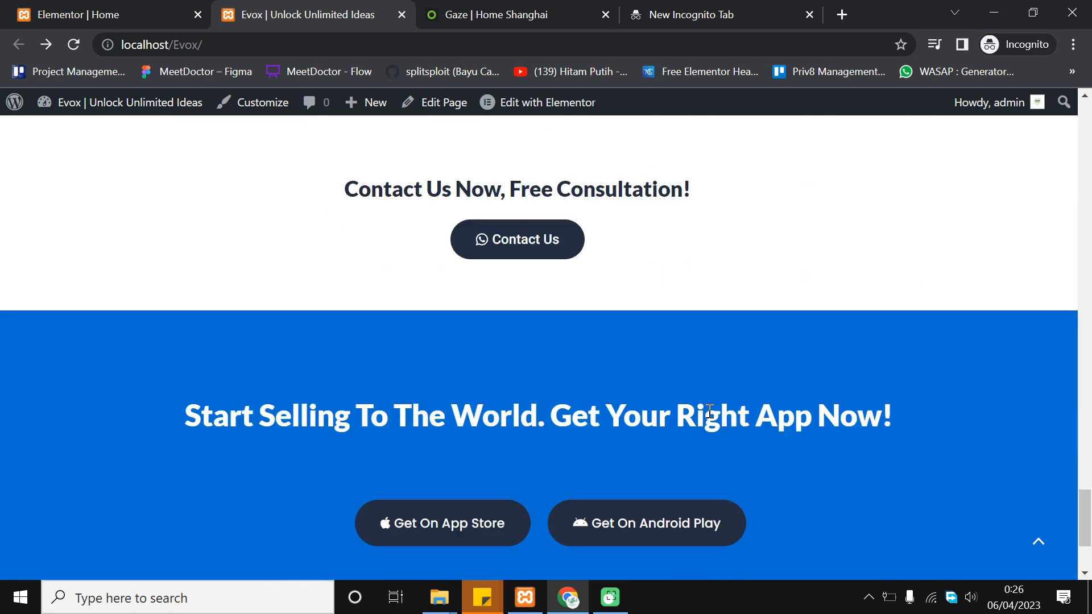
scroll(990, 488, down, 3)
drag(1087, 541, 1086, 108)
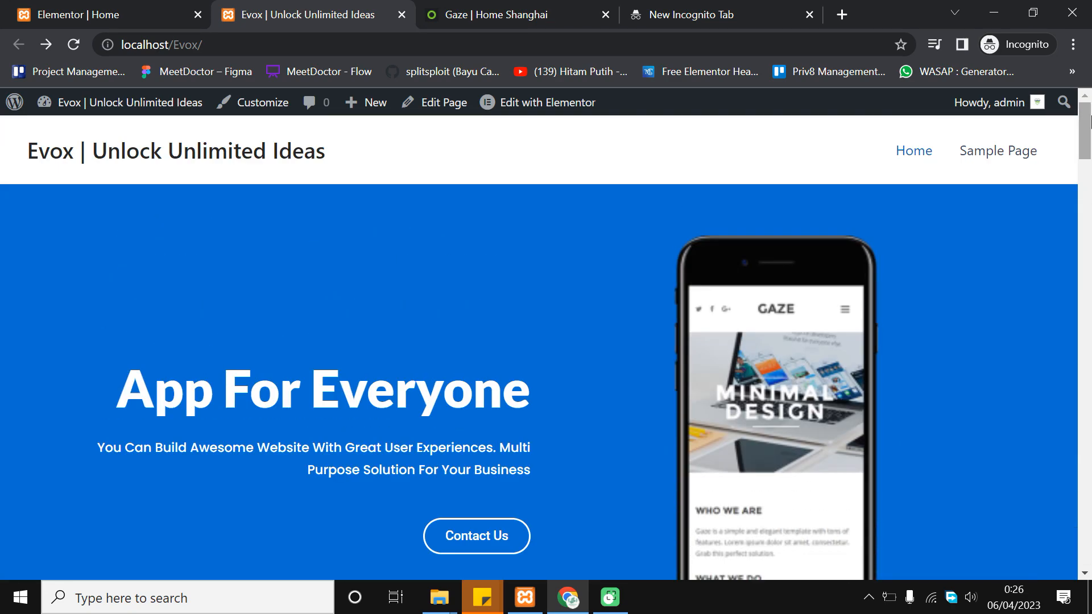
scroll(859, 277, down, 1)
drag(1088, 173, 1087, 224)
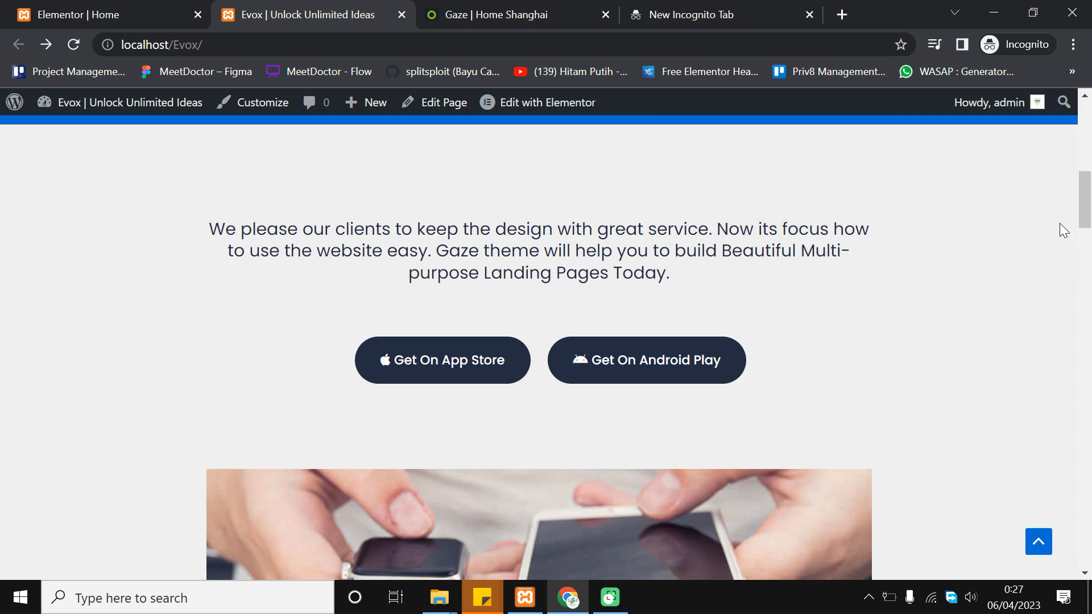
scroll(1060, 228, down, 7)
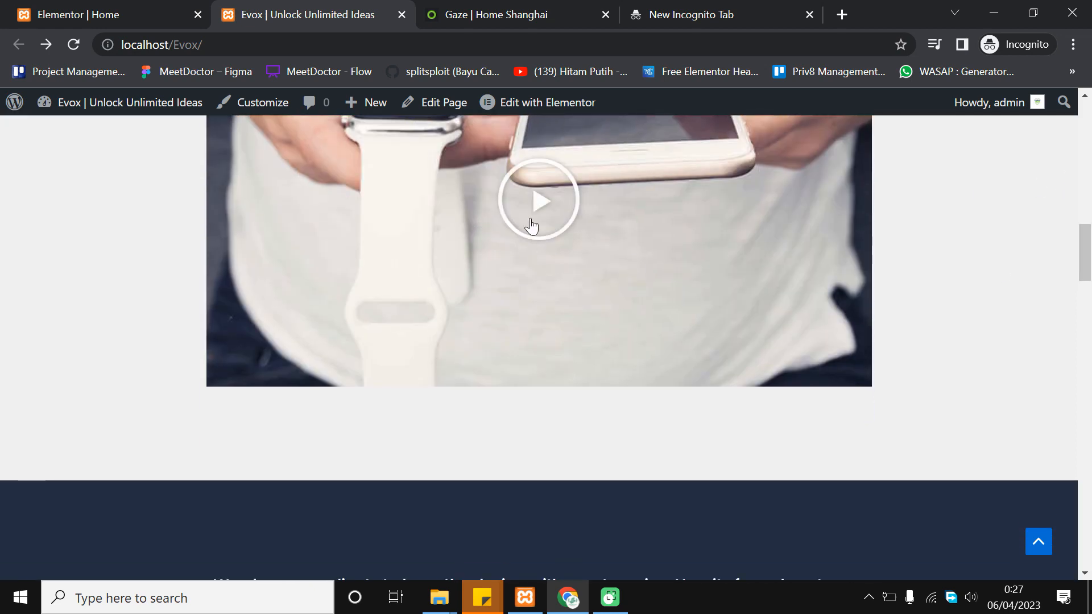
drag(1083, 253, 1089, 296)
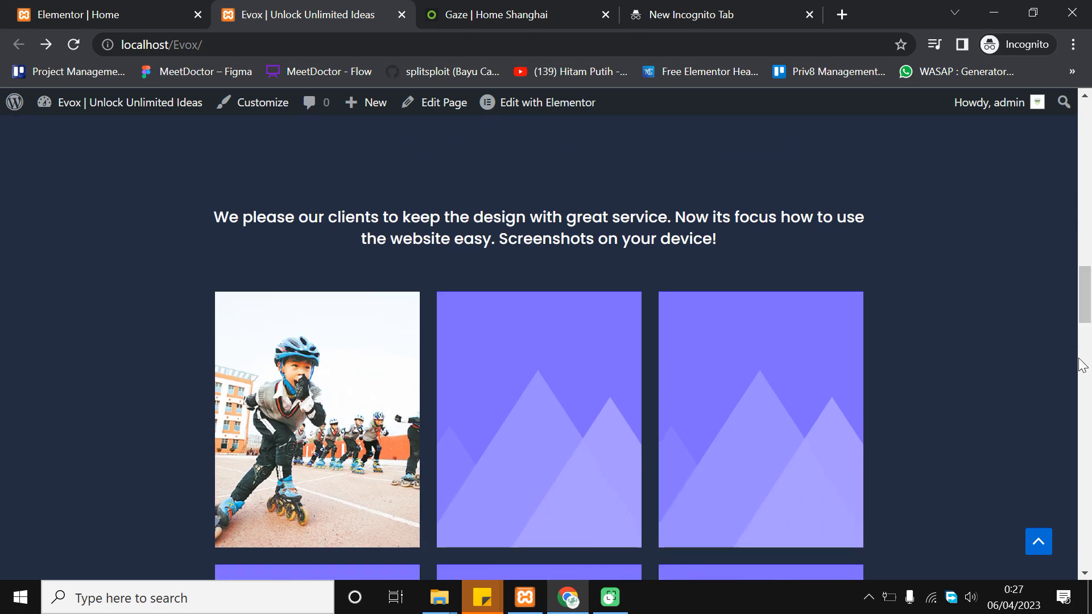
drag(1083, 325, 1063, 406)
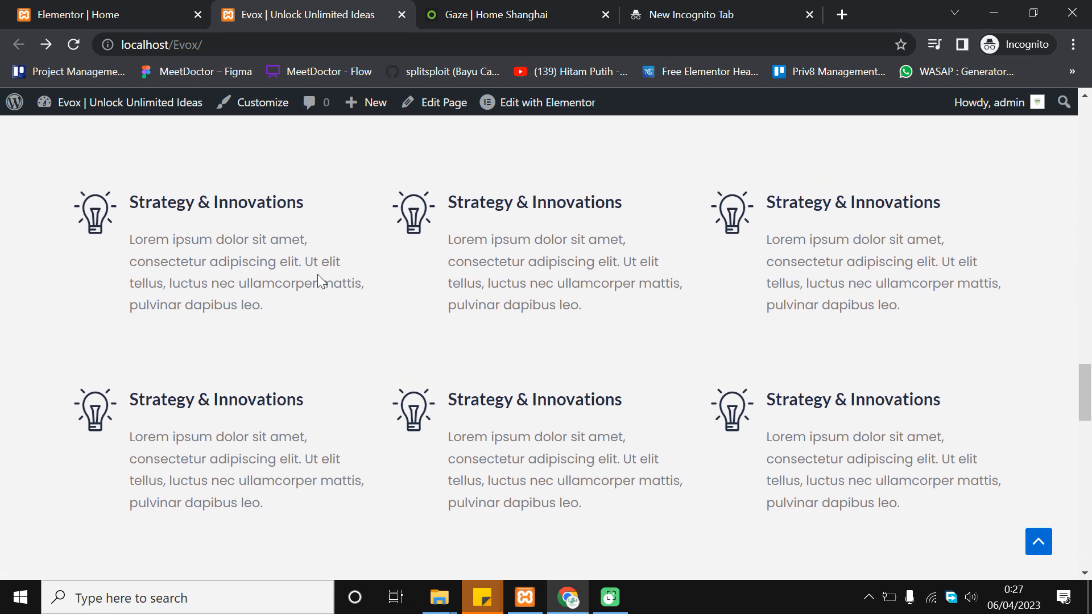
Continue scrolling through the lower sections, then switch back to the Elementor editor
scroll(387, 260, down, 1)
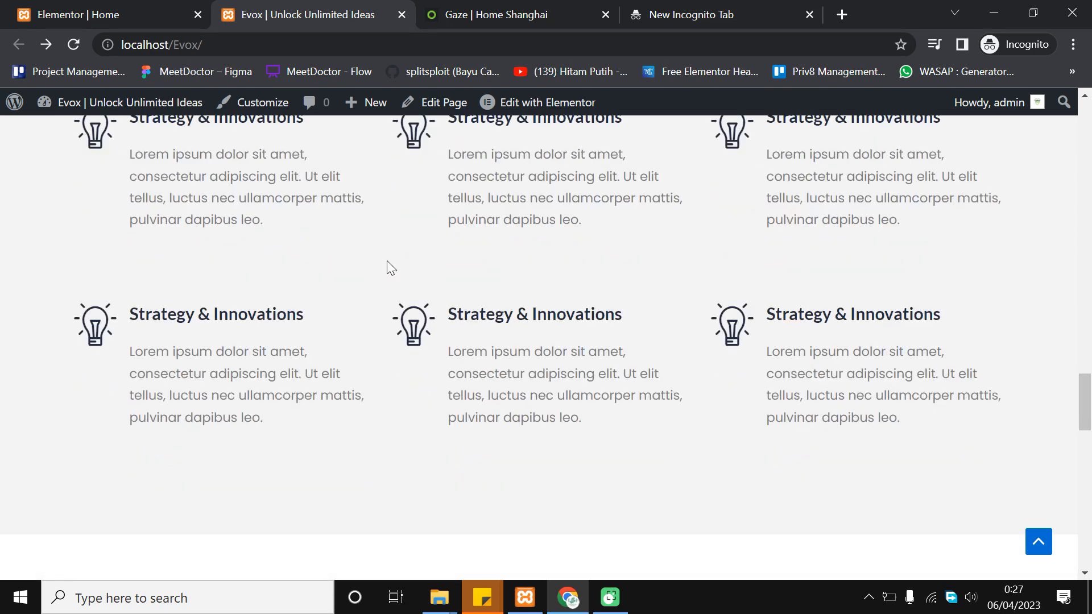
scroll(953, 346, down, 1)
drag(1085, 412, 1055, 463)
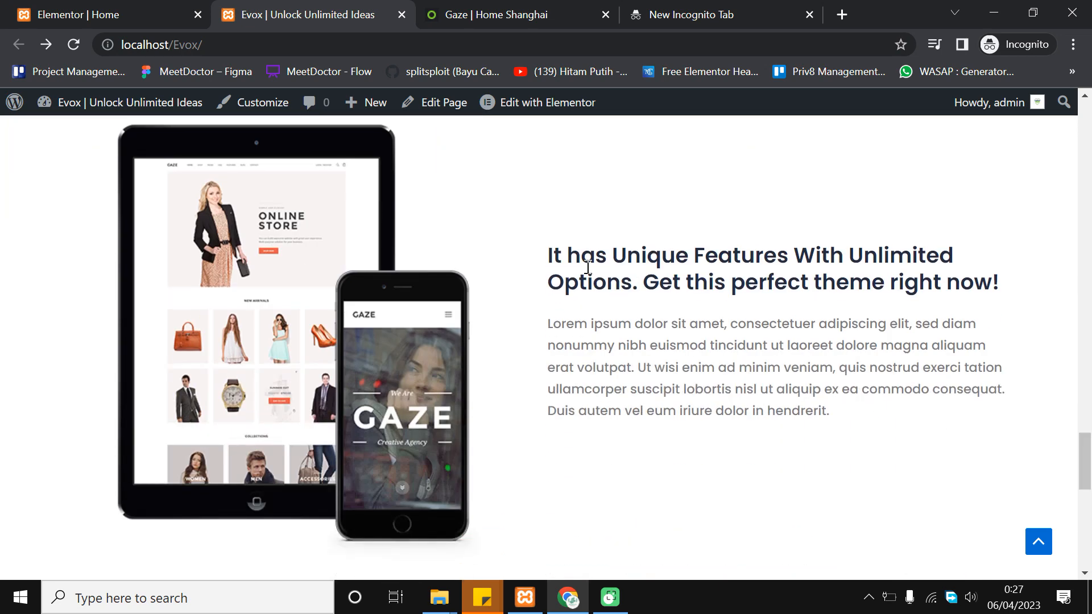
scroll(875, 368, down, 5)
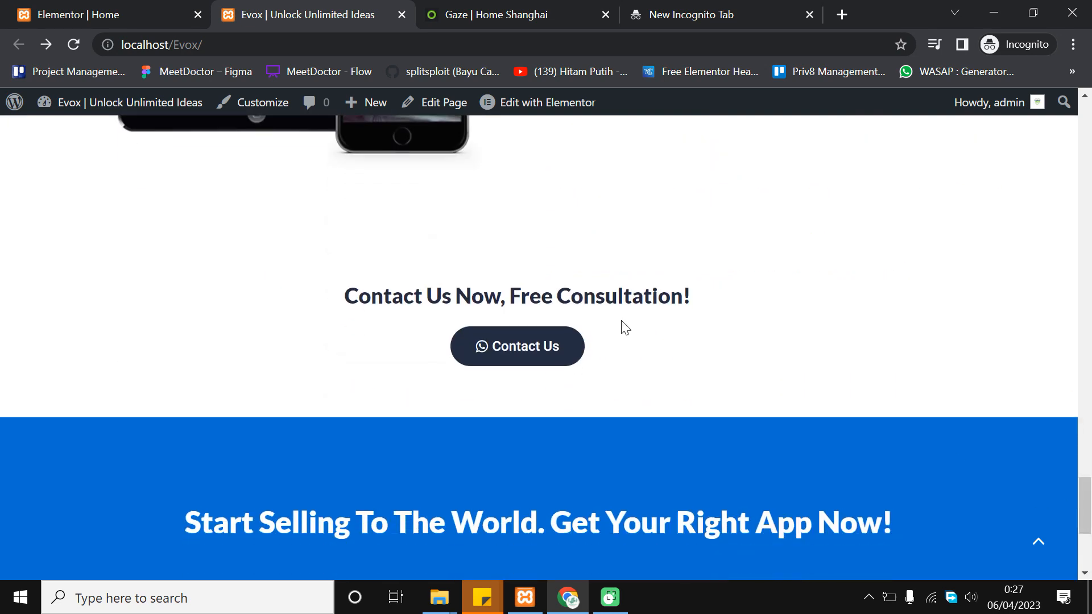
scroll(600, 420, down, 3)
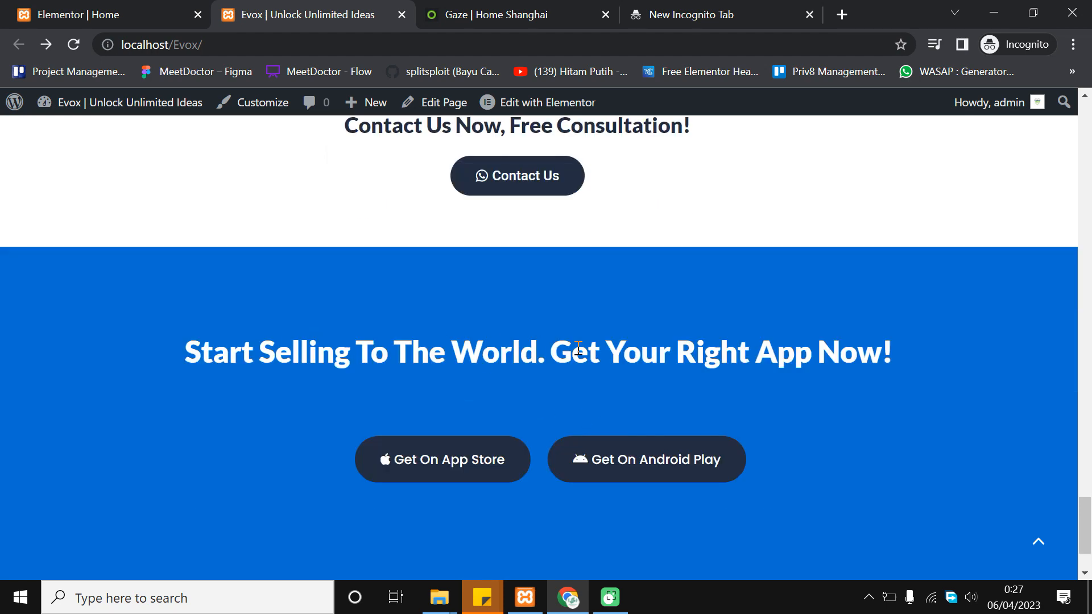
scroll(568, 364, down, 2)
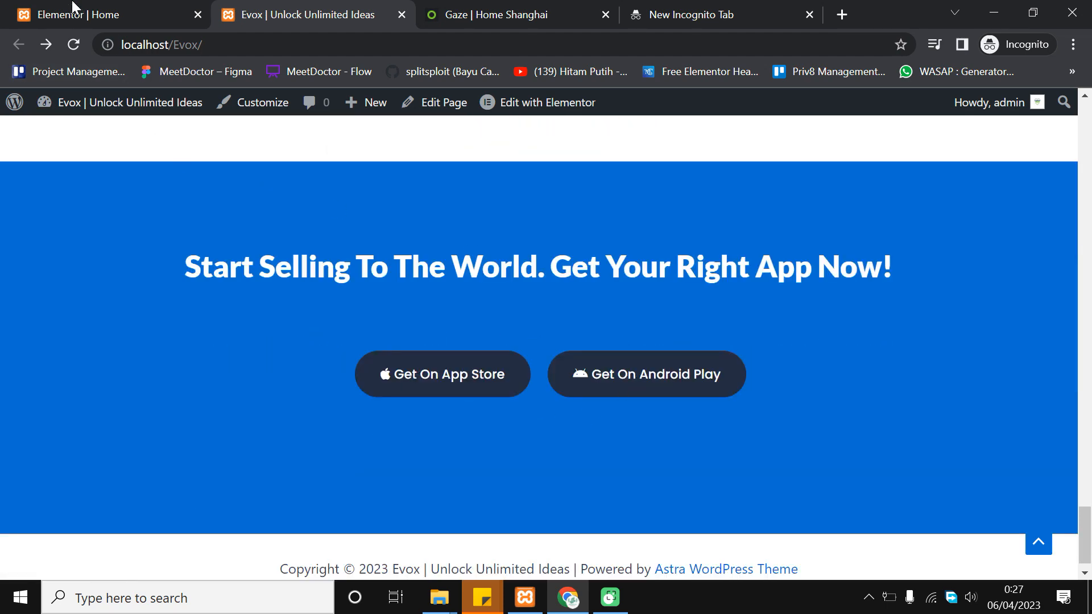
click(72, 6)
drag(1085, 494, 1088, 134)
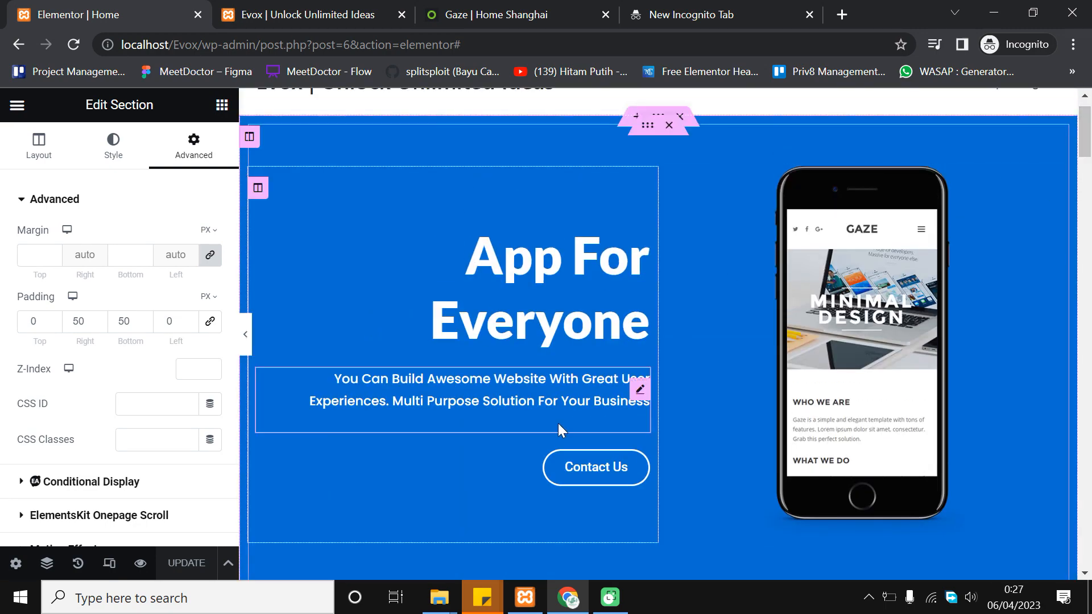
Select the hero's Contact Us button and edit its Link field, currently '#'
scroll(558, 423, down, 2)
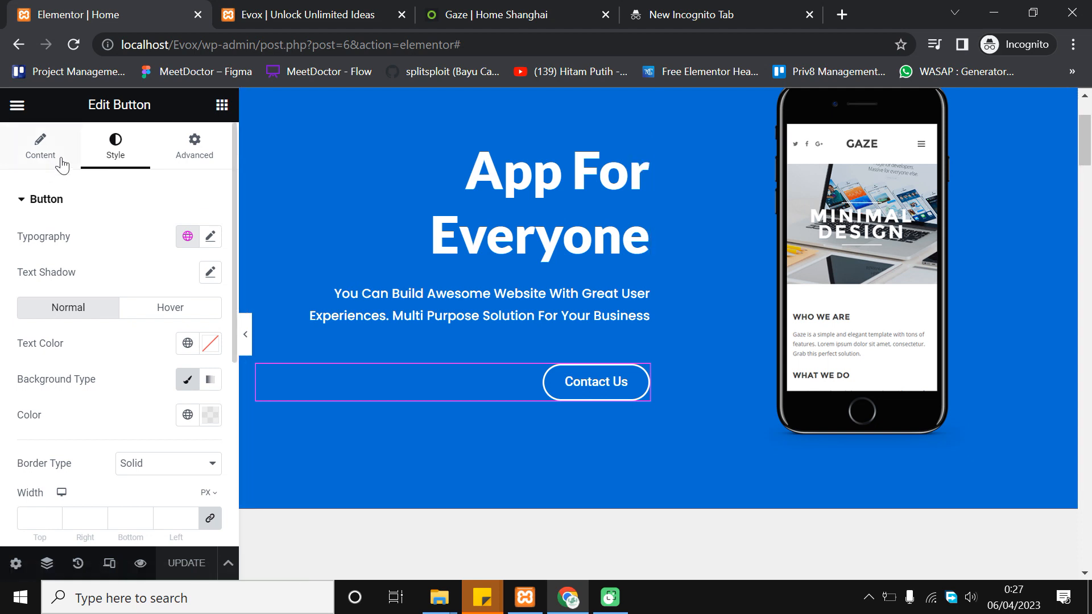
click(41, 149)
click(81, 323)
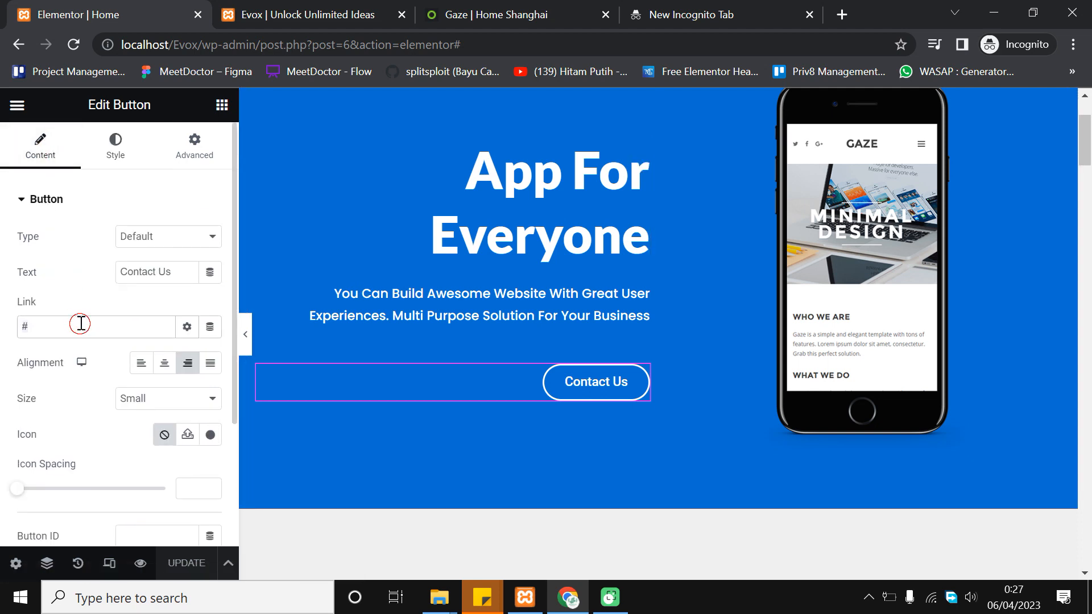
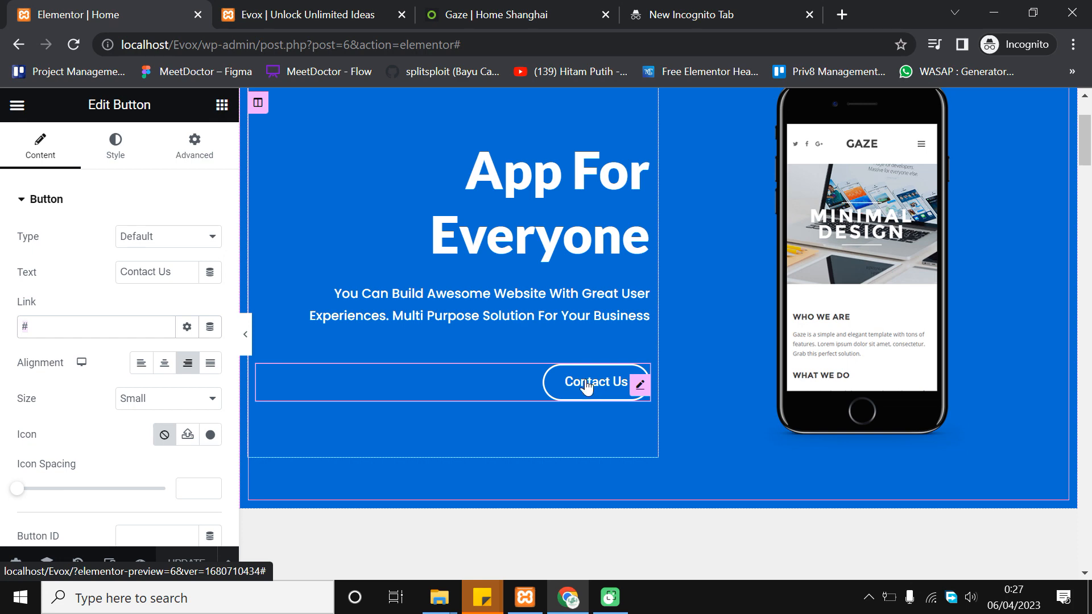
Empty the Get On App Store button's Link field, removing its '#' link
scroll(596, 430, down, 2)
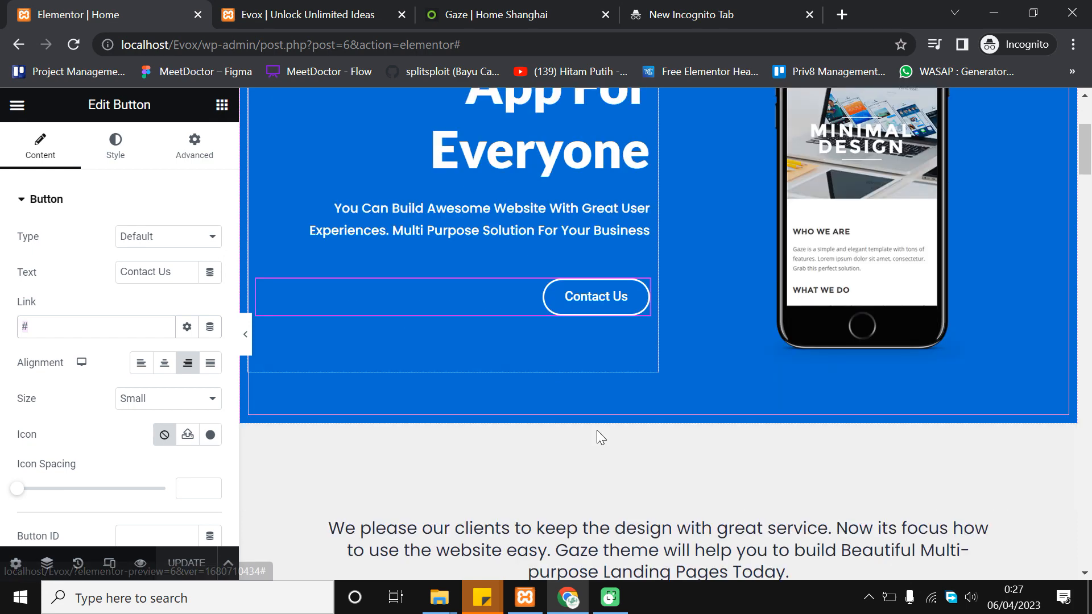
double_click(33, 333)
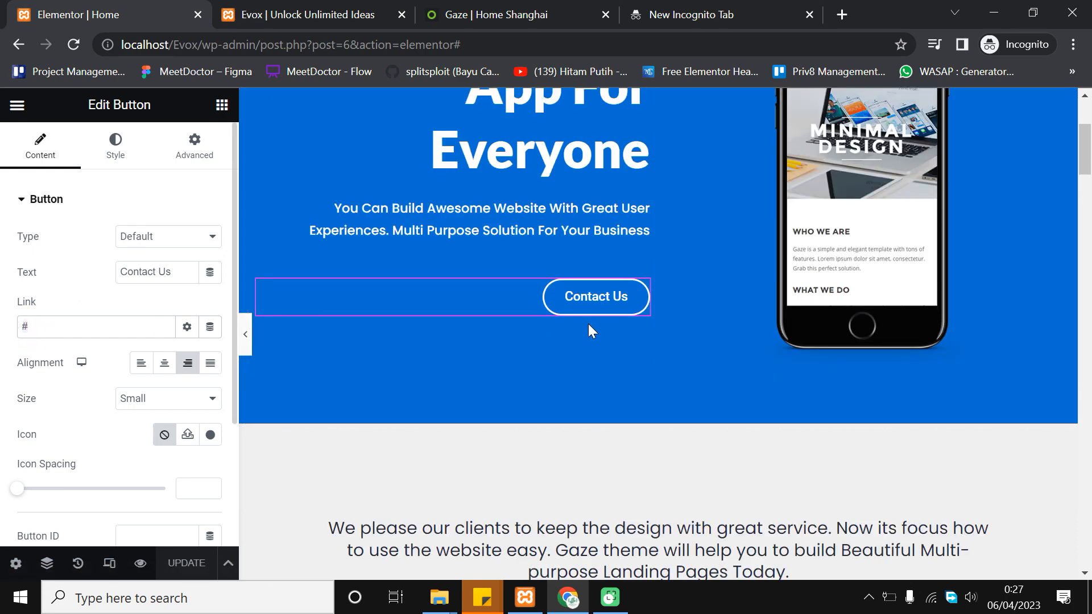
scroll(569, 332, down, 4)
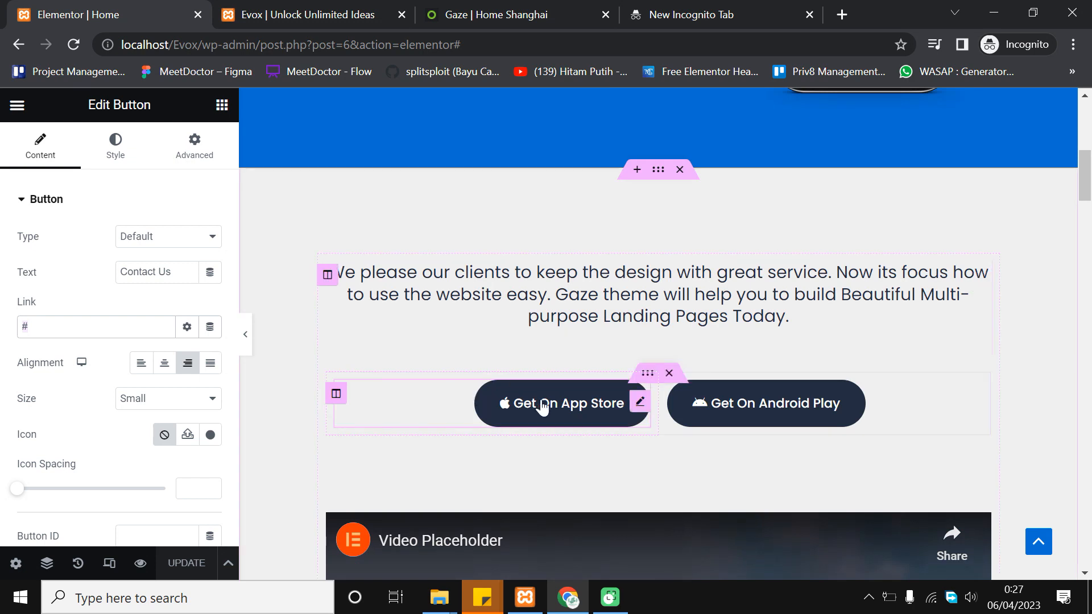
click(544, 406)
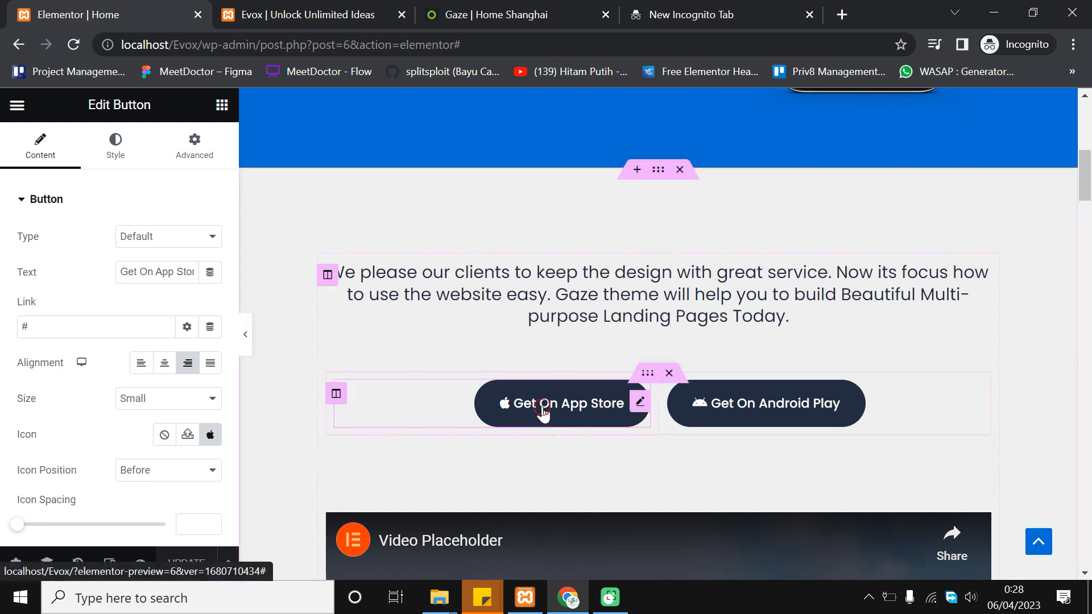
click(98, 323)
key(BackSpace)
text(sw)
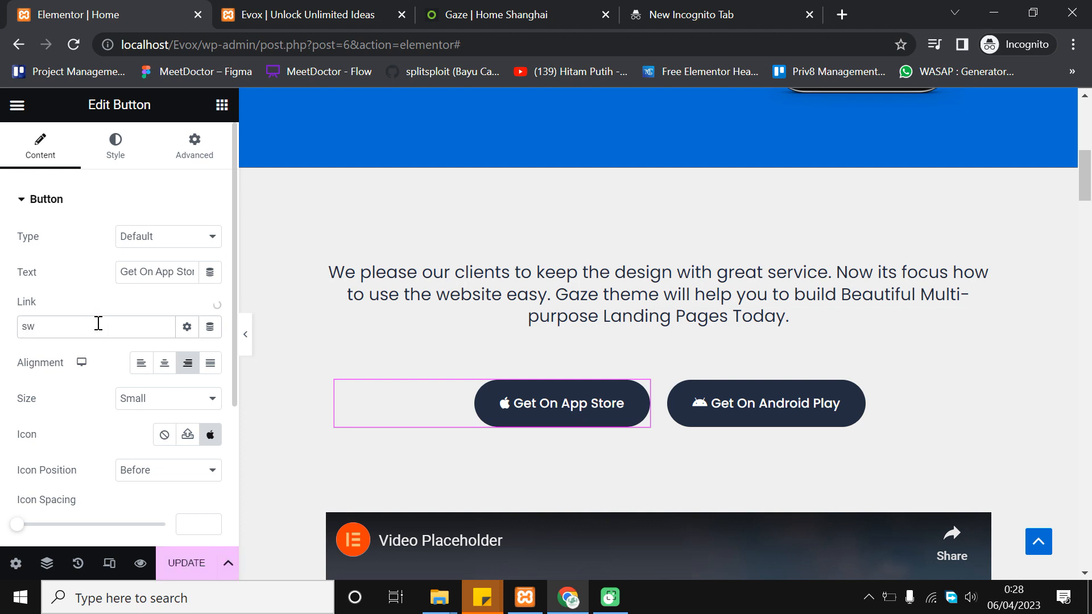
key(BackSpace)
key(BackSpace)
text(w)
triple_click(97, 321)
key(BackSpace)
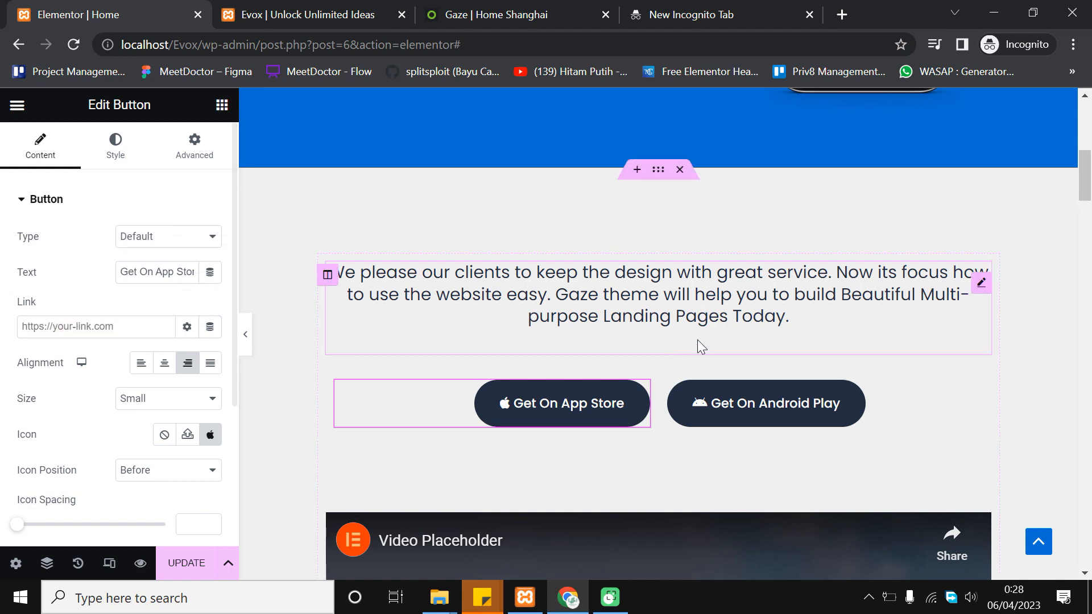
scroll(726, 330, down, 6)
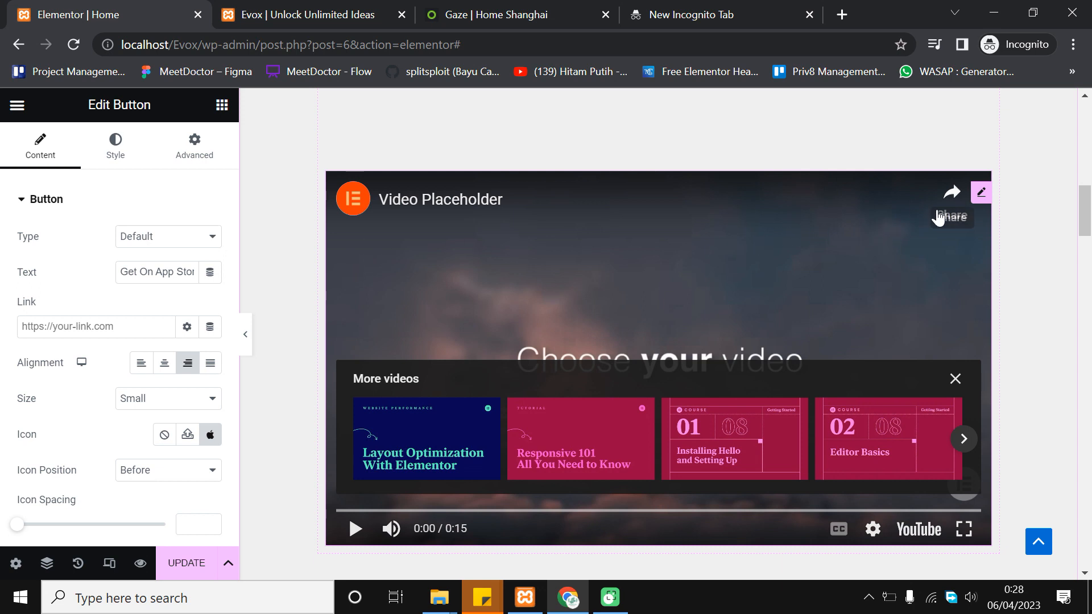
Play and pause the placeholder video, then select its URL in the video widget settings
click(508, 251)
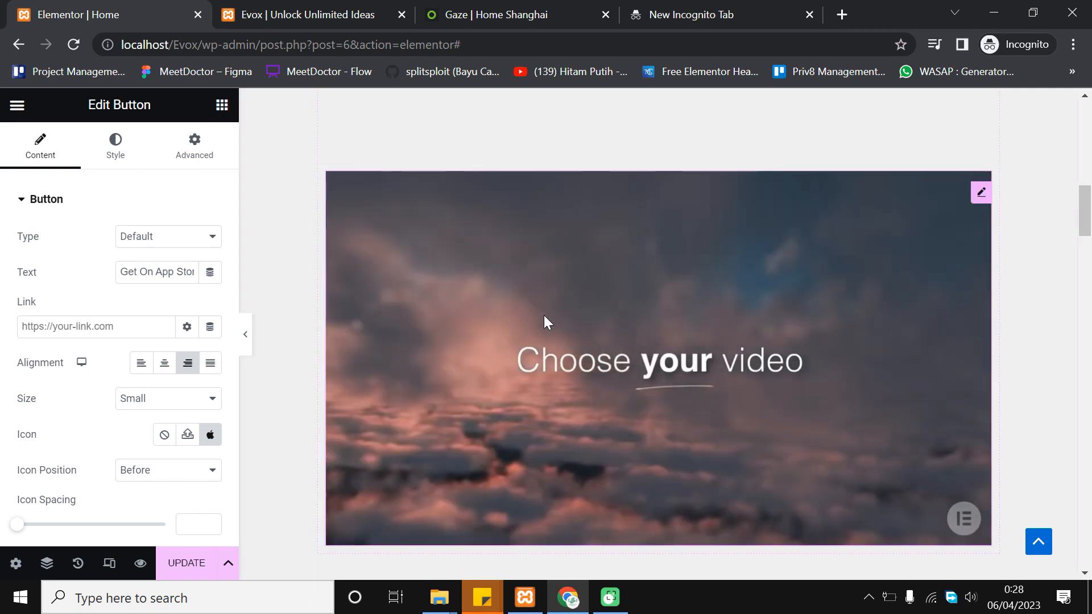
click(529, 286)
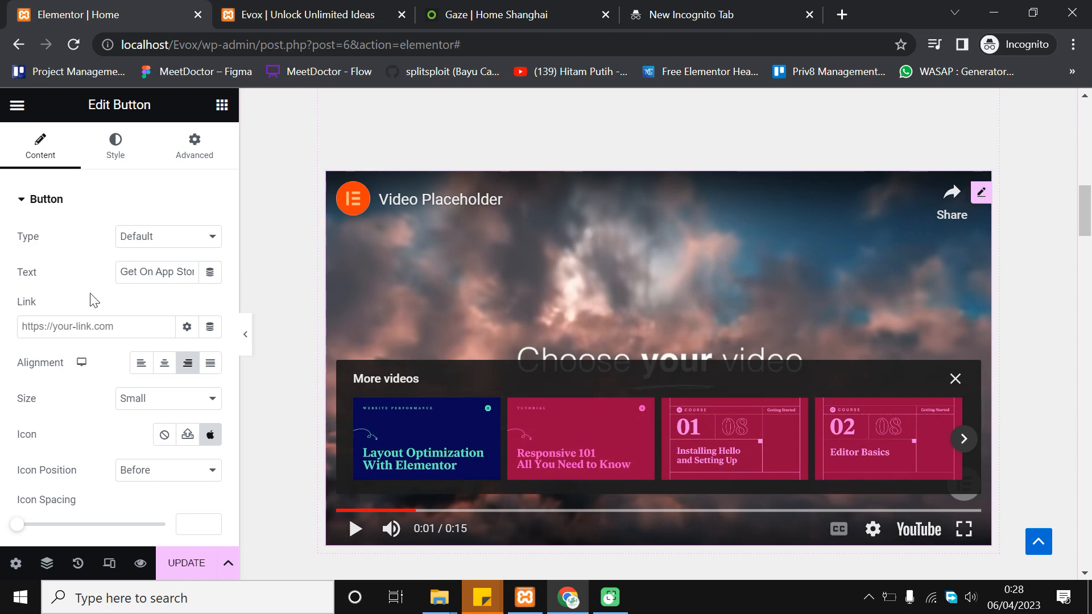
click(47, 165)
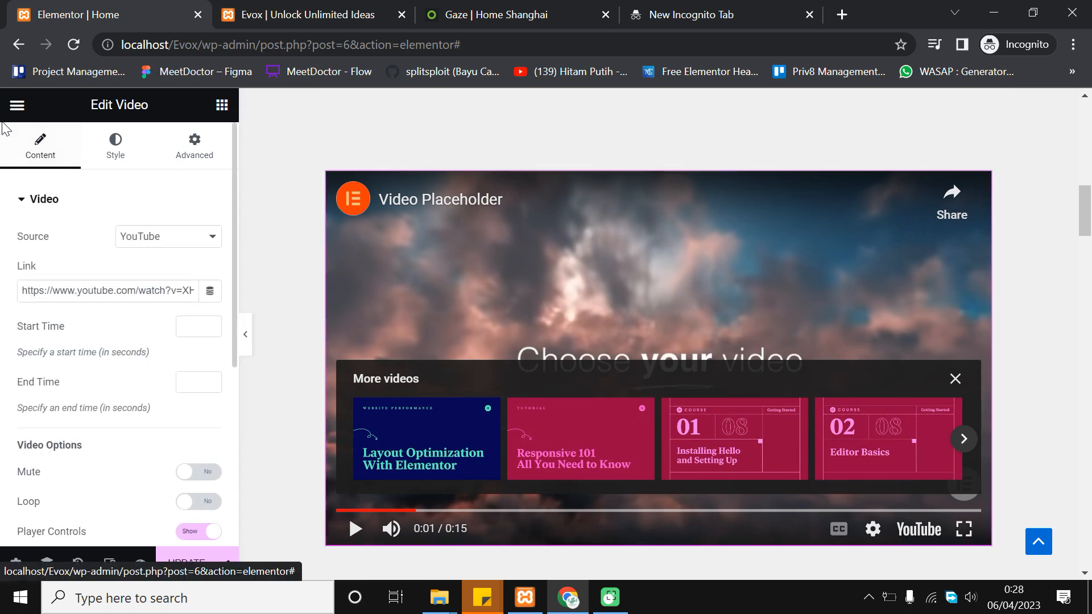
triple_click(98, 285)
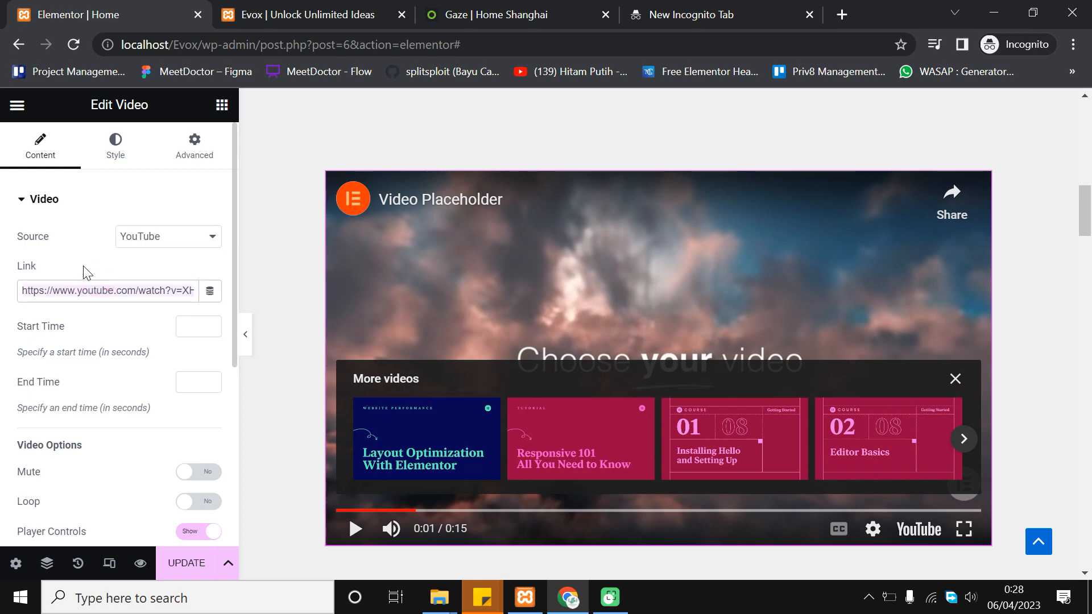
Scroll through the lower page sections and save the page with Update
scroll(544, 291, down, 5)
scroll(545, 291, down, 6)
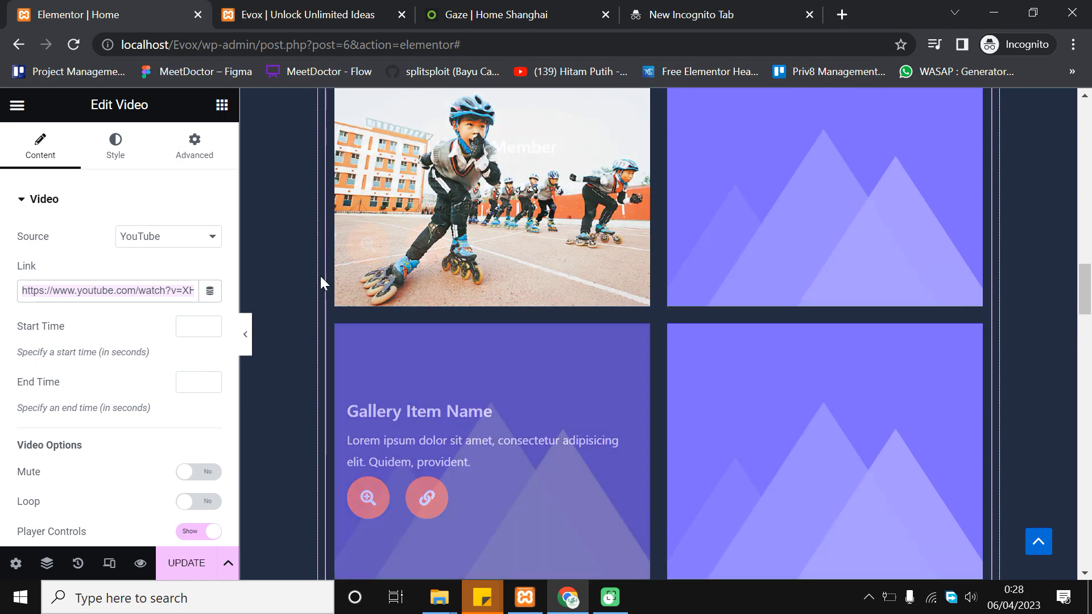
scroll(836, 300, up, 1)
scroll(836, 300, up, 1)
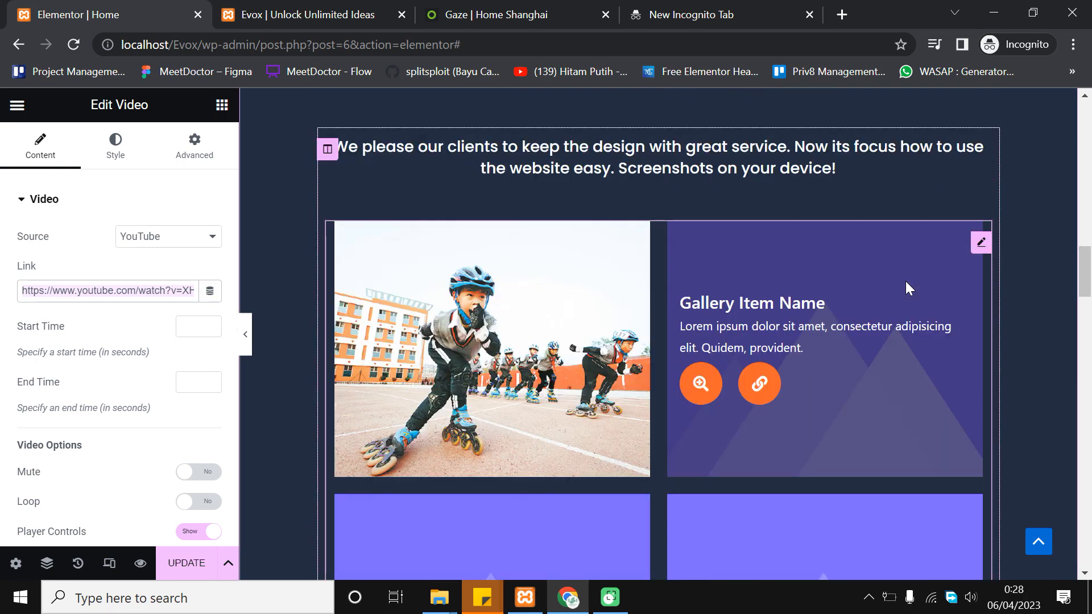
scroll(807, 310, down, 7)
scroll(808, 321, down, 13)
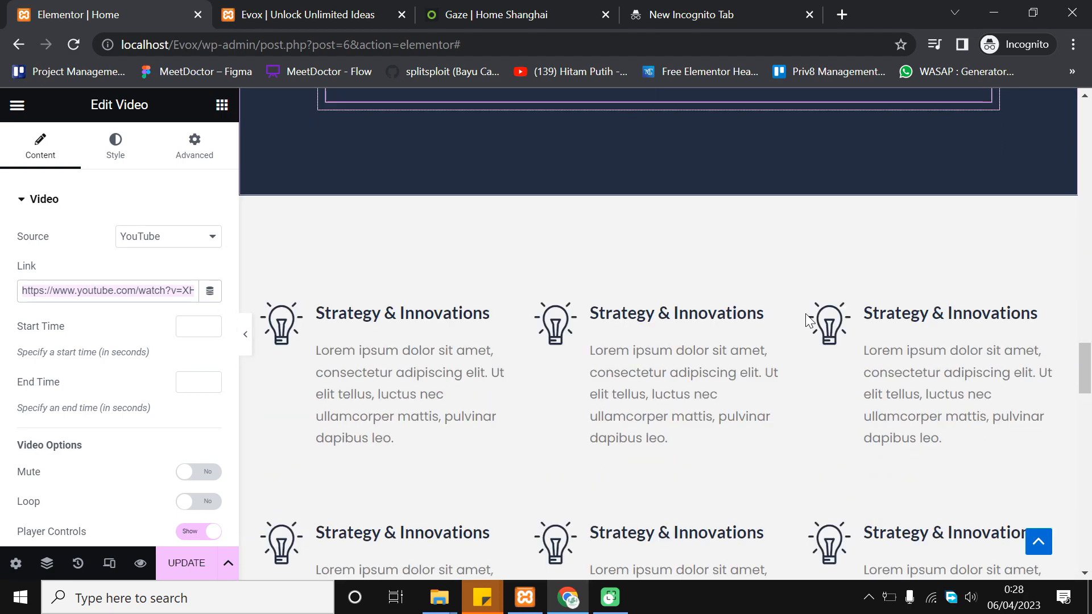
scroll(806, 314, down, 7)
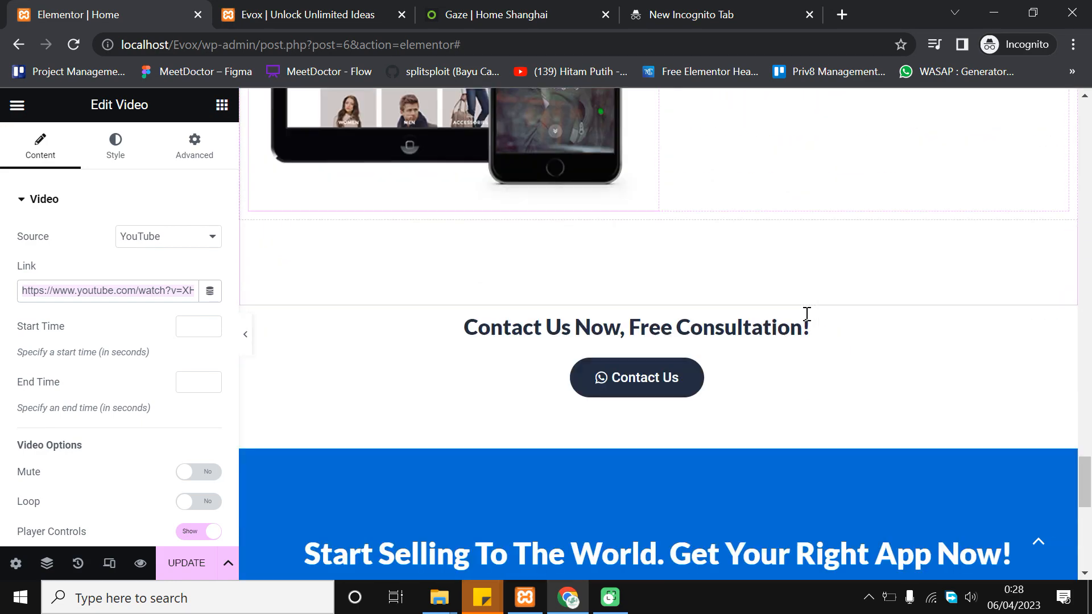
scroll(770, 358, down, 2)
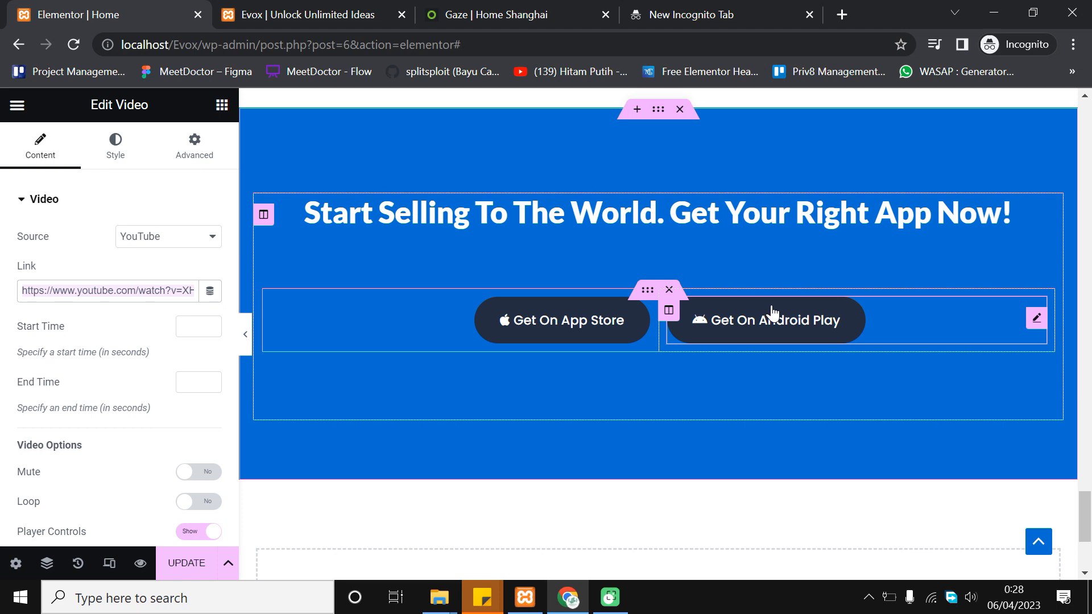
click(196, 568)
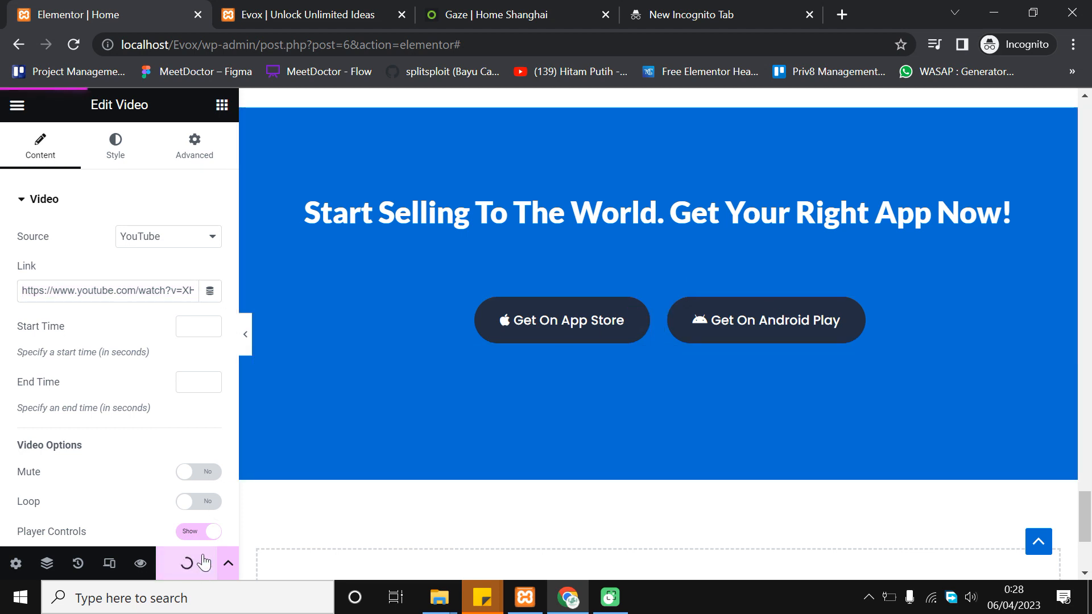
Compare the live Evox page's header menu with the Gaze reference page
click(297, 10)
scroll(626, 387, up, 2)
scroll(613, 378, down, 2)
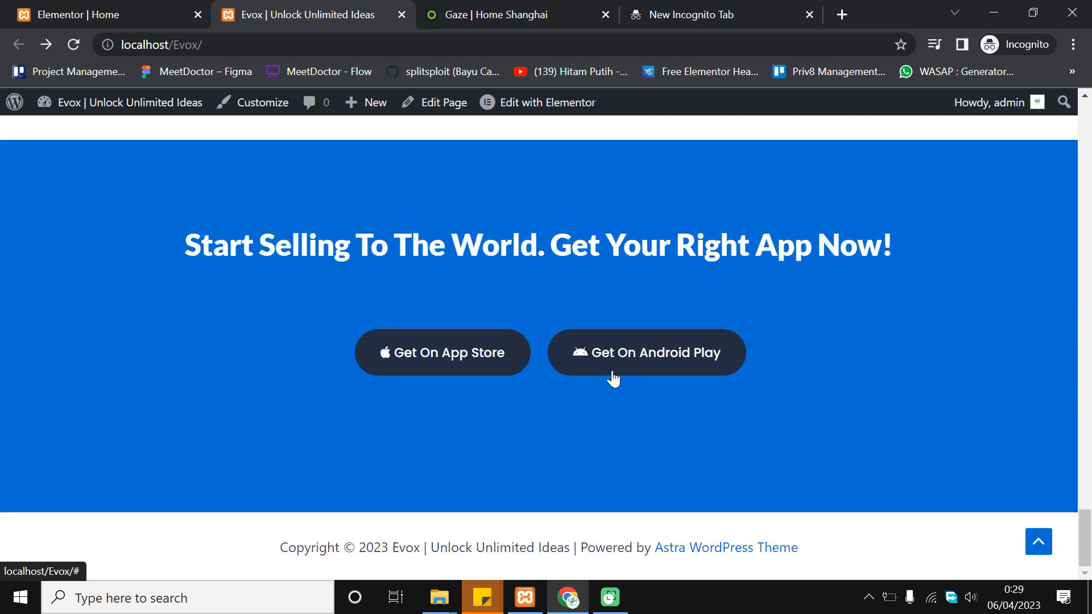
click(487, 11)
click(378, 8)
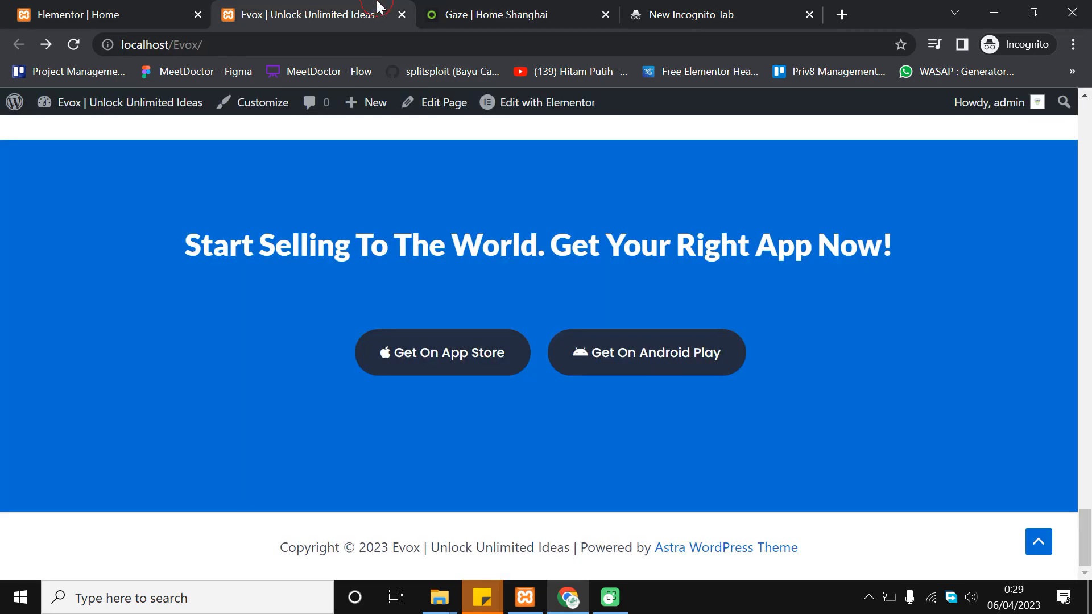
mouse_move(373, 106)
key(ctrl+Tab)
click(606, 552)
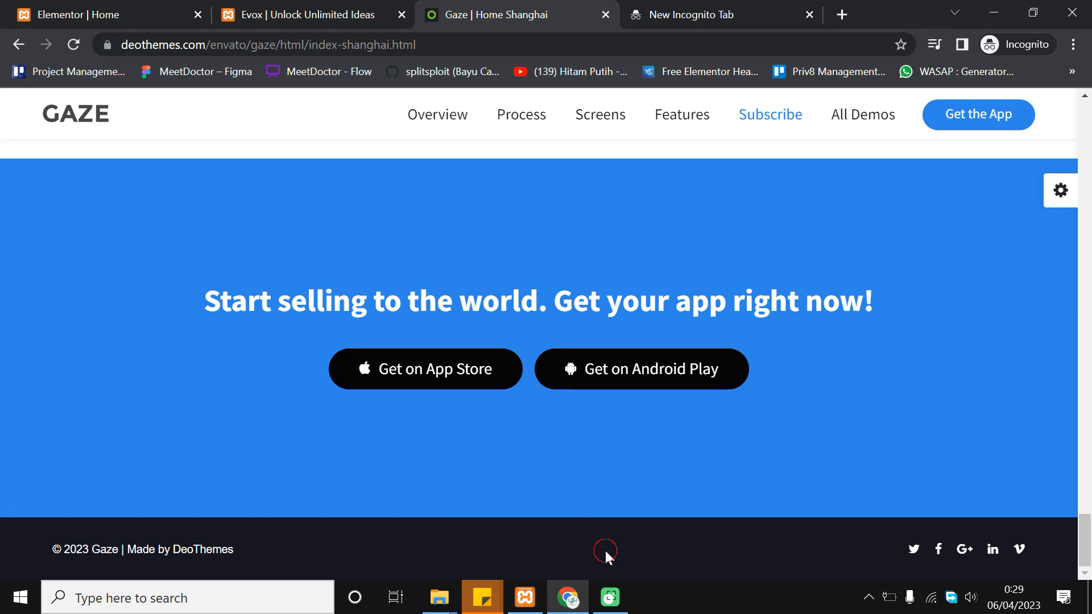
Scroll through both the Evox and Gaze pages, finishing on the live Evox homepage
click(300, 7)
drag(1085, 529, 1086, 103)
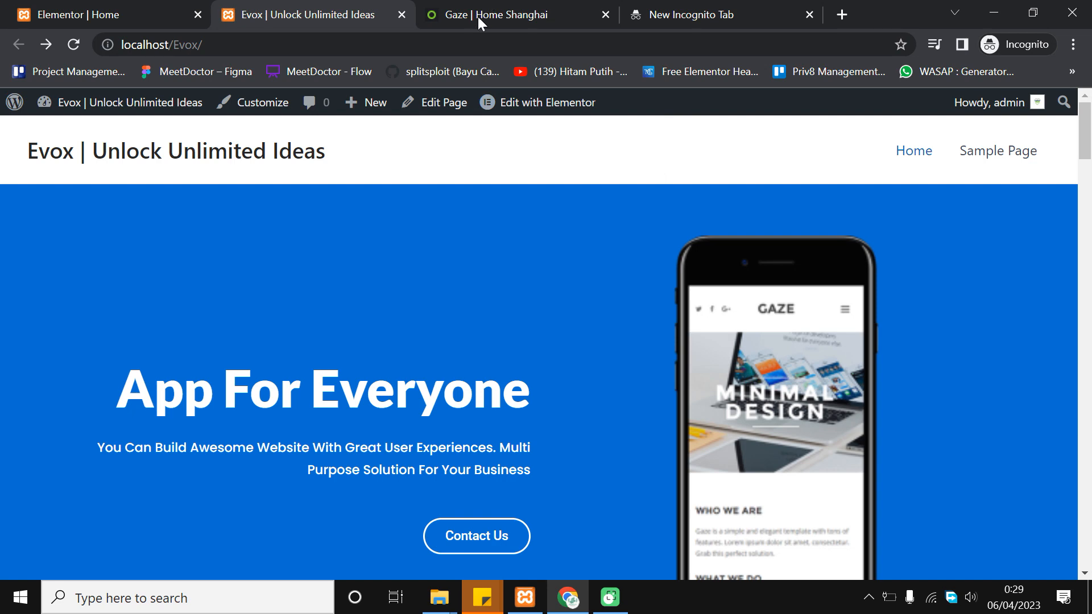
click(561, 8)
scroll(1065, 324, up, 5)
drag(1088, 484, 705, 155)
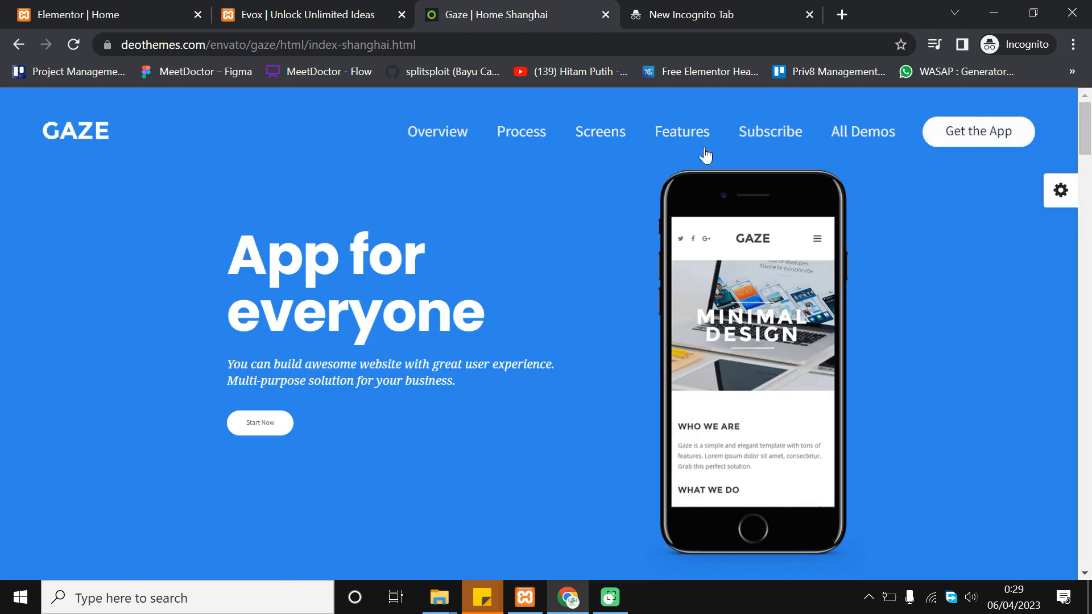
click(339, 8)
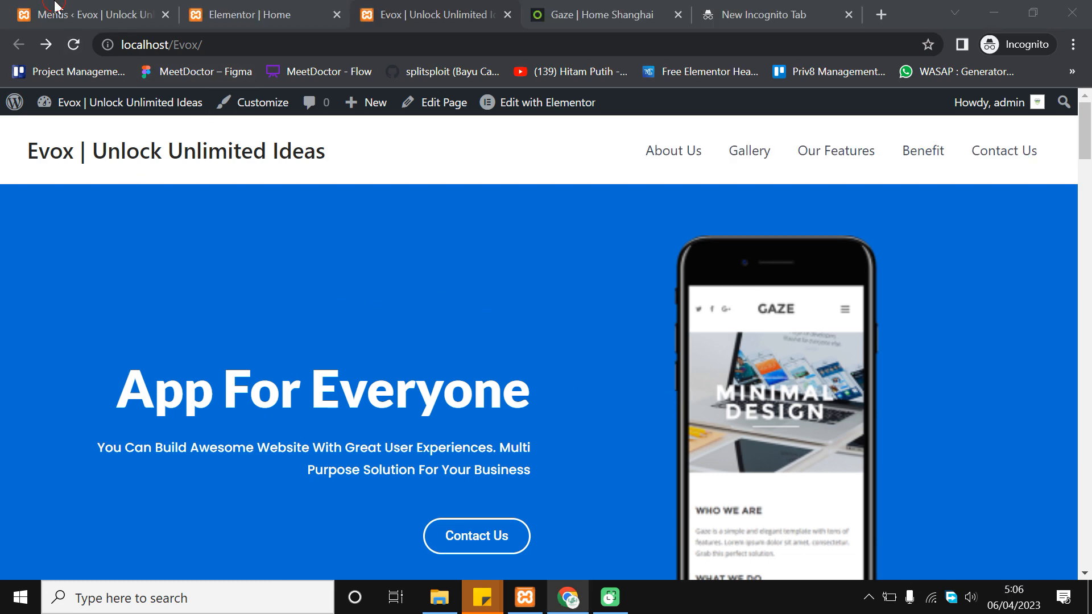
Go from the Menus admin page to Plugins > Add New
click(73, 21)
click(432, 8)
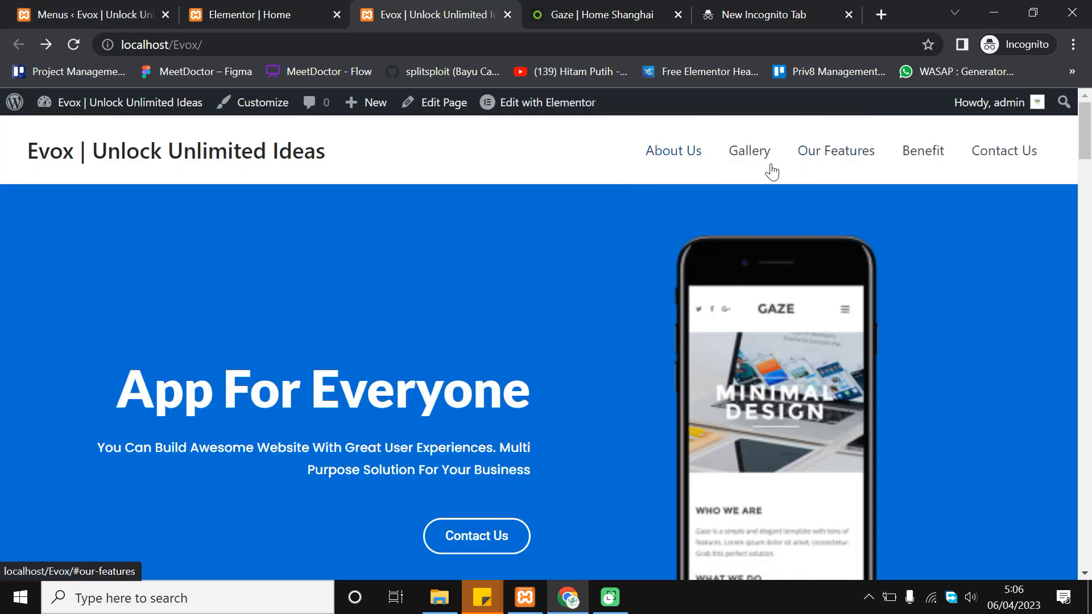
click(1090, 129)
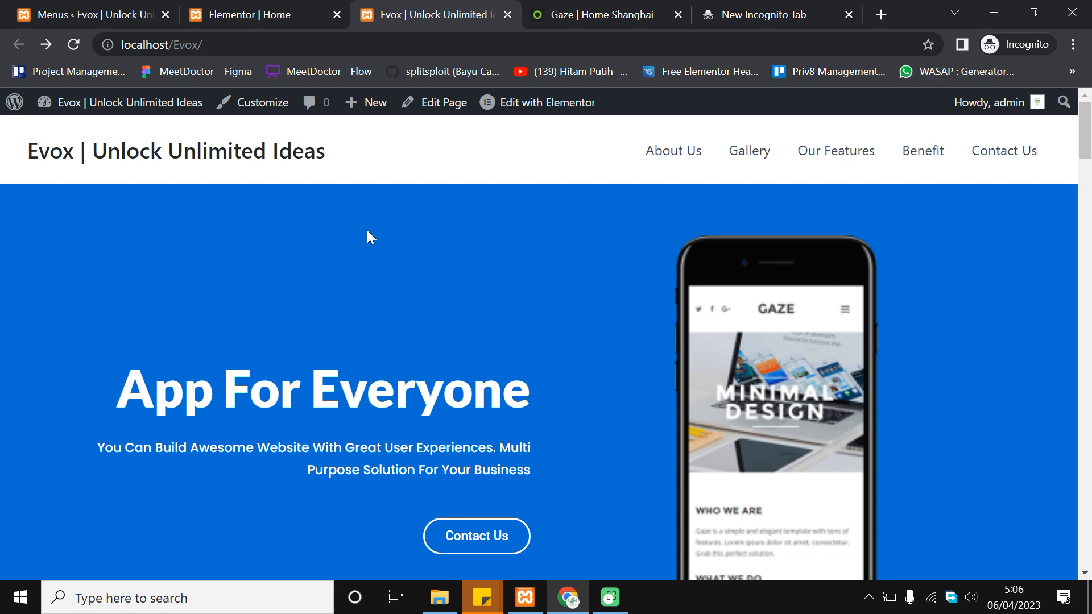
click(122, 7)
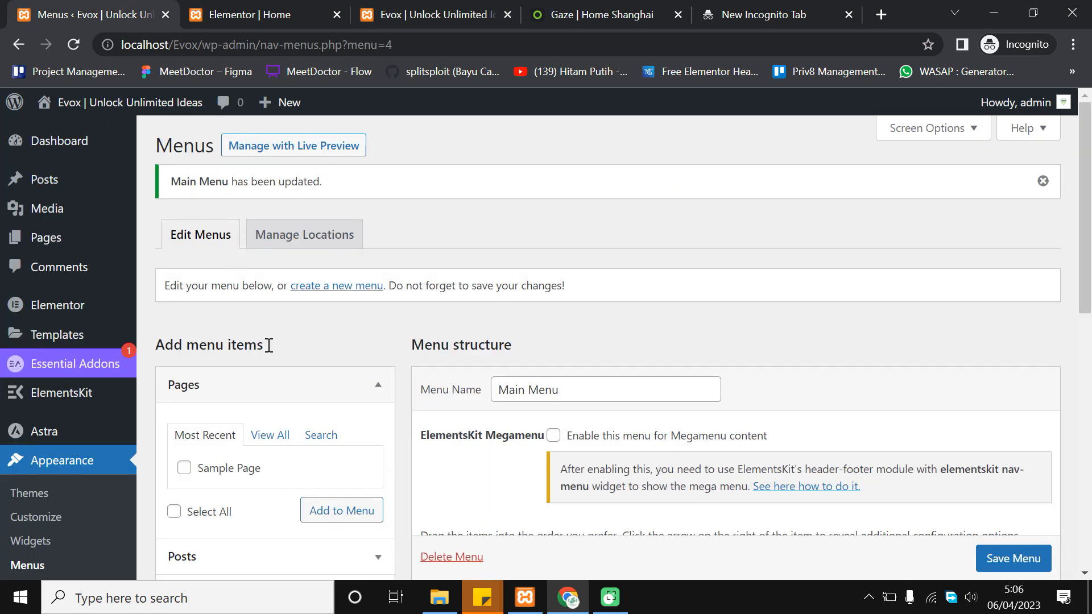
scroll(130, 367, down, 5)
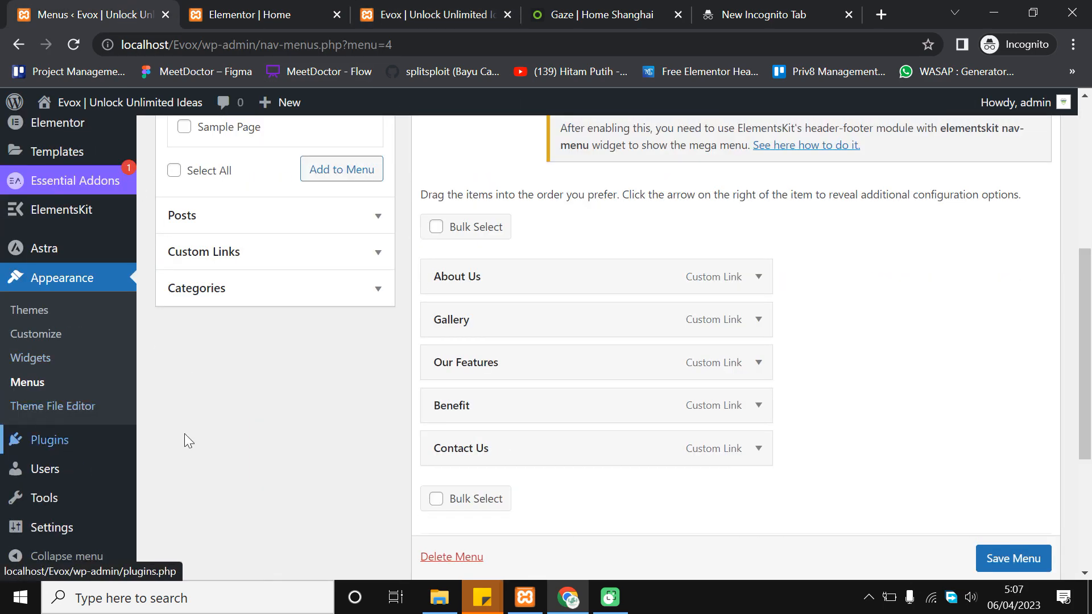
mouse_move(100, 449)
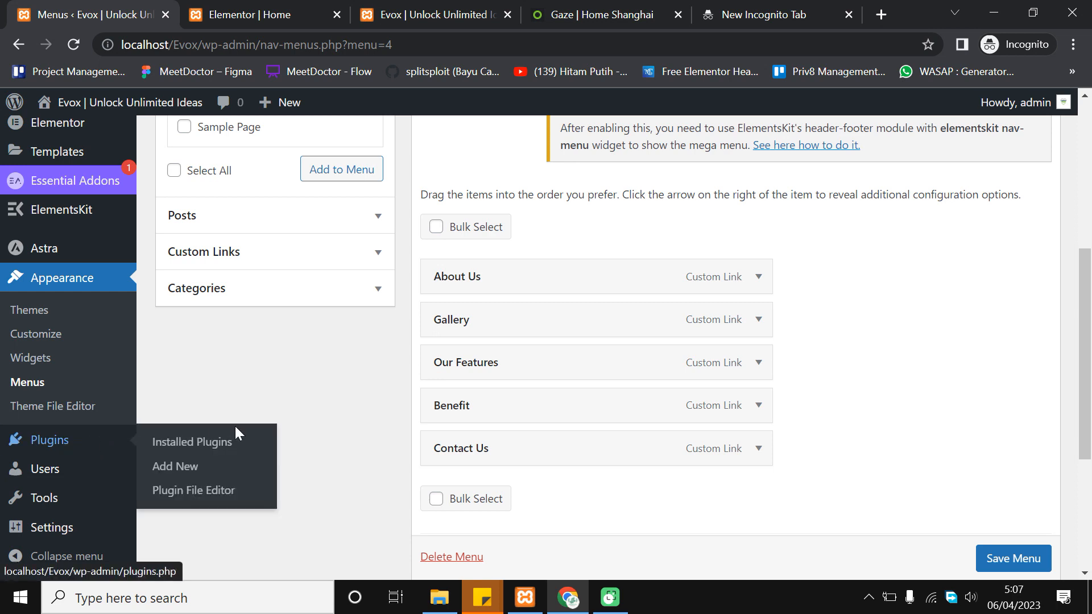
click(197, 479)
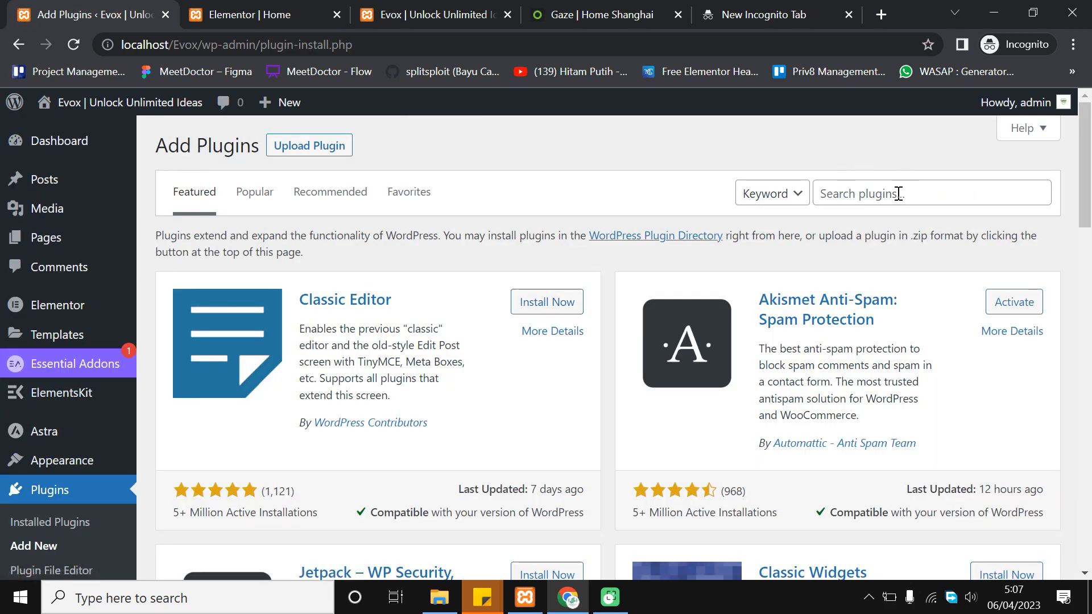
Search the plugin directory for 'sticky'
click(898, 194)
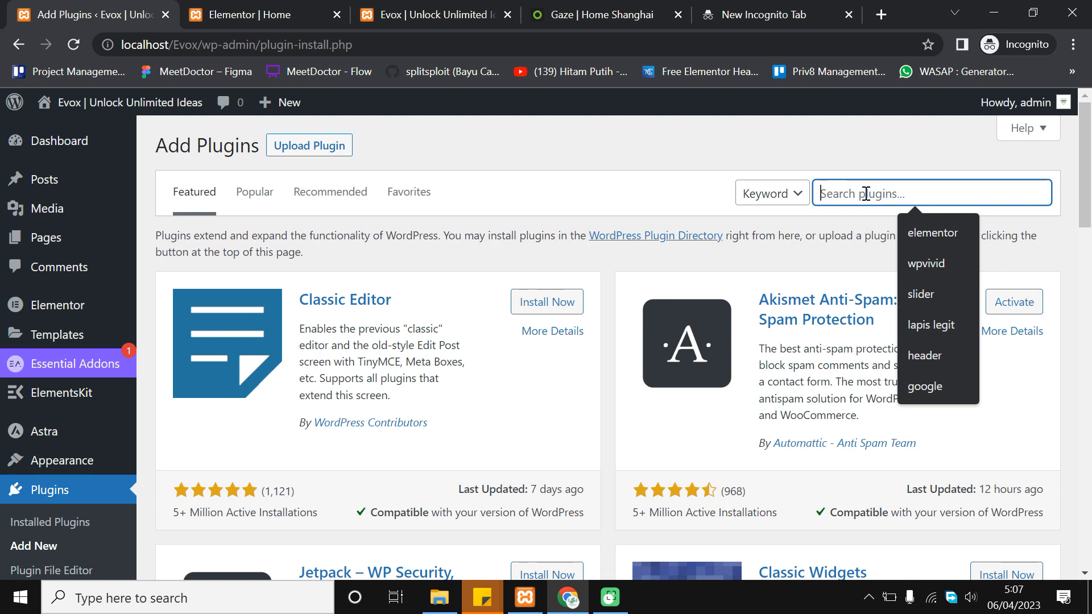
text(si)
key(BackSpace)
text(tick)
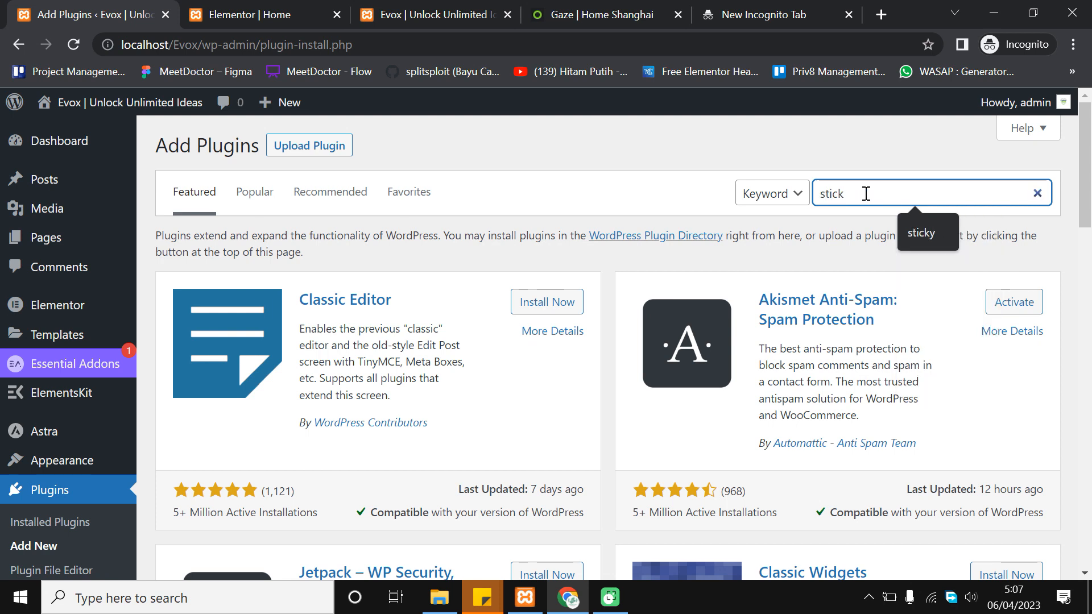
key(Return)
key(BackSpace)
text(y)
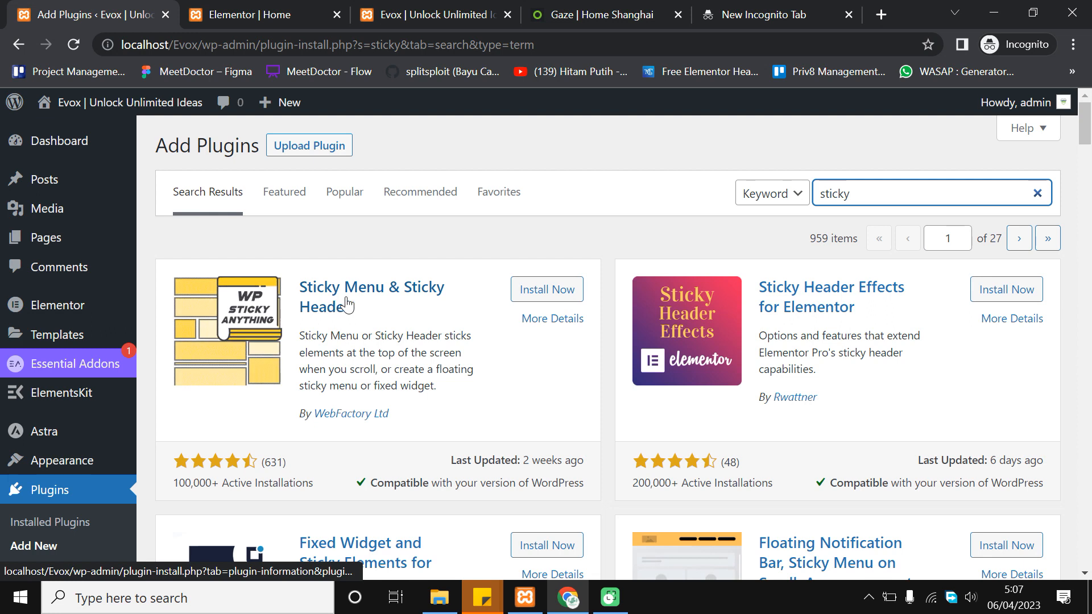
Install and activate the Sticky Menu & Sticky Header plugin
click(538, 291)
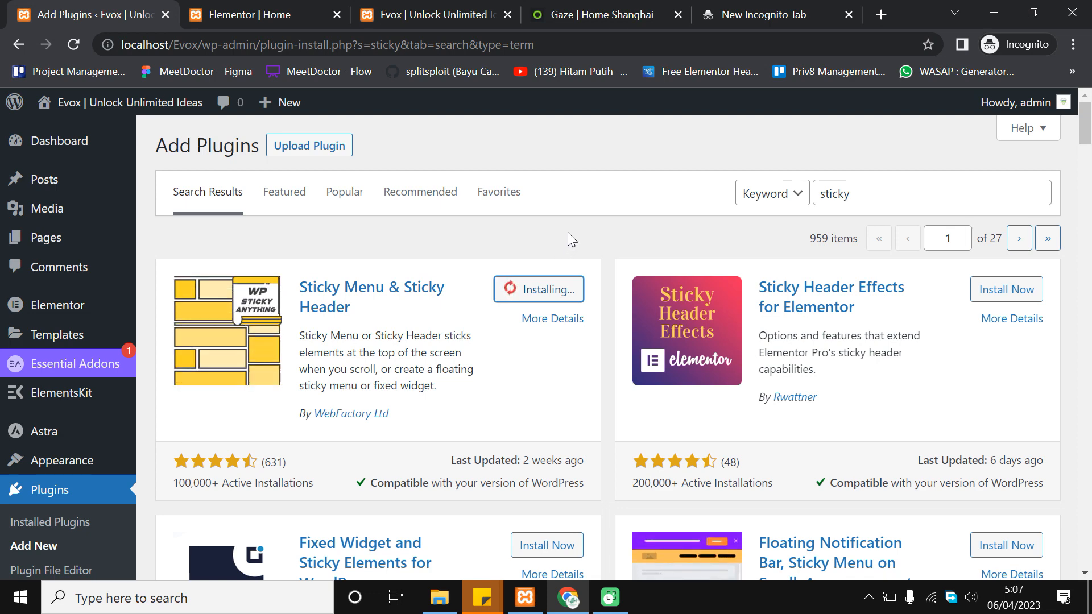
scroll(581, 231, down, 2)
scroll(582, 227, up, 2)
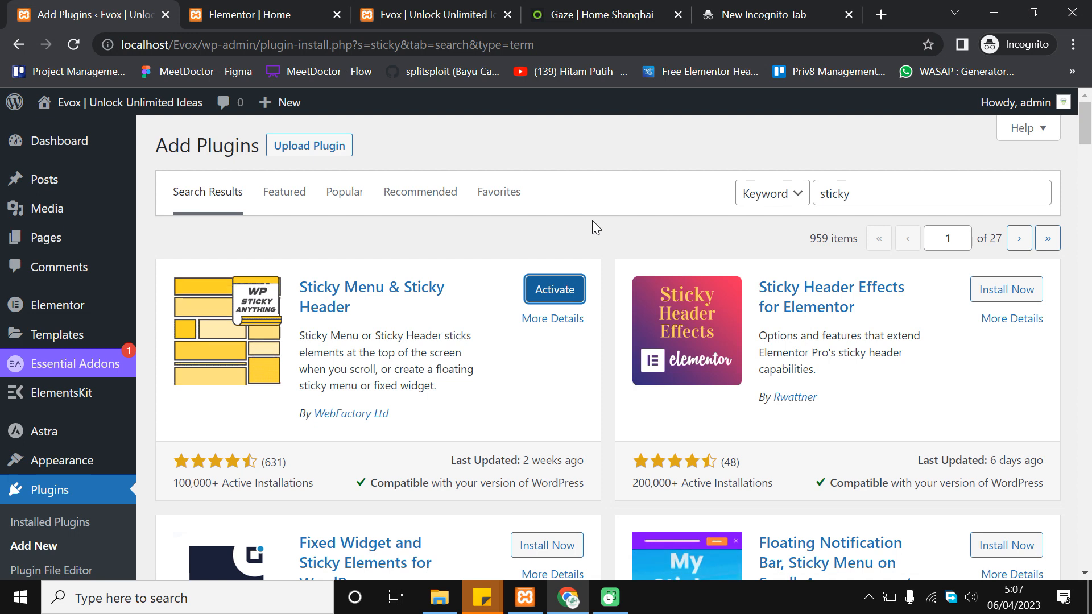
click(546, 291)
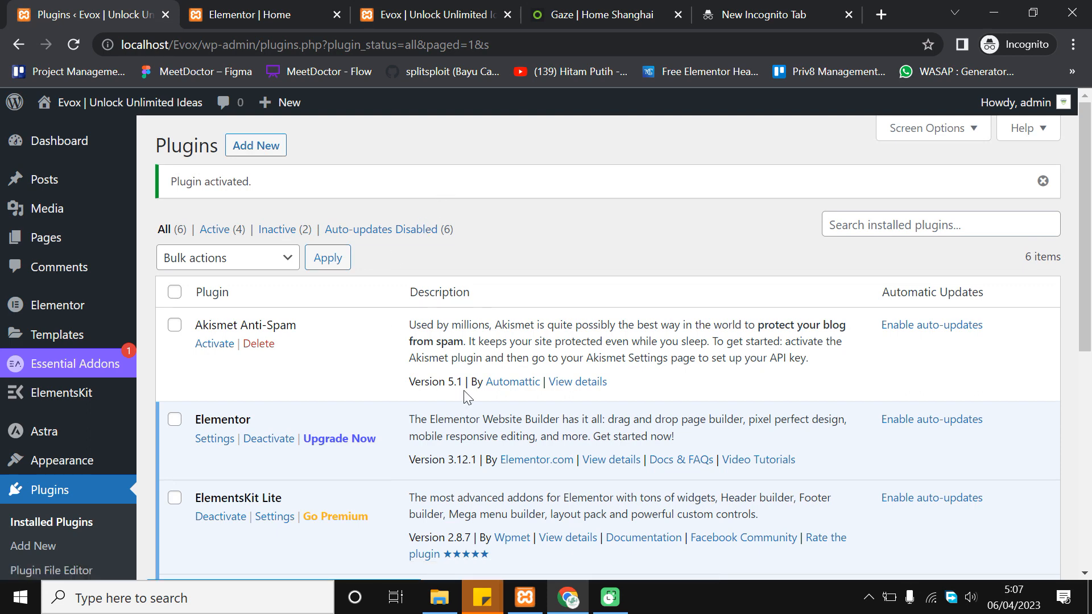
Dismiss the Sticky Menu welcome notice and go to the admin dashboard
scroll(367, 352, down, 3)
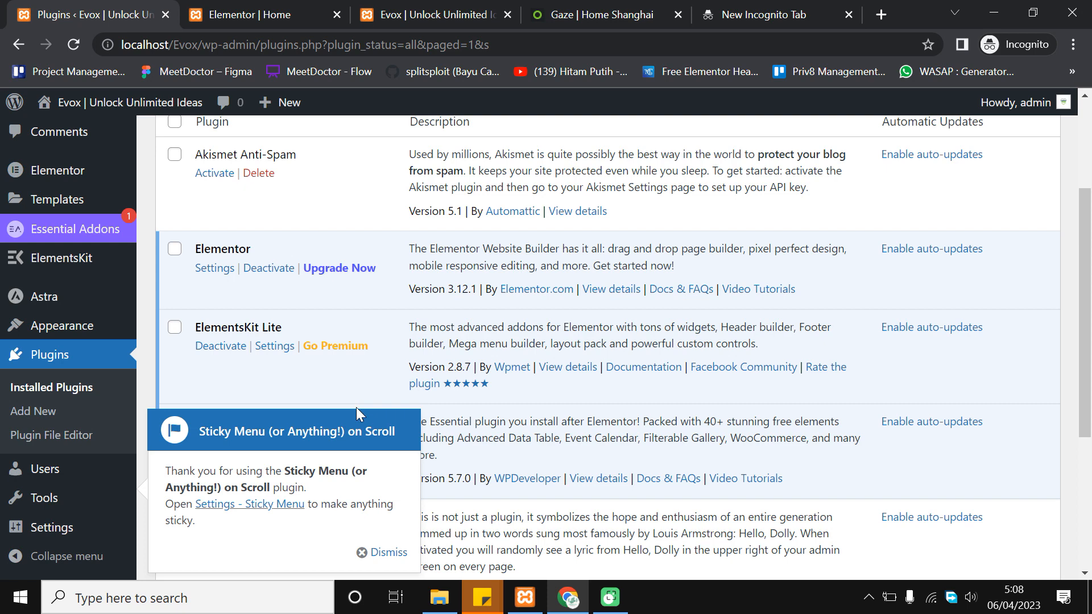
click(378, 551)
scroll(356, 421, down, 5)
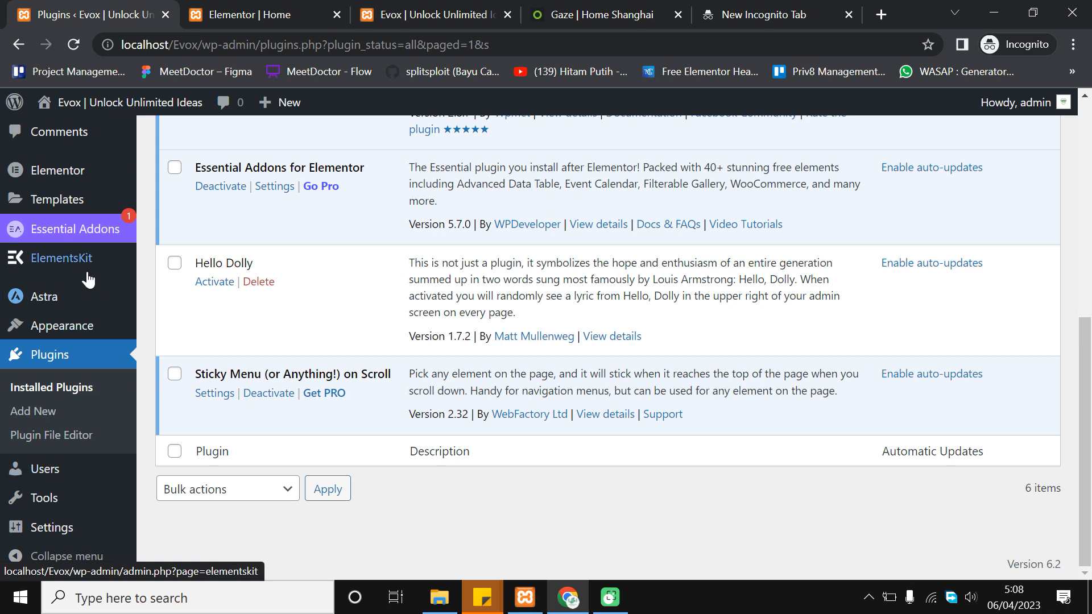
mouse_move(87, 334)
scroll(86, 334, up, 5)
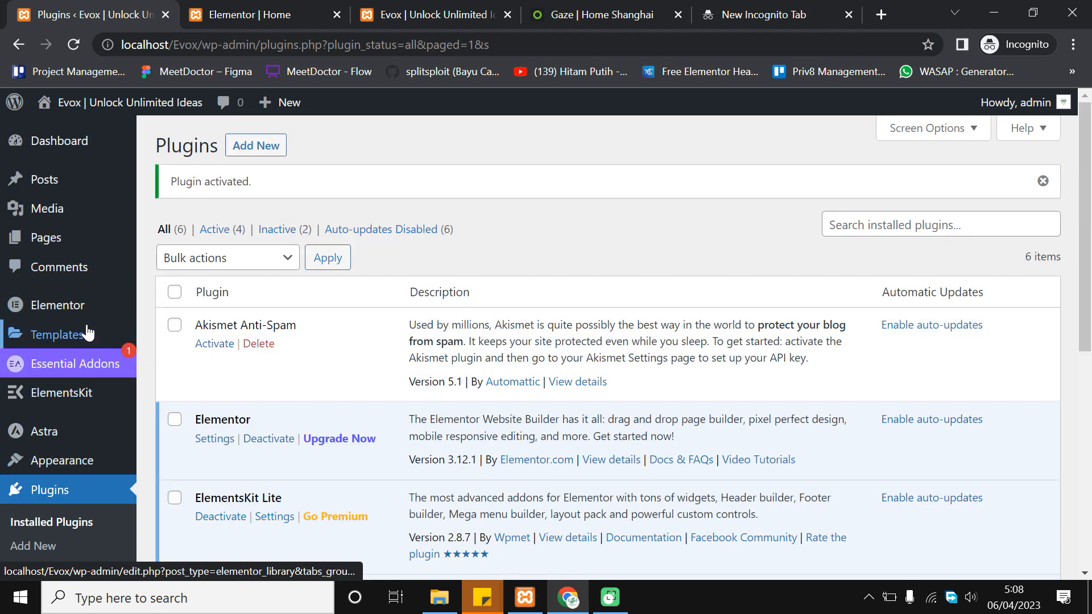
scroll(95, 319, down, 3)
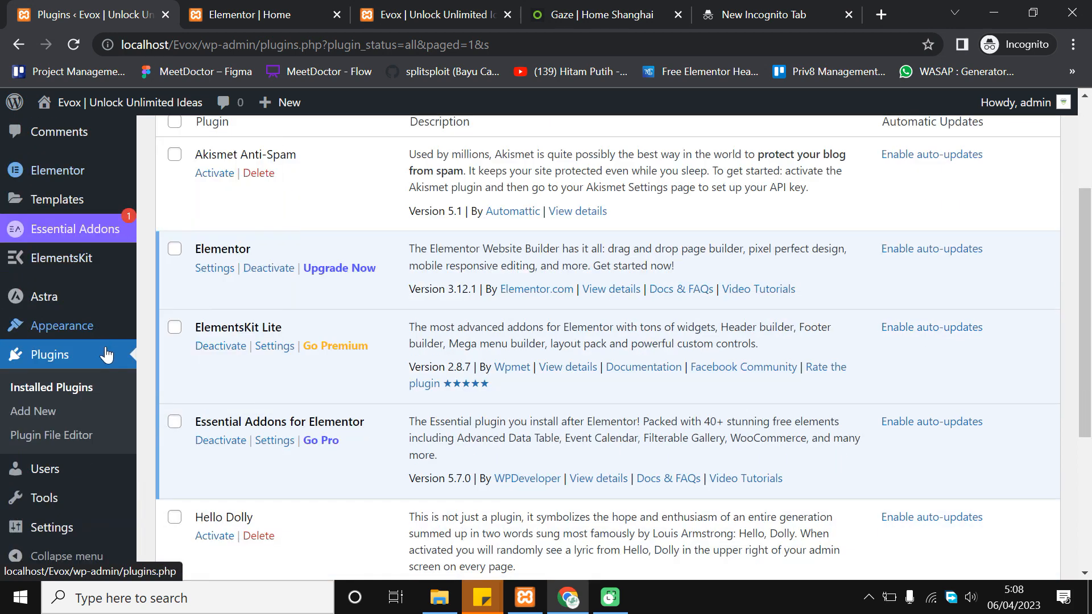
scroll(200, 498, down, 5)
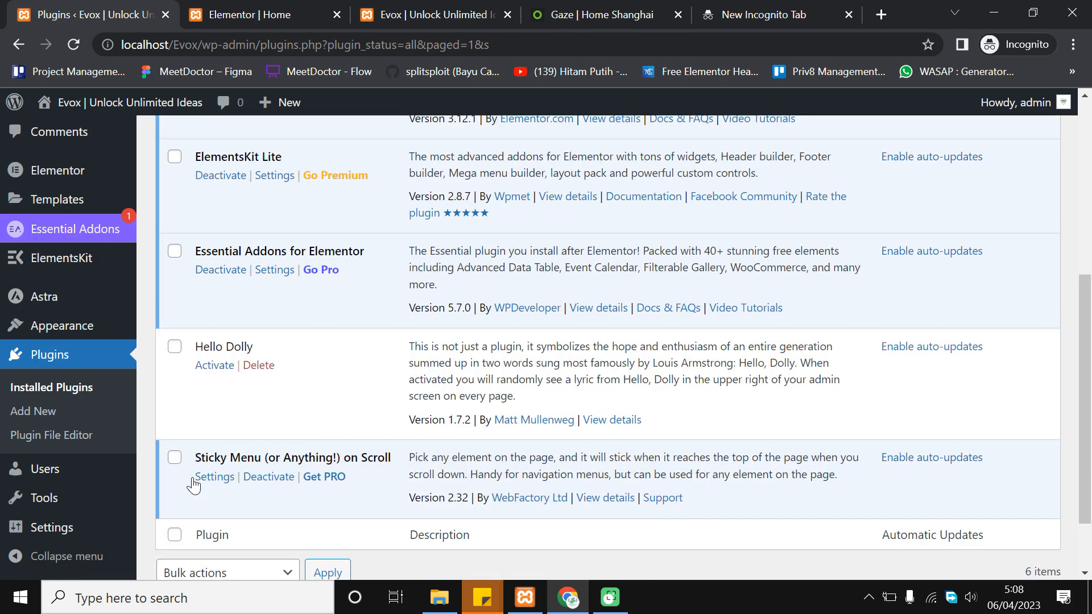
mouse_move(120, 336)
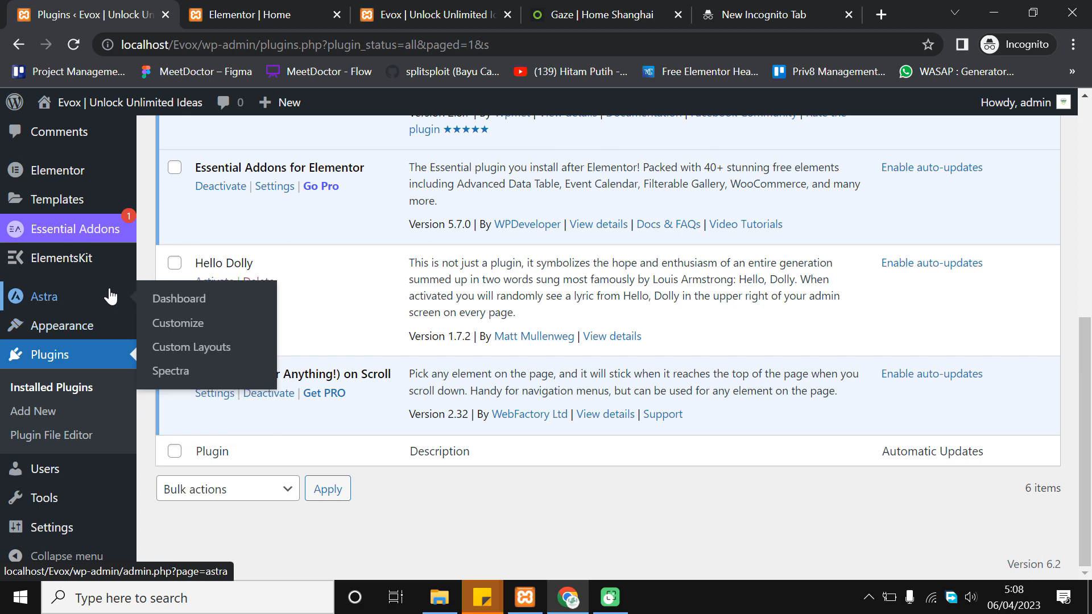
mouse_move(113, 262)
mouse_move(105, 200)
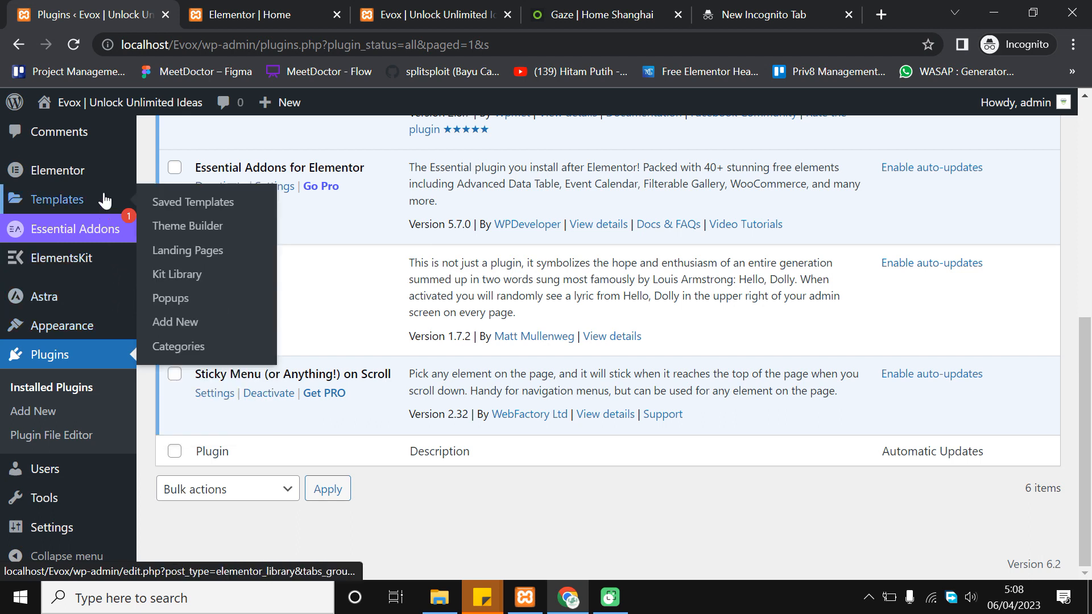
mouse_move(111, 178)
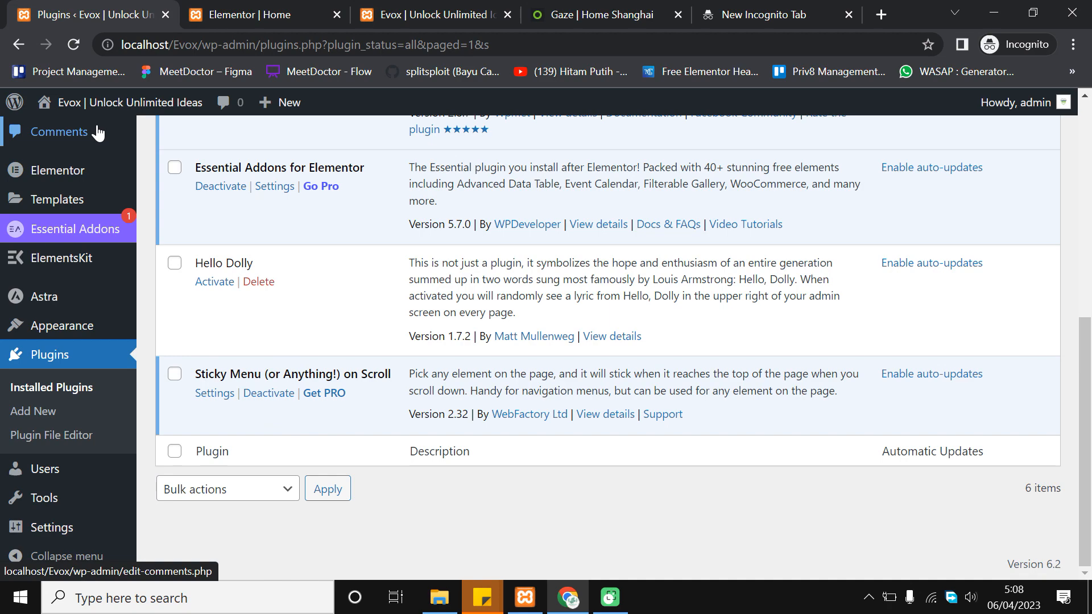
scroll(86, 135, up, 8)
click(94, 149)
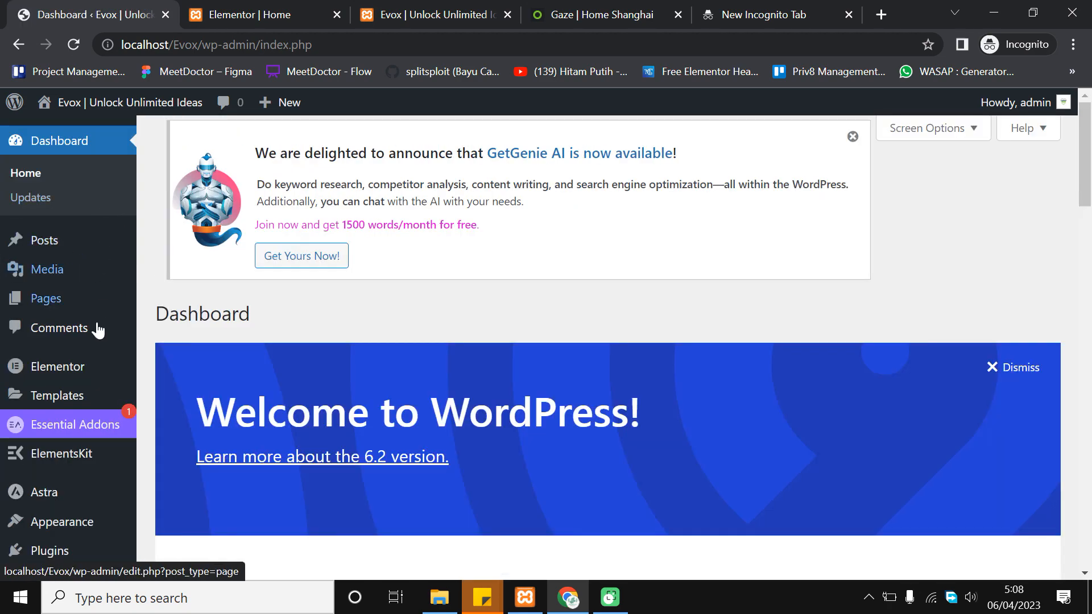
Open Settings for Sticky Menu (or Anything!) on Scroll from Installed Plugins
scroll(108, 307, down, 5)
mouse_move(88, 505)
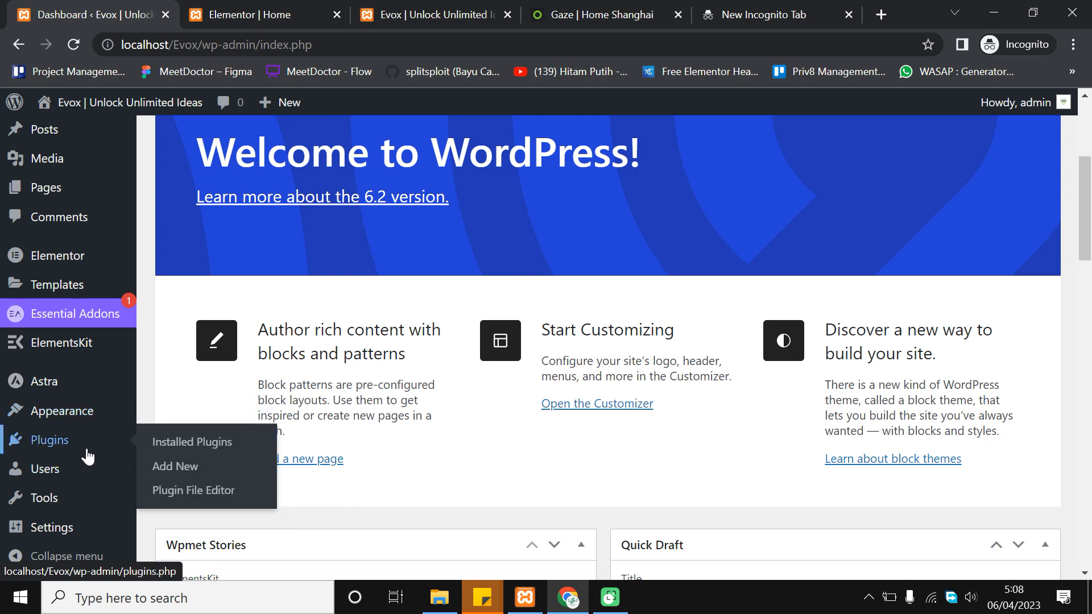
mouse_move(91, 438)
click(178, 449)
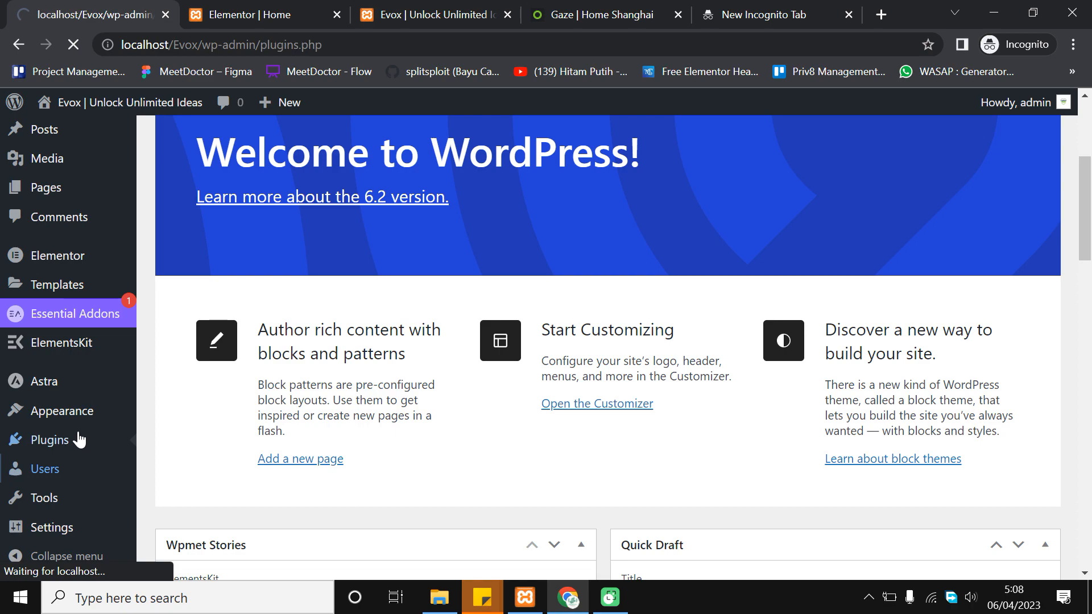
scroll(340, 378, down, 6)
scroll(340, 378, down, 1)
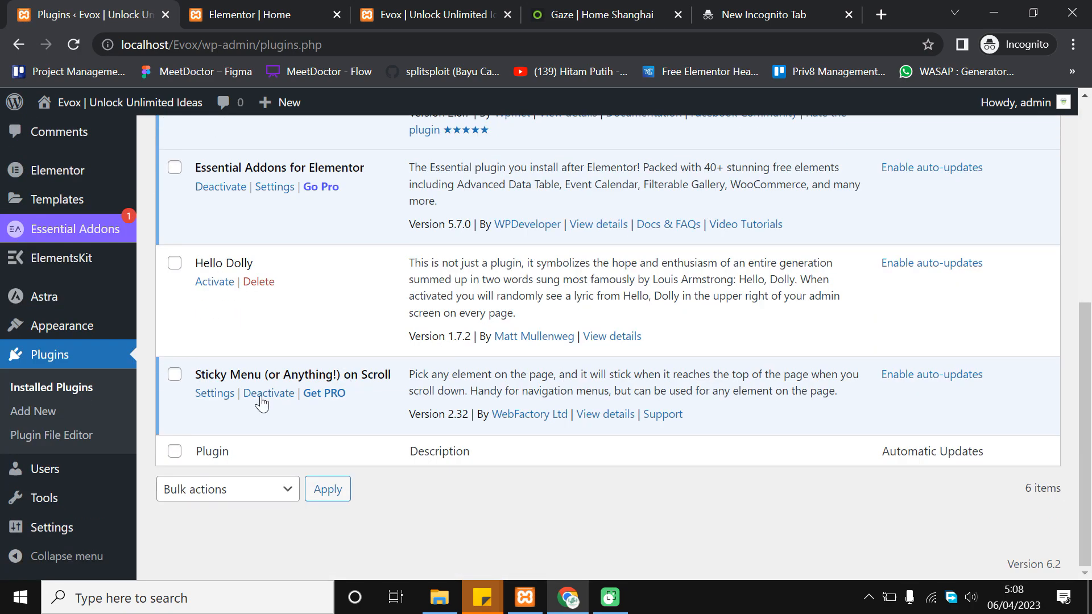
click(214, 393)
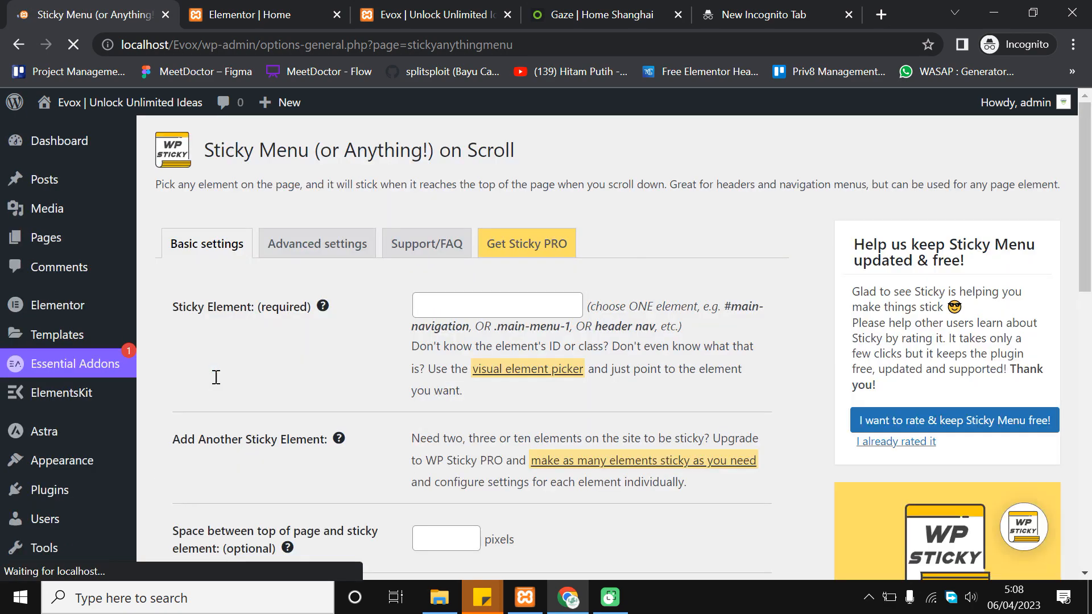
Close the WP Sticky PRO pricing popup and switch to the Evox | Unlock Unlimited Ideas tab
scroll(414, 234, down, 3)
scroll(702, 323, up, 3)
scroll(653, 254, down, 1)
scroll(653, 254, down, 3)
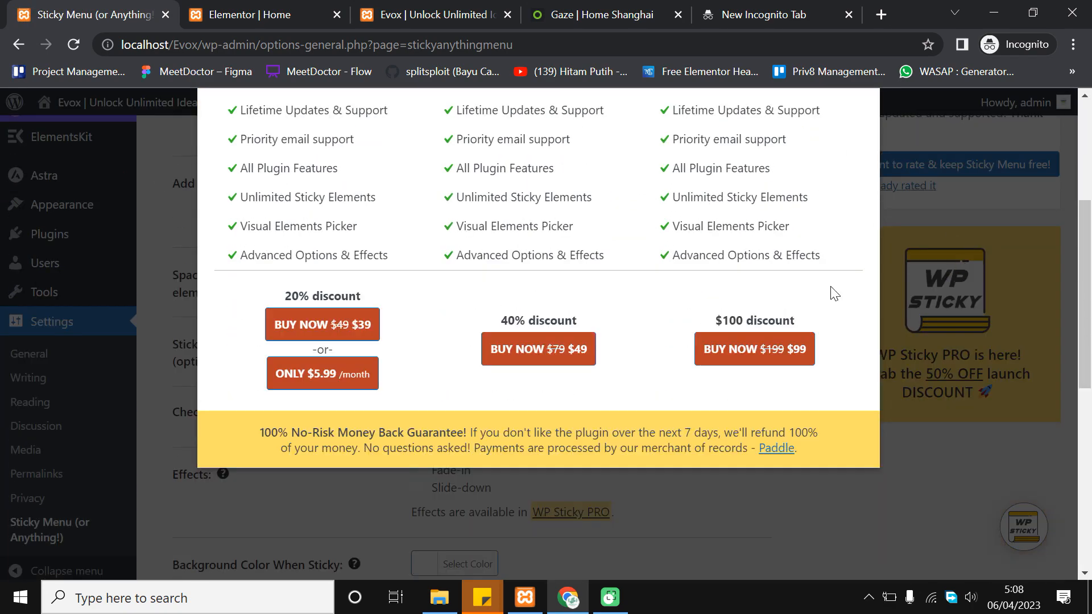
scroll(933, 283, up, 5)
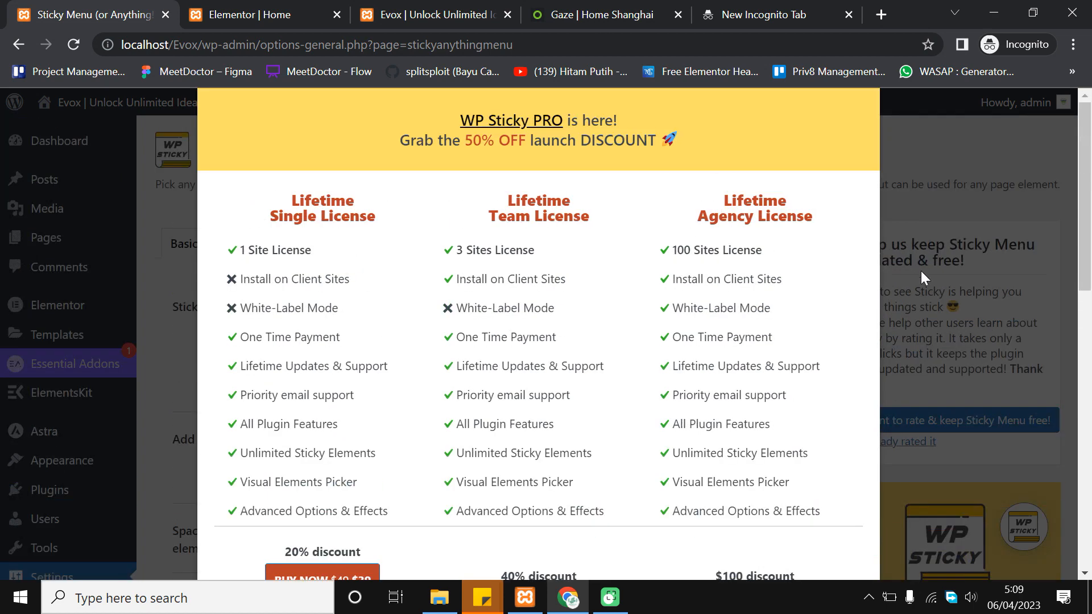
click(1022, 150)
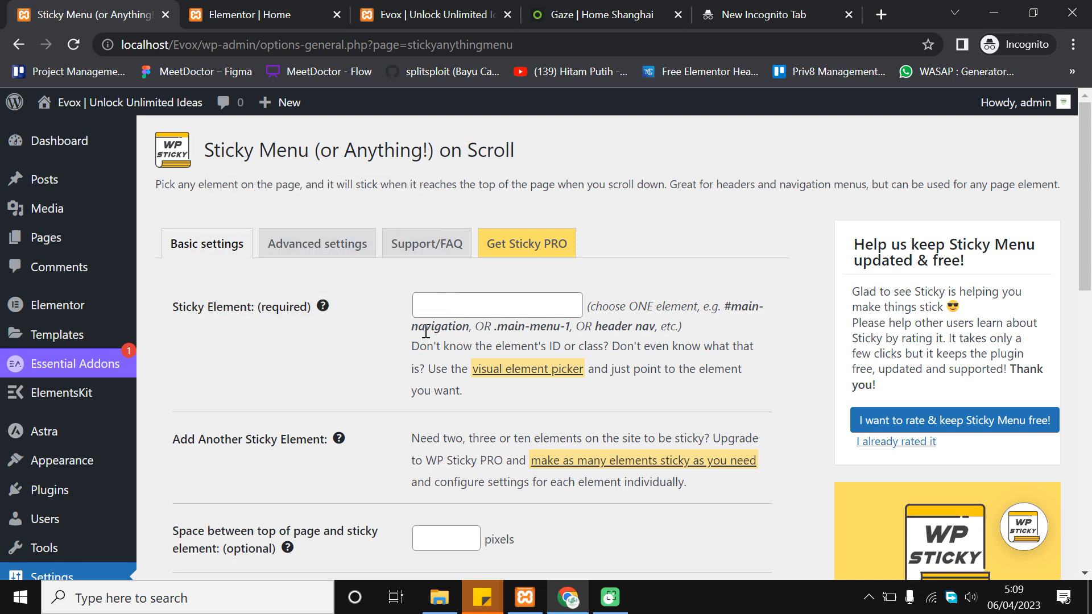
click(438, 6)
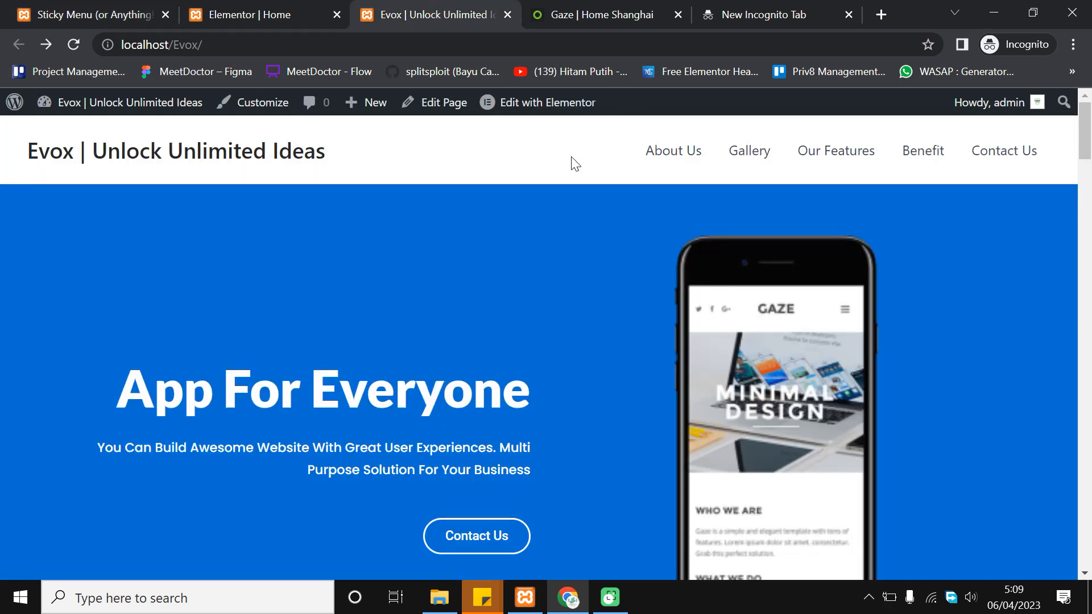
Inspect the Evox header in DevTools, expand it and select its id 'masthead'
click(68, 6)
click(463, 9)
right_click(461, 186)
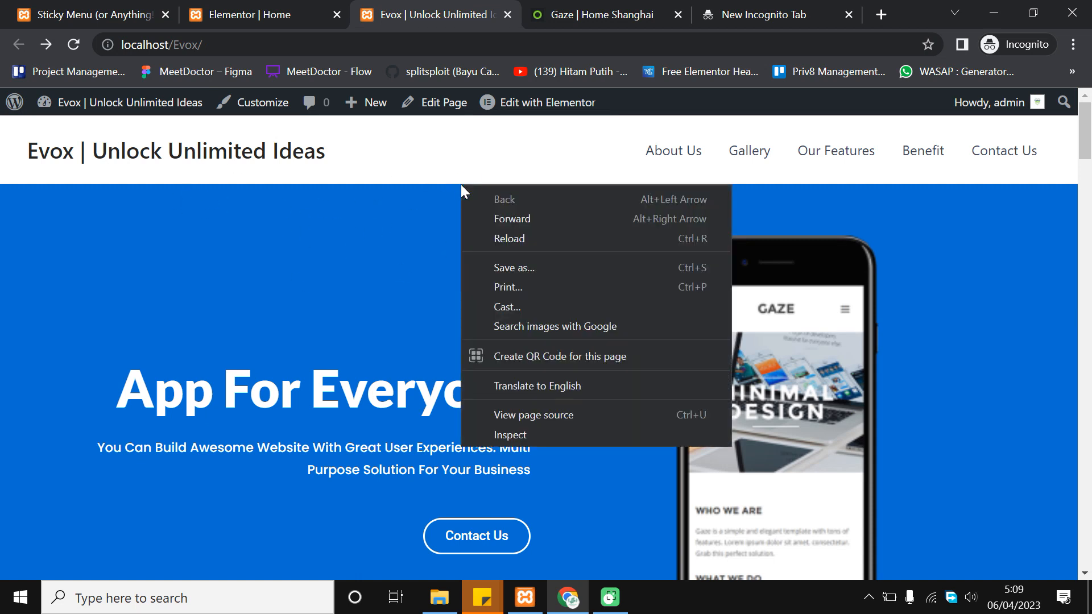
click(512, 435)
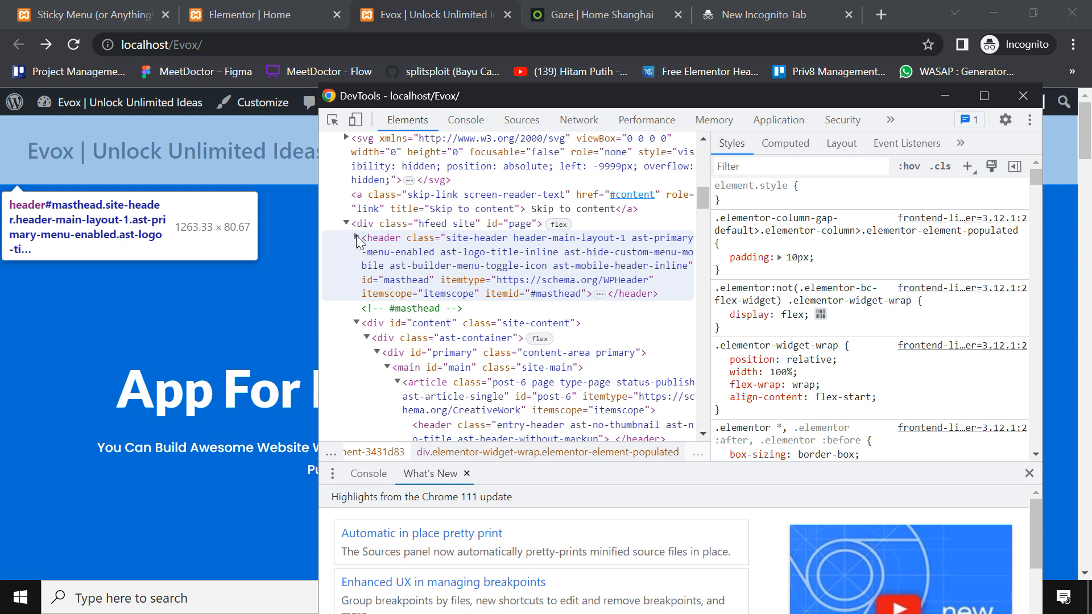
click(504, 254)
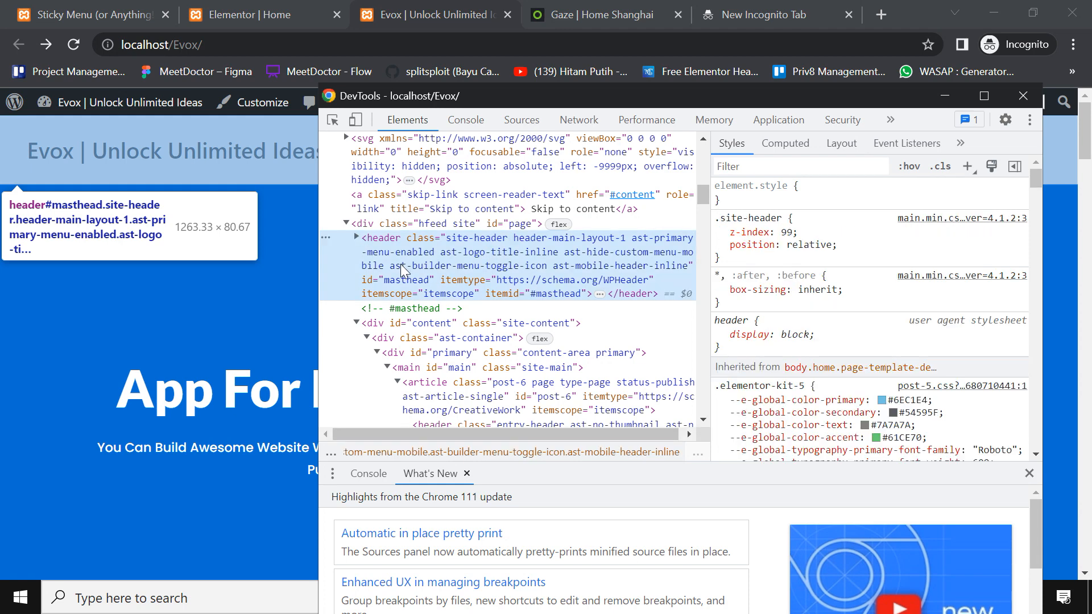
click(357, 237)
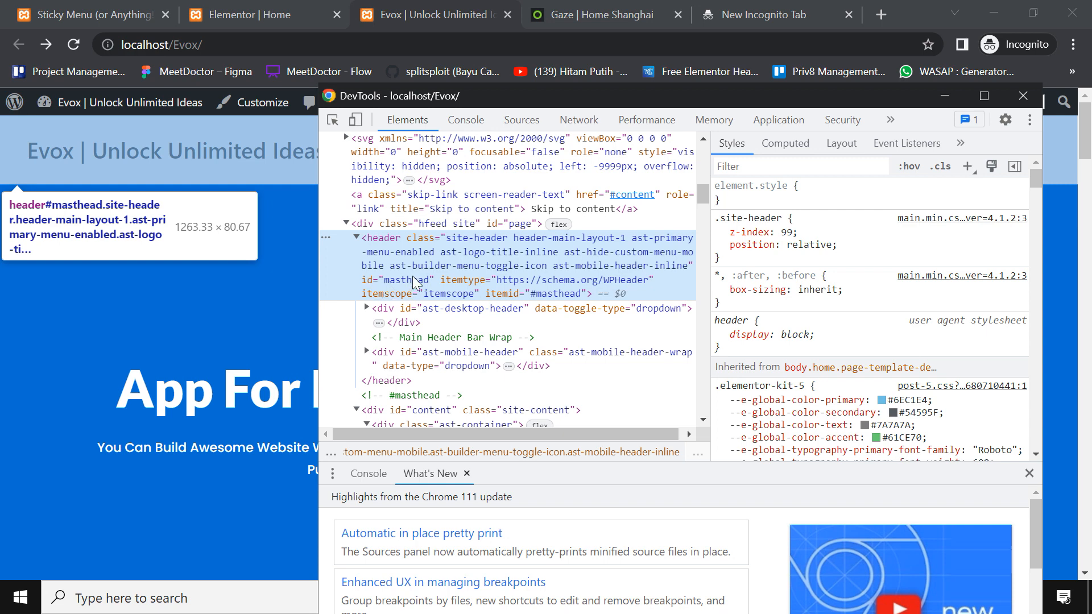
double_click(408, 280)
key(ctrl+c)
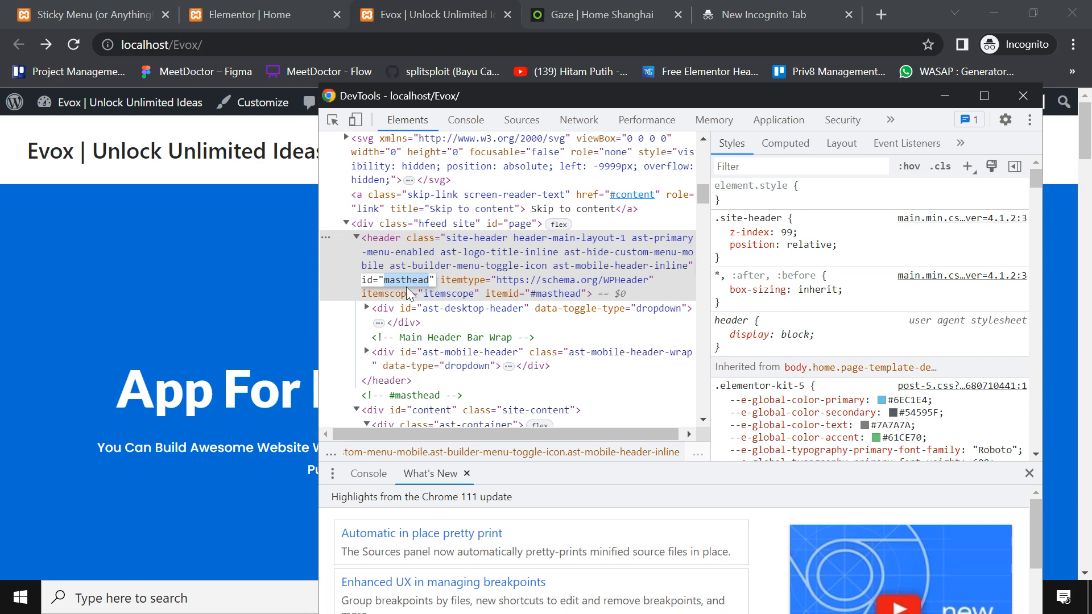
click(94, 14)
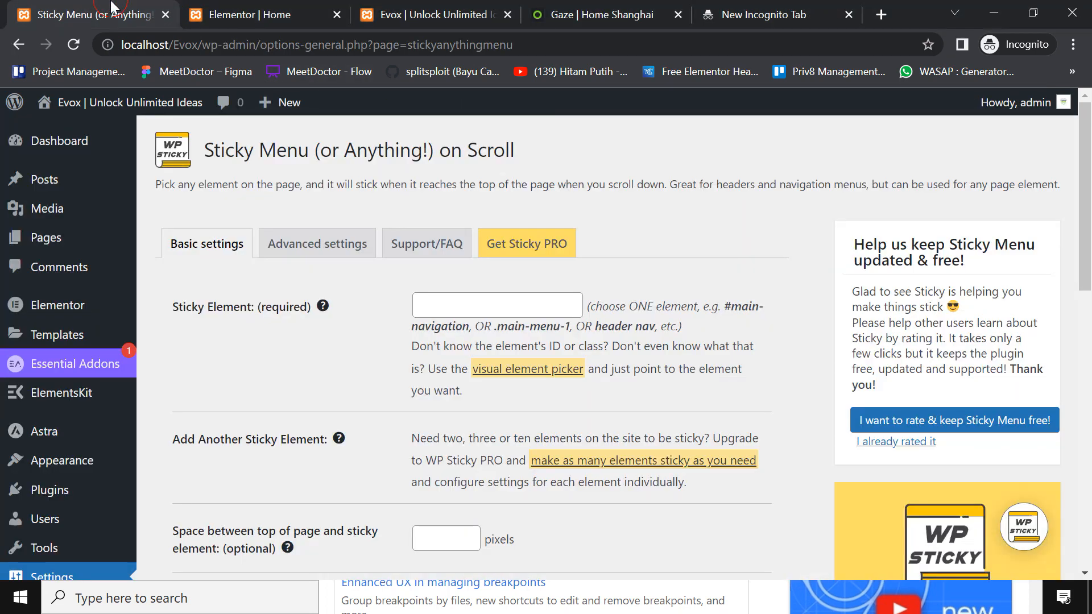
Enter #masthead in the Sticky Element field by typing # and pasting the id
click(484, 308)
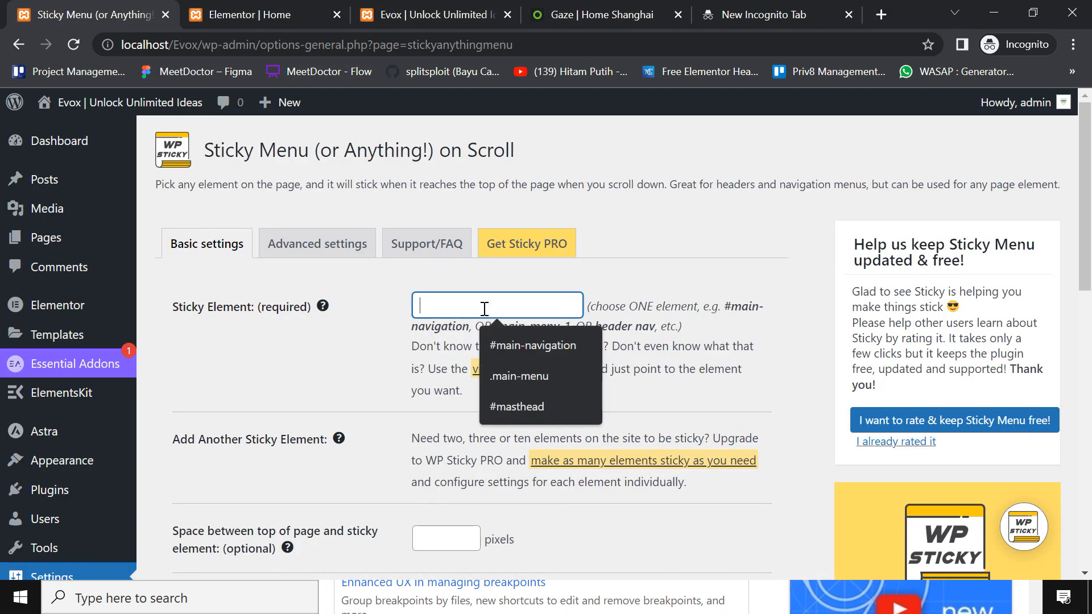
text(#)
key(ctrl+v)
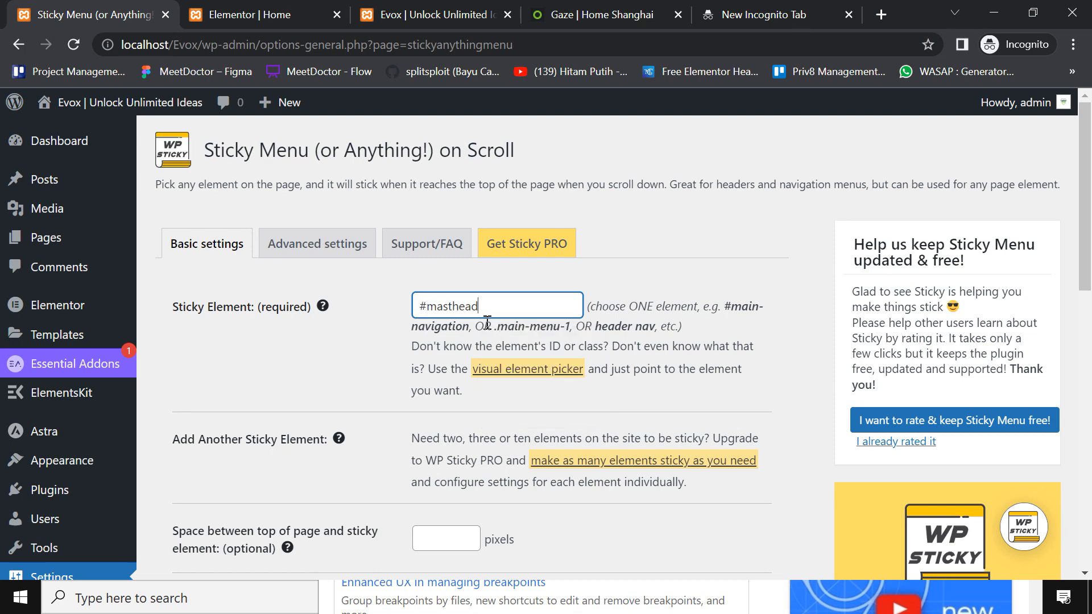
click(571, 281)
scroll(324, 277, down, 3)
scroll(324, 277, up, 3)
click(516, 312)
double_click(448, 316)
Cross-check the header element in DevTools against the Sticky Element value
click(282, 8)
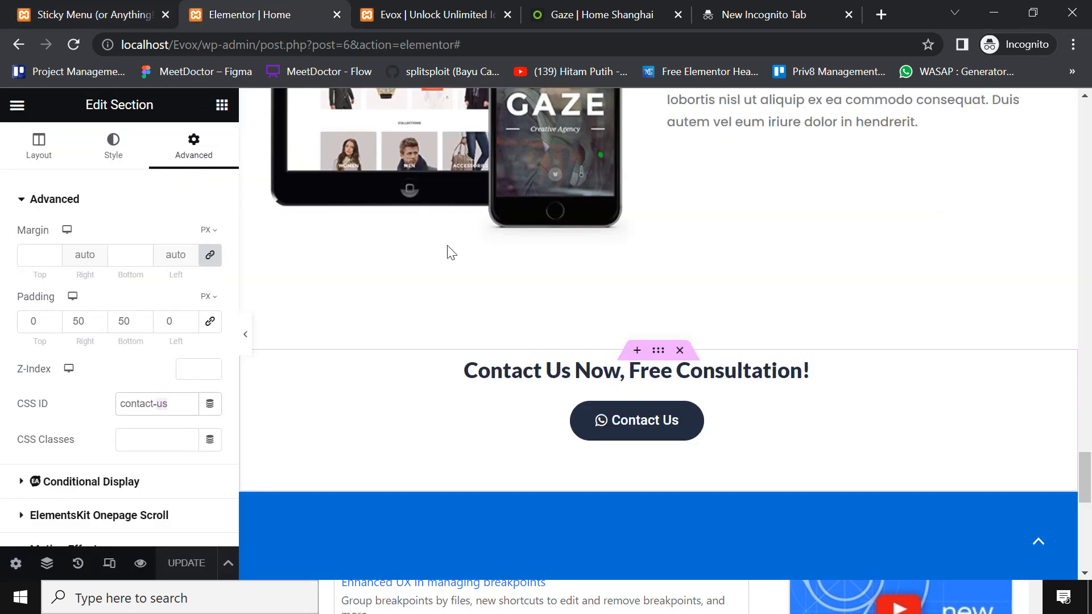
click(439, 7)
key(alt+Tab)
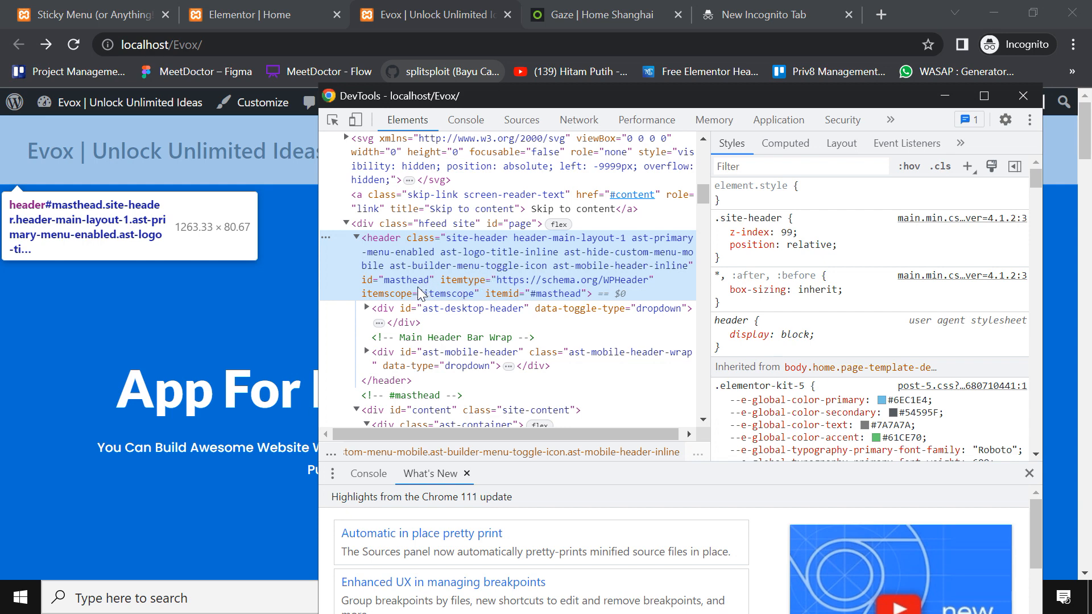
click(113, 15)
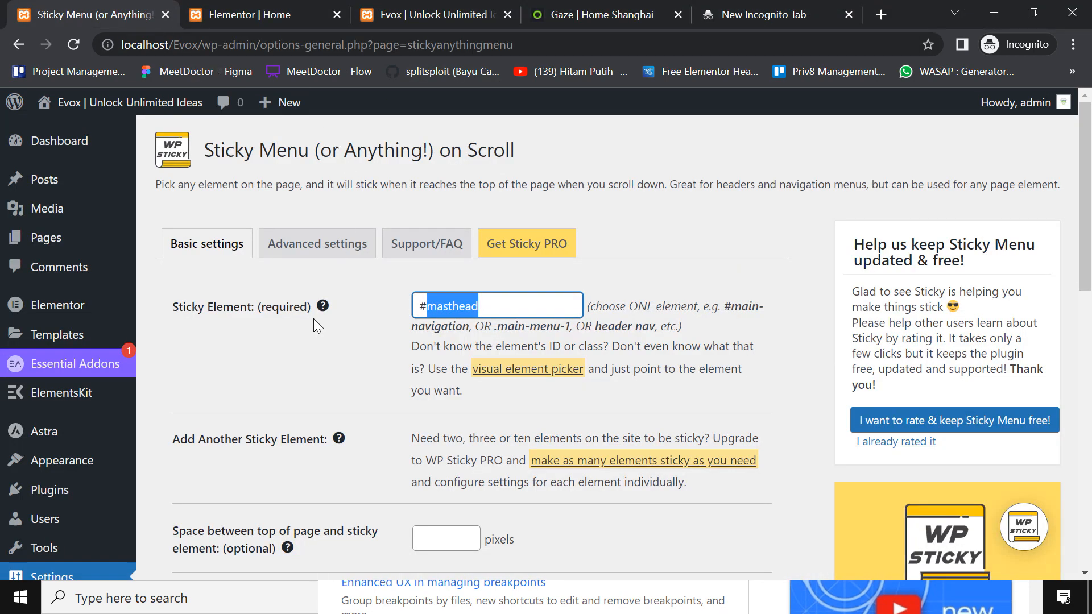
drag(428, 308, 418, 305)
double_click(424, 305)
click(426, 308)
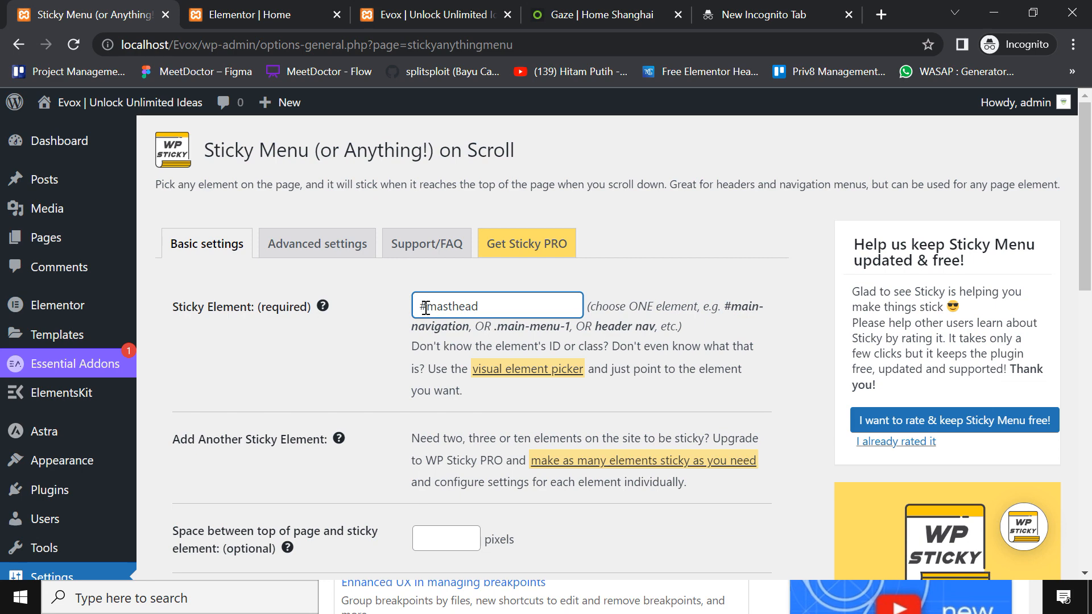
key(alt+Tab)
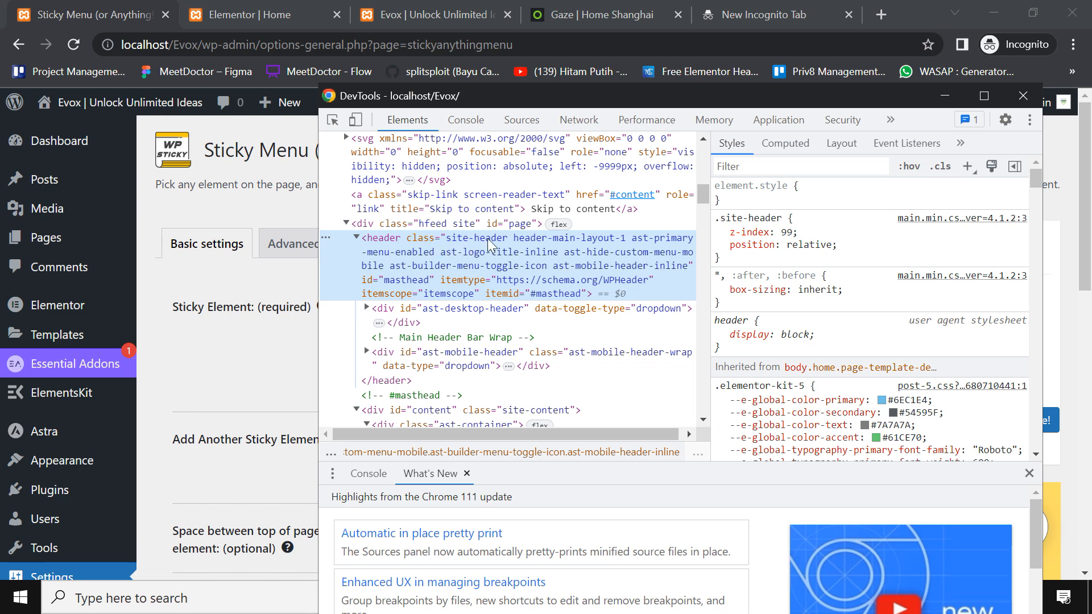
key(alt+Tab)
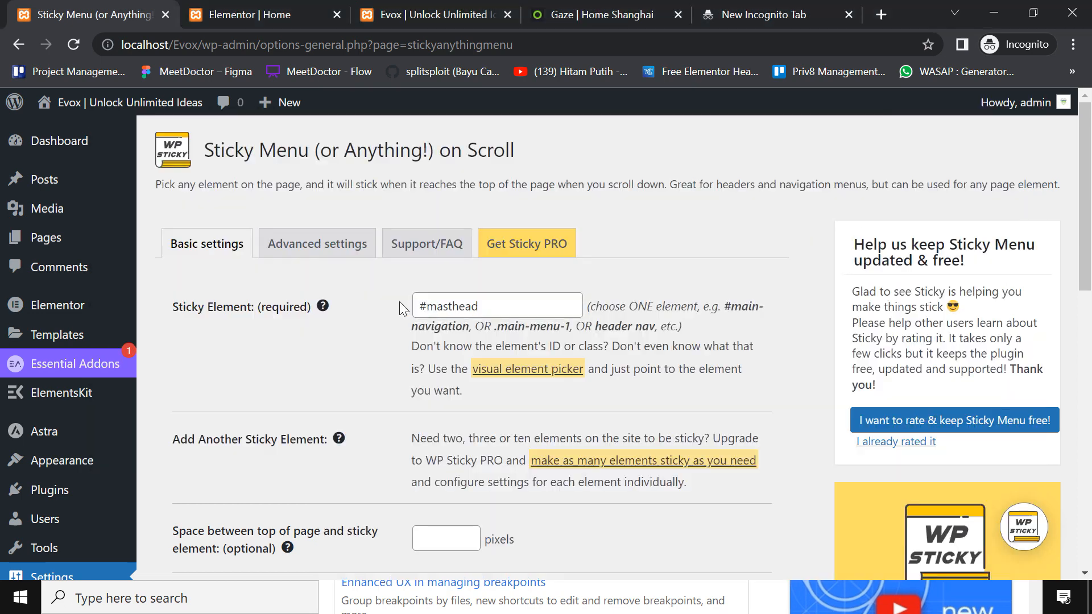
Try a class selector in the Sticky Element field, then restore it to #masthead
click(421, 303)
key(Delete)
text(.)
double_click(442, 306)
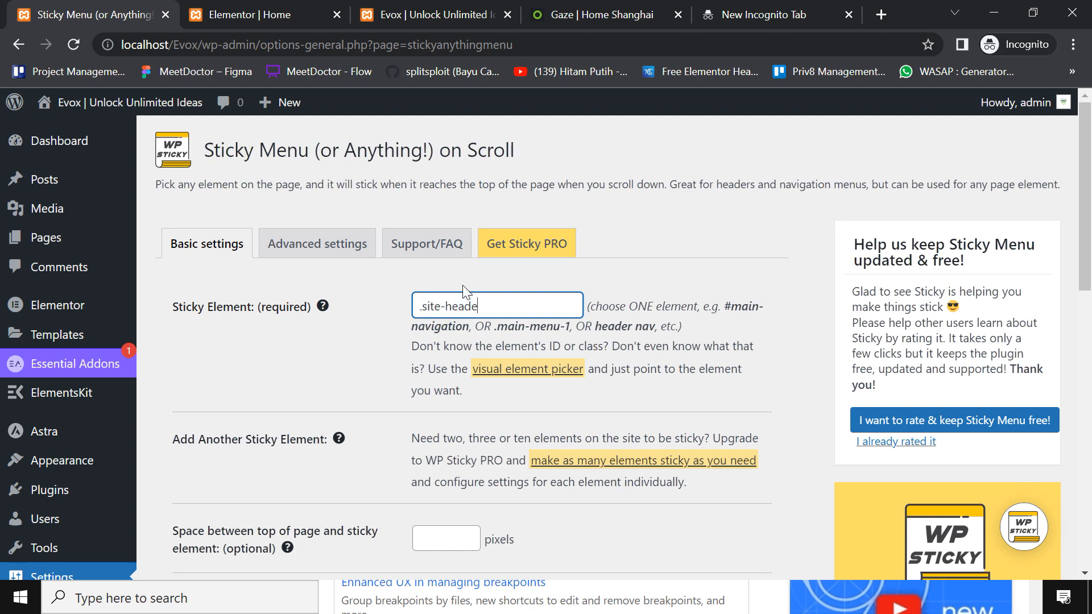
key(alt+Tab)
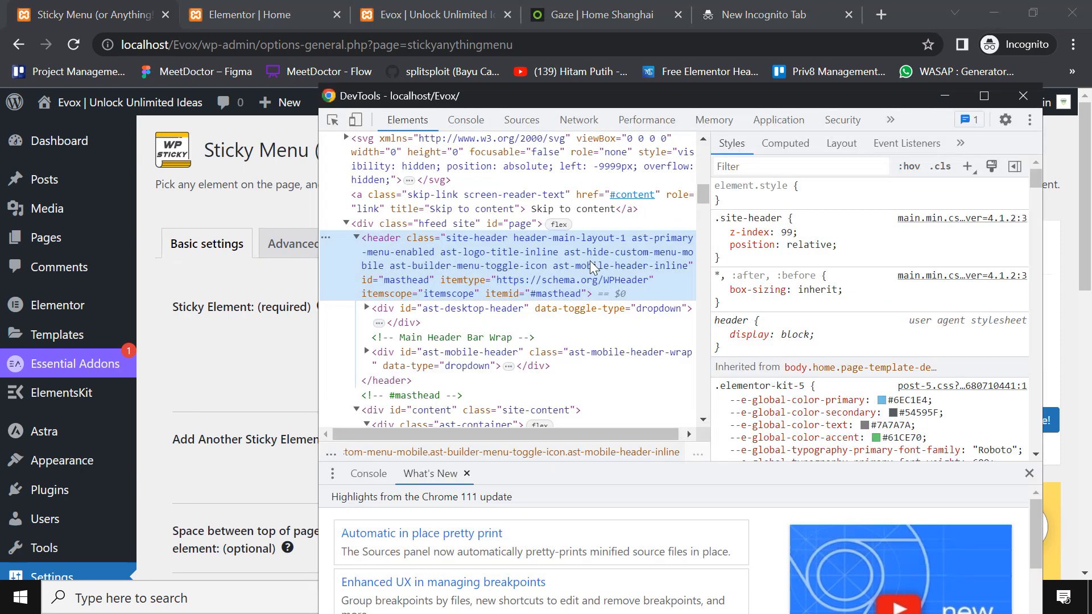
key(alt+Tab)
key(ctrl+z)
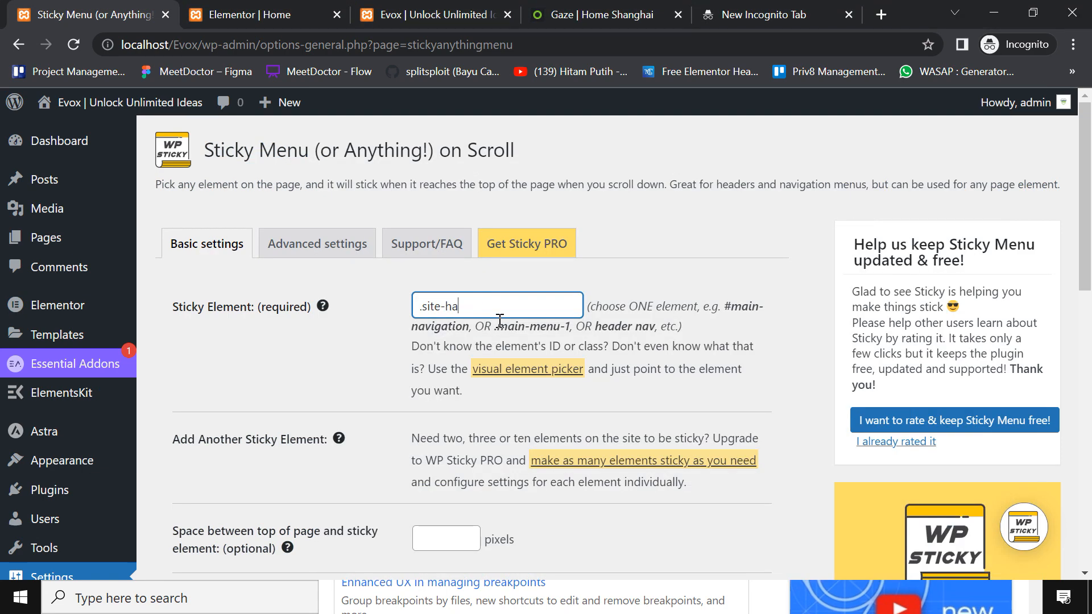
key(ctrl+z)
click(575, 274)
click(428, 308)
key(BackSpace)
text(#)
click(645, 265)
Save the Sticky Menu settings with #masthead as the sticky element
click(549, 302)
scroll(336, 394, down, 7)
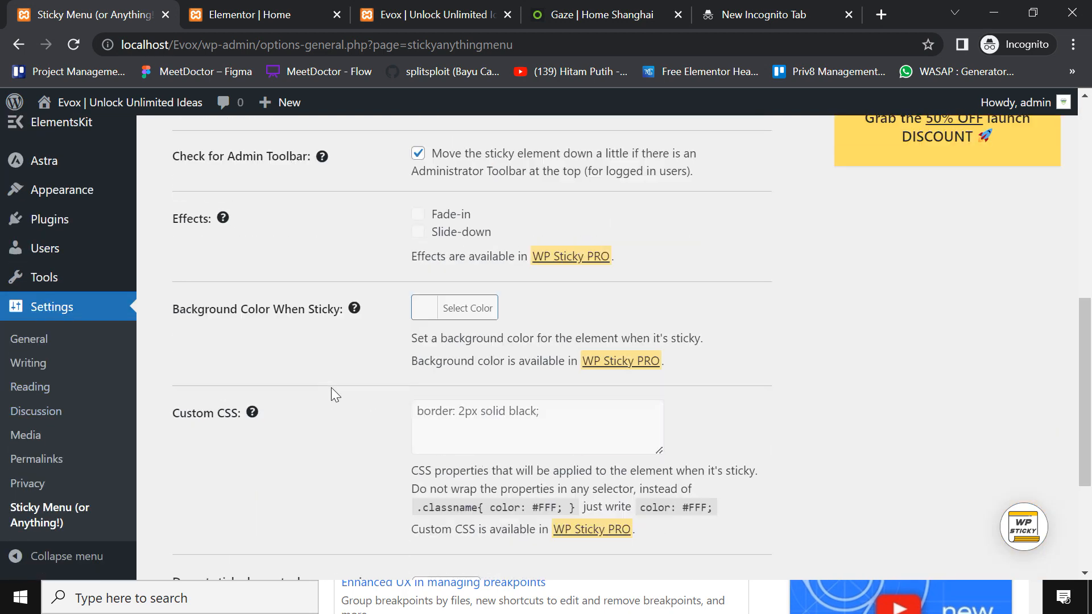
scroll(336, 395, down, 3)
click(244, 515)
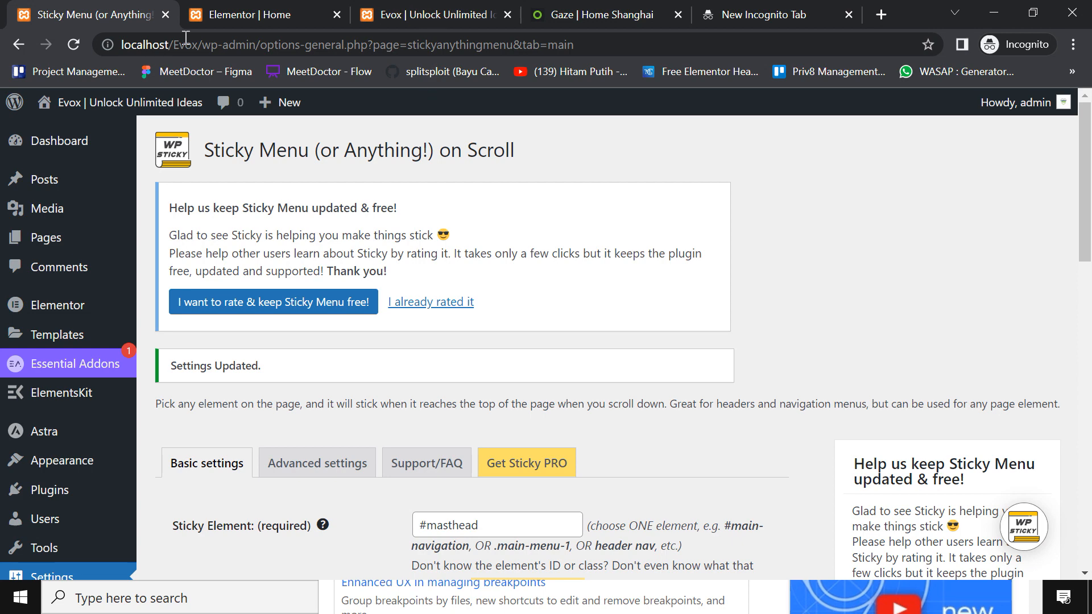
click(491, 11)
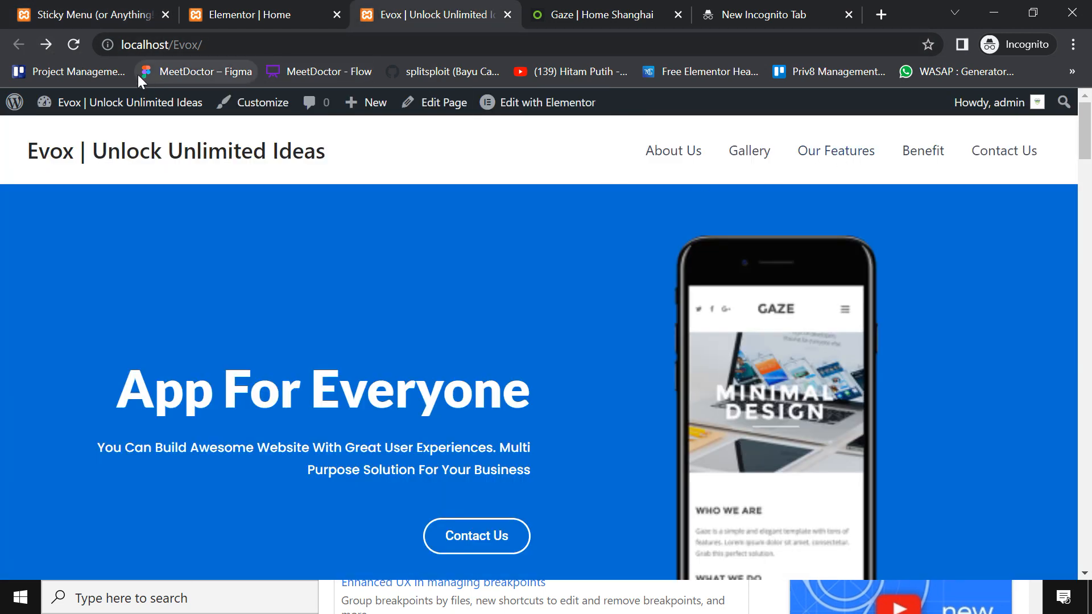
click(74, 44)
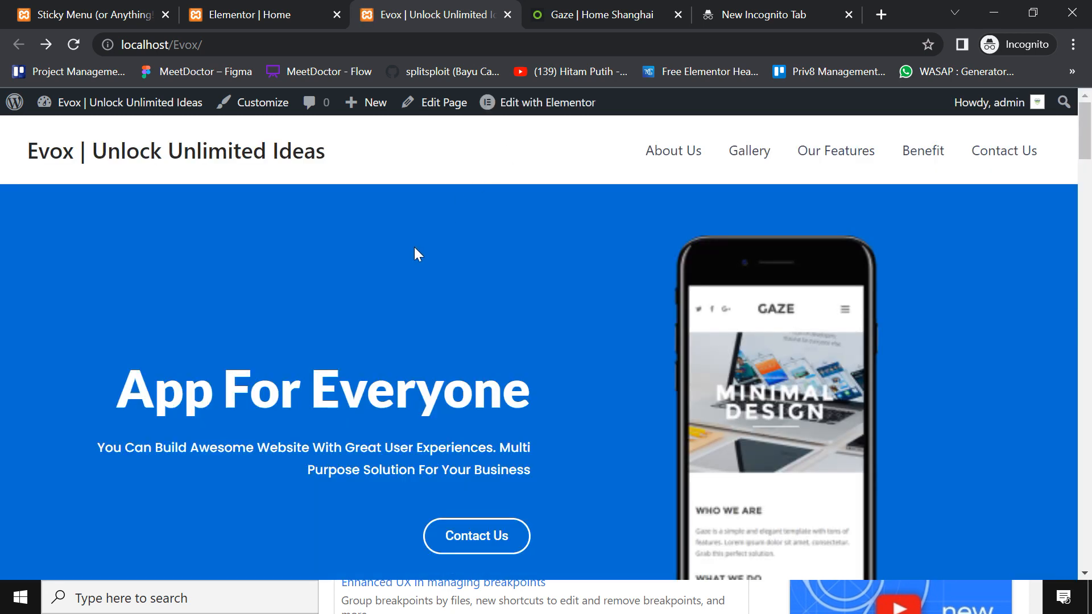
scroll(414, 248, down, 7)
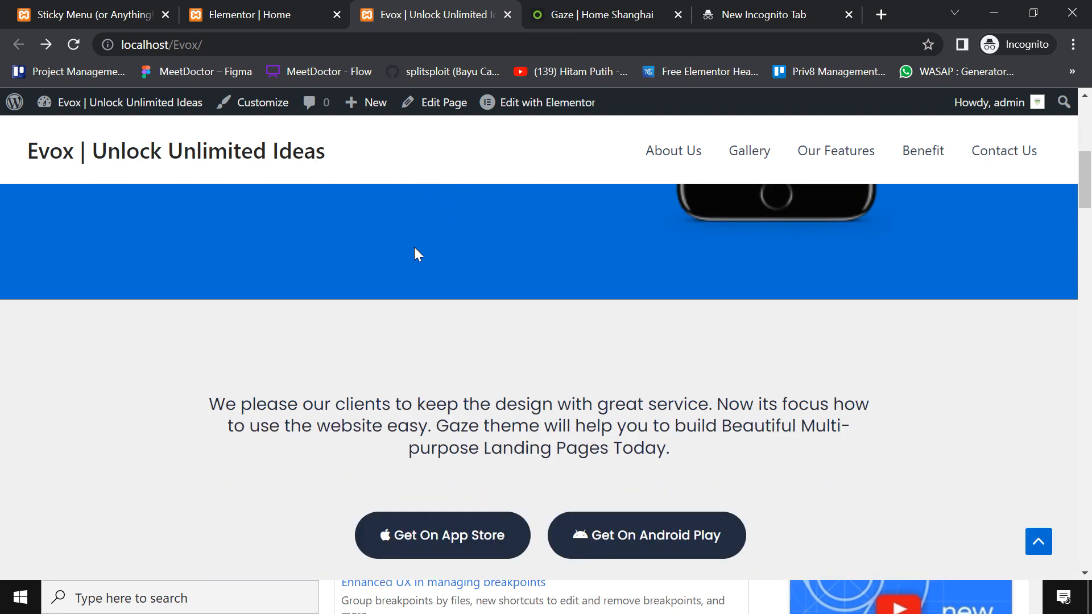
scroll(414, 251, down, 1)
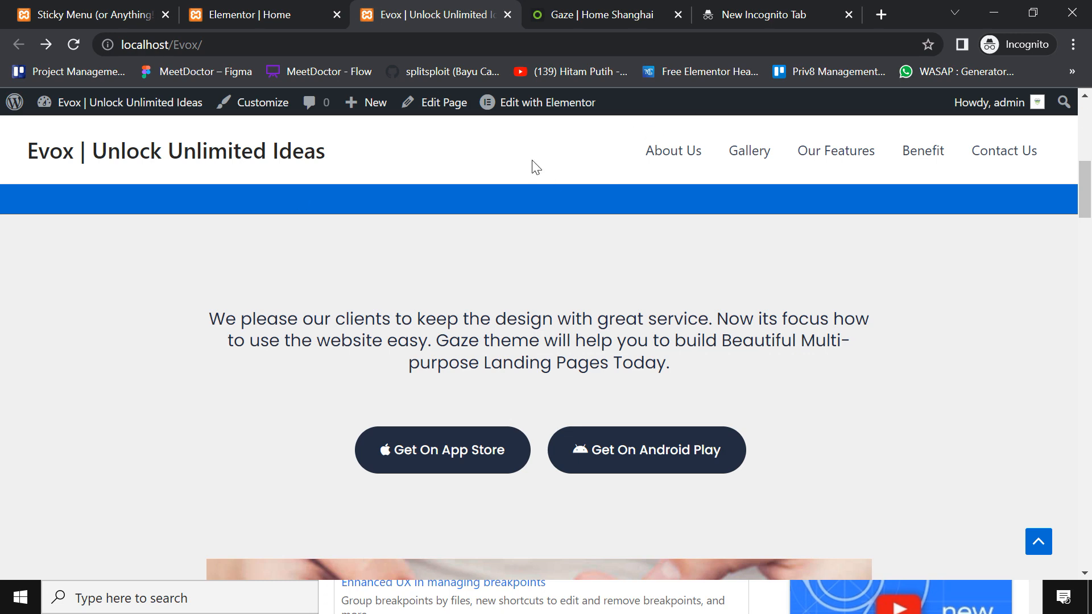
scroll(707, 275, down, 1)
scroll(707, 274, down, 3)
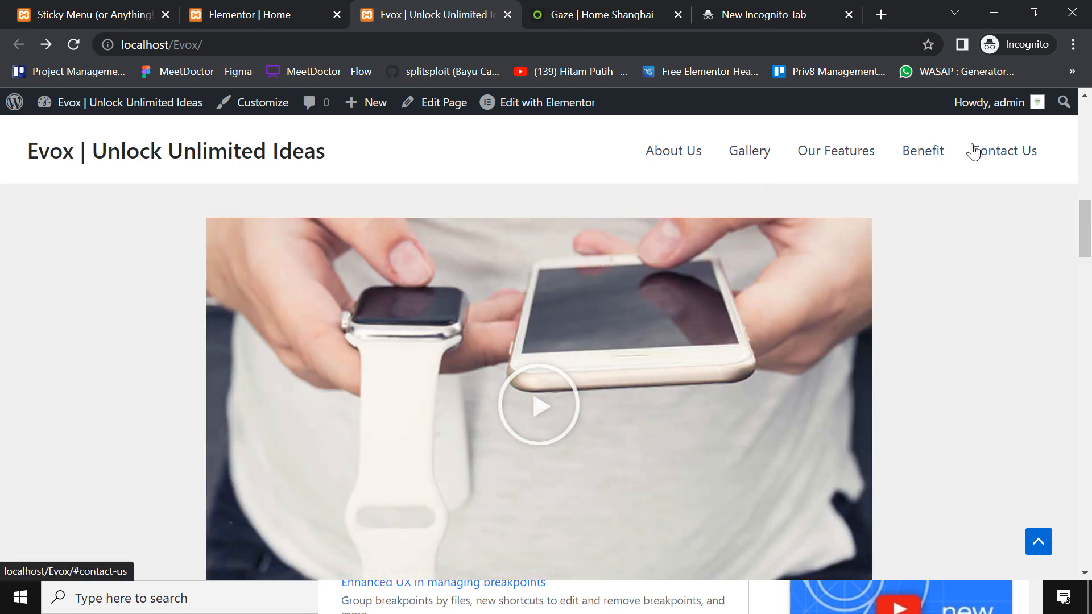
scroll(303, 234, down, 16)
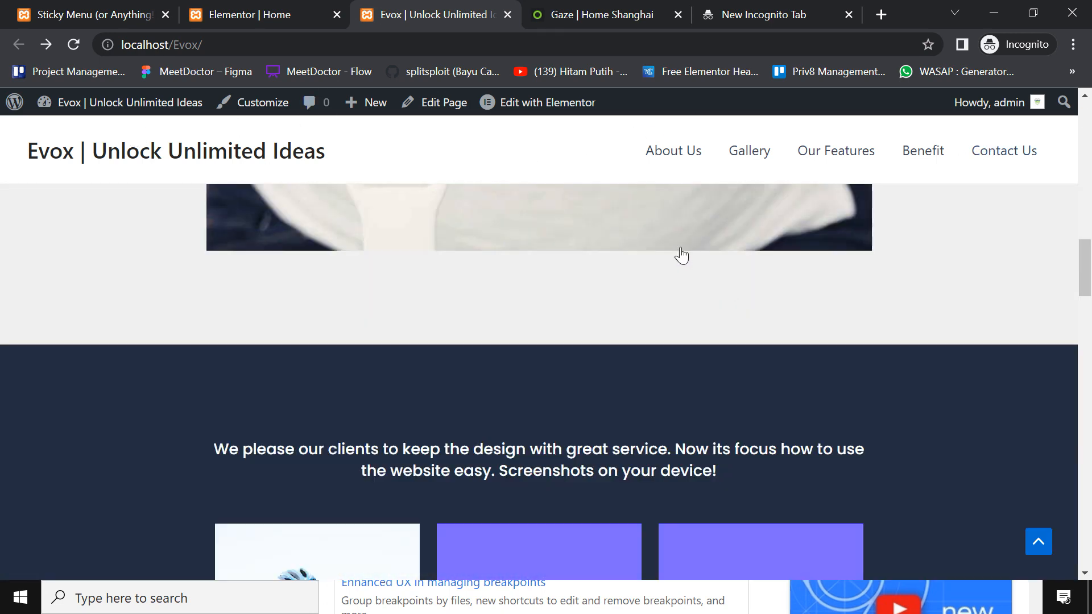
scroll(973, 273, down, 6)
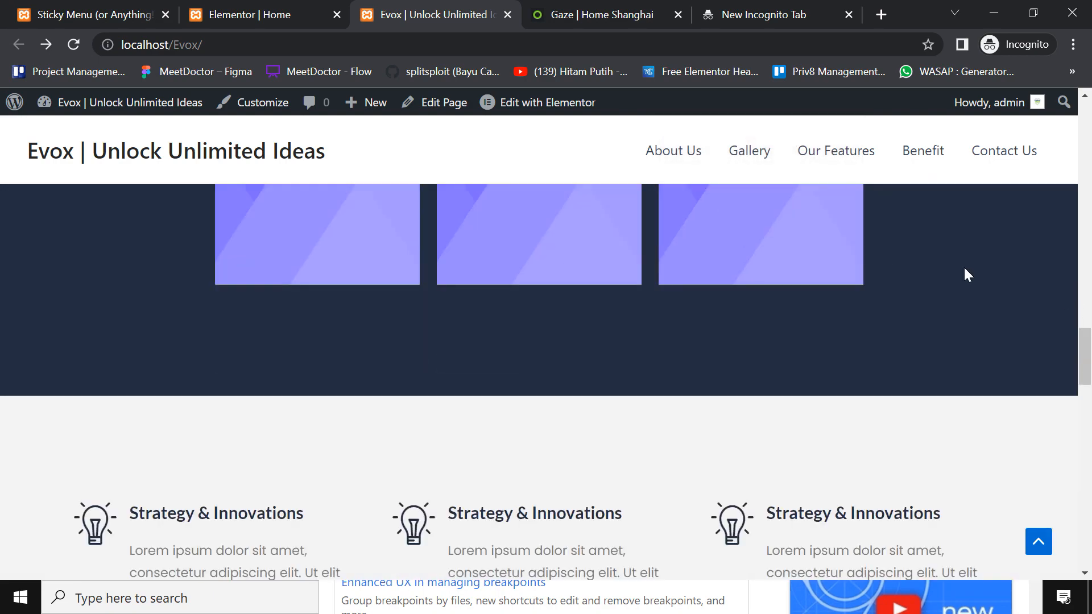
scroll(625, 256, up, 3)
scroll(950, 239, up, 9)
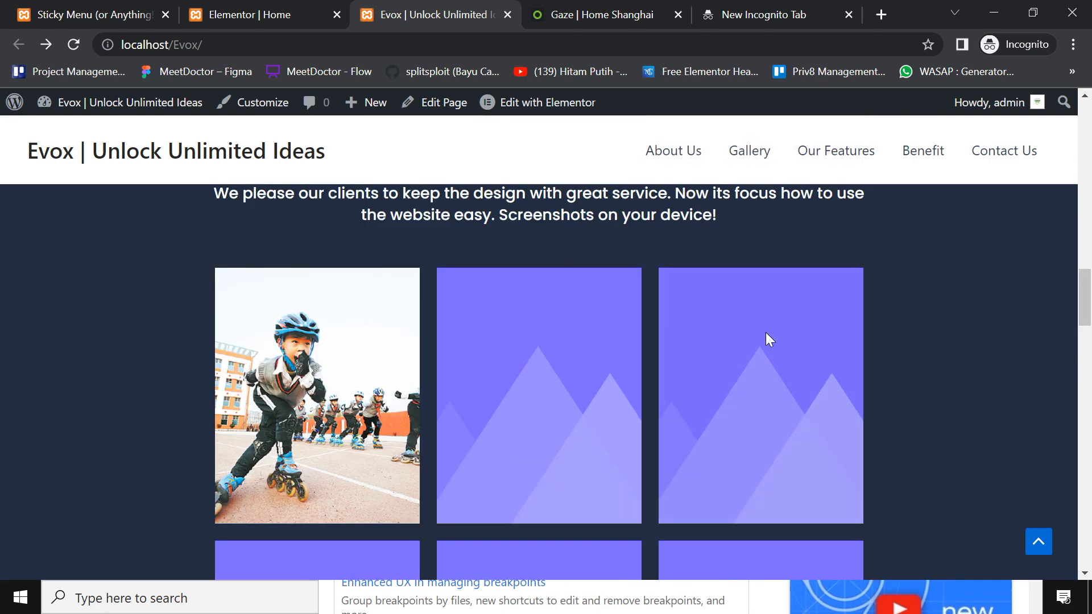
scroll(371, 393, down, 8)
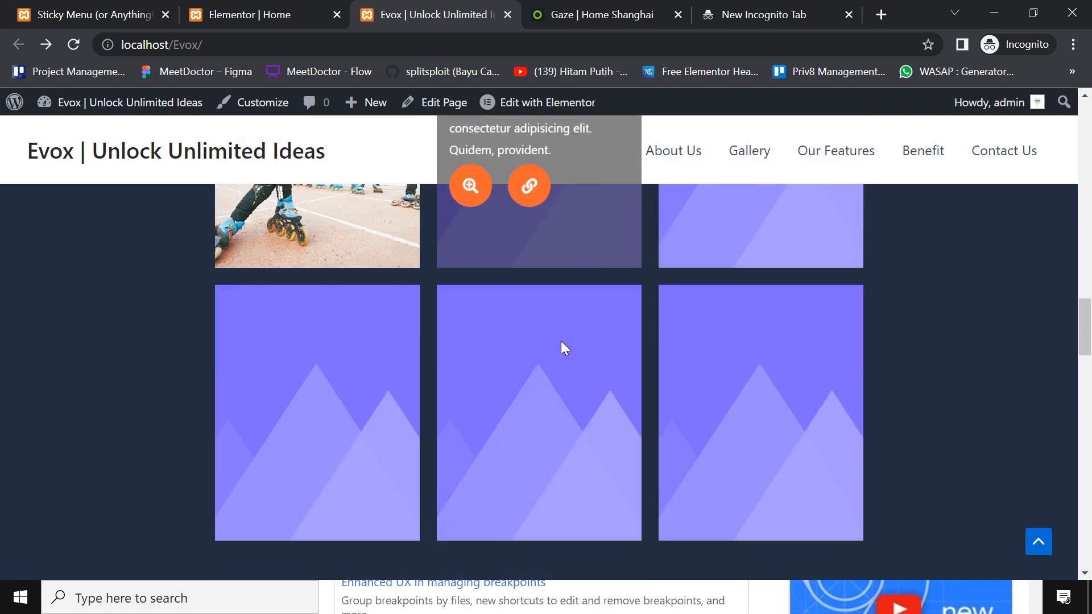
scroll(1034, 327, down, 13)
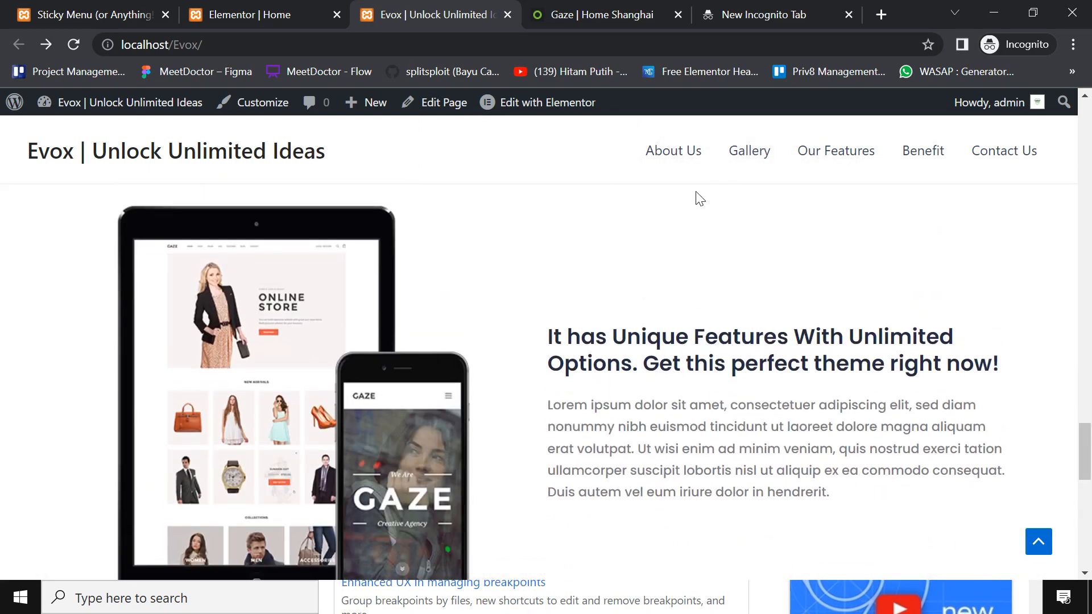
click(757, 166)
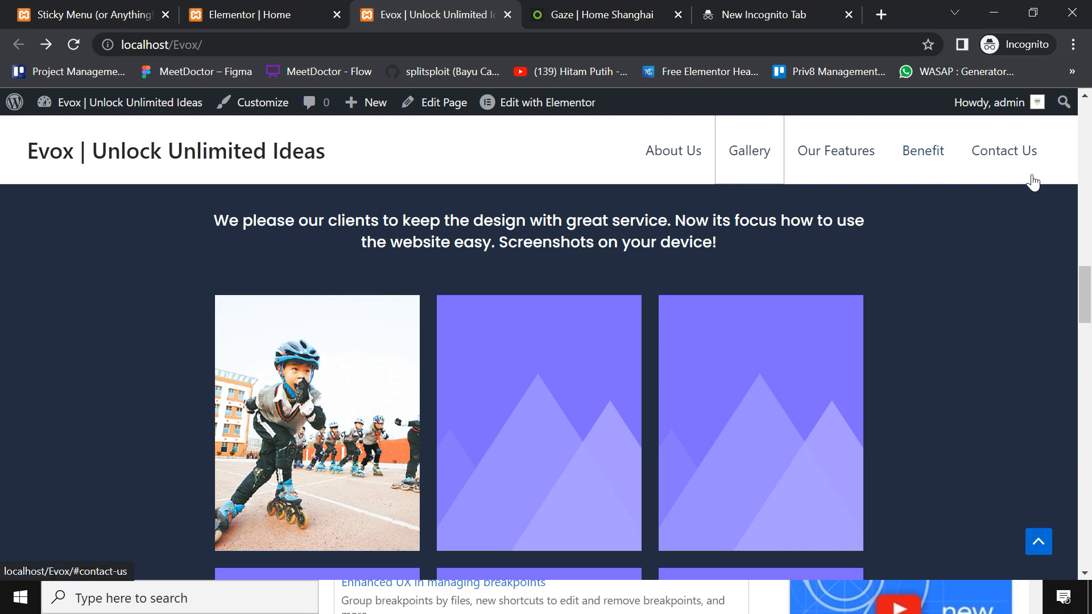
click(668, 149)
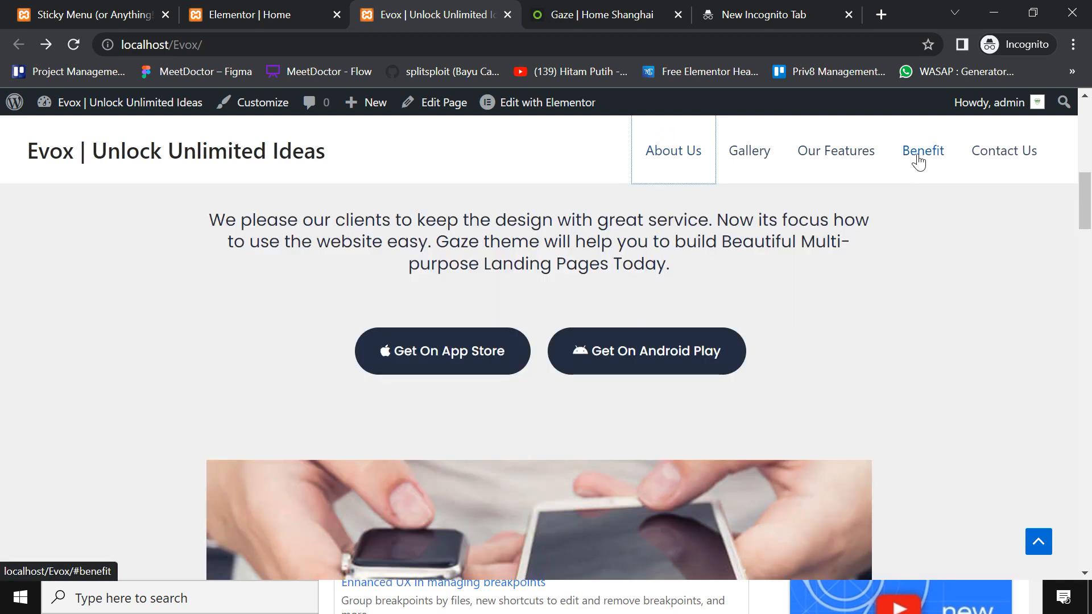
click(920, 161)
click(990, 153)
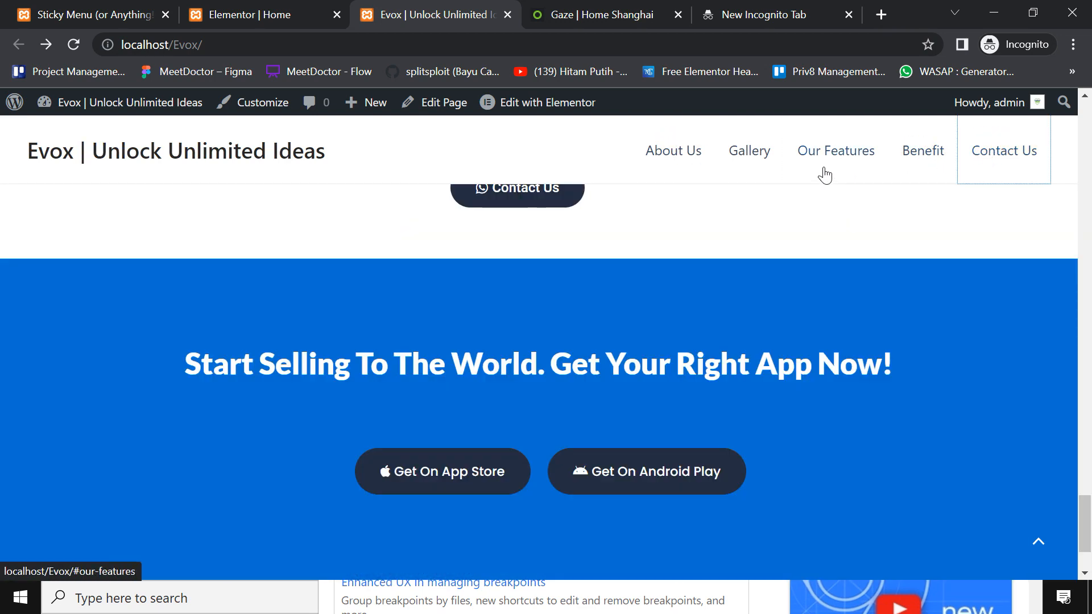
drag(1087, 516, 1006, 204)
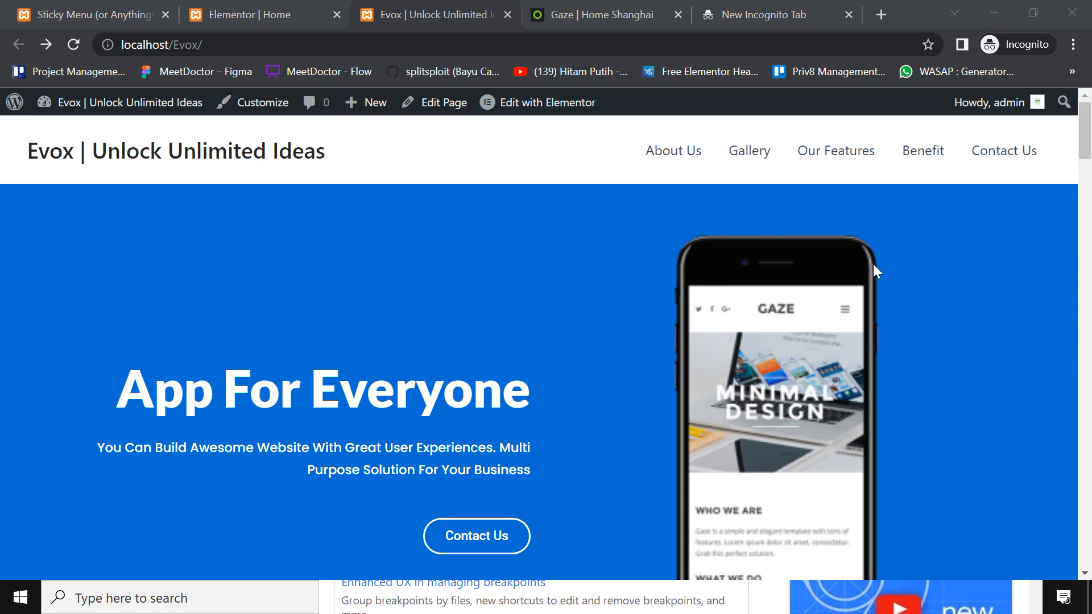
drag(1091, 166, 776, 569)
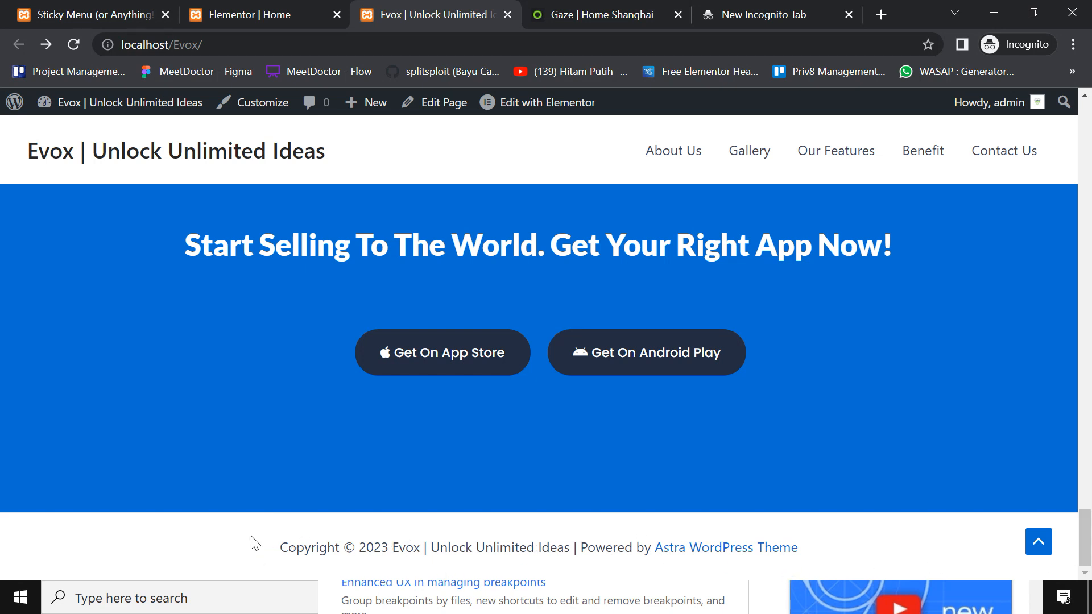
drag(276, 548, 567, 563)
click(571, 551)
scroll(1081, 538, up, 6)
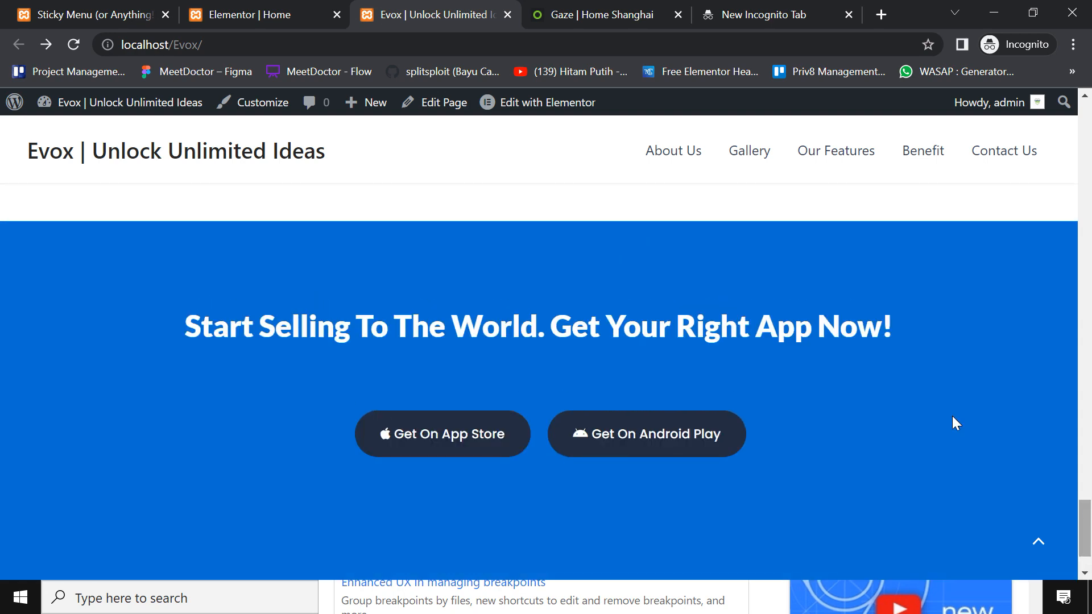
scroll(819, 401, up, 20)
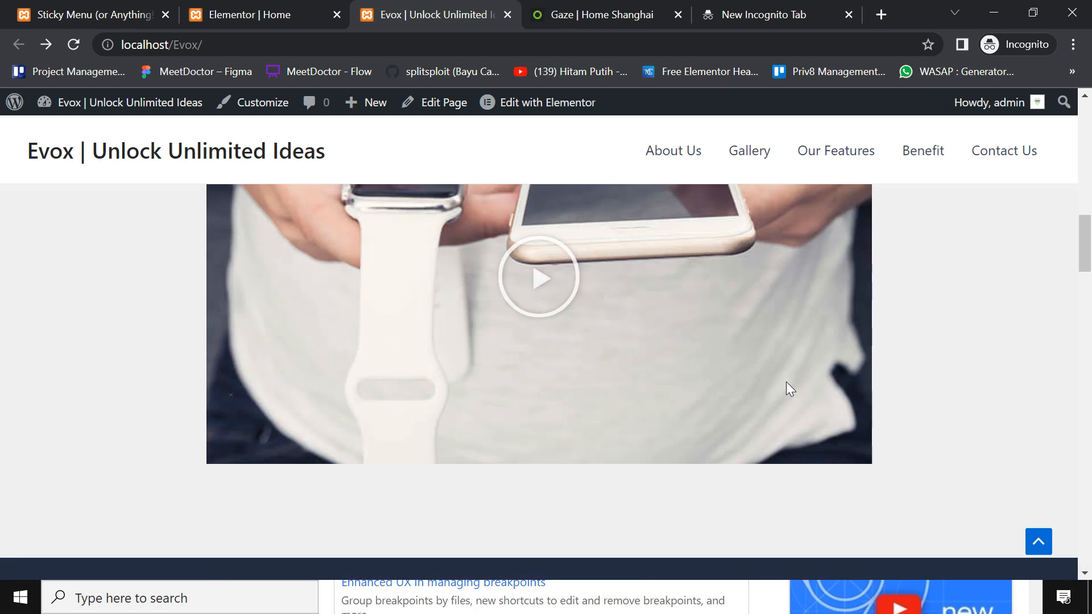
scroll(819, 381, up, 4)
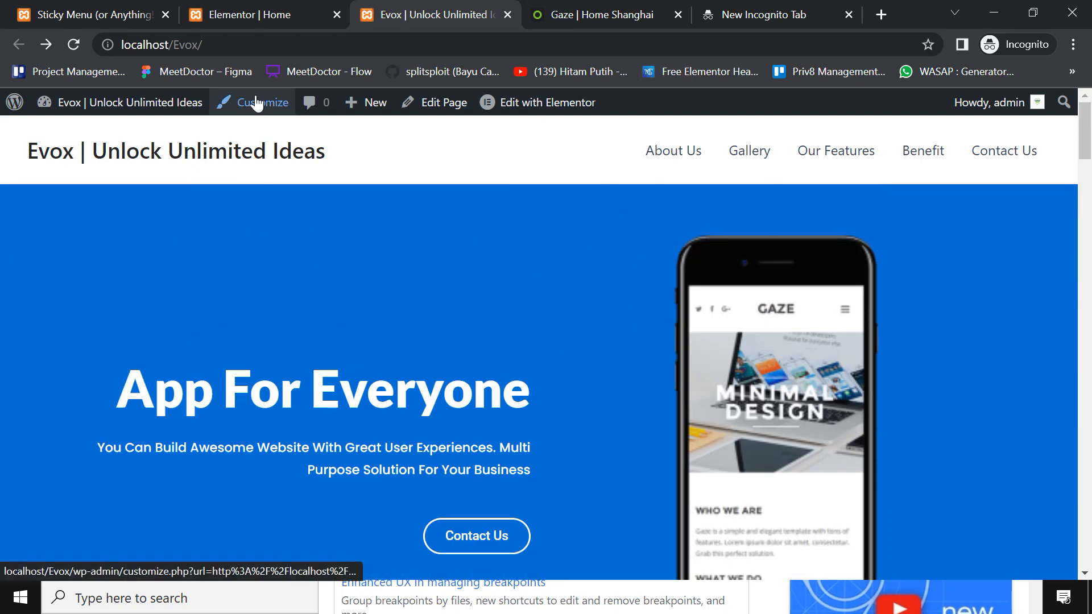
Open the Customizer's Footer Builder and bring up the Copyright element's settings
click(264, 111)
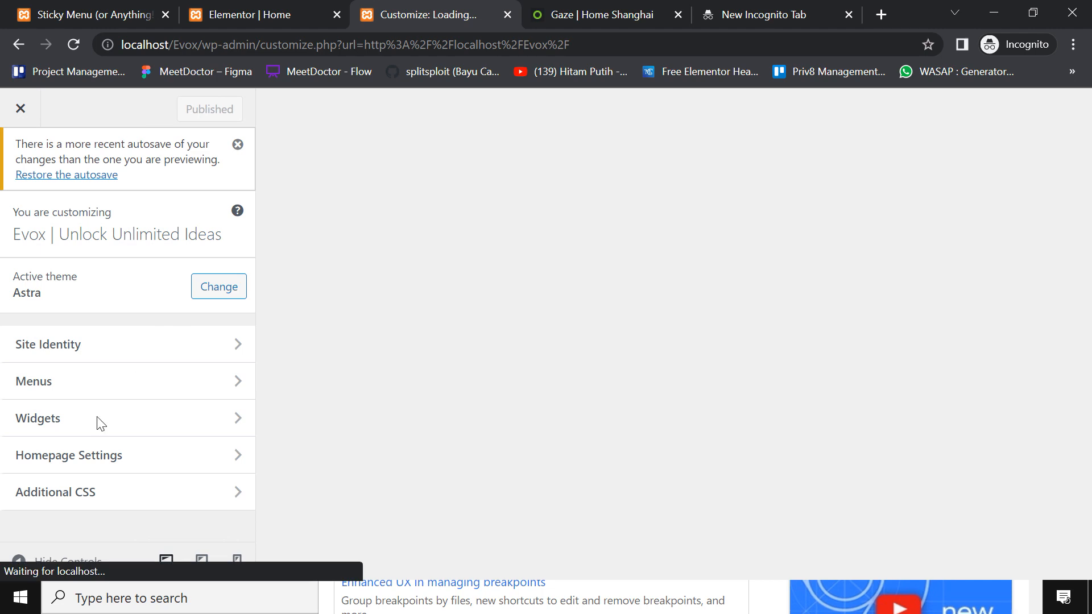
scroll(122, 382, down, 1)
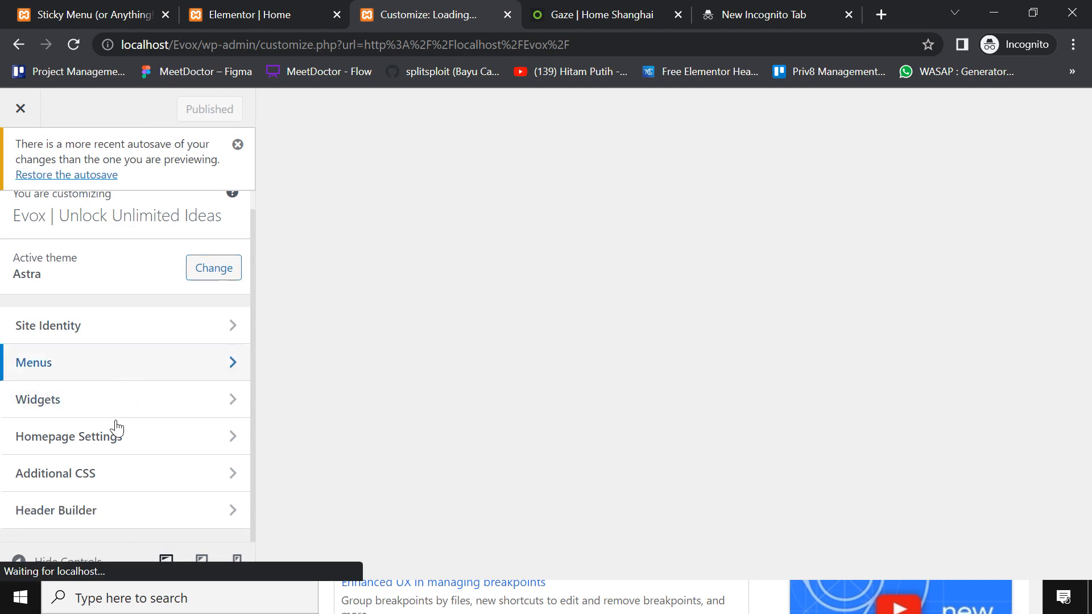
scroll(117, 429, down, 2)
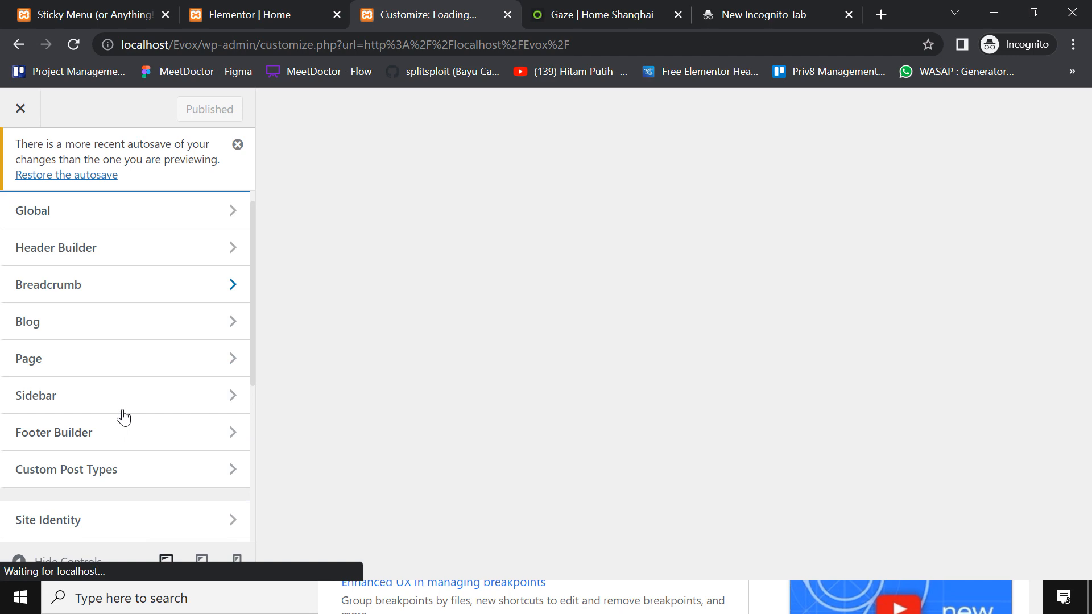
scroll(131, 398, down, 2)
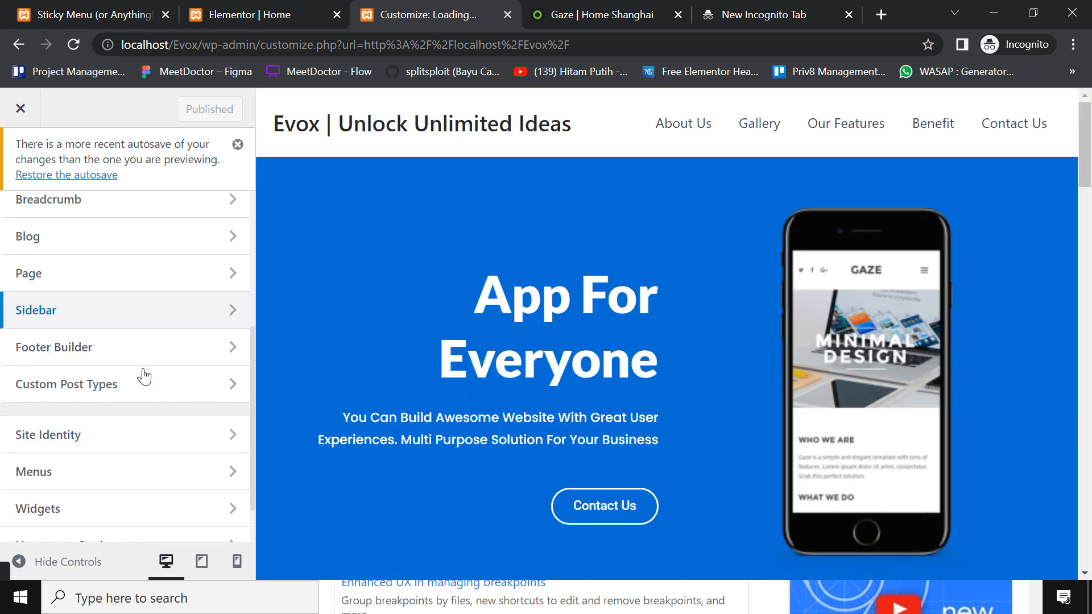
click(151, 357)
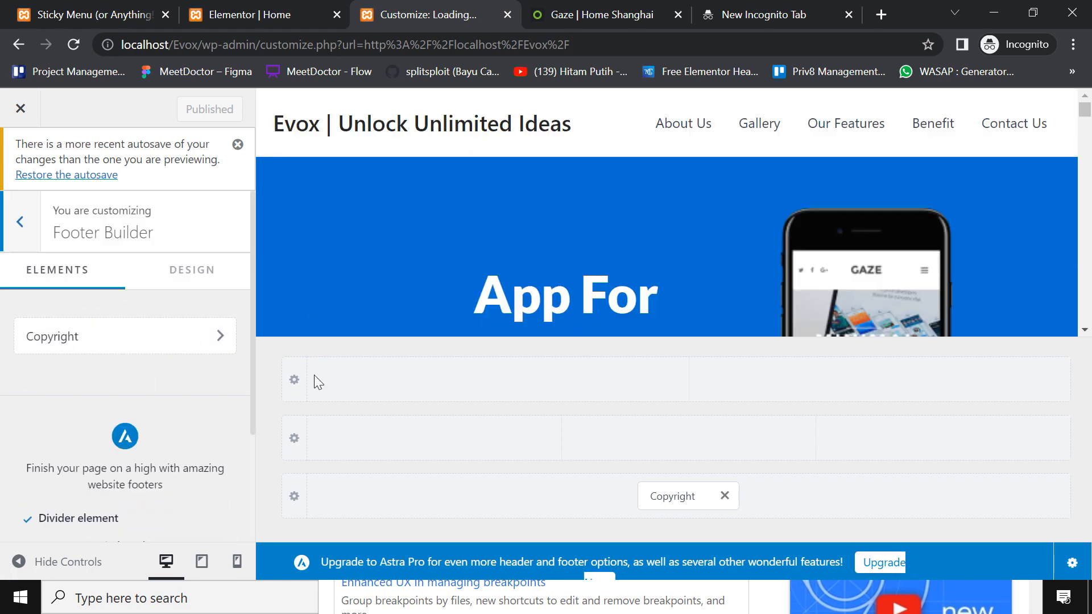
click(195, 344)
scroll(140, 414, down, 1)
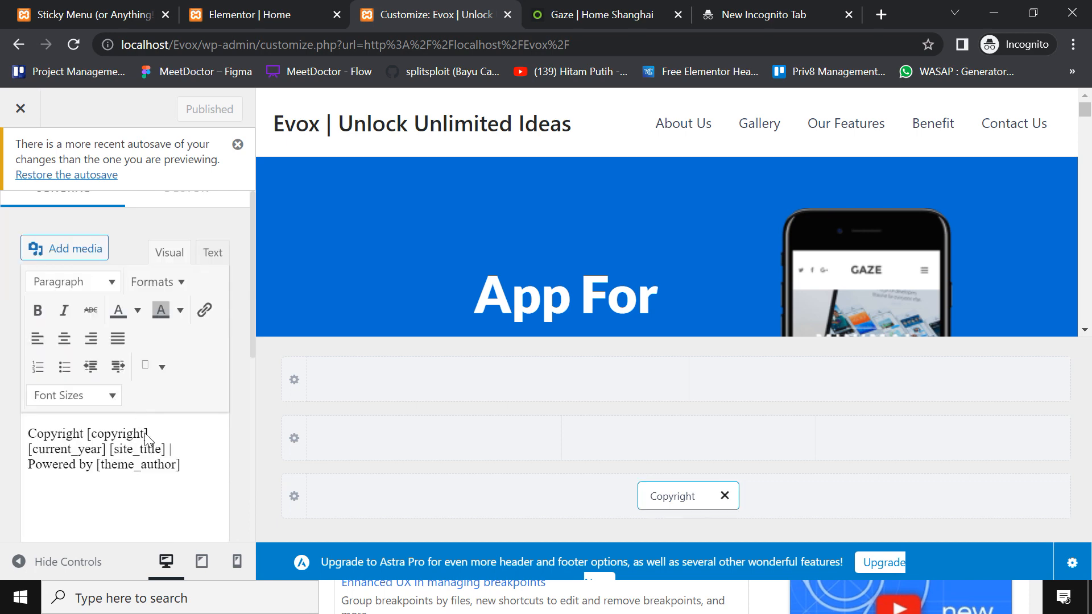
scroll(651, 310, down, 6)
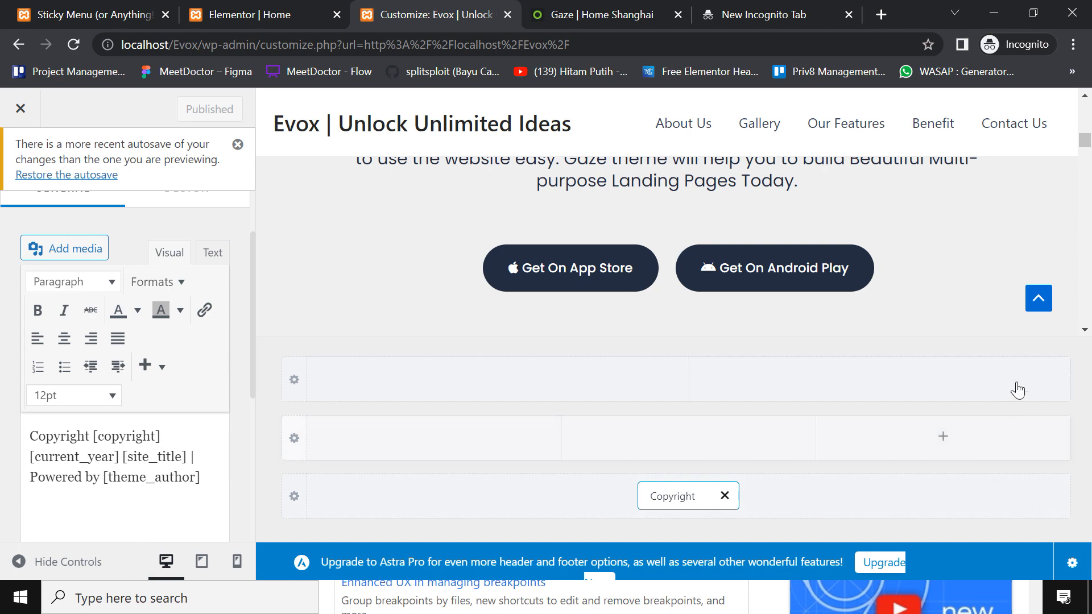
scroll(1038, 323, down, 3)
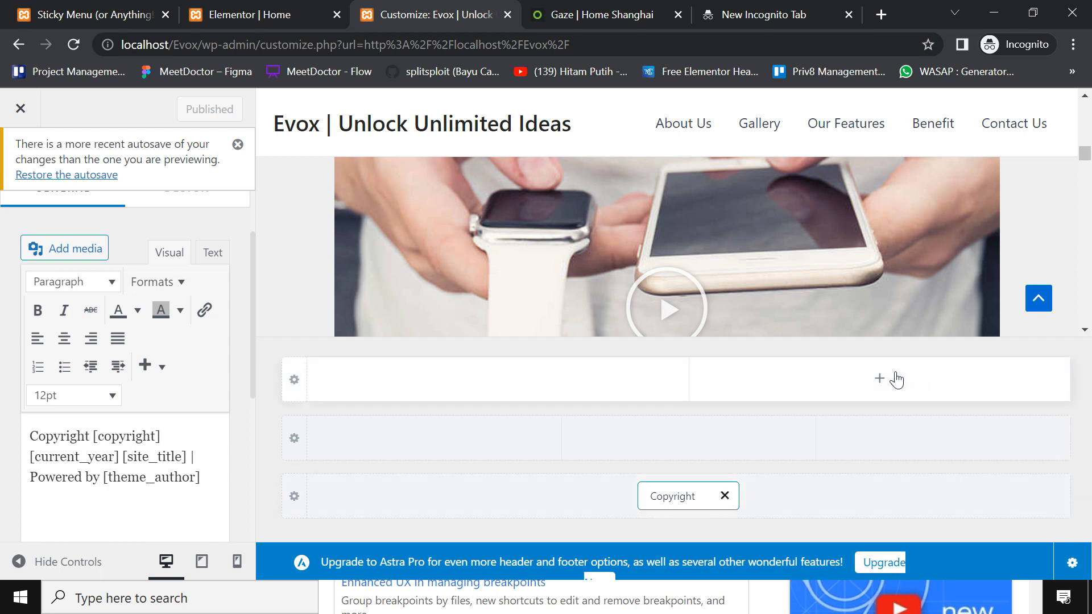
Replace the 'Powered by [theme_author]' credit with 'Unlock Unlimited Ideas' in the copyright text
click(102, 456)
scroll(103, 457, down, 3)
click(94, 287)
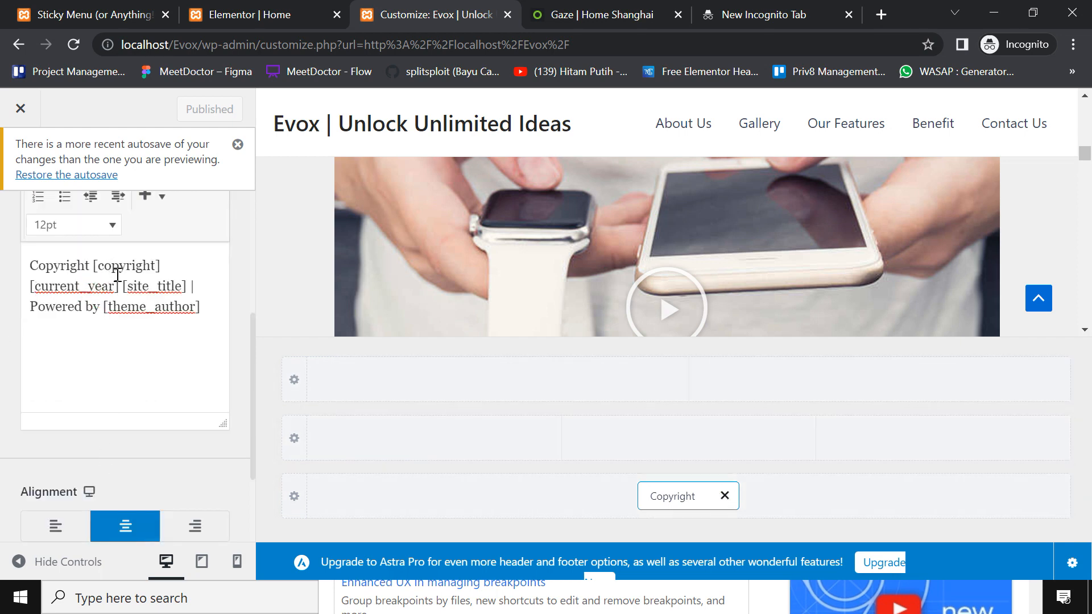
click(67, 306)
click(85, 265)
drag(29, 308, 211, 311)
key(BackSpace)
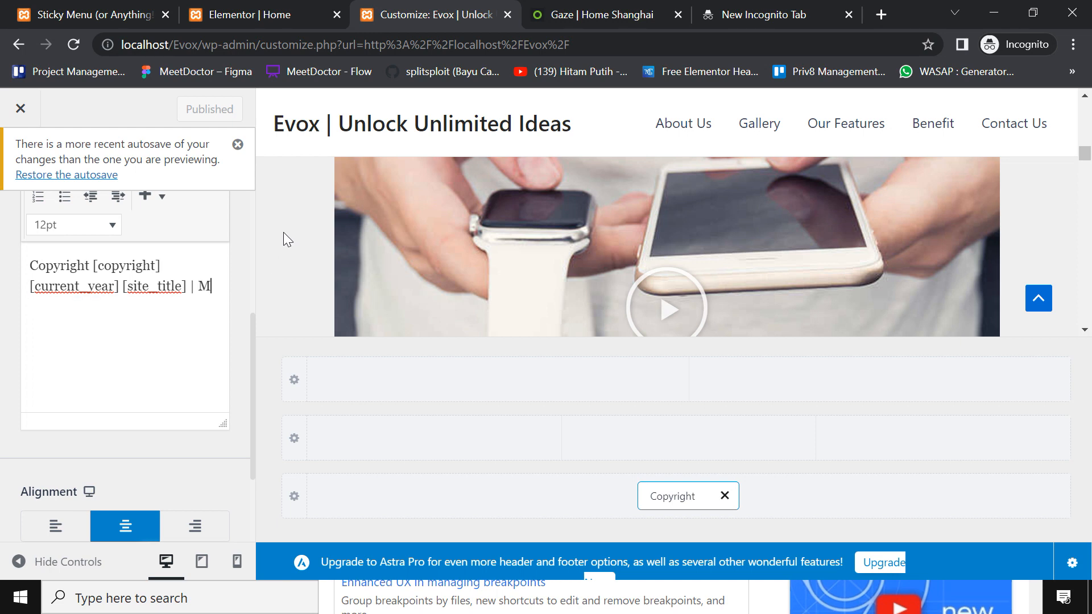
text(Made)
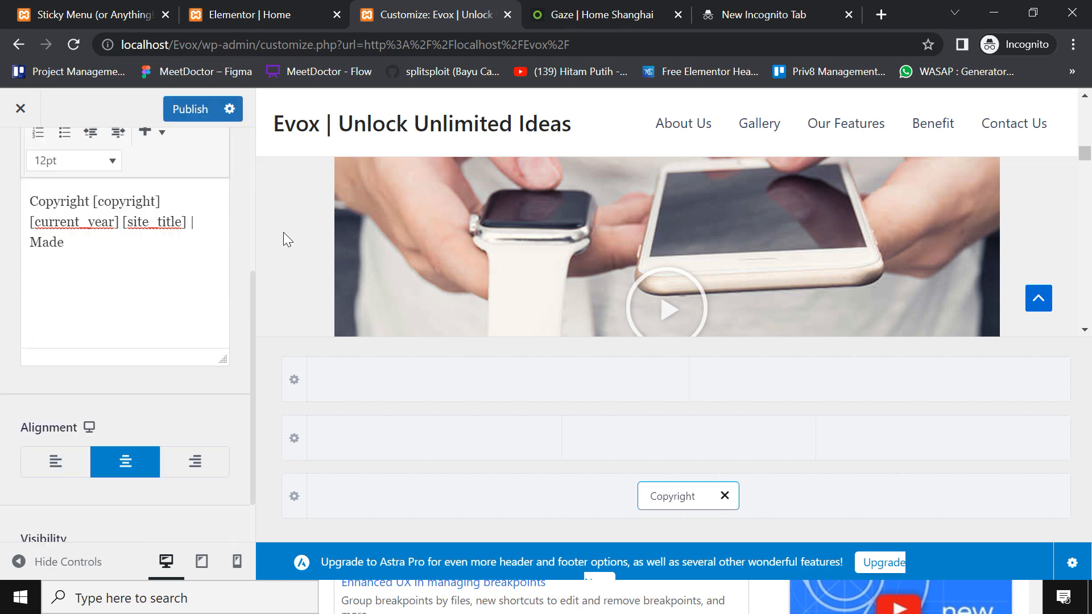
text(Wi)
key(BackSpace)
key(BackSpace)
key(BackSpace)
text(ock Unlimited Ideas)
Publish the footer change and select the Elementor Home tab's address to edit it
click(202, 108)
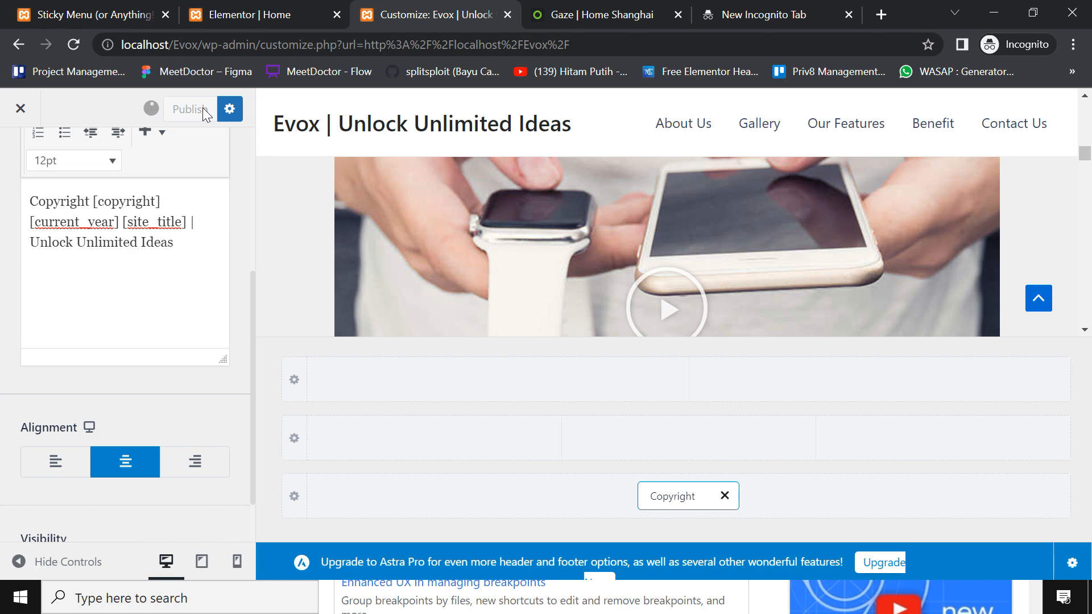
click(253, 13)
drag(202, 46, 705, 19)
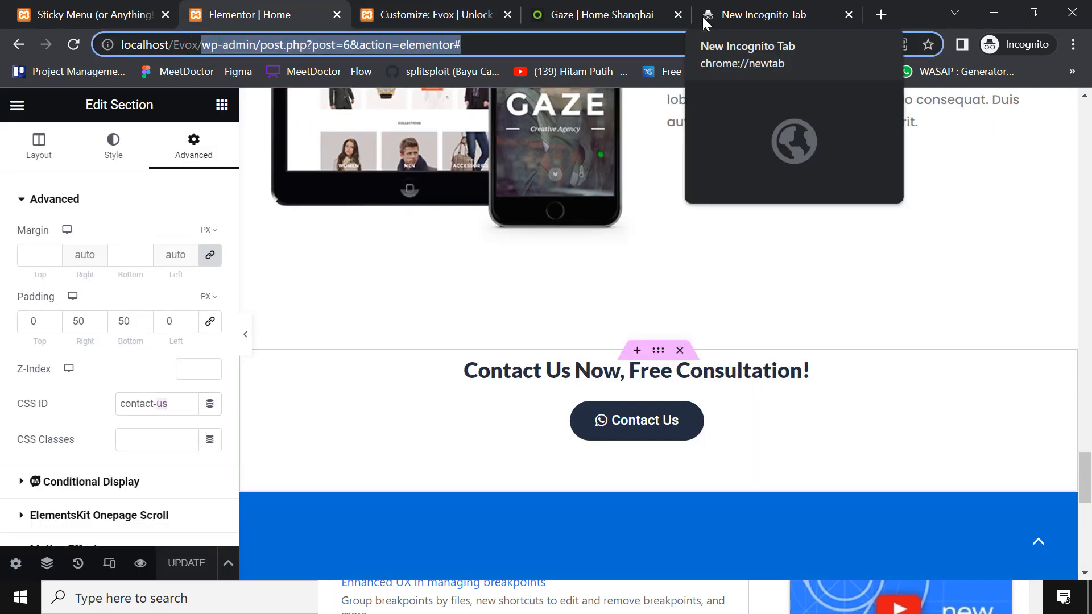
Load the live site at localhost/Evox/ and scroll down to its footer
key(BackSpace)
key(Return)
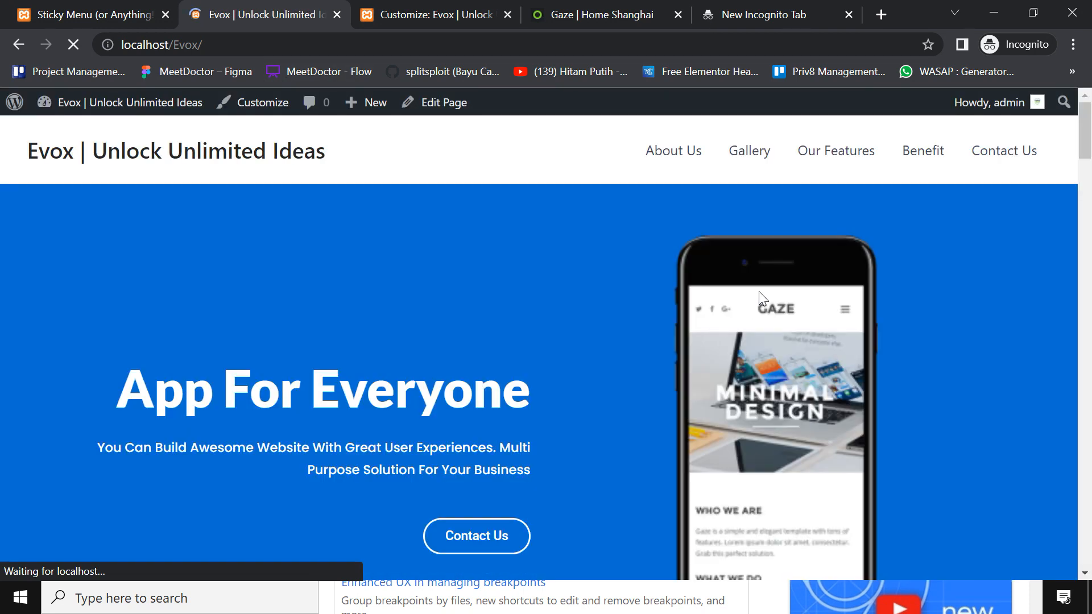
scroll(813, 241, down, 20)
scroll(1053, 407, down, 10)
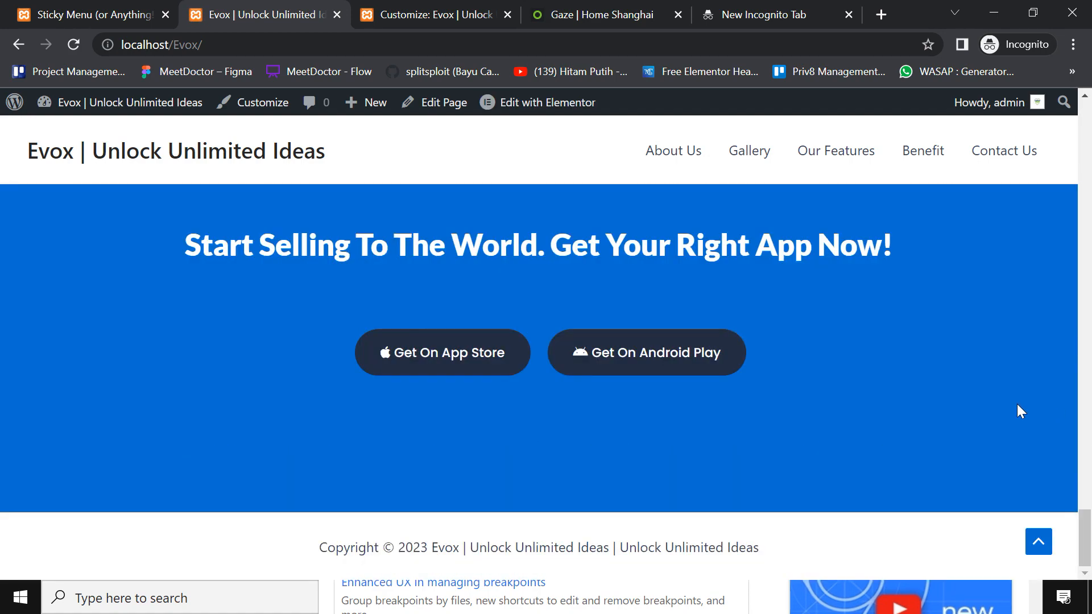
Inspect the footer copyright, which repeats 'Unlock Unlimited Ideas' after the site title, then return to Sticky Menu settings
drag(372, 556, 488, 552)
click(498, 551)
double_click(439, 550)
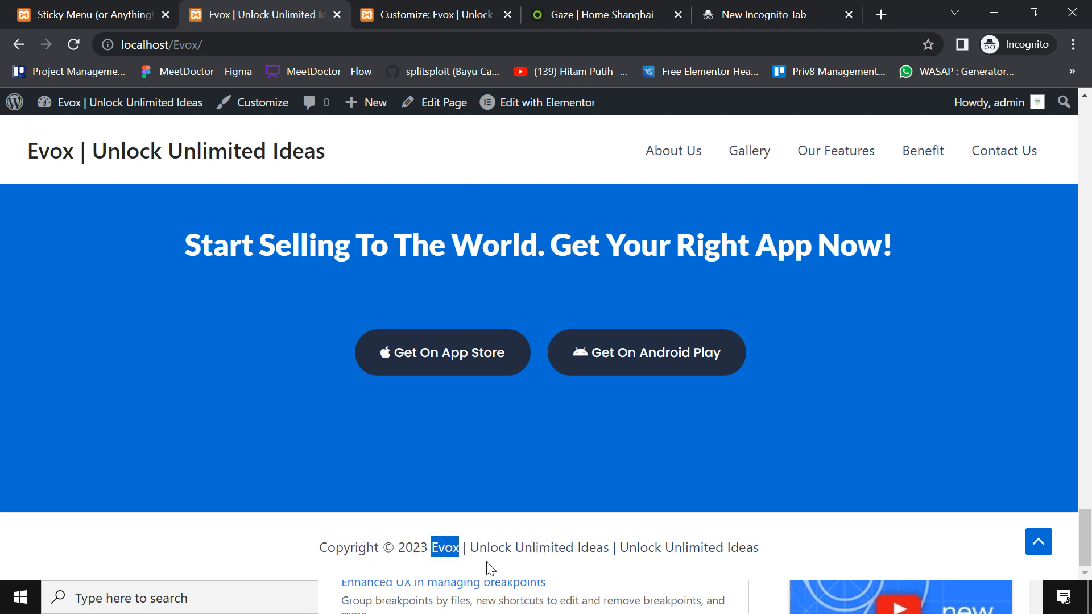
click(646, 540)
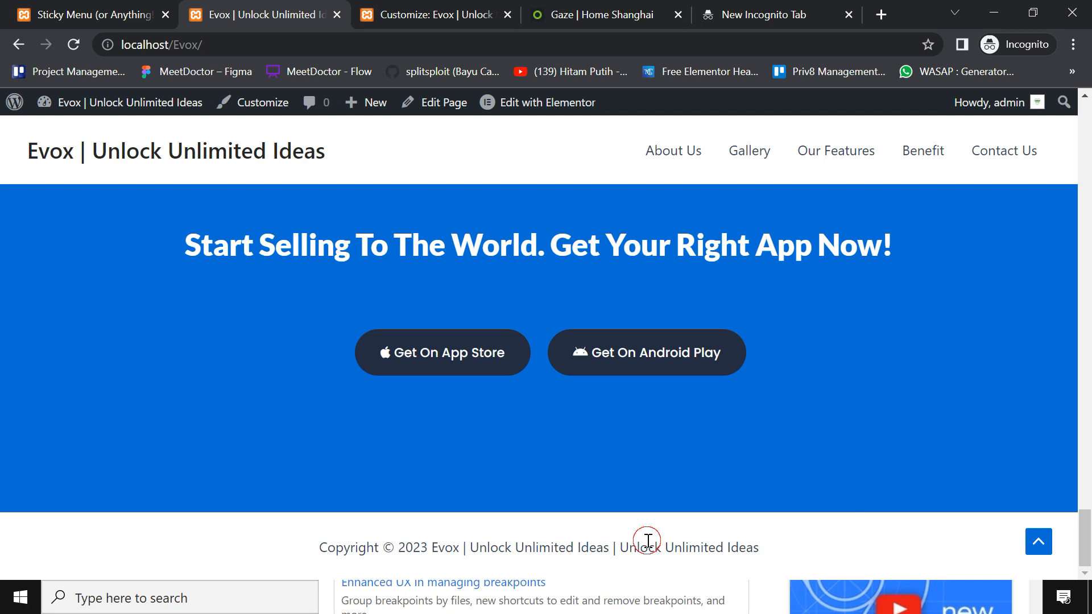
click(613, 539)
drag(612, 539, 682, 554)
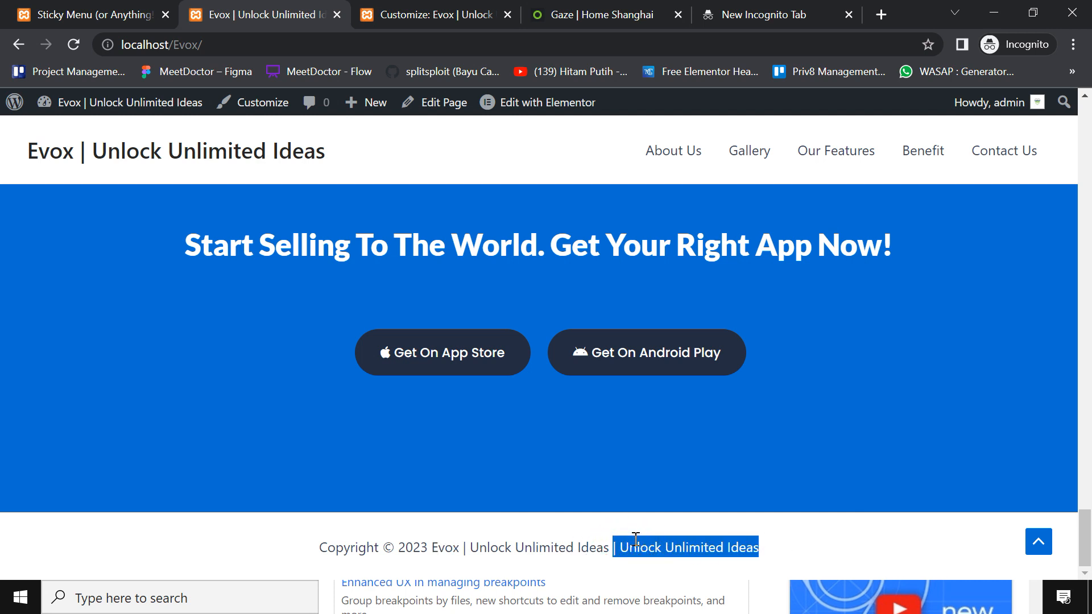
click(635, 539)
drag(626, 538, 739, 538)
click(739, 538)
click(63, 17)
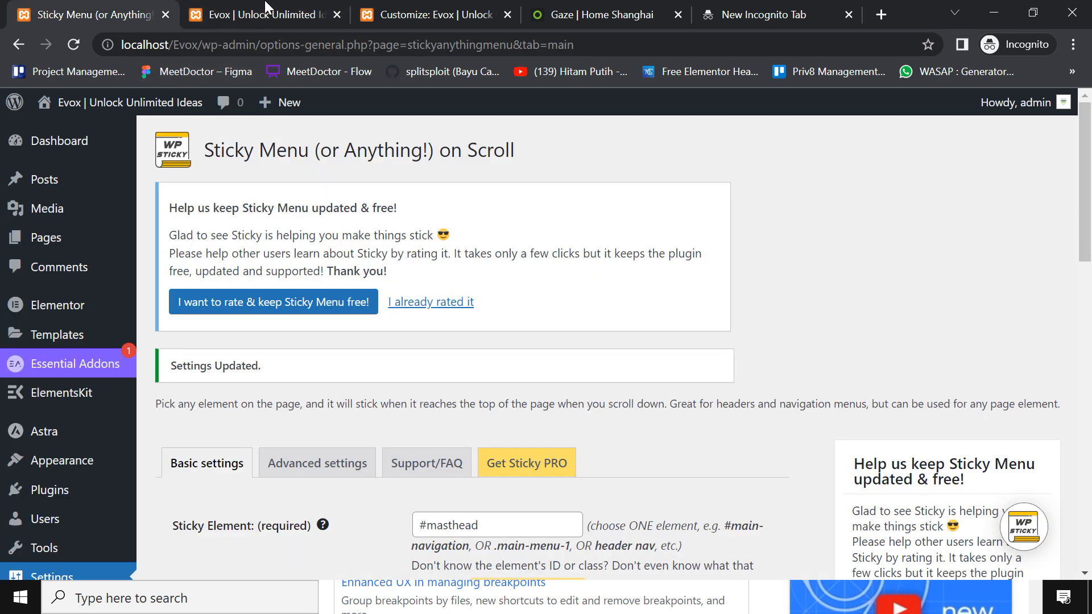
Delete the duplicated '| Unlock Unlimited Ideas' from the copyright text and publish
click(265, 8)
click(432, 14)
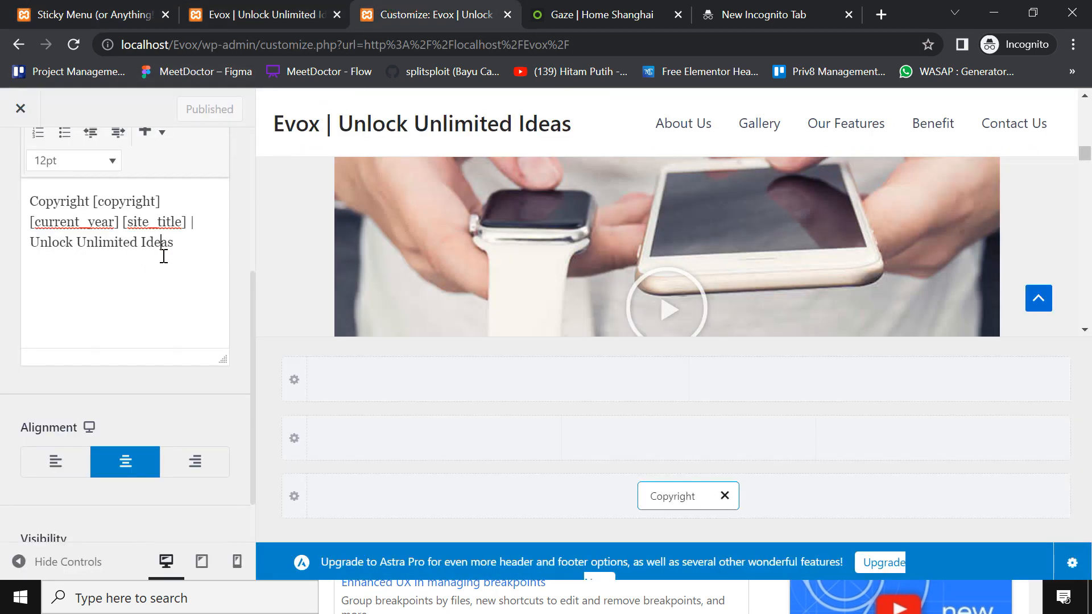
triple_click(102, 237)
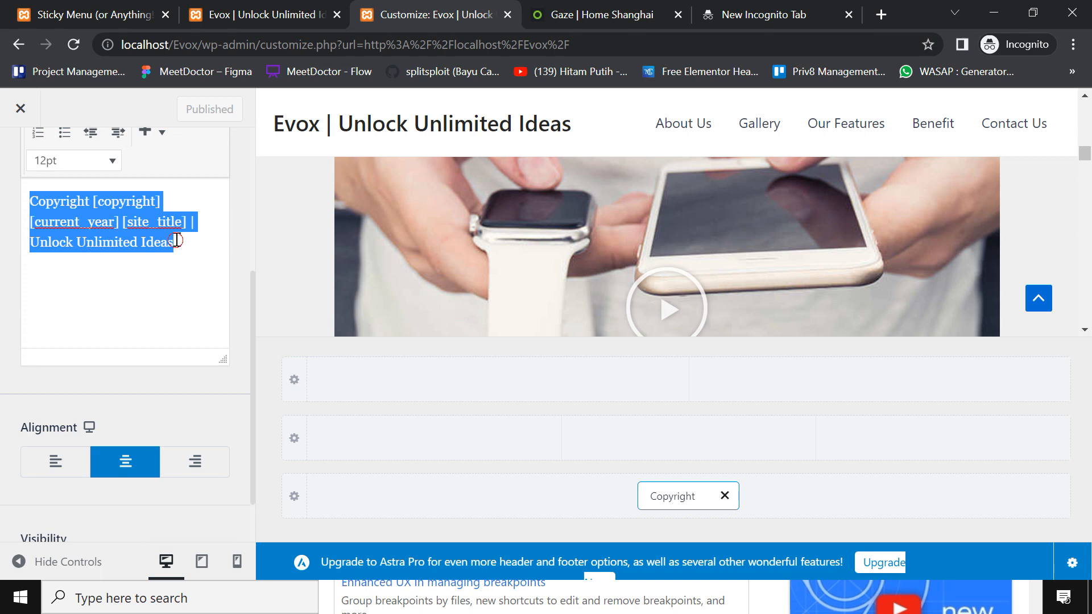
drag(190, 224, 199, 235)
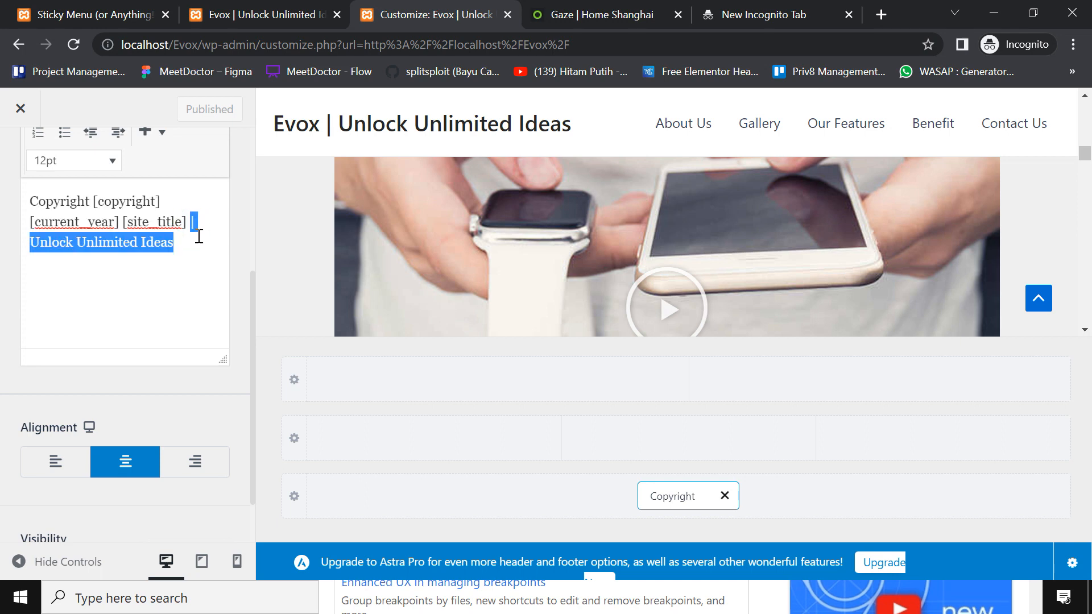
key(BackSpace)
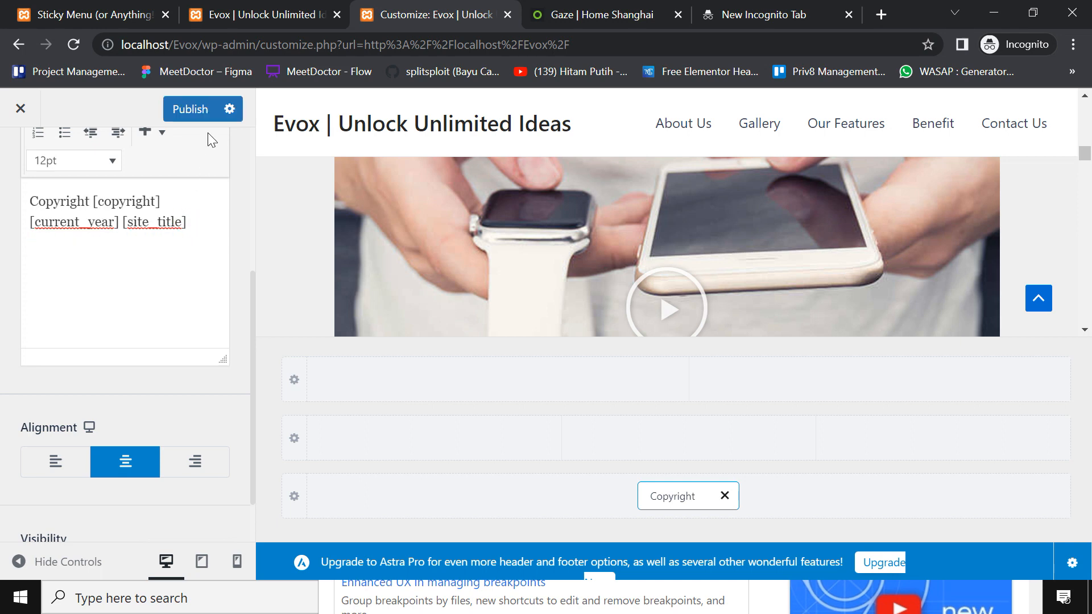
click(193, 110)
Reload the live Evox site to show the footer 'Copyright © 2023 Evox | Unlock Unlimited Ideas'
scroll(170, 256, up, 5)
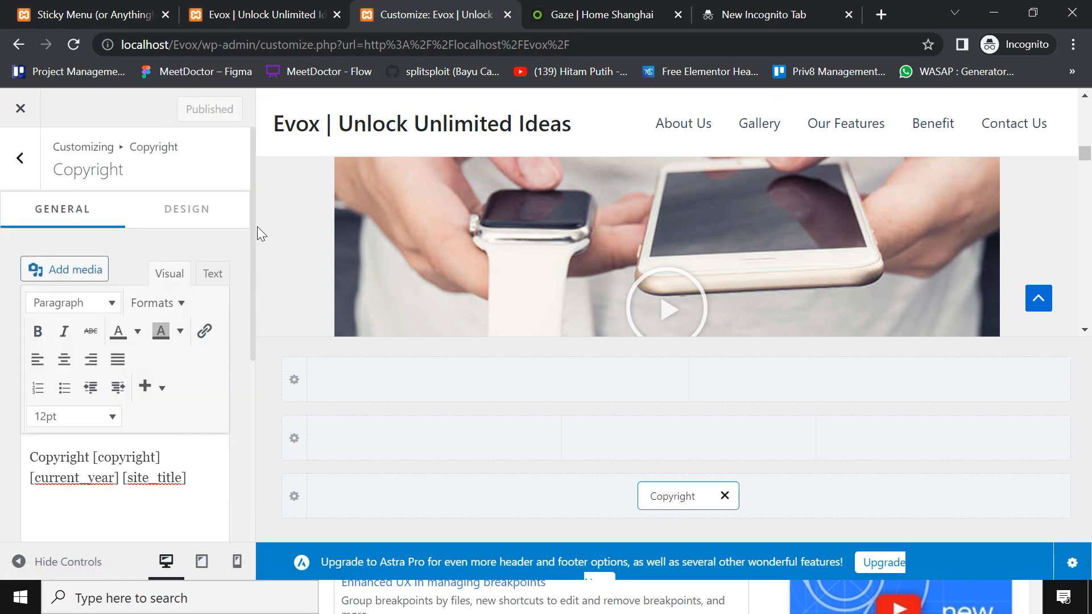
click(282, 7)
click(73, 44)
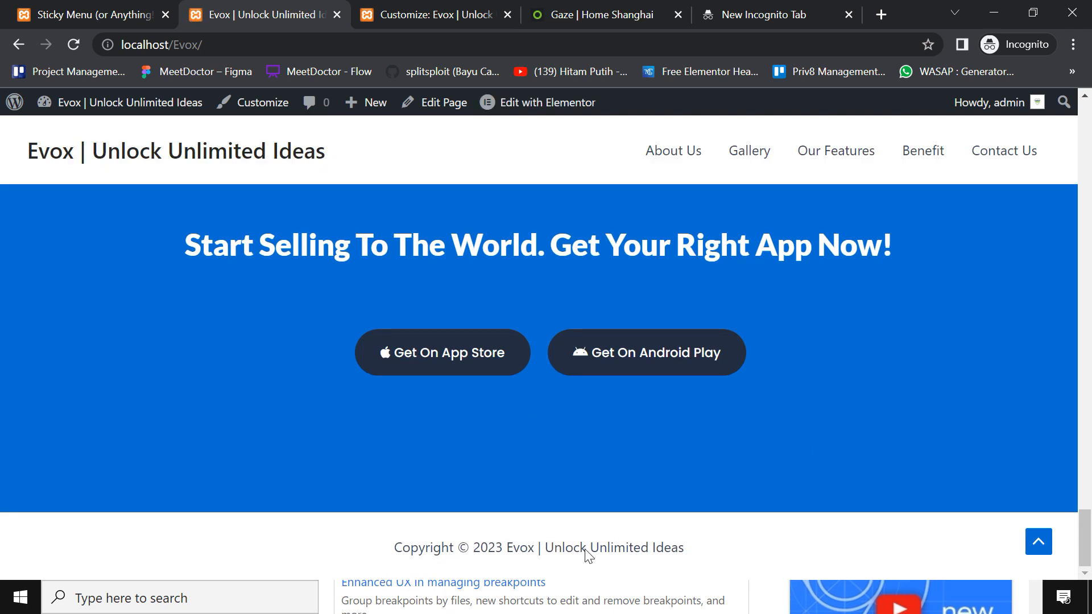
scroll(775, 468, up, 1)
scroll(778, 471, down, 1)
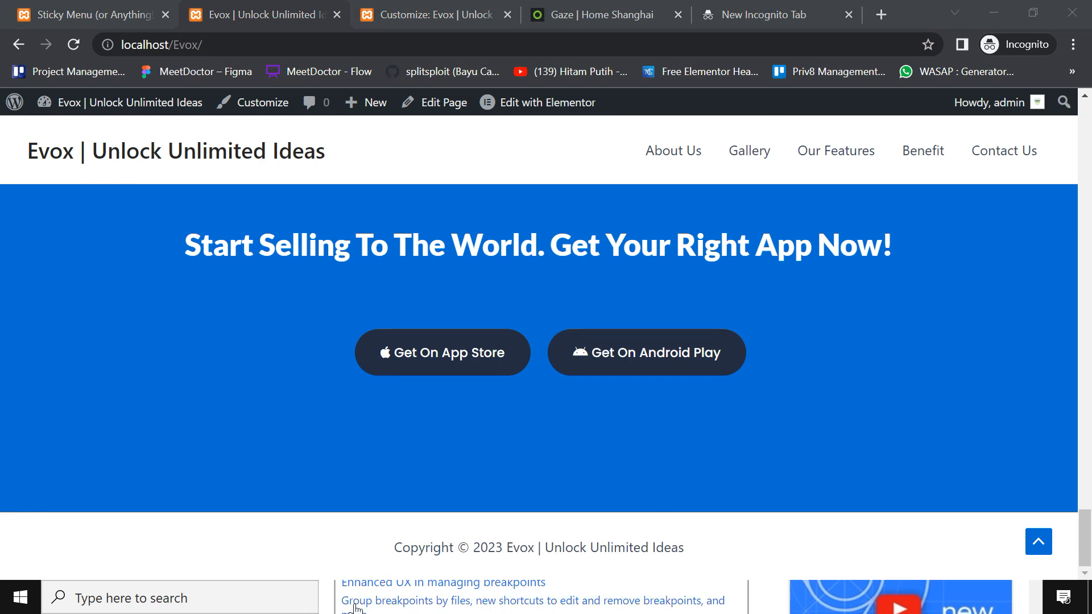
click(370, 604)
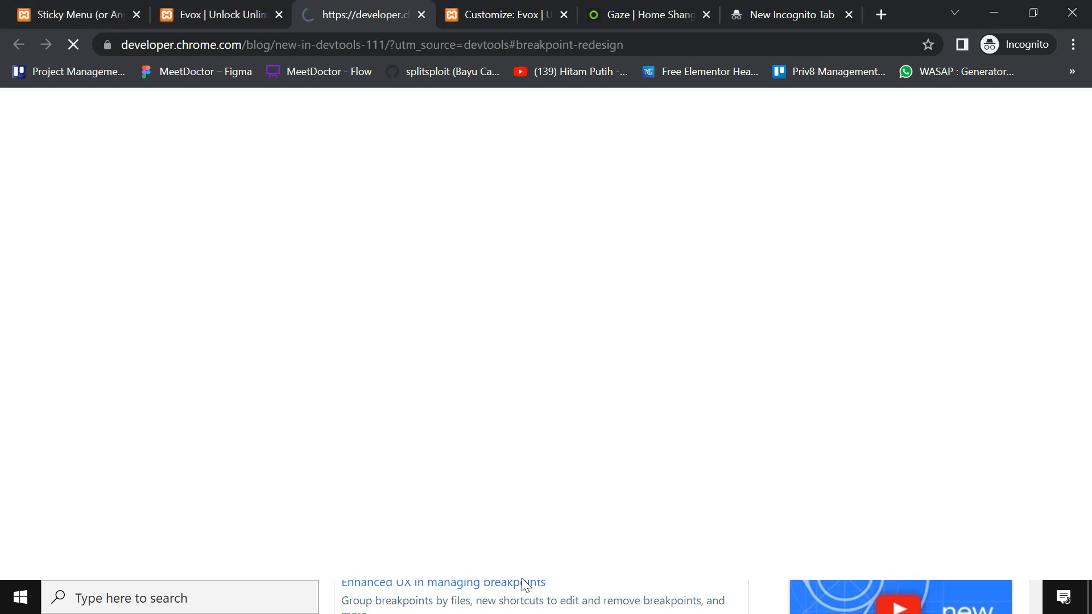
Close the DevTools window and bring the browser back to the Evox site tab
key(alt+Tab)
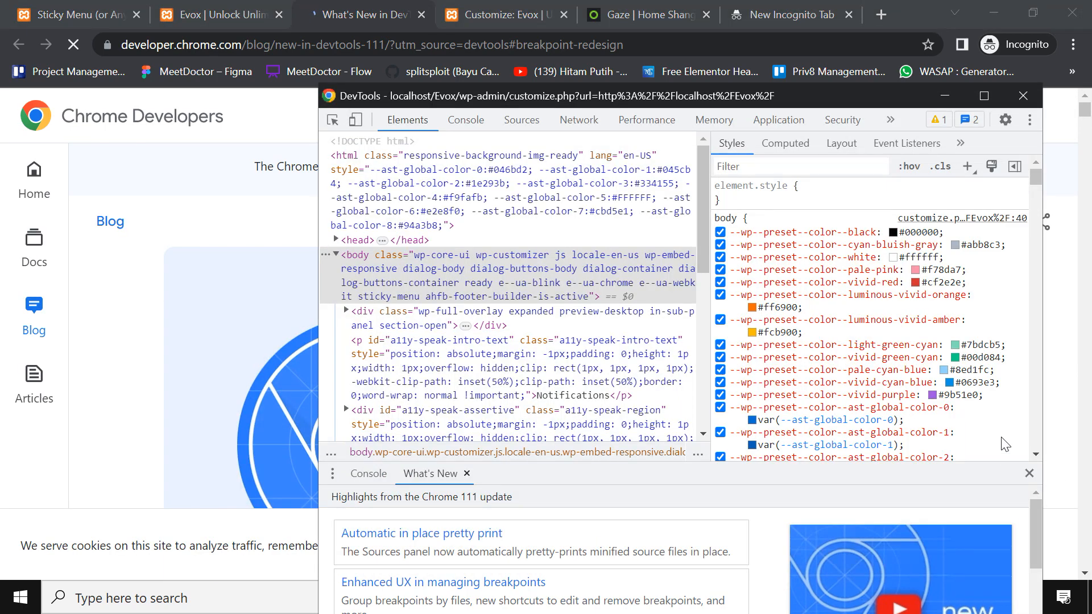
key(super+d)
click(609, 597)
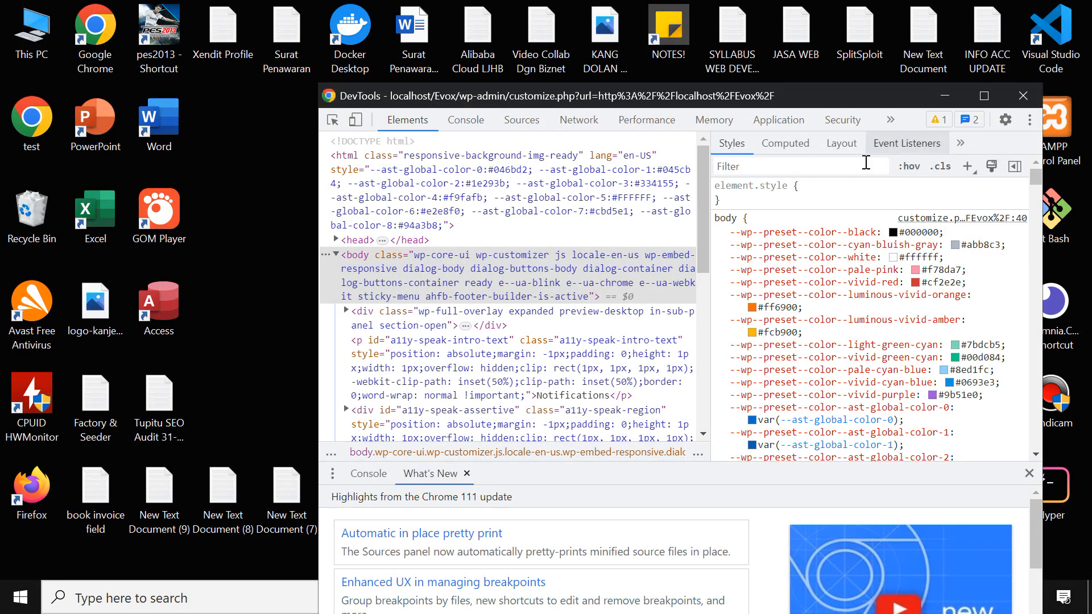
click(1023, 95)
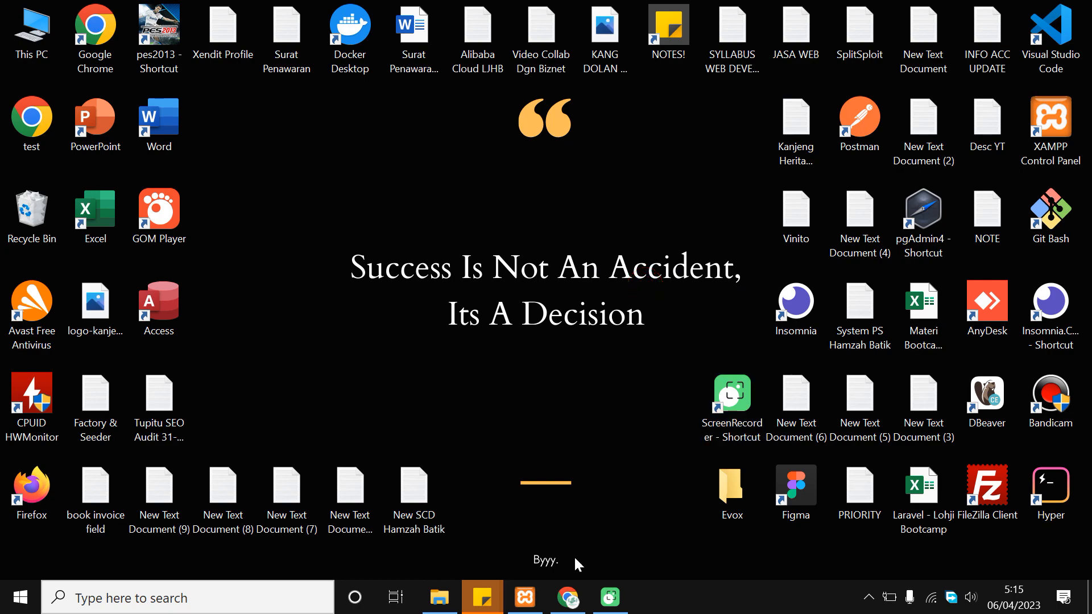
click(567, 597)
scroll(556, 315, down, 10)
scroll(655, 383, up, 3)
key(ctrl+shift+Tab)
scroll(361, 200, up, 3)
scroll(438, 301, down, 3)
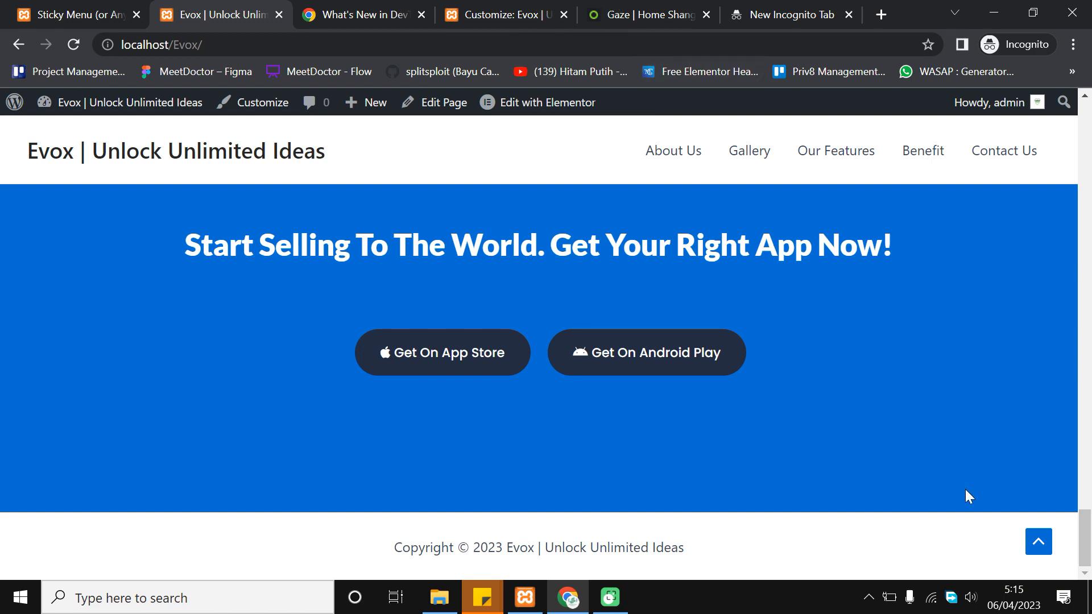
drag(1085, 546, 1065, 103)
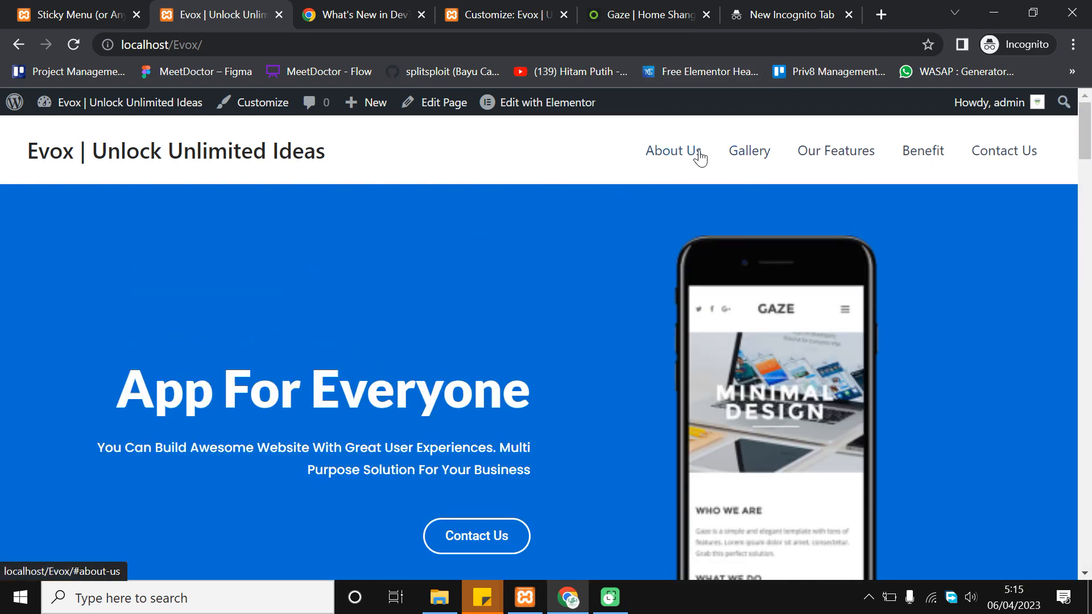
Test the About Us, Gallery and Our Features menu links, then scroll back up
click(671, 152)
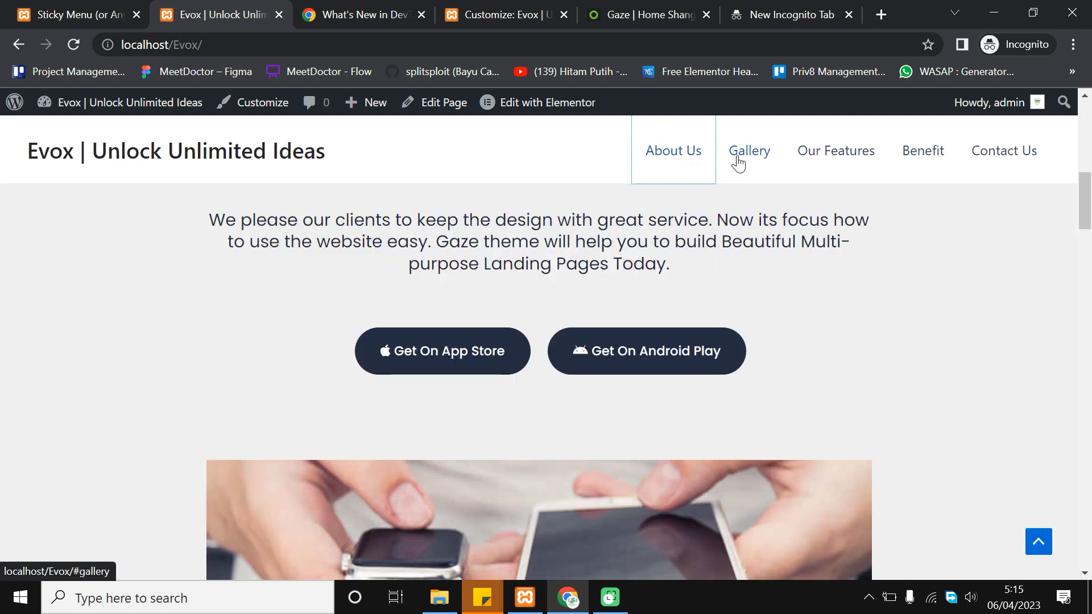
click(769, 152)
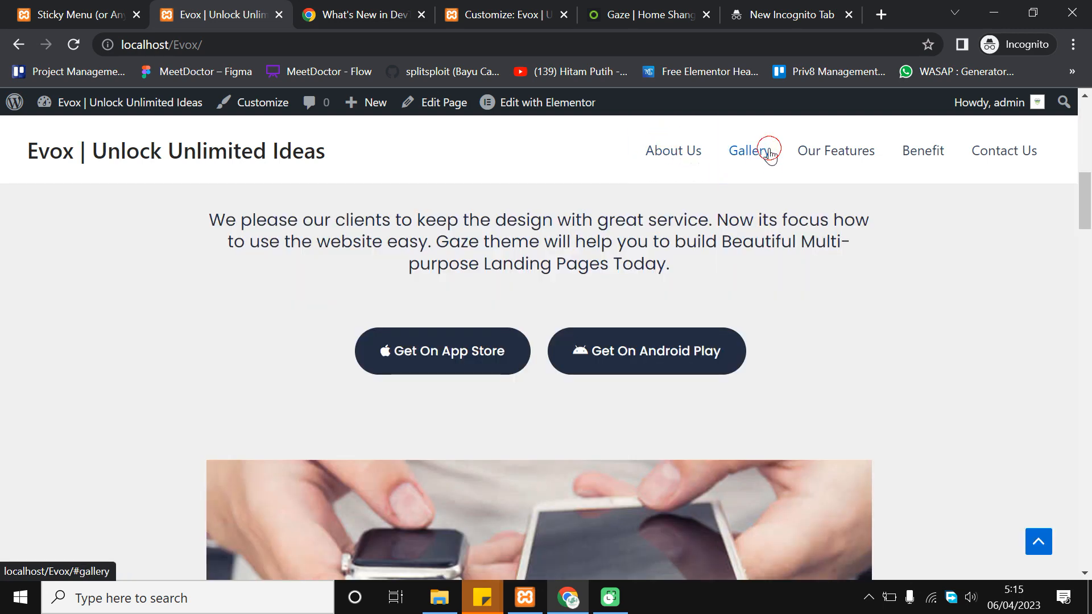
click(846, 149)
click(666, 148)
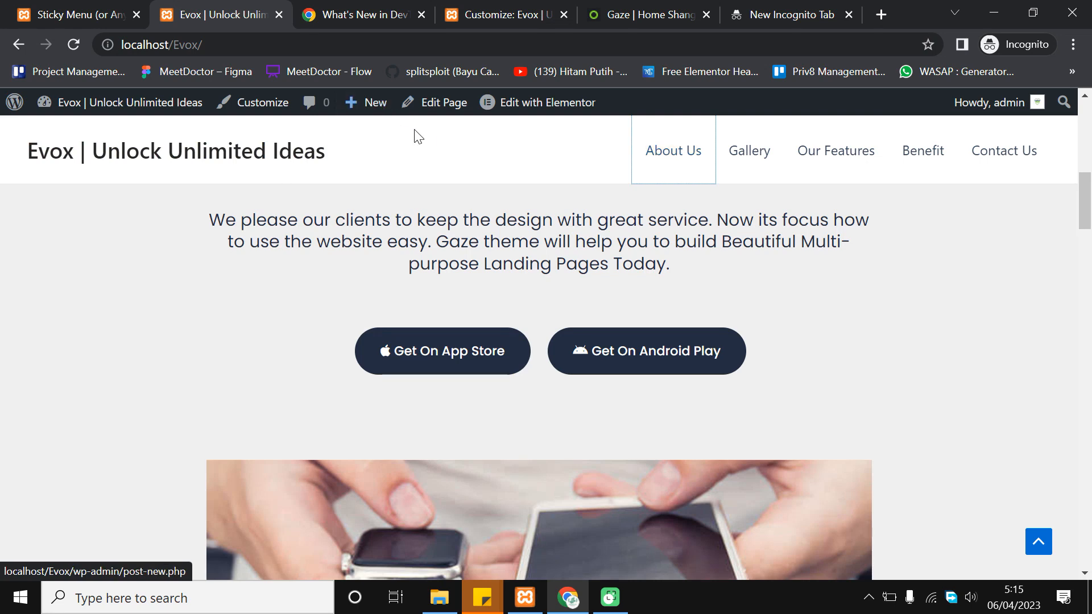
scroll(1090, 208, up, 10)
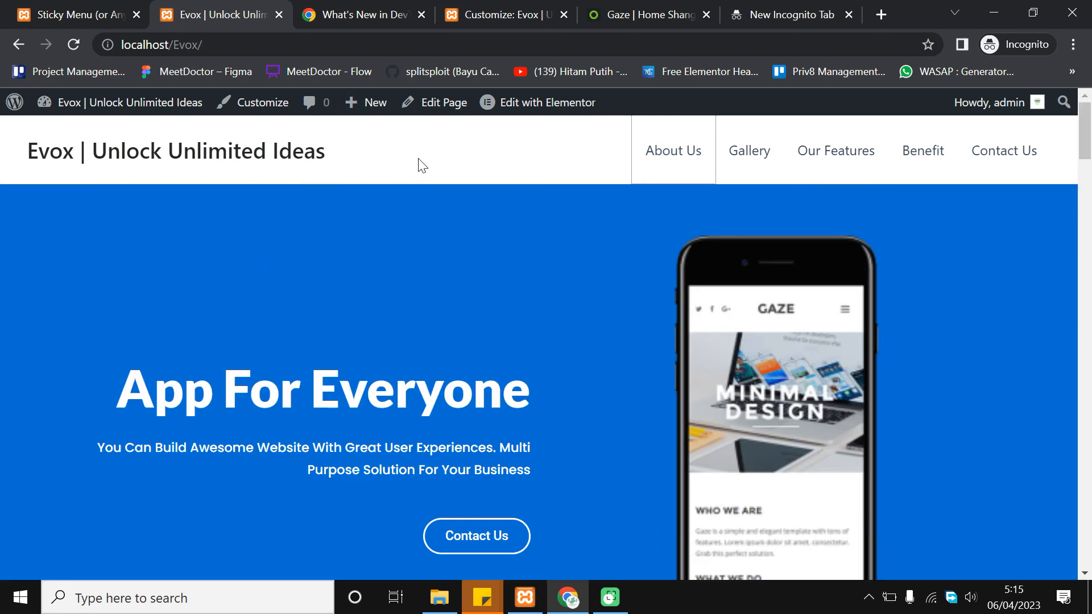
Scroll down through the Evox page sections, checking that the header stays fixed
click(475, 172)
scroll(1090, 227, down, 2)
scroll(1045, 539, up, 2)
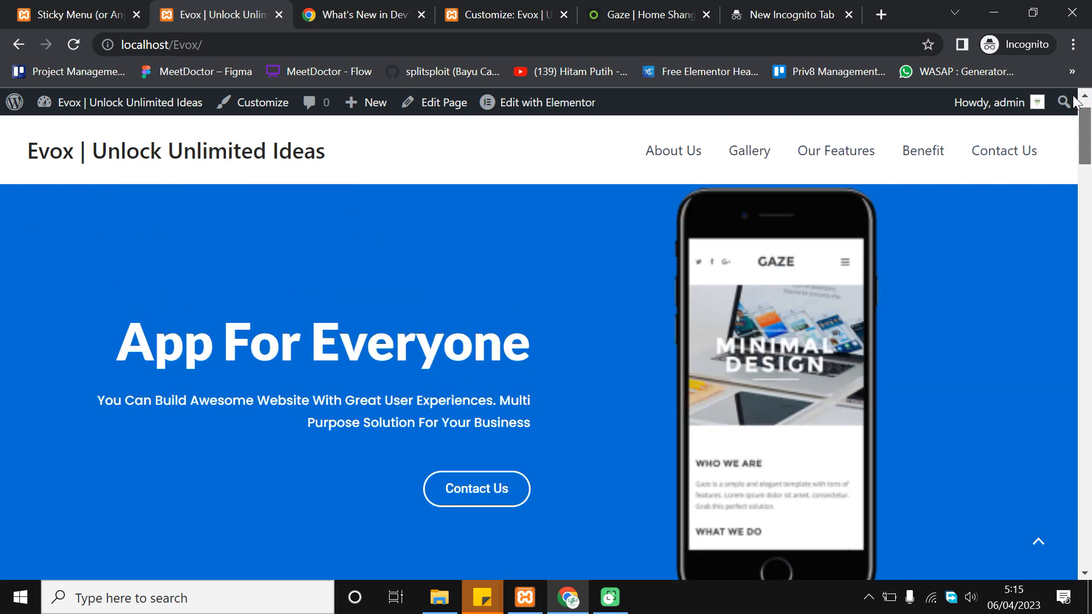
scroll(448, 344, down, 1)
scroll(556, 414, up, 1)
scroll(436, 361, down, 1)
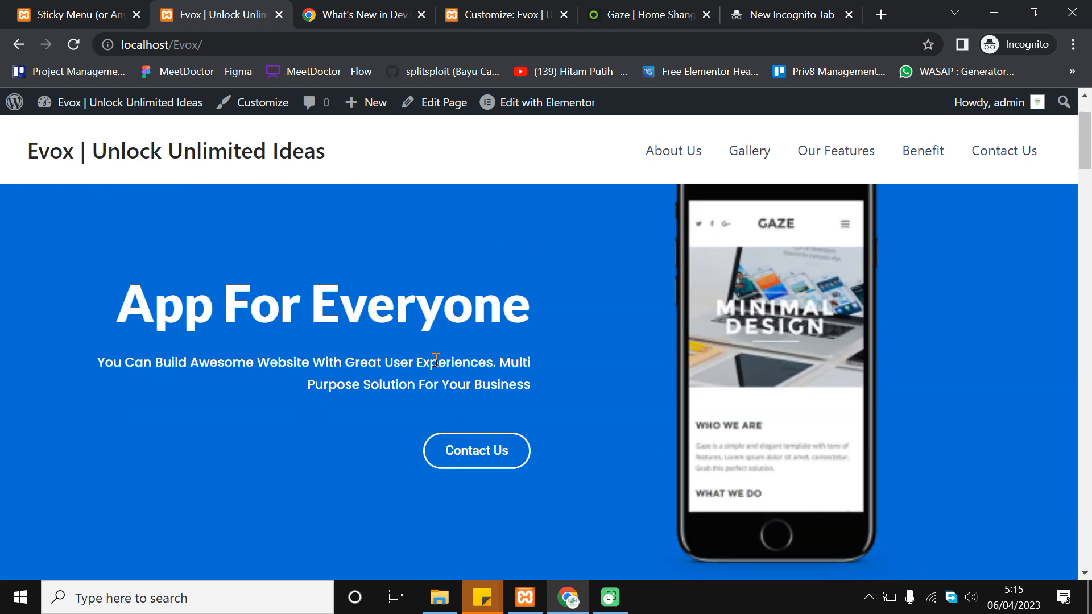
scroll(548, 309, down, 3)
scroll(563, 303, up, 3)
scroll(702, 397, down, 6)
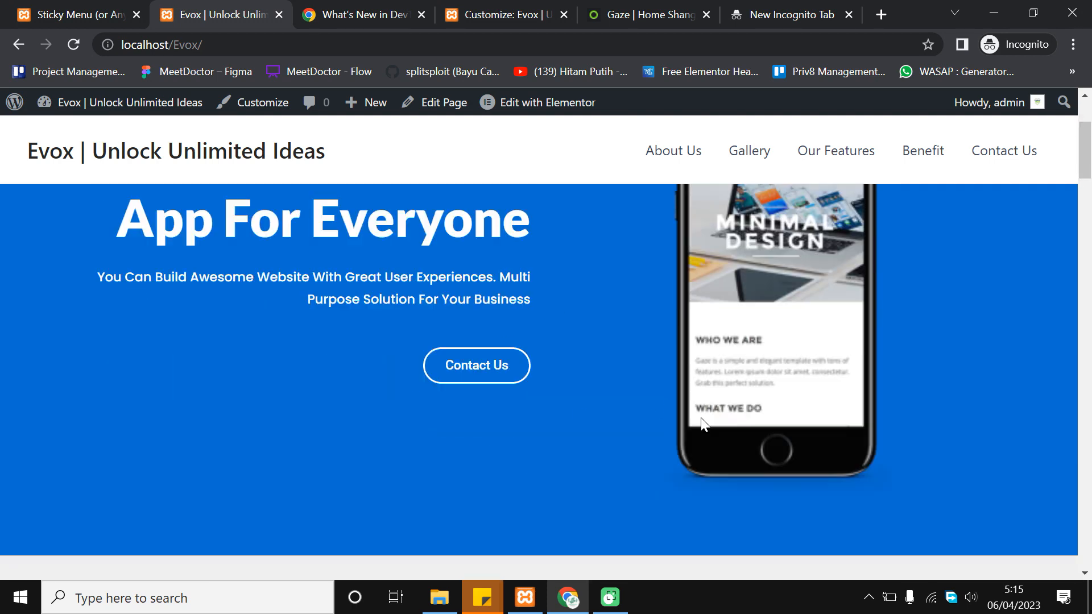
scroll(740, 364, down, 1)
scroll(592, 317, up, 1)
scroll(597, 317, down, 7)
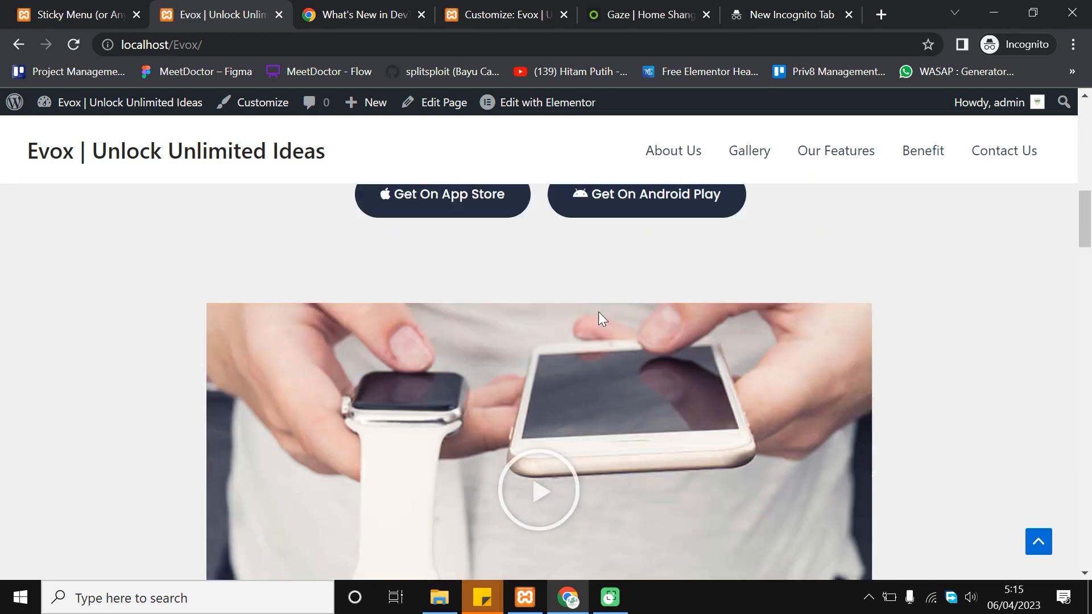
scroll(662, 284, up, 1)
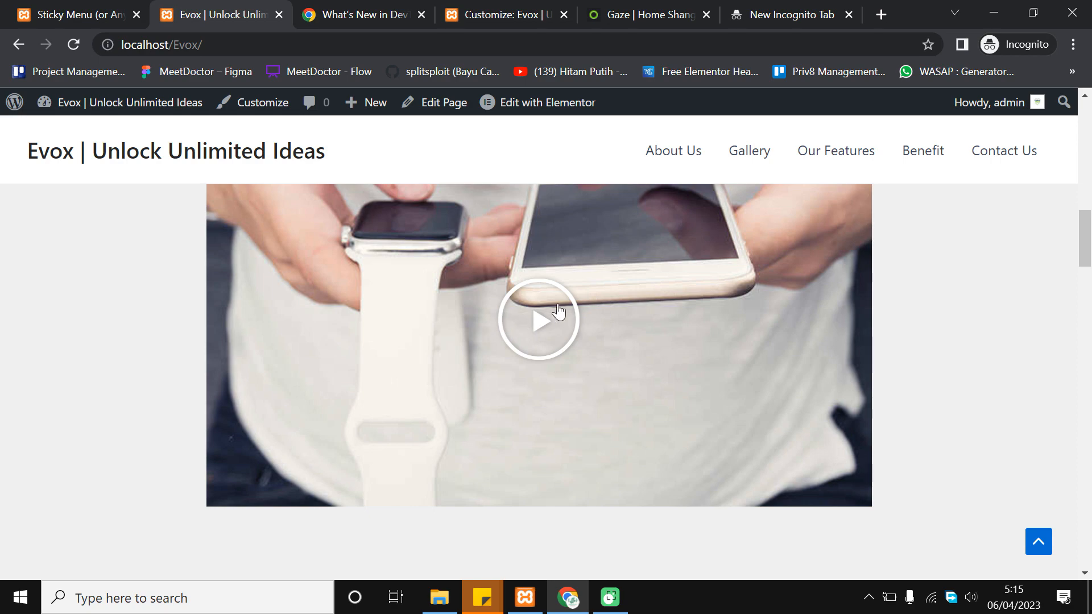
scroll(529, 342, up, 1)
scroll(502, 378, down, 8)
scroll(442, 390, up, 2)
scroll(722, 356, down, 6)
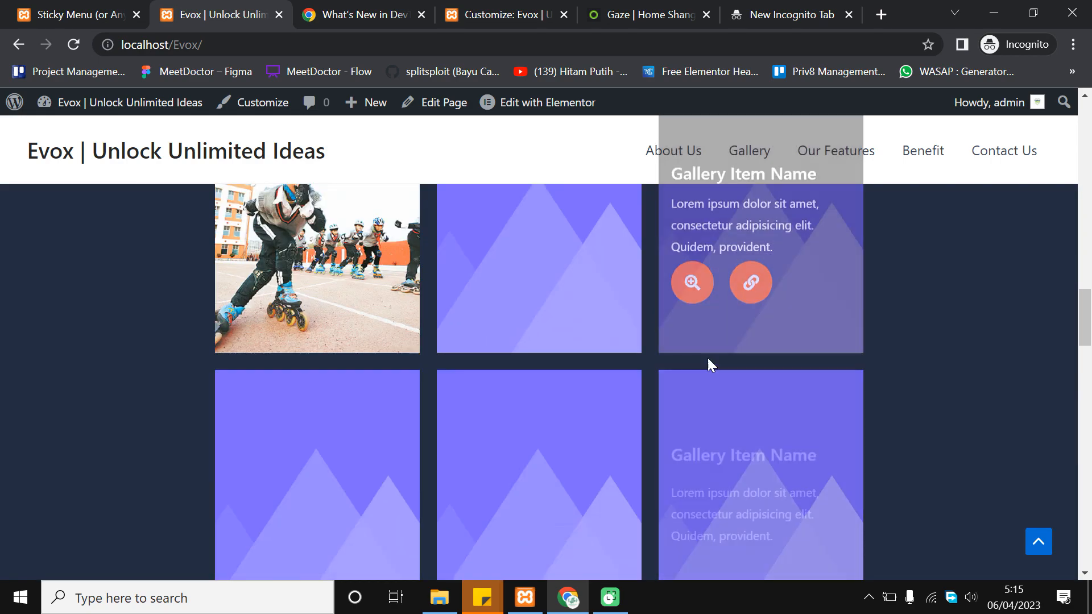
scroll(881, 332, down, 3)
scroll(483, 355, down, 6)
scroll(662, 319, down, 3)
scroll(358, 302, up, 3)
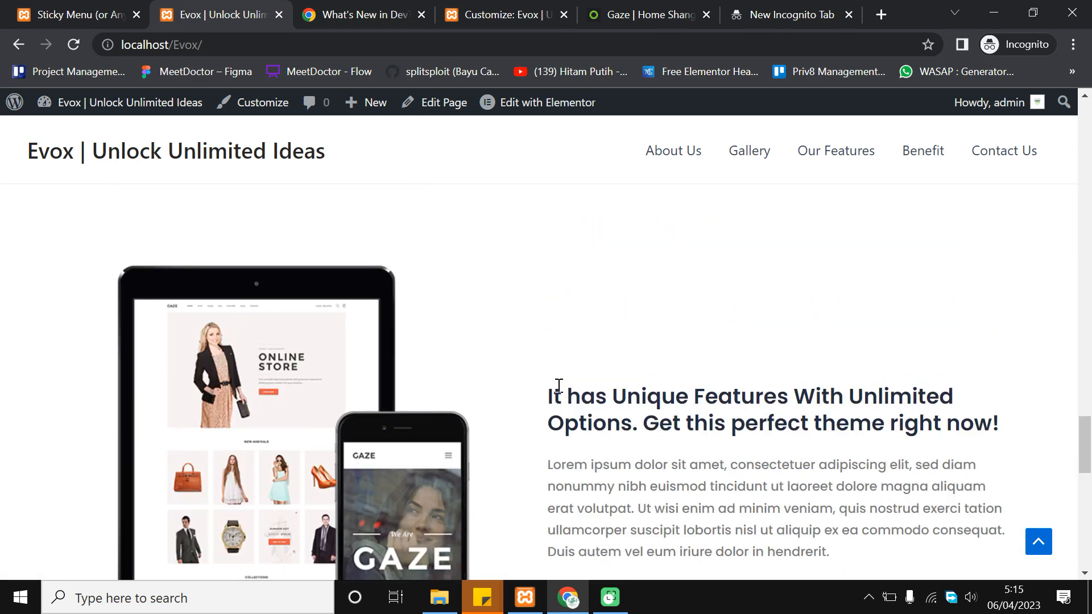
scroll(620, 307, down, 8)
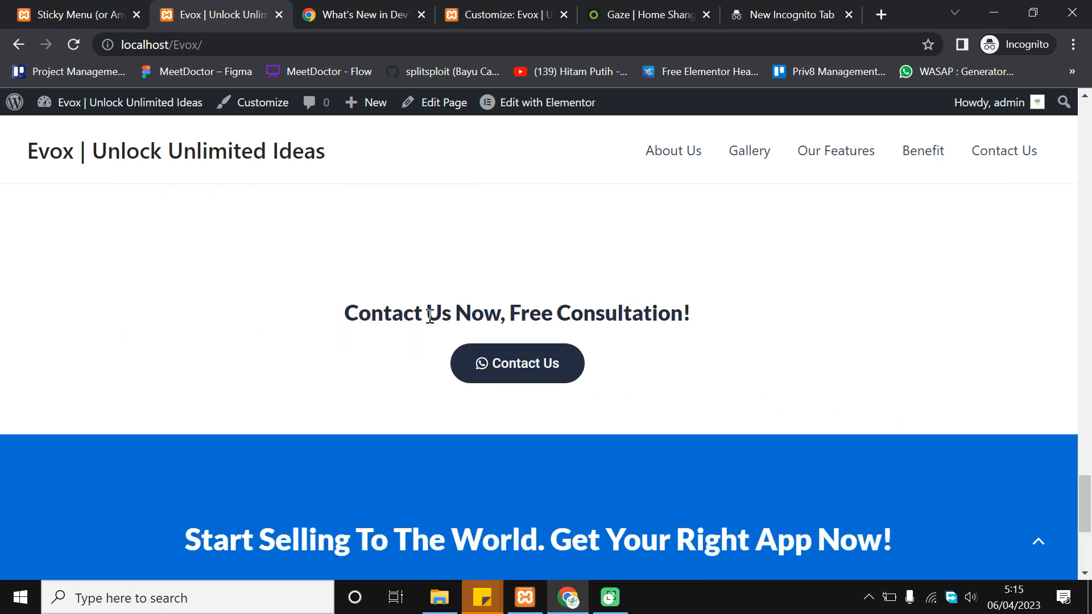
scroll(382, 310, down, 3)
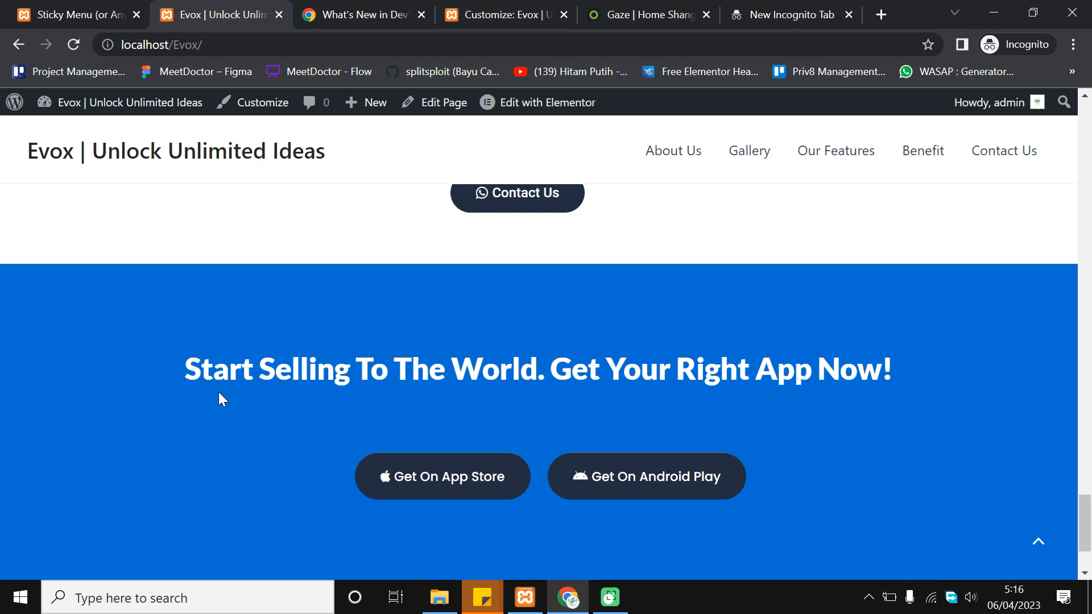
Check 'Evox' in the copyright footer, then scroll back up to the 'App For Everyone' hero
click(192, 367)
scroll(738, 372, down, 2)
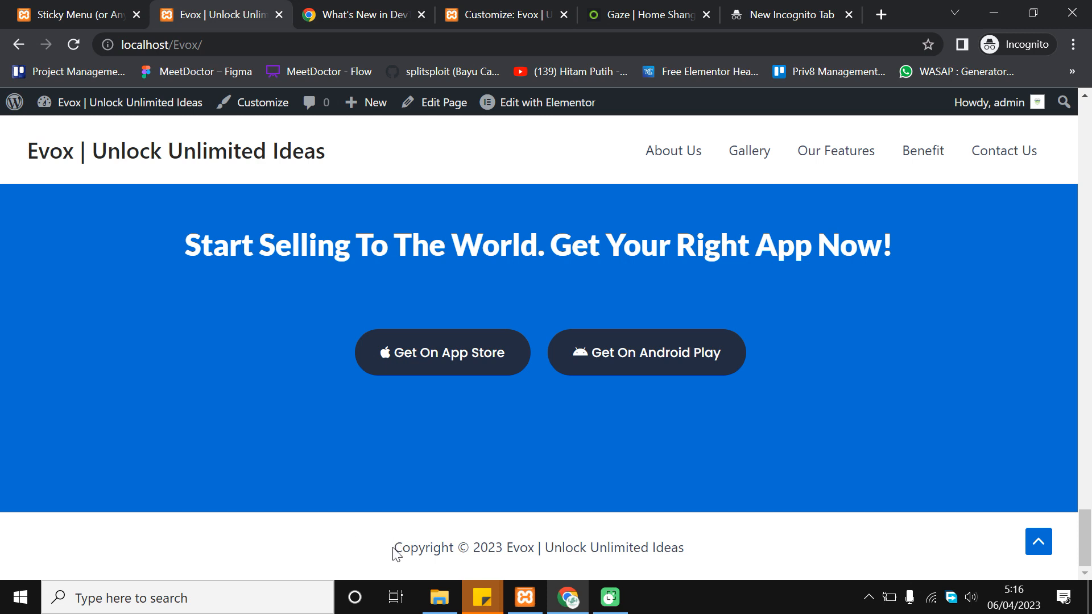
double_click(522, 547)
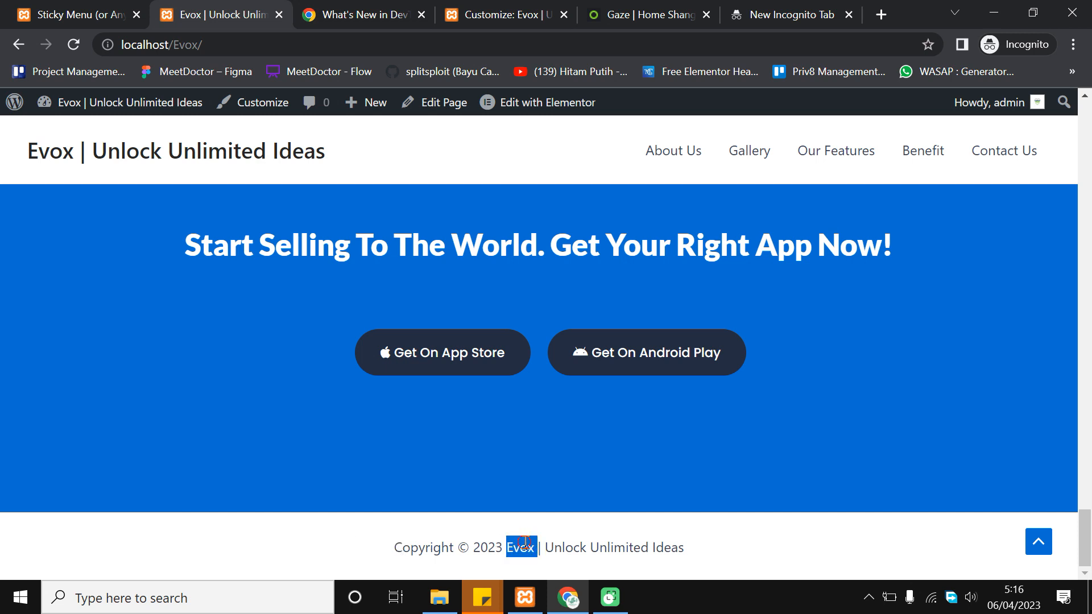
click(584, 539)
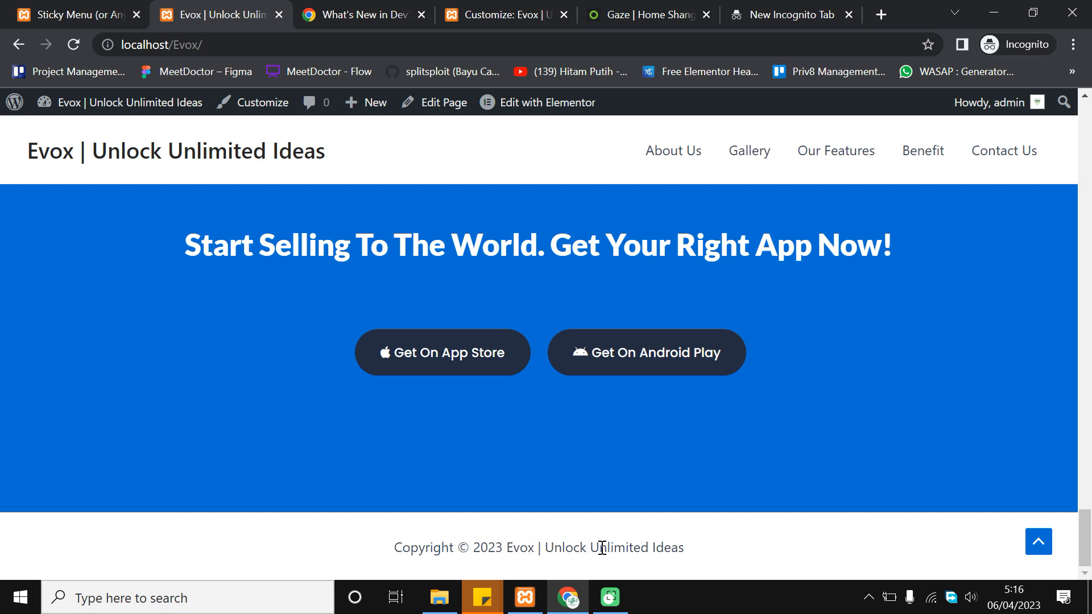
drag(1085, 535, 1088, 137)
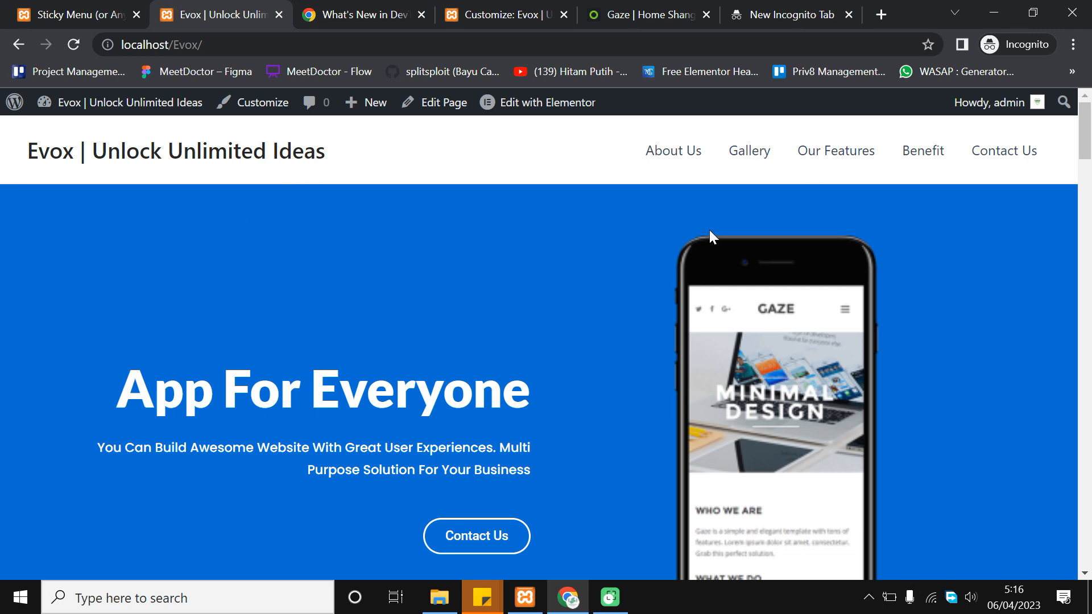
scroll(535, 386, down, 8)
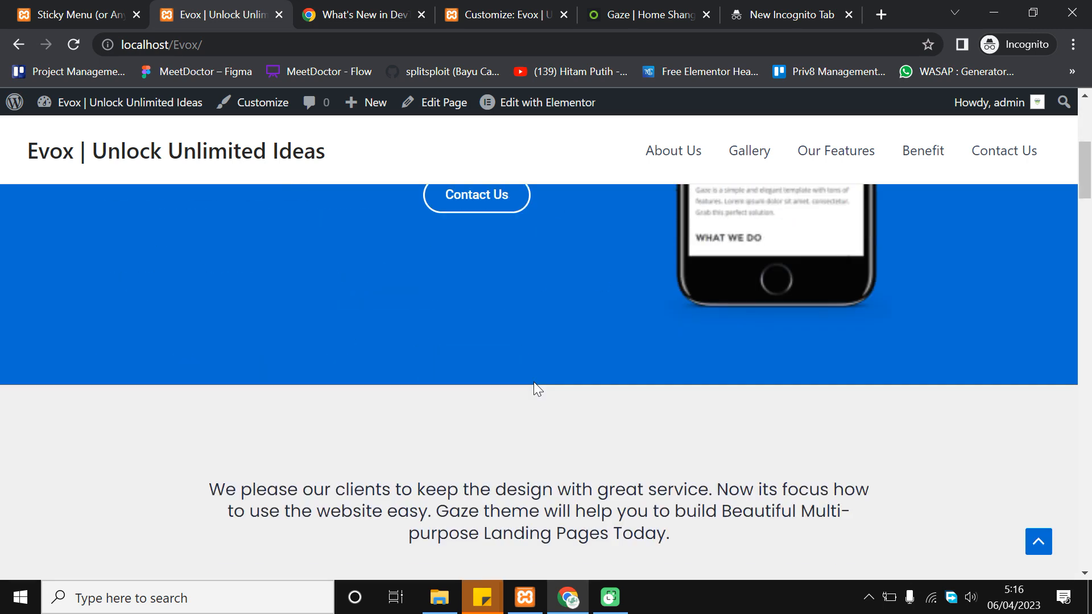
scroll(967, 324, down, 3)
scroll(984, 341, up, 10)
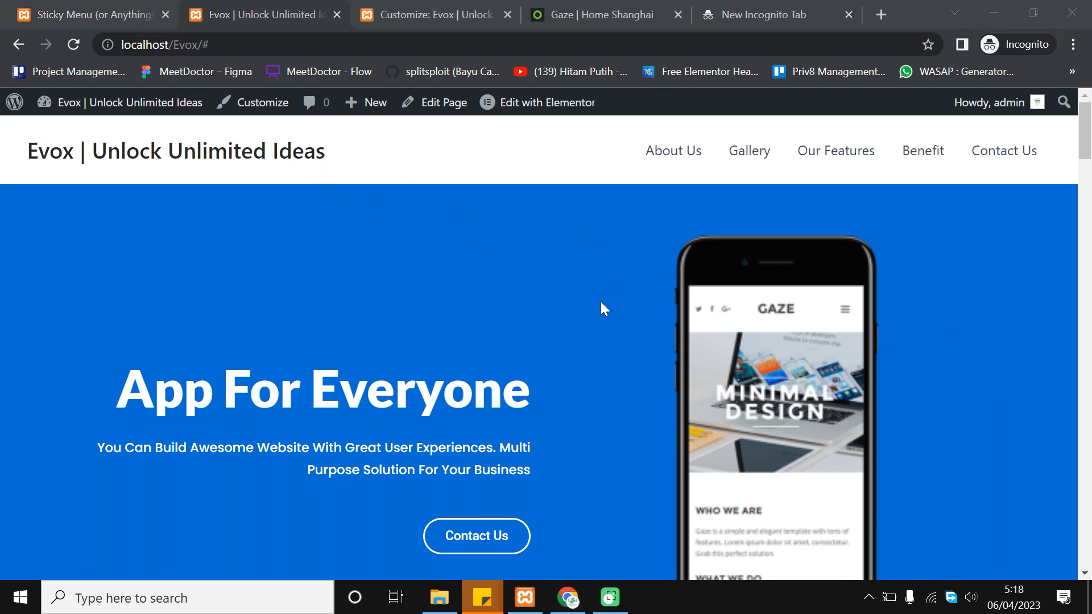
click(578, 261)
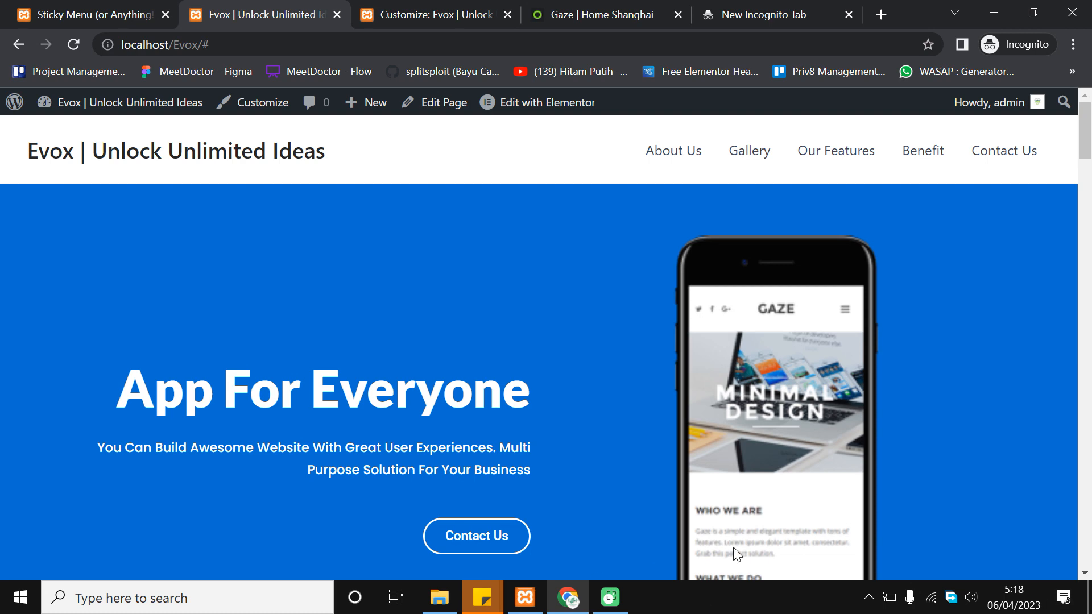
Launch Chrome under another profile, maximize it, and load localhost/Evox/ from the 'loca' suggestions
click(1090, 597)
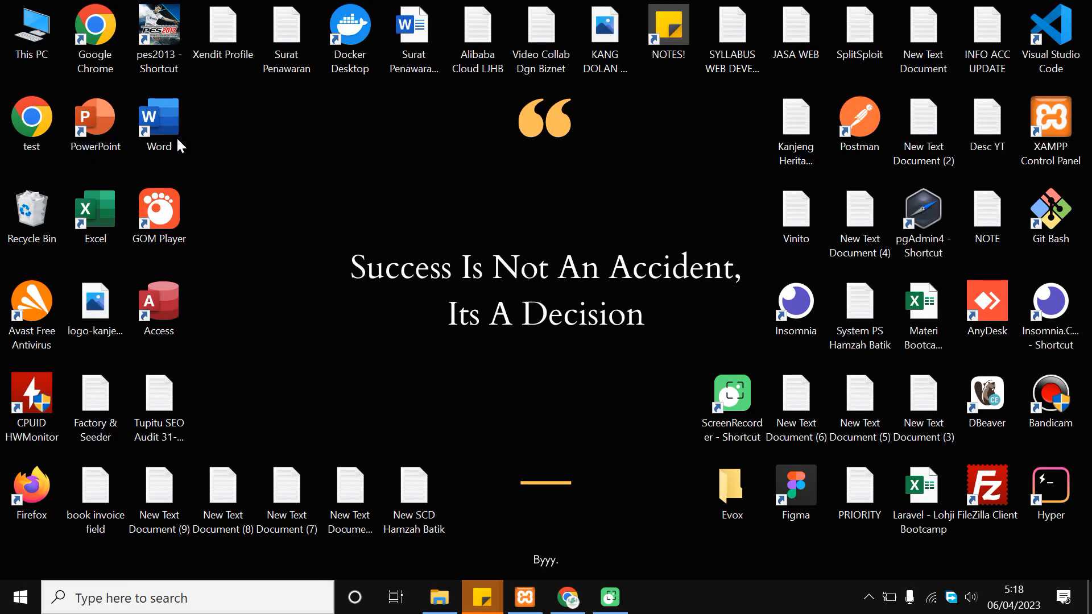
click(89, 30)
double_click(90, 29)
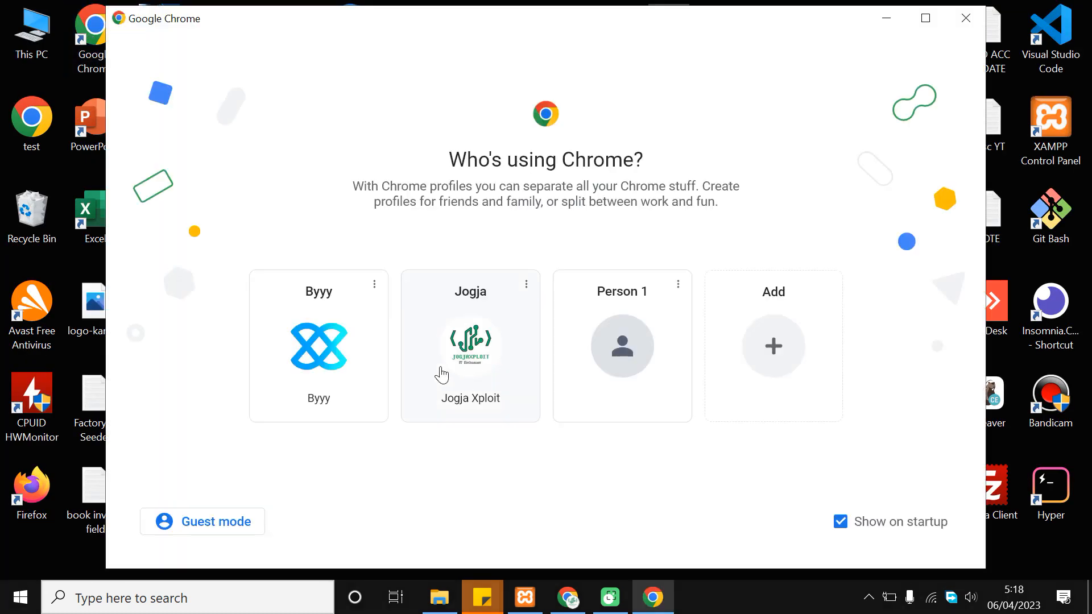
click(461, 333)
click(624, 37)
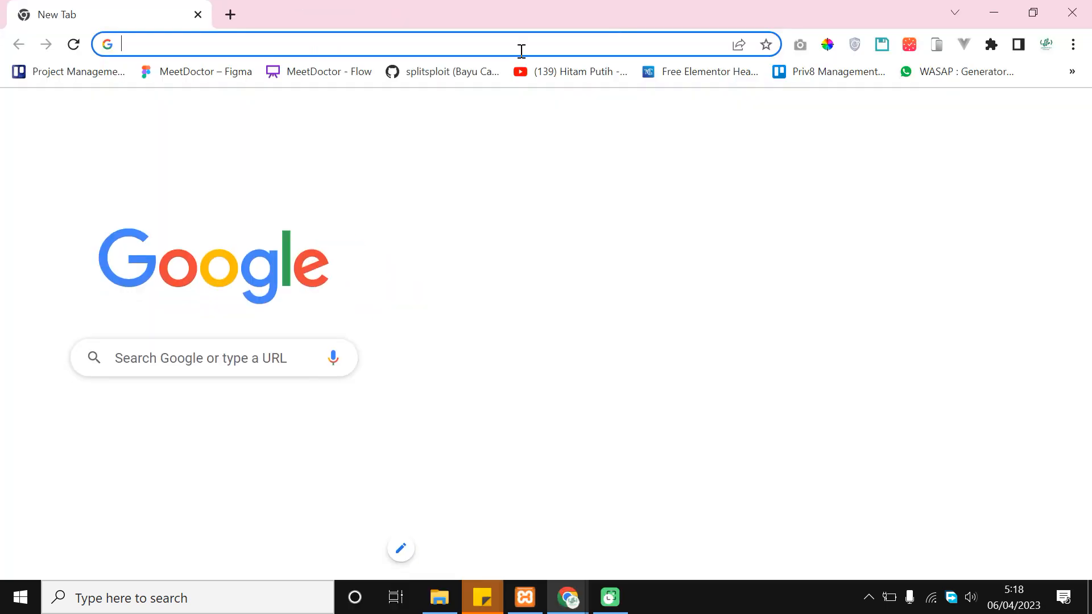
click(459, 54)
text(loca)
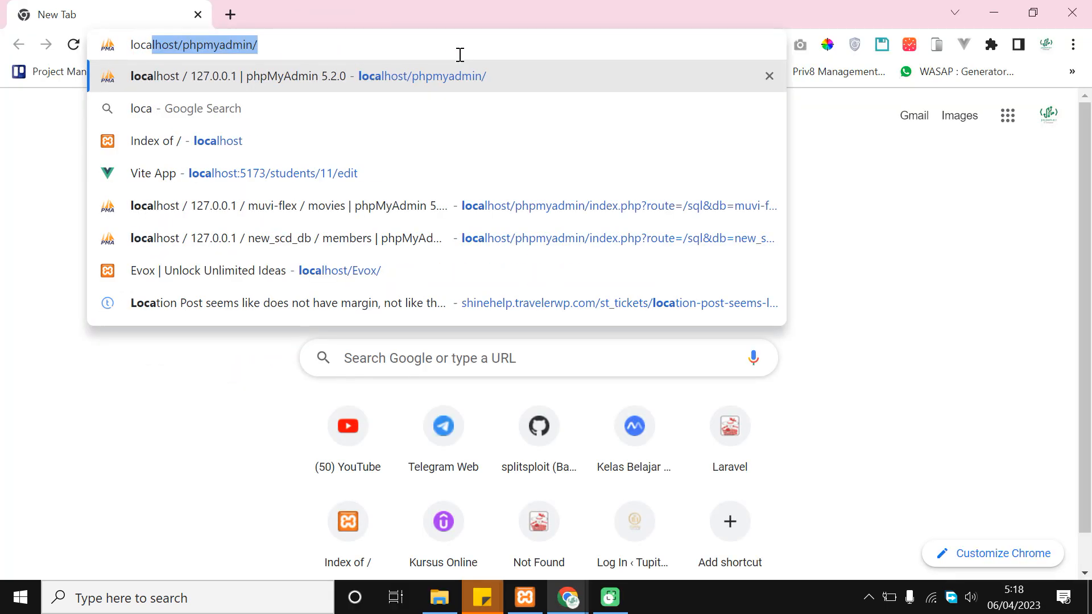
key(Down)
key(Down)
key(Down)
key(Down)
key(Down)
key(Down)
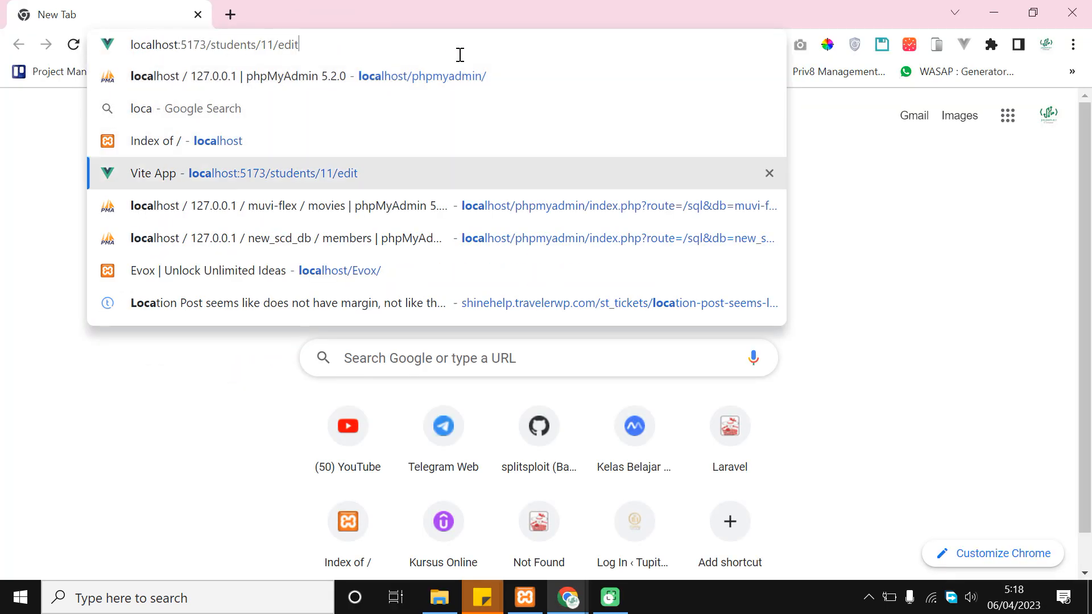
key(Return)
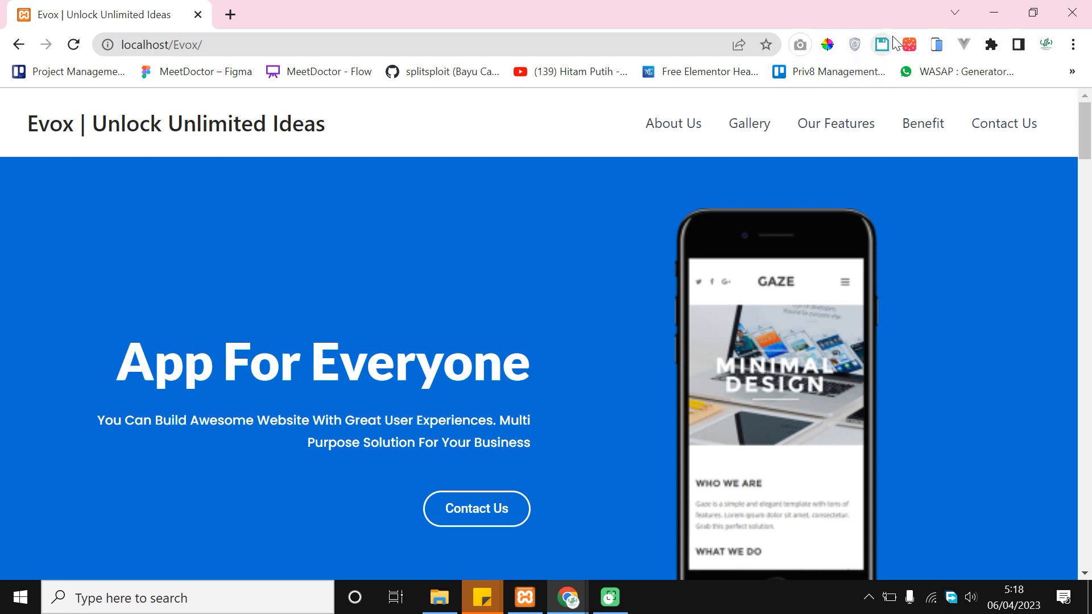
Preview the homepage in Mobile simulator's iPhone frame, review the extensions list, then open a blank tab
click(941, 49)
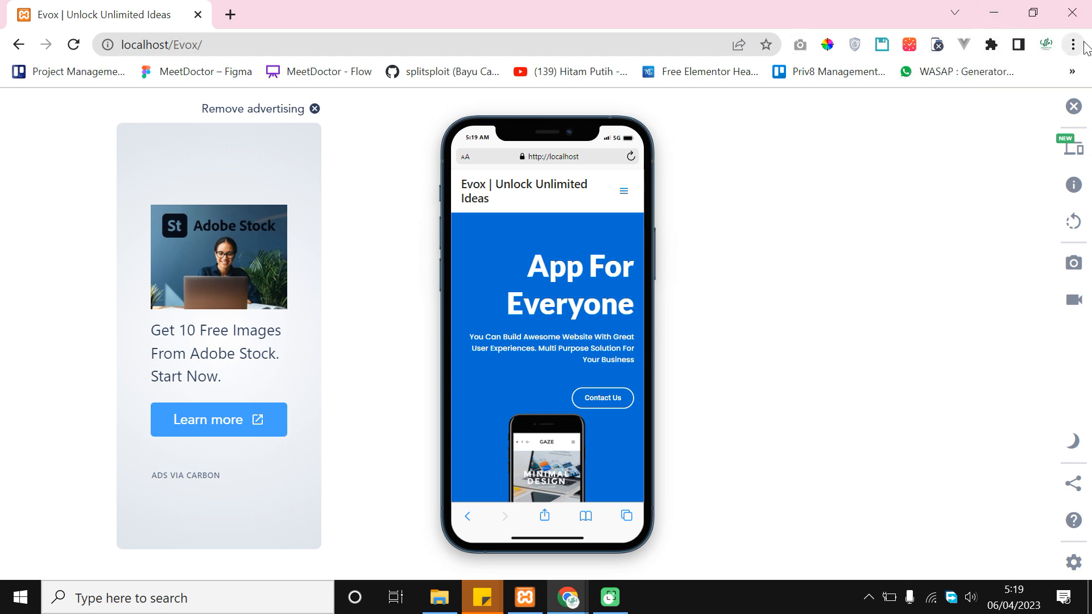
click(991, 45)
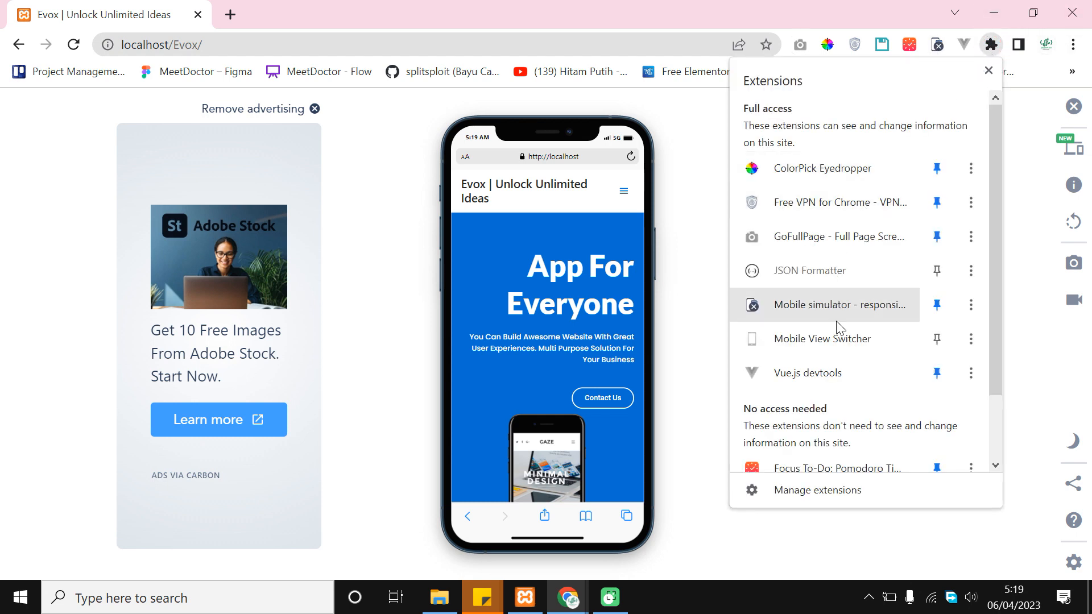
scroll(858, 326, down, 2)
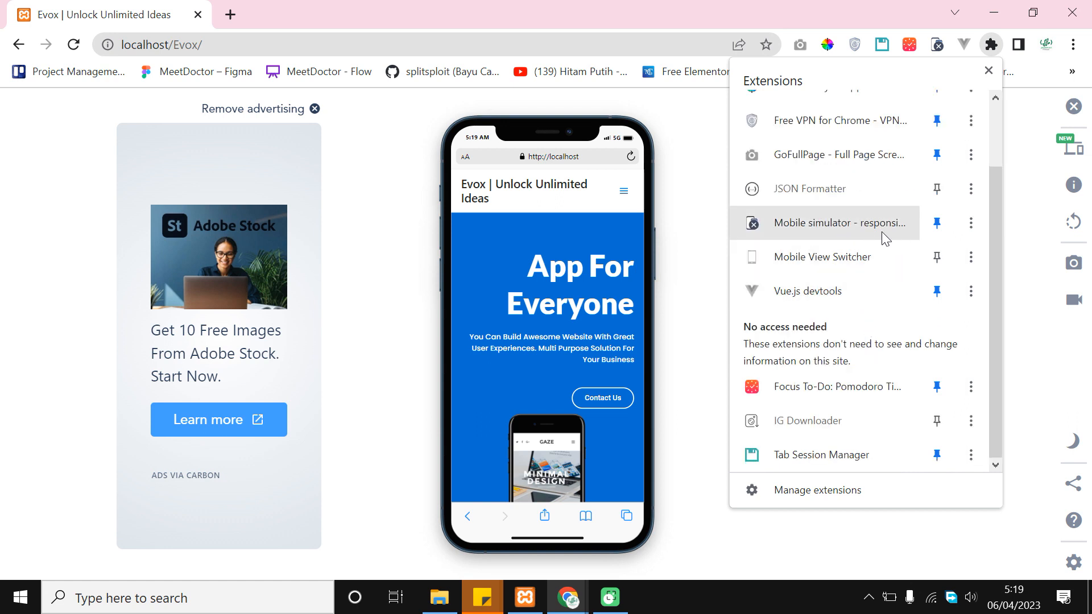
scroll(950, 258, up, 2)
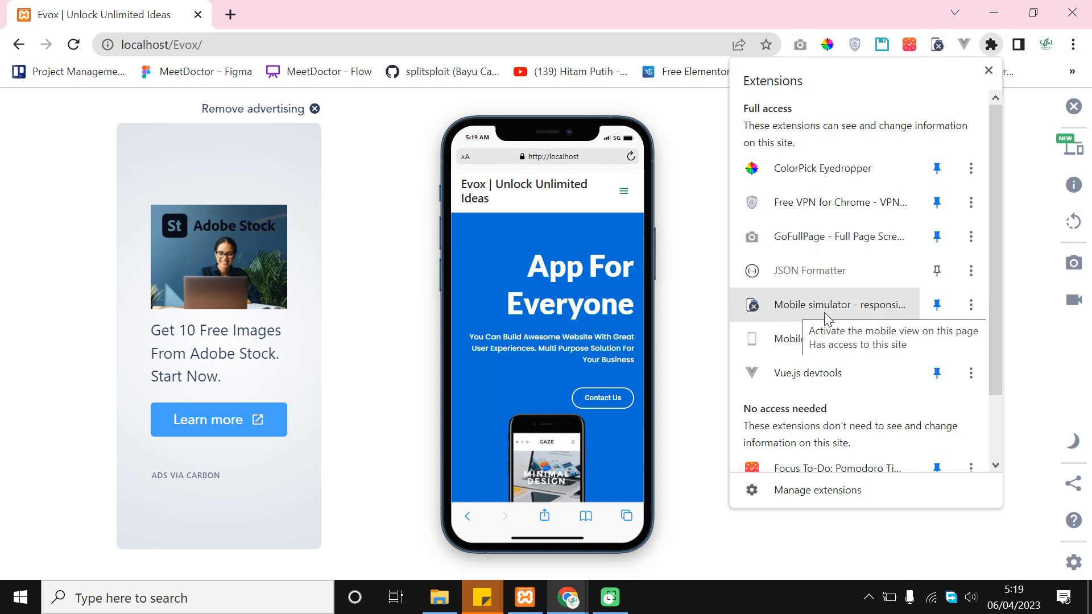
click(233, 14)
click(244, 44)
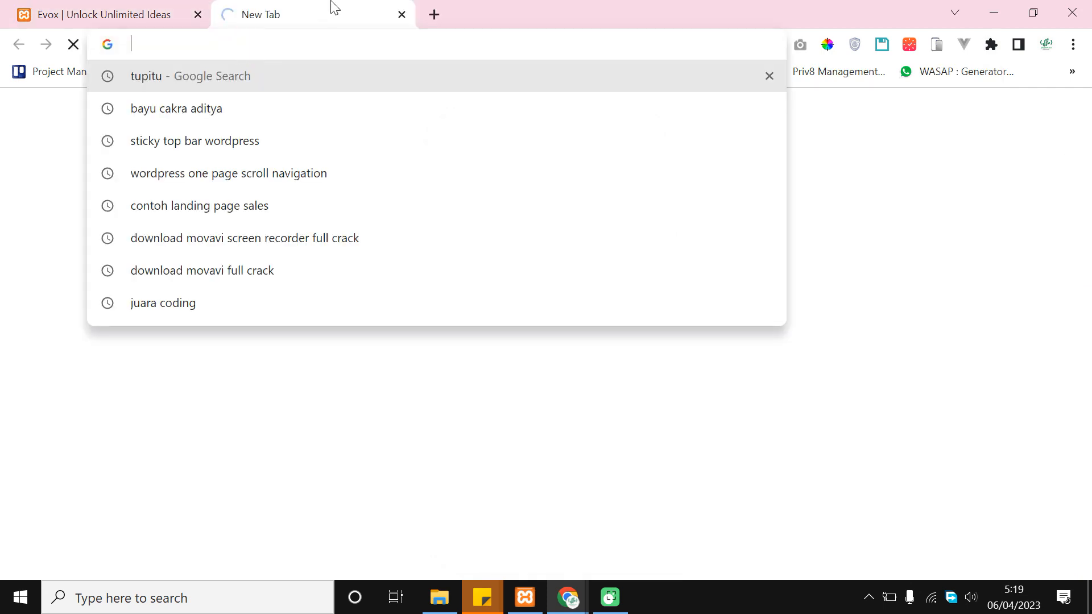
Search 'mobile simulator' and open the 'Mobile simulator - responsive testing tool' Web Store listing
text(m)
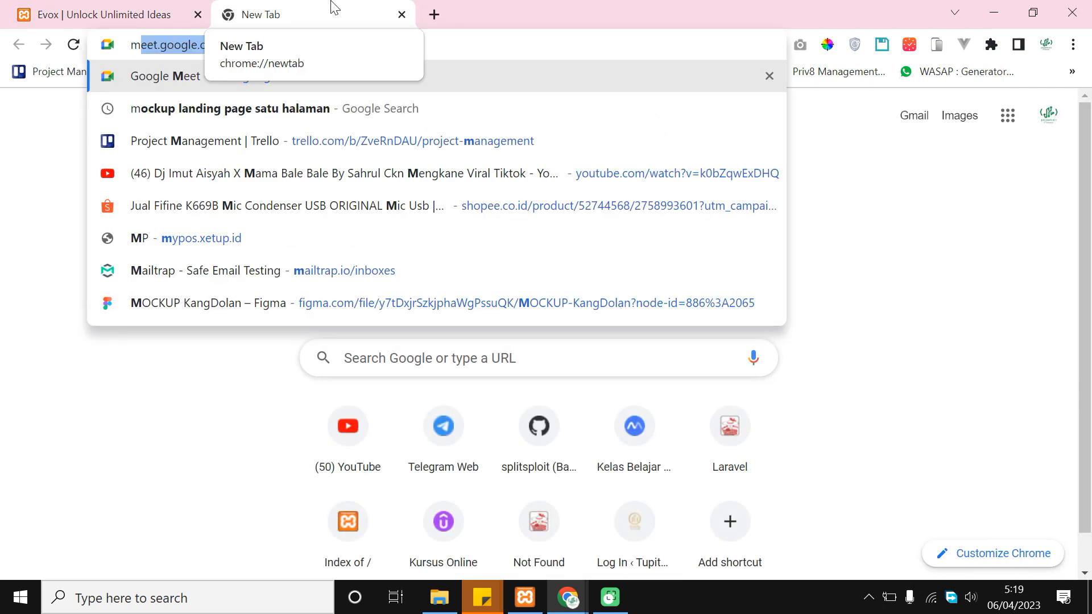
text(obile simulator)
key(Return)
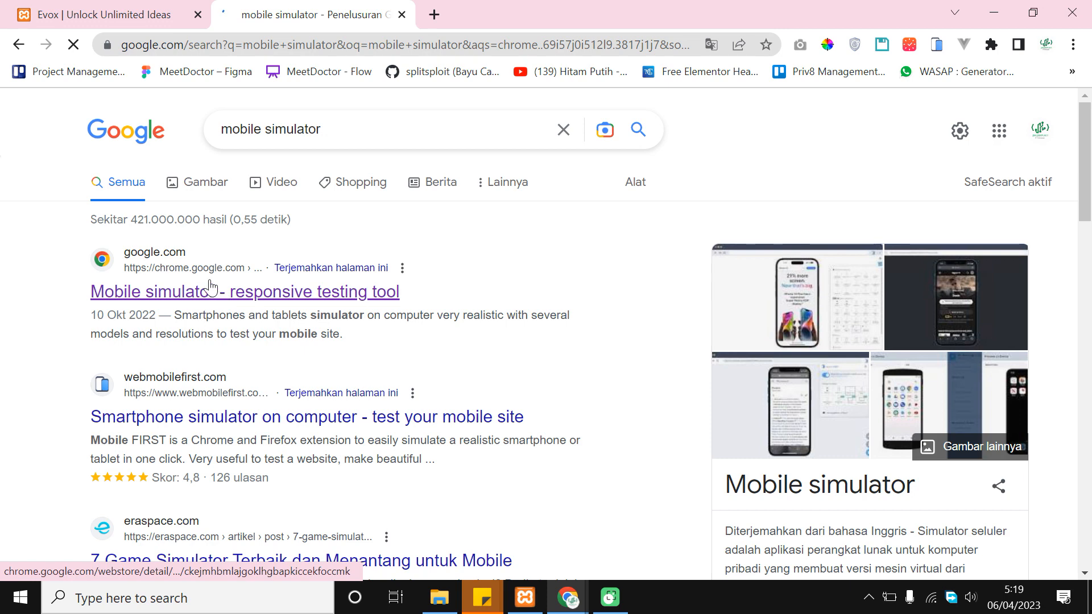
click(124, 266)
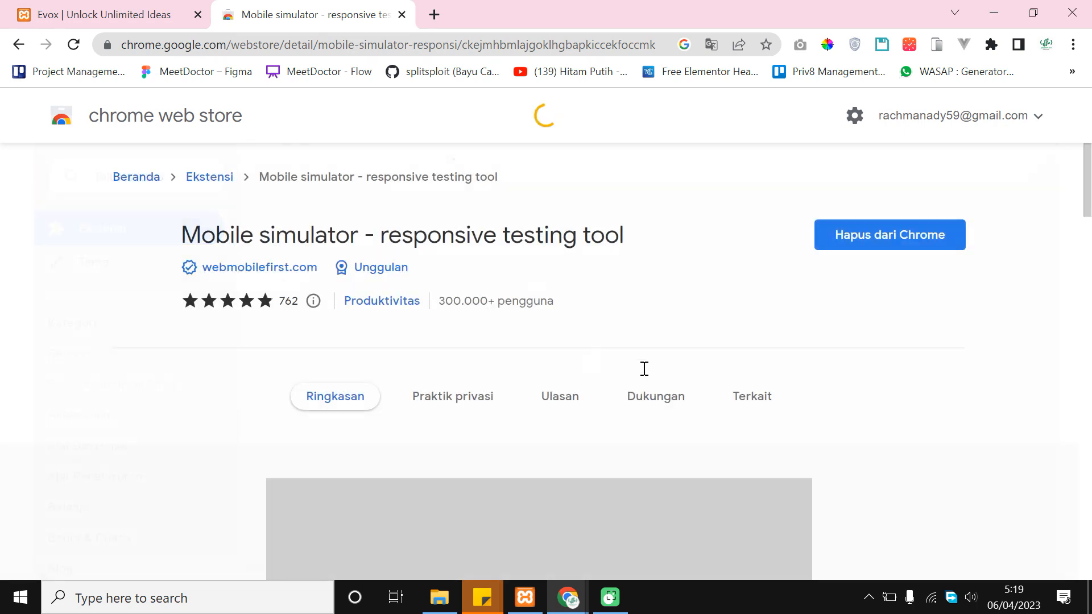
scroll(519, 241, down, 2)
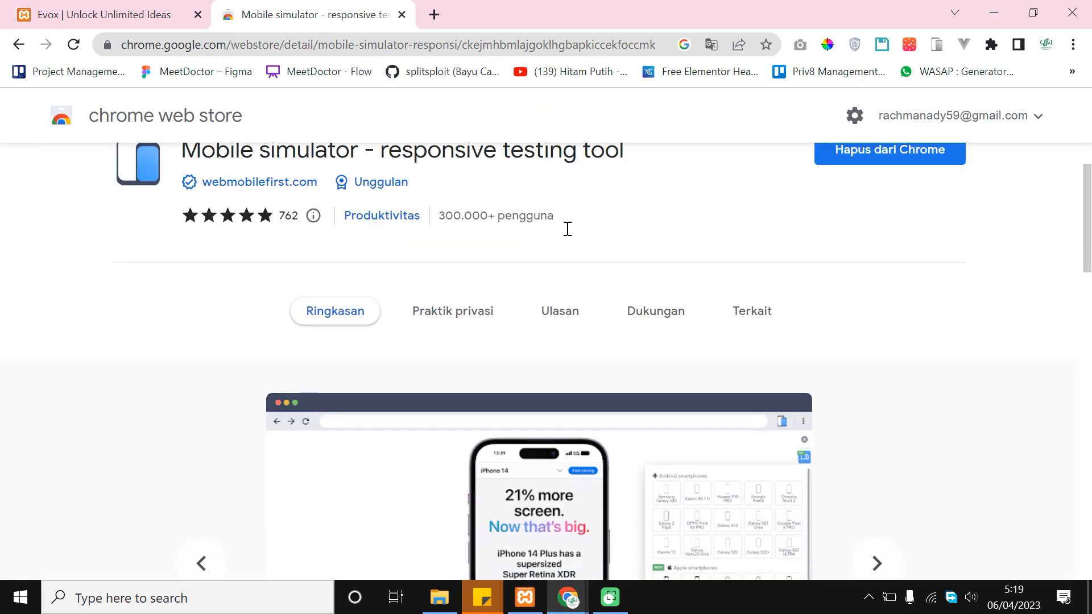
scroll(531, 290, up, 2)
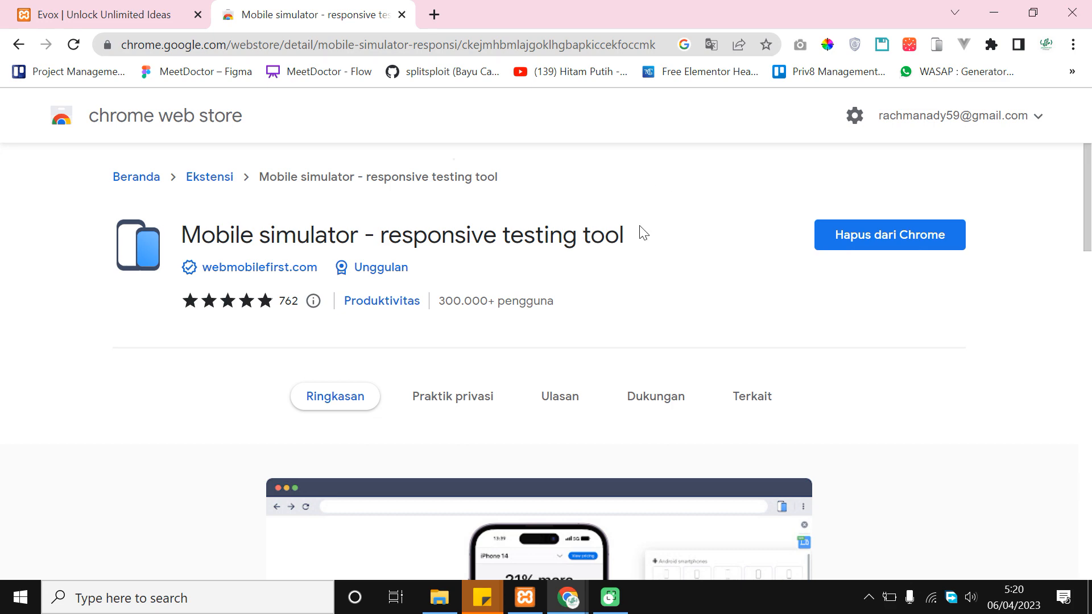
scroll(584, 238, down, 5)
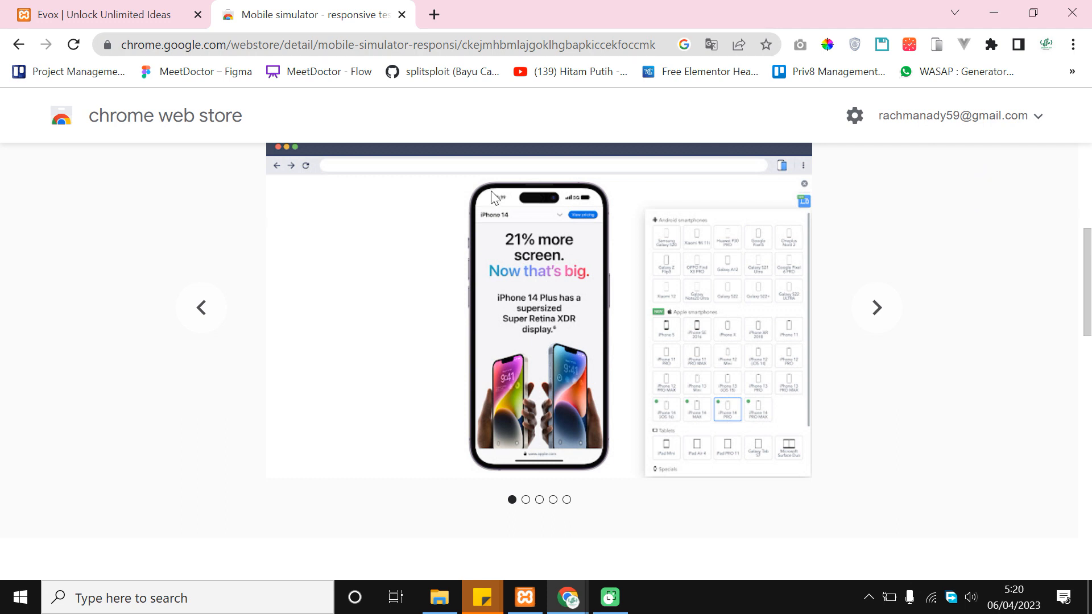
click(85, 6)
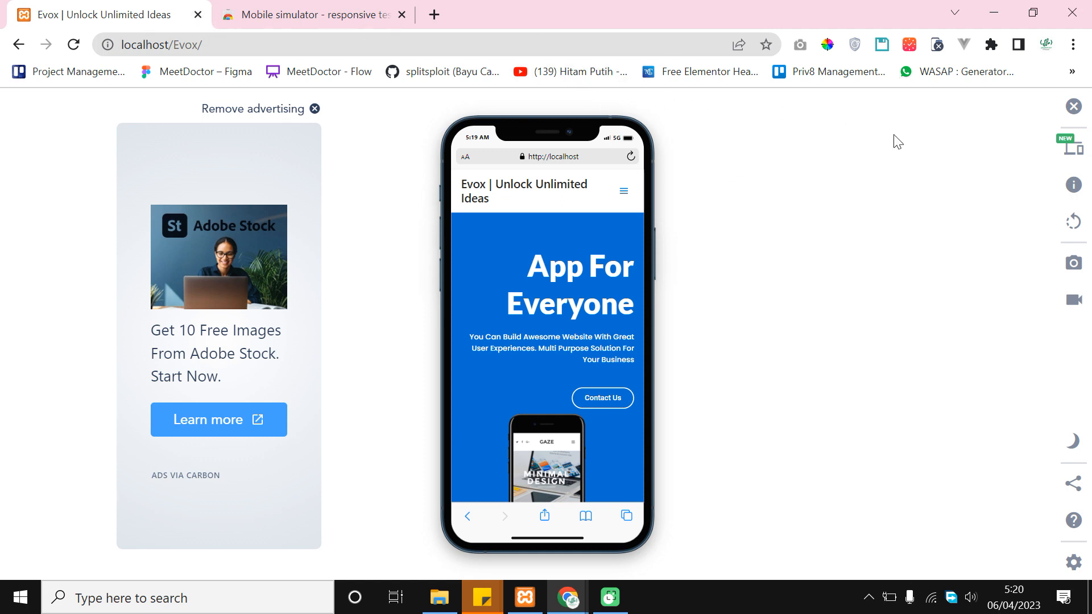
Turn off the phone simulator and close the Mobile simulator Web Store tab
click(1072, 108)
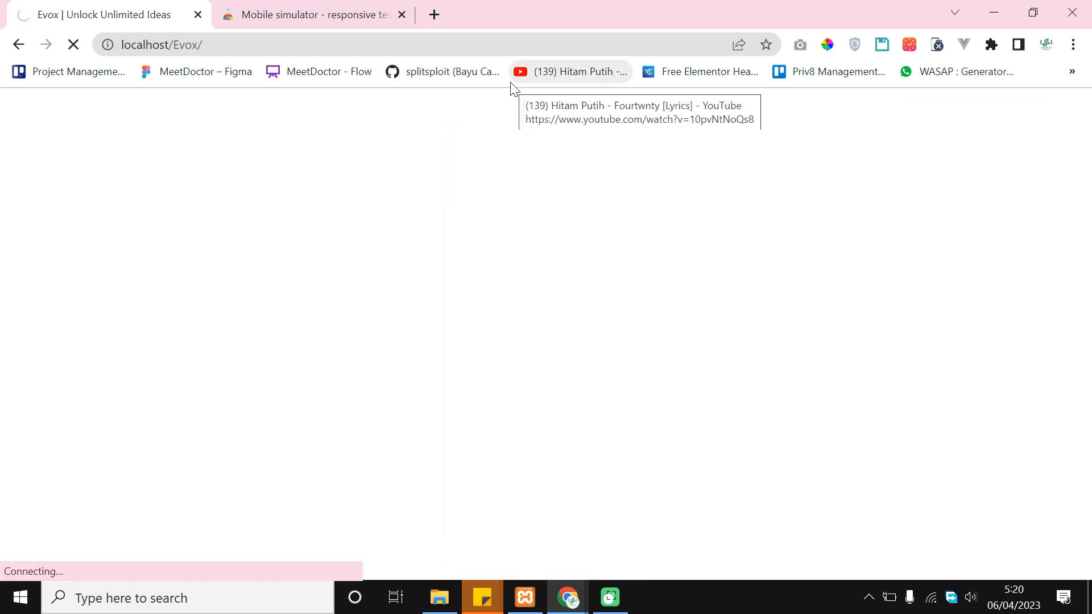
click(377, 12)
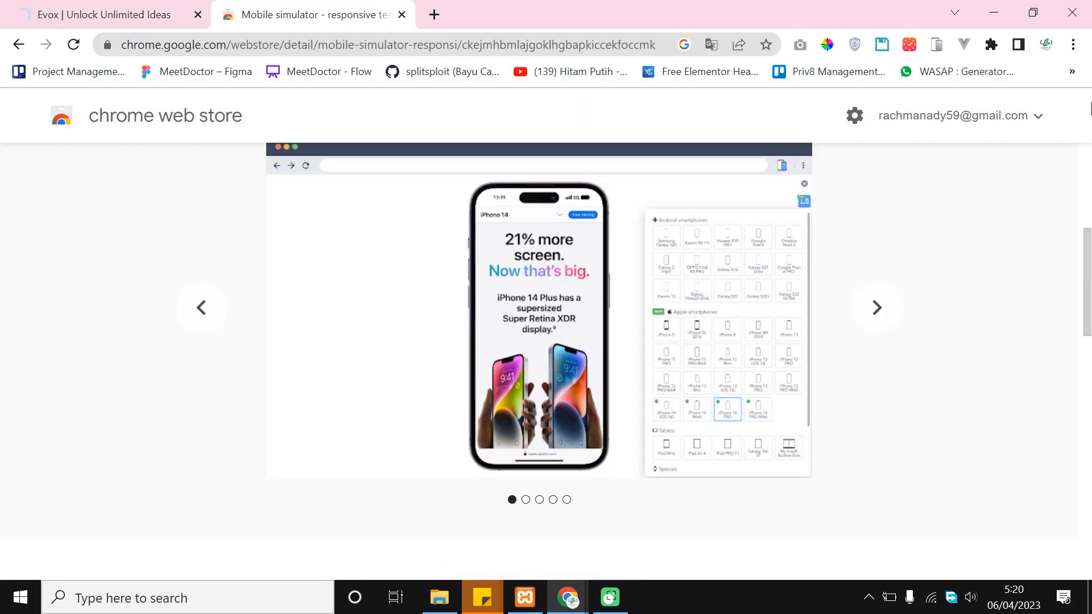
scroll(761, 246, up, 5)
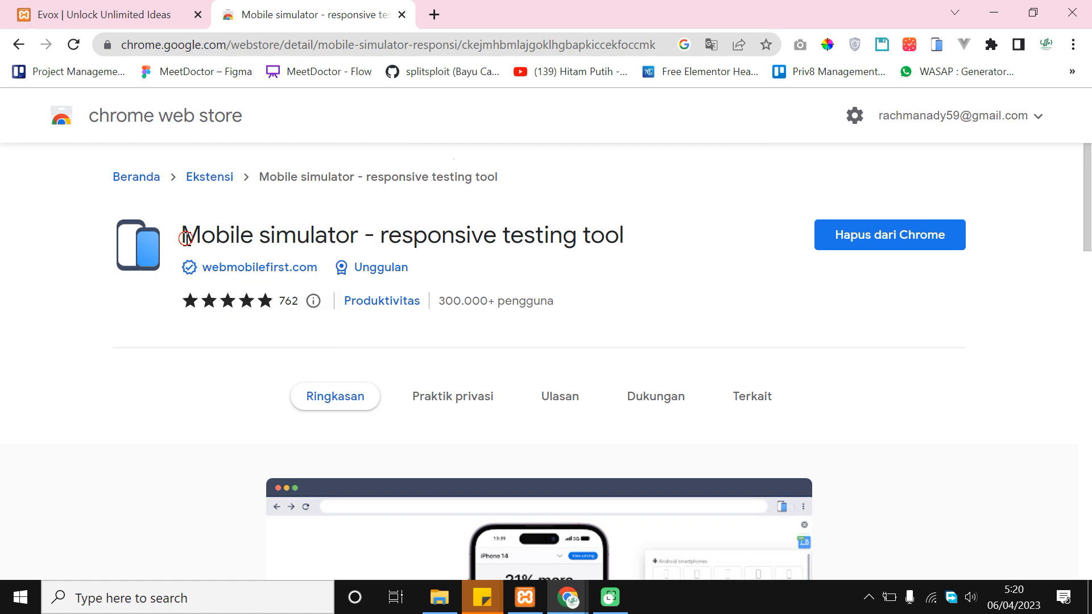
drag(185, 238, 660, 241)
click(660, 241)
click(402, 16)
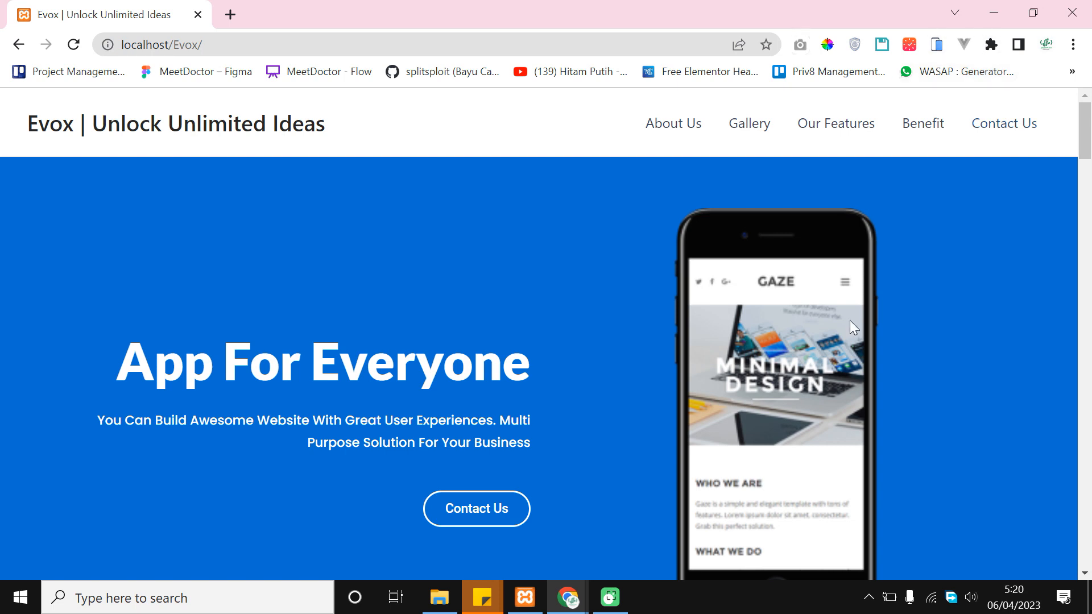
Relaunch Mobile simulator from the Extensions menu and dismiss the iPhone 14 PRO promo
click(991, 46)
scroll(859, 217, down, 2)
scroll(853, 251, up, 2)
scroll(851, 284, down, 2)
scroll(866, 255, up, 2)
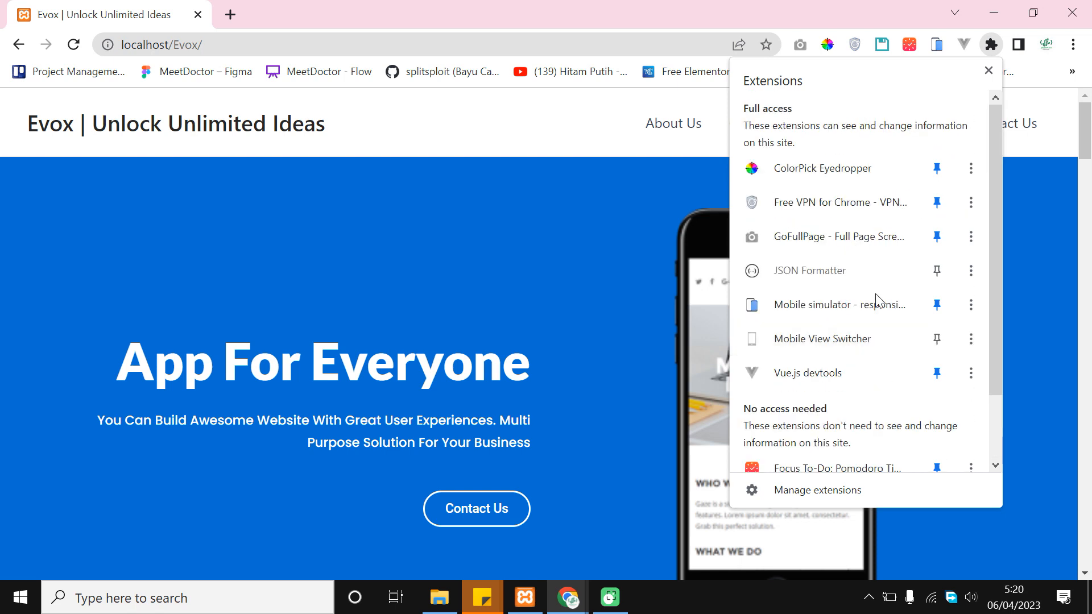
click(844, 307)
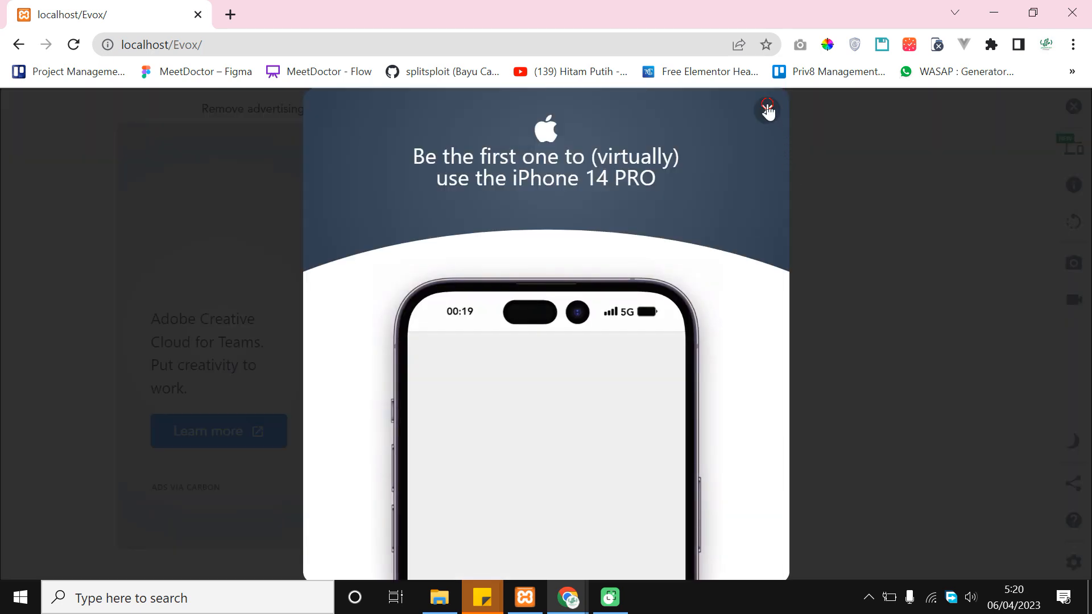
click(766, 110)
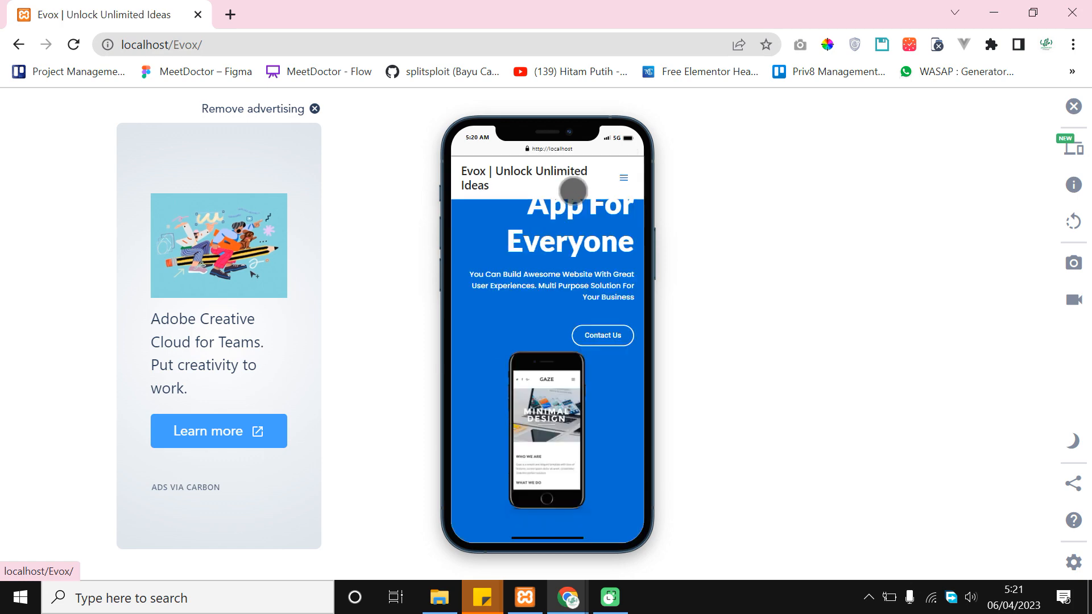
scroll(556, 262, down, 2)
scroll(556, 262, up, 2)
scroll(562, 283, down, 6)
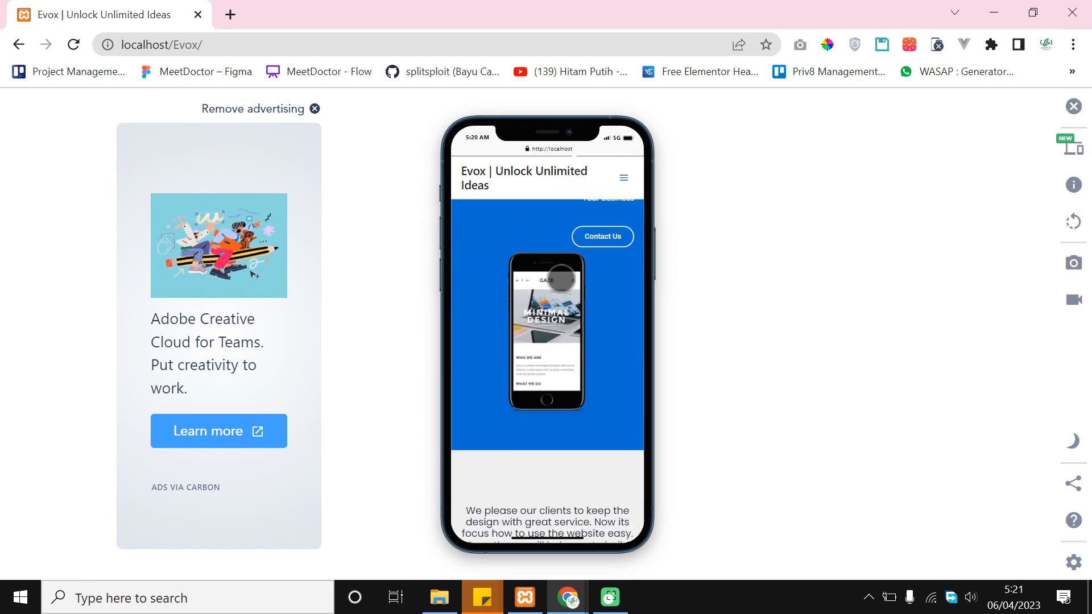
scroll(561, 282, down, 7)
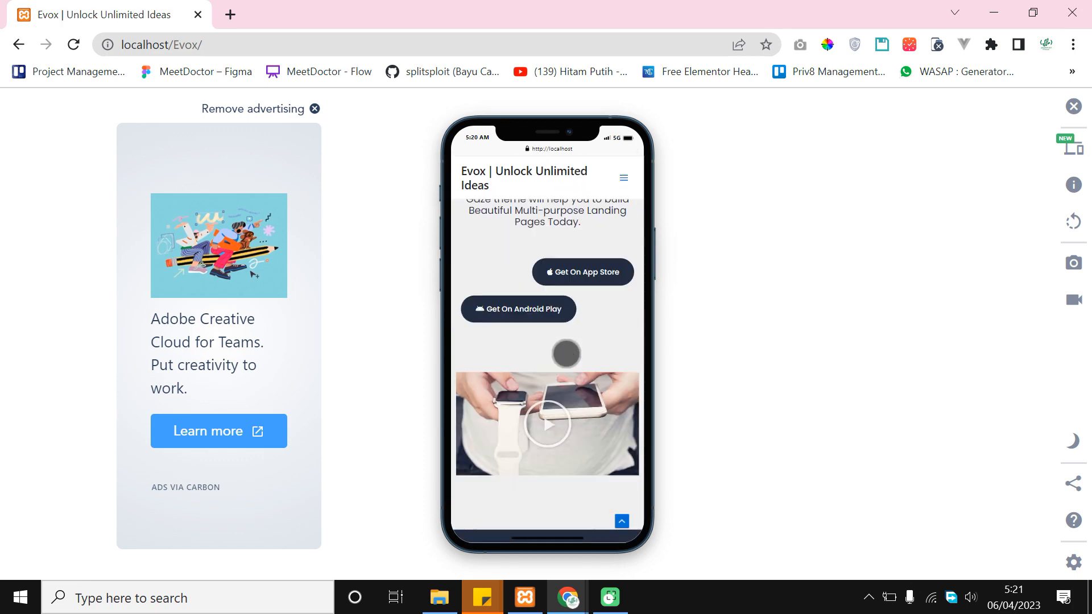
scroll(566, 354, down, 8)
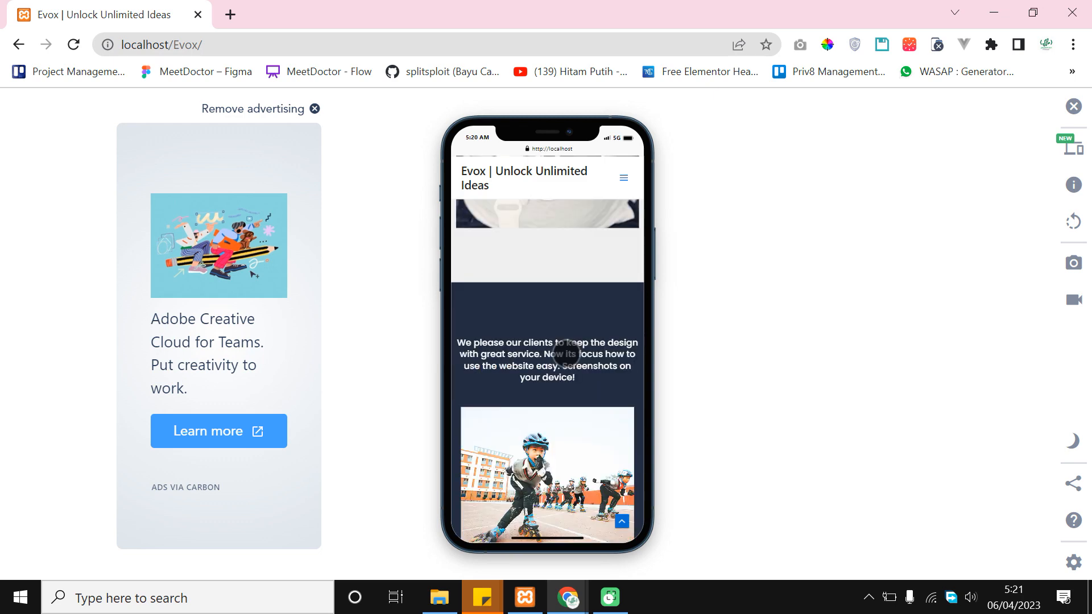
scroll(566, 354, down, 5)
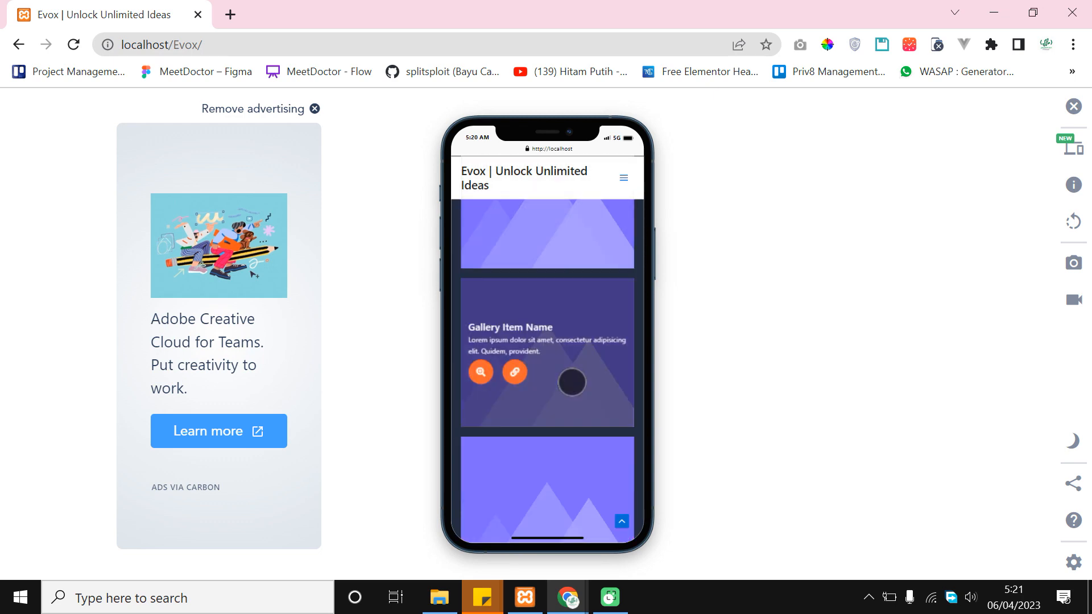
scroll(572, 378, down, 6)
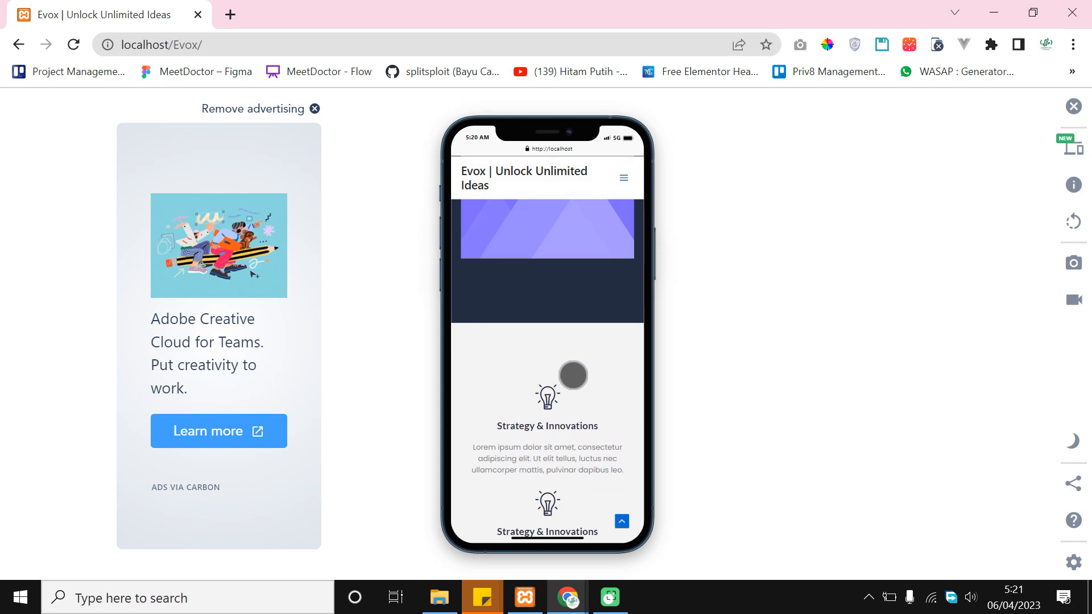
scroll(573, 376, down, 6)
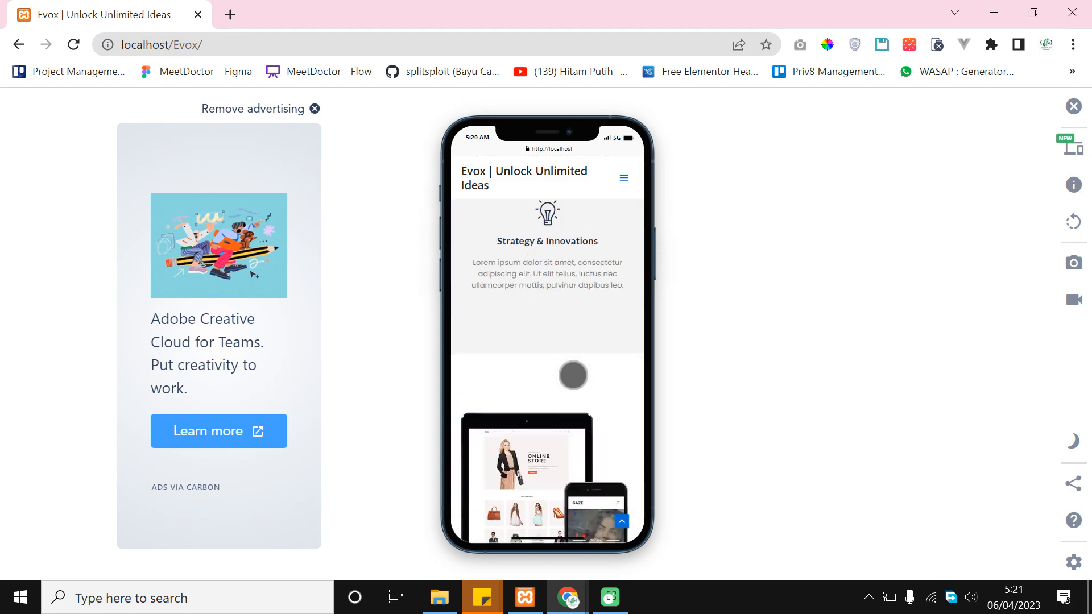
scroll(573, 376, down, 6)
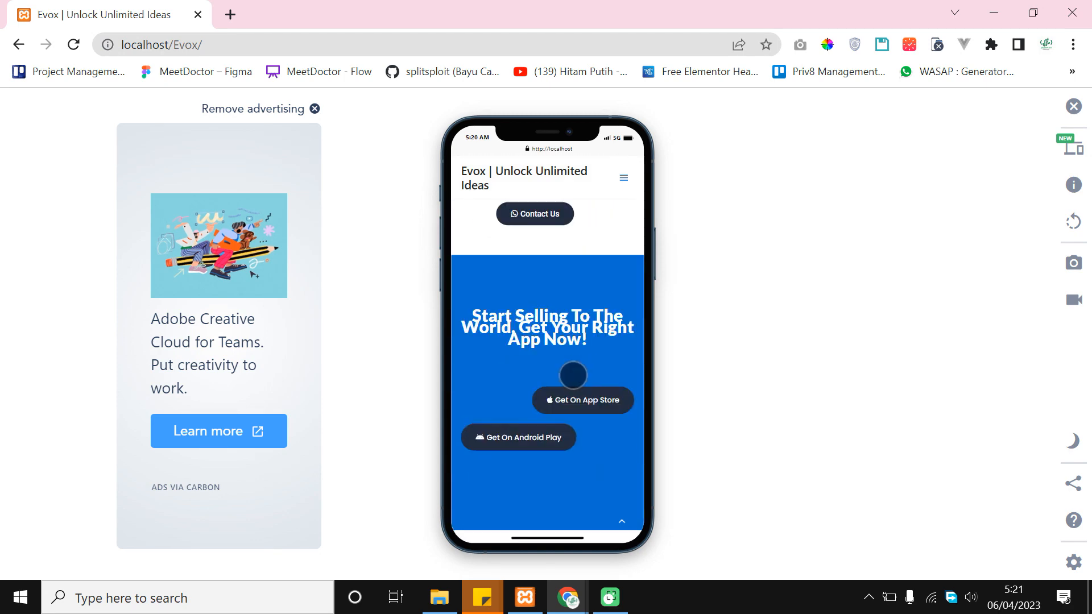
scroll(621, 409, down, 1)
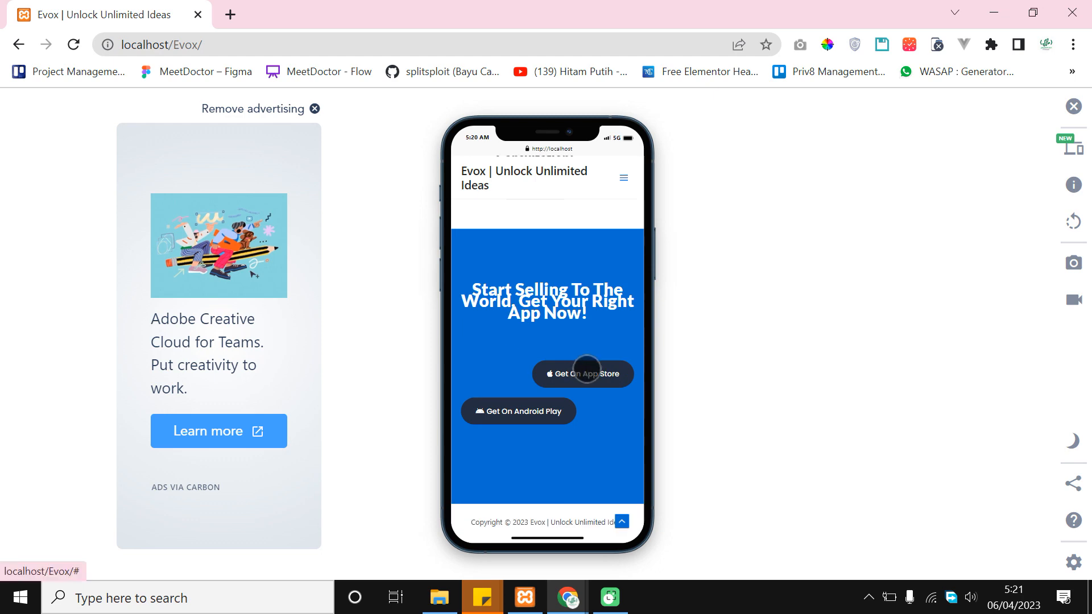
scroll(609, 447, up, 8)
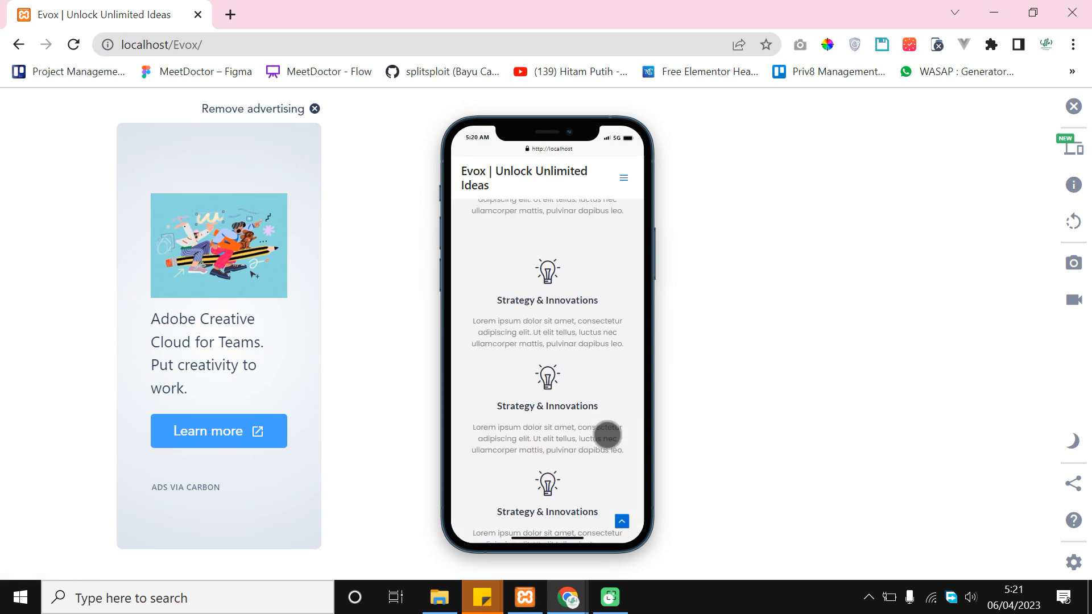
scroll(608, 435, up, 10)
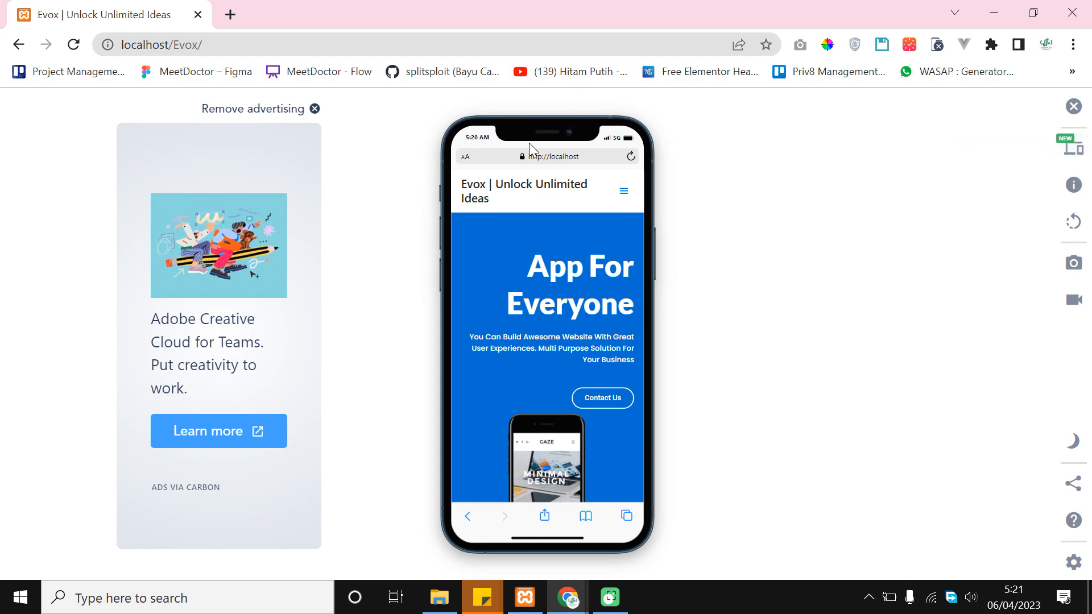
Preview the Evox page on a Galaxy S21 Ultra from the simulator's device list
click(1066, 159)
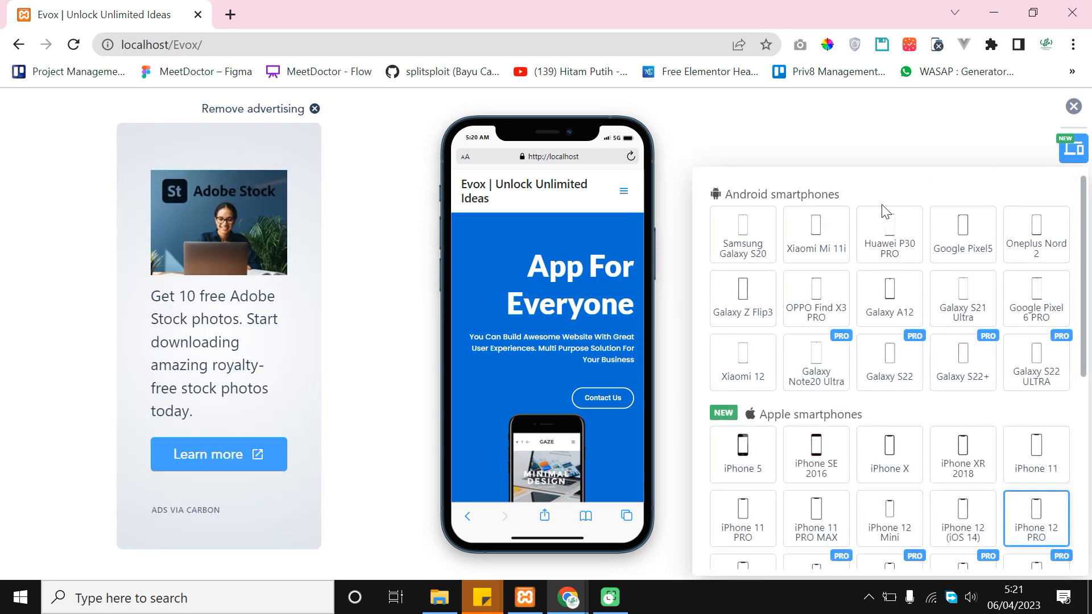
scroll(964, 348, down, 5)
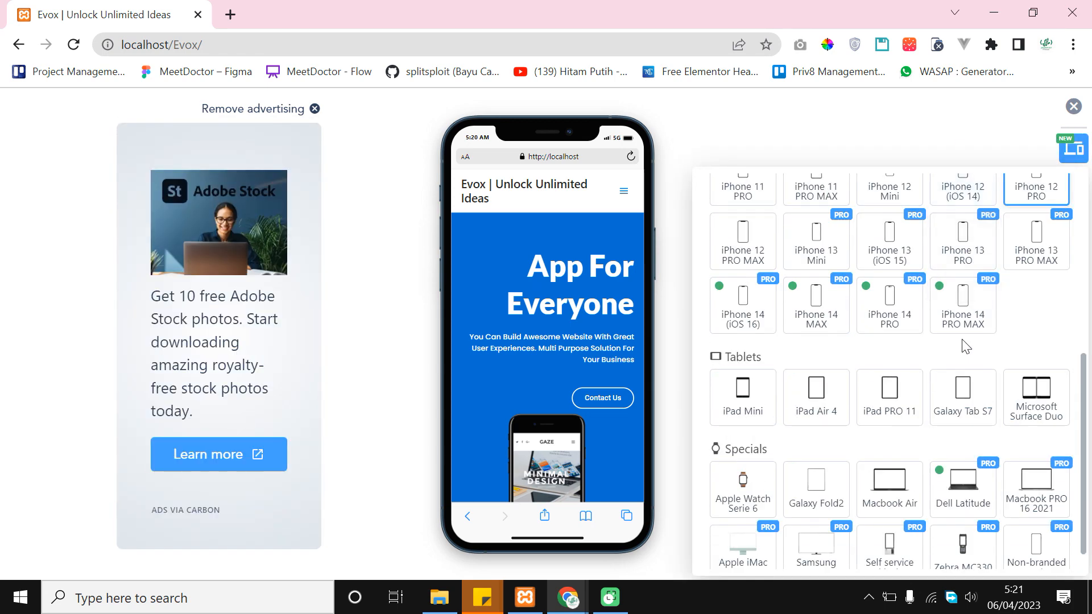
scroll(965, 347, down, 1)
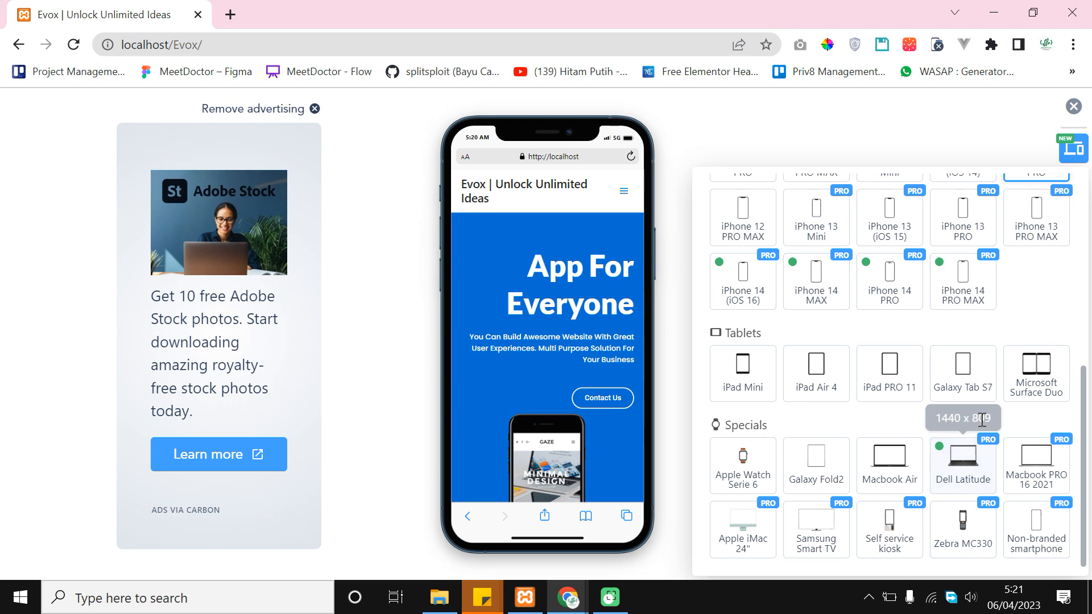
scroll(992, 447, up, 6)
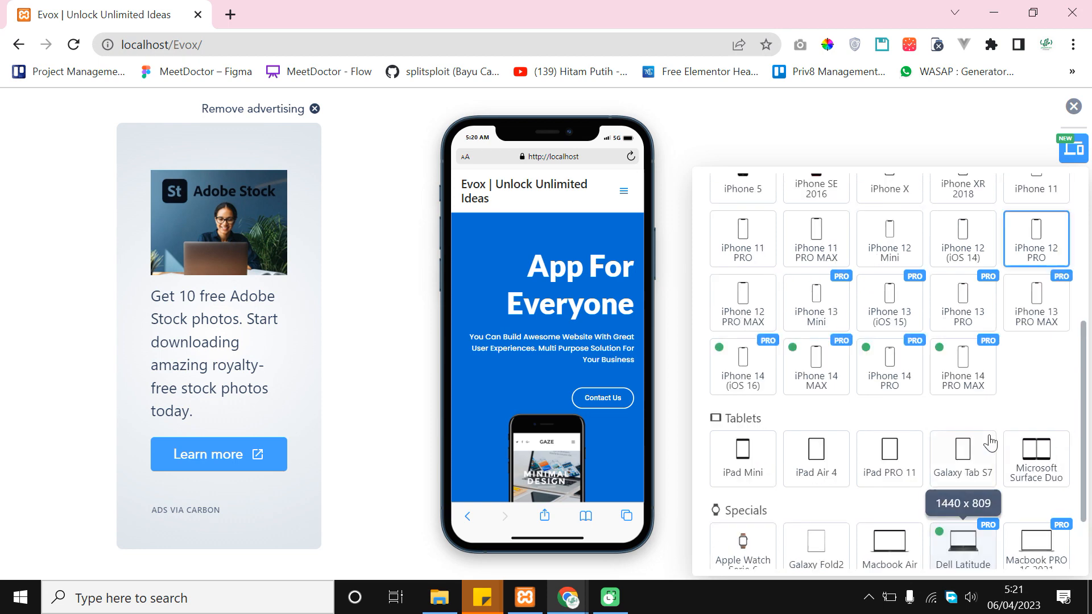
scroll(909, 401, down, 2)
scroll(912, 418, up, 2)
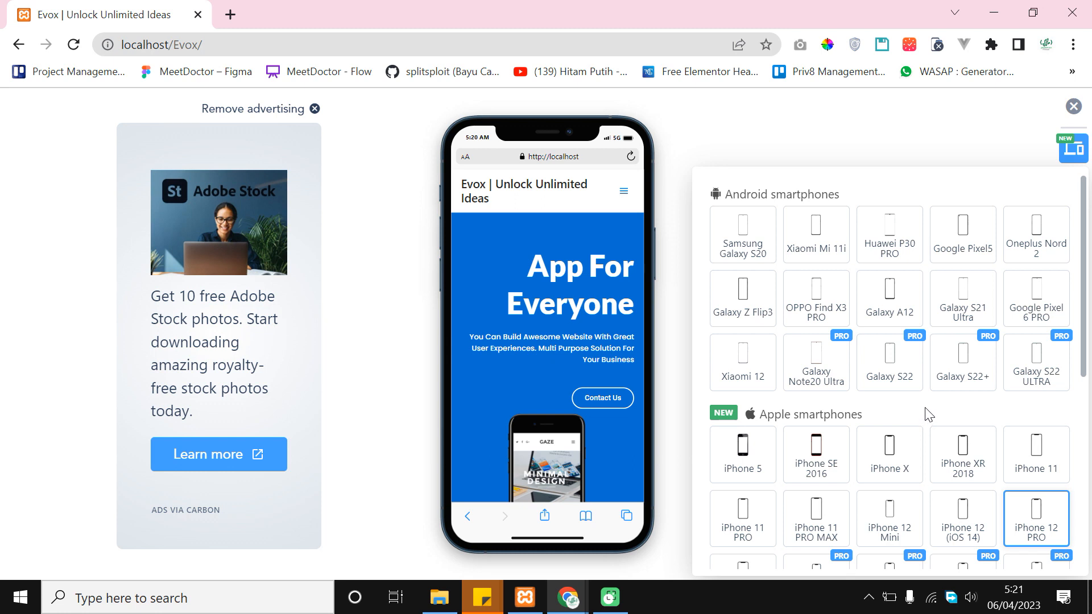
click(976, 294)
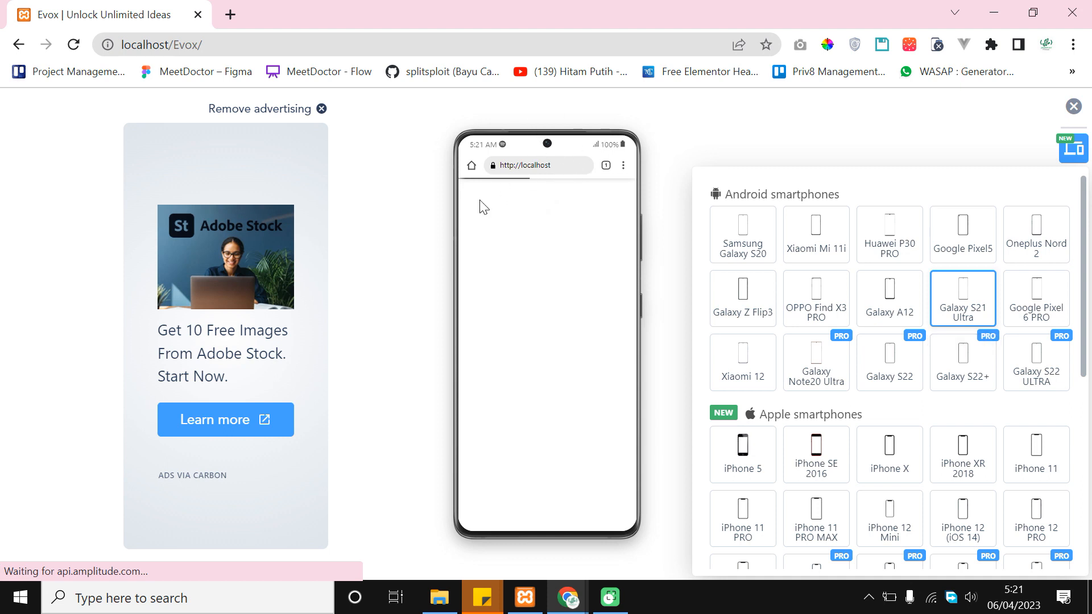
Switch the preview to an iPhone 11 PRO MAX and close the Change device list
scroll(565, 312, down, 5)
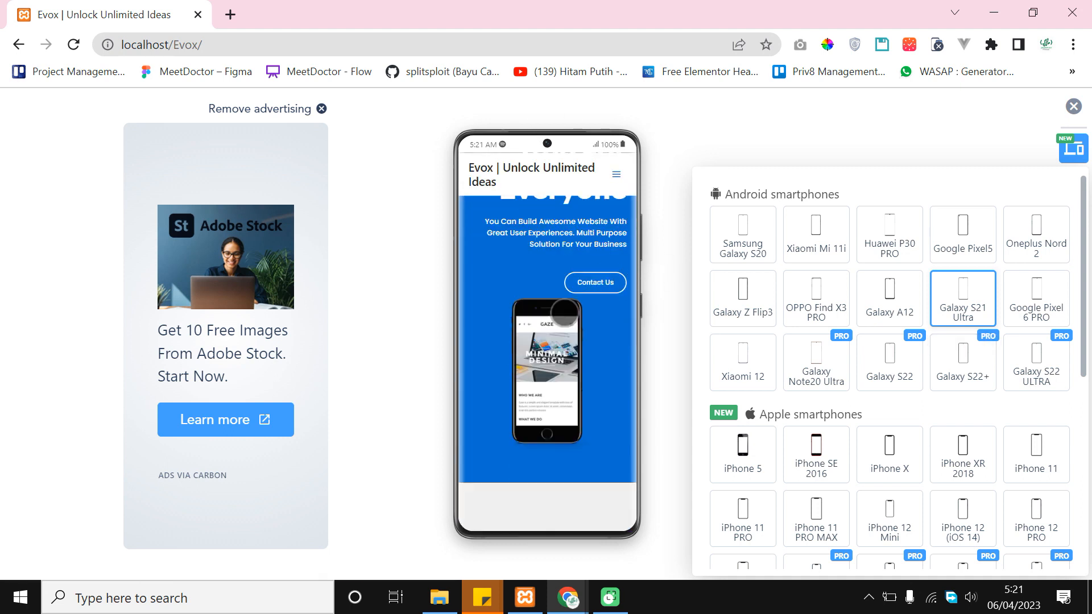
scroll(966, 369, down, 2)
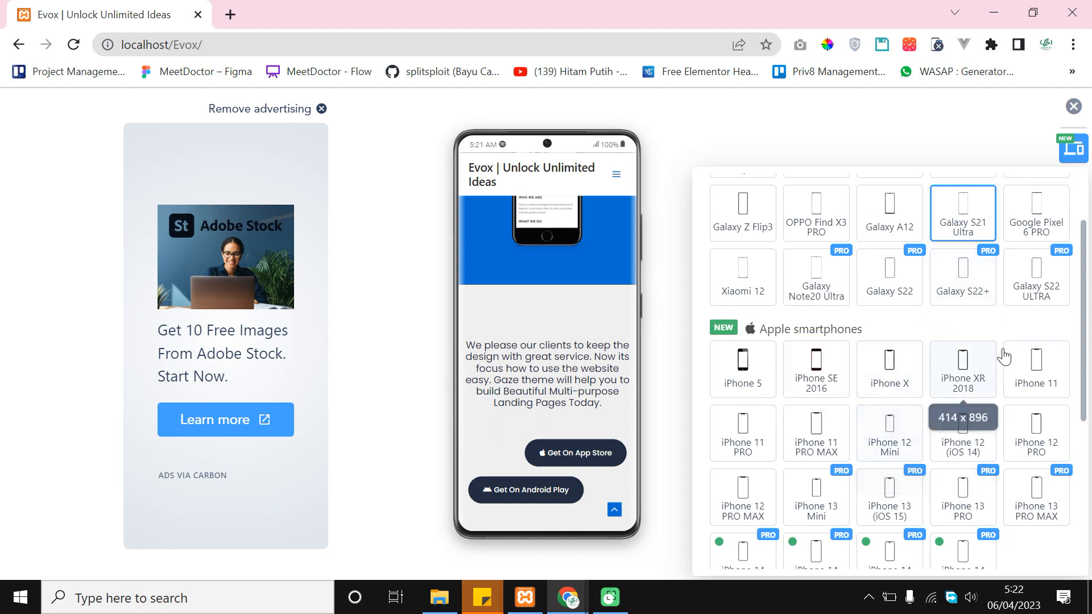
click(817, 440)
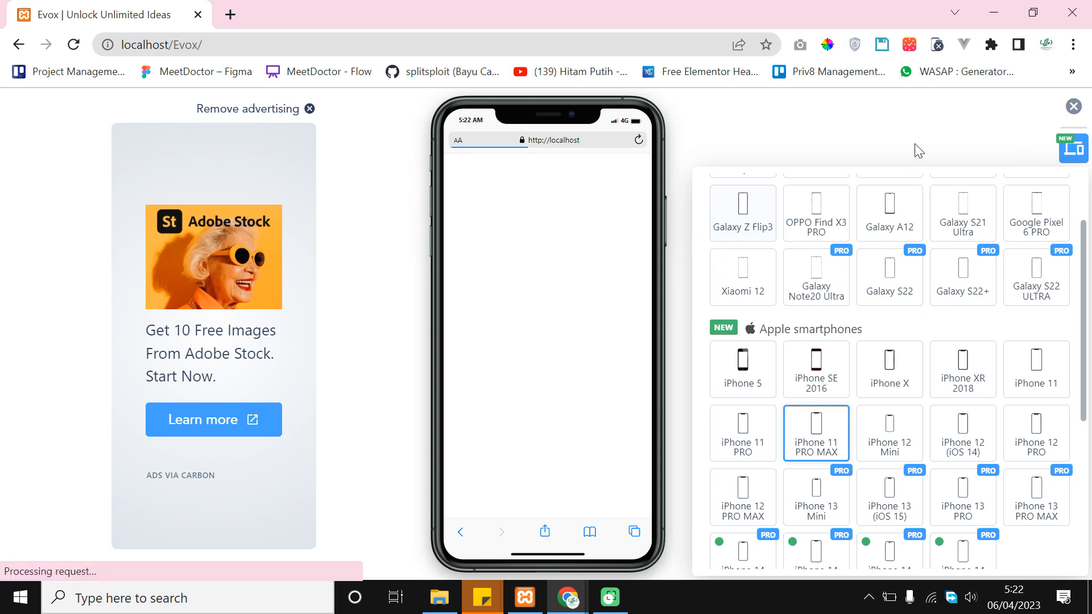
click(1072, 151)
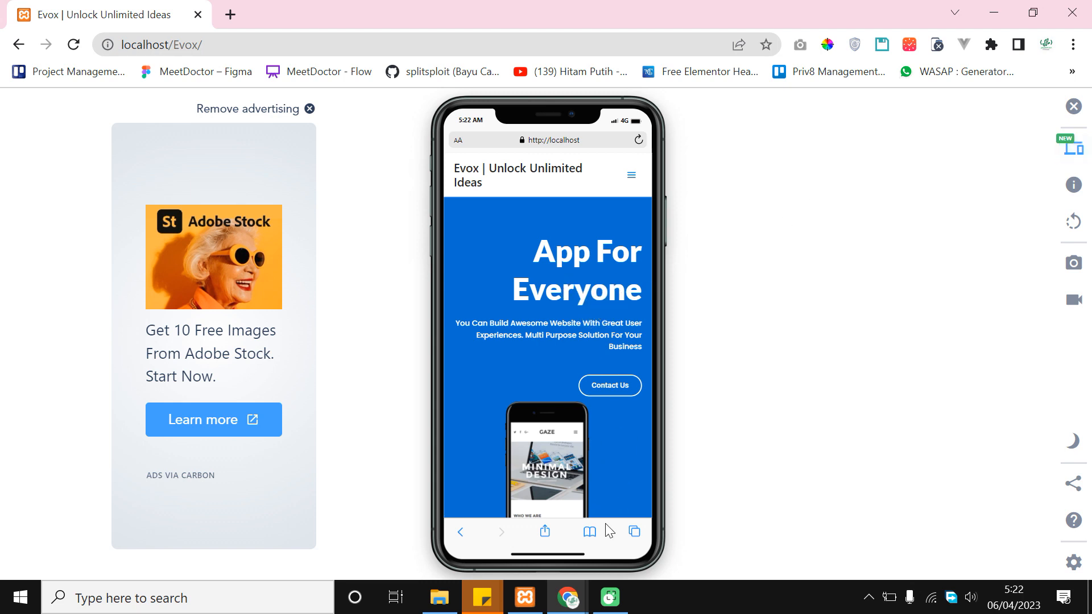
Bring the incognito Evox window to the front and look at its Customizer tab
mouse_move(578, 604)
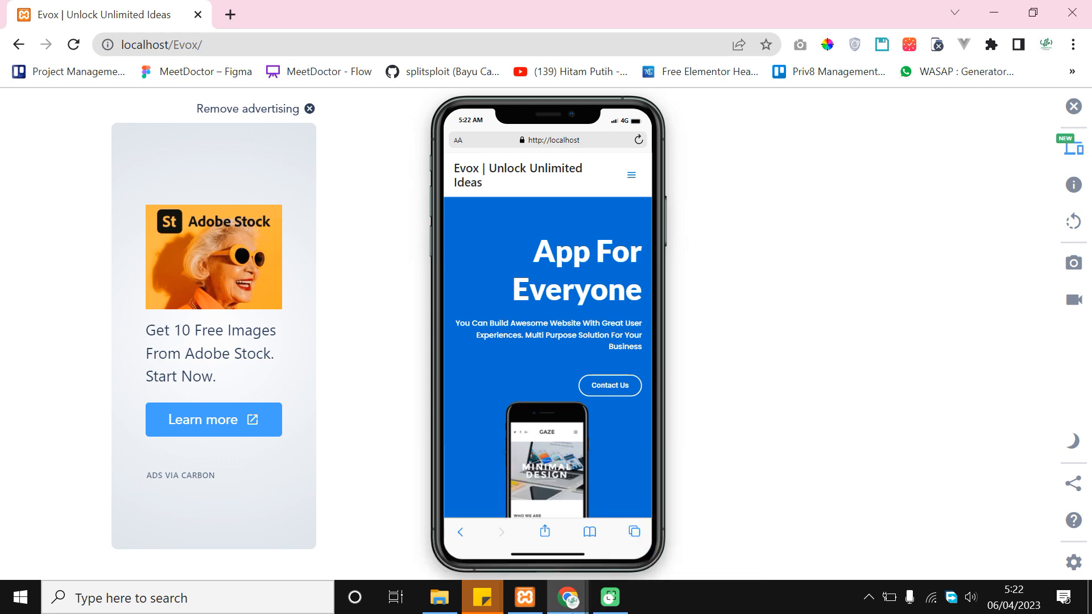
click(530, 542)
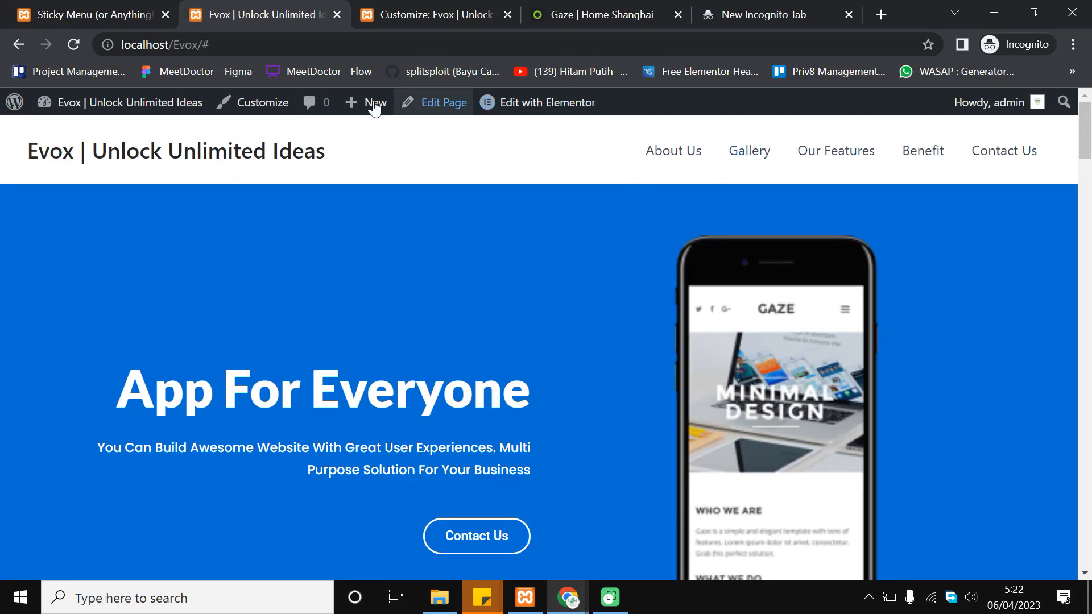
click(438, 7)
Close the Customizer tab, then open Home's Edit with Elementor link from All Pages in a new tab
click(227, 8)
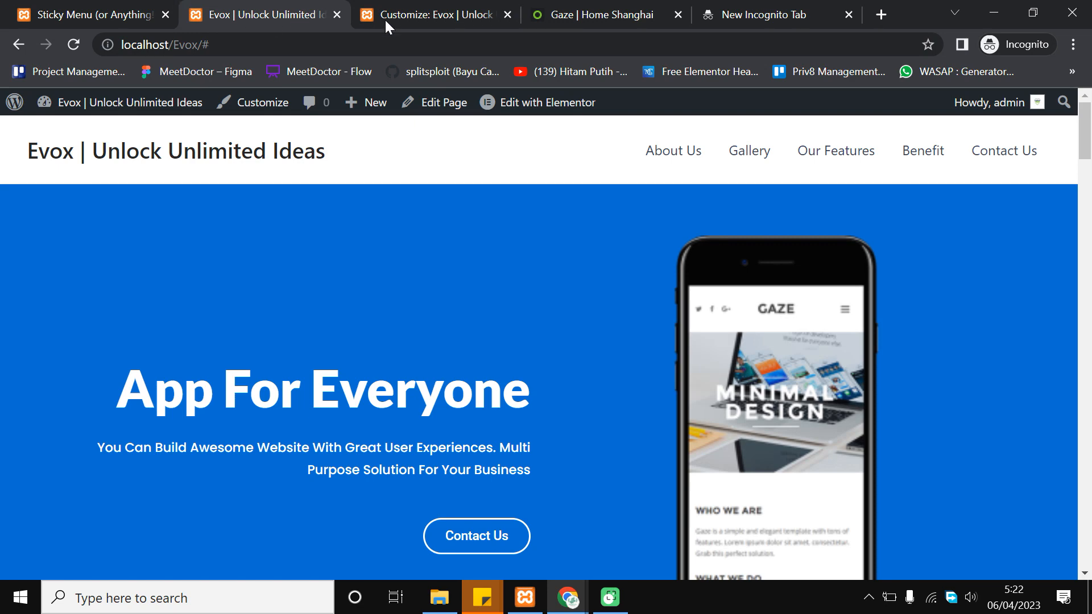
click(507, 14)
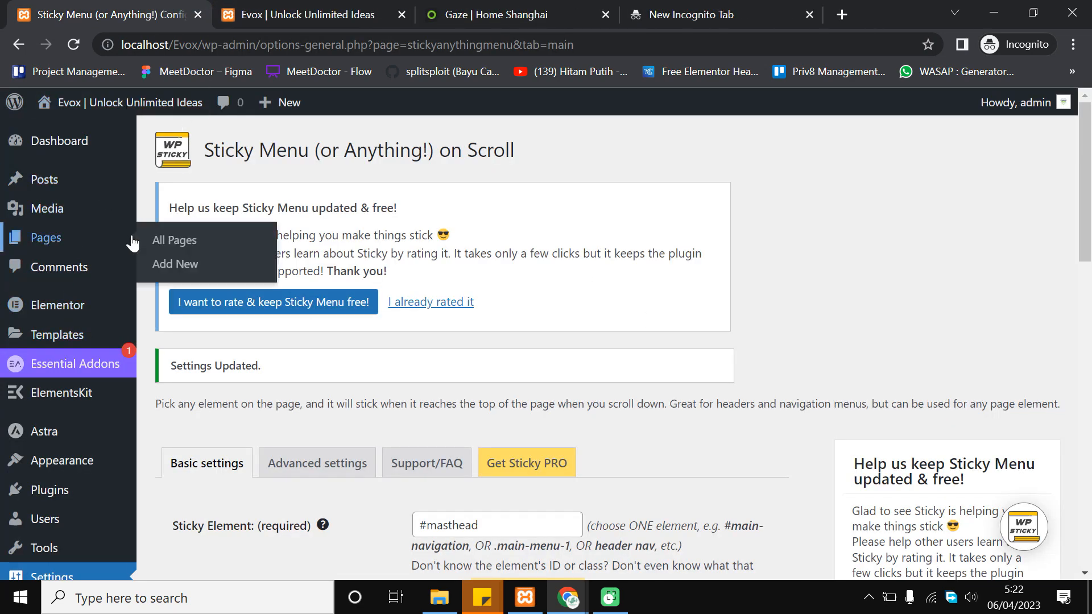
click(155, 242)
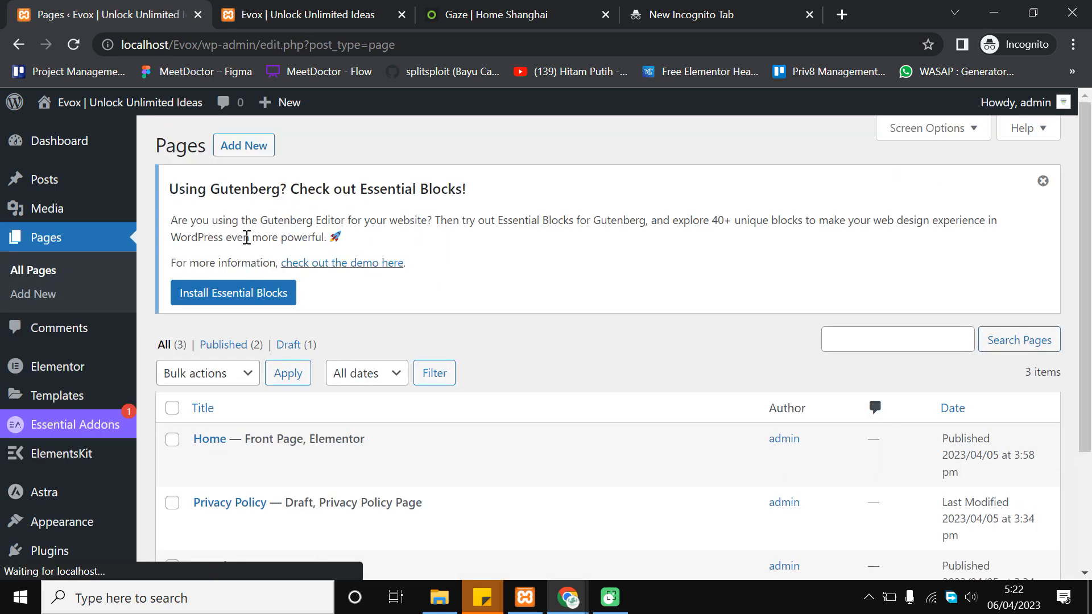
scroll(322, 287, down, 1)
mouse_move(202, 361)
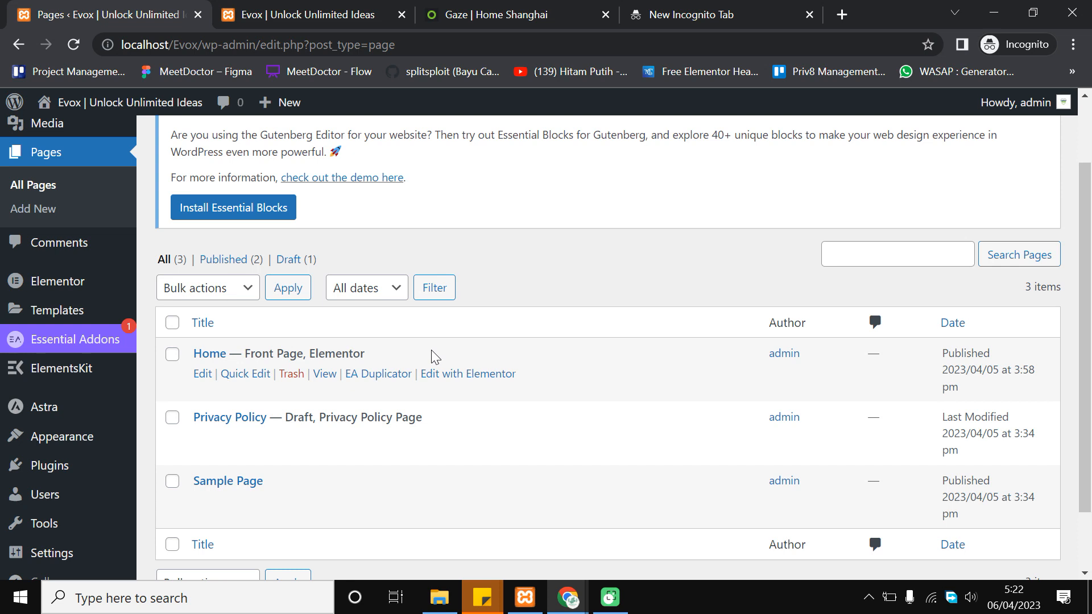
right_click(439, 380)
click(464, 391)
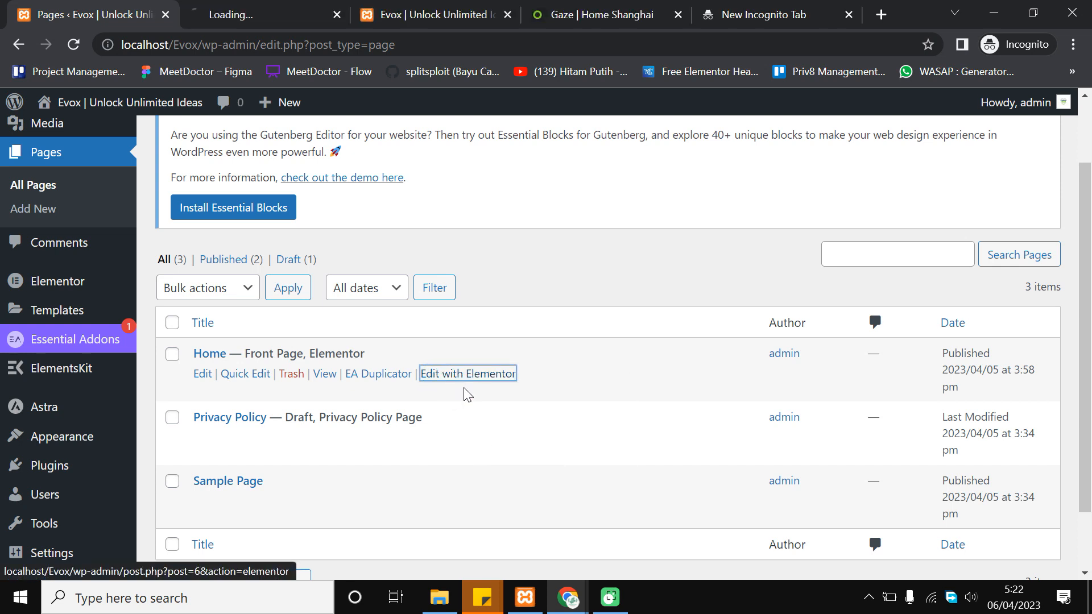
click(268, 7)
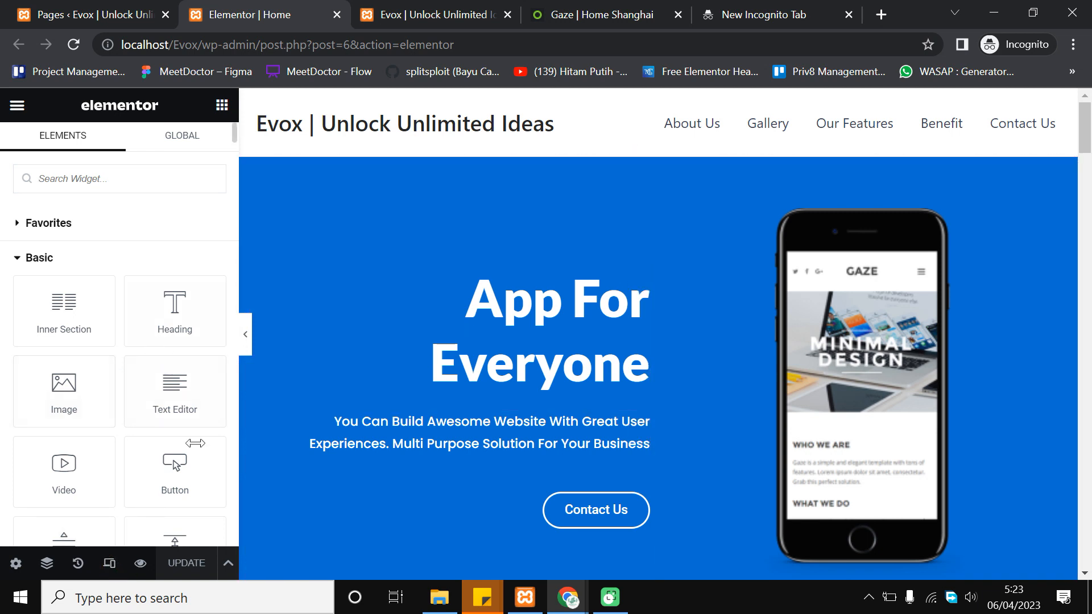
Switch Elementor to Mobile Portrait responsive mode (360 px) and scroll through the Home page hero
click(110, 564)
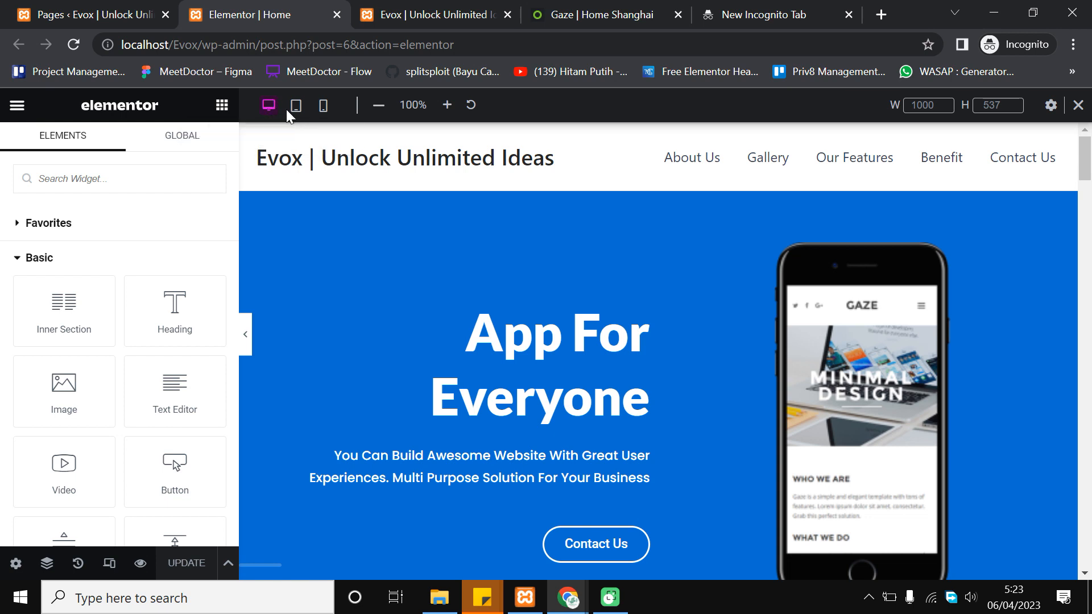
click(323, 108)
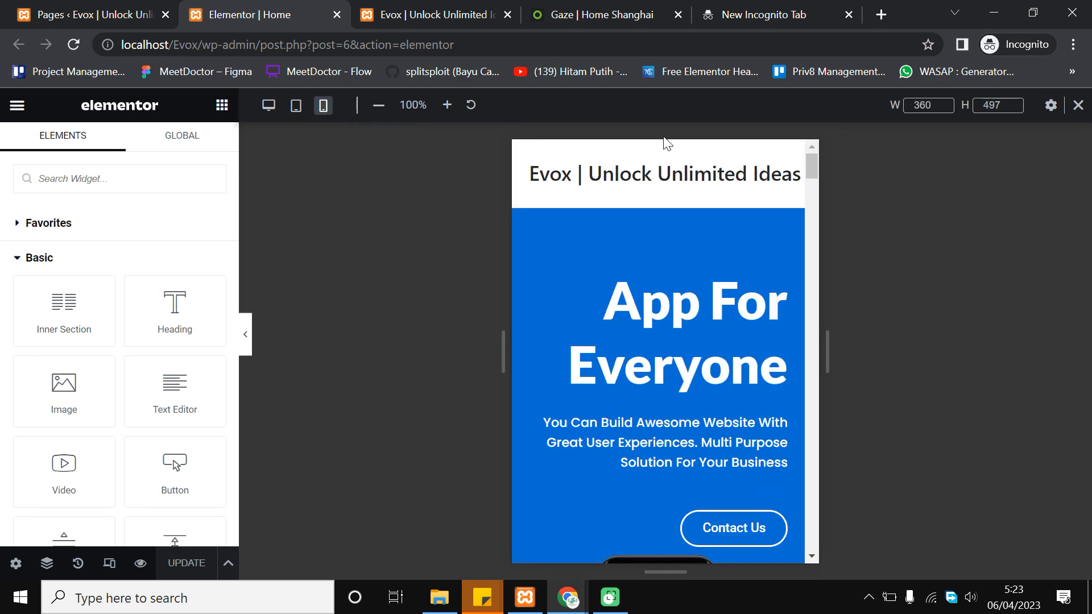
scroll(610, 370, down, 3)
scroll(713, 361, up, 3)
scroll(715, 273, down, 2)
scroll(691, 281, up, 2)
scroll(710, 350, down, 6)
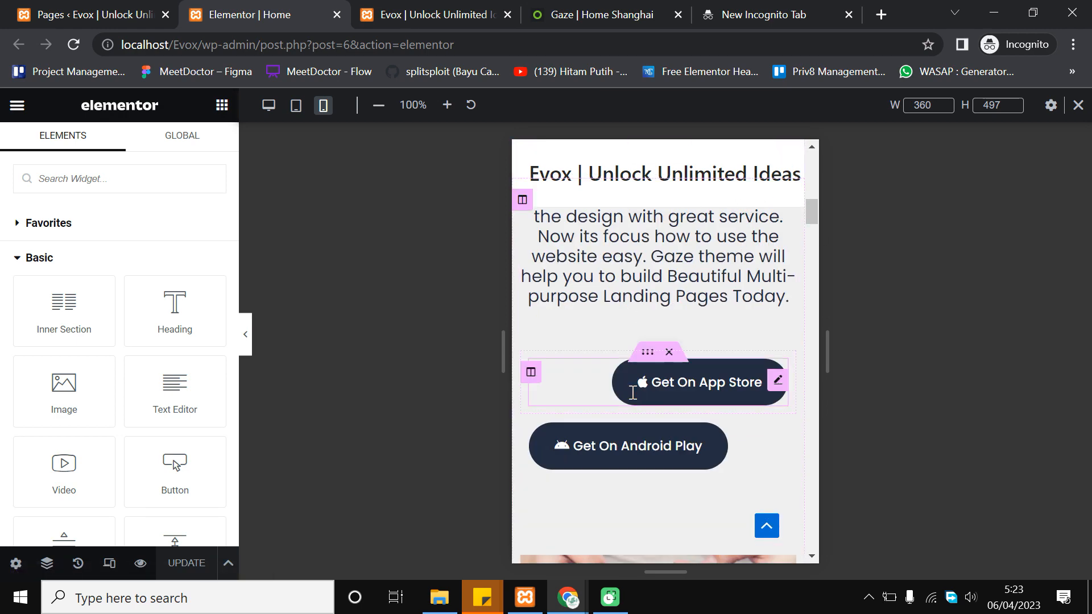
scroll(652, 382, up, 6)
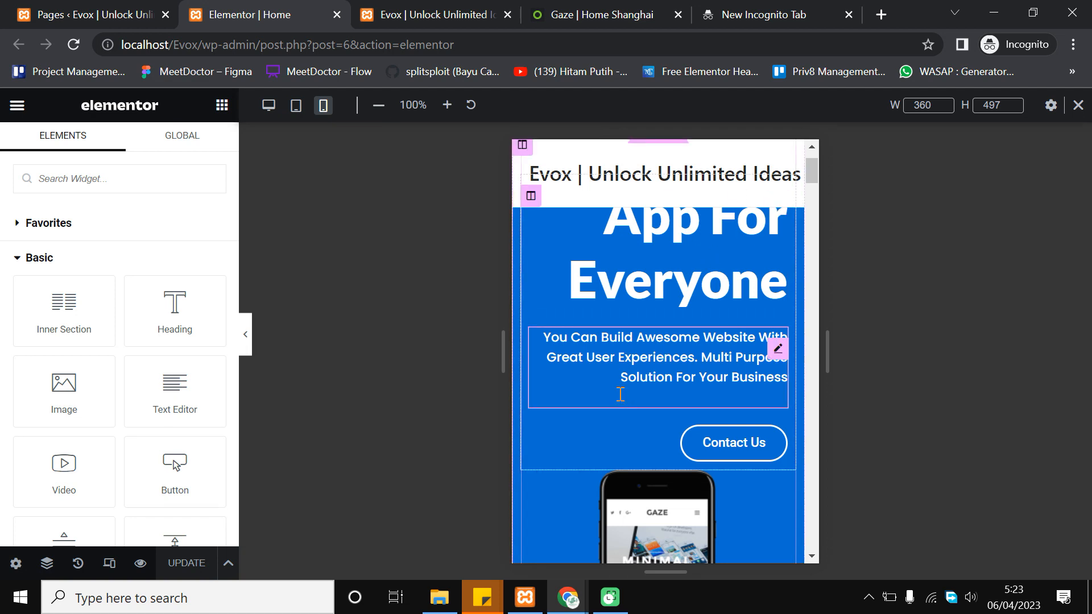
scroll(628, 392, up, 1)
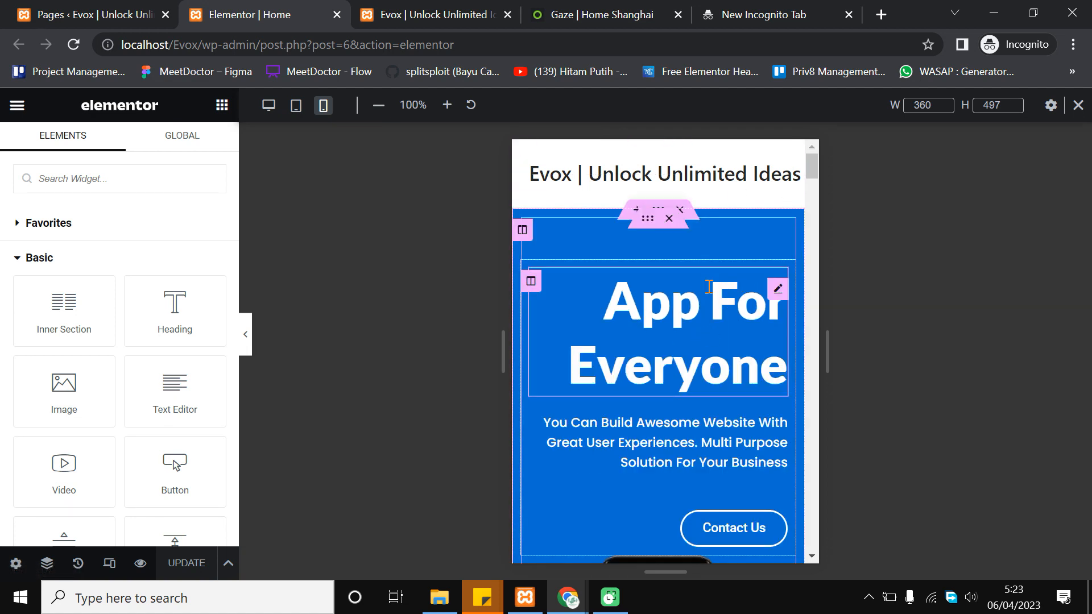
scroll(719, 318, down, 4)
scroll(719, 318, up, 3)
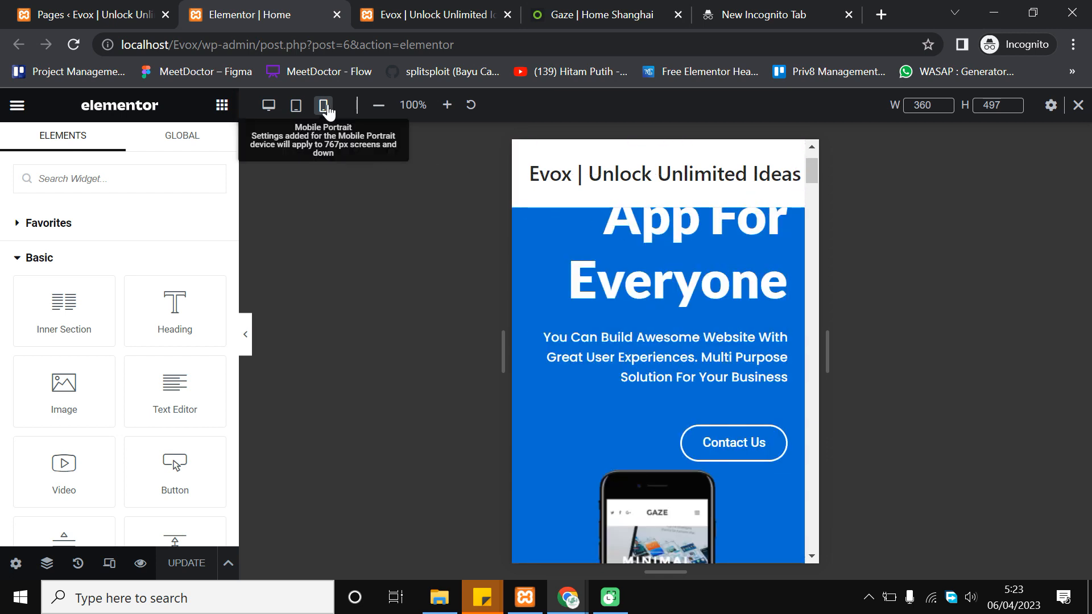
scroll(674, 452, up, 2)
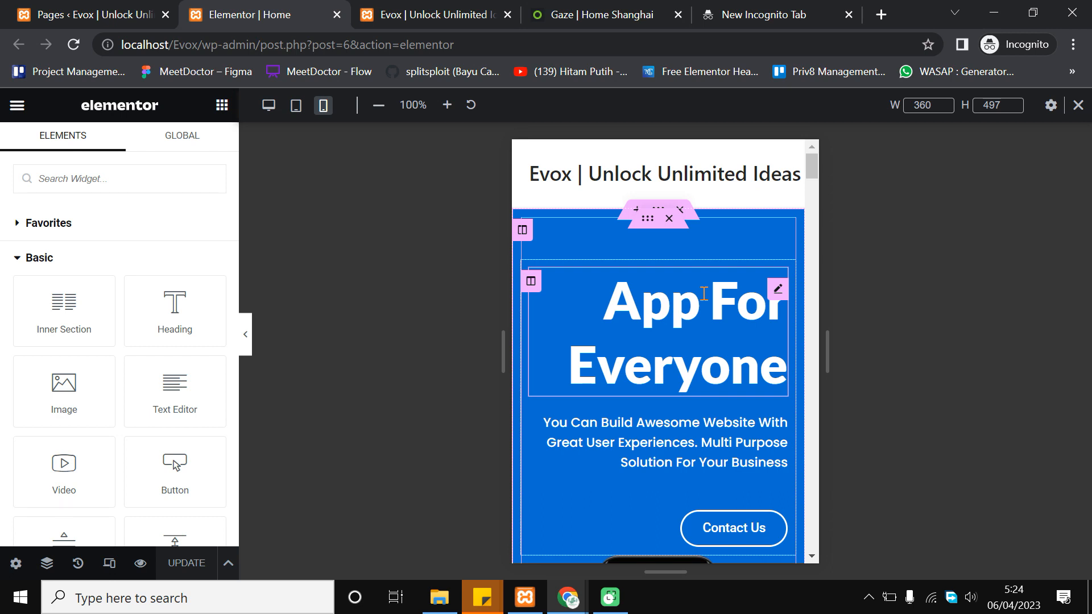
Center the 'App For Everyone' heading and the paragraph below it in the mobile layout
click(647, 300)
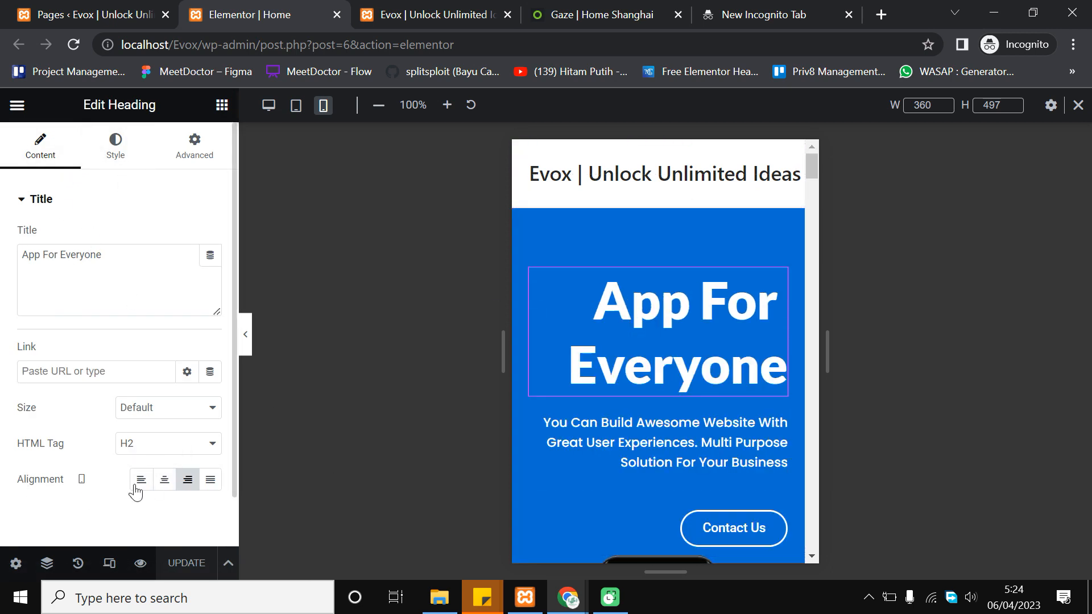
click(170, 481)
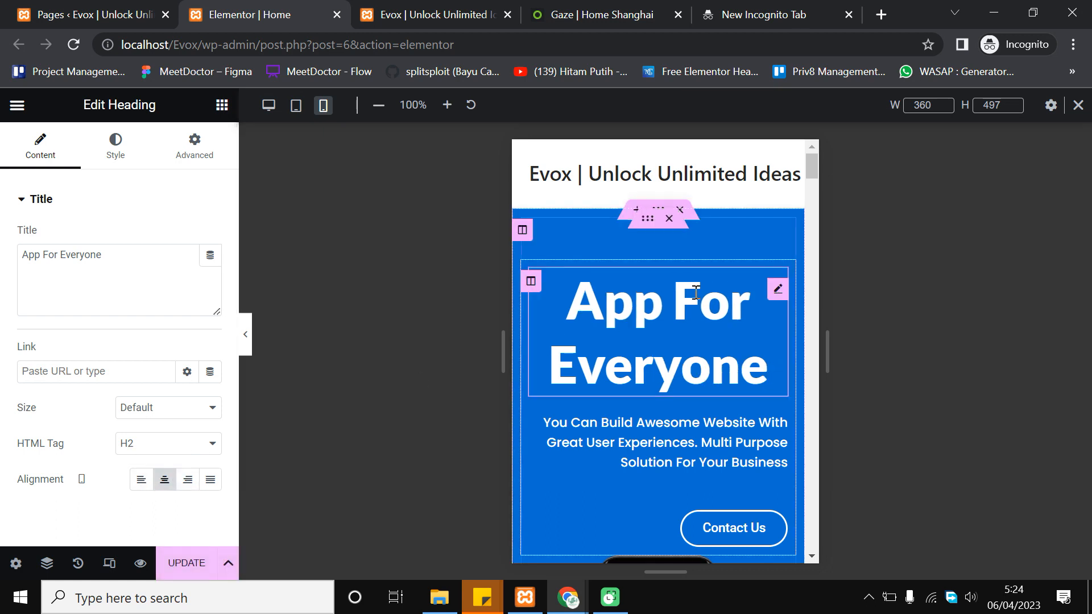
scroll(699, 378, down, 1)
click(675, 353)
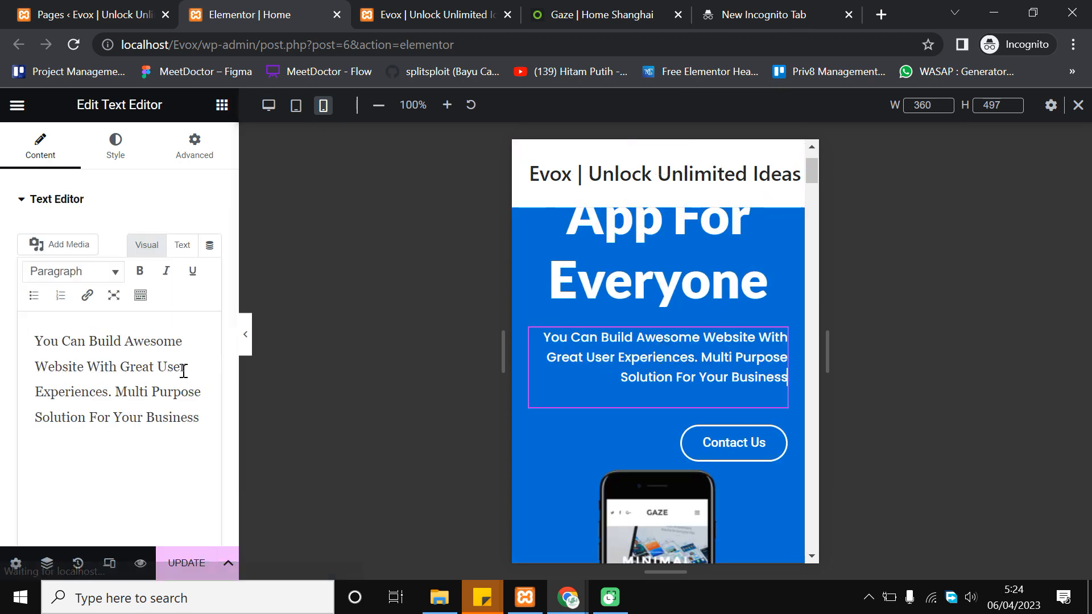
click(110, 162)
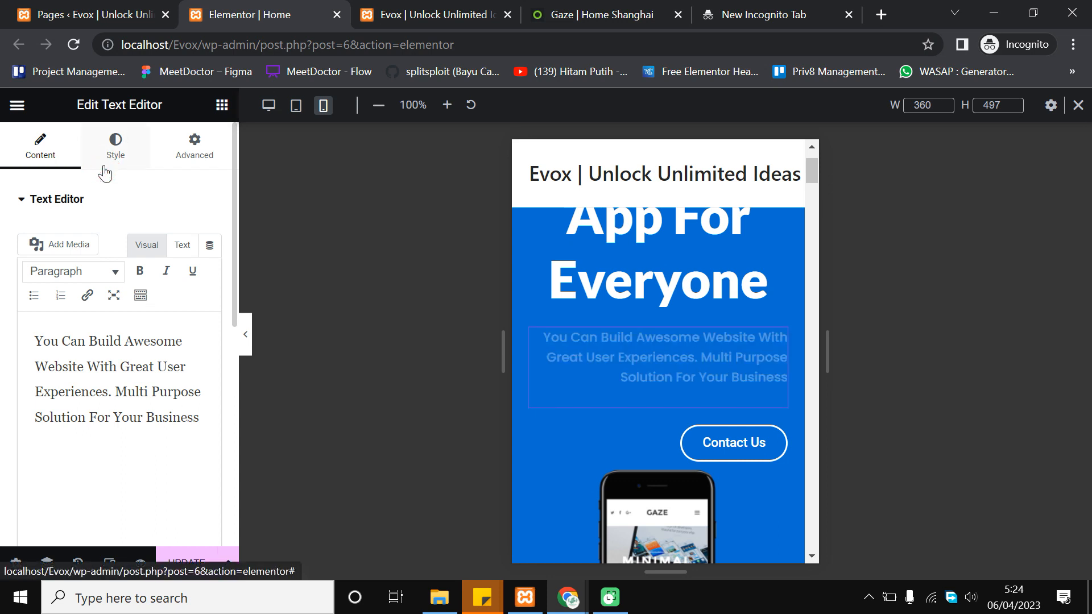
click(164, 237)
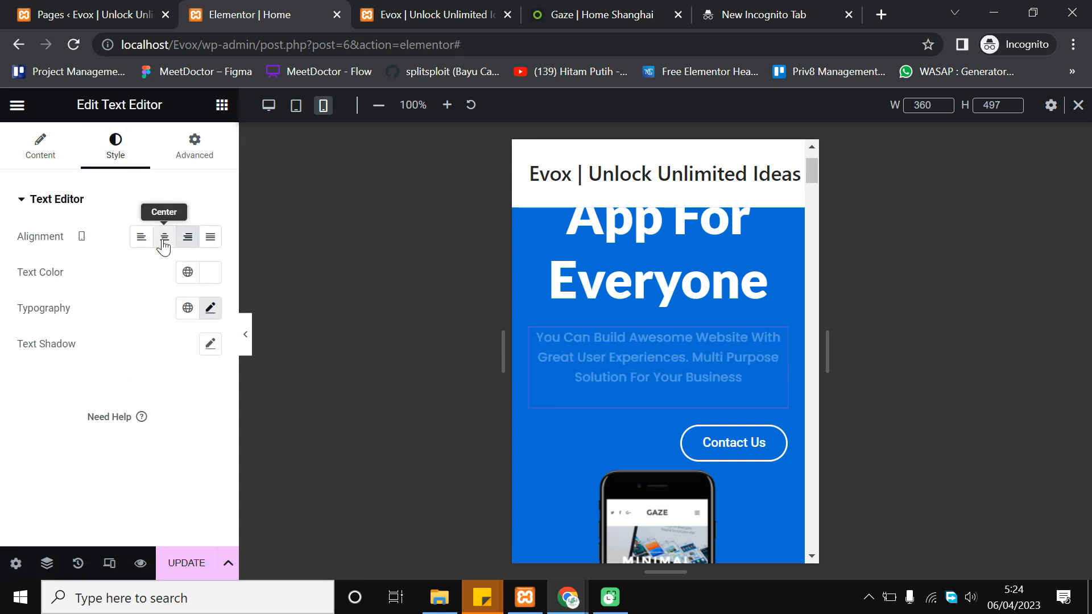
scroll(707, 351, up, 2)
scroll(707, 370, down, 2)
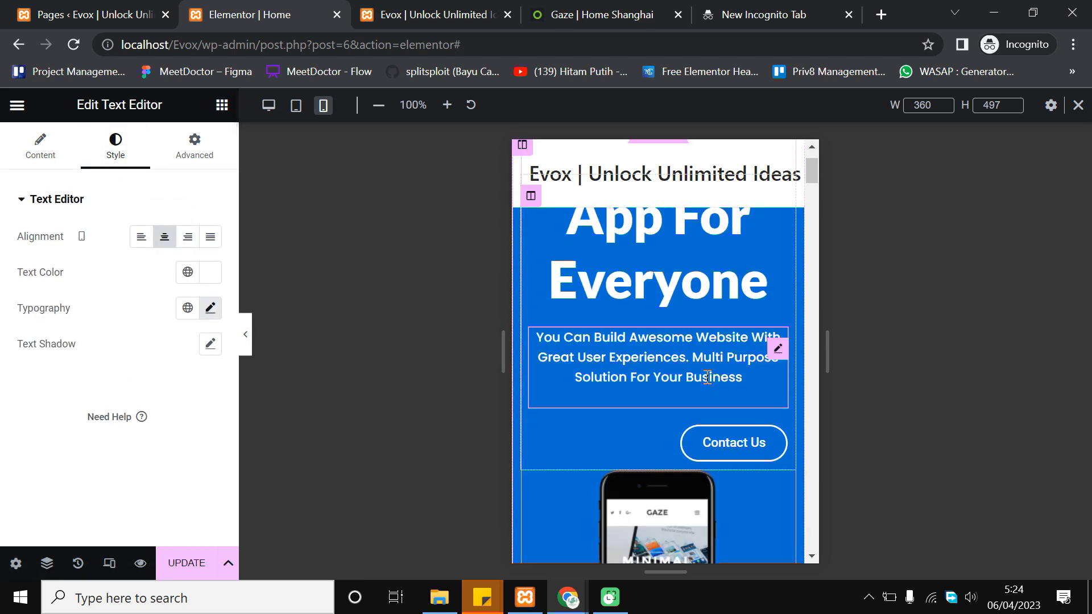
scroll(683, 375, down, 2)
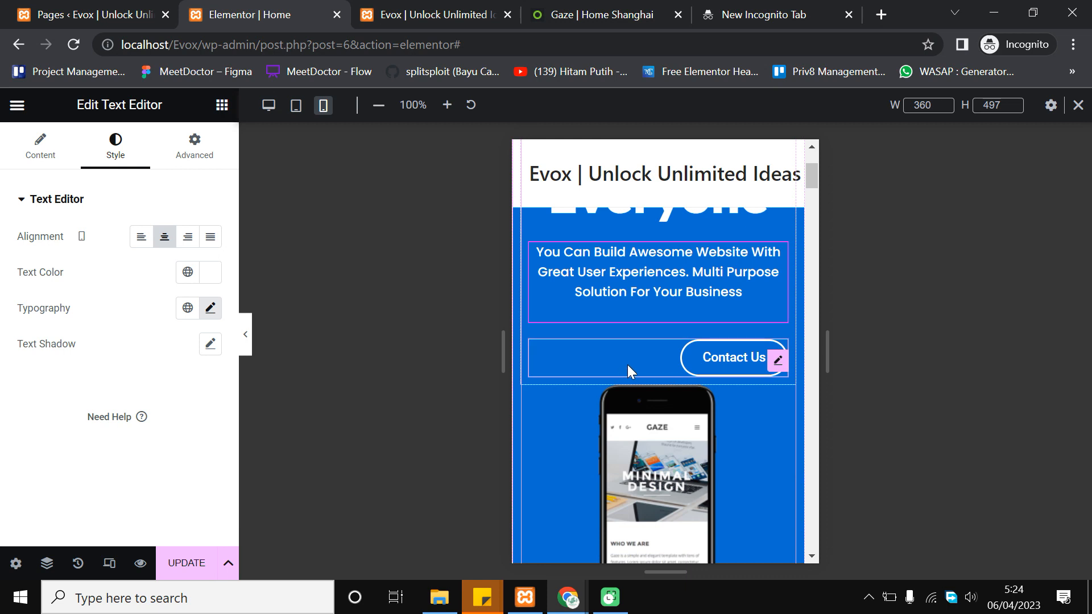
Center the Contact Us button on mobile, then reselect the 'App For Everyone' heading
click(689, 356)
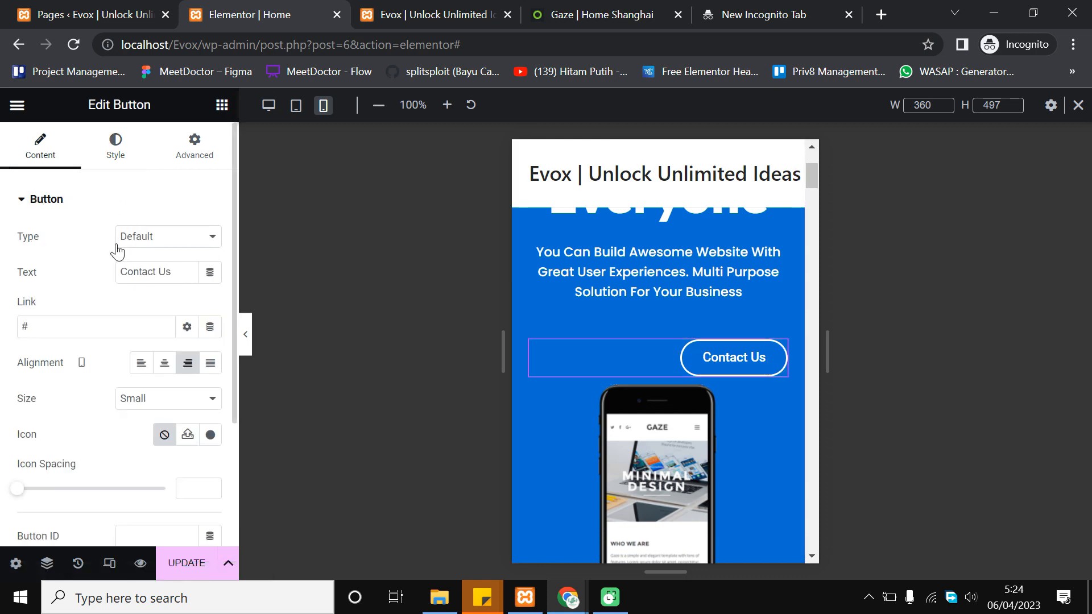
click(166, 368)
scroll(633, 347, down, 2)
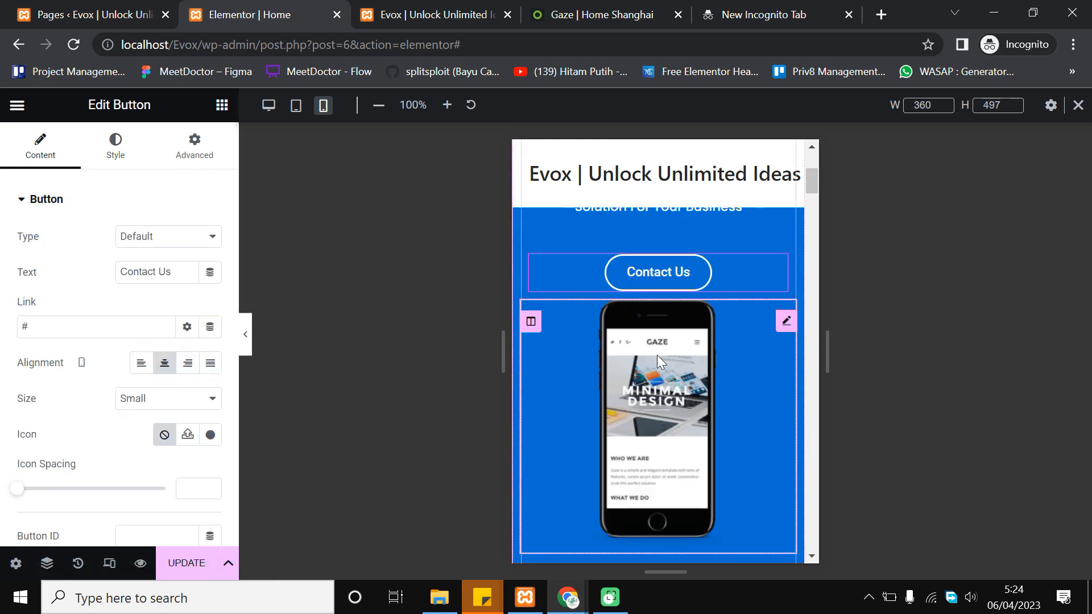
scroll(752, 389, down, 2)
scroll(752, 389, up, 6)
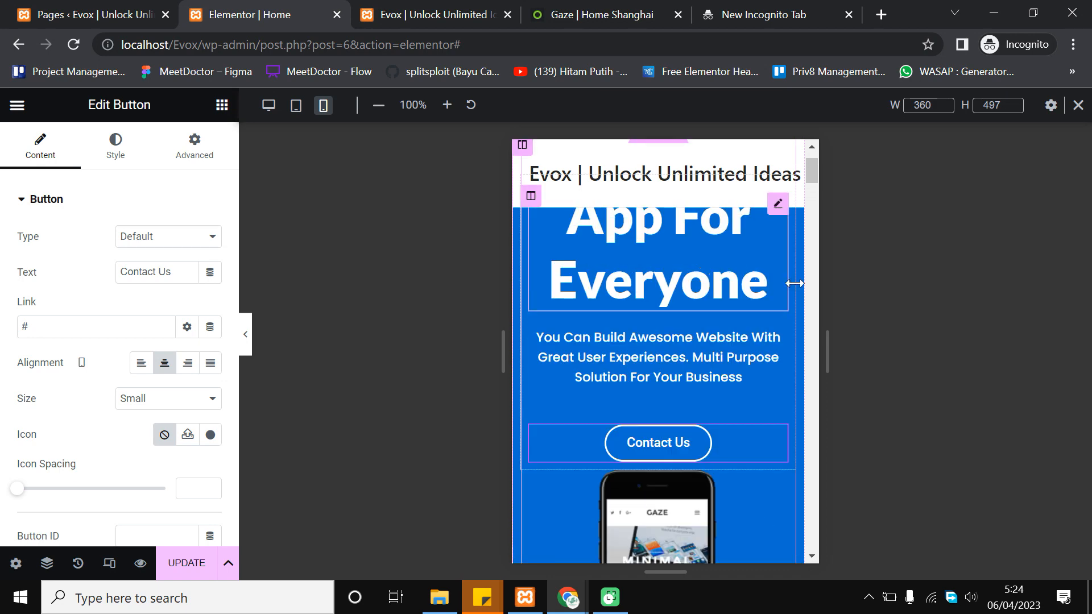
scroll(693, 321, down, 4)
scroll(694, 321, up, 4)
click(676, 312)
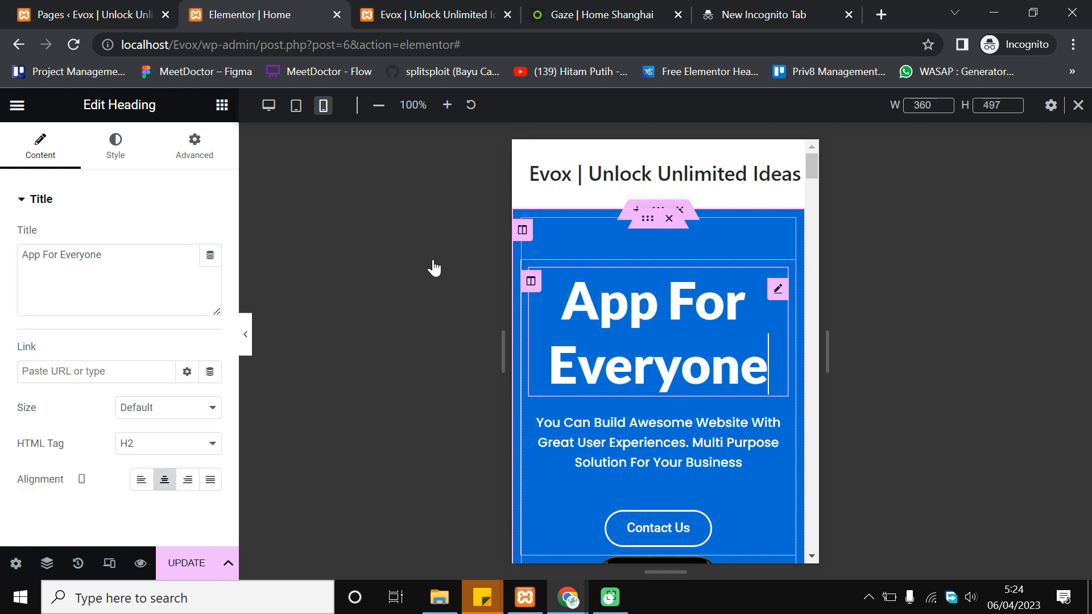
Set the 'App For Everyone' heading's mobile typography size to 50 px
click(115, 142)
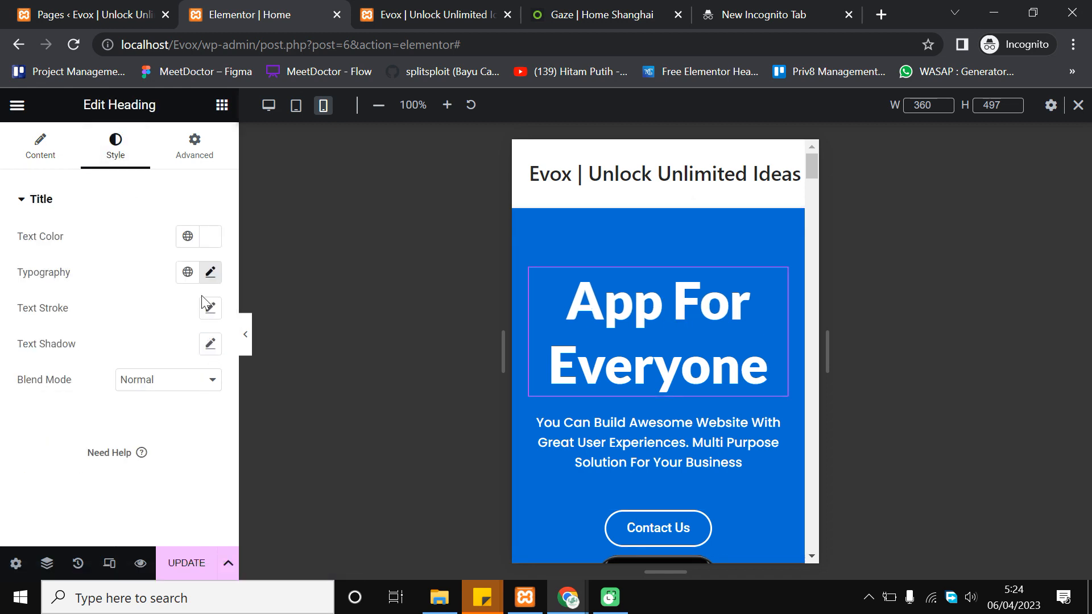
click(622, 320)
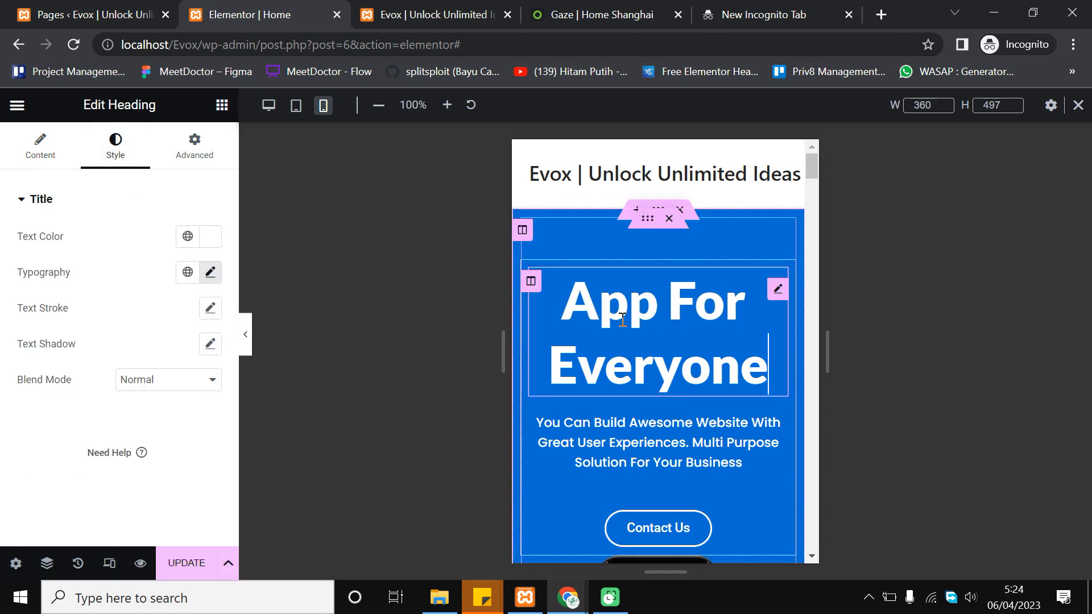
click(211, 274)
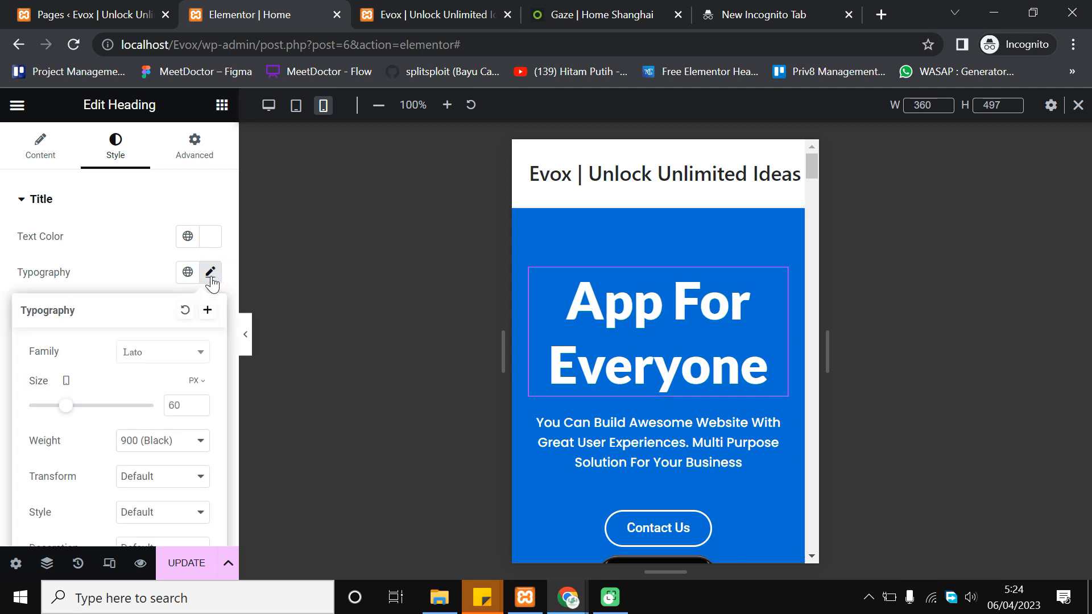
click(199, 408)
key(ctrl+a)
text(1)
click(199, 402)
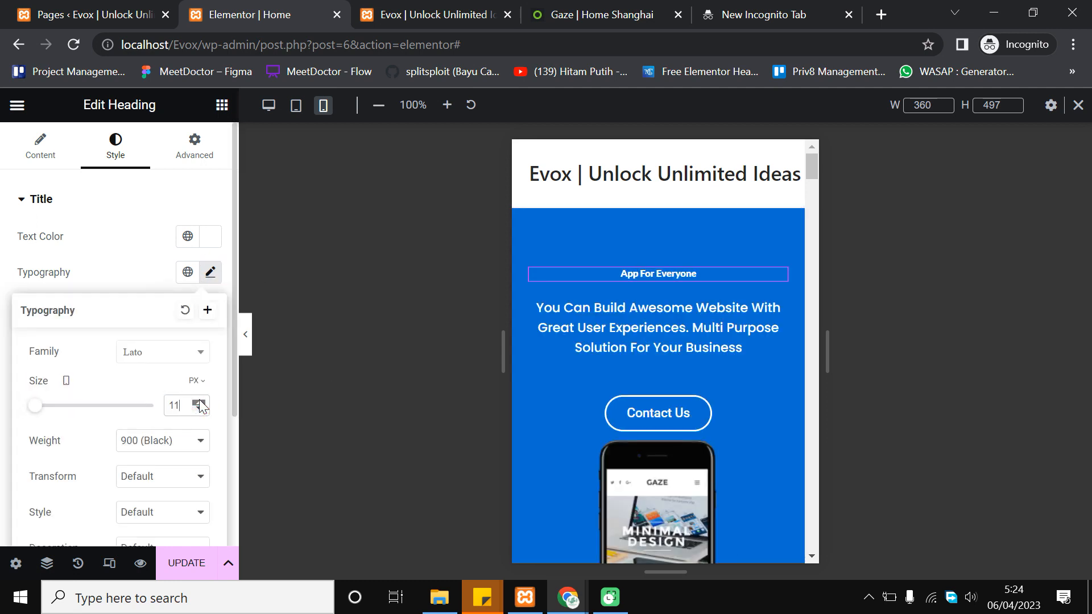
drag(200, 406, 200, 405)
click(200, 410)
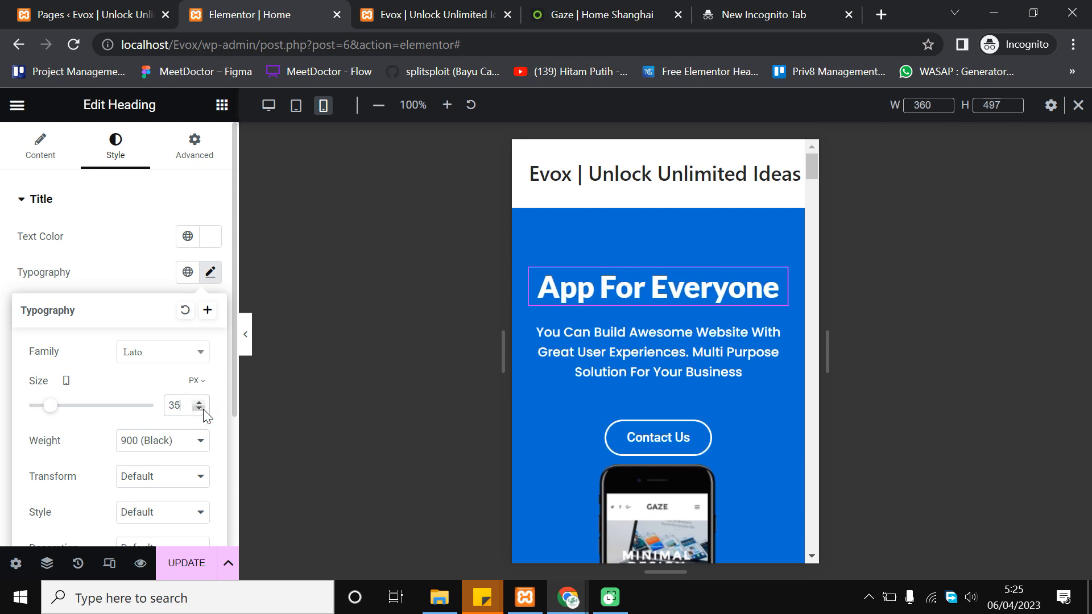
drag(199, 405, 199, 405)
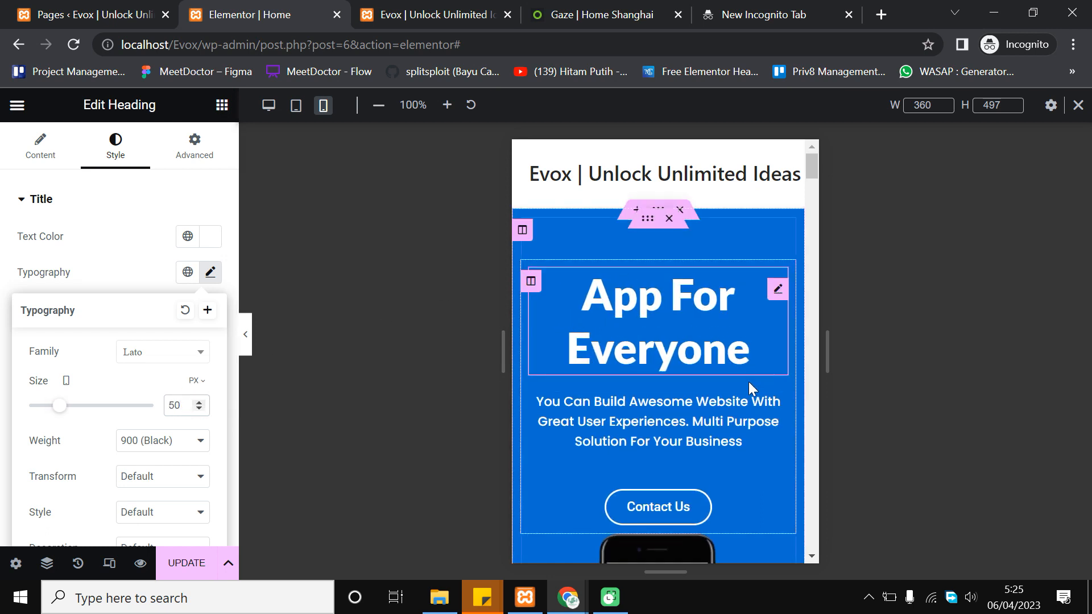
Set the paragraph below the heading to a 14 px mobile font size
click(657, 418)
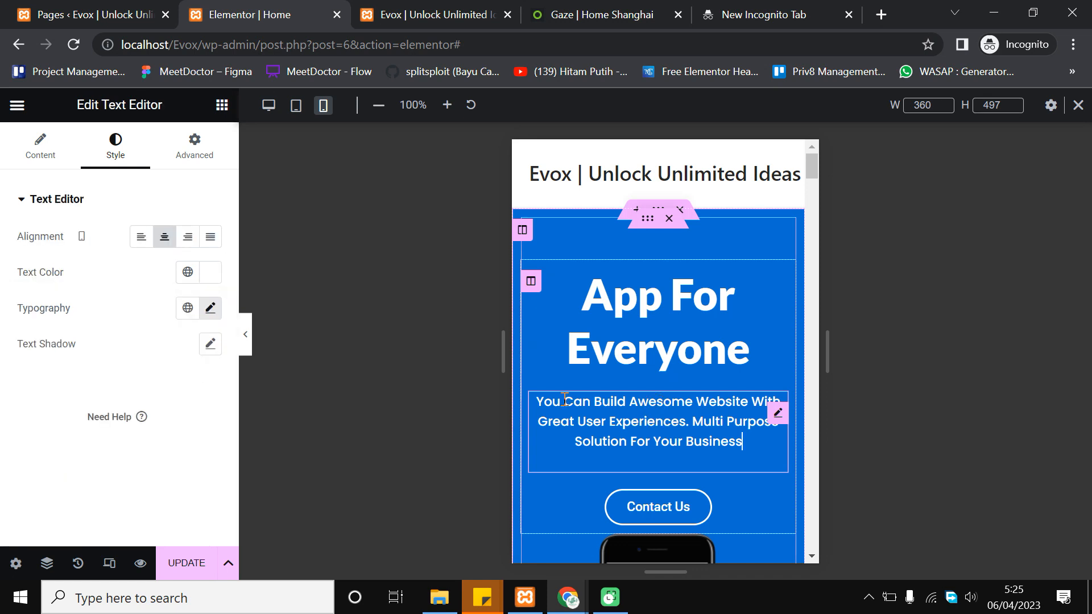
click(219, 310)
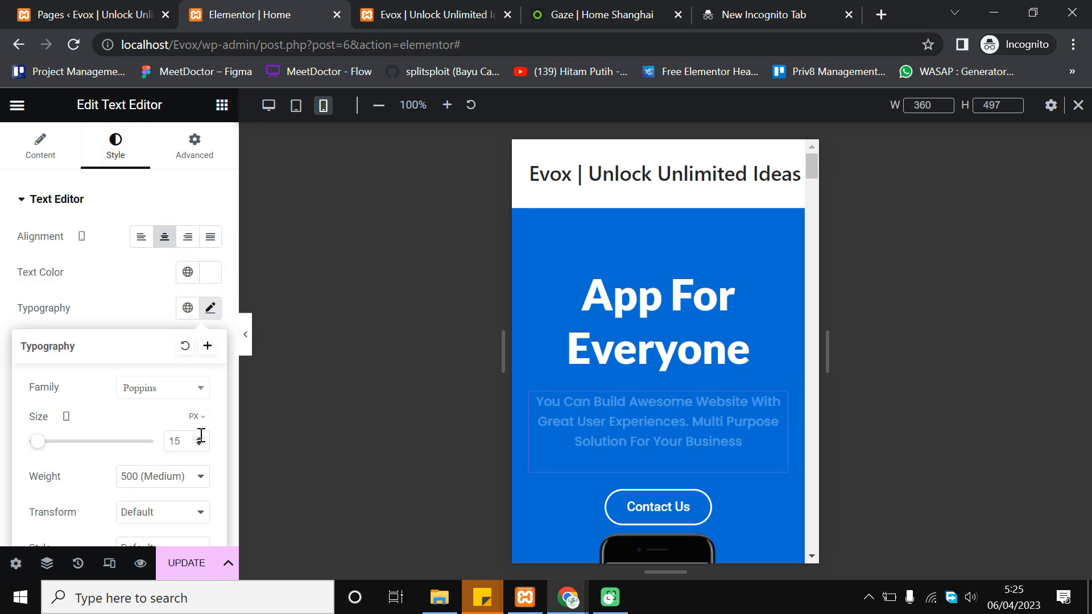
click(200, 444)
click(200, 444)
click(200, 444)
click(200, 444)
click(200, 444)
click(200, 444)
click(199, 438)
click(199, 438)
click(199, 438)
click(199, 438)
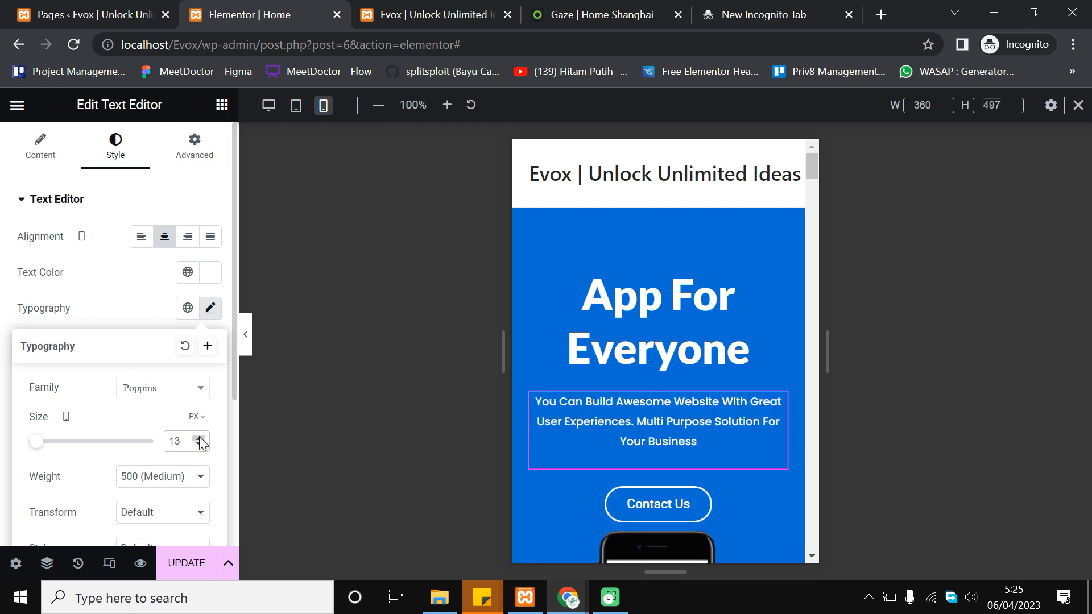
click(199, 438)
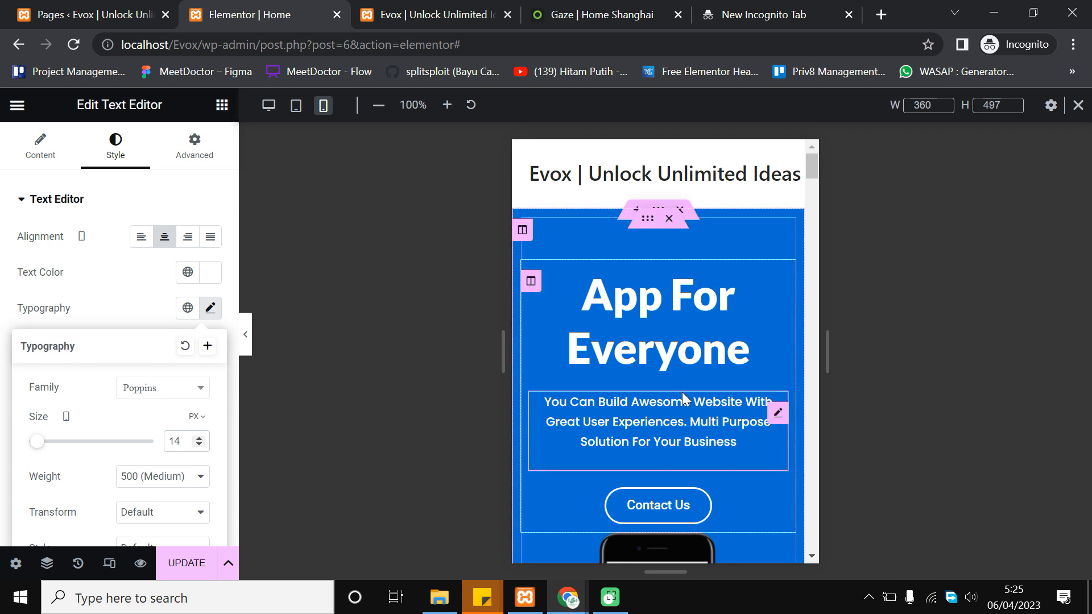
scroll(682, 391, down, 1)
scroll(733, 387, down, 2)
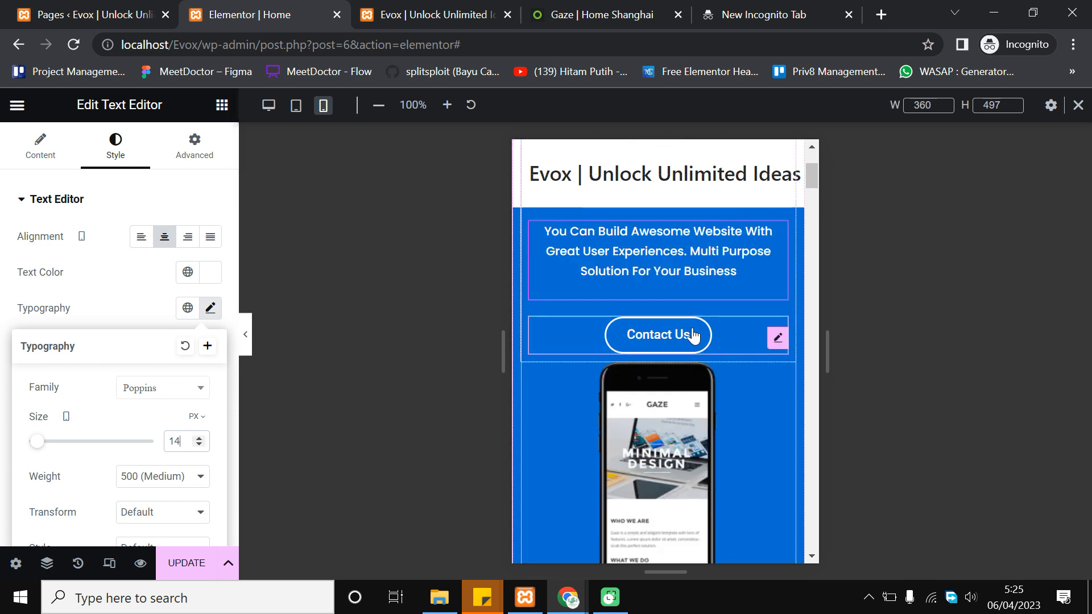
scroll(700, 318, down, 2)
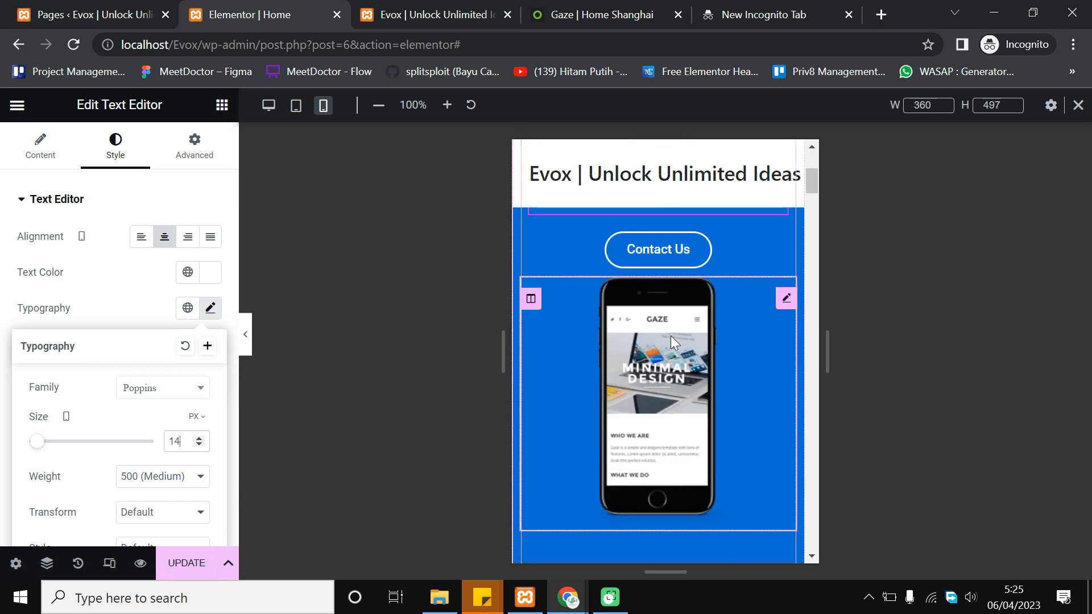
scroll(671, 424, up, 2)
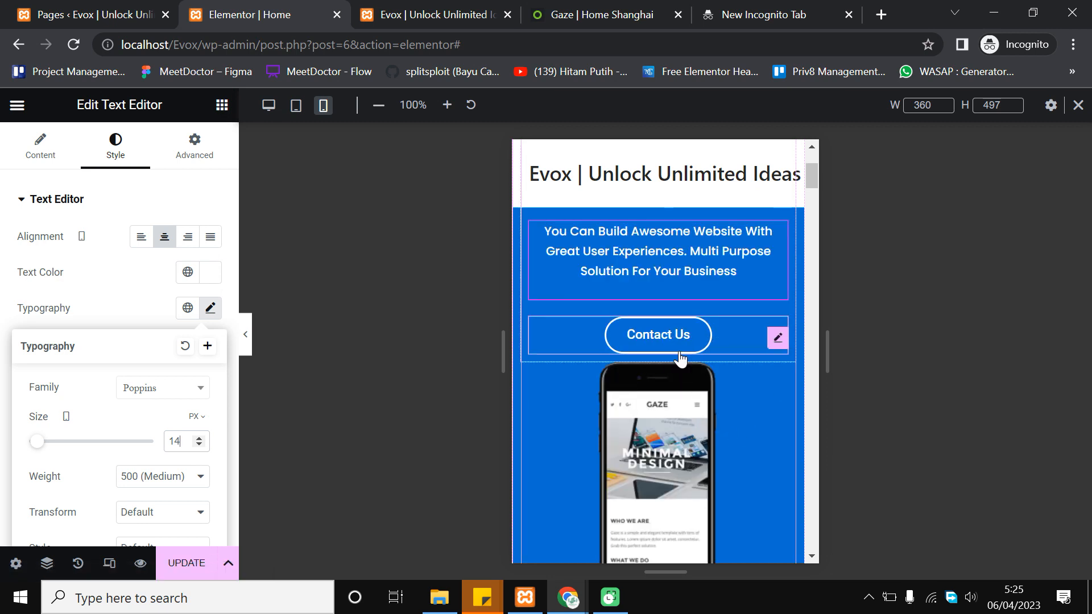
Unlink the Contact Us button's margins and give it a 15 px bottom margin on mobile
click(711, 327)
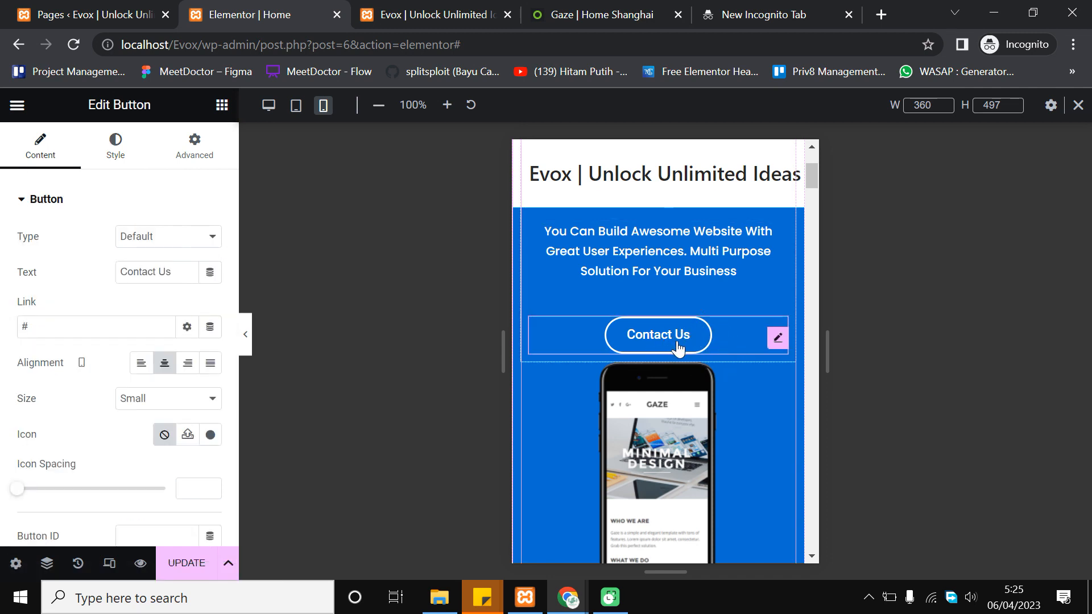
click(195, 141)
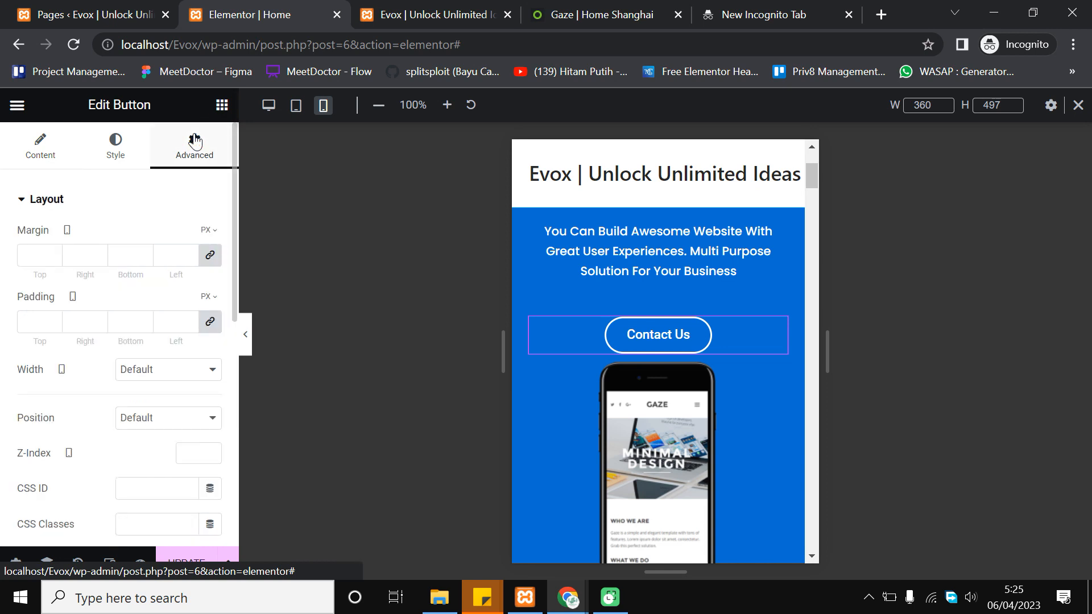
click(210, 255)
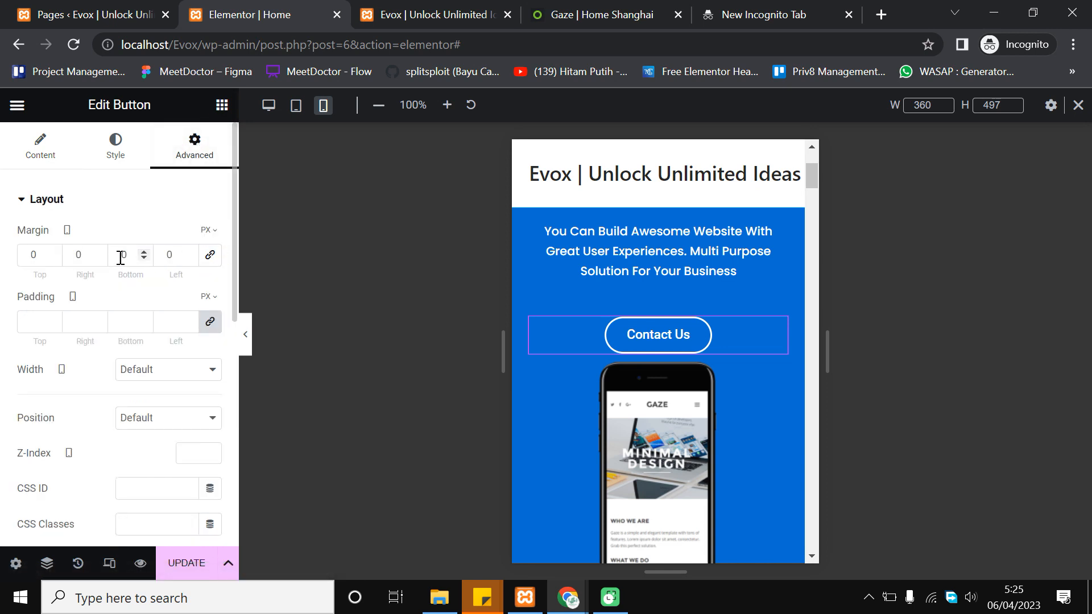
click(144, 252)
click(144, 253)
click(144, 252)
click(144, 252)
click(144, 253)
click(144, 253)
click(144, 252)
click(143, 253)
click(144, 252)
click(144, 253)
click(144, 253)
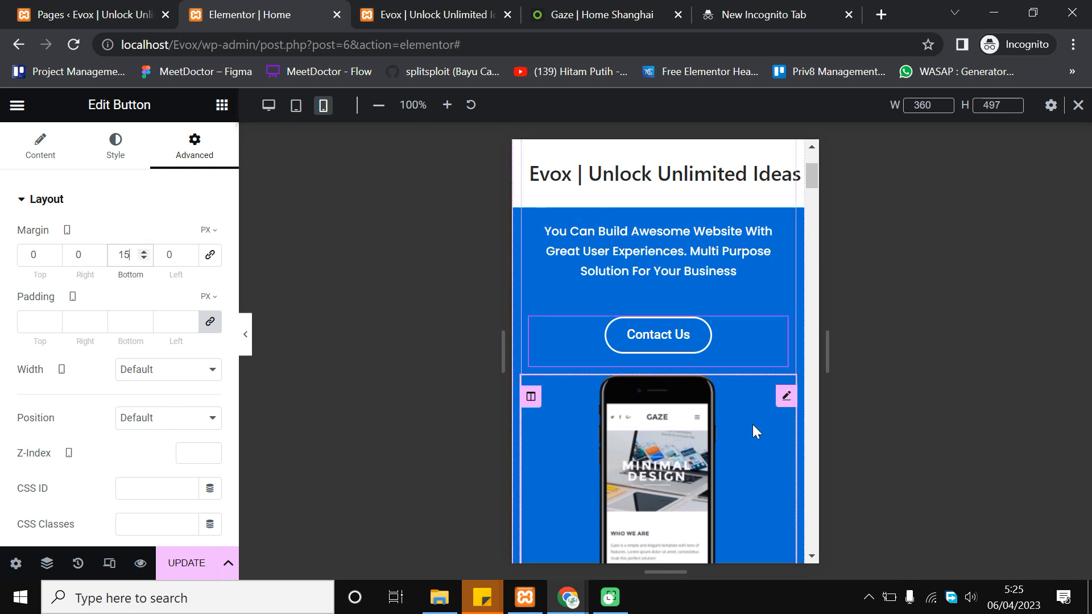
scroll(748, 357, up, 3)
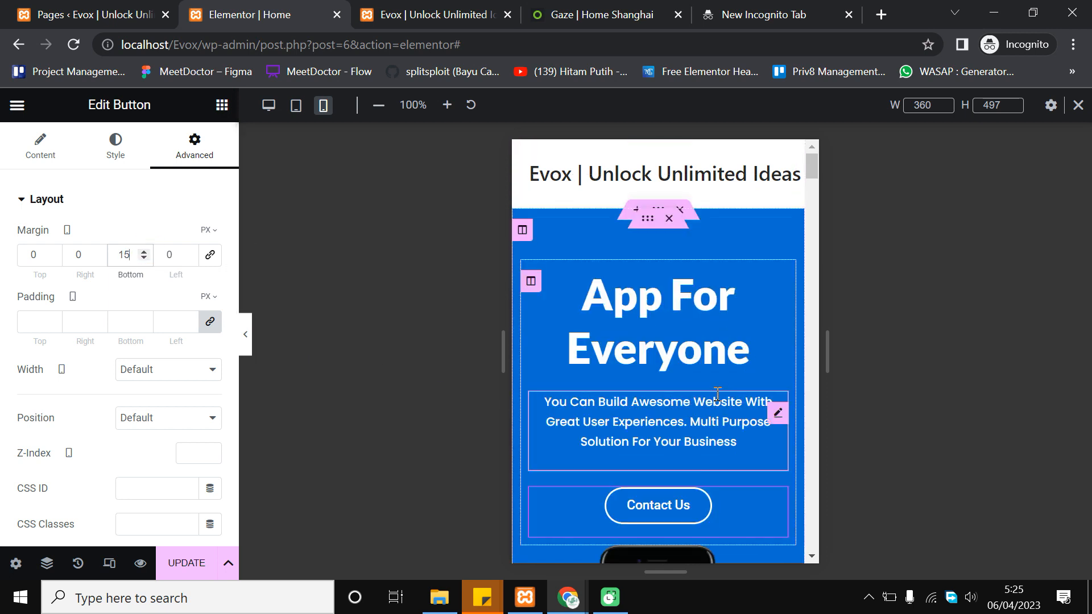
scroll(654, 375, down, 6)
Save the Home page changes with UPDATE
click(178, 563)
scroll(640, 369, up, 6)
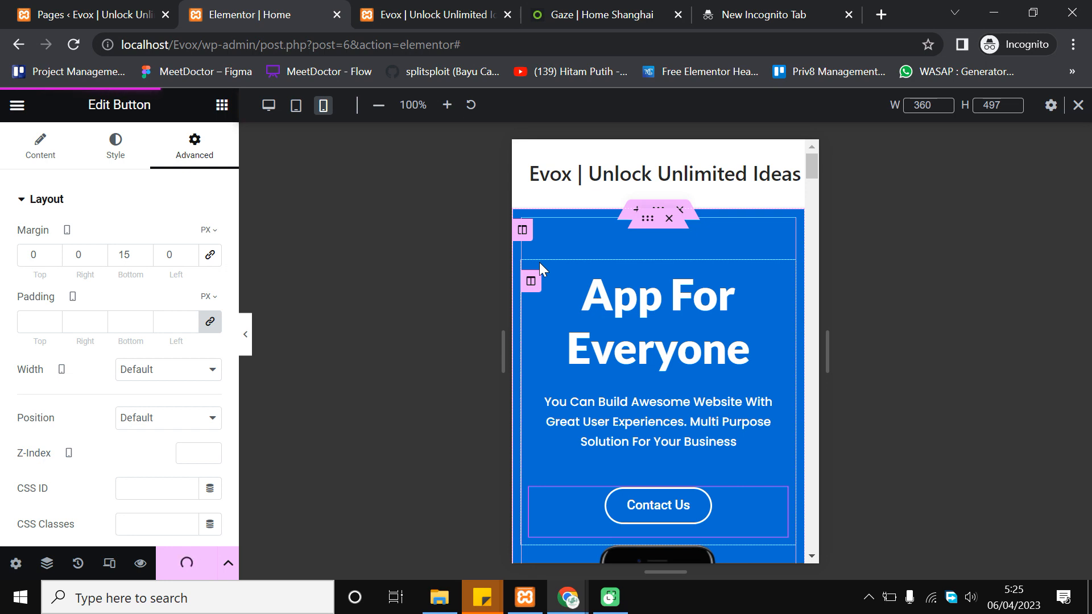
click(563, 595)
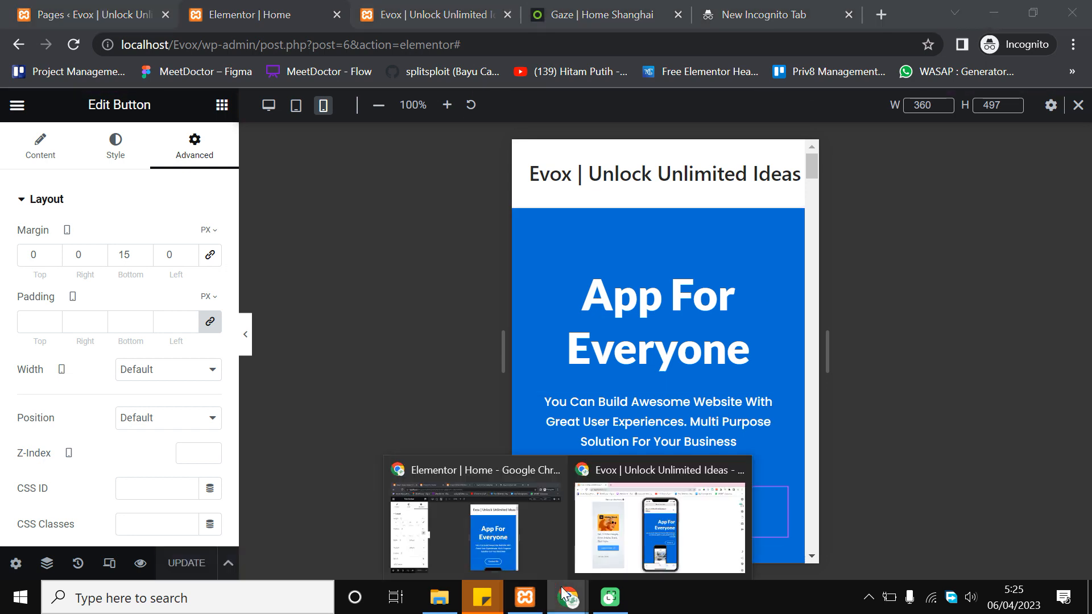
Bring the Mobile simulator window forward and reload the Evox homepage to check the resized hero
click(527, 524)
scroll(631, 417, down, 1)
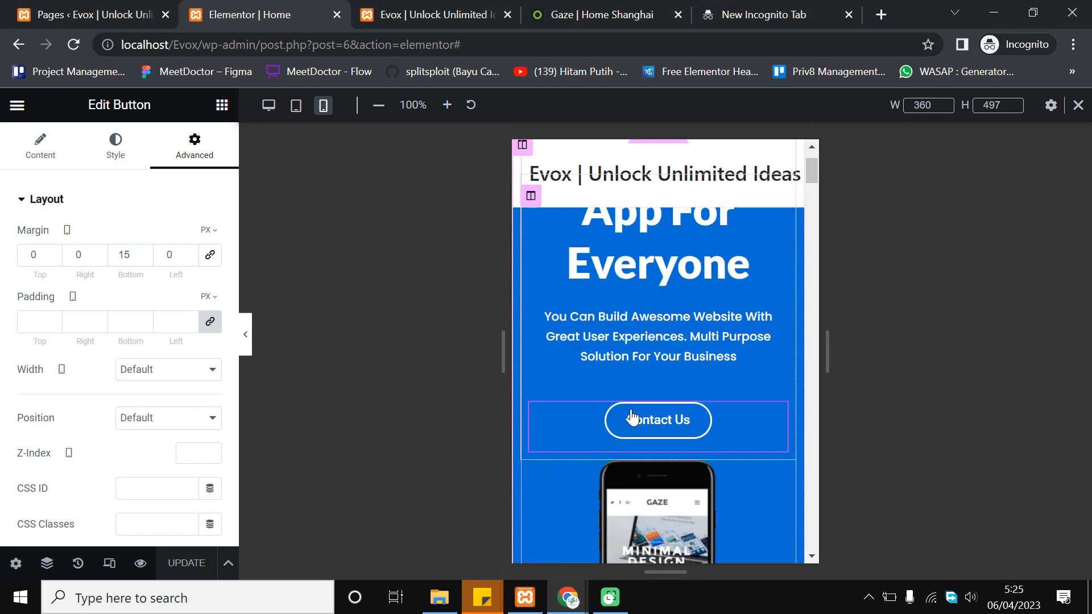
click(568, 597)
click(599, 537)
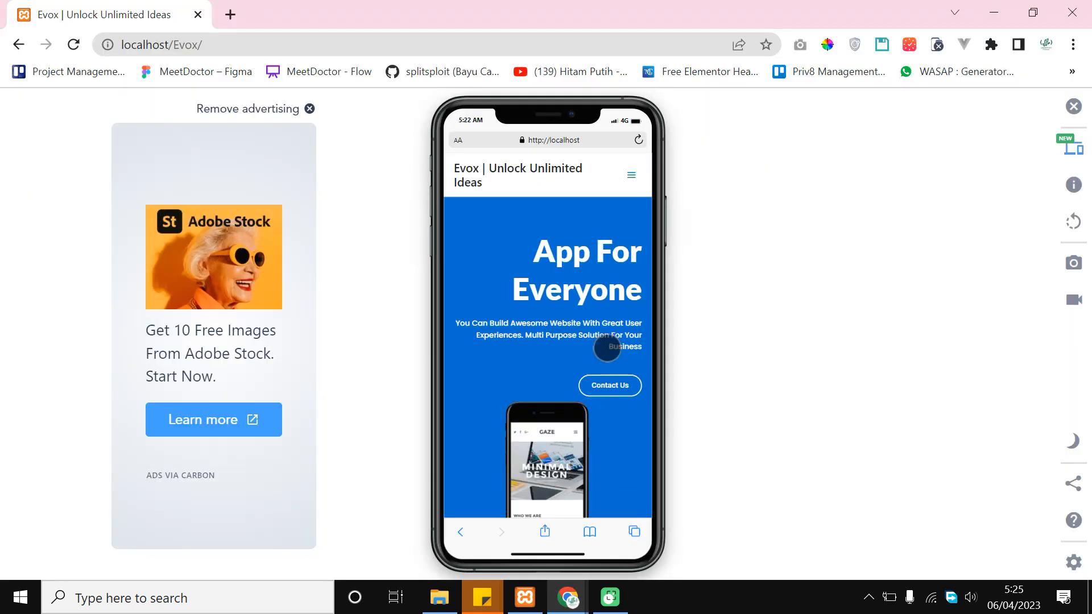
click(76, 50)
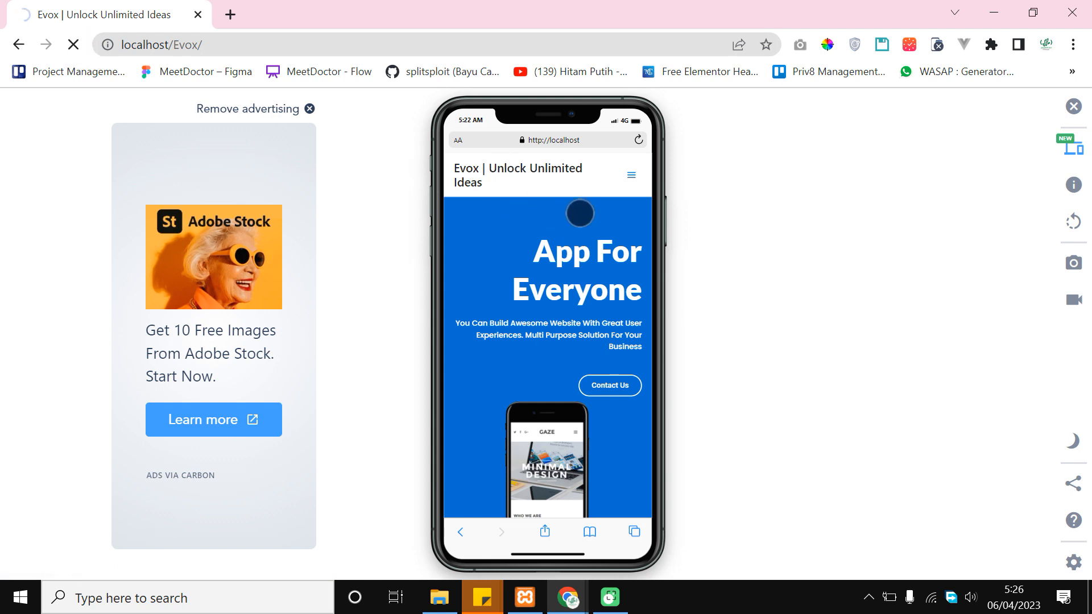
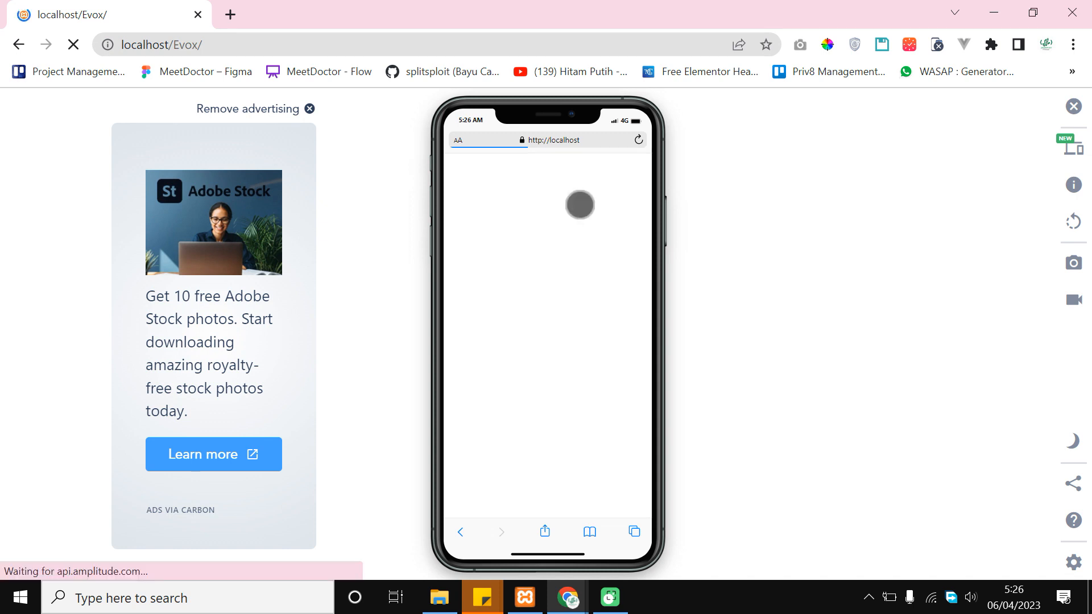
Scroll the Evox homepage on the phone and open and close the hamburger menu twice
scroll(580, 205, down, 1)
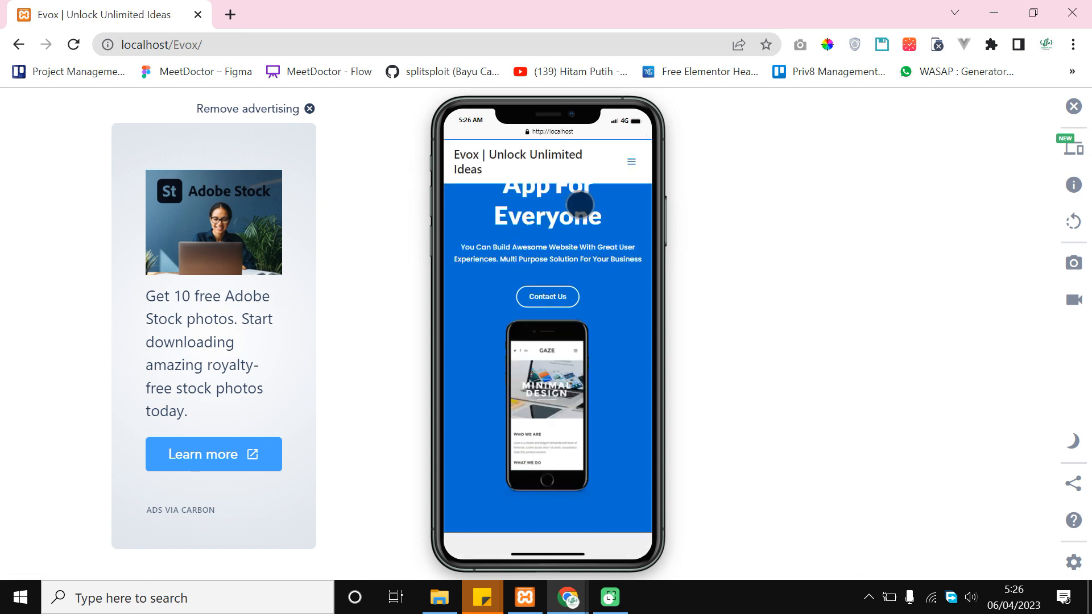
scroll(595, 313, down, 1)
scroll(565, 372, up, 2)
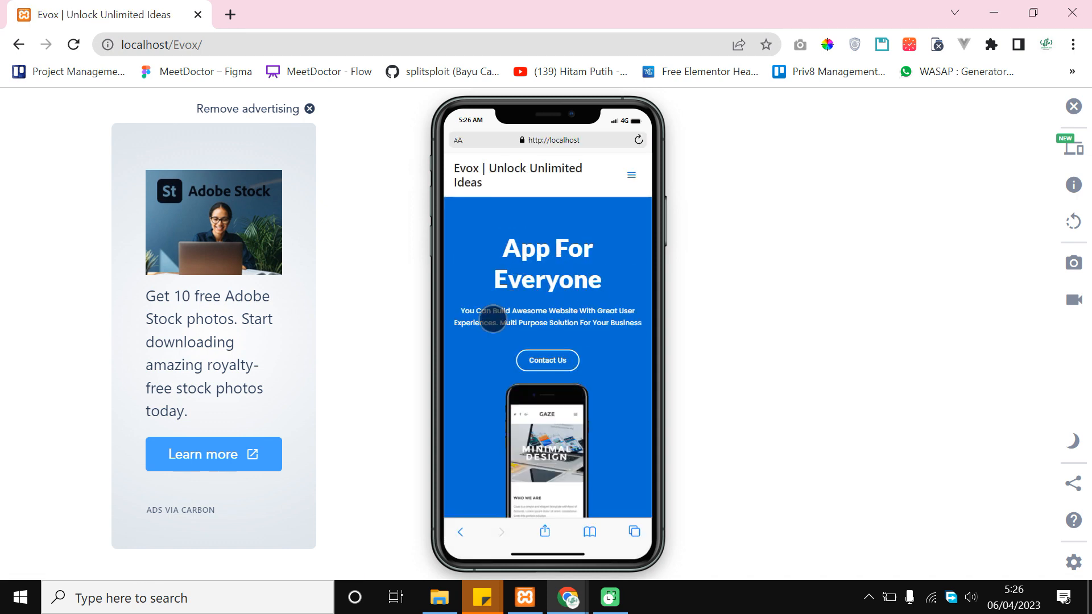
click(631, 174)
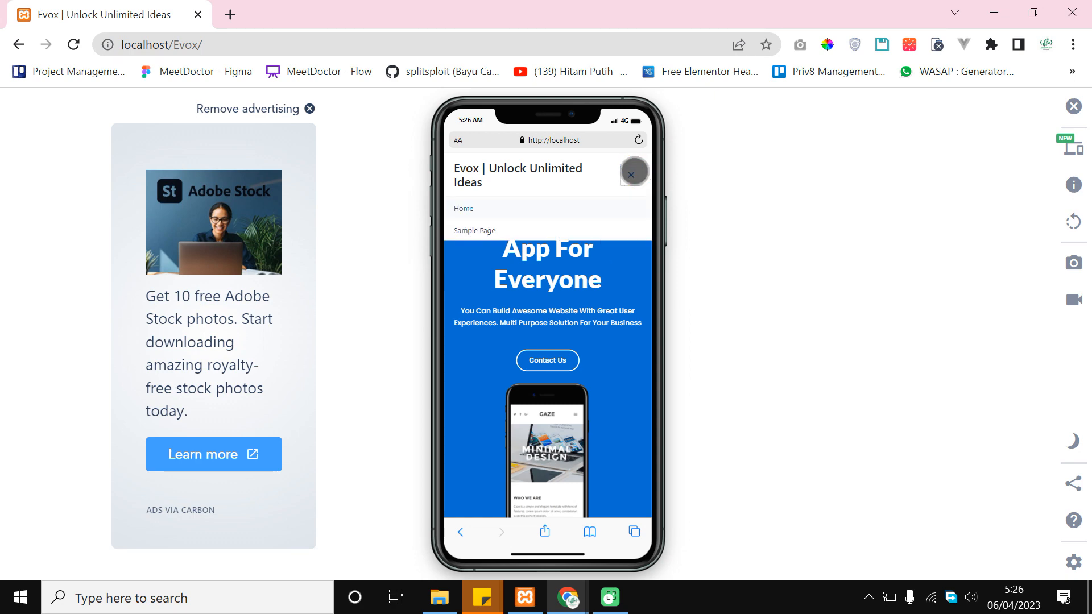
click(631, 173)
scroll(591, 364, down, 3)
scroll(592, 386, up, 3)
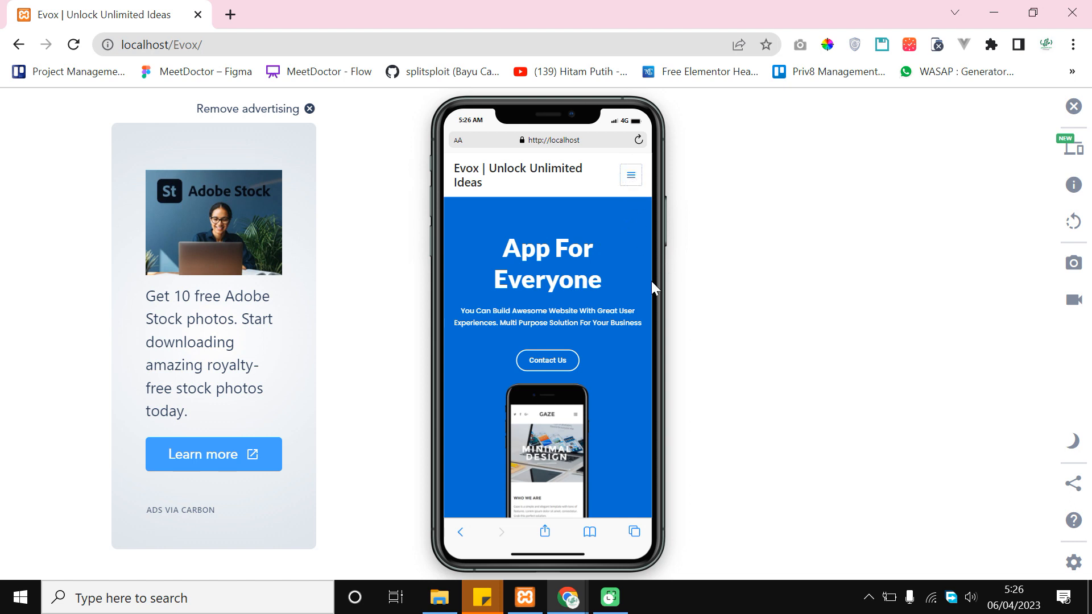
click(631, 175)
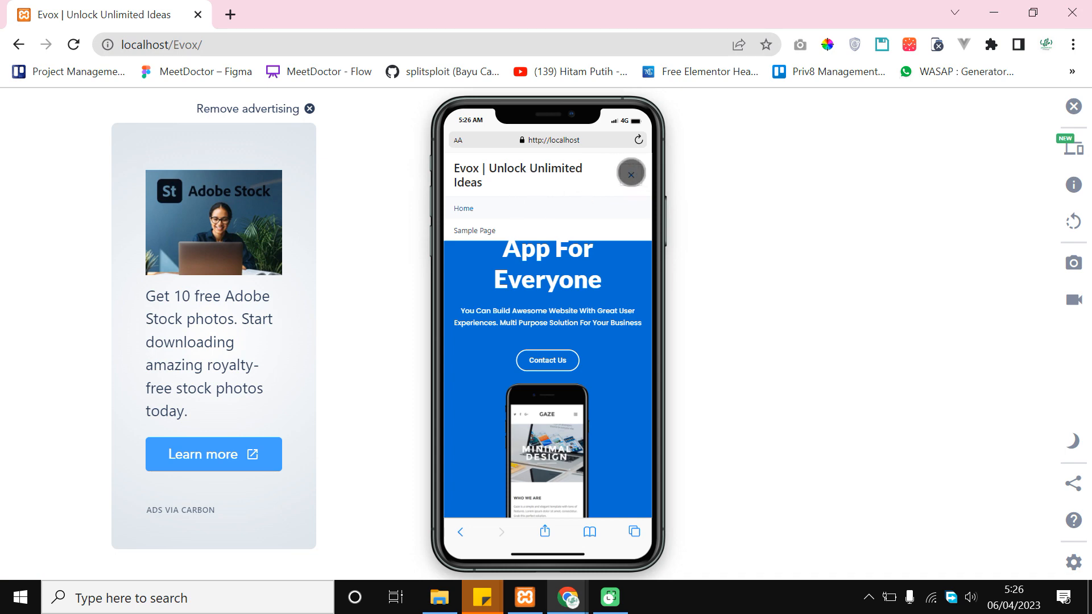
click(631, 174)
Scroll through the mobile page once more, then return to the Elementor editor
scroll(598, 290, down, 3)
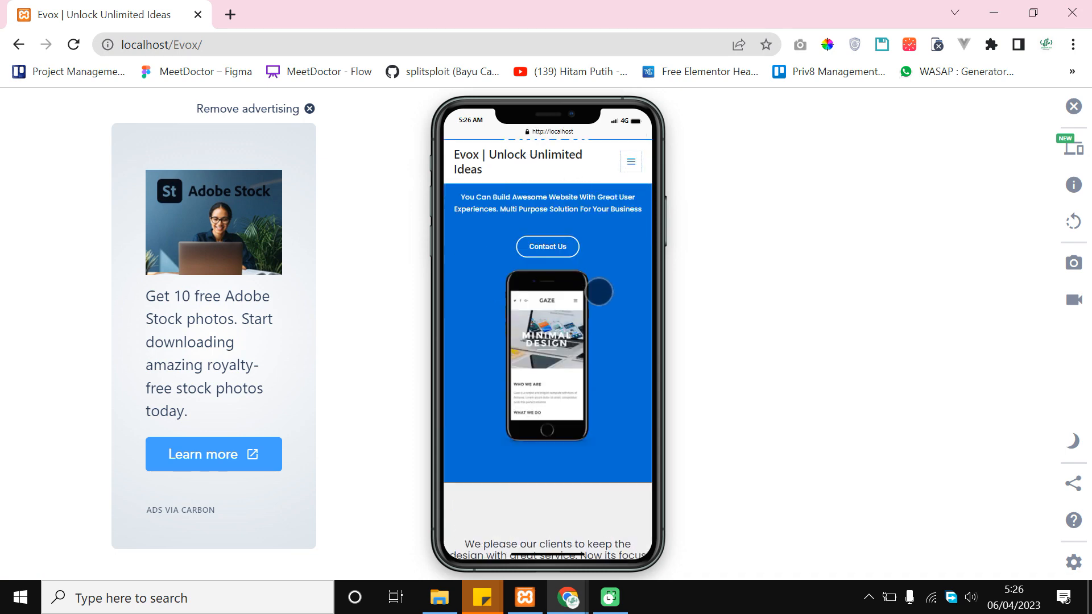
scroll(599, 292, down, 5)
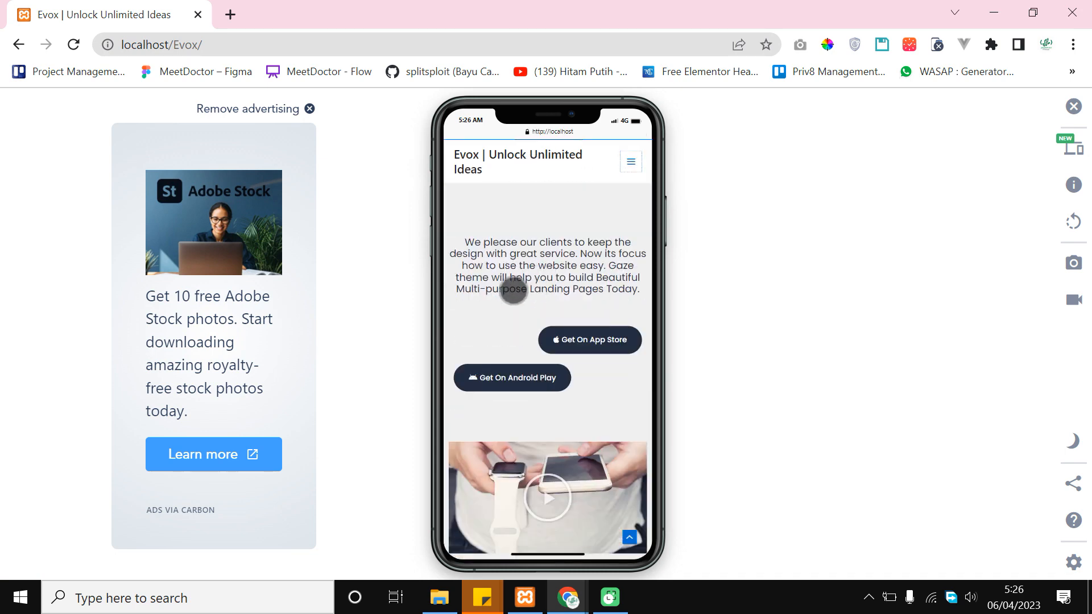
scroll(552, 298, up, 1)
scroll(571, 281, down, 1)
scroll(565, 302, up, 1)
key(alt+Tab)
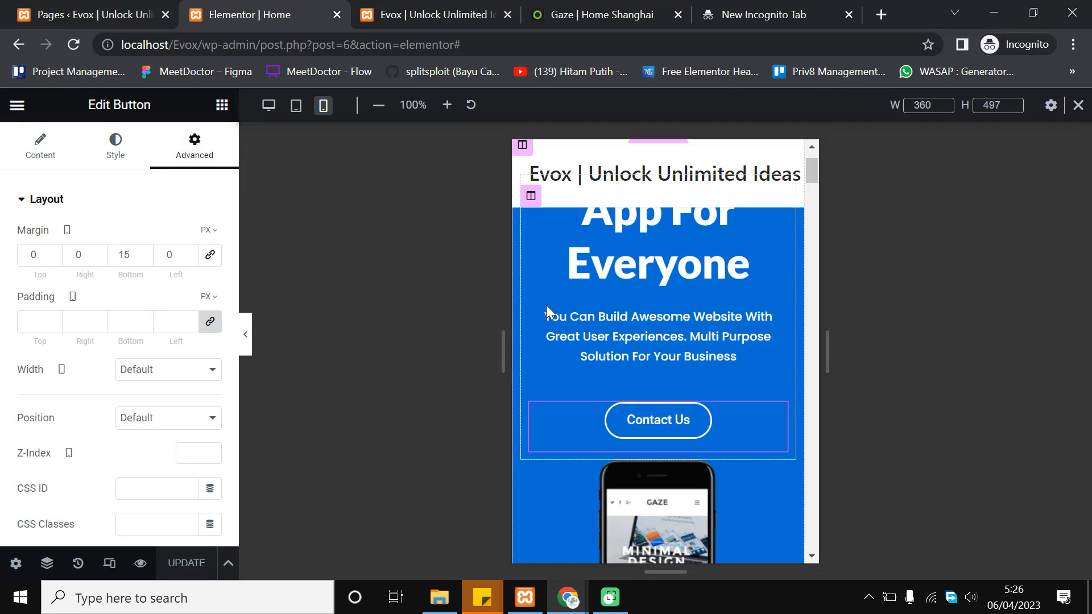
Set the 'We please our clients' paragraph font size to 16 px on mobile
scroll(708, 299, down, 5)
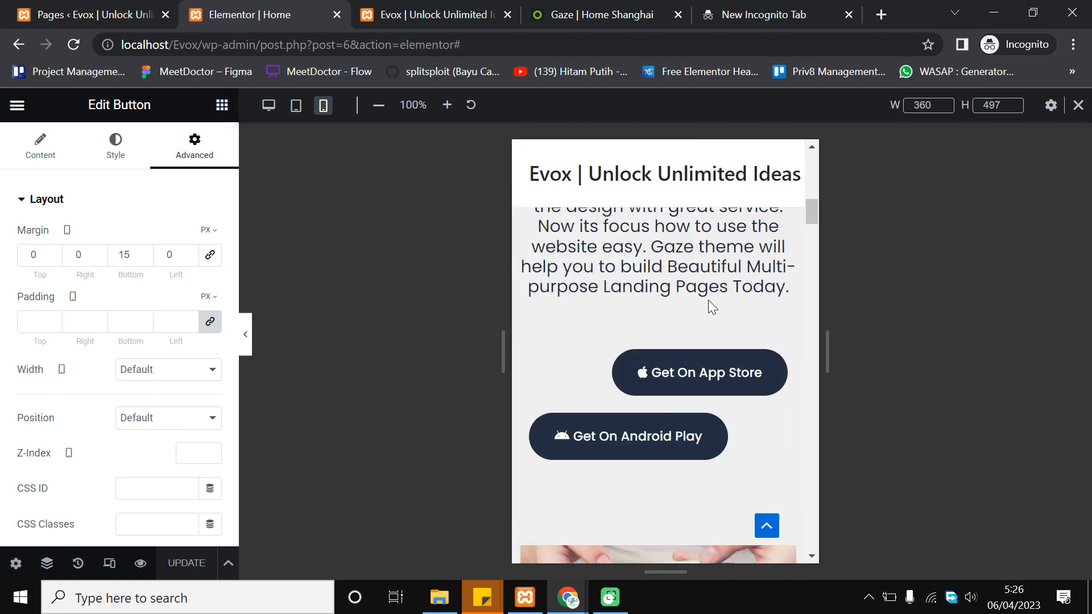
scroll(688, 341, up, 3)
scroll(671, 370, down, 2)
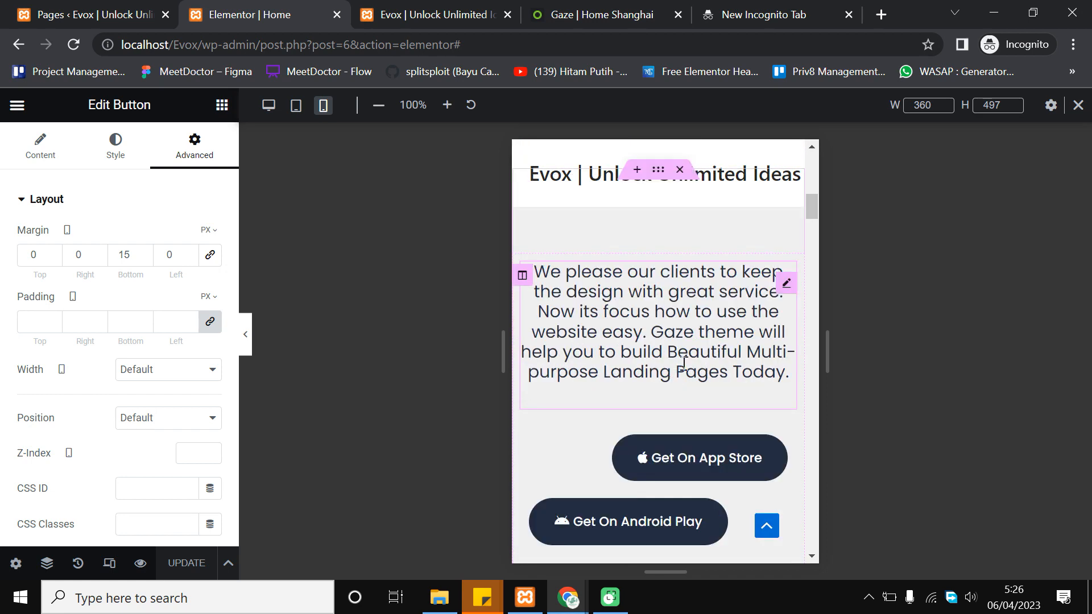
click(686, 314)
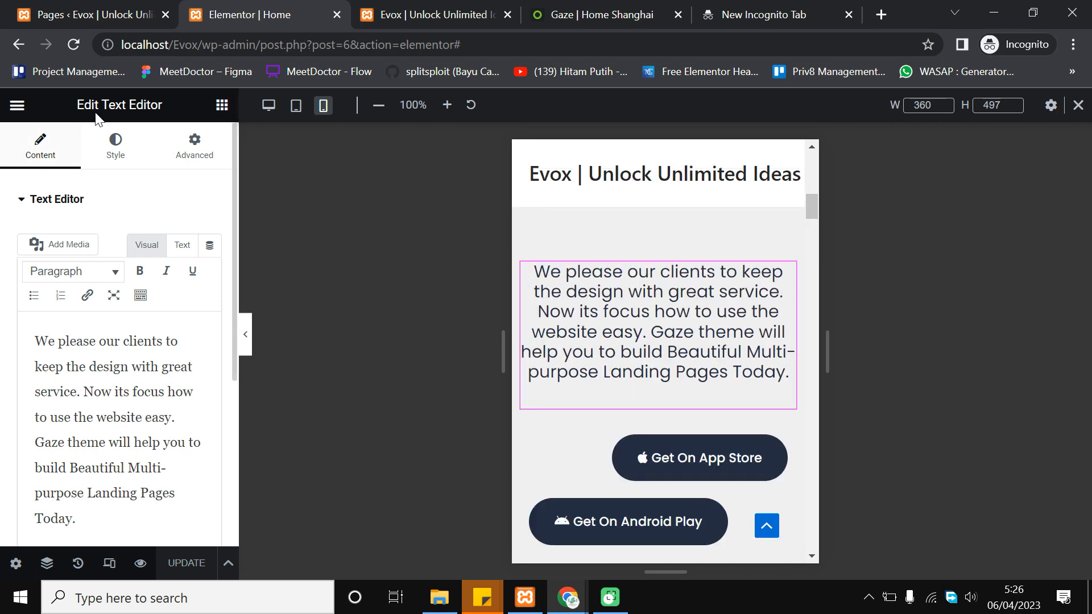
click(117, 146)
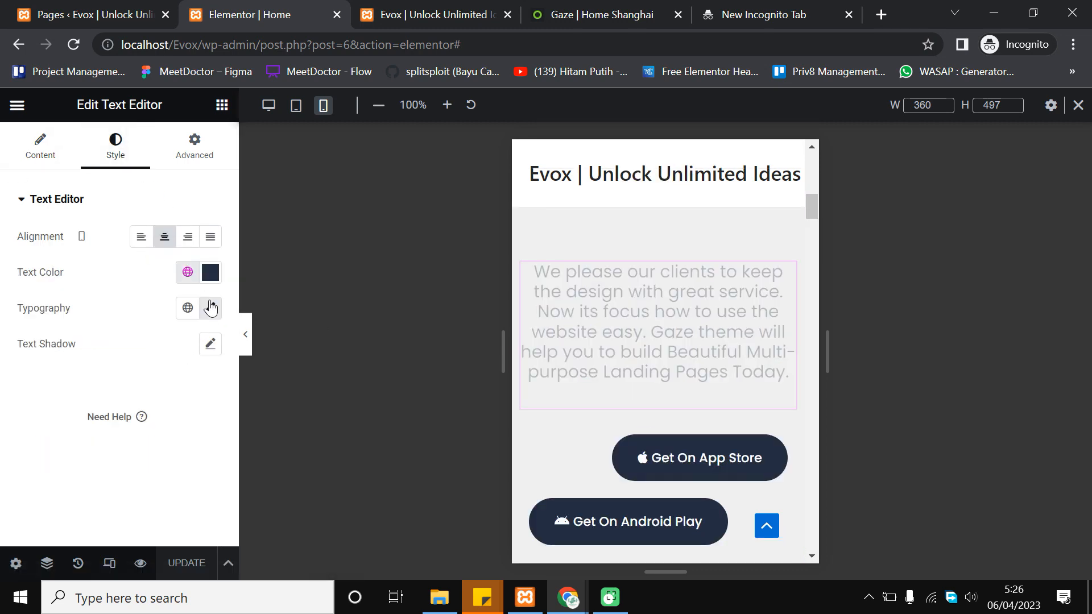
click(211, 308)
click(199, 439)
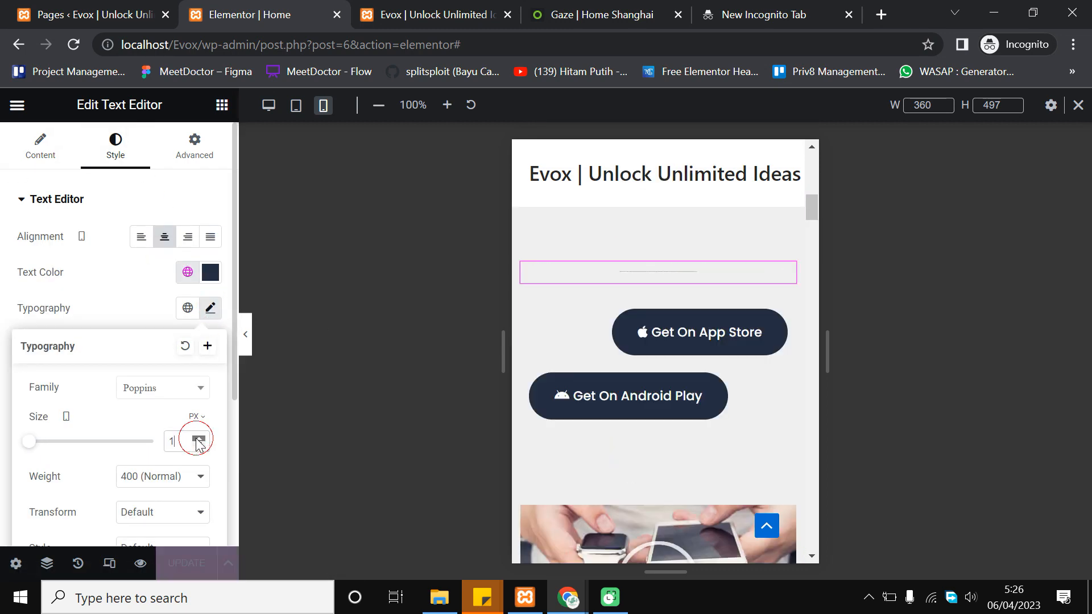
click(198, 438)
click(198, 439)
click(199, 438)
click(198, 439)
click(199, 439)
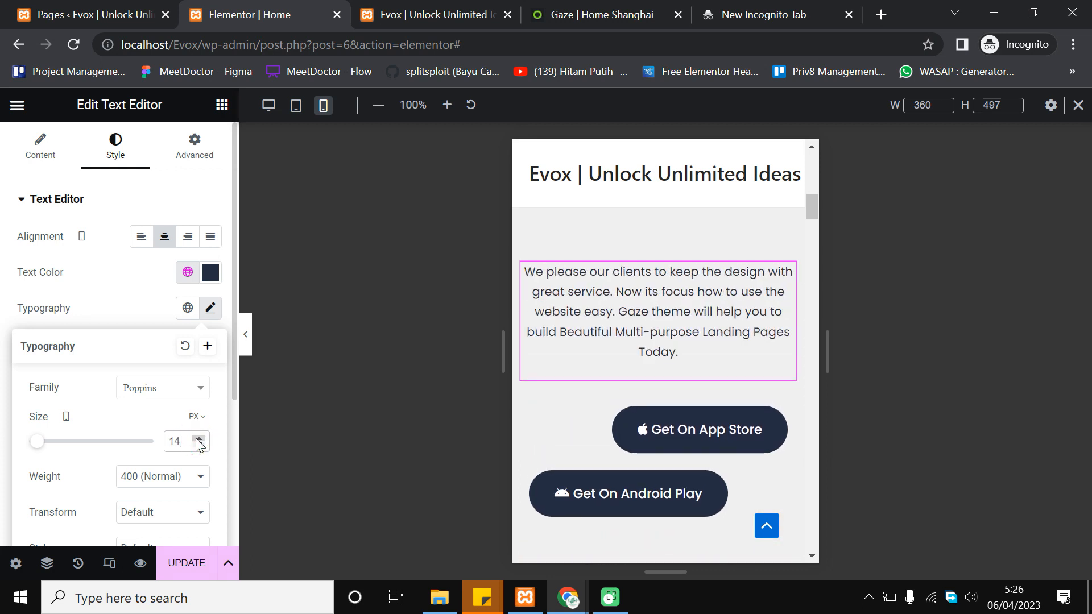
click(198, 439)
click(198, 438)
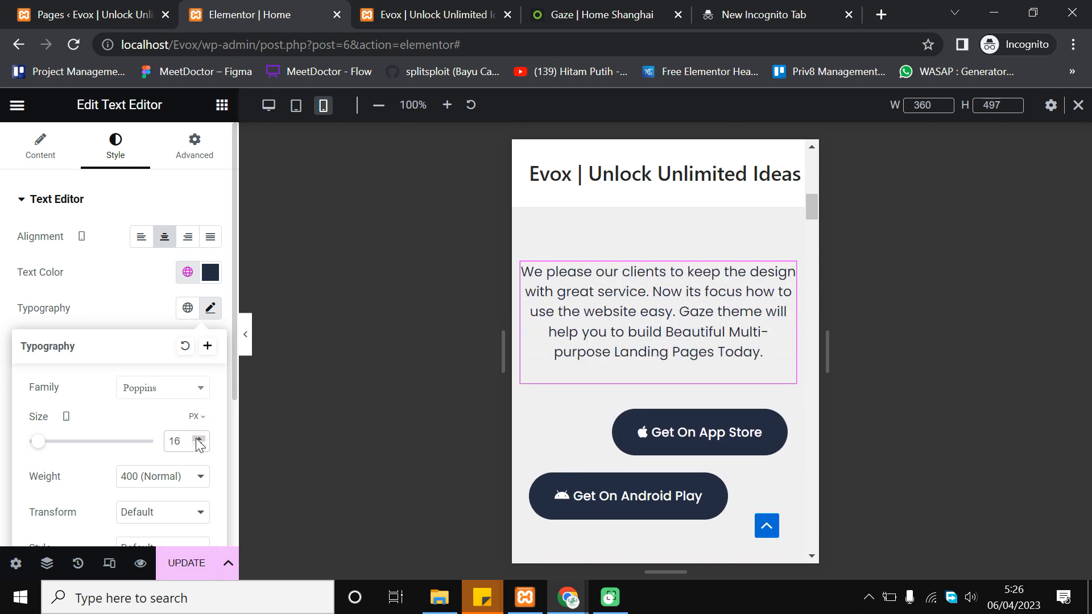
click(198, 444)
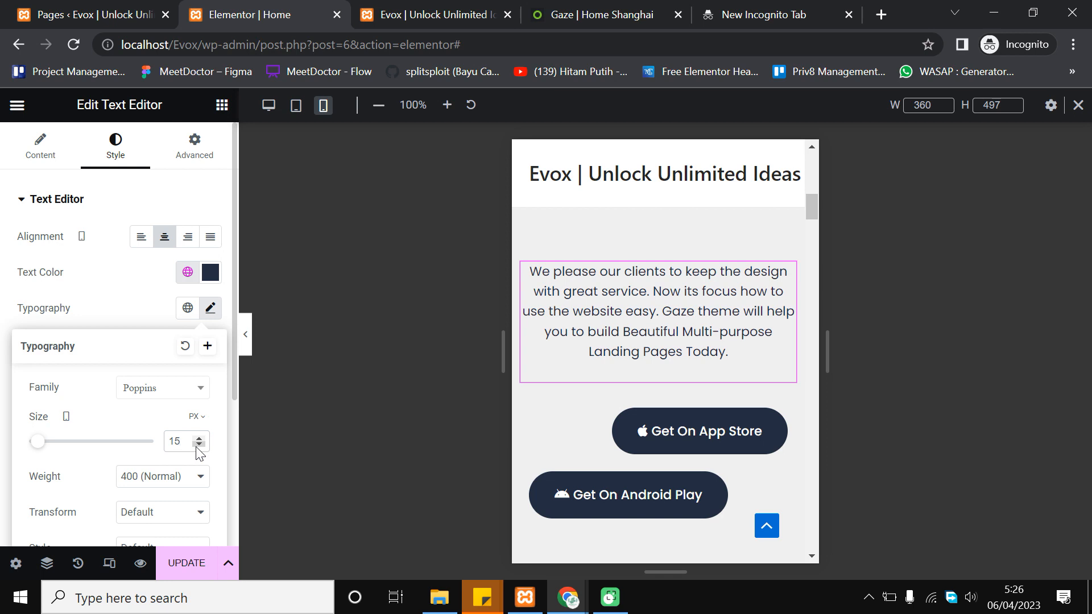
click(199, 438)
click(199, 438)
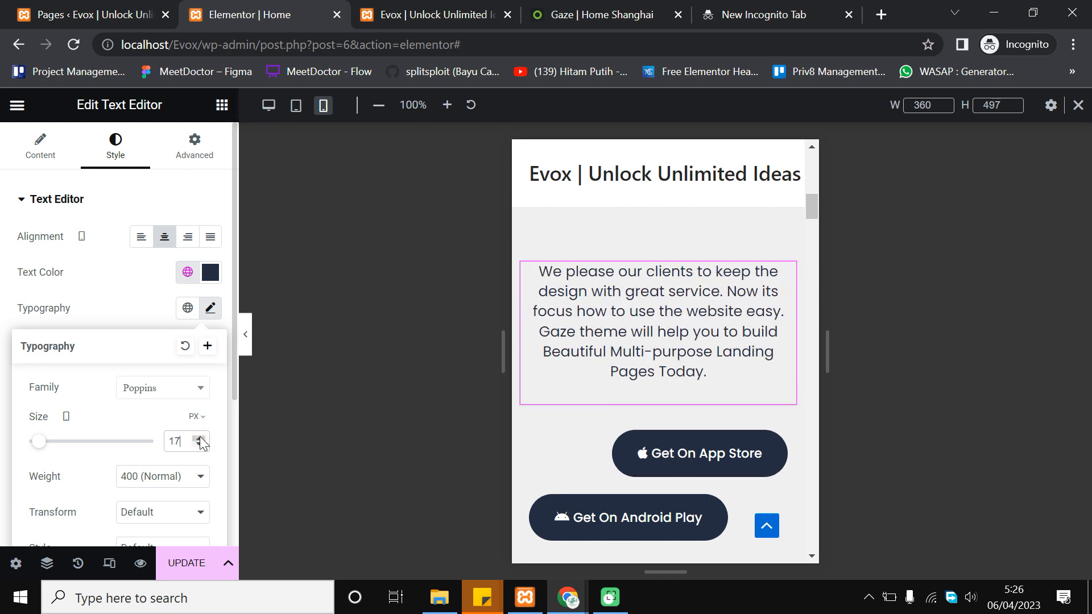
click(198, 445)
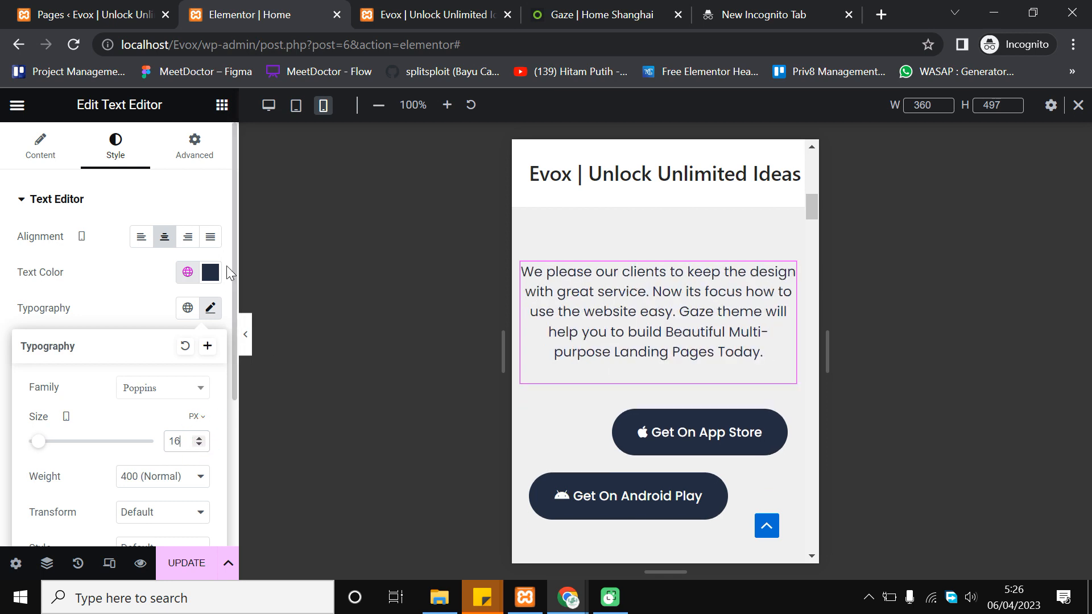
Unlink the paragraph's padding and set right and left padding to 10 px
click(195, 143)
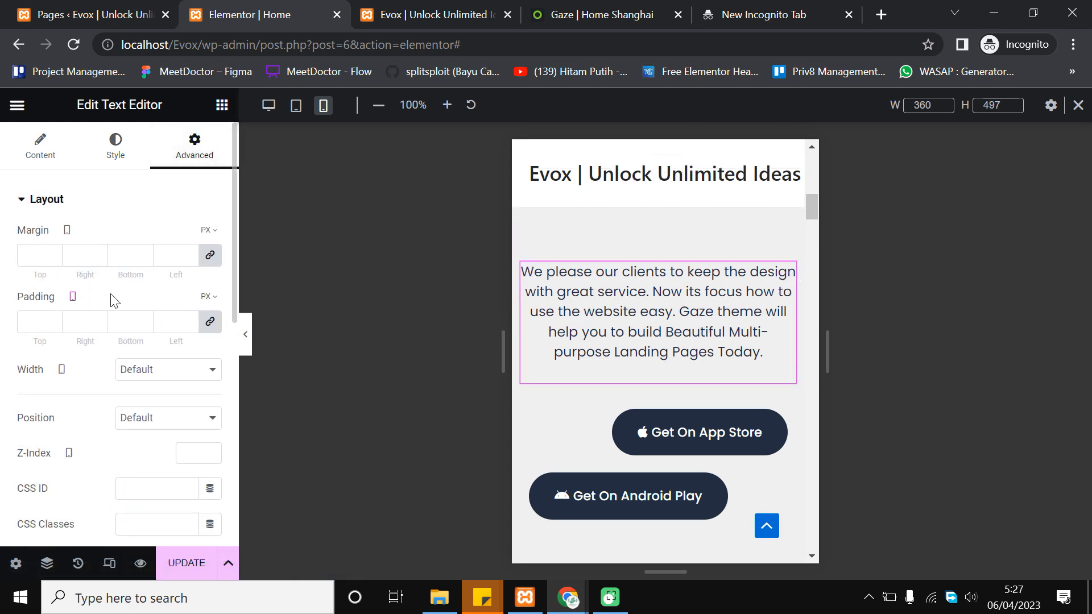
click(209, 323)
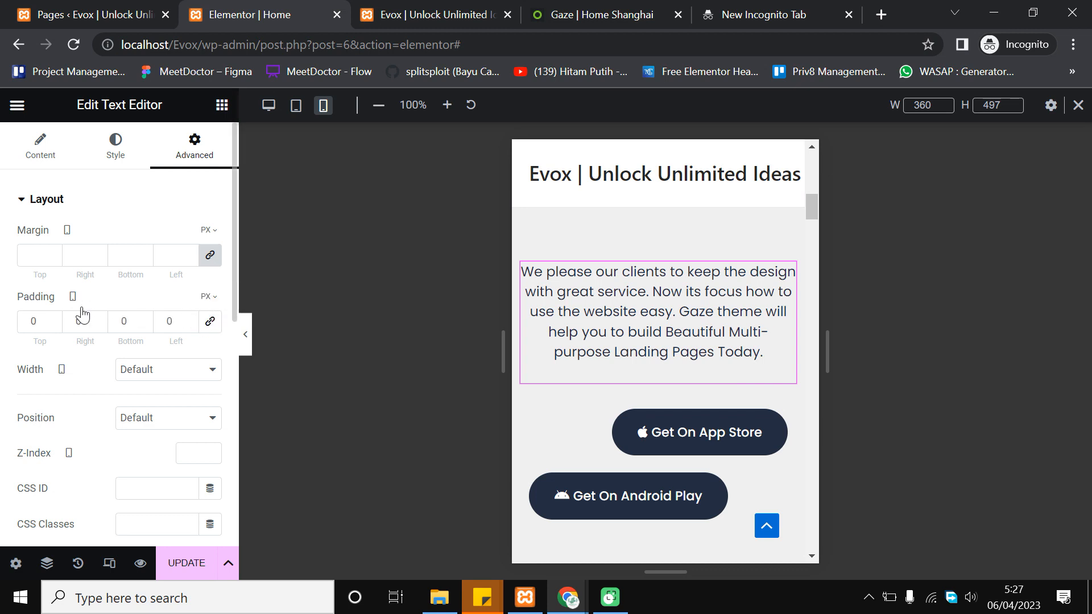
click(99, 318)
click(99, 318)
click(99, 318)
click(99, 318)
click(99, 318)
click(99, 318)
click(99, 318)
click(99, 318)
click(99, 318)
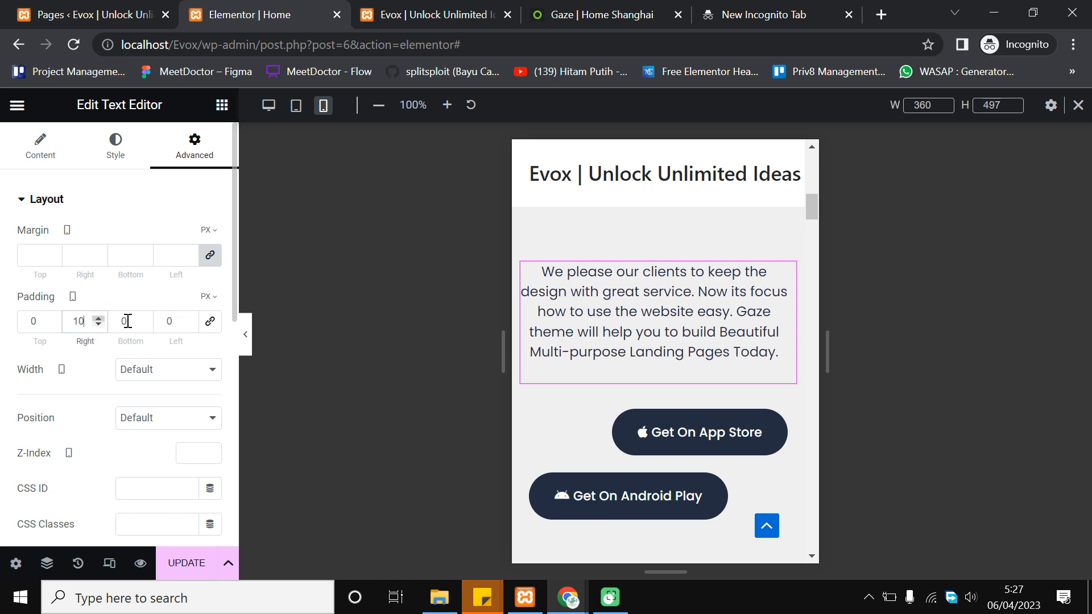
click(189, 319)
click(189, 319)
click(189, 319)
click(189, 319)
click(189, 319)
click(189, 319)
click(189, 319)
click(189, 319)
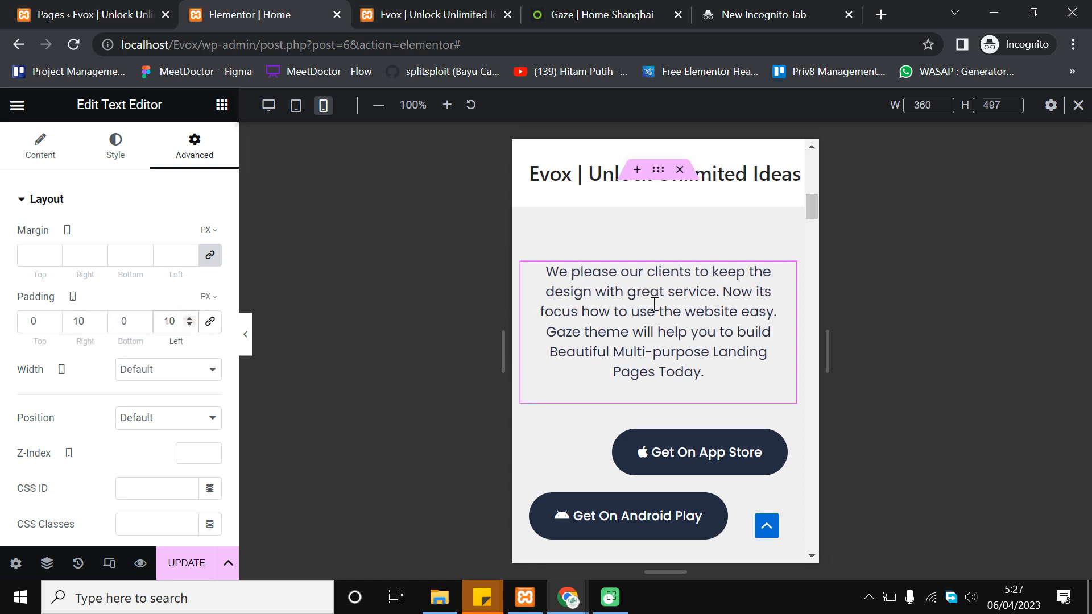
scroll(625, 319, up, 1)
scroll(634, 302, down, 1)
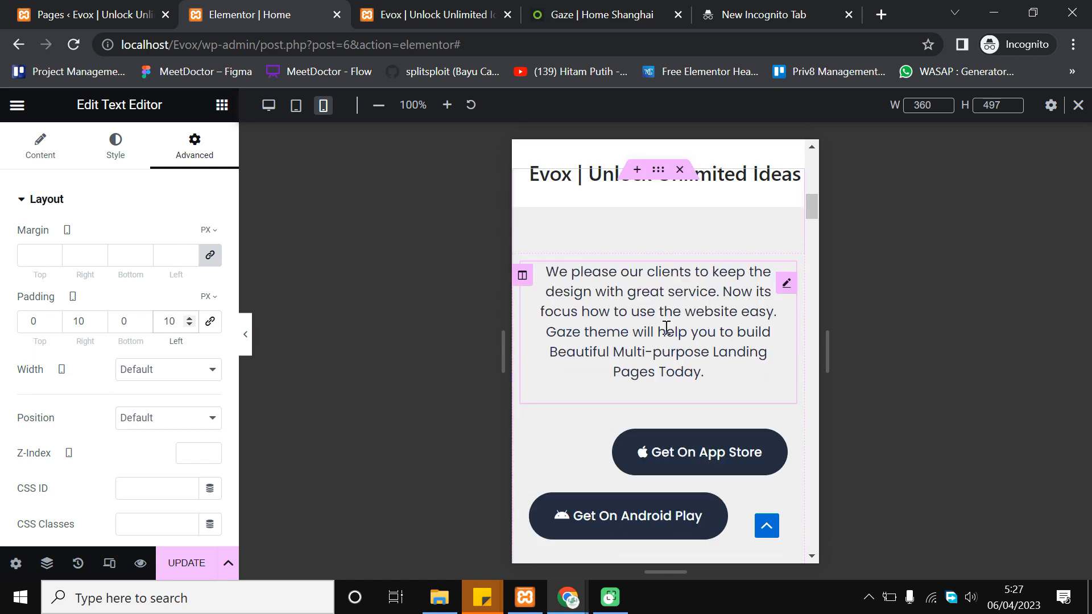
scroll(660, 398, down, 1)
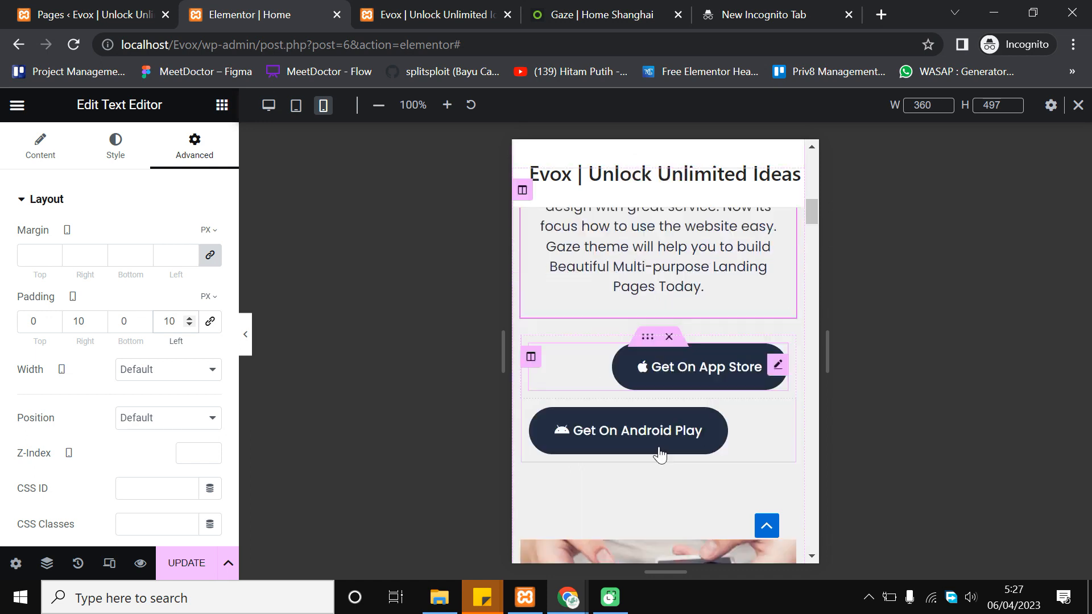
Centre the Get On App Store and Get On Android Play buttons on mobile
click(666, 369)
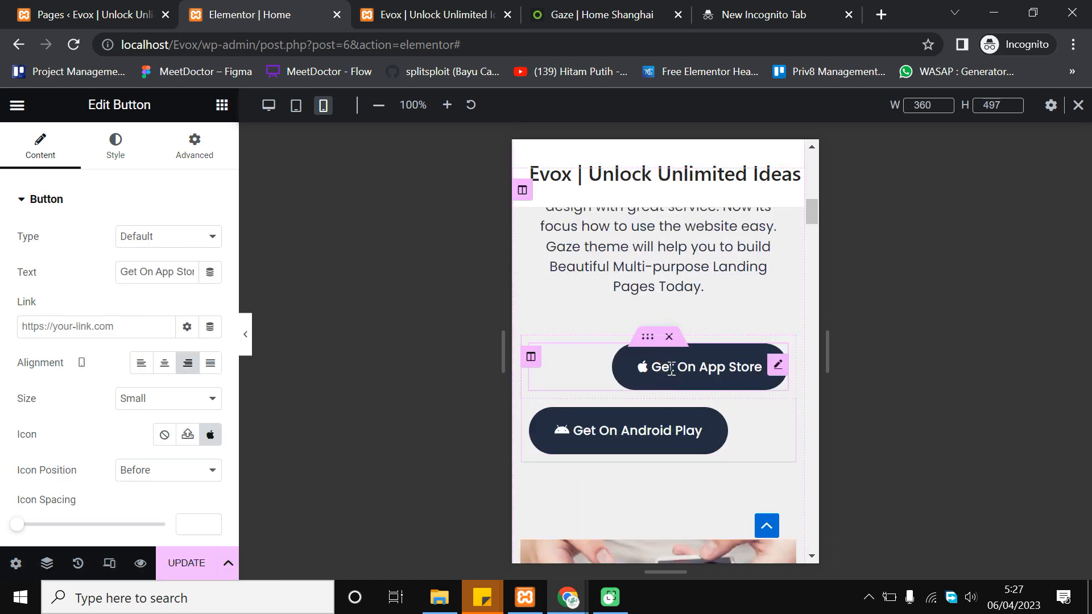
click(164, 371)
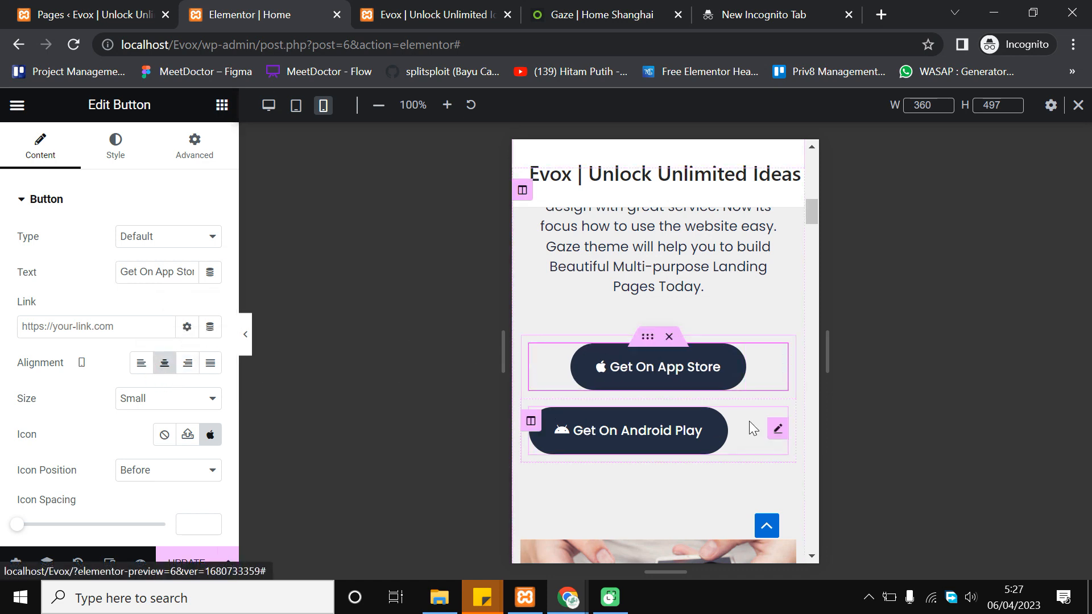
click(775, 430)
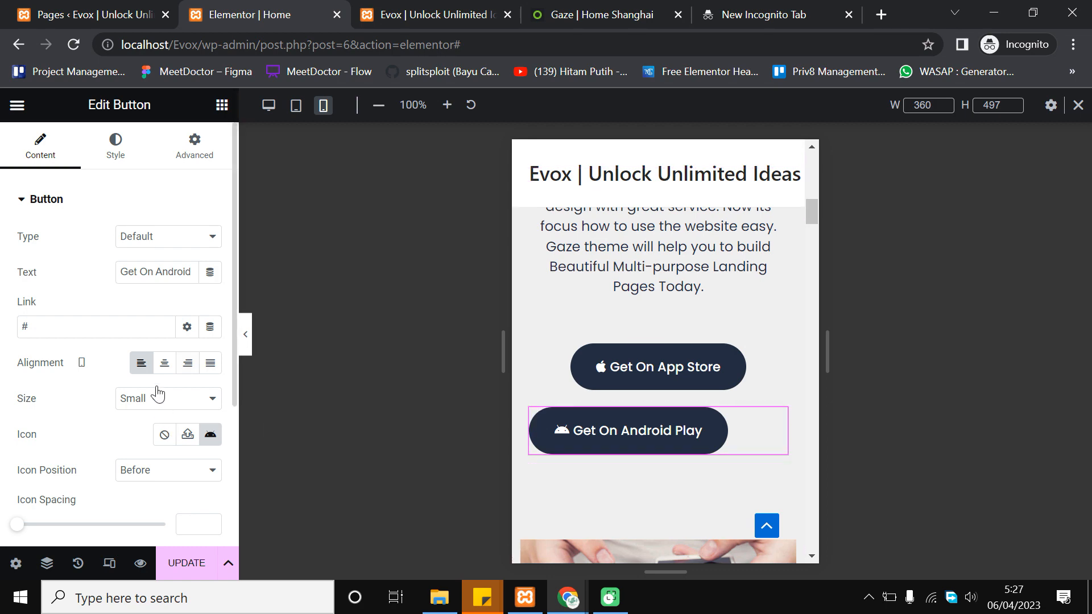
click(164, 364)
Scroll the mobile preview down to the dark 'Screenshots on your device!' section
scroll(707, 365, up, 2)
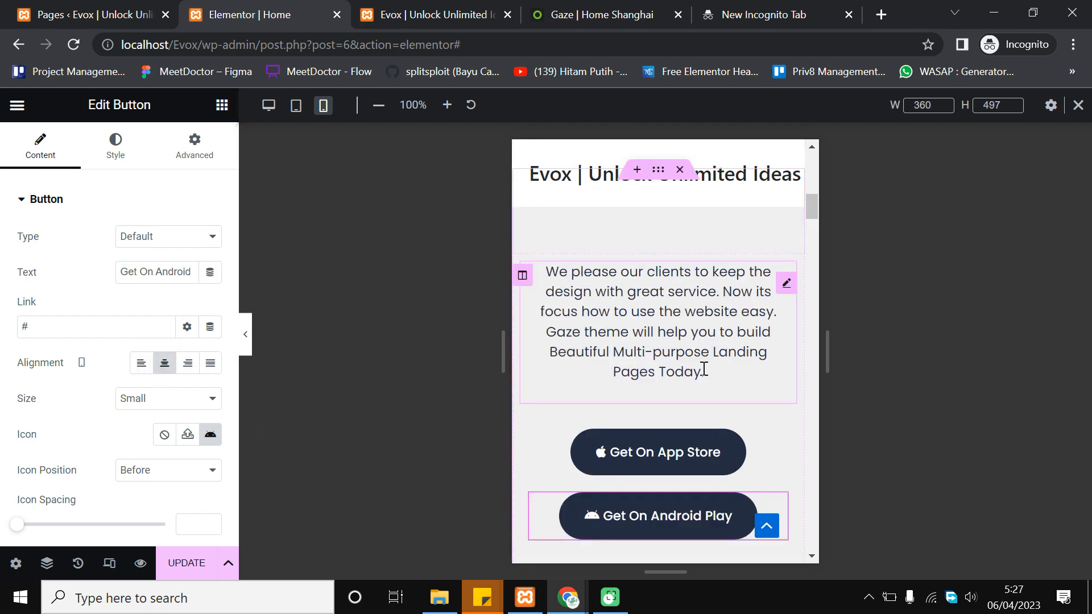
scroll(707, 387, down, 2)
scroll(707, 387, up, 10)
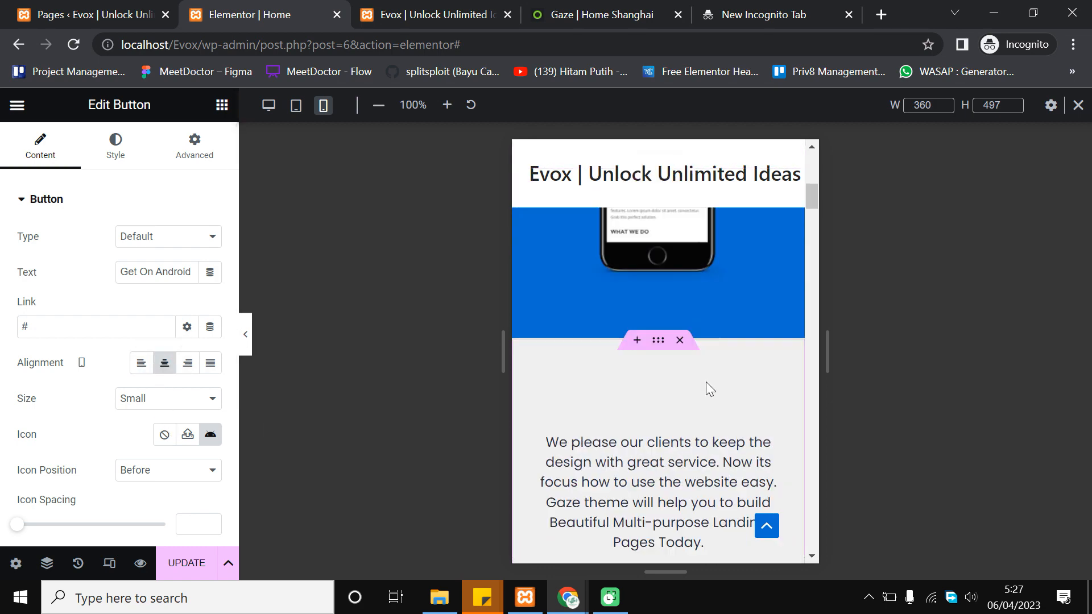
scroll(705, 386, down, 12)
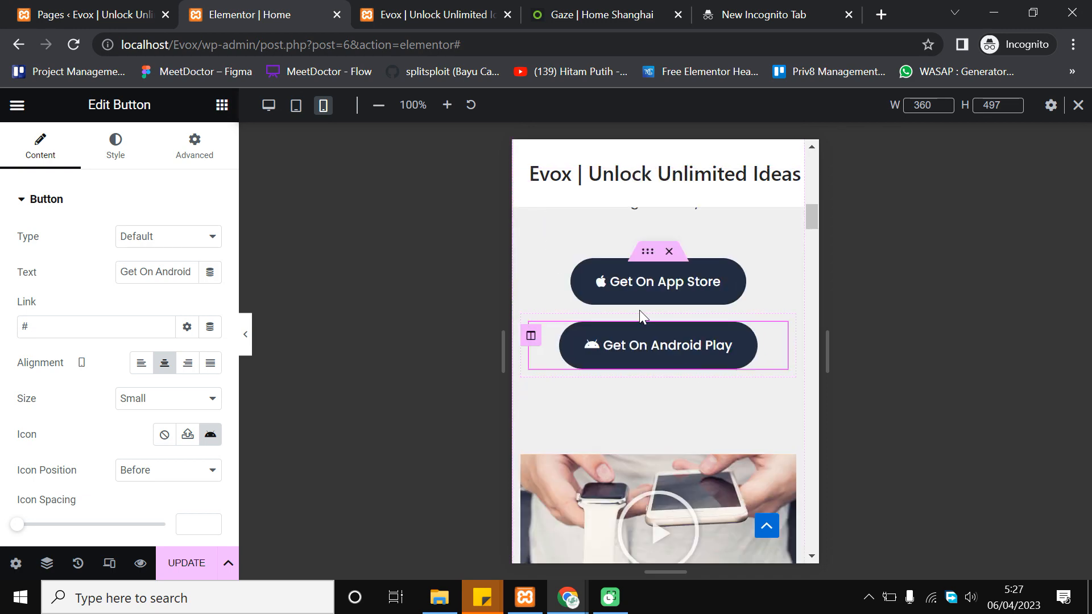
scroll(679, 372, up, 2)
scroll(687, 388, up, 2)
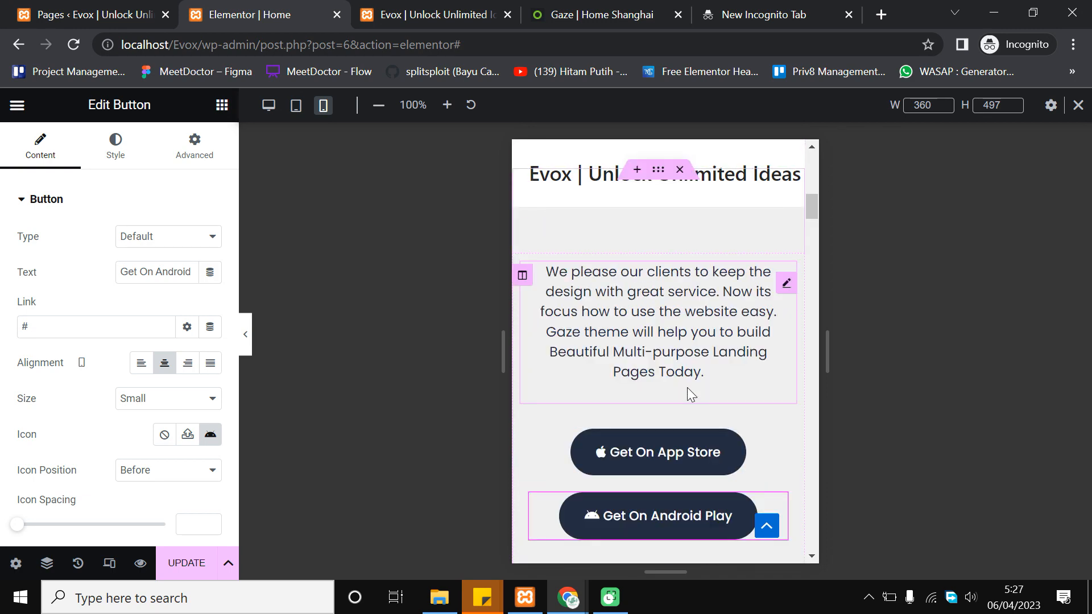
scroll(644, 443, down, 2)
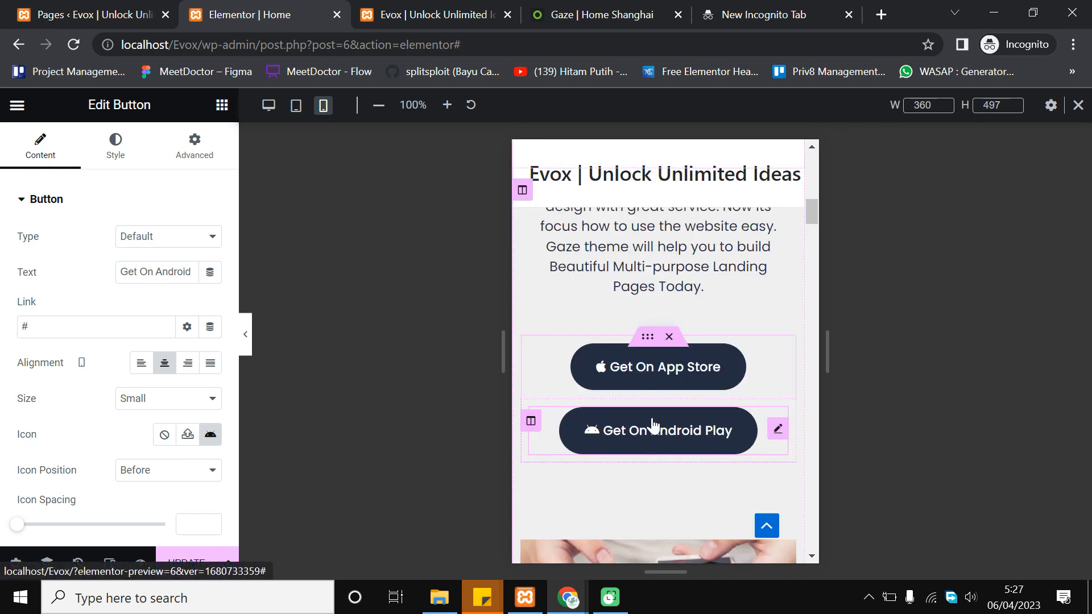
scroll(655, 423, down, 2)
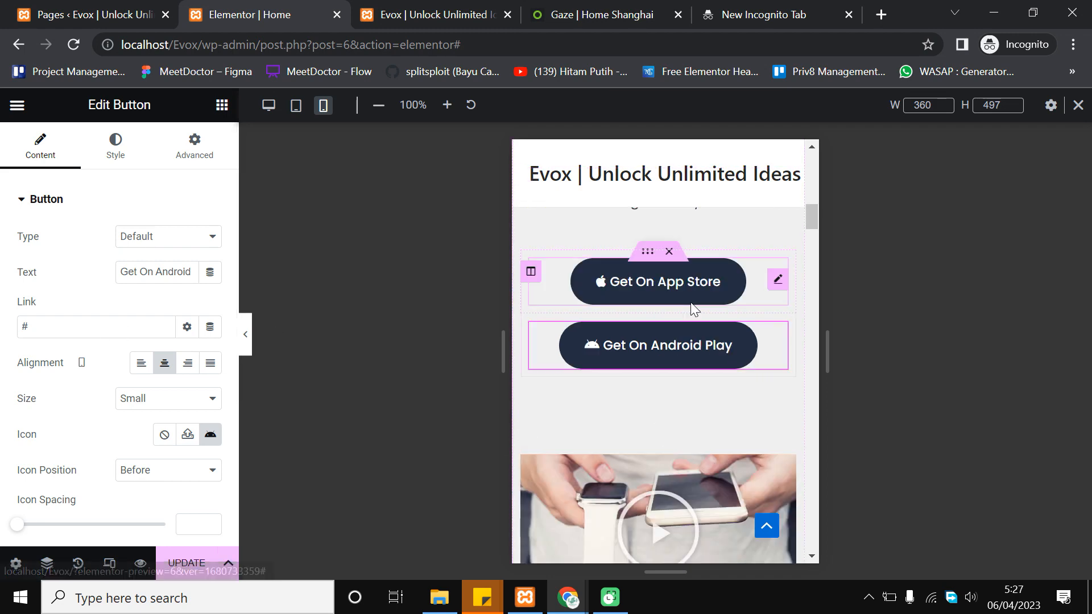
scroll(691, 302, down, 10)
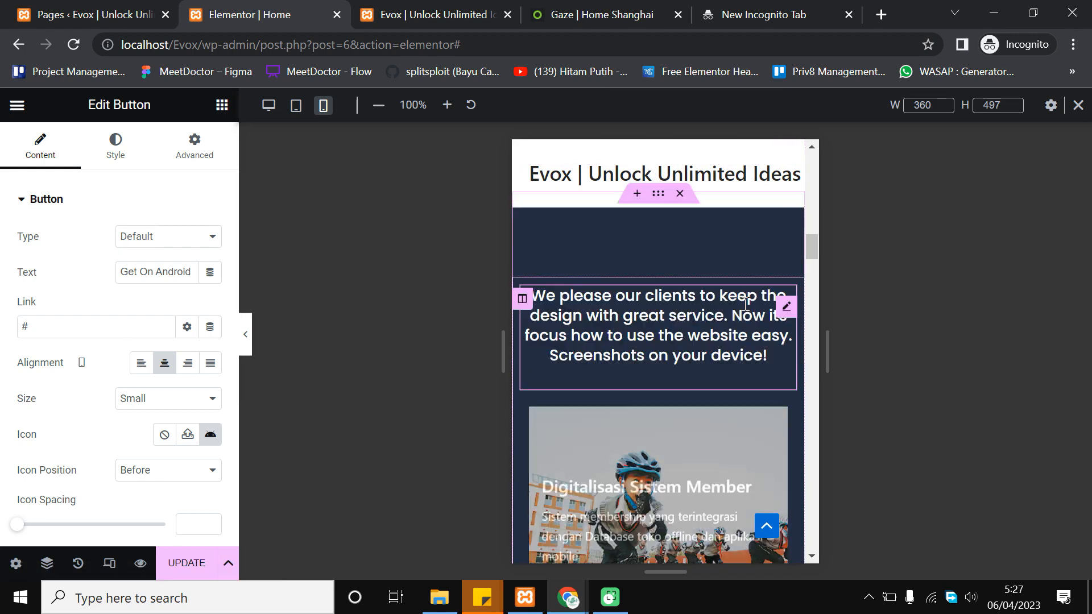
Lower the 'Screenshots on your device!' paragraph font size from 18 to 15 px
click(674, 299)
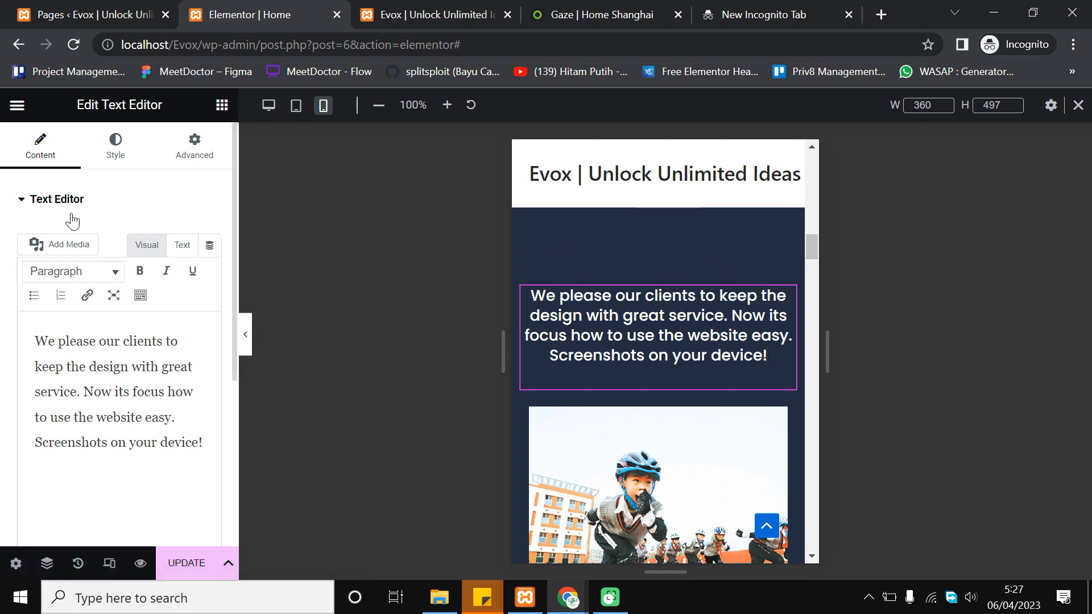
click(123, 161)
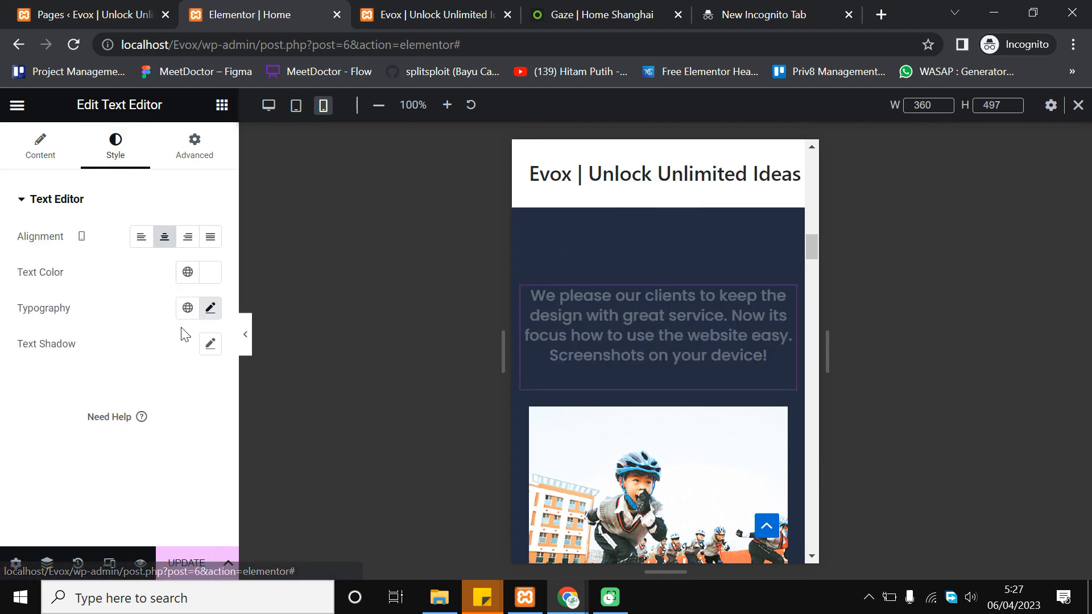
click(212, 309)
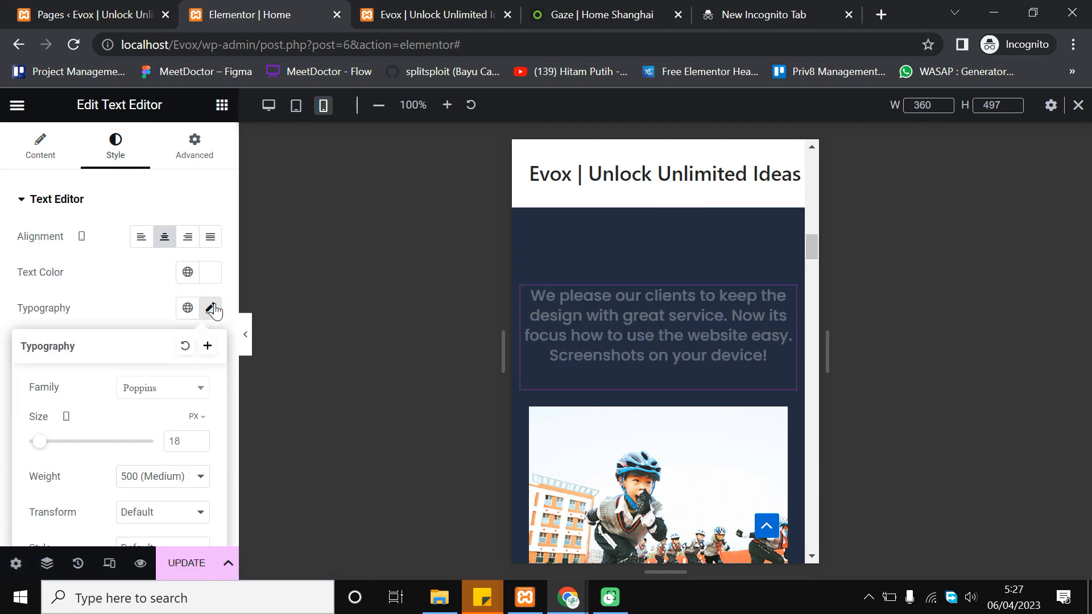
click(199, 445)
click(199, 445)
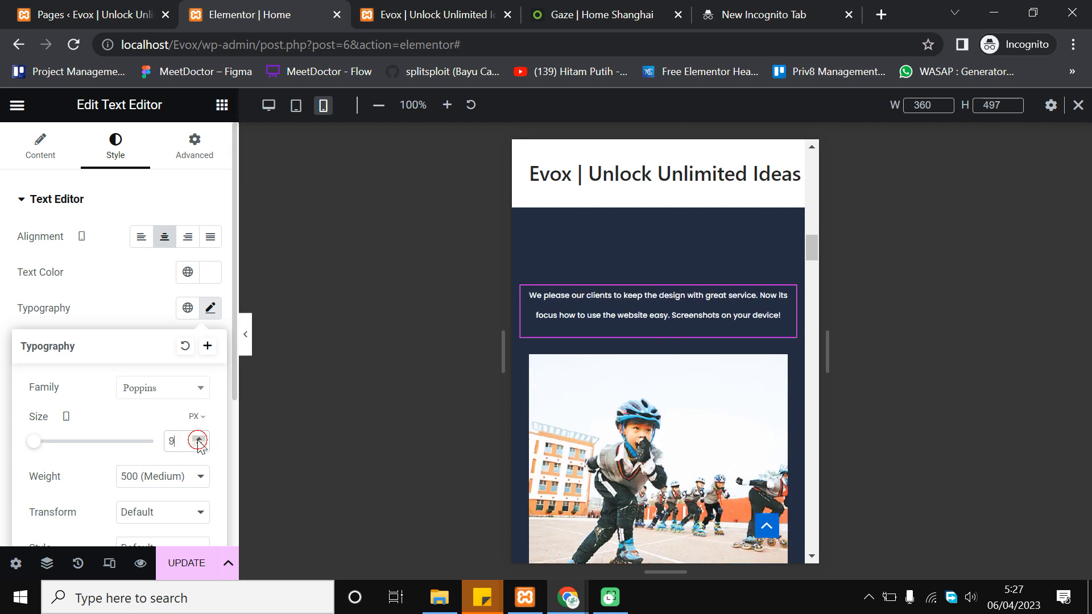
click(199, 444)
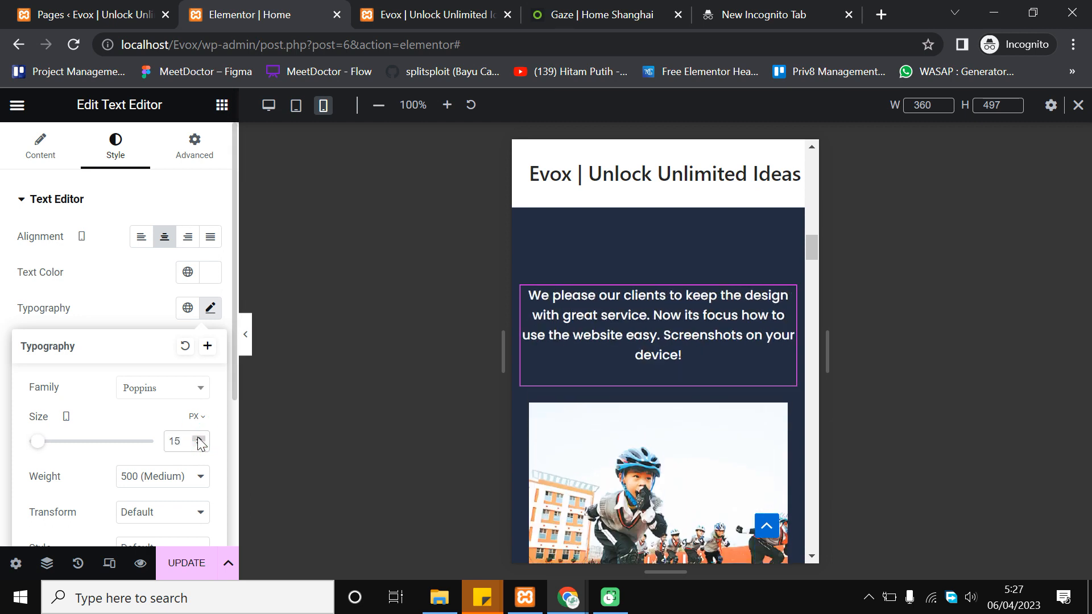
scroll(695, 327, down, 5)
scroll(695, 327, up, 5)
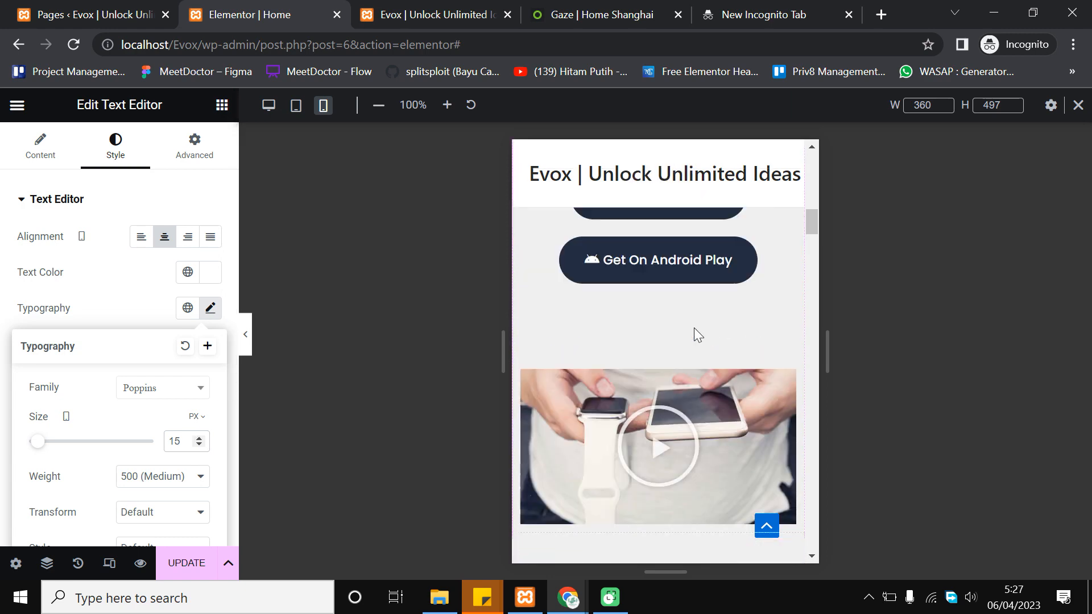
Set the dark section paragraph's right and left padding to 10 px each
click(187, 161)
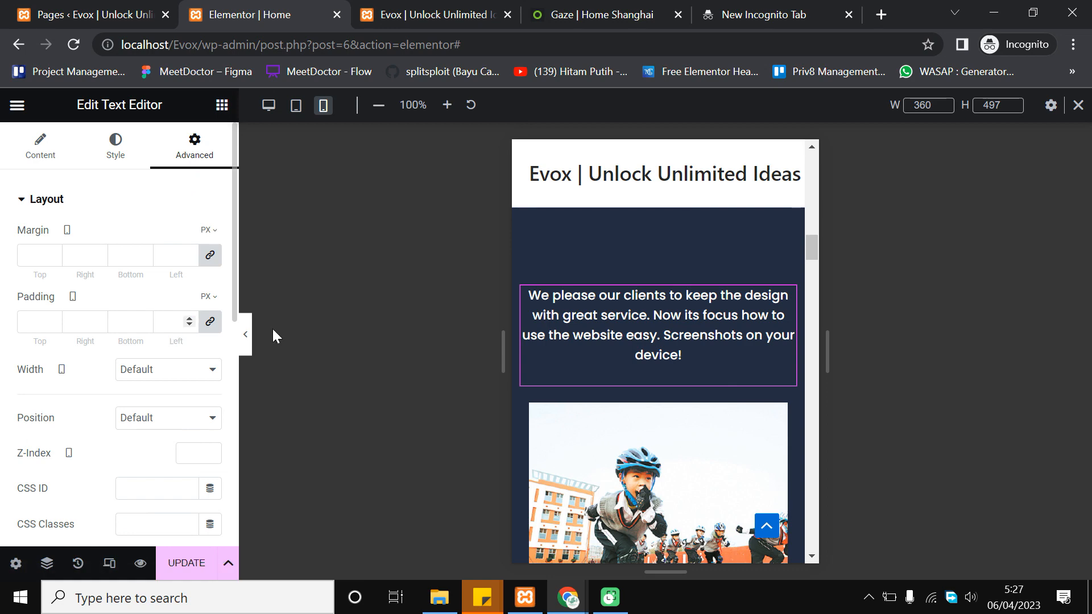
scroll(666, 335, up, 4)
scroll(664, 336, up, 3)
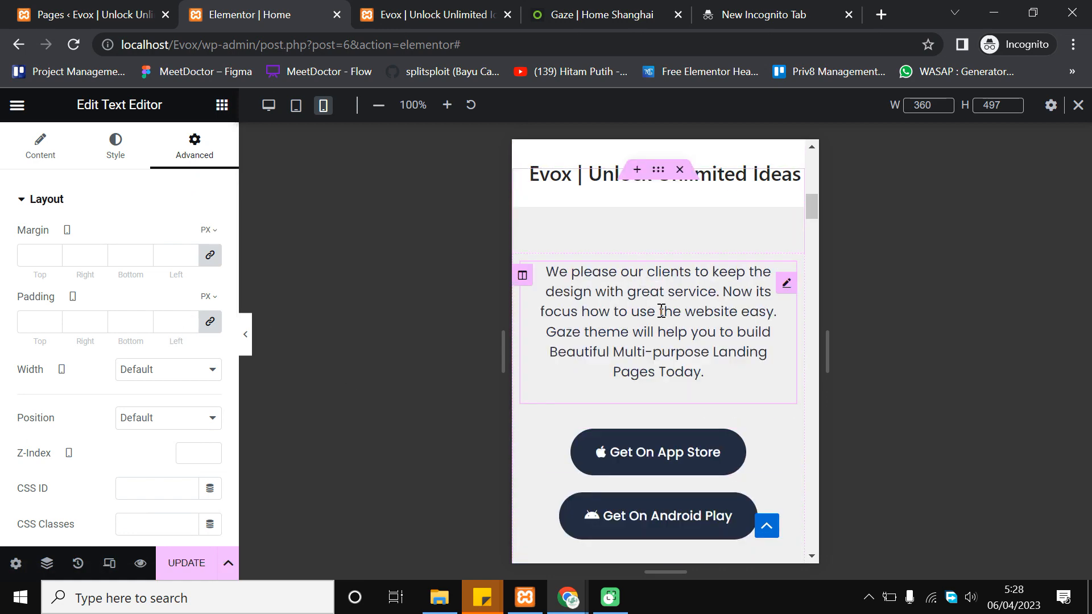
scroll(627, 335, down, 8)
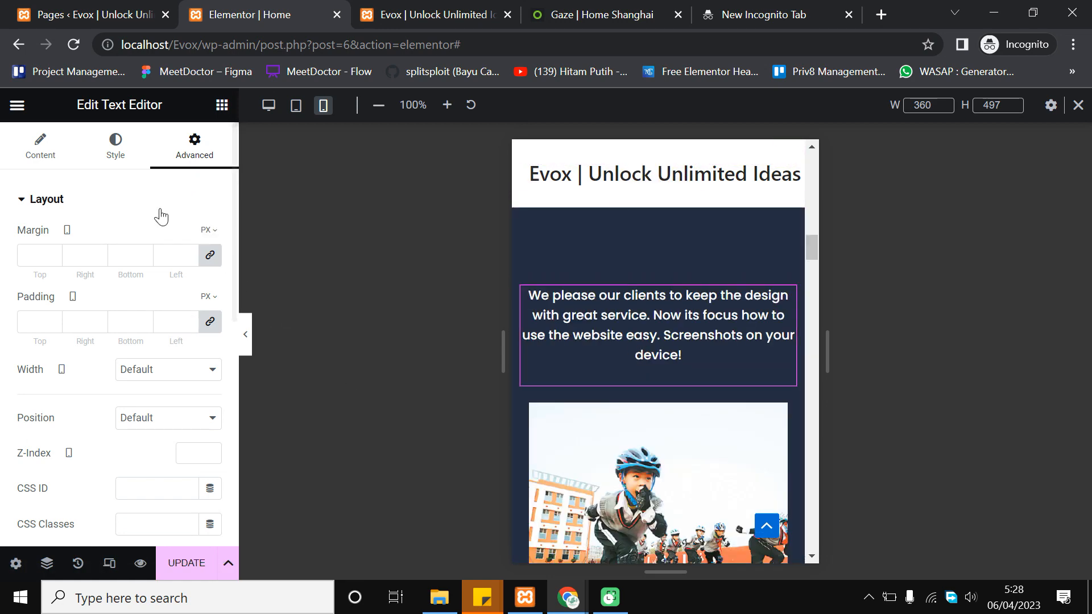
click(98, 319)
click(98, 319)
click(98, 319)
click(98, 319)
click(98, 323)
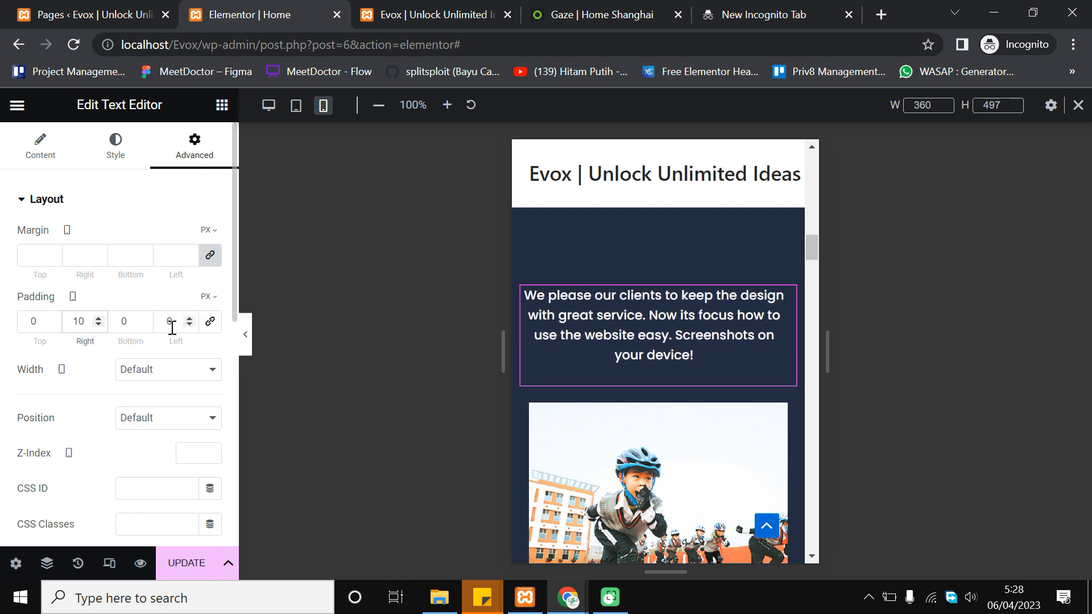
click(189, 319)
click(190, 319)
click(189, 319)
click(189, 319)
click(189, 319)
click(189, 319)
click(189, 319)
click(190, 319)
Scroll the mobile preview past the cards and tablet mockup to the Unique Features heading
scroll(637, 290, down, 3)
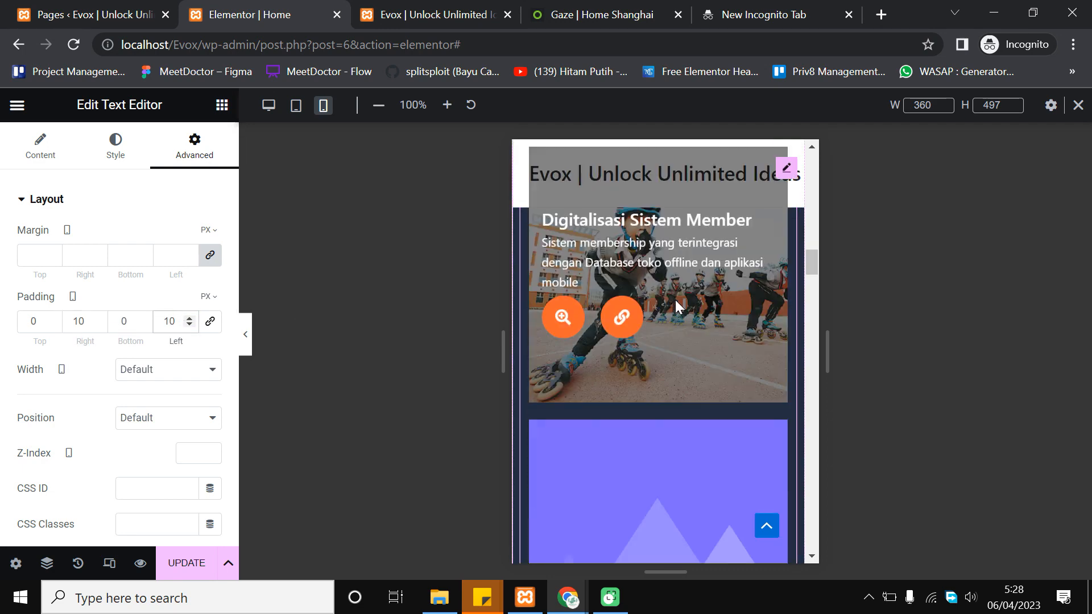
scroll(747, 324, down, 7)
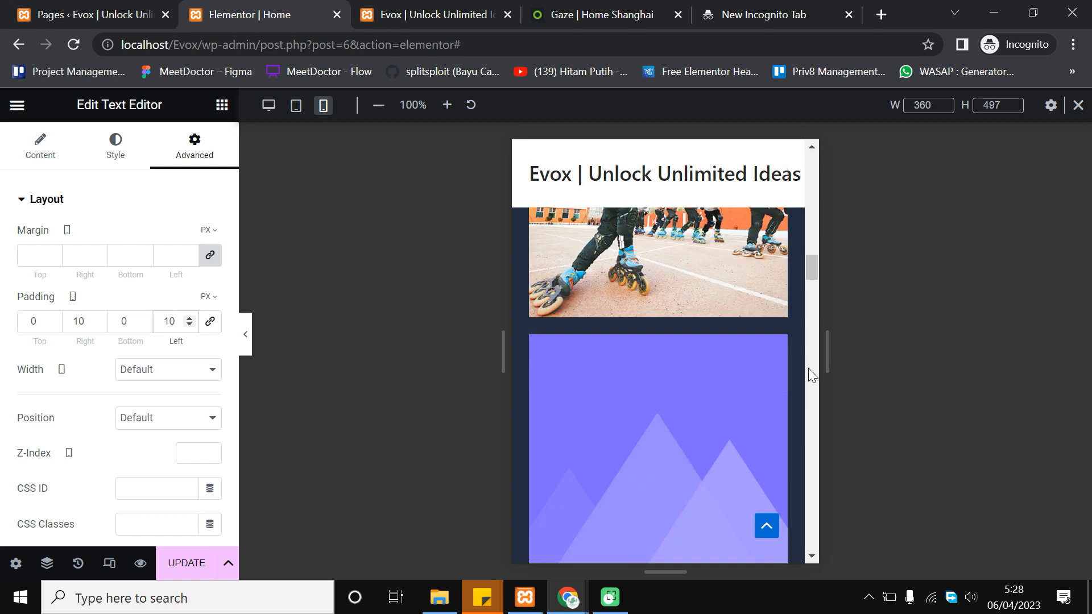
scroll(789, 342, down, 5)
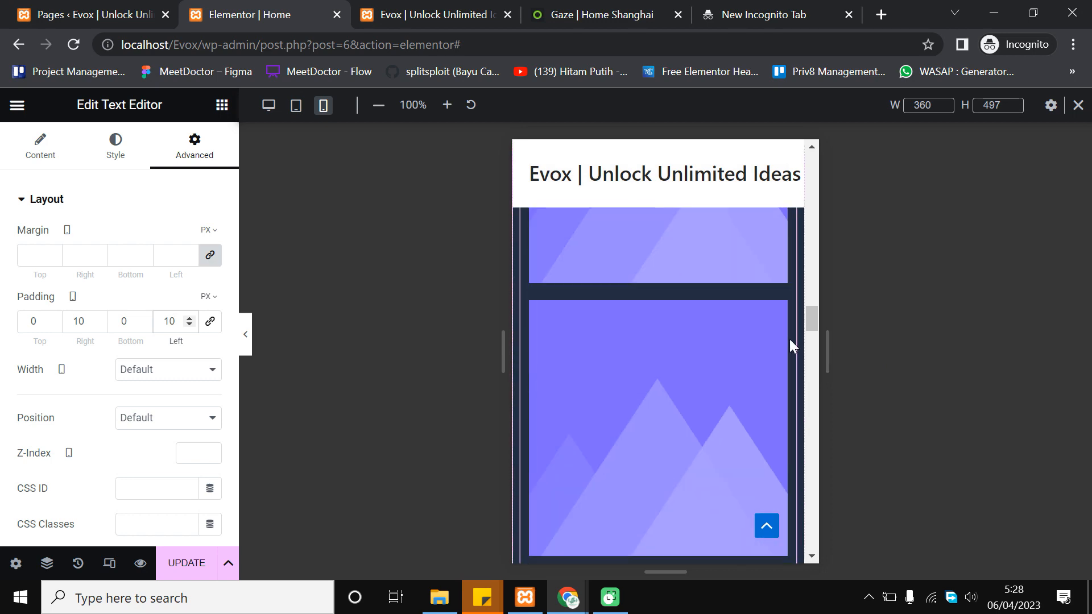
scroll(787, 328, down, 5)
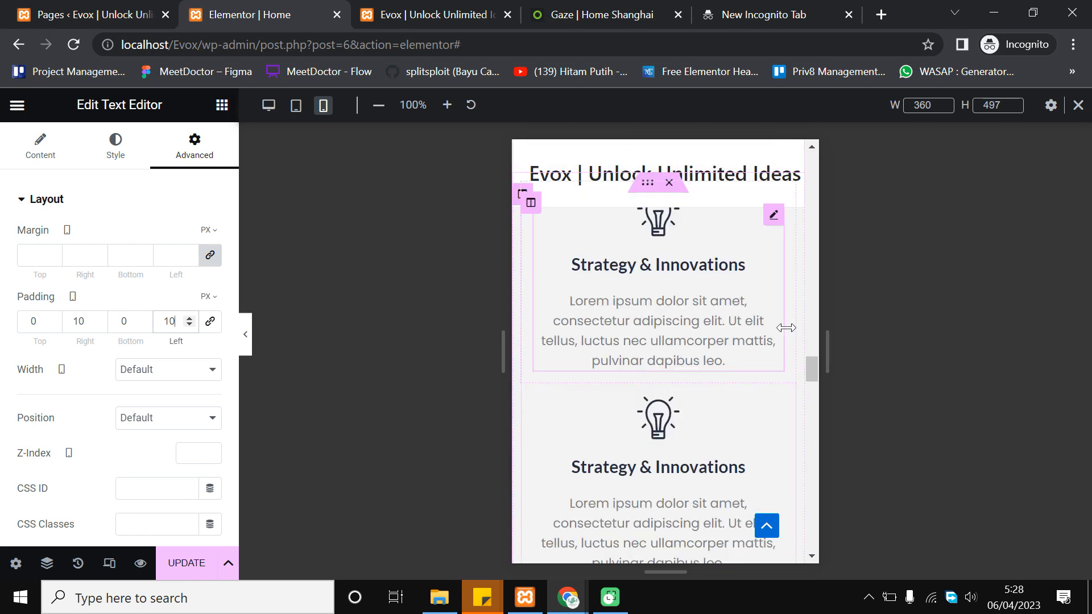
scroll(711, 336, down, 2)
scroll(725, 330, up, 3)
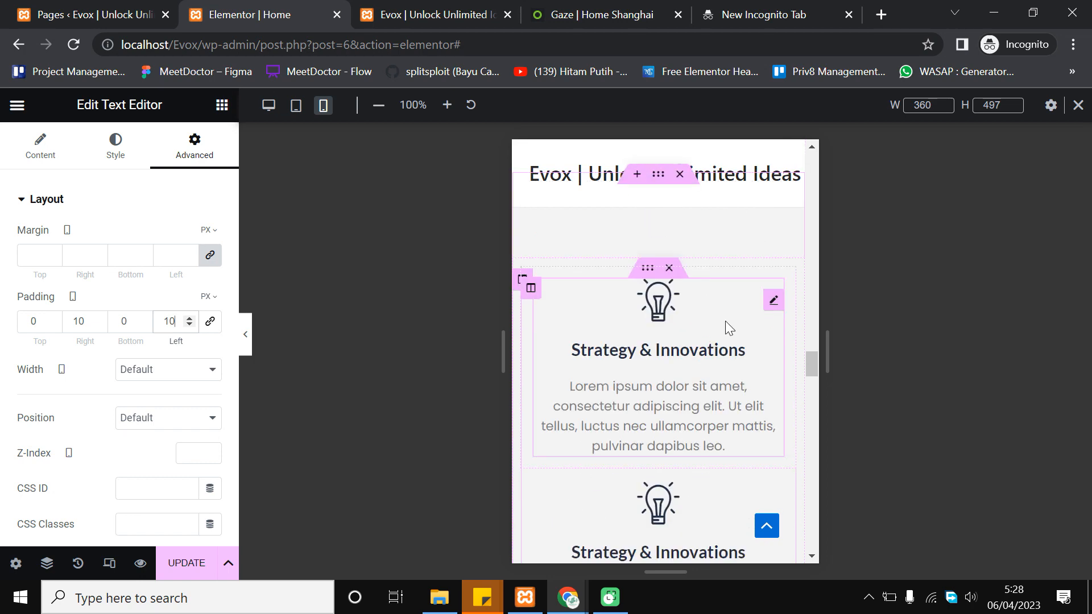
scroll(657, 343, down, 3)
scroll(657, 344, up, 1)
scroll(656, 343, down, 2)
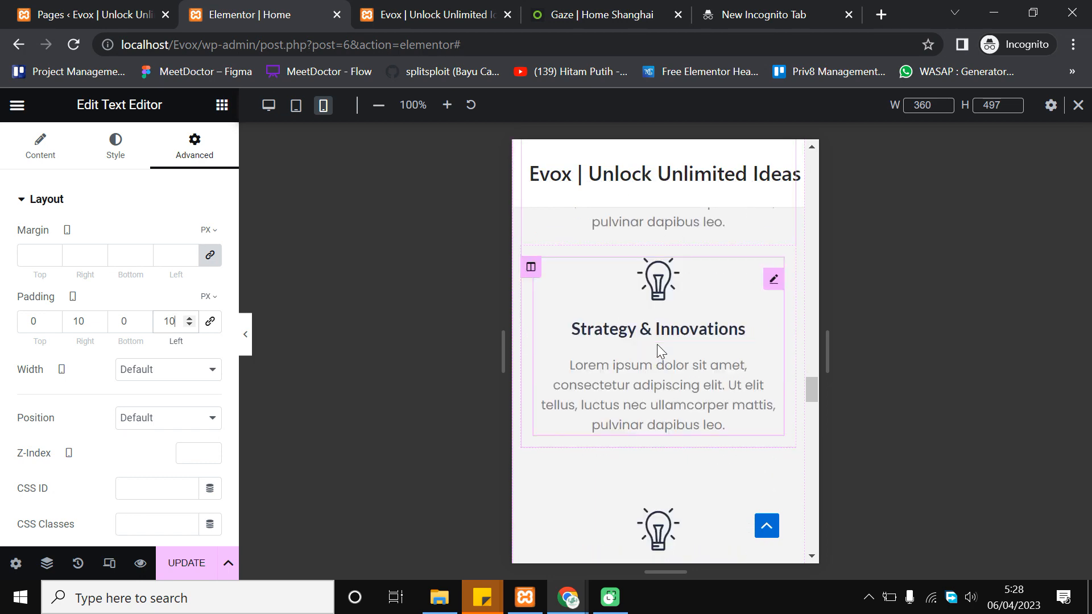
scroll(658, 364, up, 2)
scroll(685, 338, down, 8)
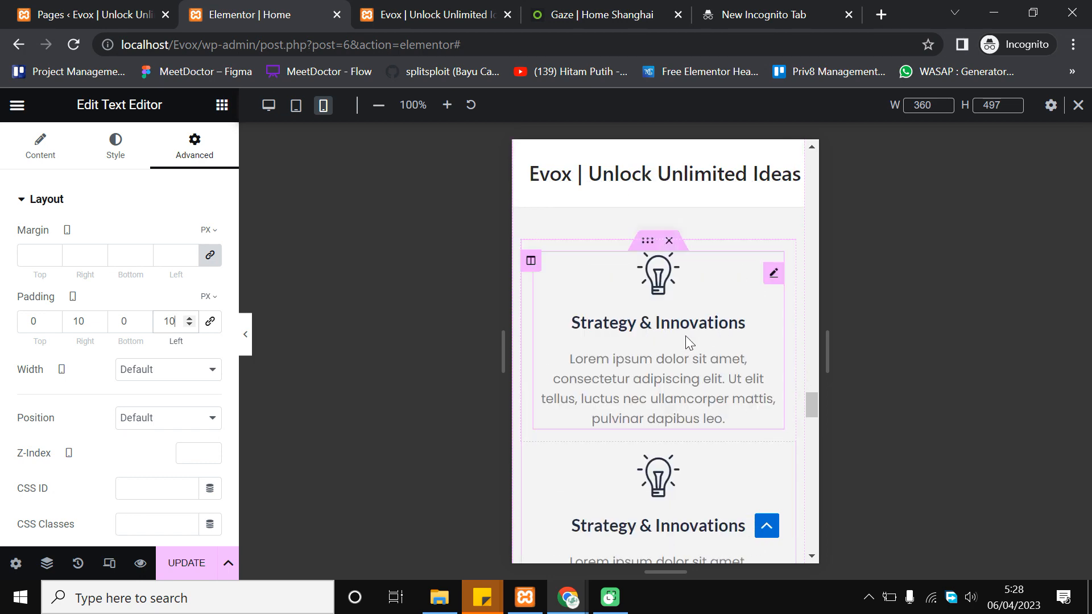
scroll(711, 323, down, 7)
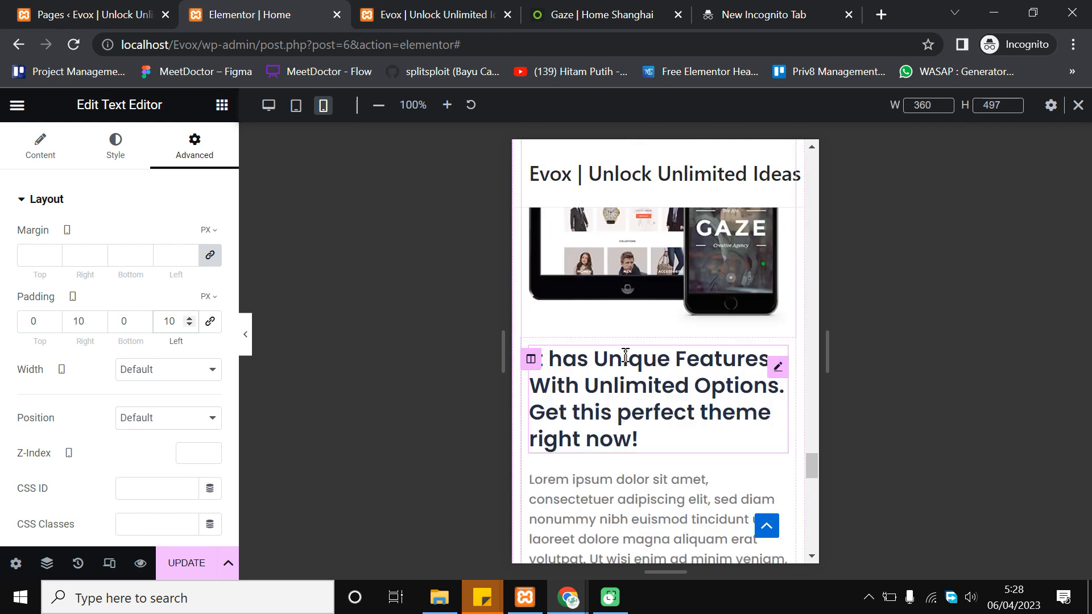
Set the 'It has Unique Features With Unlimited Options' heading to 20 px on mobile
click(615, 380)
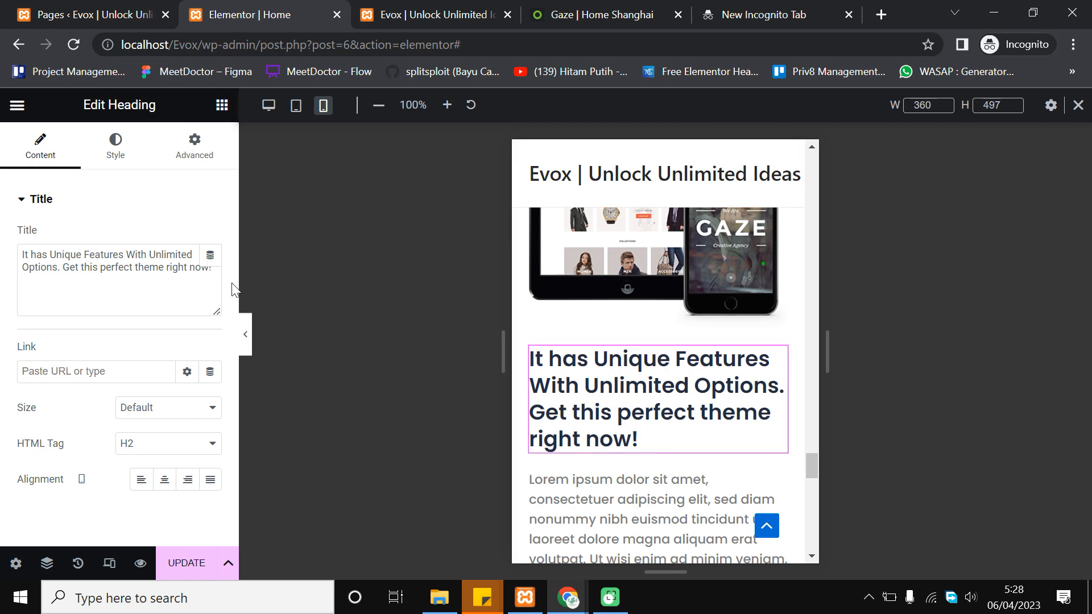
click(113, 153)
click(210, 272)
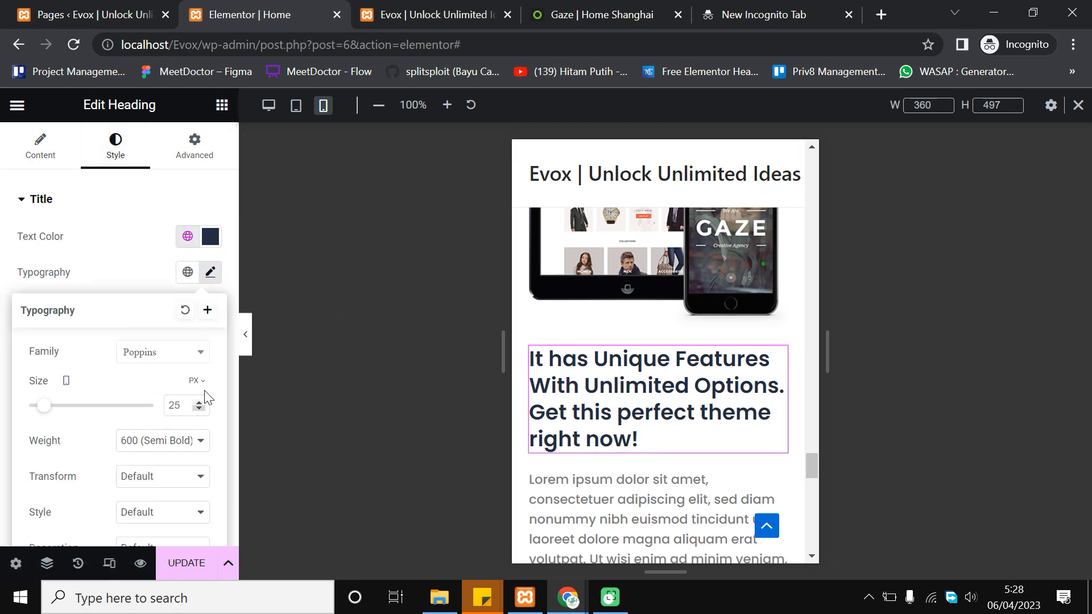
click(199, 405)
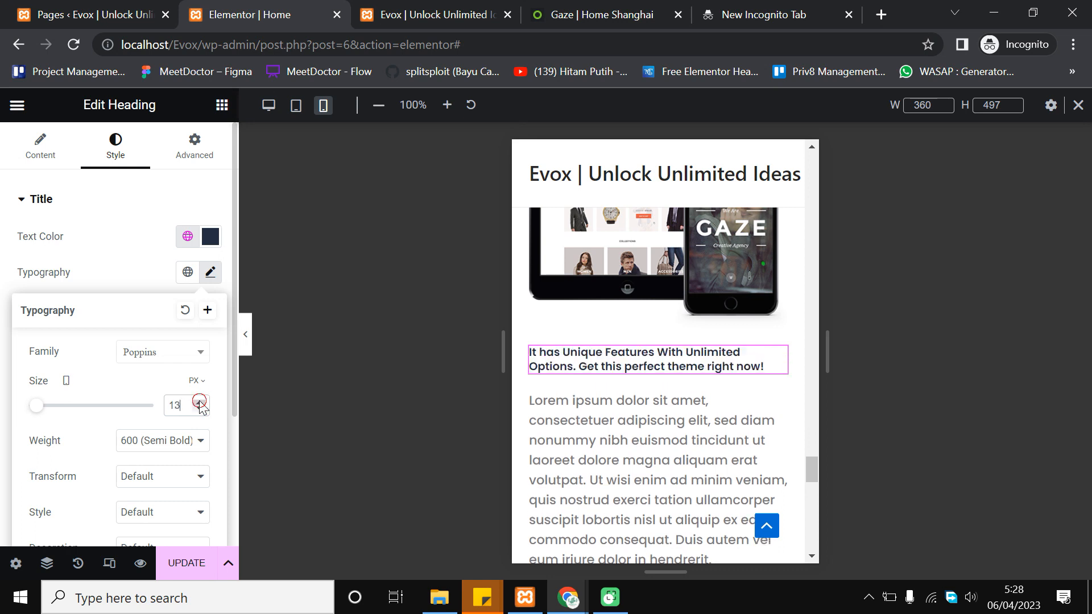
click(200, 402)
click(199, 402)
click(199, 402)
click(199, 402)
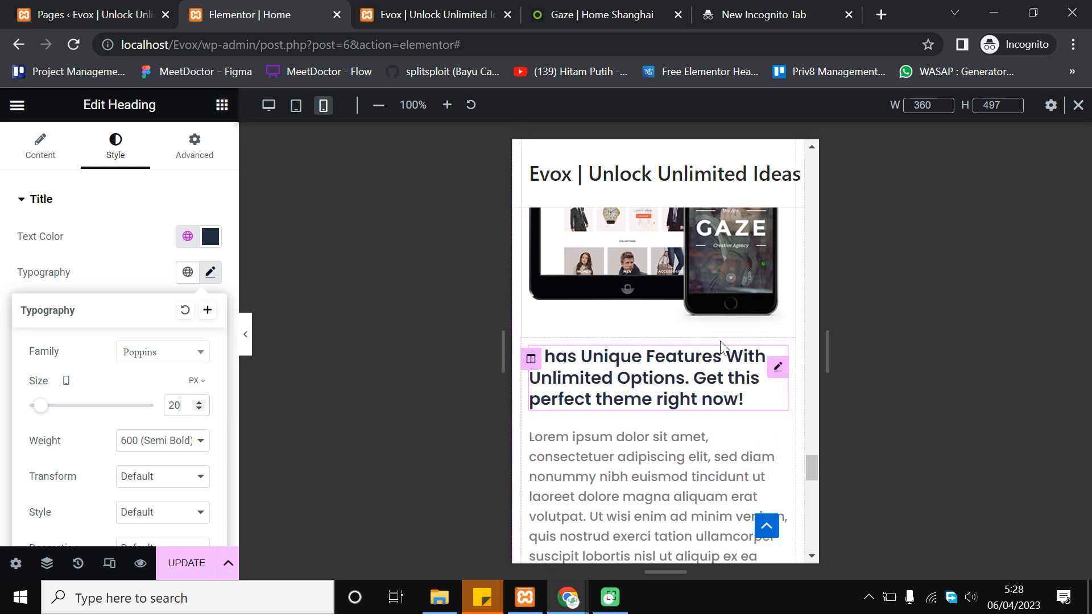
scroll(664, 348, down, 2)
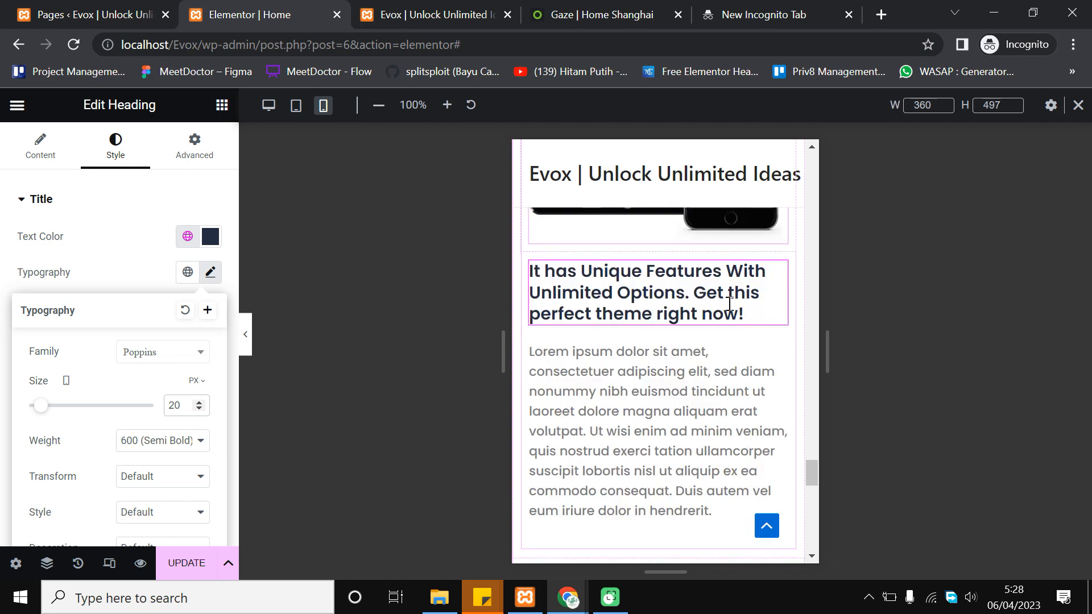
Set the Lorem ipsum paragraph below the heading to 14 px font size
click(659, 351)
click(132, 151)
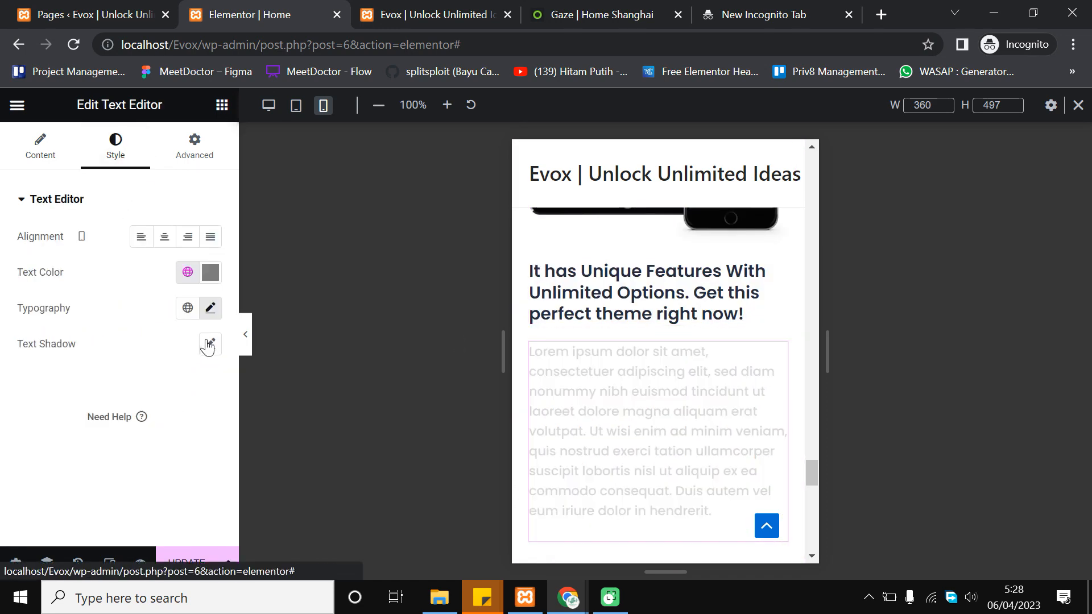
click(211, 314)
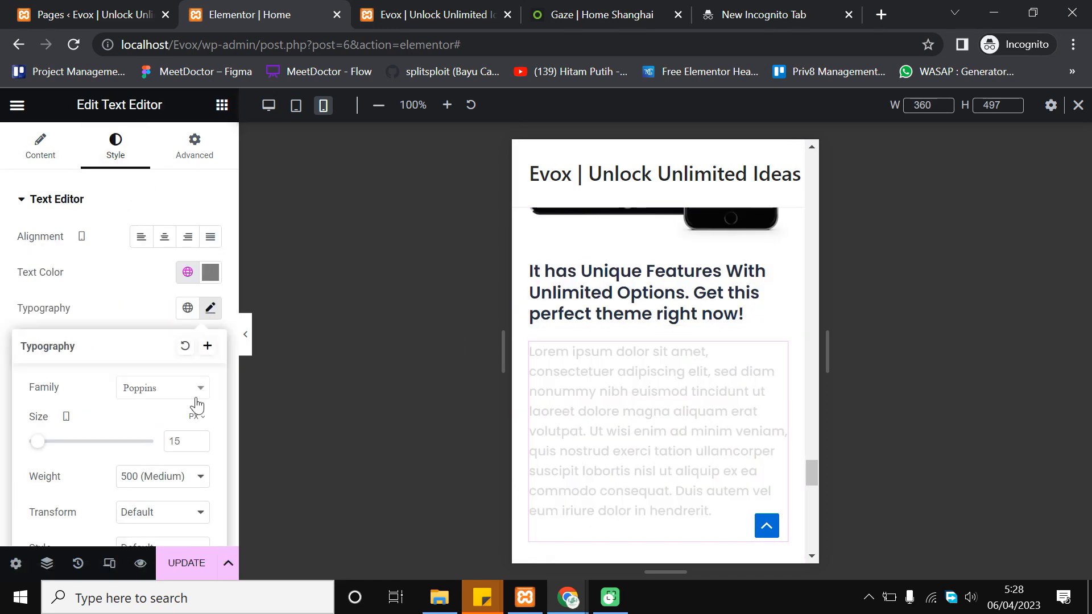
click(199, 445)
click(199, 445)
click(199, 445)
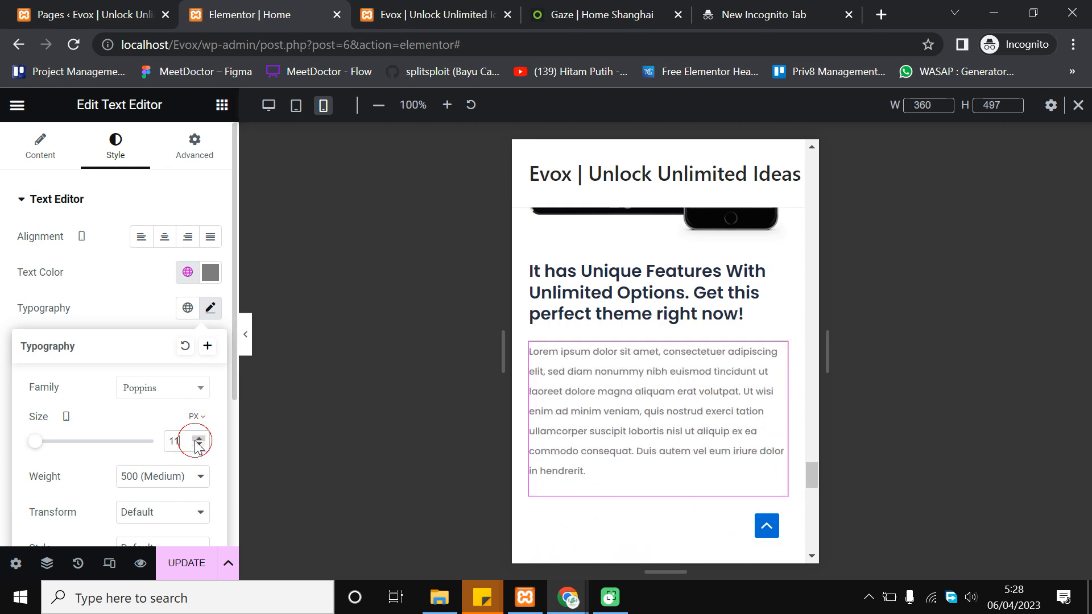
click(196, 441)
click(197, 441)
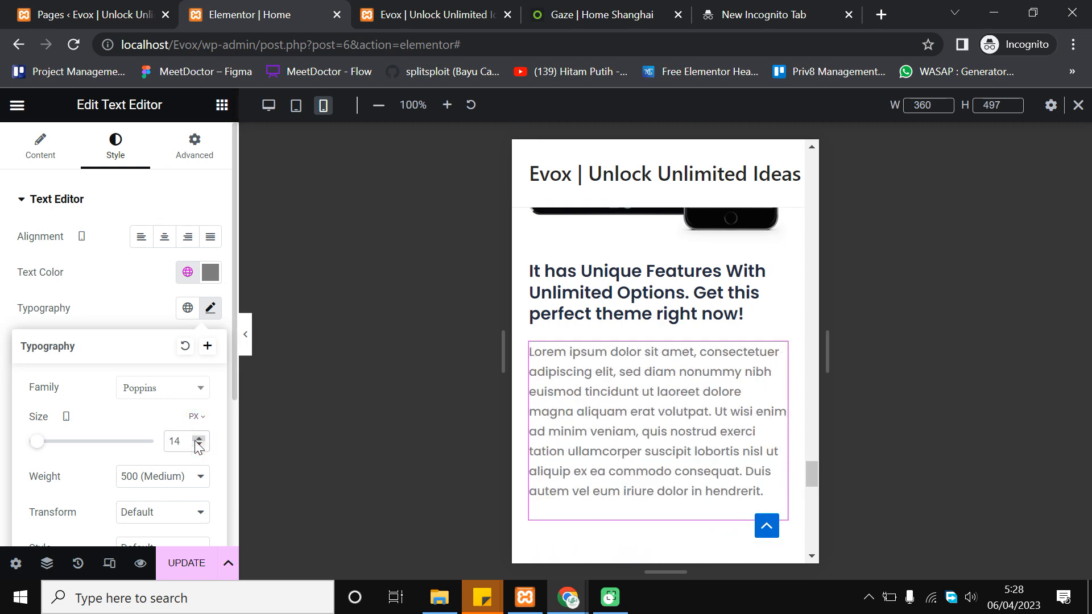
click(198, 439)
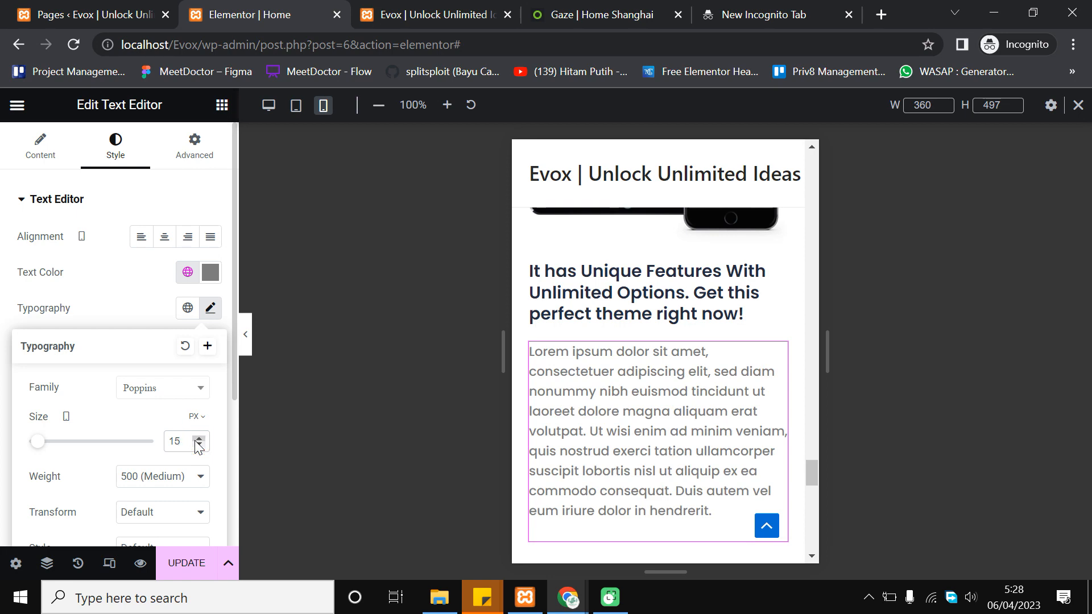
click(199, 445)
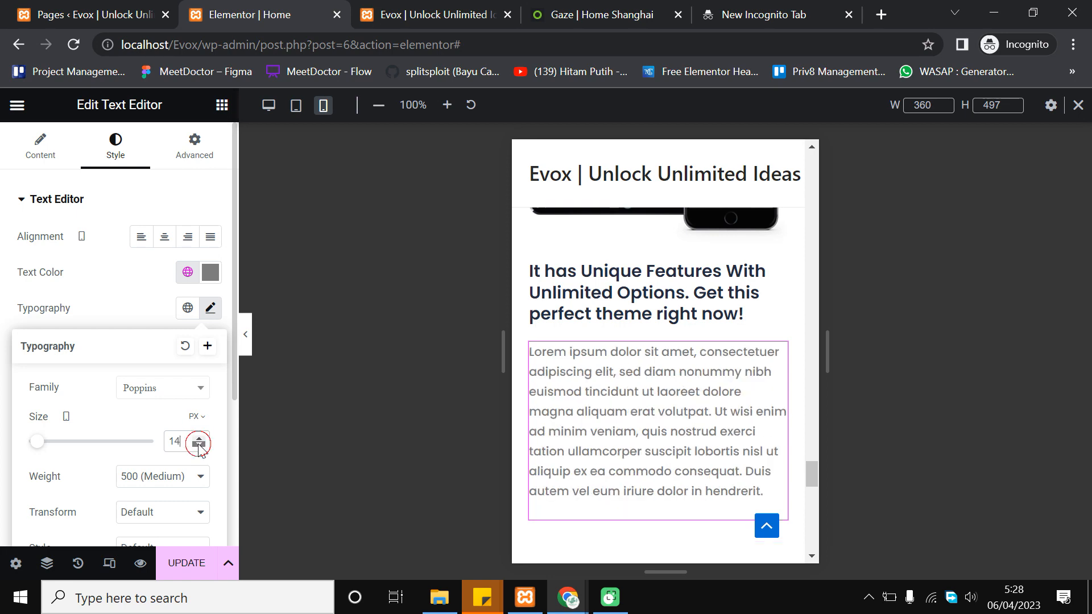
scroll(680, 327, down, 1)
scroll(754, 335, up, 2)
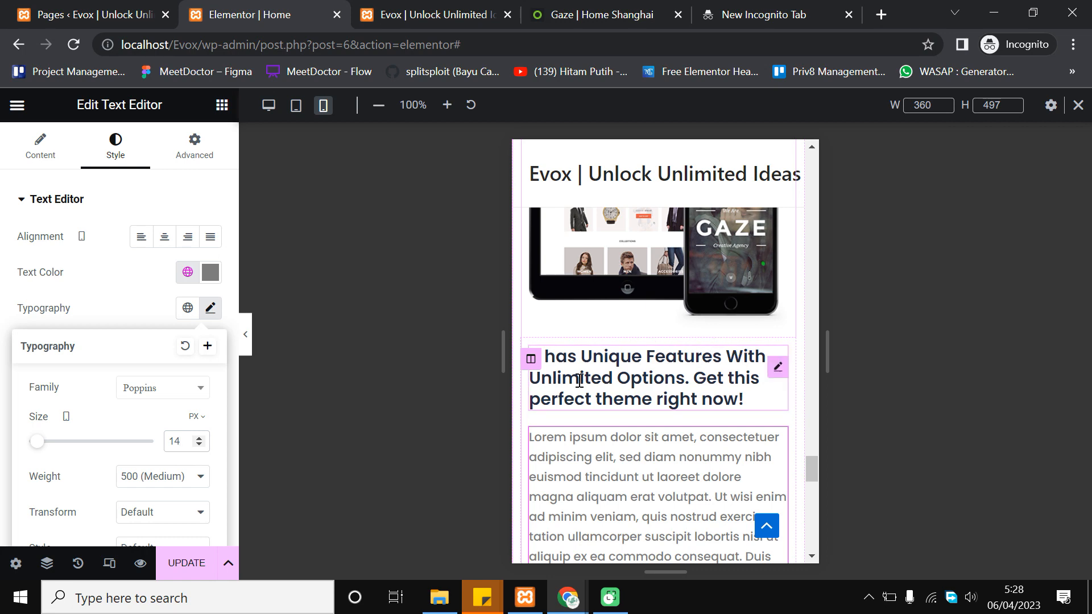
scroll(592, 398, up, 2)
scroll(603, 415, down, 2)
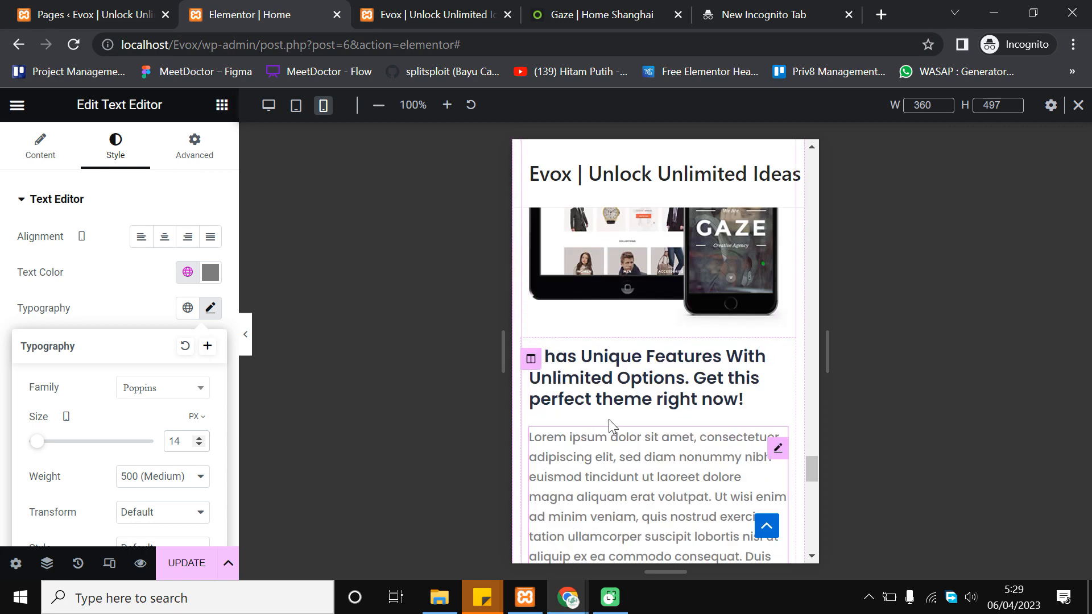
scroll(586, 330, down, 2)
scroll(586, 318, up, 1)
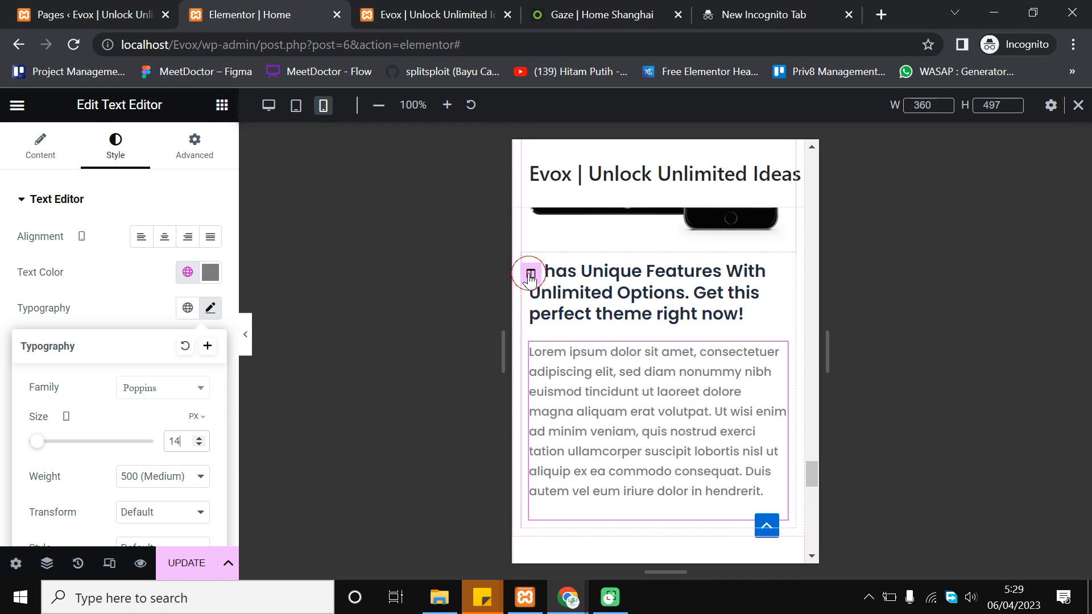
Give the features column unlinked padding of 0/10/0/10 px
click(531, 275)
click(194, 142)
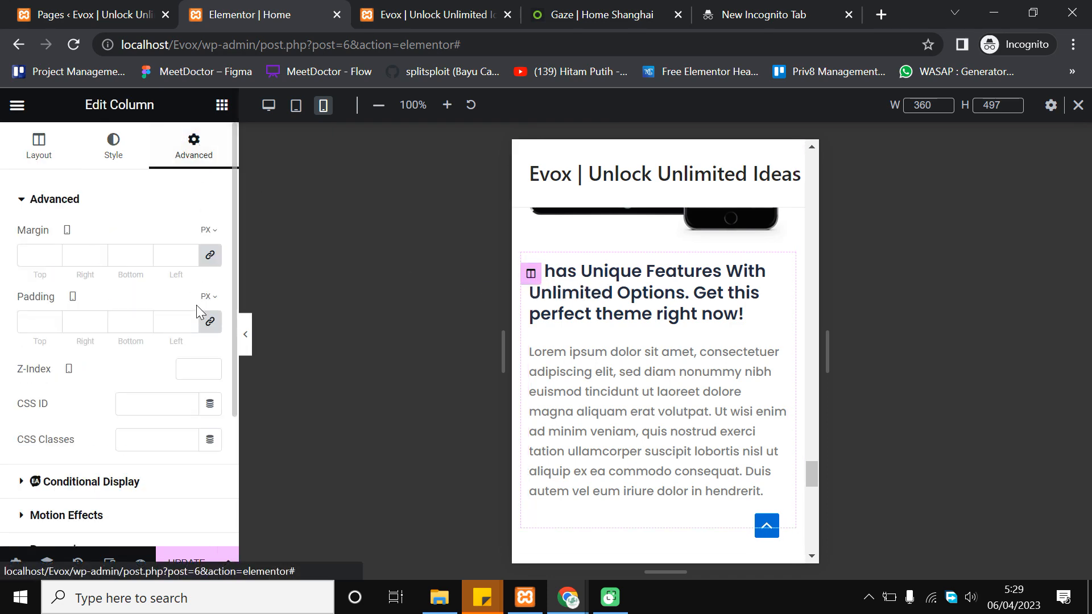
click(209, 321)
click(98, 322)
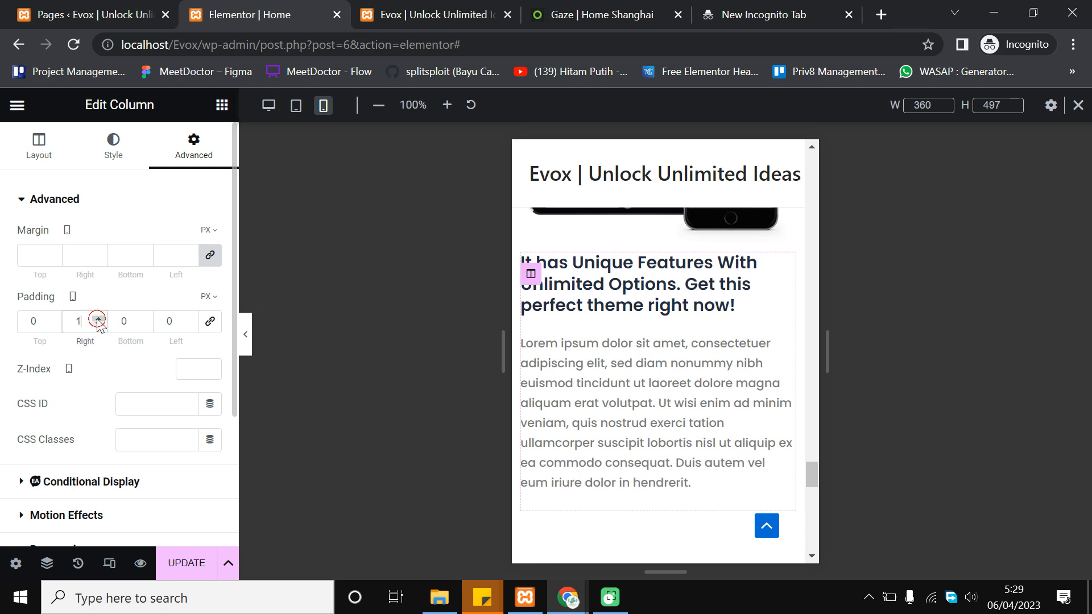
click(98, 322)
click(98, 321)
click(99, 323)
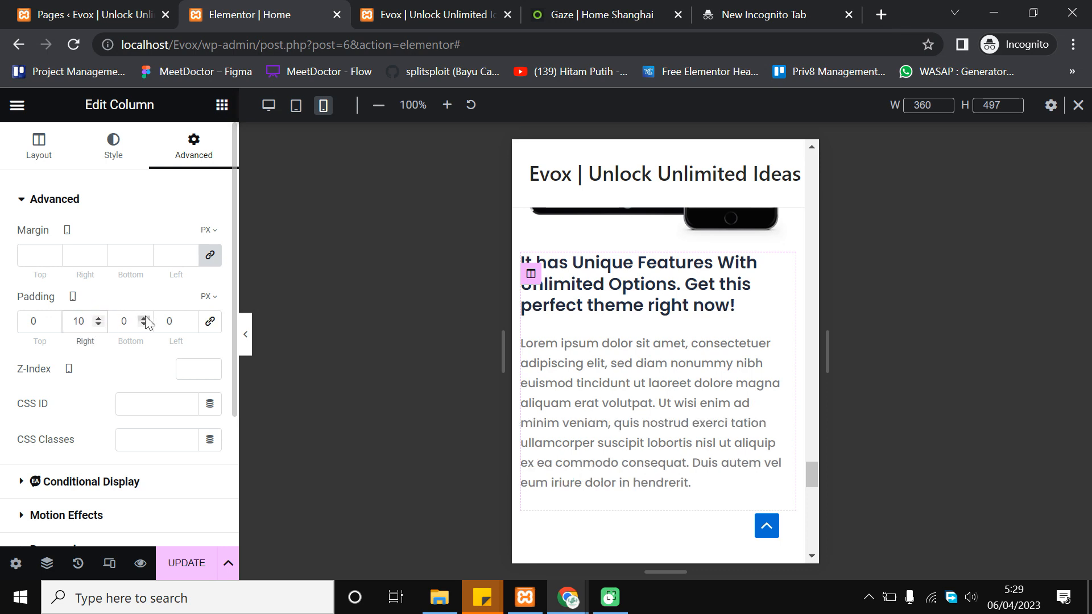
click(189, 319)
click(188, 319)
click(188, 319)
click(188, 319)
click(188, 319)
click(188, 319)
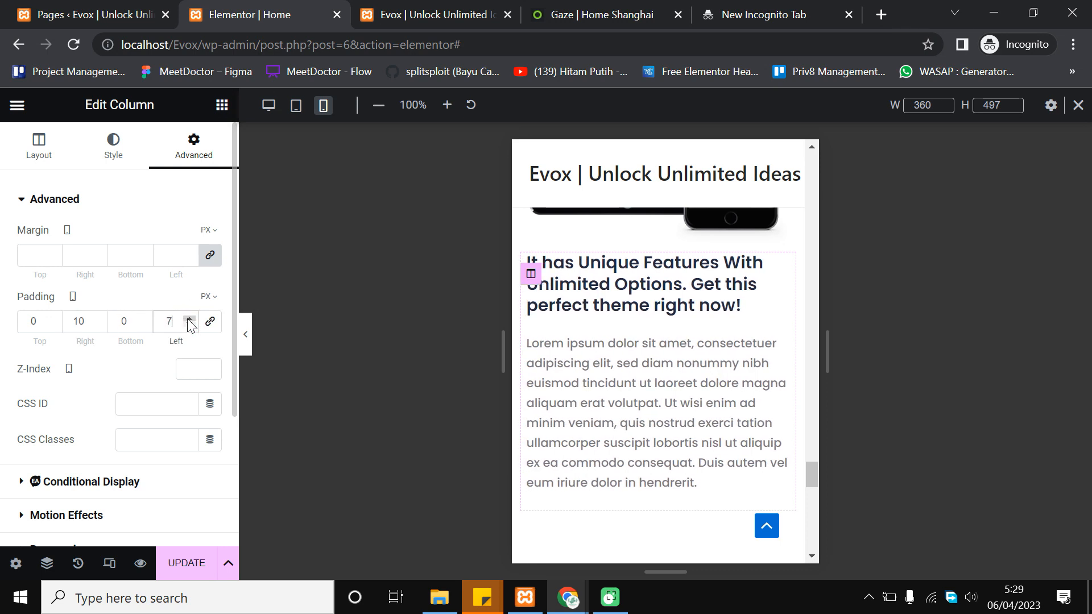
click(188, 319)
click(188, 319)
click(189, 319)
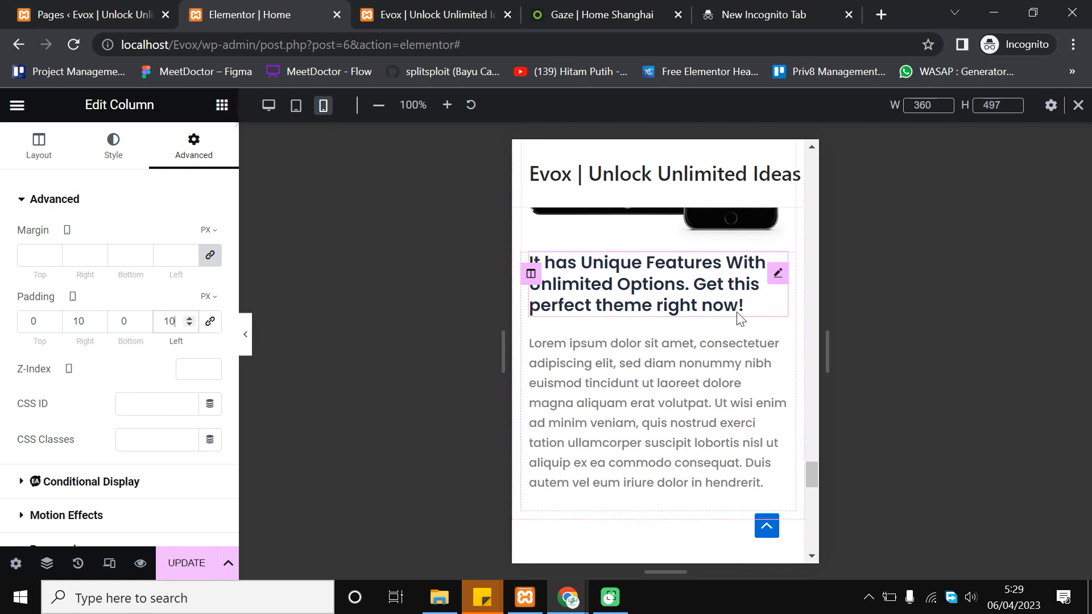
scroll(739, 298, down, 5)
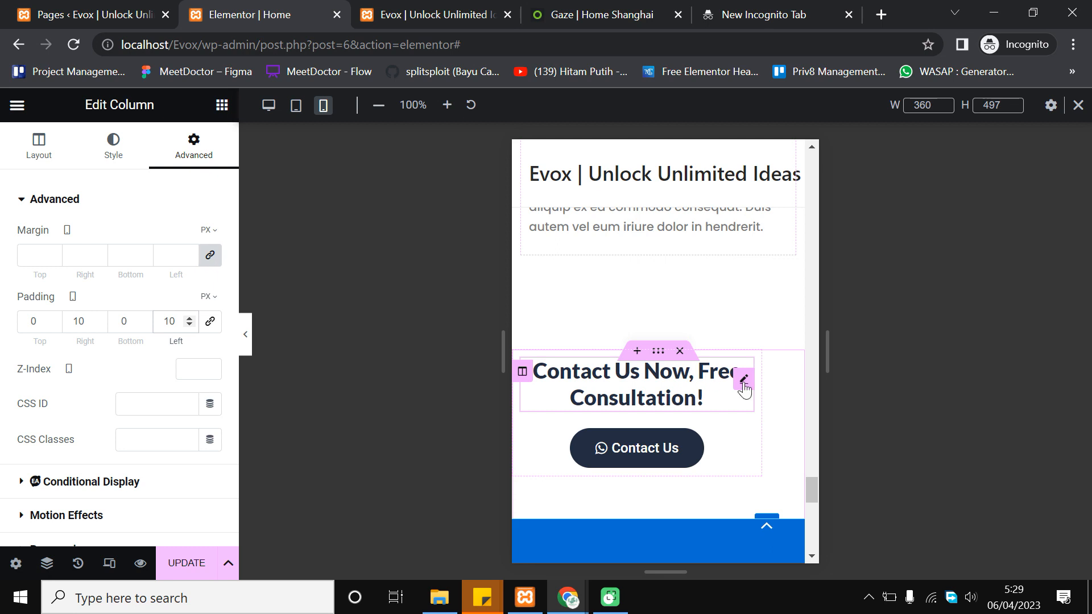
Centre the 'Contact Us Now, Free Consultation!' heading text on mobile
click(677, 391)
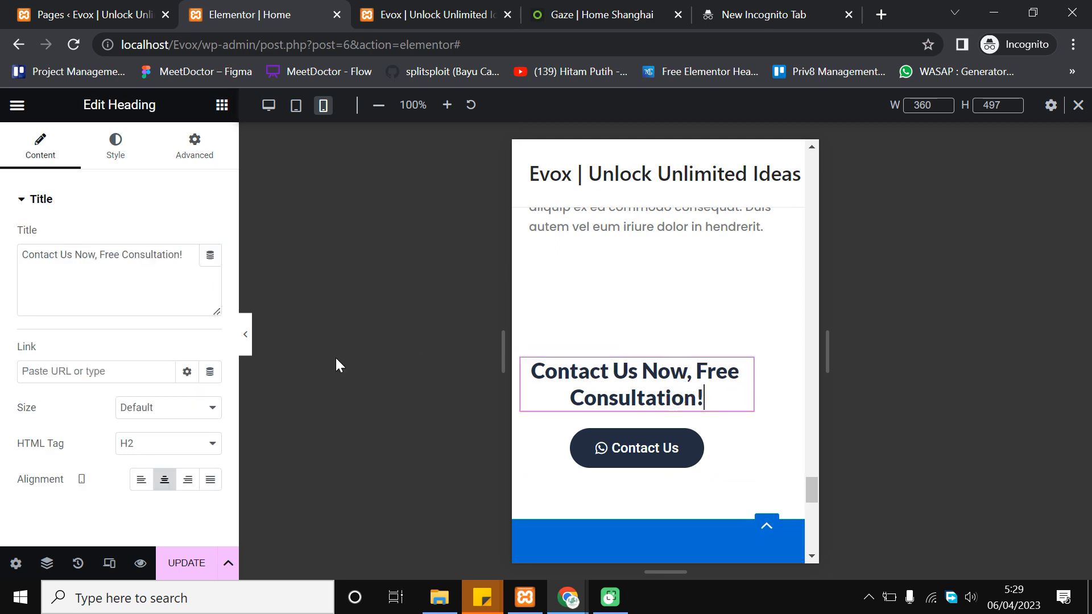
click(170, 483)
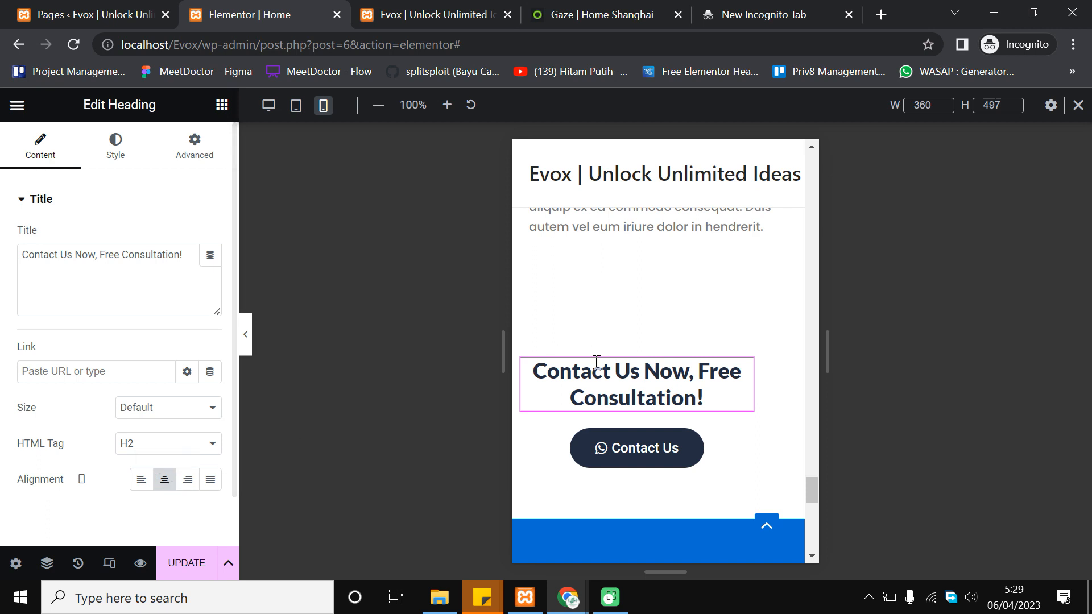
scroll(793, 379, down, 2)
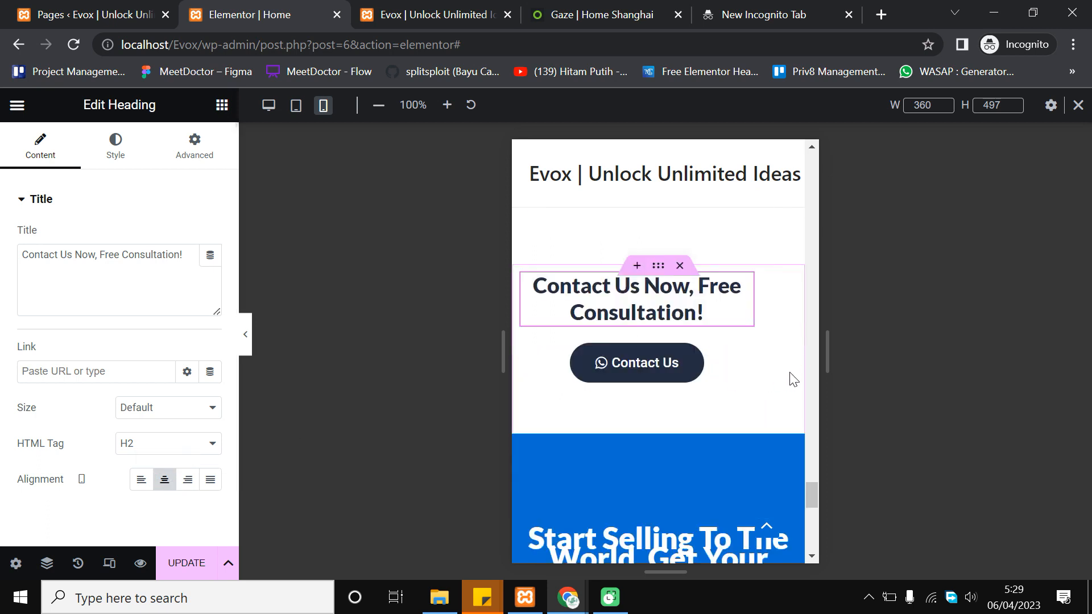
Centre the heading's column horizontally, then bring up the live Evox page
click(658, 266)
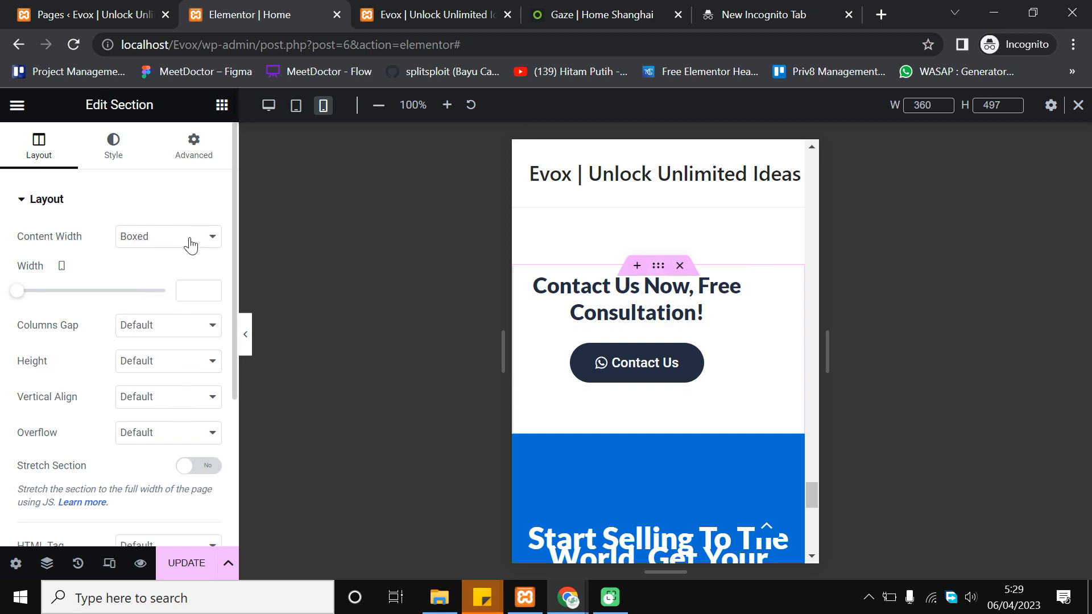
scroll(190, 245, down, 4)
scroll(529, 375, up, 2)
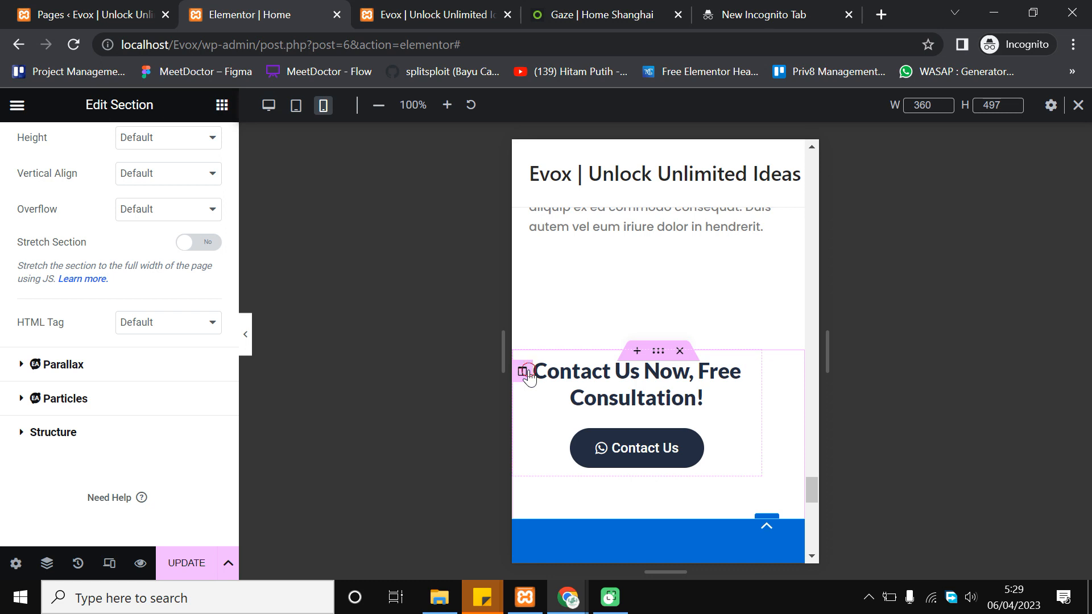
click(523, 372)
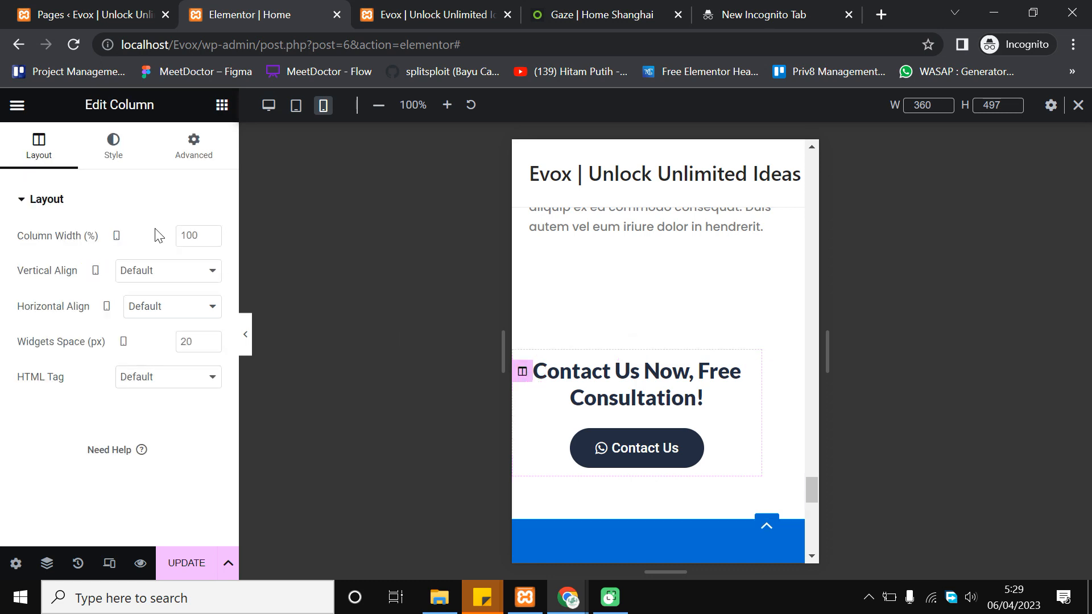
click(182, 308)
click(182, 351)
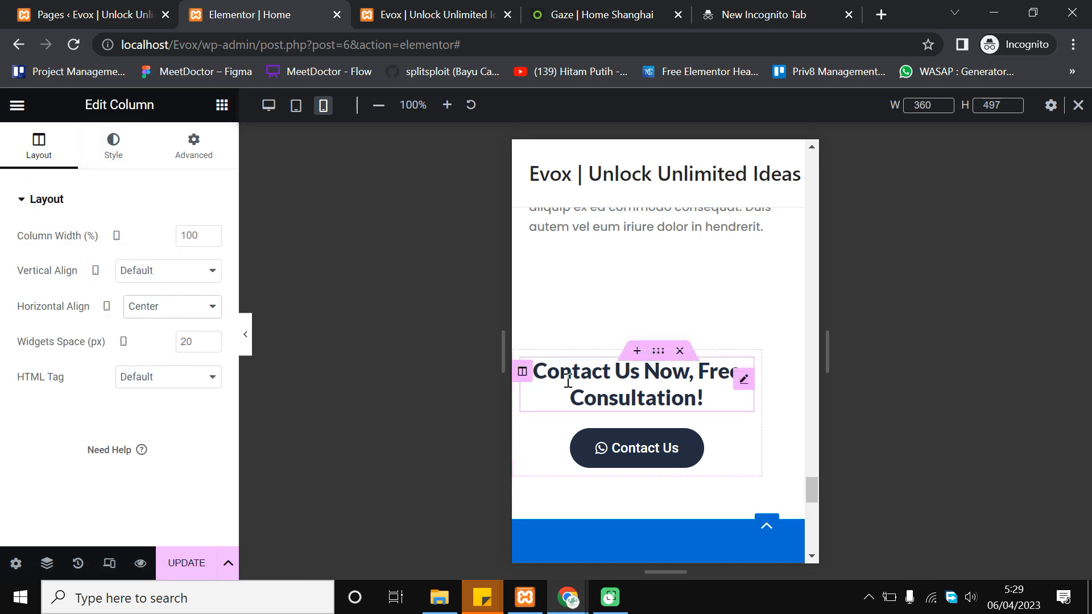
click(744, 379)
click(423, 15)
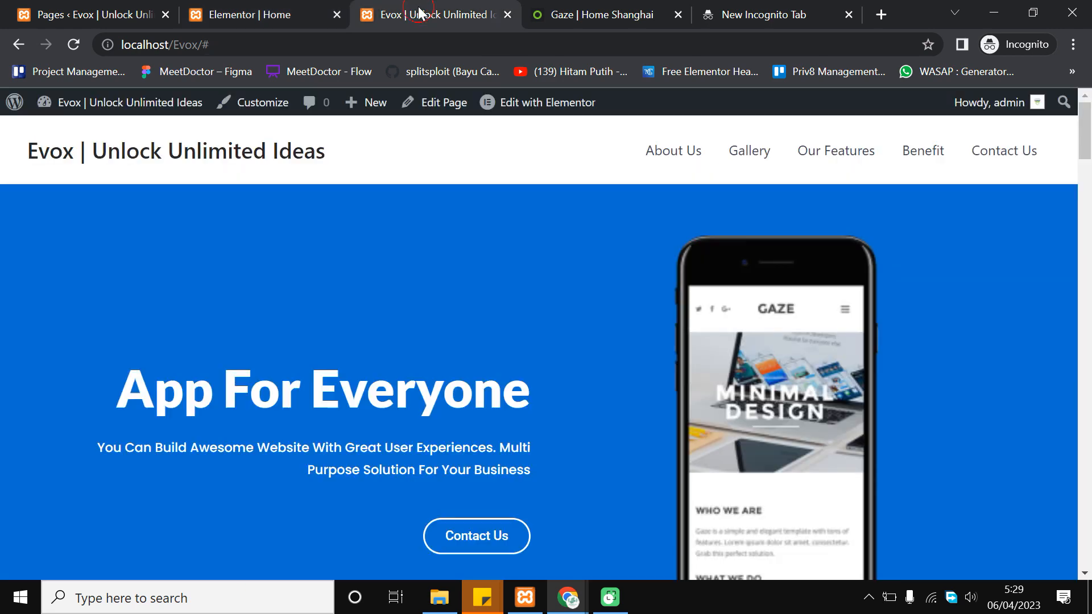
Return to the Elementor page editor and briefly preview the page at full width without the panel
scroll(1089, 236, down, 4)
drag(1089, 156, 1089, 507)
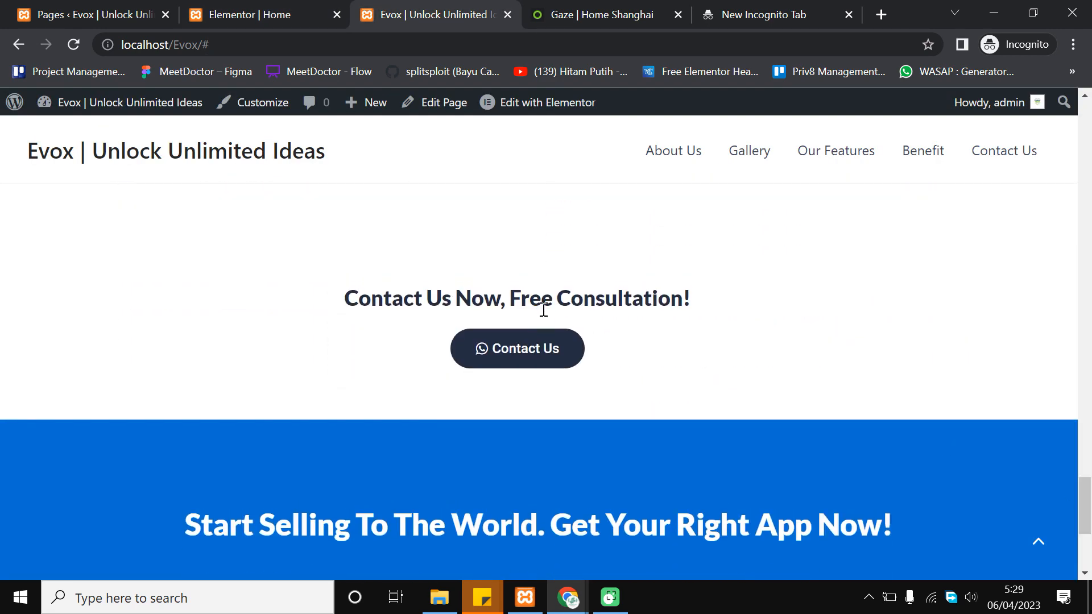
click(271, 6)
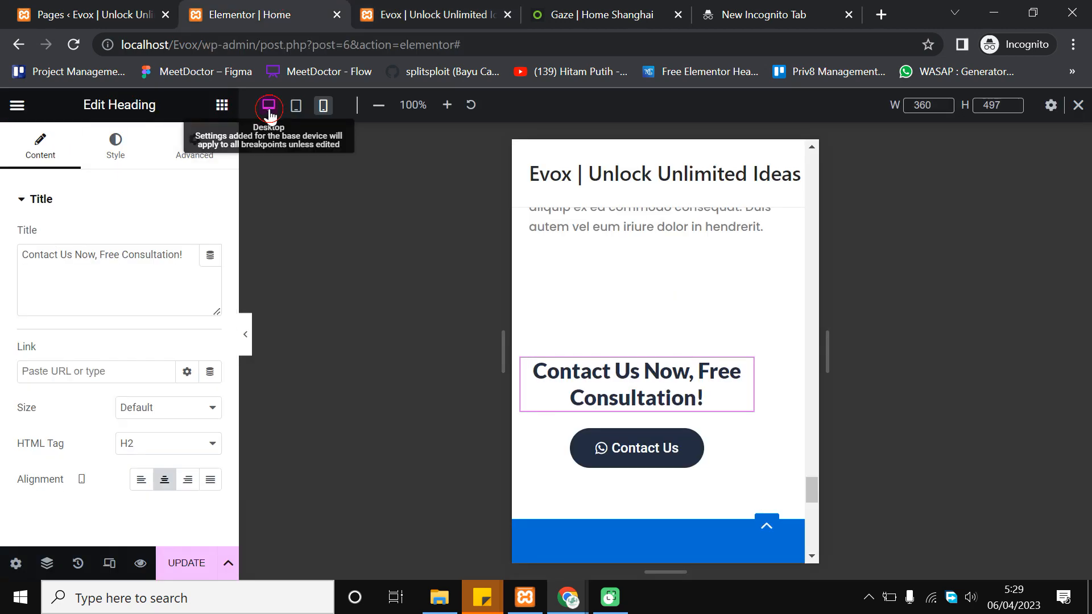
scroll(866, 415, up, 7)
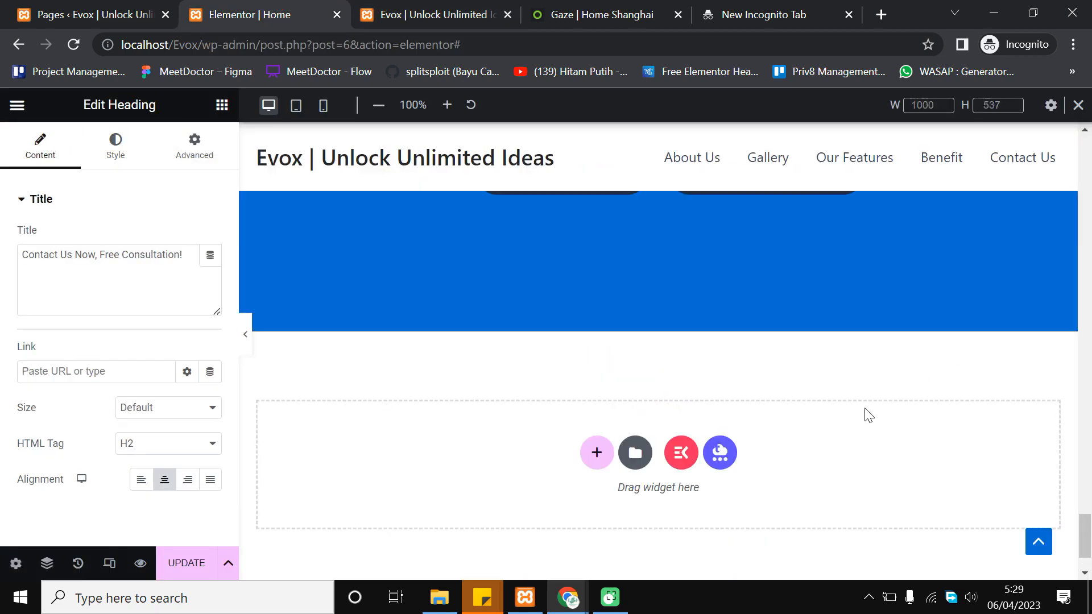
scroll(865, 409, up, 2)
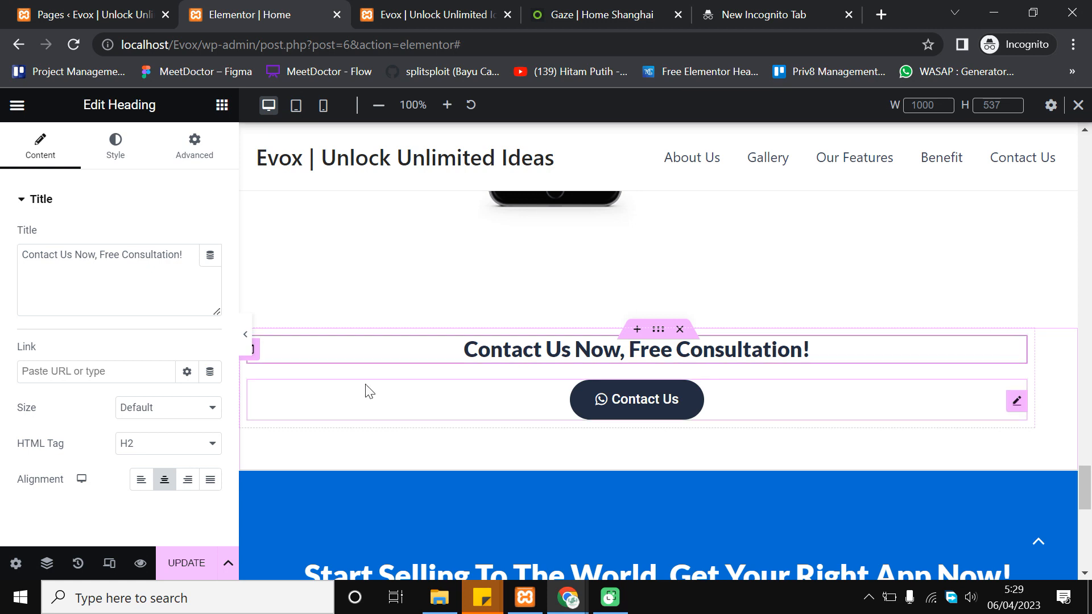
click(244, 339)
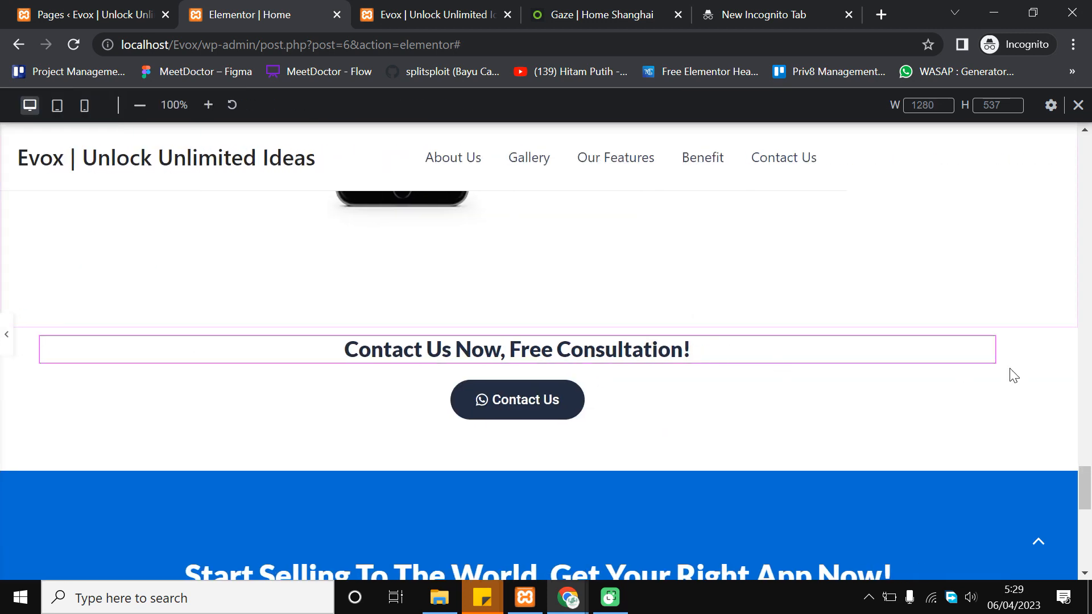
key(ctrl+p)
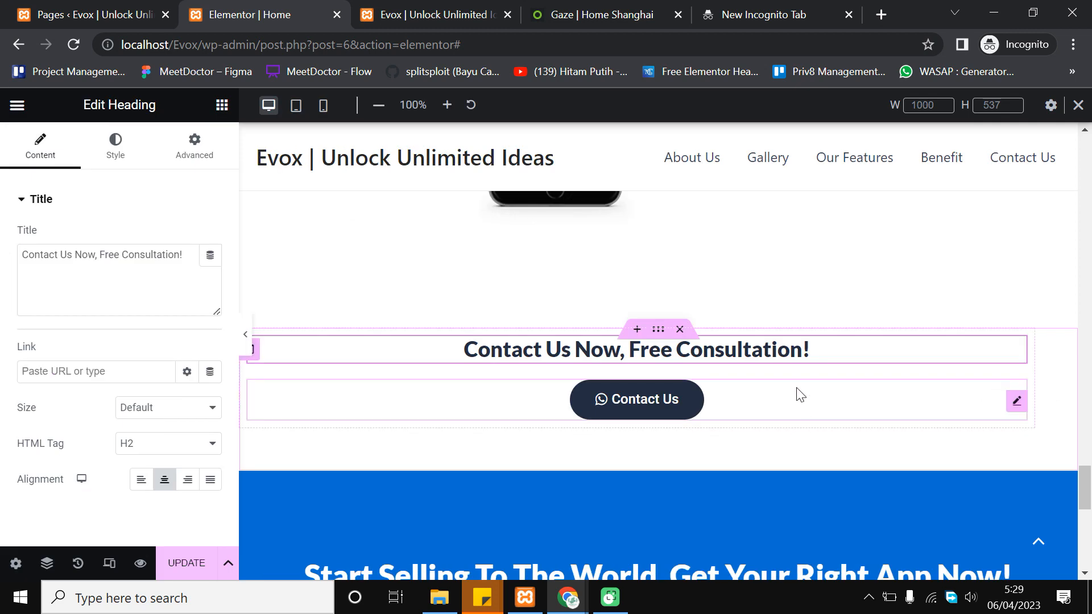
Inspect the contact section, its heading and Contact Us button, then switch to 360 px mobile preview
click(662, 329)
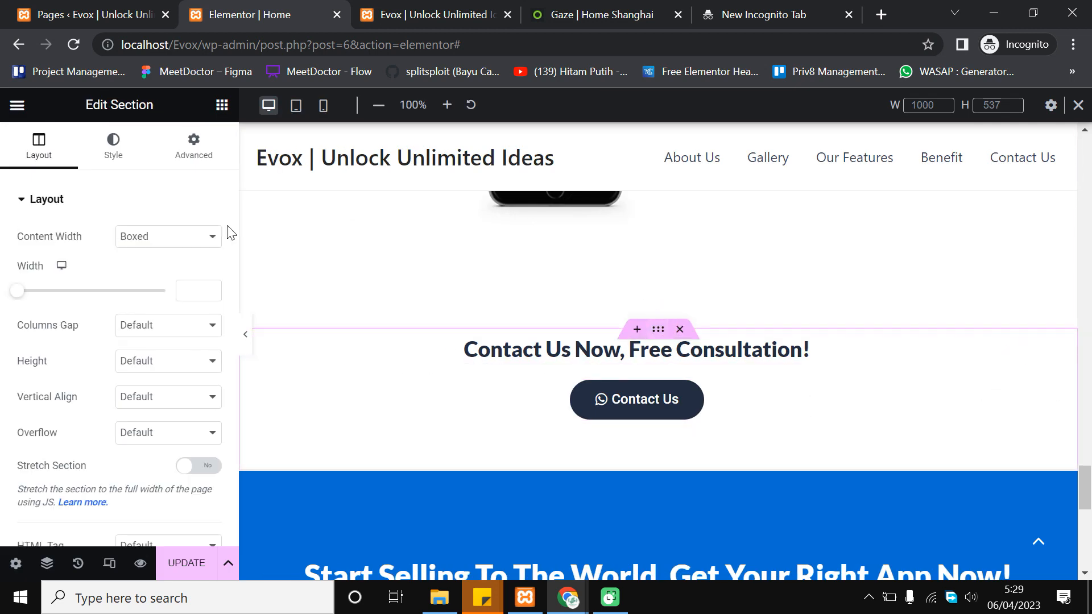
click(177, 166)
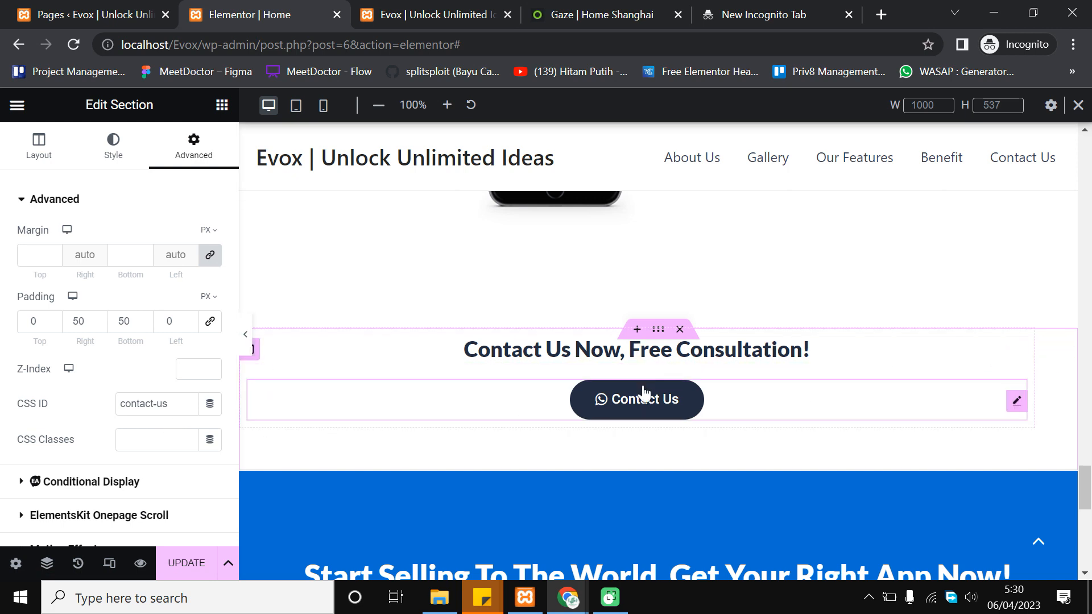
right_click(1058, 355)
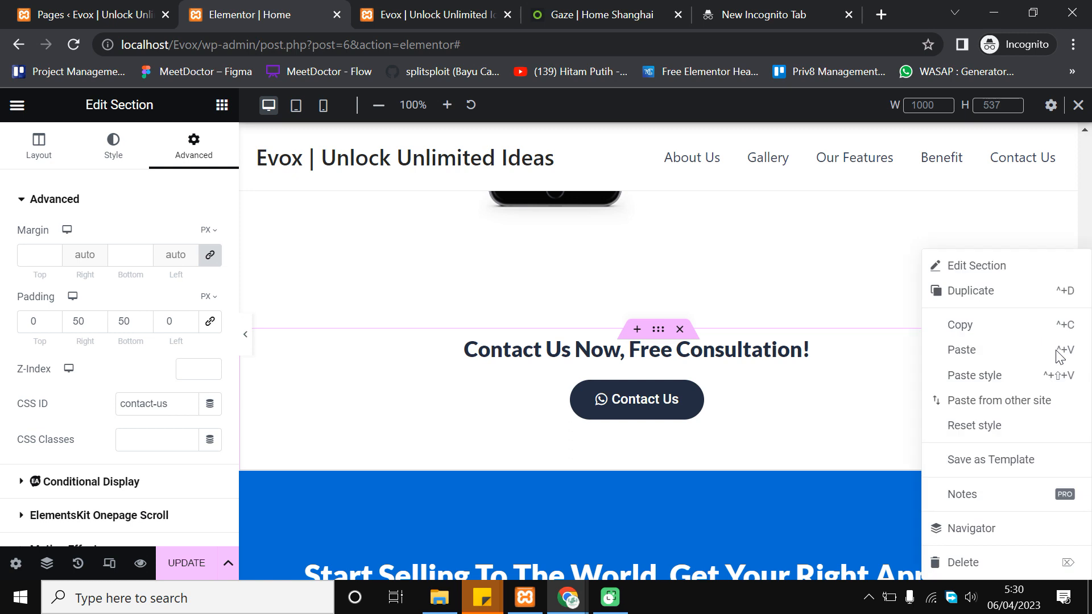
click(845, 472)
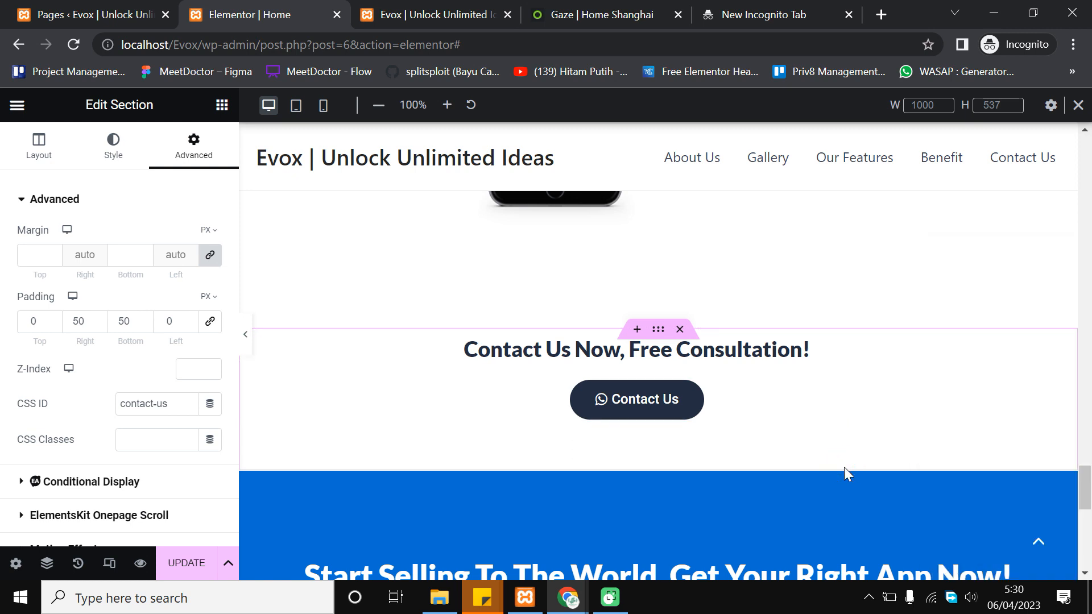
click(584, 348)
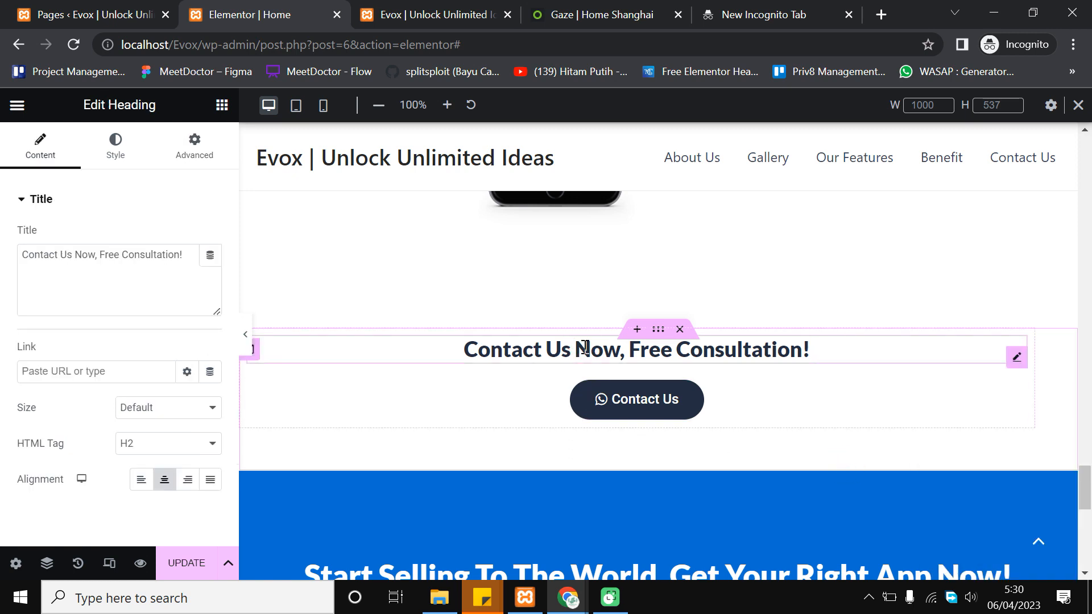
click(440, 376)
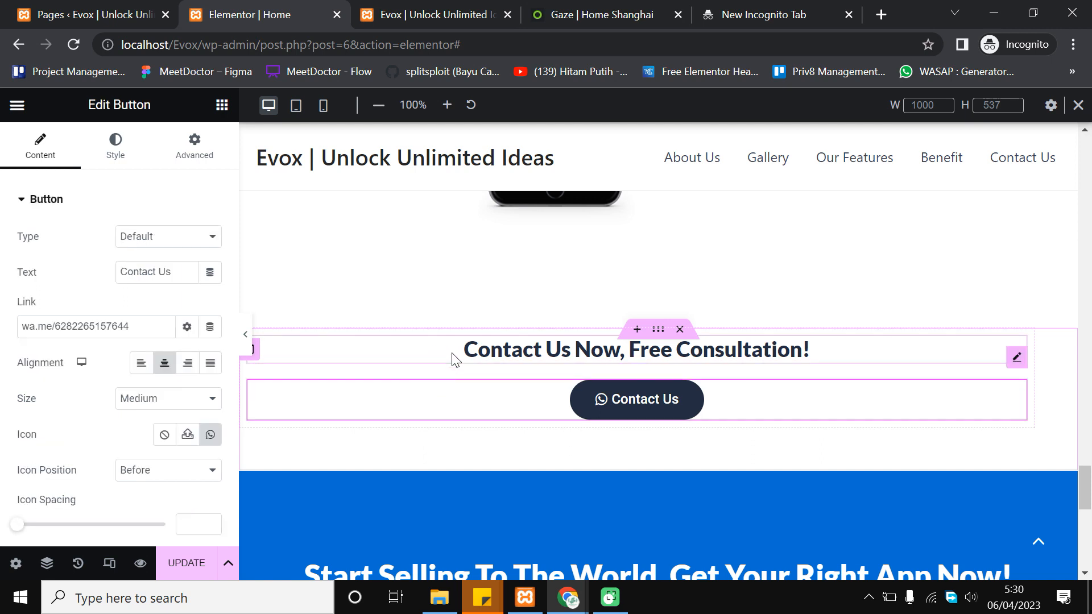
click(453, 353)
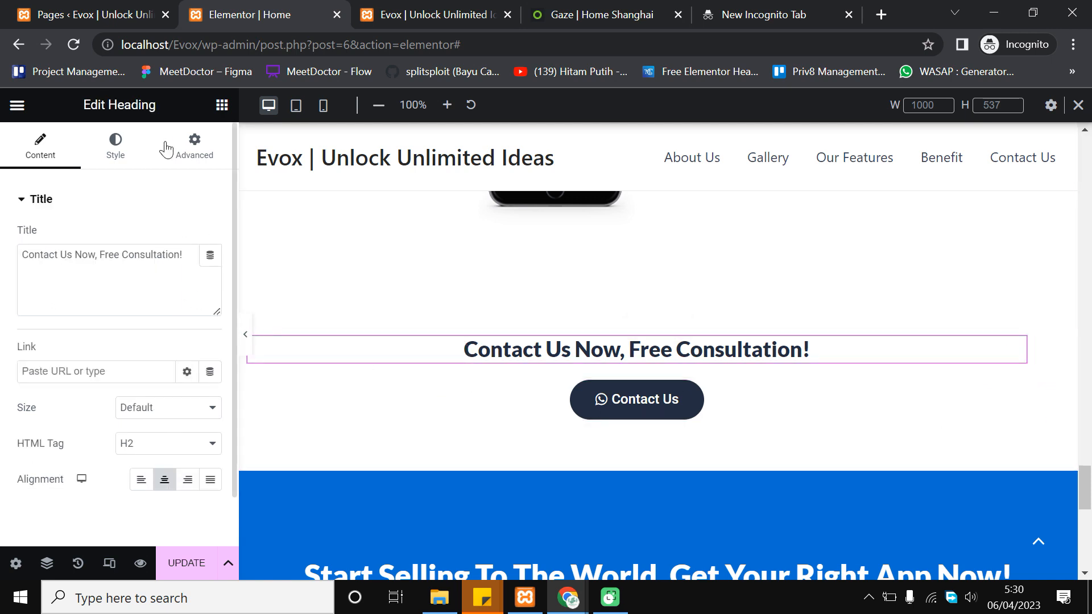
click(320, 111)
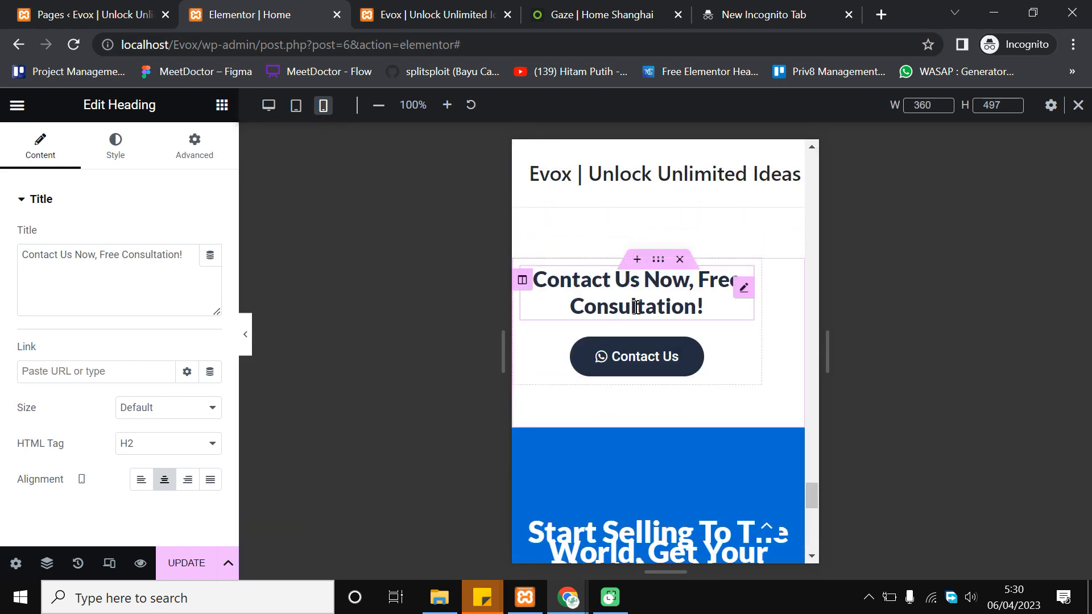
Open the settings of the centred Contact Us WhatsApp button below the consultation heading on mobile
click(637, 307)
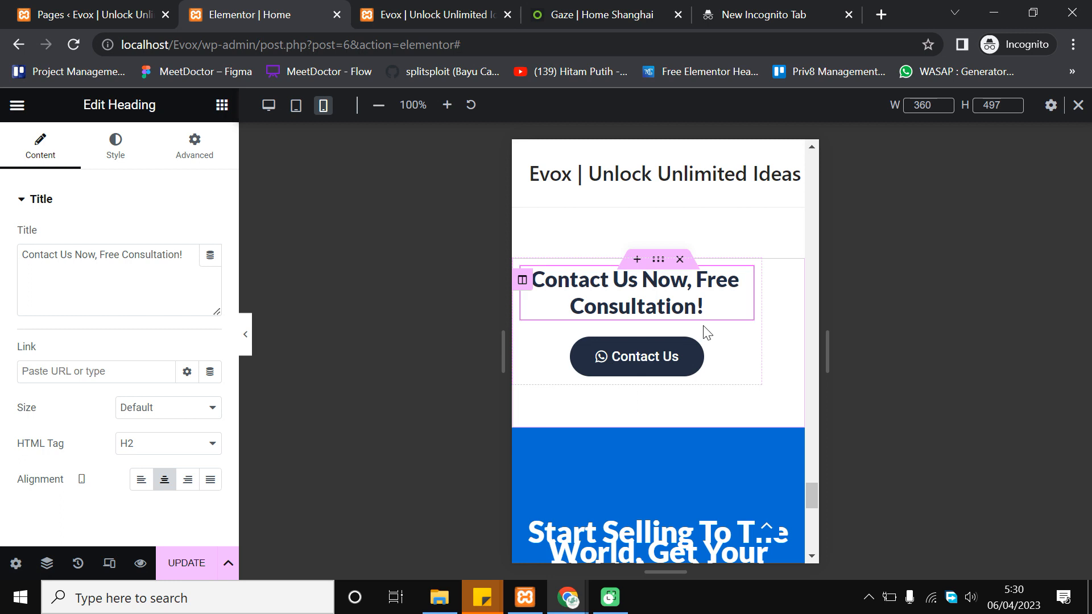
click(654, 359)
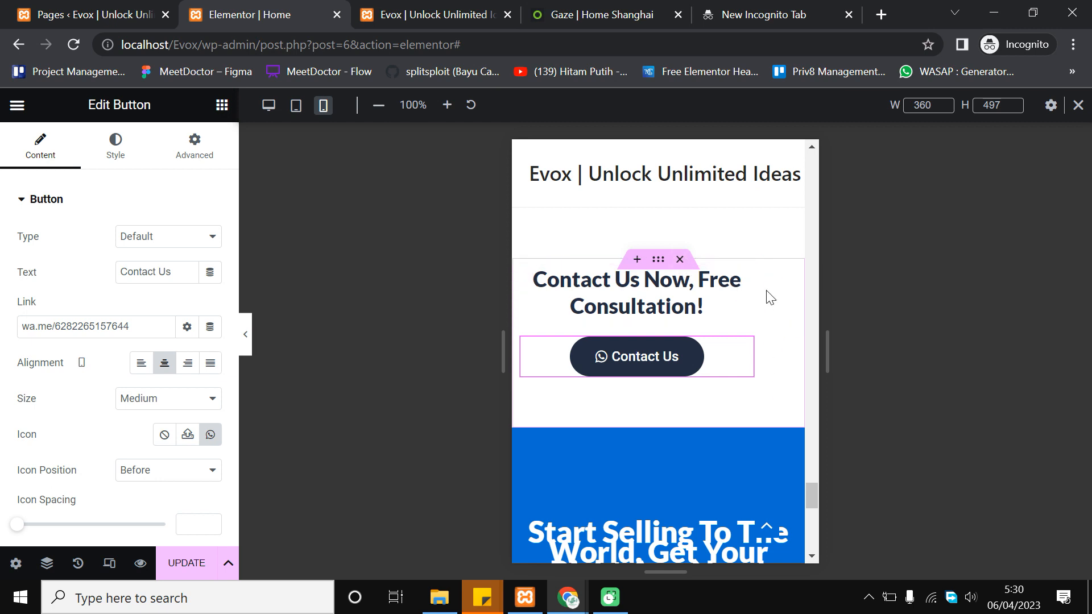
scroll(768, 306, down, 2)
scroll(767, 307, up, 2)
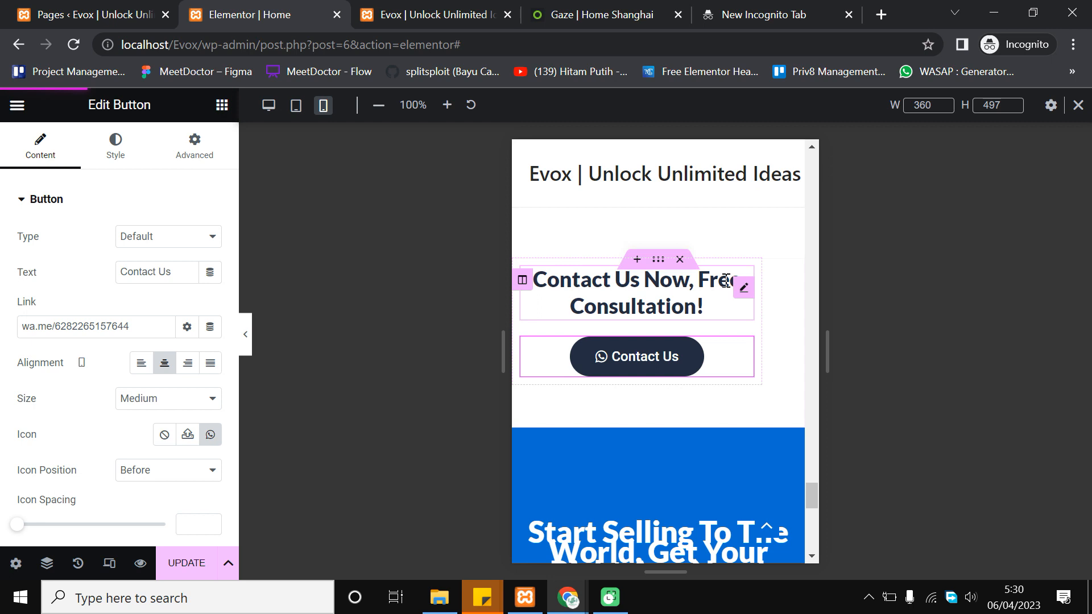
scroll(740, 319, down, 4)
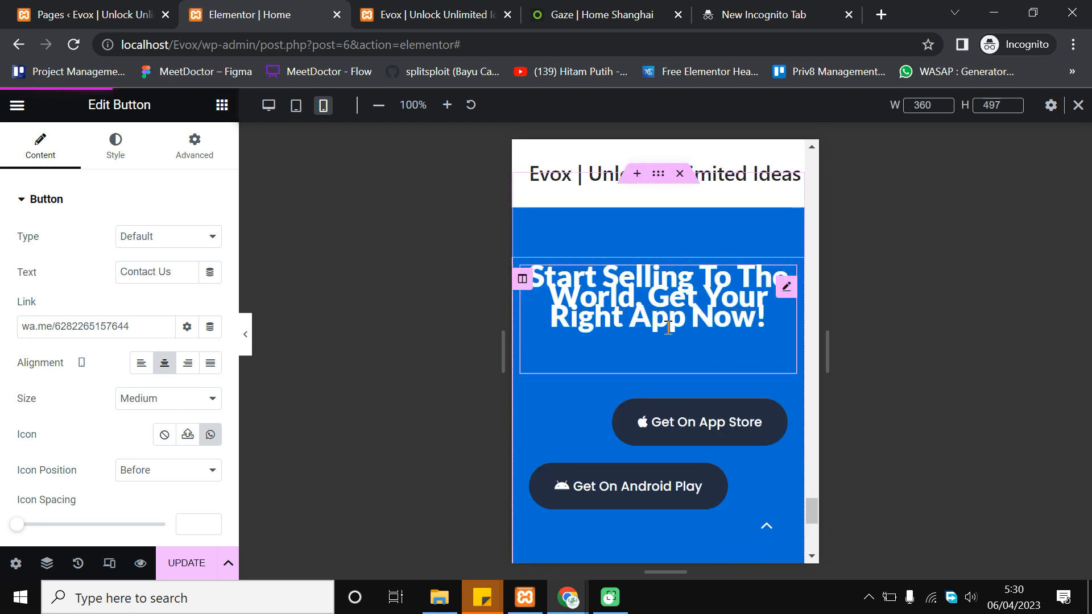
Reduce the Start Selling To The World heading's mobile typography size from 35 px to 25 px
click(652, 298)
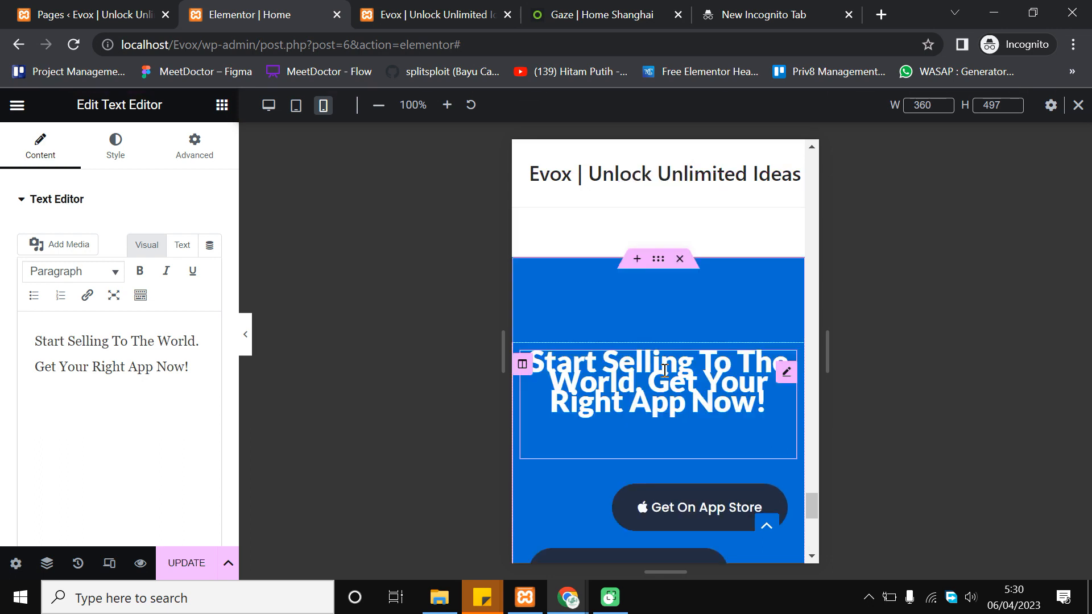
click(112, 159)
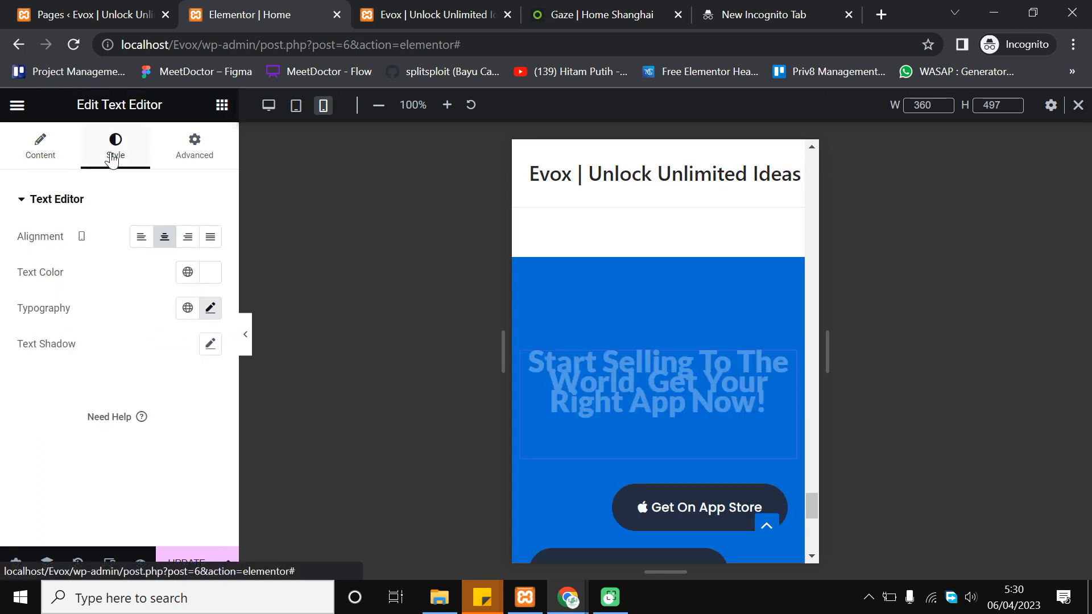
click(214, 313)
scroll(145, 422, down, 2)
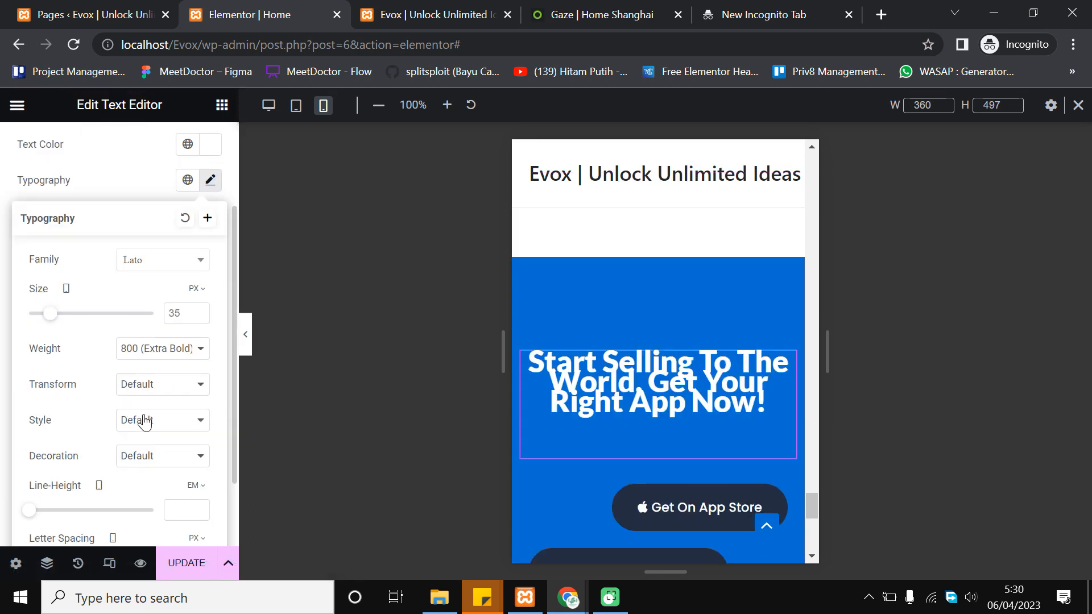
key(BackSpace)
key(BackSpace)
text(18)
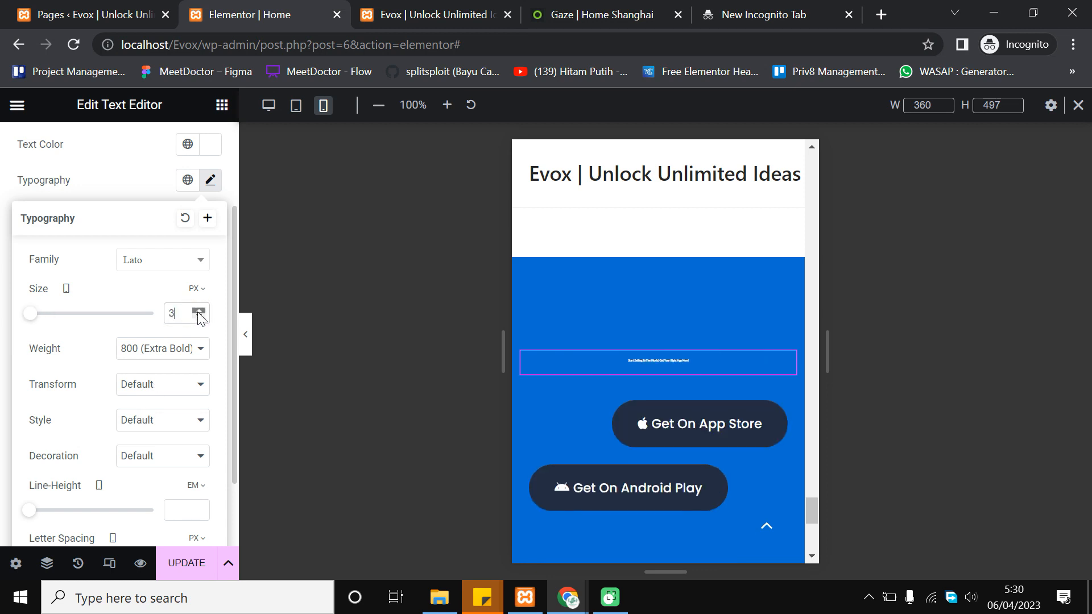
drag(198, 313, 199, 317)
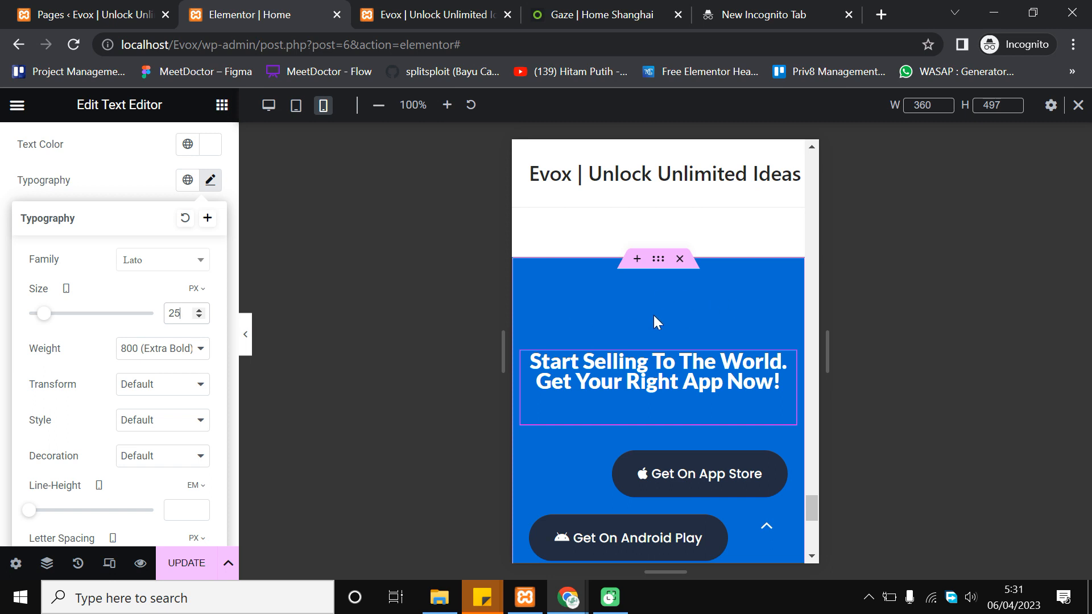
scroll(653, 315, down, 1)
Set mobile alignment to Center for the Get On App Store and Get On Android Play buttons
click(672, 398)
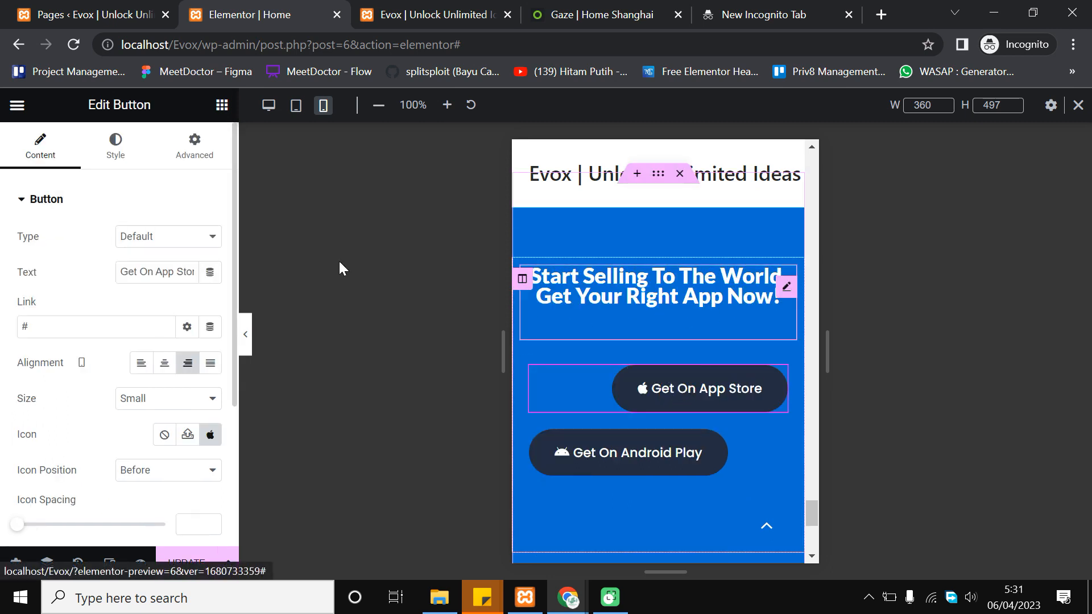
click(166, 367)
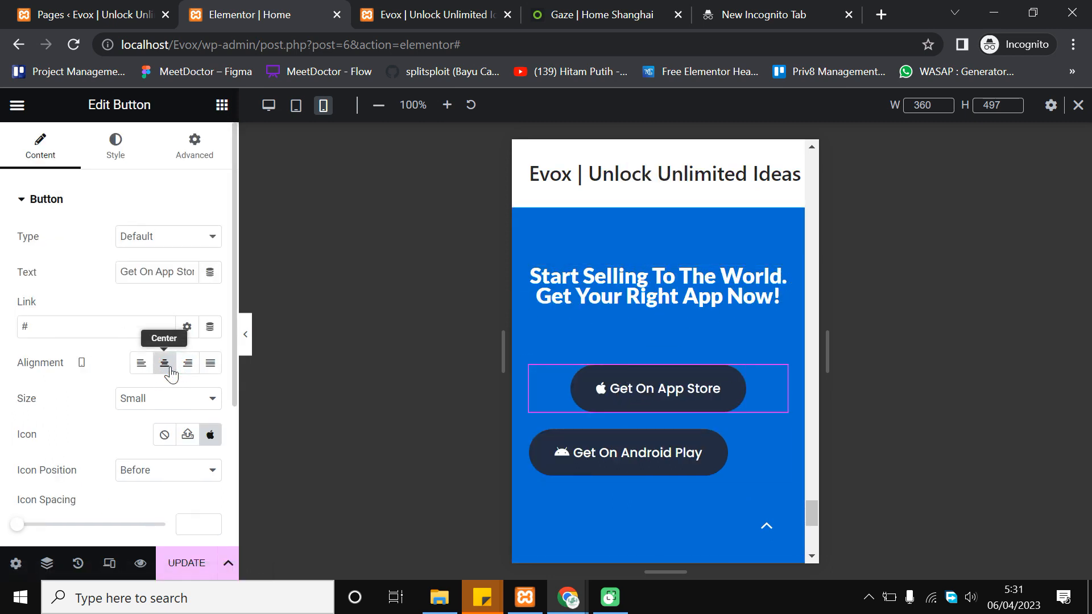
click(557, 437)
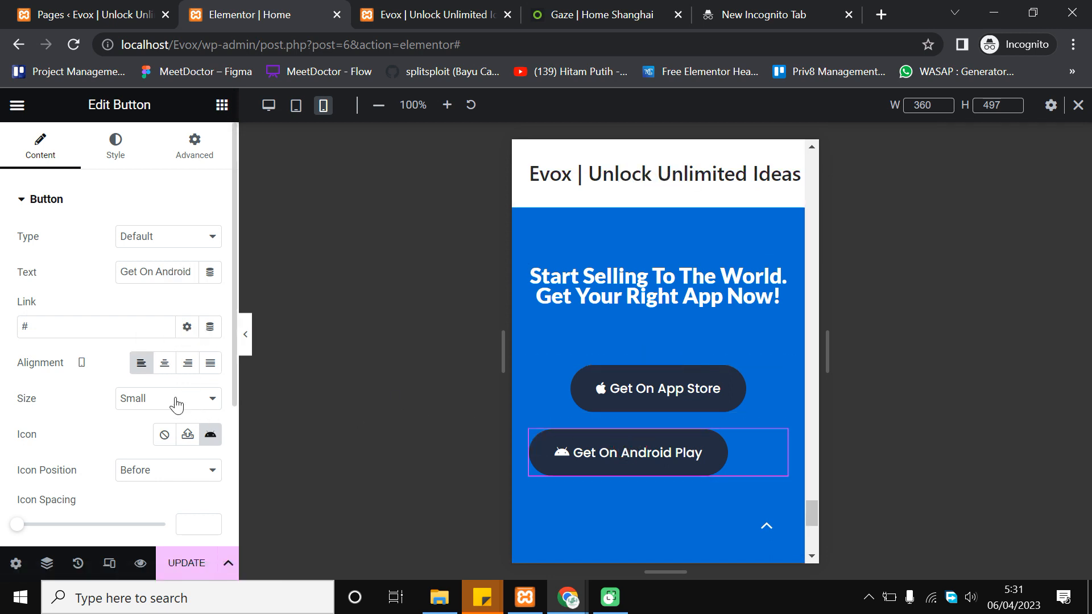
click(165, 366)
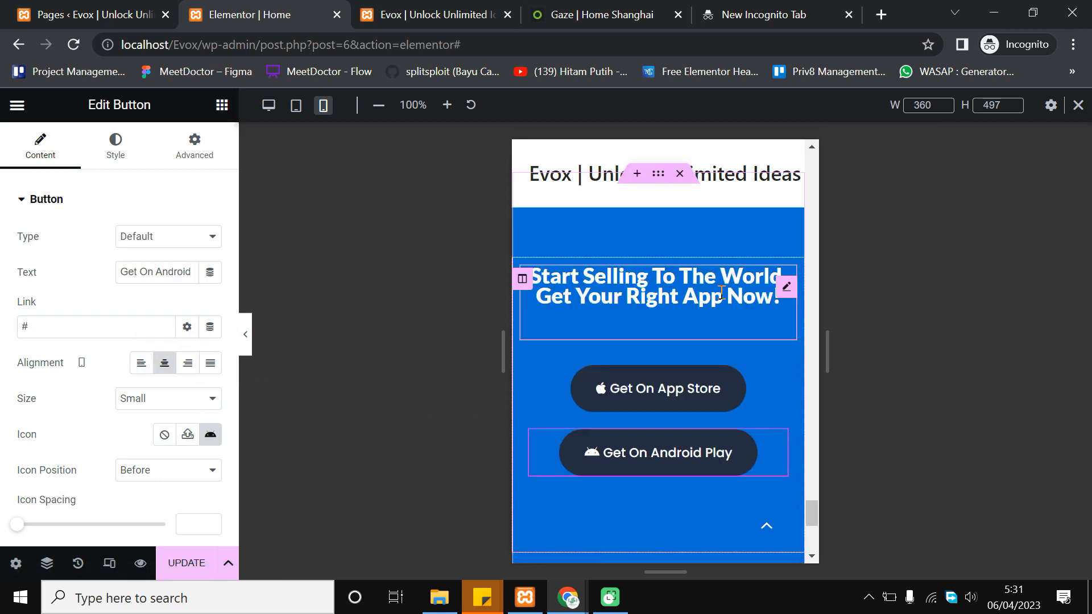
Save the page changes with UPDATE
scroll(720, 292, down, 4)
scroll(720, 292, down, 2)
click(183, 564)
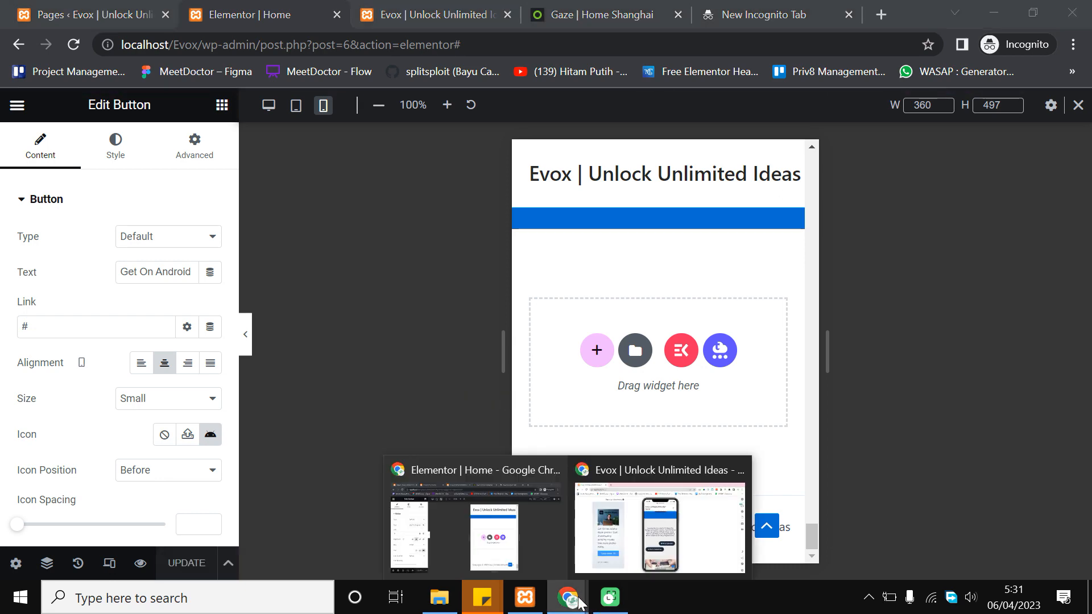
Reload the saved Evox site in the Chrome phone simulator and scroll down through its sections
mouse_move(581, 603)
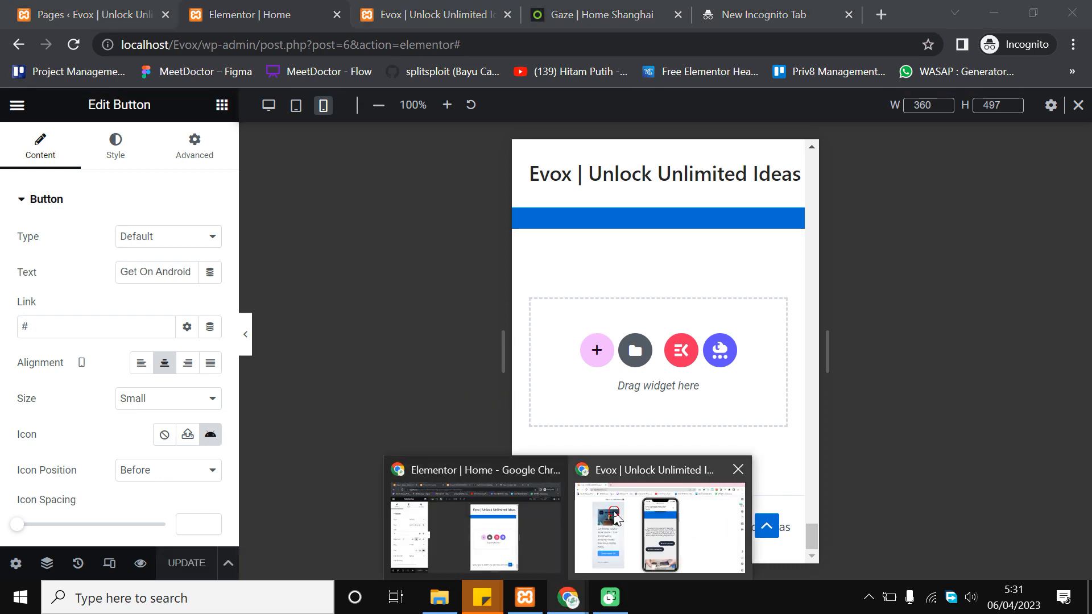
click(660, 520)
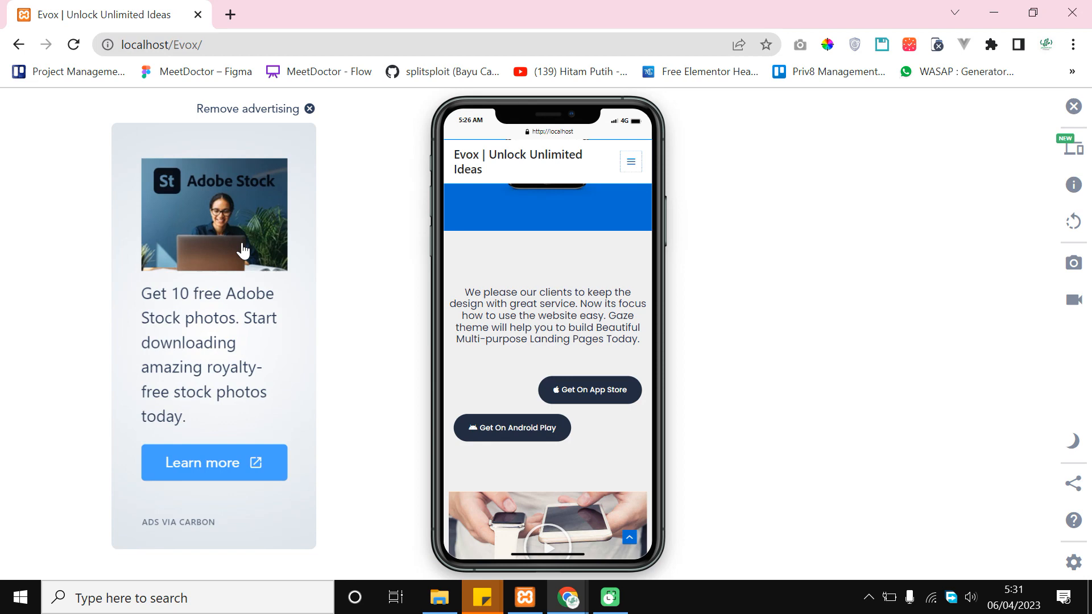
click(77, 49)
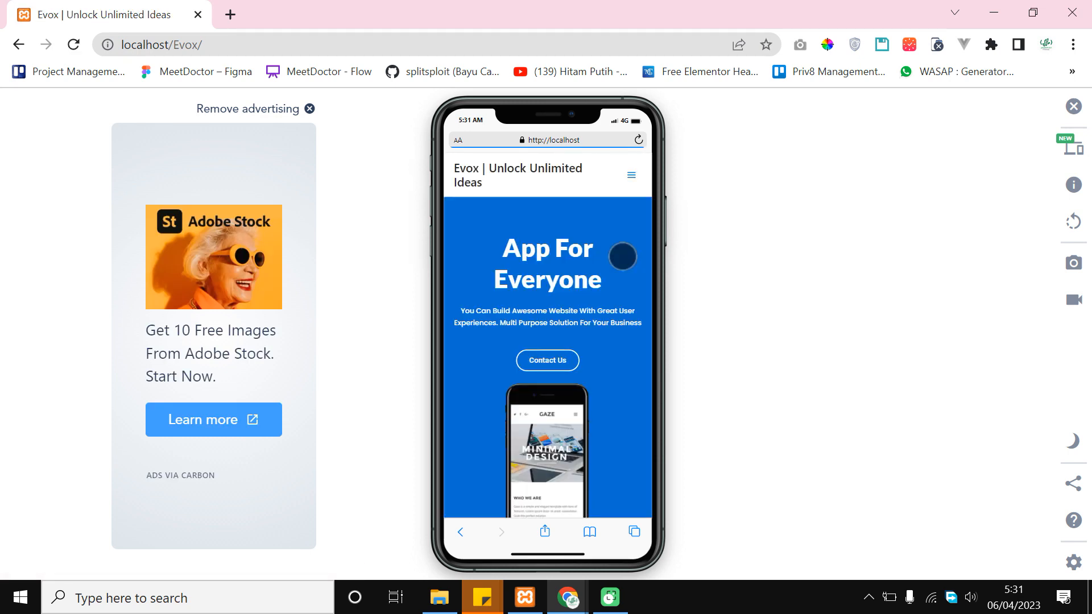
scroll(622, 253, down, 1)
scroll(595, 283, down, 2)
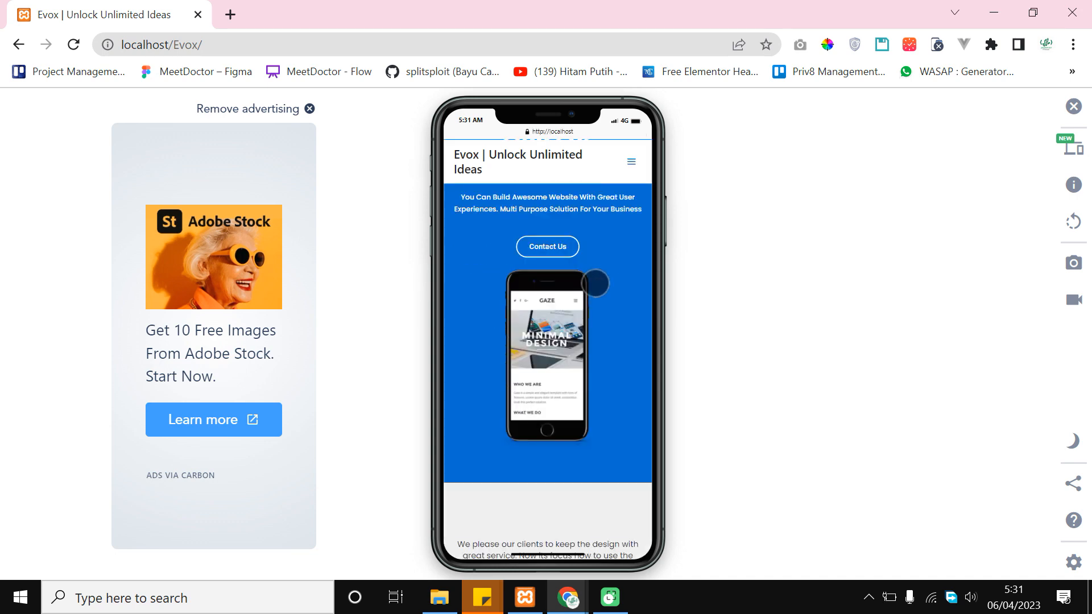
scroll(592, 291, up, 3)
scroll(625, 232, down, 5)
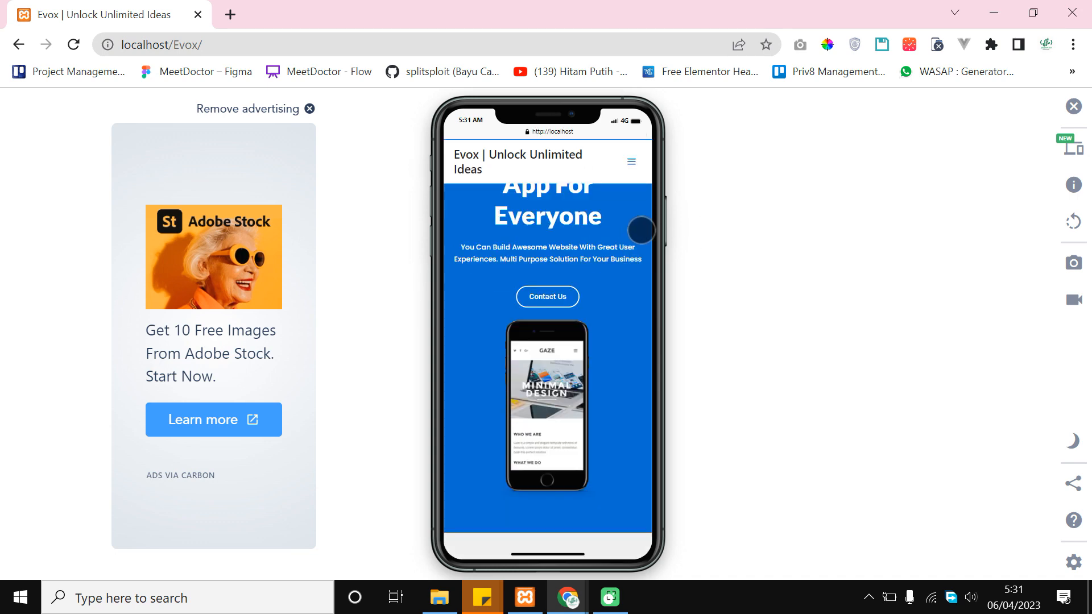
scroll(590, 281, down, 1)
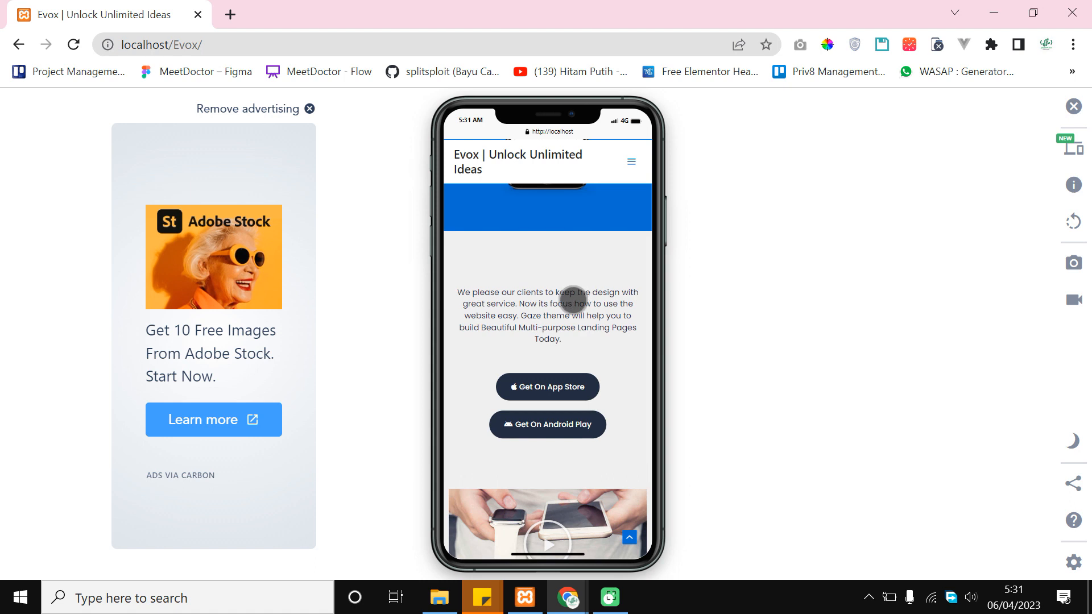
scroll(524, 292, down, 1)
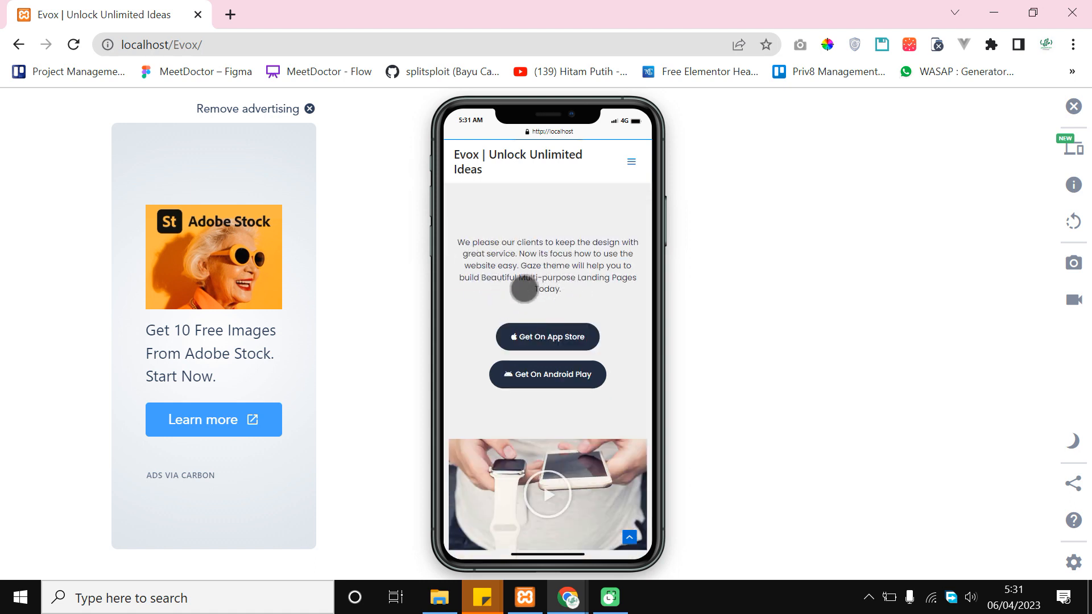
scroll(532, 285, down, 4)
scroll(588, 291, down, 5)
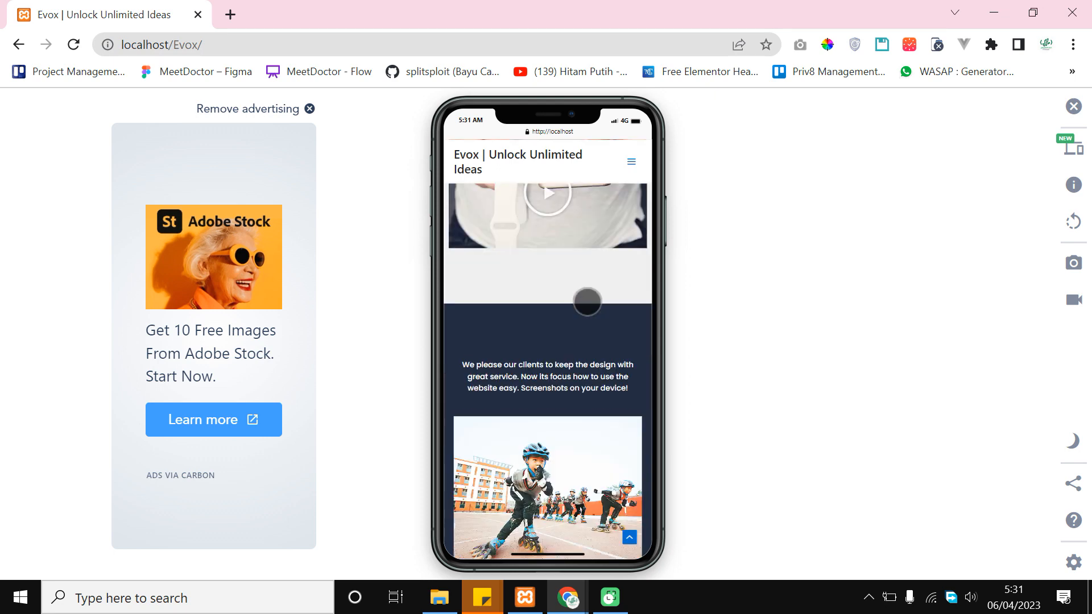
scroll(584, 316, down, 6)
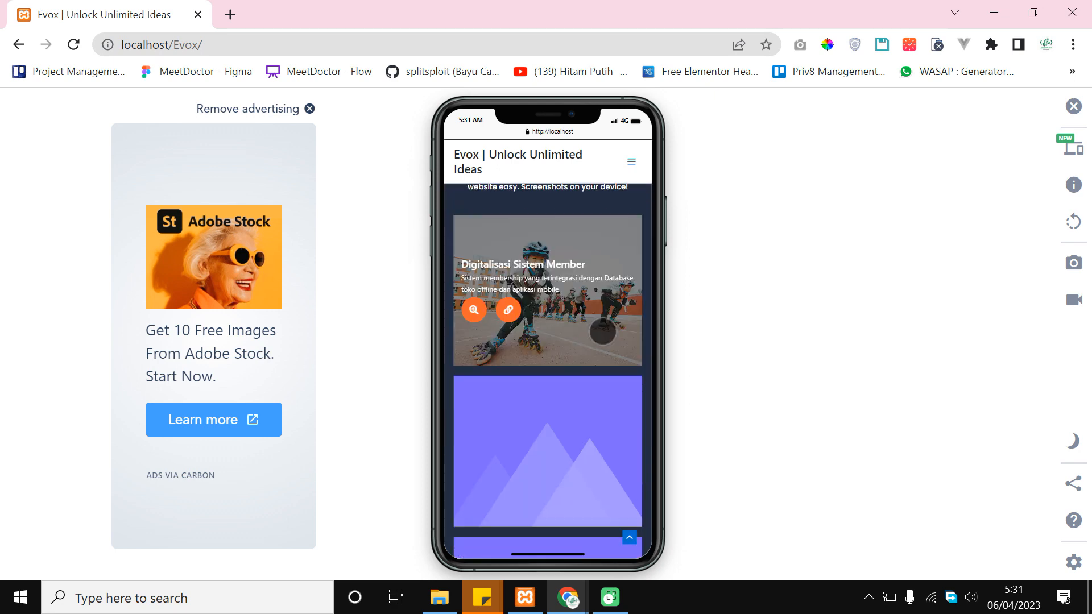
scroll(595, 347, down, 6)
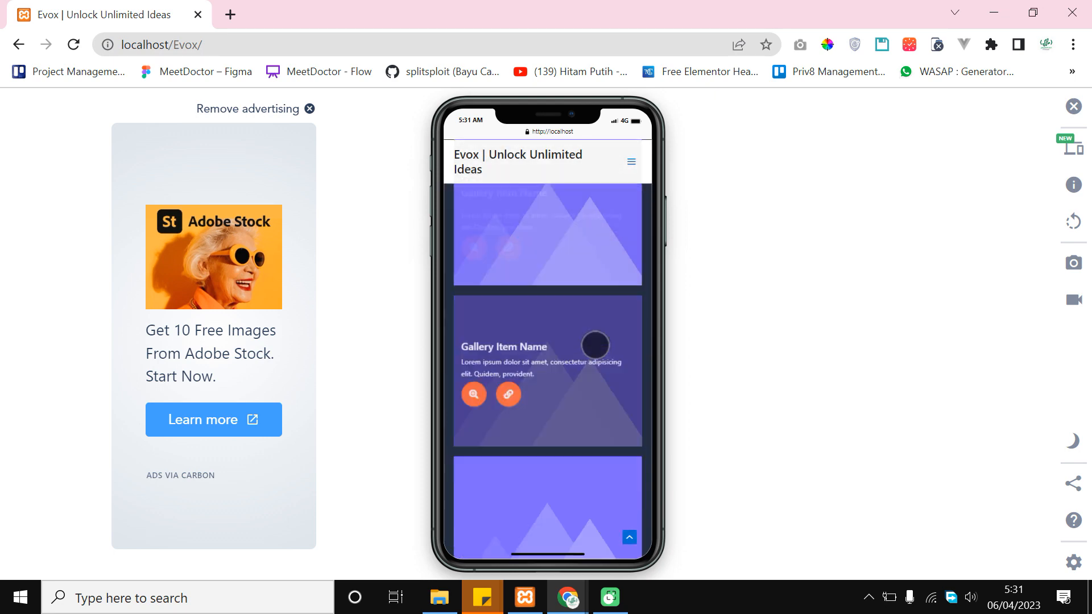
scroll(589, 344, down, 8)
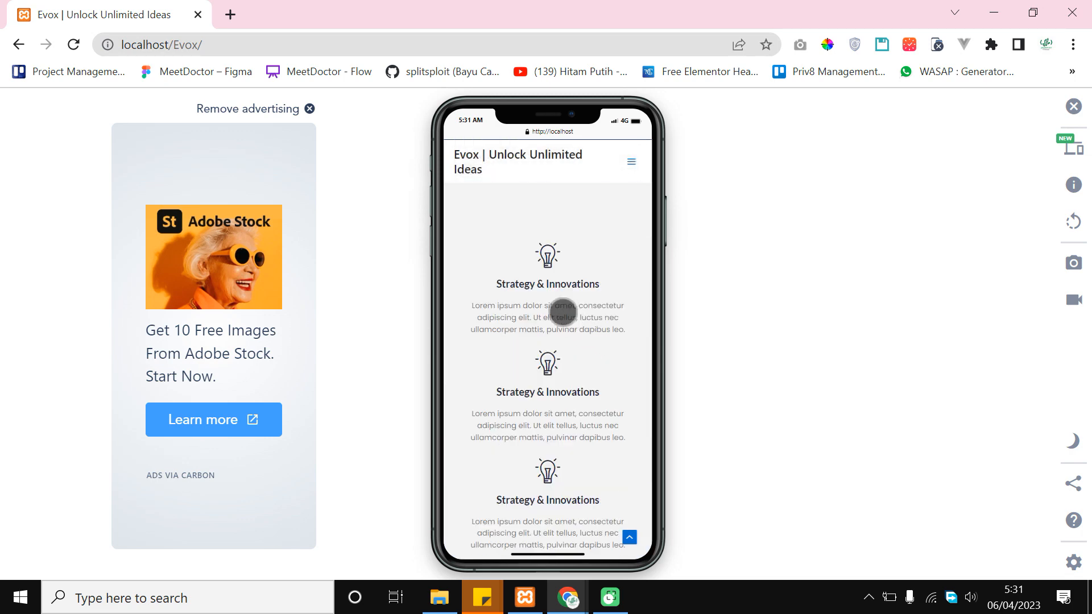
scroll(571, 362, down, 4)
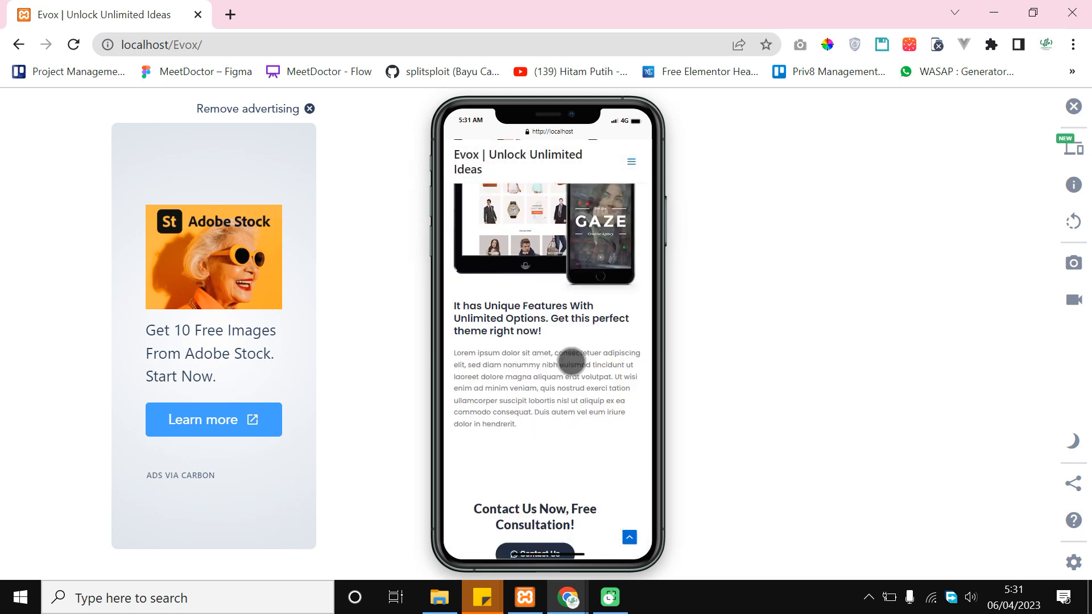
scroll(572, 362, down, 4)
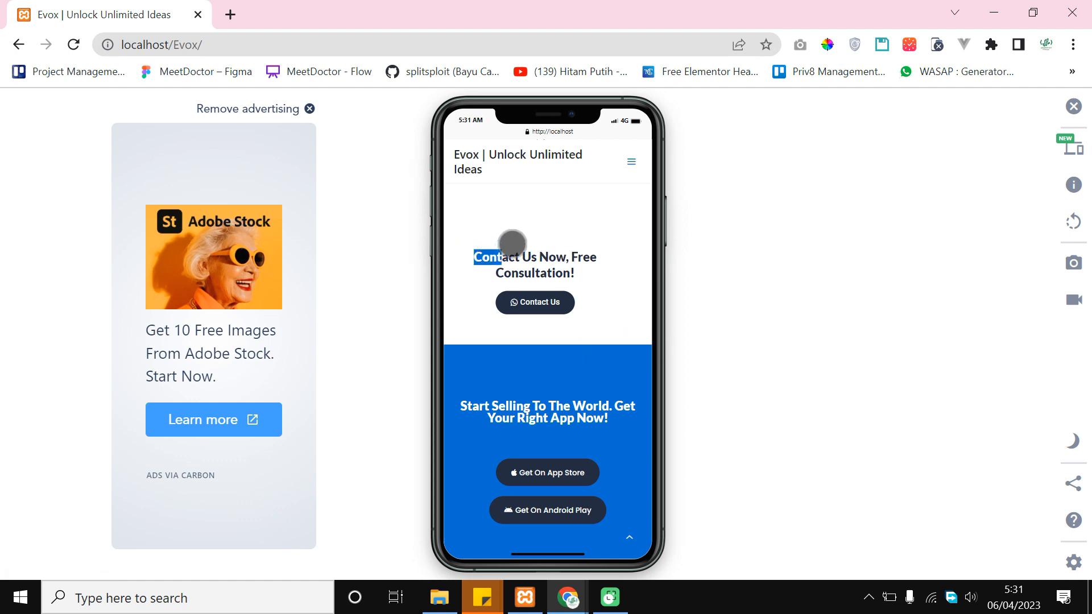
Check the centred Contact Us Now heading, then scroll back up toward the App For Everyone hero
drag(511, 243, 580, 256)
click(584, 256)
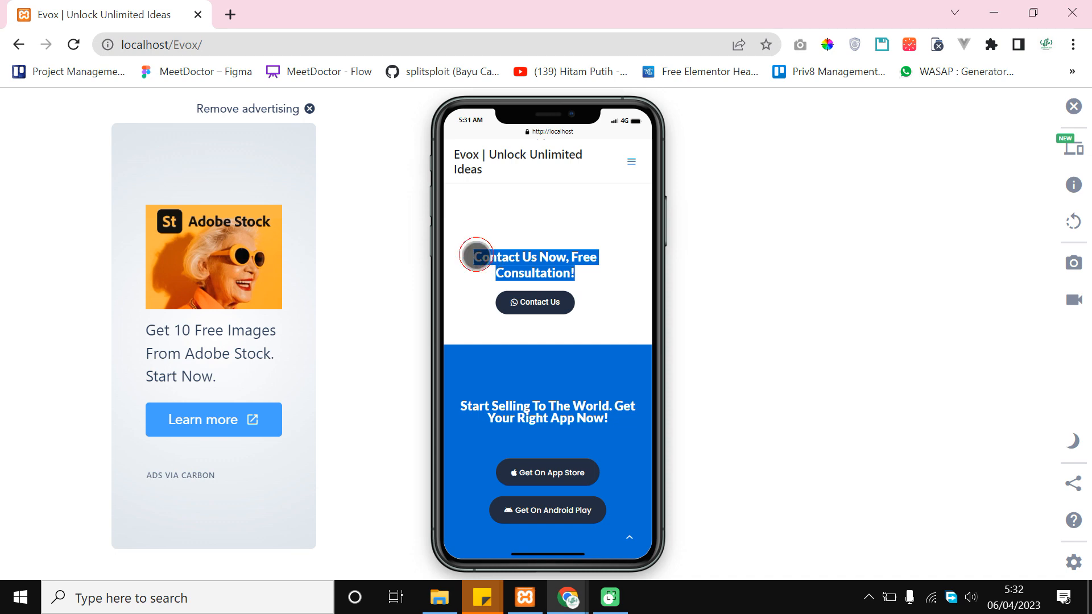
click(567, 239)
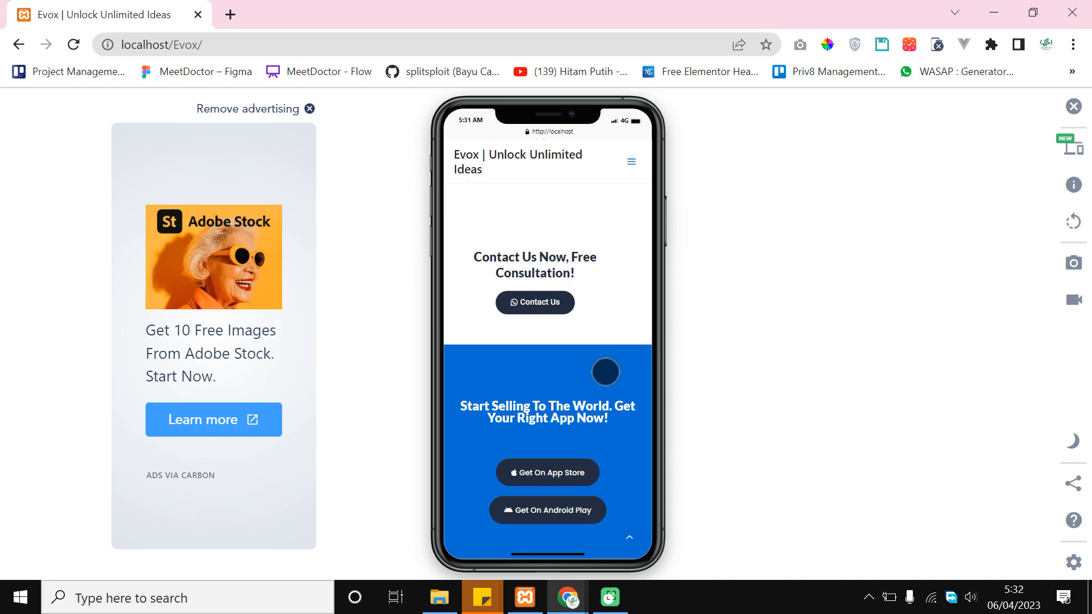
scroll(605, 370, down, 2)
scroll(599, 438, up, 10)
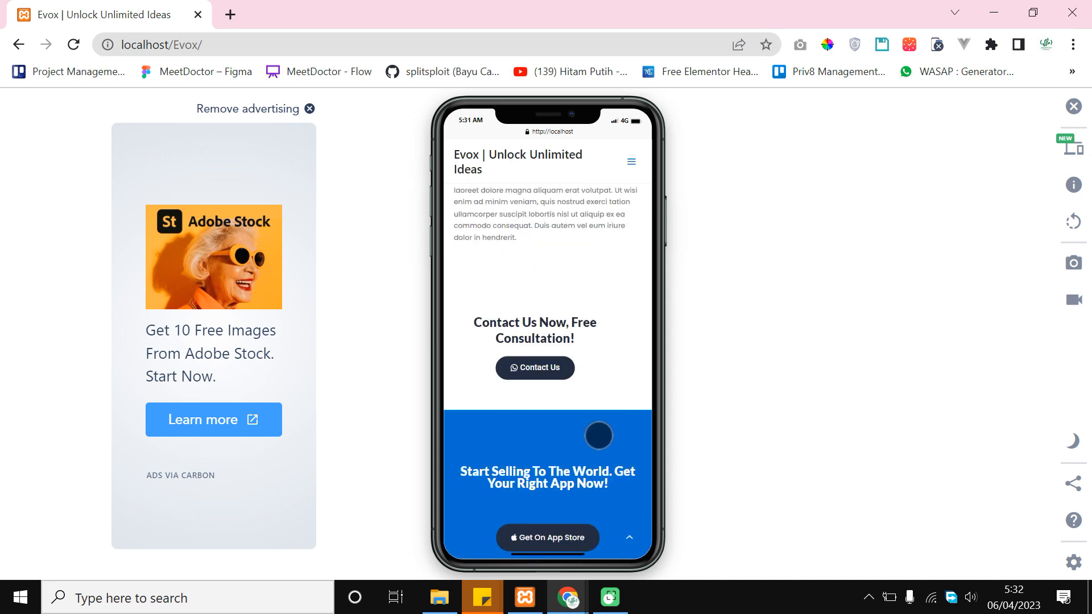
scroll(597, 432, up, 10)
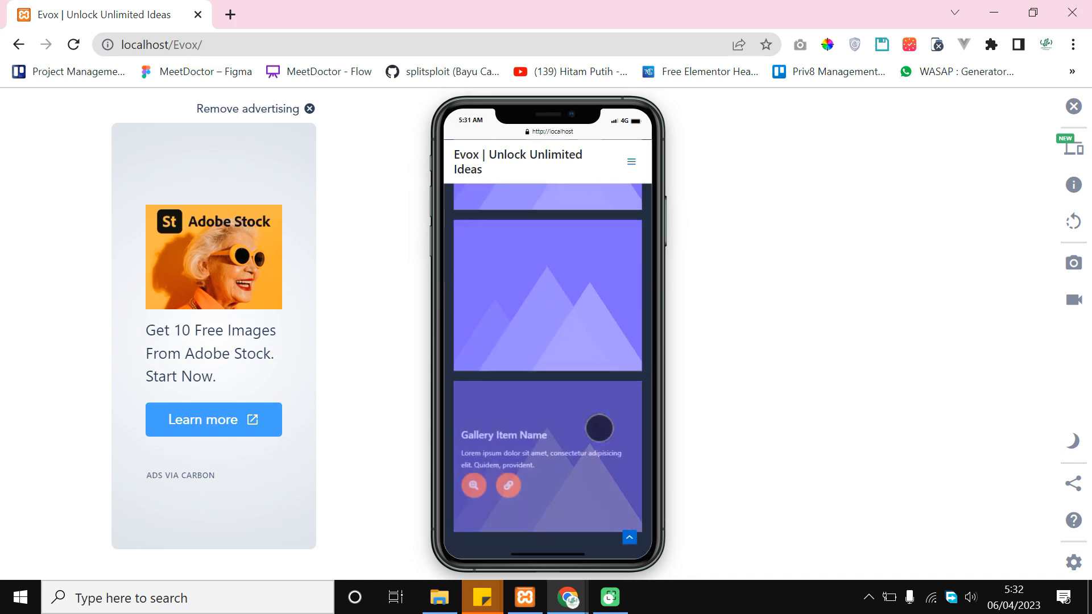
scroll(581, 438, up, 5)
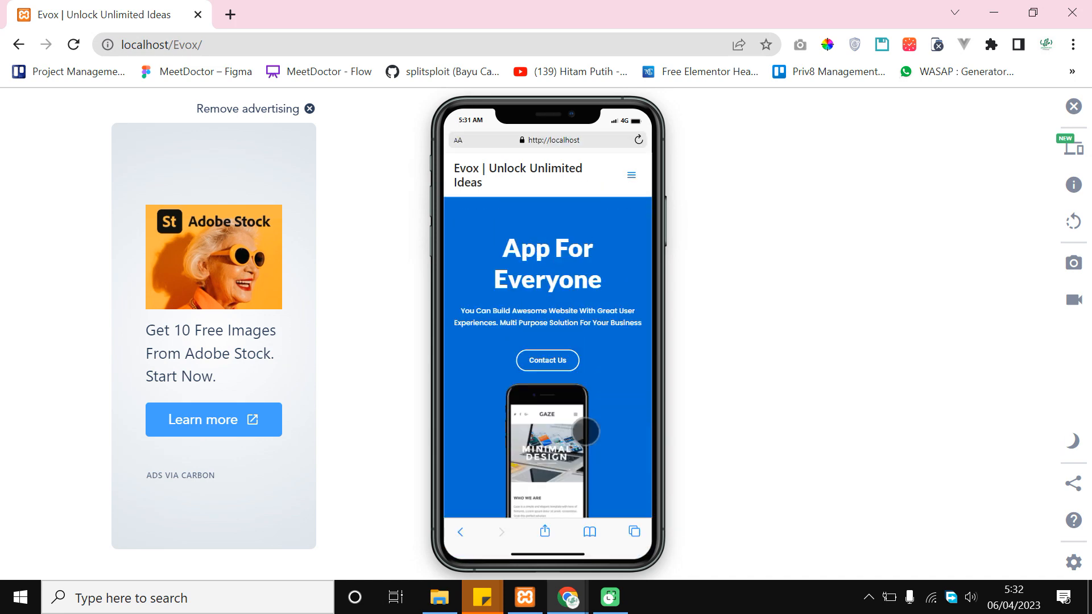
mouse_move(552, 599)
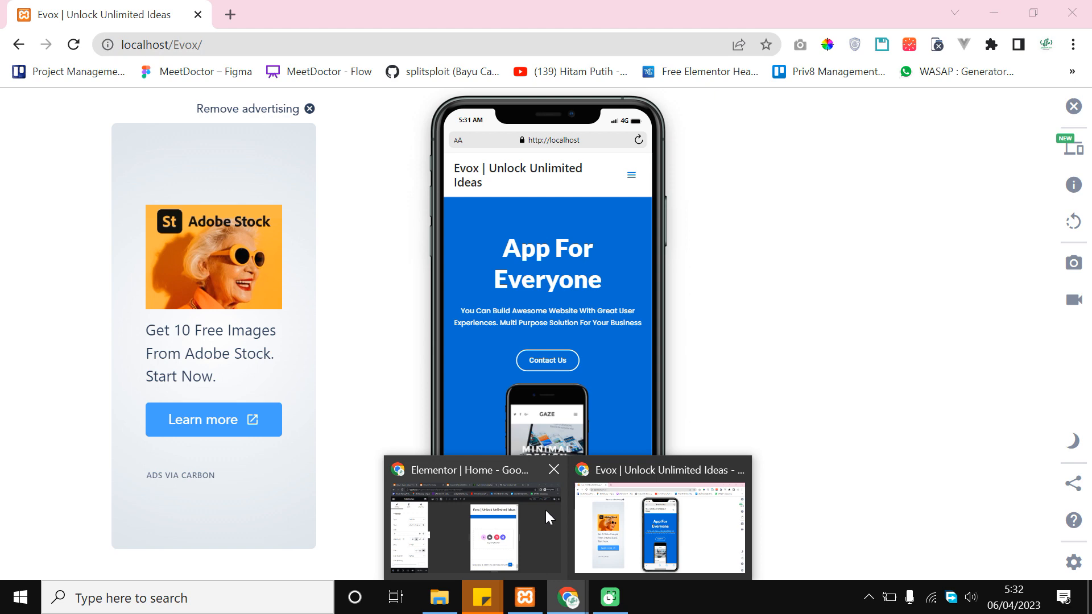
Switch the Elementor preview to 768 px tablet width and scroll up to the top
click(513, 530)
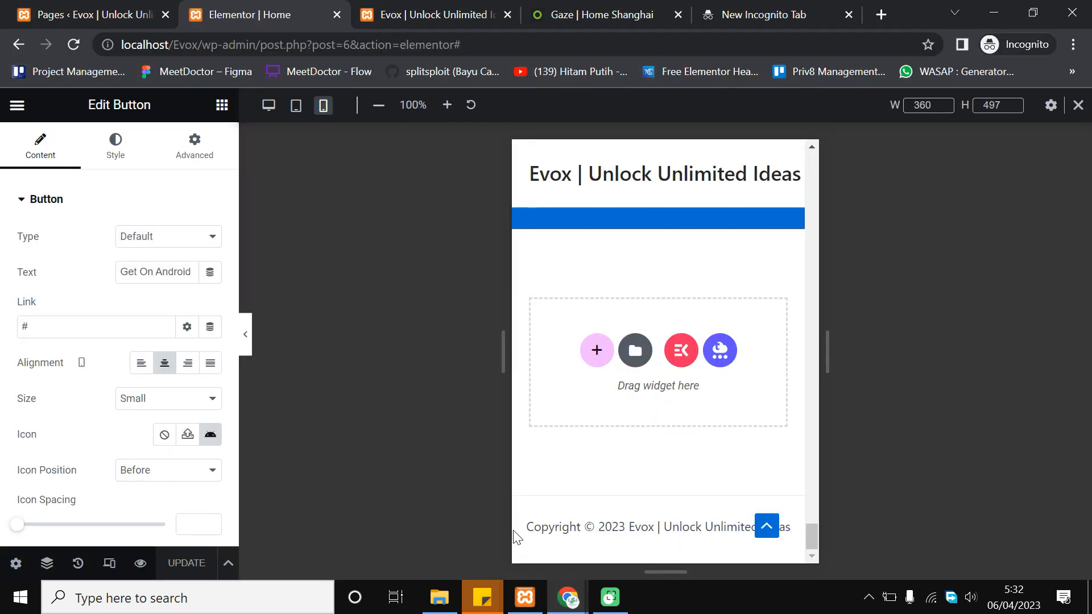
click(296, 106)
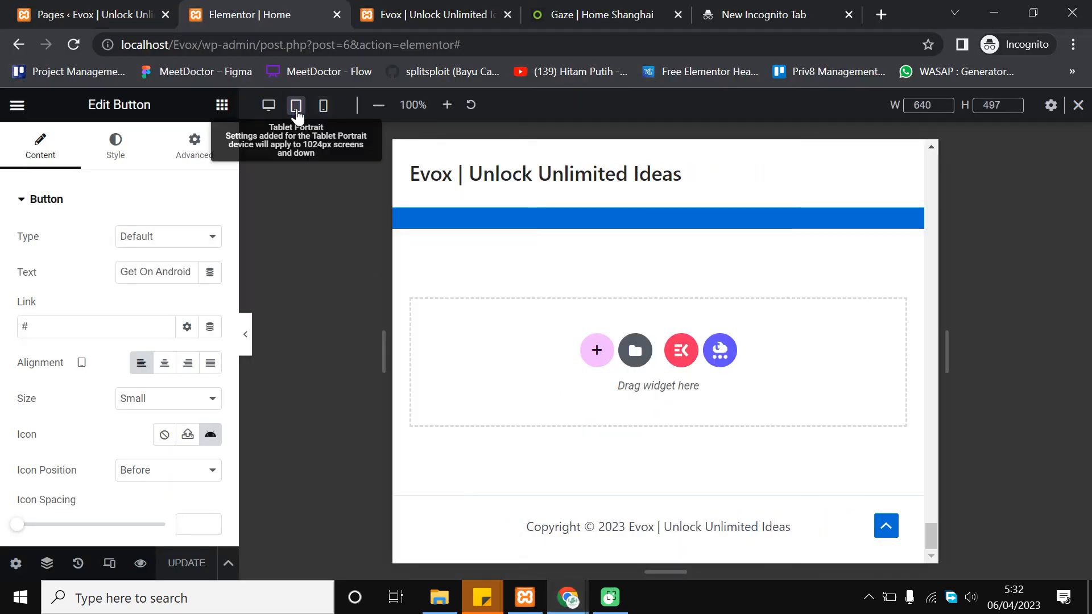
scroll(770, 409, up, 10)
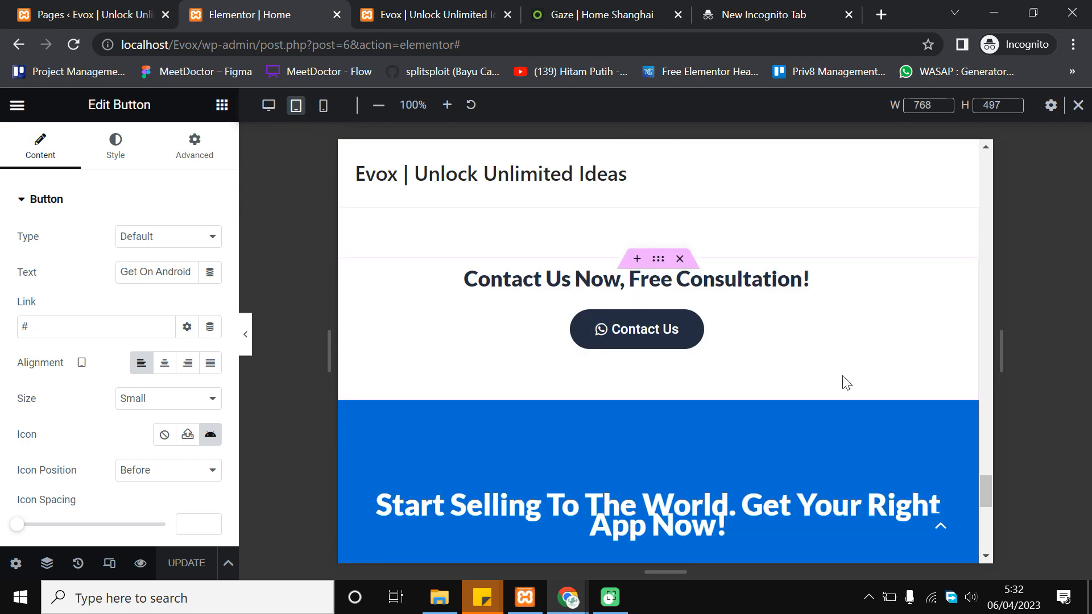
scroll(797, 285, up, 10)
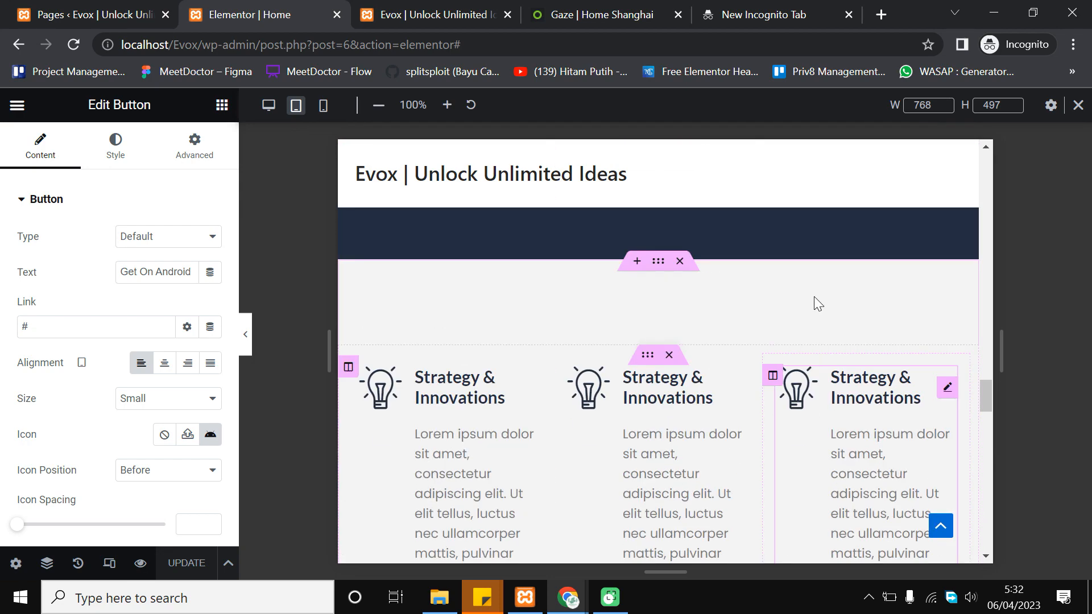
scroll(832, 307, up, 10)
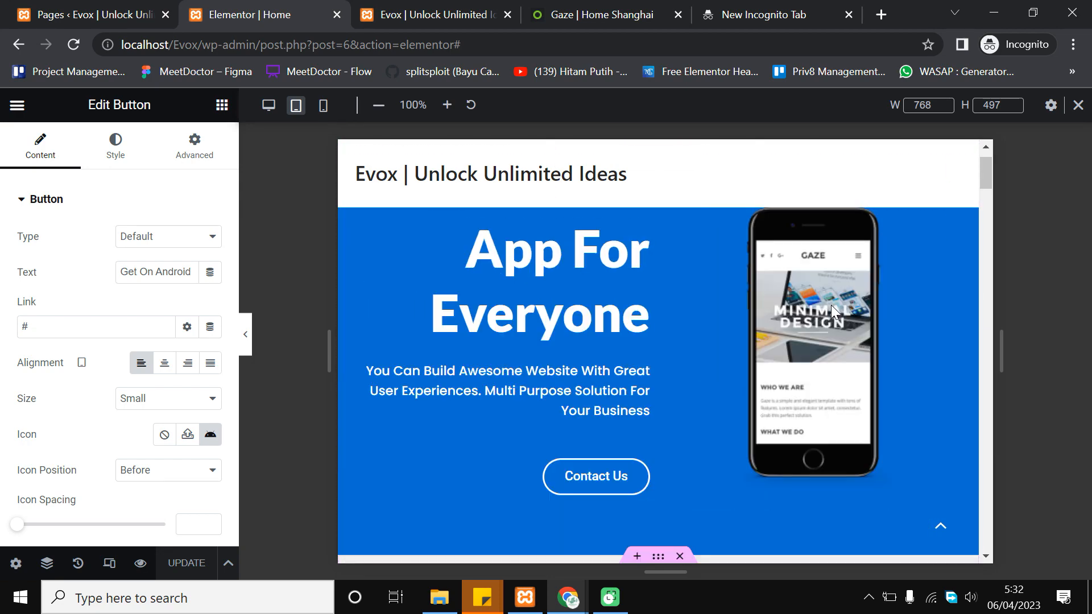
Review the tablet layout with the editor panel hidden, then bring up the live Evox page tab
click(246, 340)
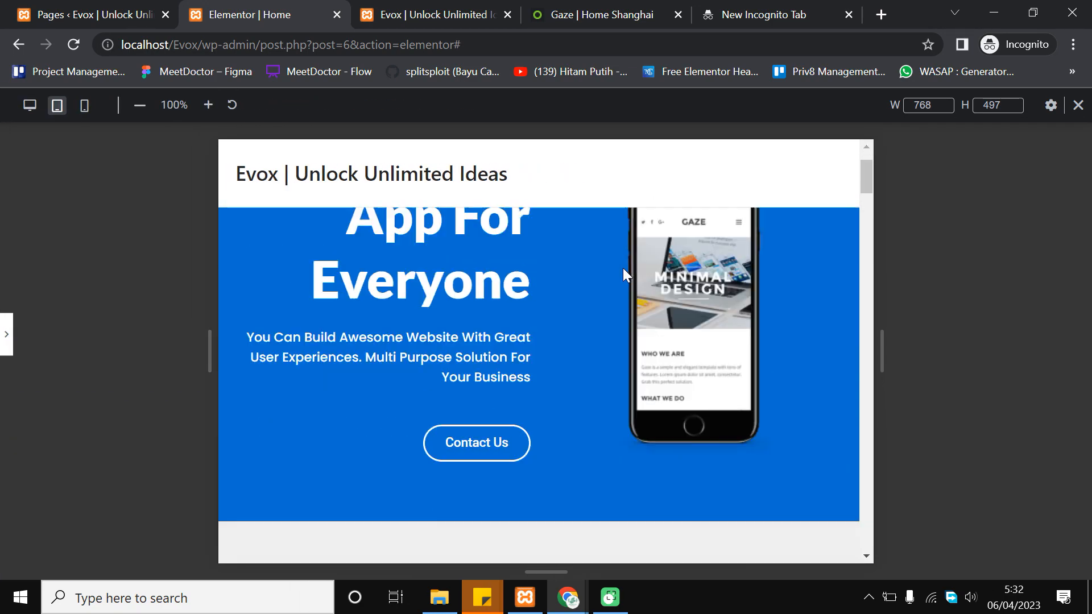
scroll(623, 268, down, 10)
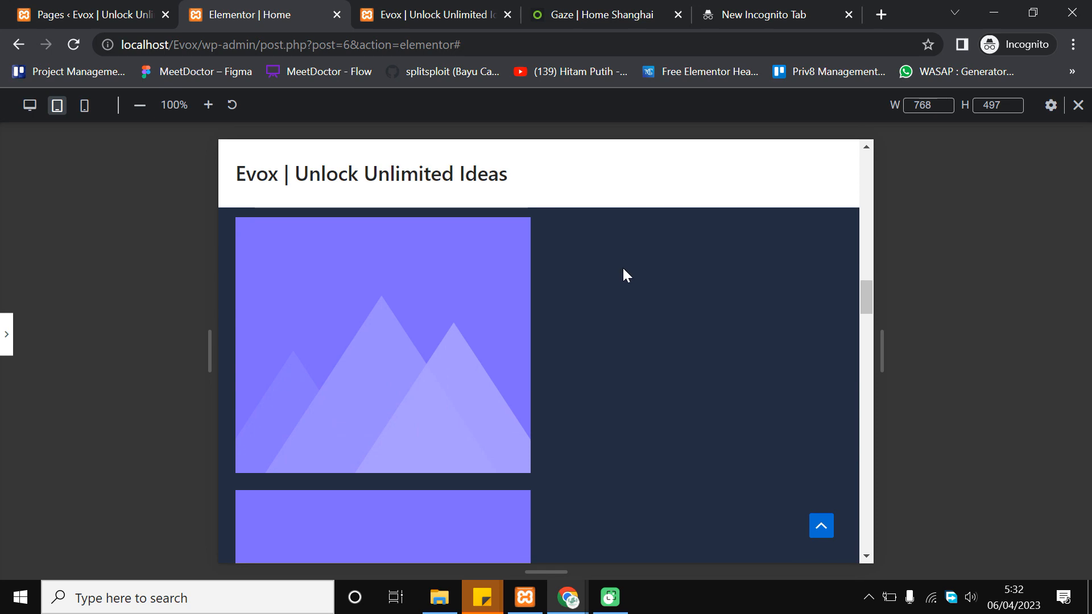
scroll(624, 269, down, 10)
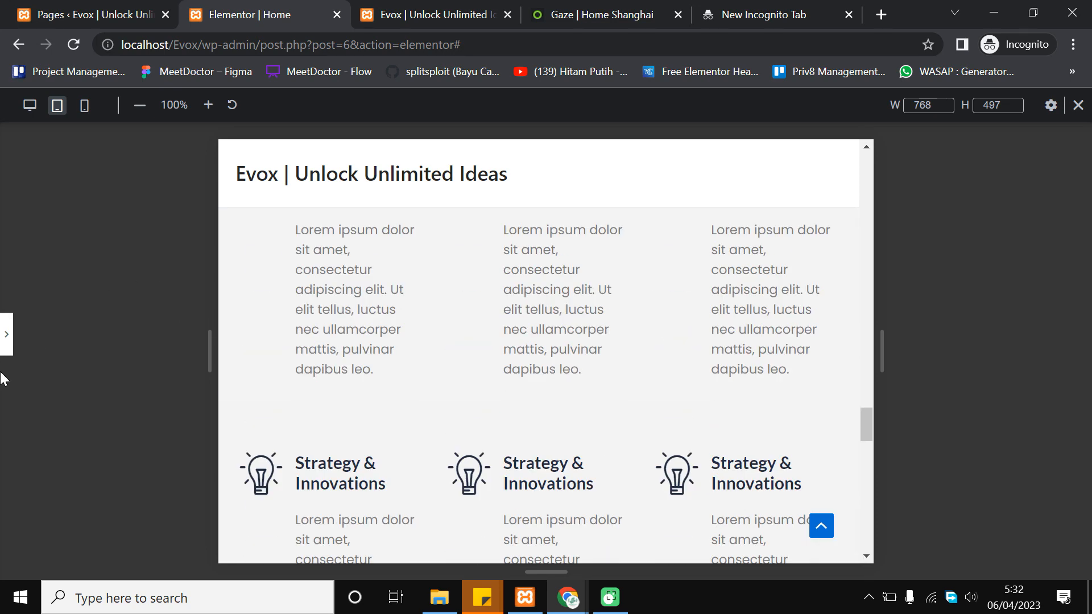
click(7, 347)
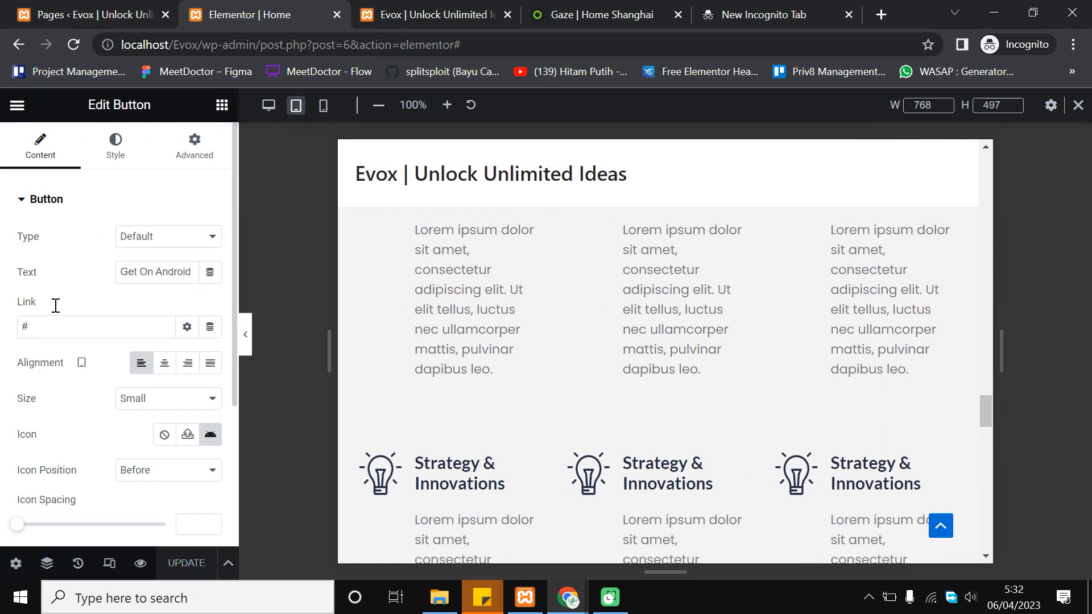
click(394, 11)
drag(1090, 500, 1023, 107)
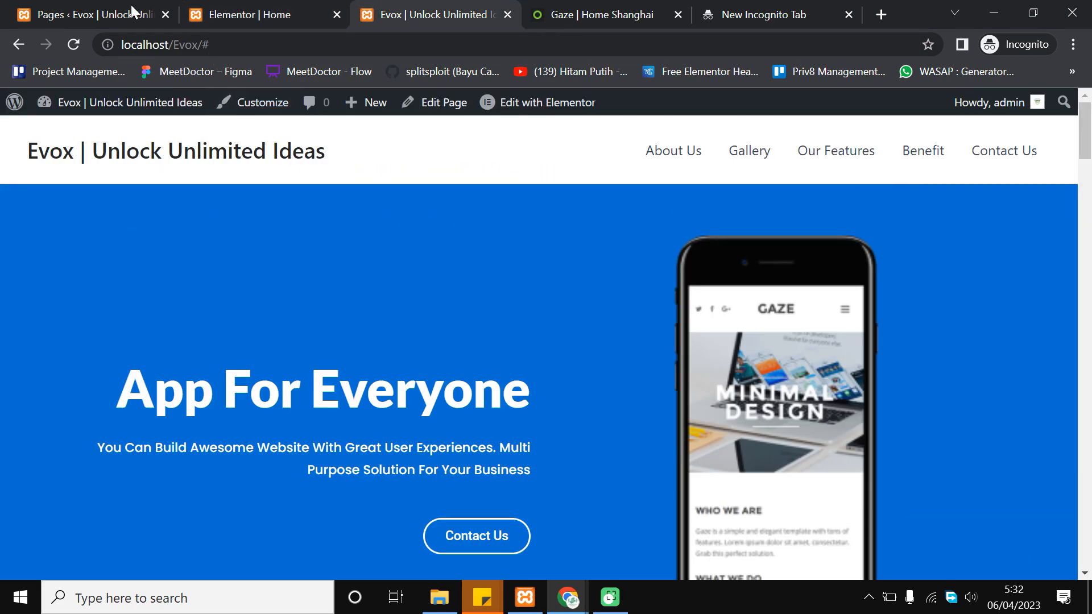
Reload the live Evox page, check its desktop layout down to the app buttons, then return to the simulator
click(73, 44)
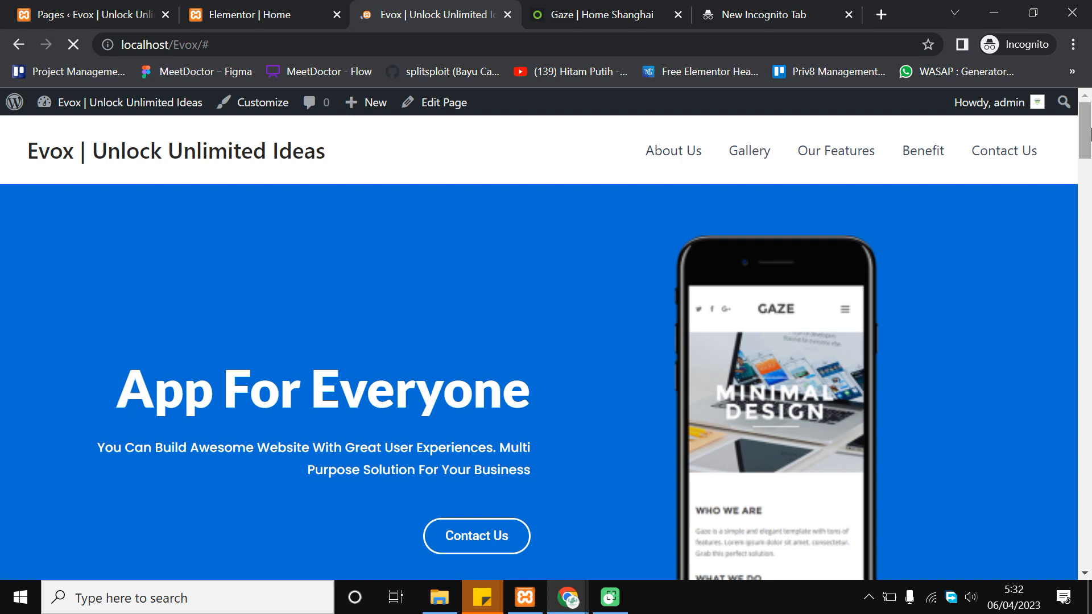
drag(1088, 147, 674, 227)
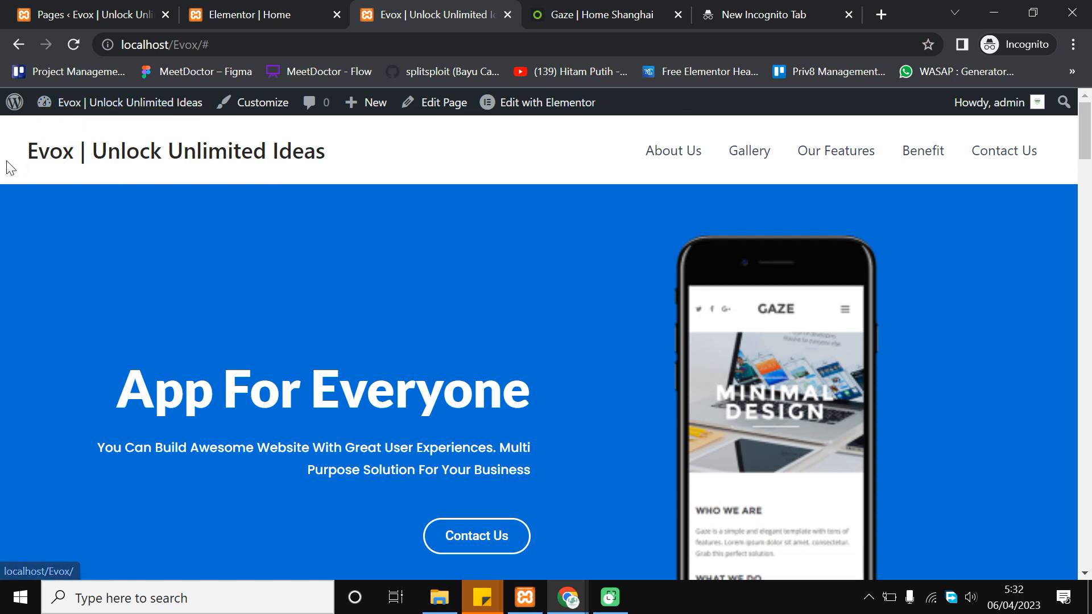
drag(6, 162, 64, 184)
drag(24, 151, 41, 162)
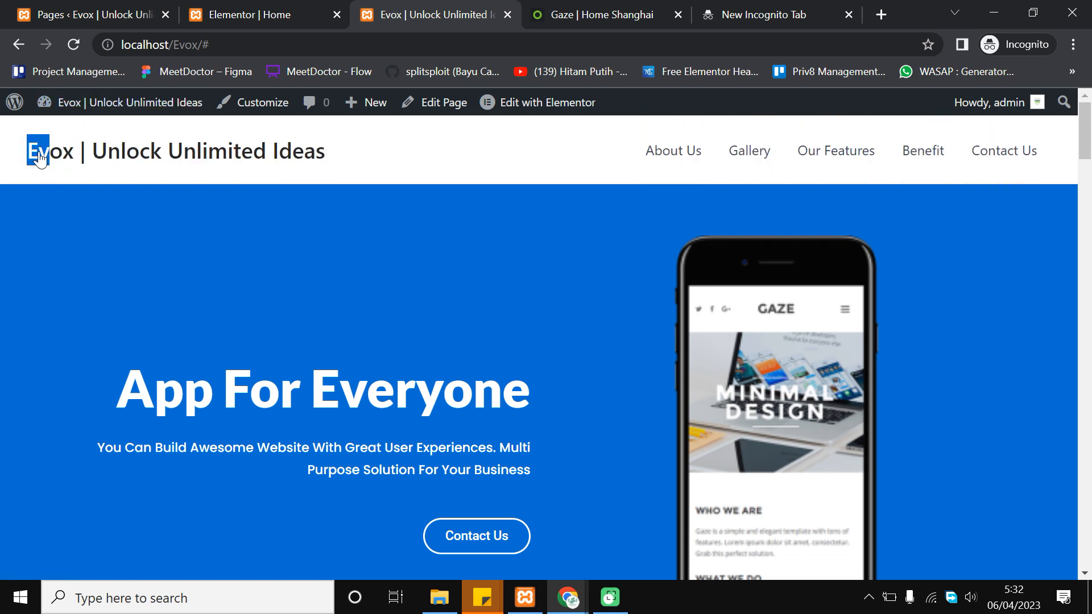
click(398, 159)
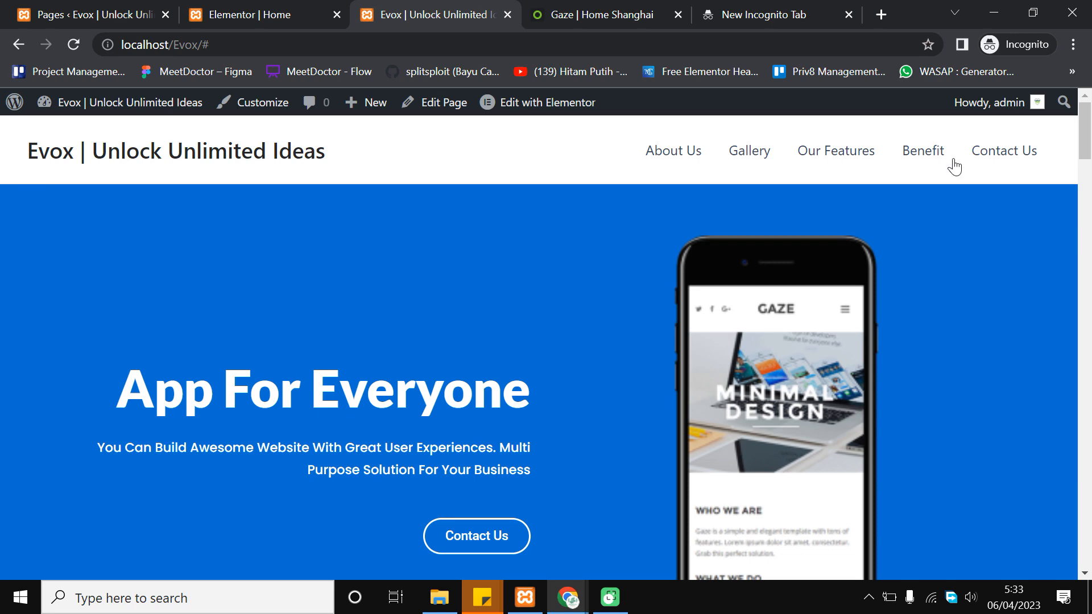
drag(1090, 142, 1032, 215)
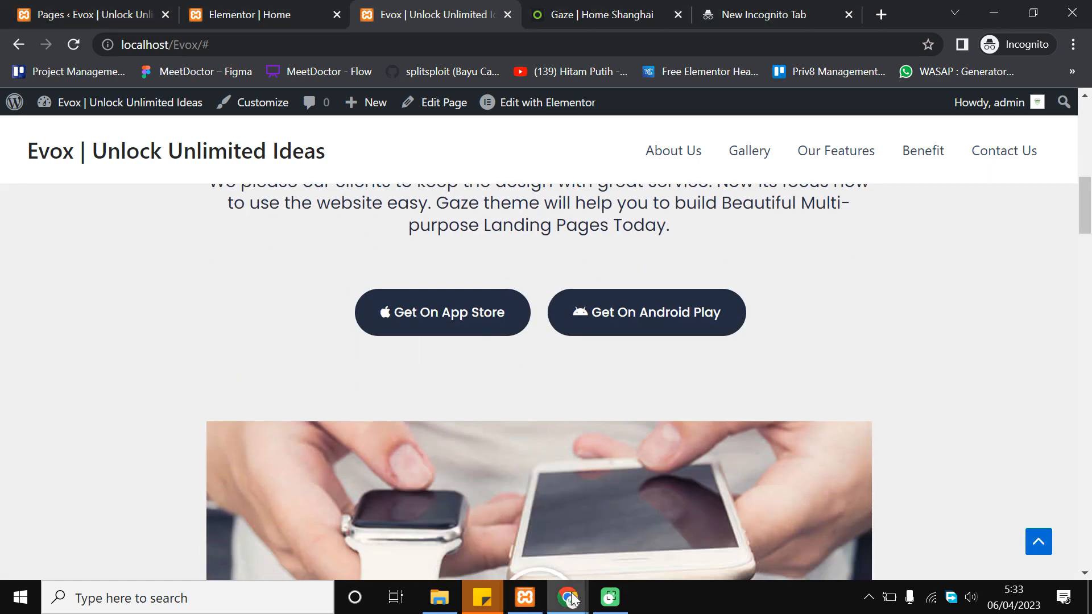
mouse_move(579, 594)
click(637, 522)
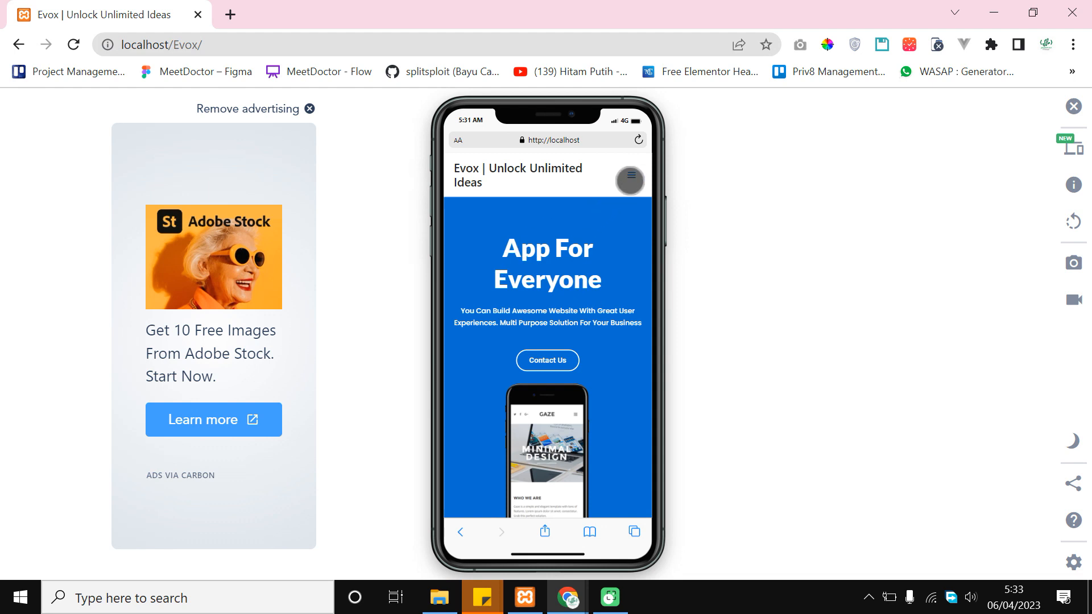
Open and close the phone hamburger menu, scroll to the contact section, then return to the desktop tab
click(631, 178)
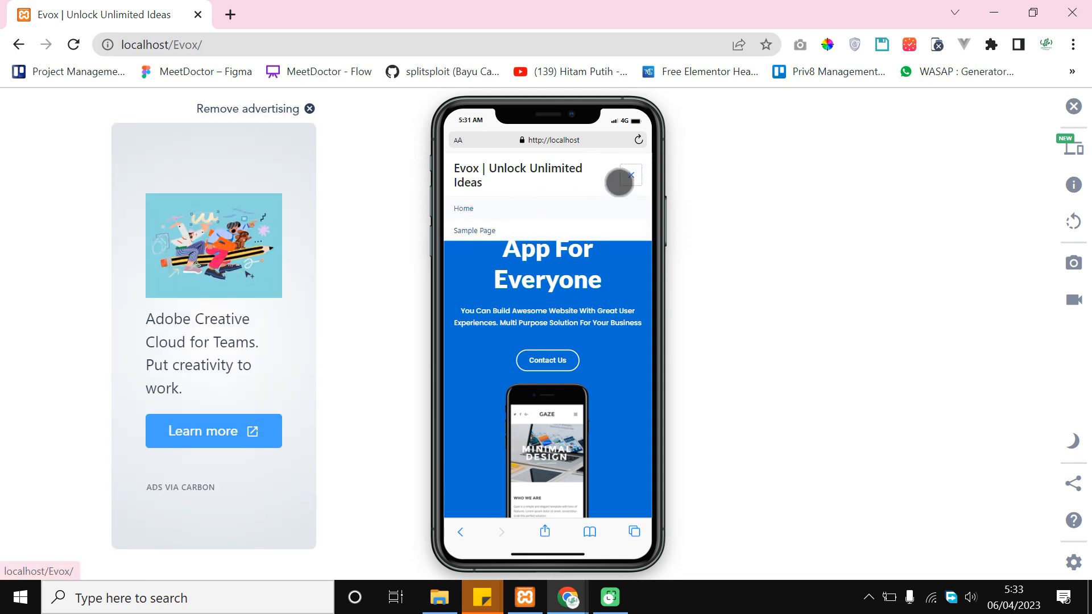
click(630, 175)
scroll(573, 393, down, 5)
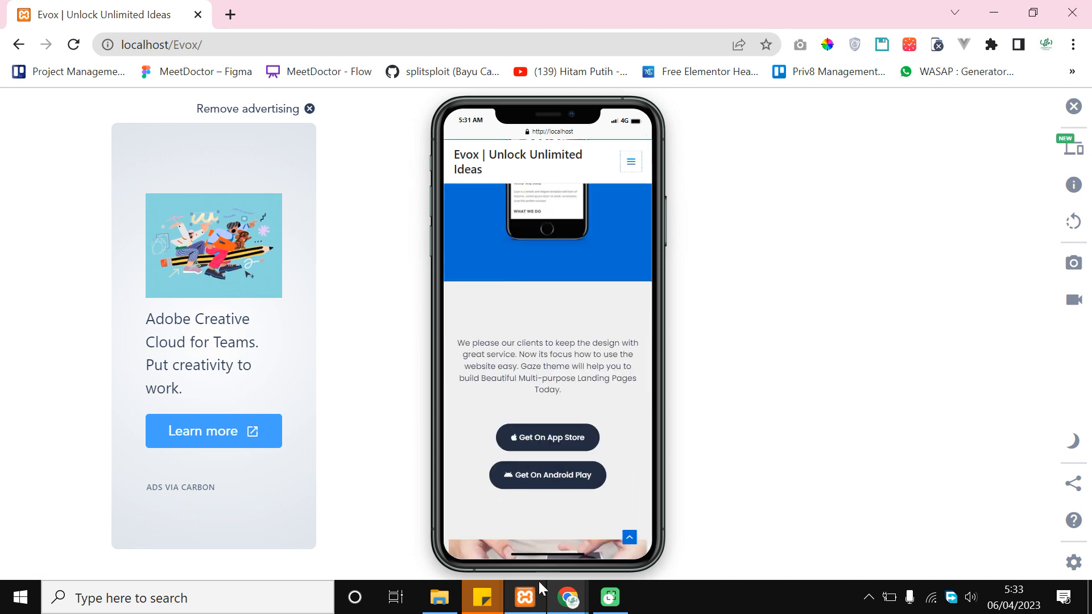
scroll(555, 349, down, 10)
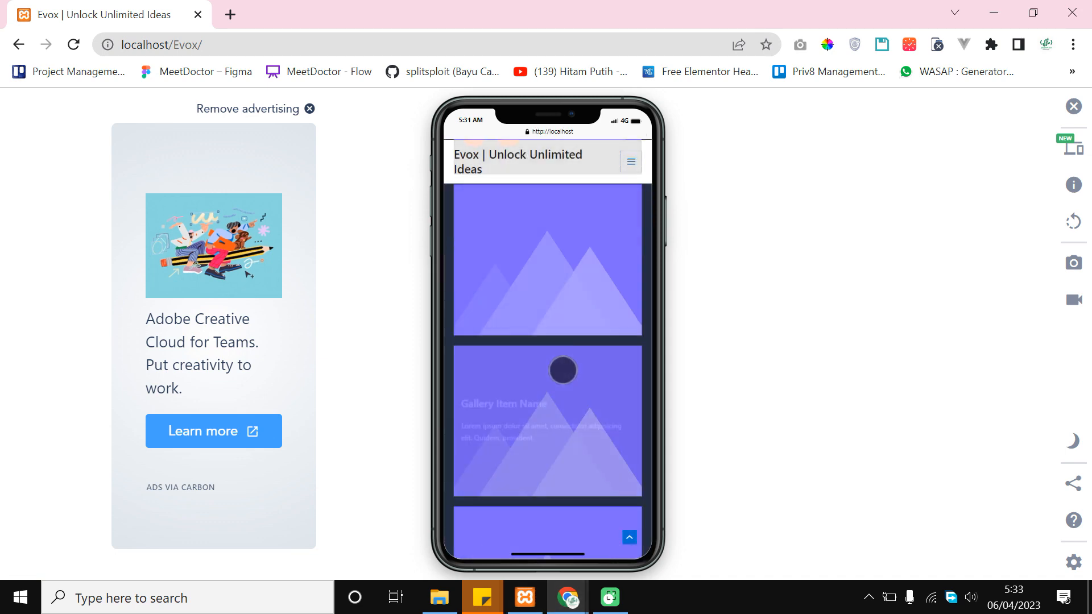
scroll(566, 412, down, 10)
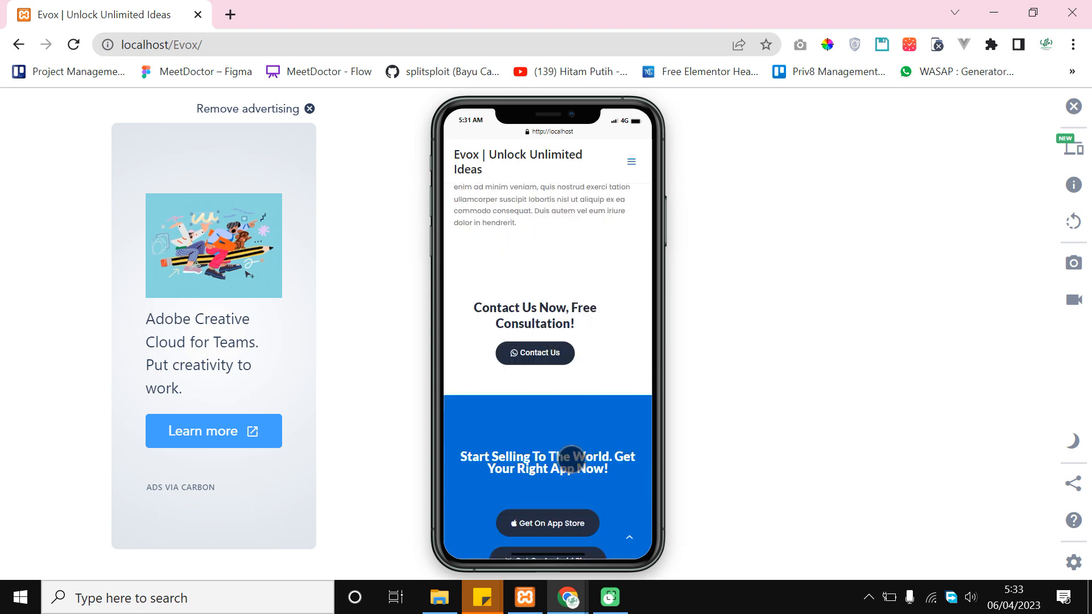
click(564, 595)
click(552, 544)
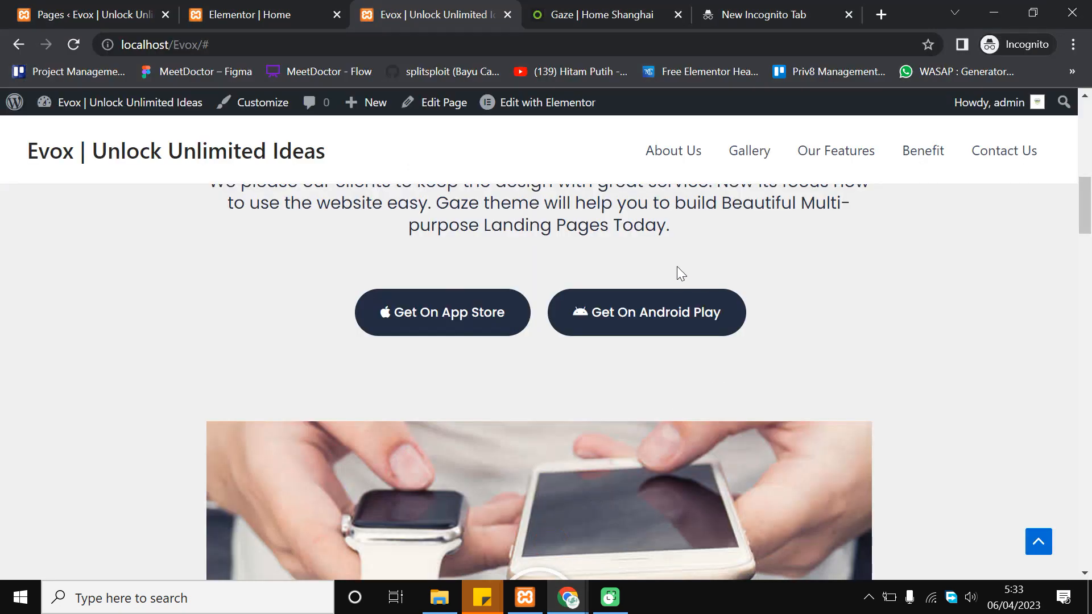
Scroll the live desktop page down to the Start Selling section and back up to the hero
drag(1087, 205, 1018, 519)
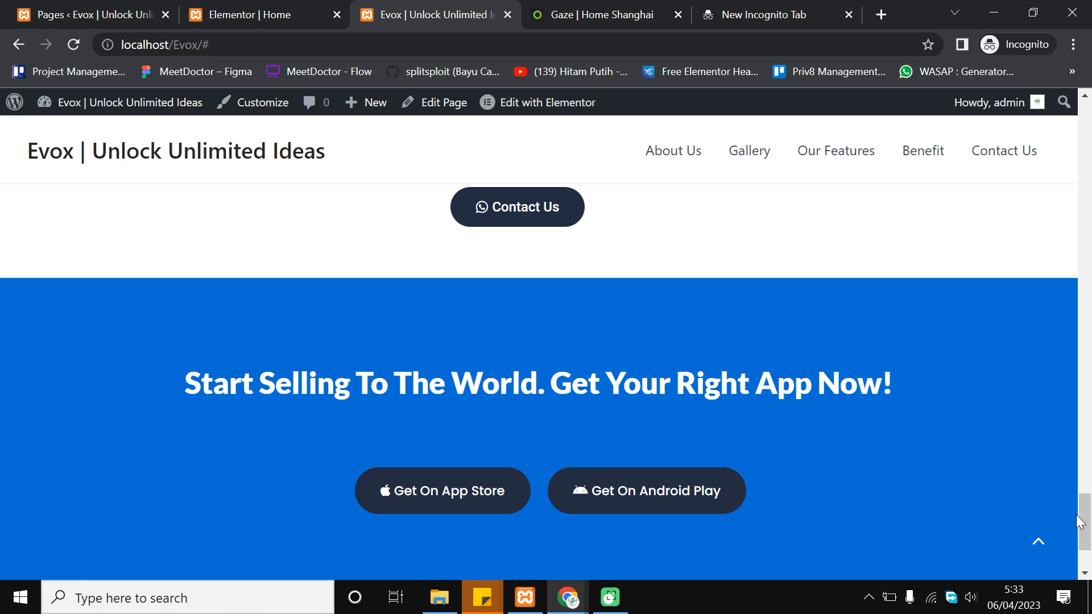
drag(1079, 521, 1090, 129)
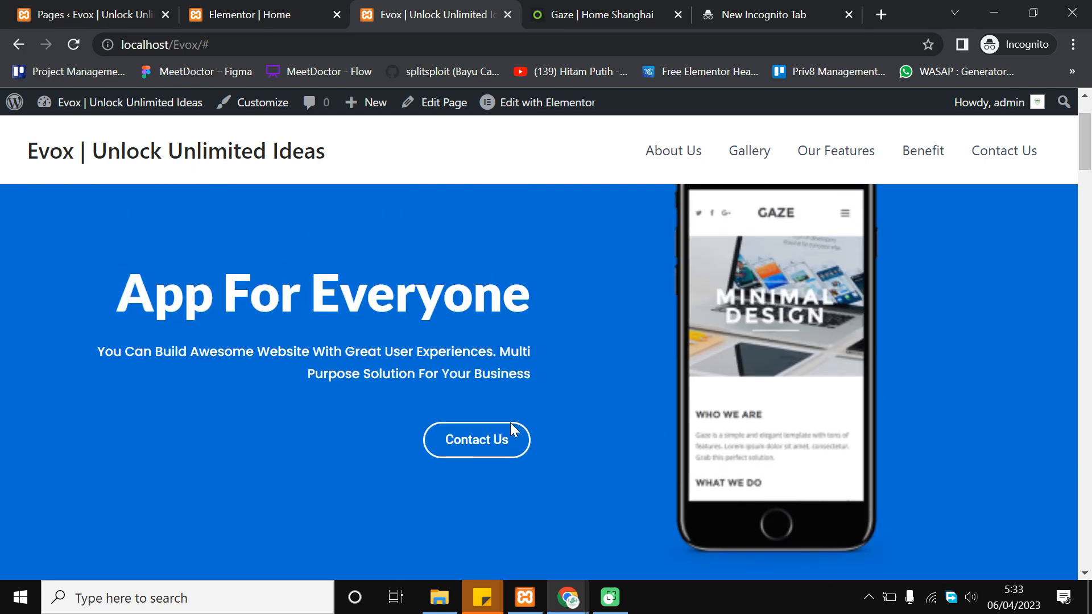